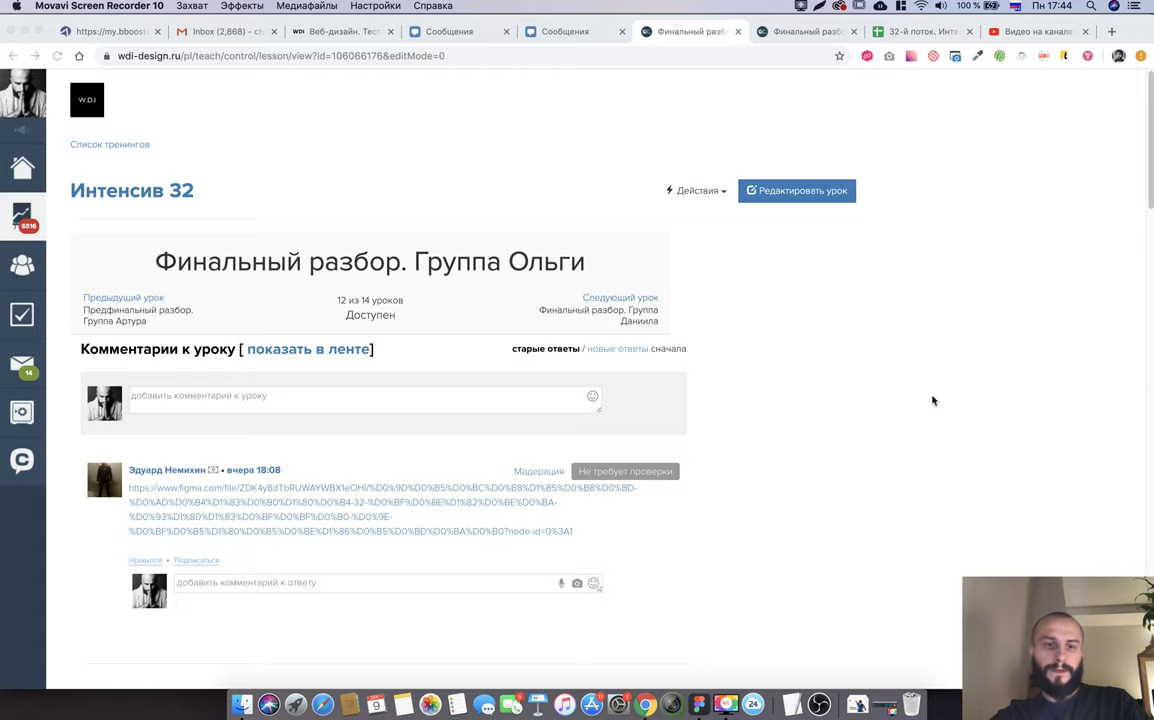
Open the student's figma.com link from the GetCourse lesson comments in Figma.
scroll(843, 436, down, 2)
scroll(843, 436, down, 1)
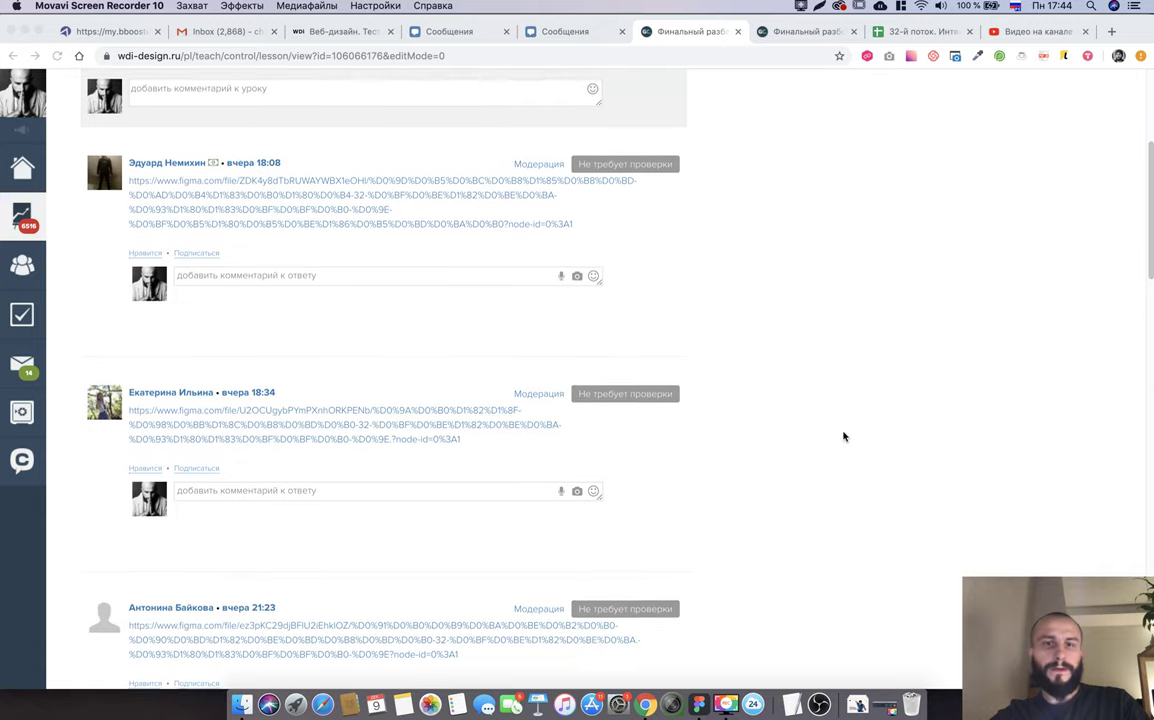
scroll(843, 436, down, 8)
scroll(843, 436, down, 4)
scroll(843, 436, up, 8)
scroll(843, 436, up, 10)
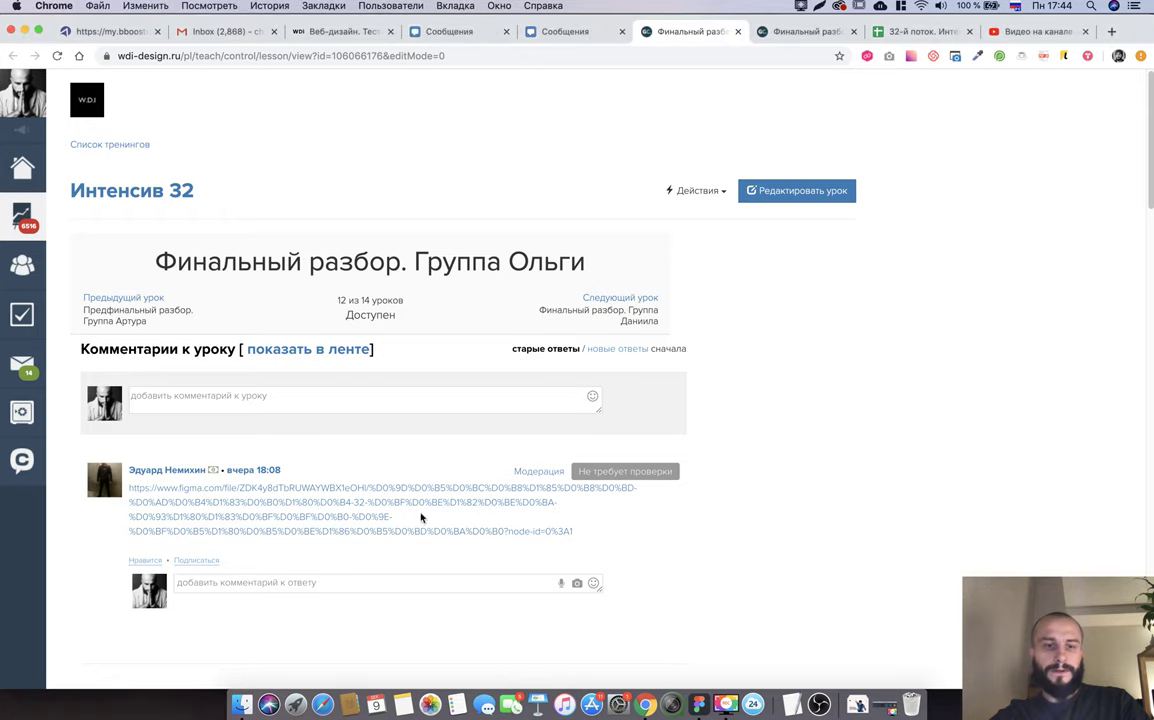
super+click(513, 512)
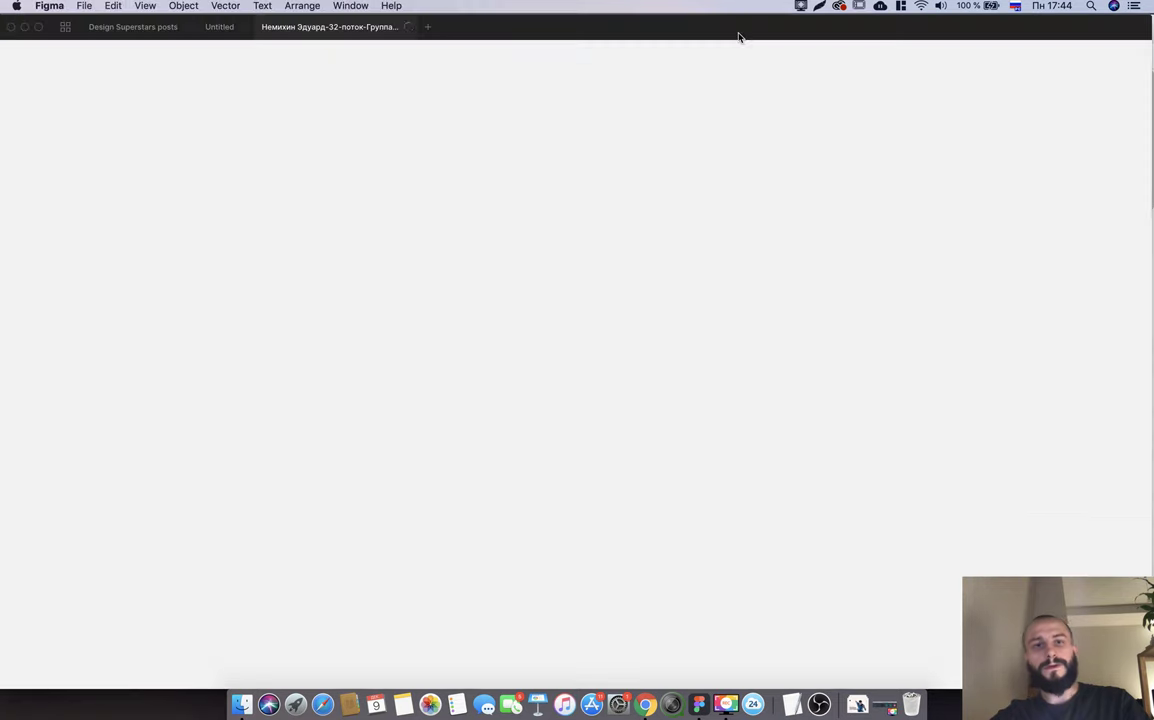
Close the leftover Figma browser tab and bring up the course grades spreadsheet.
key(super+Tab)
click(741, 31)
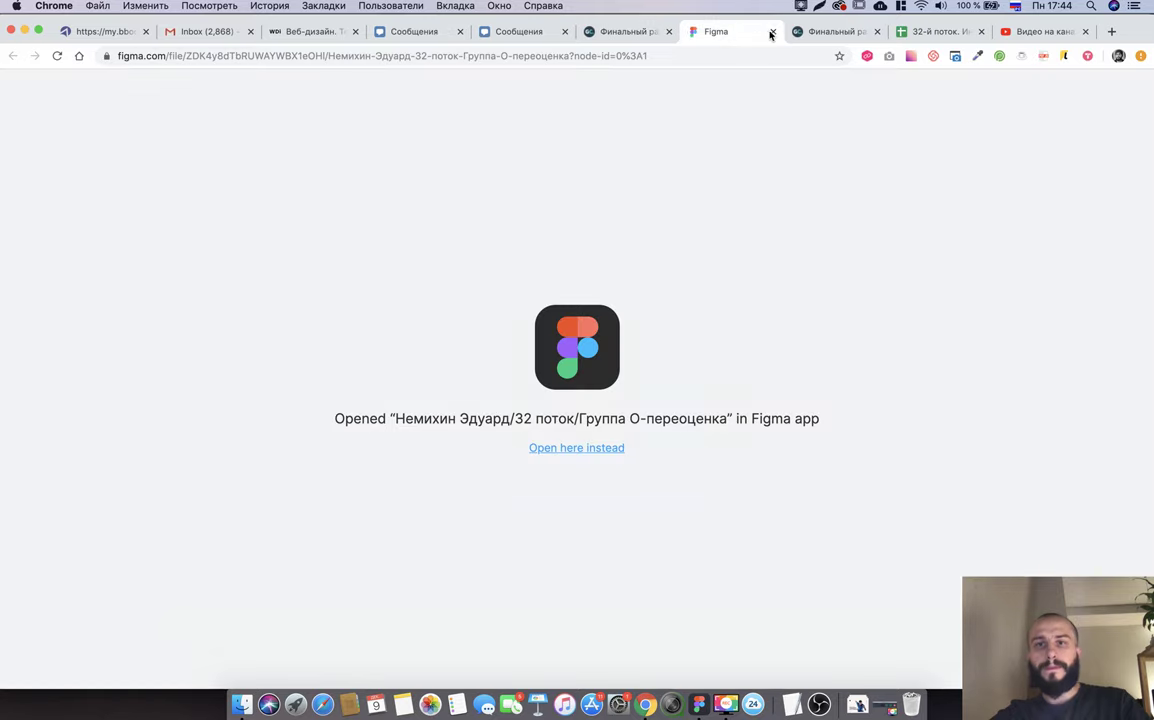
click(772, 33)
key(super+Tab)
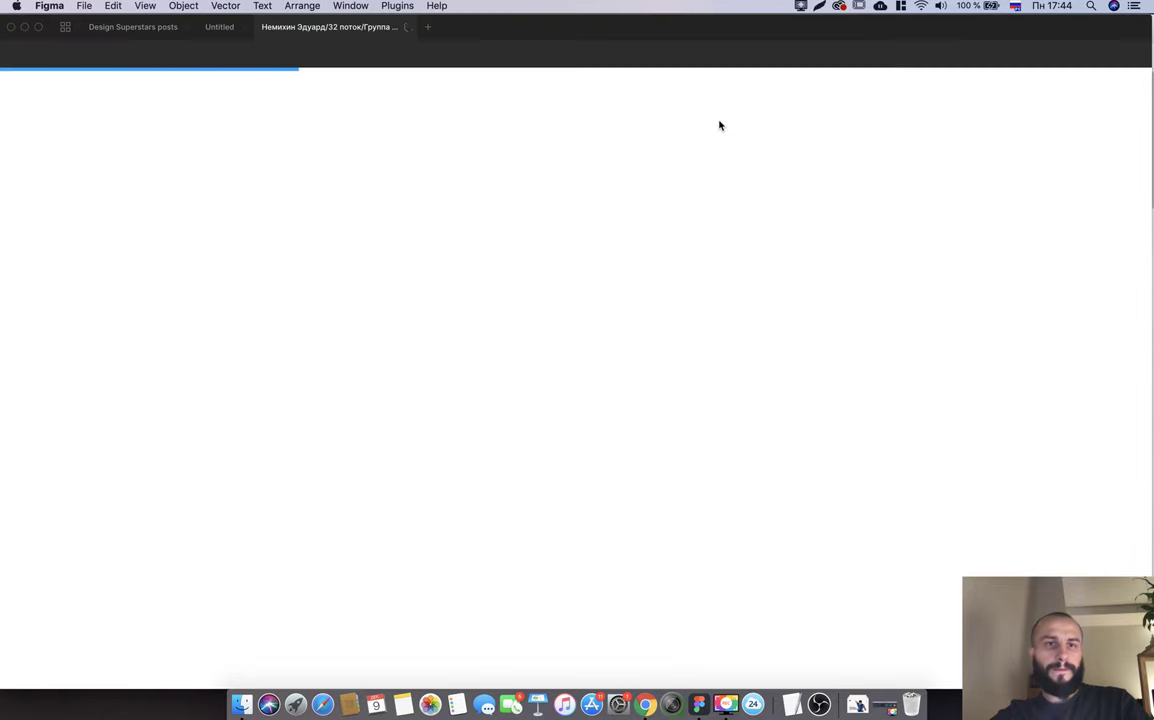
key(super+Tab)
click(909, 35)
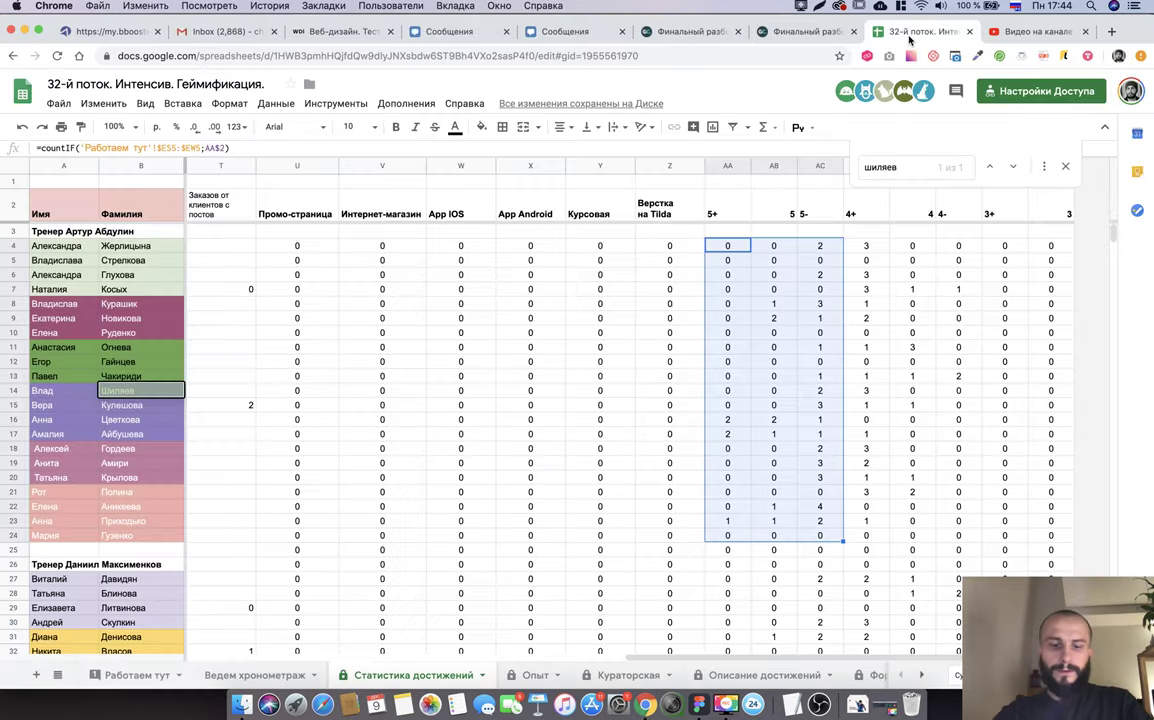
Find the student's surname on the 'Работаем тут' sheet and select his grades ES53:EW53.
text(неми)
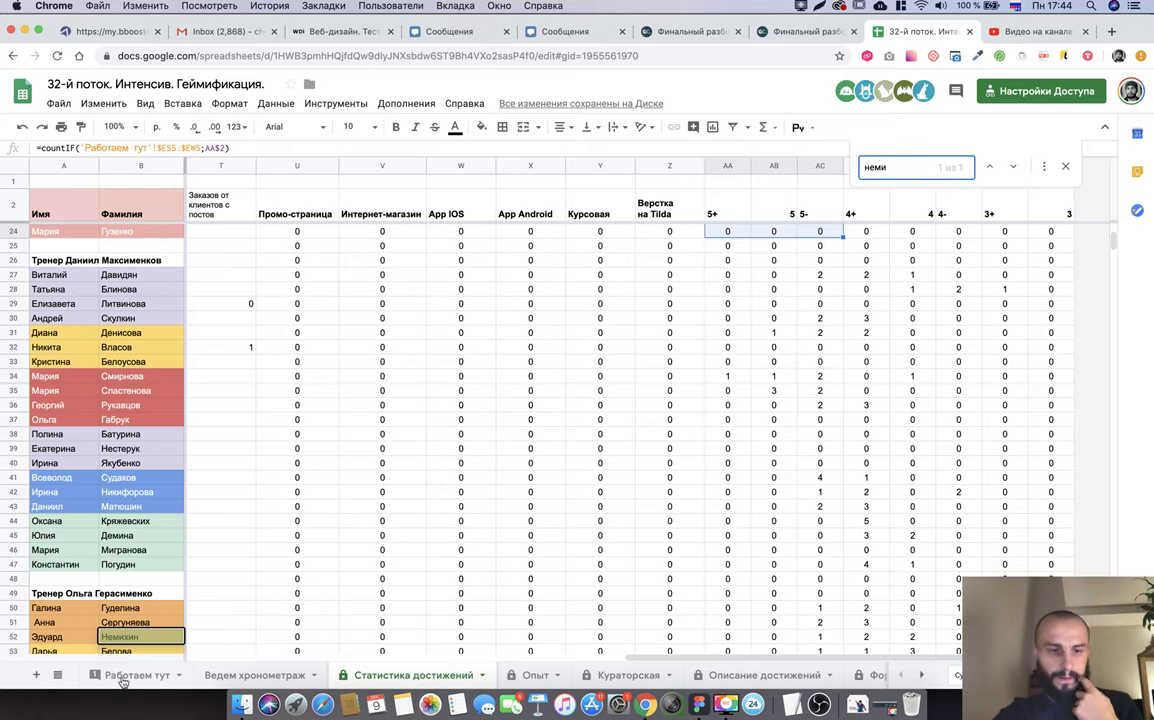
click(130, 675)
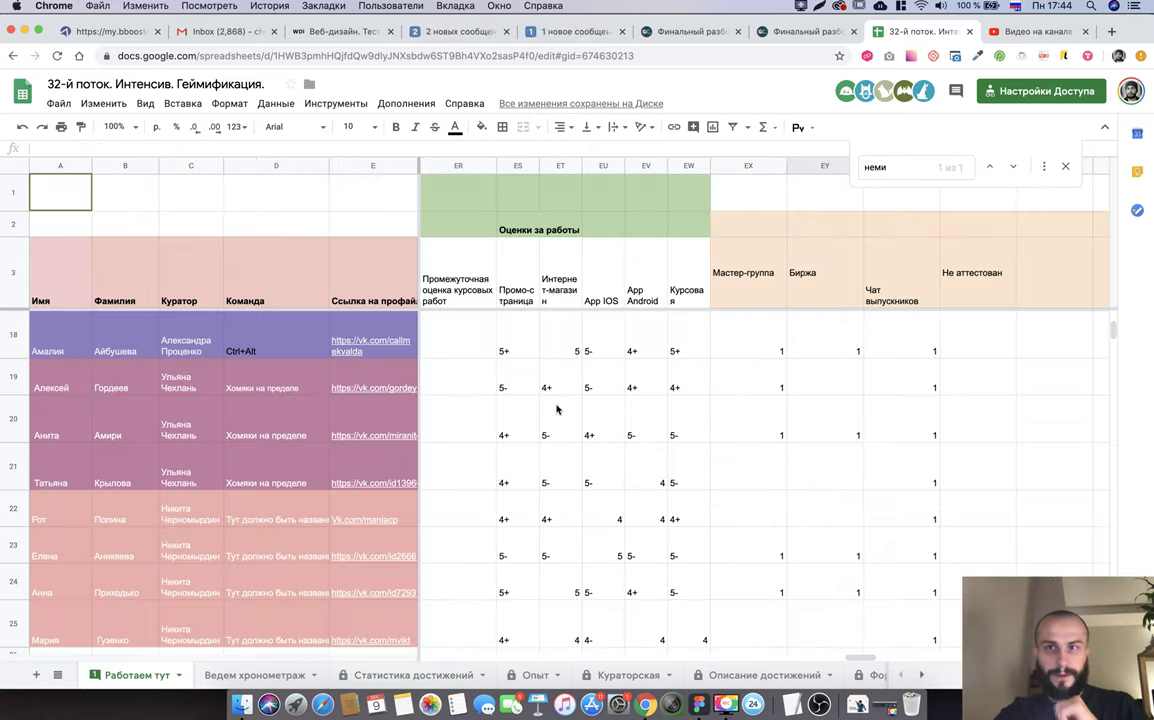
click(918, 172)
text(ин)
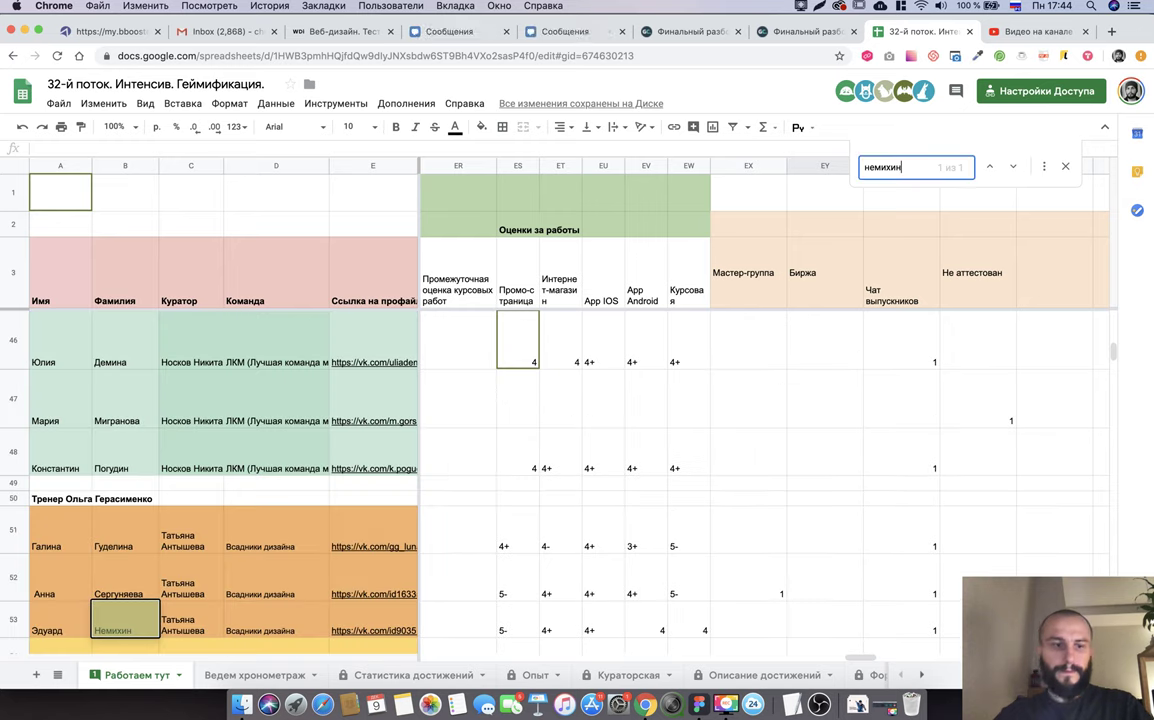
drag(531, 627, 685, 628)
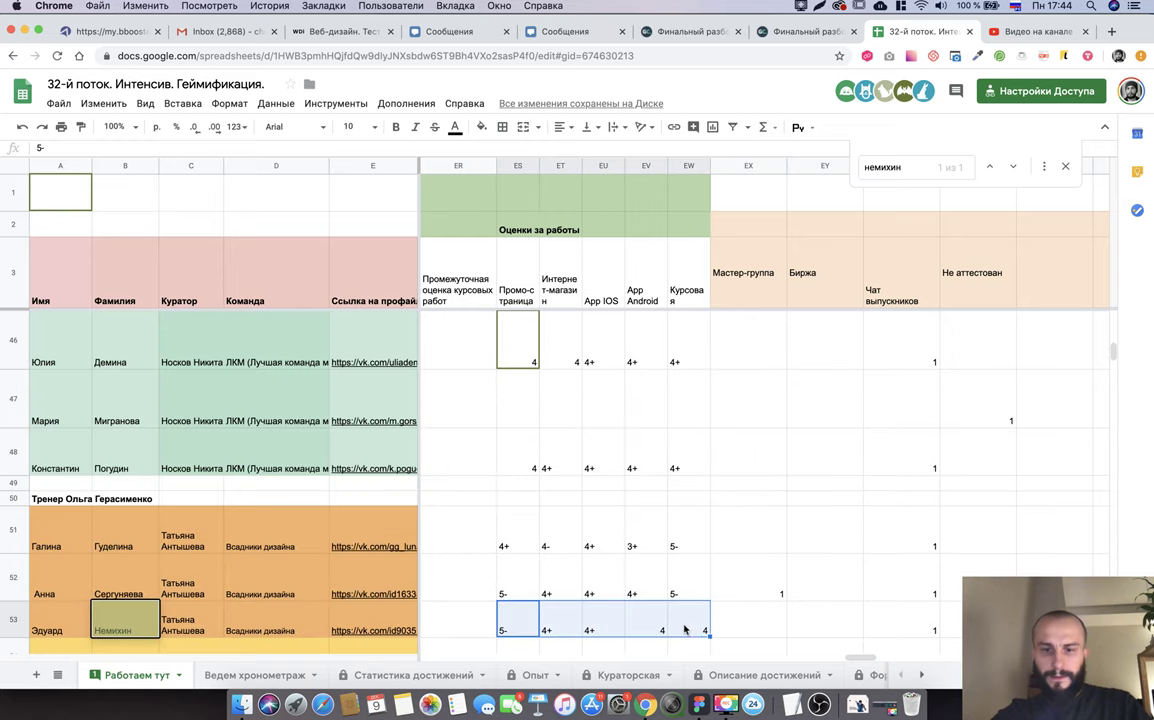
key(super+Tab)
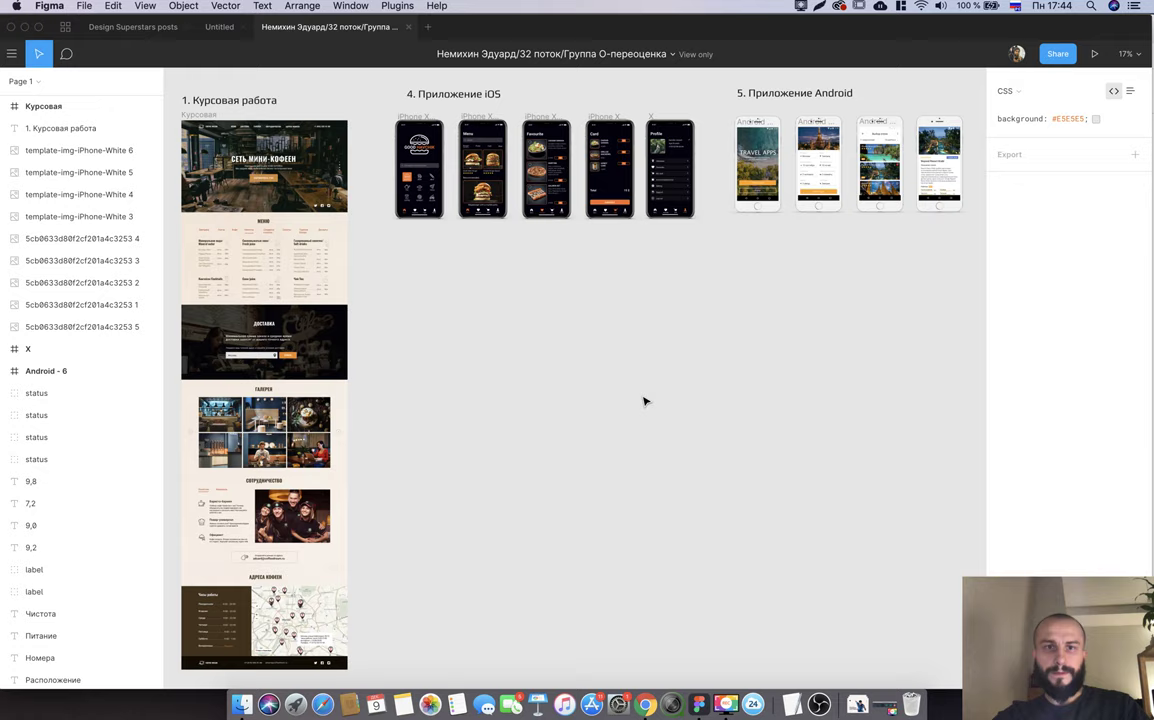
Extend the selection across the student's row 53 grades.
scroll(644, 400, down, 5)
scroll(628, 357, up, 5)
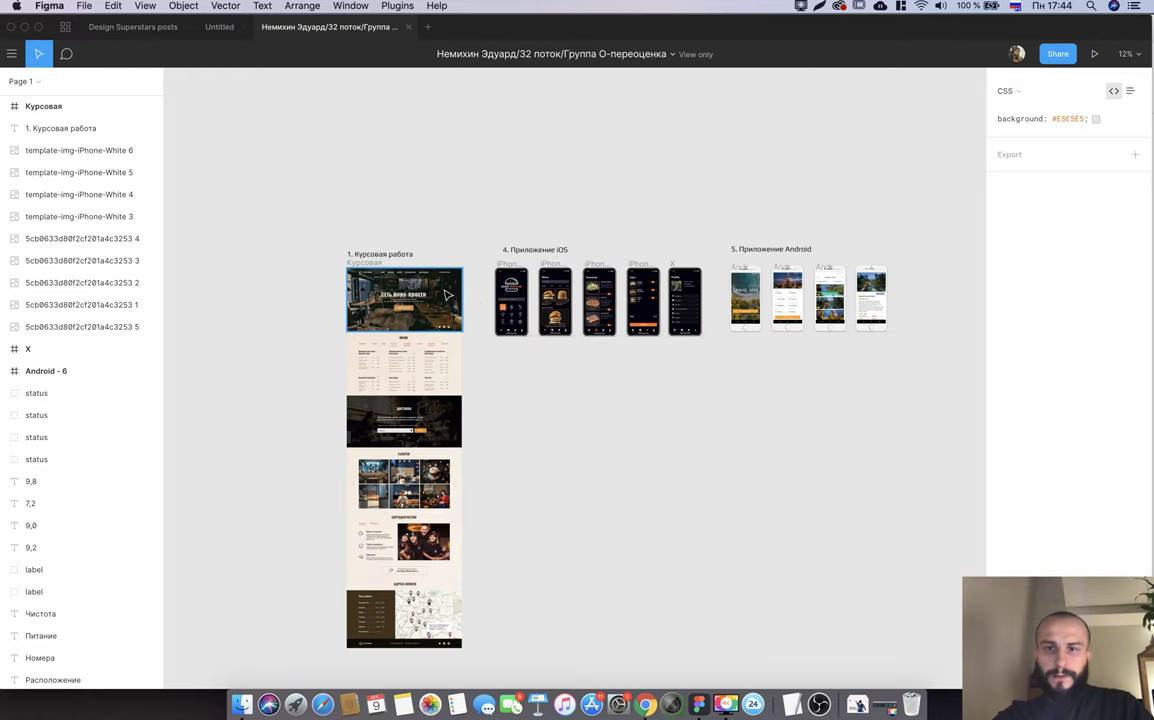
key(super+Tab)
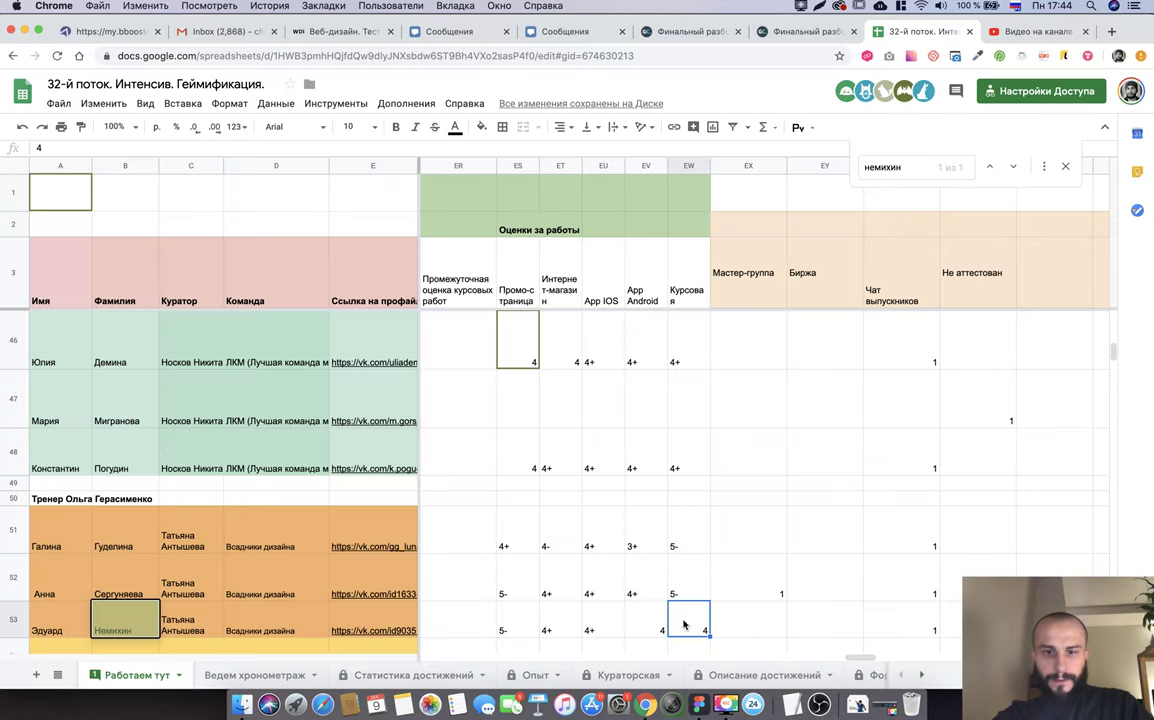
shift+click(611, 626)
key(super+Tab)
Zoom into the 'Курсовая' frame and review it from the hero image down to МЕНЮ.
scroll(358, 250, up, 3)
scroll(452, 249, up, 3)
scroll(452, 249, down, 2)
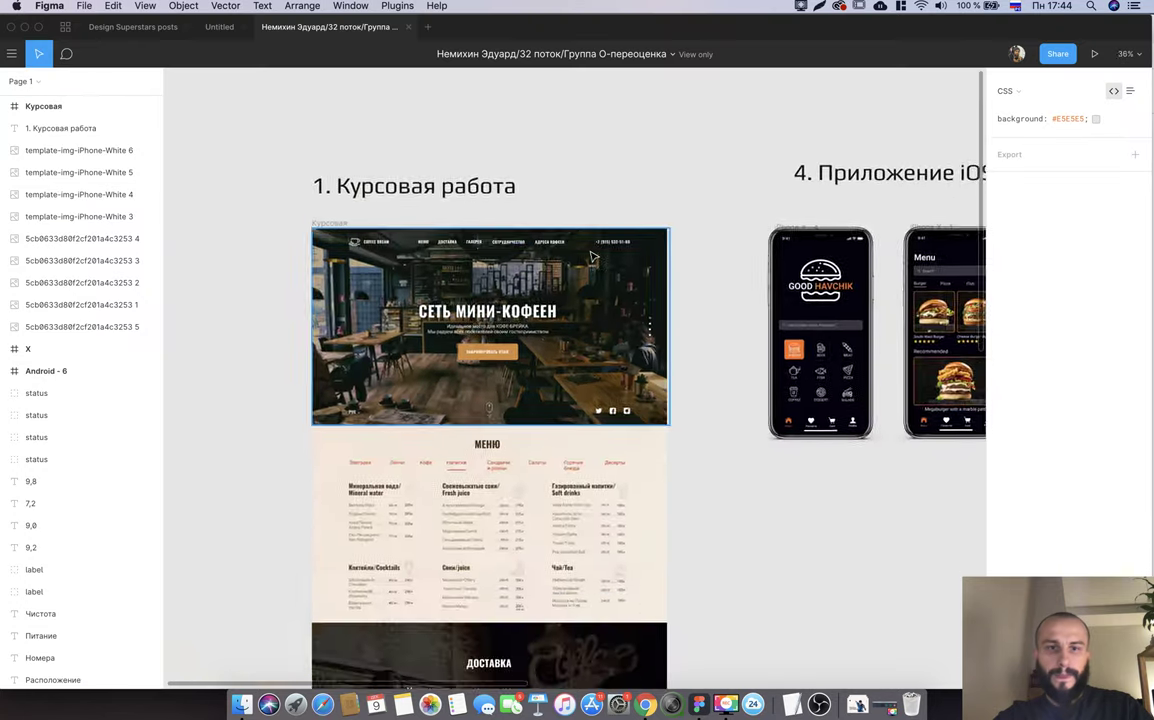
scroll(565, 260, up, 3)
scroll(565, 260, left, 1)
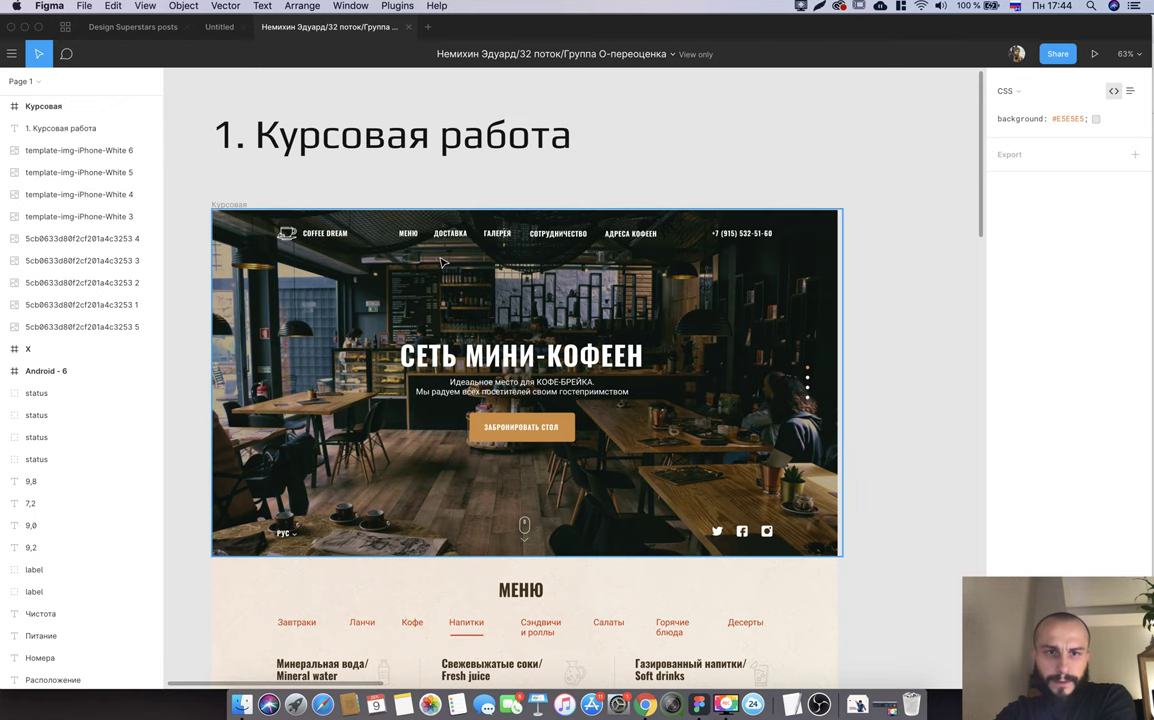
scroll(700, 400, down, 1)
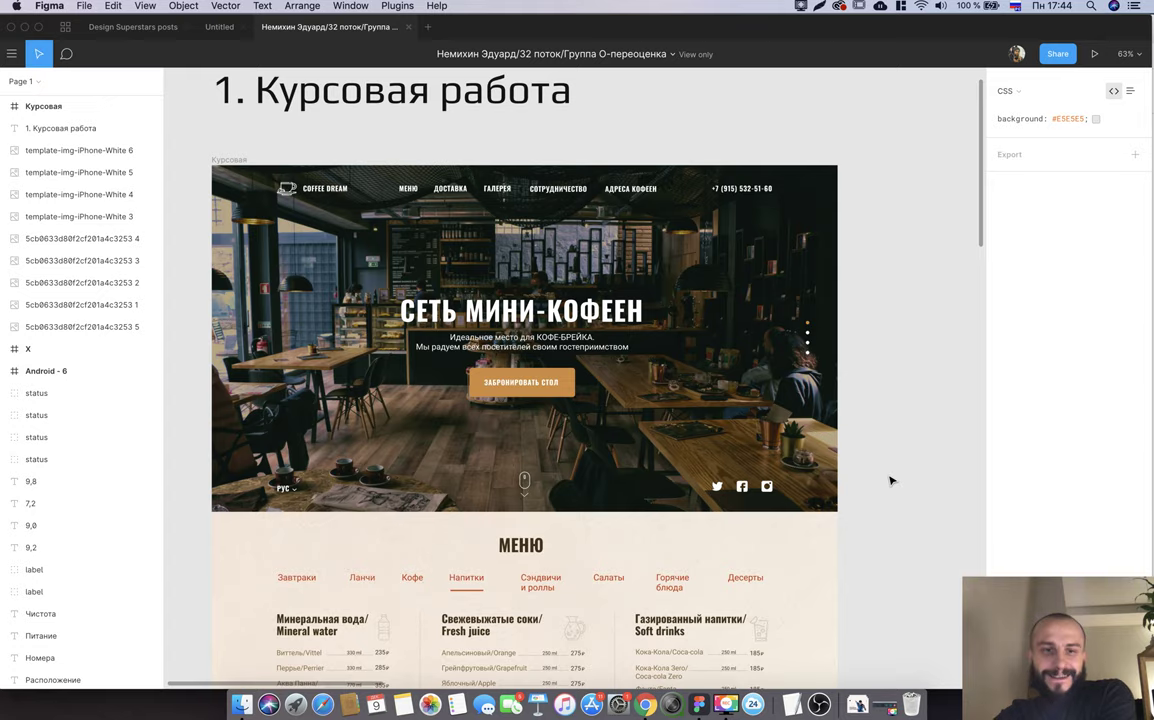
scroll(891, 481, down, 5)
scroll(891, 481, down, 1)
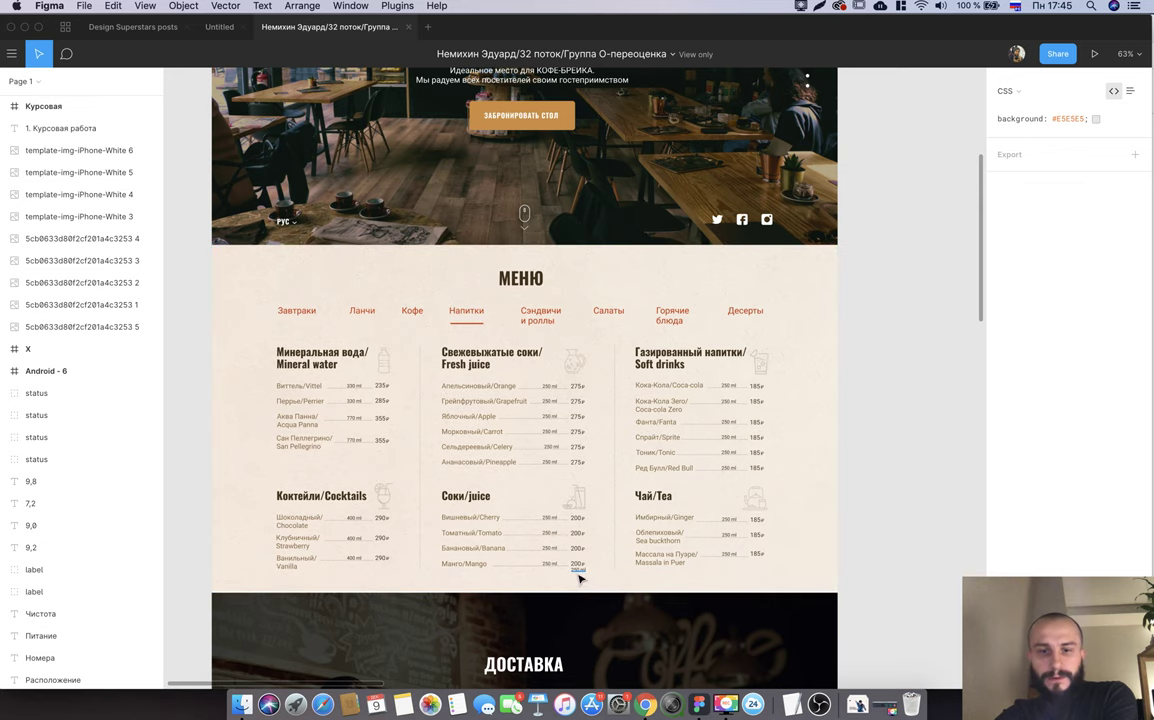
Check the type size of the 250 ml volume label in the inspect panel.
click(580, 575)
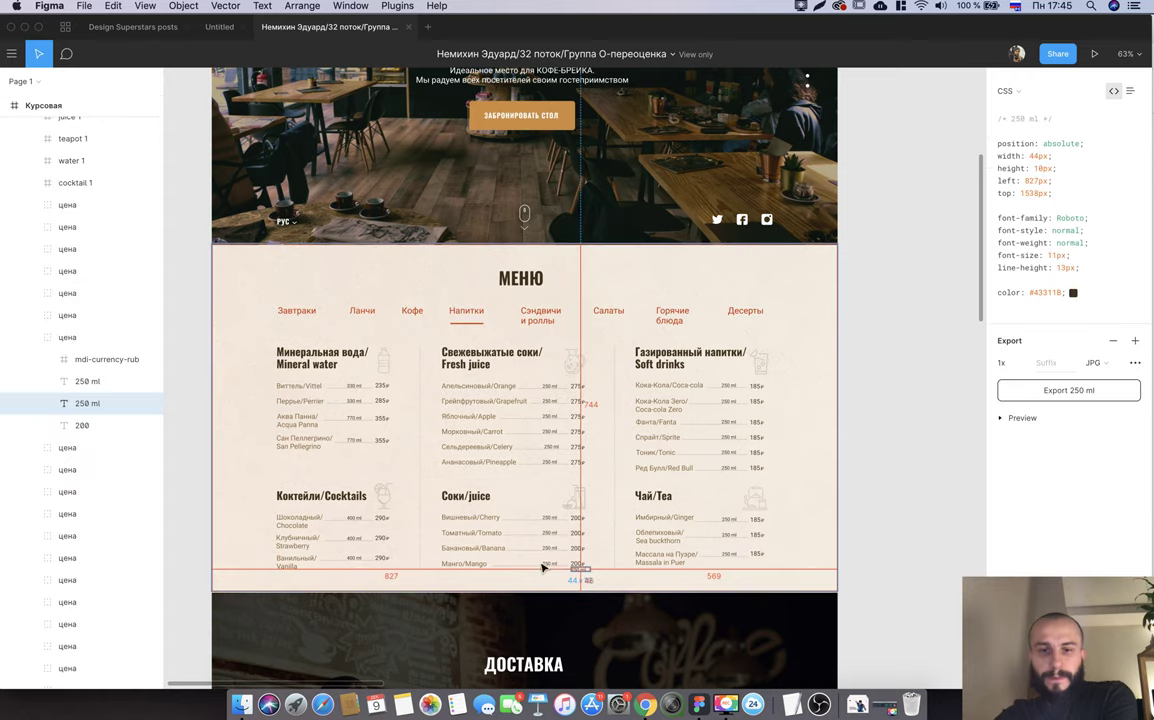
scroll(352, 392, up, 5)
scroll(352, 392, up, 3)
scroll(353, 391, down, 4)
scroll(386, 412, up, 2)
scroll(485, 380, left, 2)
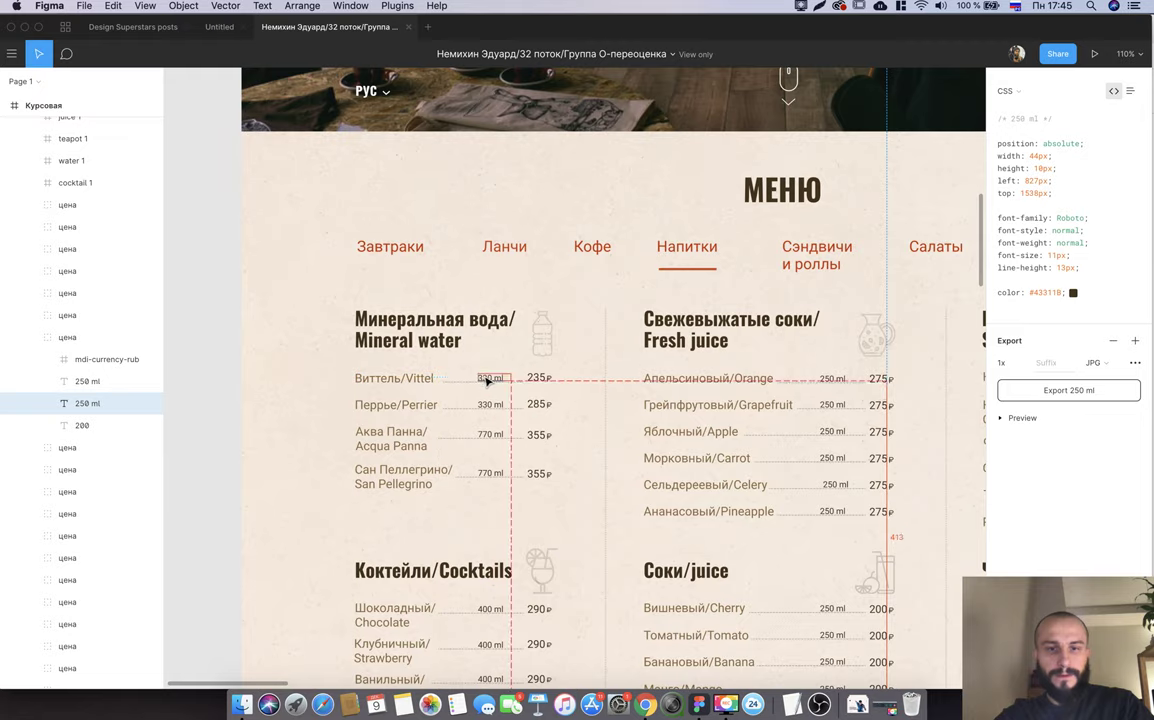
Compare the Виттель 330 ml label against its dashed leader line's measurements.
click(487, 381)
scroll(490, 384, up, 5)
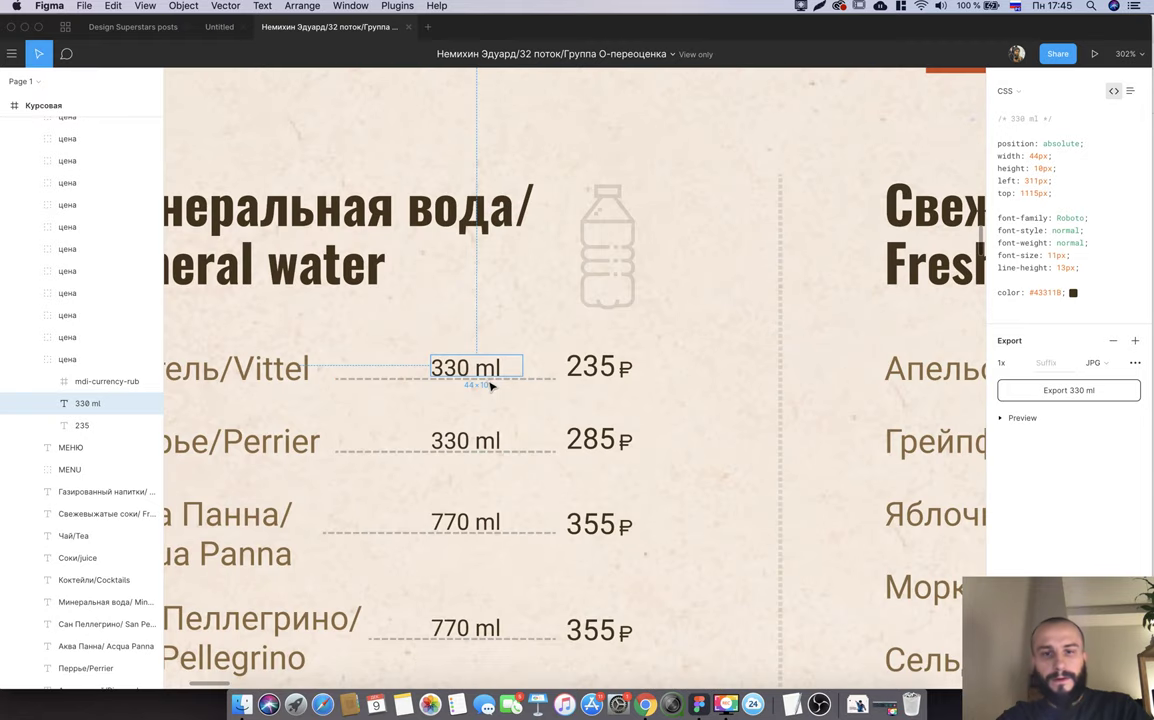
click(546, 385)
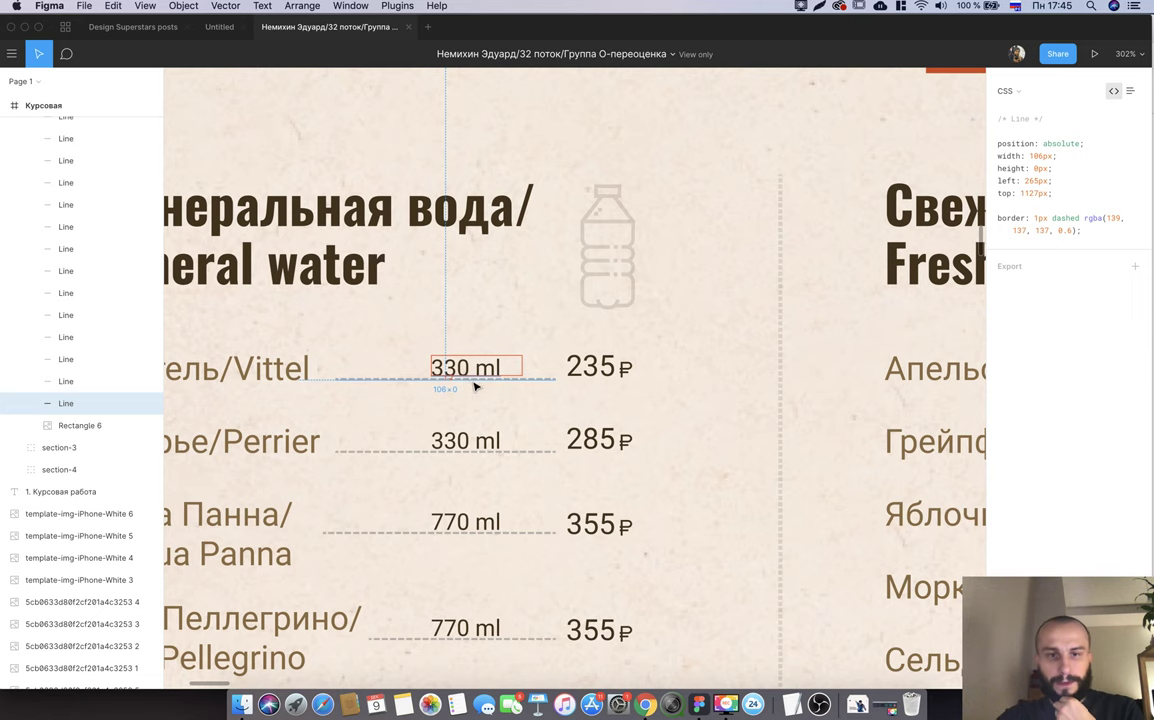
click(479, 376)
scroll(510, 392, down, 5)
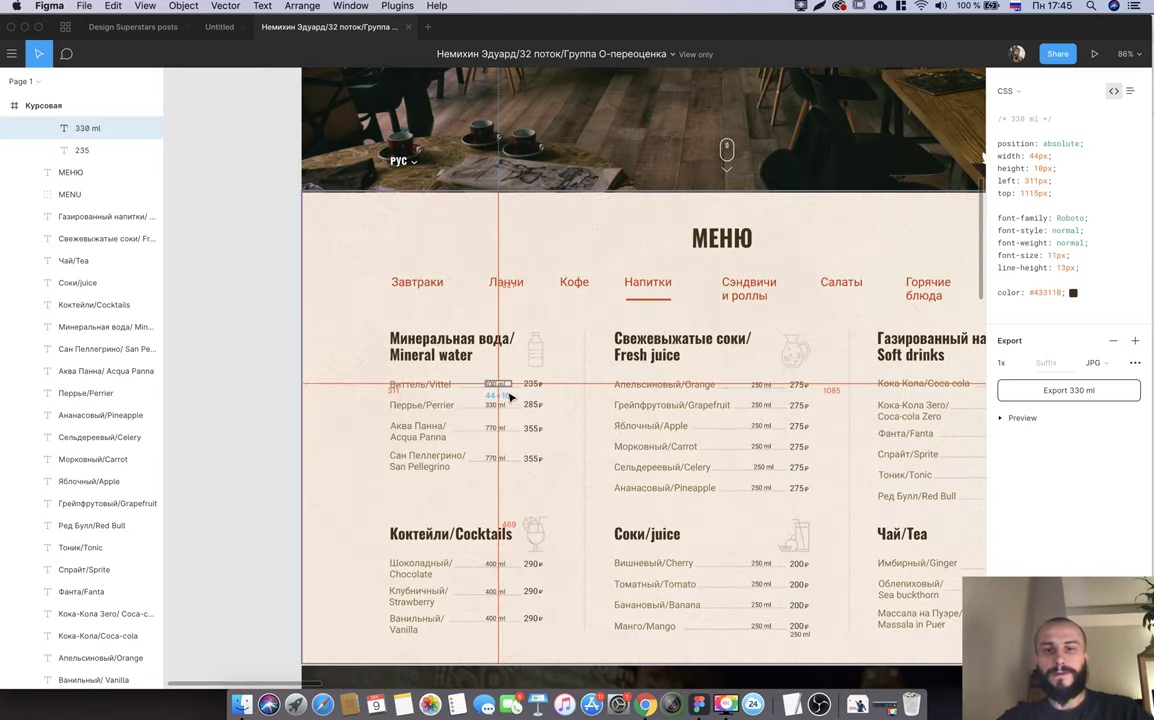
Inspect the menu background rectangle and the ДОСТАВКА heading further down the page.
click(306, 384)
scroll(304, 386, down, 3)
scroll(760, 474, down, 3)
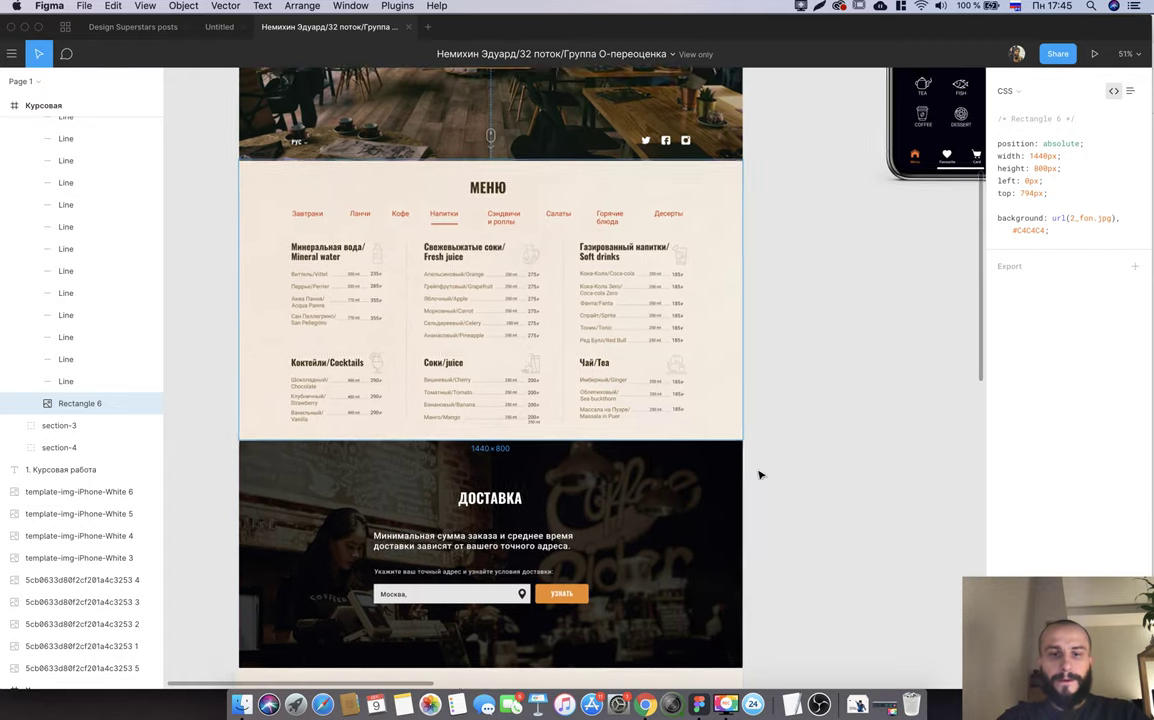
scroll(781, 473, down, 2)
scroll(781, 473, down, 1)
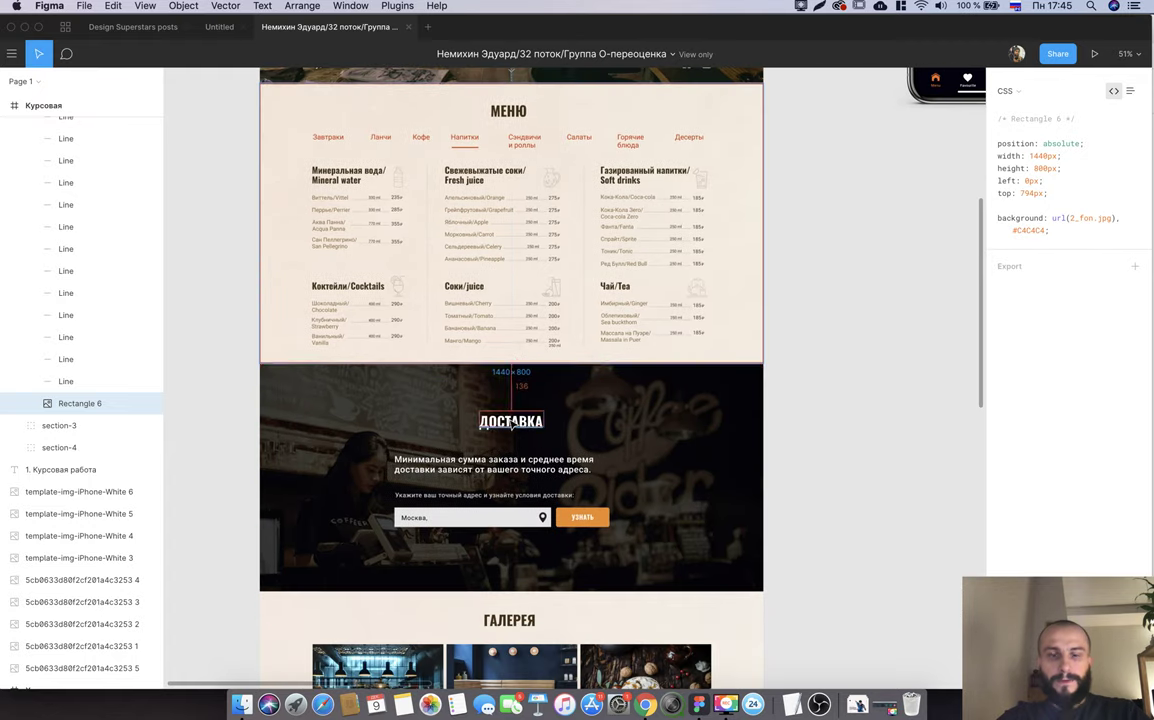
click(512, 423)
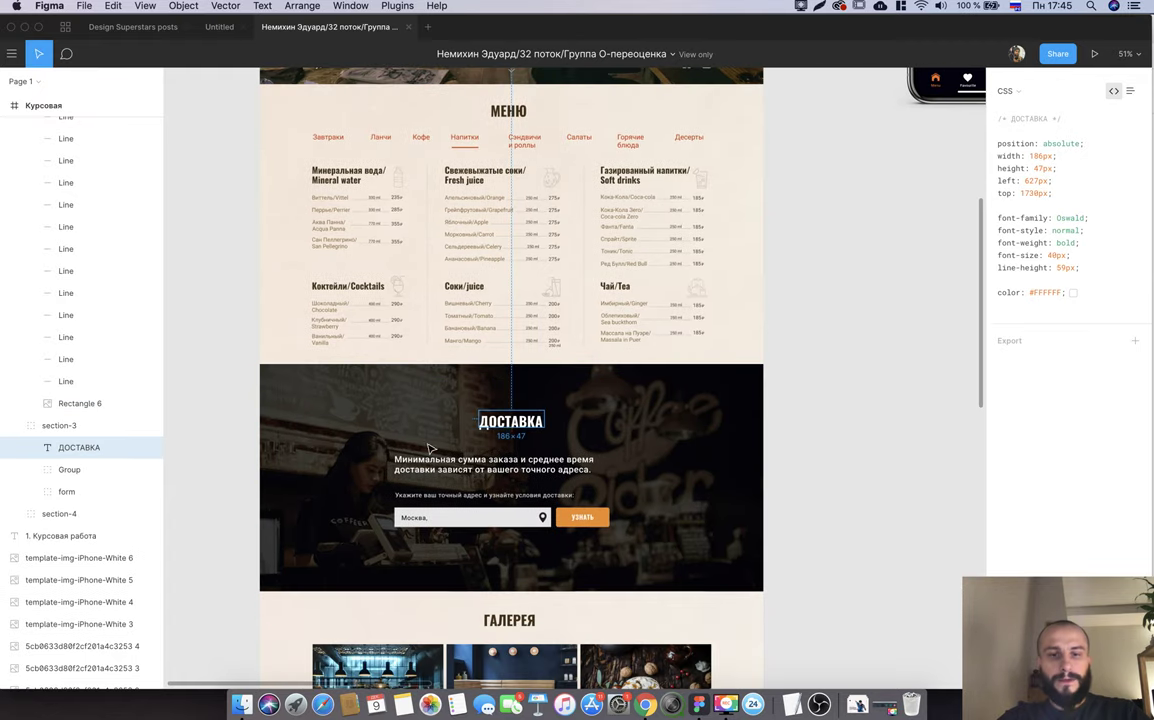
scroll(870, 485, down, 4)
scroll(870, 485, down, 2)
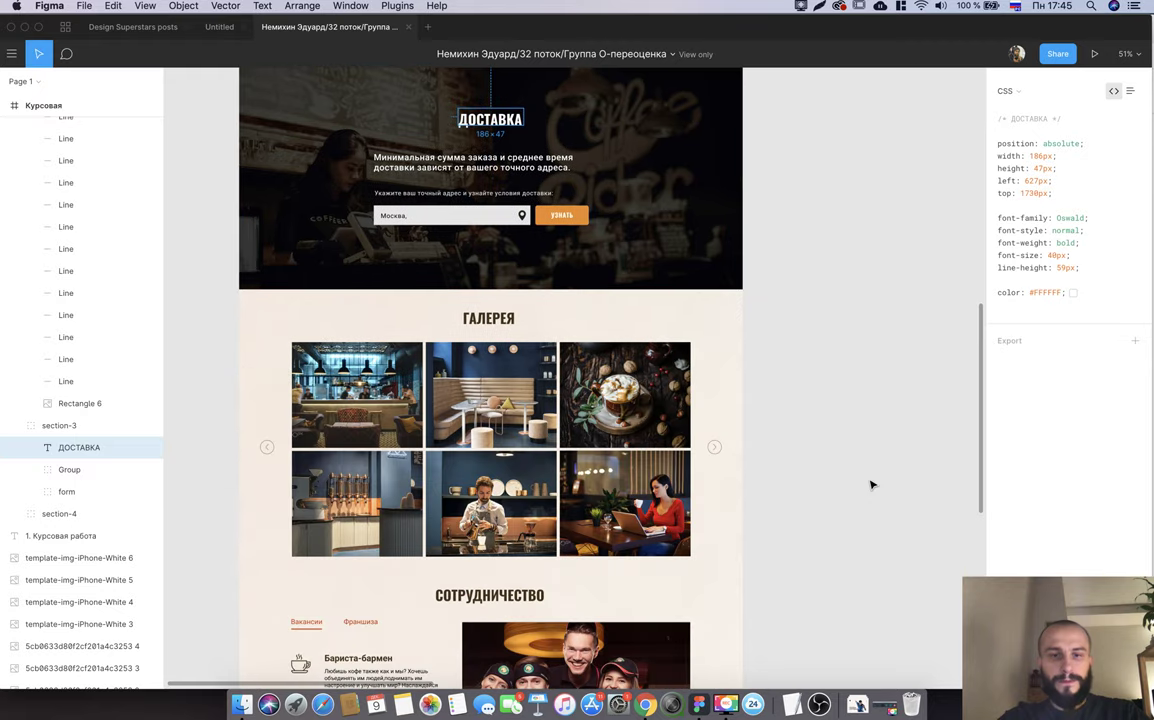
scroll(870, 485, down, 2)
scroll(866, 489, down, 3)
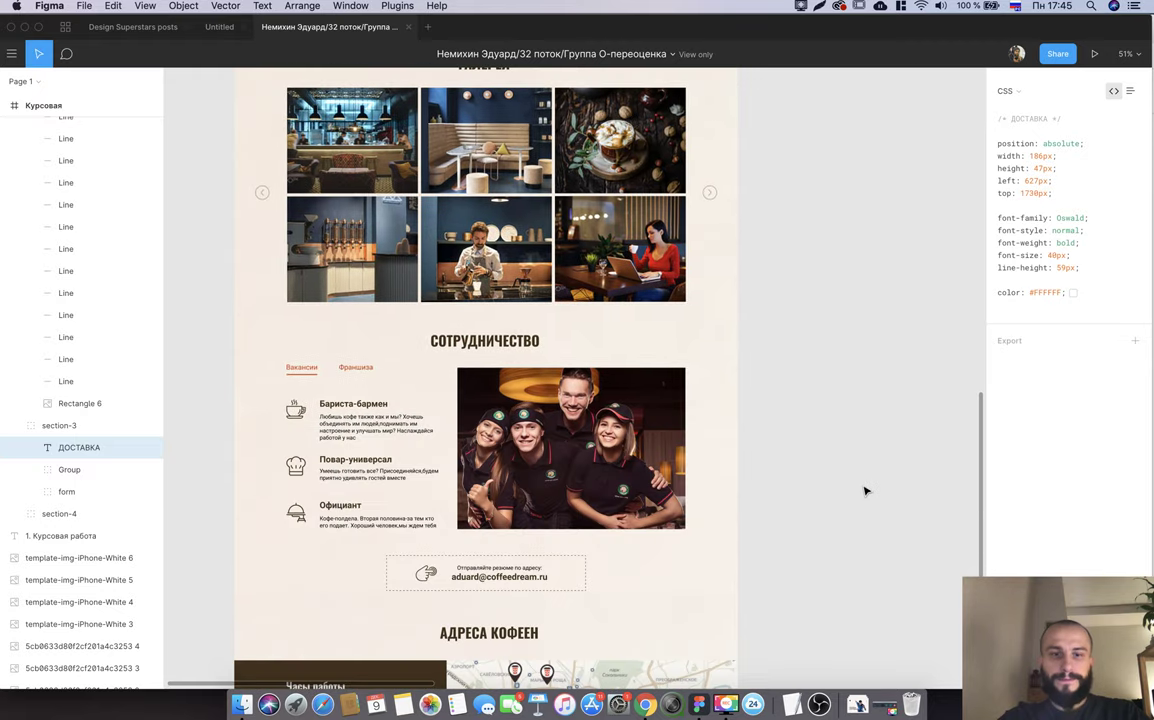
scroll(866, 491, down, 5)
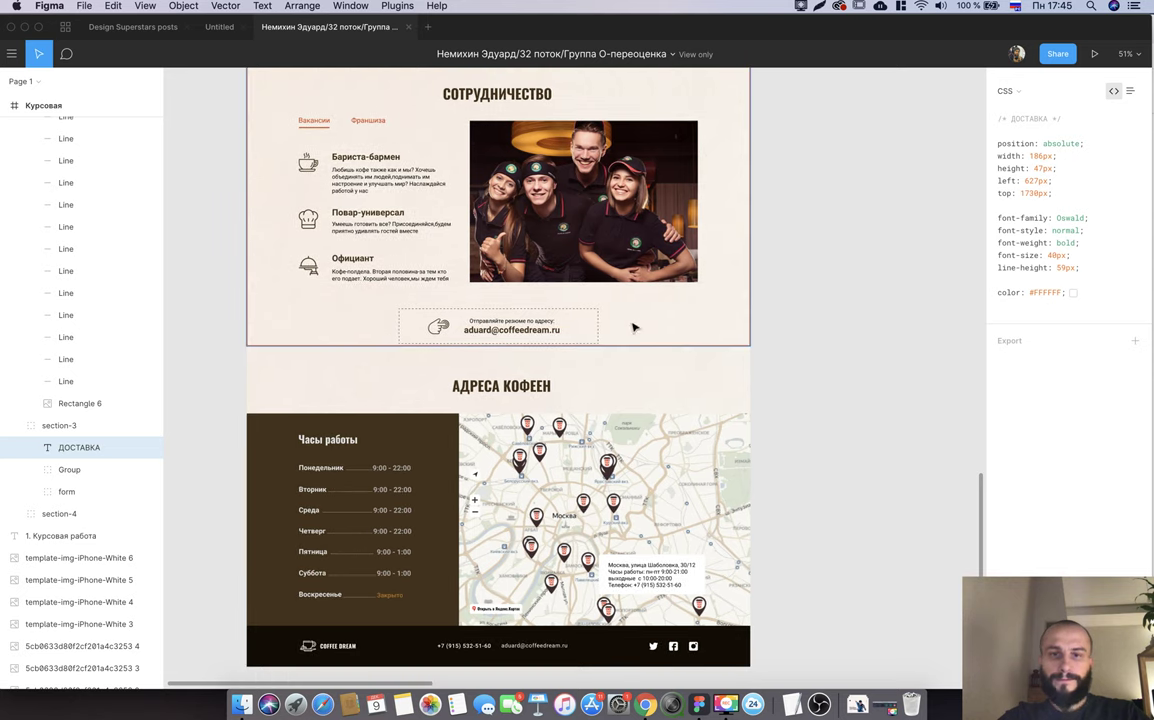
scroll(520, 330, down, 2)
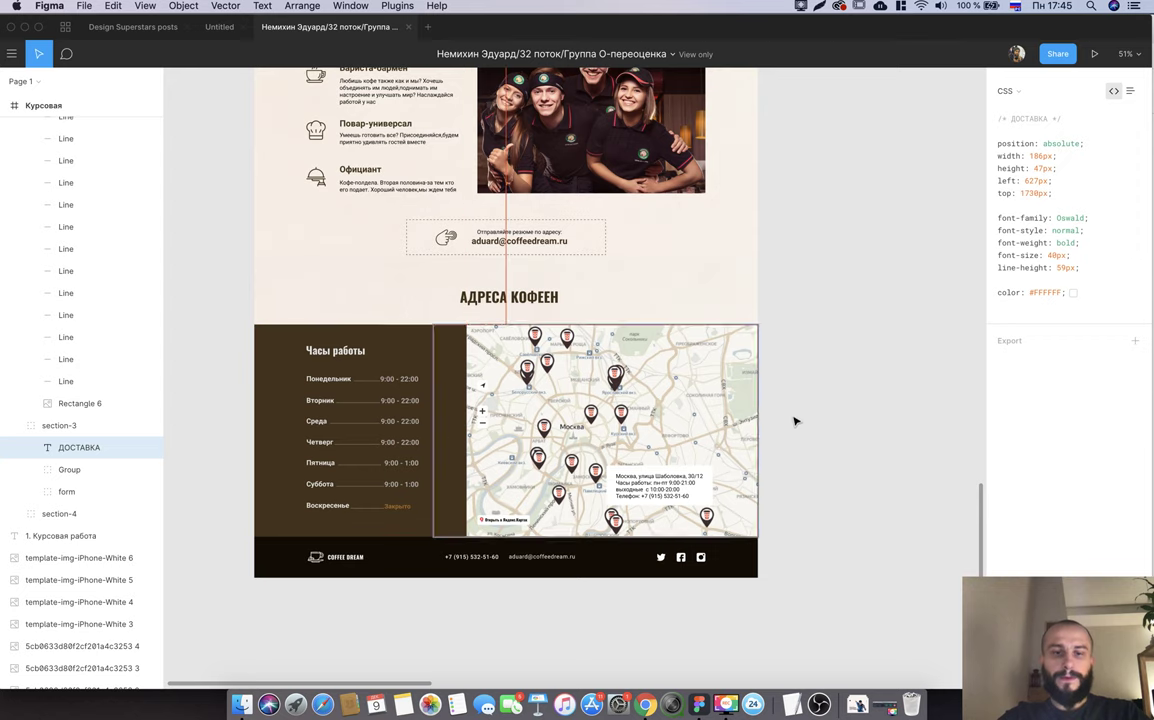
Clear the selection and move across to the iOS app mockups.
click(853, 415)
scroll(855, 417, right, 3)
scroll(399, 428, down, 3)
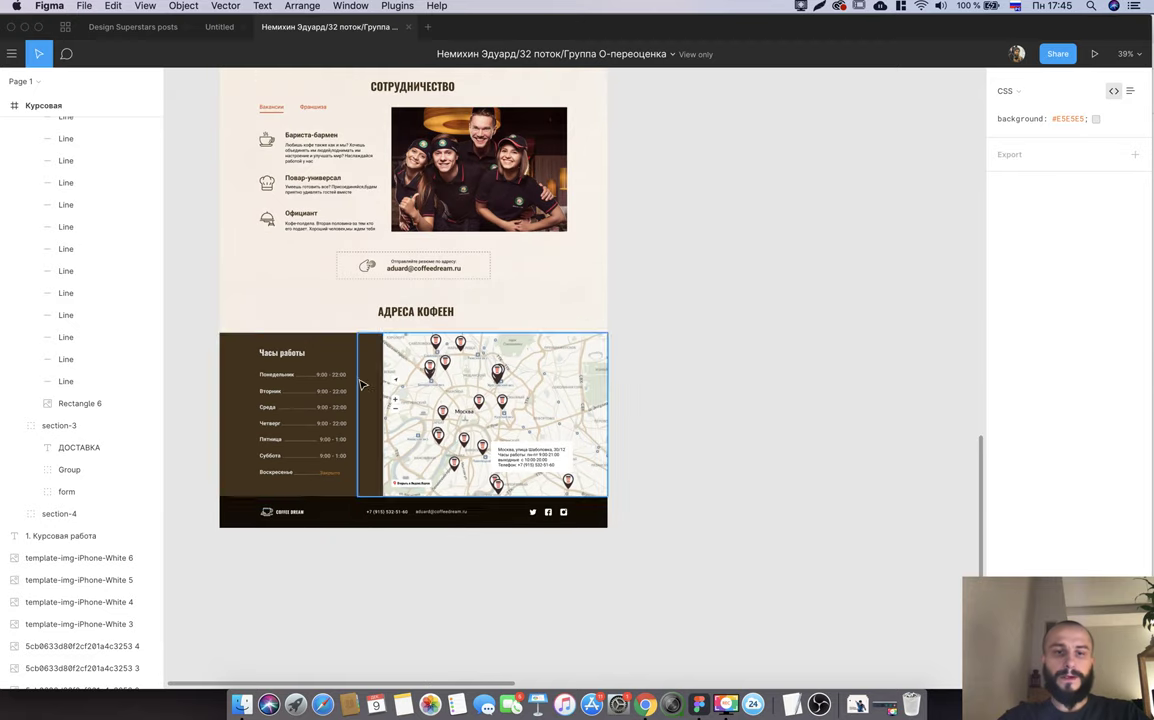
scroll(748, 332, down, 3)
scroll(748, 332, up, 5)
scroll(748, 332, up, 5)
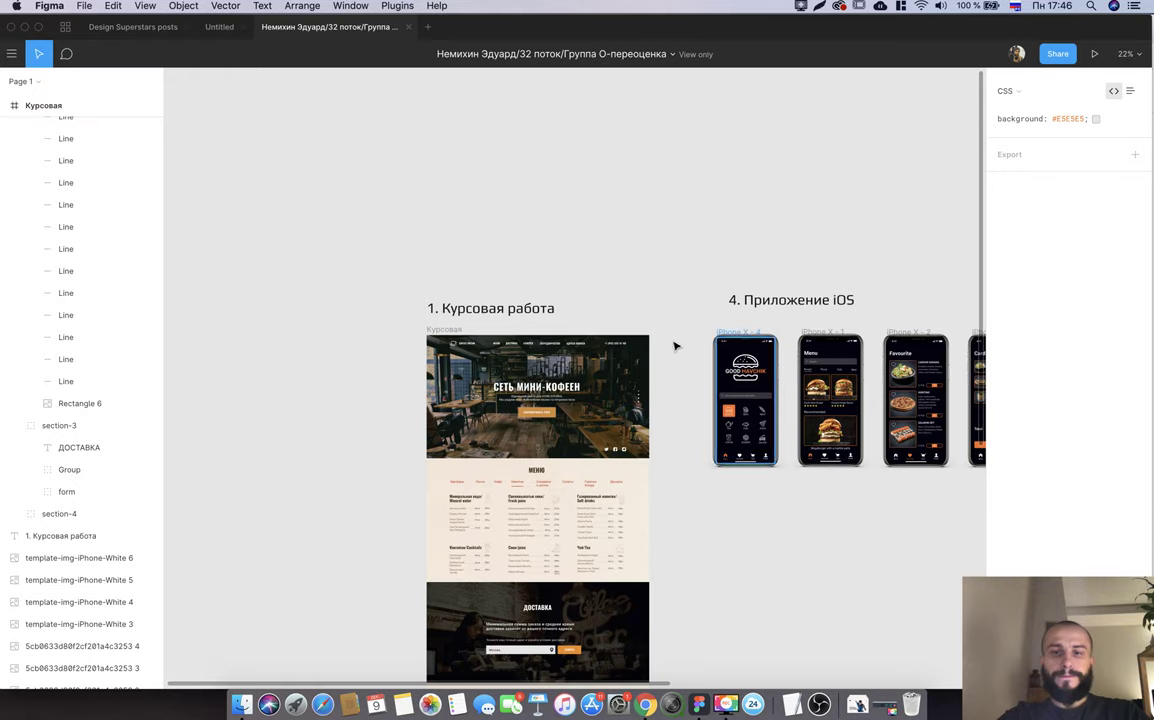
scroll(675, 346, right, 5)
Enter 4+ as the coursework grade in cell EW53.
key(super+Tab)
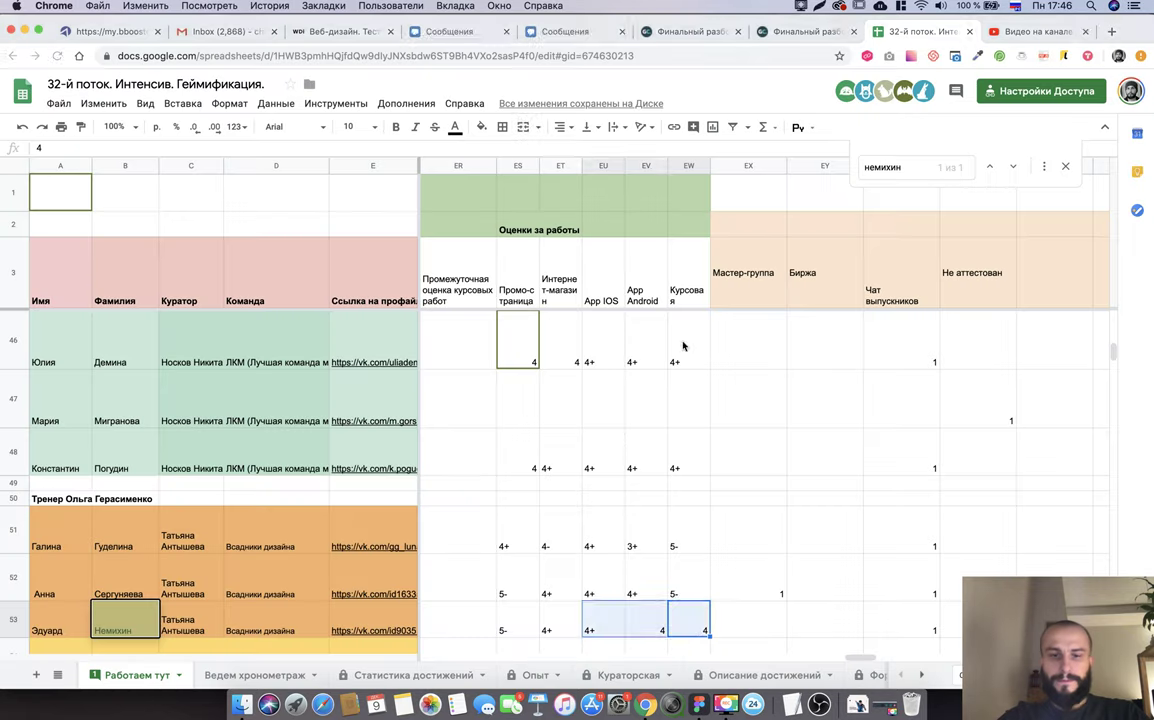
click(687, 630)
text(4+)
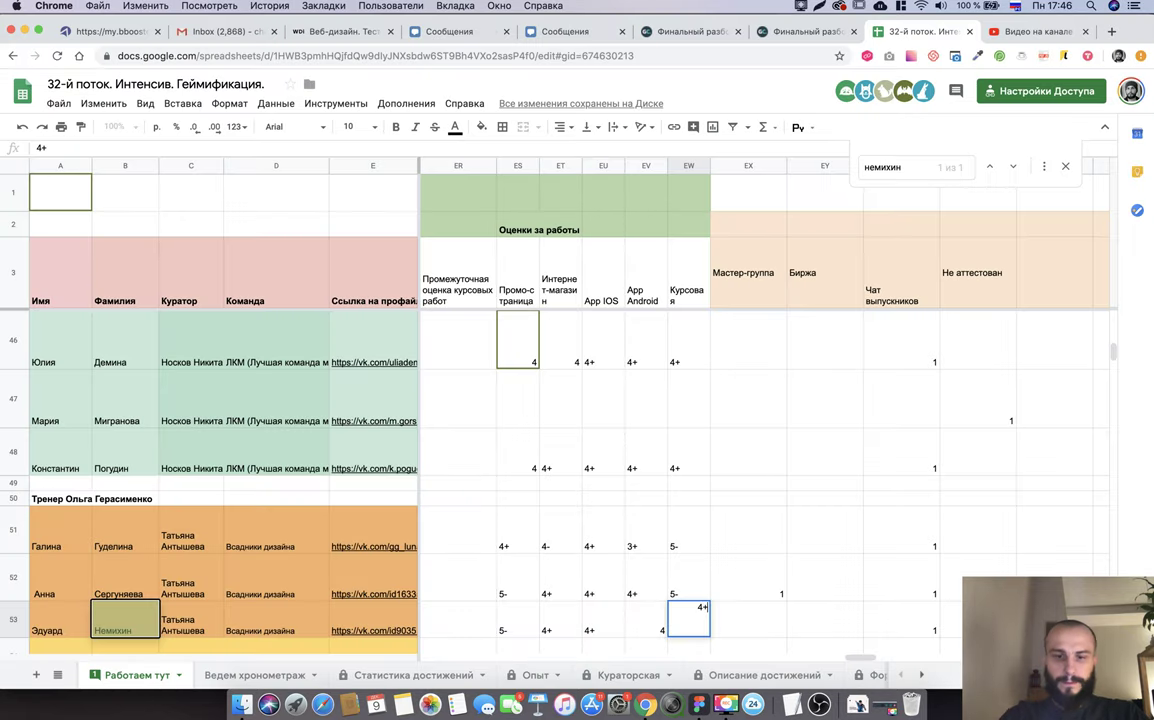
key(Tab)
key(Left)
key(Left)
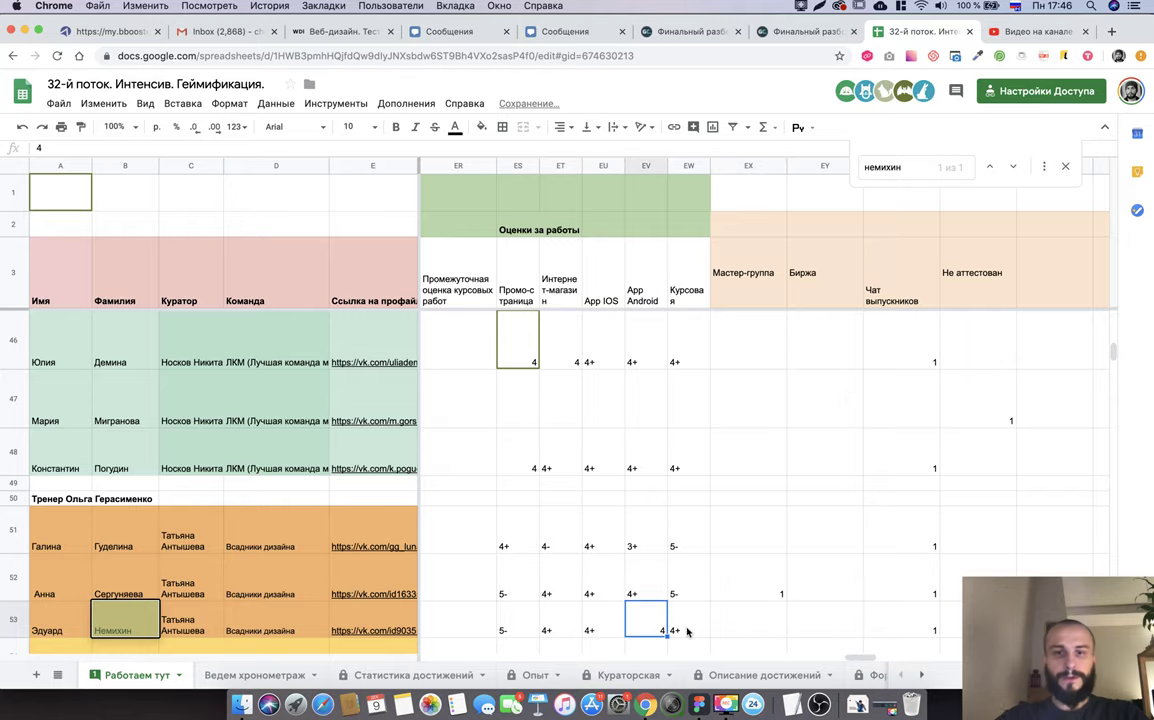
Back in Figma, select the first iOS phone screen.
key(super+Tab)
click(418, 372)
scroll(425, 360, up, 5)
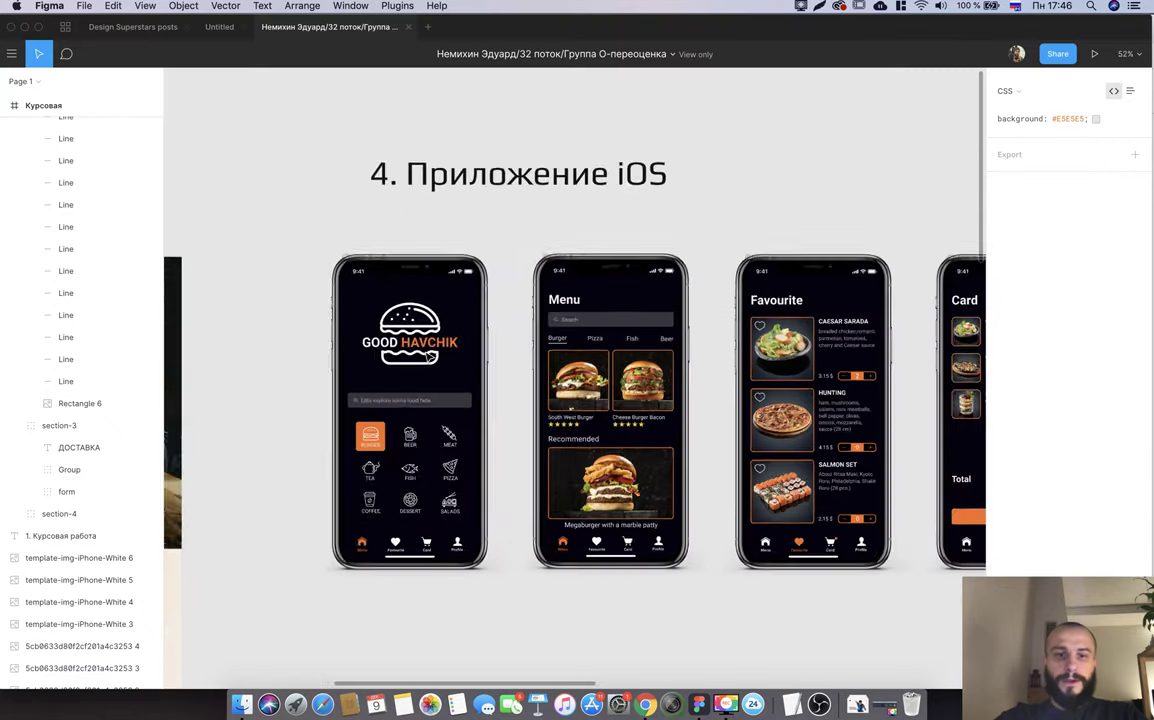
Inspect the first iOS phone mockup and the Menu screen mockup.
scroll(429, 356, up, 3)
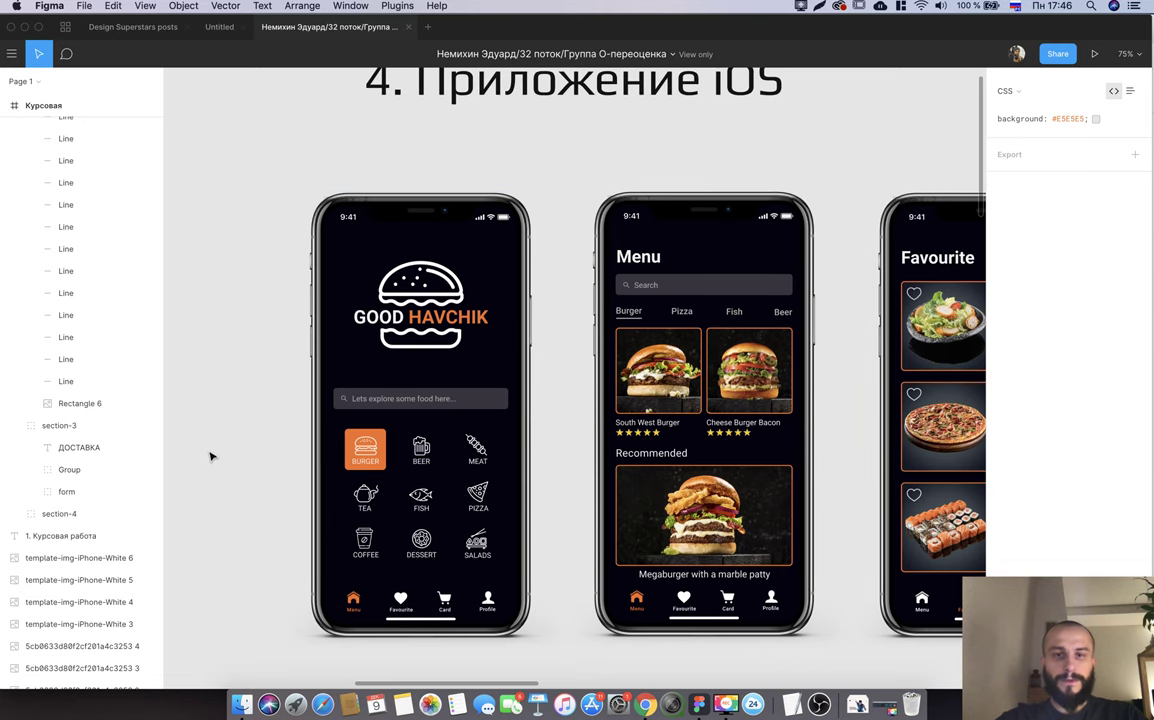
click(409, 303)
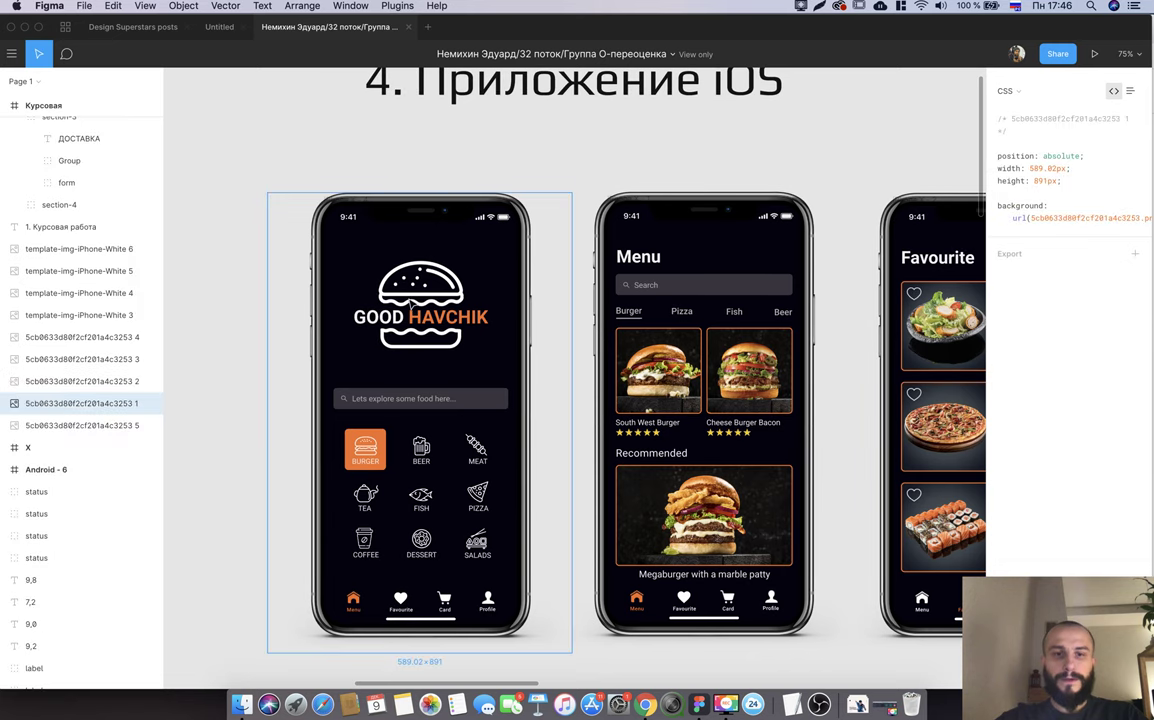
scroll(428, 300, up, 3)
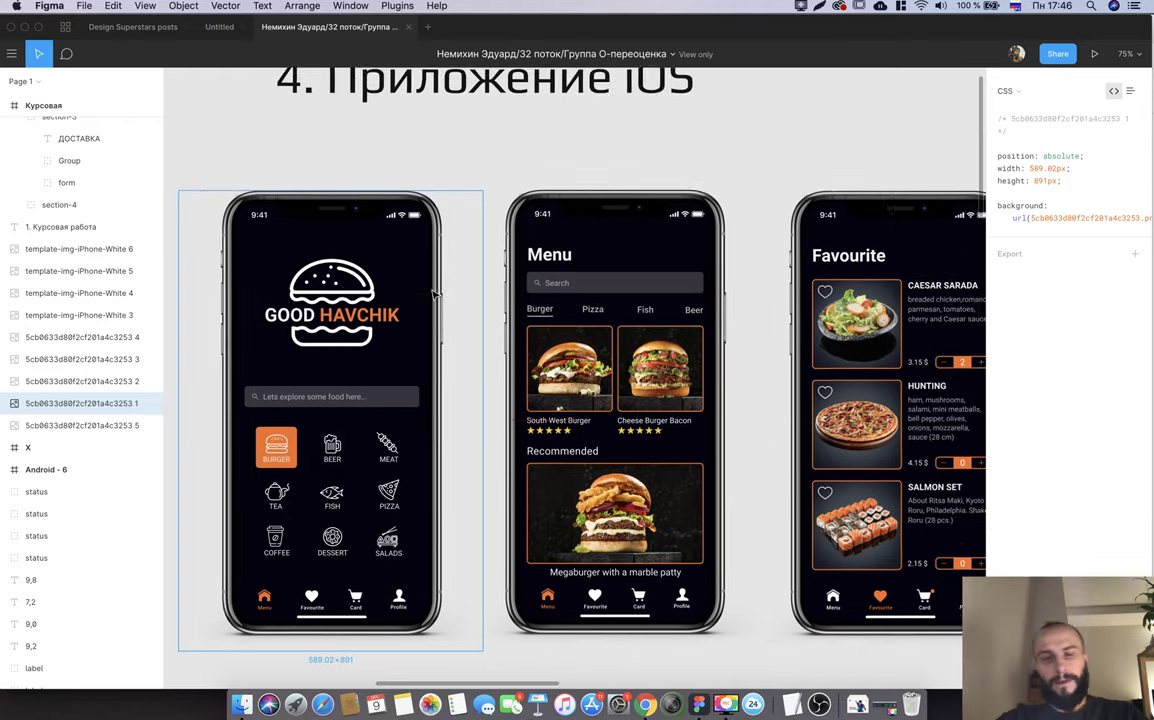
click(620, 103)
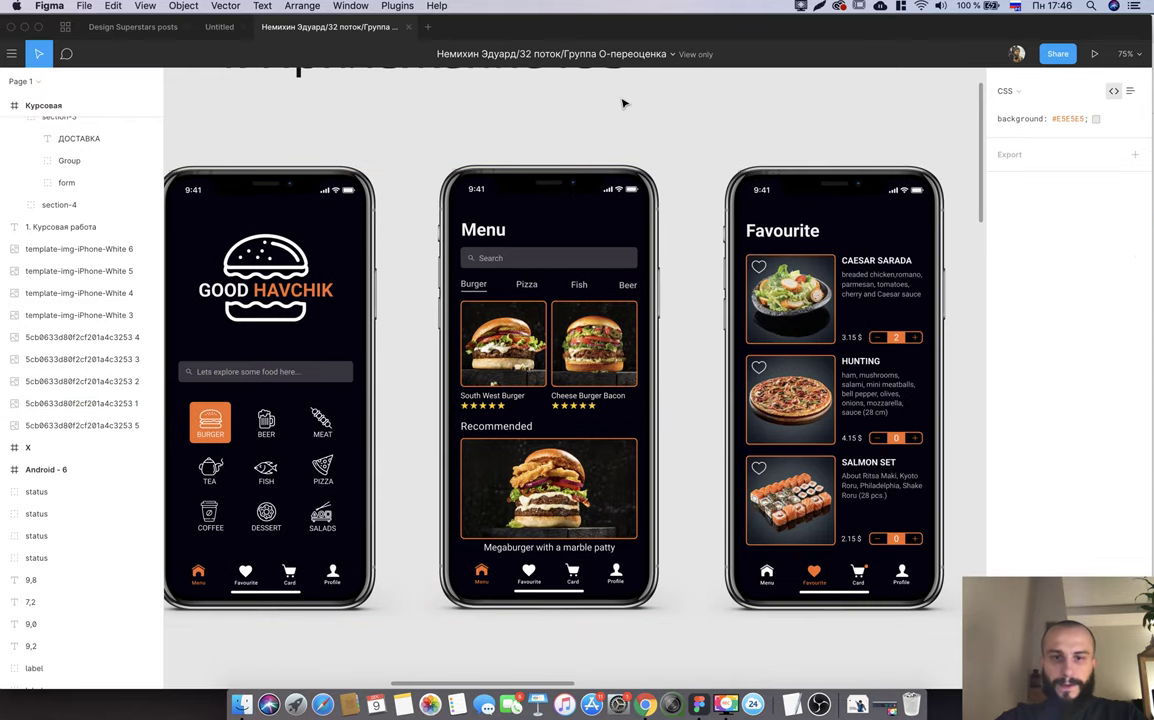
scroll(622, 103, right, 1)
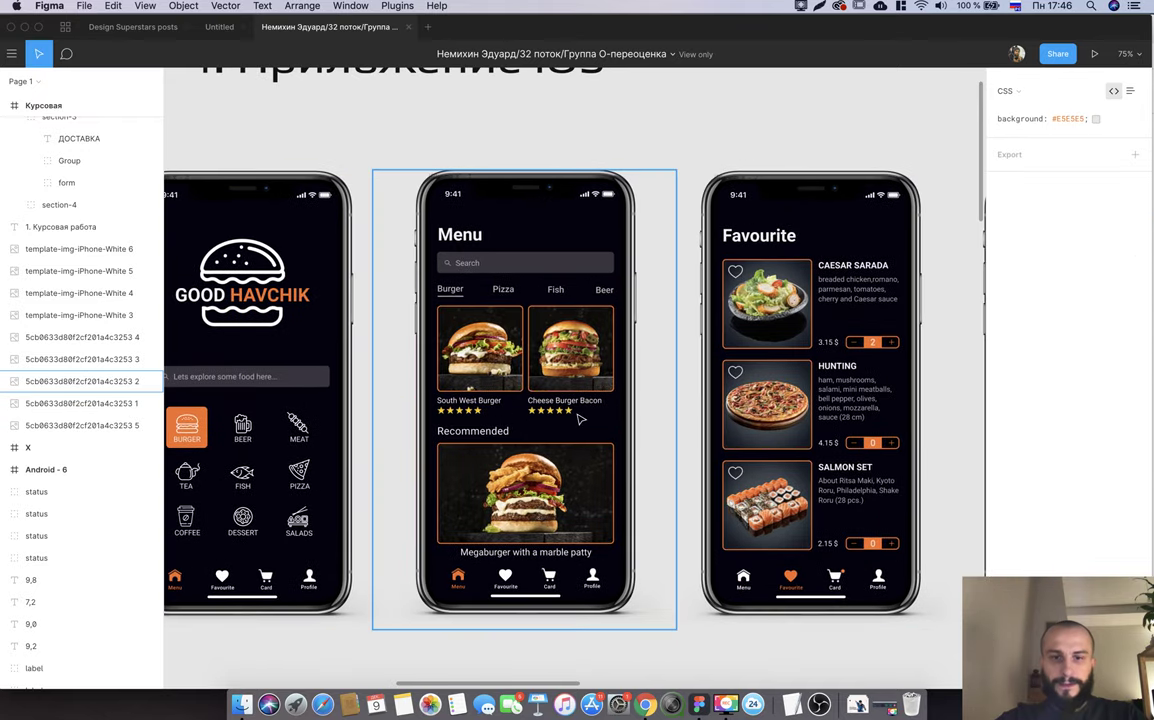
click(526, 556)
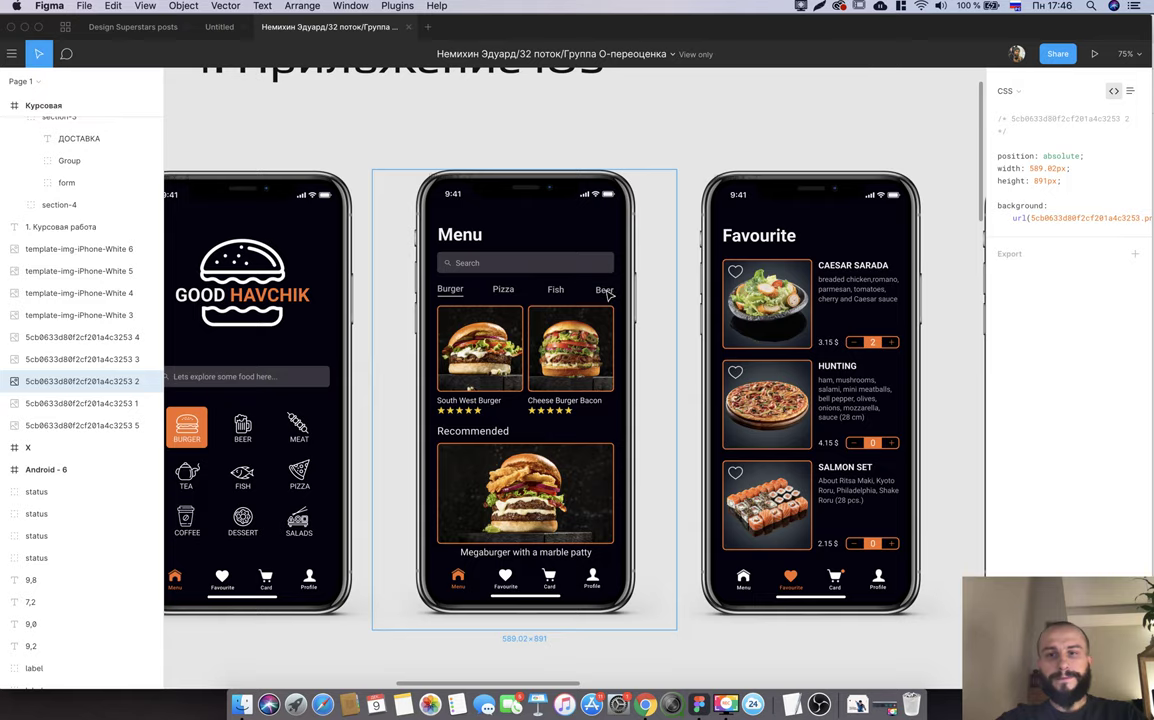
Pan right across the remaining iOS screens, briefly checking the grade sheet.
scroll(608, 291, right, 5)
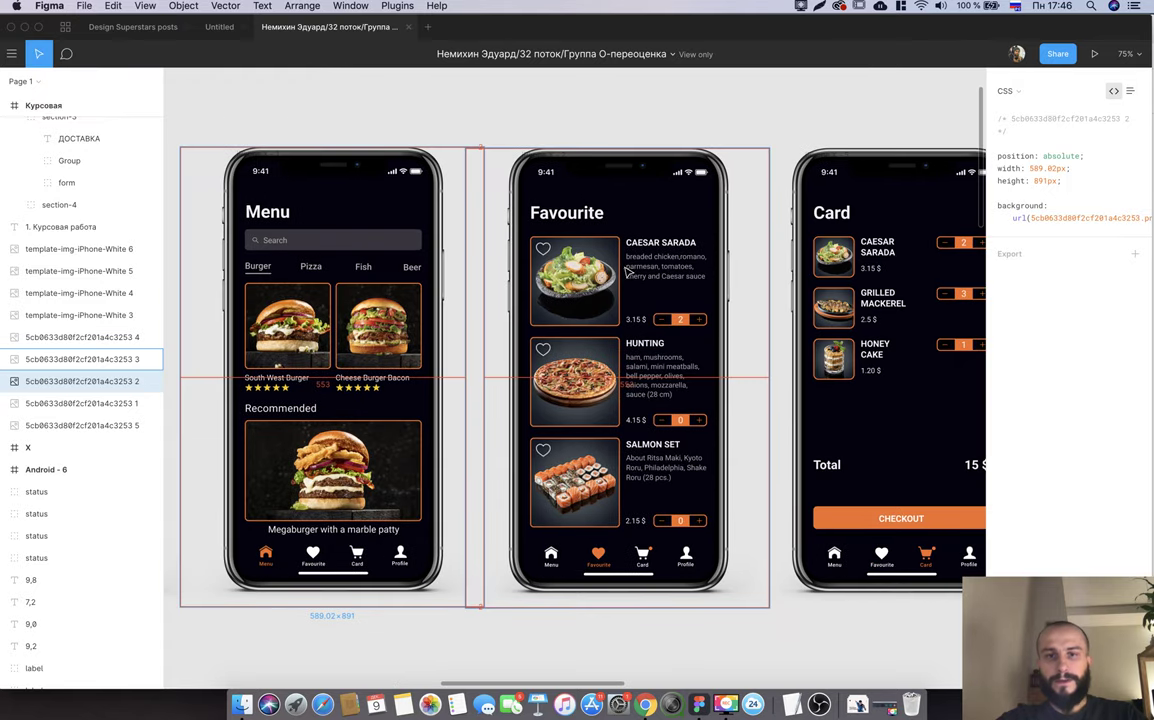
scroll(624, 269, right, 2)
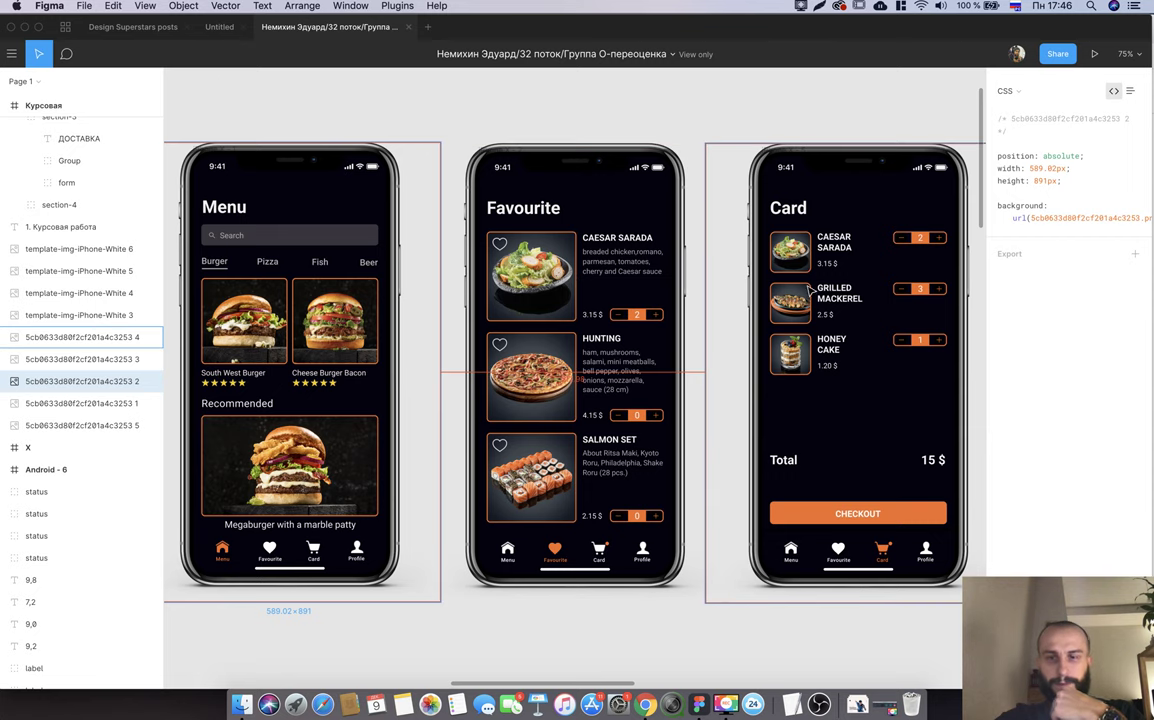
scroll(760, 335, right, 5)
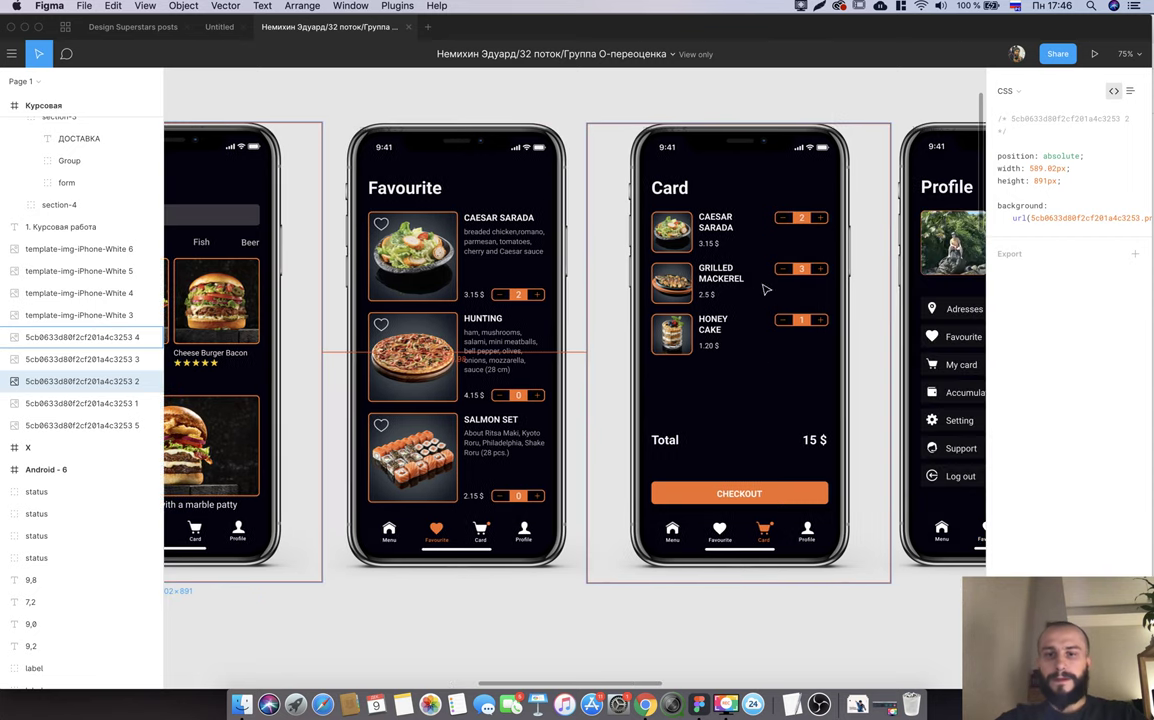
scroll(800, 376, right, 10)
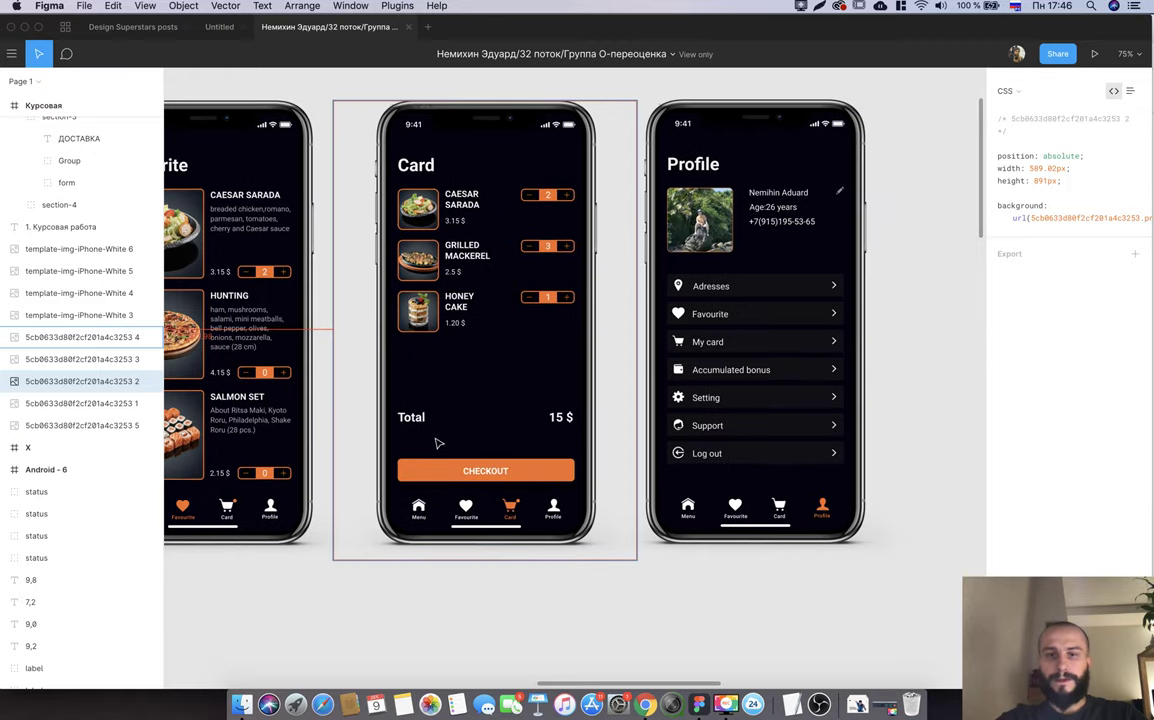
scroll(540, 435, right, 6)
scroll(703, 464, right, 5)
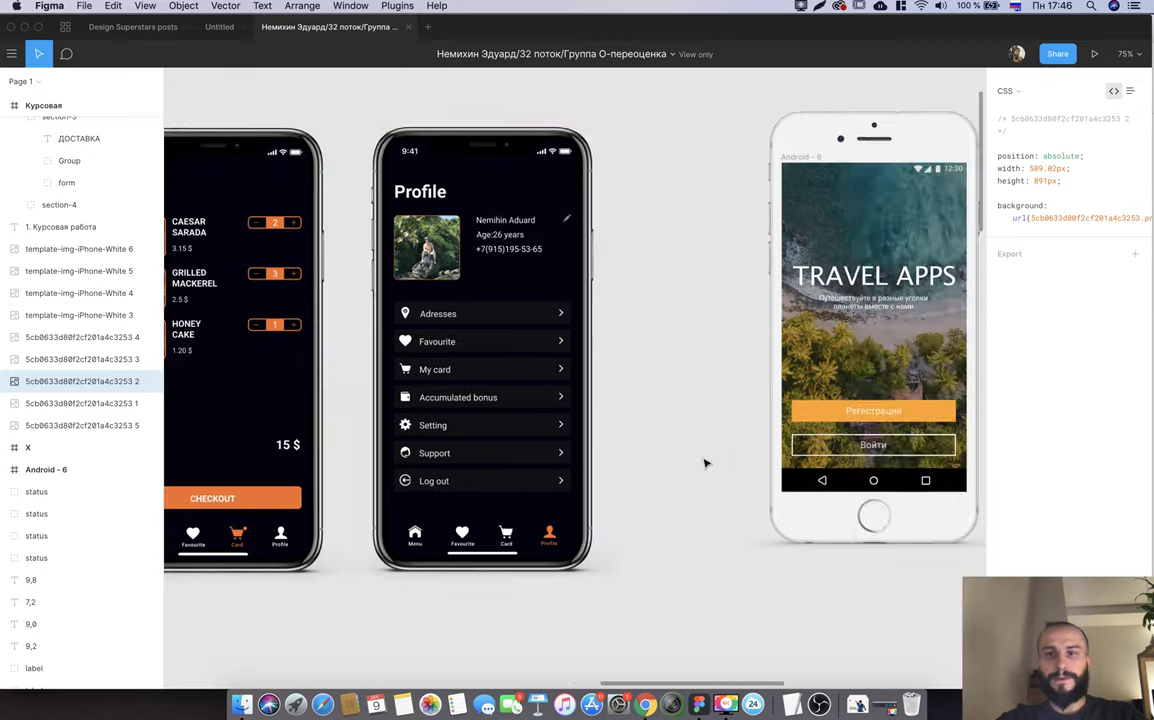
scroll(703, 464, down, 5)
scroll(703, 464, down, 2)
key(super+Tab)
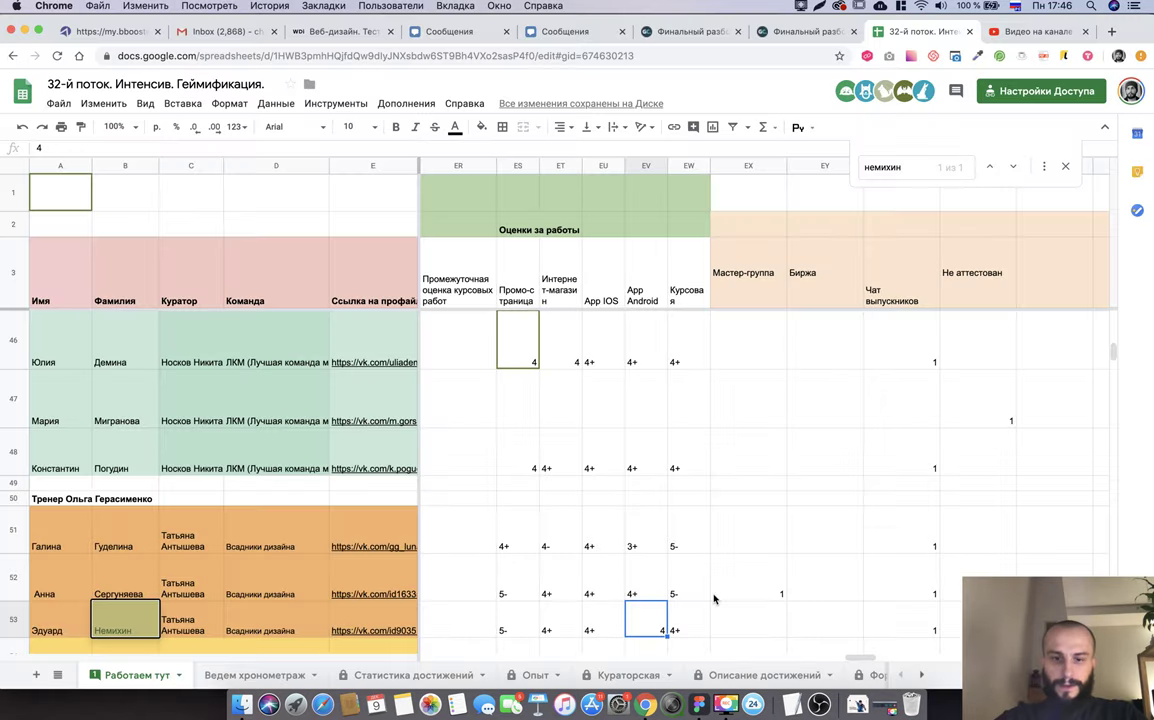
key(super+Tab)
Pan over to the Android app section and view all four phone screens.
scroll(716, 600, up, 2)
scroll(716, 600, right, 5)
scroll(514, 372, up, 3)
scroll(514, 372, up, 3)
scroll(514, 372, right, 2)
scroll(556, 381, up, 4)
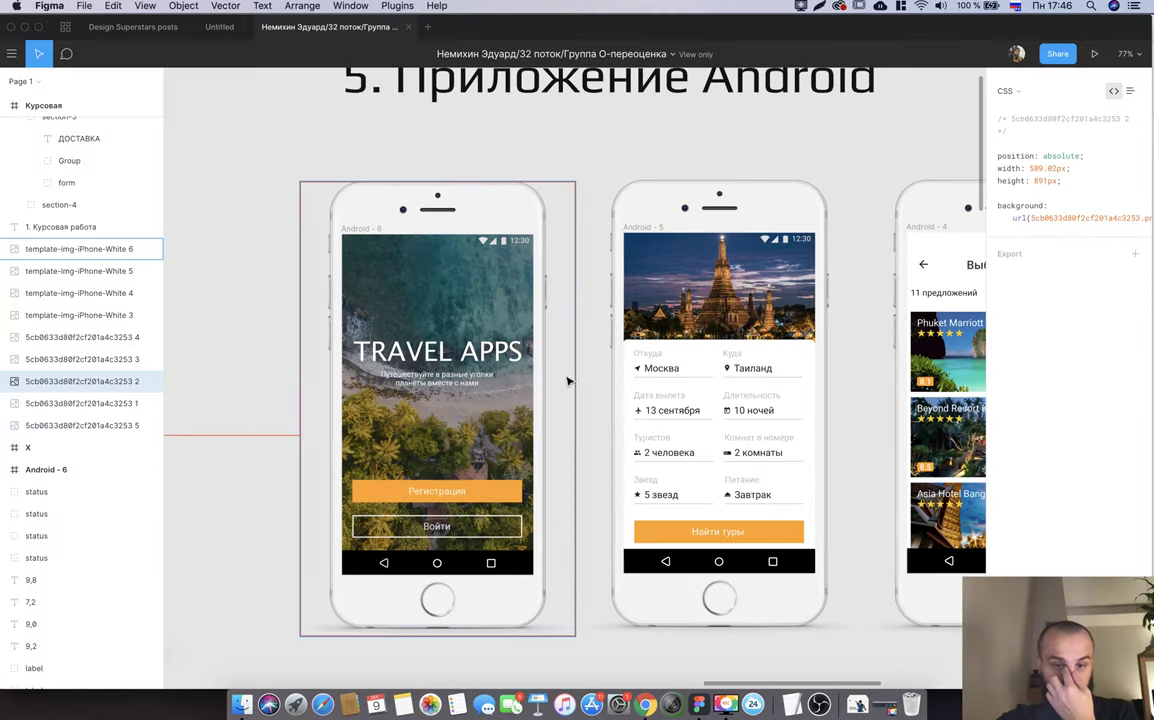
scroll(572, 381, right, 3)
scroll(520, 360, right, 2)
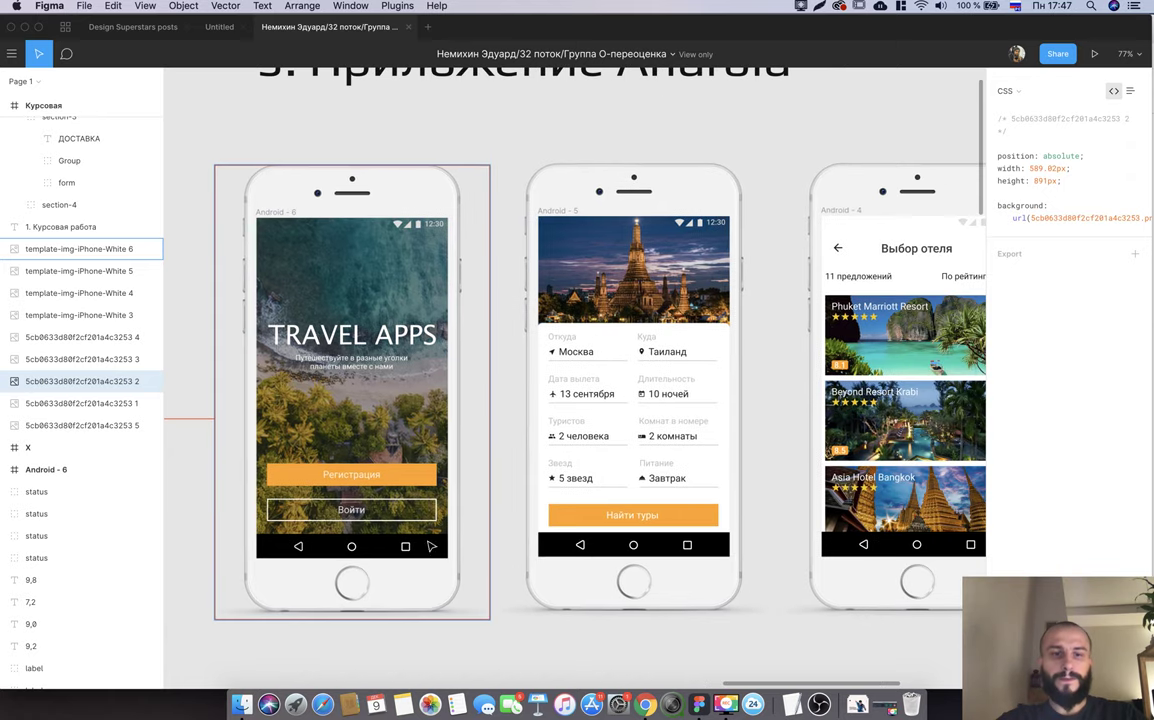
scroll(327, 346, right, 5)
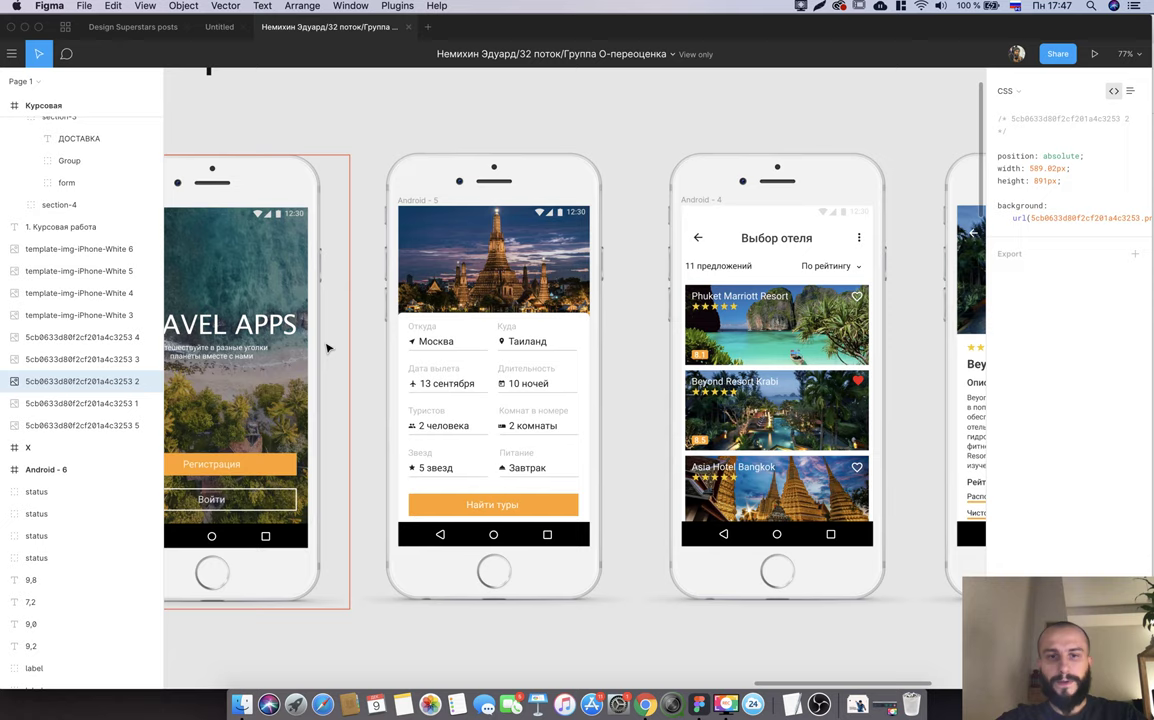
scroll(327, 347, right, 2)
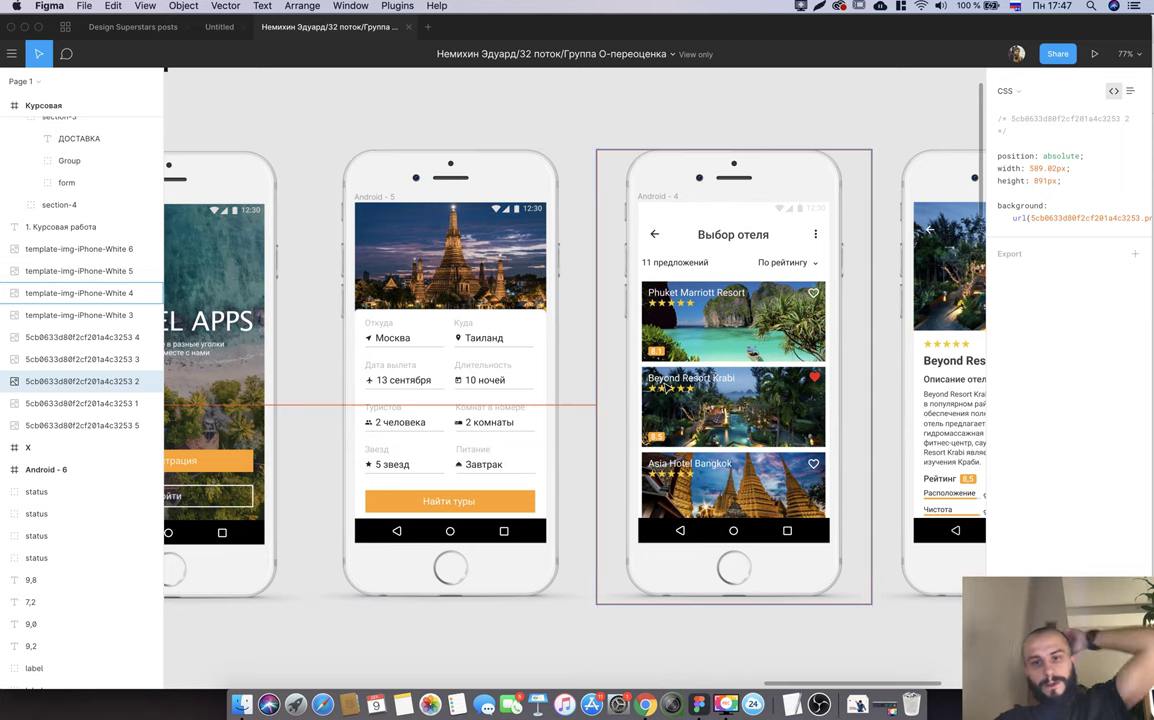
scroll(645, 398, right, 5)
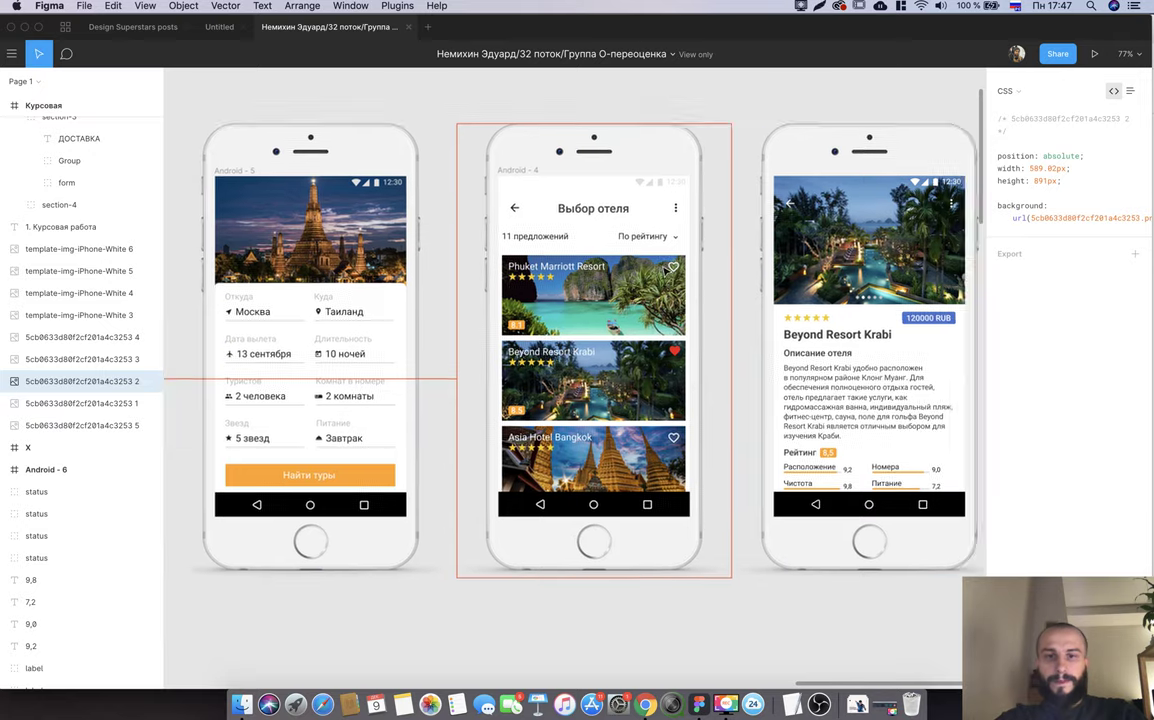
scroll(664, 268, right, 5)
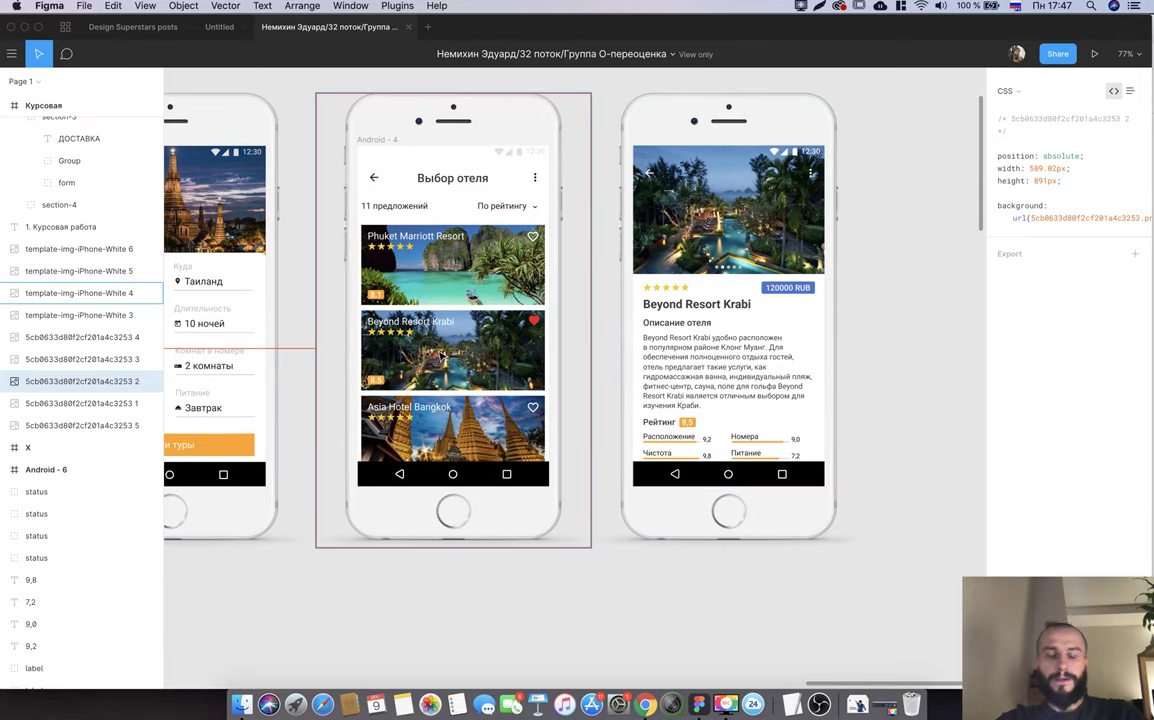
scroll(424, 327, right, 3)
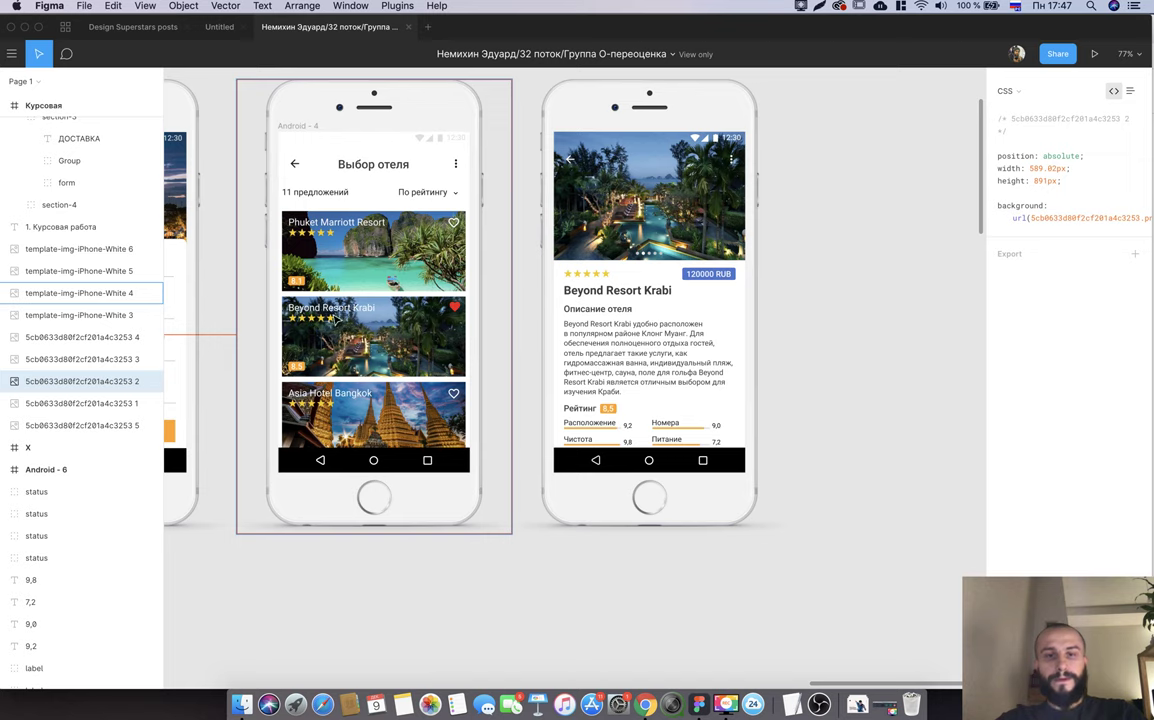
scroll(342, 309, right, 3)
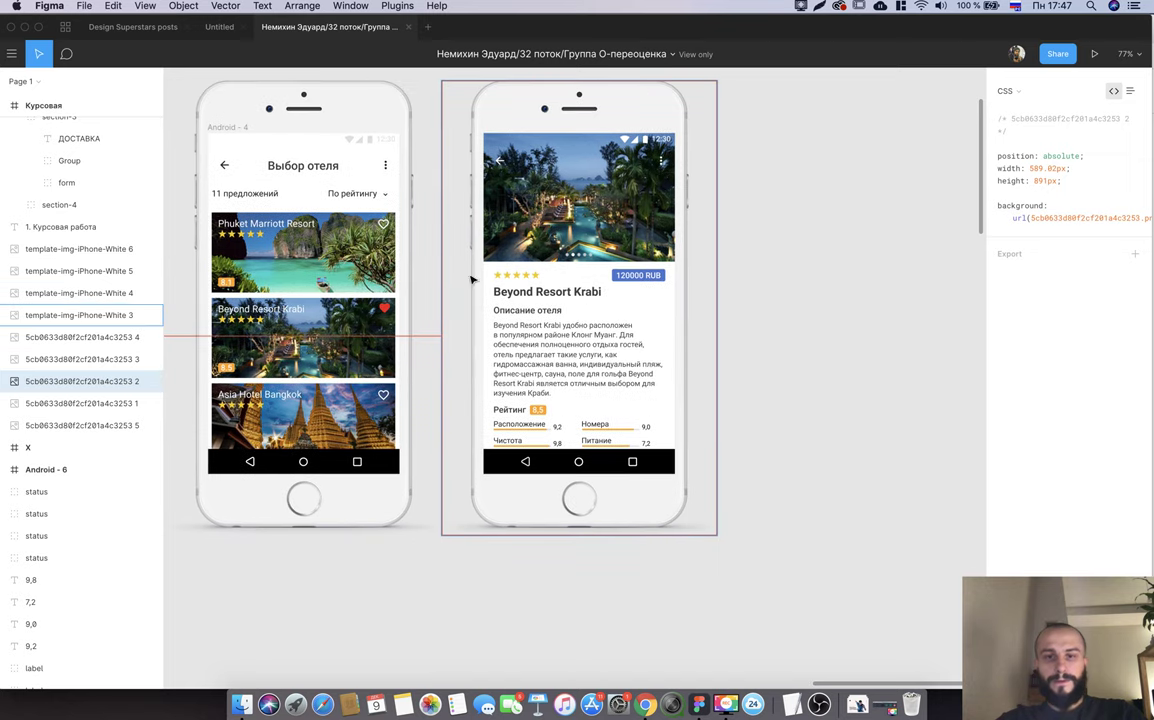
scroll(909, 376, down, 3)
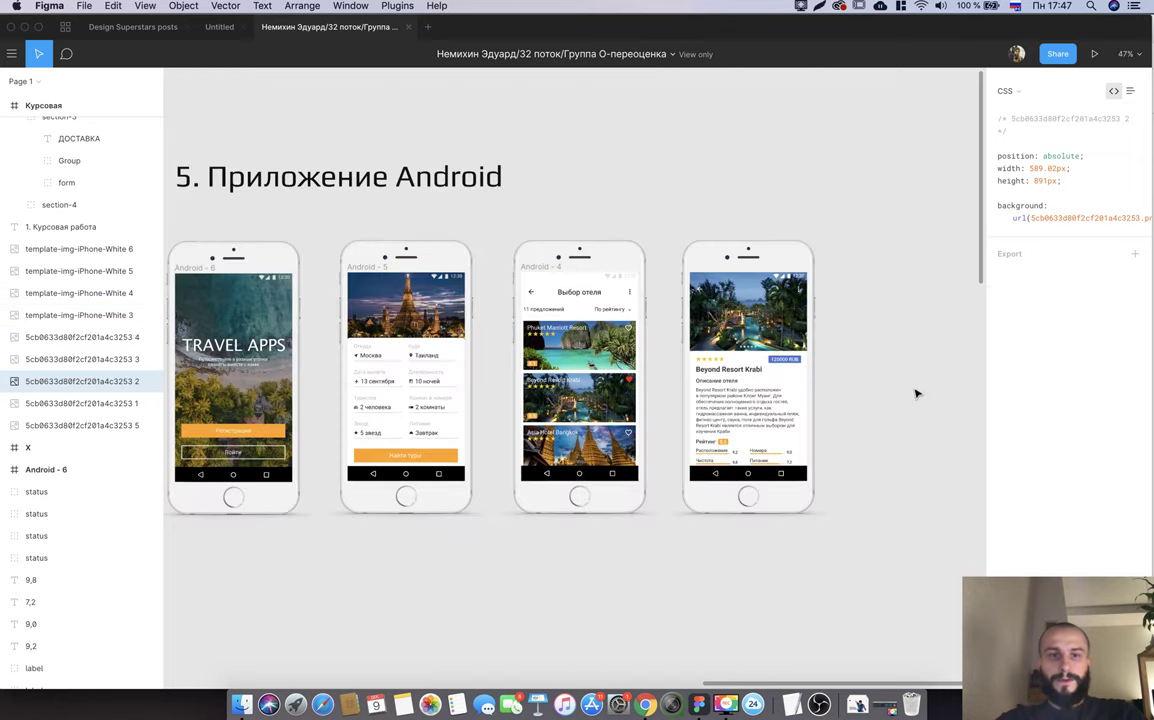
key(super+Tab)
Enter 4+ as the App Android grade in cell EV53.
click(648, 631)
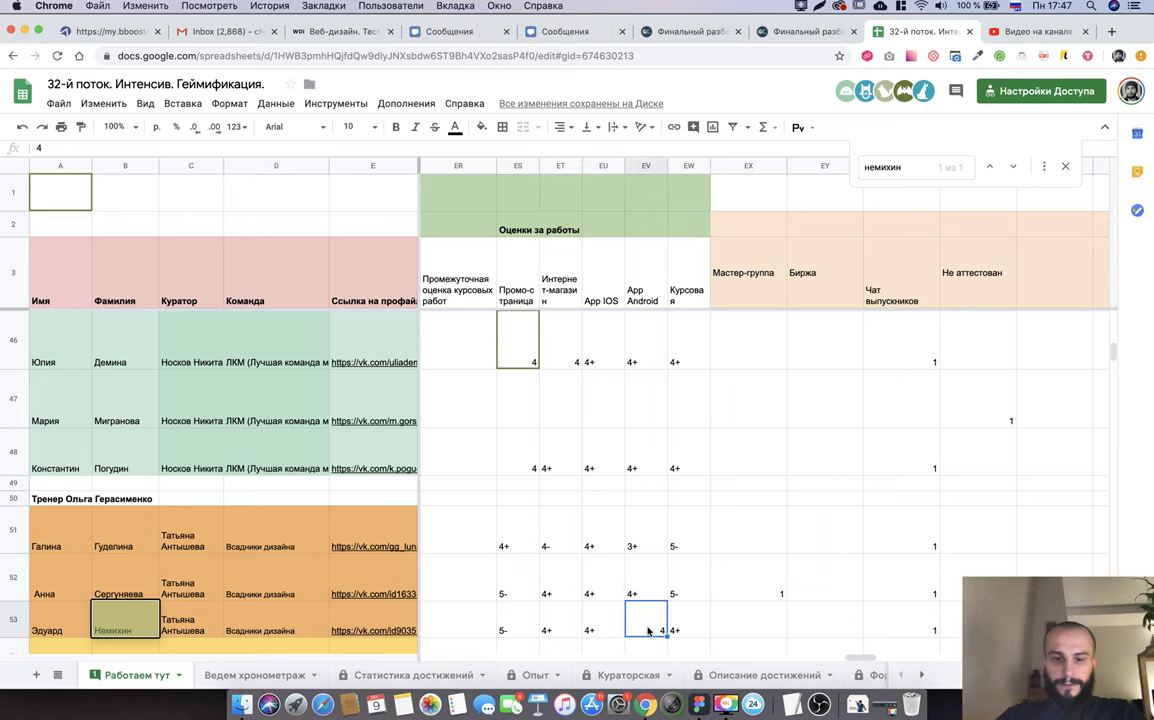
text(4+)
key(Tab)
key(Delete)
key(Tab)
key(Tab)
key(Left)
key(Left)
key(Left)
Check the neighbouring grade cells in the student's row 53.
key(Left)
key(Left)
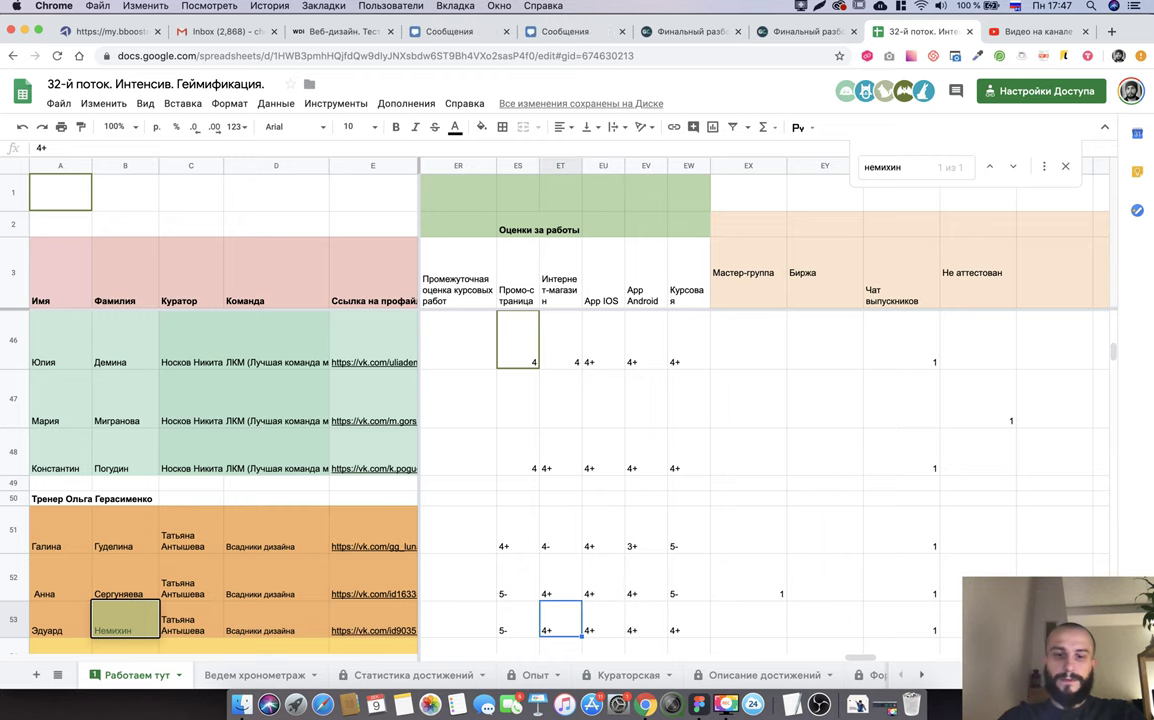
key(Right)
key(Down)
key(Right)
key(Up)
key(Left)
key(Left)
key(Right)
key(Right)
key(Right)
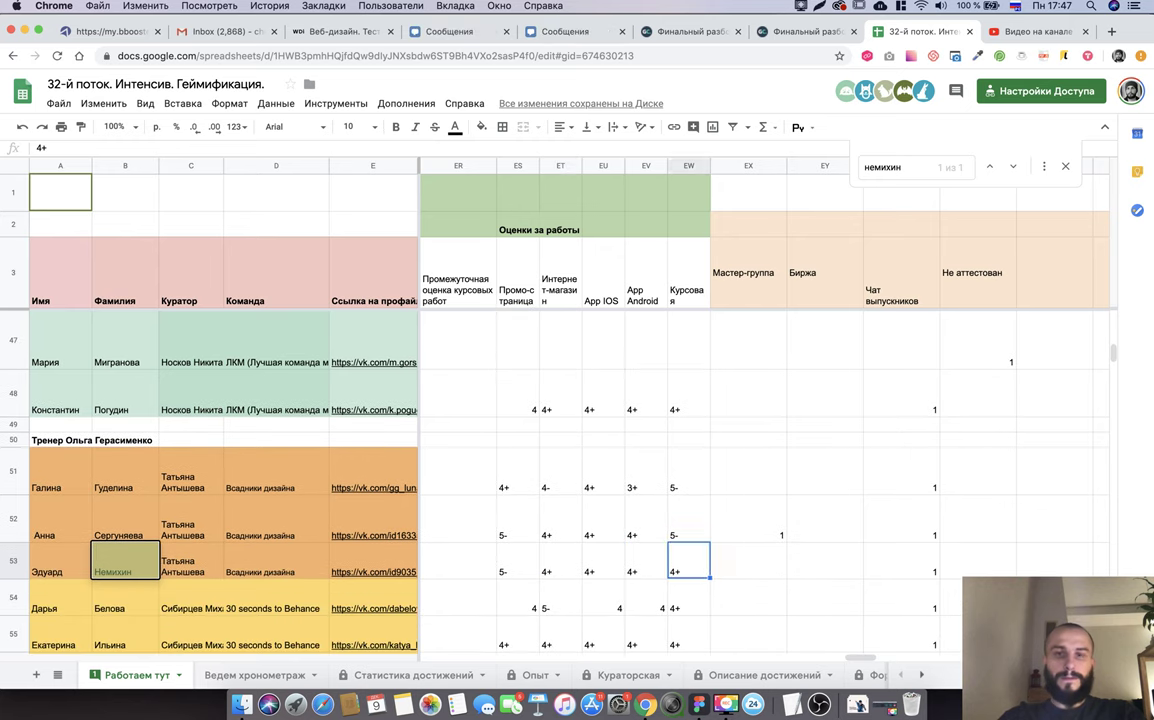
key(Left)
key(Left)
key(Left)
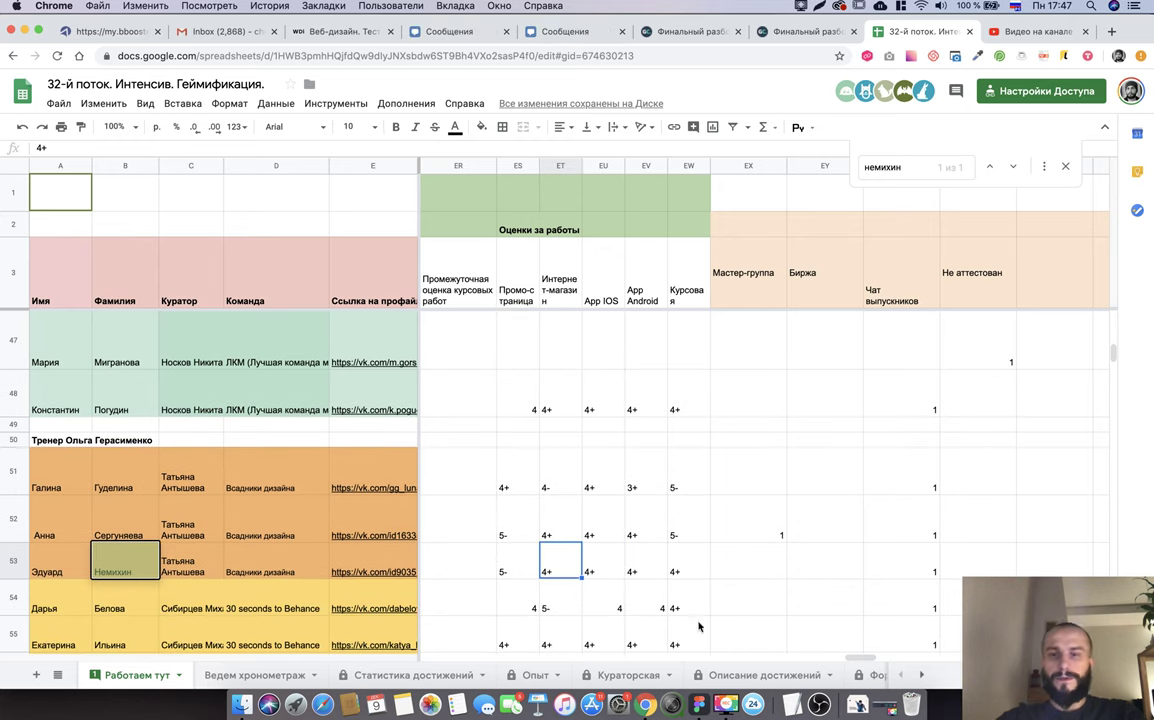
Zoom Figma out to 12% to show the full coursework, iOS and Android board.
key(super+Tab)
scroll(797, 553, down, 5)
scroll(797, 553, down, 3)
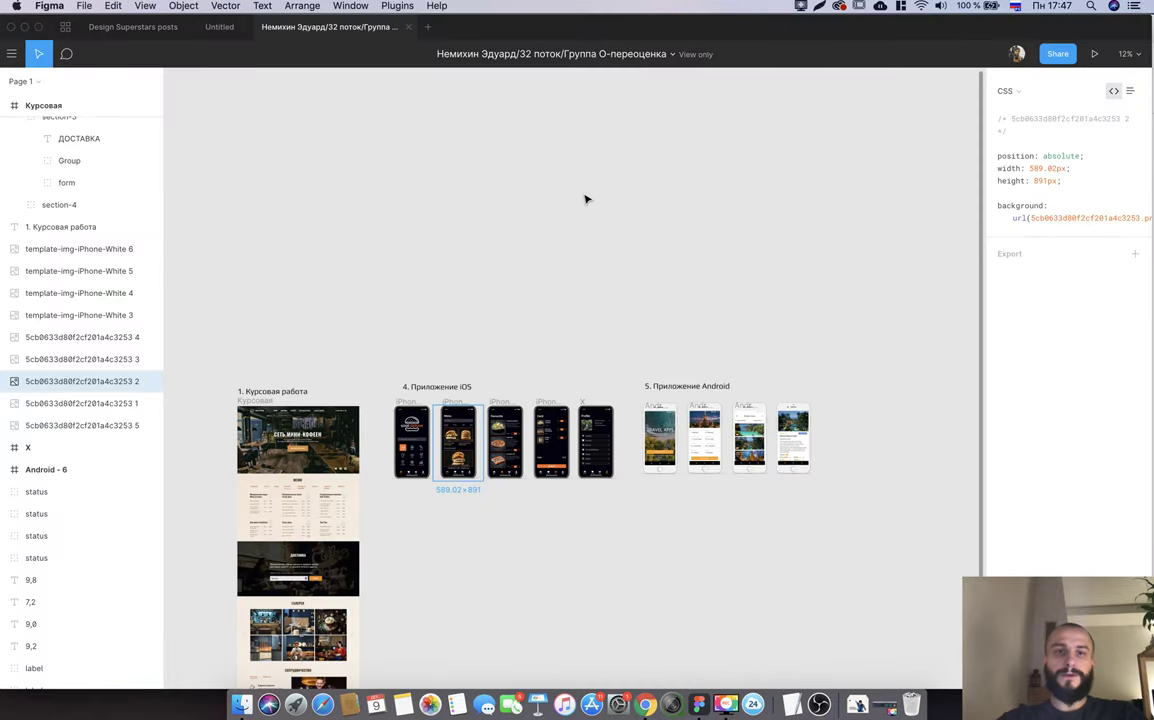
Close the student's design file in Figma.
scroll(582, 206, down, 5)
scroll(582, 206, up, 2)
scroll(582, 206, left, 2)
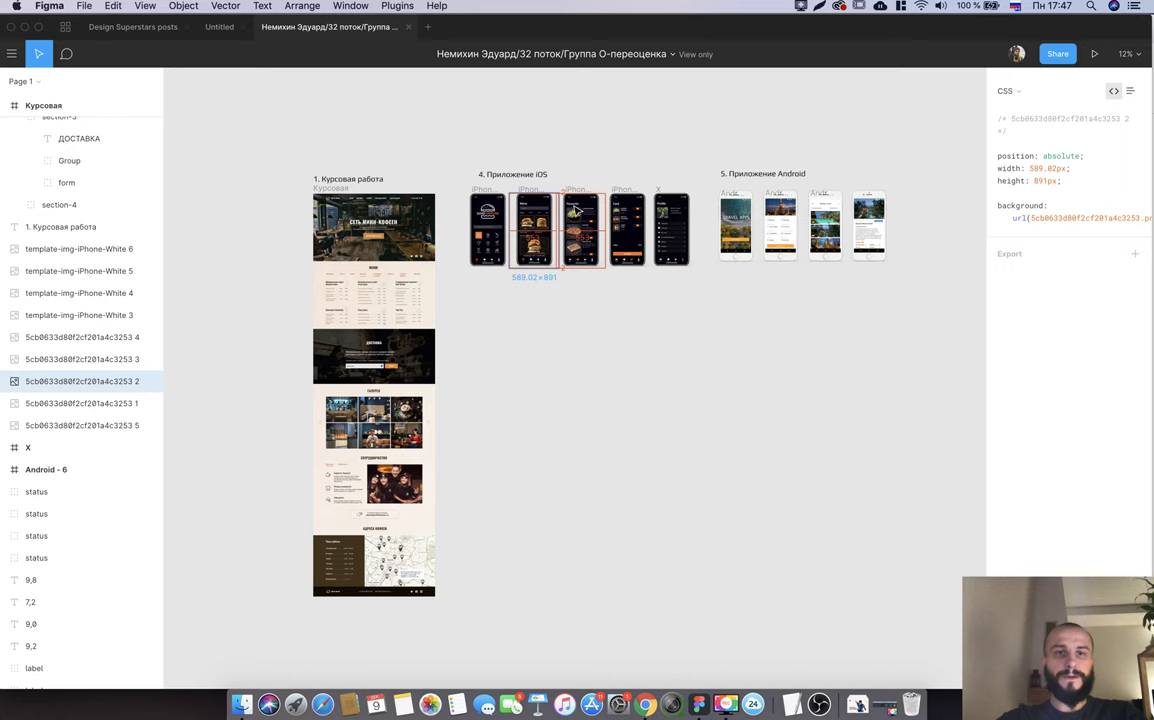
click(409, 27)
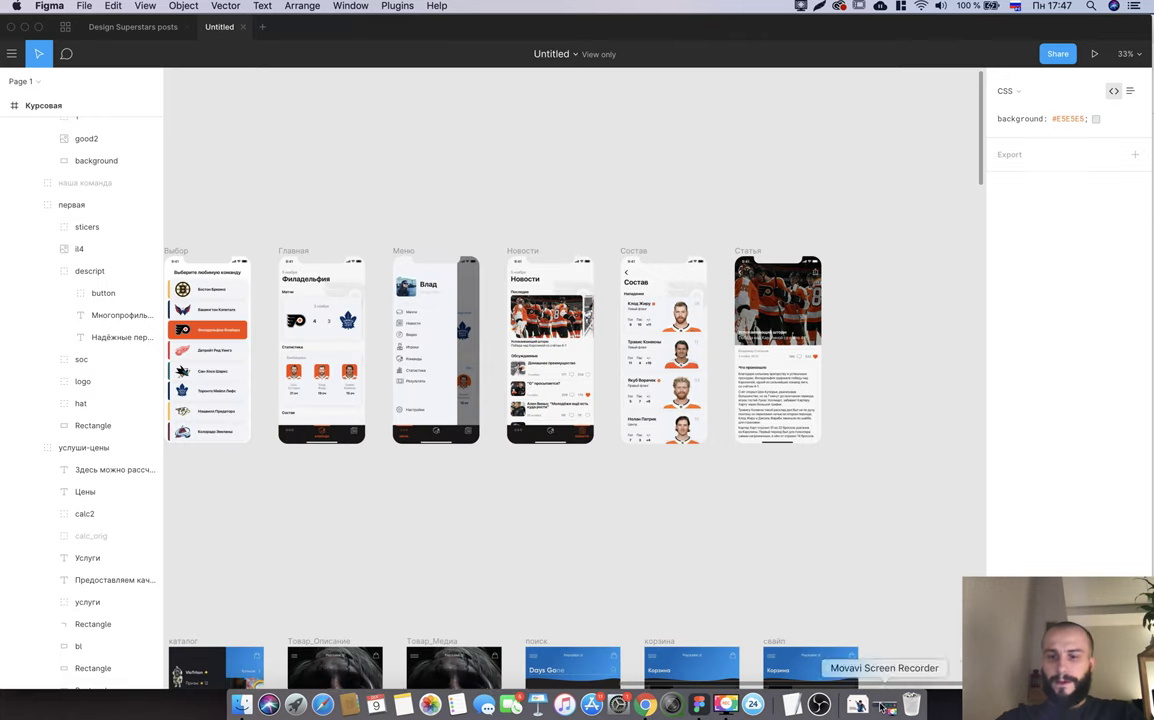
click(871, 704)
click(919, 529)
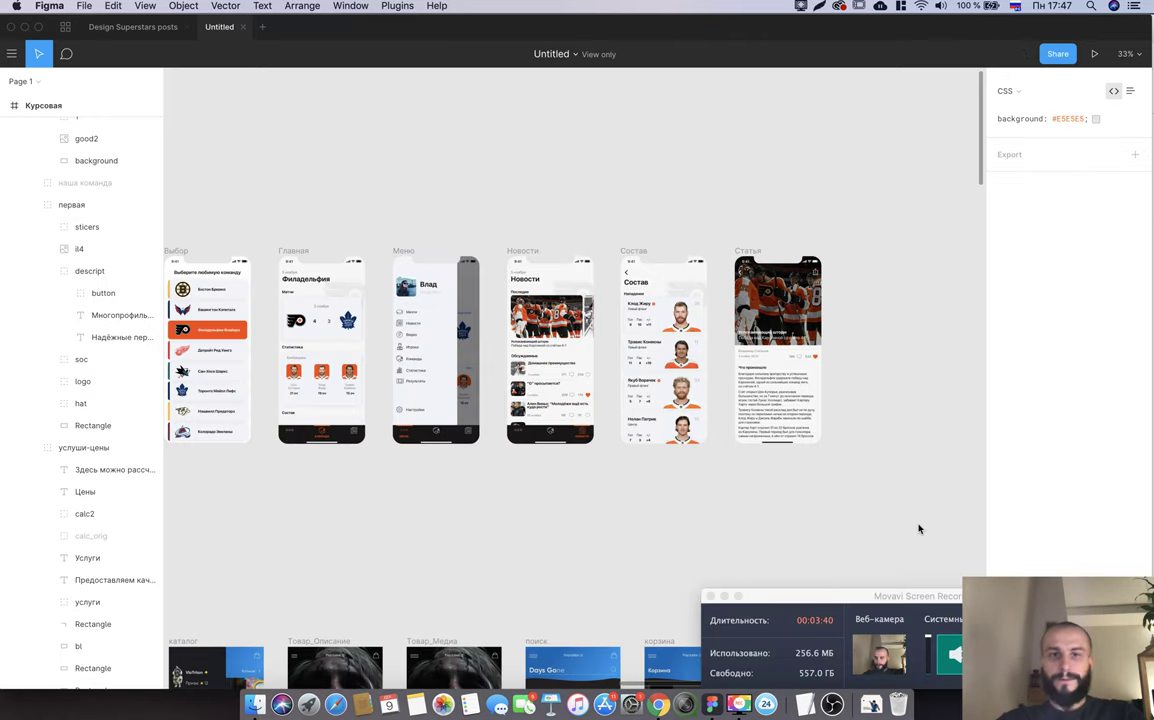
Close the Untitled view-only file and bring the grades spreadsheet forward in Chrome.
click(240, 26)
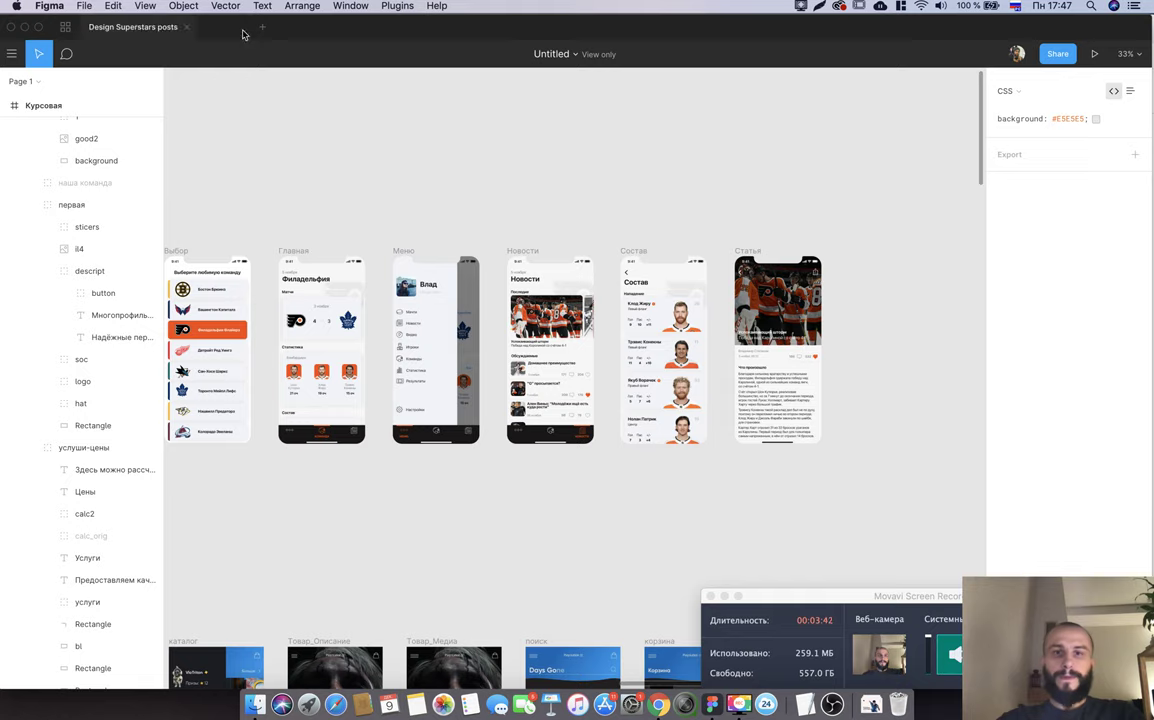
click(776, 170)
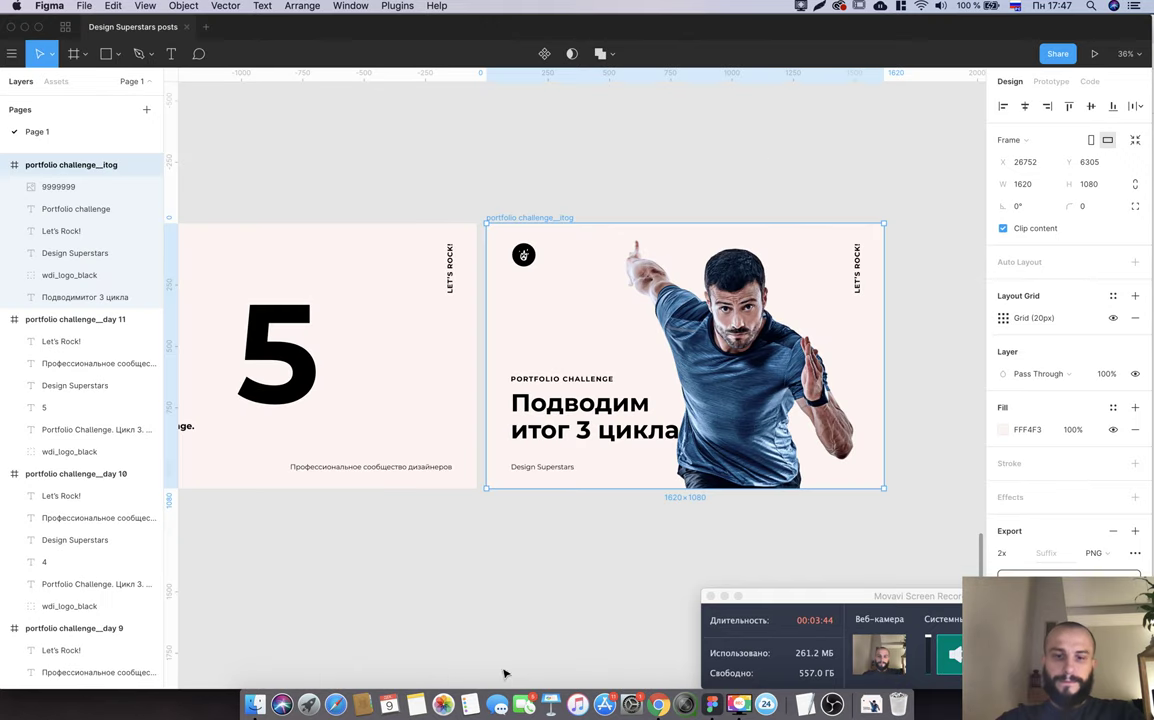
click(661, 706)
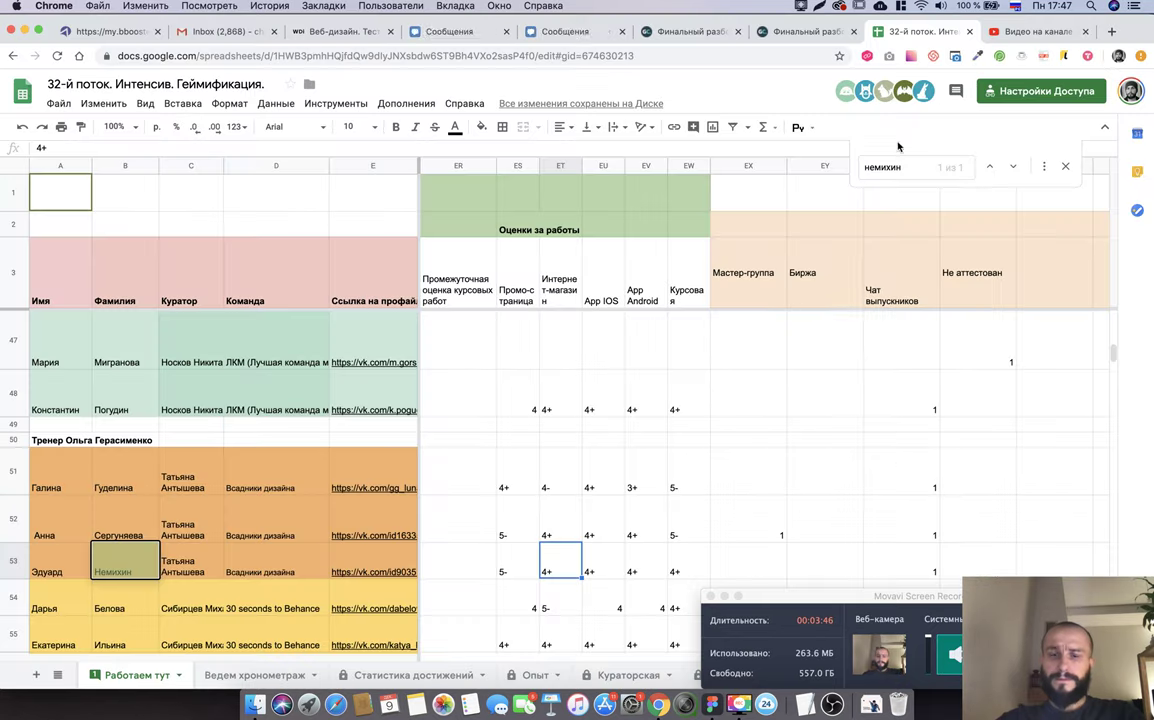
Dismiss the sheet's name search, select EZ52, and minimize the Movavi recorder panel.
scroll(831, 291, down, 1)
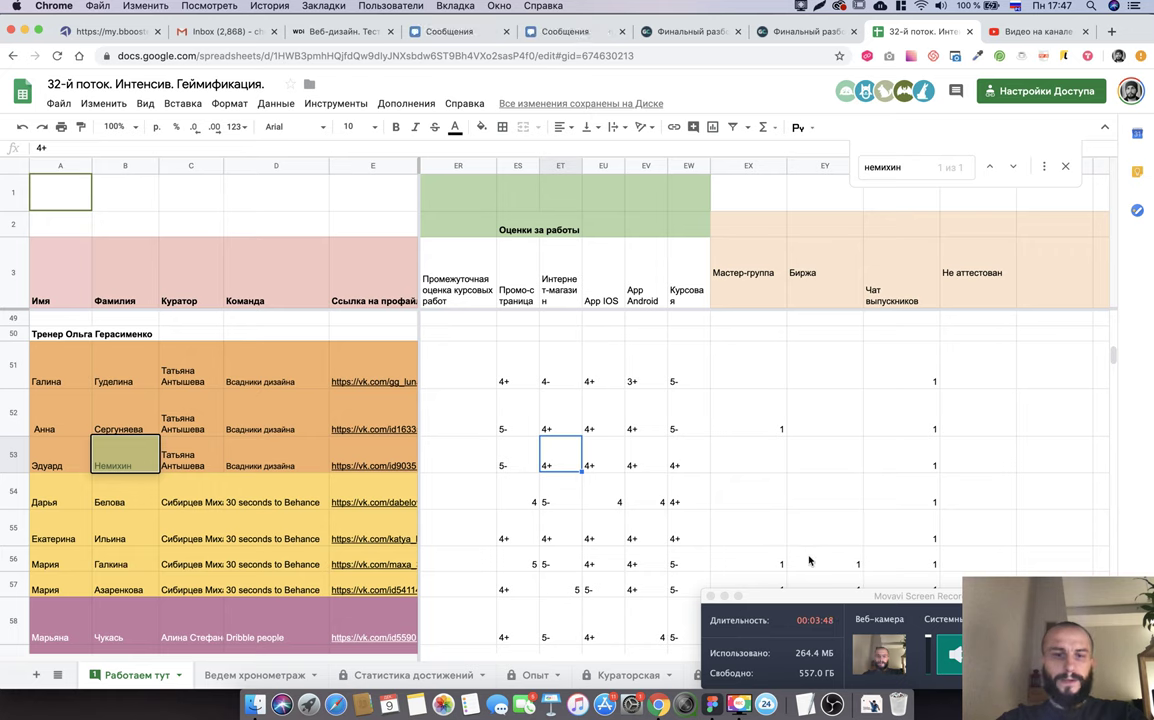
click(1066, 169)
click(881, 400)
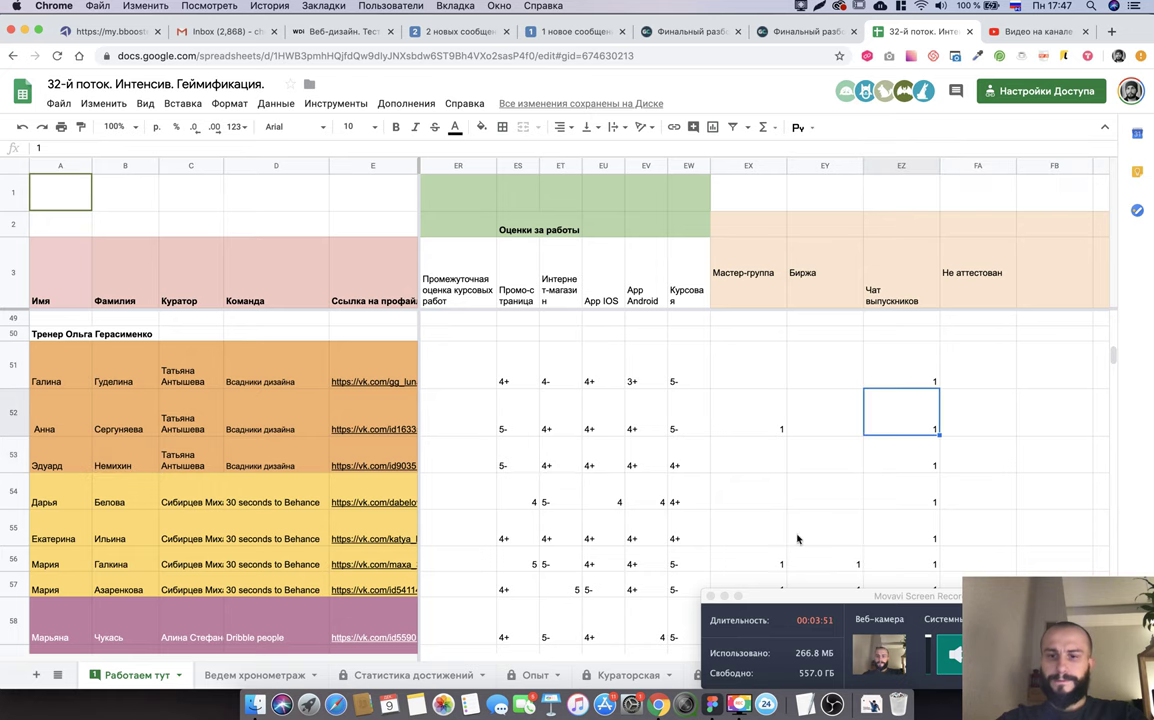
click(724, 597)
click(799, 34)
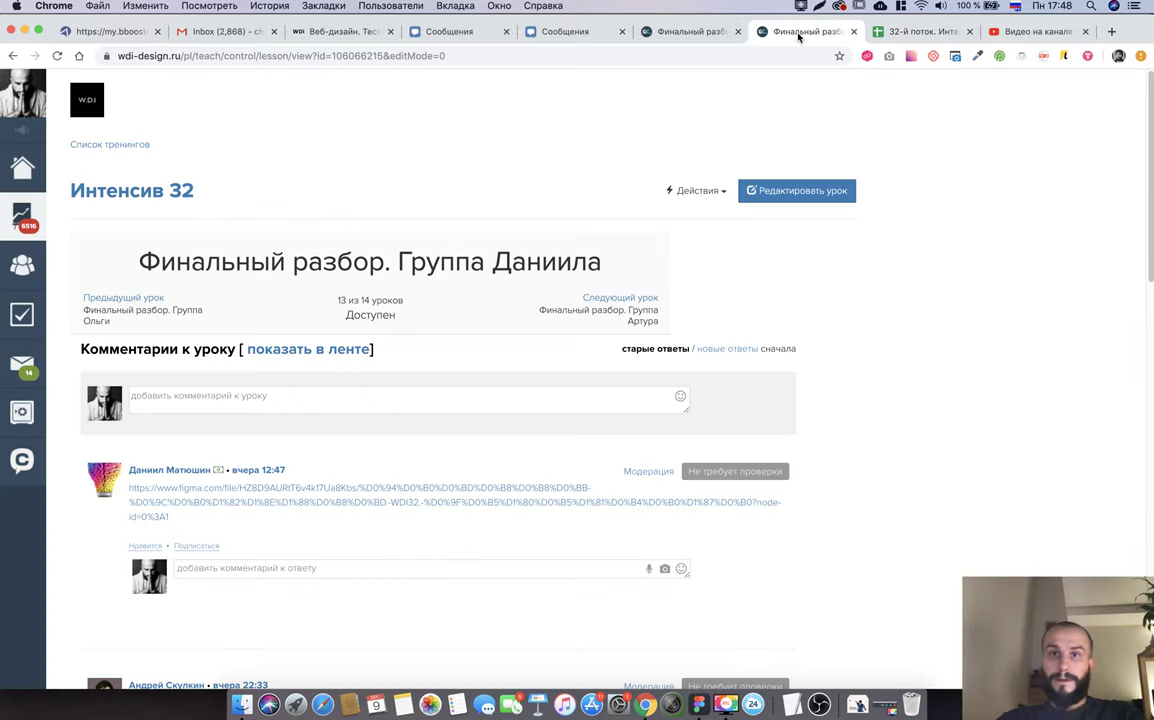
On the other group's 'Финальный разбор' lesson, open a student's figma.com link.
click(732, 40)
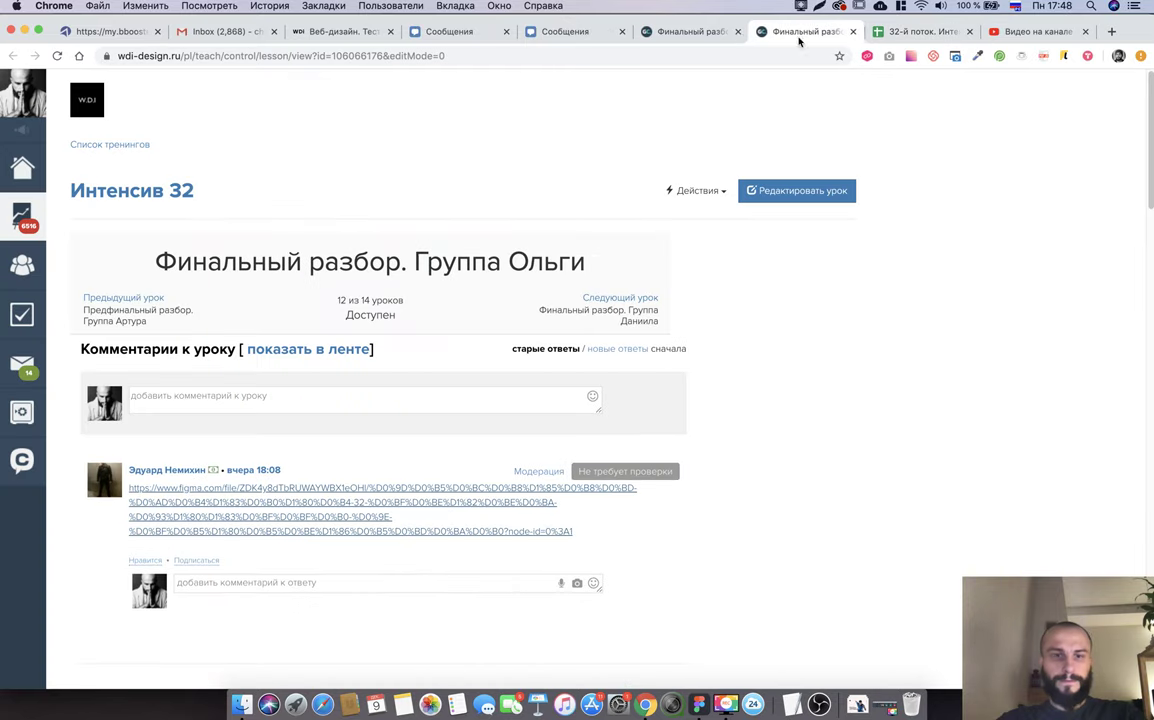
scroll(810, 385, down, 3)
scroll(810, 385, down, 3)
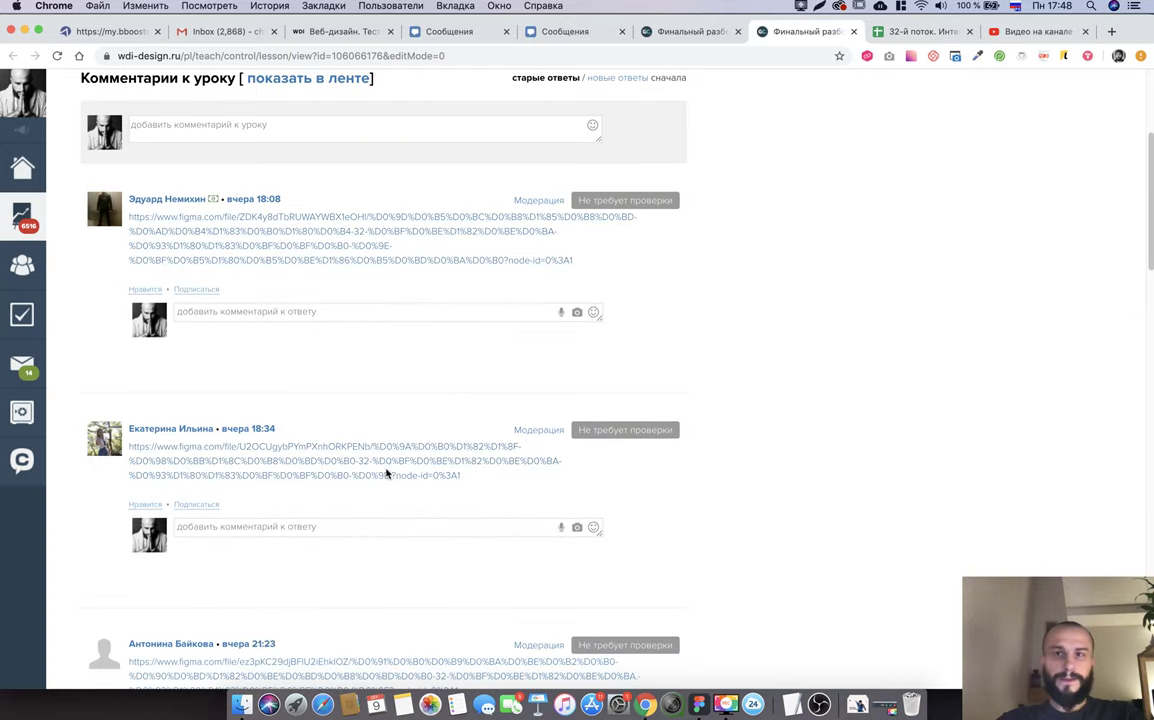
click(938, 33)
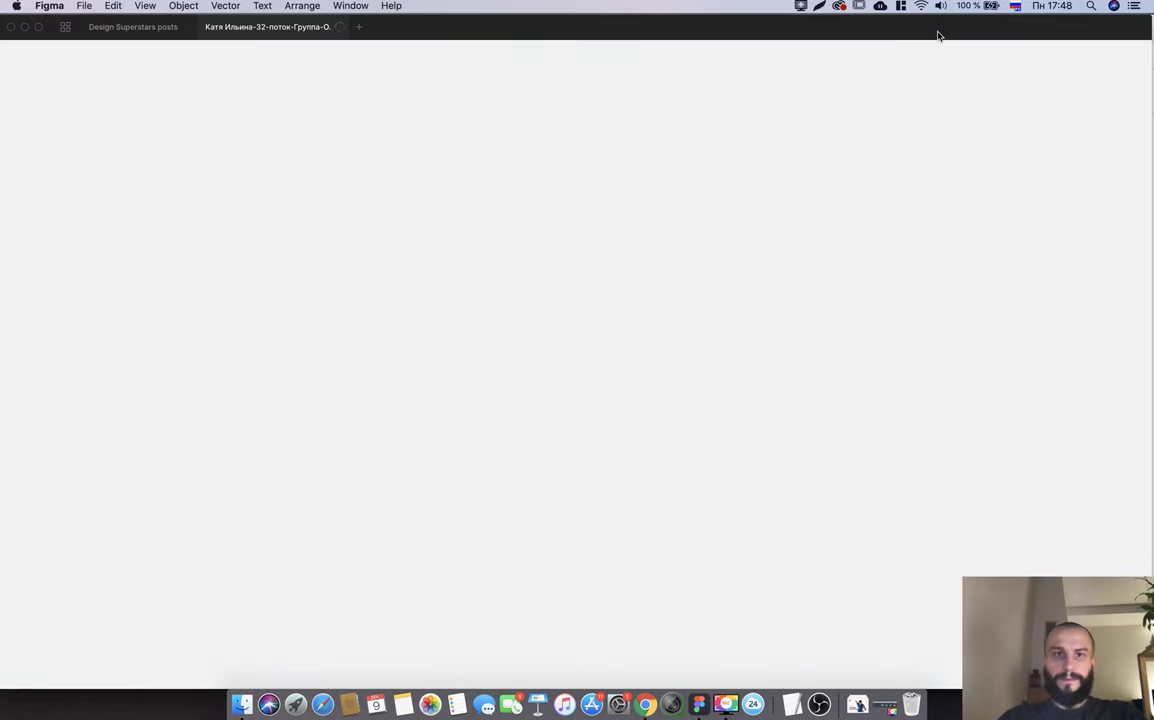
Find the student's surname in the grades sheet and select her grade cells in row 55.
key(super+Tab)
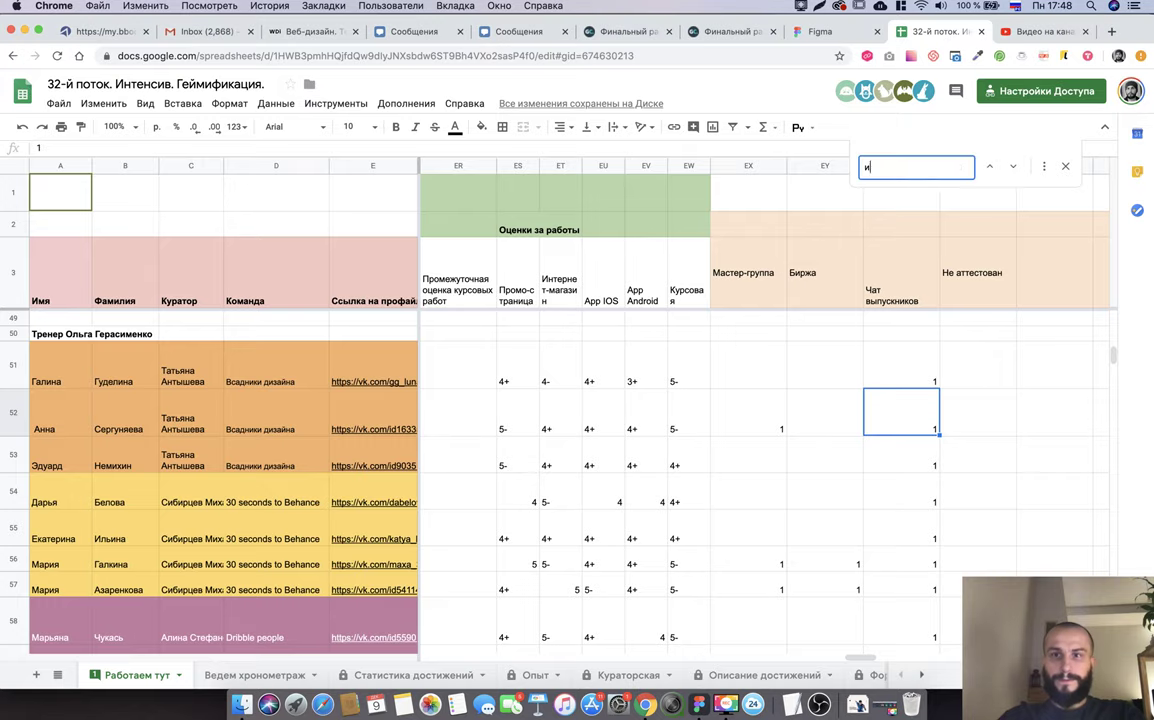
text(ильина)
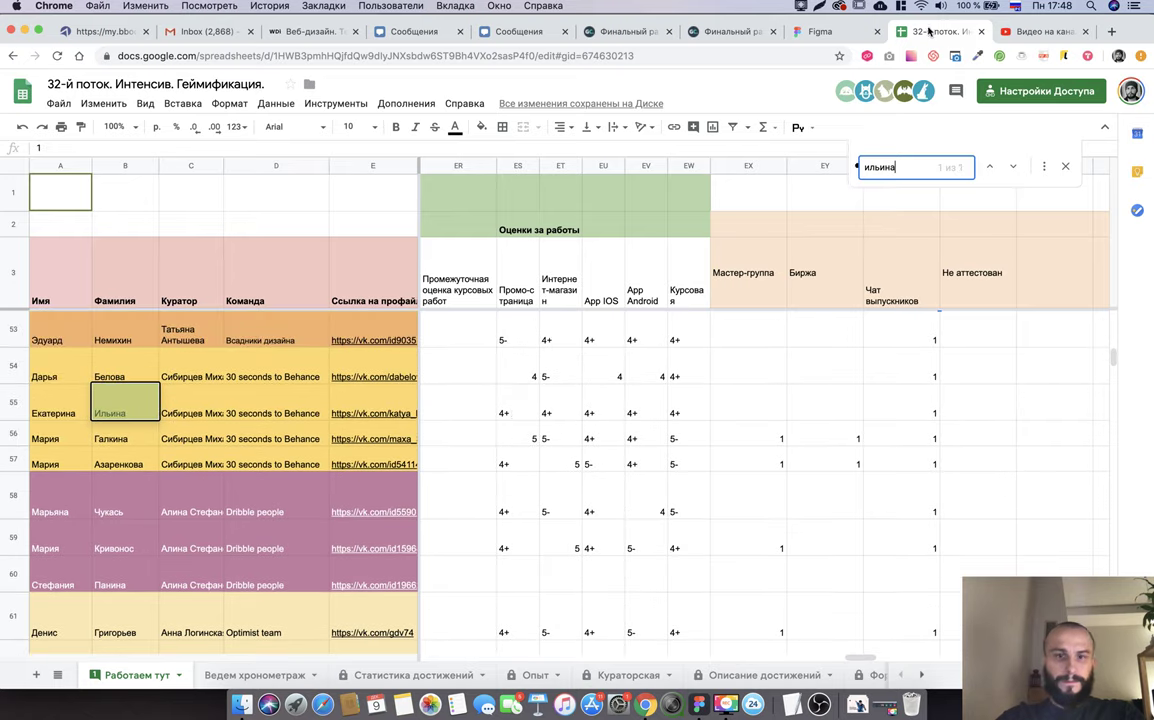
drag(505, 410, 675, 412)
Back in Figma, zoom onto the '1. Курсовая работа' festival landing page frame.
key(super+Tab)
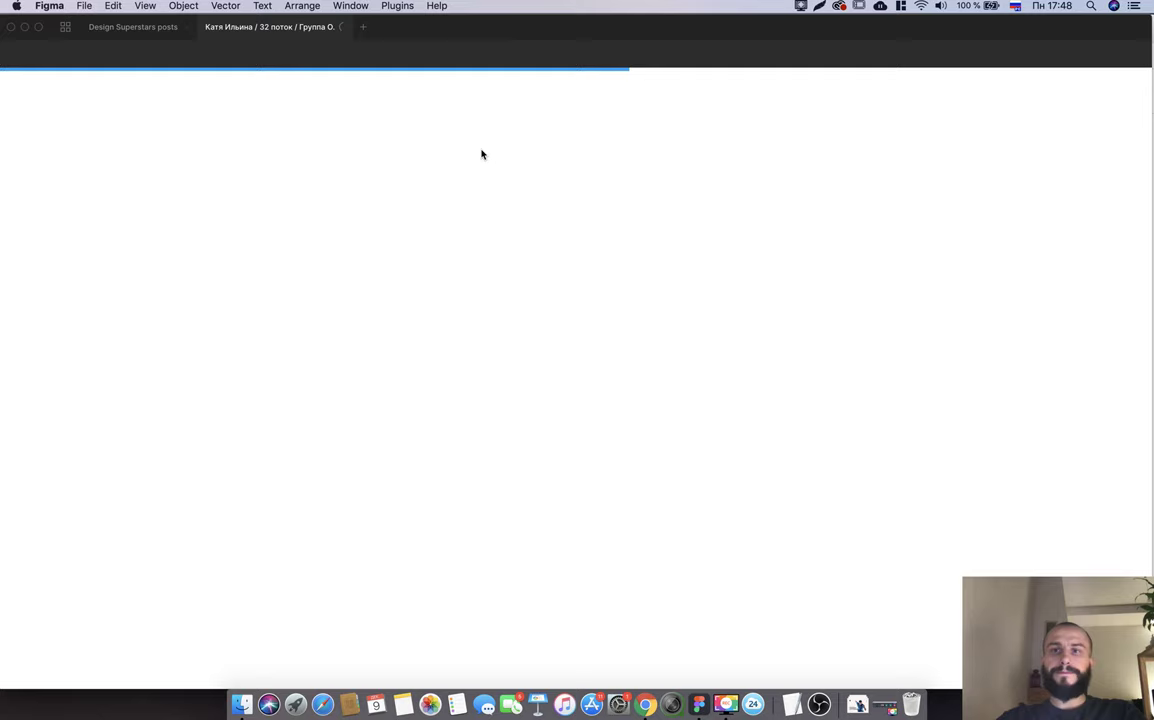
key(super+Tab)
key(super+Tab)
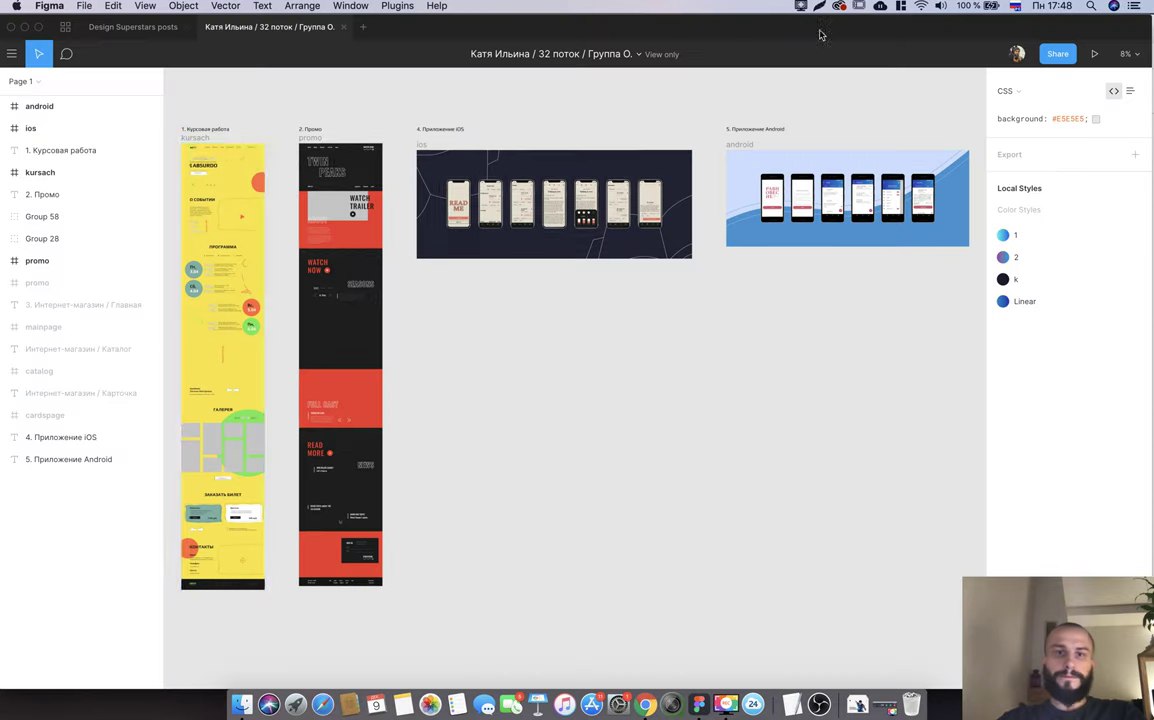
scroll(231, 150, left, 3)
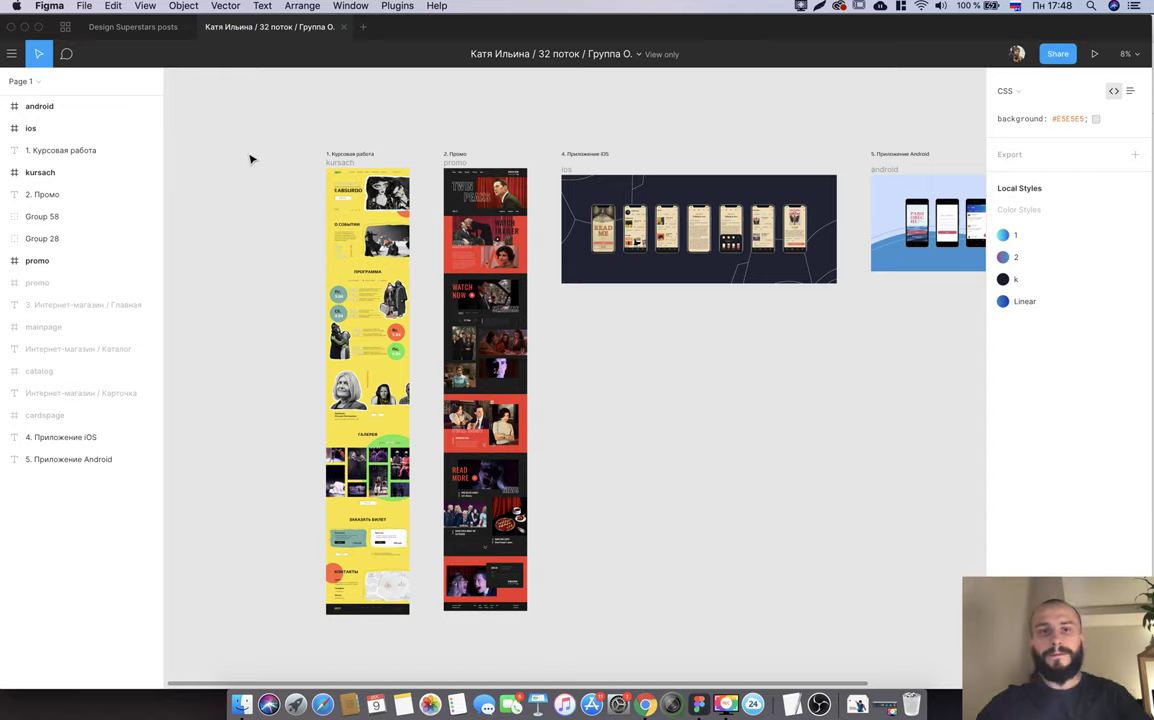
scroll(335, 167, up, 10)
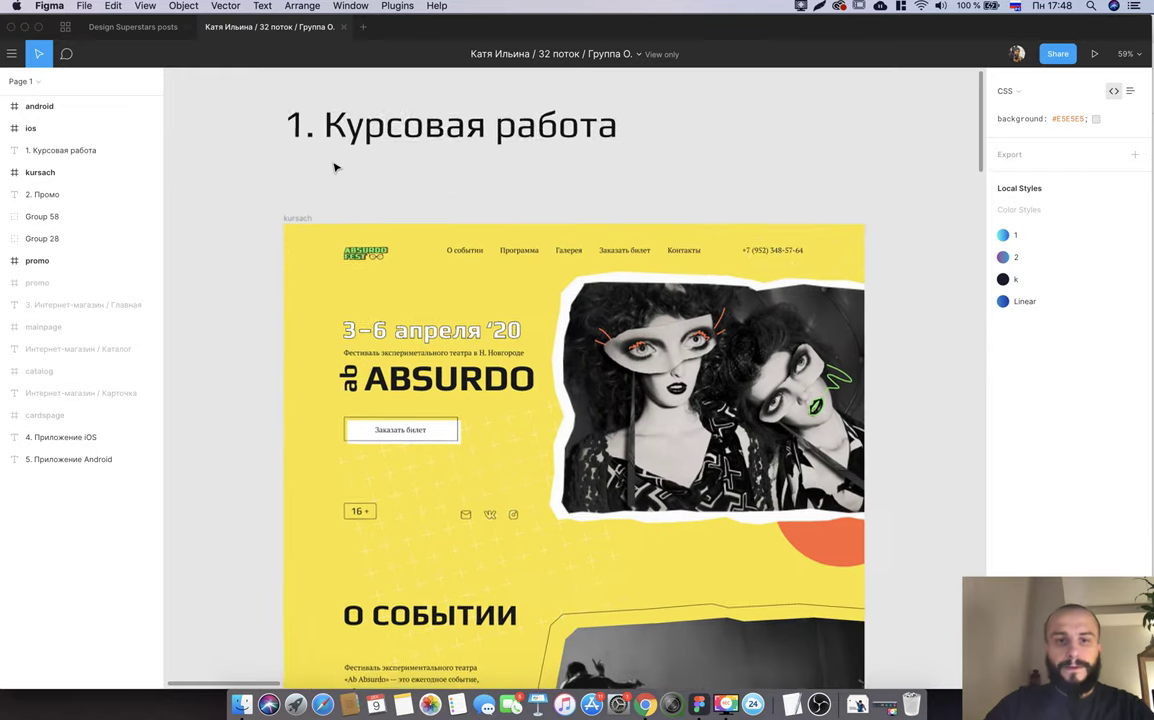
Scroll down through the ab ABSURDO festival landing page, reviewing its sections.
scroll(335, 167, down, 1)
scroll(335, 167, up, 2)
scroll(205, 253, down, 1)
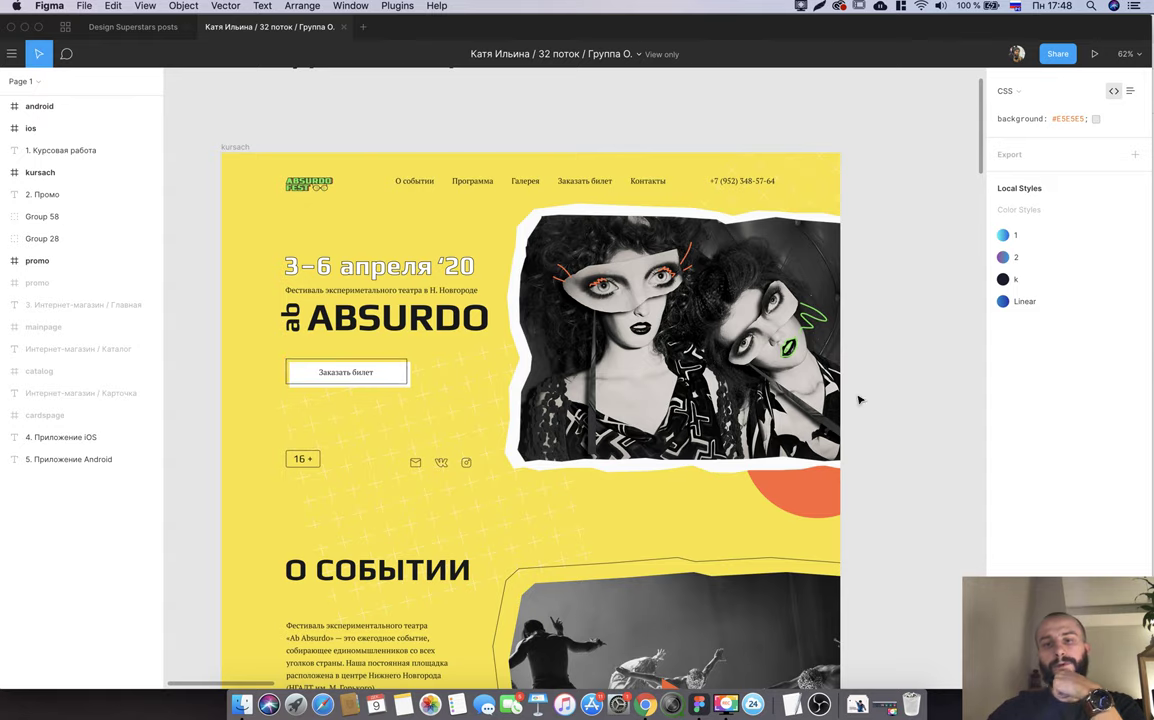
scroll(892, 428, down, 5)
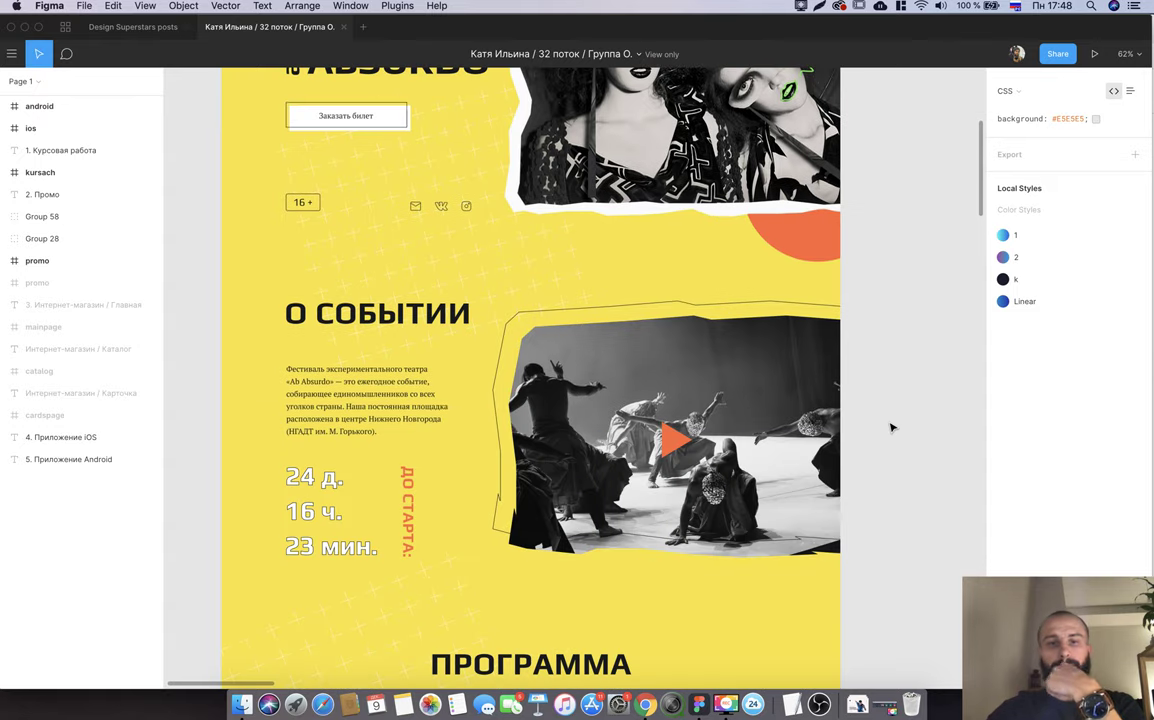
scroll(892, 428, up, 1)
scroll(892, 428, up, 3)
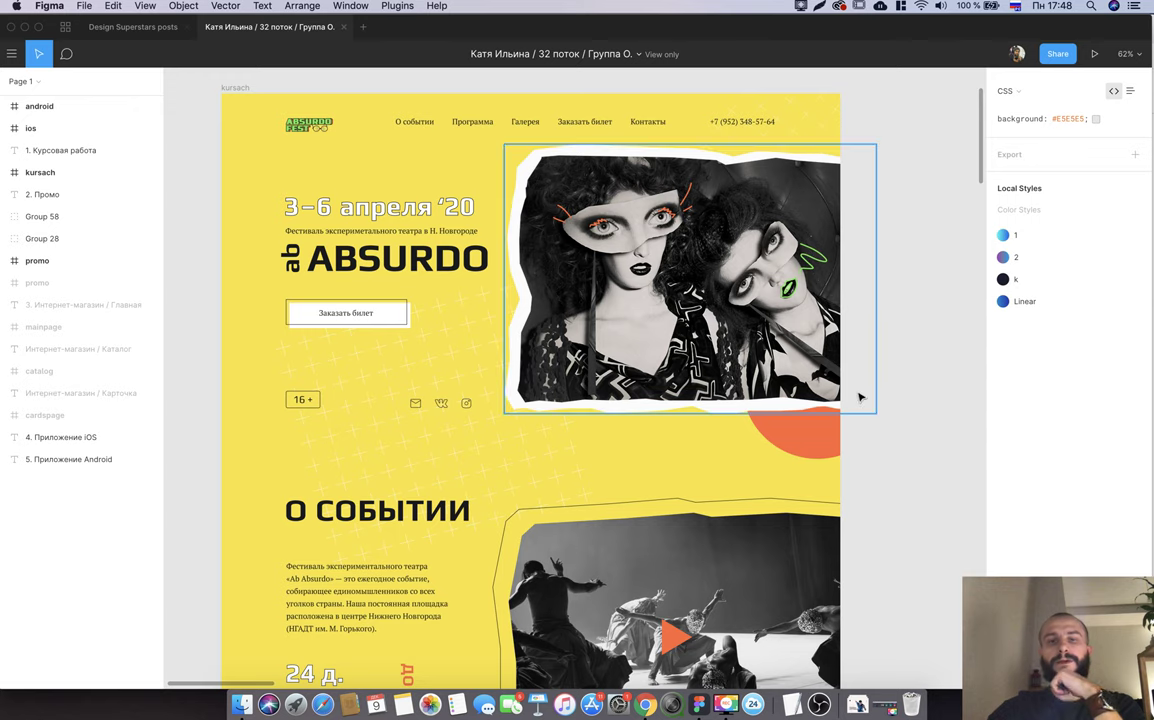
scroll(877, 394, down, 3)
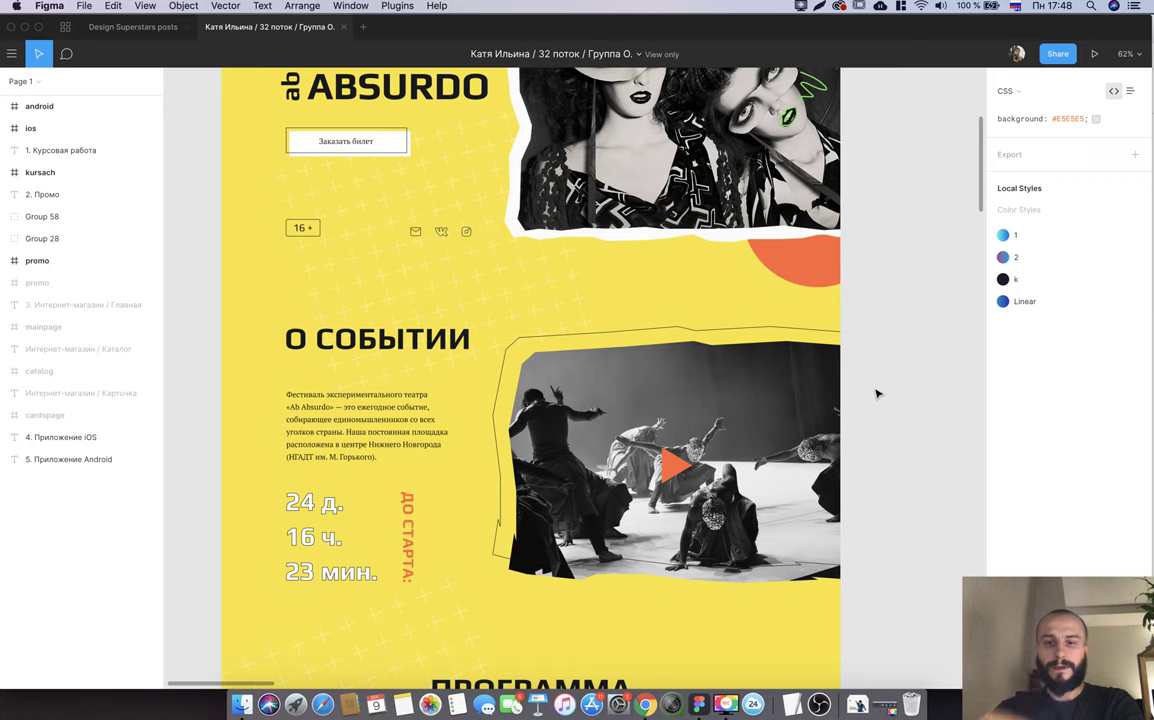
scroll(875, 394, down, 2)
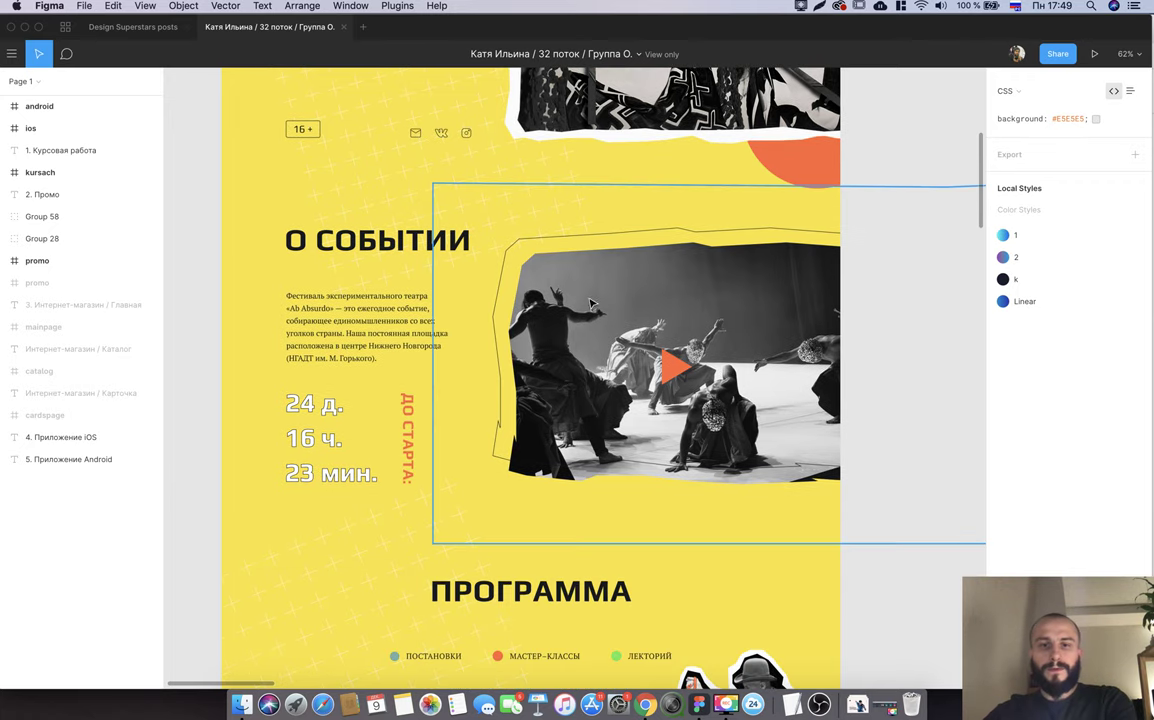
scroll(491, 386, up, 5)
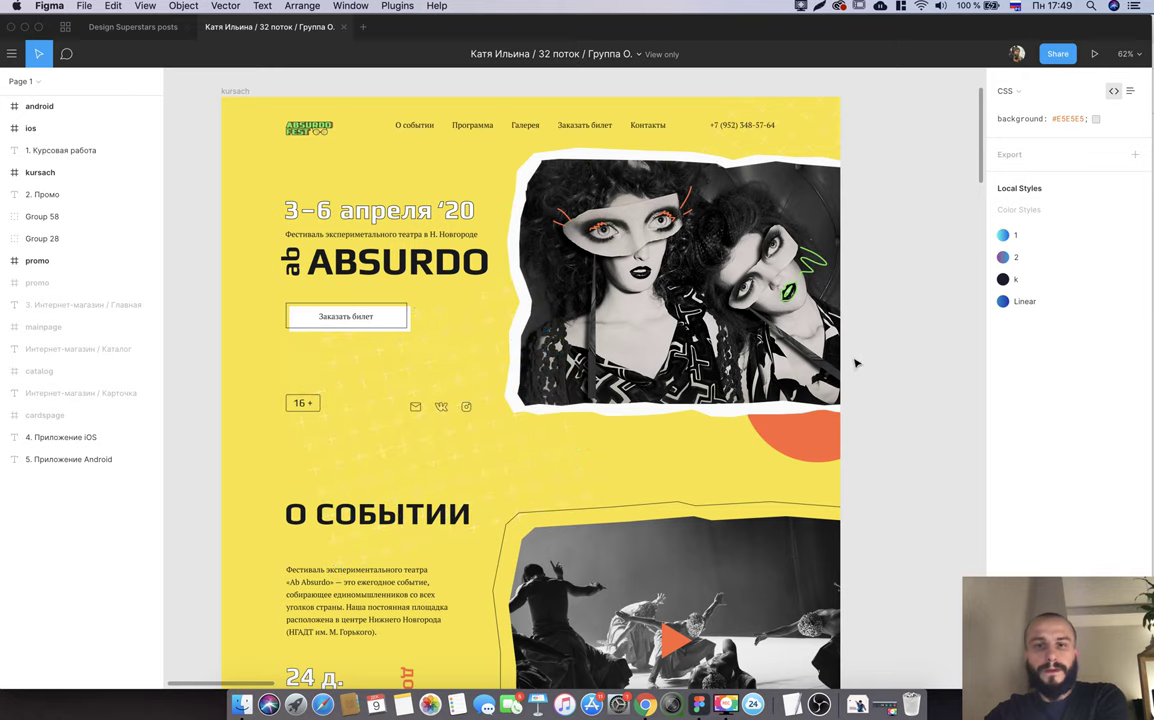
scroll(857, 359, down, 1)
scroll(914, 376, down, 3)
scroll(914, 372, down, 5)
scroll(914, 372, down, 3)
scroll(914, 372, down, 3)
scroll(914, 371, down, 6)
scroll(914, 371, down, 1)
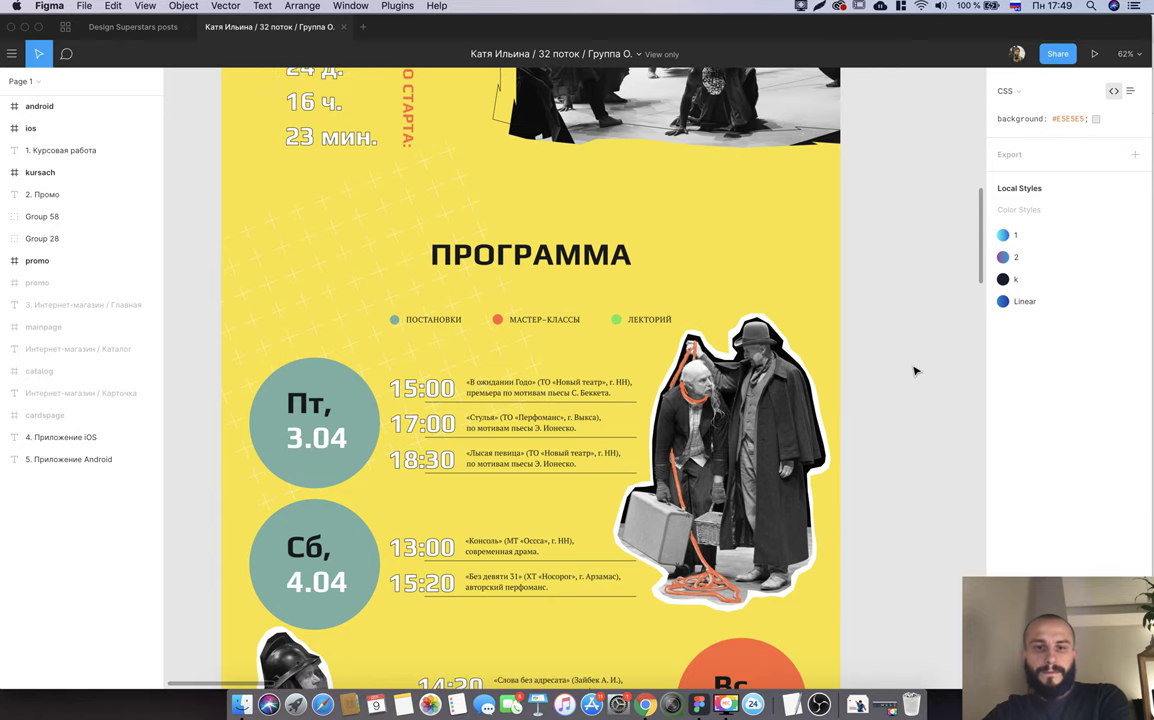
scroll(914, 371, down, 3)
scroll(914, 371, down, 1)
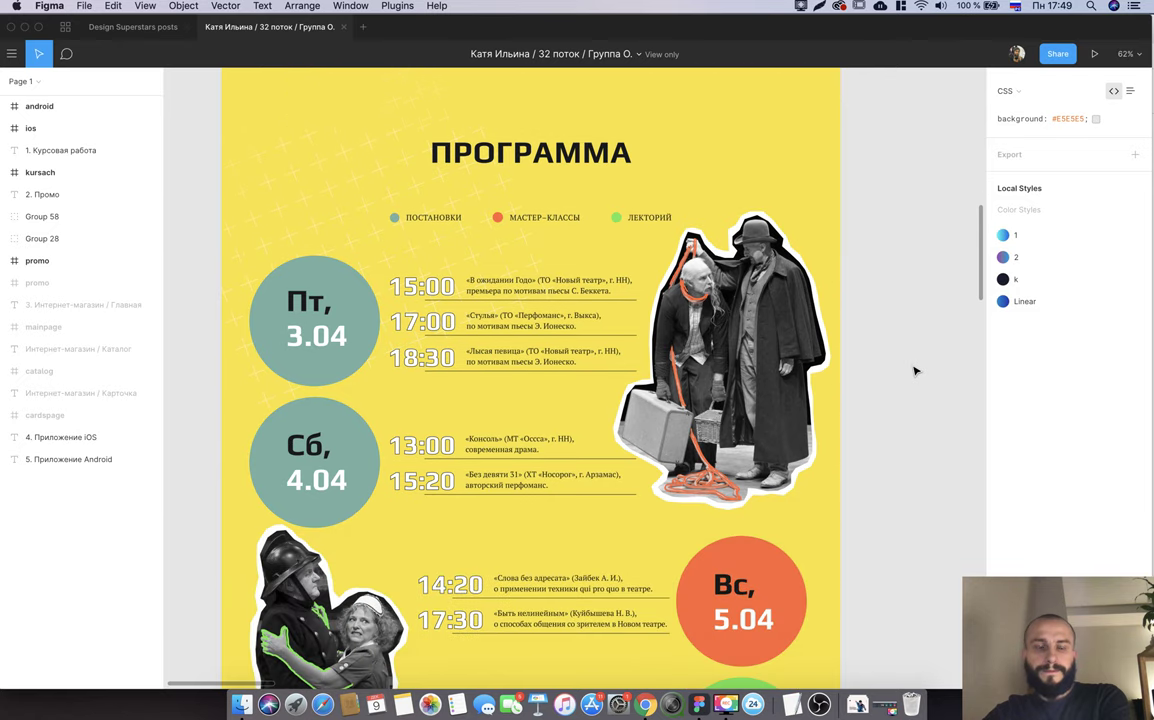
scroll(914, 371, down, 1)
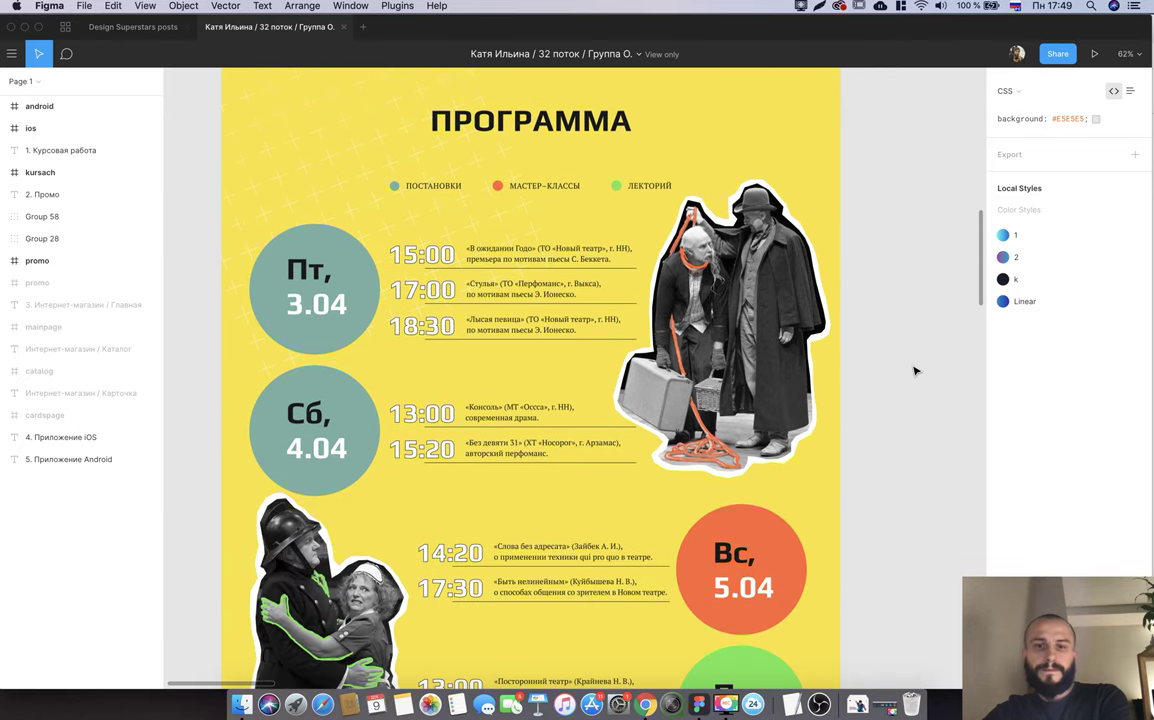
scroll(914, 371, down, 3)
scroll(914, 371, down, 3)
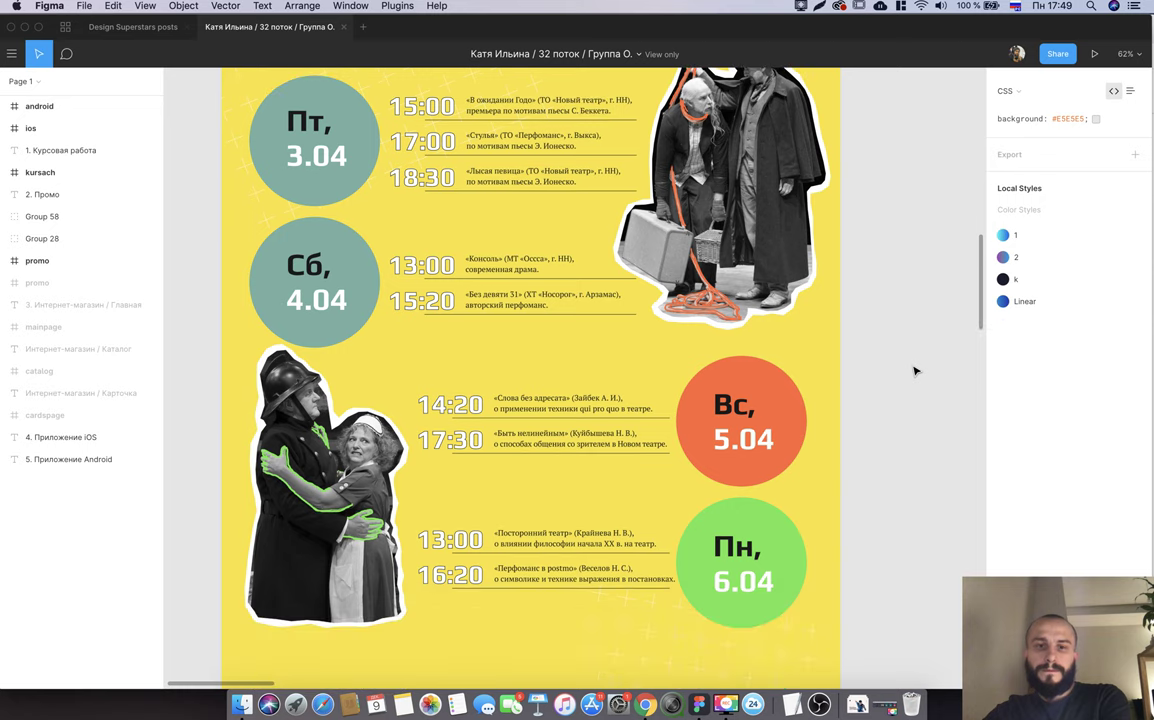
scroll(914, 371, up, 7)
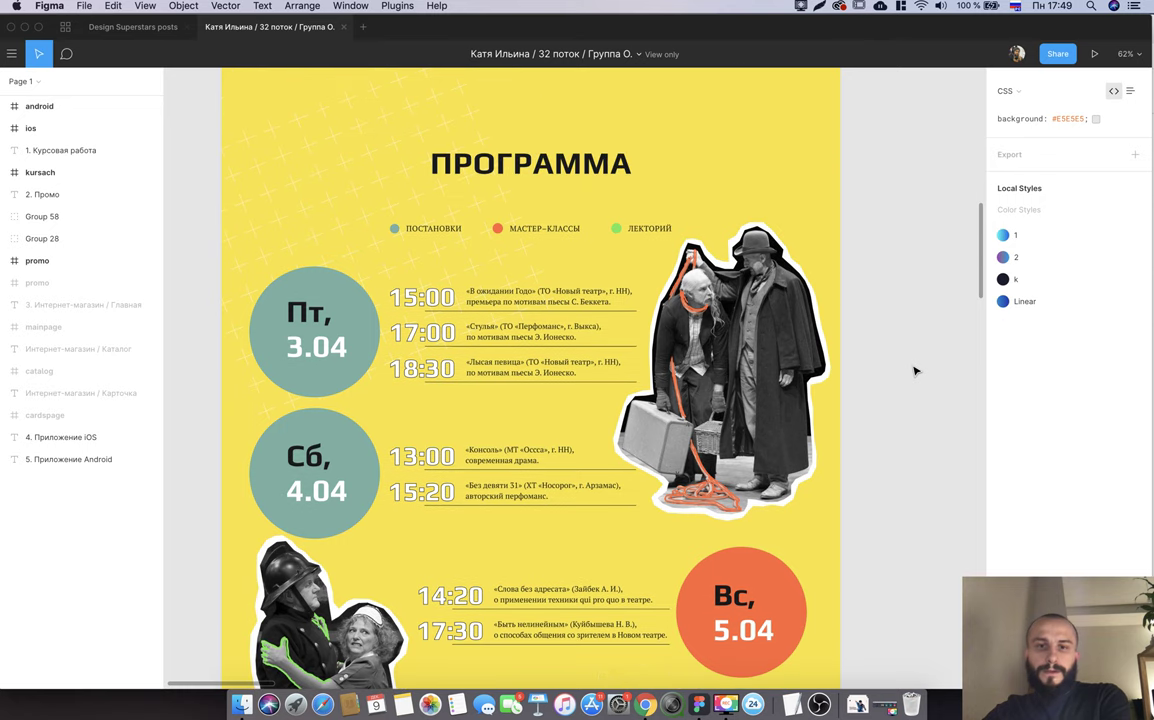
scroll(914, 371, up, 4)
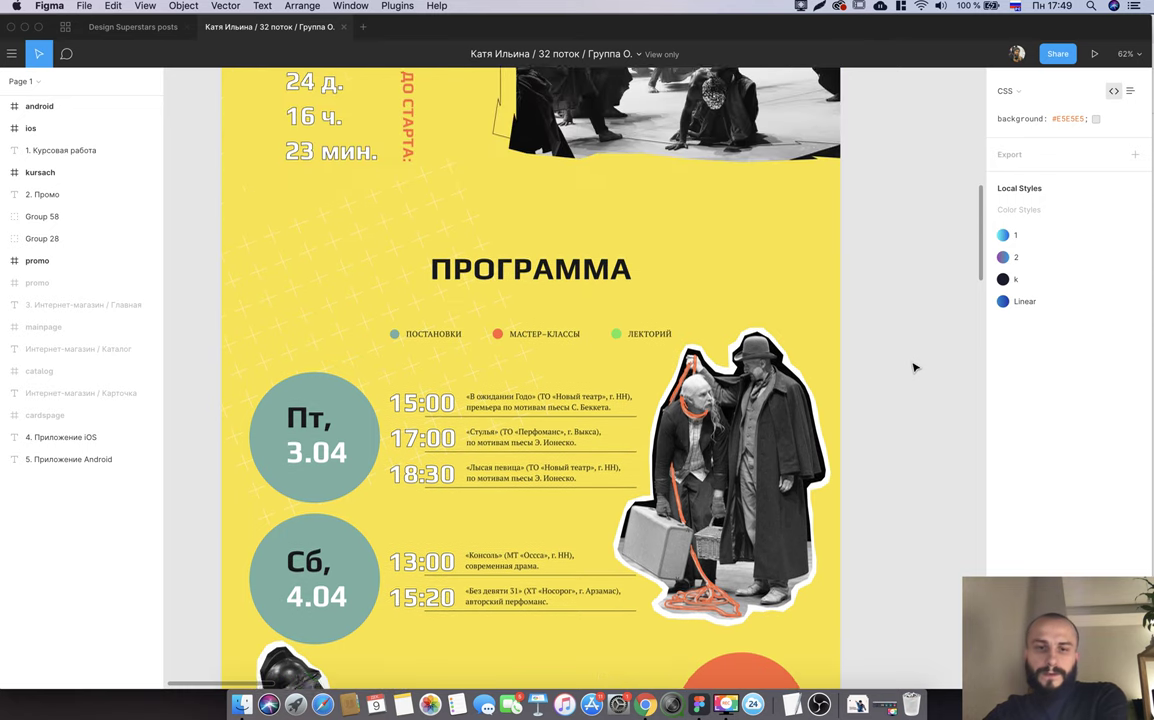
scroll(914, 371, down, 5)
scroll(914, 368, down, 1)
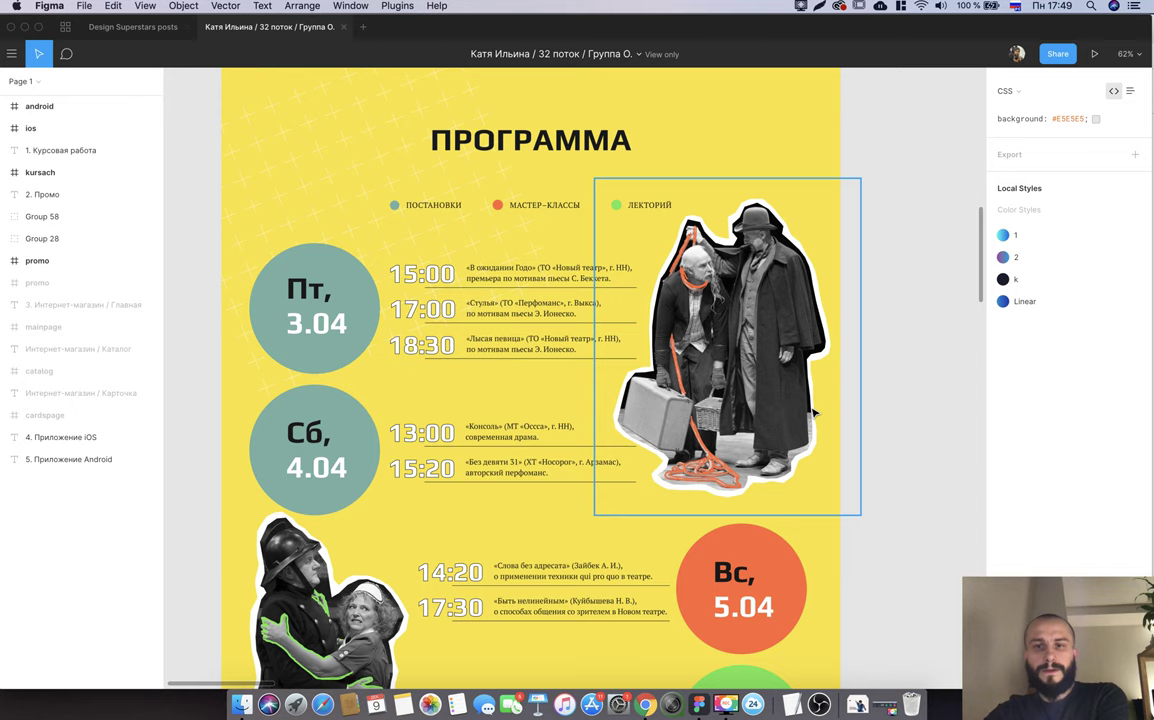
scroll(937, 433, down, 1)
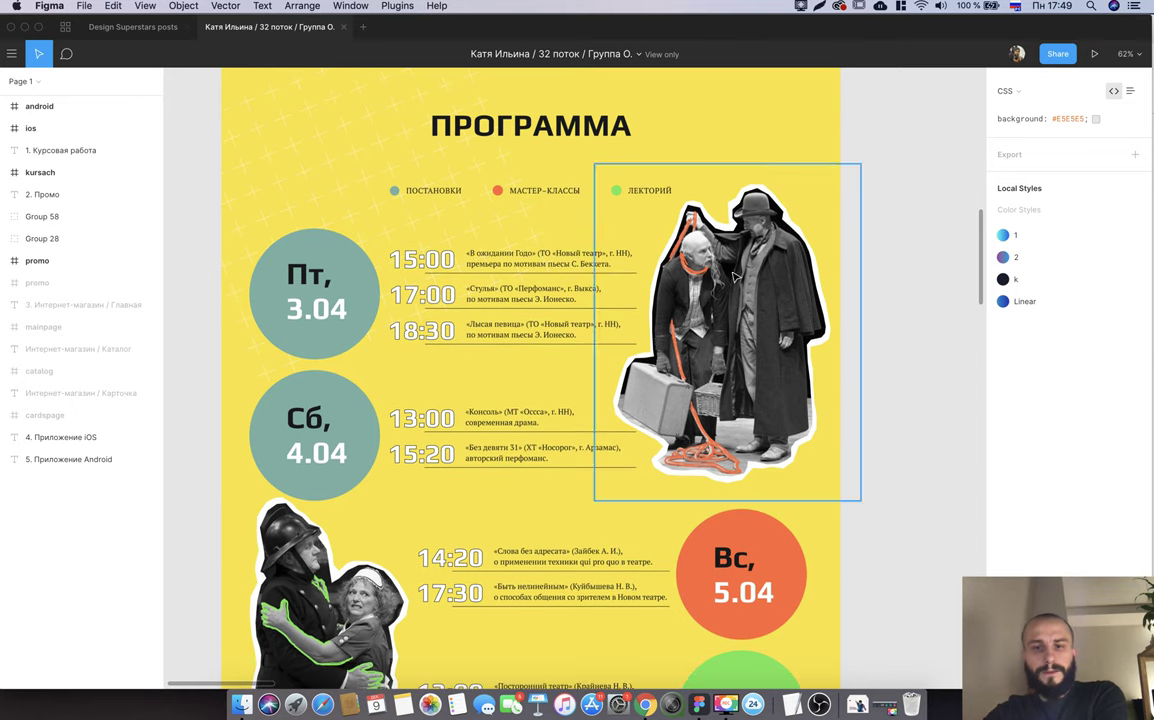
scroll(901, 417, down, 5)
scroll(901, 417, down, 2)
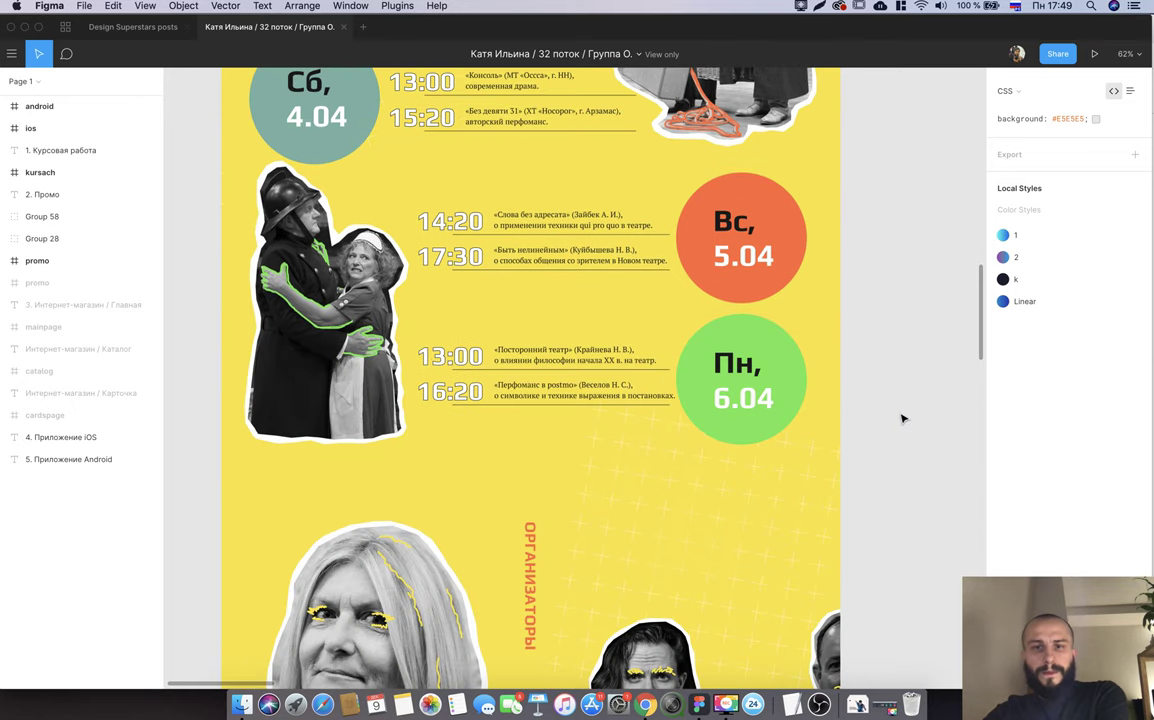
scroll(595, 343, down, 4)
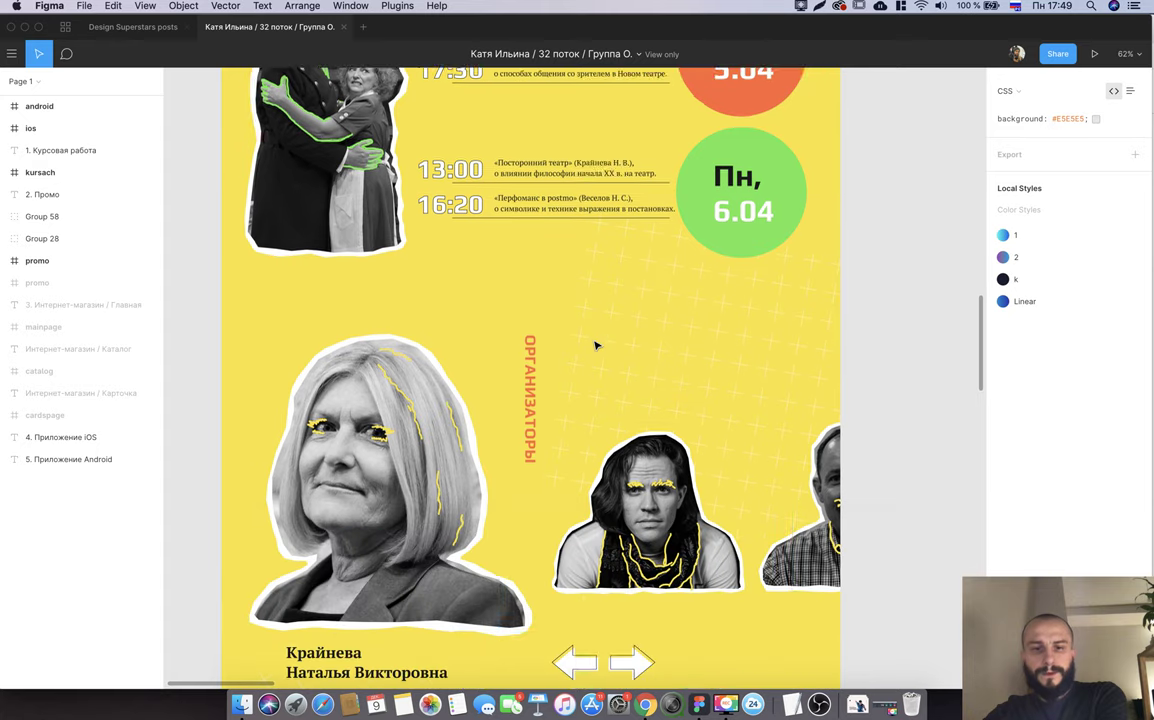
scroll(595, 345, down, 2)
scroll(595, 345, down, 1)
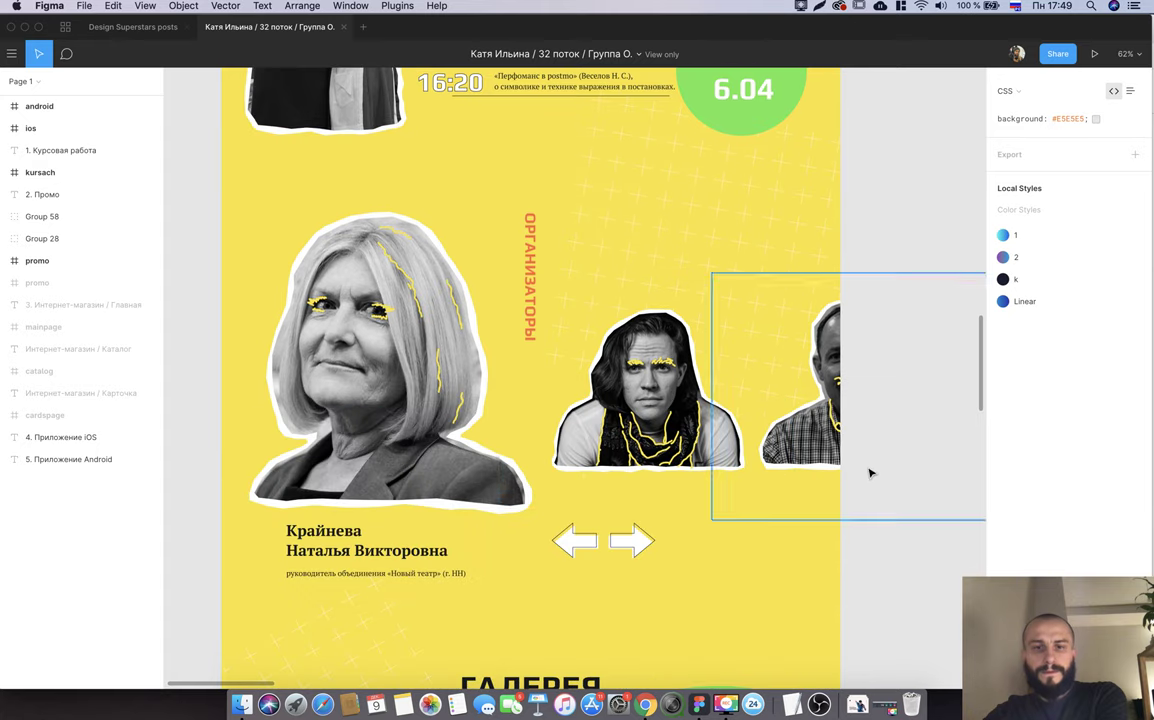
scroll(908, 474, down, 1)
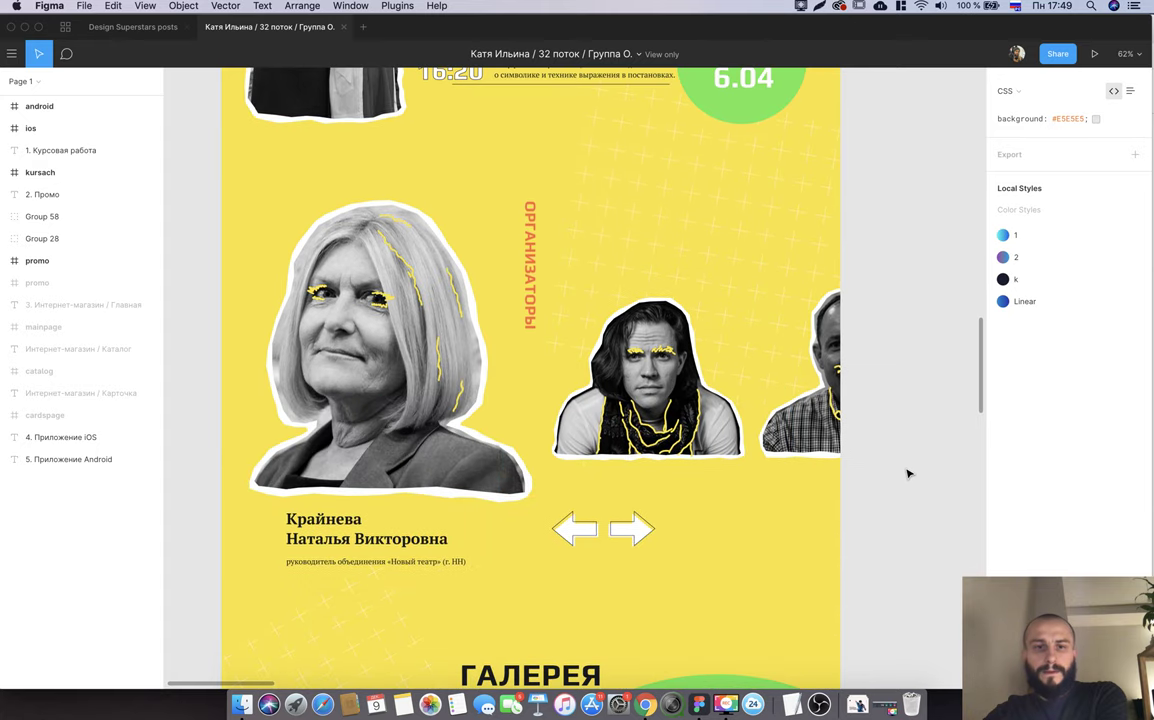
scroll(908, 474, down, 5)
scroll(908, 474, down, 4)
scroll(908, 472, down, 2)
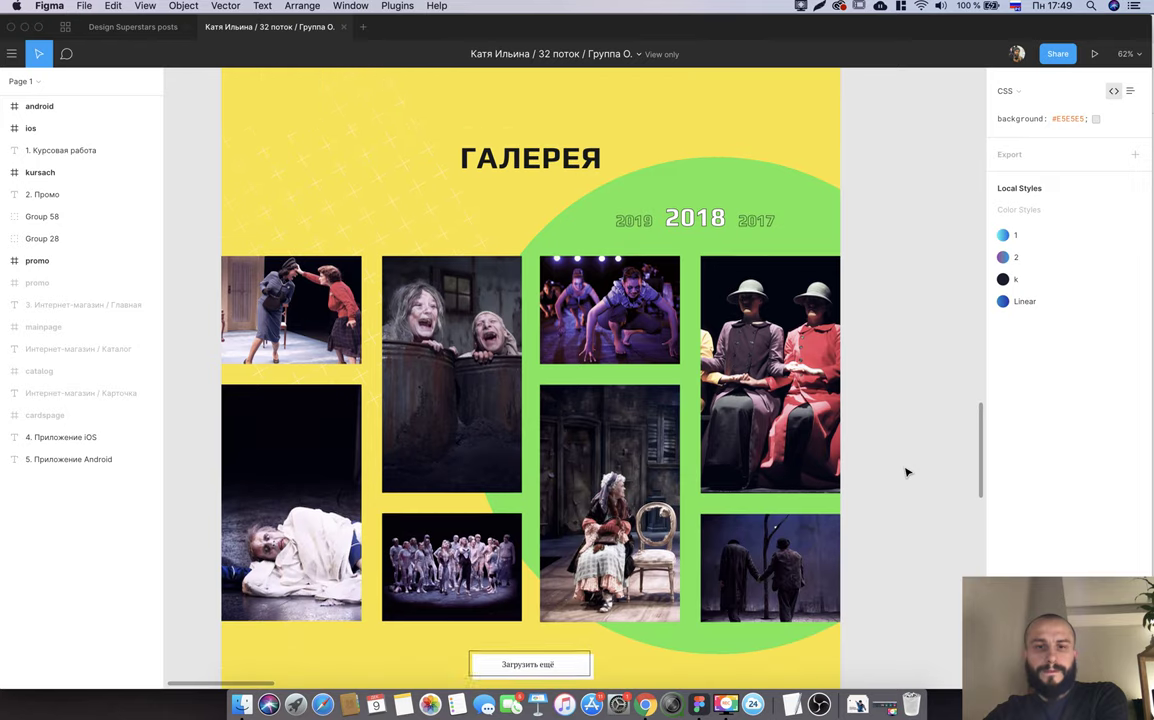
scroll(907, 472, down, 1)
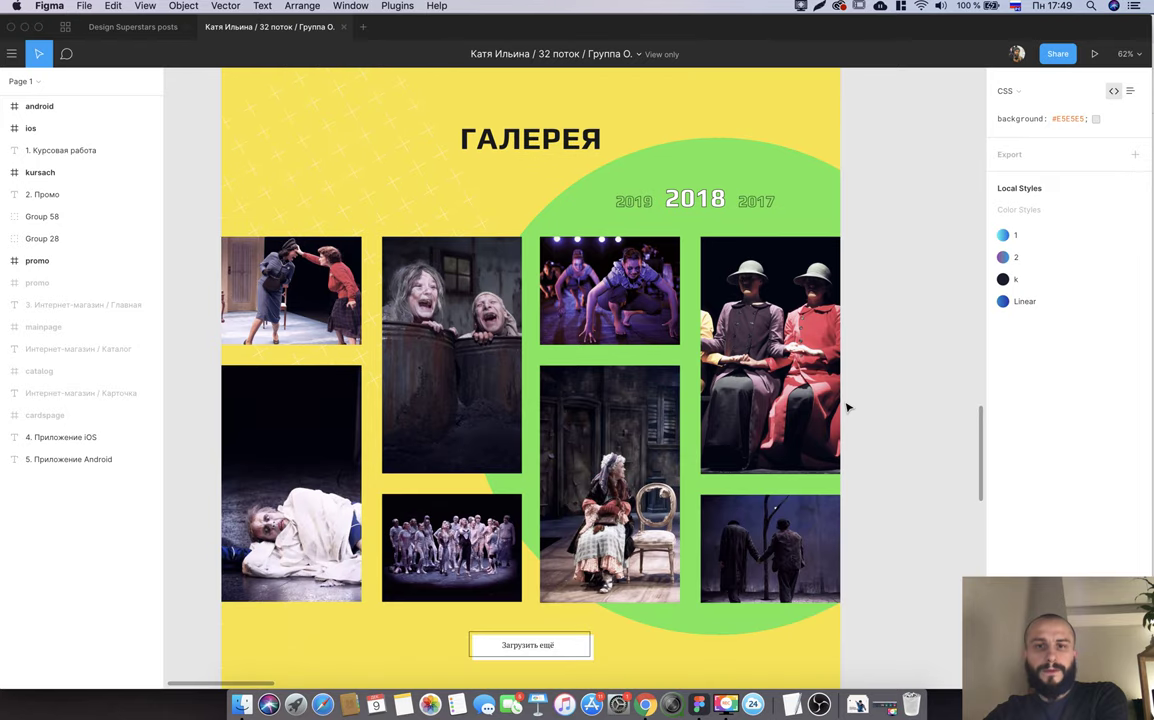
Inspect the ГАЛЕРЕЯ heading and BACK background layer styles, then continue to the contacts and footer.
click(535, 152)
click(906, 353)
scroll(906, 353, down, 4)
scroll(903, 356, down, 4)
scroll(903, 356, down, 2)
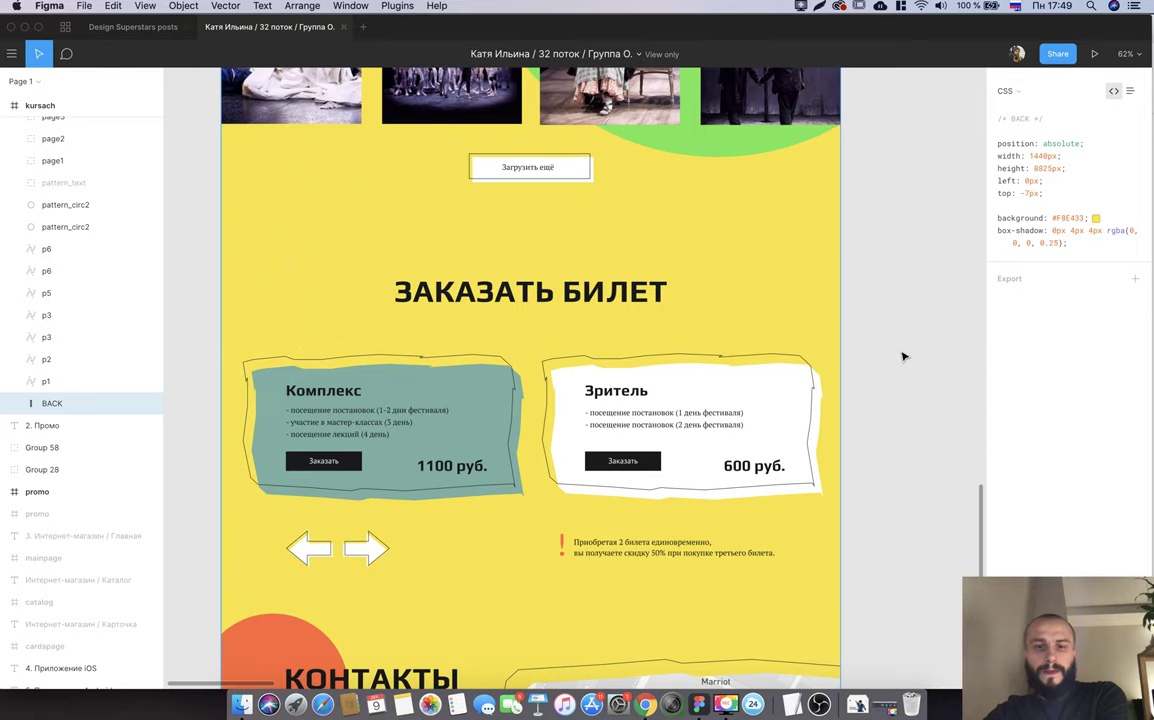
scroll(903, 356, down, 1)
scroll(903, 356, down, 6)
scroll(903, 356, down, 1)
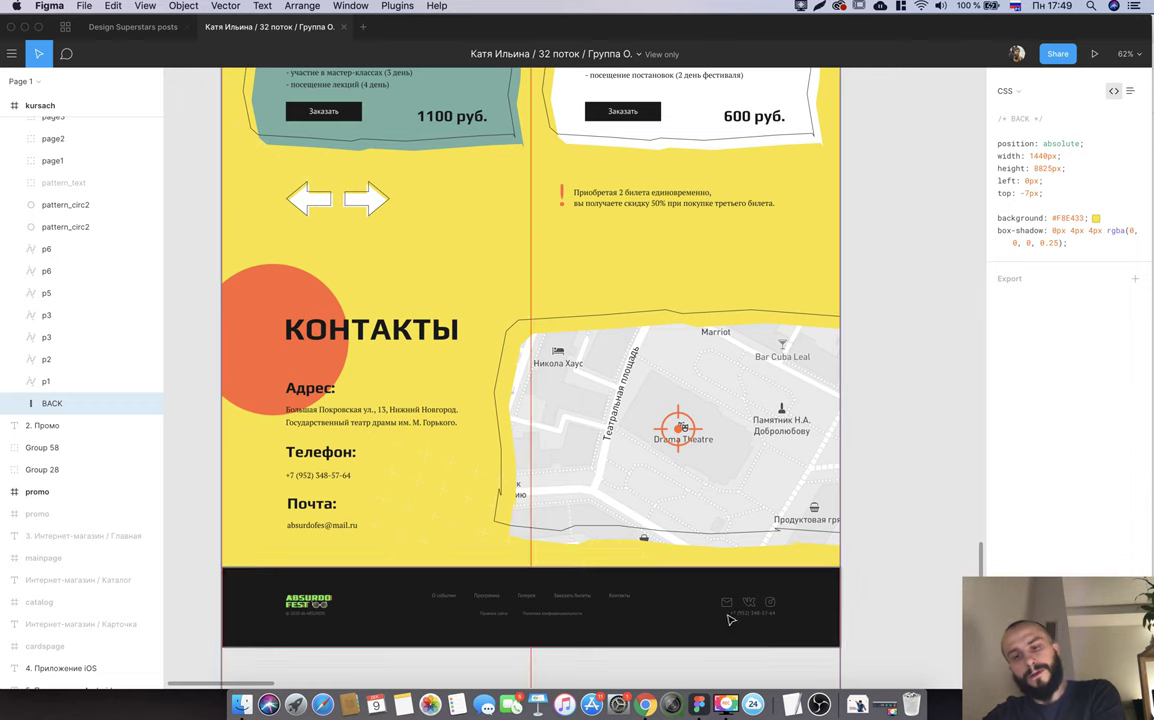
Pan over to the Twin Peaks promo frame '2. Промо'.
scroll(765, 600, up, 5)
scroll(760, 590, up, 5)
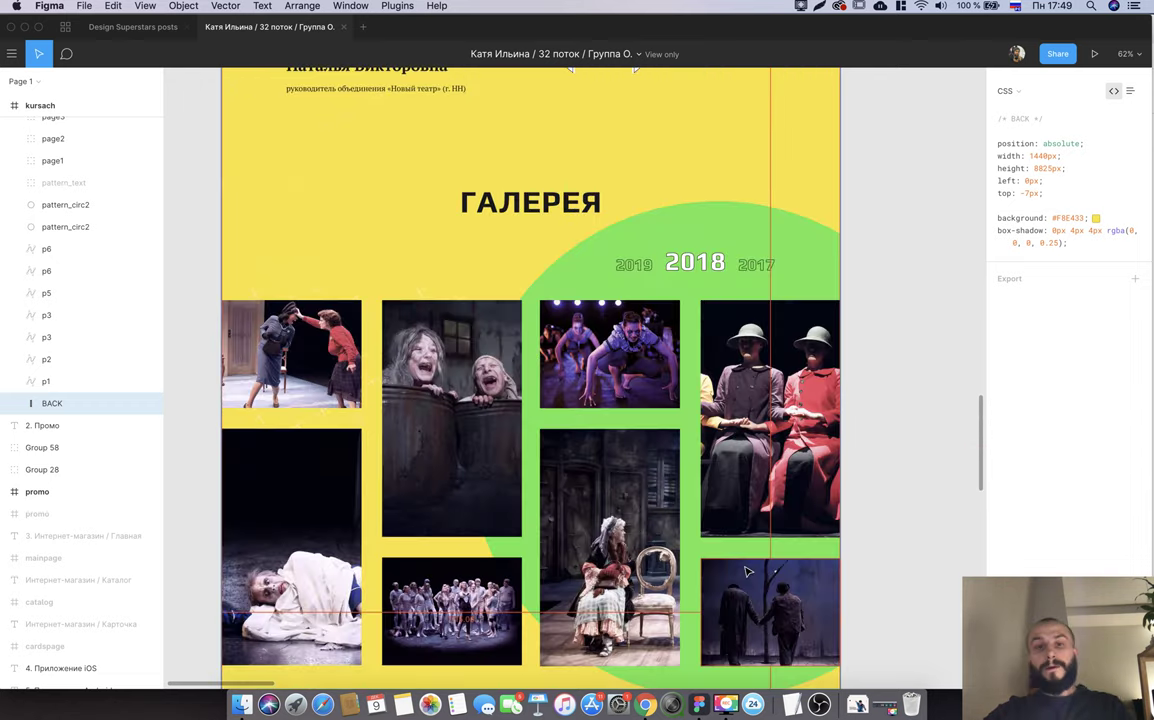
scroll(745, 572, up, 5)
scroll(745, 572, up, 5)
scroll(745, 572, up, 5)
scroll(745, 572, up, 5)
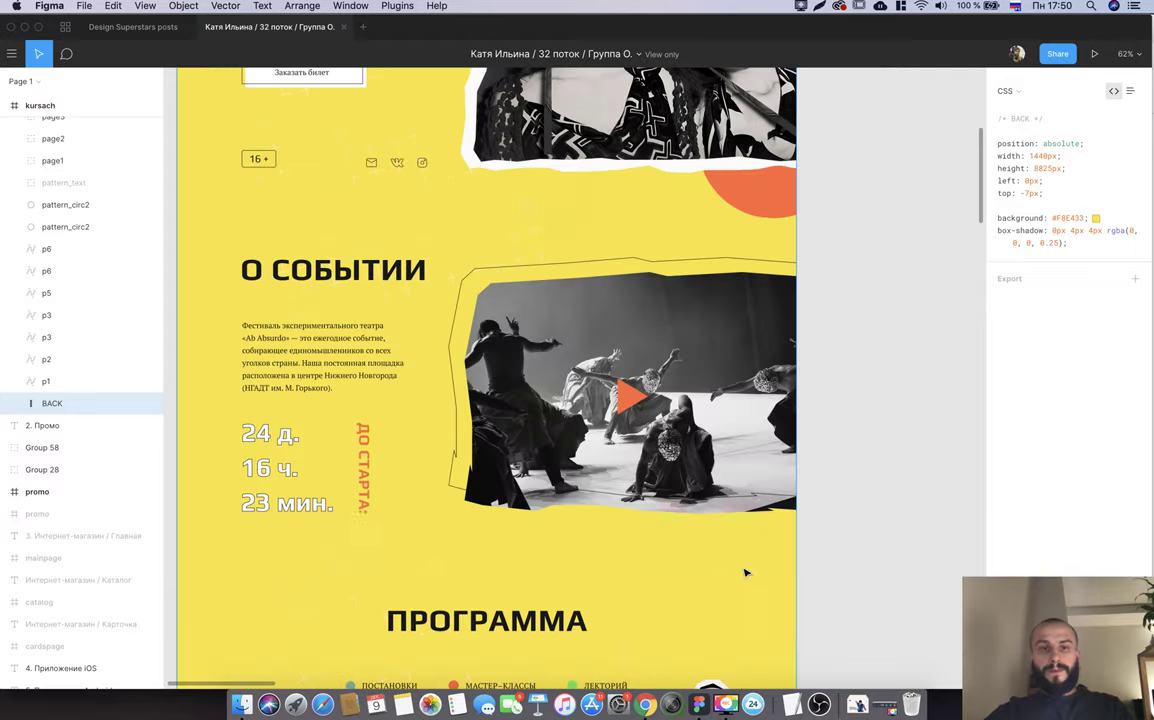
scroll(744, 574, up, 3)
scroll(744, 574, right, 5)
scroll(745, 573, right, 8)
scroll(845, 512, right, 3)
scroll(845, 512, down, 1)
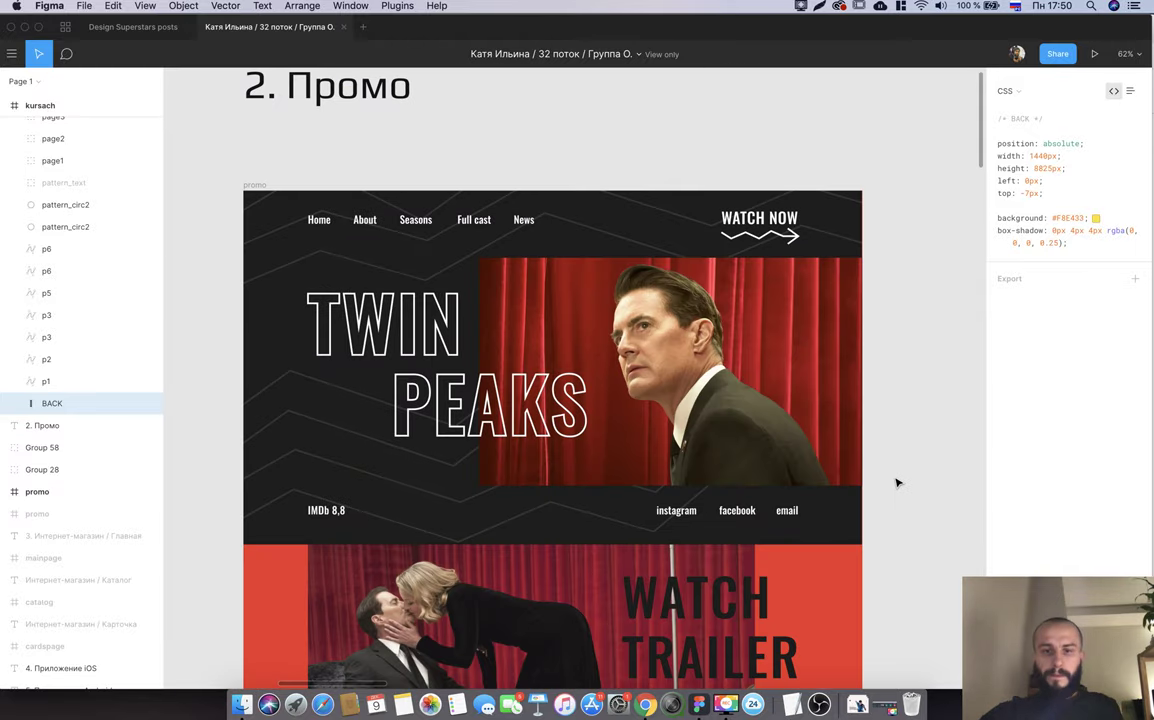
scroll(897, 483, down, 5)
scroll(897, 483, up, 1)
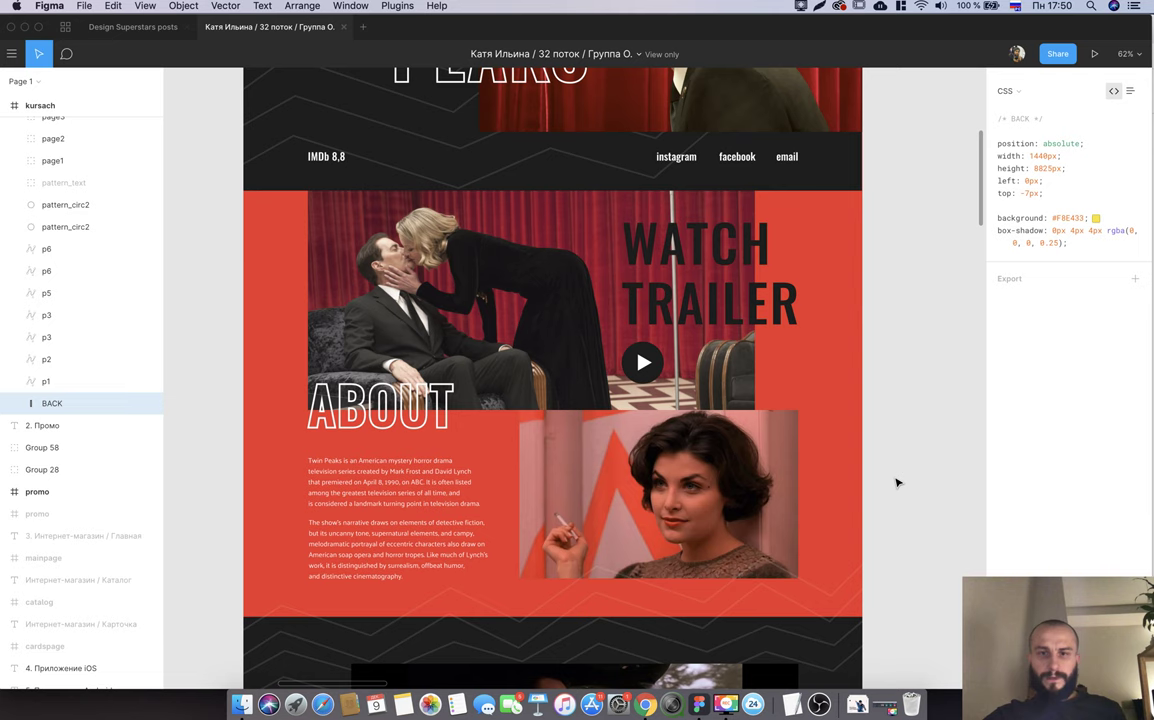
click(743, 316)
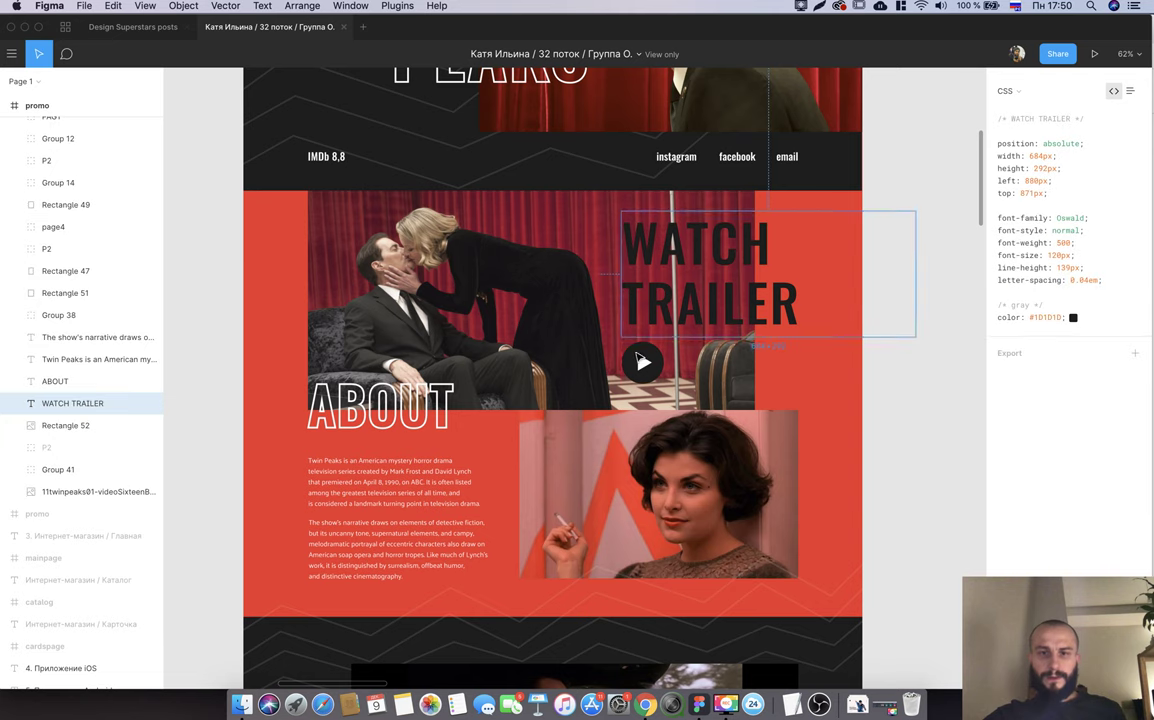
click(909, 381)
click(773, 302)
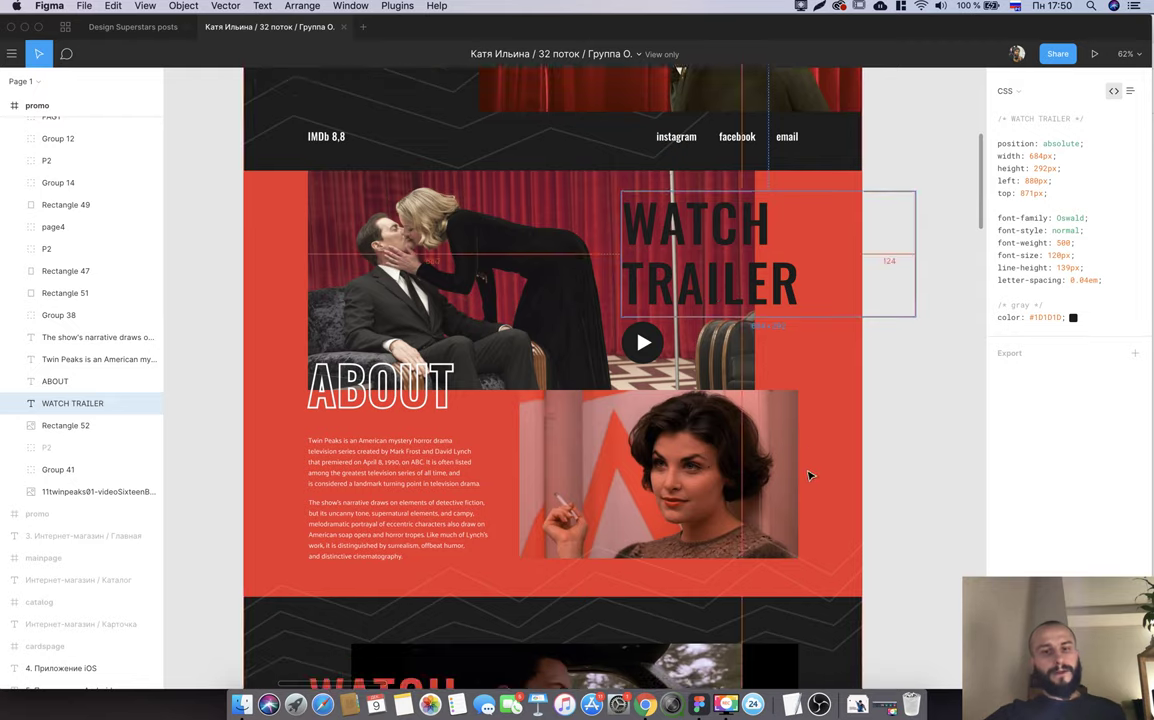
scroll(811, 470, down, 5)
scroll(811, 476, down, 2)
scroll(808, 476, down, 1)
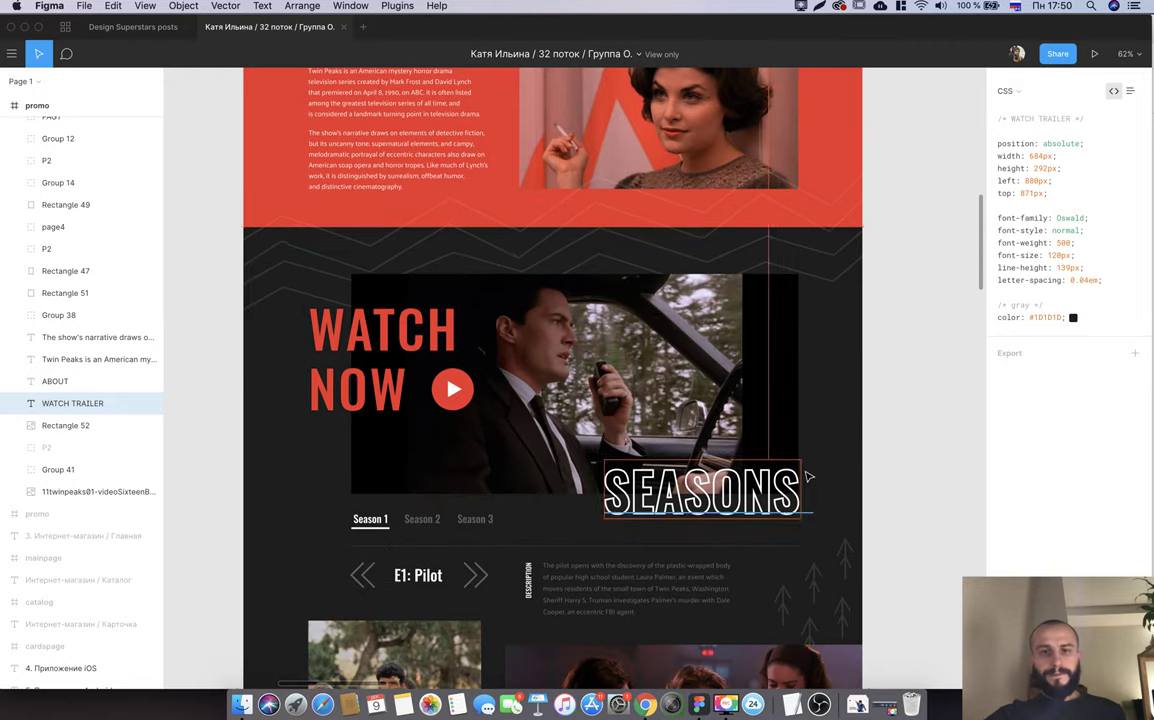
scroll(768, 555, down, 5)
scroll(768, 555, down, 5)
scroll(772, 557, down, 5)
scroll(772, 557, down, 1)
scroll(772, 557, down, 3)
scroll(771, 557, down, 5)
scroll(771, 557, down, 2)
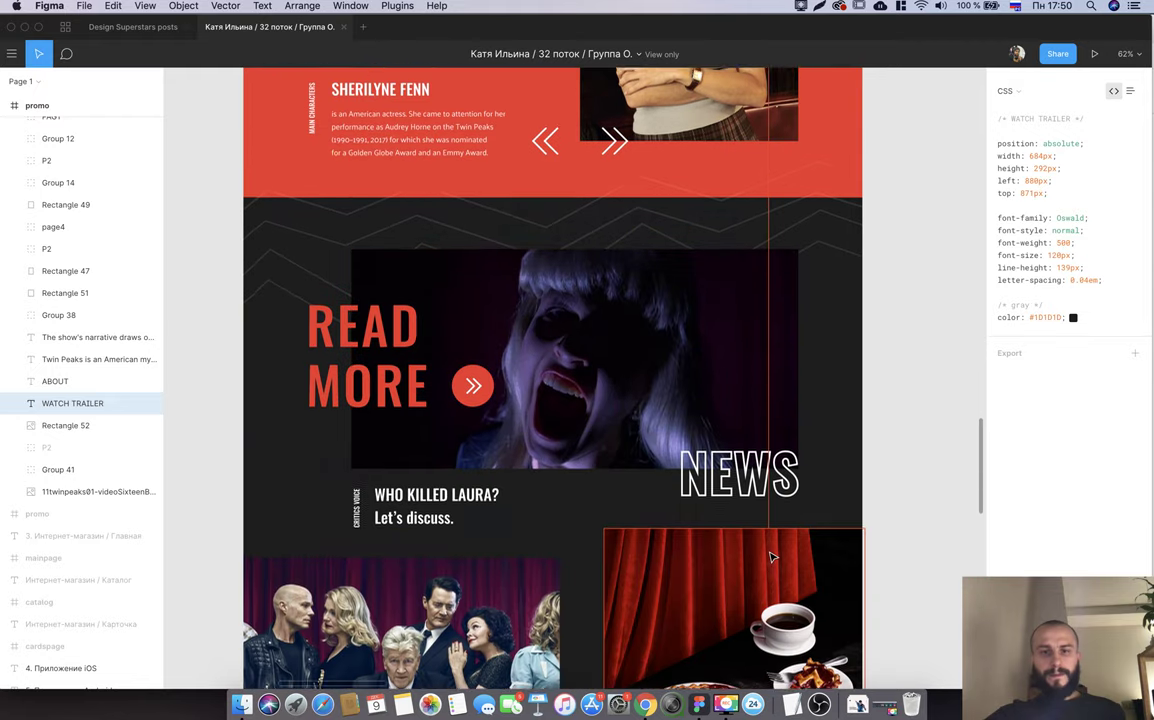
scroll(771, 557, down, 5)
scroll(771, 557, down, 5)
scroll(771, 557, down, 5)
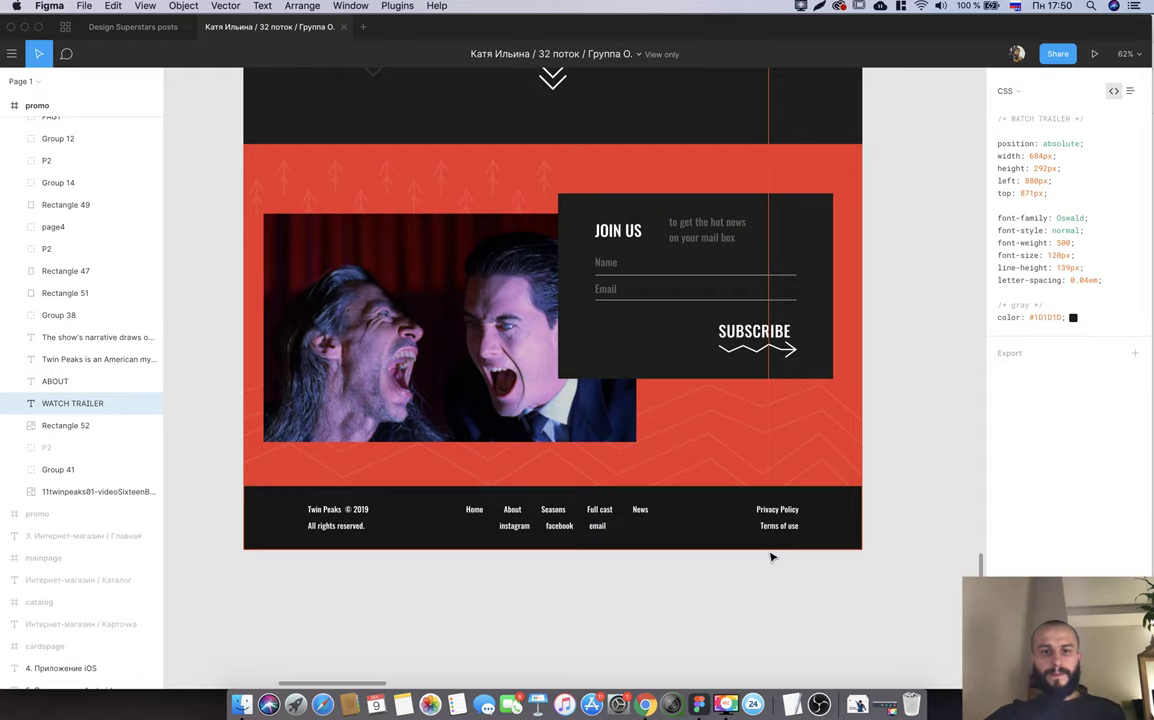
scroll(771, 557, up, 8)
scroll(771, 557, down, 6)
scroll(771, 557, down, 2)
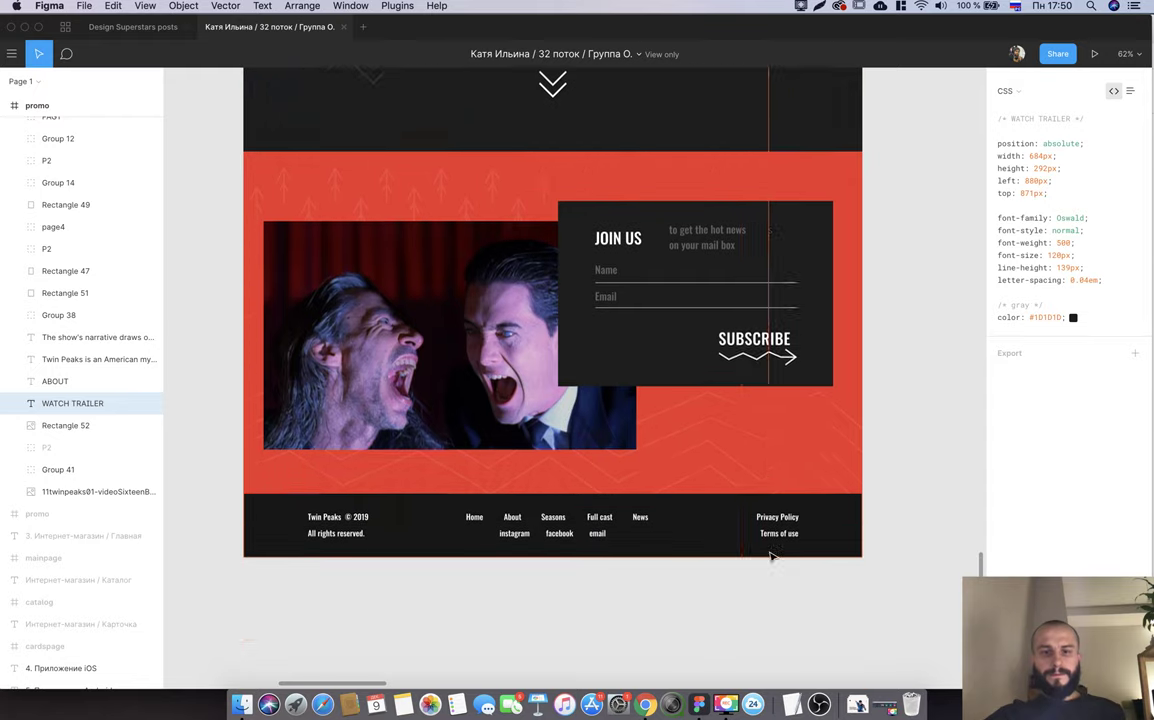
scroll(771, 557, up, 8)
scroll(771, 557, down, 5)
scroll(771, 557, down, 3)
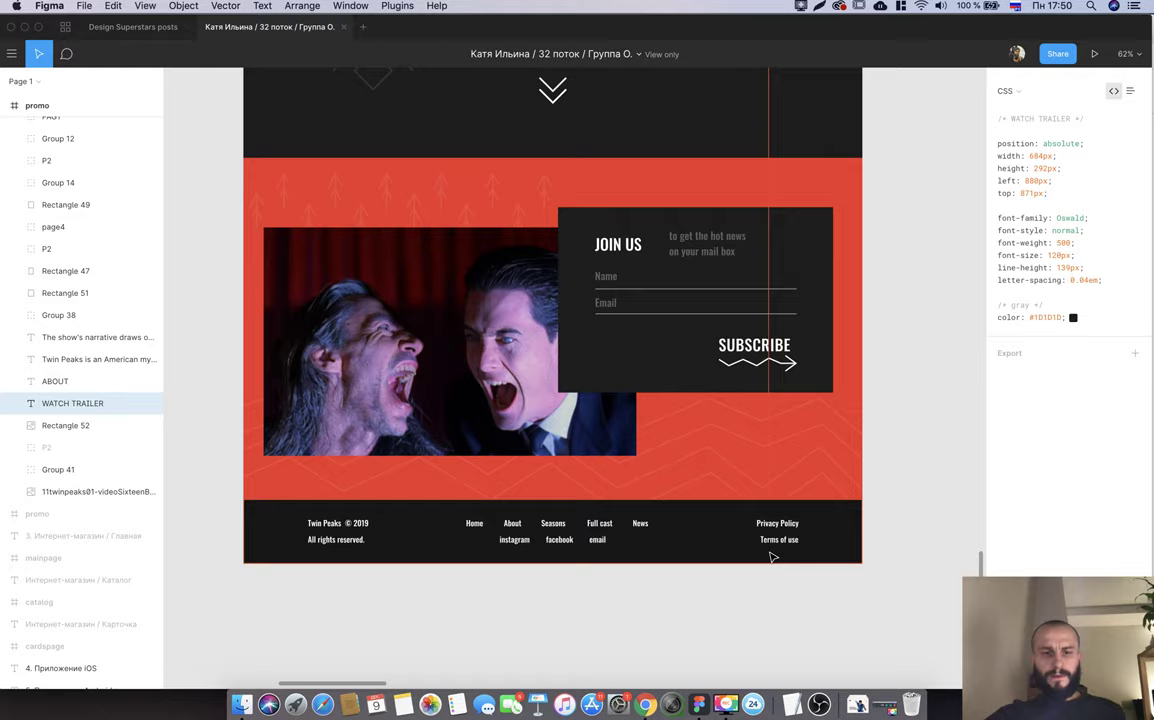
scroll(771, 557, up, 5)
scroll(771, 557, up, 8)
scroll(771, 557, up, 5)
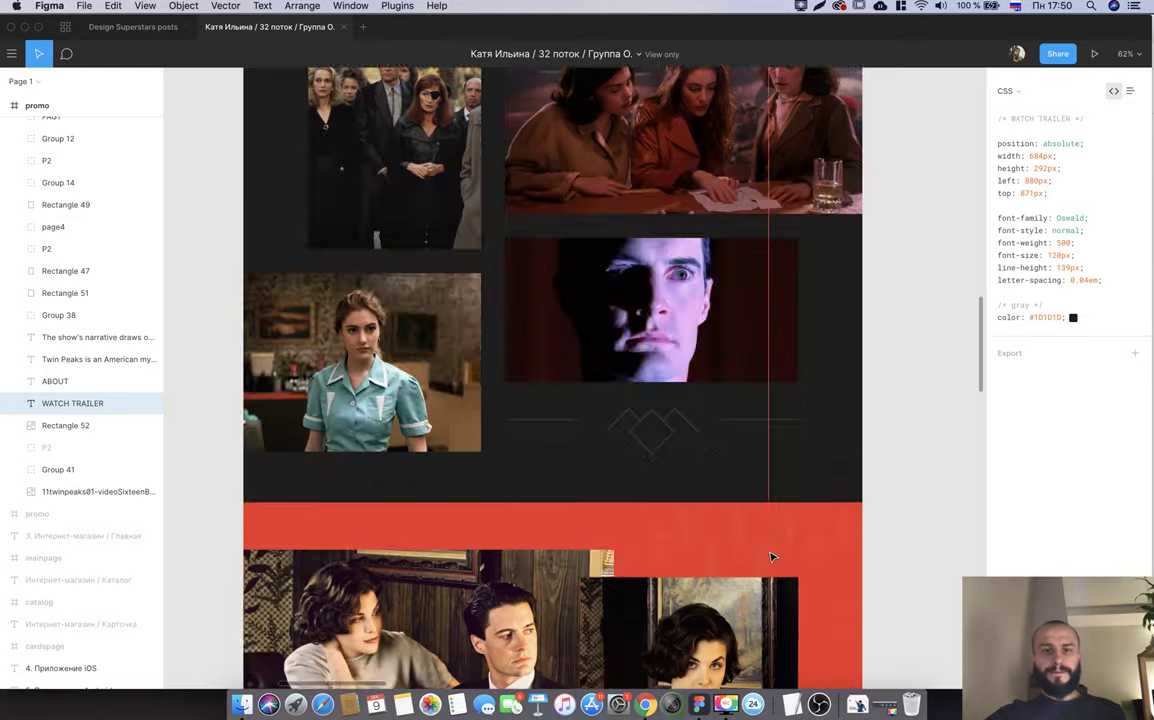
scroll(771, 557, up, 5)
scroll(771, 557, up, 5)
scroll(790, 500, up, 3)
scroll(850, 430, up, 3)
click(925, 367)
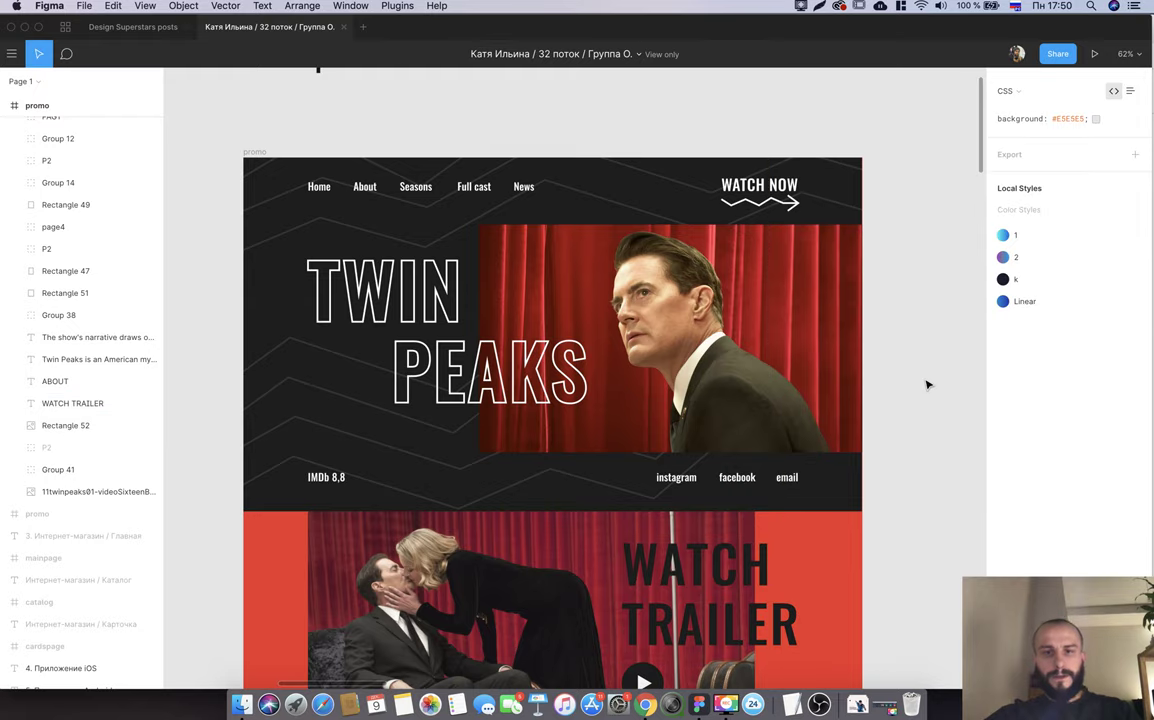
scroll(900, 425, down, 3)
scroll(901, 427, down, 1)
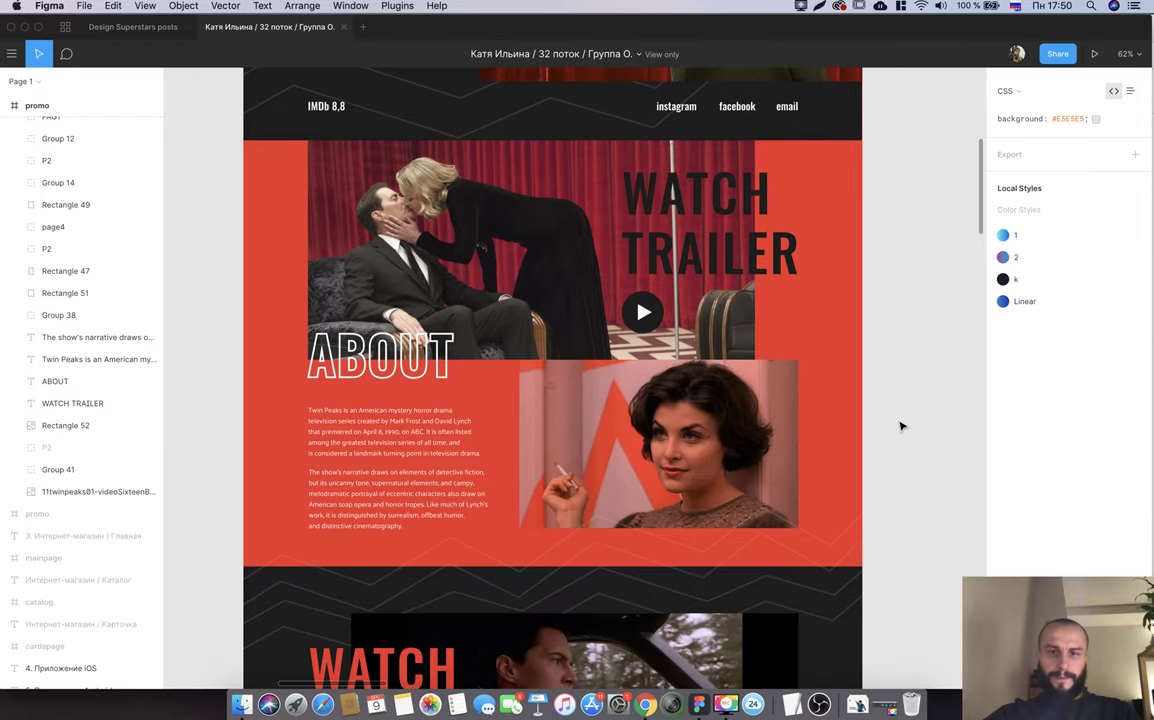
scroll(900, 426, up, 3)
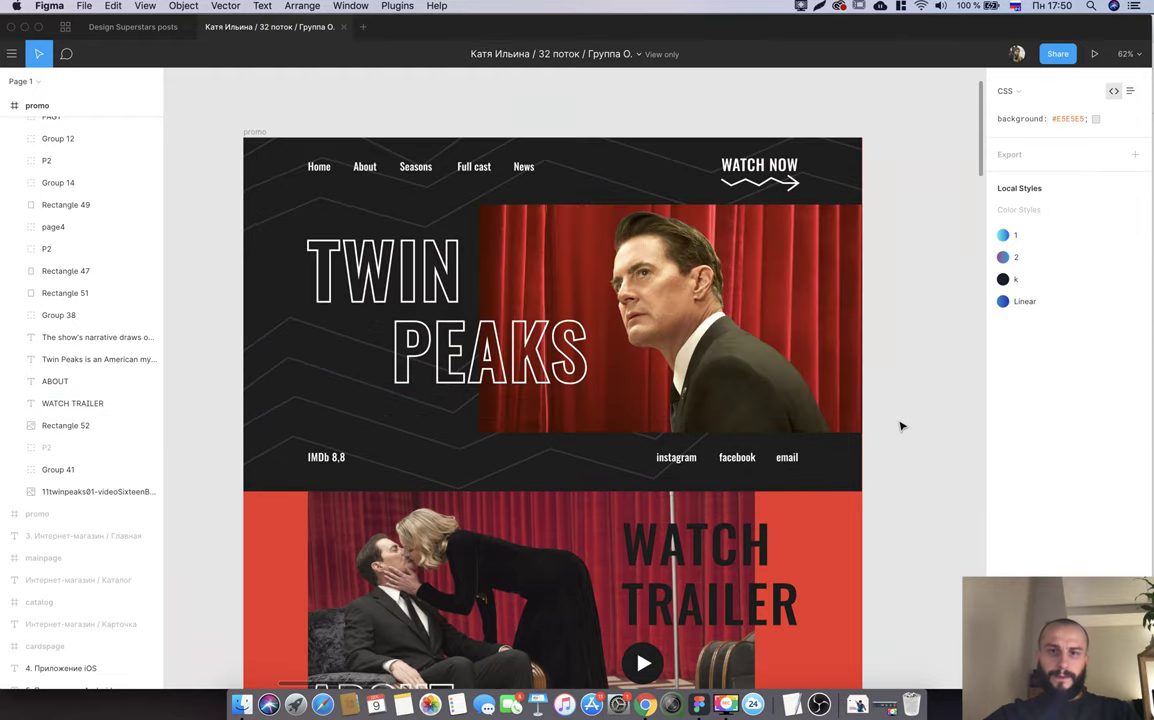
key(super+Tab)
Check the student's grade cells in row 55, including the promo grade in ES55.
click(672, 408)
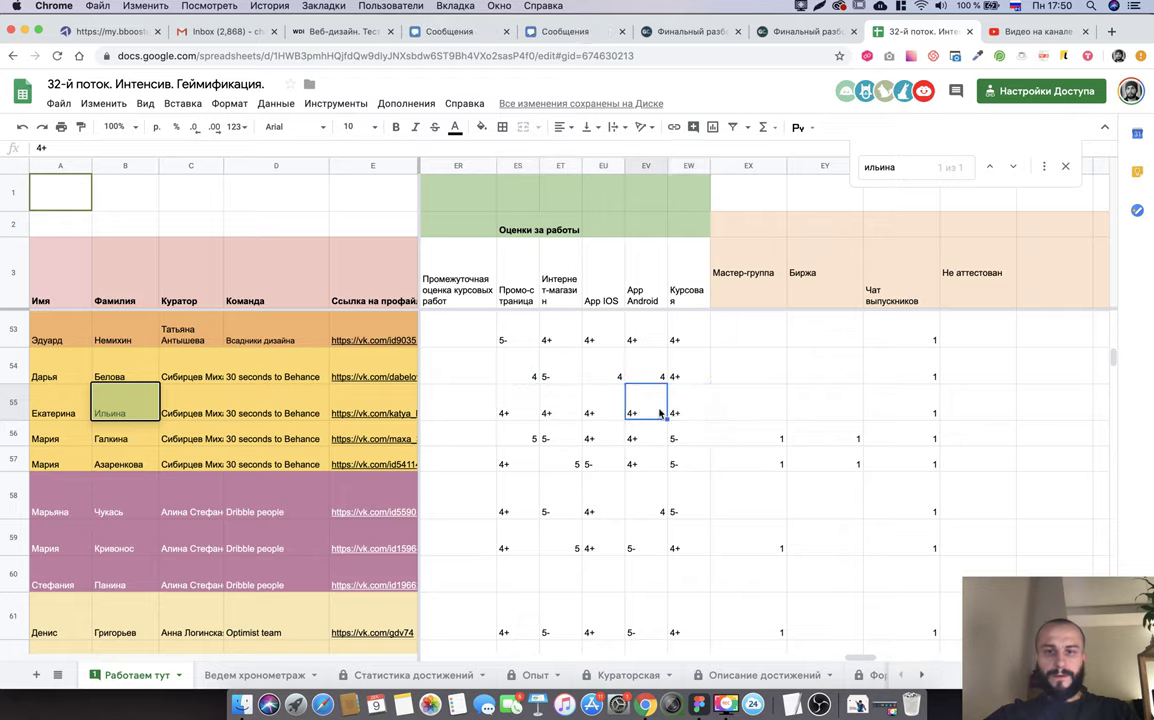
key(super+Tab)
scroll(716, 368, up, 3)
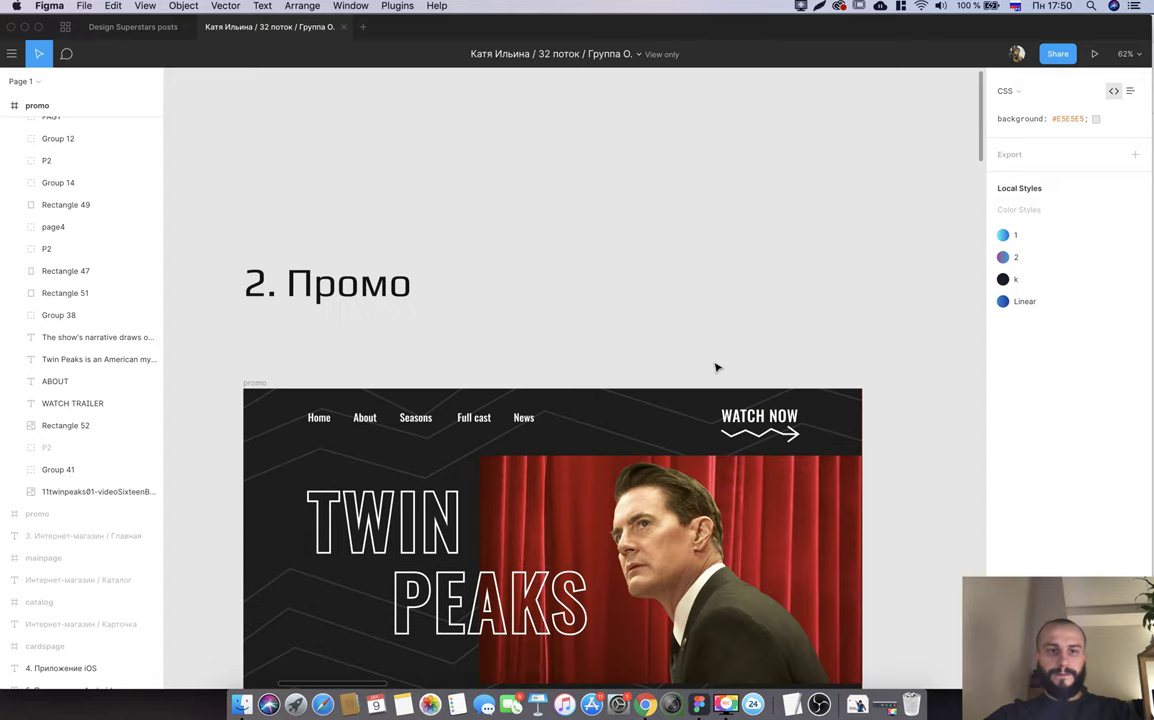
key(super+Tab)
click(519, 411)
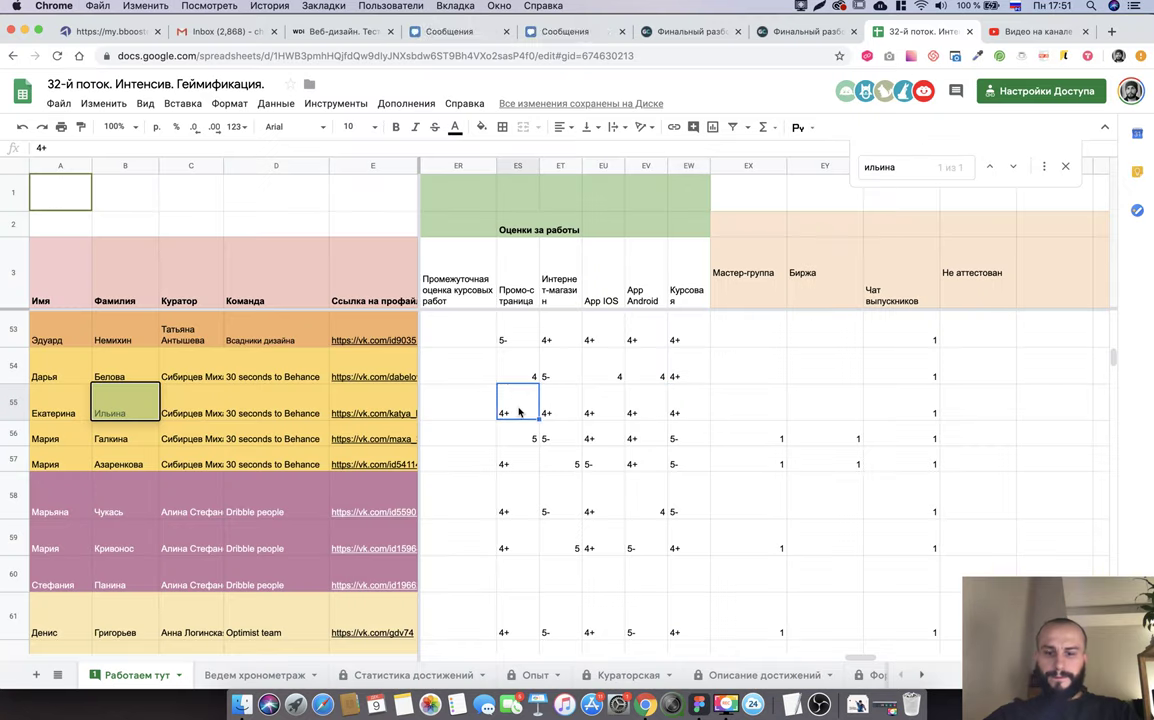
Back in Figma, bring the READ ME iOS app frame into view.
key(super+Tab)
key(n)
scroll(486, 420, up, 5)
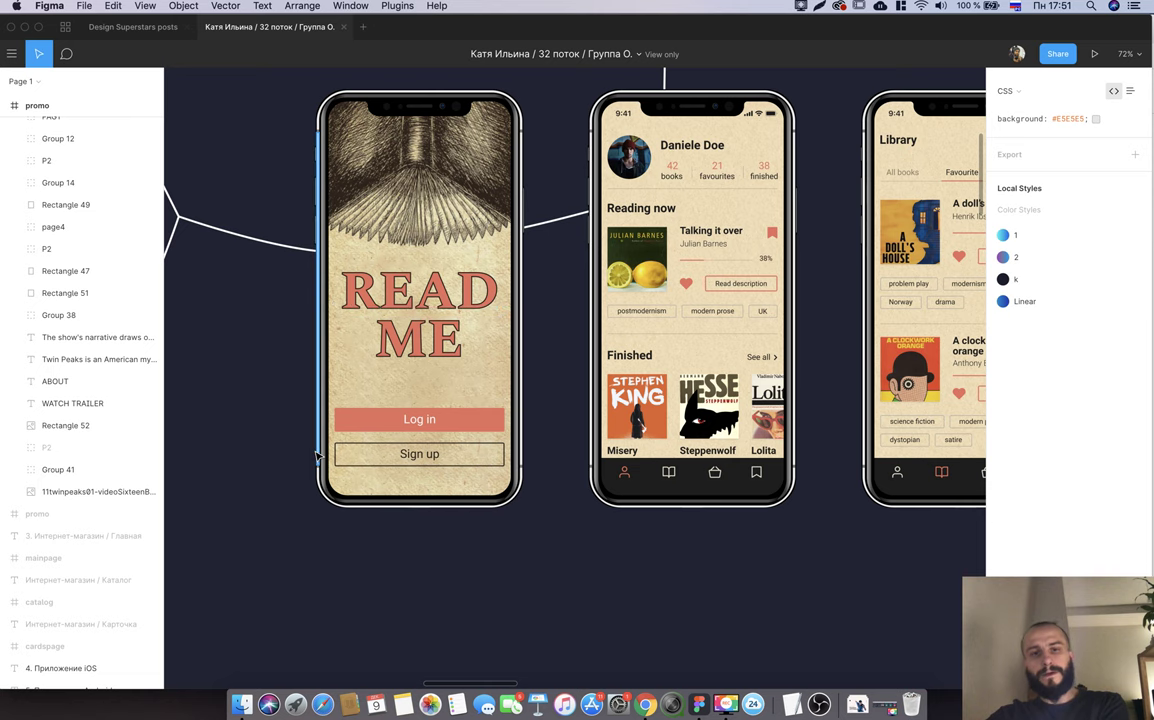
Pan across the iOS welcome, profile and library screens toward the Android section.
scroll(690, 305, right, 5)
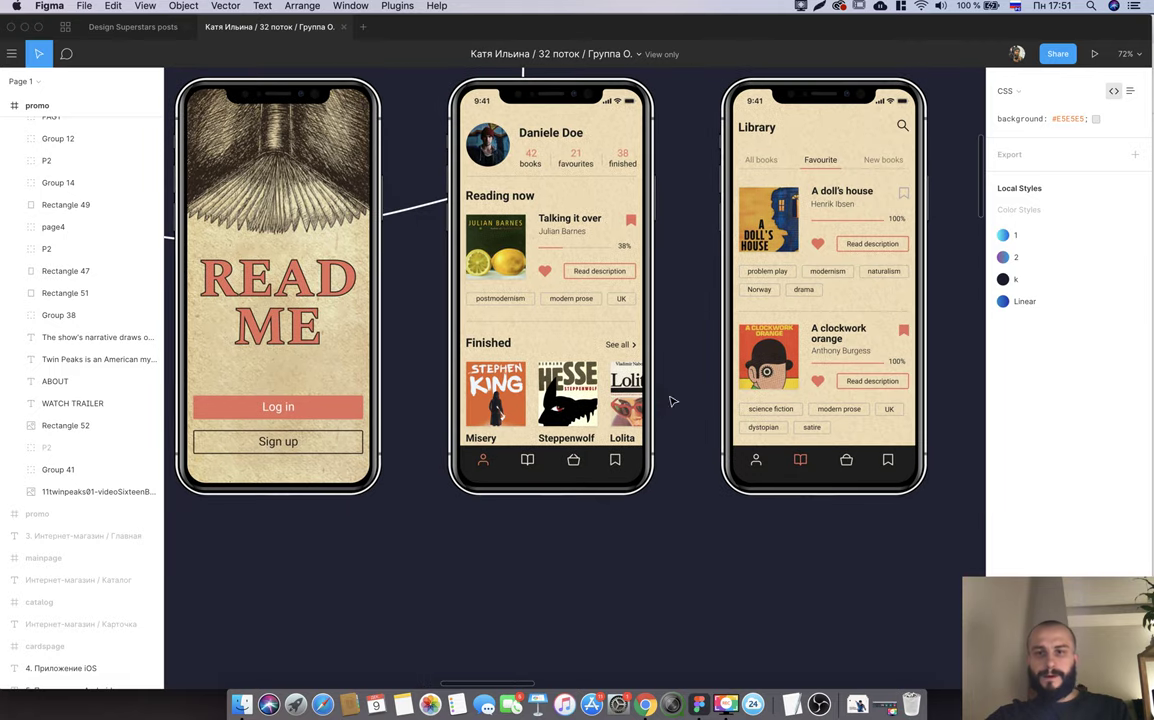
scroll(700, 322, right, 8)
scroll(590, 418, right, 4)
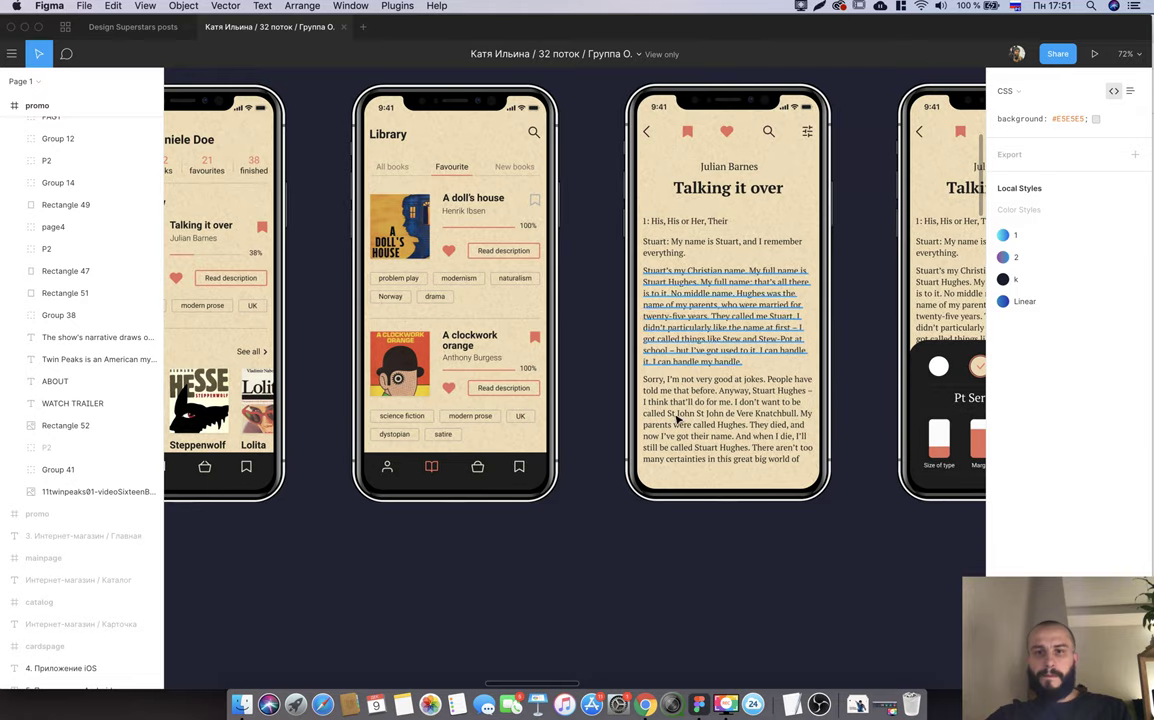
scroll(660, 370, right, 4)
scroll(700, 385, right, 4)
scroll(730, 397, right, 7)
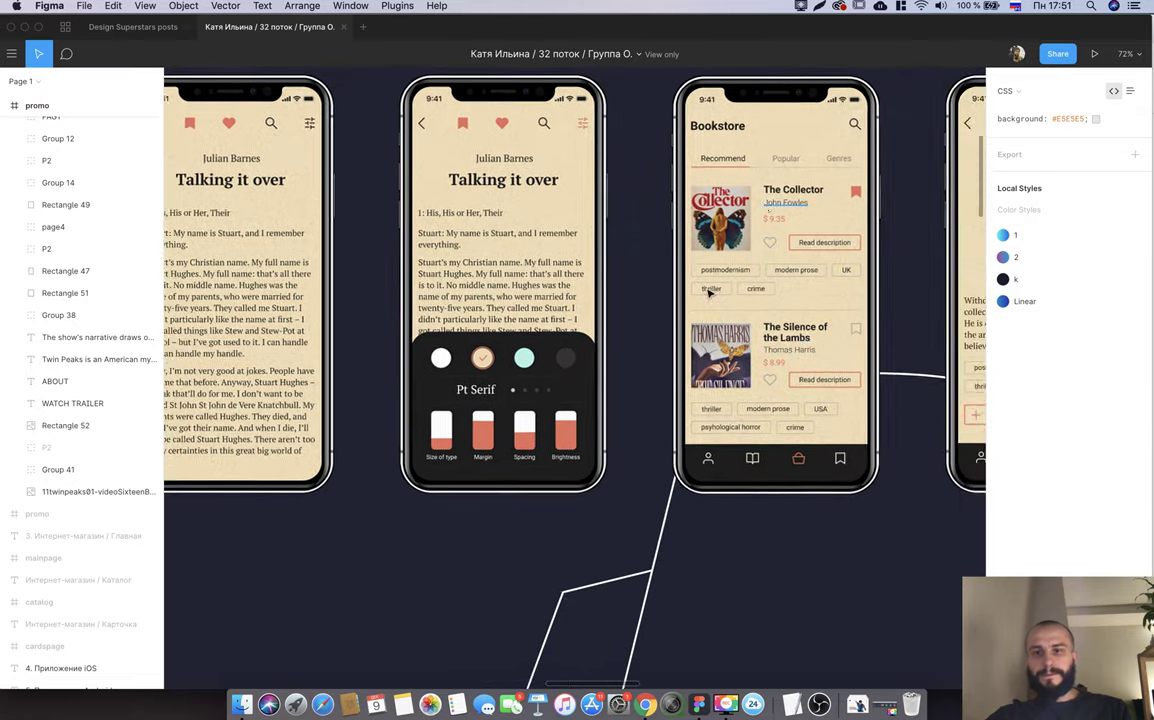
scroll(811, 400, right, 4)
scroll(811, 401, right, 3)
scroll(866, 410, right, 3)
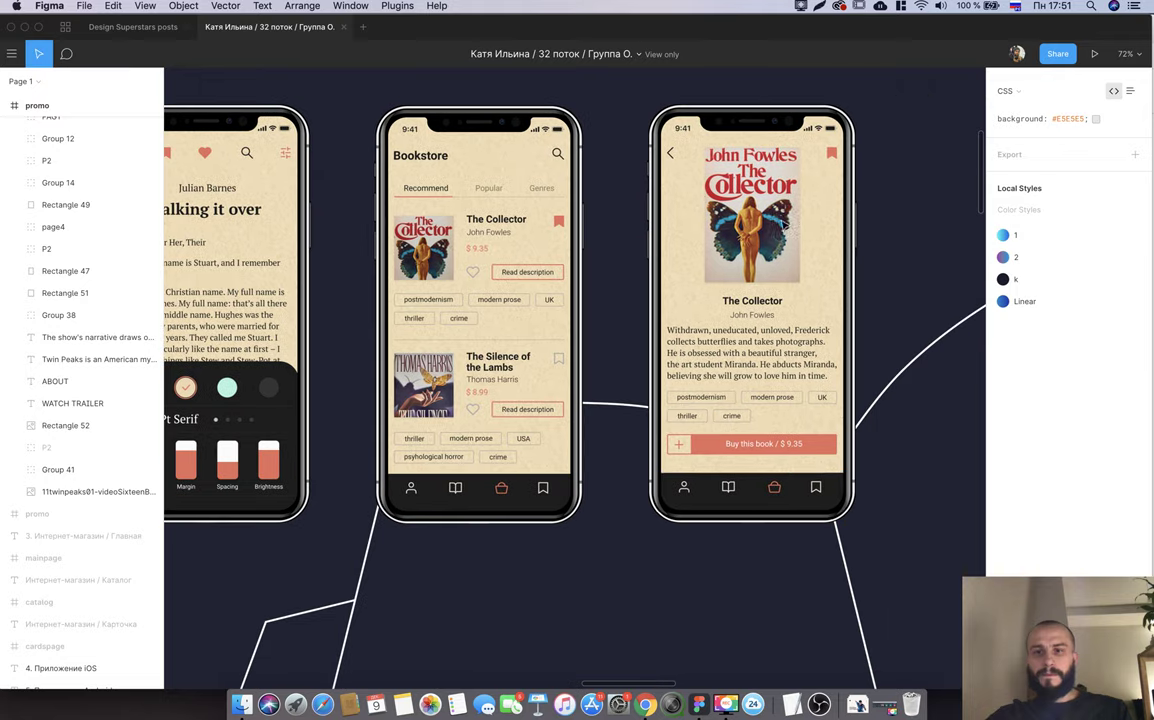
scroll(827, 474, right, 7)
scroll(828, 474, left, 15)
scroll(827, 474, left, 15)
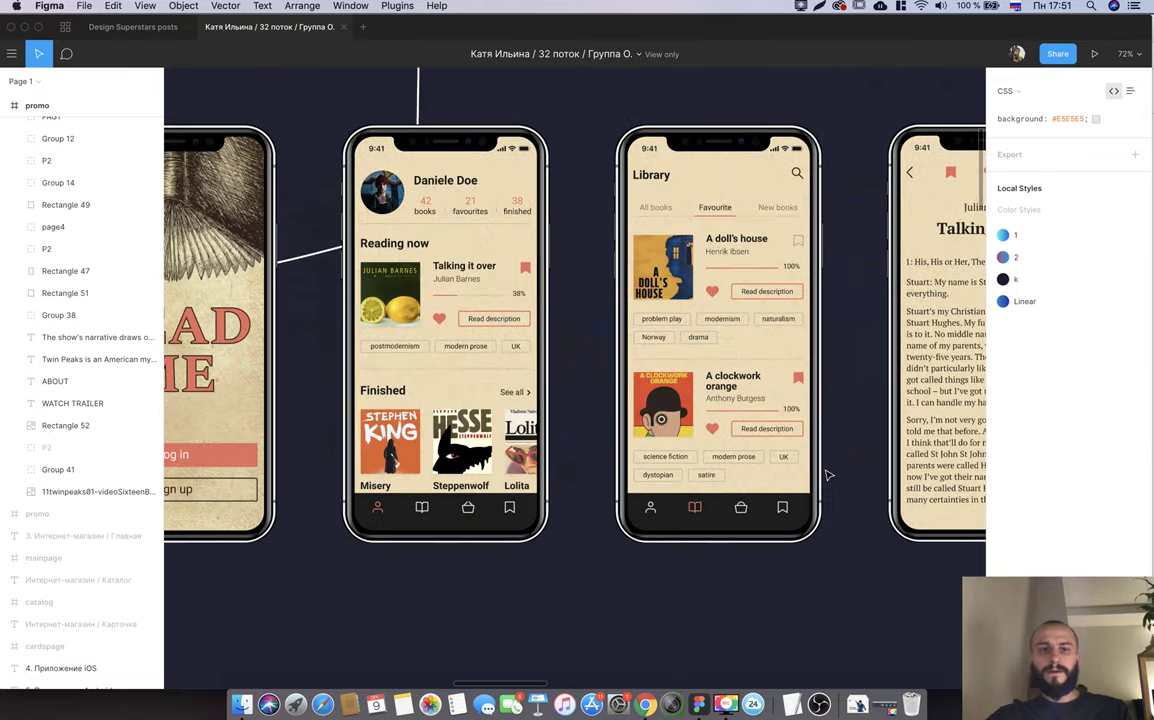
scroll(827, 474, left, 9)
scroll(828, 474, down, 5)
scroll(828, 474, right, 10)
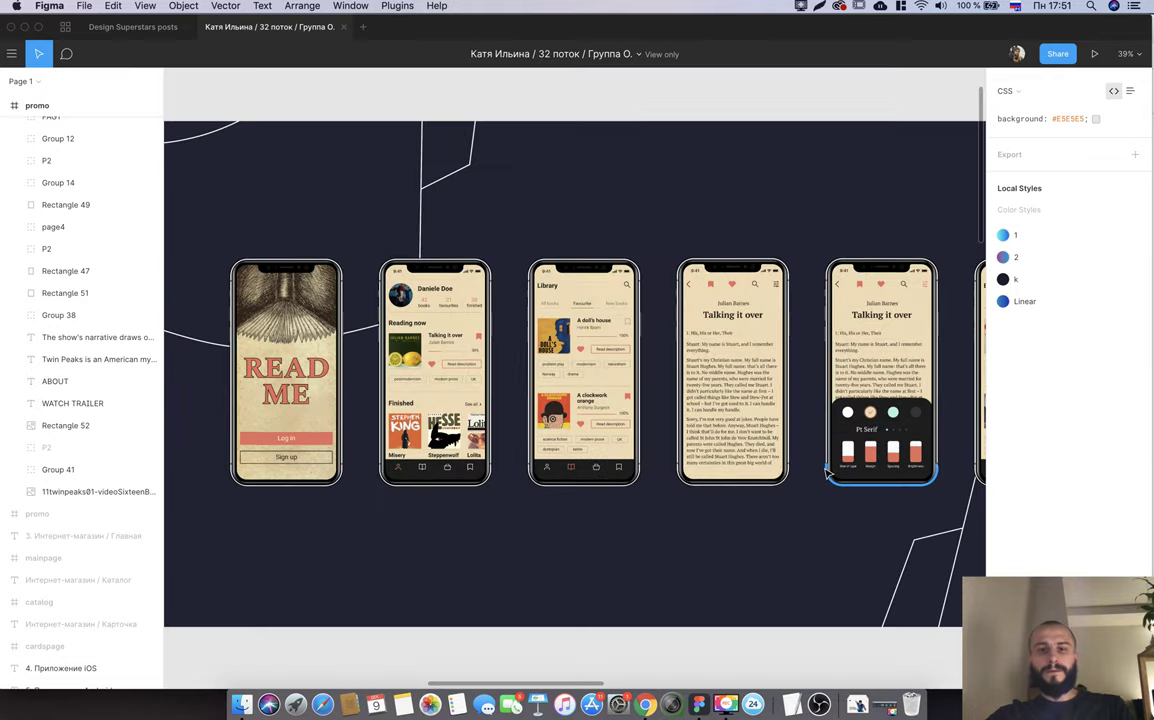
Enter the App iOS grade 5- in cell EU55 of the spreadsheet.
key(super+Tab)
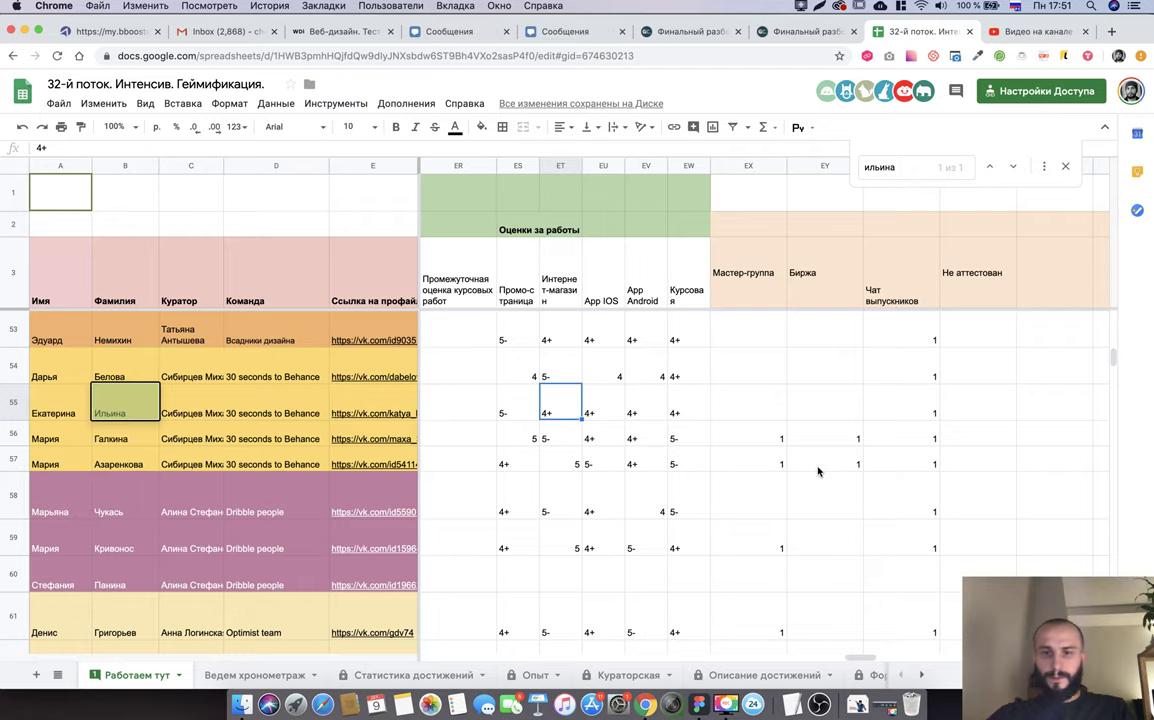
key(Right)
key(super+Tab)
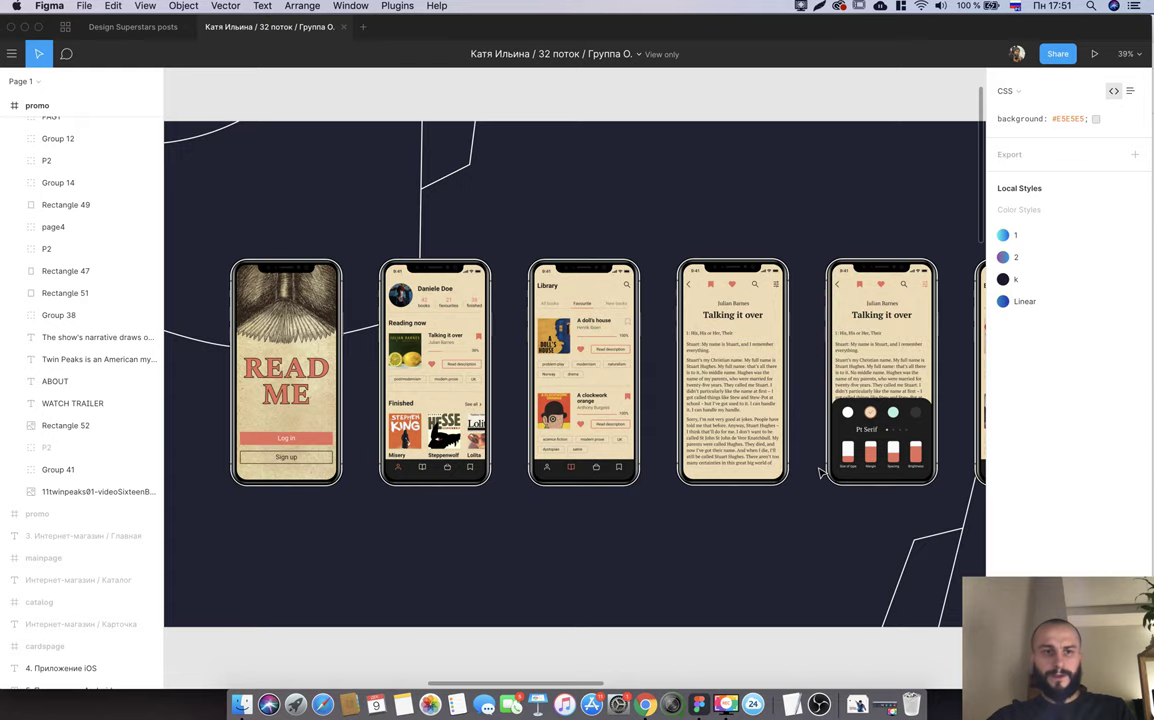
scroll(820, 472, down, 2)
key(super+Tab)
text(5)
key(Return)
key(super+Tab)
scroll(616, 448, right, 5)
scroll(616, 448, right, 5)
scroll(616, 448, right, 5)
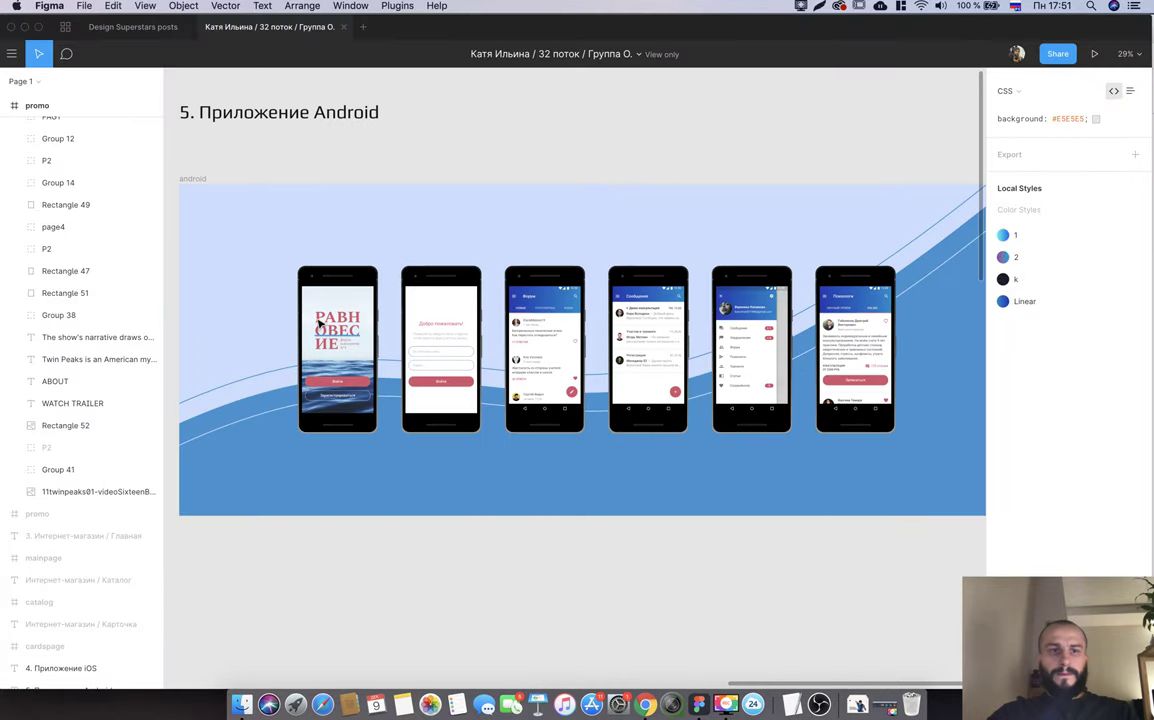
scroll(352, 362, up, 5)
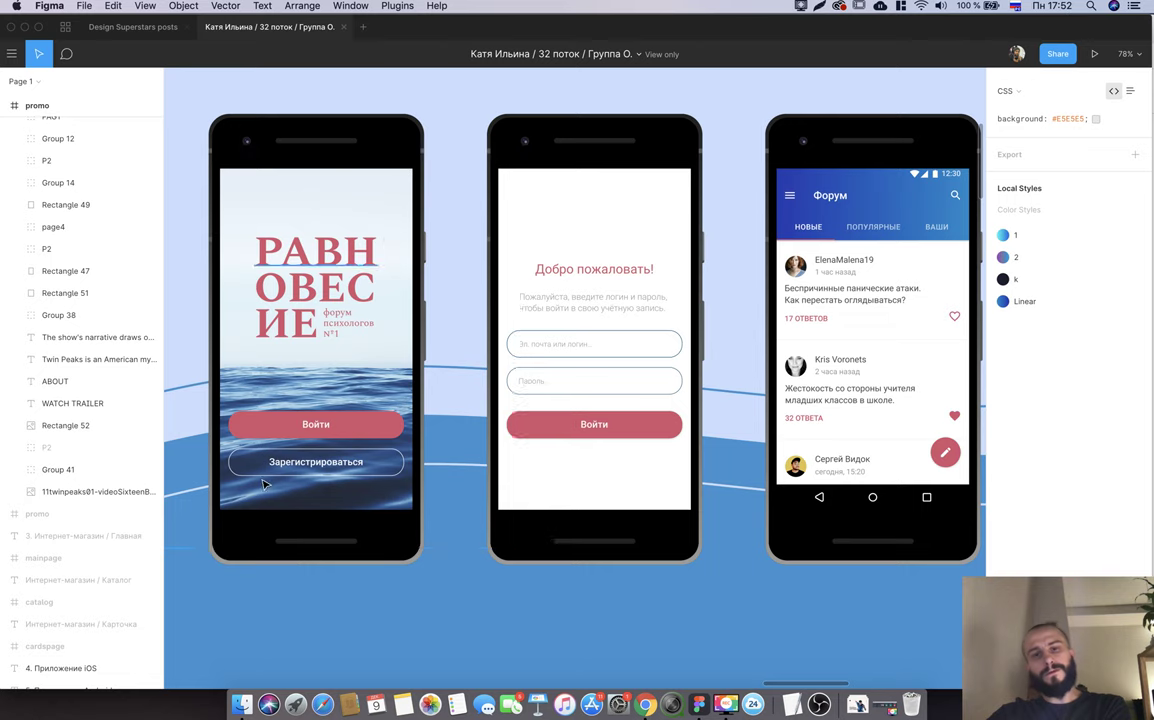
scroll(610, 415, right, 1)
scroll(583, 432, right, 5)
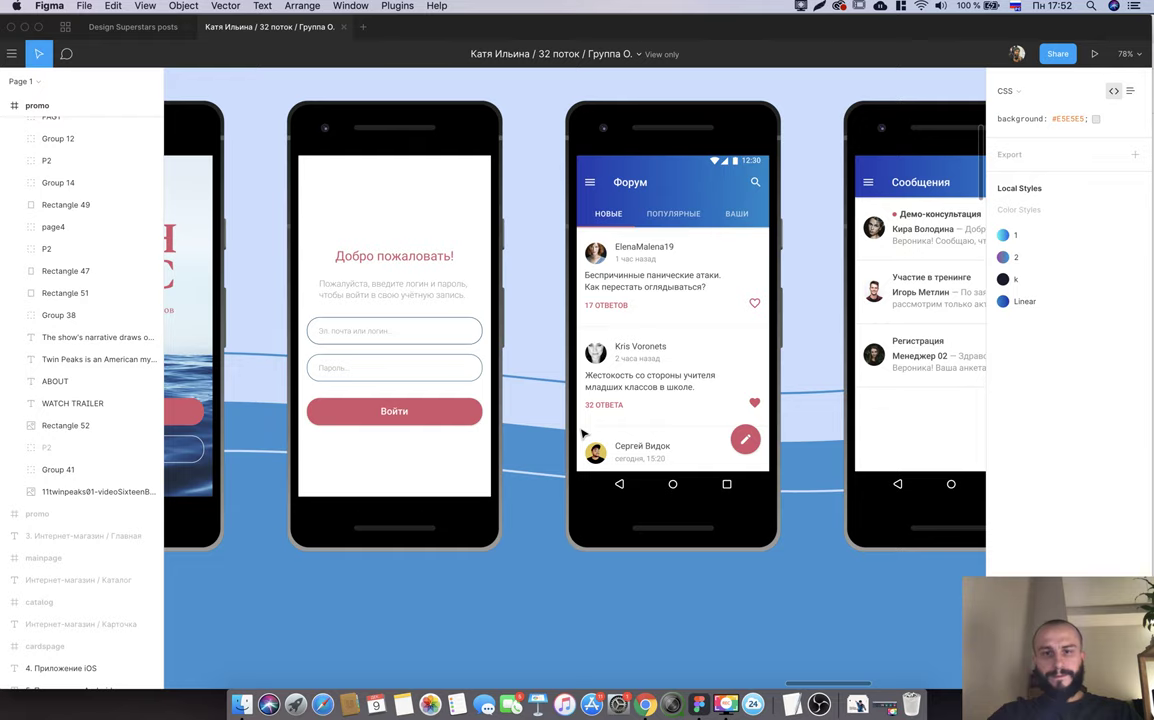
scroll(583, 432, right, 2)
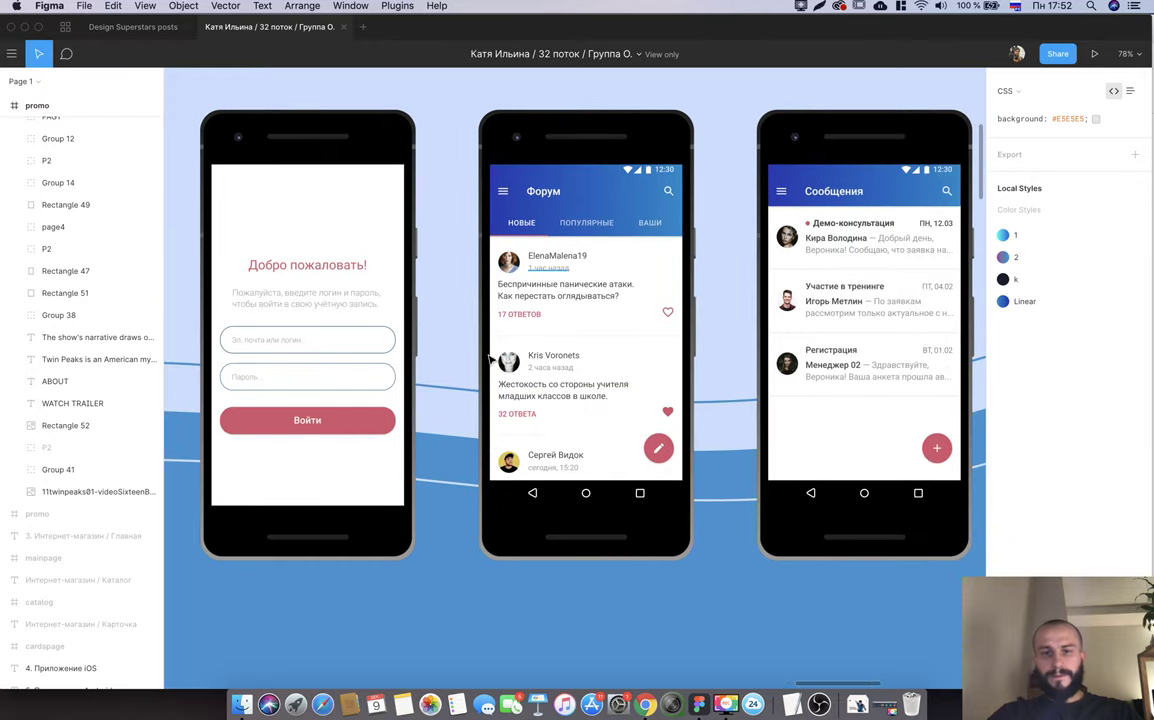
scroll(740, 518, right, 4)
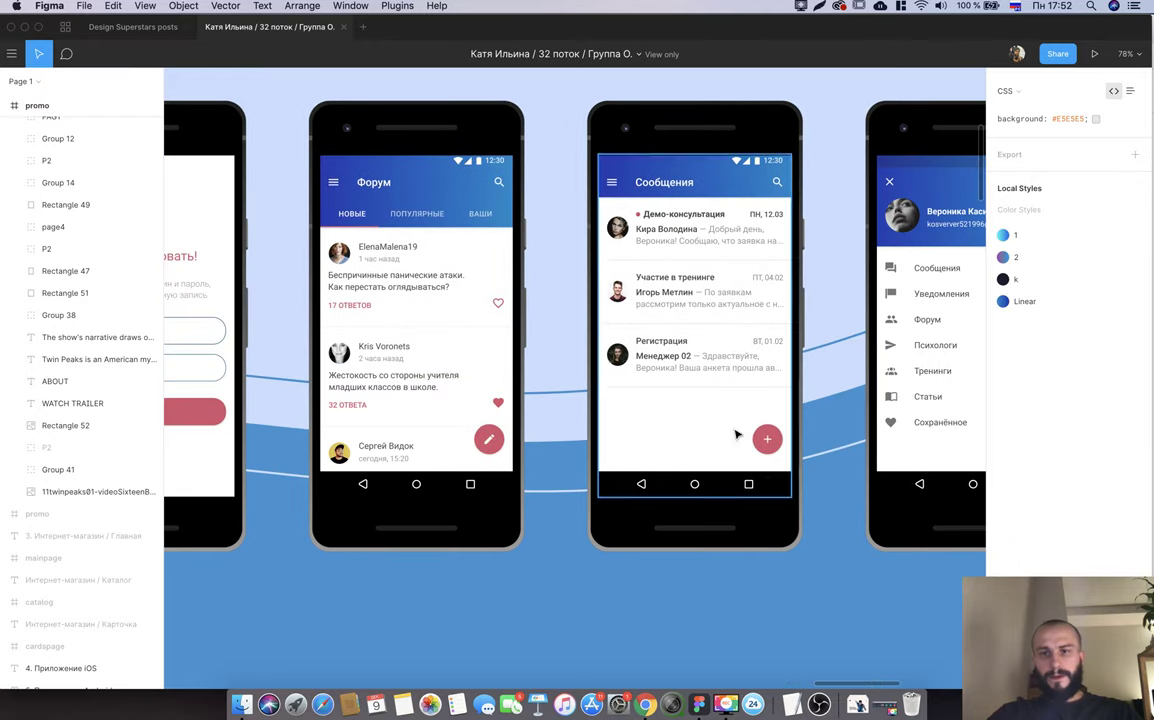
scroll(755, 434, right, 2)
scroll(770, 436, right, 1)
scroll(760, 436, right, 1)
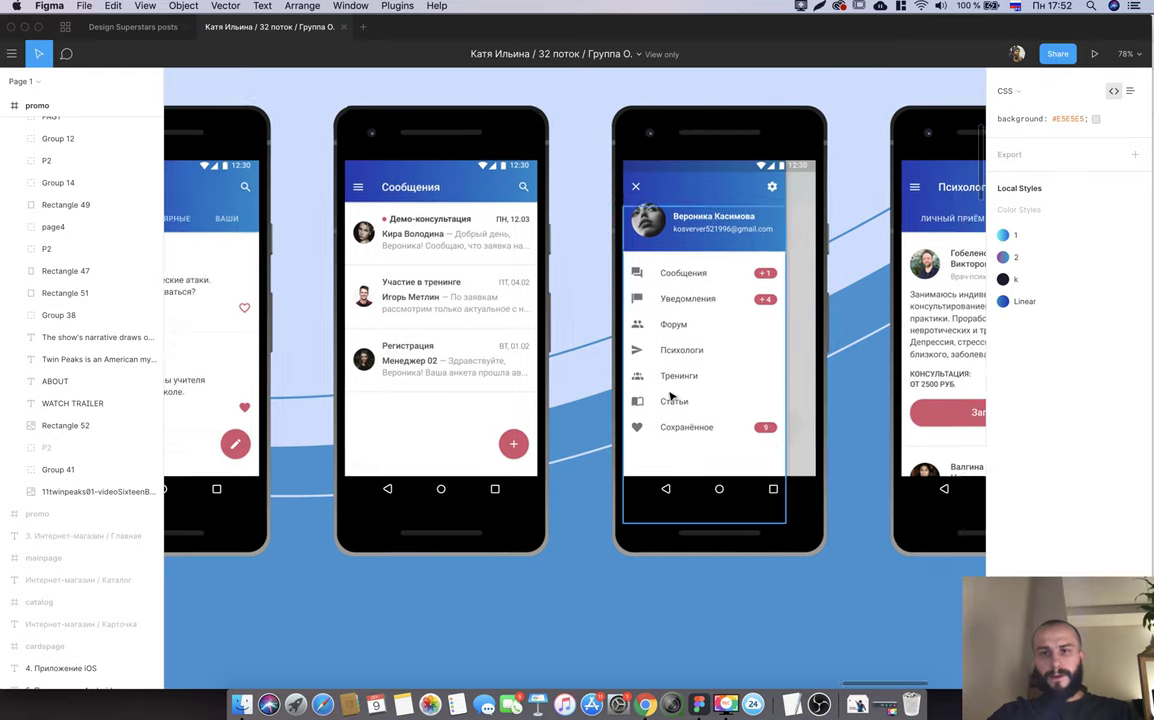
scroll(750, 432, right, 5)
scroll(719, 470, right, 4)
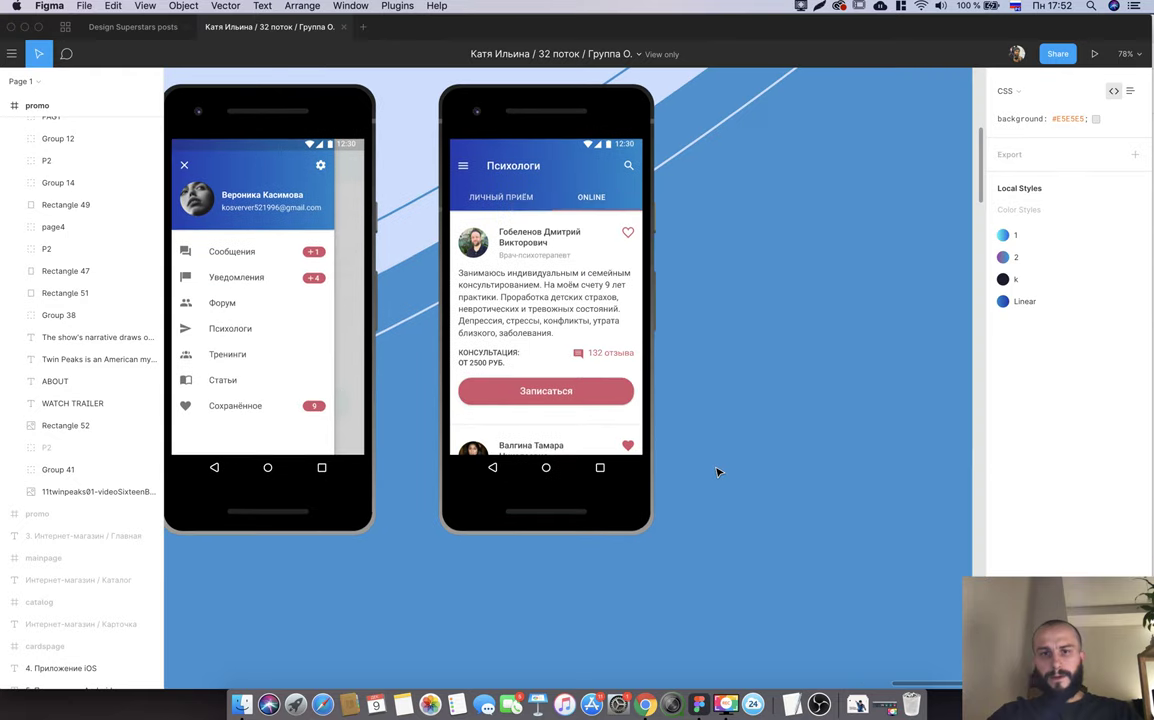
scroll(700, 450, right, 2)
scroll(482, 246, up, 5)
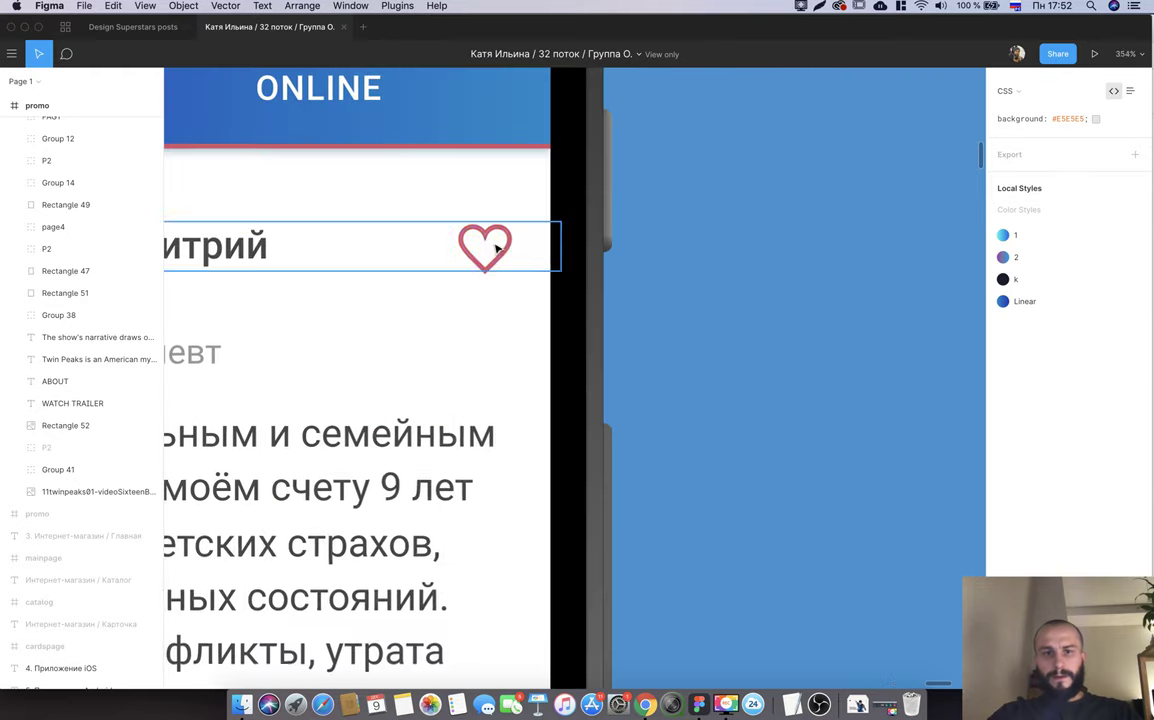
scroll(486, 243, down, 2)
scroll(536, 278, down, 3)
scroll(537, 280, down, 3)
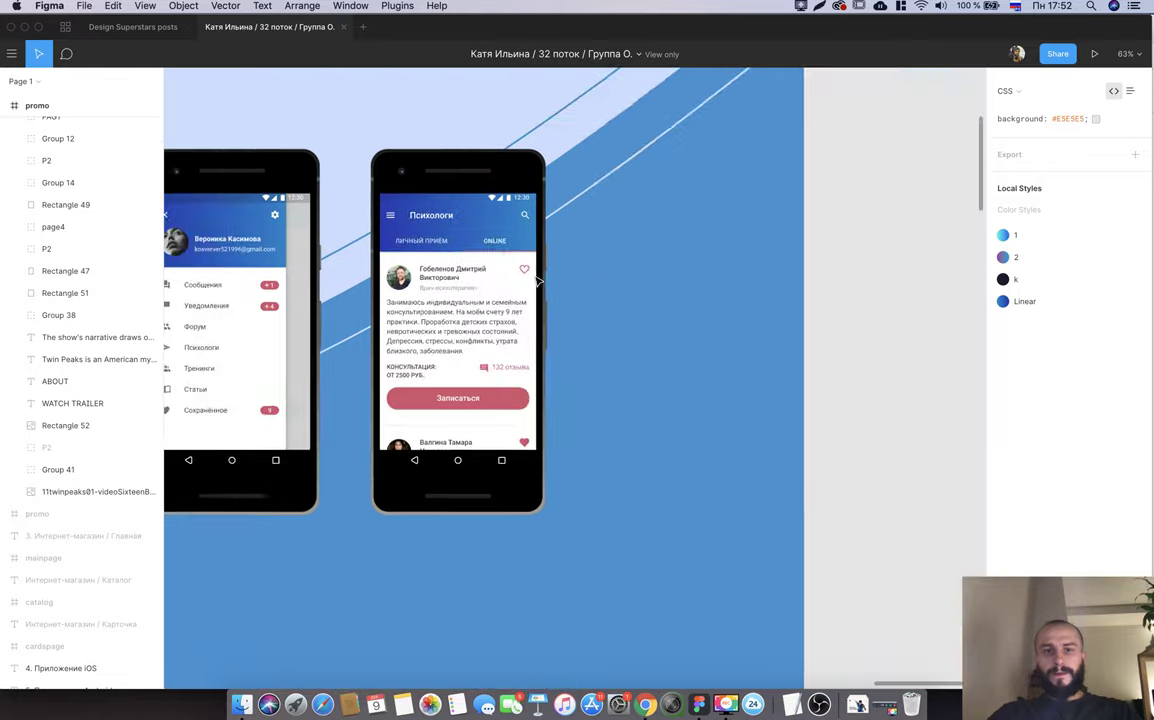
scroll(537, 280, left, 10)
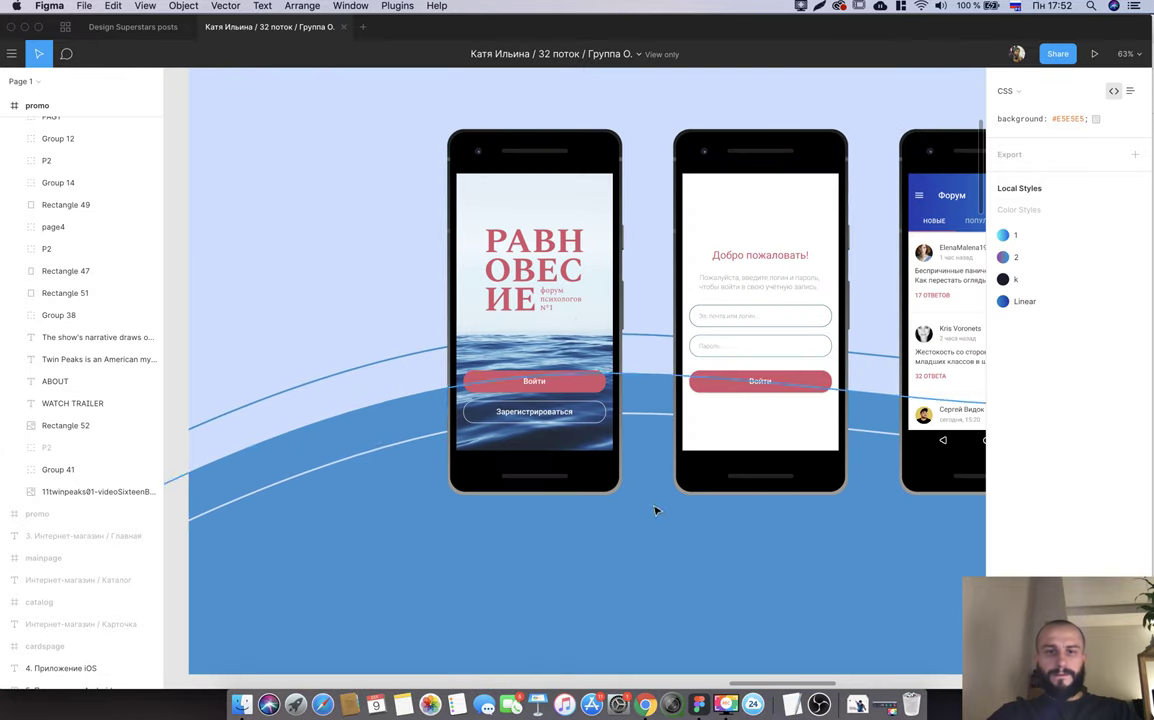
key(super+Tab)
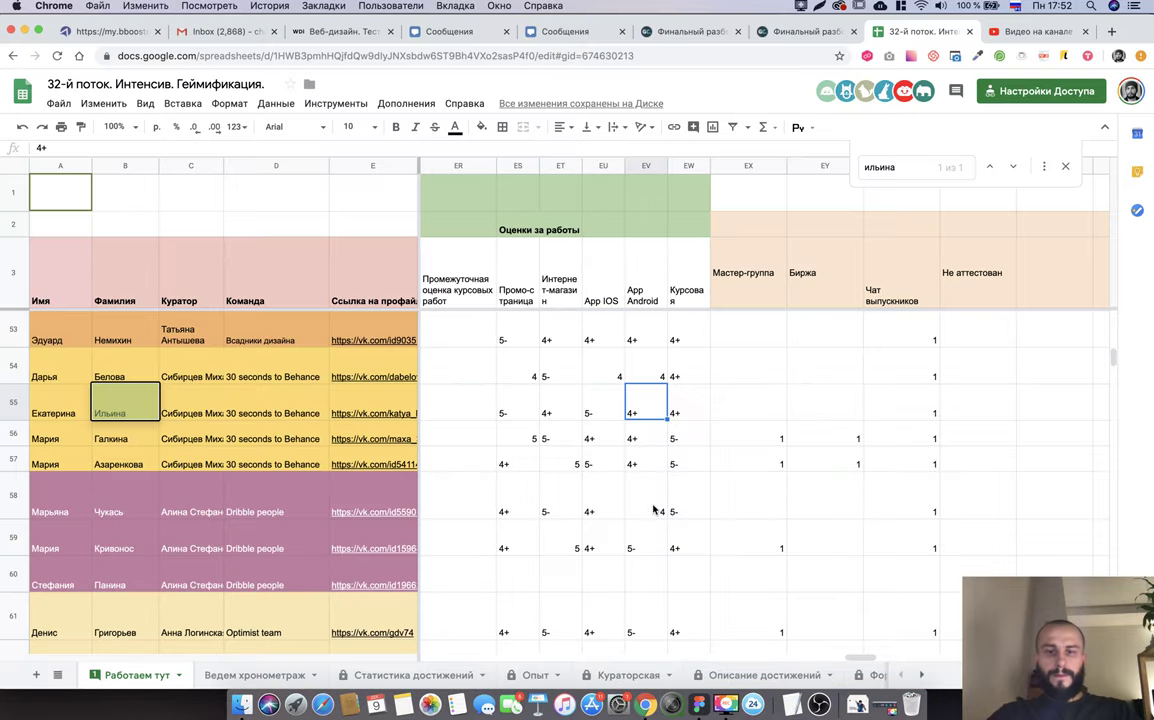
key(super+Tab)
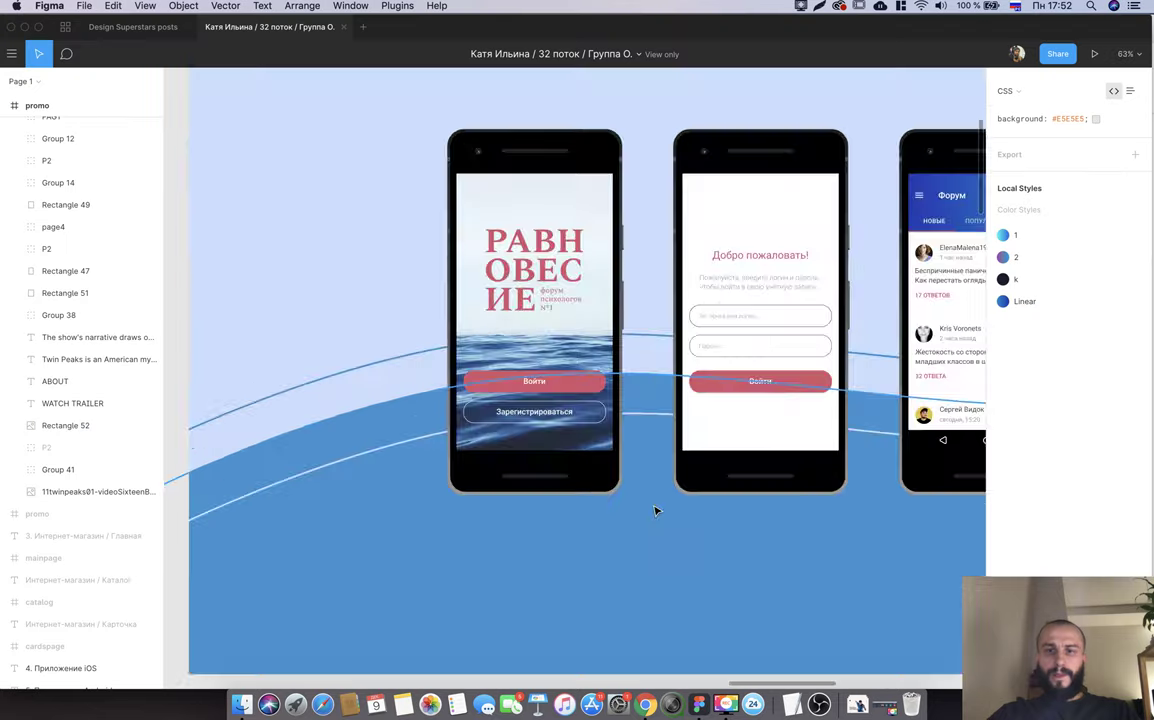
scroll(690, 343, down, 3)
scroll(690, 343, right, 5)
scroll(690, 347, up, 2)
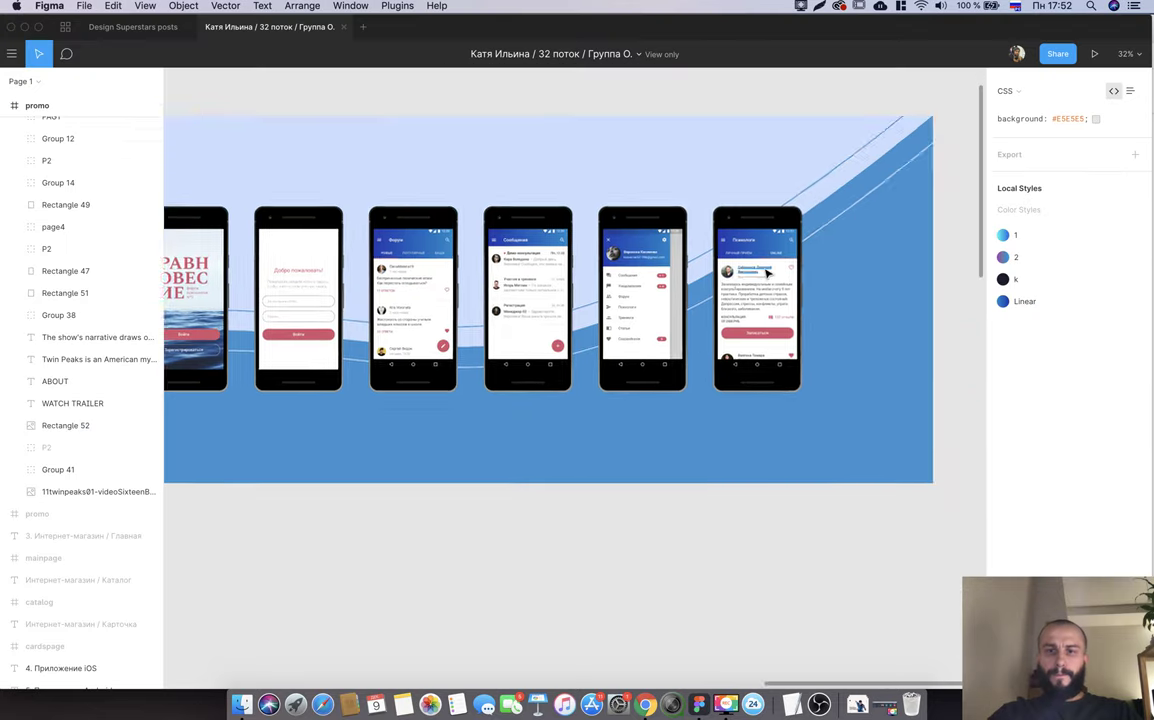
scroll(765, 280, up, 5)
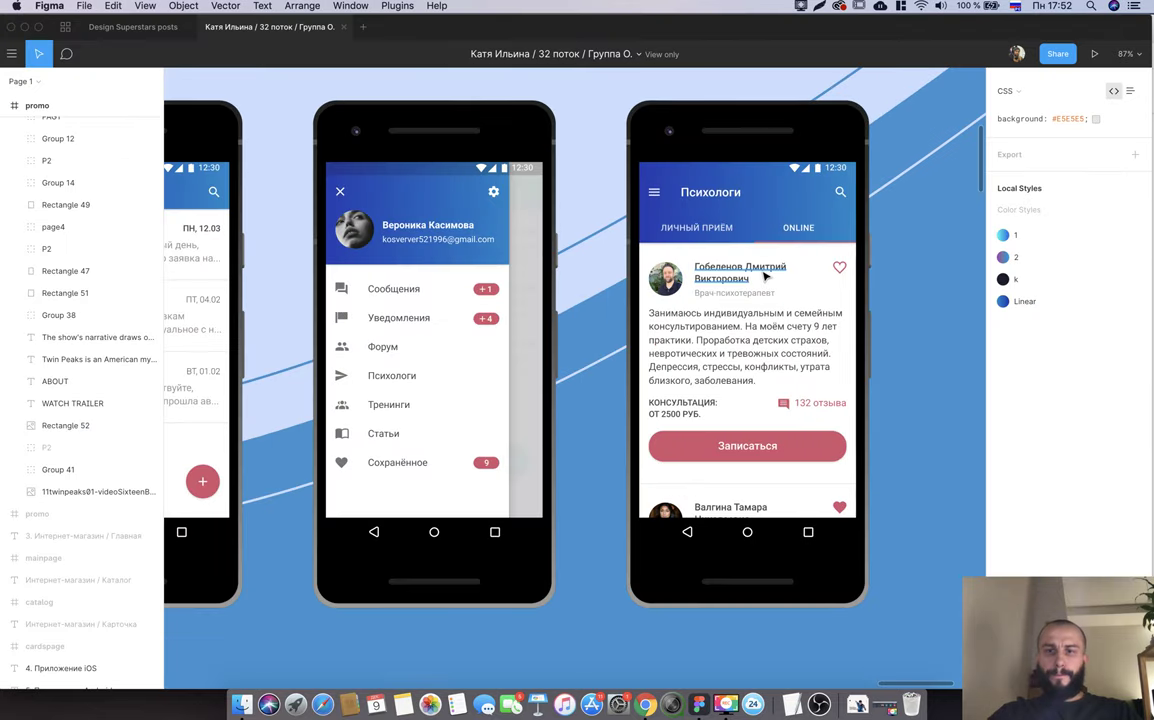
scroll(765, 277, down, 2)
scroll(764, 280, down, 2)
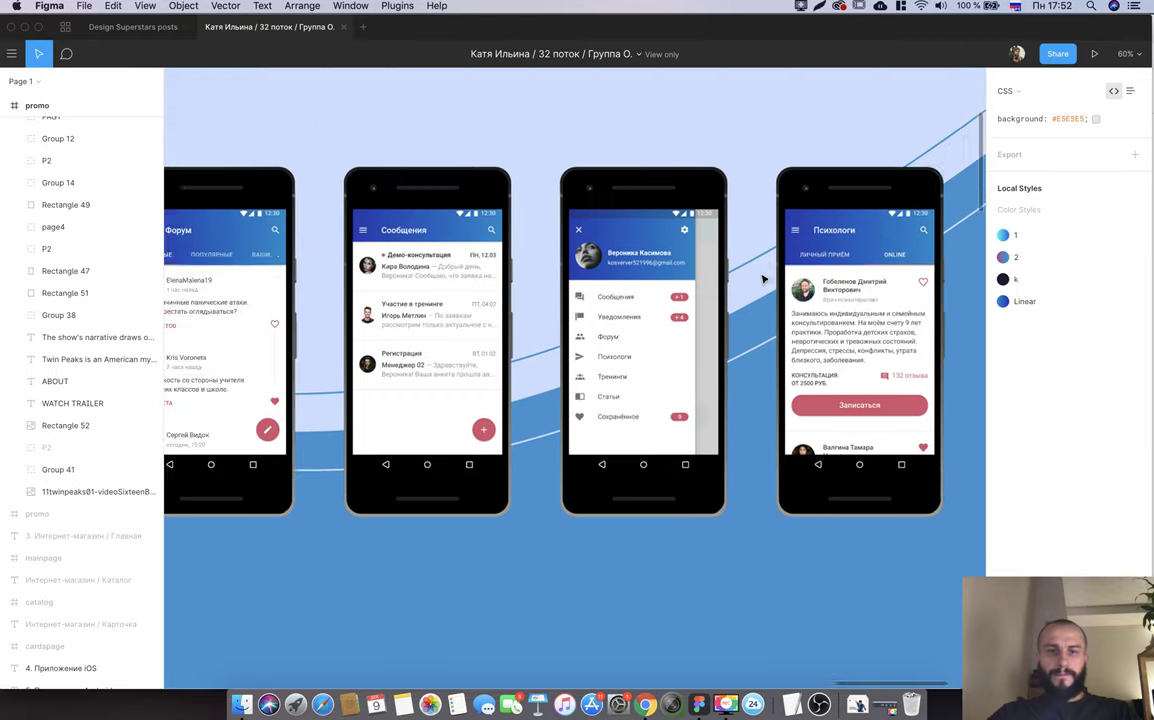
scroll(763, 279, left, 2)
scroll(763, 279, left, 5)
scroll(763, 279, left, 3)
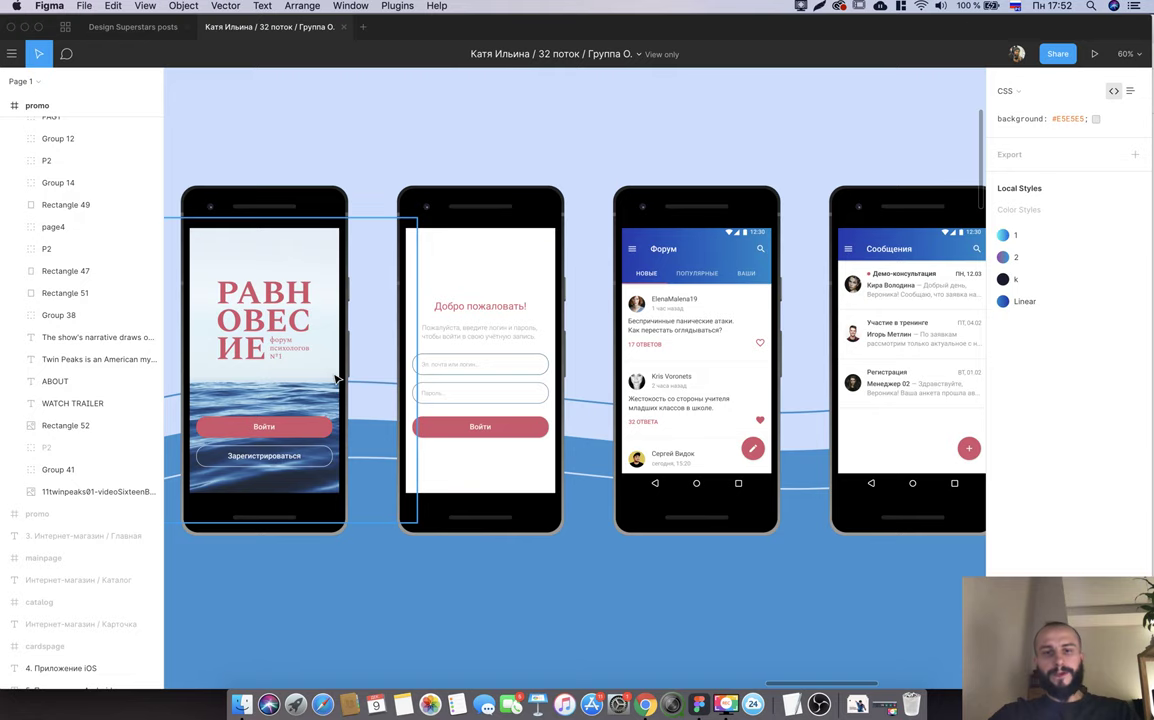
key(super+Tab)
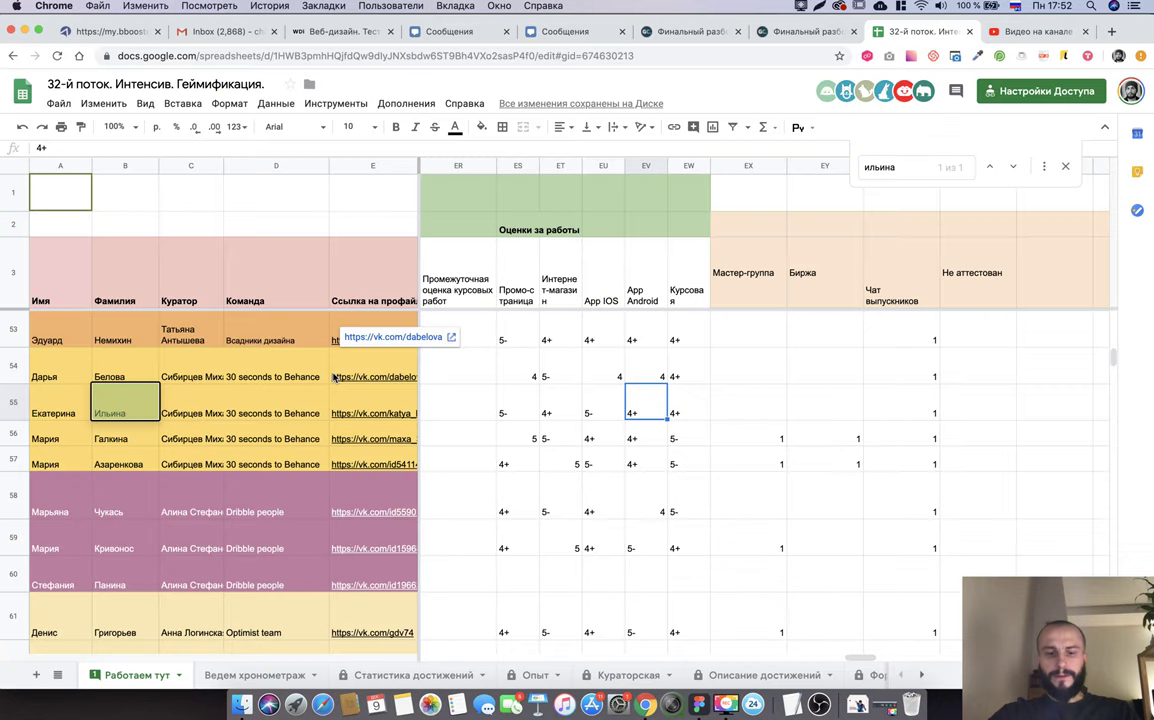
In row 55, enter 5- for App Android and 1 for Мастер-группа and Биржа.
text(5-)
key(Tab)
key(Left)
key(Left)
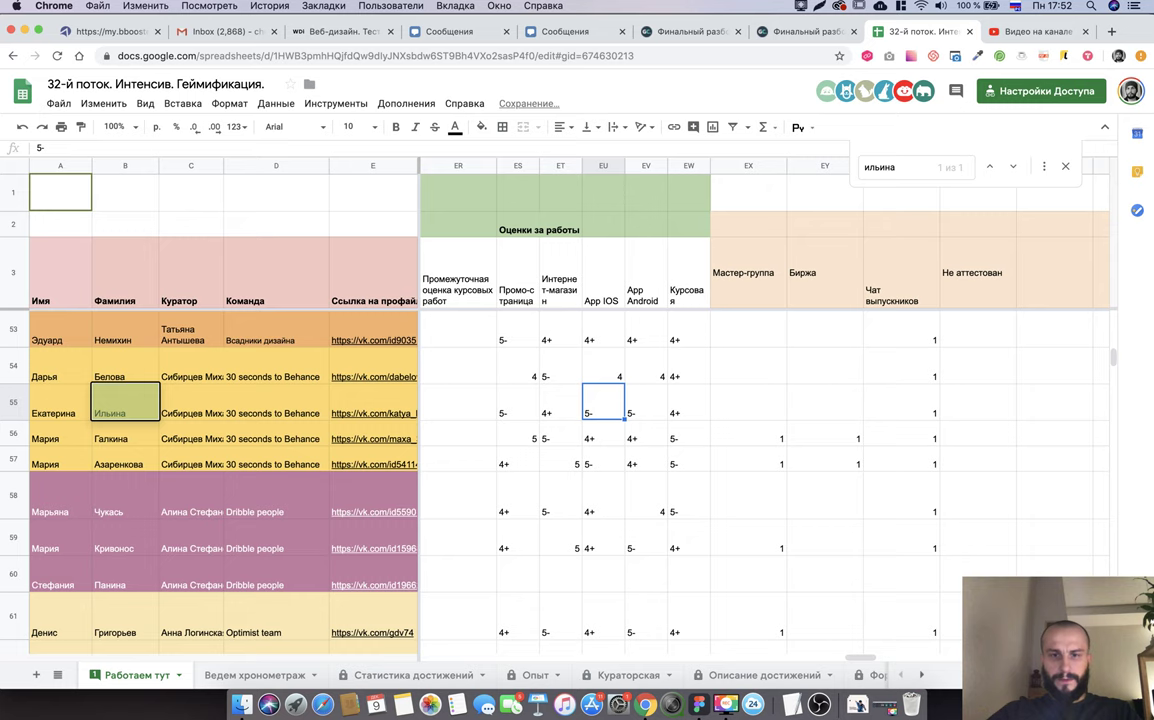
key(Right)
key(Right)
key(Right)
text(1)
key(Tab)
text(1)
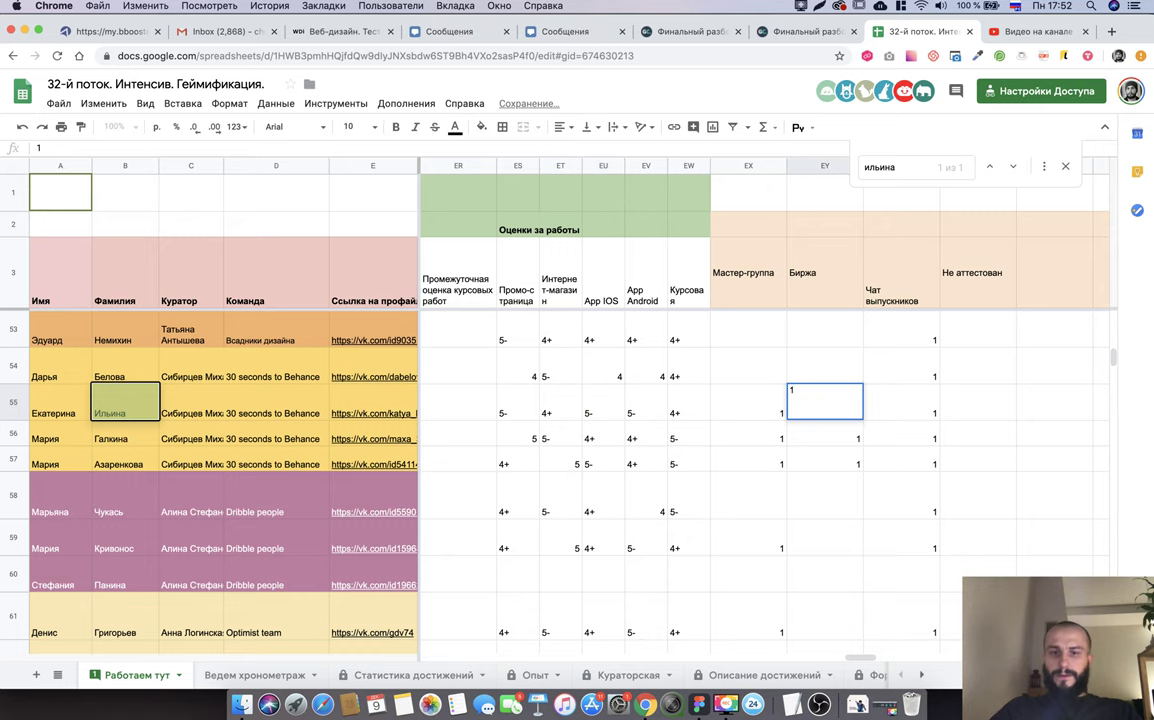
key(Tab)
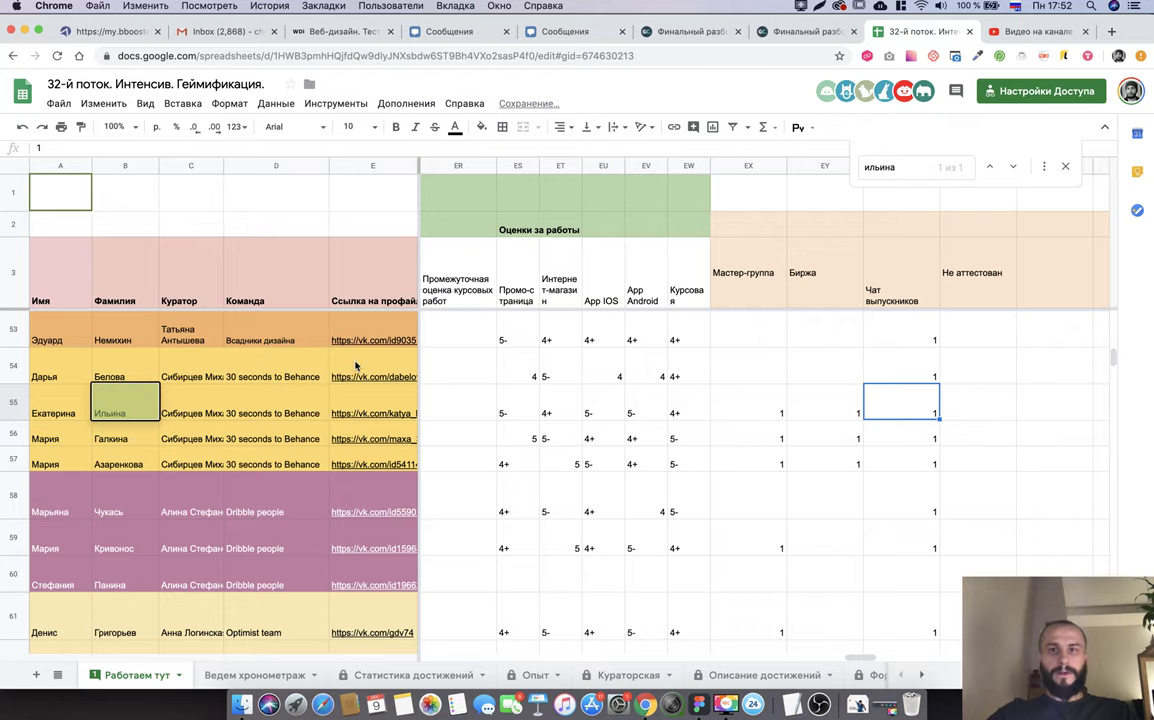
Switch to the Финальный разбор comments page and scroll through further submissions.
click(805, 31)
scroll(757, 396, down, 2)
scroll(745, 398, down, 5)
Open the next submission's Figma link and close the previous student's file and leftover browser page.
super+click(348, 291)
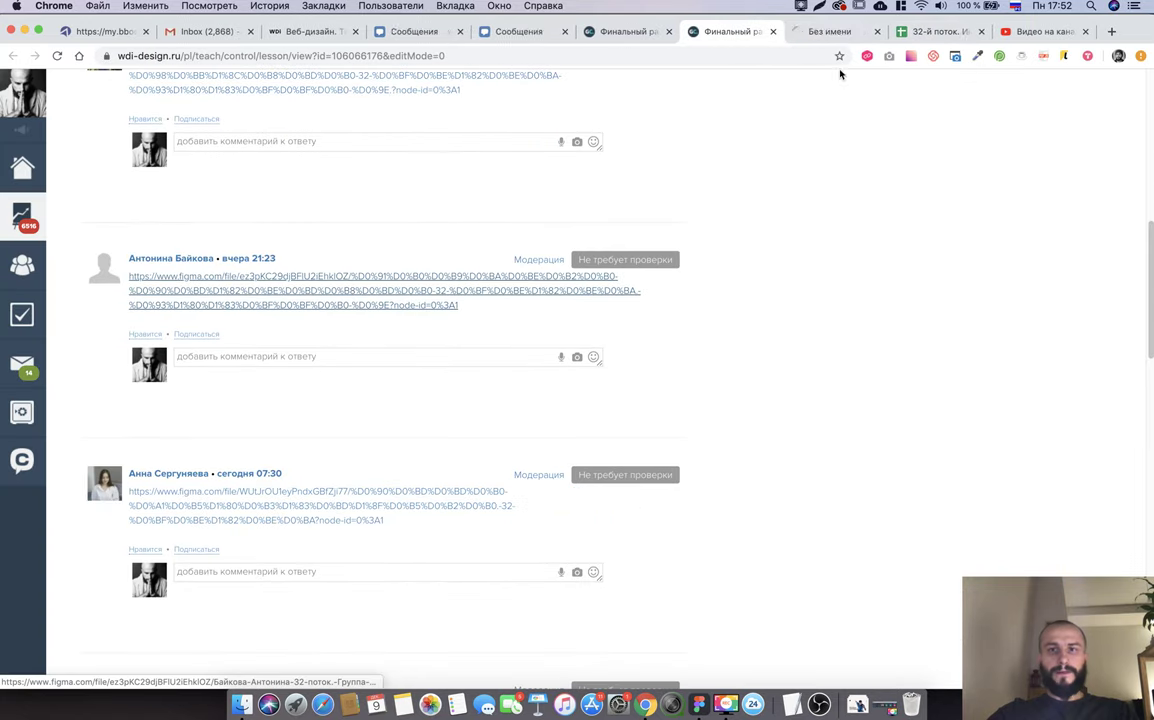
click(831, 33)
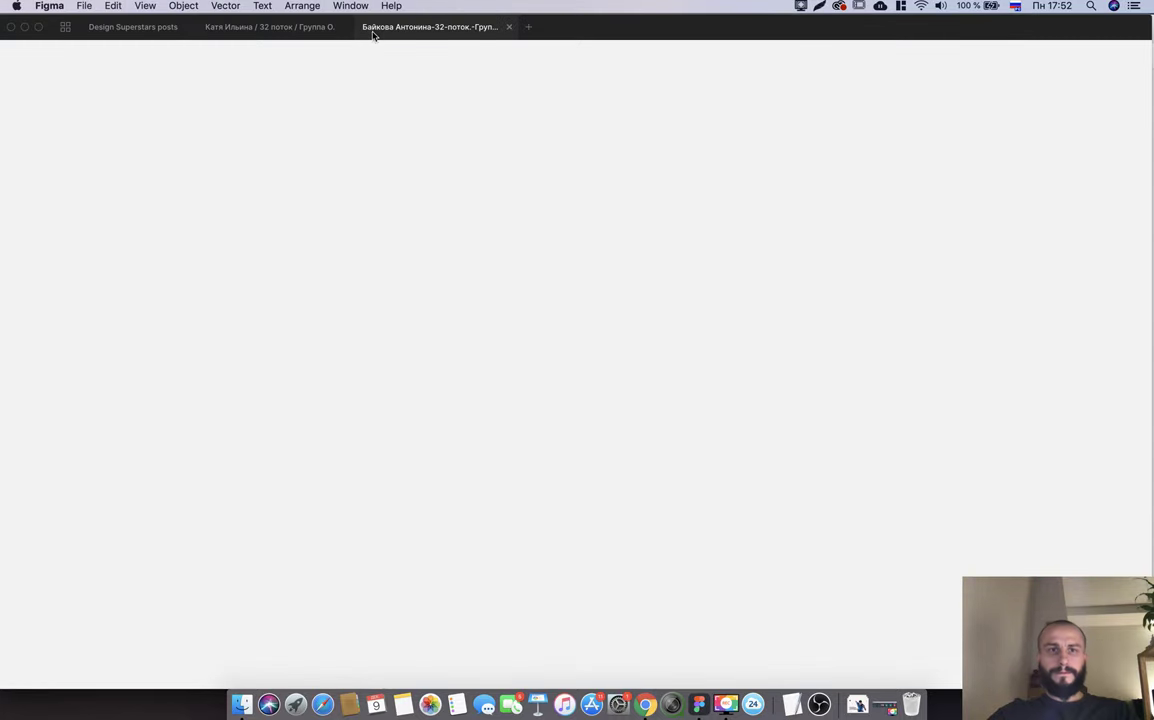
click(335, 27)
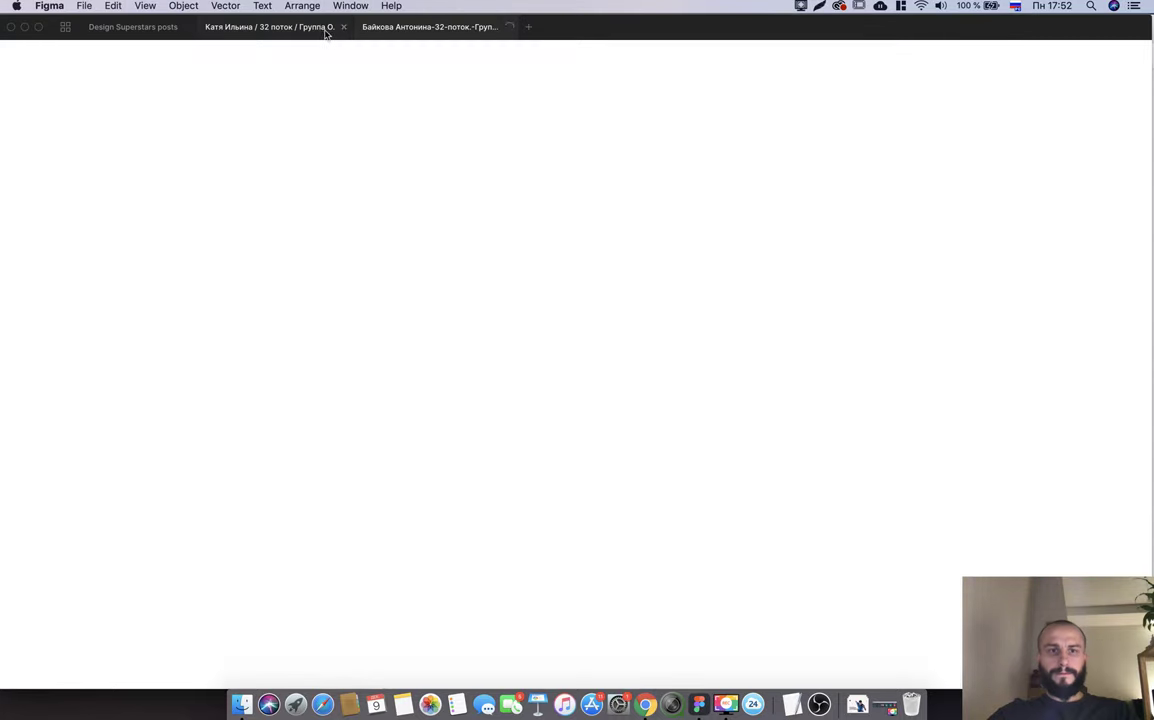
click(343, 27)
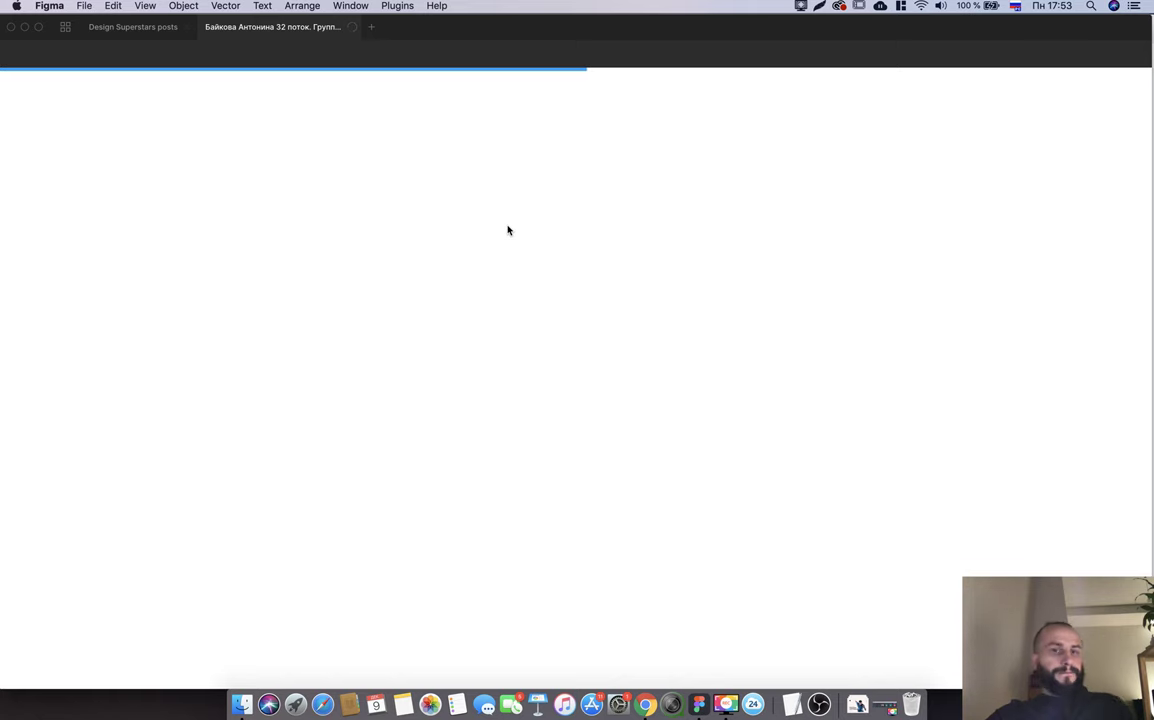
key(super+Tab)
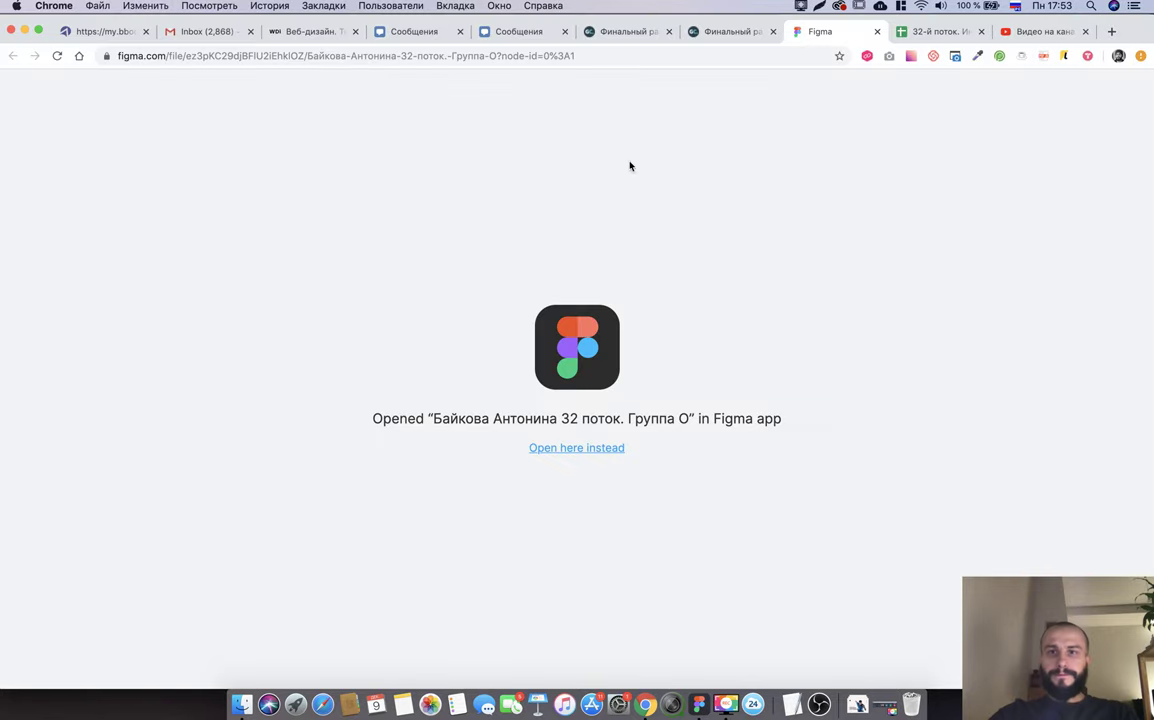
click(877, 31)
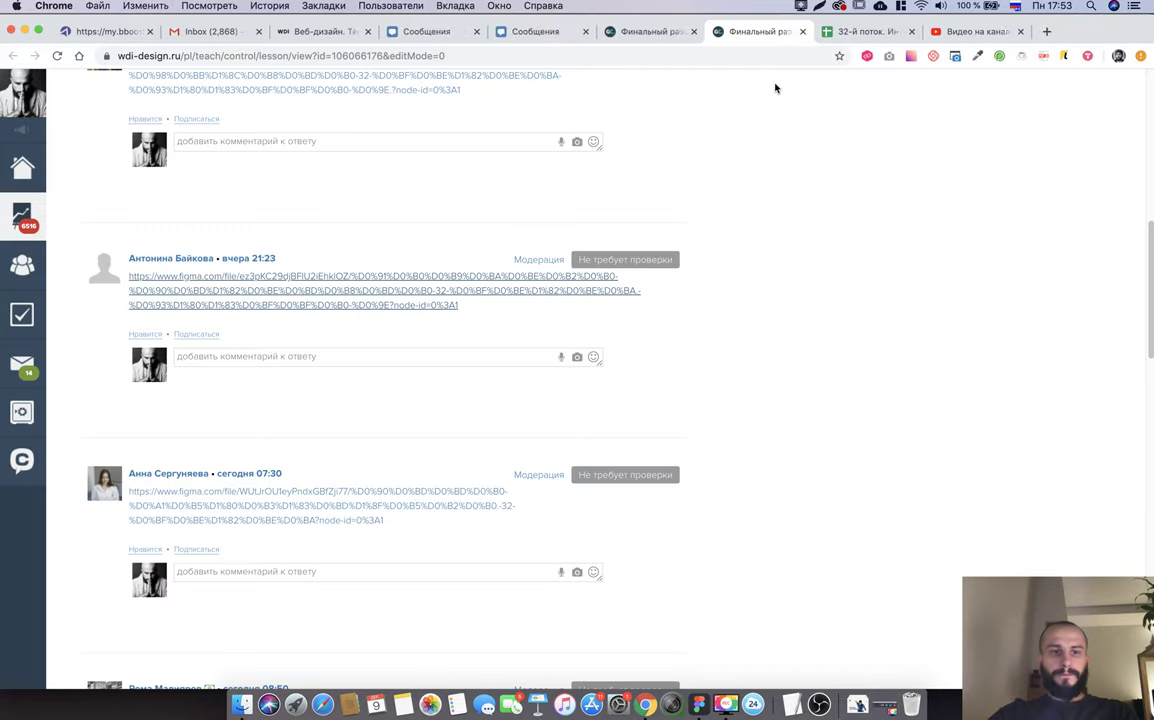
Look over the new file's Ghostpoet promo and clothing-store mockups with interface panels hidden.
key(super+Tab)
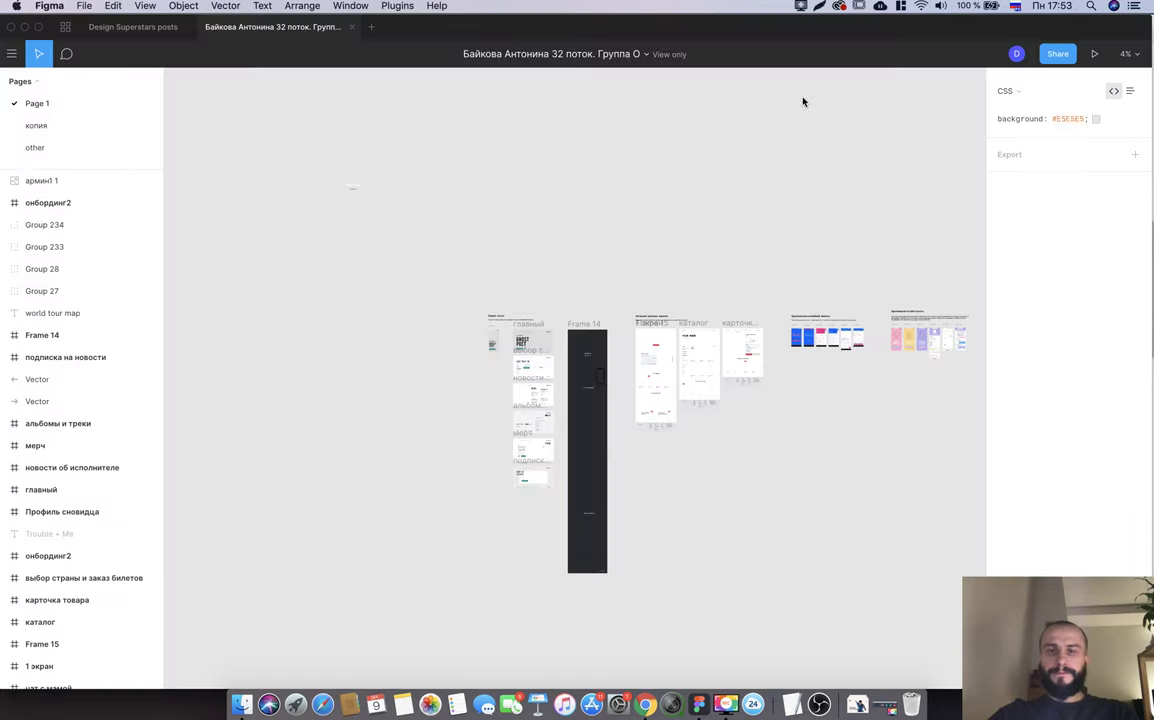
key(super+backslash)
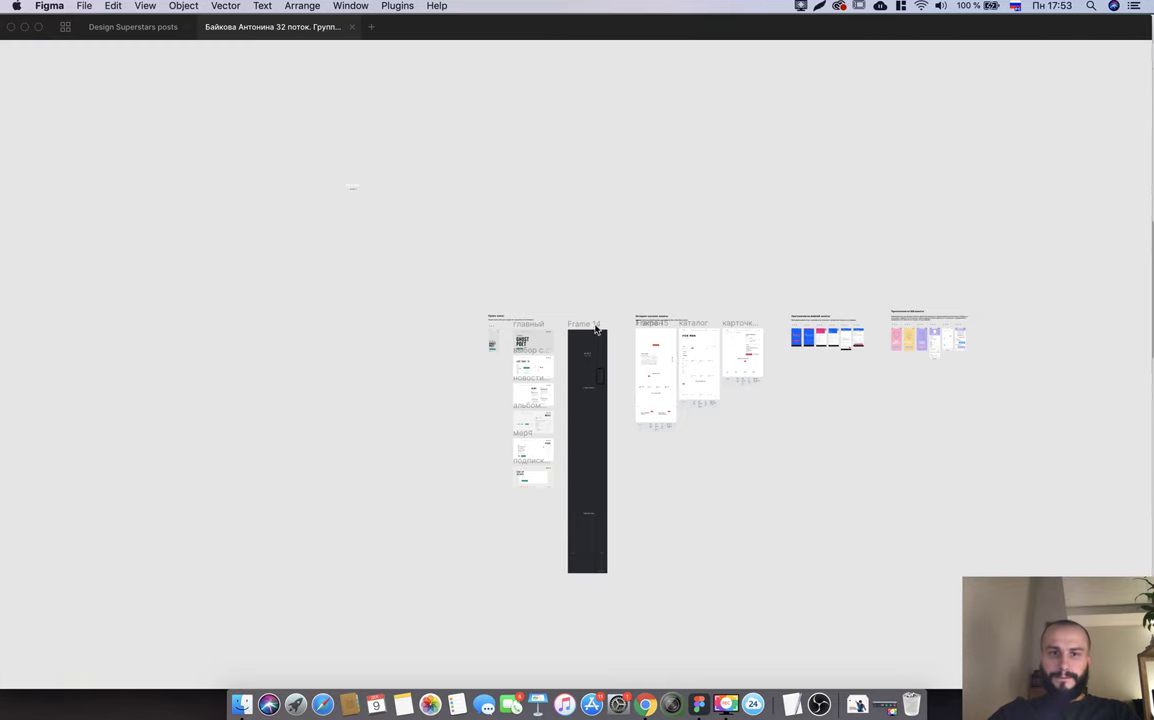
scroll(560, 345, up, 3)
scroll(533, 381, up, 5)
scroll(495, 320, up, 3)
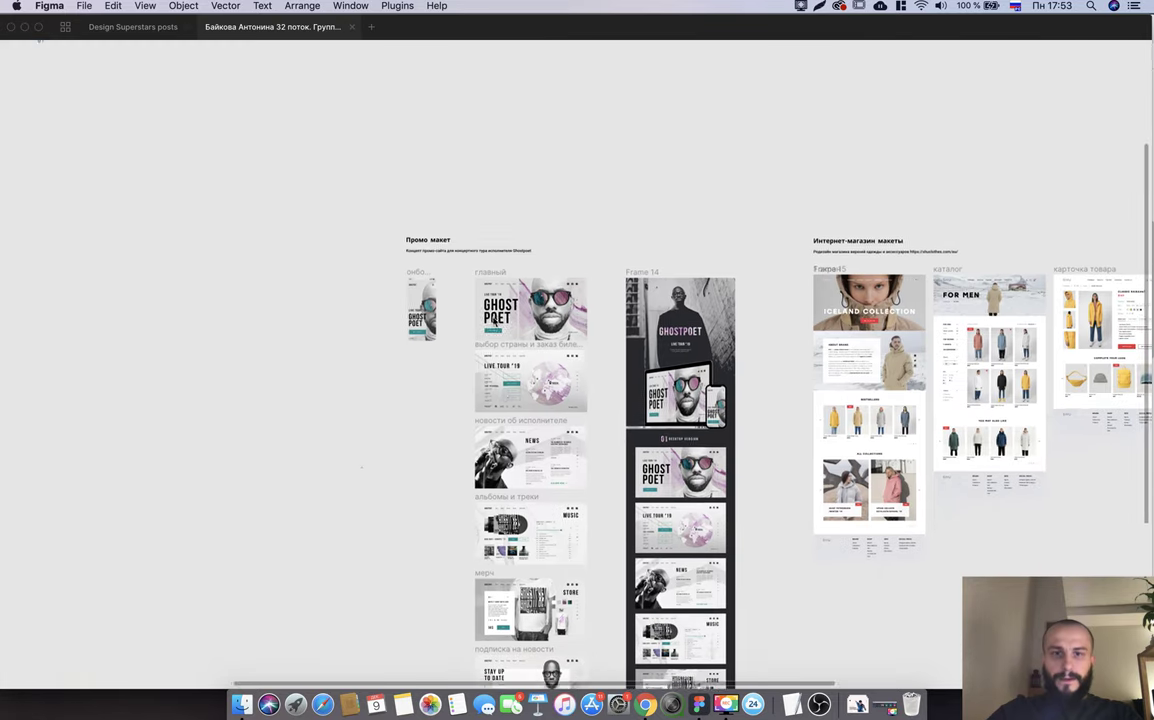
scroll(495, 320, down, 3)
key(super+Tab)
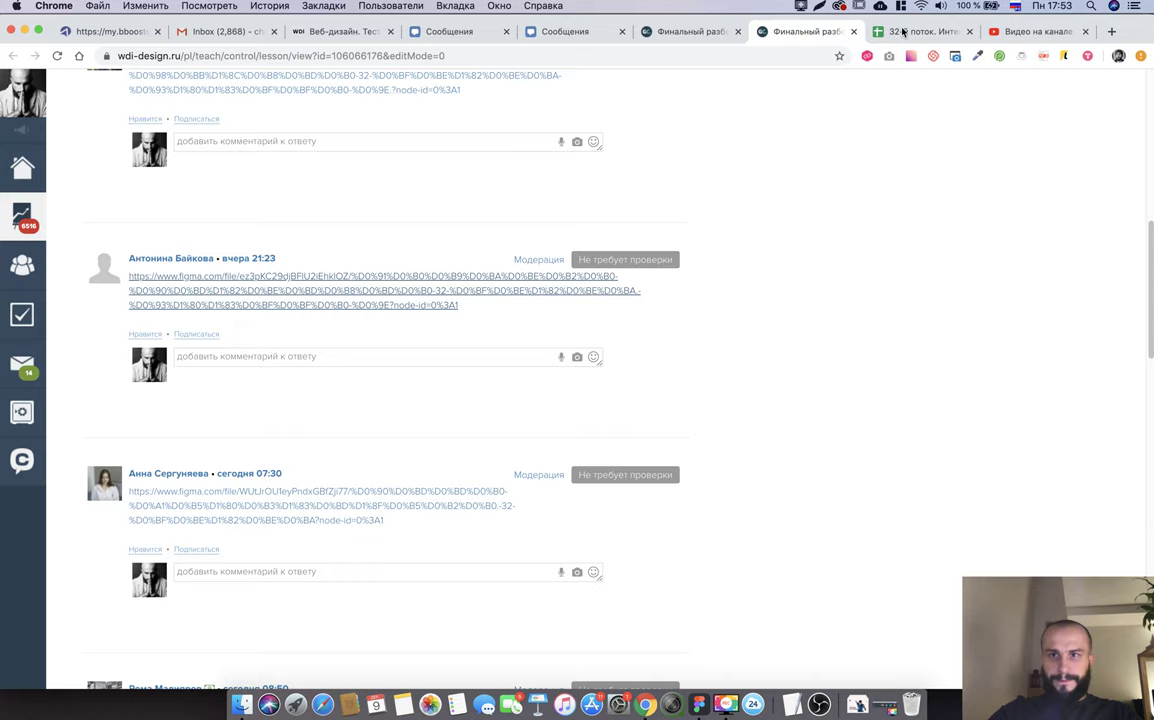
Search the grading sheet for the next student's surname.
key(ctrl+Tab)
key(super+f)
text(байкова)
Scroll to her grade columns and check her existing promo-page grade.
scroll(634, 615, right, 10)
scroll(634, 615, right, 10)
scroll(634, 615, right, 10)
scroll(634, 615, right, 5)
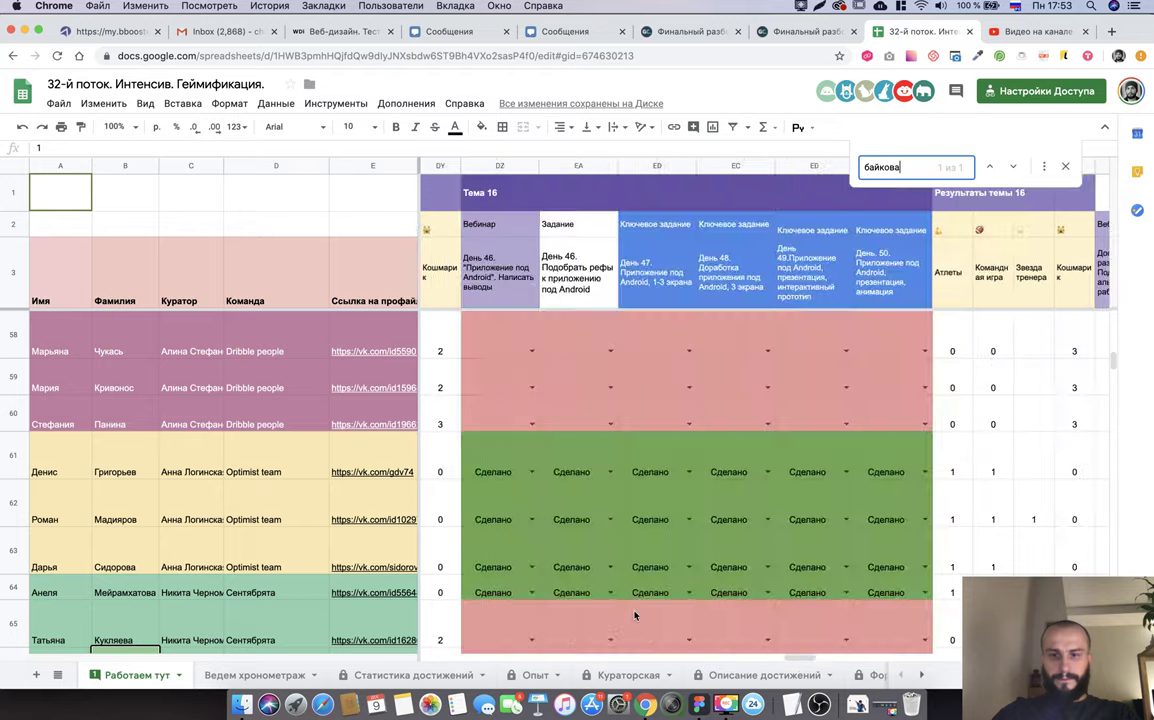
scroll(634, 615, right, 10)
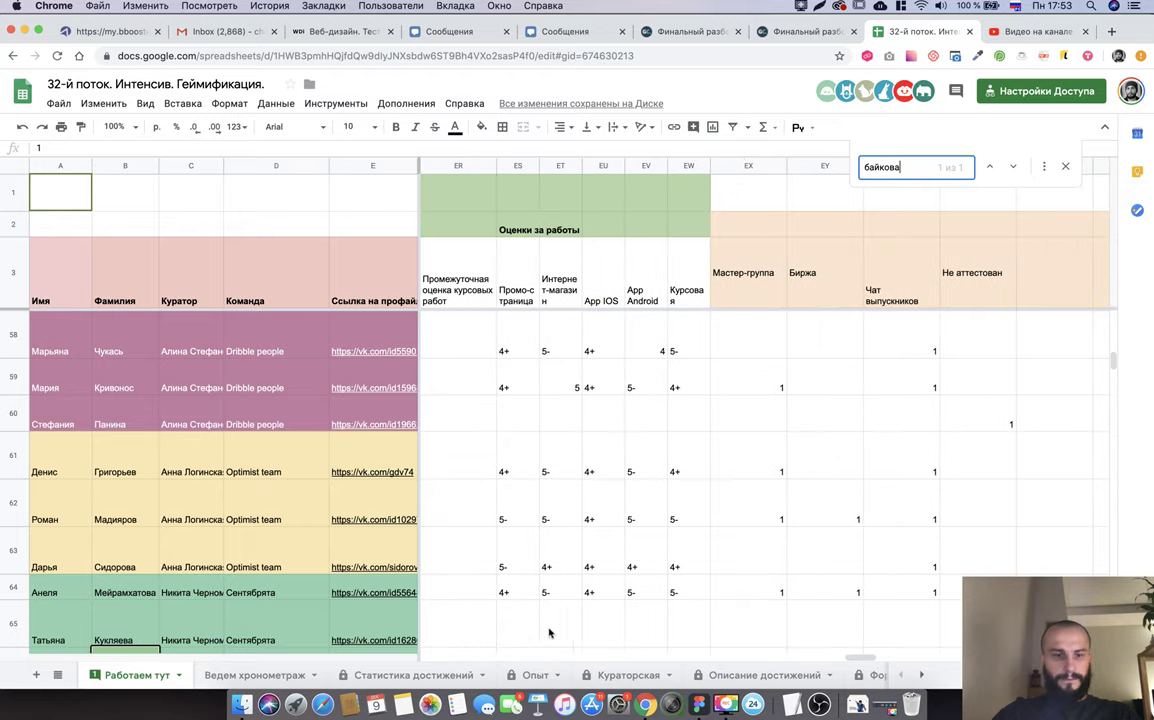
scroll(530, 637, down, 2)
scroll(529, 600, down, 1)
click(528, 573)
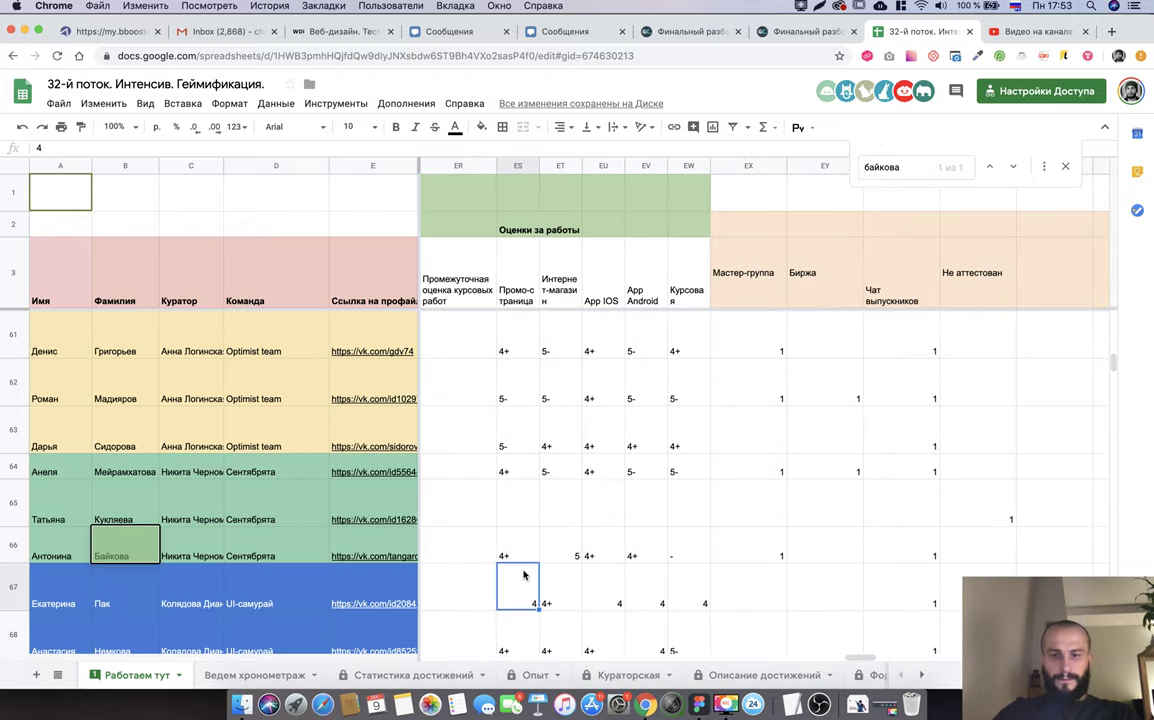
click(529, 554)
key(super+Tab)
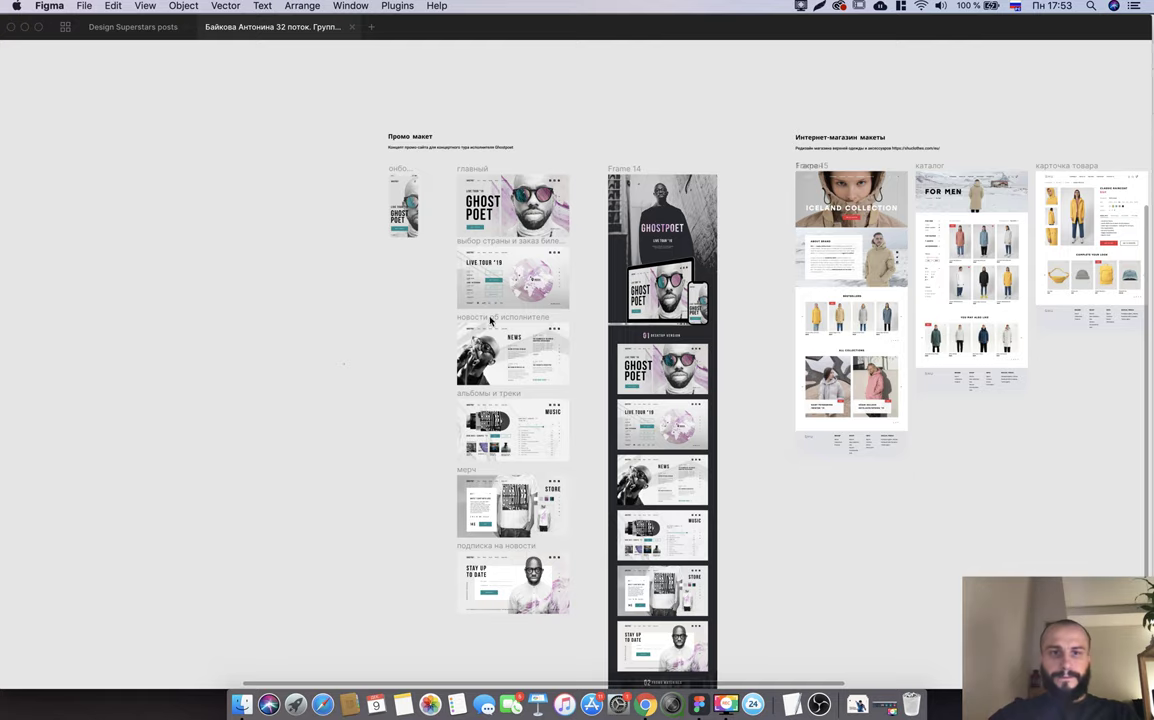
Zoom and pan around the student's Ghostpoet mockups to inspect the layouts.
scroll(490, 321, up, 10)
scroll(590, 201, down, 3)
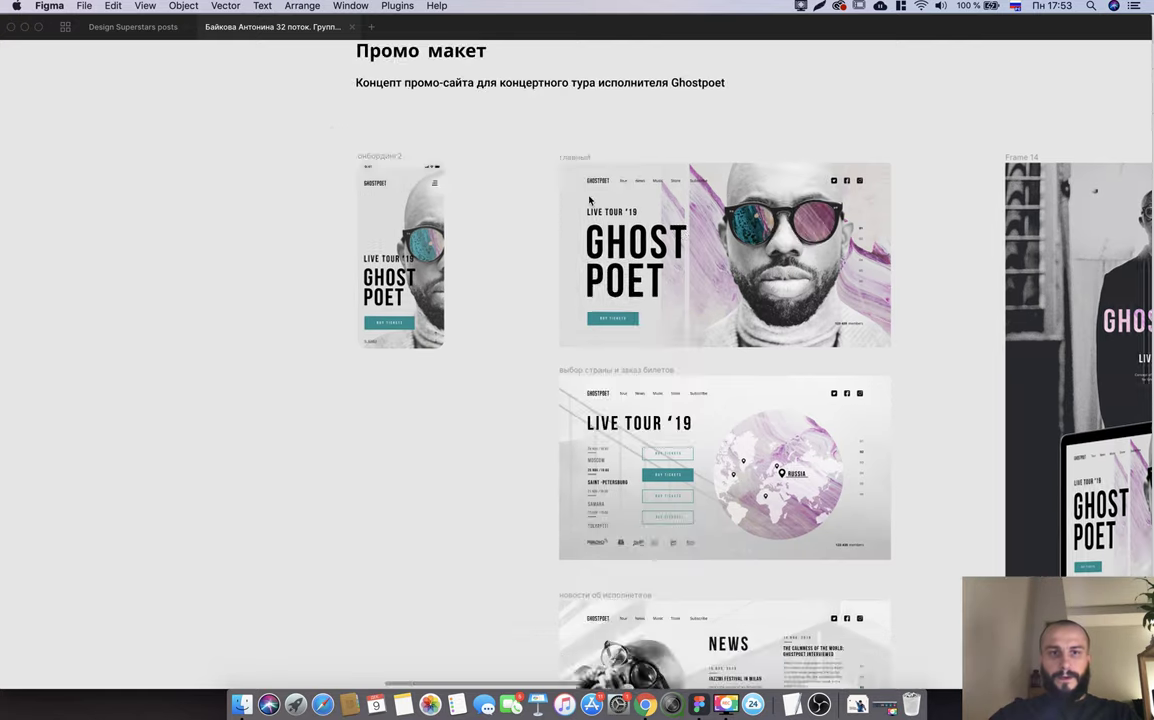
scroll(590, 201, right, 5)
scroll(590, 201, up, 1)
scroll(521, 240, up, 3)
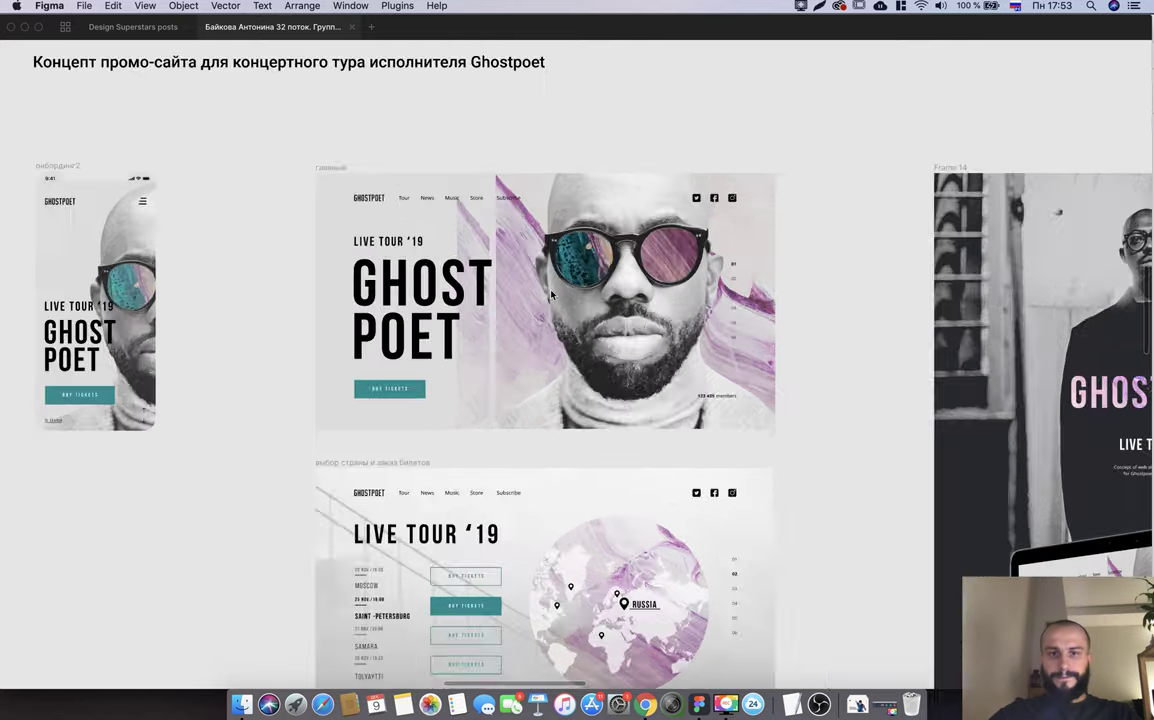
scroll(540, 270, up, 4)
scroll(551, 294, down, 2)
scroll(551, 294, down, 1)
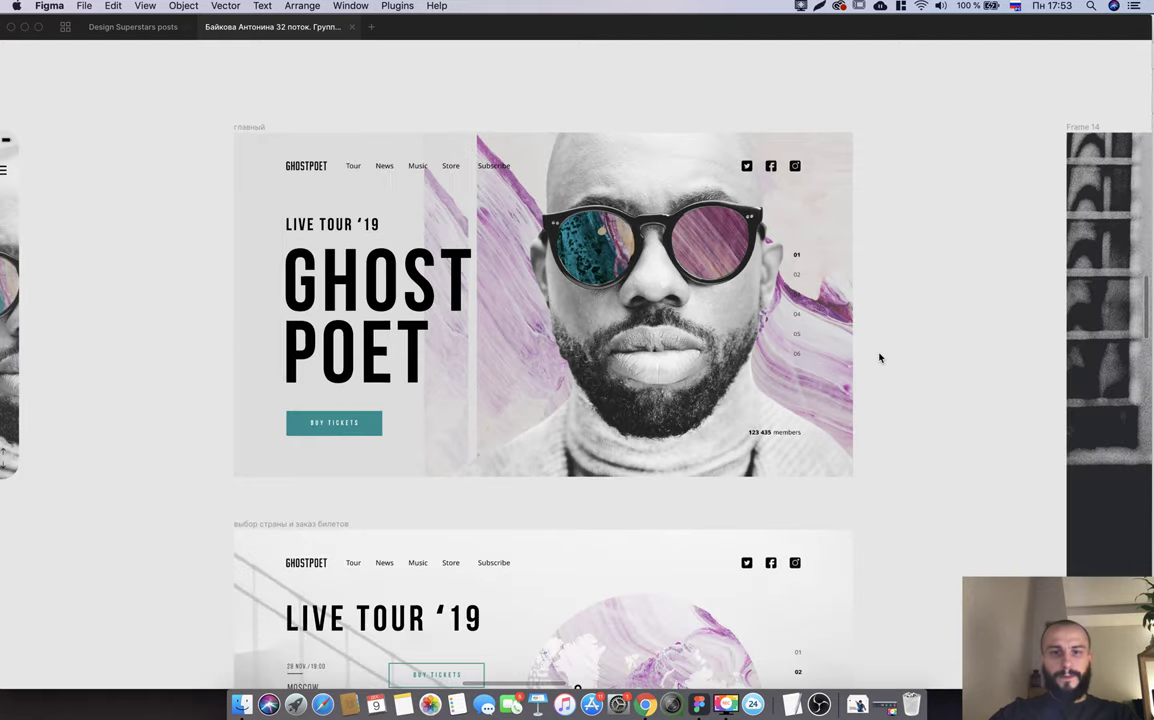
scroll(880, 358, down, 5)
scroll(880, 358, down, 5)
scroll(880, 358, up, 1)
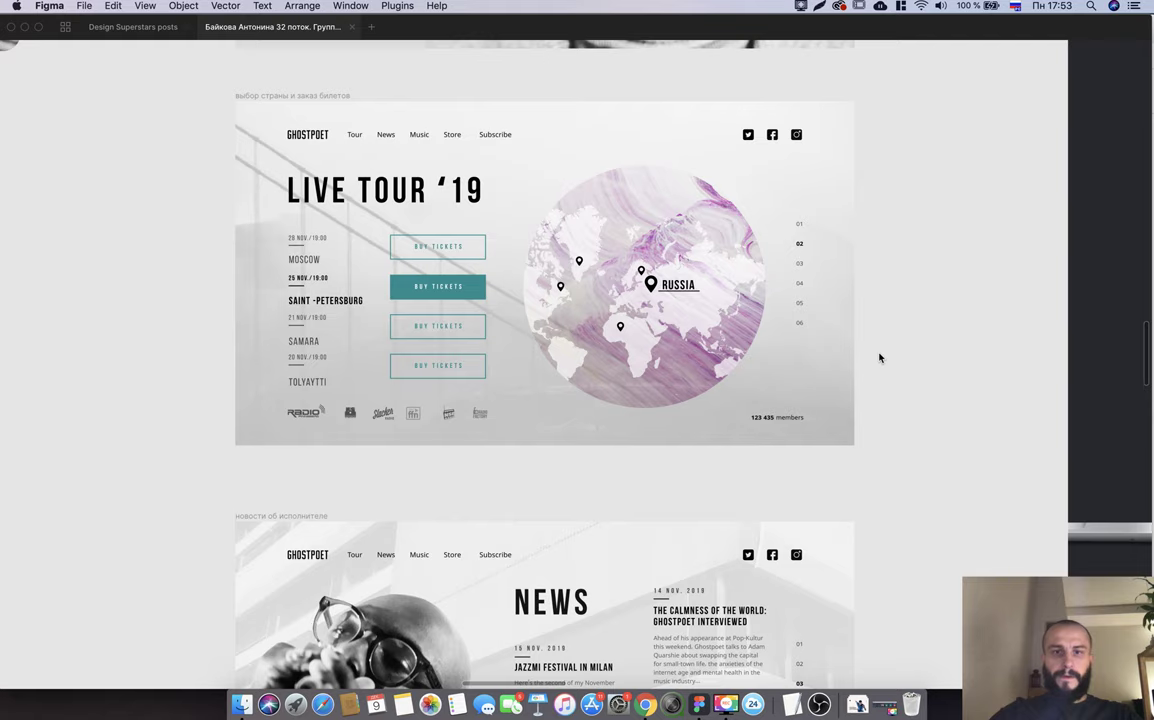
scroll(880, 358, down, 7)
scroll(880, 358, down, 2)
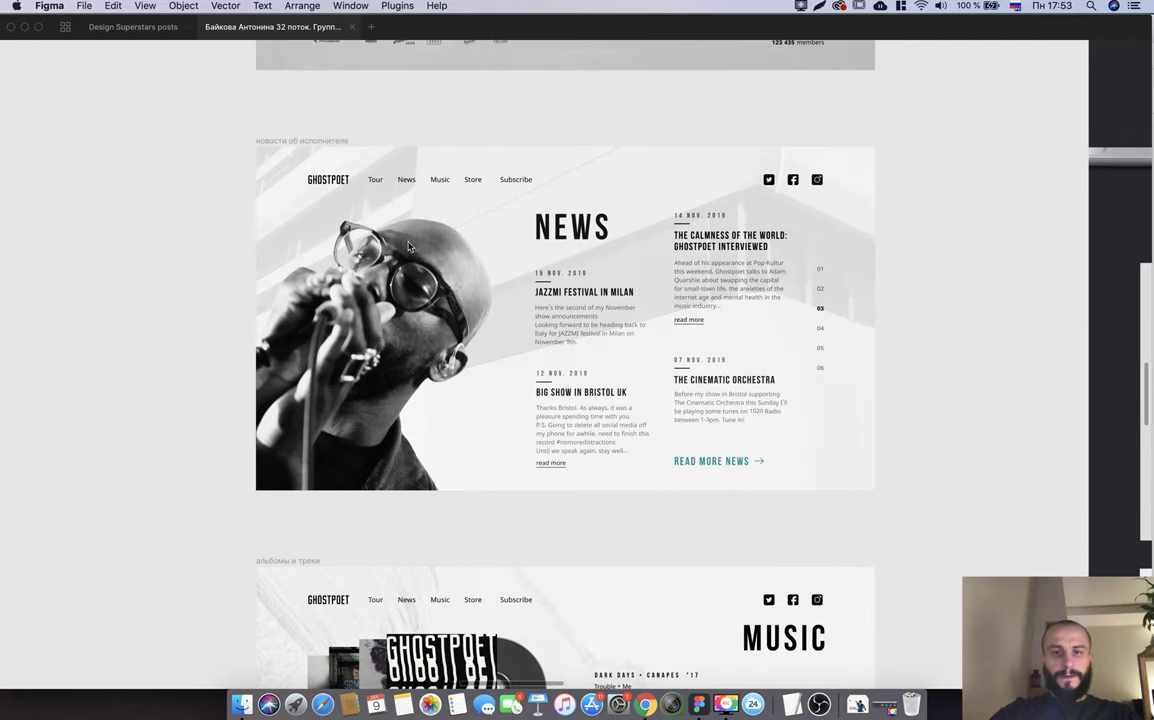
scroll(859, 373, up, 1)
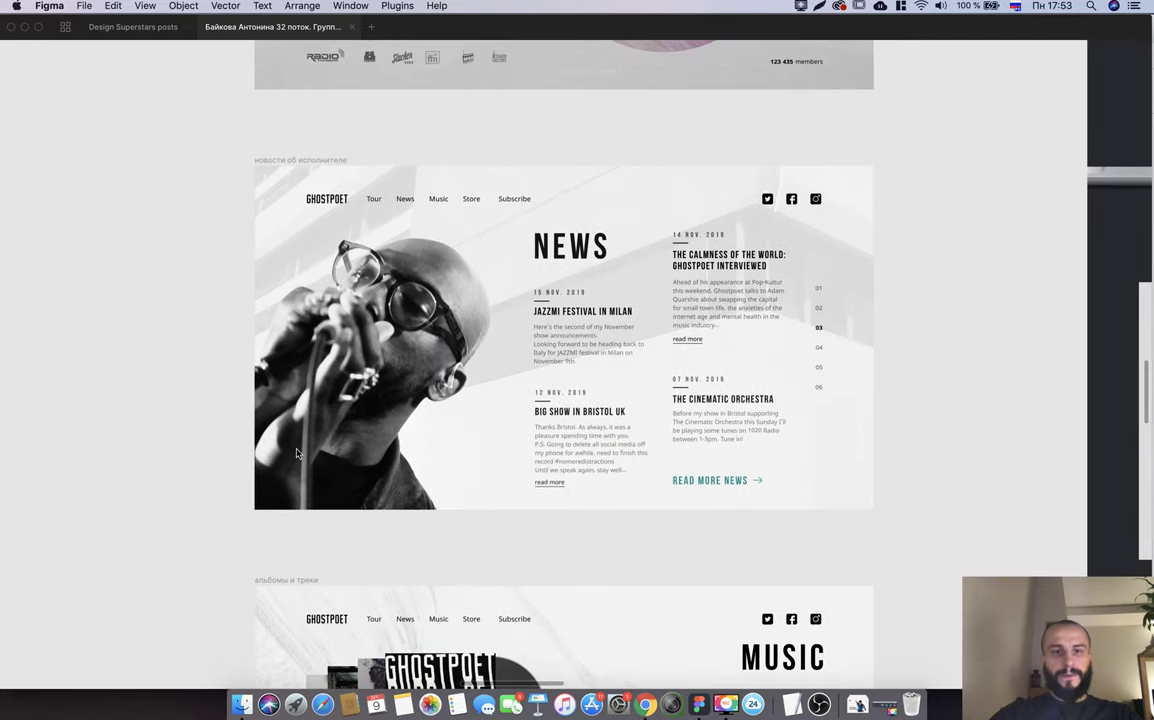
scroll(297, 453, up, 5)
scroll(500, 445, up, 10)
scroll(725, 440, up, 4)
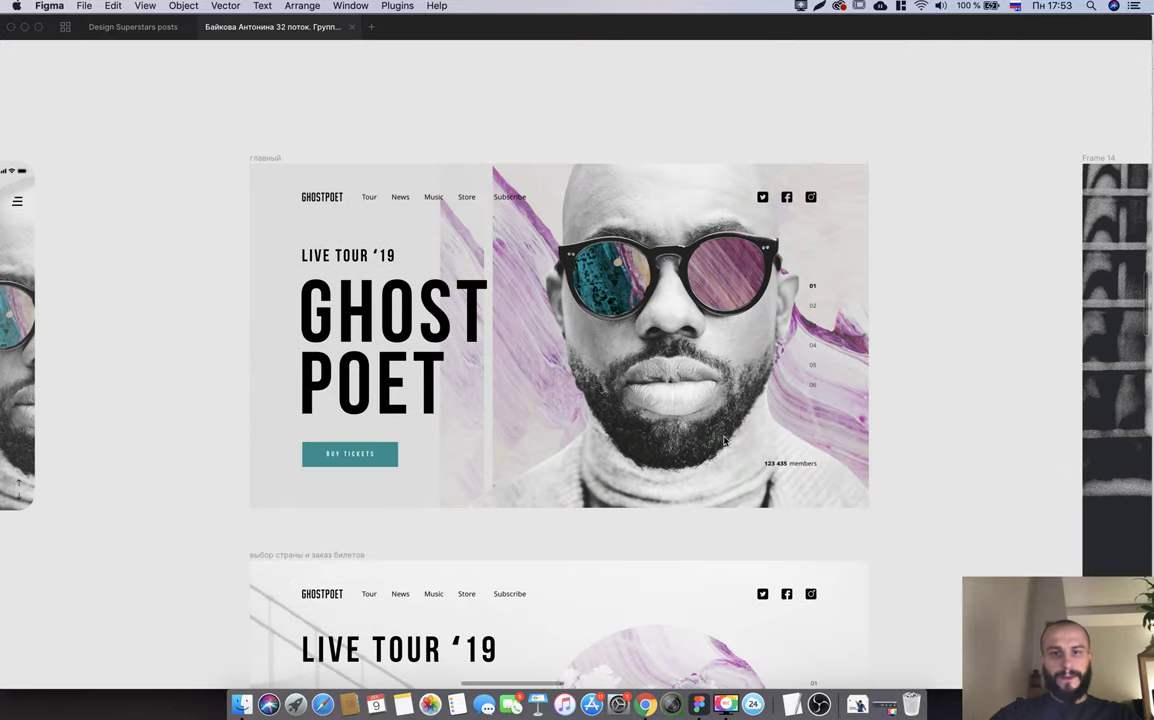
Marquee-select the whole главный hero frame and start a new blank draft.
click(725, 440)
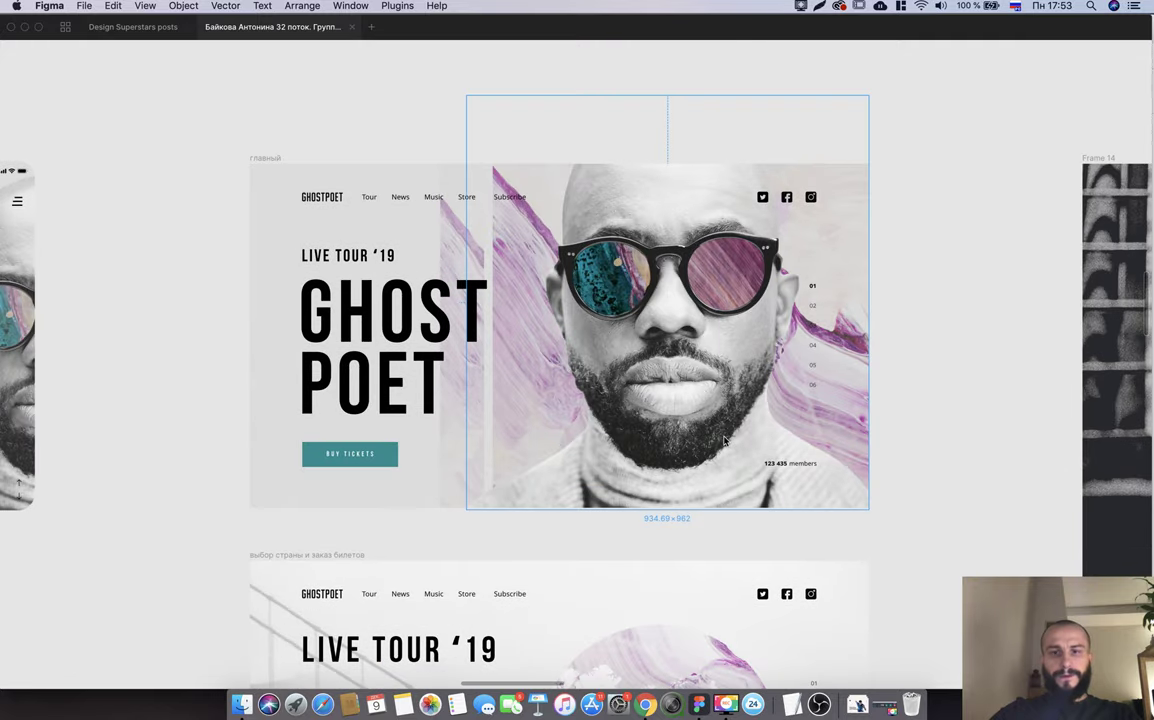
scroll(725, 440, left, 5)
scroll(725, 440, right, 5)
mouse_move(274, 99)
mouse_down()
mouse_move(930, 474)
mouse_move(932, 506)
mouse_up()
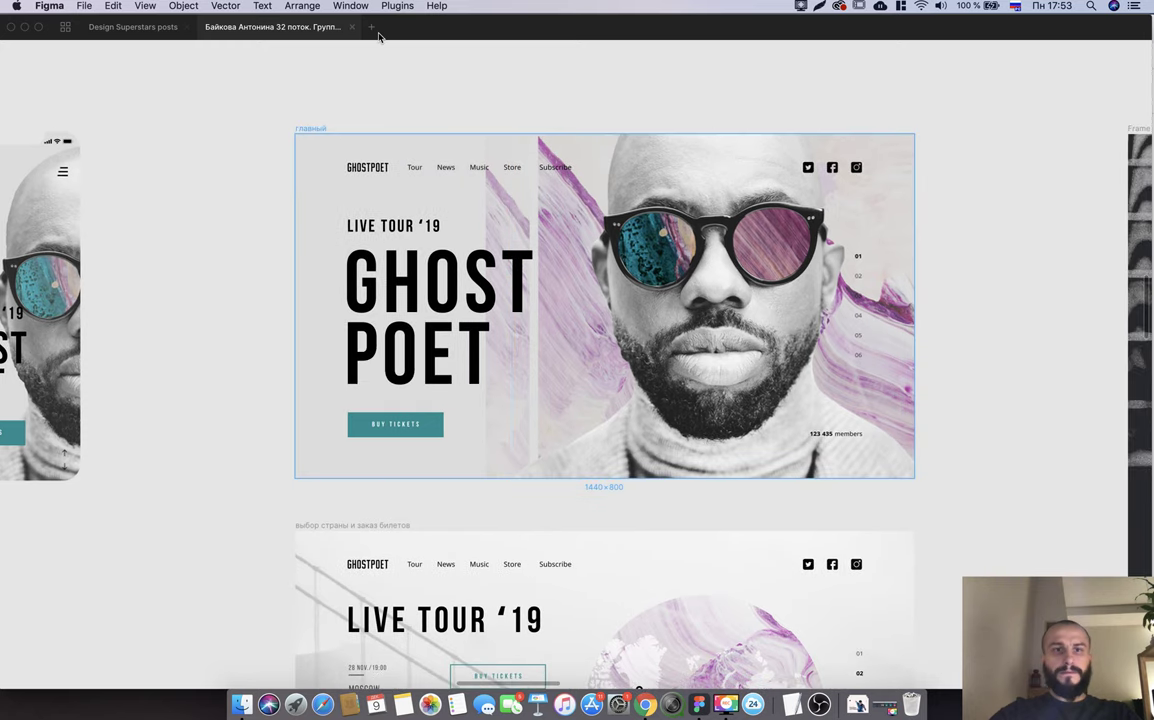
key(super+n)
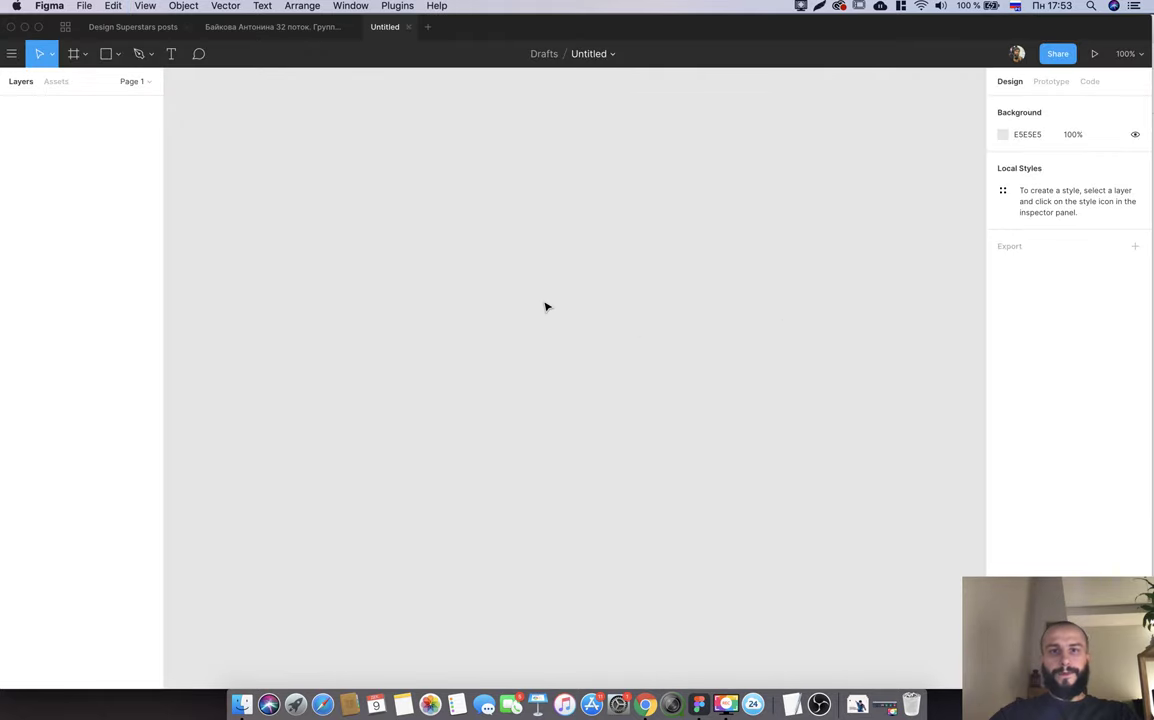
Paste the hero frame into the draft and hide the gp00 1 portrait.
key(super+v)
click(379, 137)
scroll(379, 137, down, 3)
click(439, 226)
mouse_move(54, 260)
click(150, 262)
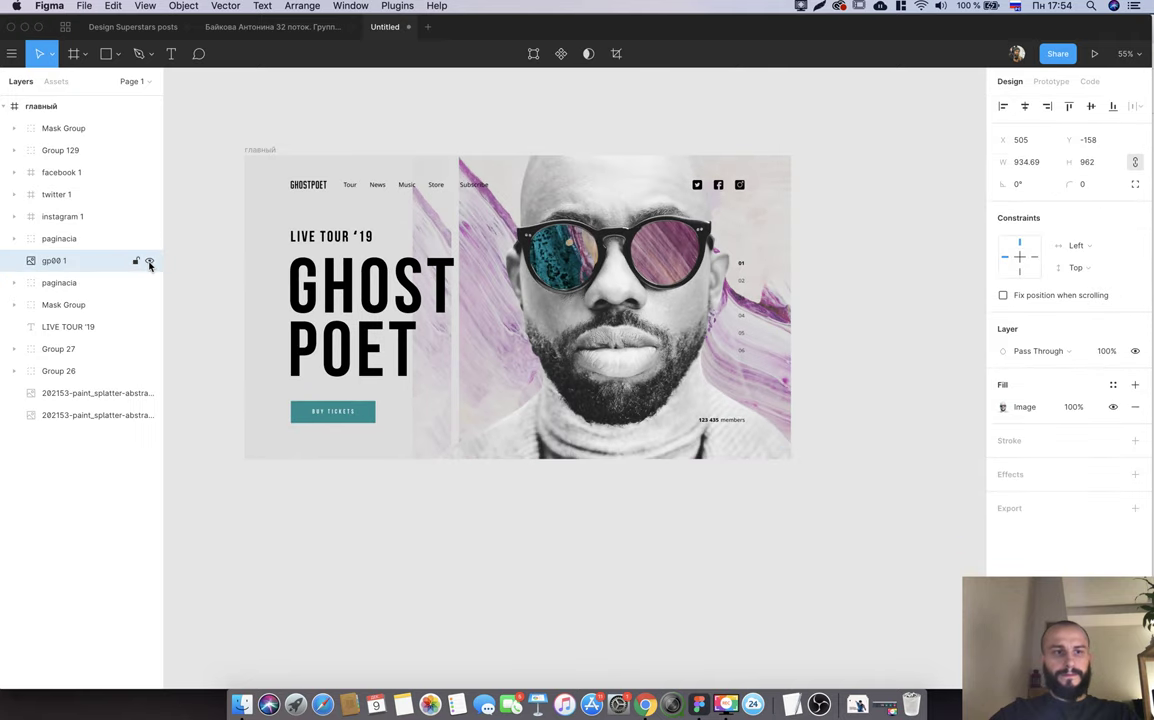
click(150, 262)
mouse_move(90, 305)
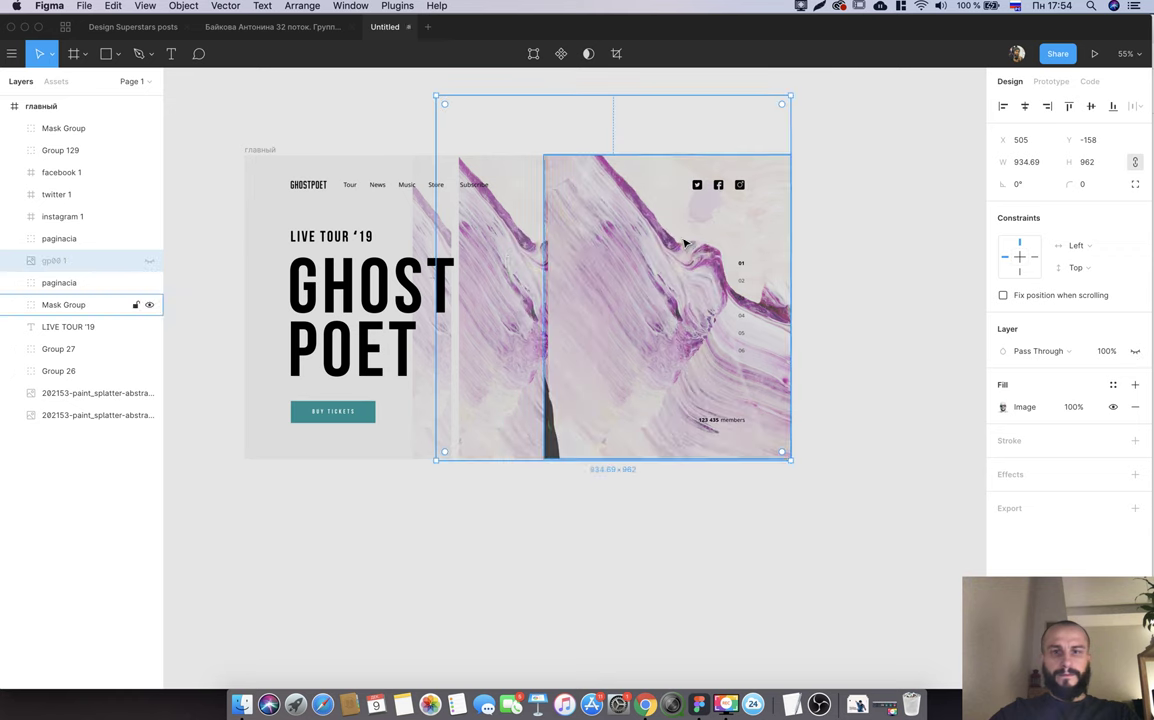
Hide the Mask Group, show gp00 1 again and open its Image fill adjustments.
shift+click(500, 258)
shift+click(435, 232)
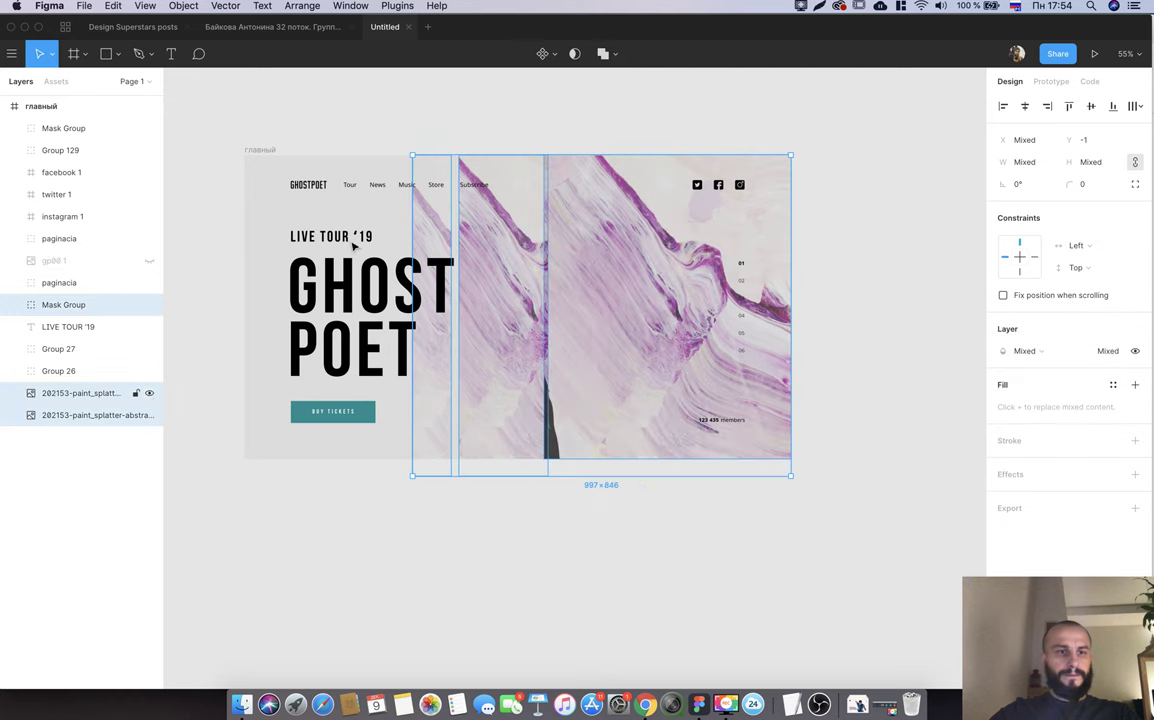
click(148, 305)
click(80, 283)
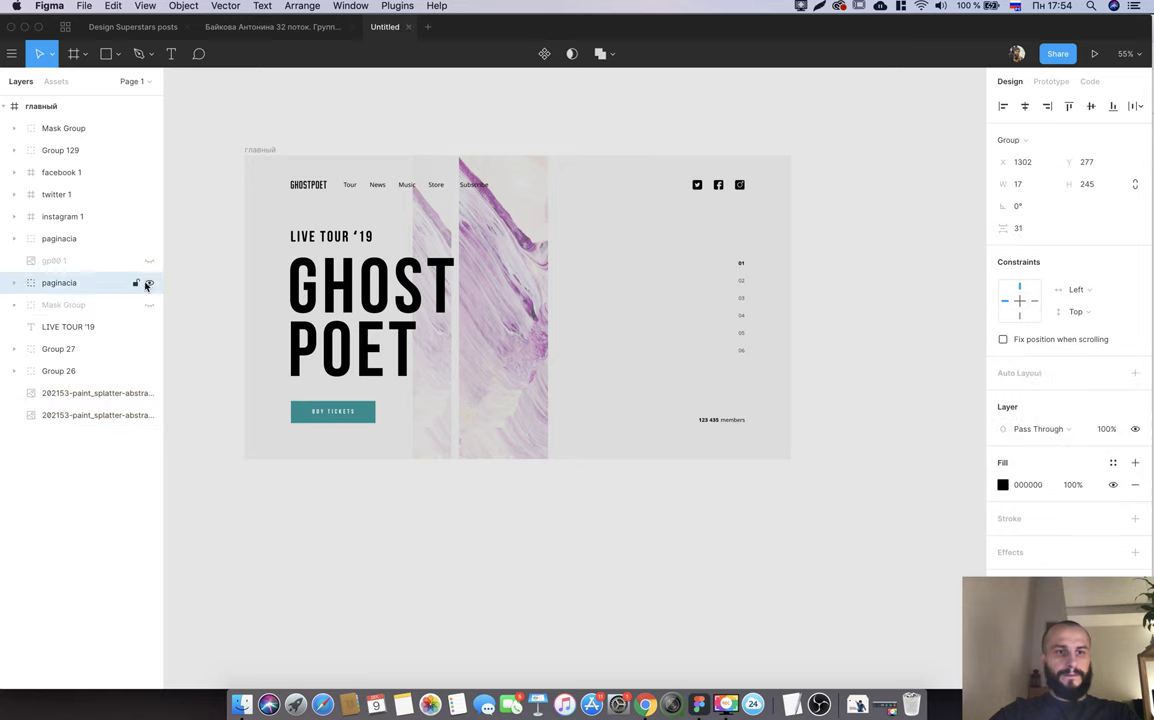
click(149, 260)
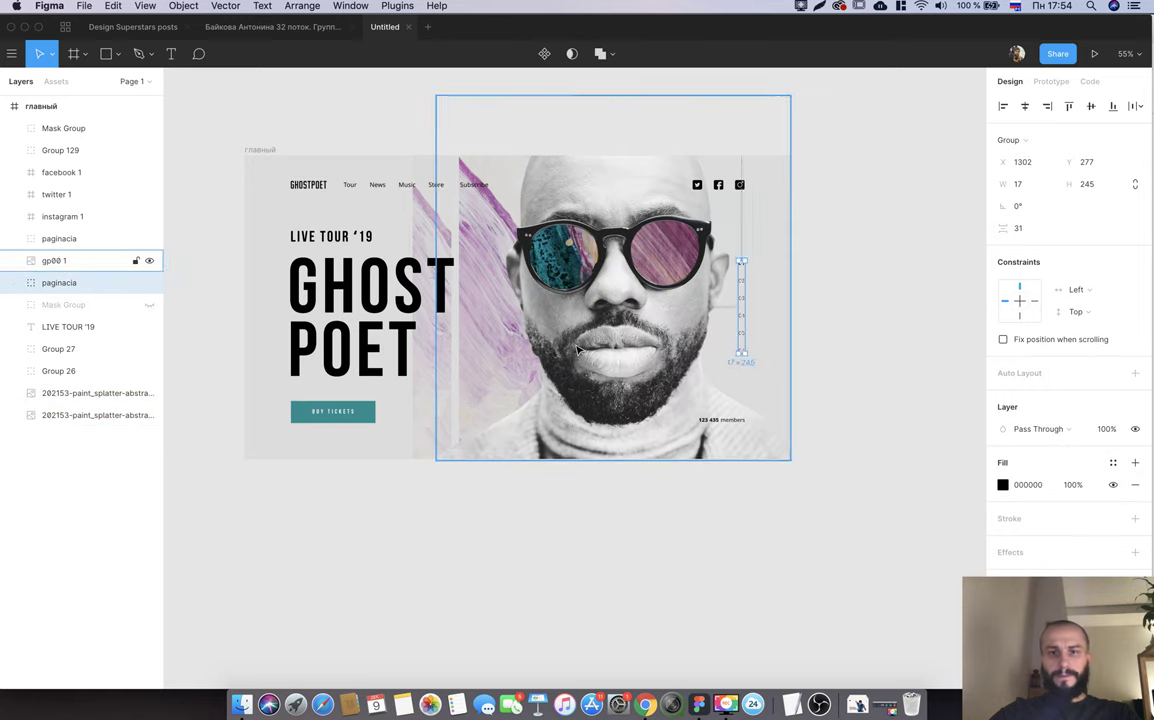
click(632, 372)
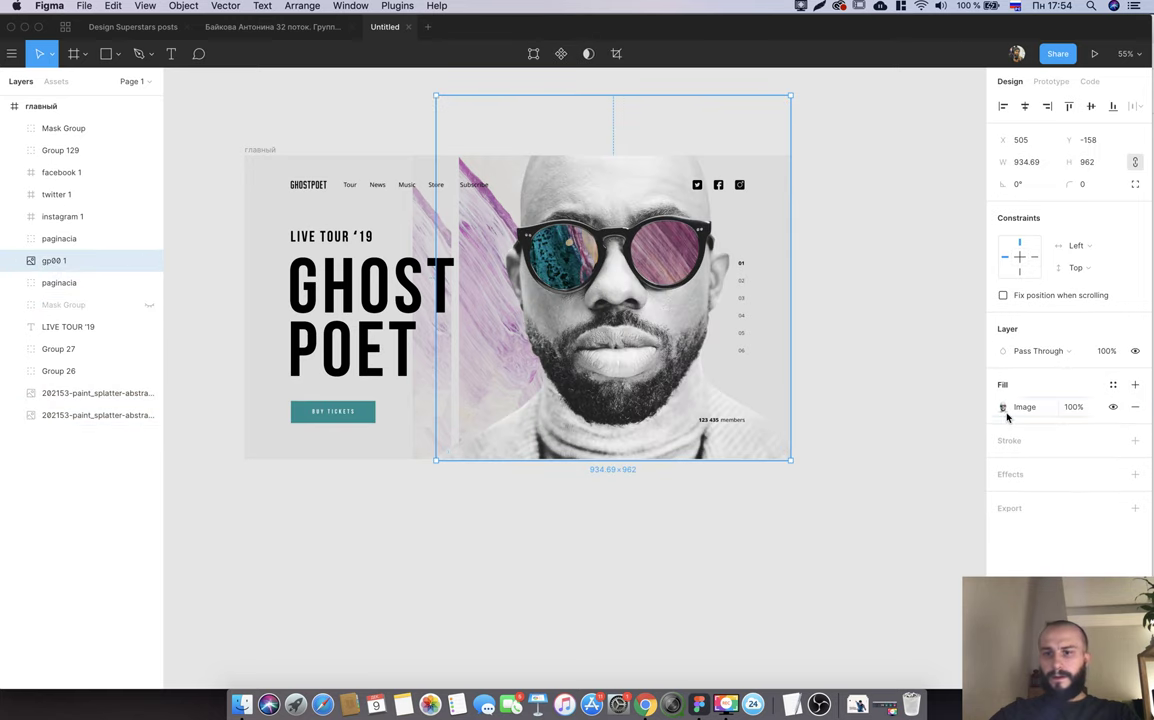
click(1002, 407)
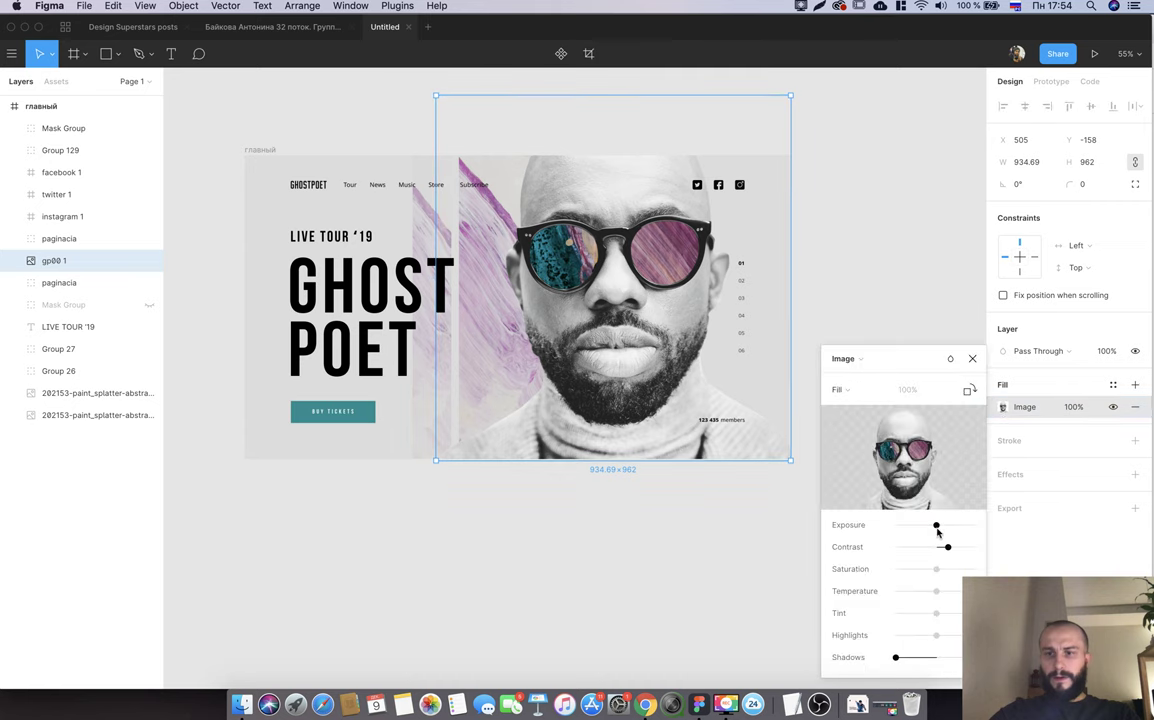
Give the portrait maximum contrast, slightly lower exposure and near-maximum saturation, neutral temperature.
drag(948, 549, 993, 549)
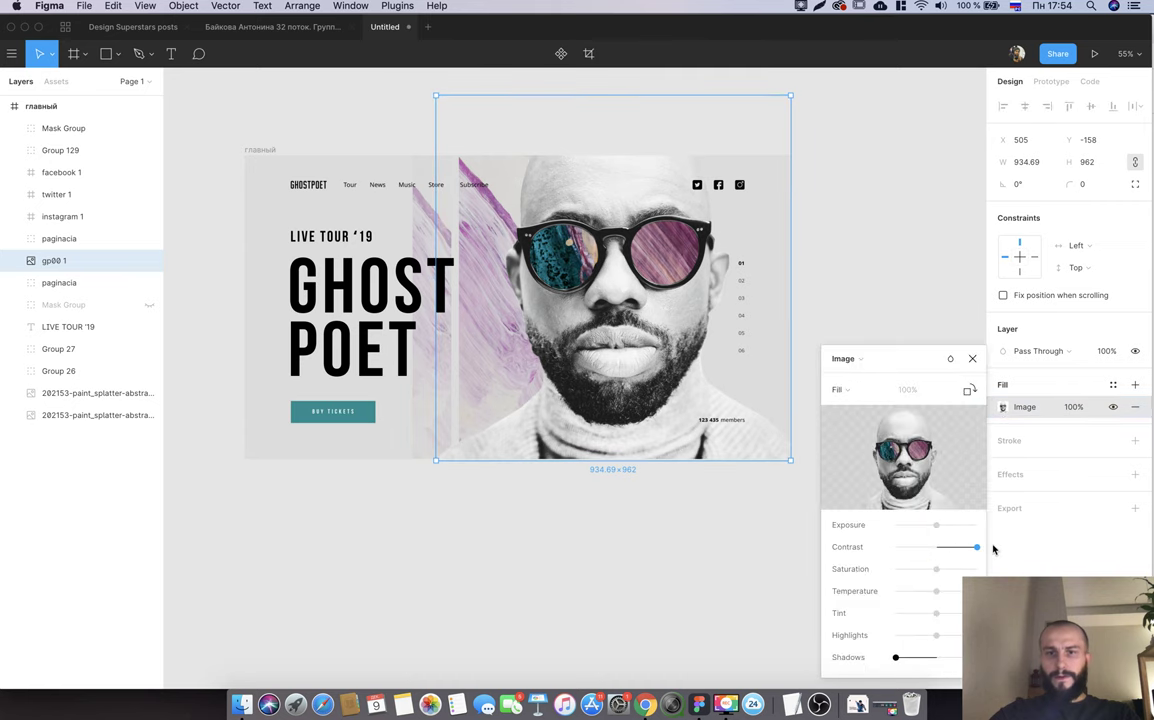
mouse_move(896, 657)
mouse_down()
mouse_move(945, 657)
mouse_move(882, 659)
mouse_up()
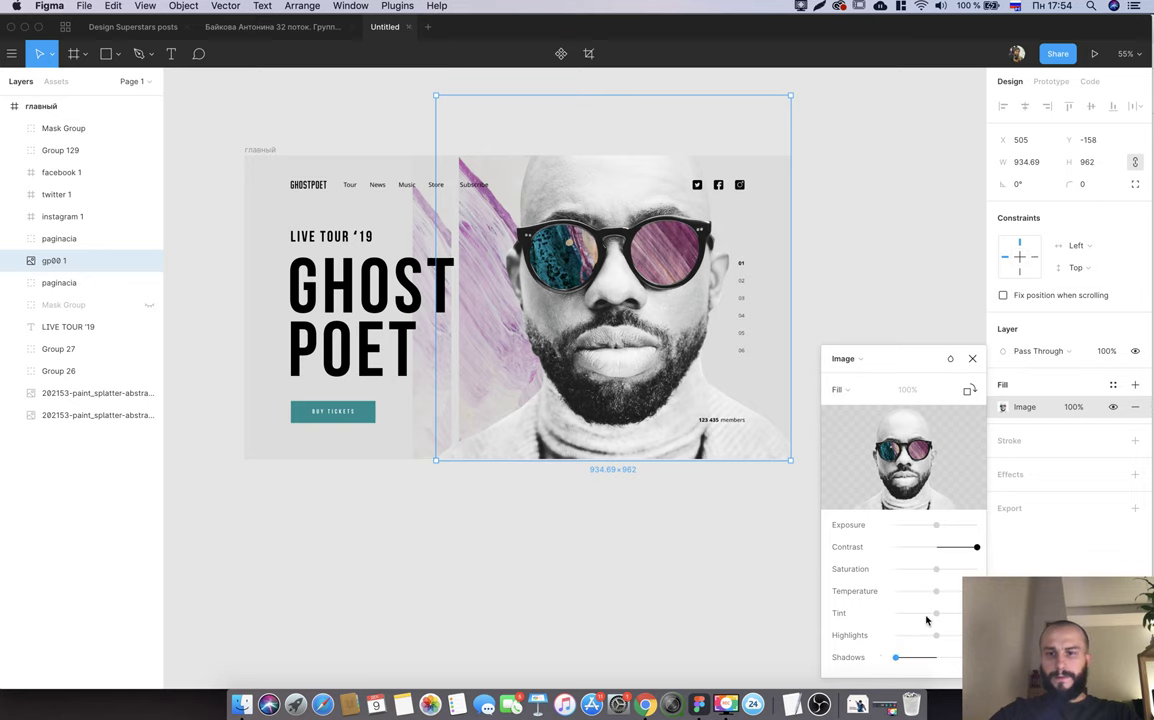
mouse_move(936, 525)
mouse_down()
mouse_move(912, 527)
mouse_move(931, 529)
mouse_up()
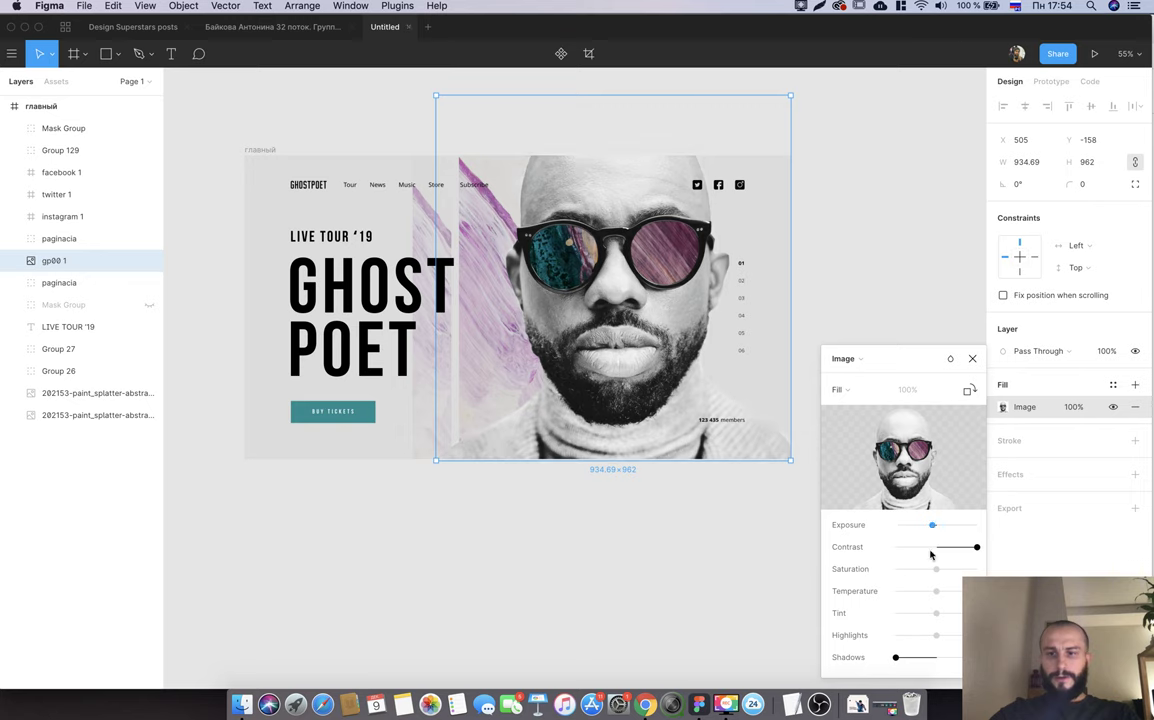
mouse_move(936, 569)
mouse_down()
mouse_move(899, 572)
mouse_move(976, 569)
mouse_move(894, 571)
mouse_move(1006, 572)
mouse_up()
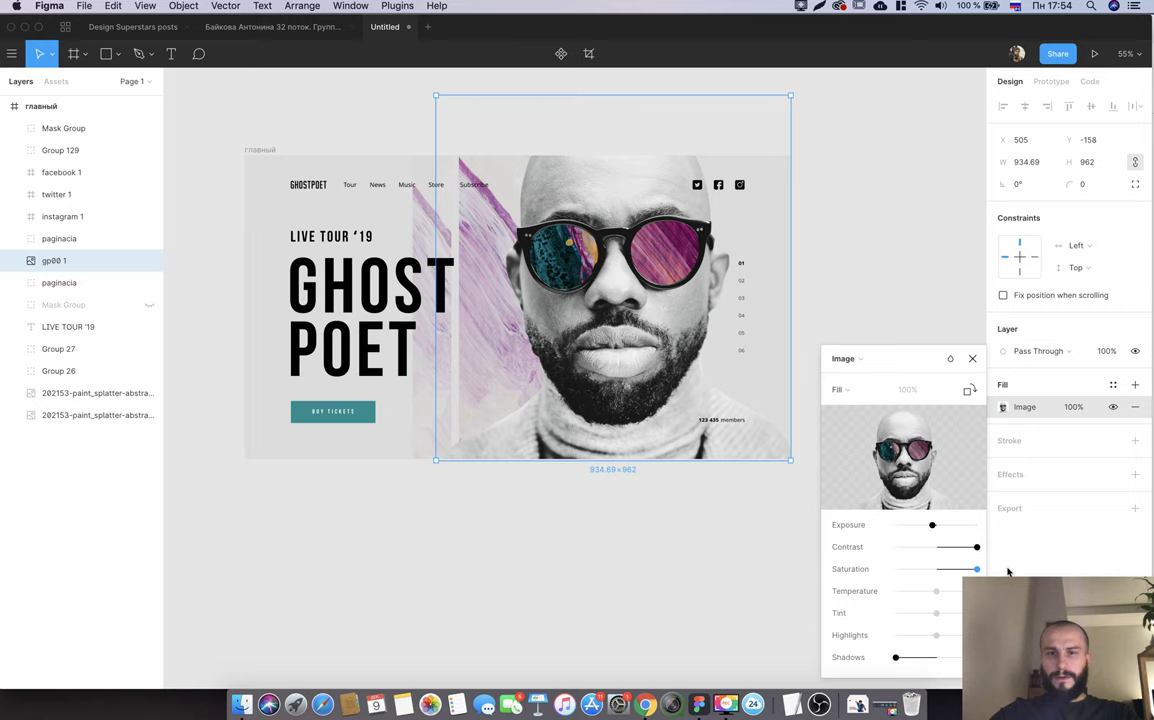
mouse_move(1006, 572)
mouse_down()
mouse_move(938, 572)
mouse_move(1008, 570)
mouse_up()
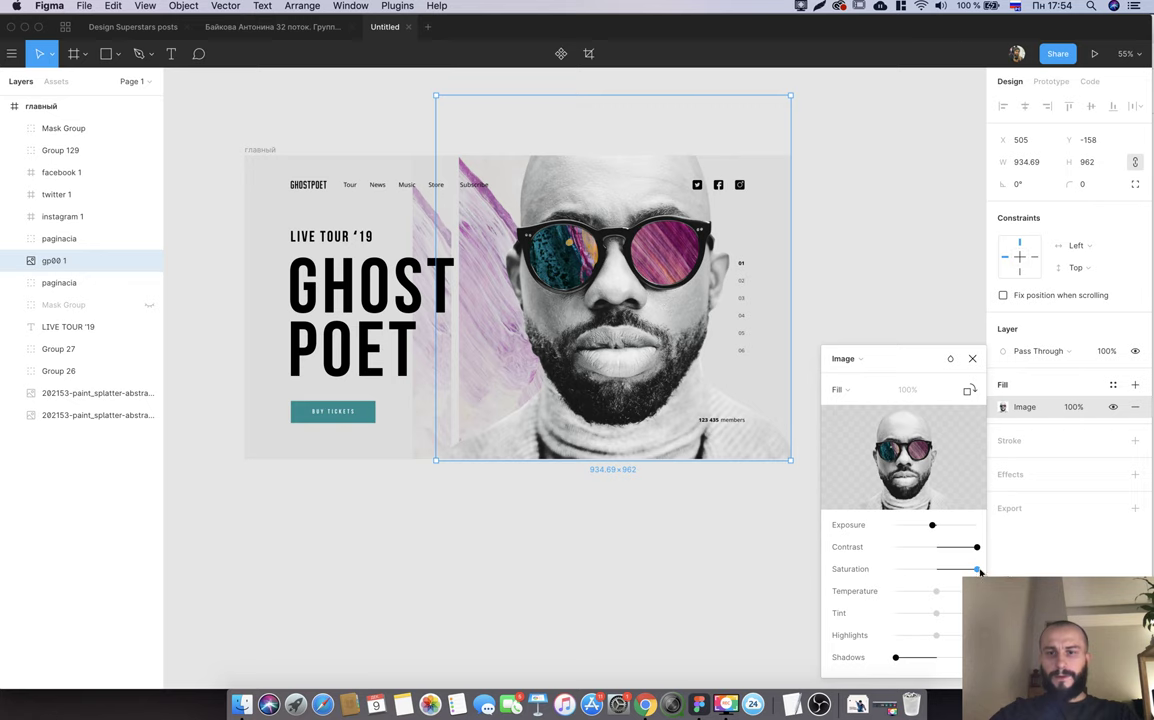
click(968, 572)
mouse_move(936, 591)
mouse_down()
mouse_move(847, 591)
mouse_move(934, 592)
mouse_move(935, 613)
mouse_move(871, 618)
mouse_move(937, 618)
mouse_move(868, 640)
mouse_move(975, 635)
mouse_move(862, 654)
mouse_up()
mouse_move(977, 549)
mouse_down()
mouse_move(868, 549)
mouse_move(997, 549)
mouse_up()
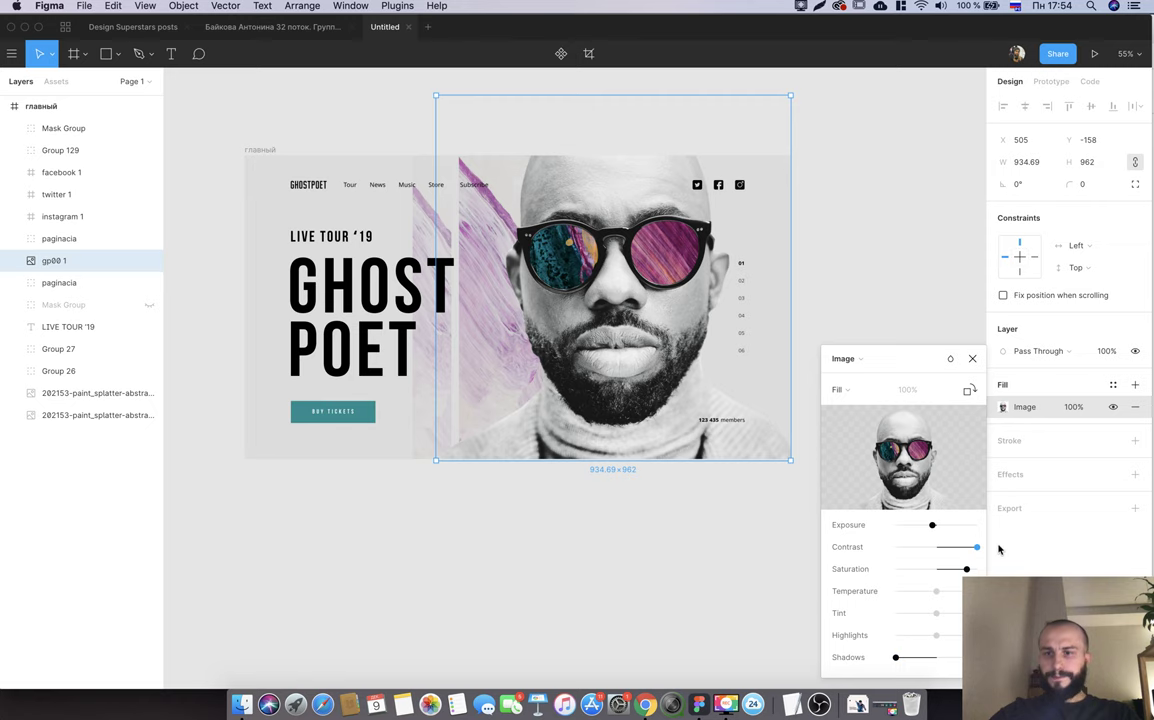
click(972, 358)
Compare layers by toggling the splatter strip, Mask Group and gp00 1 visibility, leaving the portrait hidden.
click(425, 224)
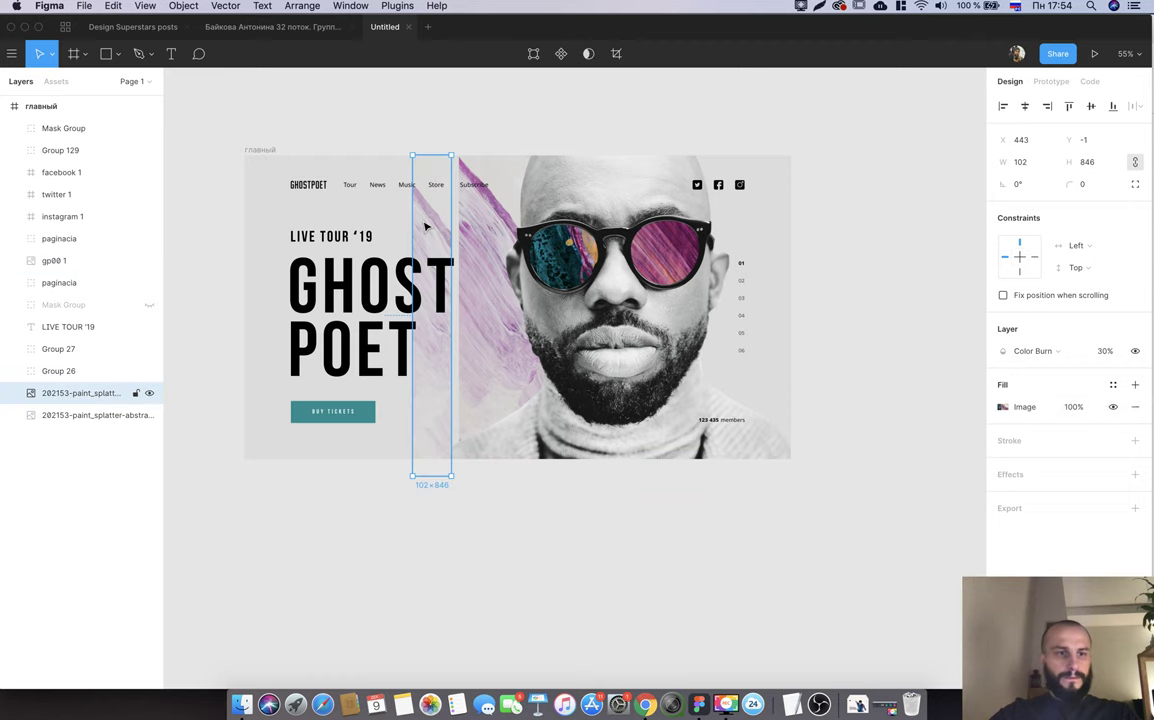
click(149, 395)
click(149, 395)
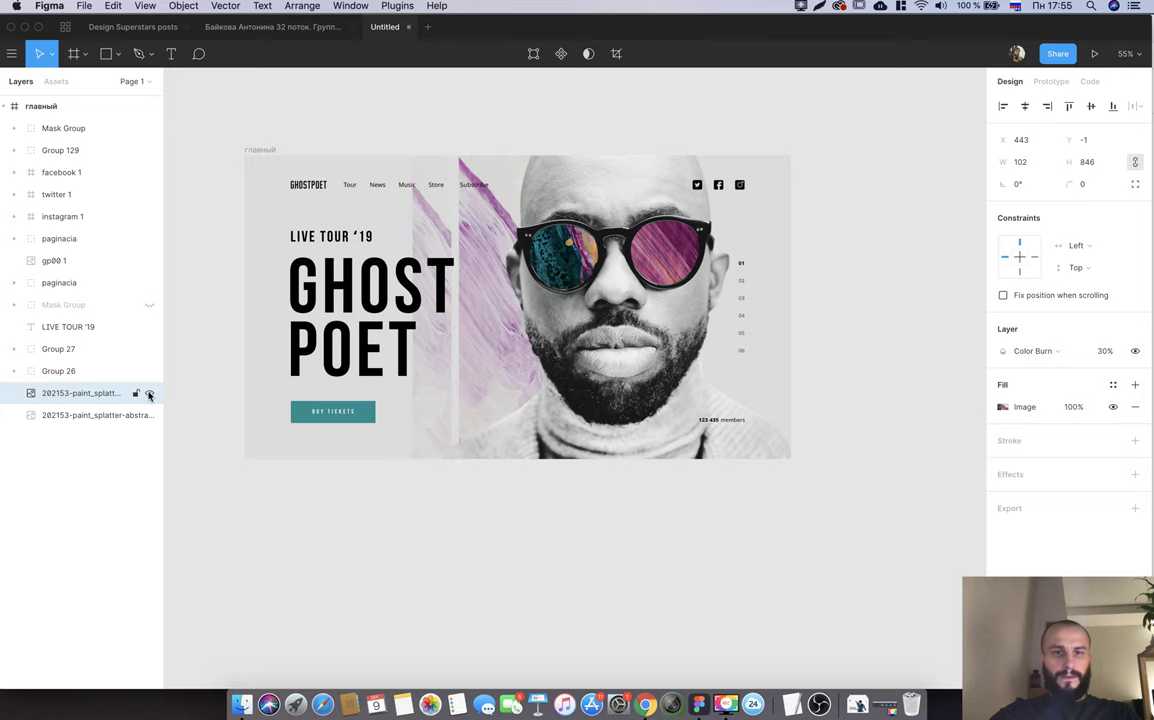
click(149, 262)
click(149, 305)
click(147, 305)
click(147, 305)
click(140, 261)
click(95, 305)
click(149, 305)
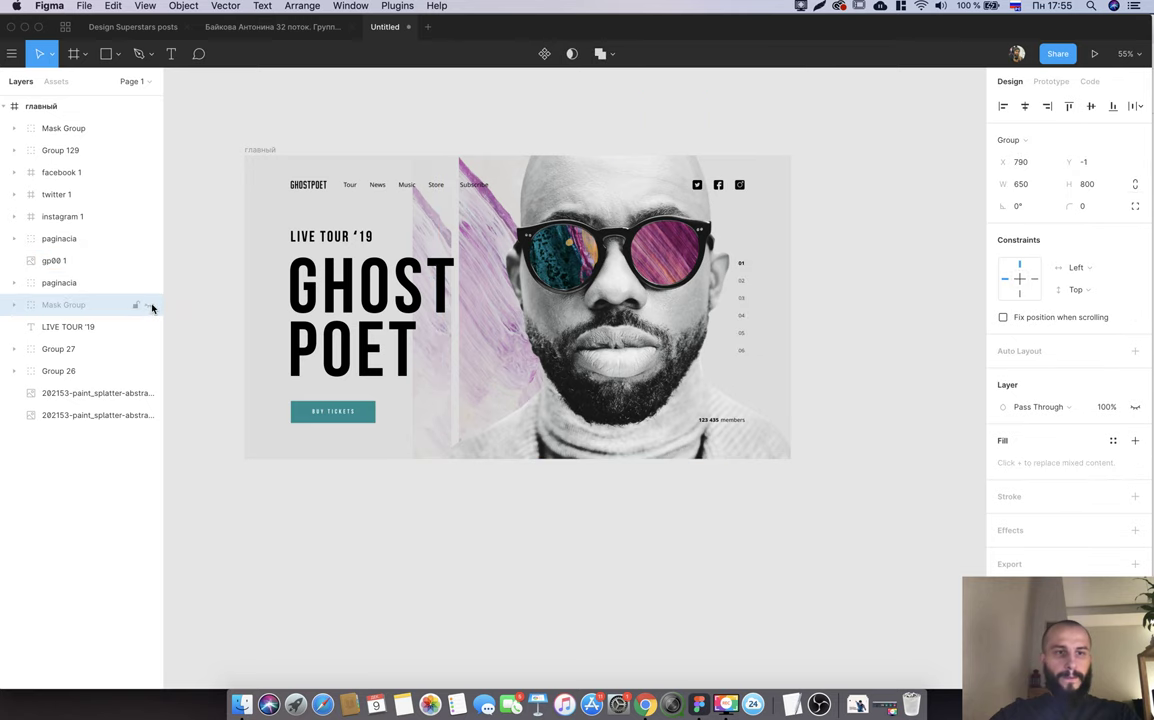
click(478, 342)
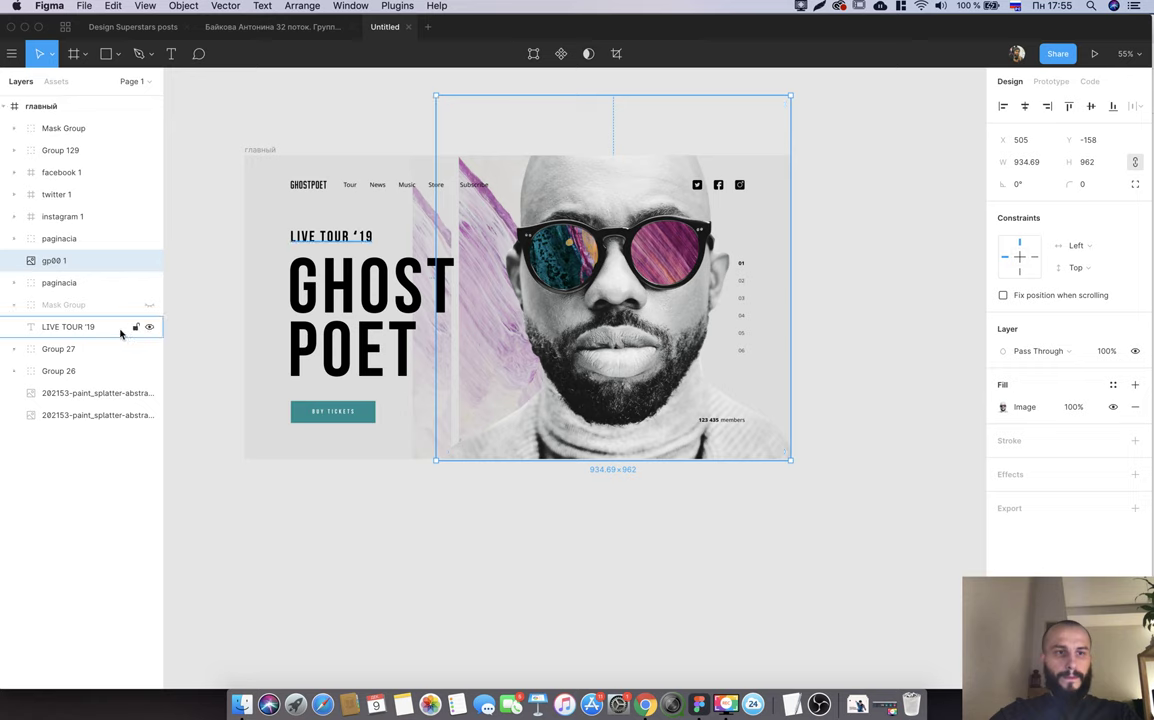
click(149, 260)
Flip the wide and narrow paint-splatter images horizontally and show the gp00 1 portrait again.
click(490, 284)
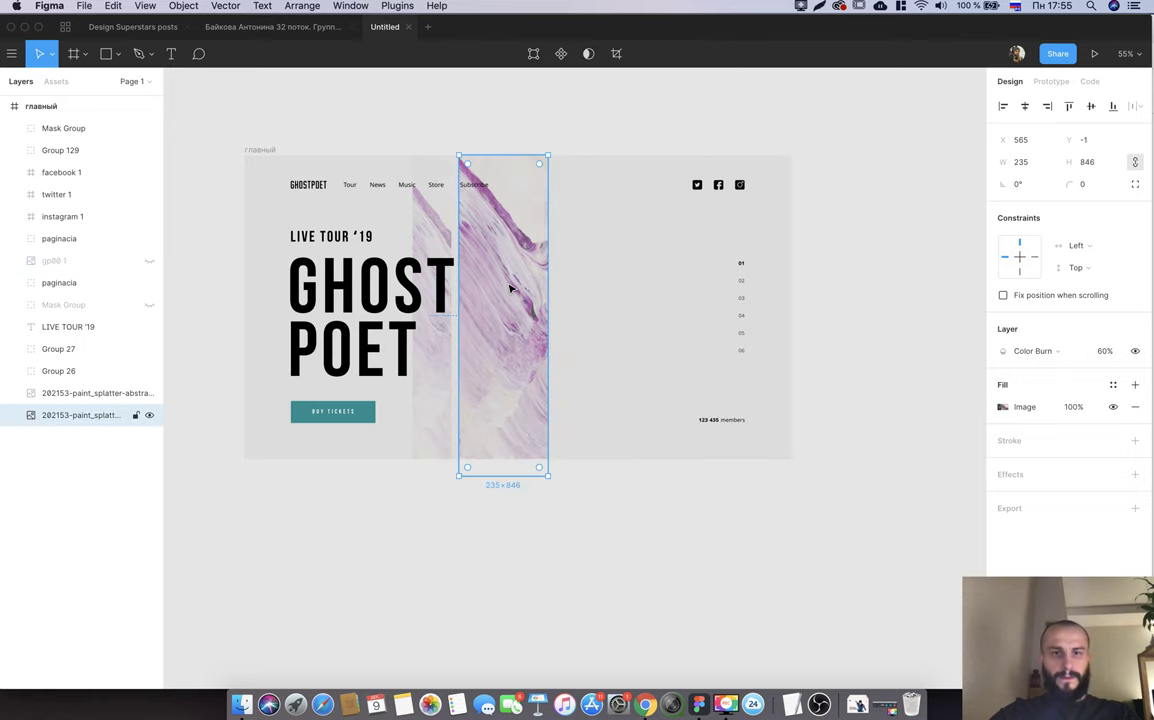
right_click(510, 289)
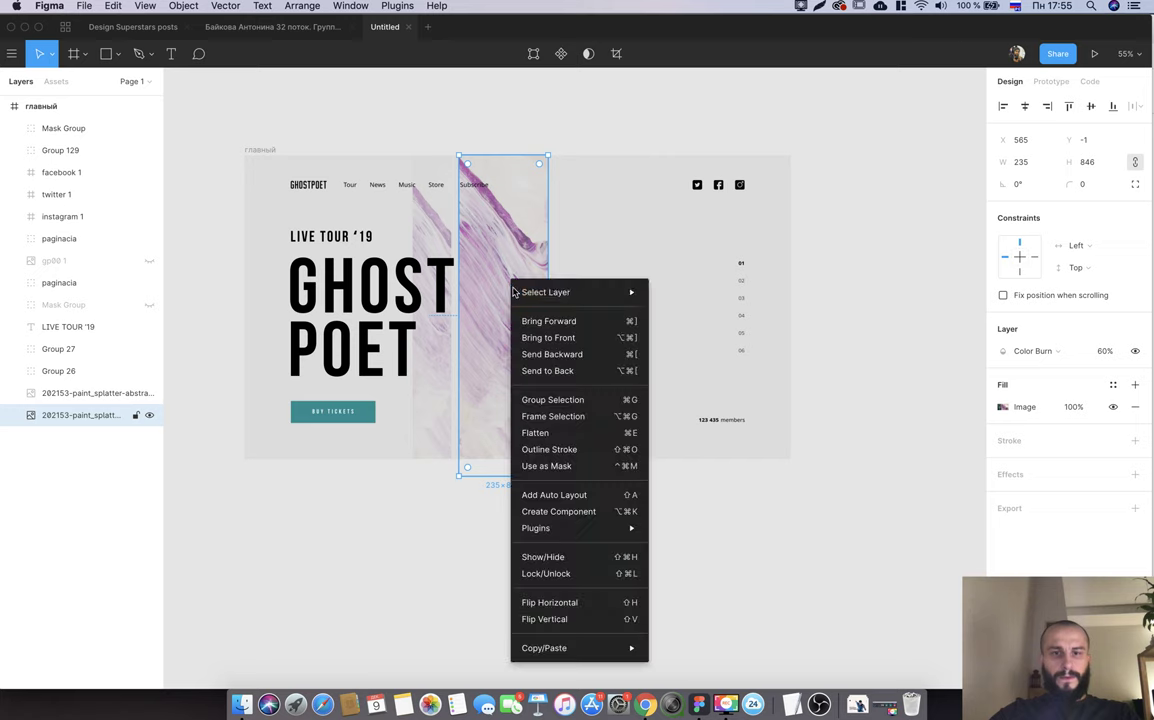
click(576, 604)
click(433, 224)
right_click(433, 224)
click(511, 540)
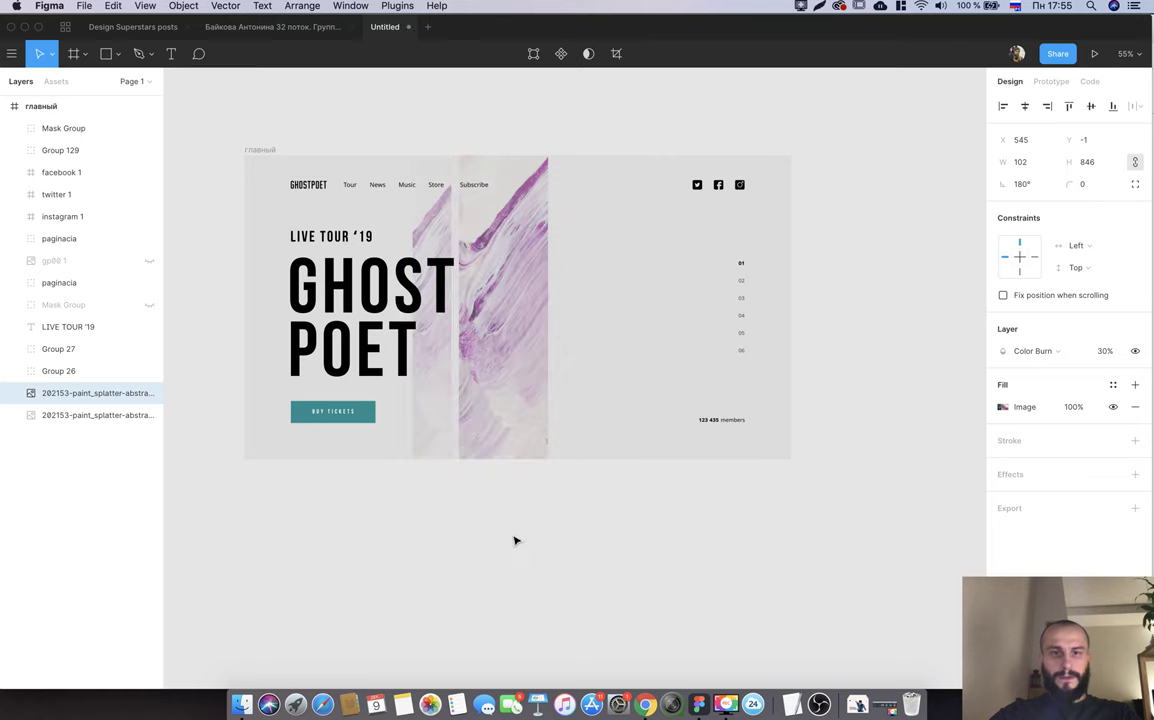
click(149, 261)
click(561, 563)
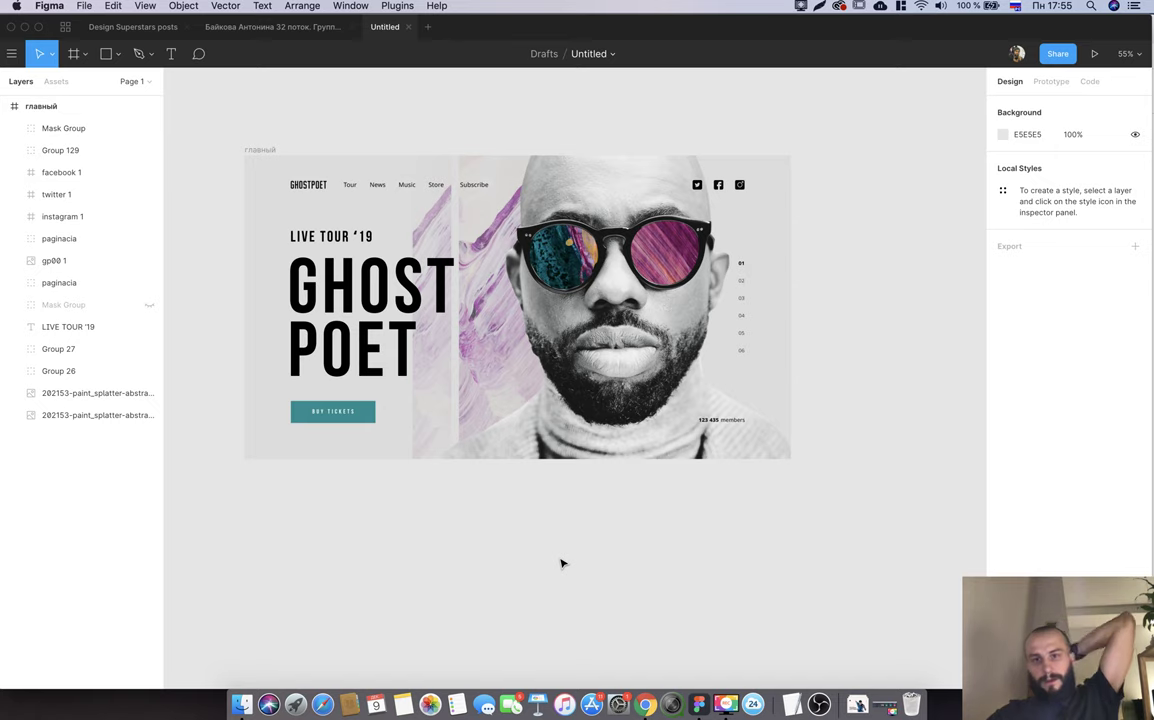
click(263, 152)
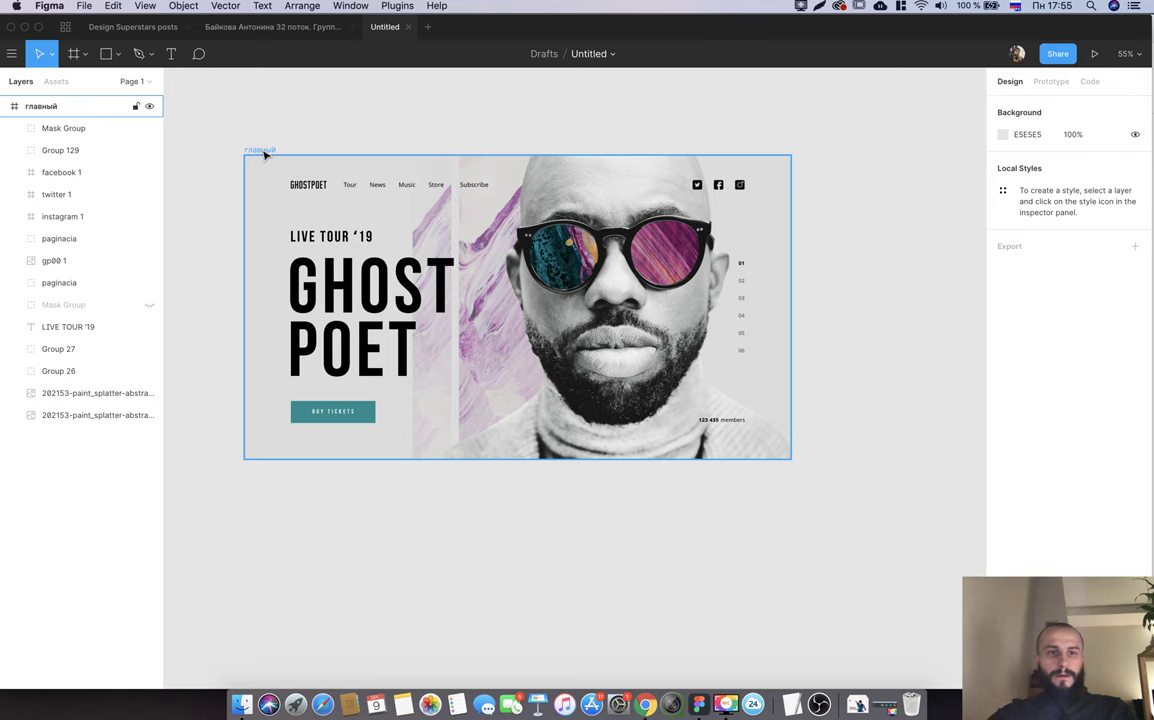
key(Escape)
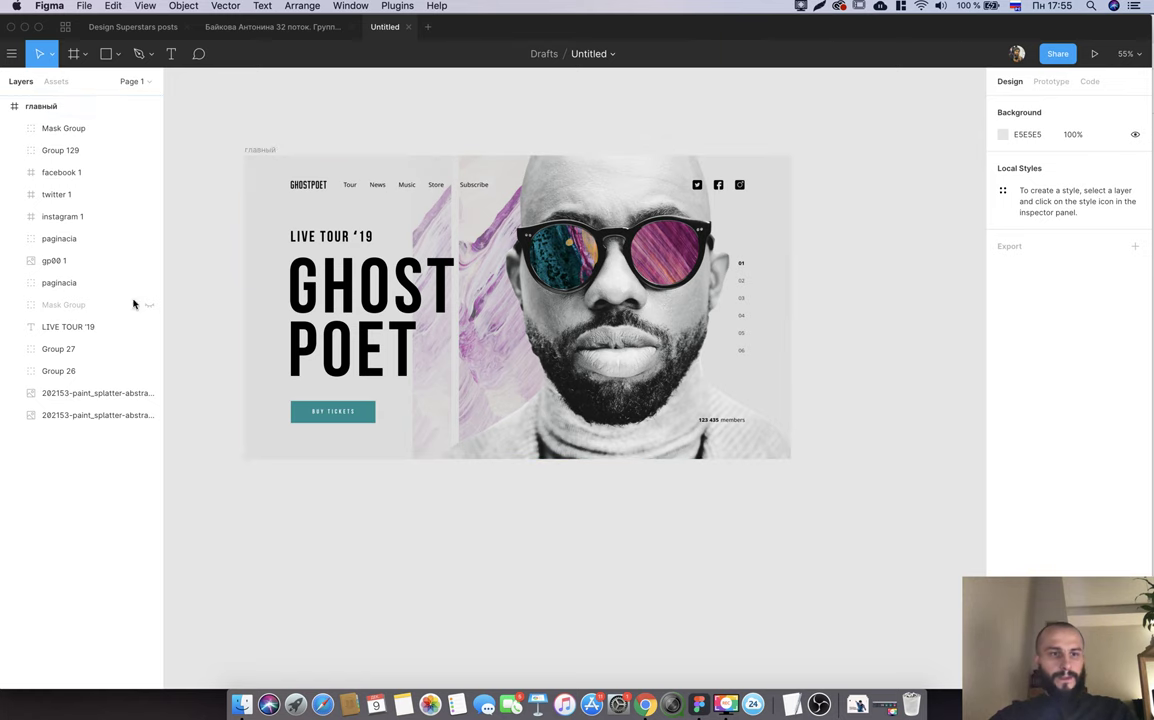
click(91, 395)
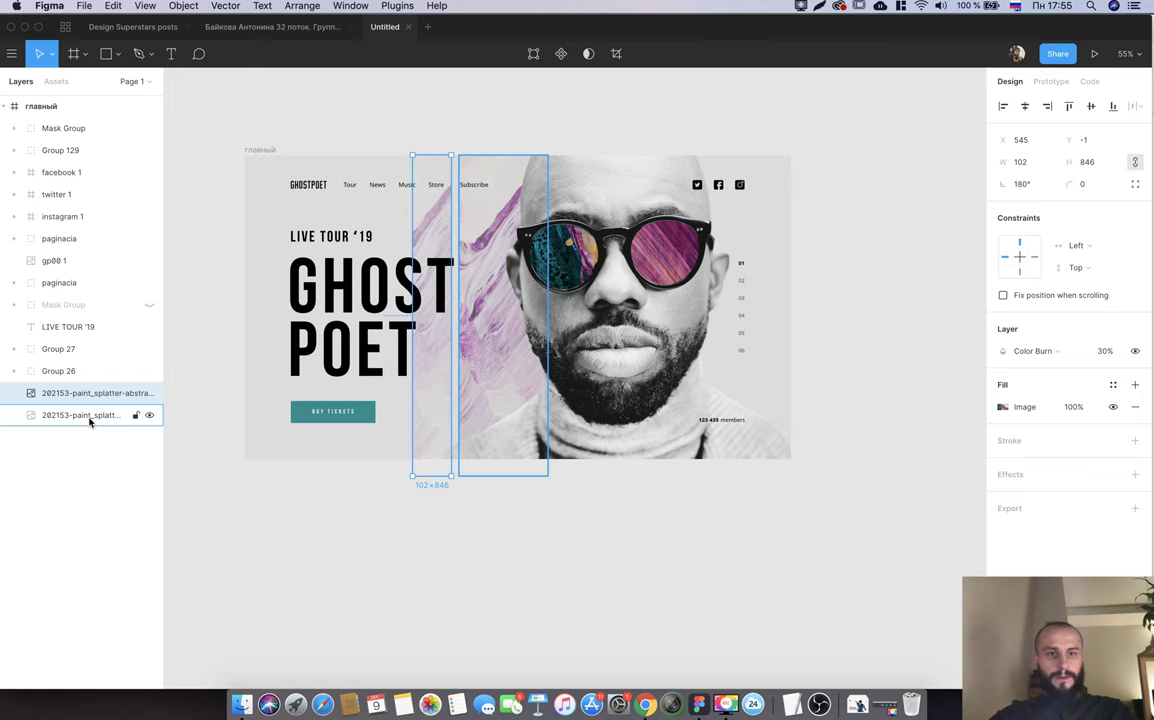
click(89, 421)
click(263, 152)
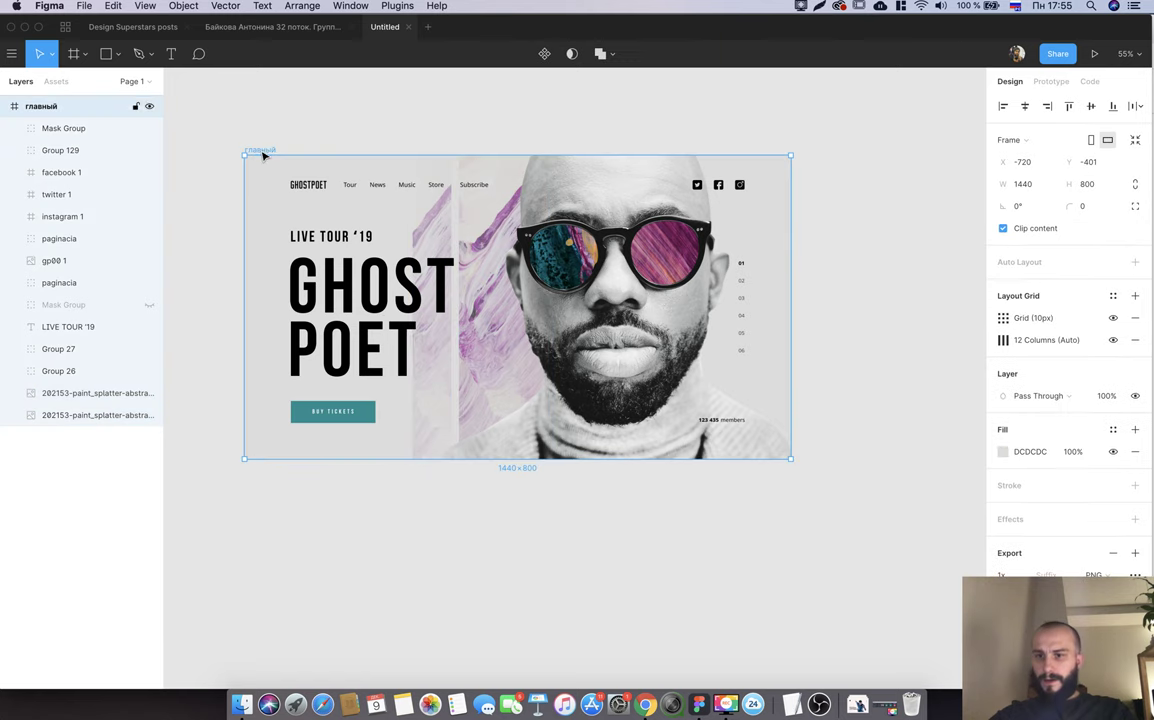
click(1003, 452)
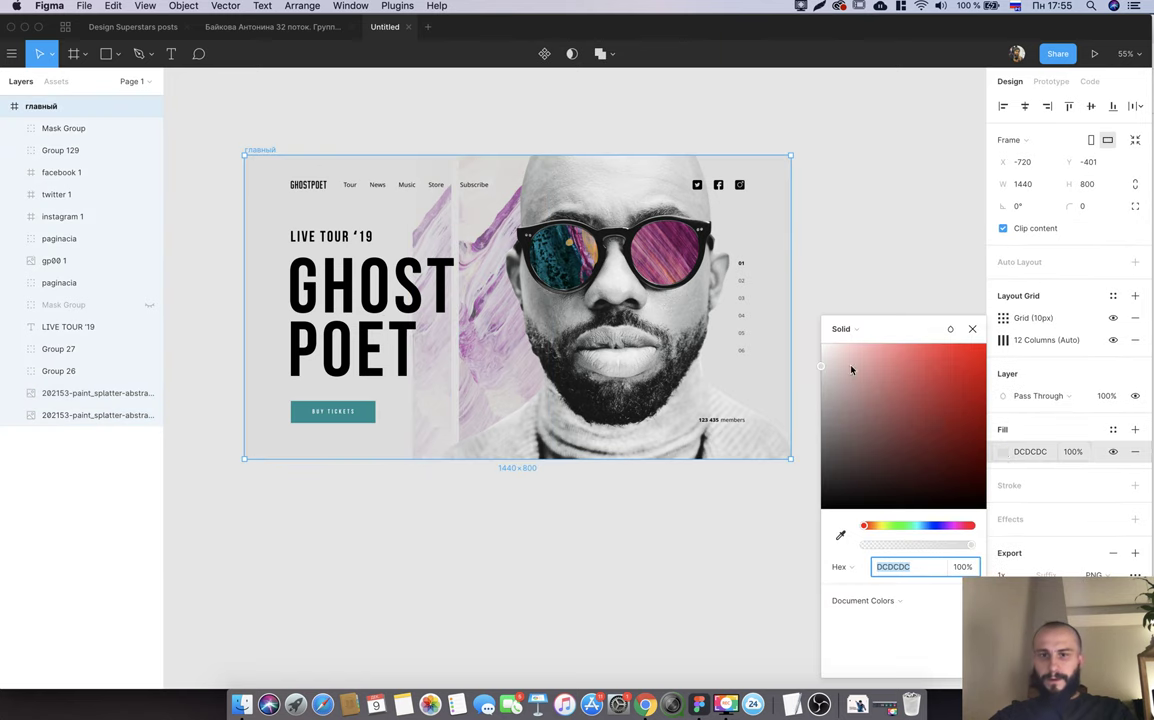
drag(825, 355, 817, 362)
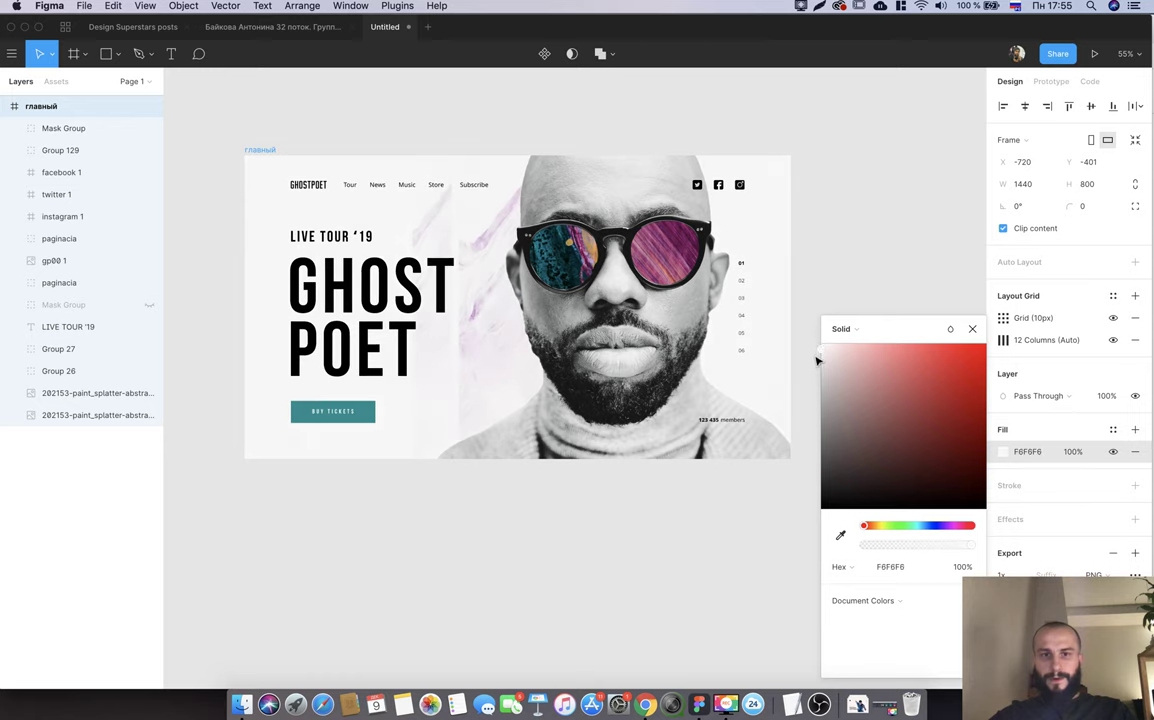
drag(815, 359, 815, 357)
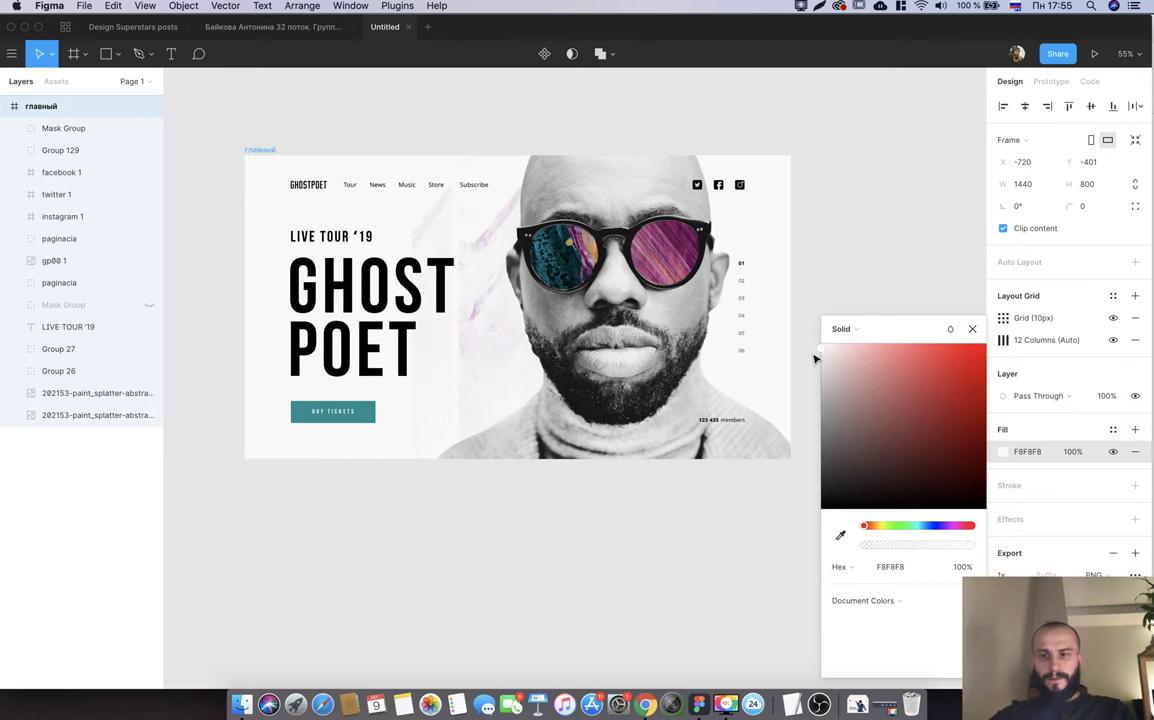
mouse_move(815, 358)
mouse_down()
mouse_move(800, 391)
mouse_move(788, 346)
mouse_up()
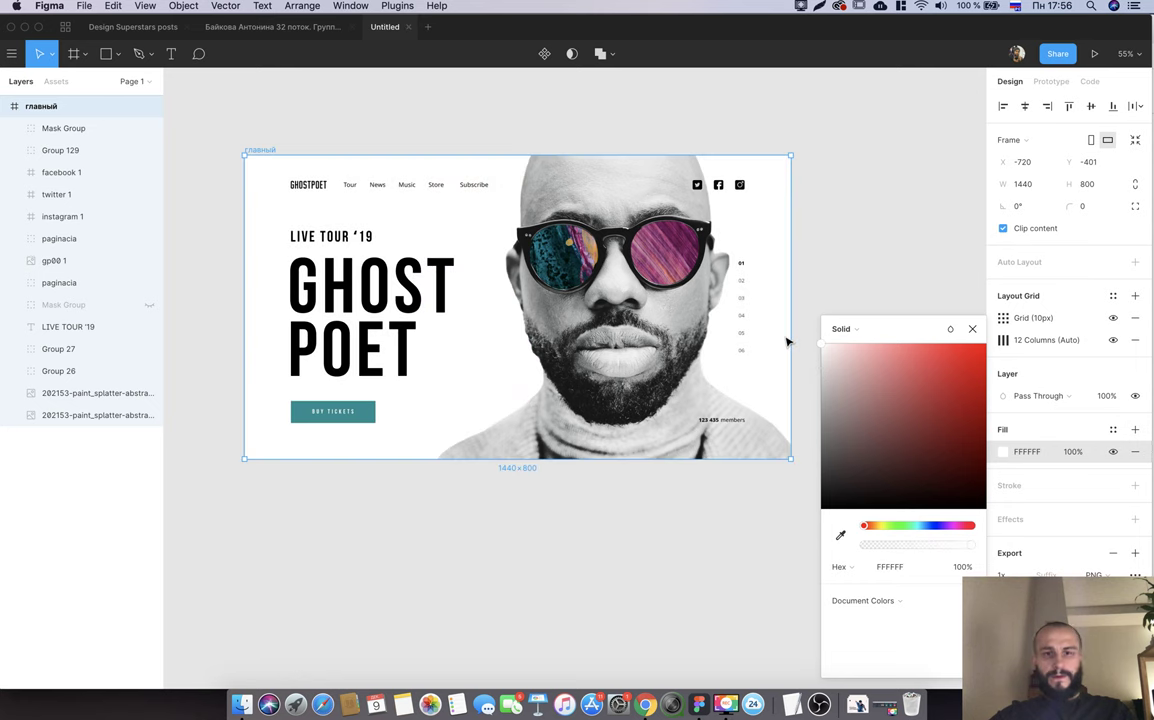
key(super+z)
key(super+z)
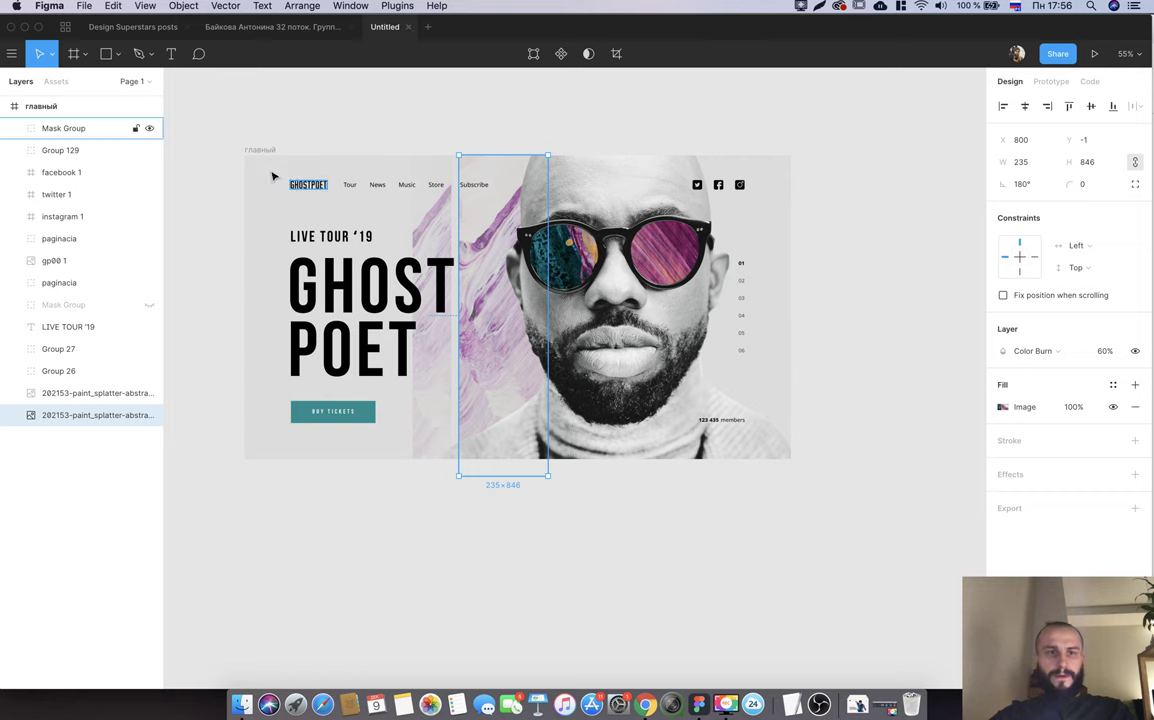
click(250, 149)
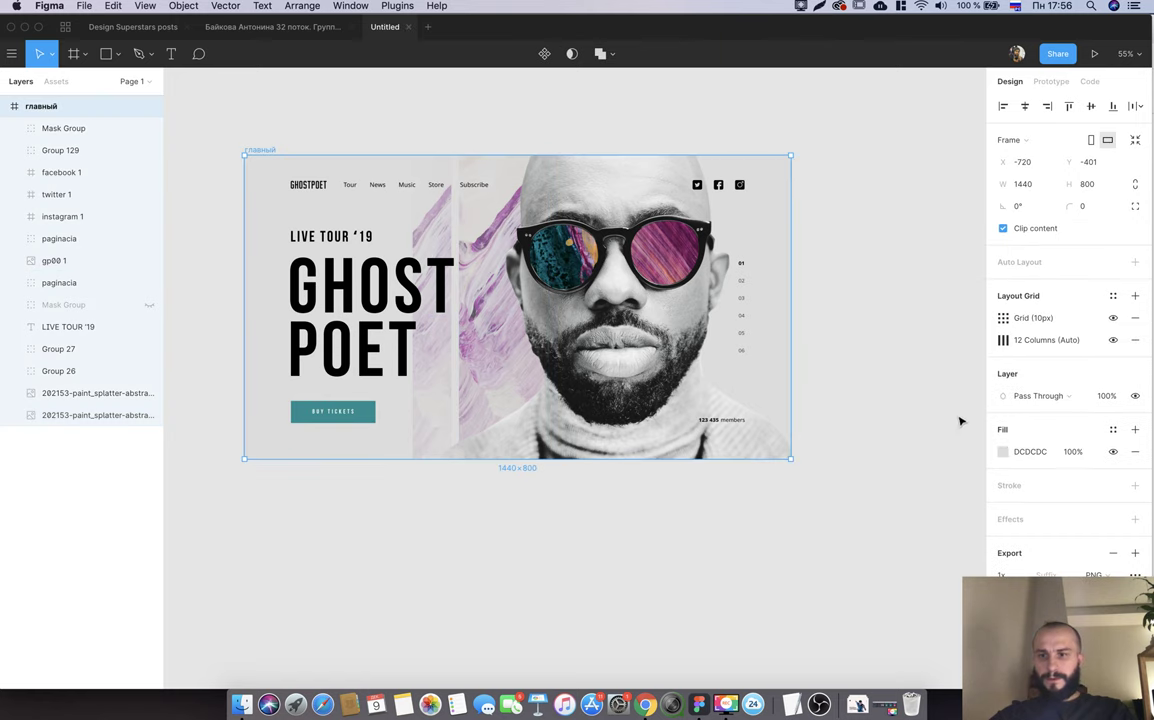
click(1003, 451)
drag(830, 352, 817, 350)
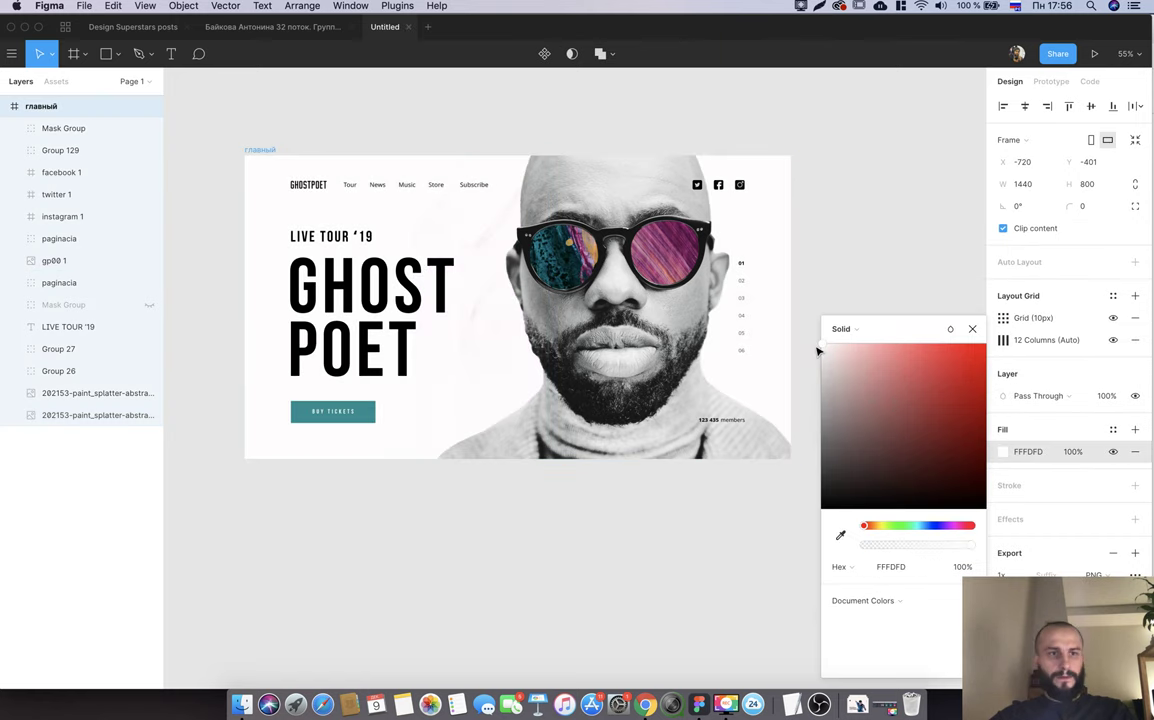
click(972, 329)
key(super+z)
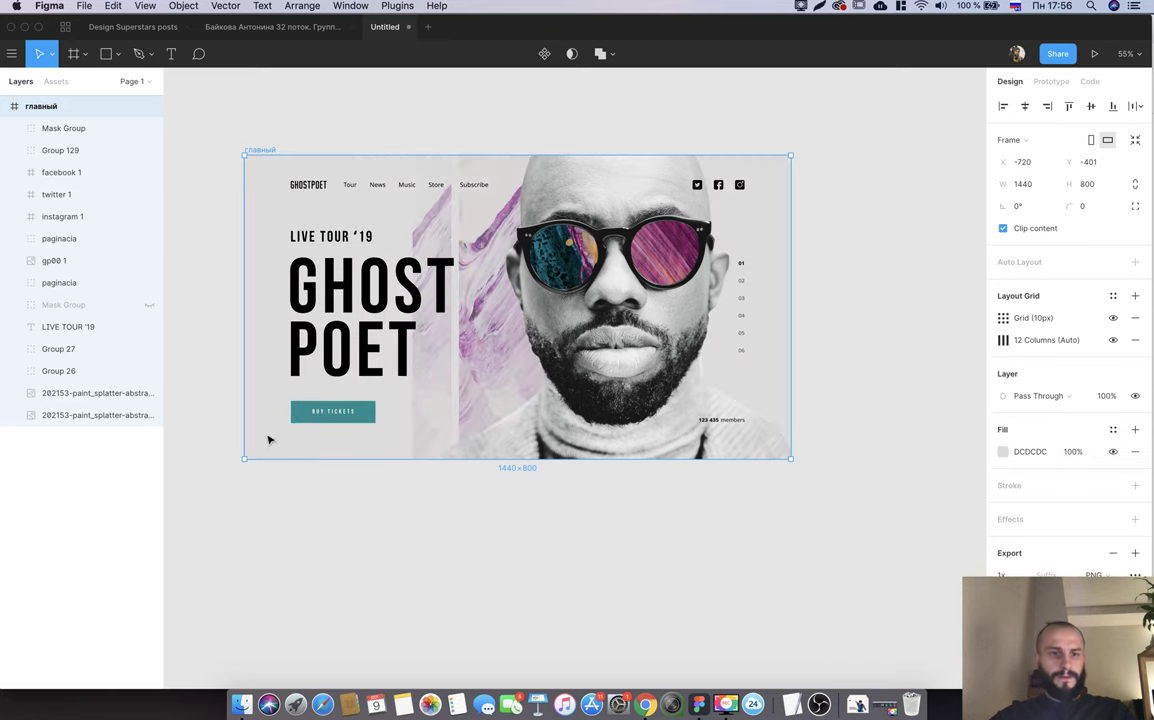
click(125, 392)
click(99, 414)
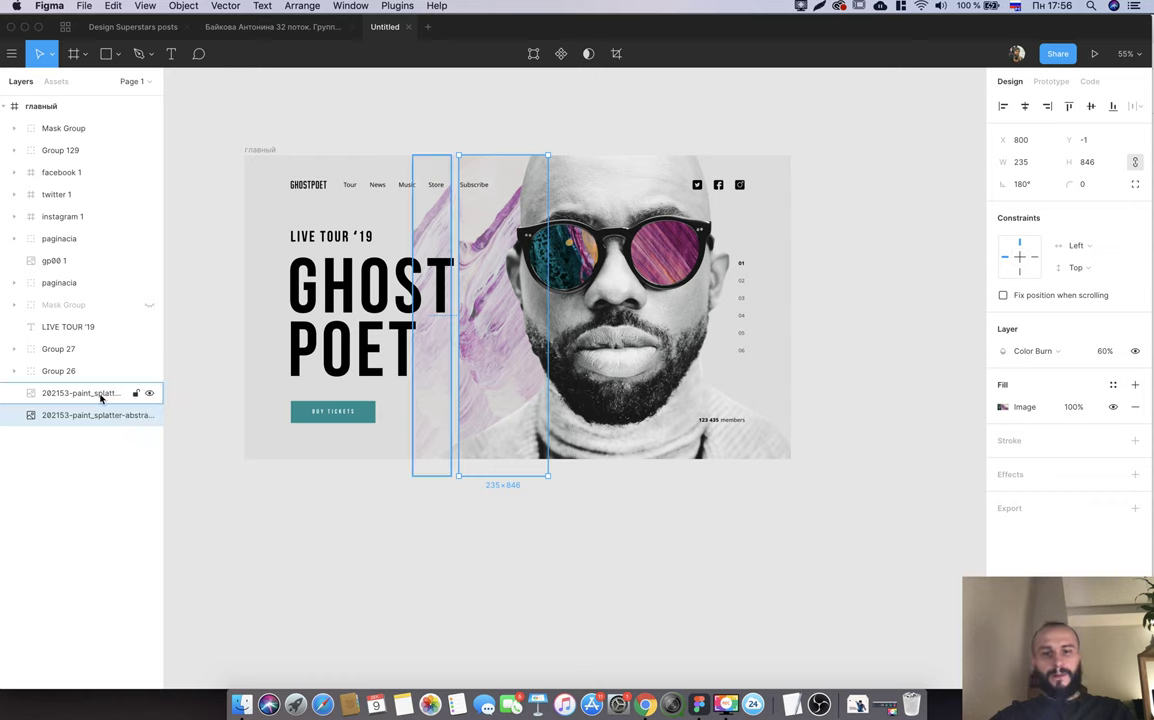
Set the wide splatter strip to Normal blending with maximum contrast and slightly raised exposure.
click(1055, 355)
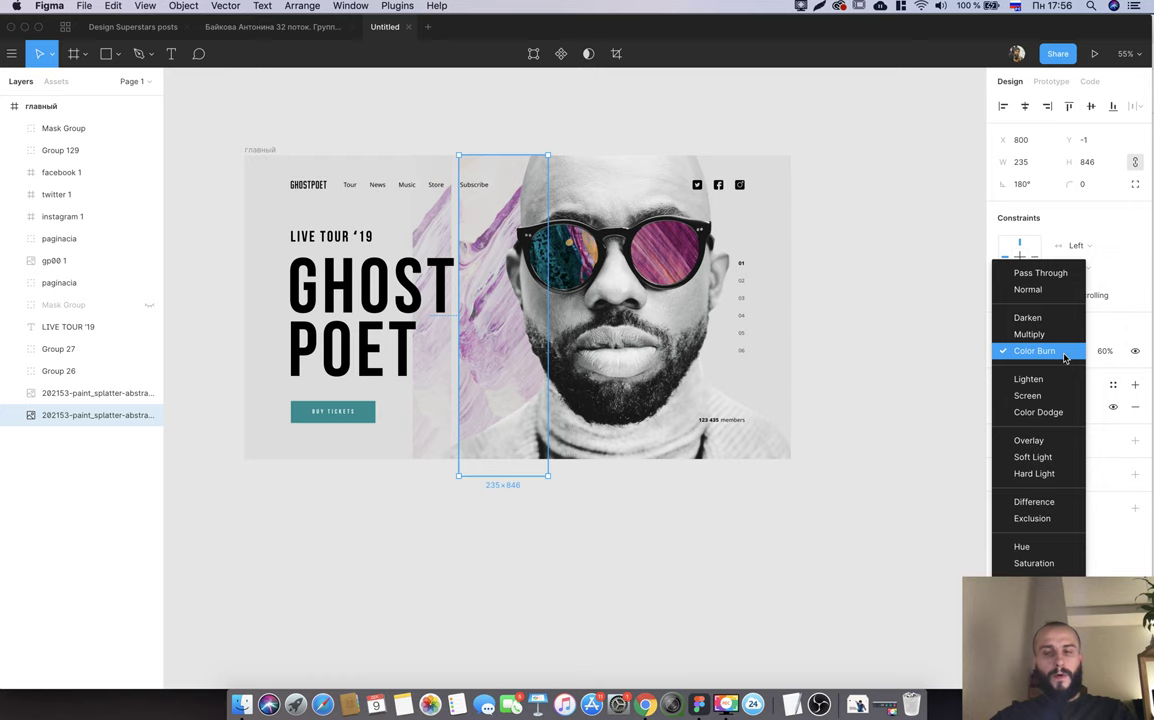
click(1055, 290)
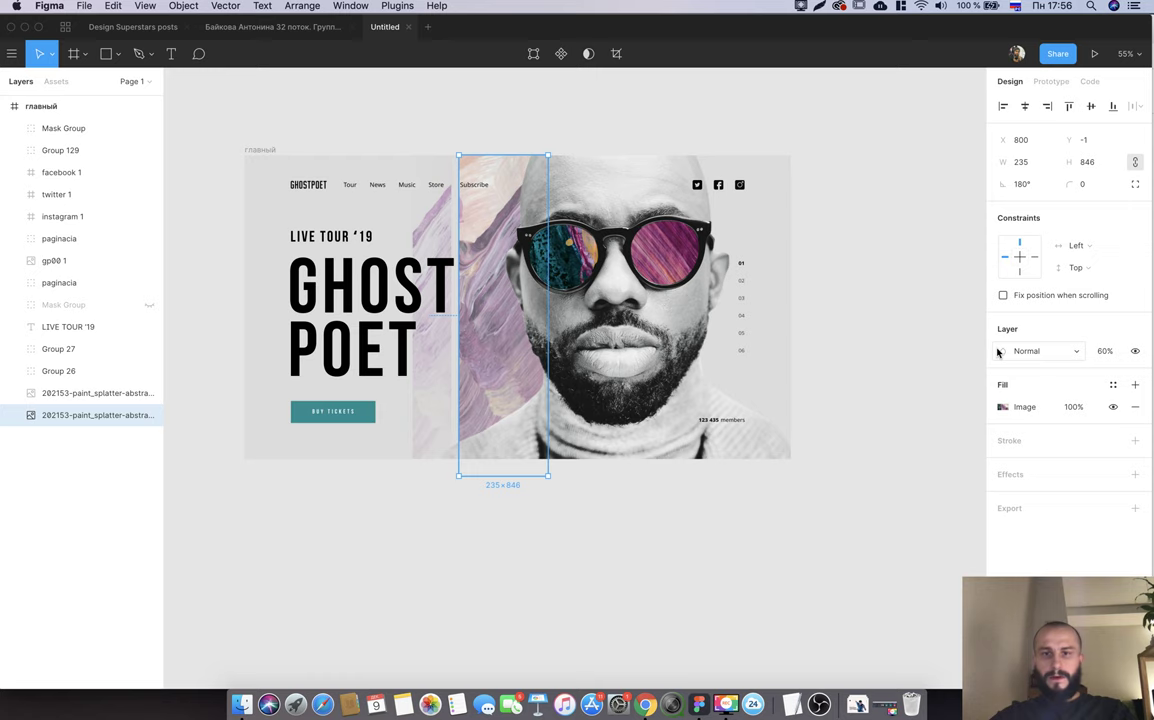
click(1004, 407)
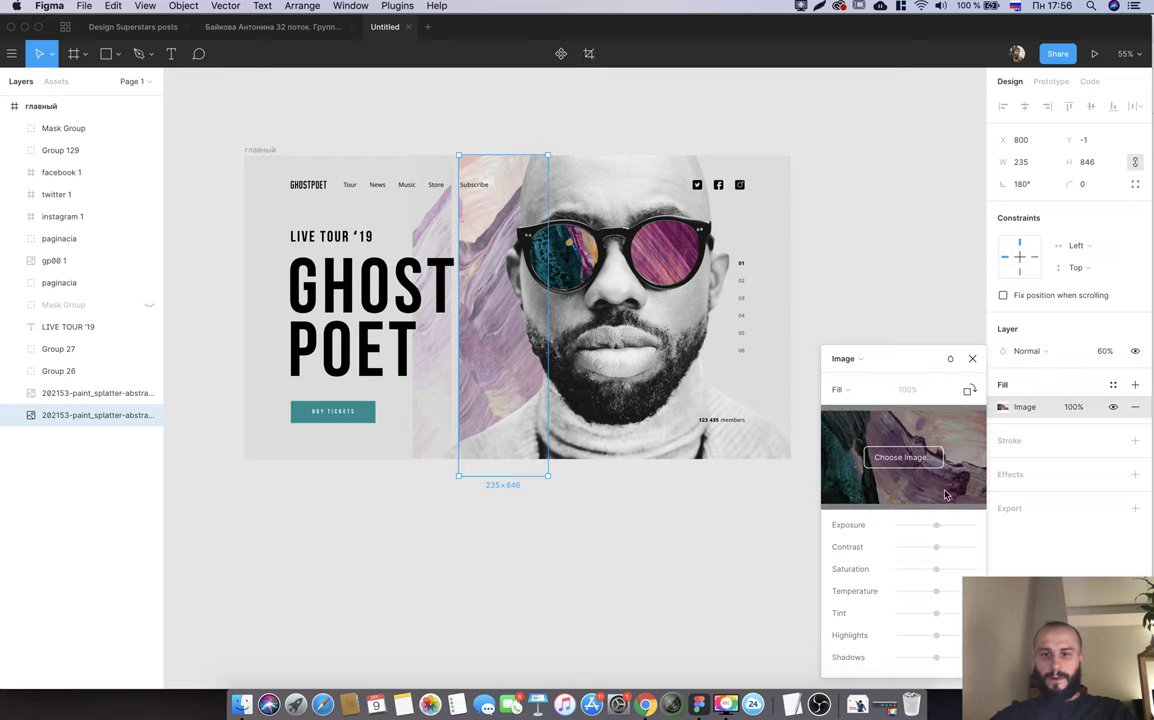
drag(936, 526, 959, 530)
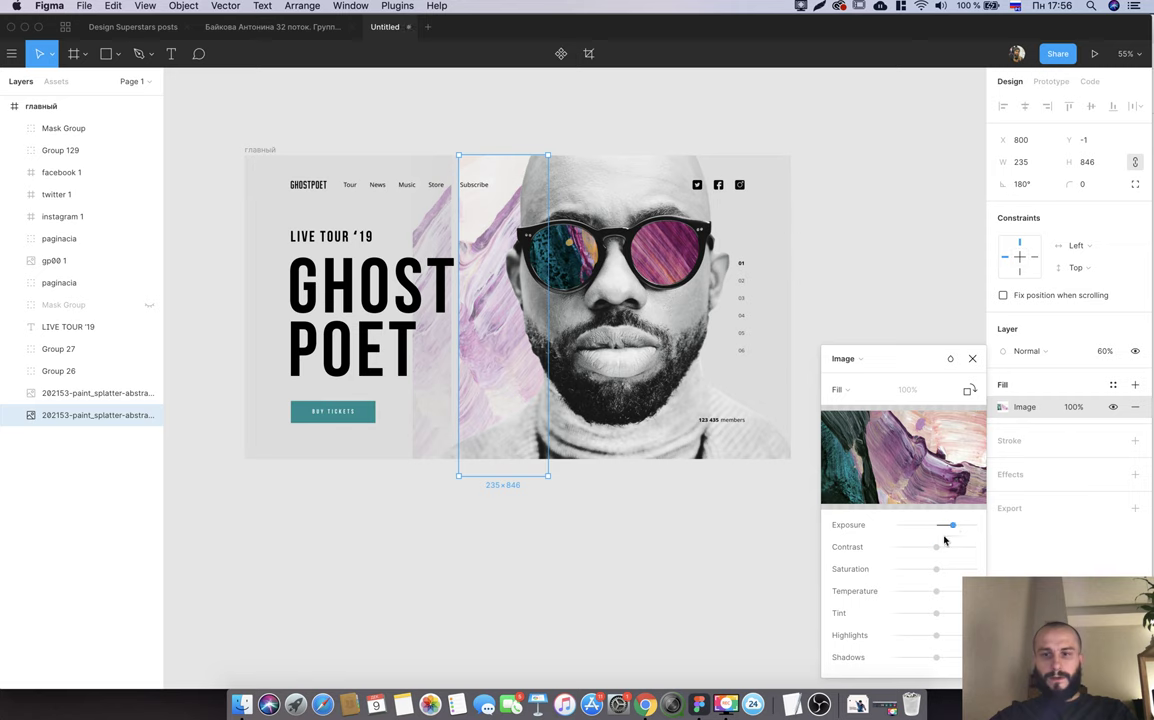
drag(937, 547, 978, 547)
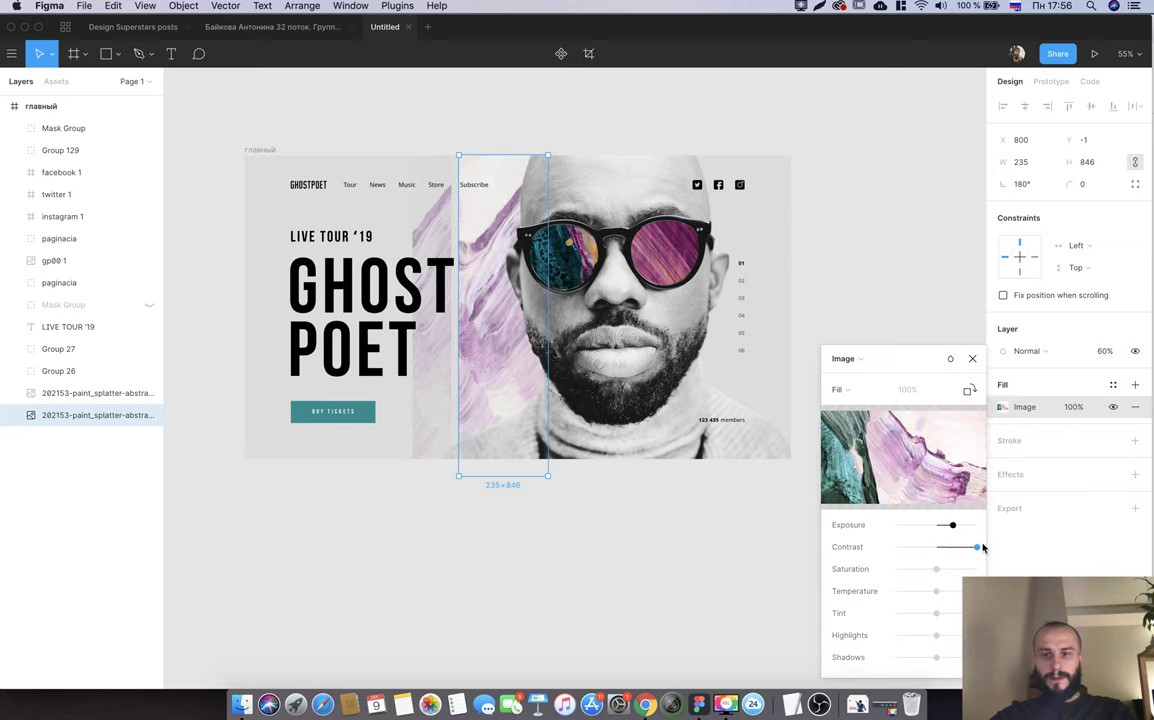
drag(953, 525, 945, 526)
Adjust the wide strip's saturation and tint, and raise its highlights and shadows.
mouse_move(936, 569)
mouse_down()
mouse_move(910, 576)
mouse_move(936, 572)
mouse_move(940, 593)
mouse_up()
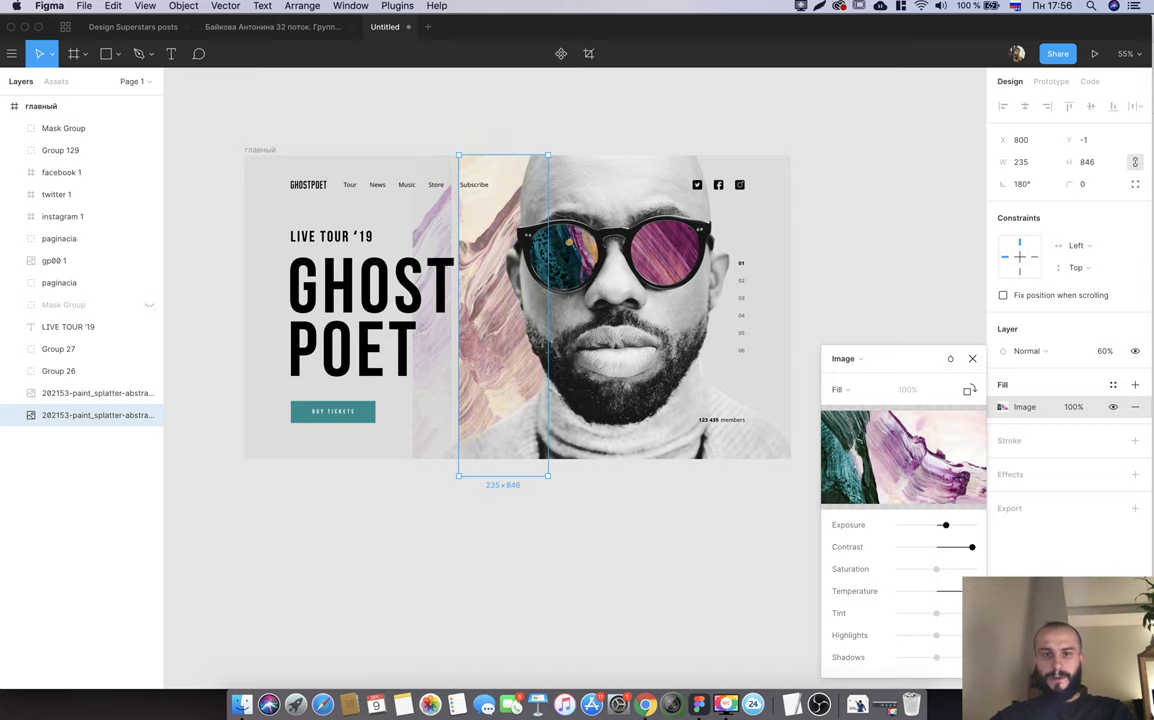
drag(937, 615, 944, 619)
drag(936, 636, 952, 635)
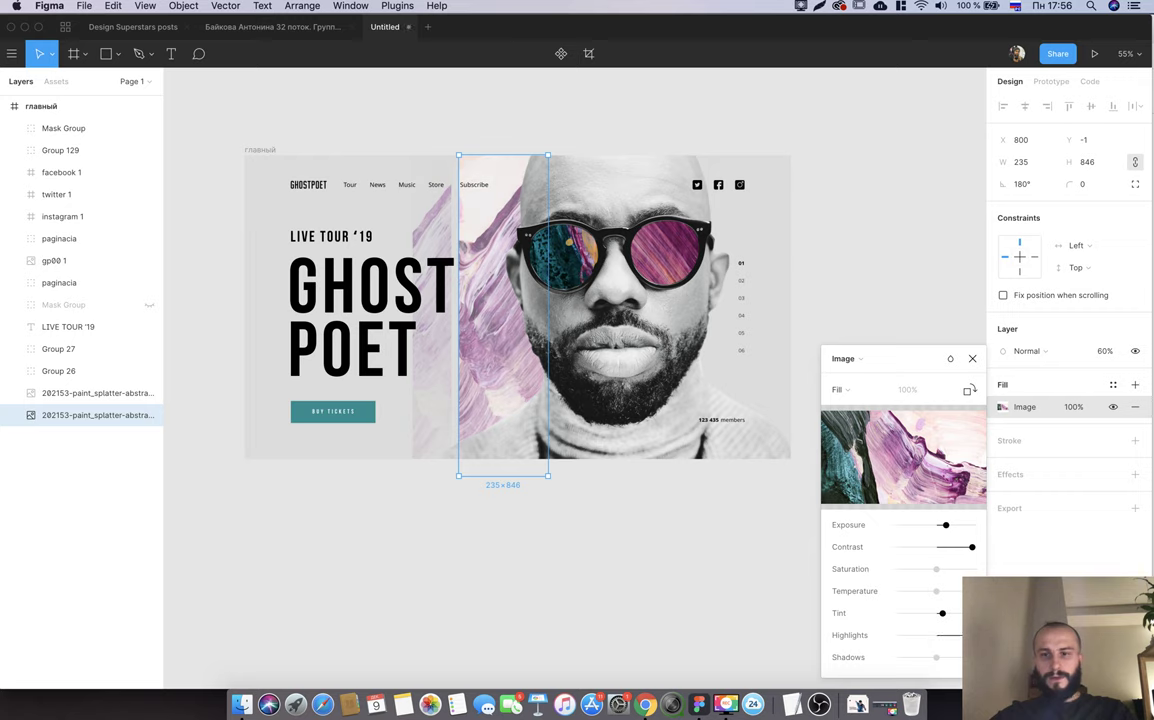
drag(936, 657, 952, 660)
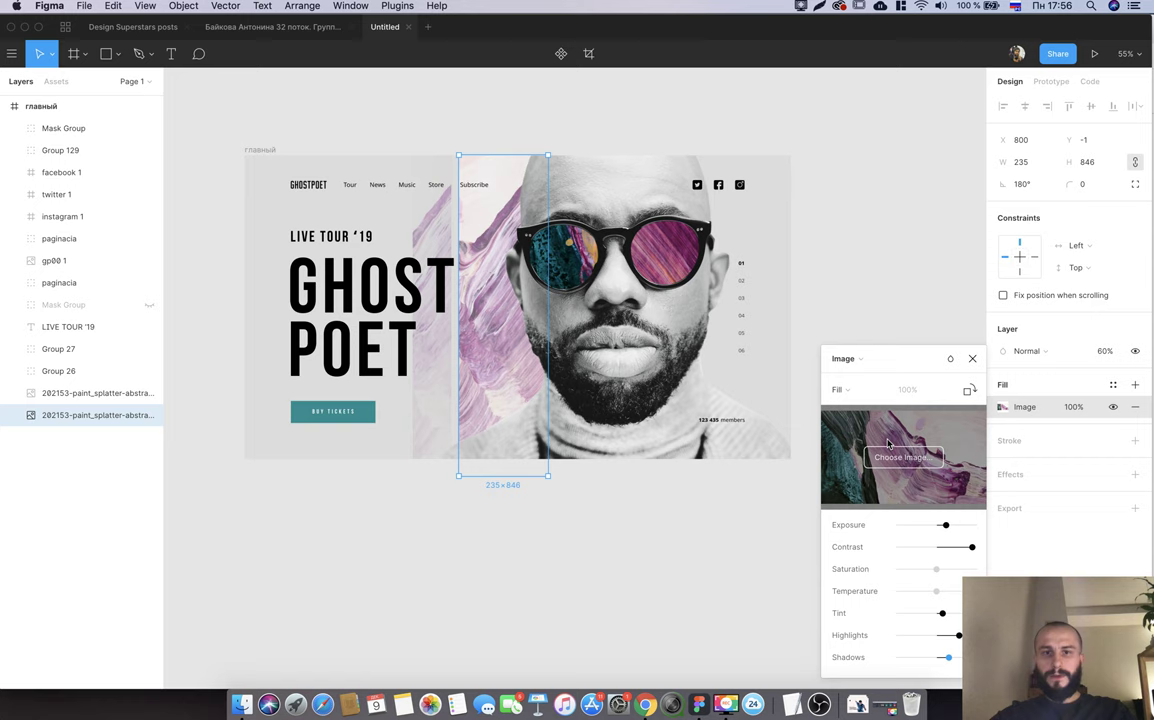
click(972, 358)
click(425, 379)
click(1003, 407)
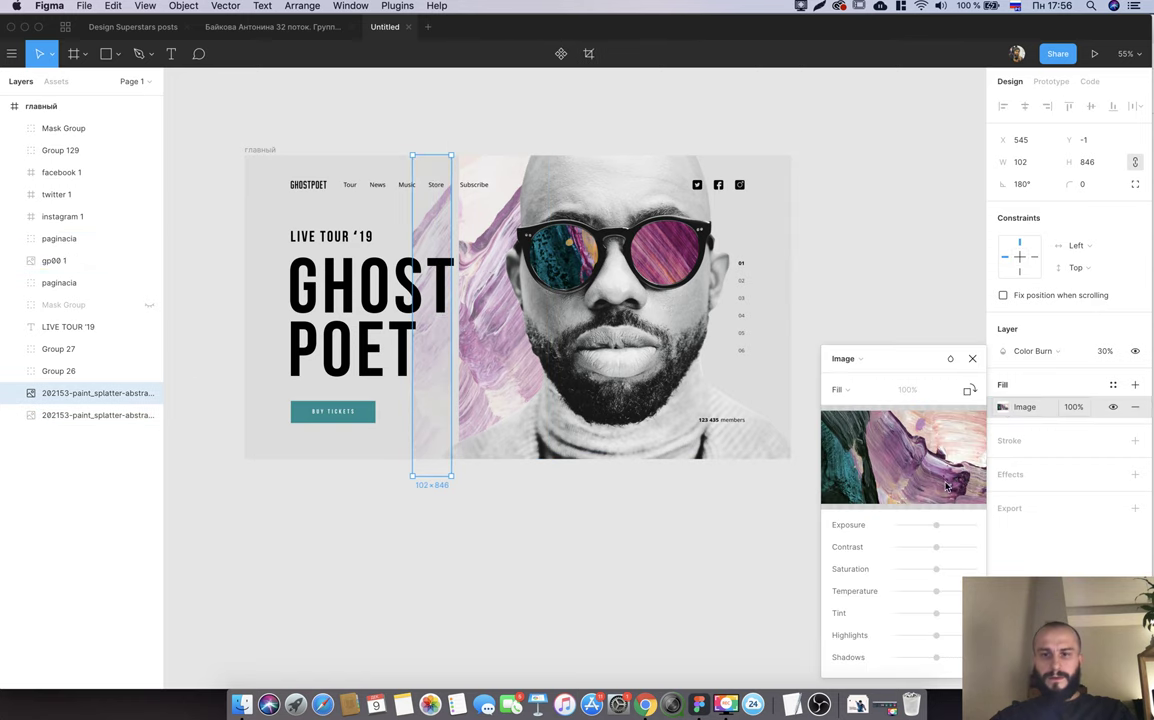
Set the narrow splatter strip to Normal blending and tweak its exposure, contrast and temperature.
mouse_move(936, 525)
mouse_down()
mouse_move(969, 527)
mouse_move(939, 529)
mouse_up()
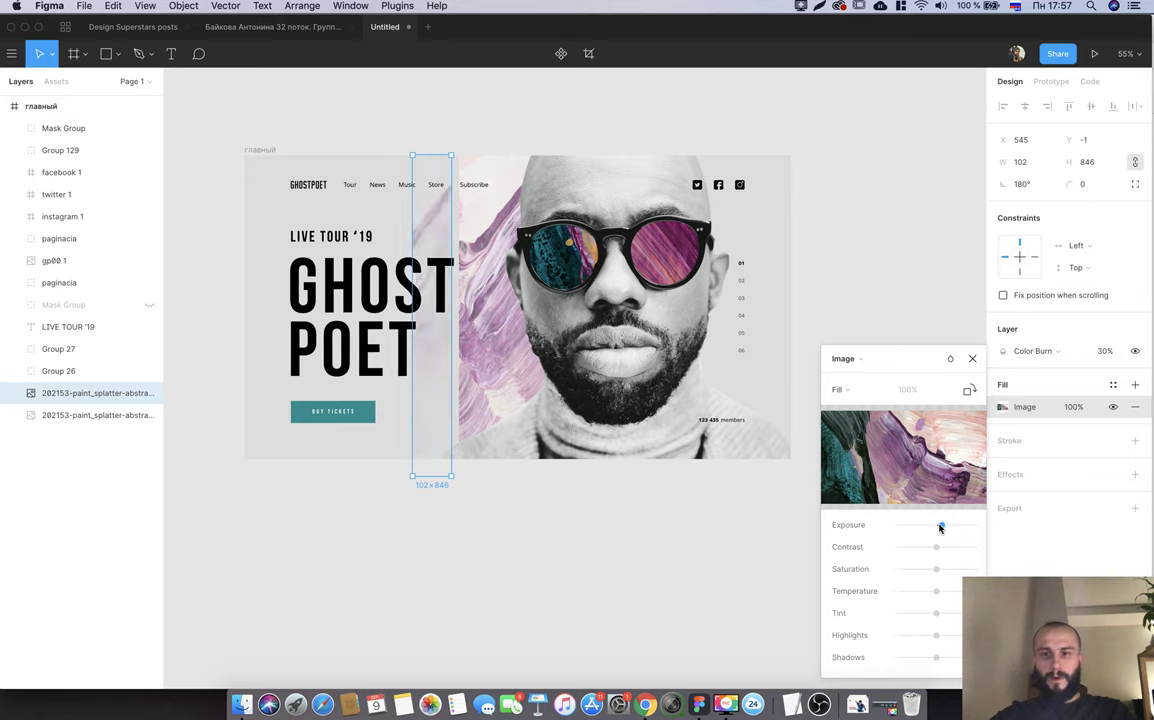
click(1053, 349)
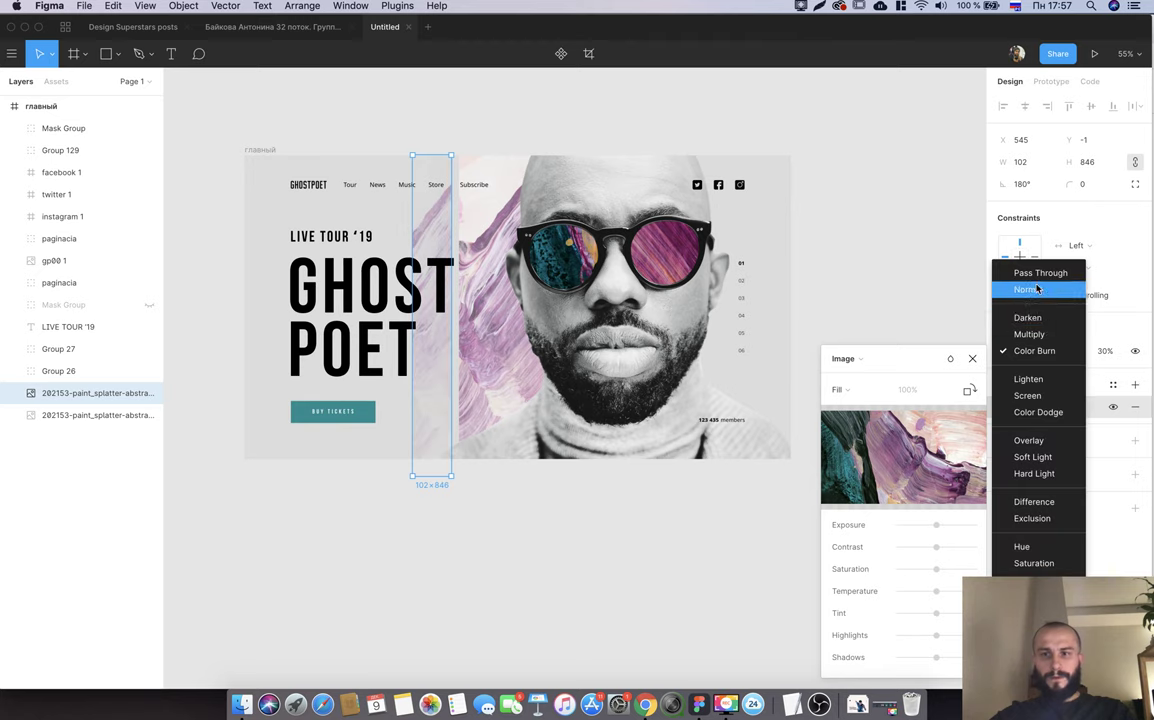
click(1037, 289)
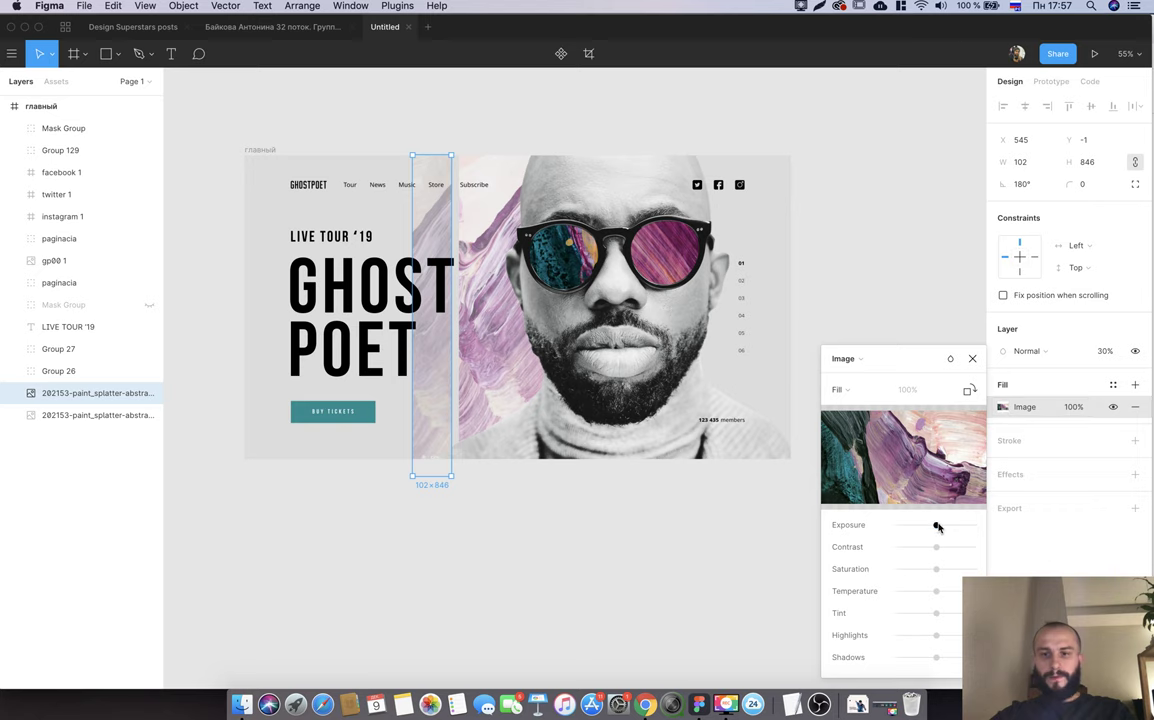
drag(937, 525, 962, 527)
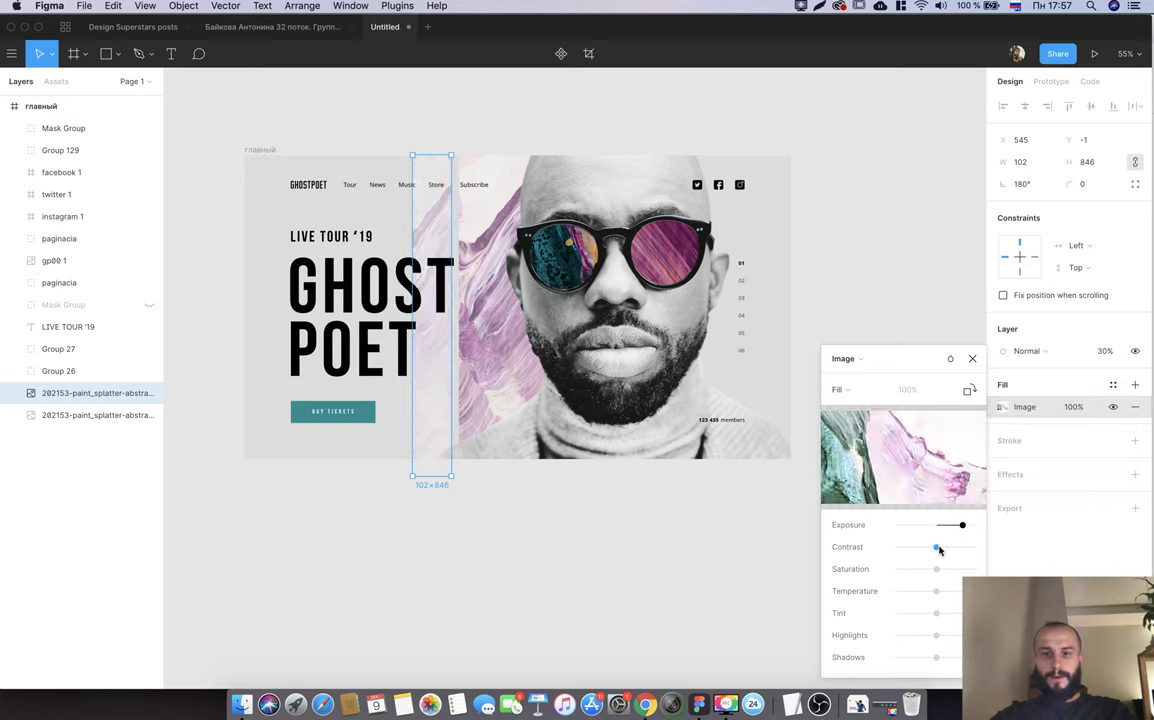
mouse_move(955, 527)
mouse_down()
mouse_move(943, 527)
mouse_move(965, 571)
mouse_move(976, 572)
mouse_move(977, 547)
mouse_up()
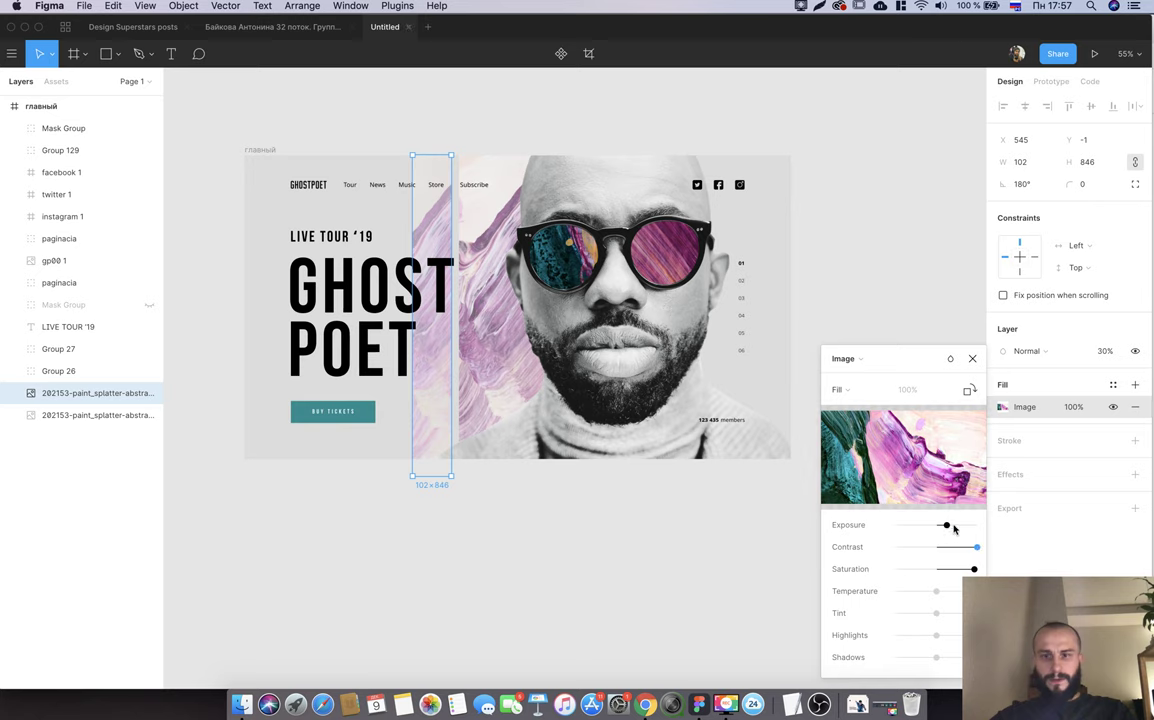
drag(941, 528, 947, 529)
mouse_move(936, 591)
mouse_down()
mouse_move(949, 591)
mouse_move(915, 591)
mouse_up()
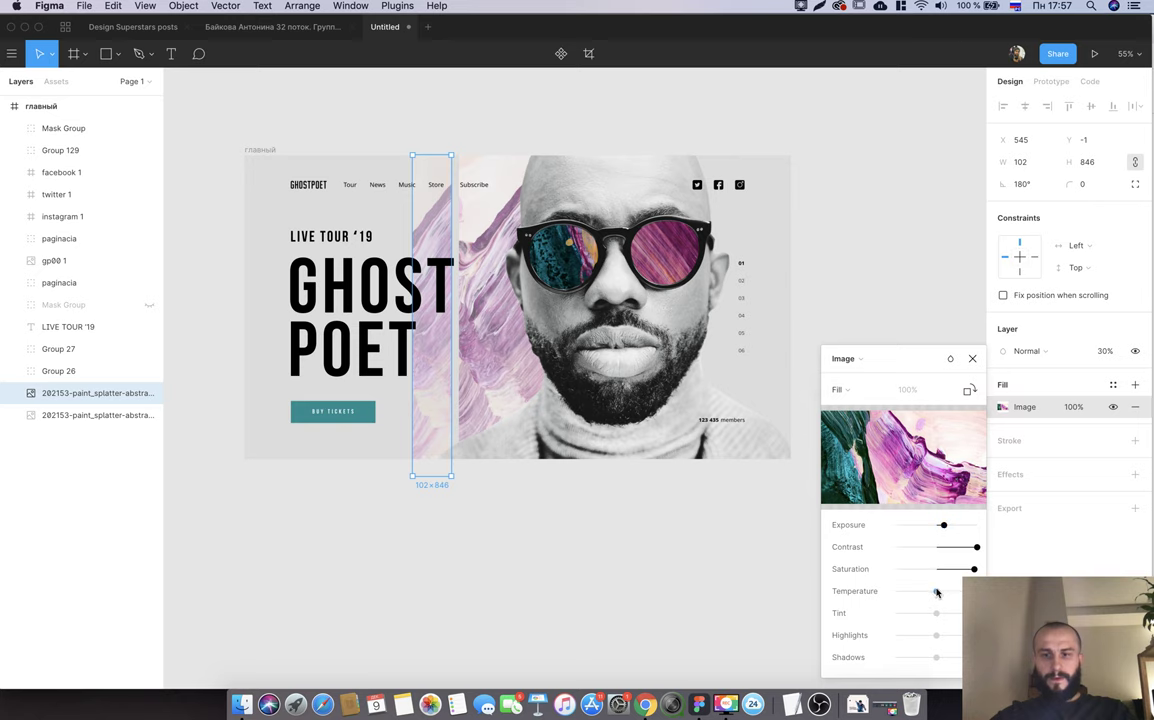
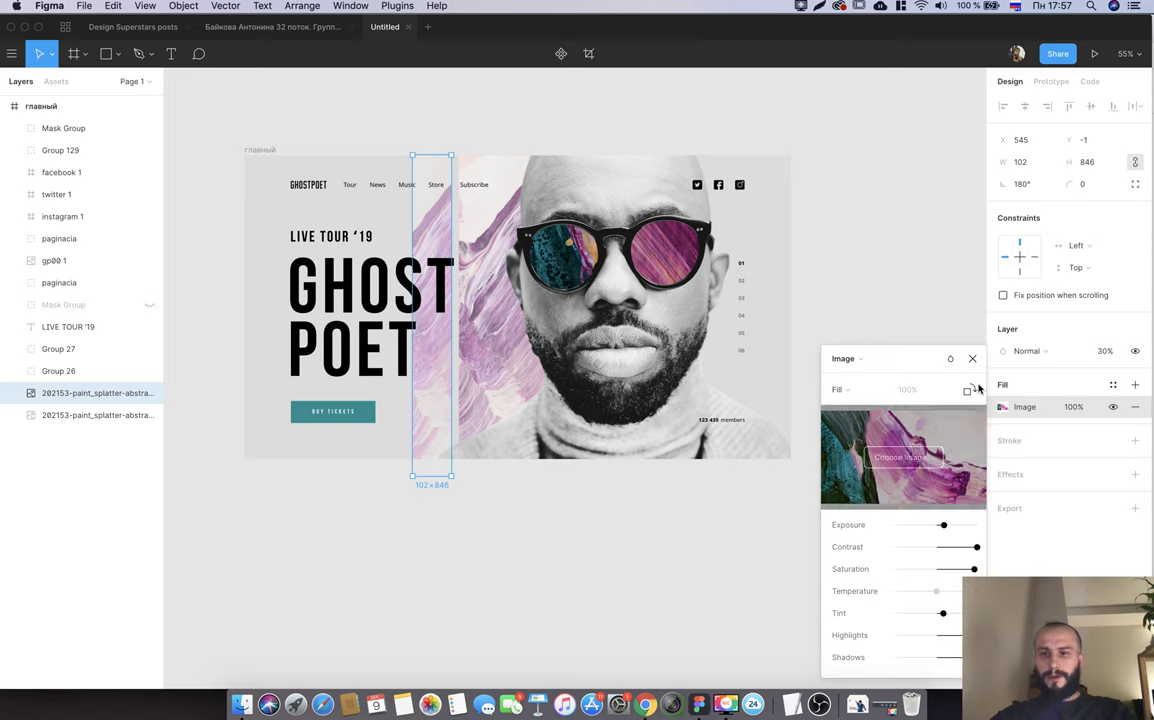
Lighten the главный frame's background fill from DCDCDC to ECECEC, then select both paint-splatter images.
click(953, 337)
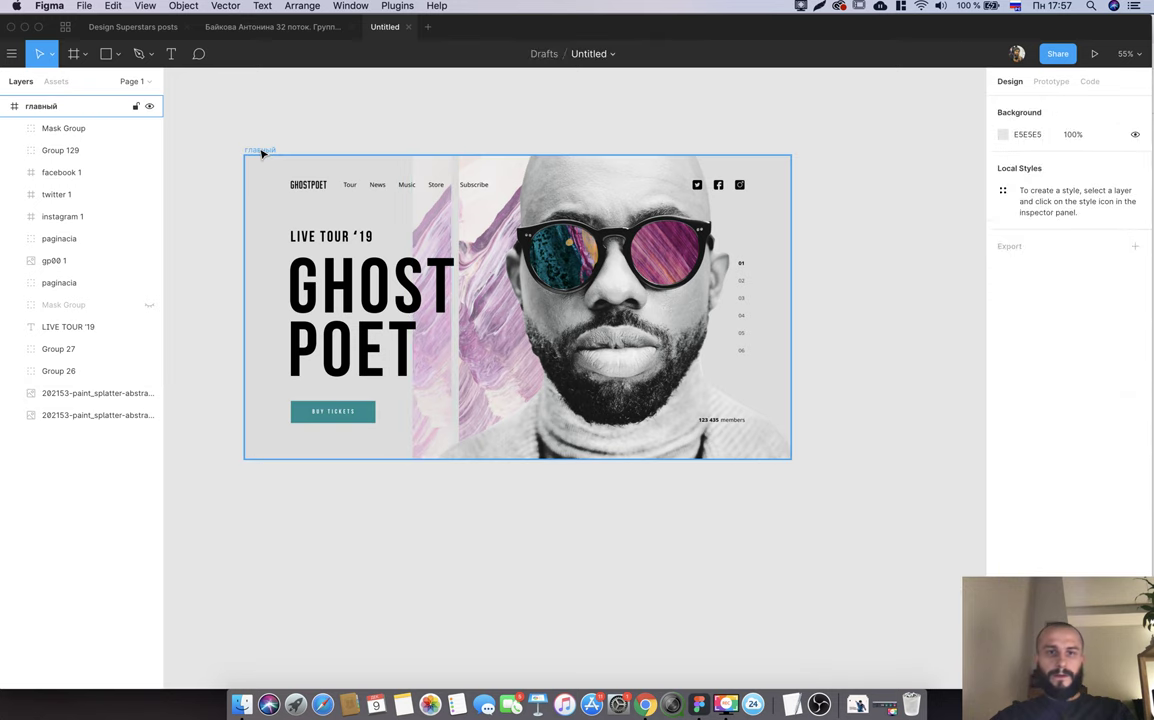
click(258, 149)
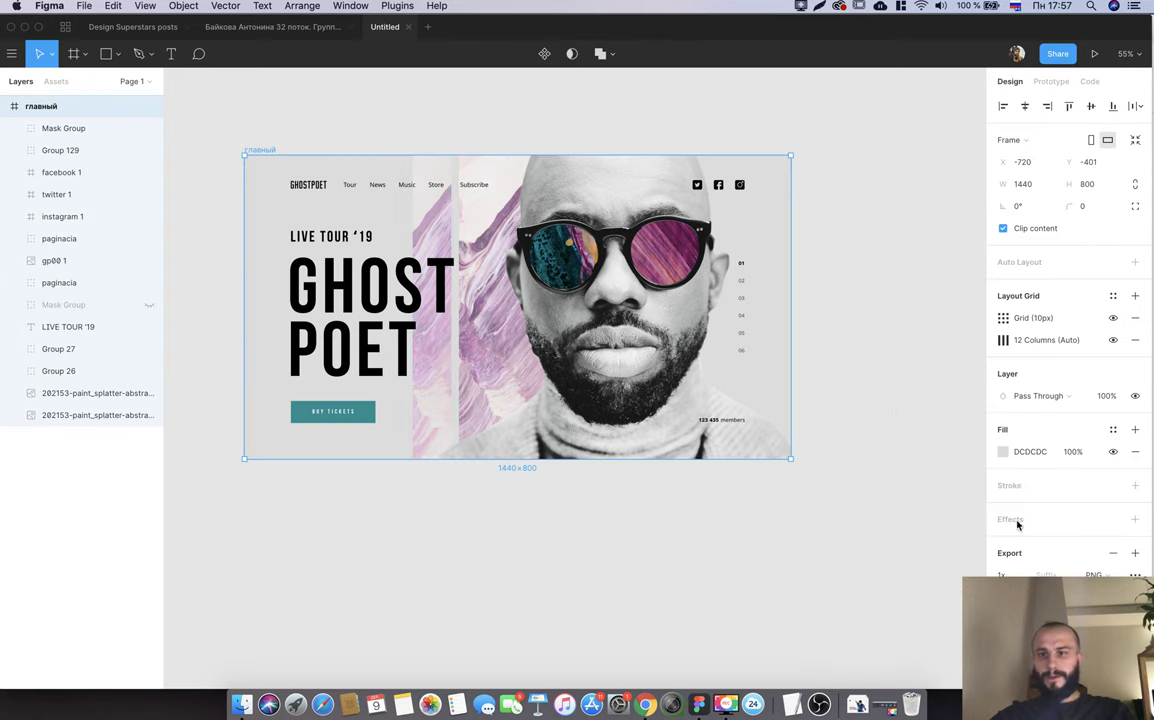
click(1003, 451)
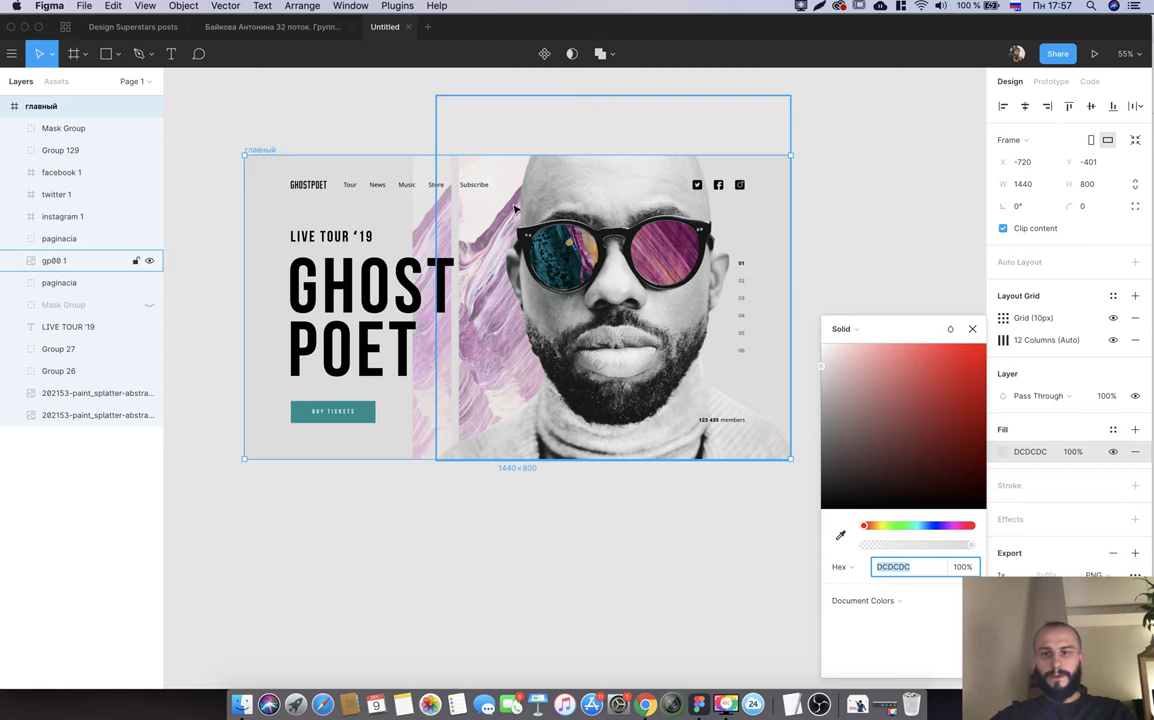
drag(825, 357, 817, 365)
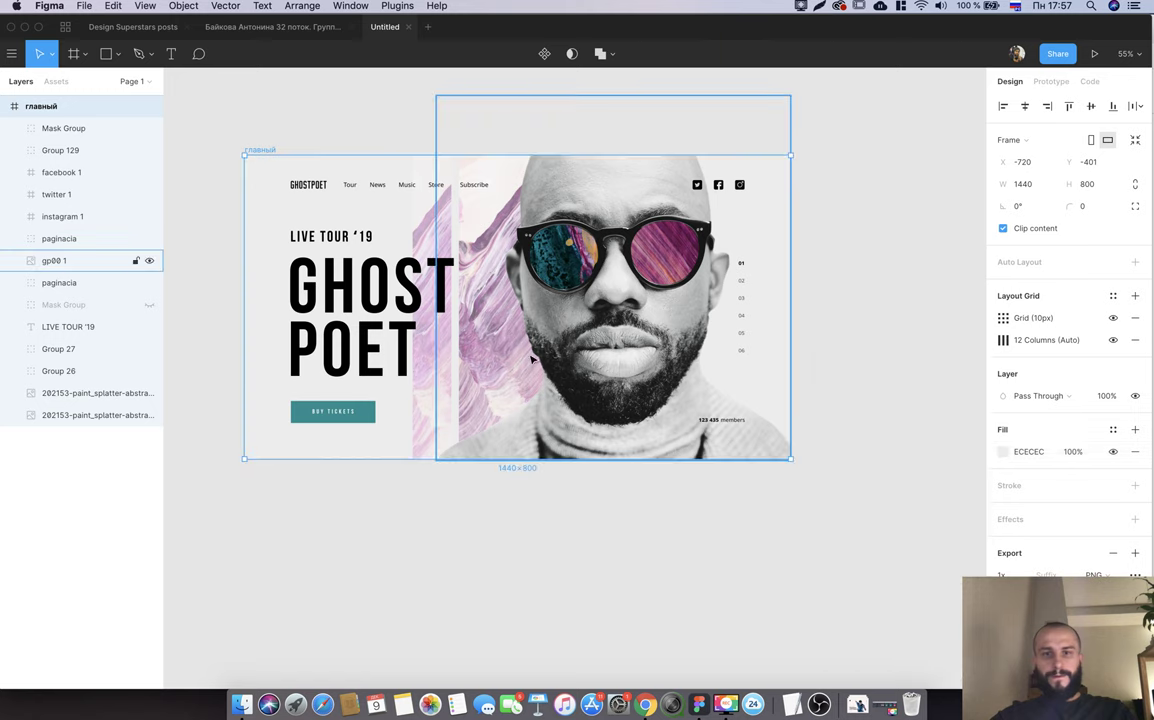
click(433, 357)
shift+click(98, 415)
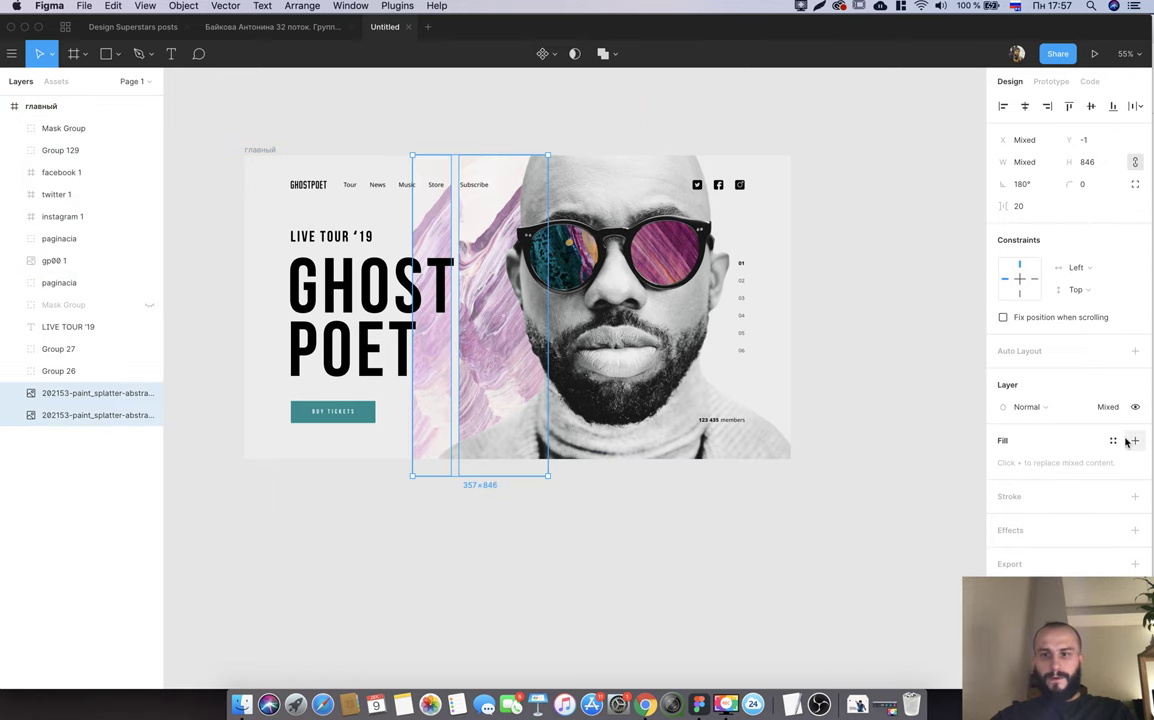
Fade both paint-splatter images to 20% opacity and deselect to view the result.
key(9)
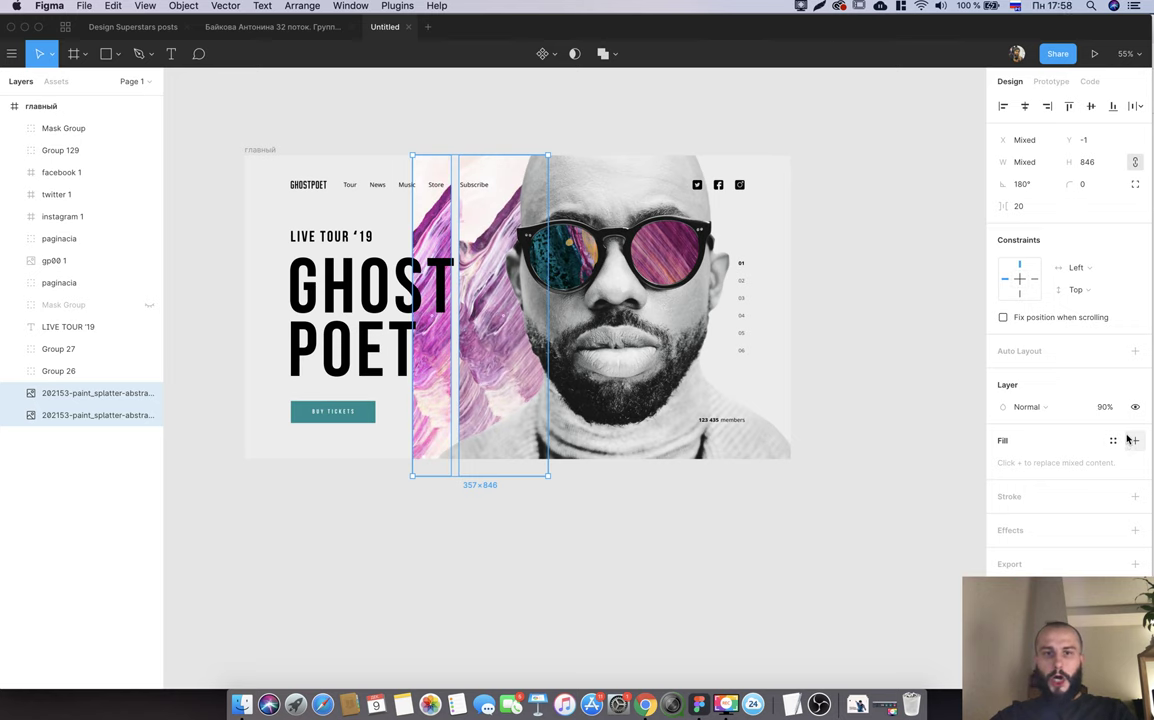
key(7)
key(6)
key(5)
key(3)
key(2)
key(1)
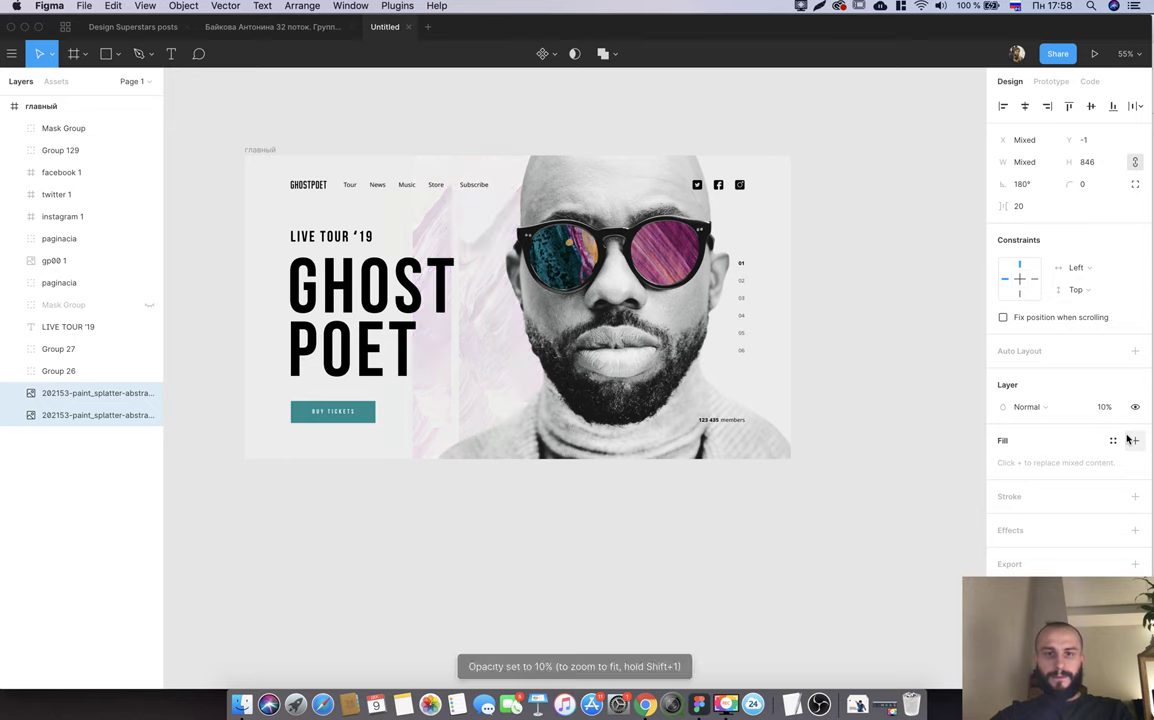
key(2)
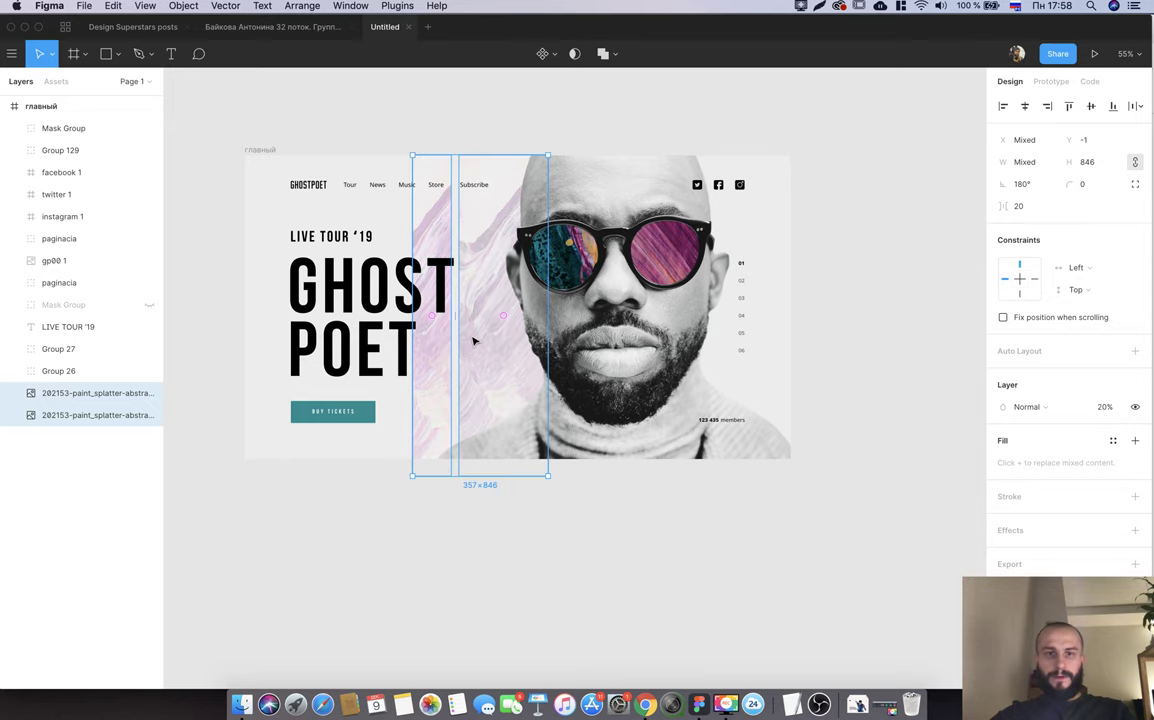
click(474, 341)
click(420, 594)
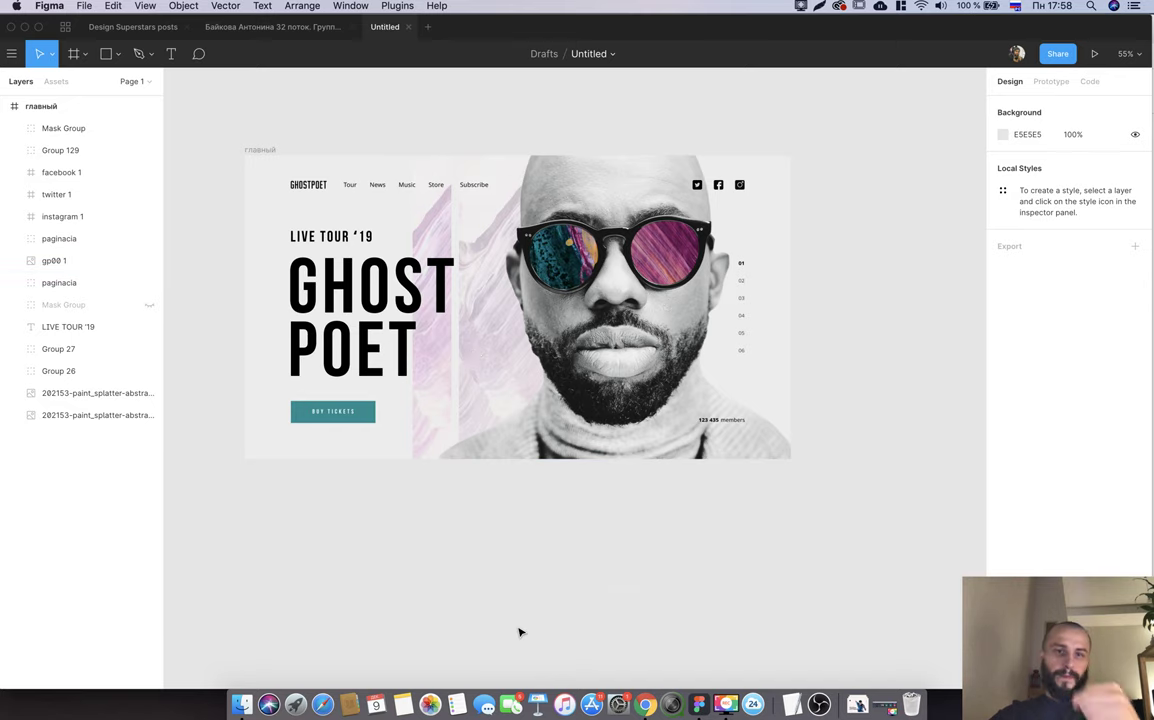
Copy the главный frame from the student's original file and return to Untitled.
click(312, 27)
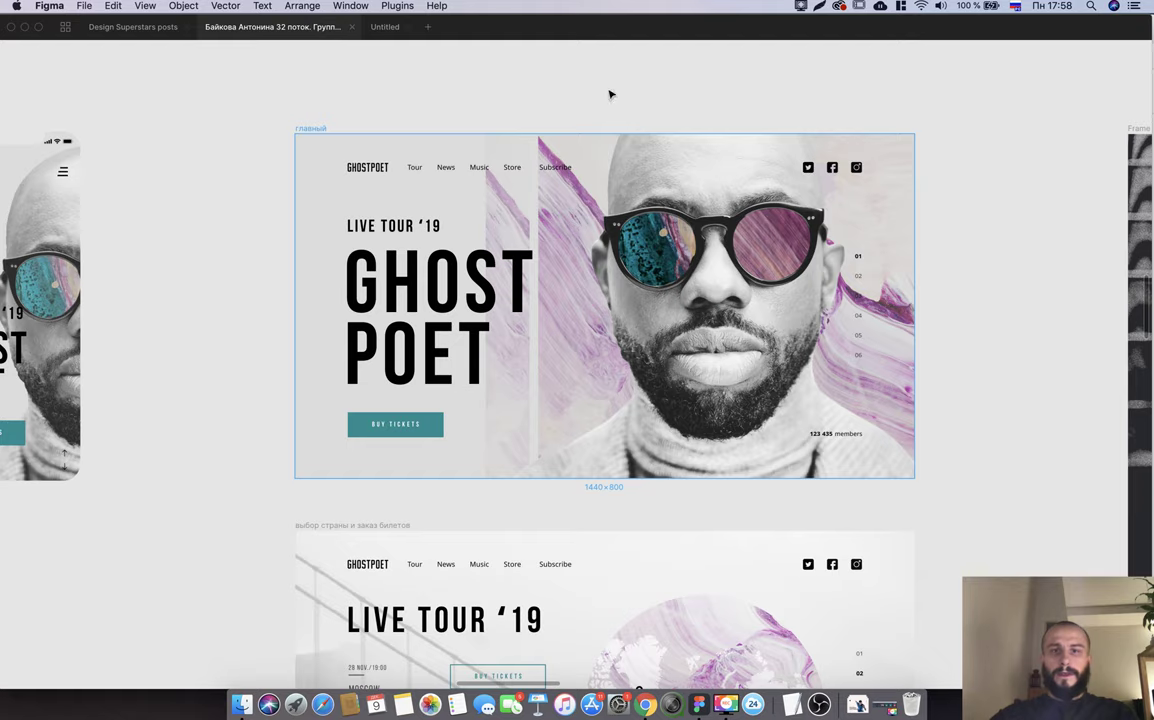
click(388, 27)
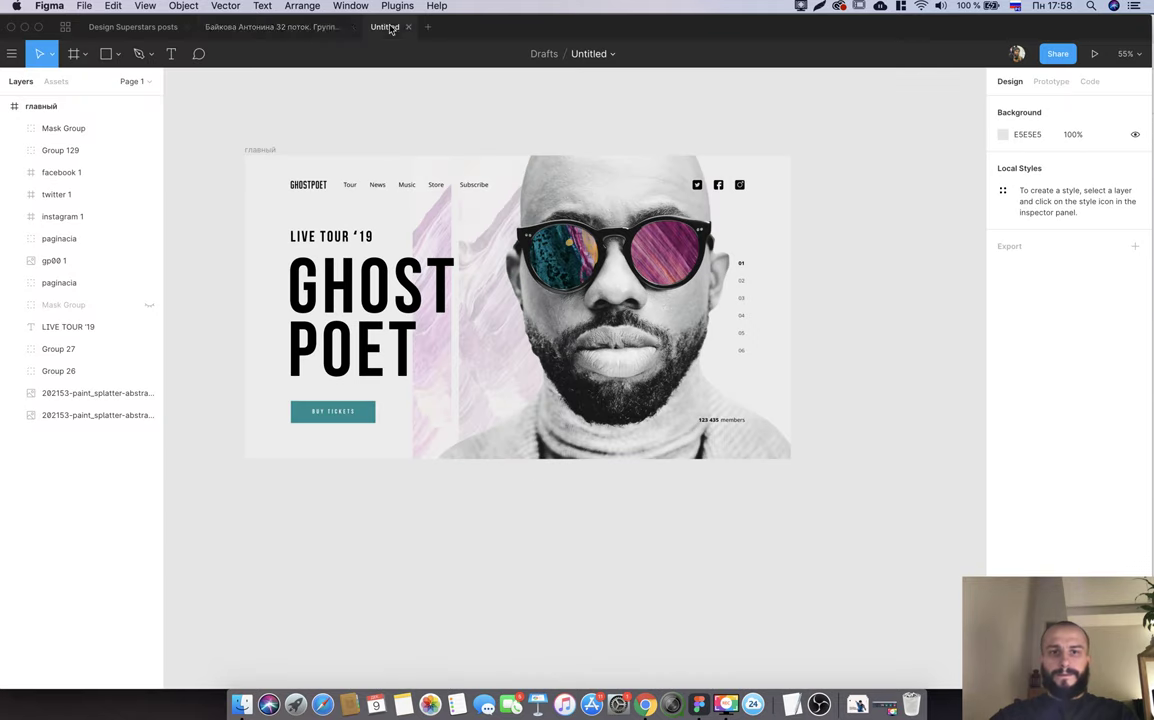
click(310, 30)
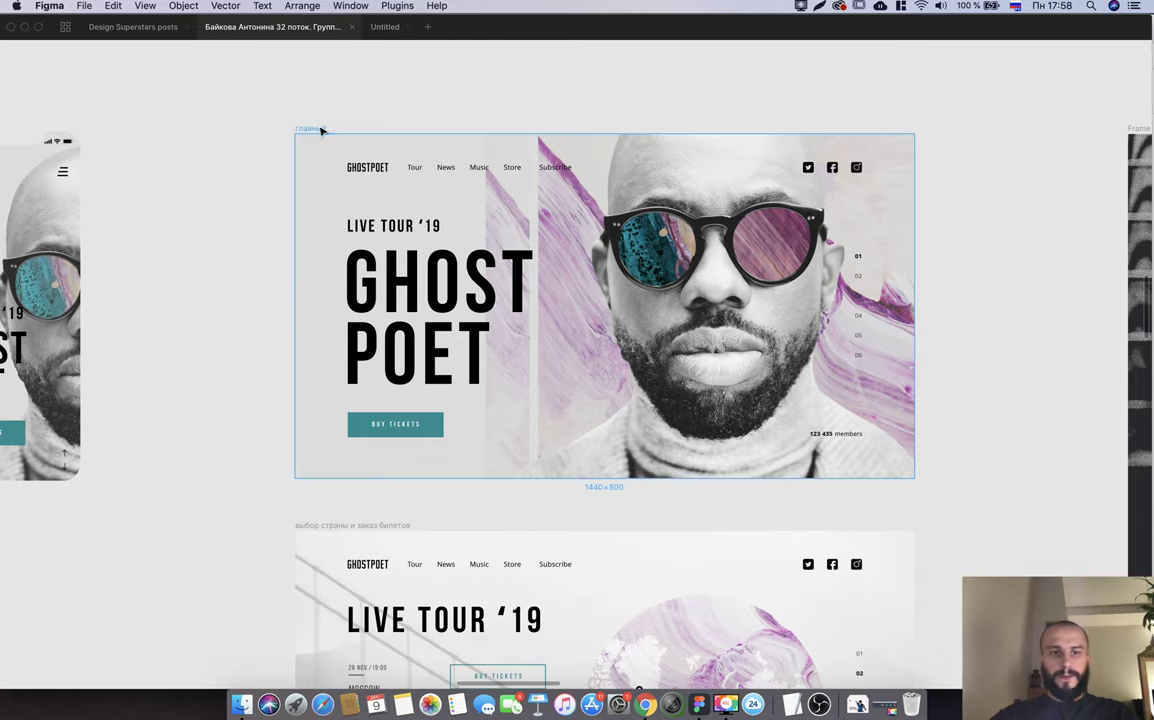
click(385, 27)
Paste the original главный frame left of the edited one for comparison, then return to the student's file.
key(super+v)
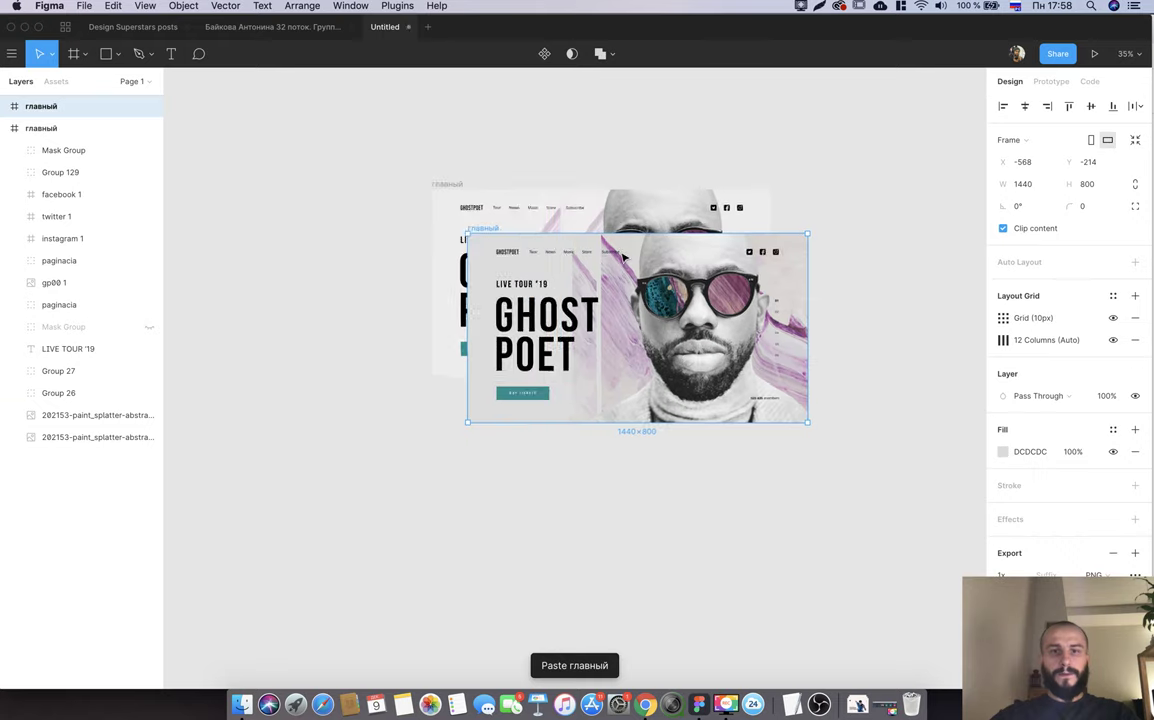
drag(511, 247, 258, 277)
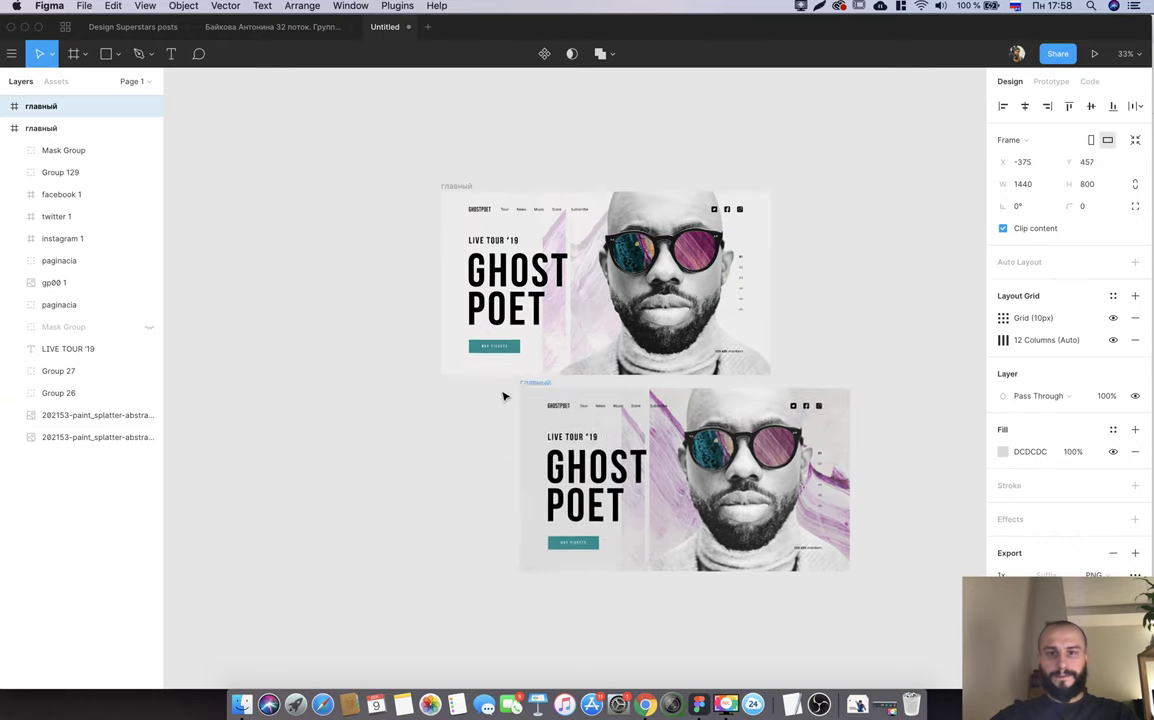
drag(115, 160, 236, 190)
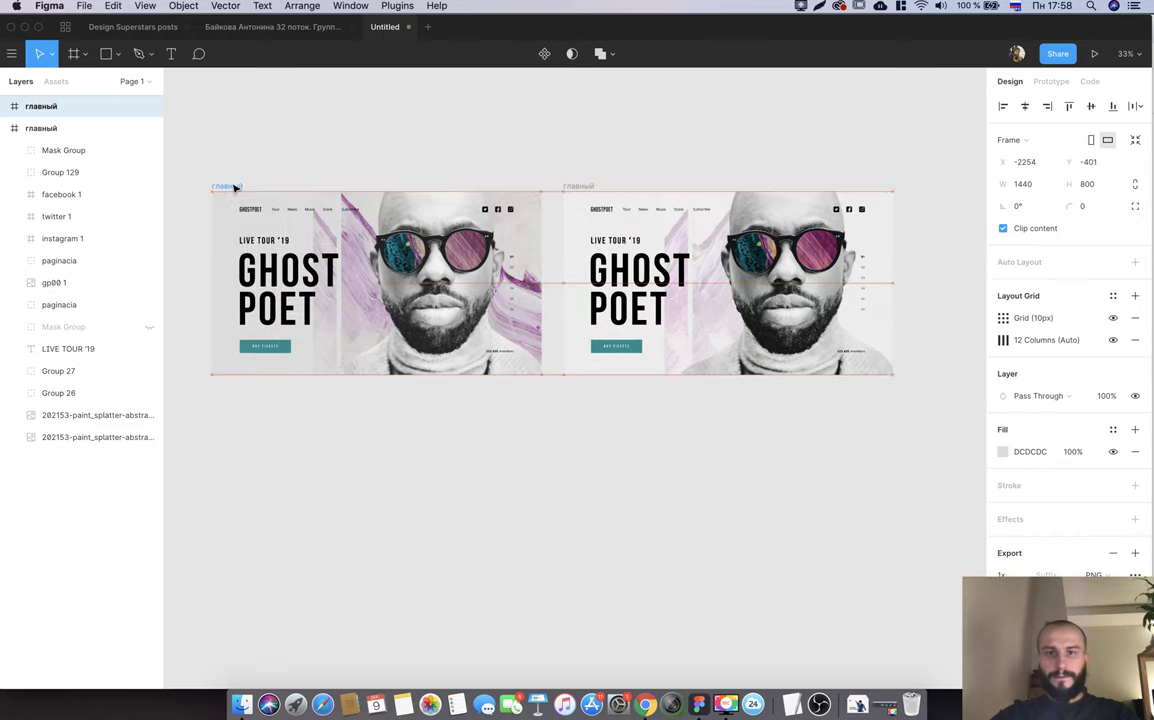
click(531, 410)
scroll(531, 410, up, 1)
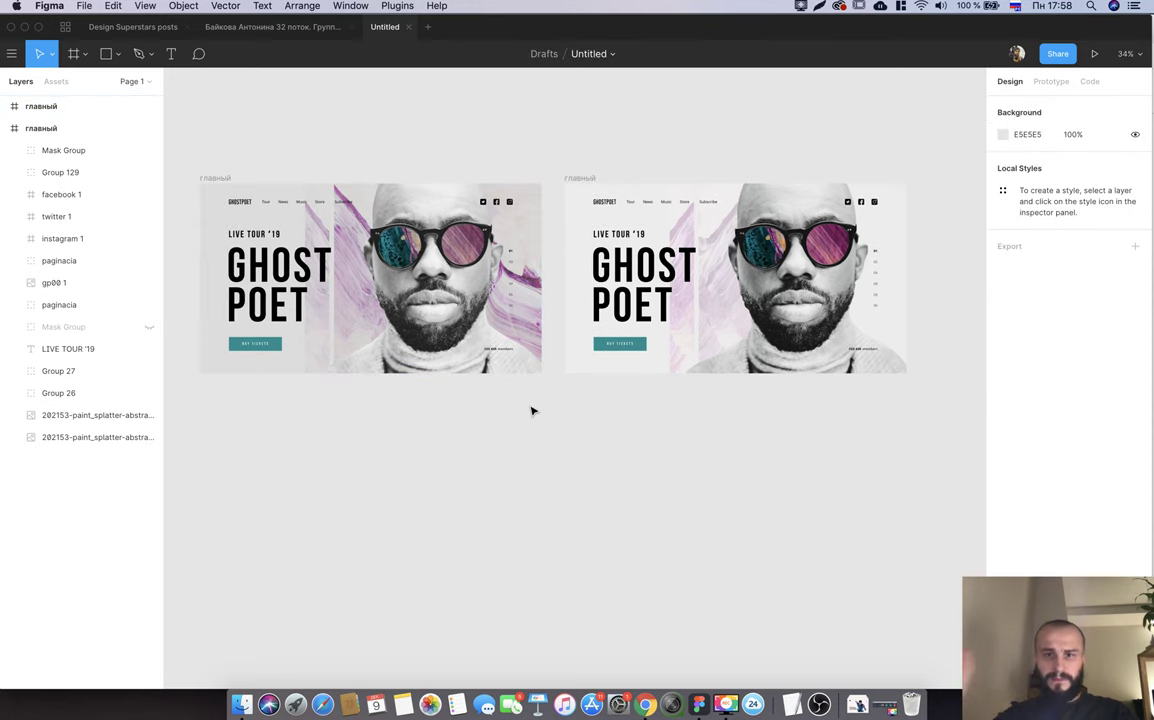
click(312, 30)
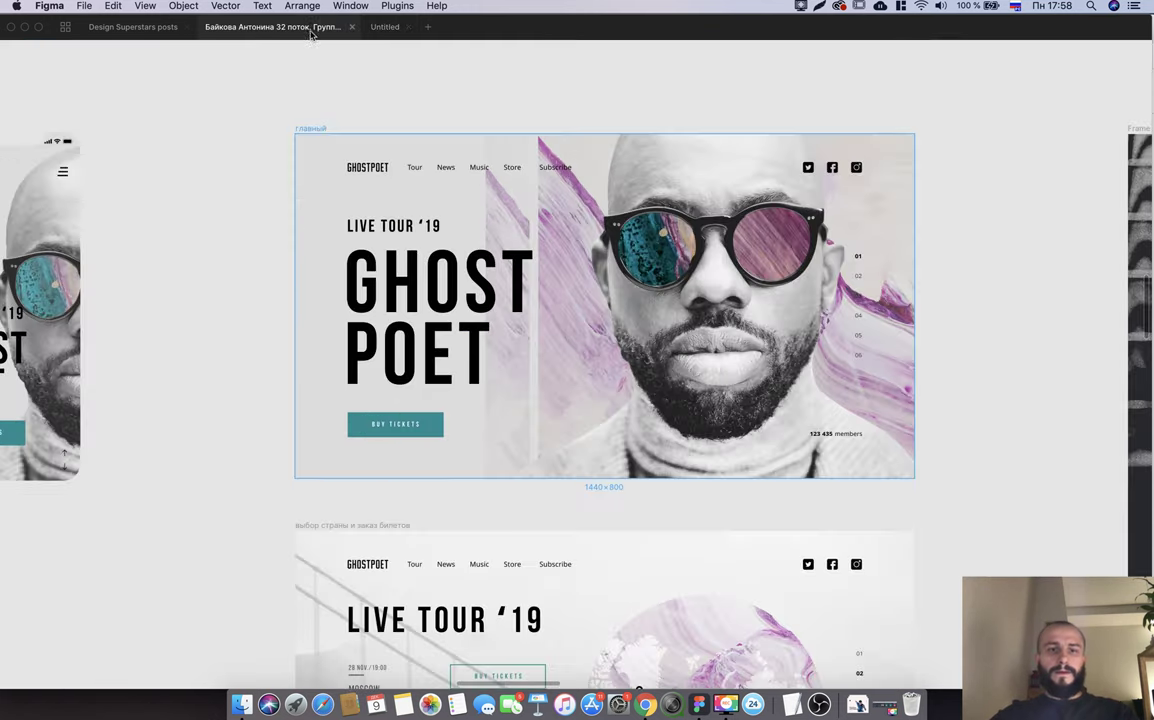
Scroll through the student's page down to the STAY UP TO DATE section.
scroll(971, 404, down, 3)
scroll(971, 406, up, 2)
scroll(971, 406, down, 3)
scroll(971, 406, down, 4)
scroll(971, 406, down, 5)
scroll(971, 406, down, 1)
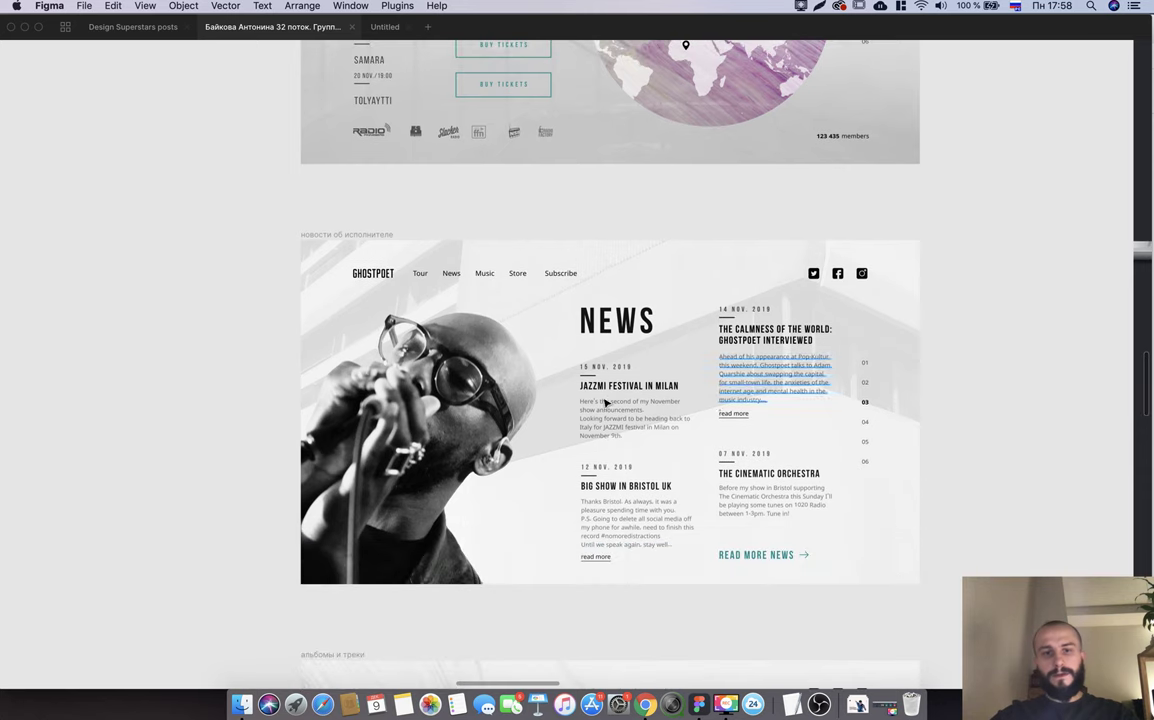
scroll(866, 559, down, 2)
scroll(957, 526, down, 3)
scroll(957, 526, down, 4)
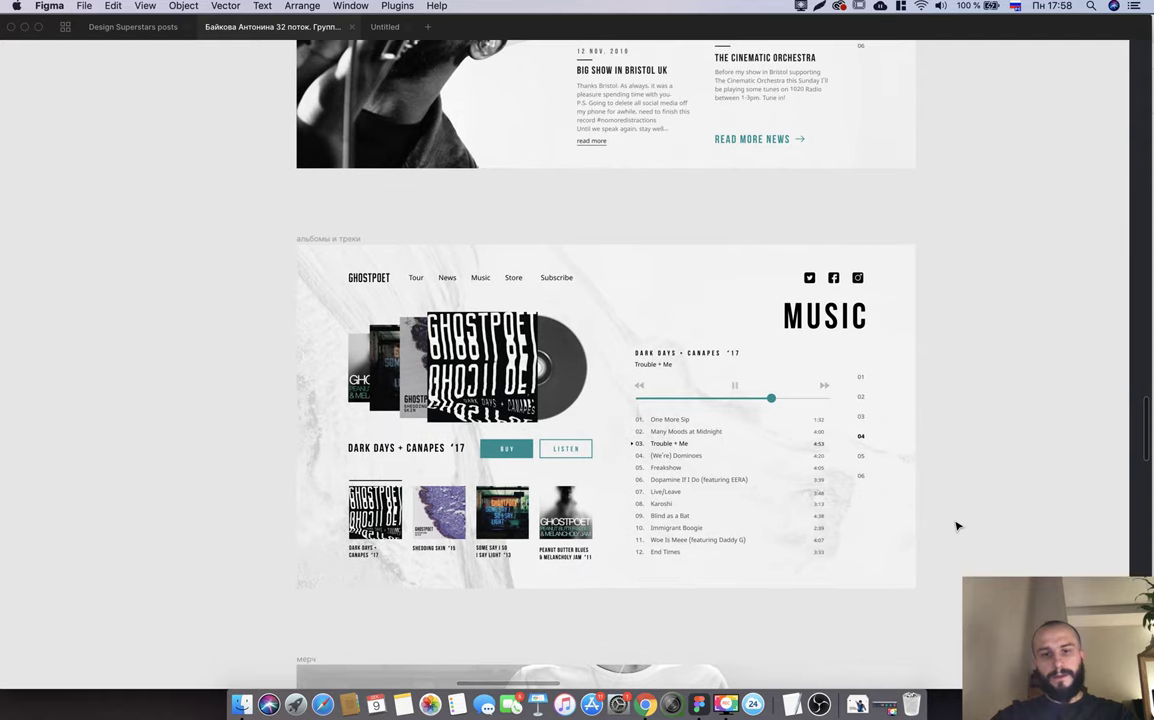
scroll(992, 456, down, 6)
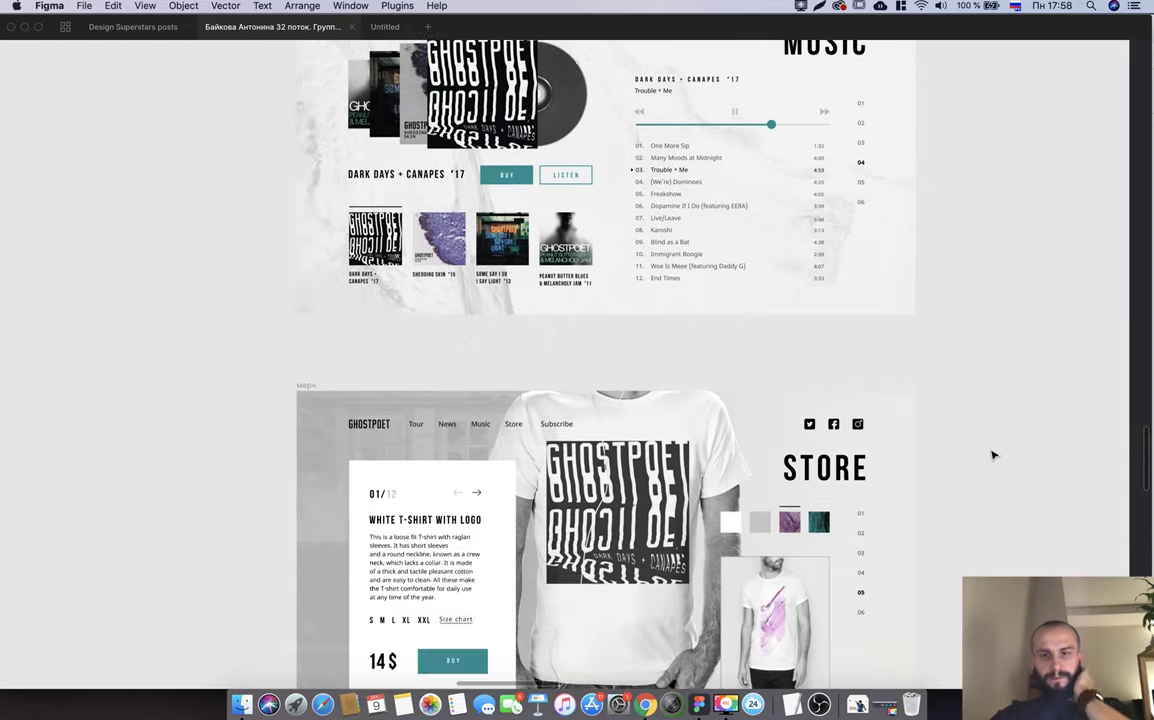
scroll(993, 455, down, 4)
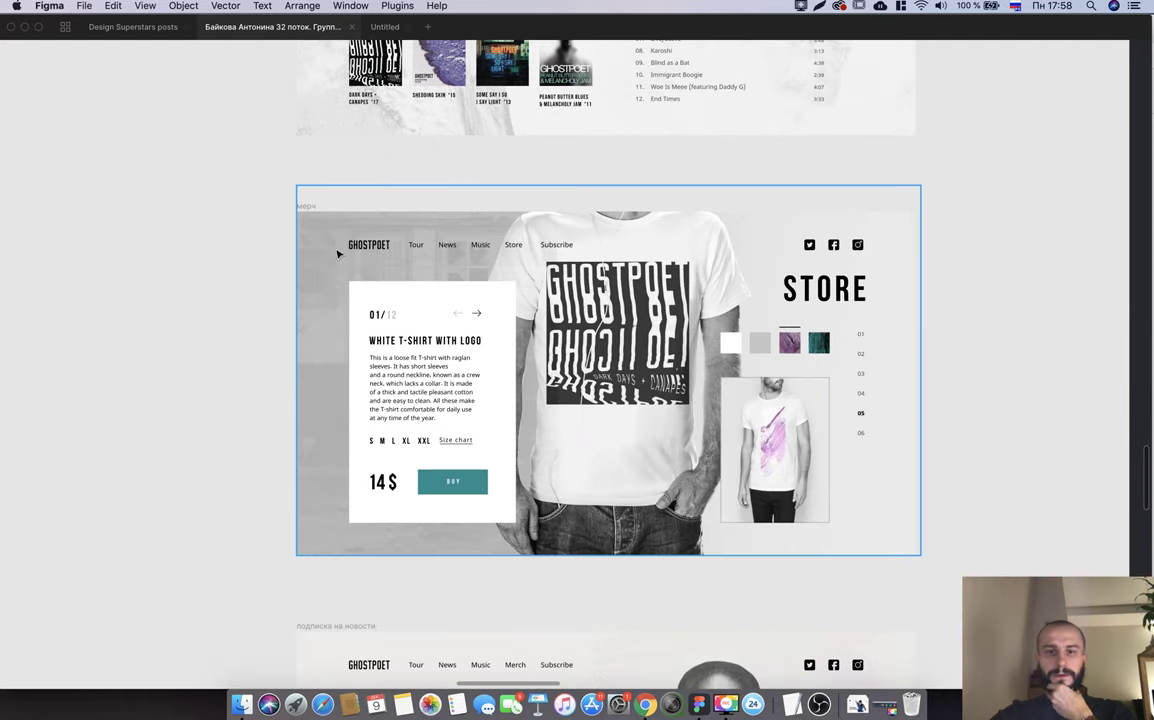
scroll(936, 461, down, 6)
scroll(936, 461, down, 4)
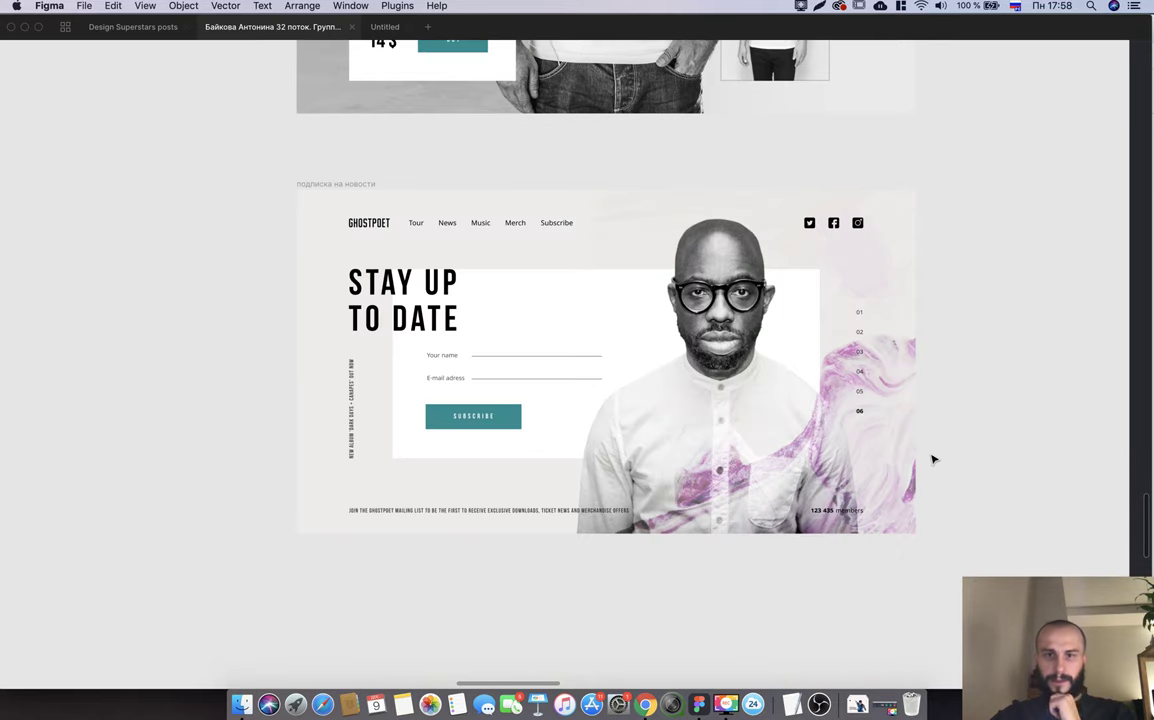
Measure the subscribe section's head image spacing with Alt, then switch to the gradebook.
click(728, 280)
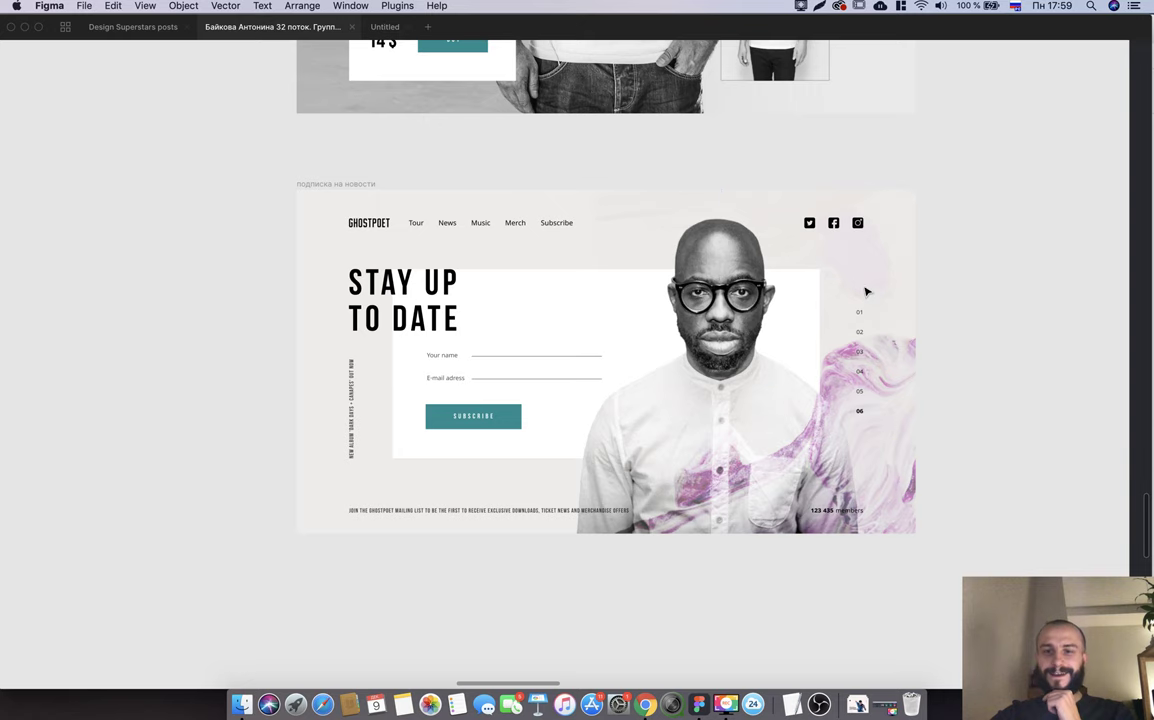
key(alt)
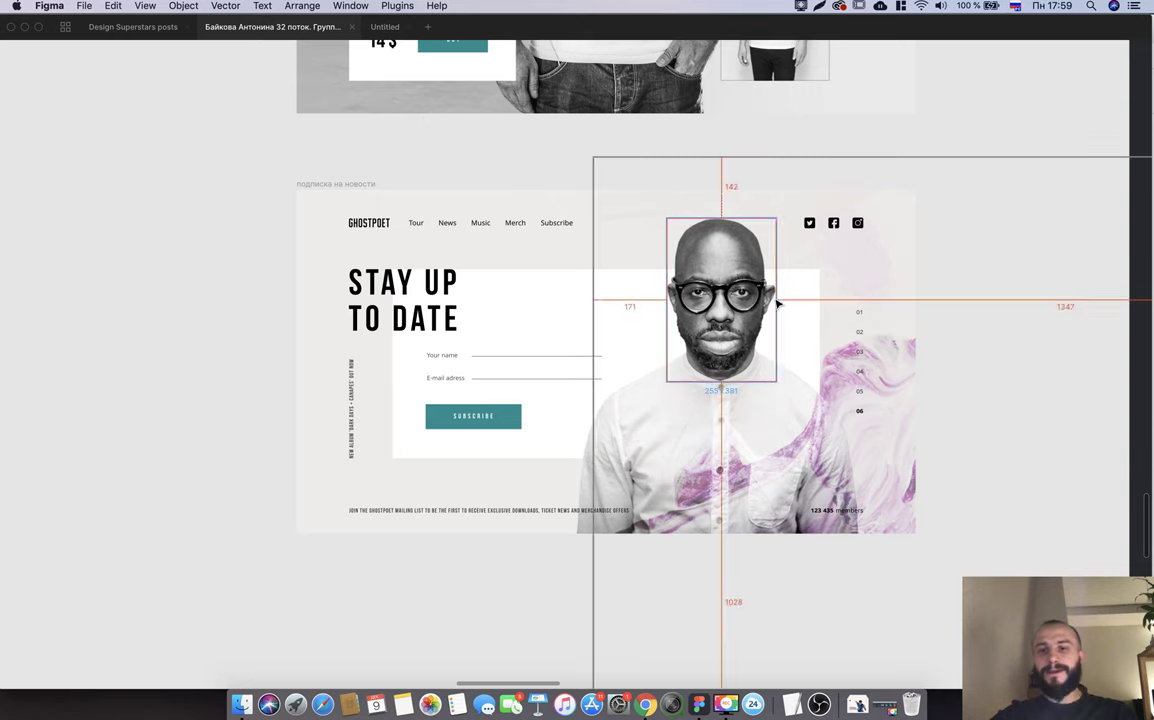
key(alt)
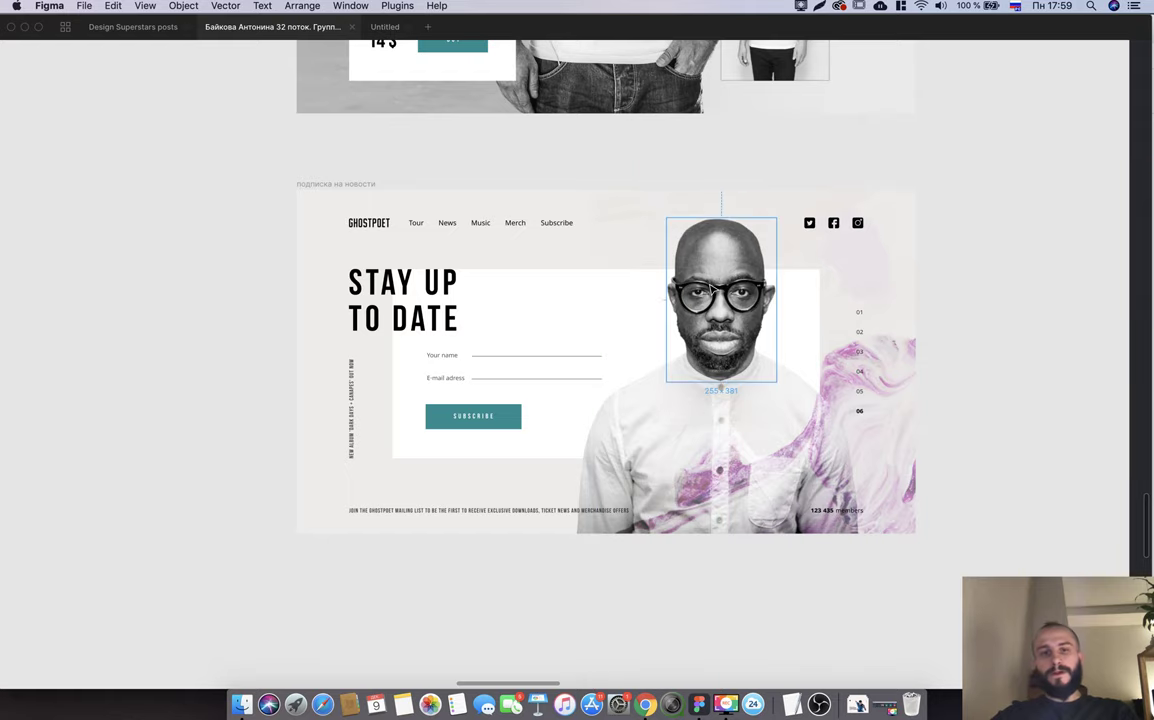
scroll(905, 381, up, 5)
scroll(905, 381, up, 5)
key(super+Tab)
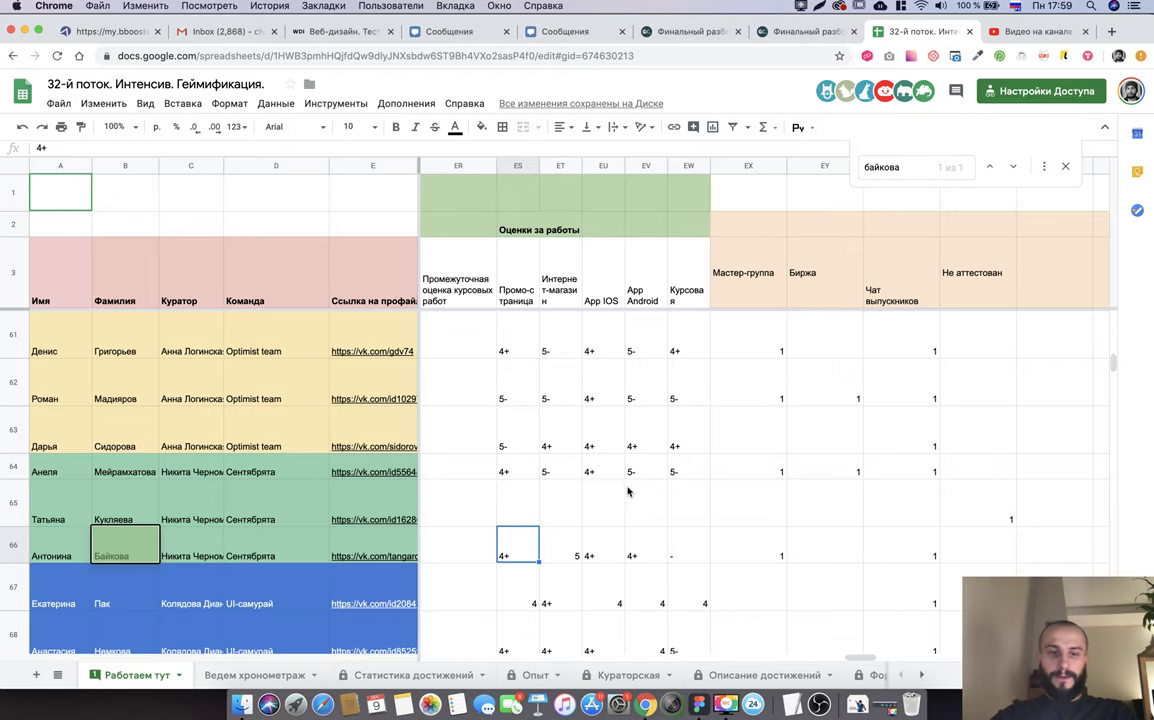
Return to Figma and scroll back through the student's promo page.
key(super+Tab)
scroll(637, 521, down, 5)
scroll(637, 521, down, 5)
scroll(637, 521, down, 3)
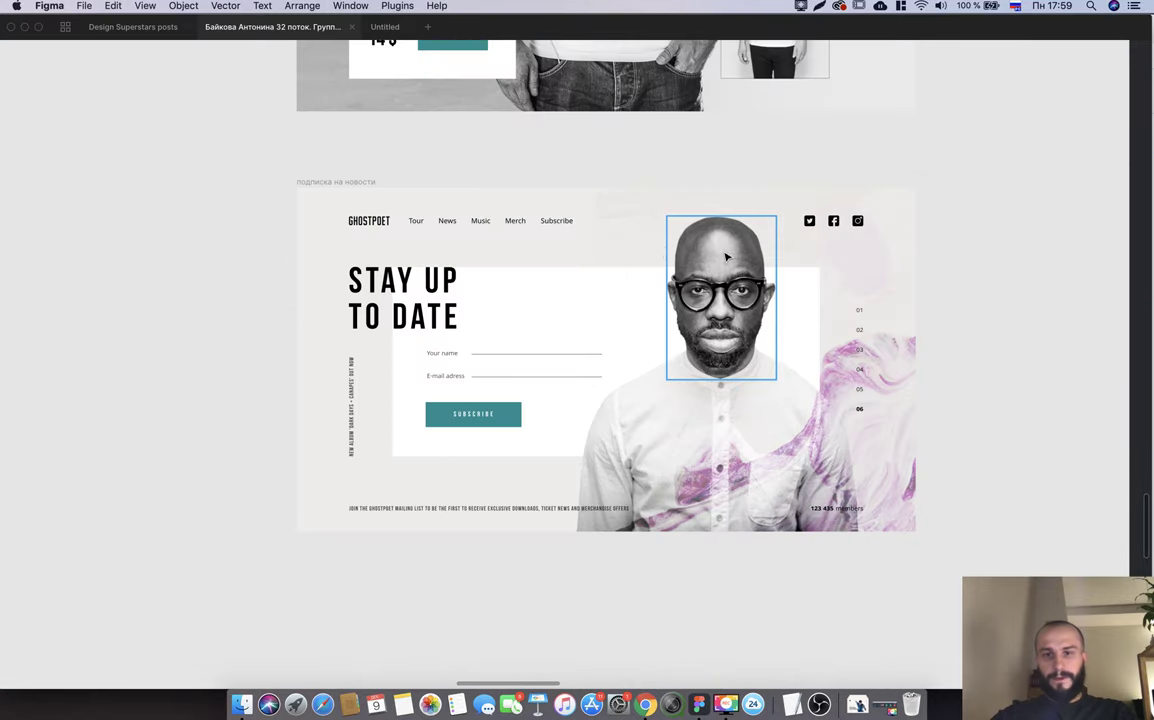
scroll(818, 377, up, 1)
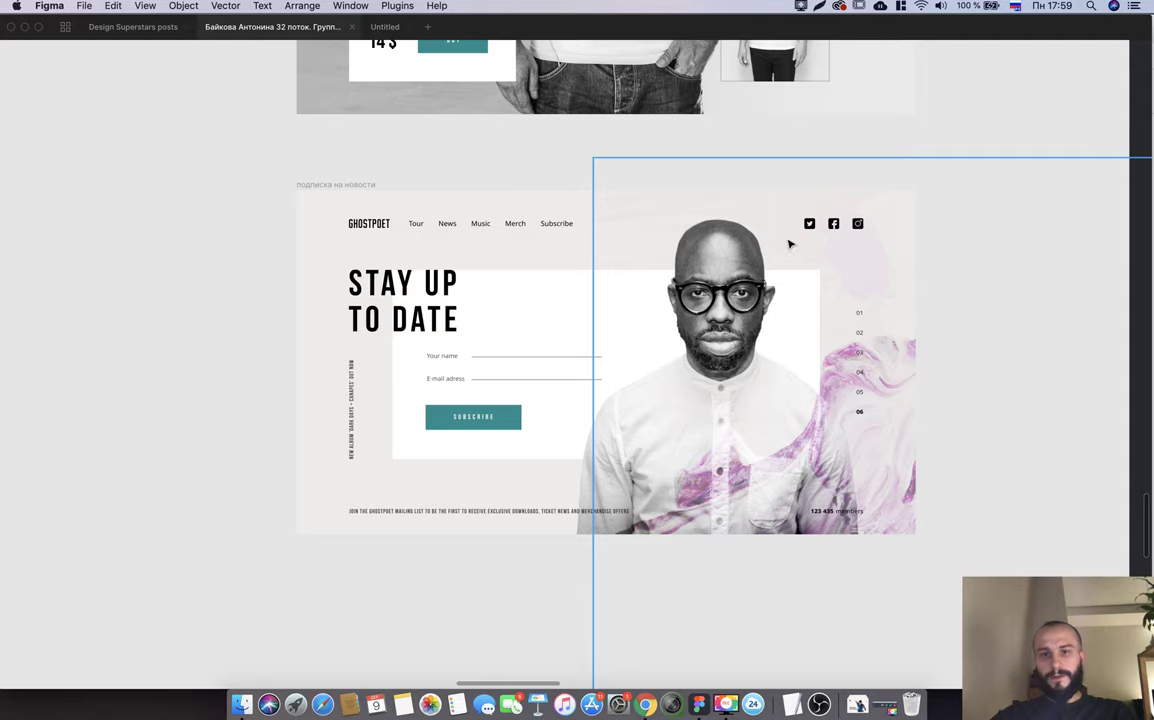
scroll(855, 331, up, 6)
scroll(855, 331, up, 3)
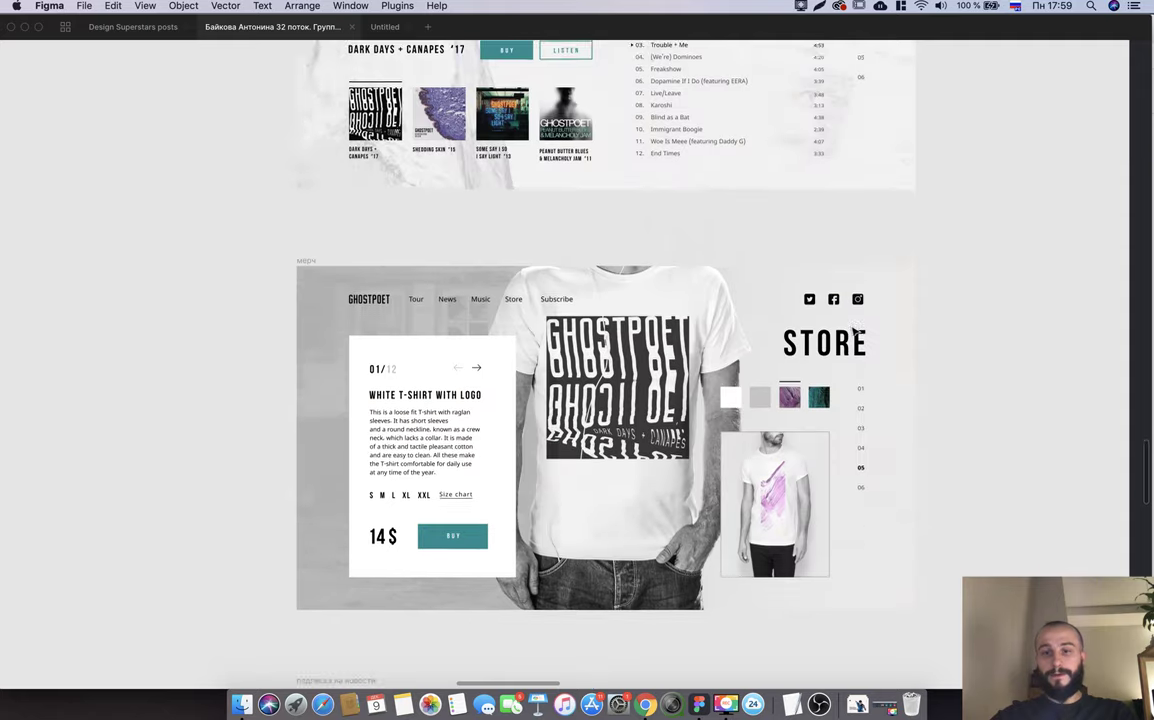
scroll(855, 331, up, 9)
scroll(855, 331, up, 9)
scroll(855, 331, up, 2)
scroll(855, 331, down, 3)
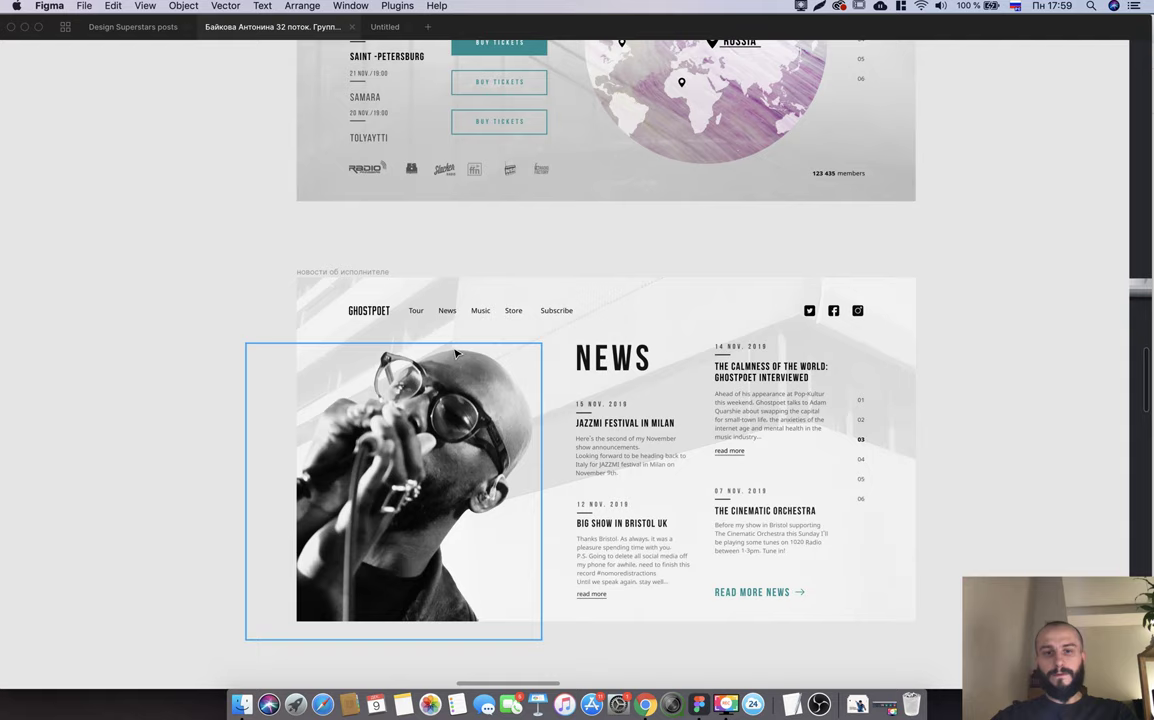
scroll(708, 420, up, 9)
scroll(706, 422, up, 5)
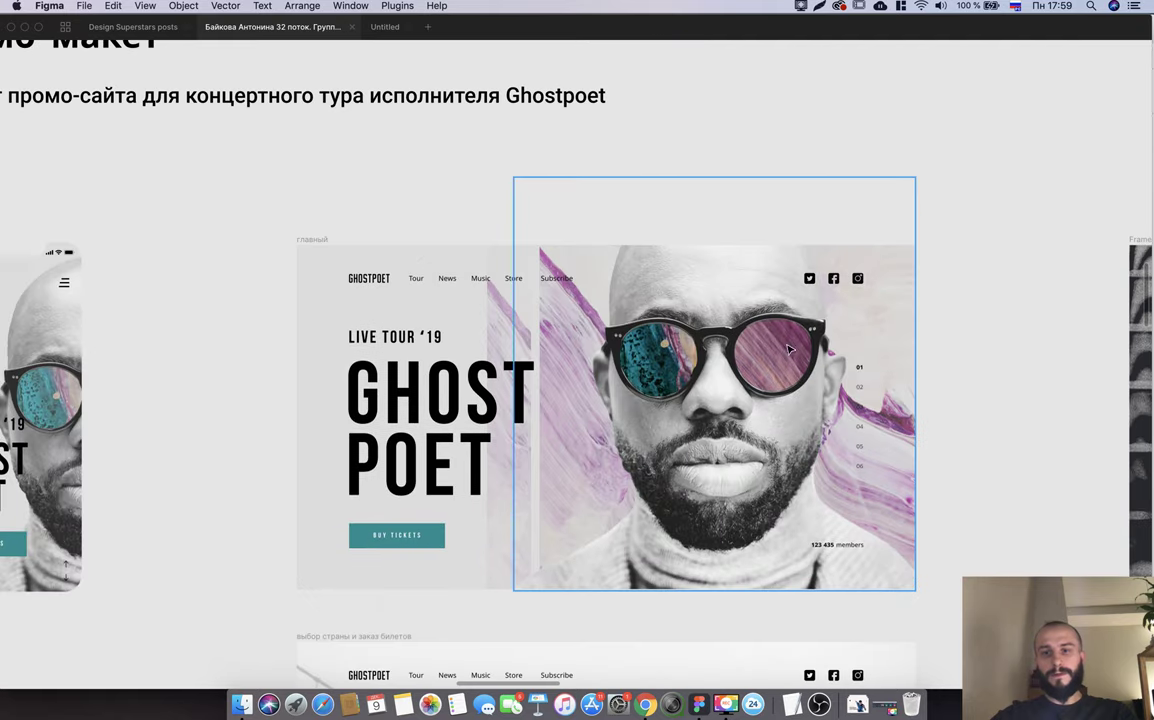
scroll(610, 462, down, 1)
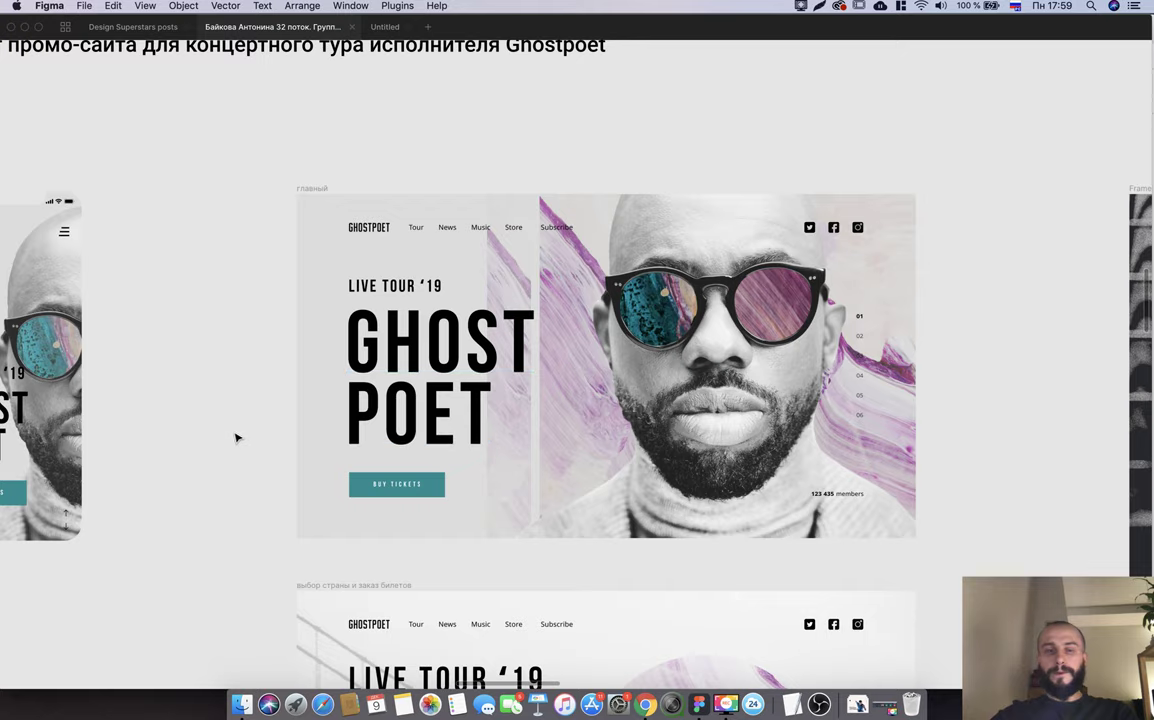
Check the gradebook, selecting the student's App IOS grade in cell EU66.
key(super+Tab)
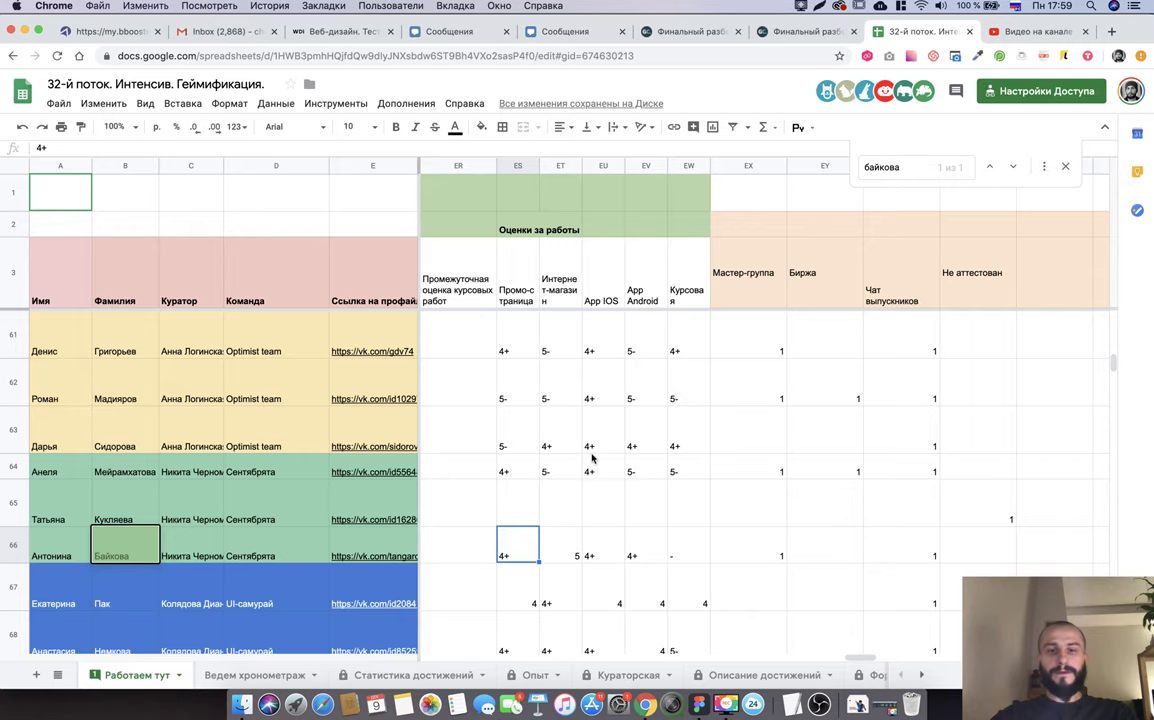
key(super+Tab)
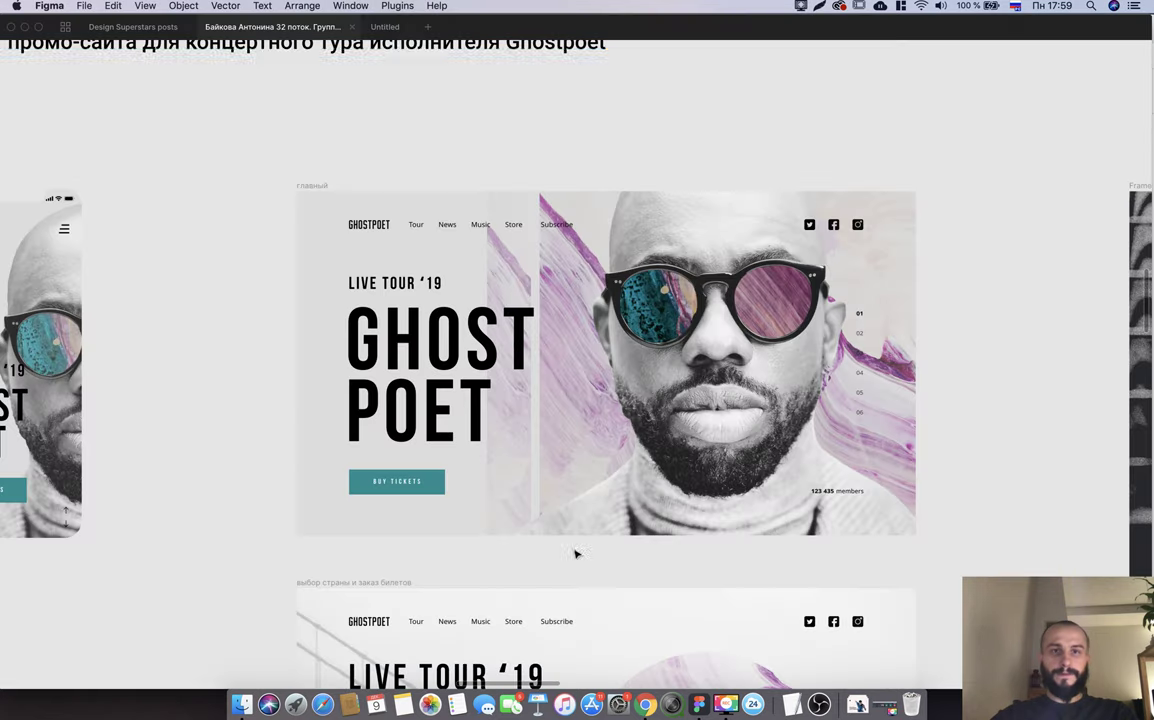
click(386, 28)
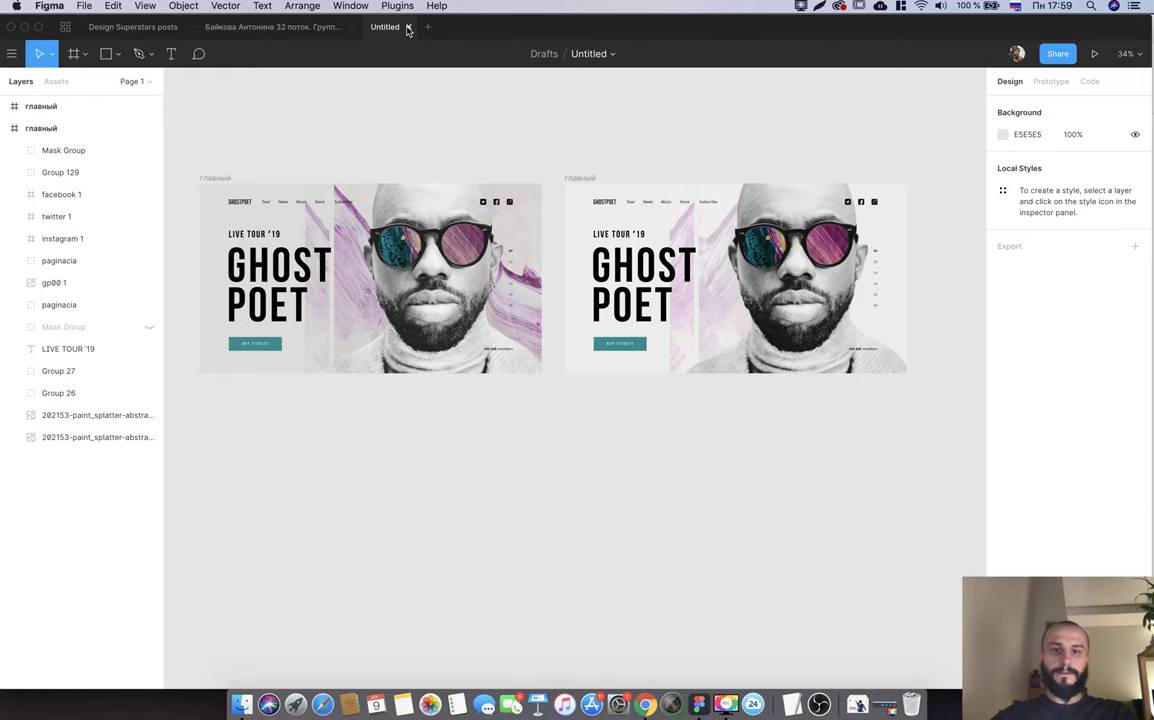
click(312, 29)
click(386, 28)
click(323, 30)
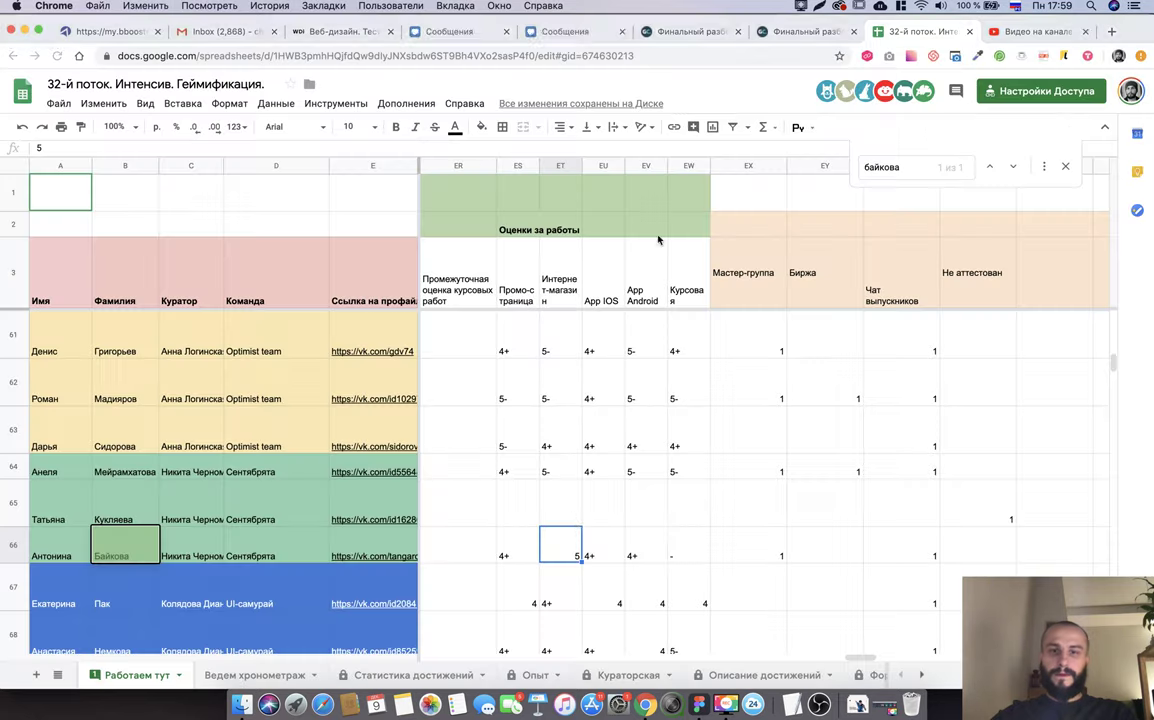
key(super+Tab)
click(603, 555)
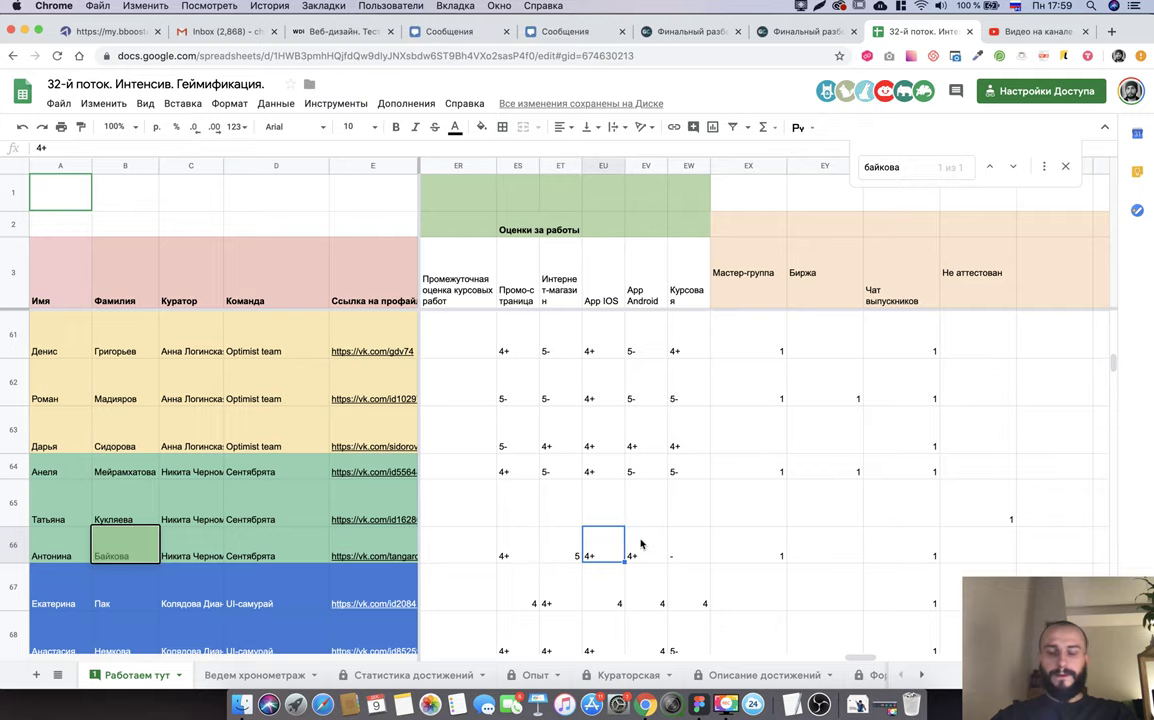
scroll(641, 543, right, 2)
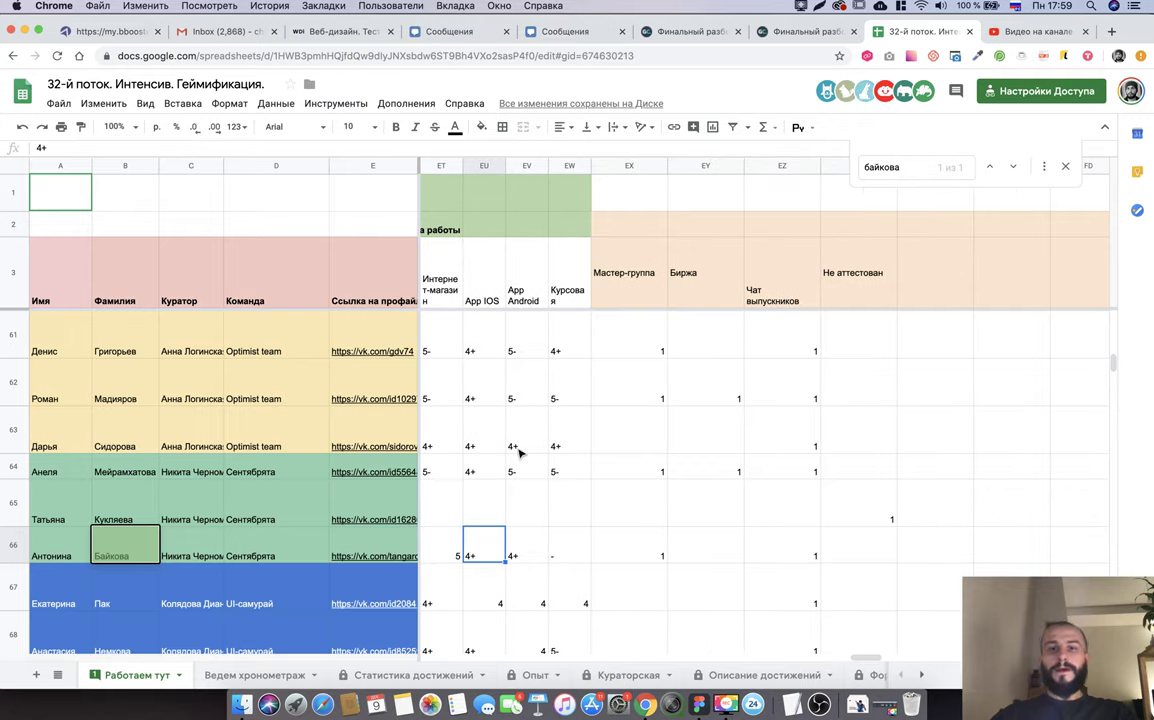
key(super+Tab)
Pan the Figma canvas right to the Интернет-магазин online-store mockups.
scroll(755, 214, right, 5)
scroll(755, 214, right, 3)
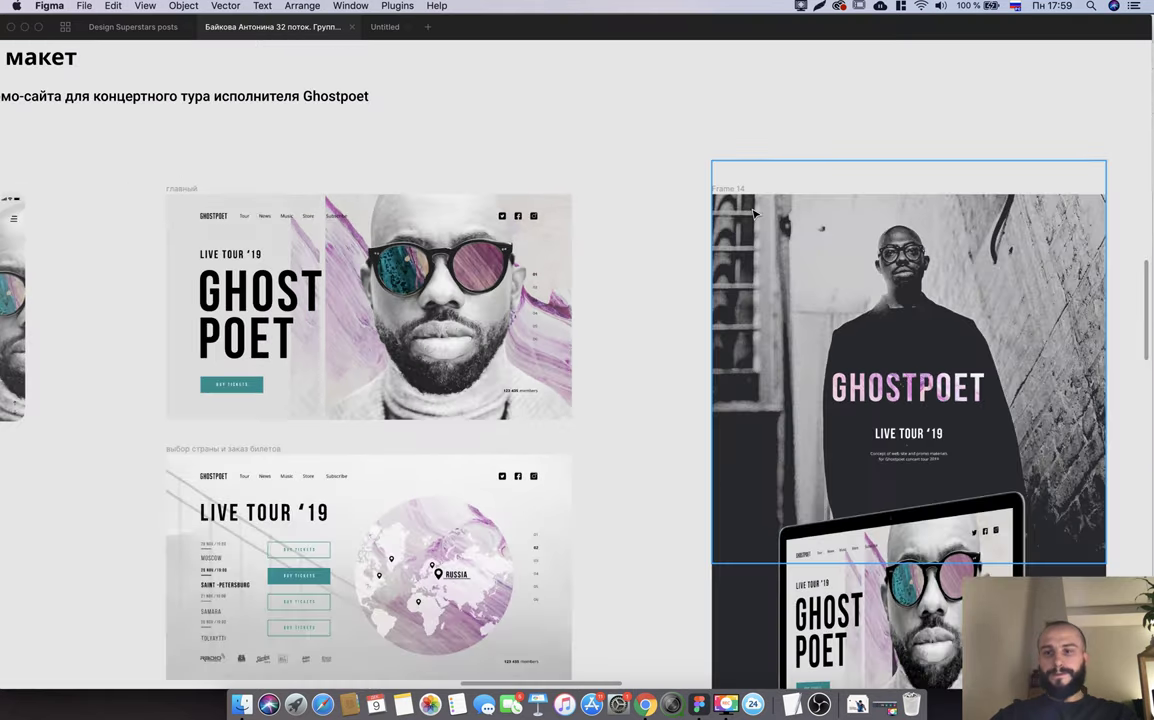
scroll(755, 214, right, 3)
scroll(755, 214, right, 2)
scroll(755, 214, right, 5)
scroll(577, 219, right, 1)
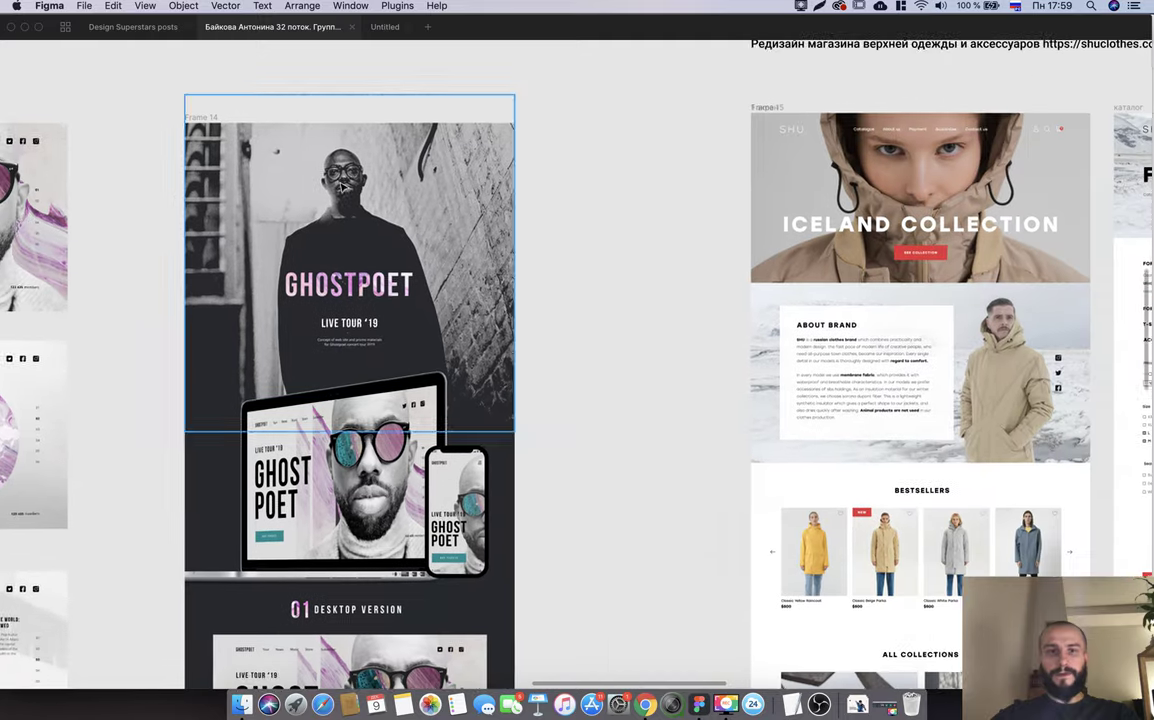
scroll(655, 287, right, 3)
scroll(655, 287, up, 2)
scroll(655, 287, right, 2)
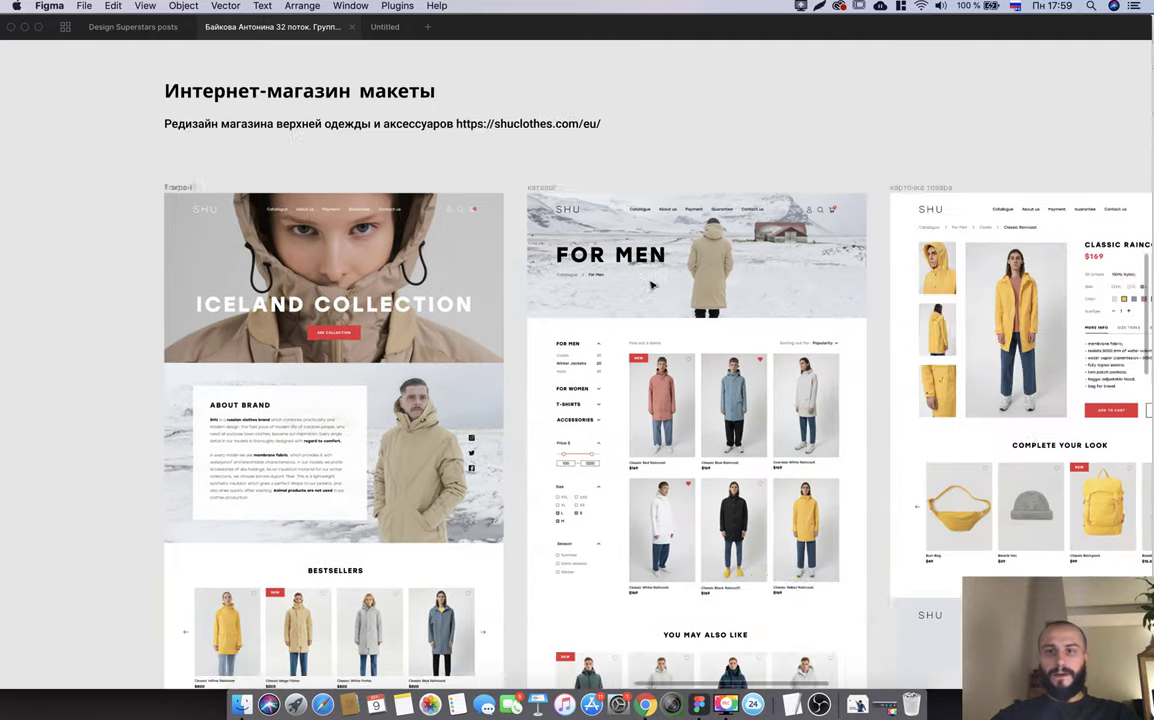
Pan across to the Mom Unity iOS app mockups.
scroll(652, 285, right, 5)
scroll(652, 285, right, 5)
scroll(620, 290, right, 2)
scroll(620, 290, up, 1)
scroll(560, 295, right, 5)
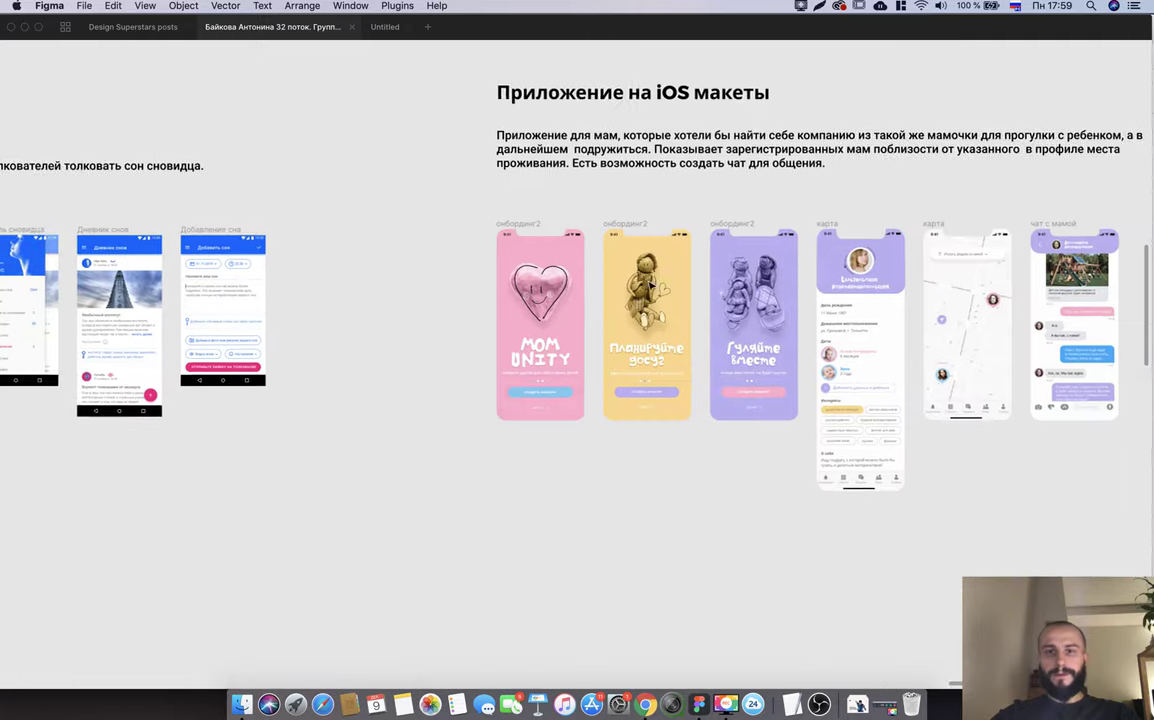
scroll(470, 300, right, 2)
scroll(392, 186, up, 3)
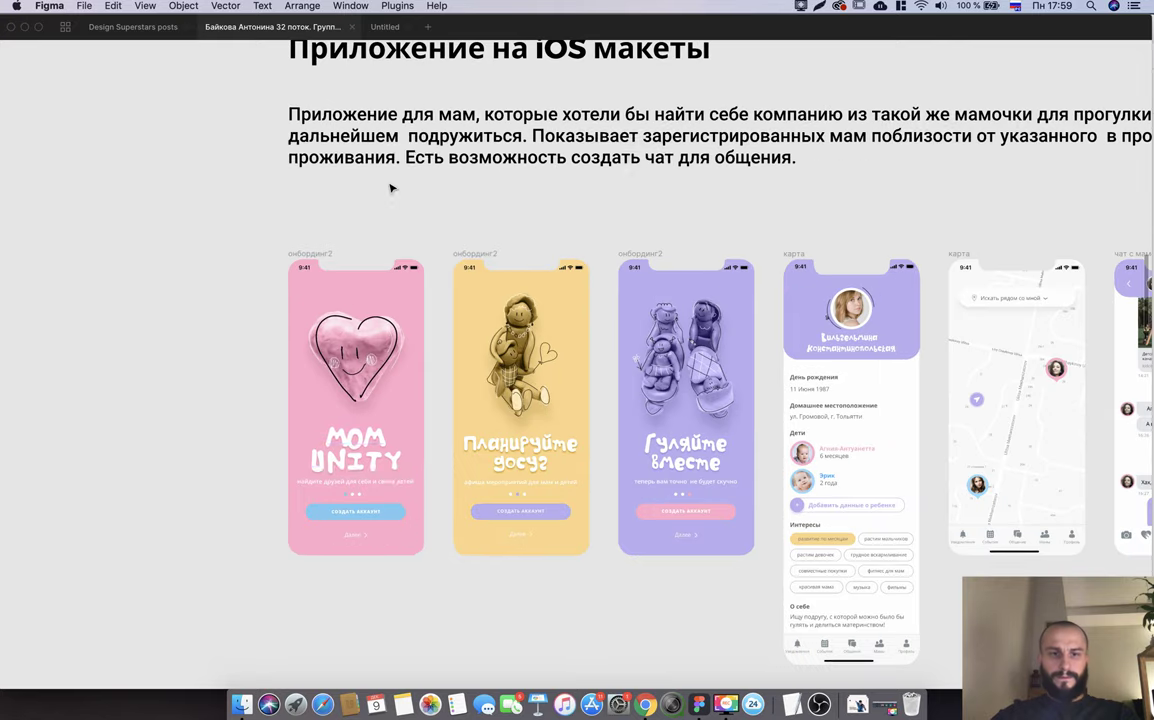
scroll(388, 478, up, 1)
scroll(386, 479, up, 3)
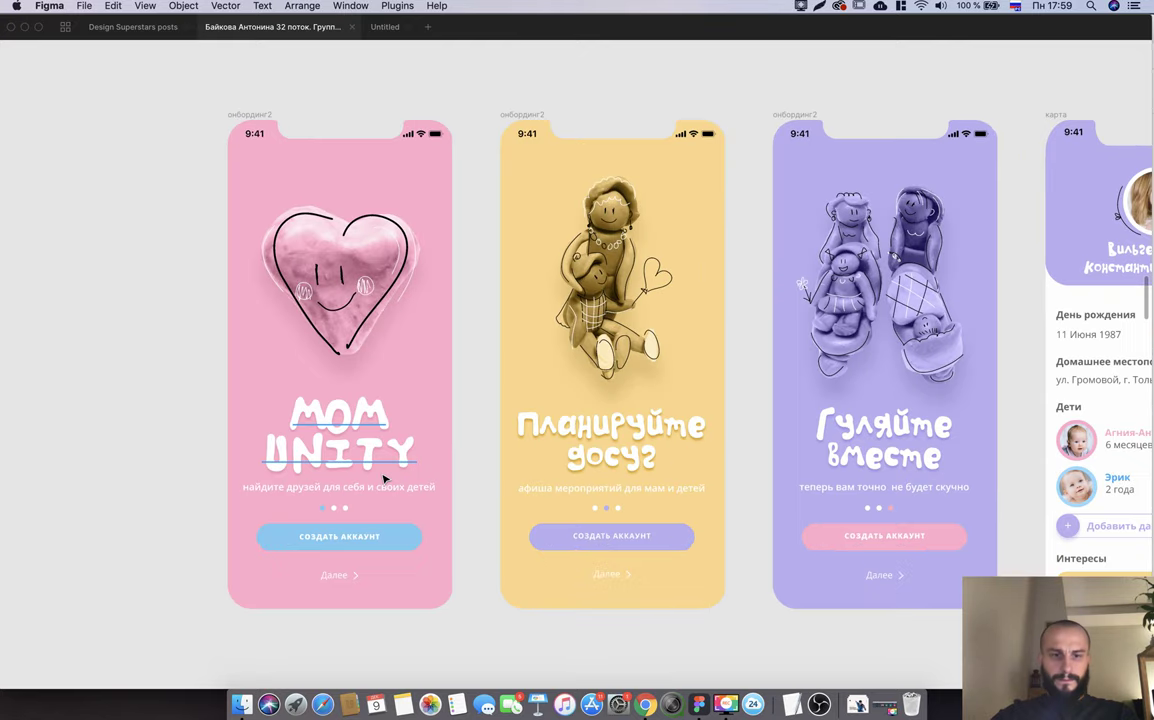
scroll(386, 478, right, 3)
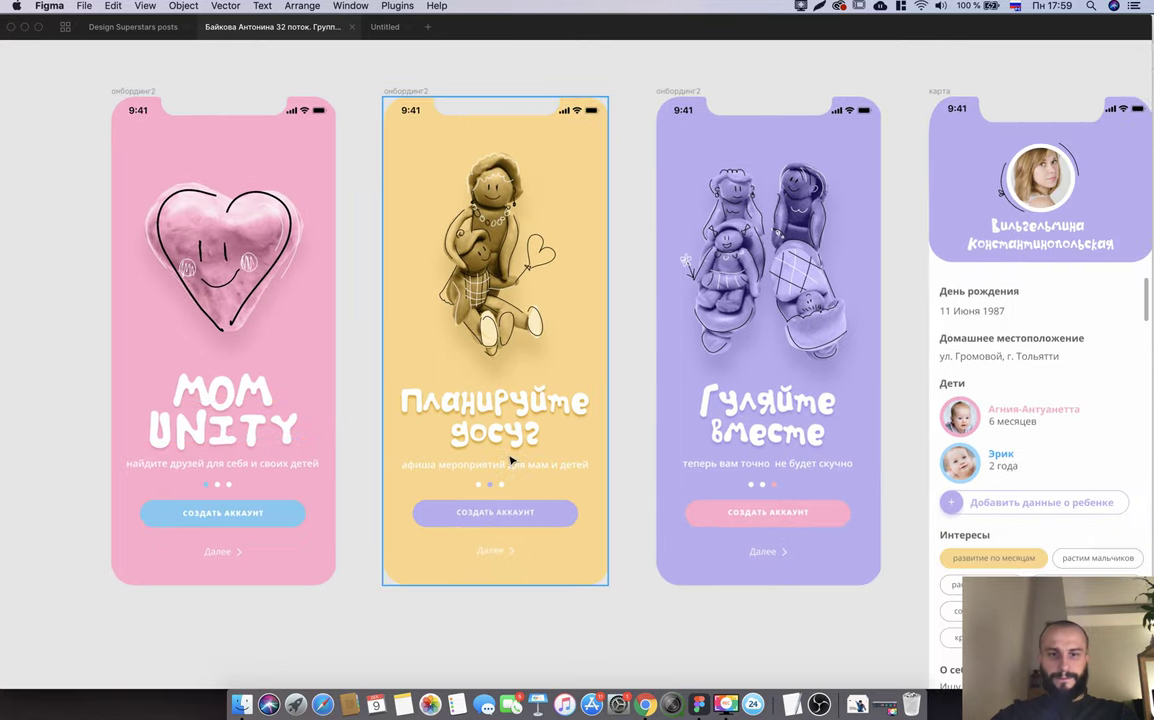
Select the yellow onboarding screen's subtitle to check spacing, then pan through the remaining iOS screens.
click(425, 465)
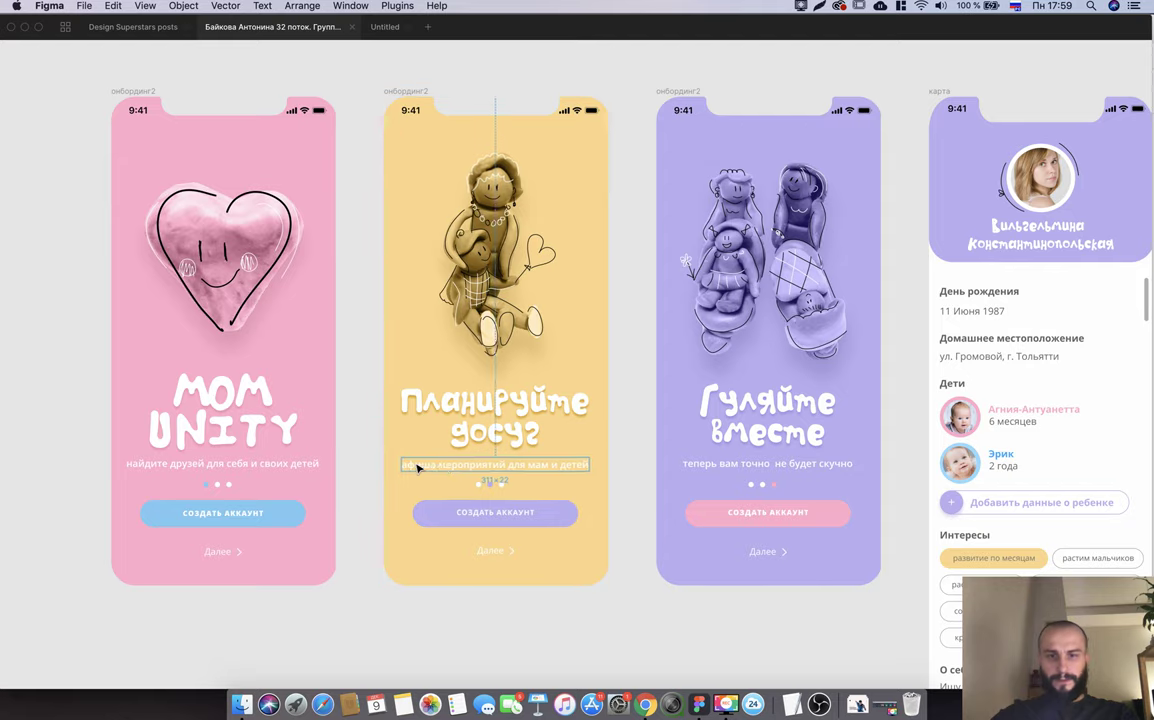
scroll(418, 468, right, 1)
scroll(418, 468, right, 3)
scroll(430, 455, right, 5)
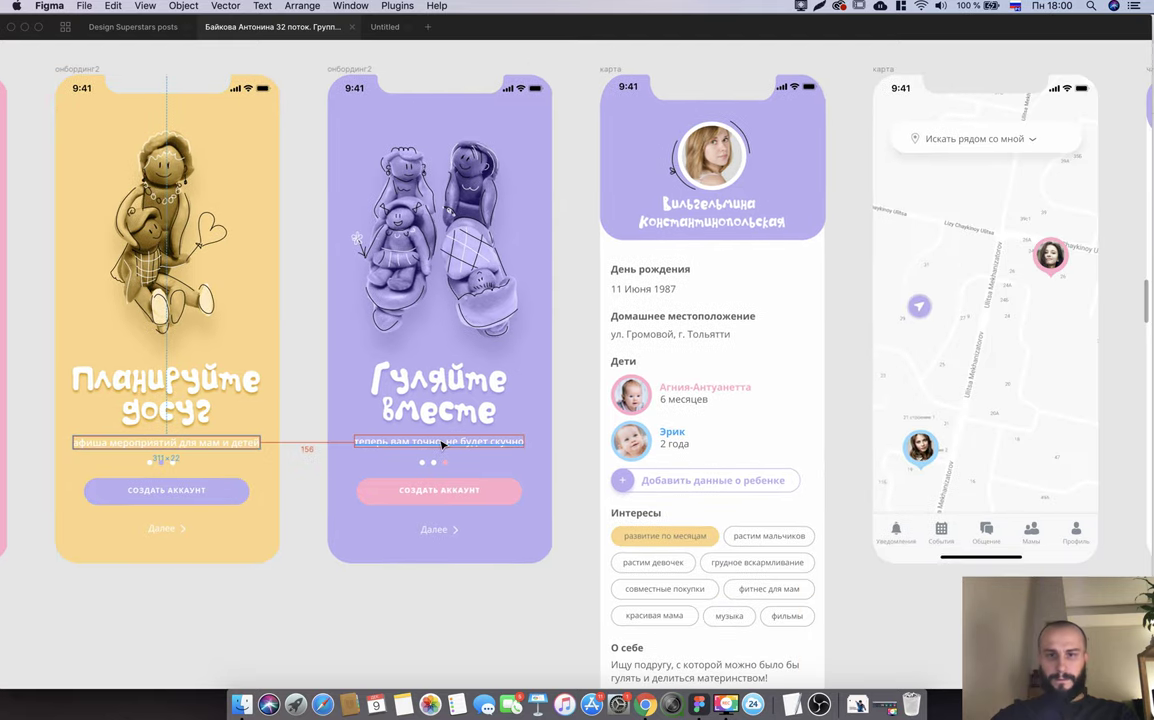
scroll(443, 445, right, 5)
scroll(443, 445, down, 3)
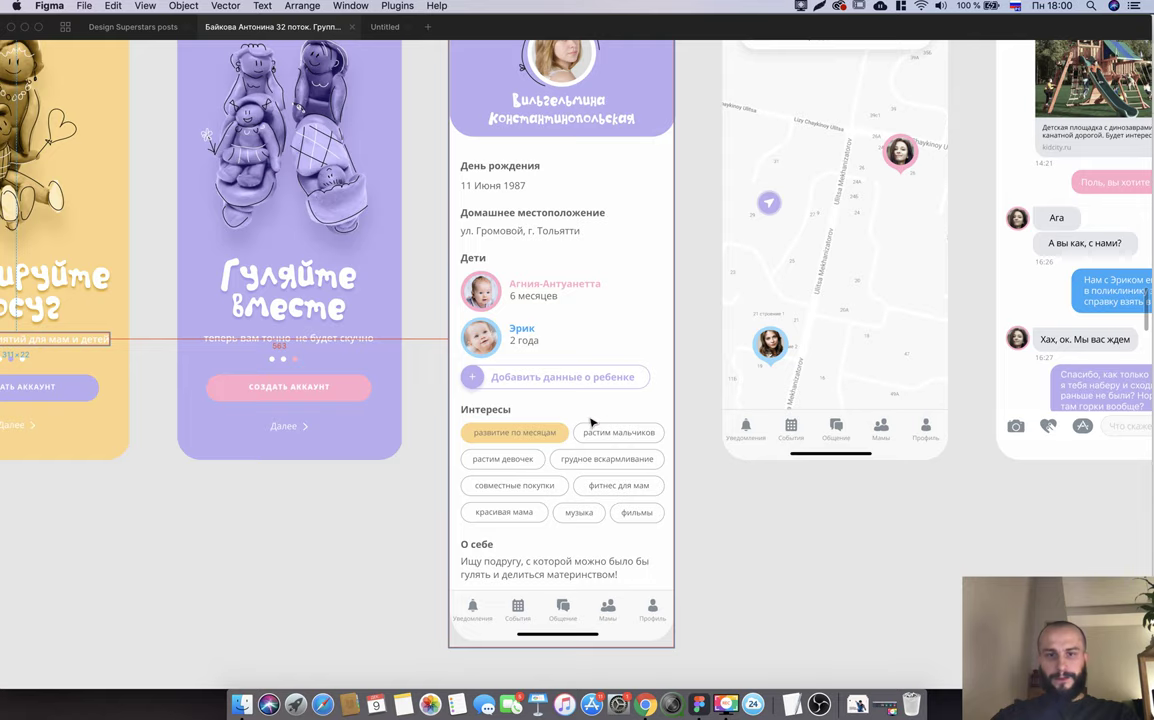
scroll(600, 474, right, 3)
scroll(601, 476, right, 3)
scroll(601, 476, up, 3)
scroll(601, 476, right, 2)
scroll(737, 401, right, 3)
scroll(786, 442, up, 2)
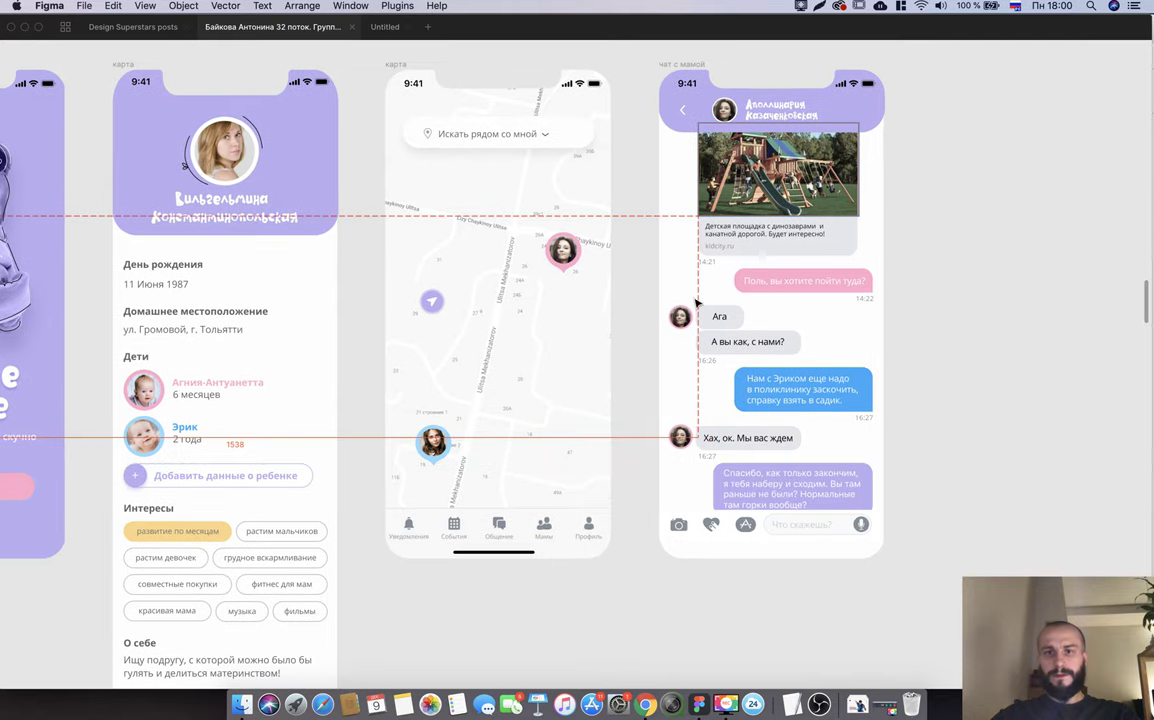
scroll(507, 206, left, 5)
scroll(507, 206, left, 2)
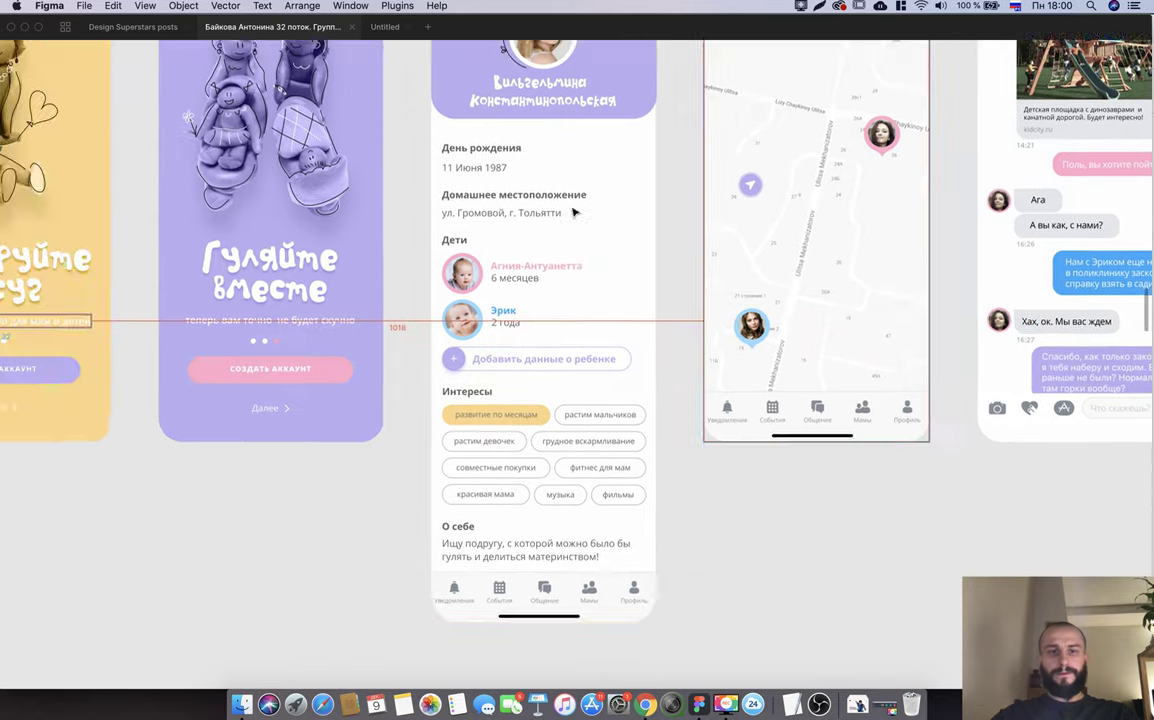
scroll(540, 186, down, 5)
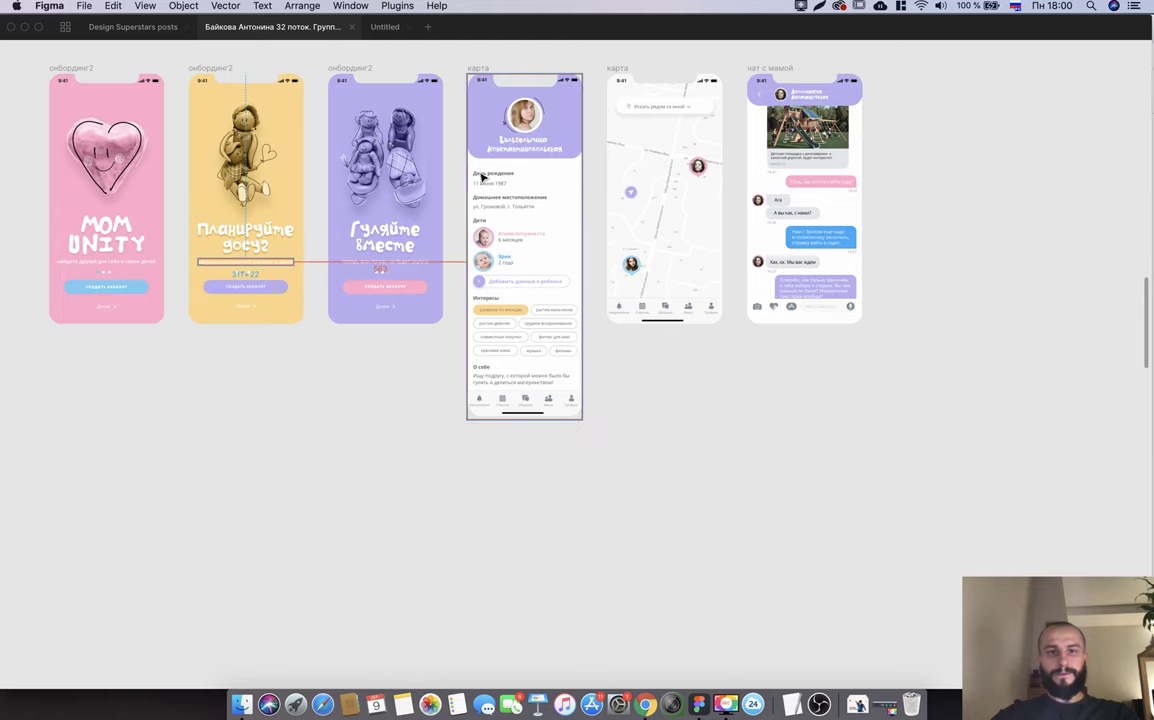
Clear the subtitle selection and zoom out over the iOS mockups.
click(291, 417)
scroll(484, 429, up, 3)
key(super+Tab)
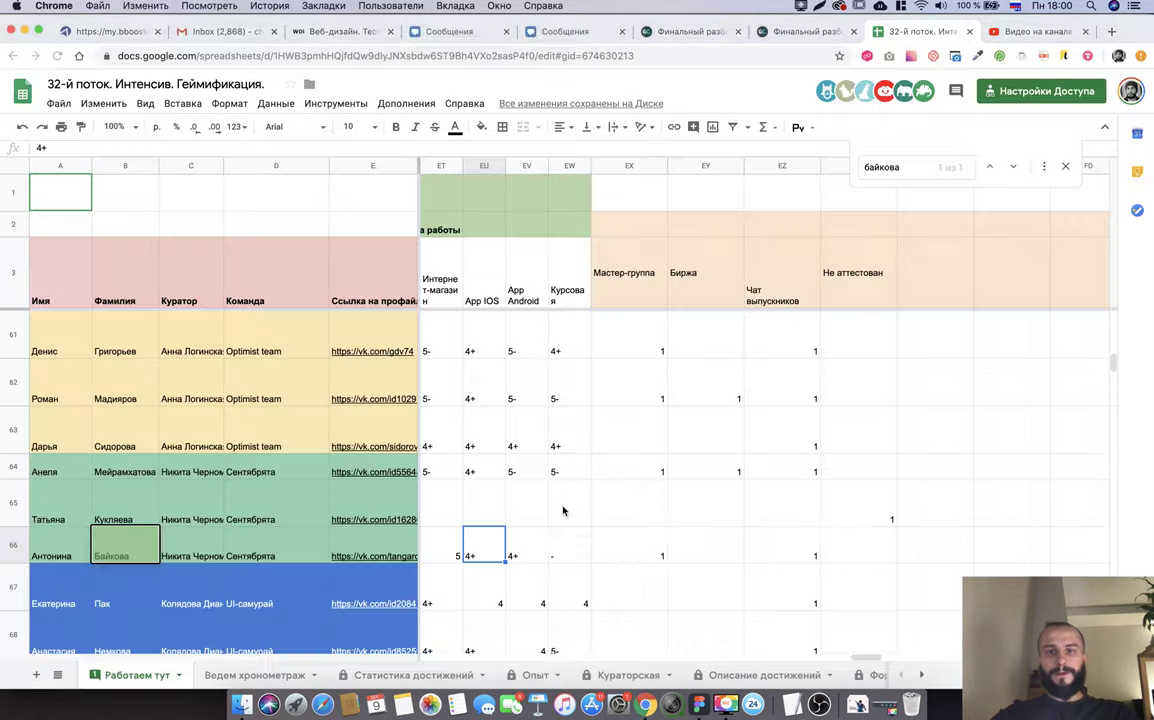
key(super+Tab)
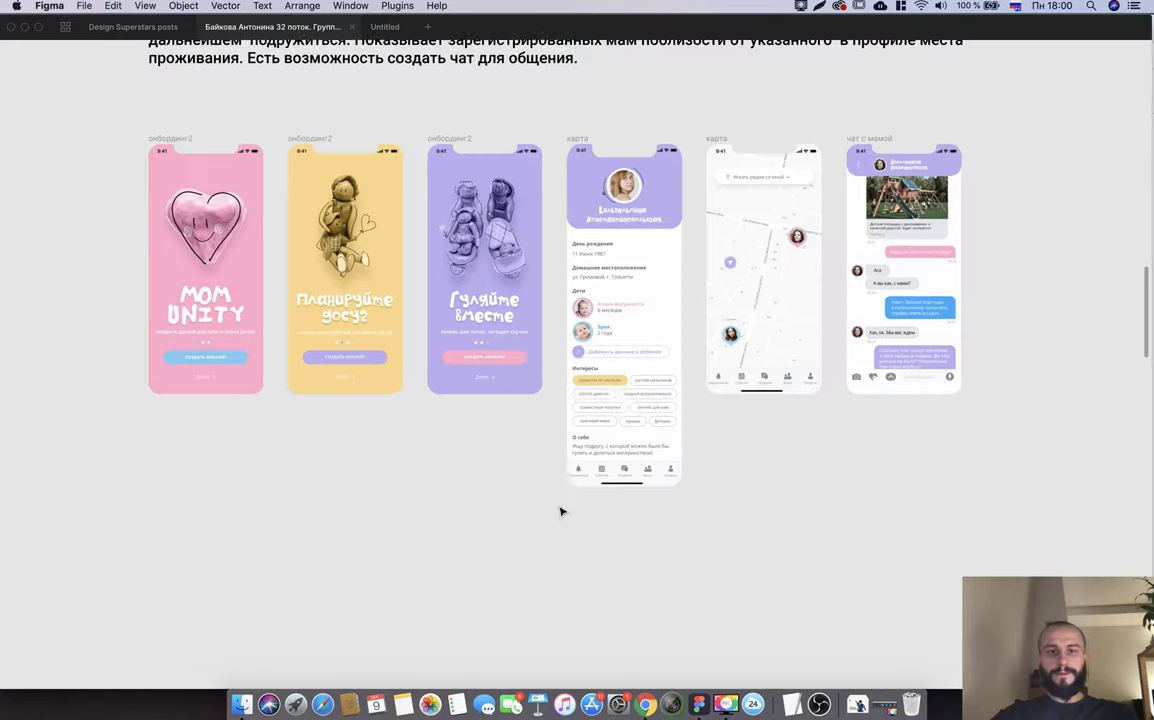
scroll(591, 401, up, 5)
Zoom into the Android dream-diary mockups and select the pink Экран входа login screen.
scroll(591, 401, left, 10)
scroll(591, 401, down, 2)
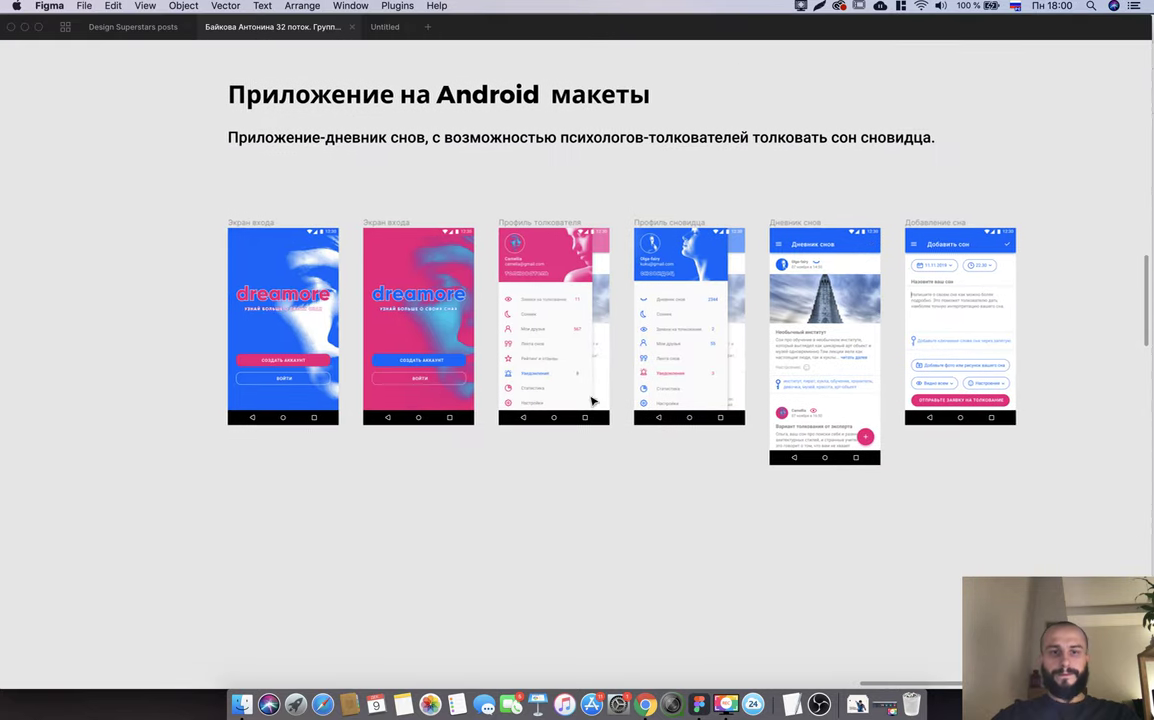
scroll(390, 390, up, 5)
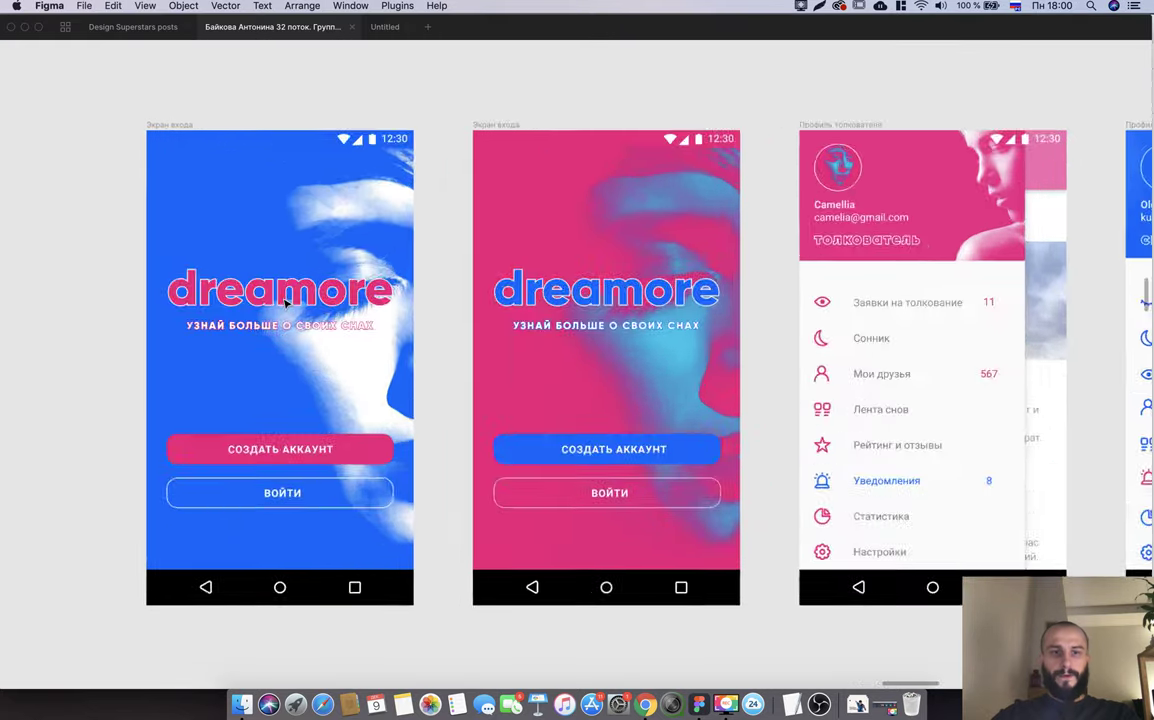
scroll(390, 390, up, 2)
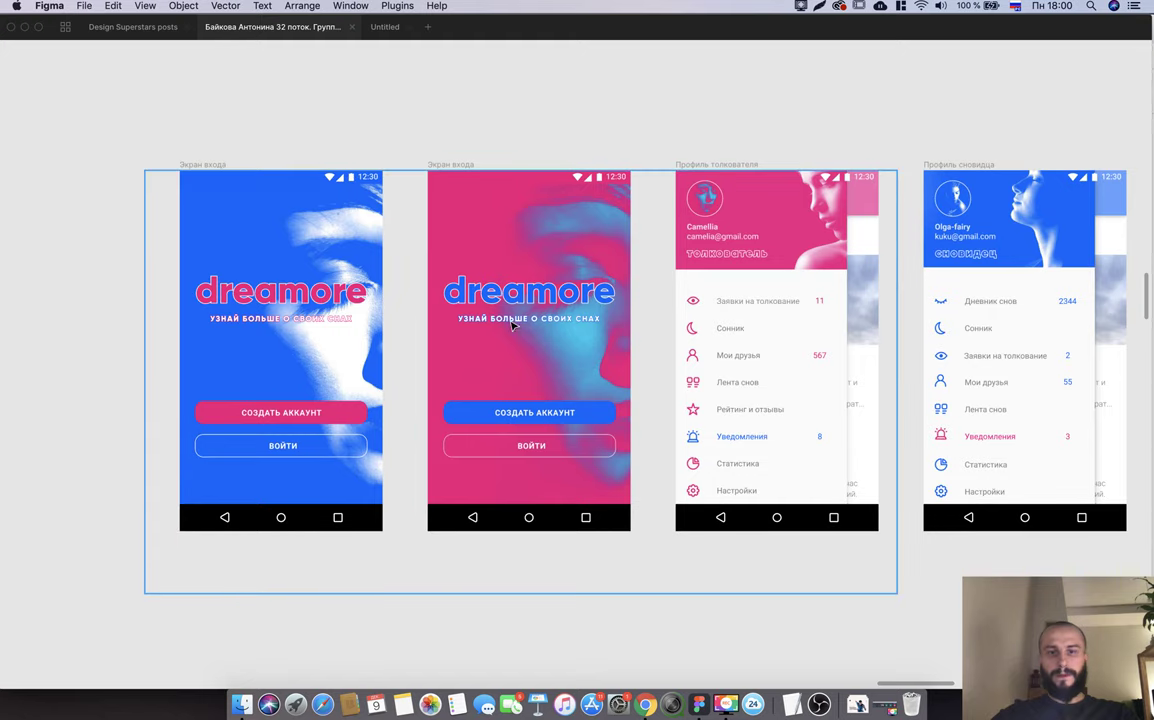
scroll(560, 330, right, 5)
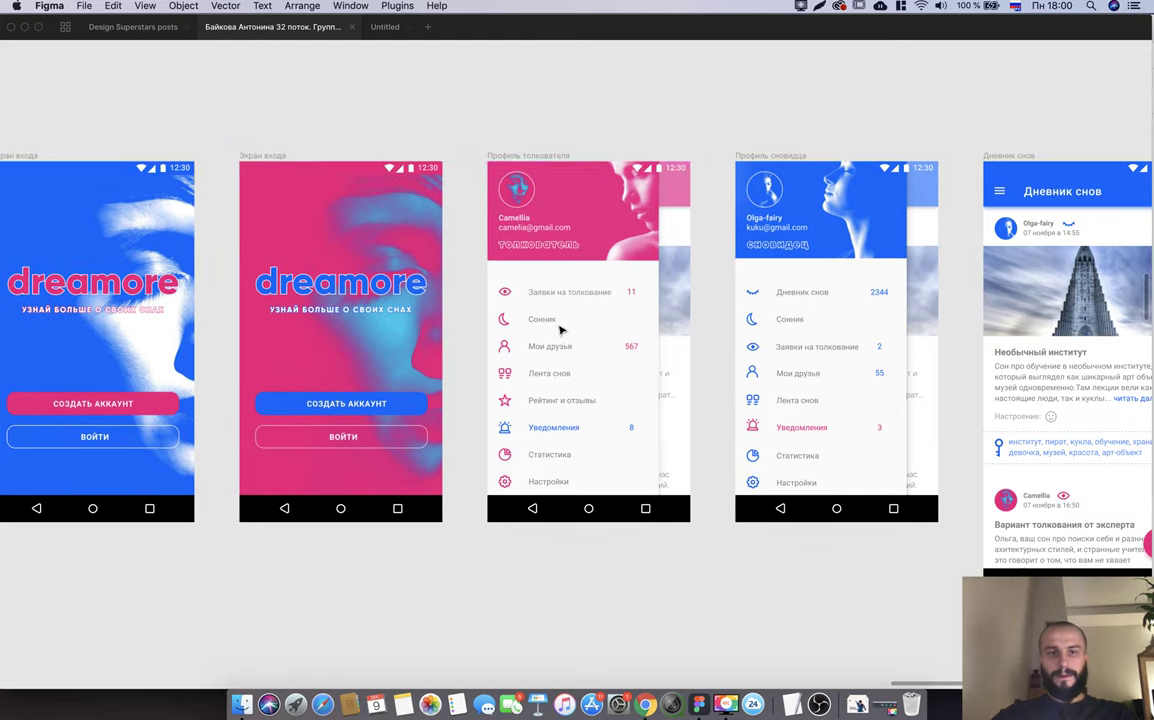
click(265, 158)
scroll(291, 219, right, 4)
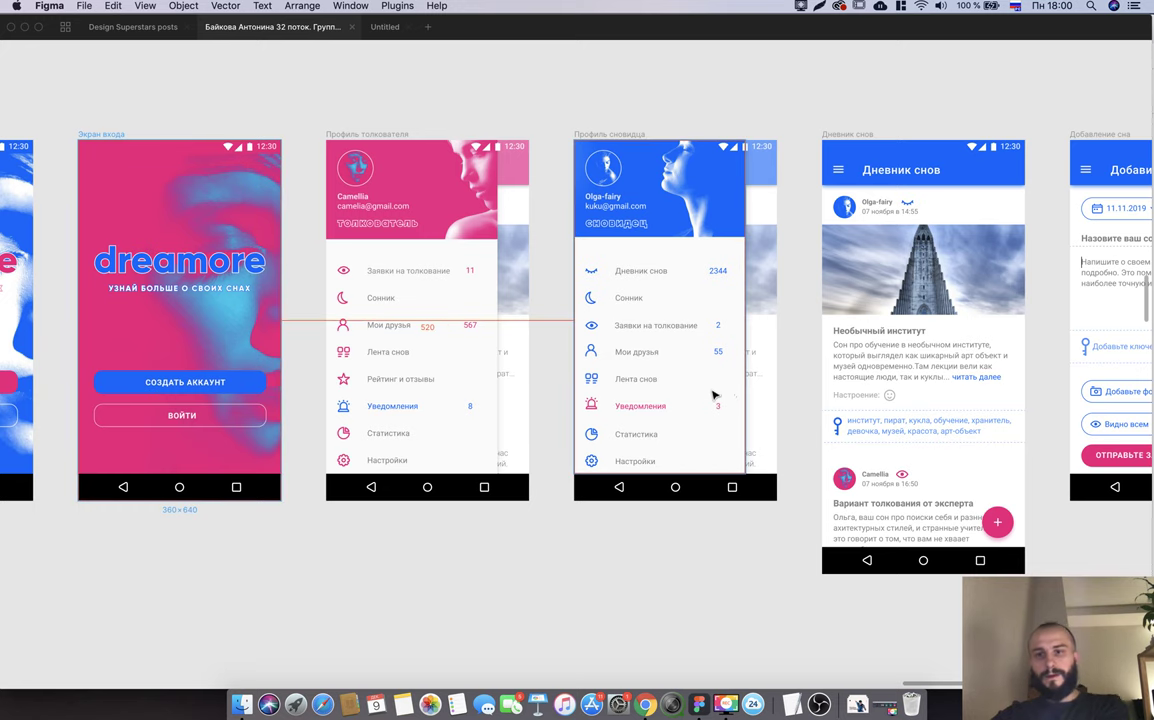
scroll(760, 400, right, 3)
scroll(901, 386, right, 2)
Fit all six Android screens and their heading in view with Shift+1, then switch to the gradebook.
key(shift+1)
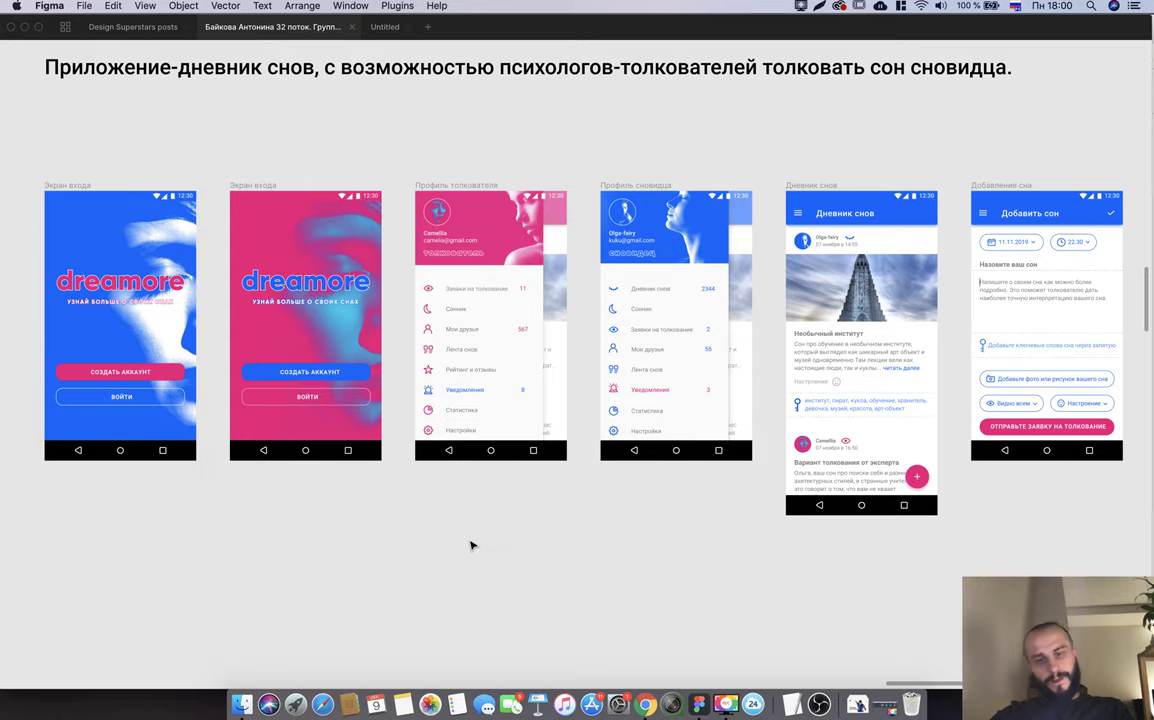
key(shift+1)
scroll(474, 543, down, 5)
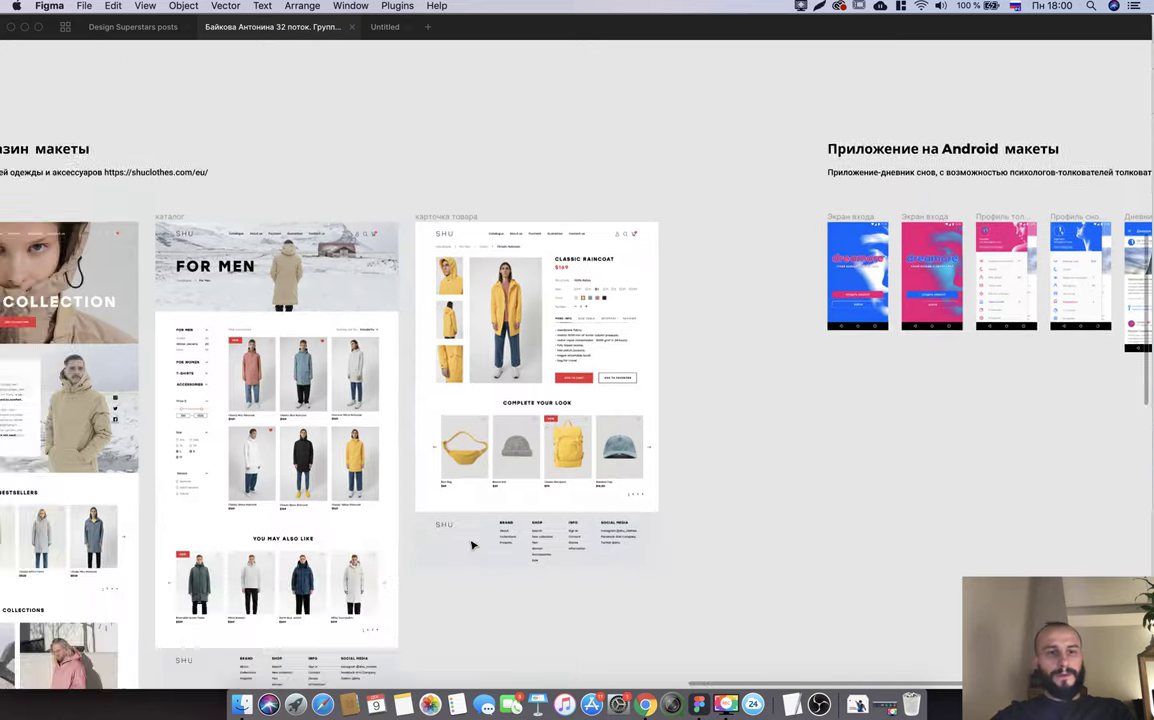
scroll(474, 543, left, 5)
key(super+Tab)
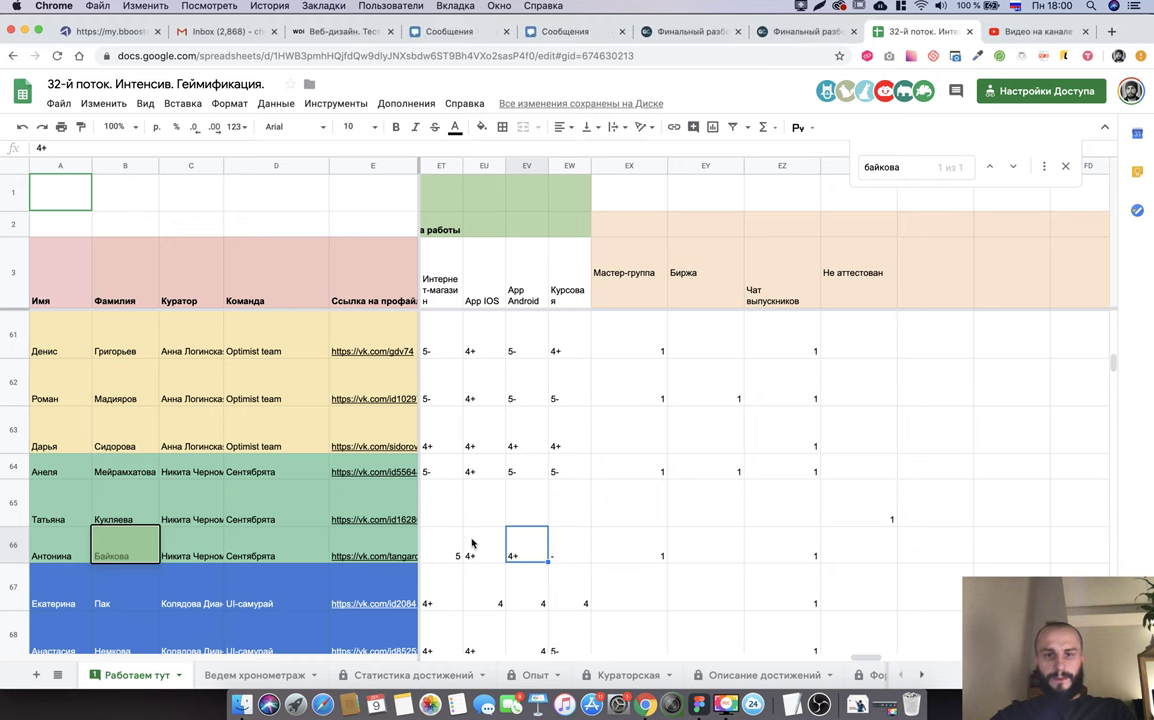
Review the student's work and intermediate grade cells in row 66.
click(604, 556)
scroll(605, 556, left, 3)
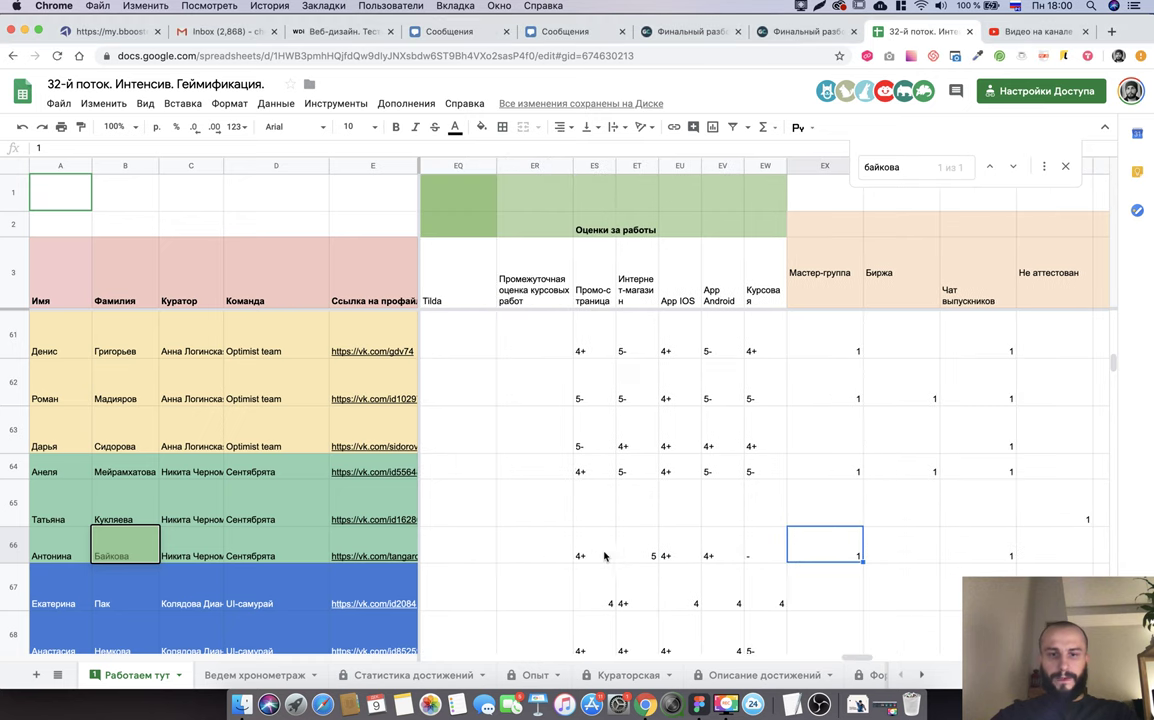
drag(580, 556, 760, 556)
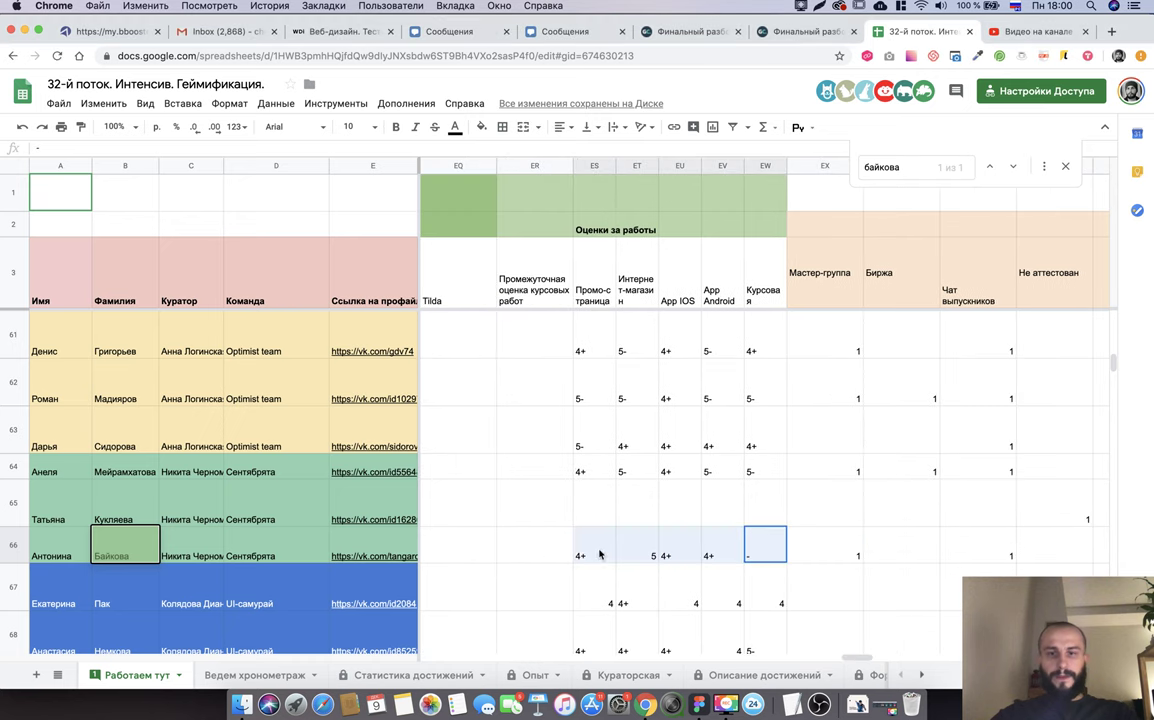
click(539, 557)
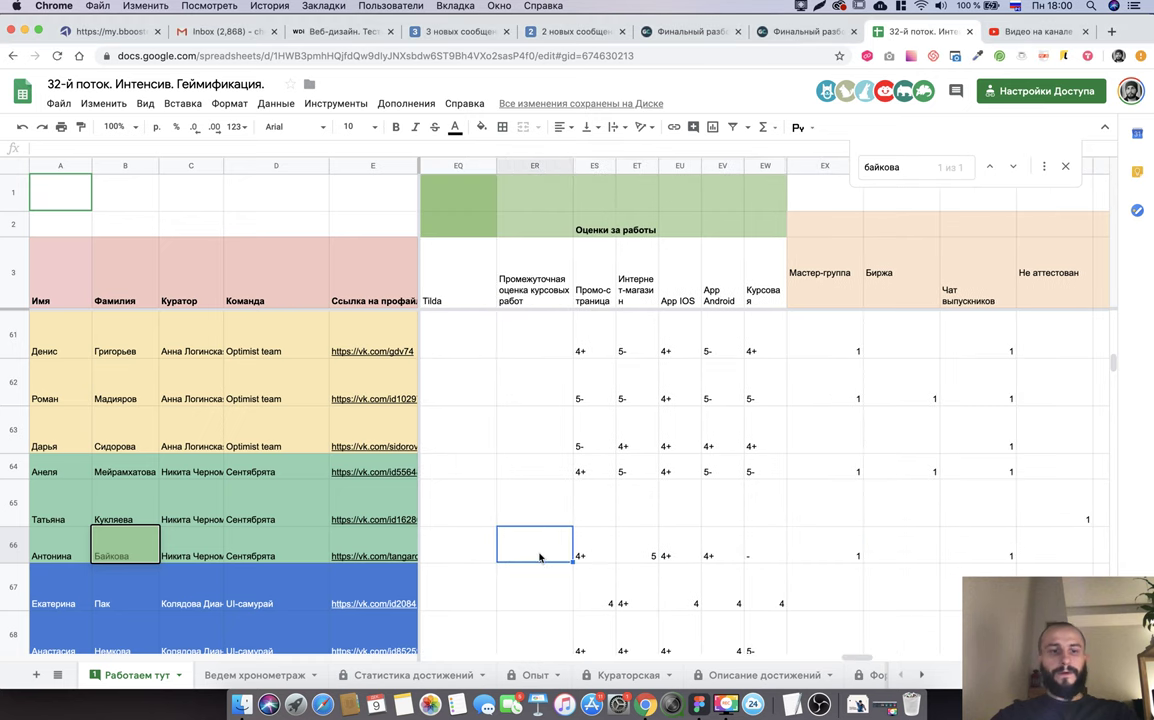
Open the next student's submitted Figma link from the course submissions page.
click(810, 32)
scroll(842, 389, down, 3)
super+click(366, 402)
click(841, 38)
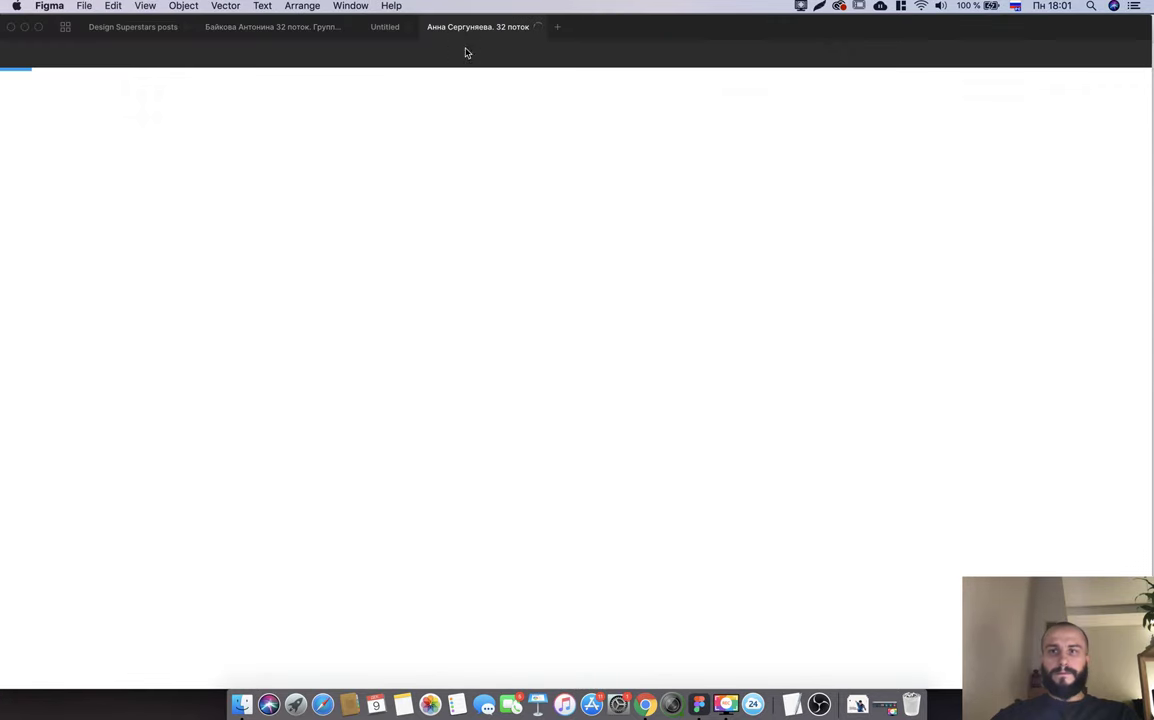
Search the gradebook for the next student's surname.
key(super+Tab)
click(908, 35)
key(super+f)
text(сергуняева)
Scroll row 52 to the work-grade columns and select the student's marks in ES52:EW52.
scroll(700, 327, right, 10)
scroll(700, 327, right, 10)
scroll(700, 327, right, 10)
scroll(700, 327, right, 10)
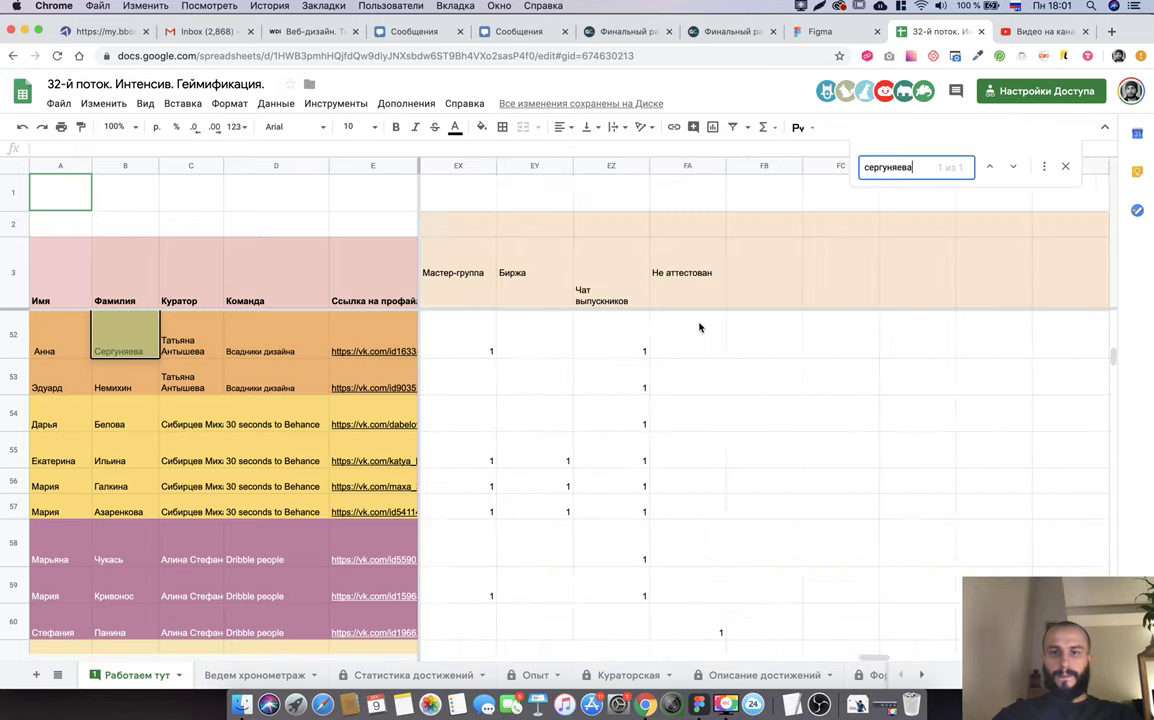
scroll(640, 330, left, 5)
scroll(580, 331, right, 1)
scroll(558, 331, right, 2)
drag(520, 340, 690, 340)
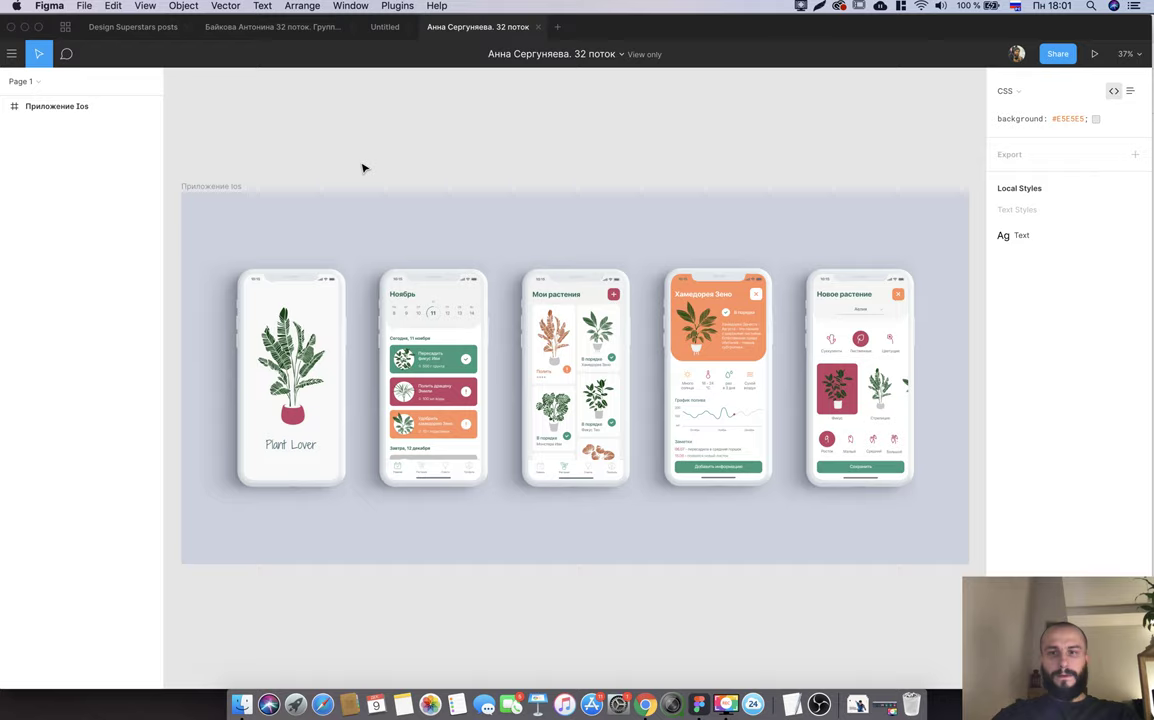
scroll(455, 385, down, 3)
scroll(455, 385, down, 3)
scroll(458, 380, left, 5)
scroll(540, 383, right, 2)
scroll(623, 386, right, 5)
scroll(623, 386, right, 5)
scroll(625, 385, left, 6)
scroll(618, 381, down, 1)
scroll(541, 360, up, 3)
scroll(430, 400, up, 3)
scroll(263, 347, left, 2)
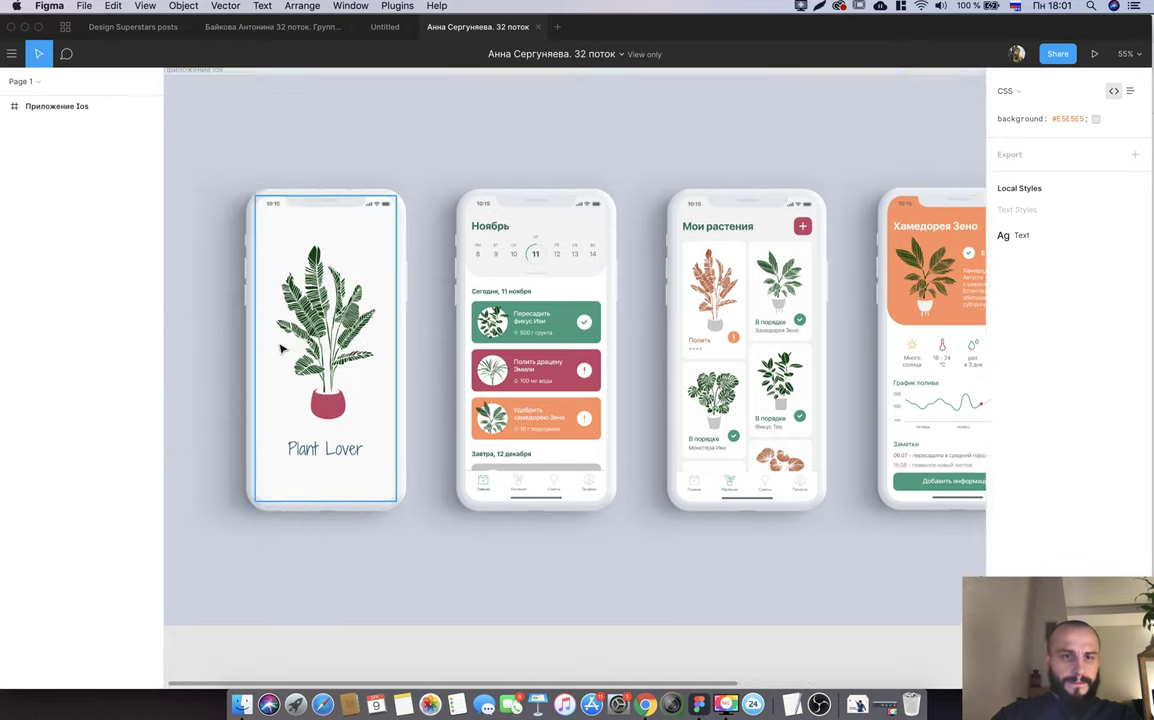
scroll(268, 347, left, 1)
scroll(278, 347, up, 2)
click(499, 566)
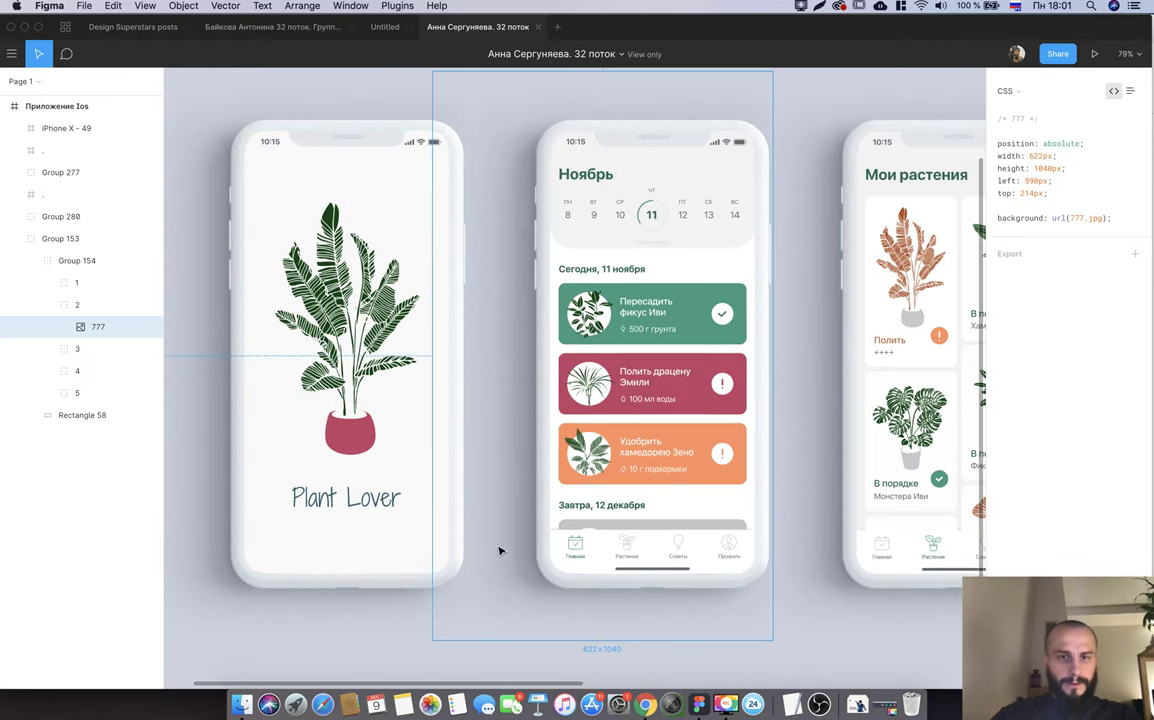
click(387, 104)
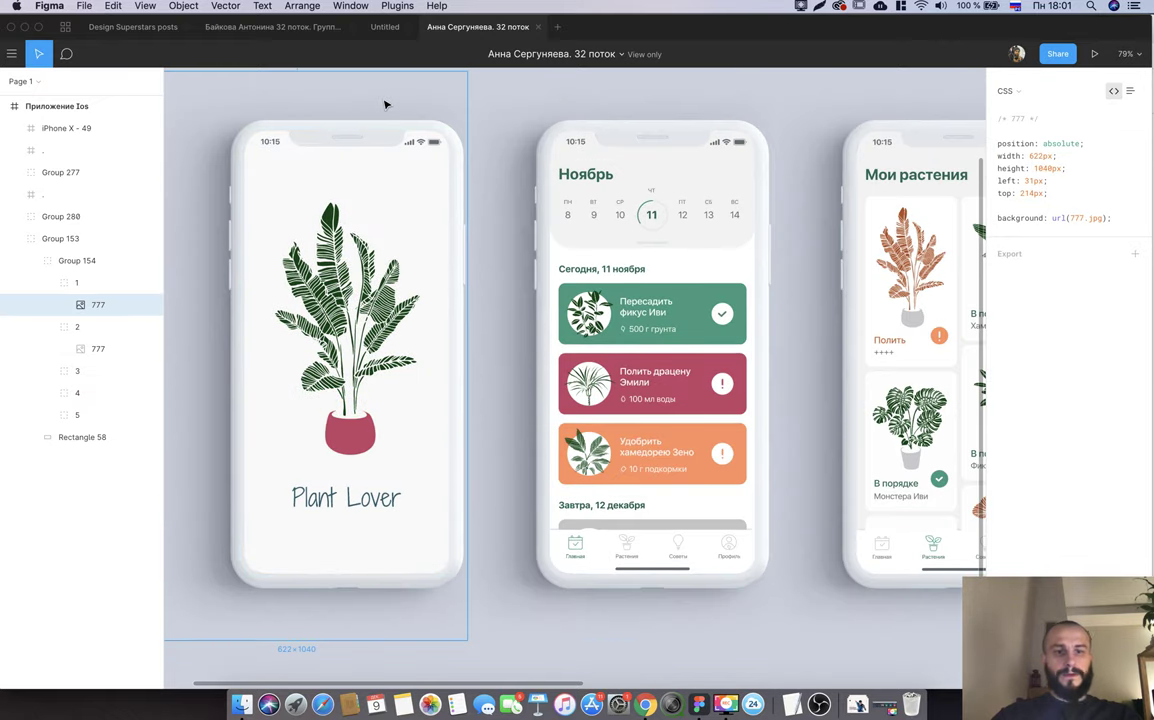
scroll(448, 458, down, 5)
click(453, 515)
scroll(407, 505, up, 3)
scroll(407, 508, up, 2)
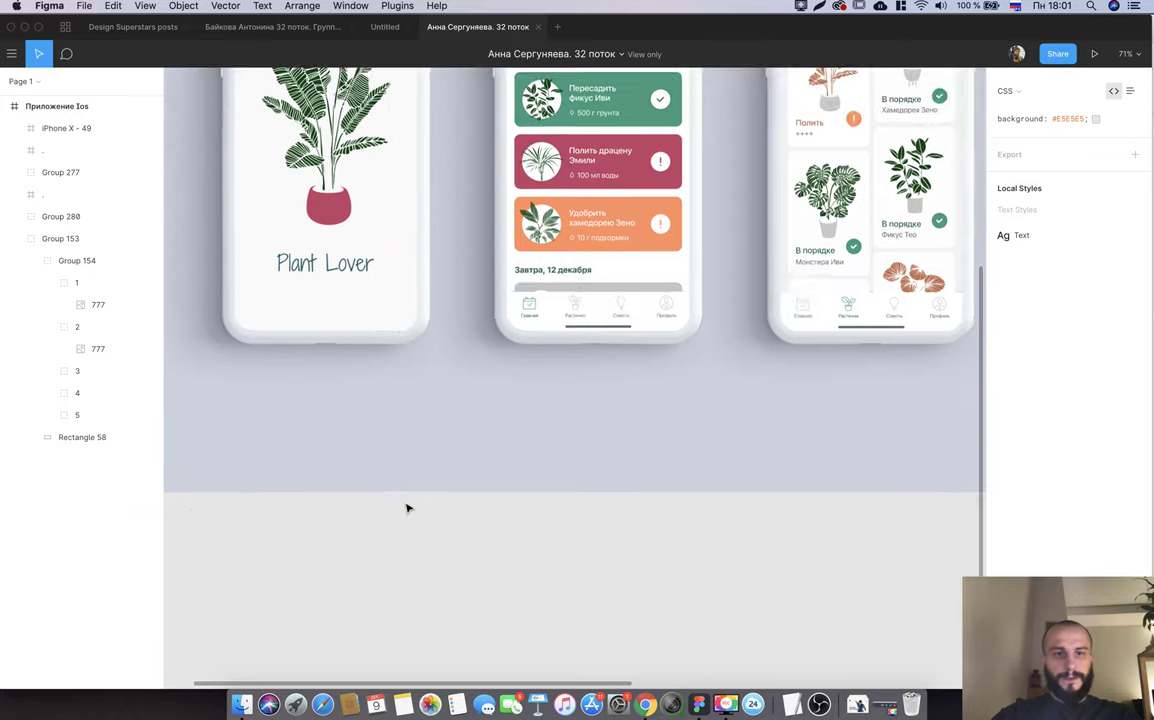
scroll(407, 508, up, 3)
scroll(451, 566, right, 2)
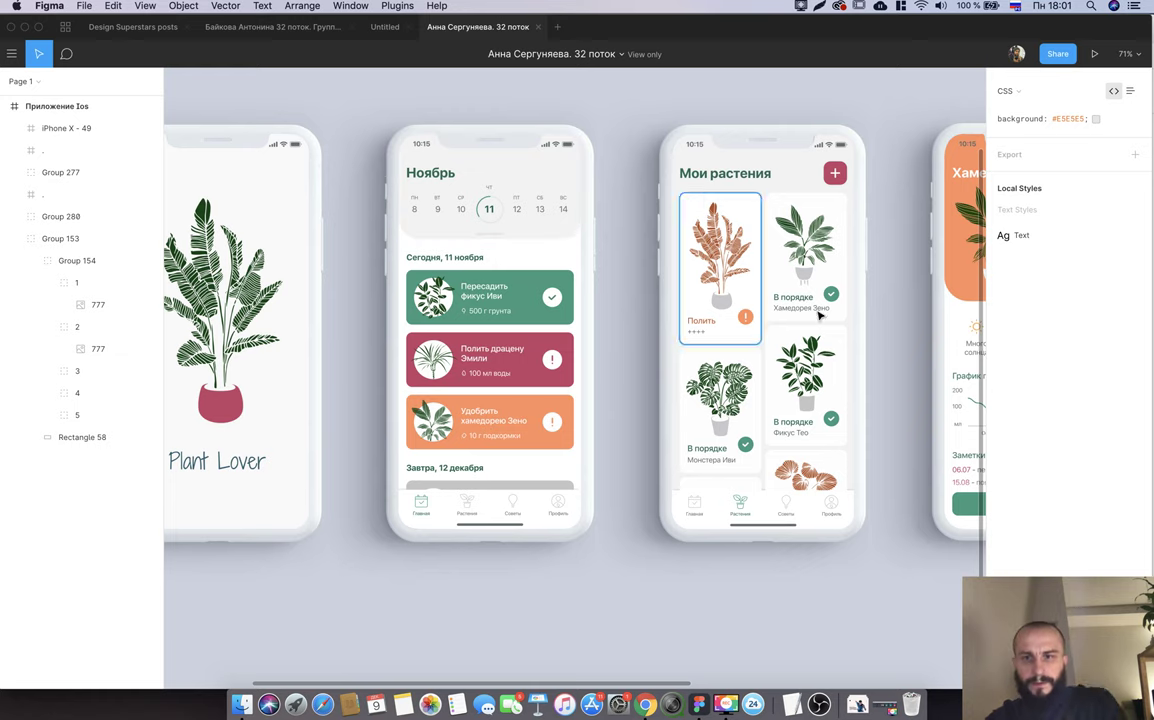
scroll(783, 456, right, 1)
scroll(783, 456, right, 3)
scroll(781, 453, right, 5)
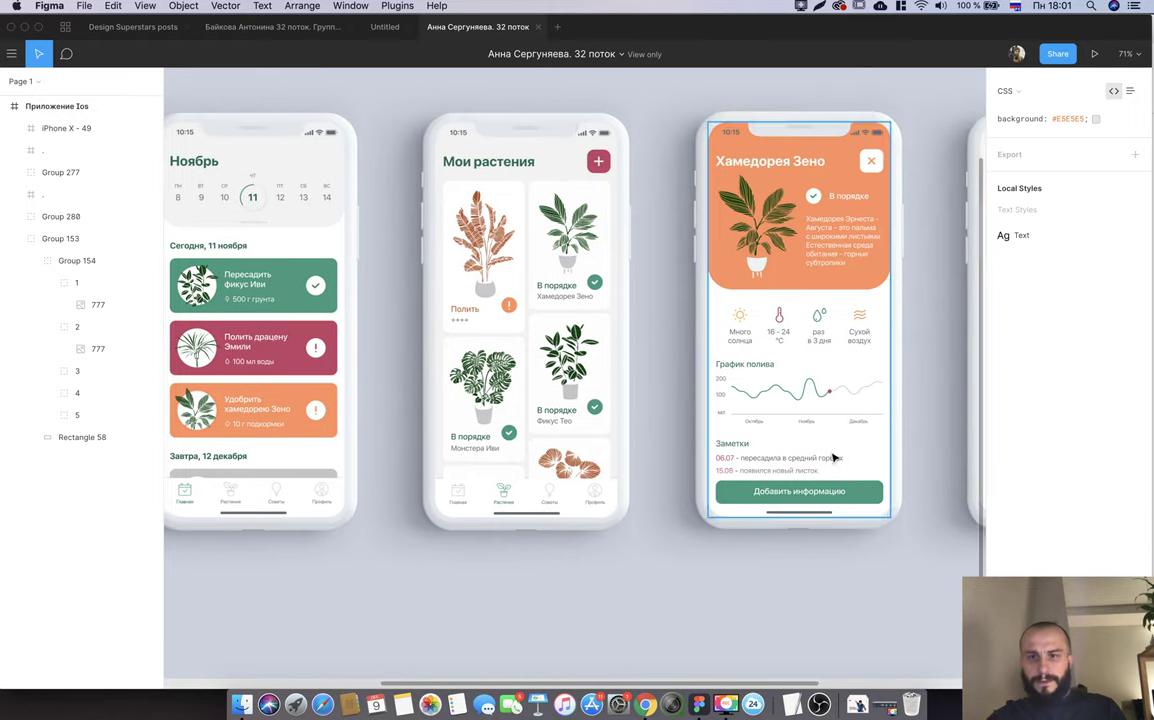
scroll(716, 283, right, 2)
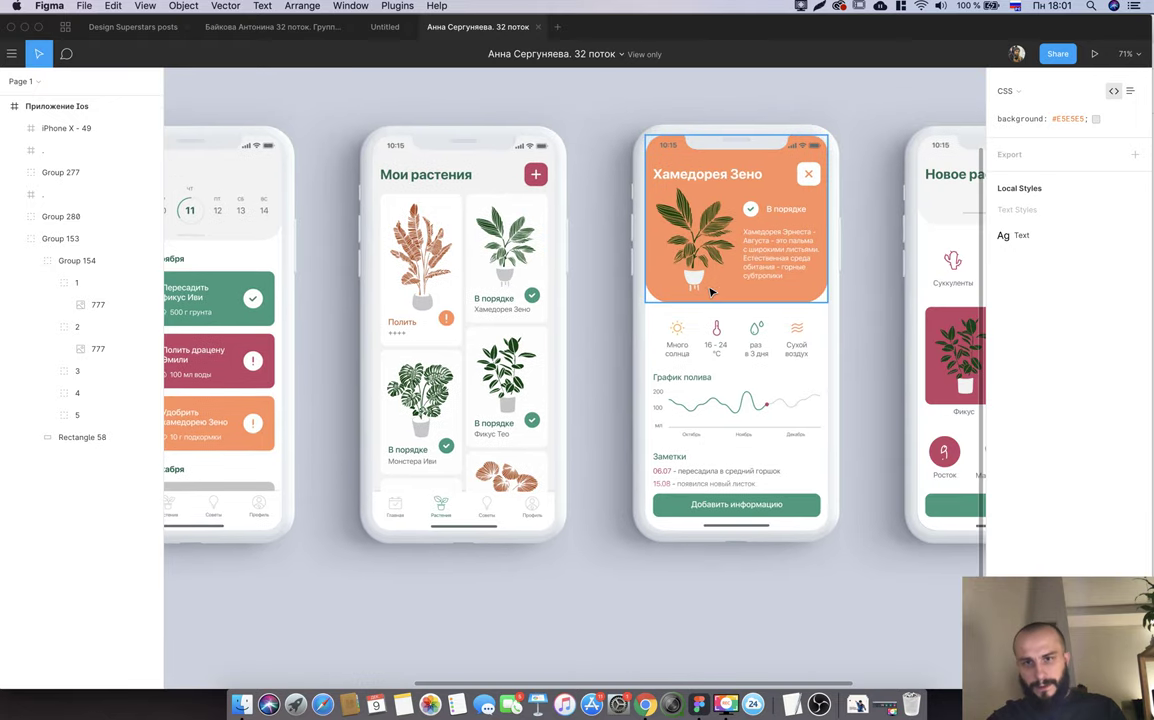
scroll(711, 294, right, 3)
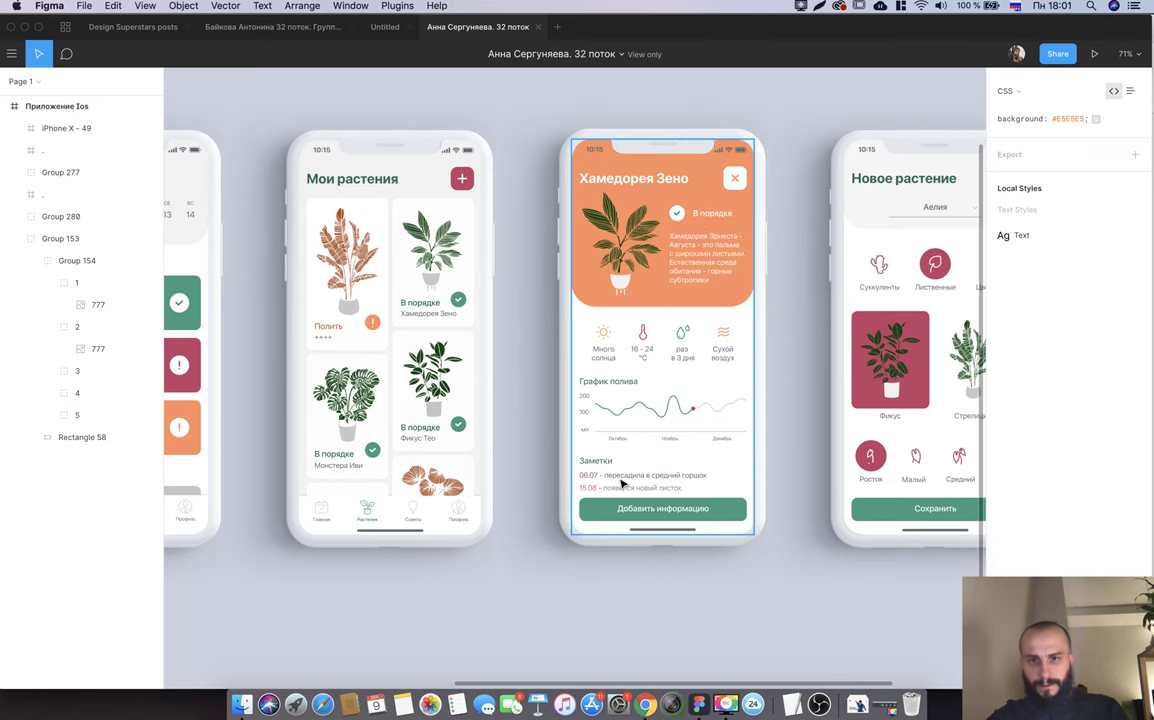
scroll(600, 430, right, 4)
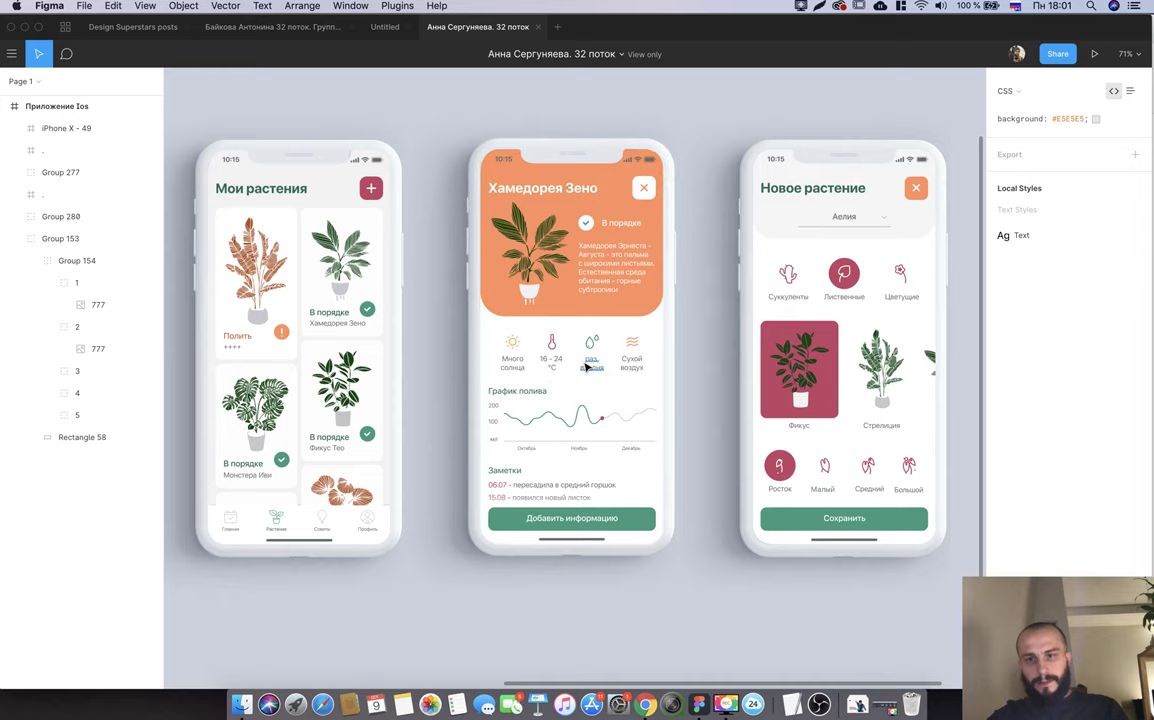
scroll(587, 366, right, 4)
scroll(610, 372, right, 2)
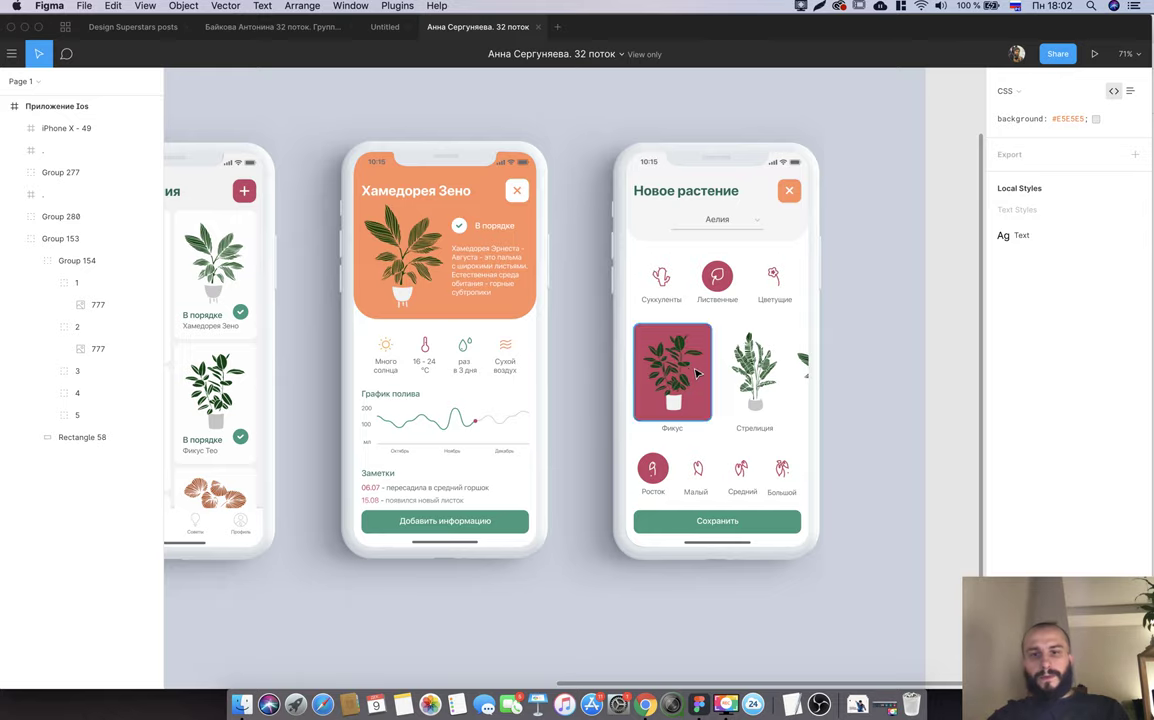
scroll(695, 373, left, 10)
scroll(695, 373, left, 8)
scroll(695, 371, right, 3)
scroll(414, 384, right, 10)
scroll(497, 391, right, 9)
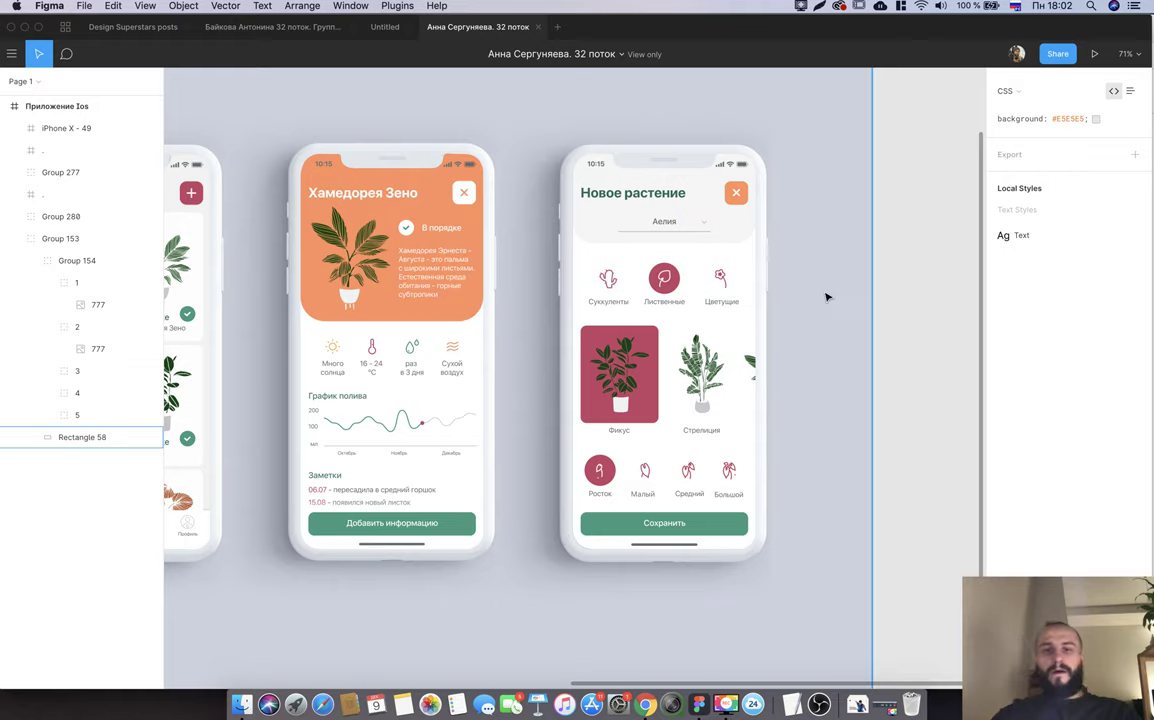
scroll(827, 297, down, 1)
scroll(827, 297, down, 3)
scroll(827, 297, down, 2)
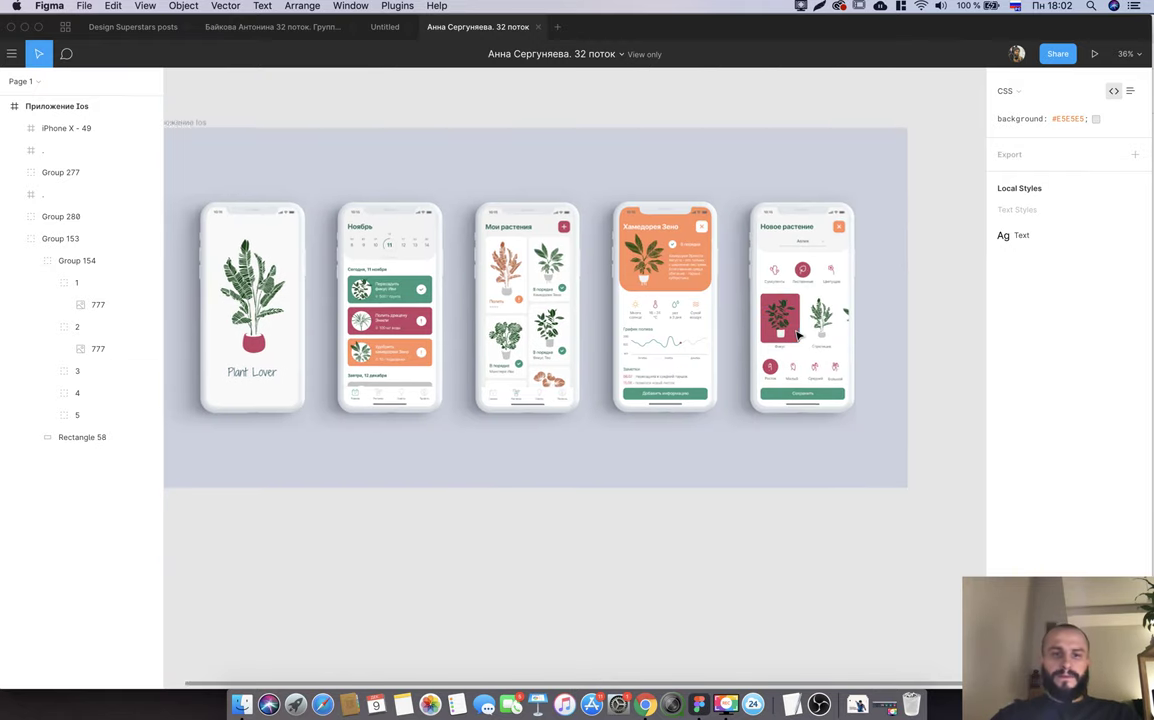
scroll(739, 485, left, 3)
scroll(739, 485, up, 1)
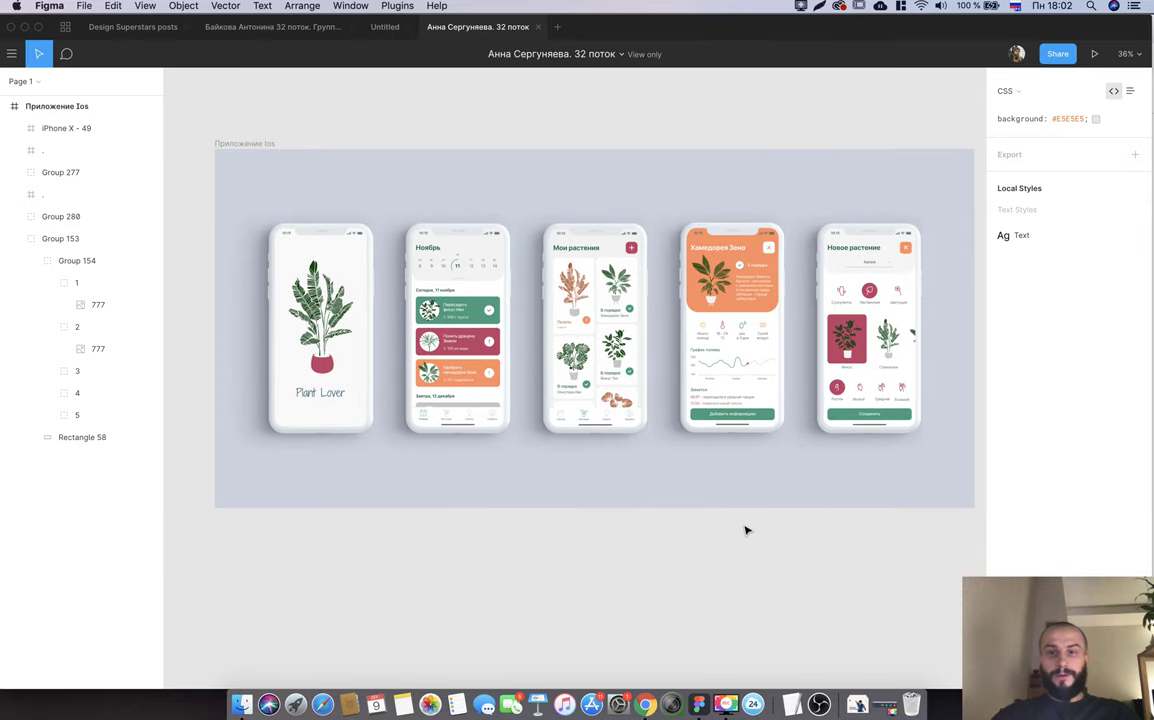
key(super+Tab)
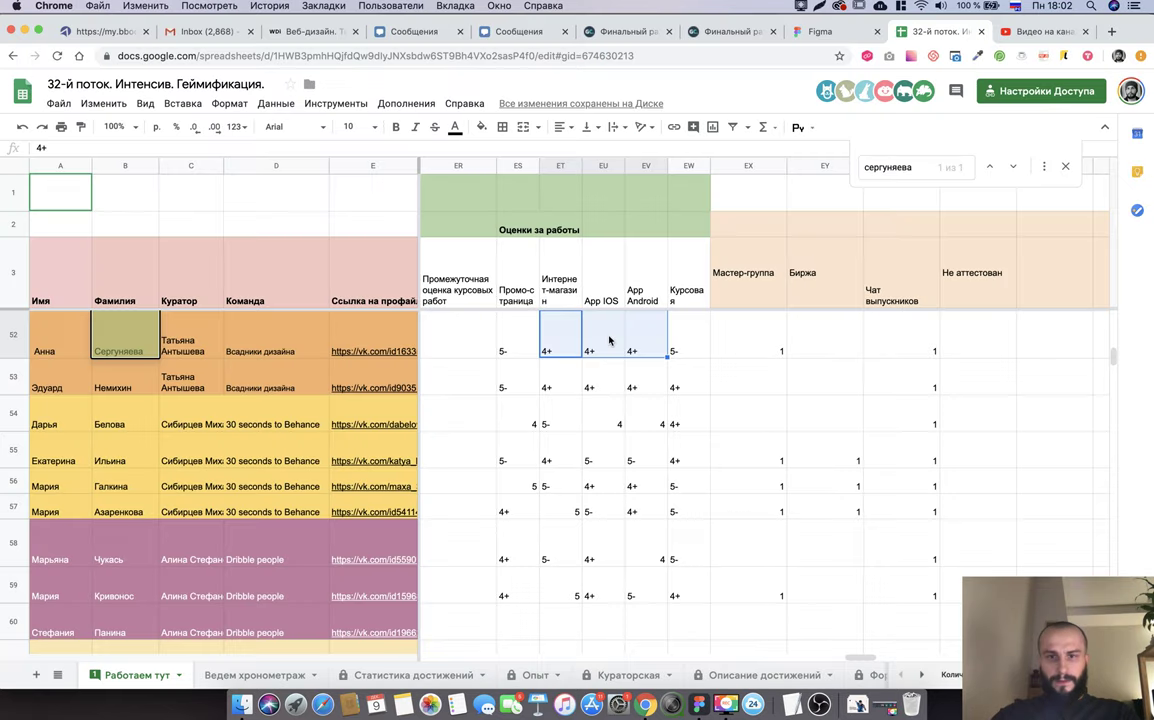
Enter 5- as the student's App IOS grade in EU52.
click(609, 341)
text(5-)
key(Tab)
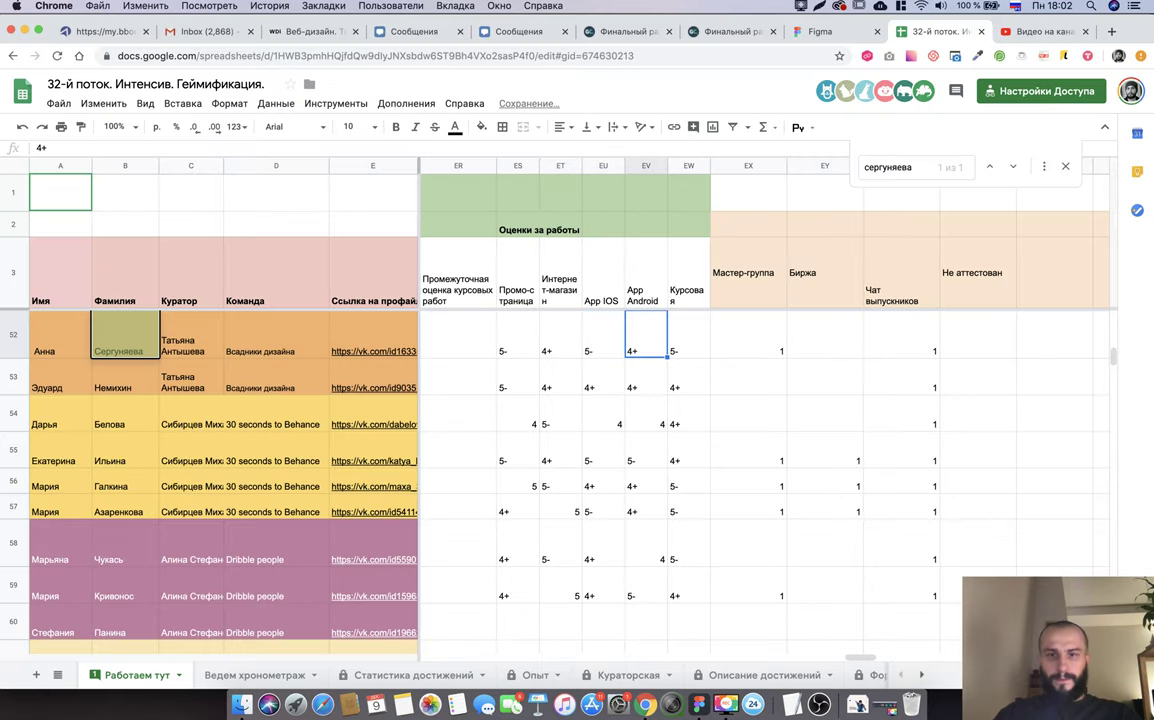
key(Left)
key(Right)
key(Right)
key(Right)
key(Right)
Record a 1 in the Биржа column of row 52.
text(1)
key(Tab)
key(Left)
key(Left)
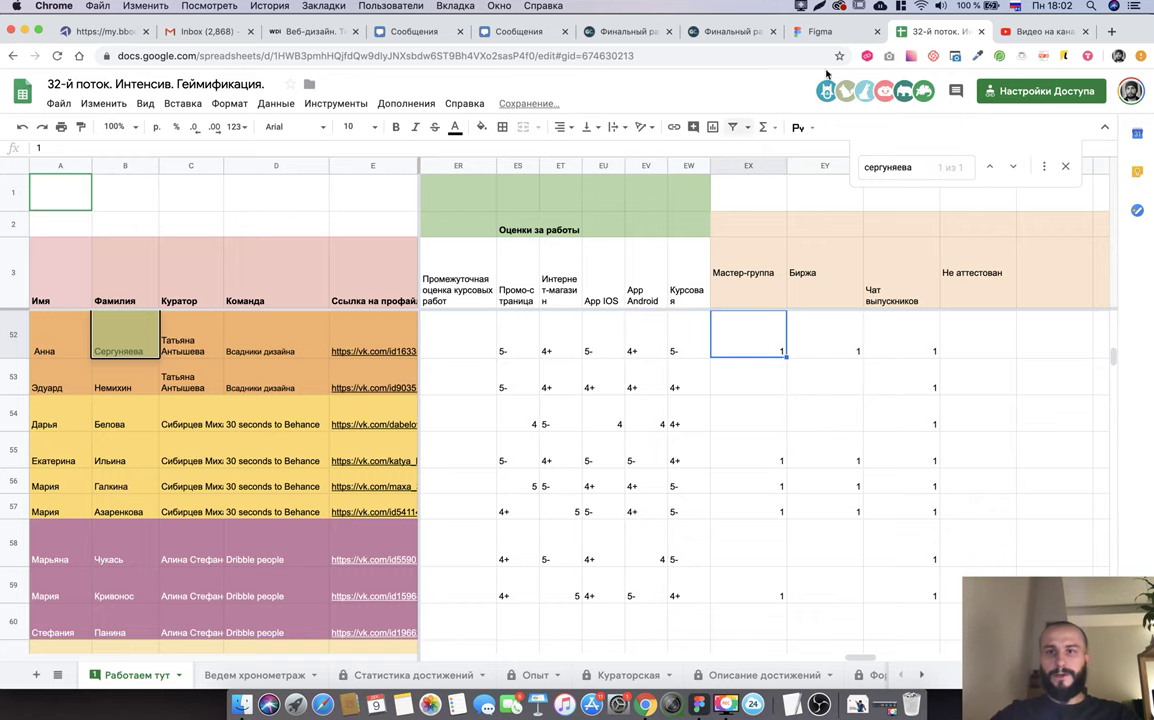
click(820, 31)
Close the stray Figma tab and open the next student's submitted IOS app Figma link.
key(super+w)
click(735, 31)
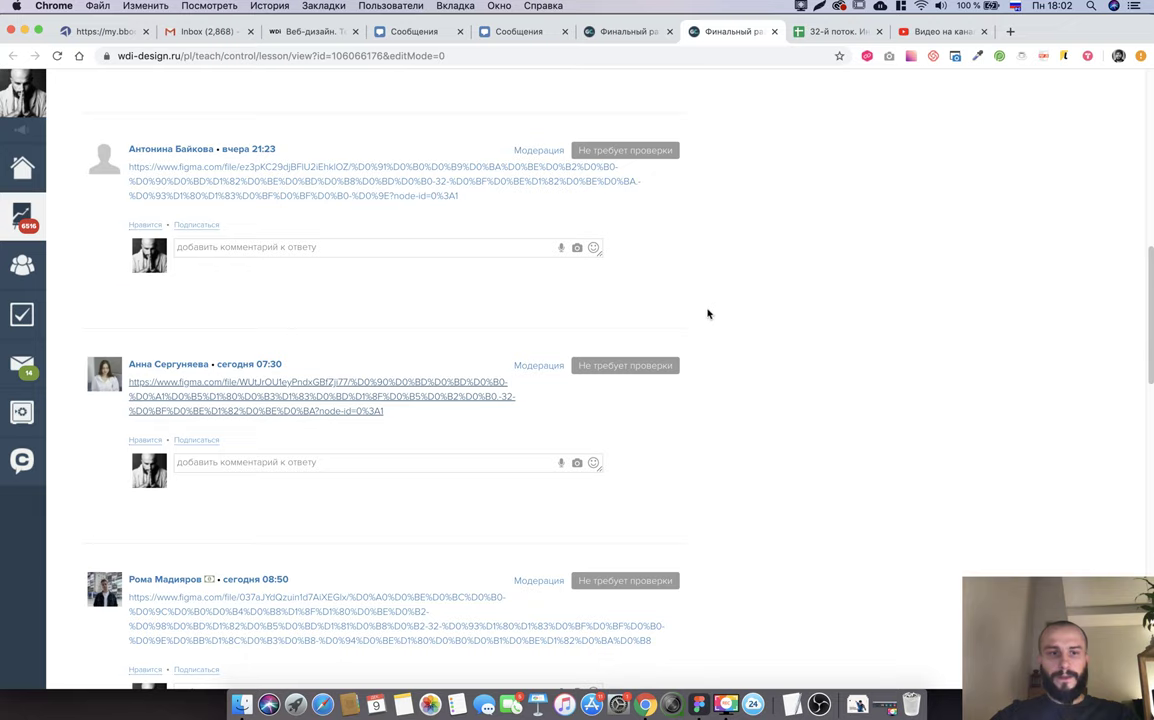
scroll(600, 460, down, 3)
super+click(348, 460)
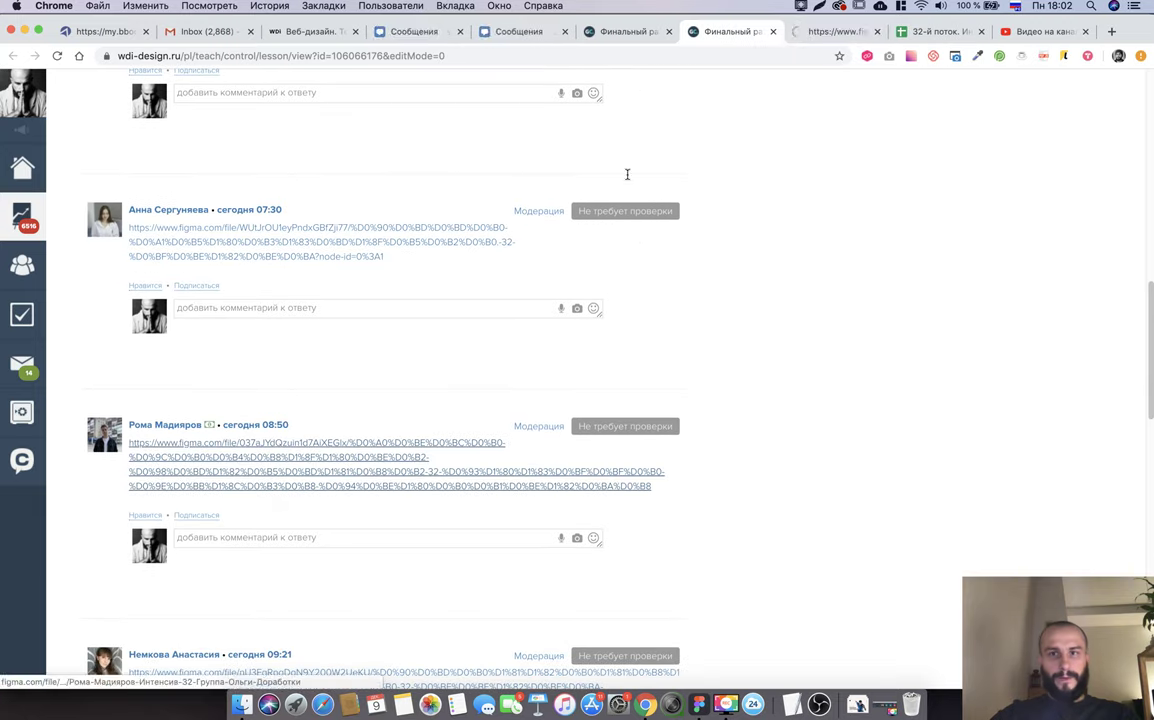
click(814, 31)
Find the student's gradebook row by surname search and select his App IOS grade cell.
key(super+Tab)
click(937, 31)
key(super+f)
text(мади)
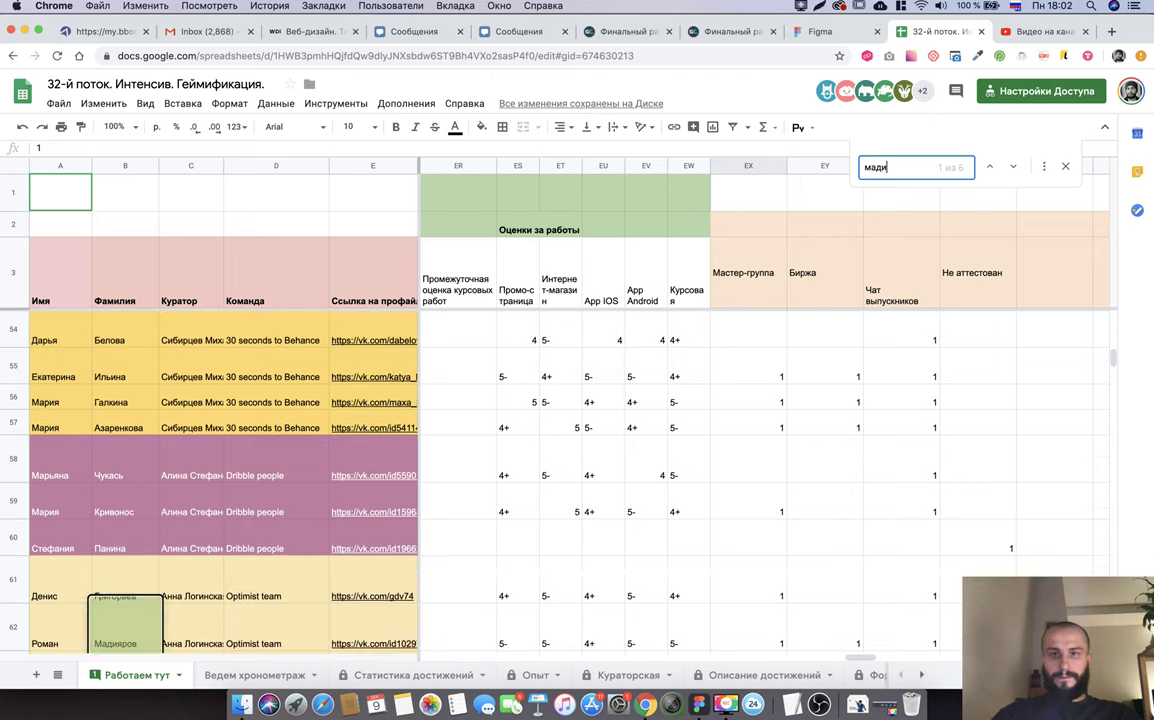
text(я)
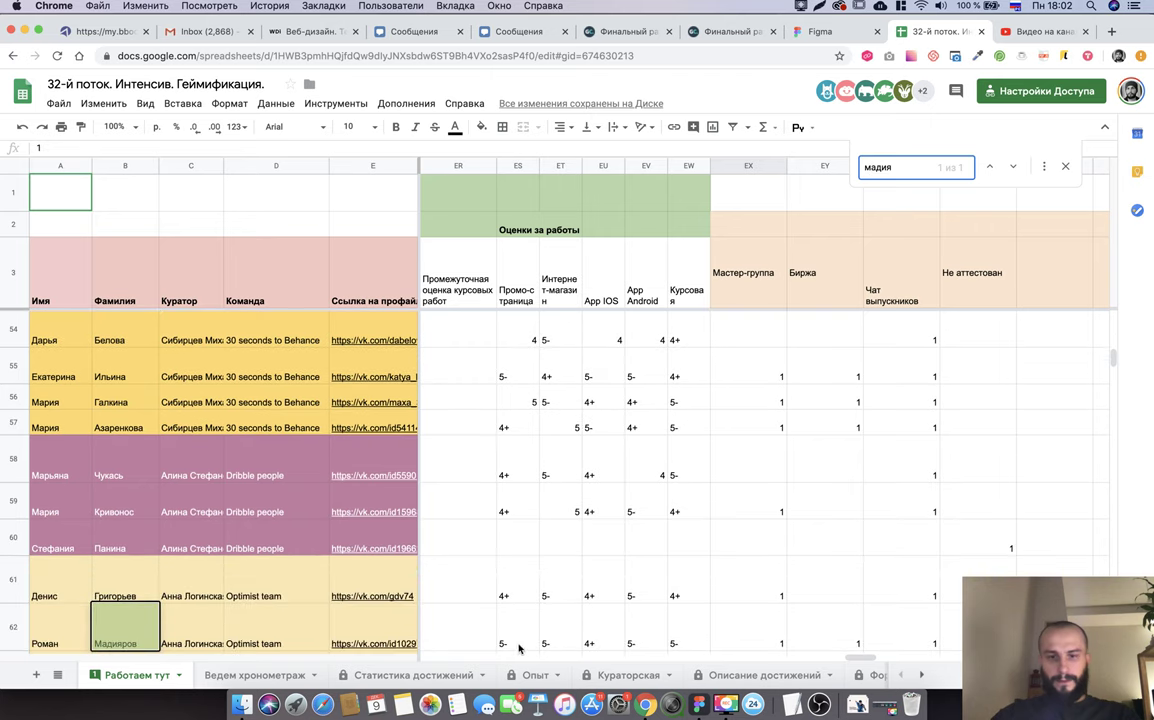
click(584, 631)
scroll(741, 531, down, 1)
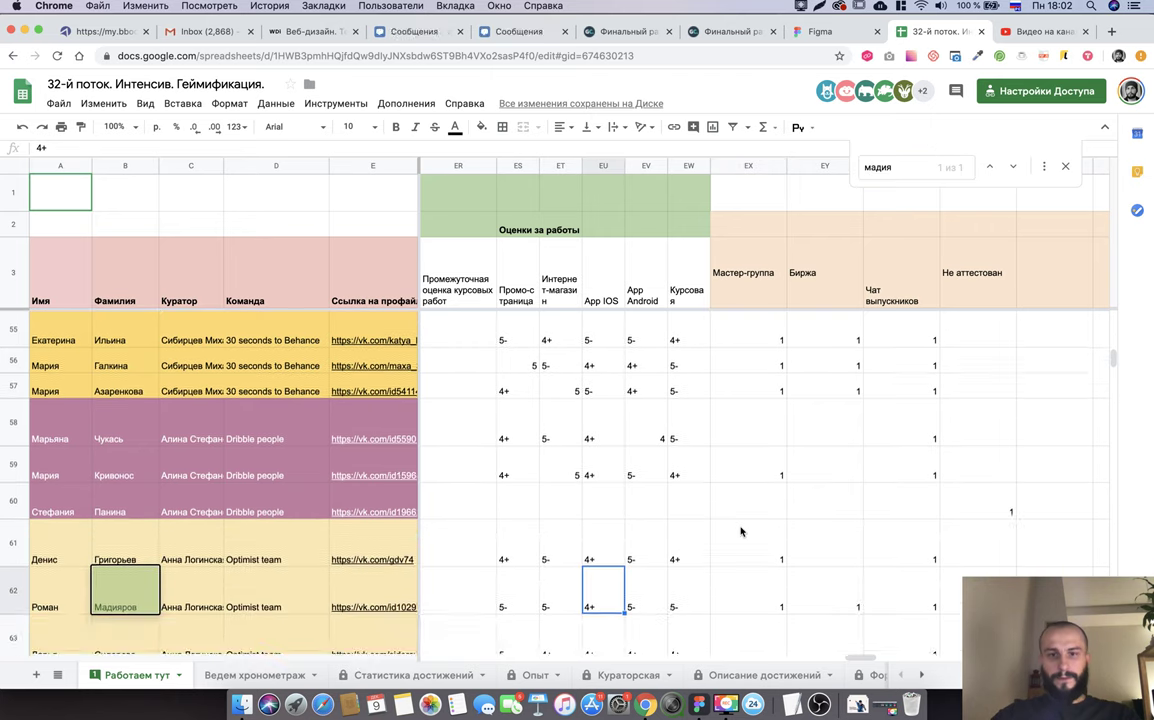
key(super+Tab)
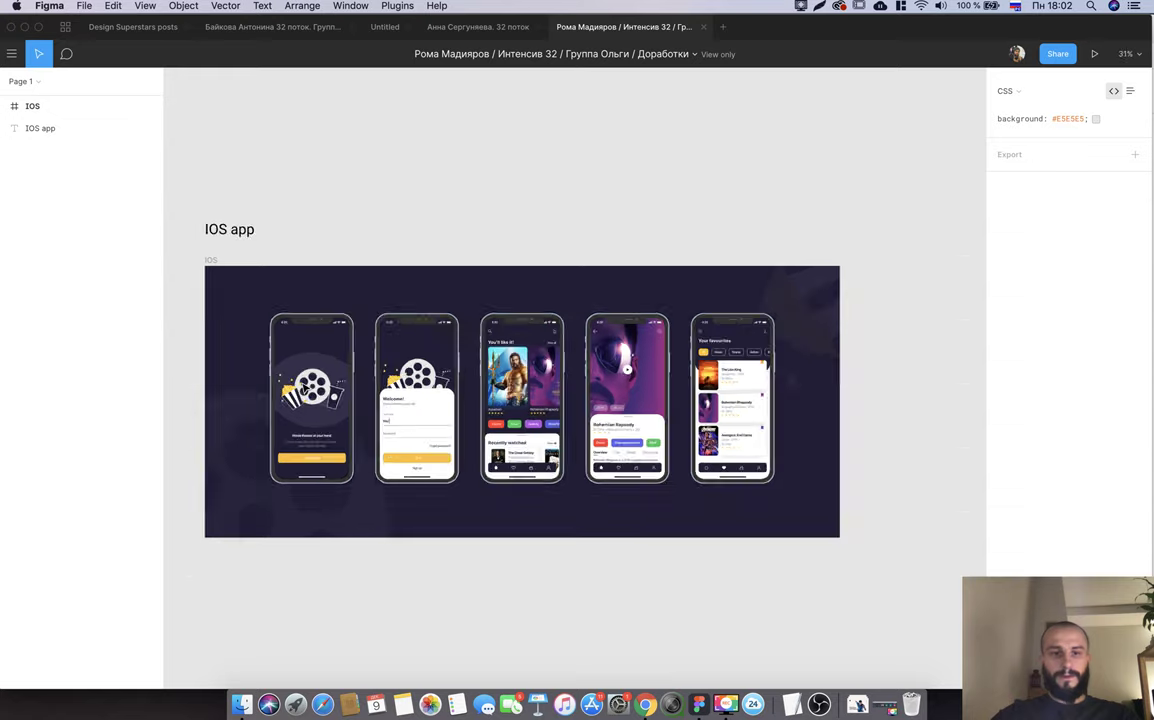
Pan across the five-screen iOS movie app, then fit the whole frame with Shift+1.
scroll(305, 387, up, 5)
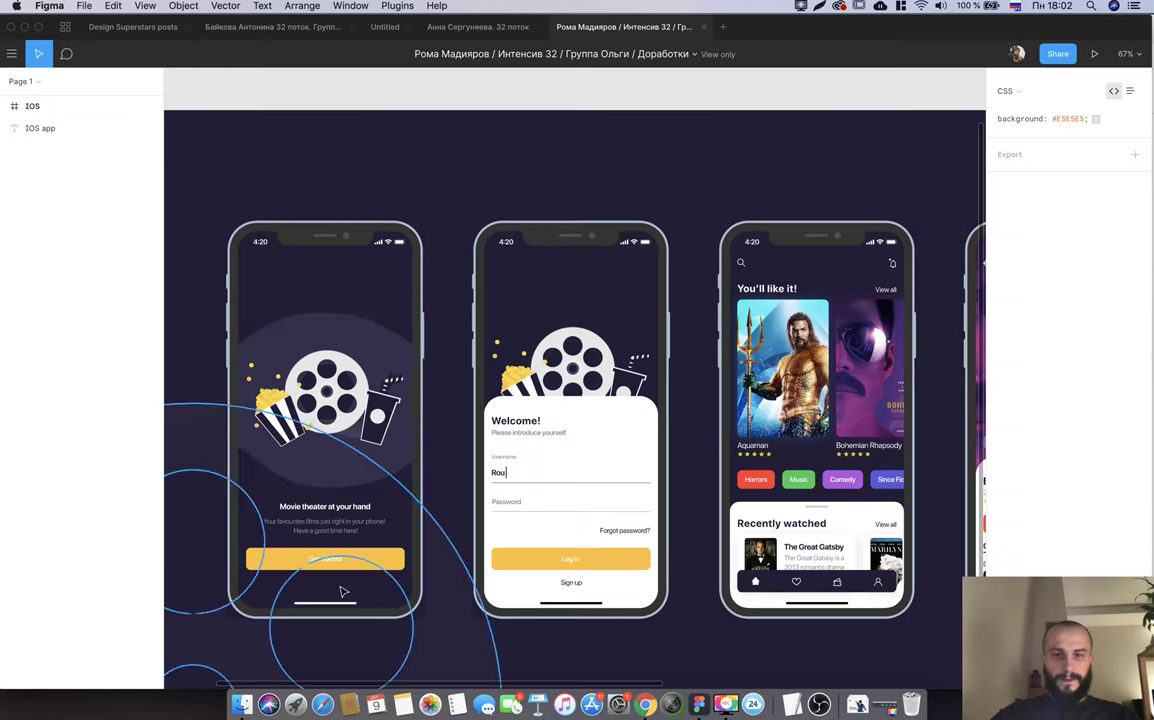
scroll(424, 607, down, 2)
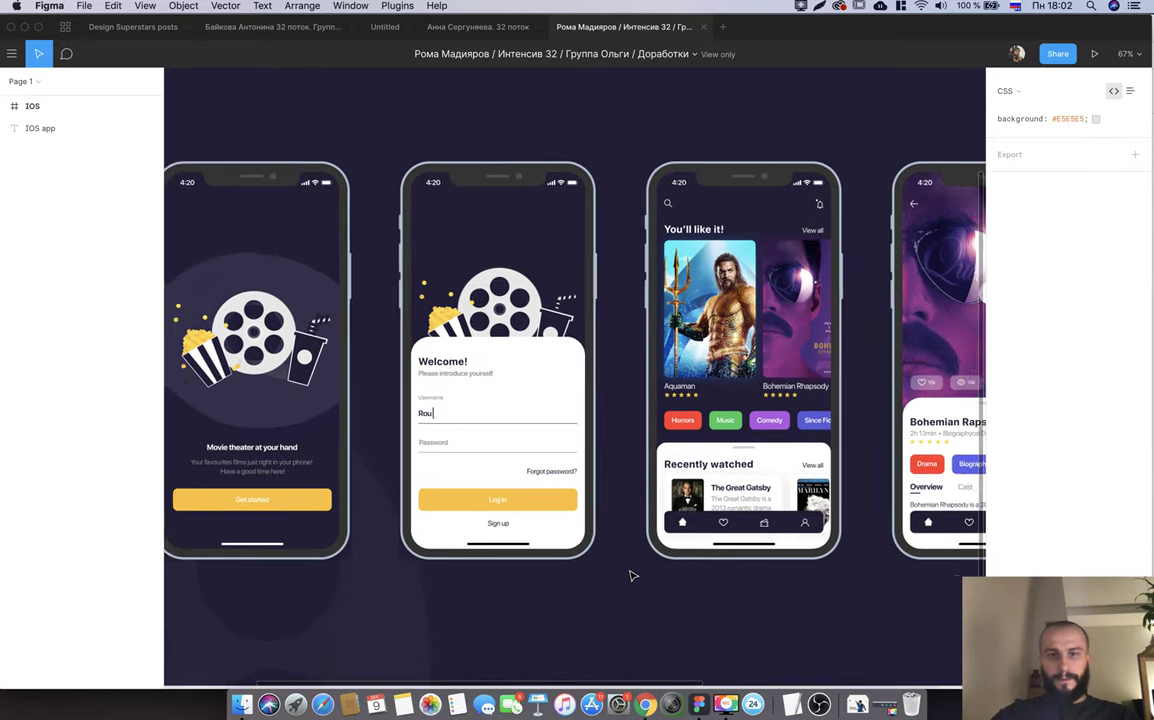
scroll(631, 575, right, 3)
scroll(731, 419, right, 3)
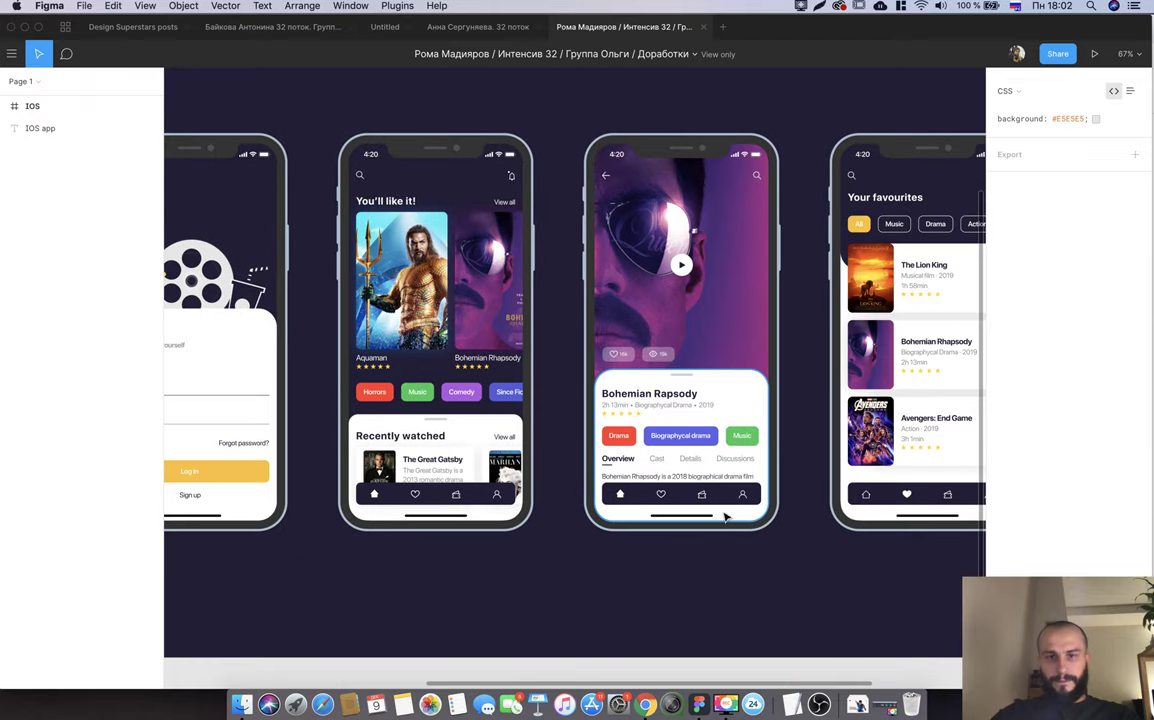
scroll(744, 510, right, 2)
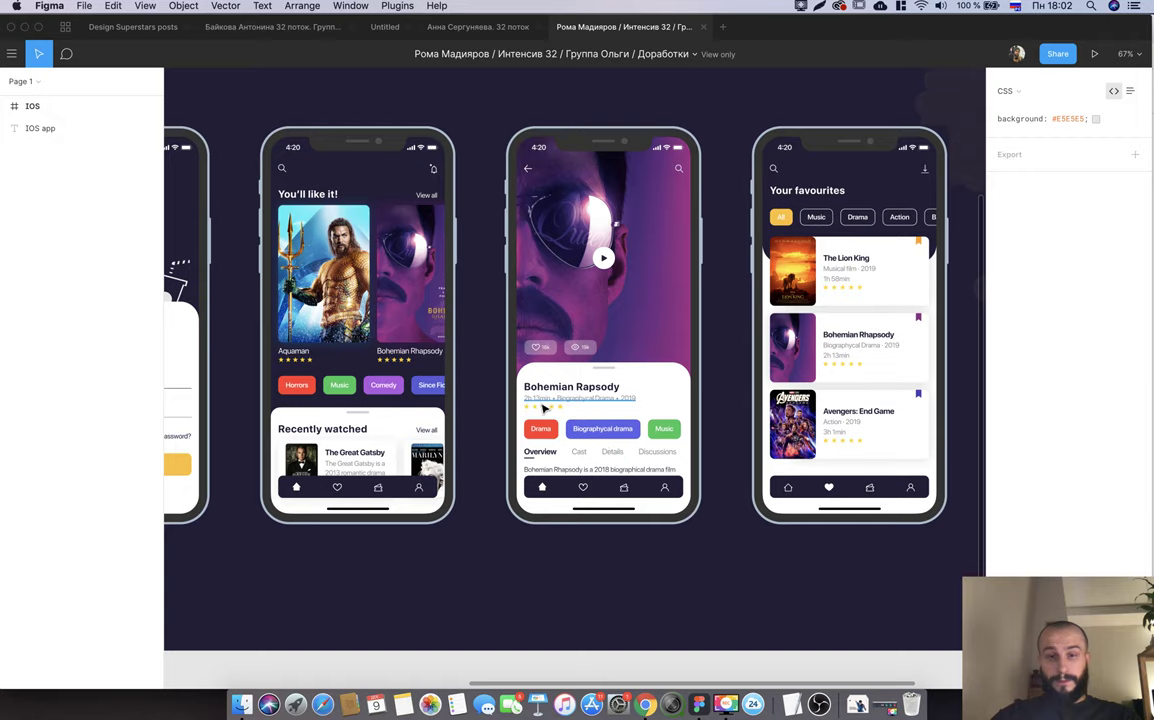
scroll(545, 407, right, 3)
scroll(580, 340, right, 2)
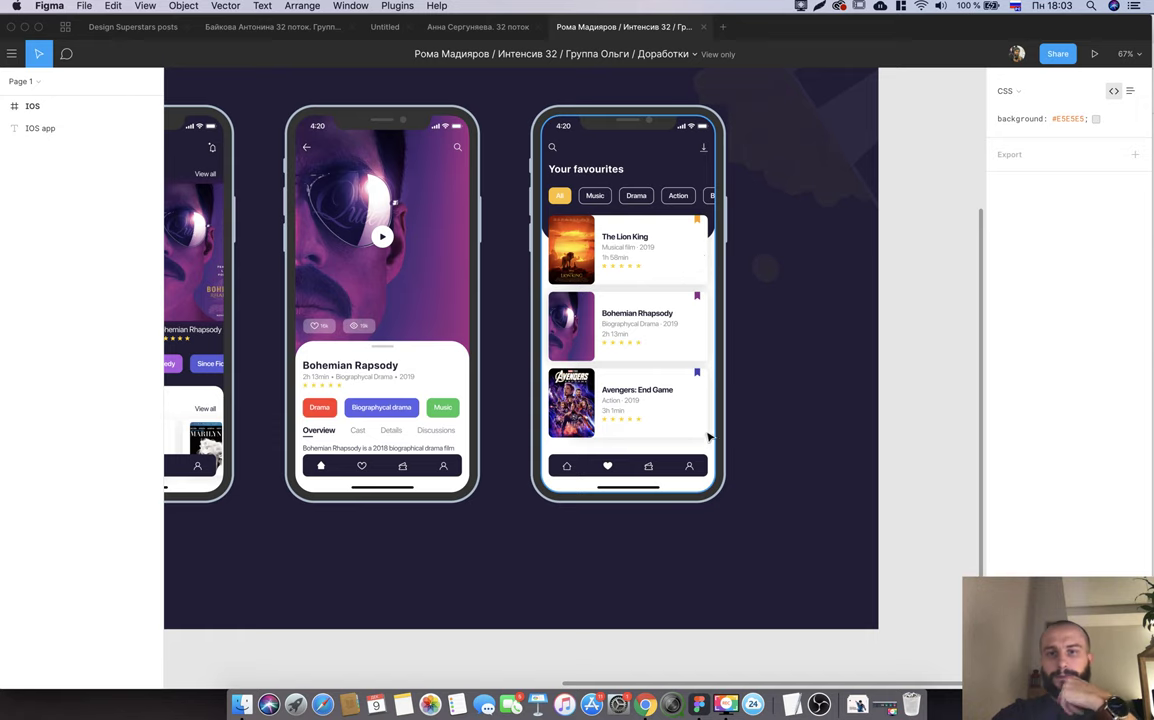
key(shift+1)
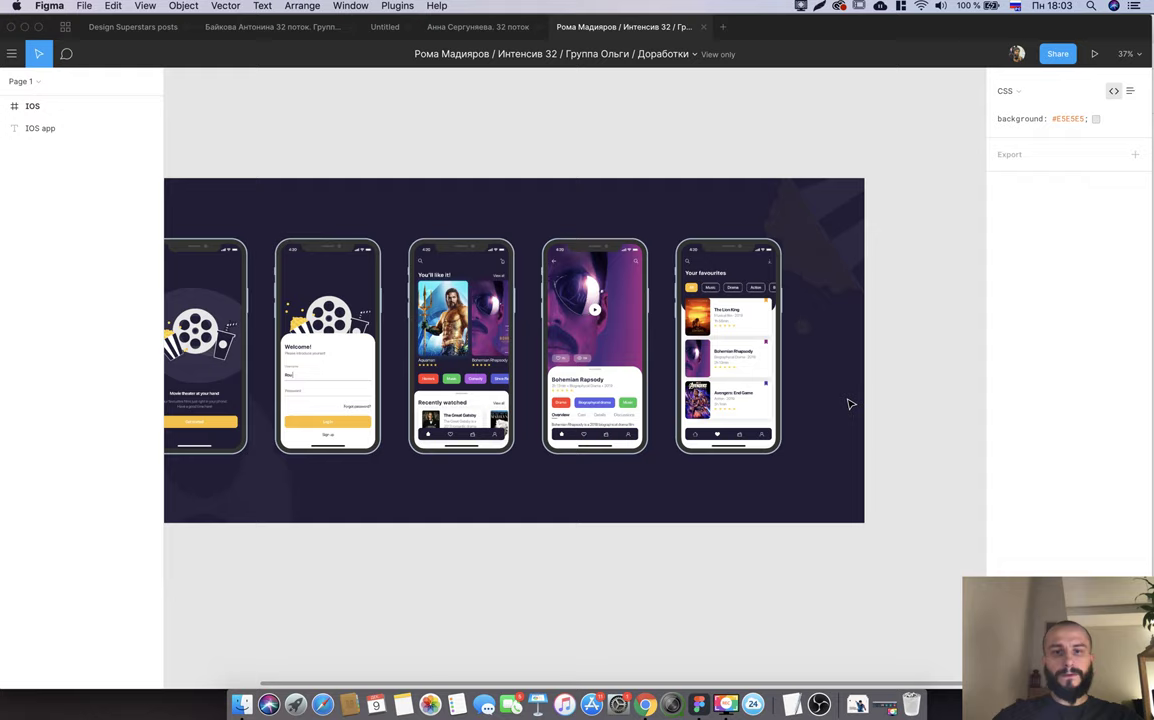
key(super+Tab)
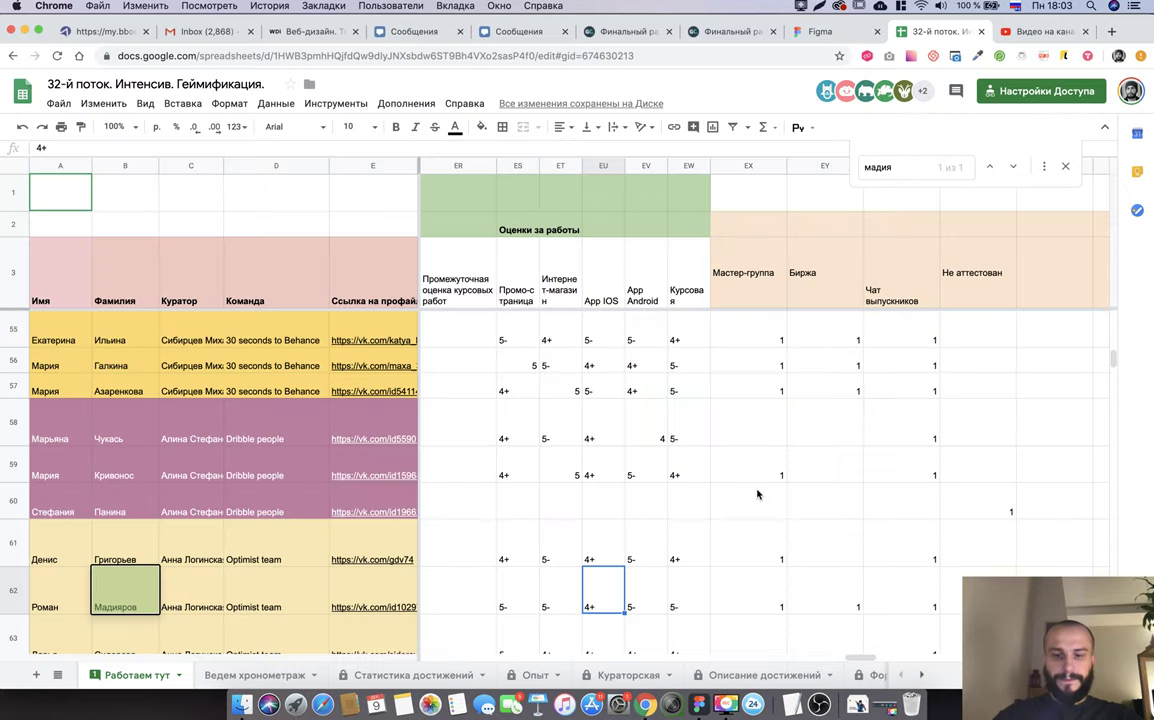
Enter 5- as the App IOS grade in EU62.
text(5-)
key(Tab)
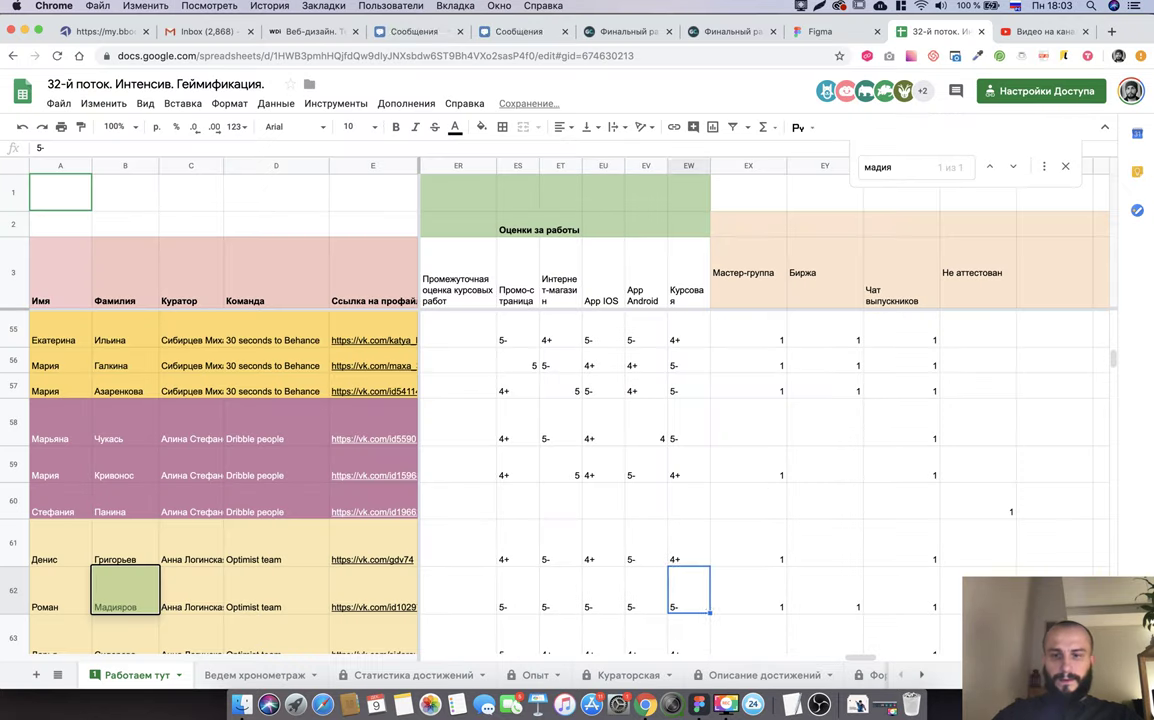
key(Tab)
key(Tab)
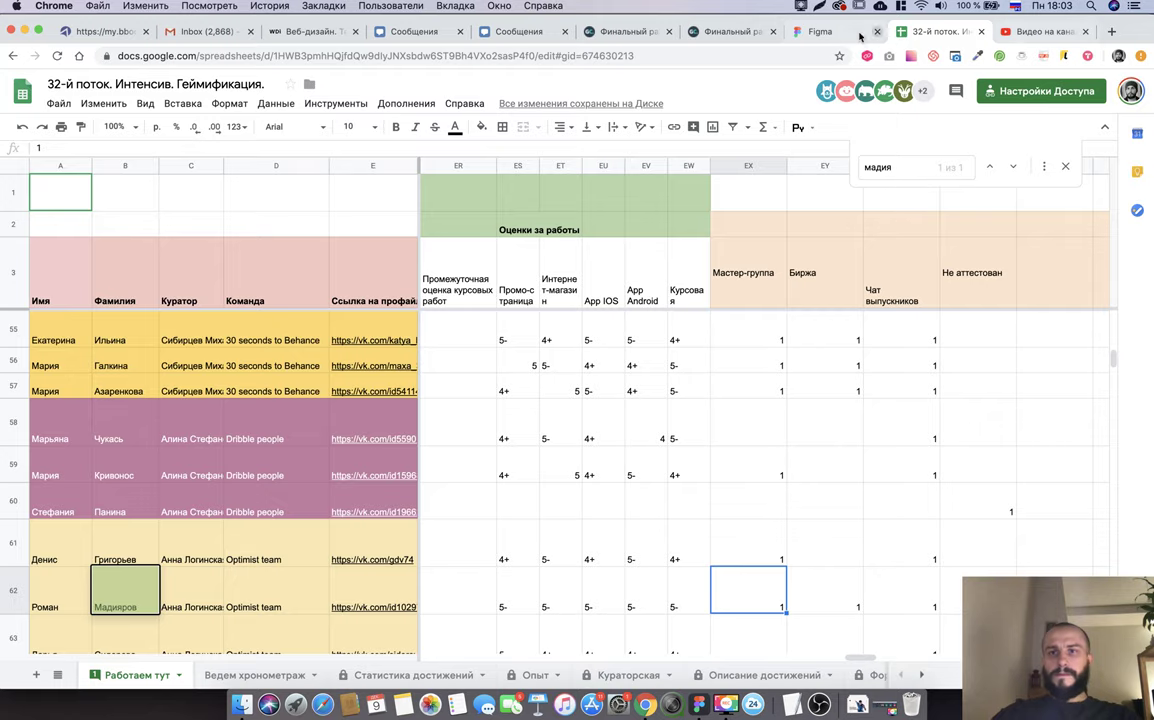
Close the previous Figma tab and open the next student's submitted Figma file.
click(860, 37)
click(735, 31)
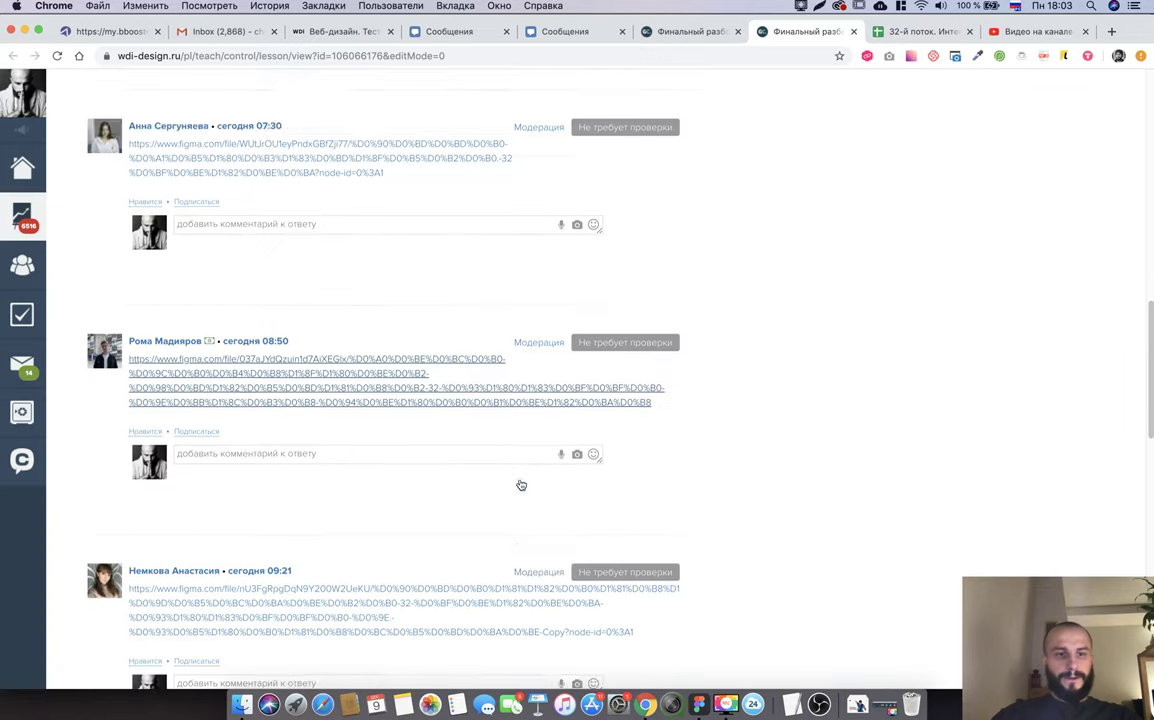
scroll(521, 485, down, 2)
super+click(319, 553)
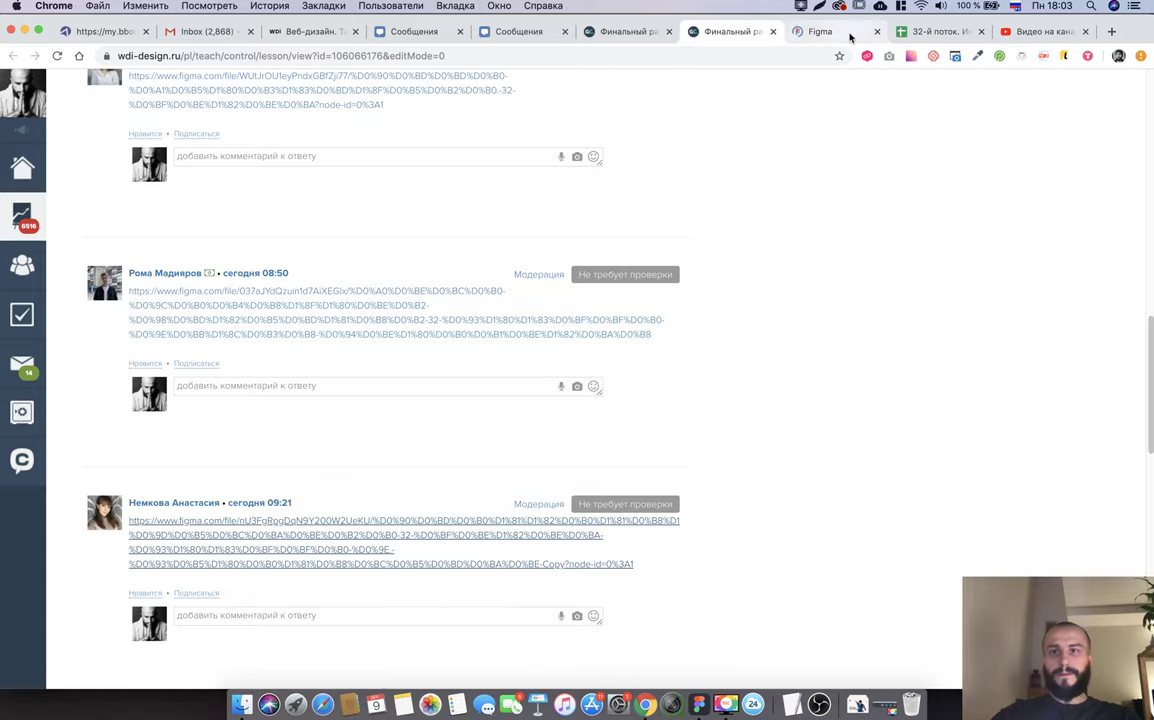
click(850, 37)
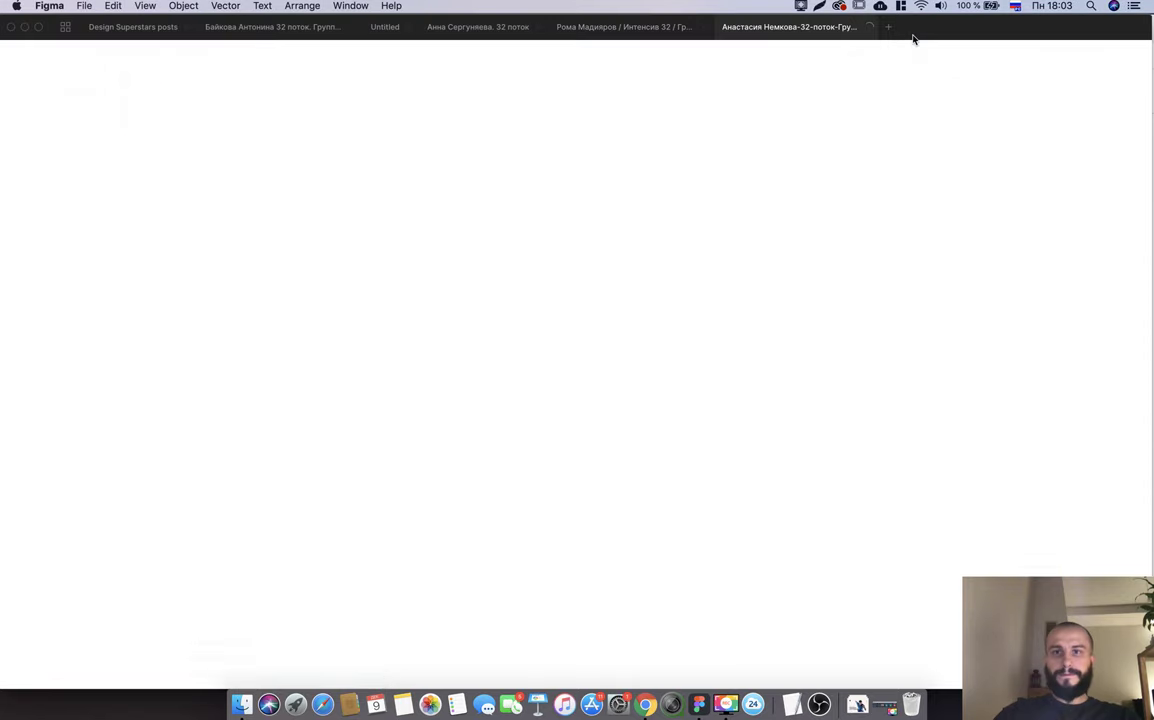
Search the gradebook for the student's surname and select her row 68 grade cells.
key(super+Tab)
text(мкова)
drag(512, 597, 629, 594)
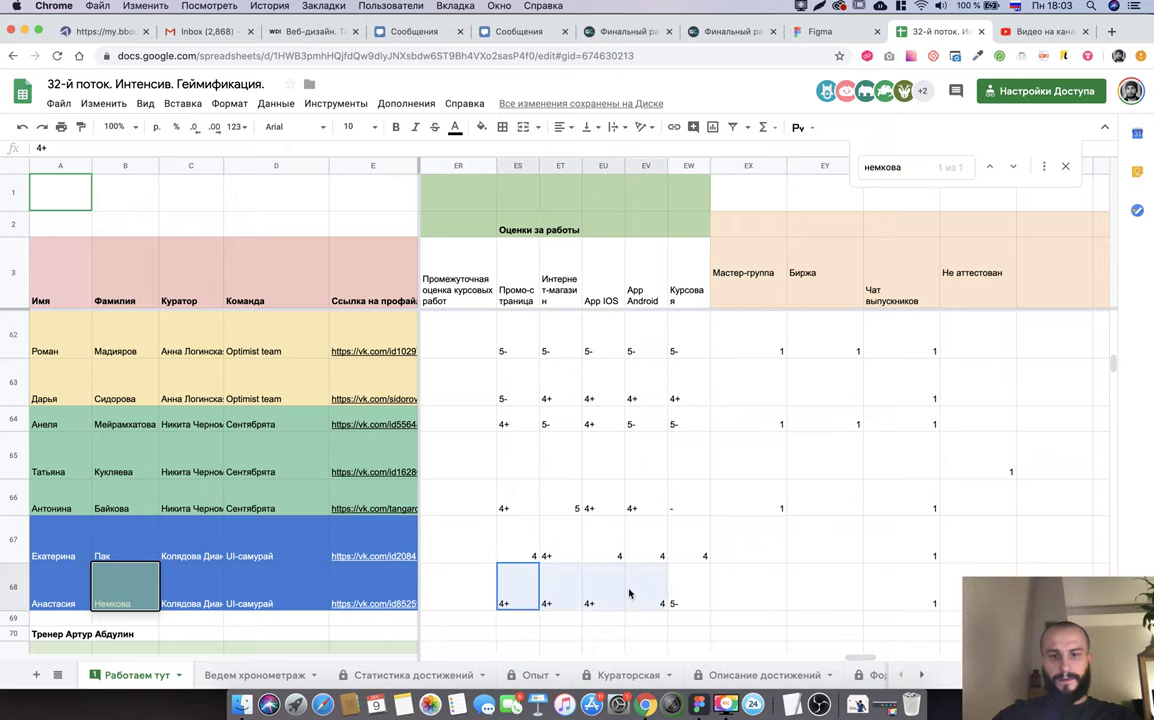
key(super+Tab)
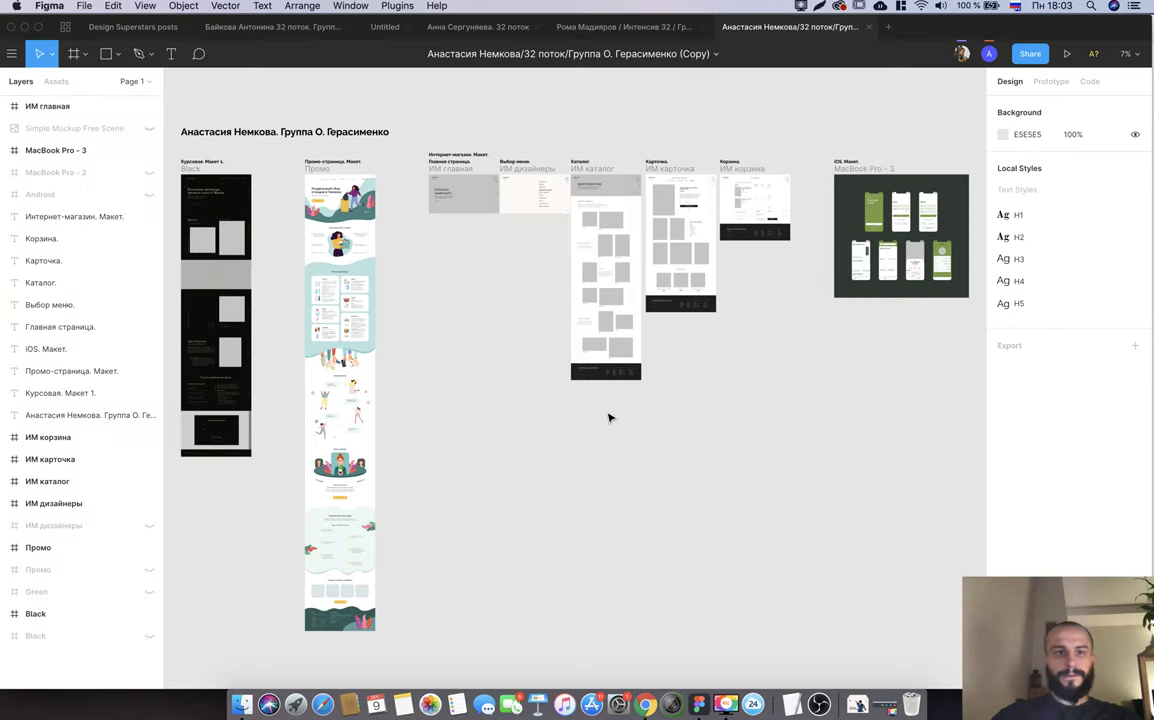
Browse the student's Figma file, briefly checking her gradebook row.
scroll(474, 245, left, 5)
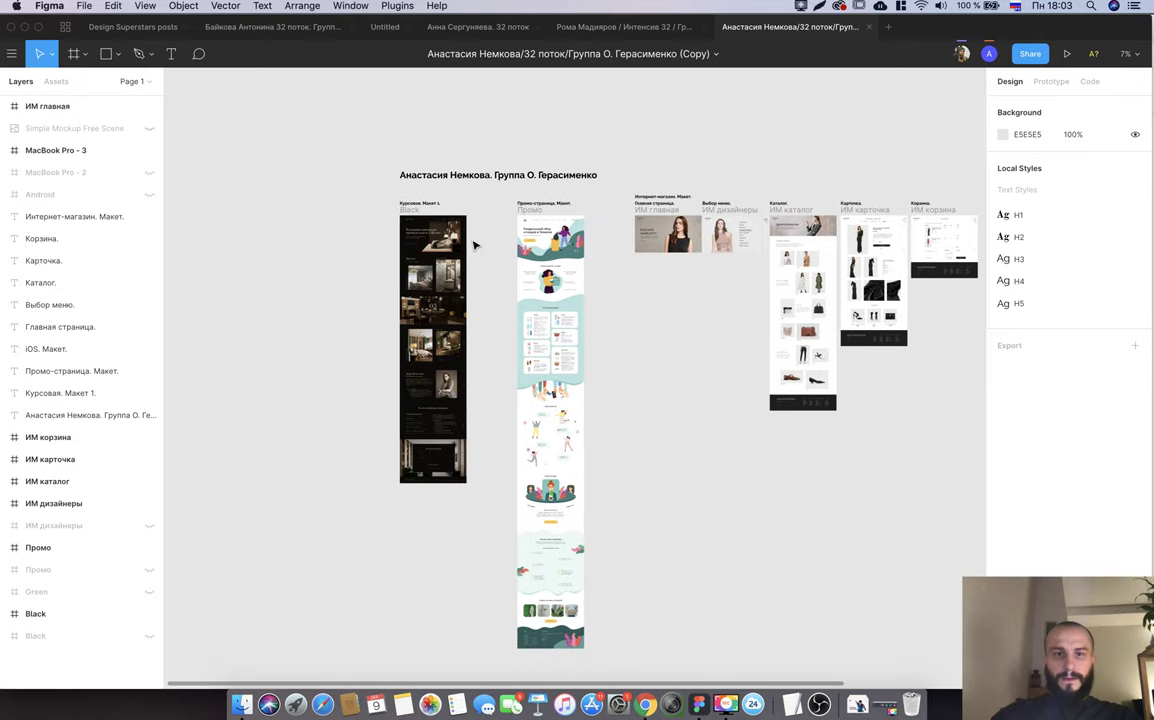
key(super+Tab)
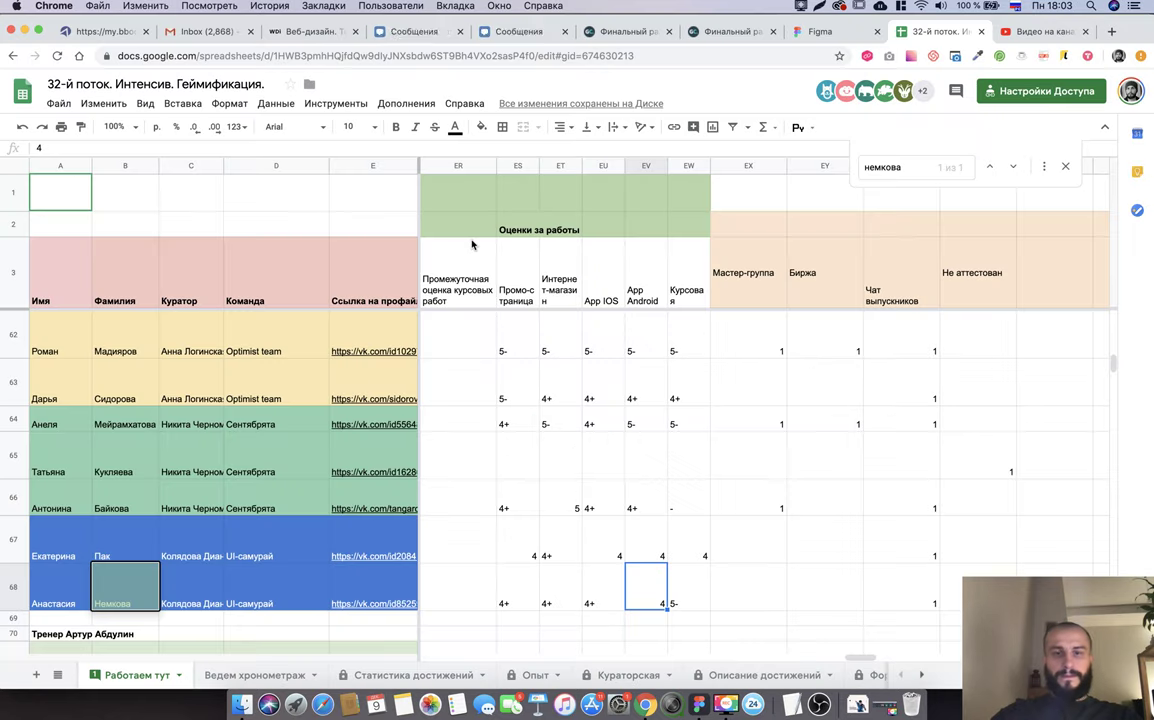
key(super+Tab)
scroll(412, 217, up, 5)
scroll(412, 217, down, 5)
scroll(412, 217, up, 2)
scroll(400, 216, up, 2)
scroll(347, 213, up, 5)
scroll(347, 213, down, 3)
Navigate to the iOS. Макет Avocado Lover mockup and select its Log in frame.
scroll(532, 215, right, 5)
scroll(532, 215, right, 5)
scroll(532, 215, right, 4)
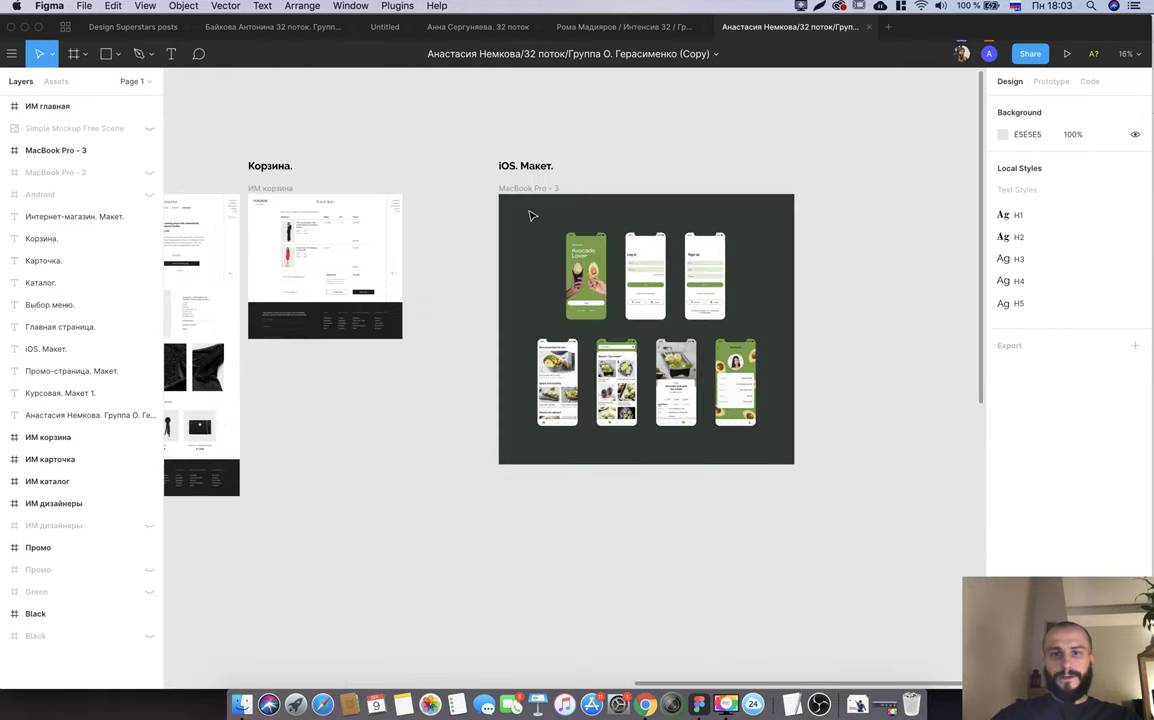
scroll(700, 250, up, 3)
scroll(683, 265, up, 3)
scroll(672, 270, up, 2)
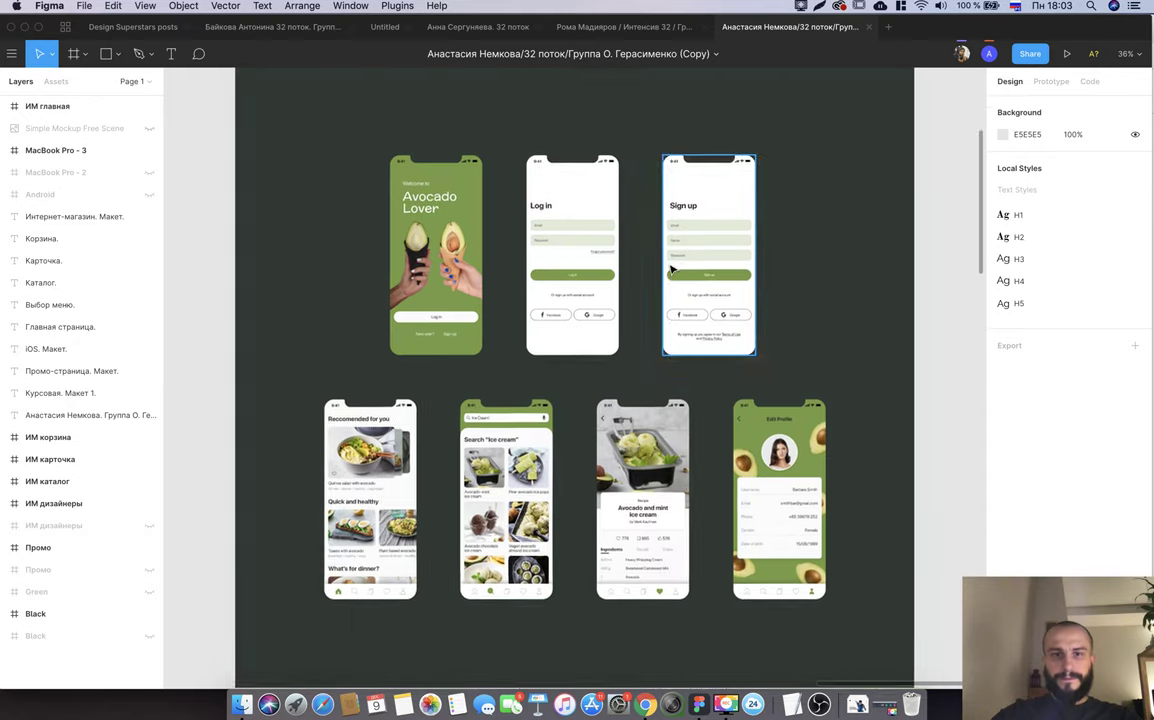
scroll(482, 304, up, 2)
scroll(482, 304, up, 2)
scroll(510, 236, up, 2)
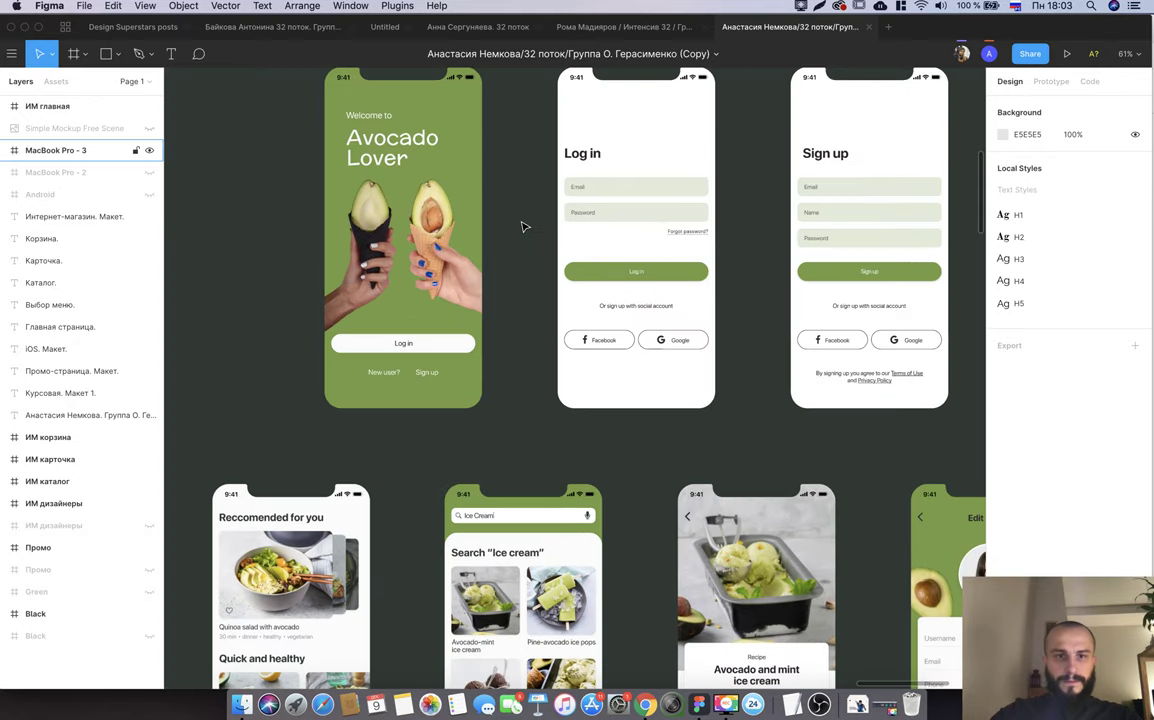
scroll(522, 227, up, 2)
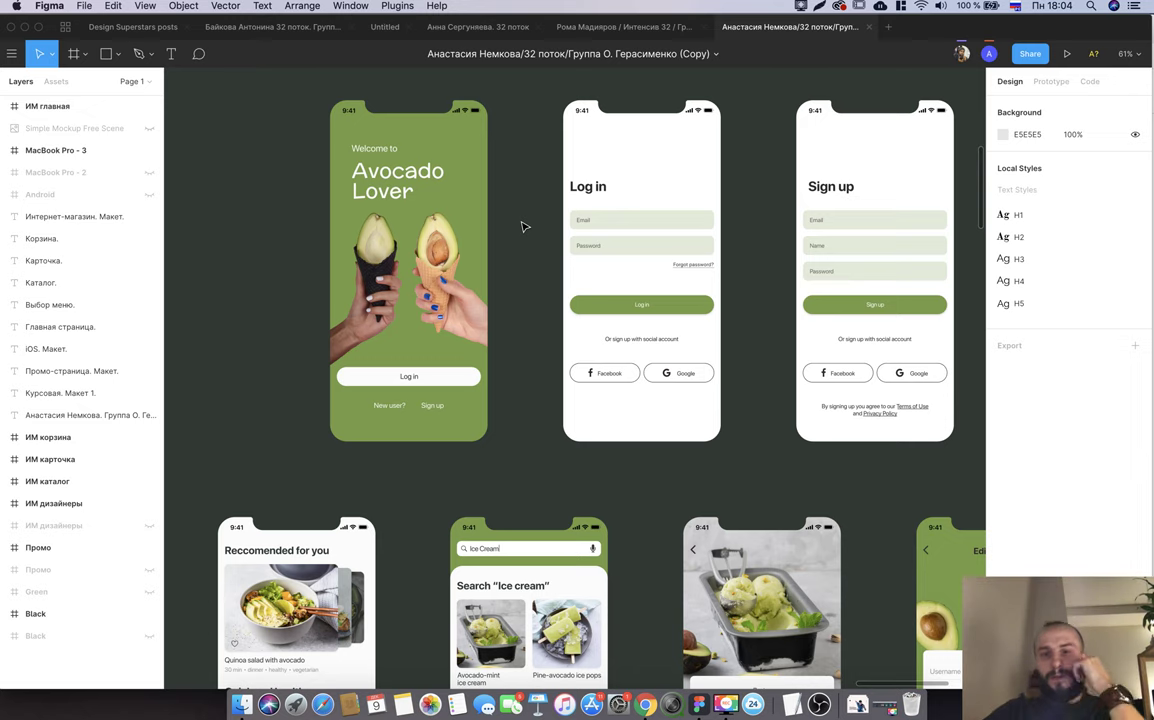
scroll(521, 226, right, 3)
scroll(521, 226, down, 1)
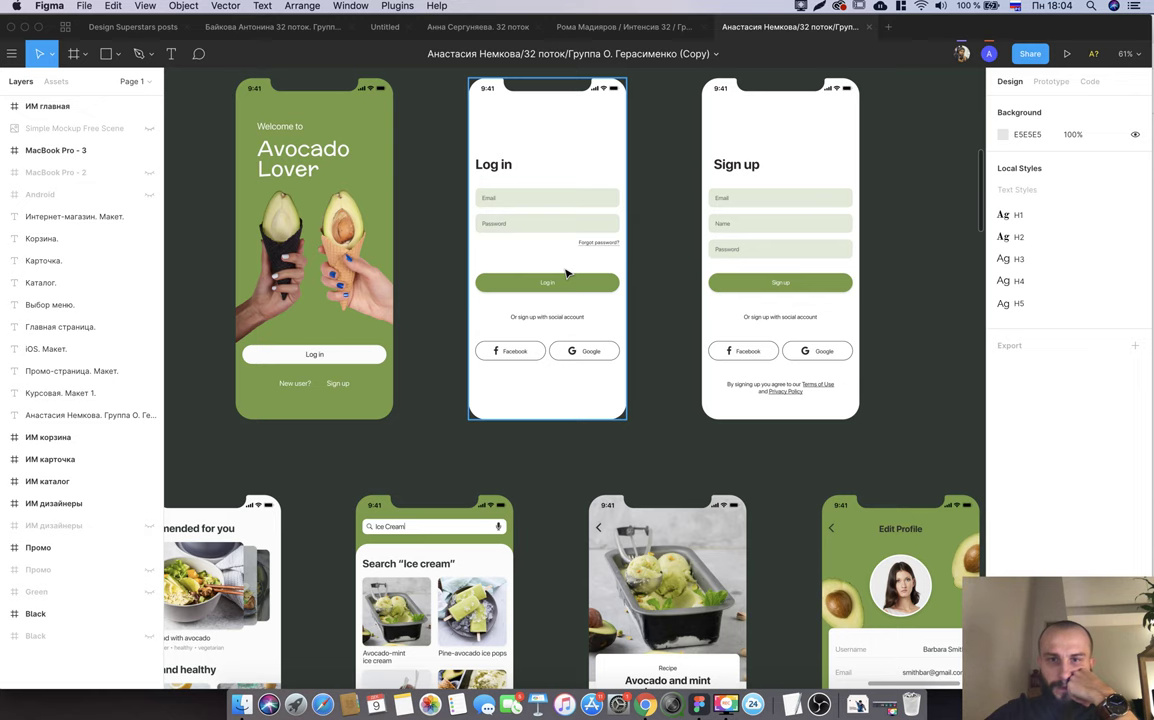
click(557, 325)
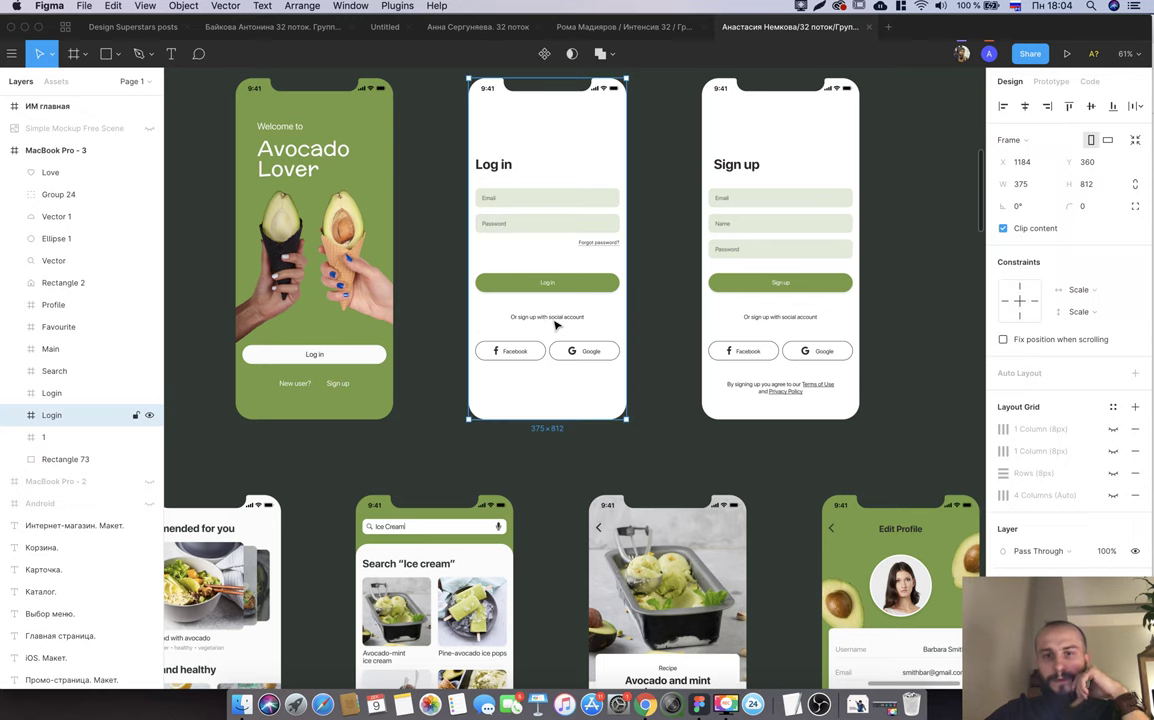
Pan back and forth across the Avocado Lover app screens to review them.
scroll(557, 325, right, 3)
scroll(557, 325, right, 2)
scroll(557, 325, up, 1)
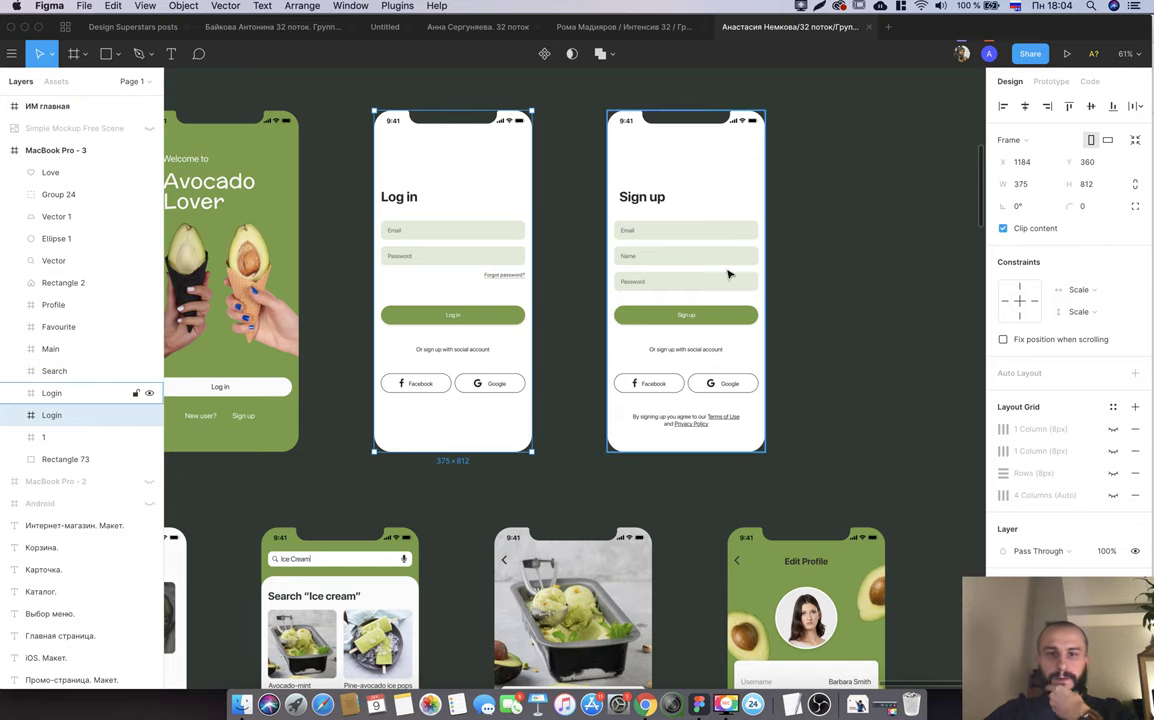
scroll(522, 375, down, 5)
scroll(522, 375, right, 5)
scroll(522, 375, up, 2)
scroll(494, 197, down, 2)
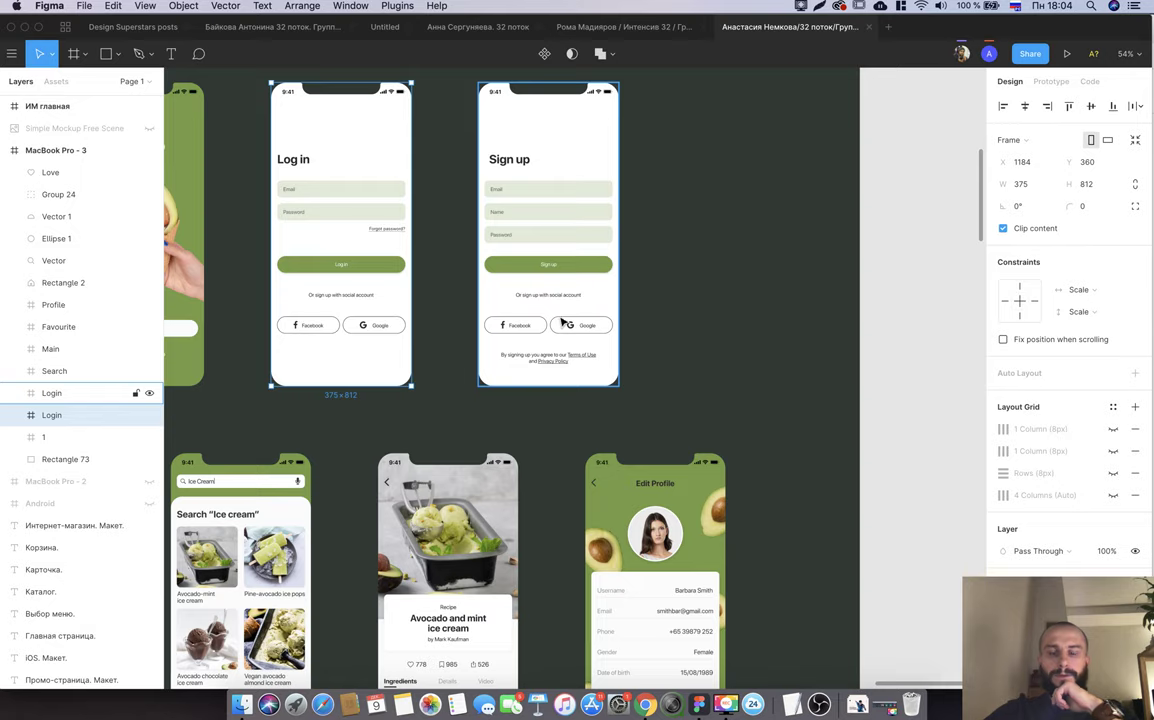
scroll(562, 320, left, 3)
scroll(562, 320, left, 2)
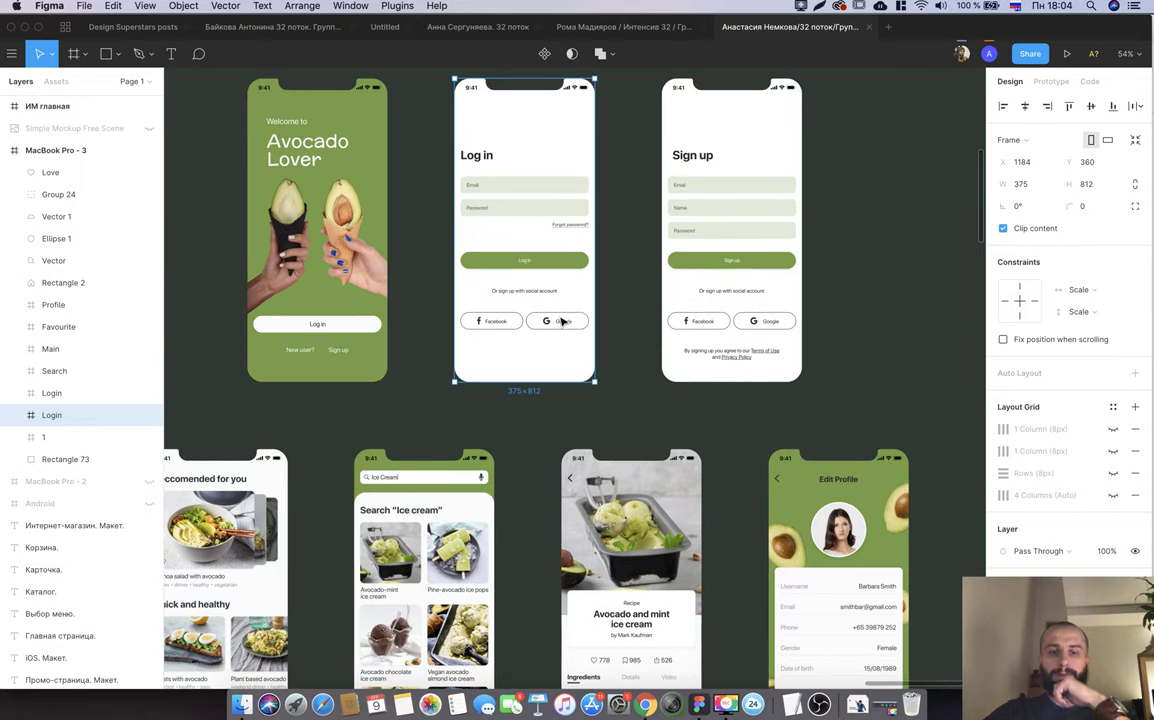
scroll(562, 320, down, 3)
scroll(562, 320, left, 2)
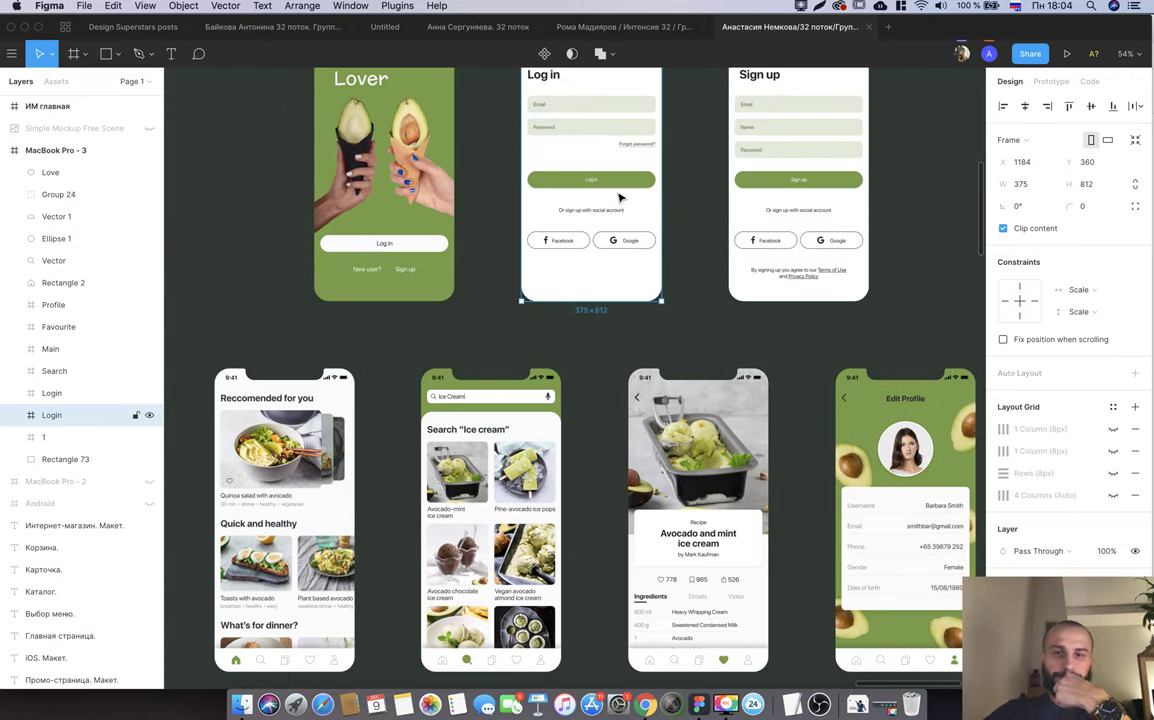
scroll(620, 198, down, 3)
scroll(528, 219, left, 2)
scroll(396, 284, up, 3)
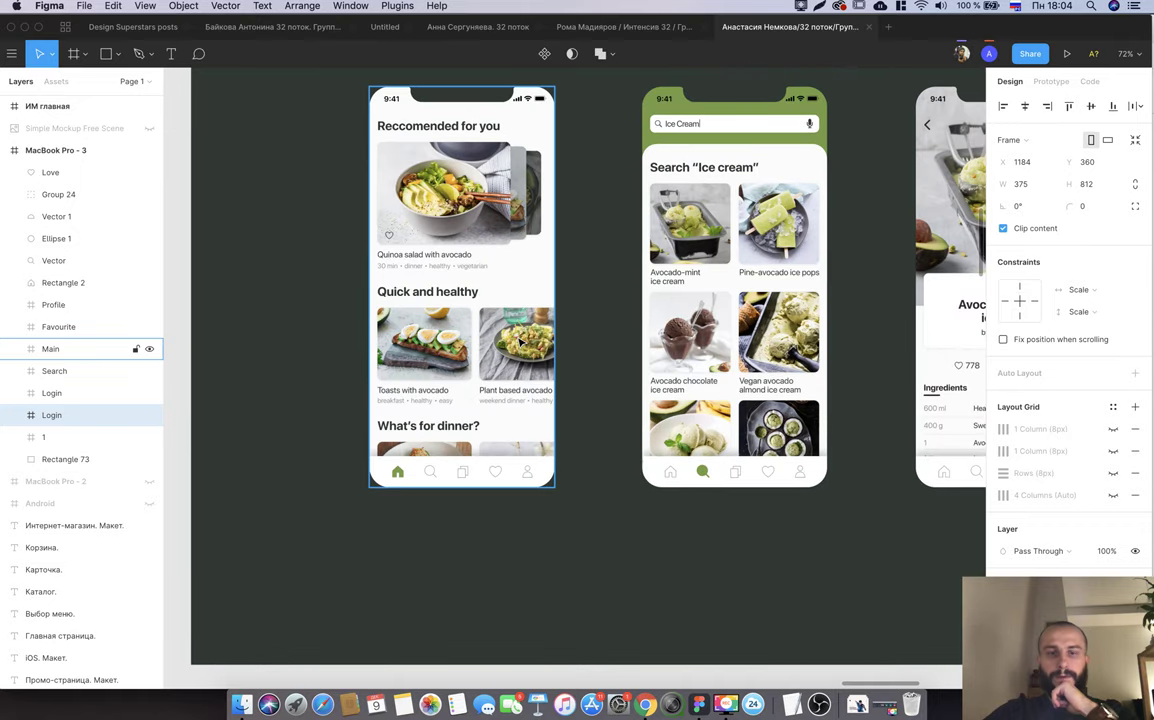
scroll(520, 342, right, 3)
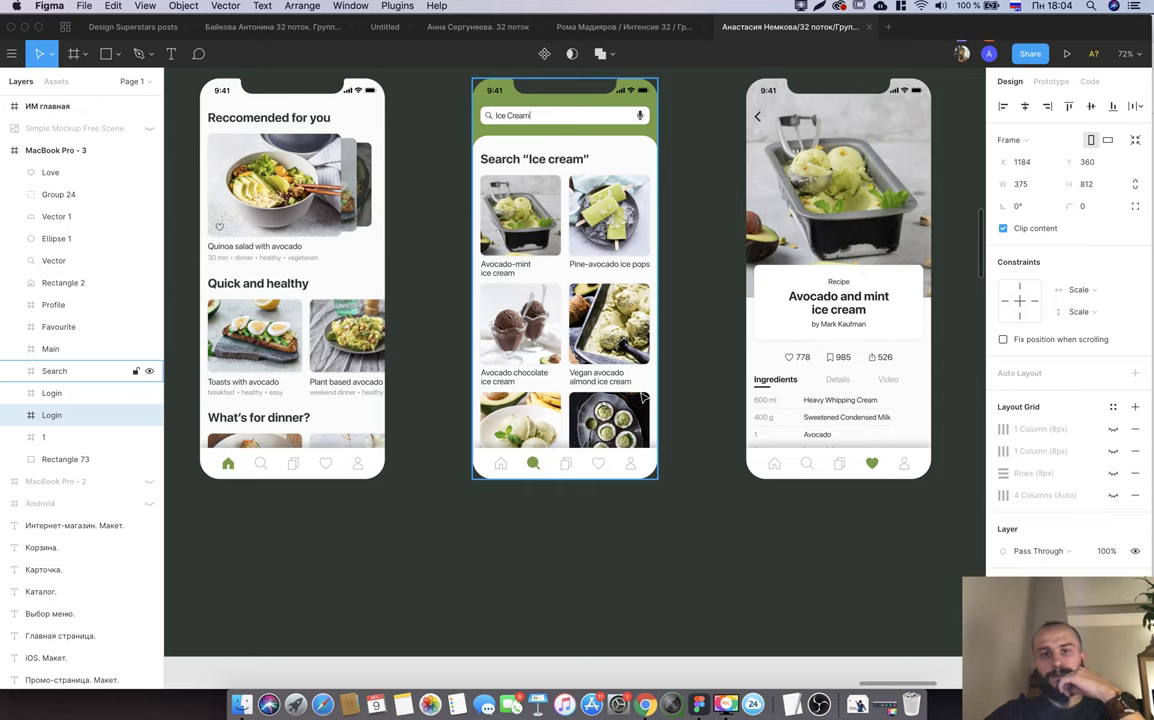
Move right to the remaining screens and select the Edit Profile frame.
scroll(645, 398, right, 5)
scroll(643, 398, right, 7)
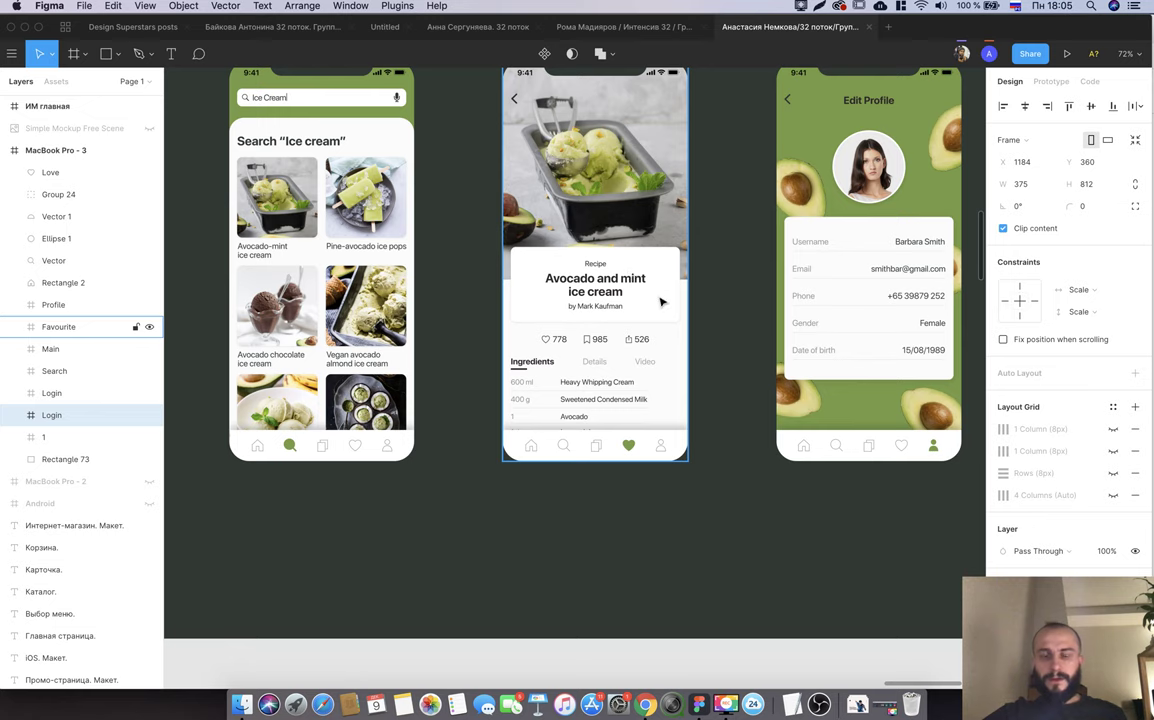
scroll(575, 306, right, 2)
scroll(575, 306, right, 3)
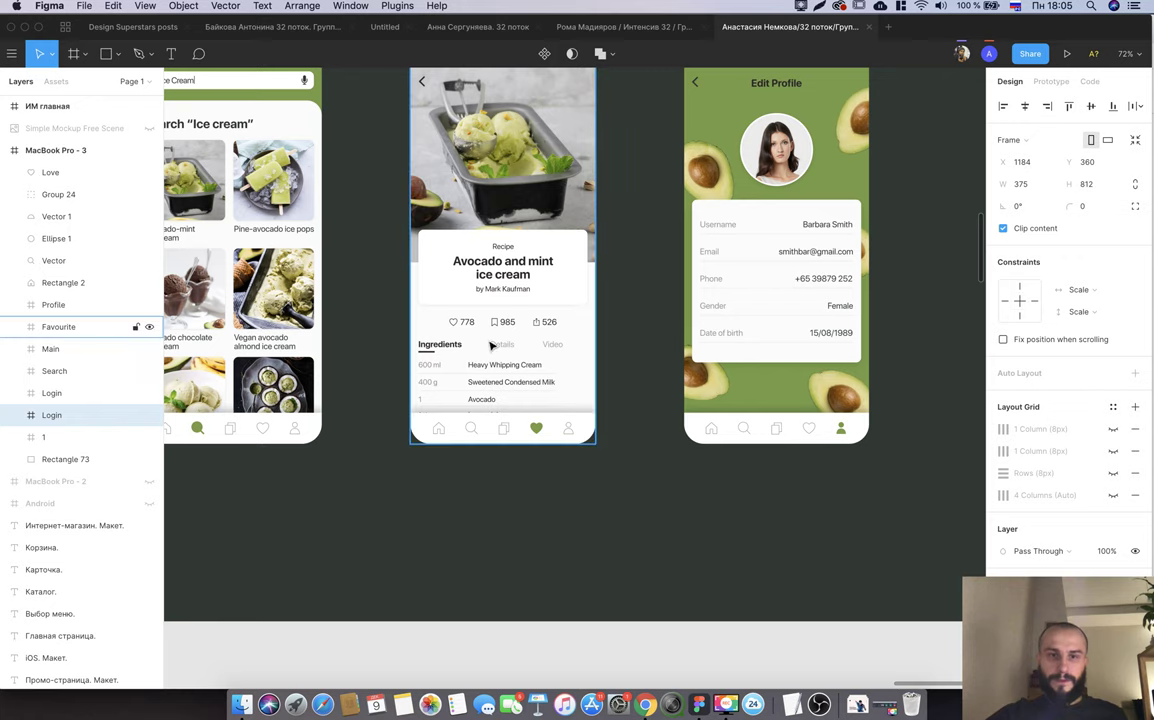
scroll(580, 360, right, 3)
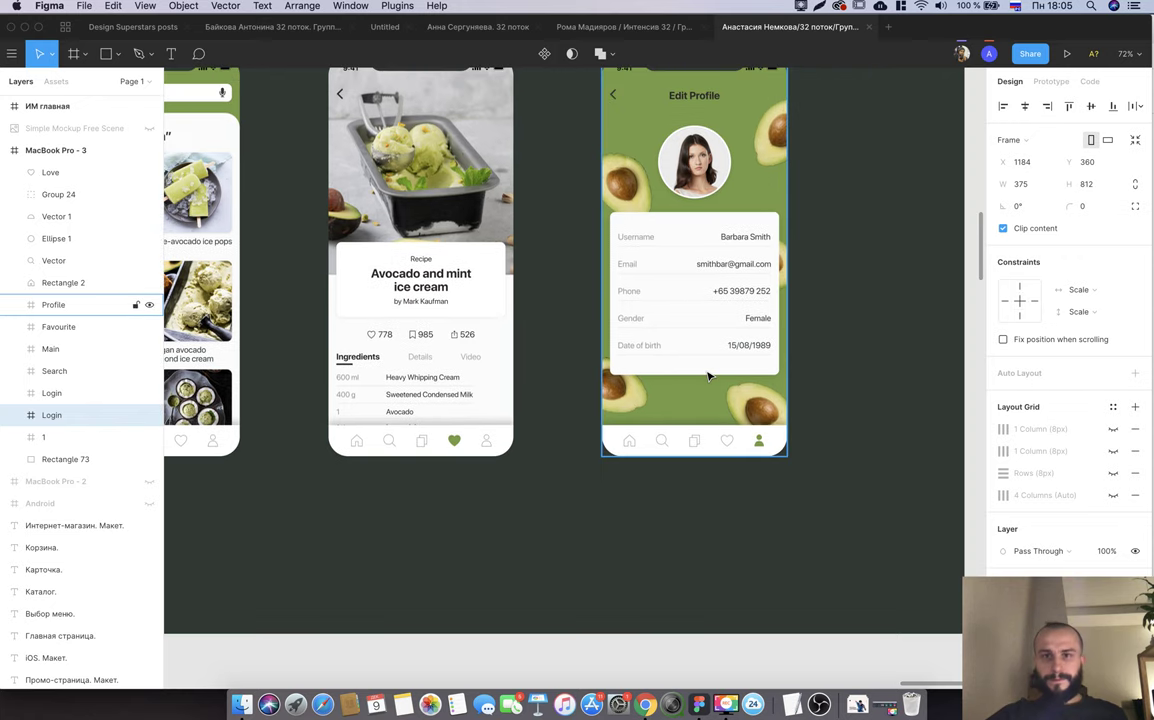
scroll(708, 376, up, 3)
scroll(708, 376, right, 2)
click(686, 130)
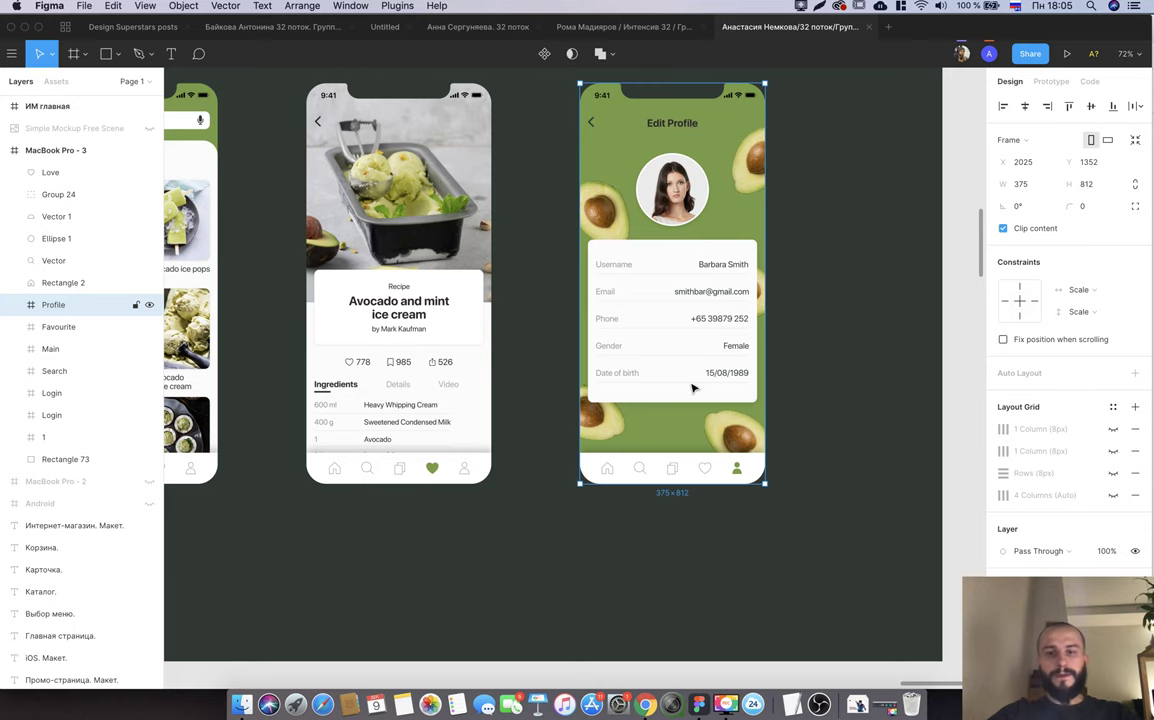
Zoom out over all eight Avocado screens and compare against the gradebook row.
scroll(770, 380, left, 2)
scroll(727, 396, left, 10)
scroll(727, 396, up, 4)
ctrl+scroll(727, 396, down, 3)
ctrl+scroll(727, 396, down, 2)
scroll(727, 396, right, 4)
key(super+Tab)
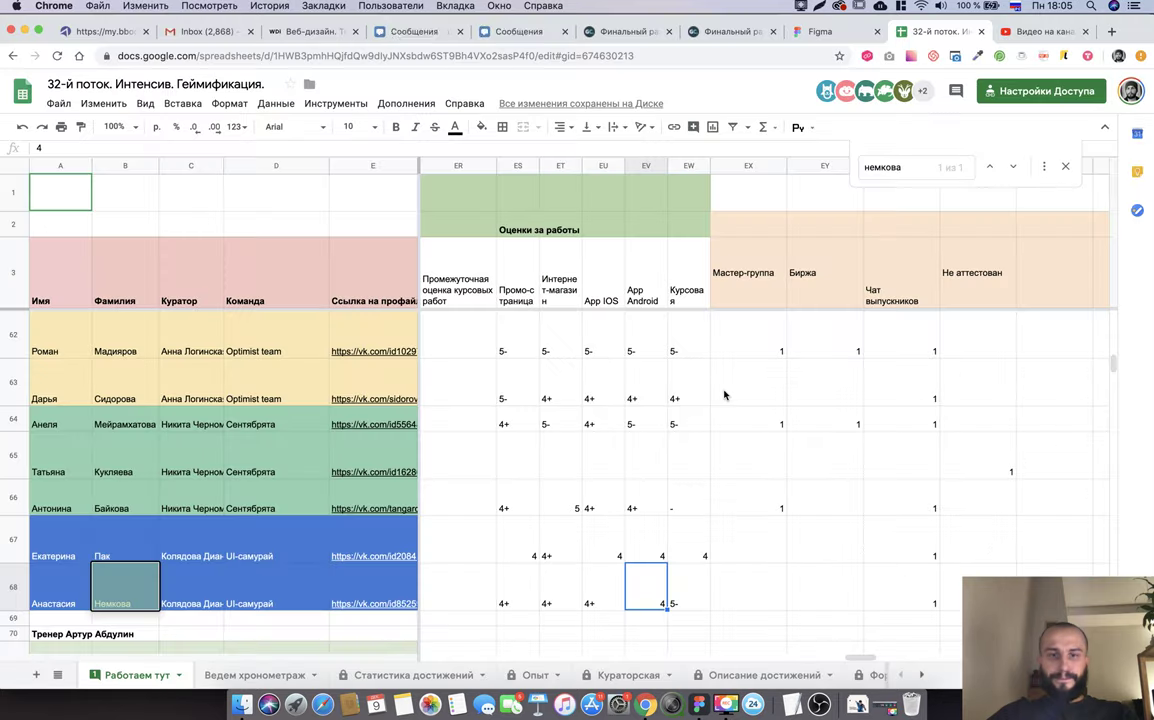
key(super+Tab)
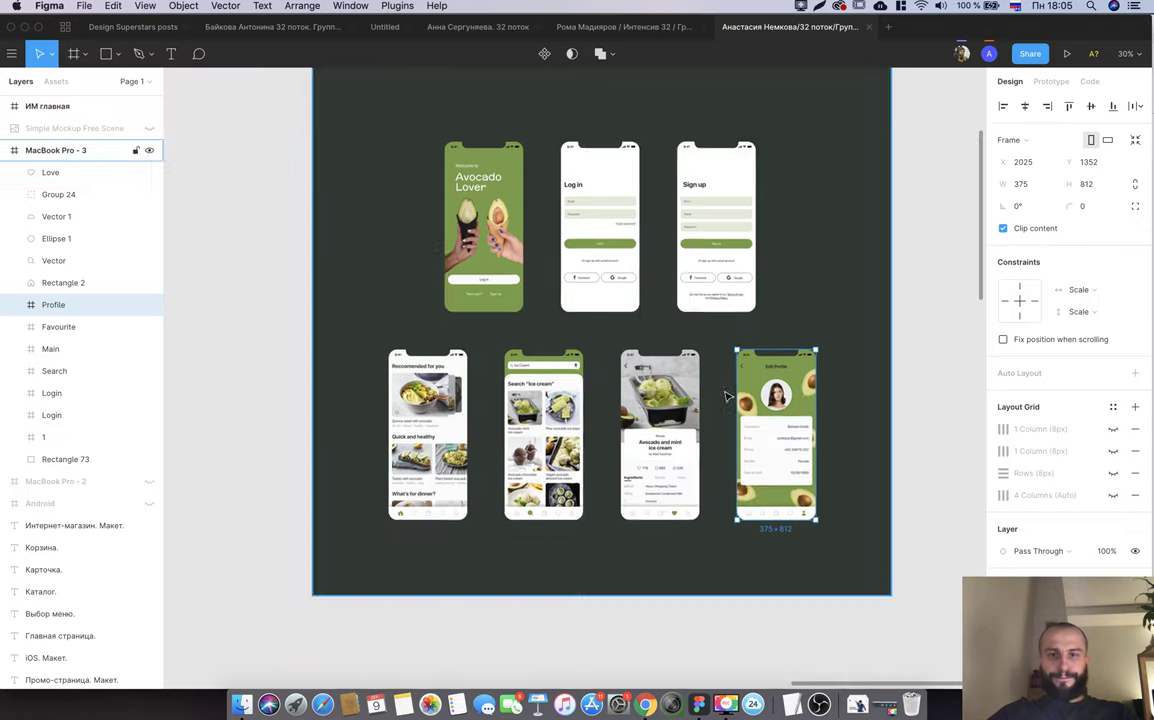
scroll(725, 396, up, 3)
key(super+Tab)
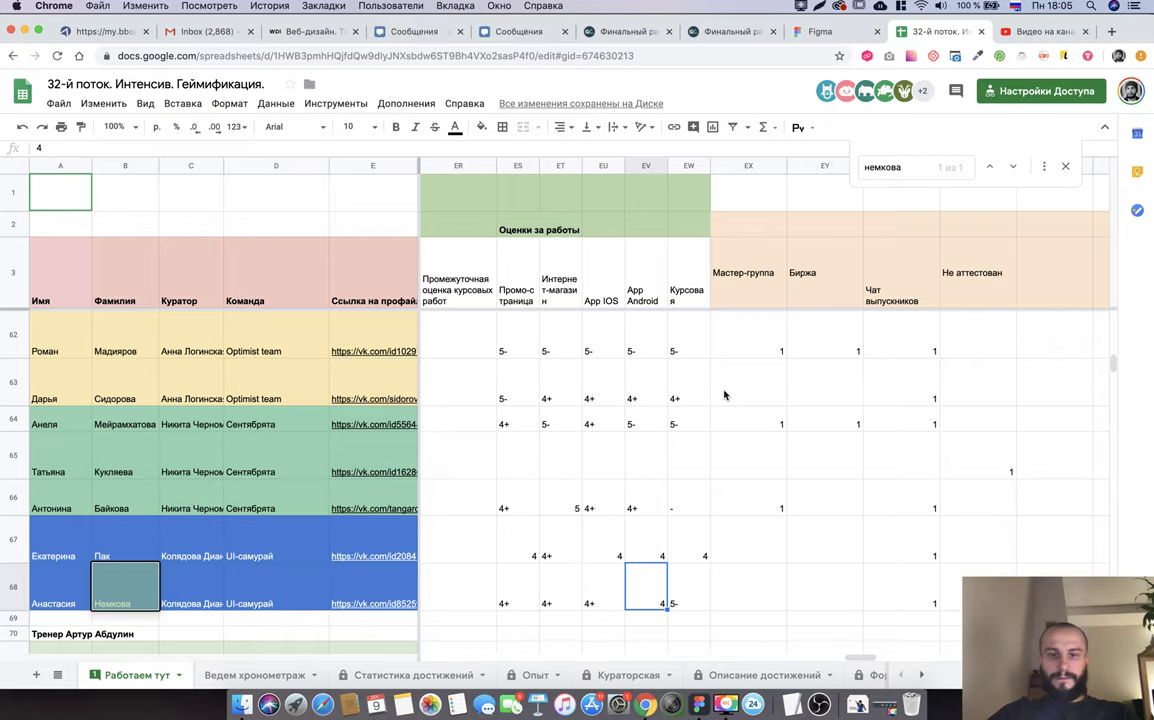
Compare the row 68 App IOS grade with the Favourite and Profile screens.
key(Left)
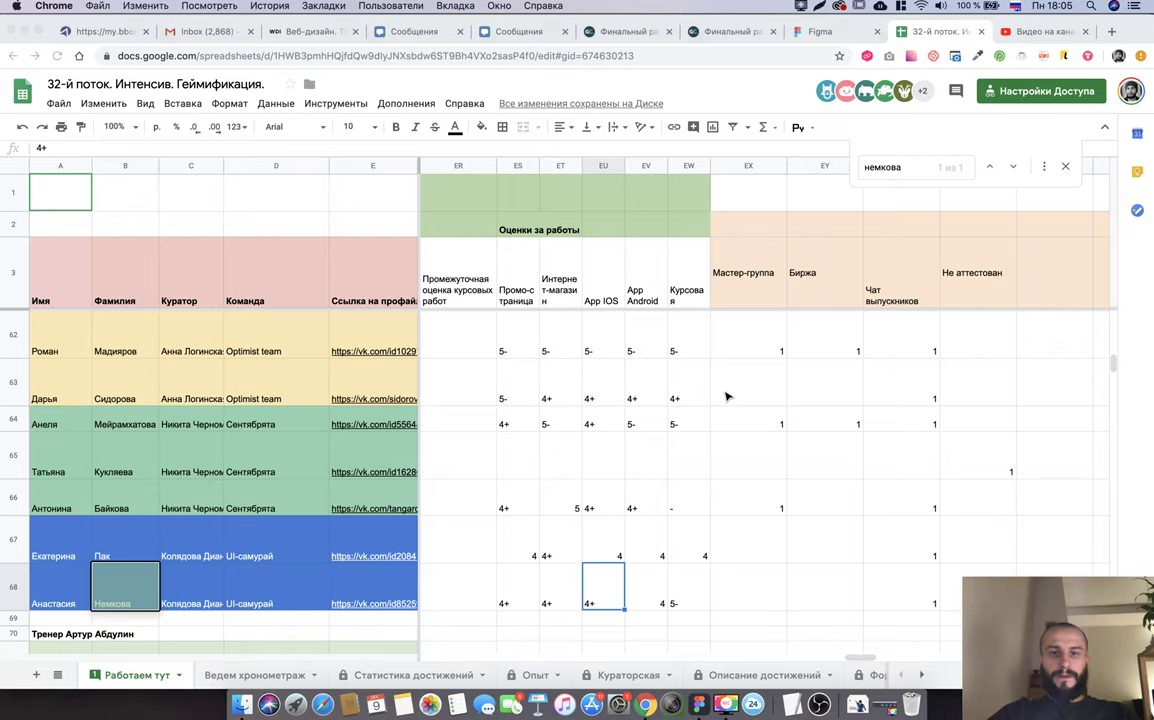
key(super+Tab)
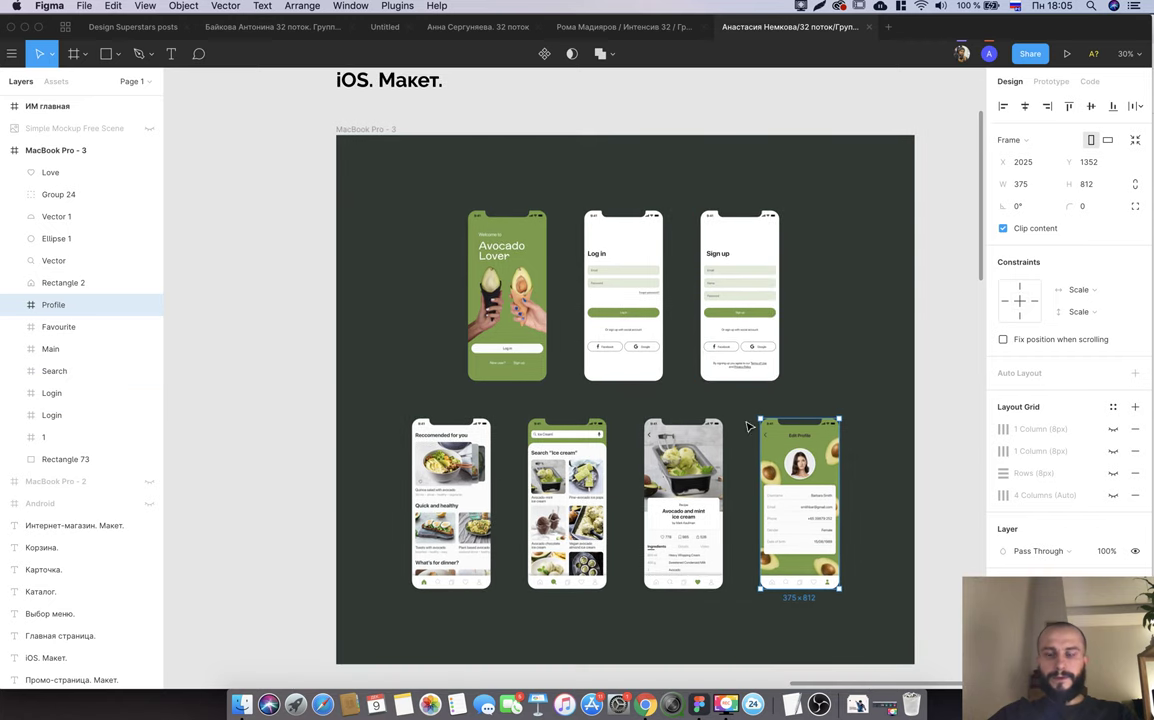
mouse_move(799, 503)
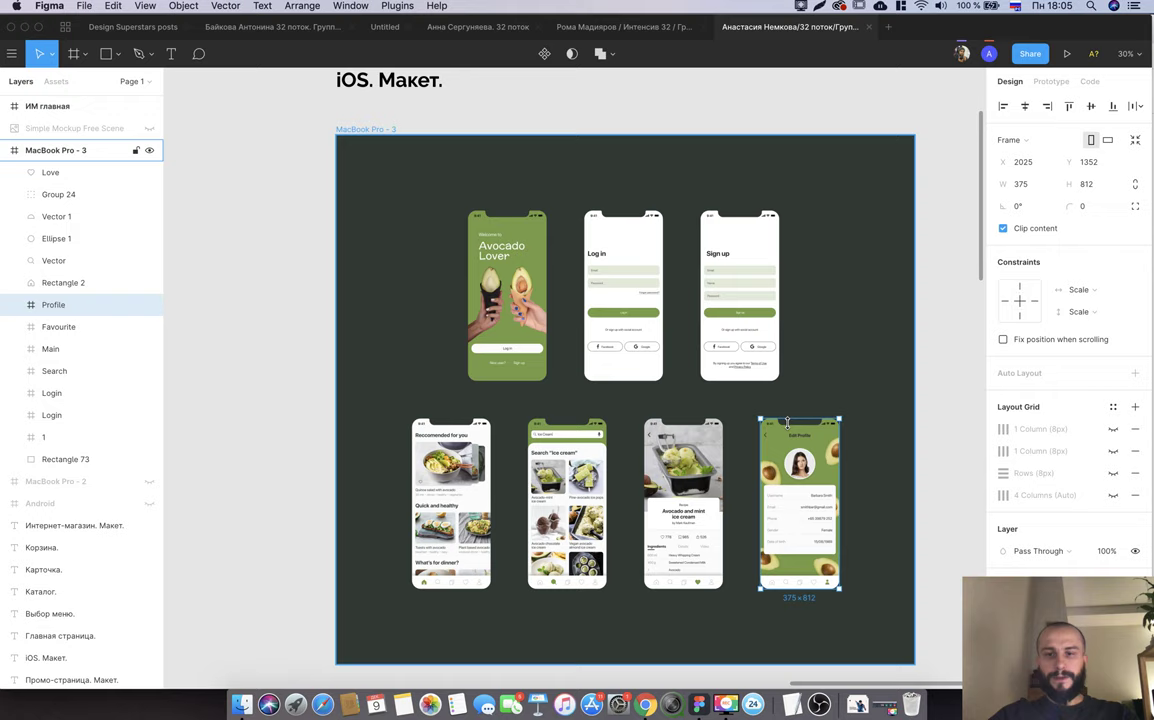
shift+click(672, 508)
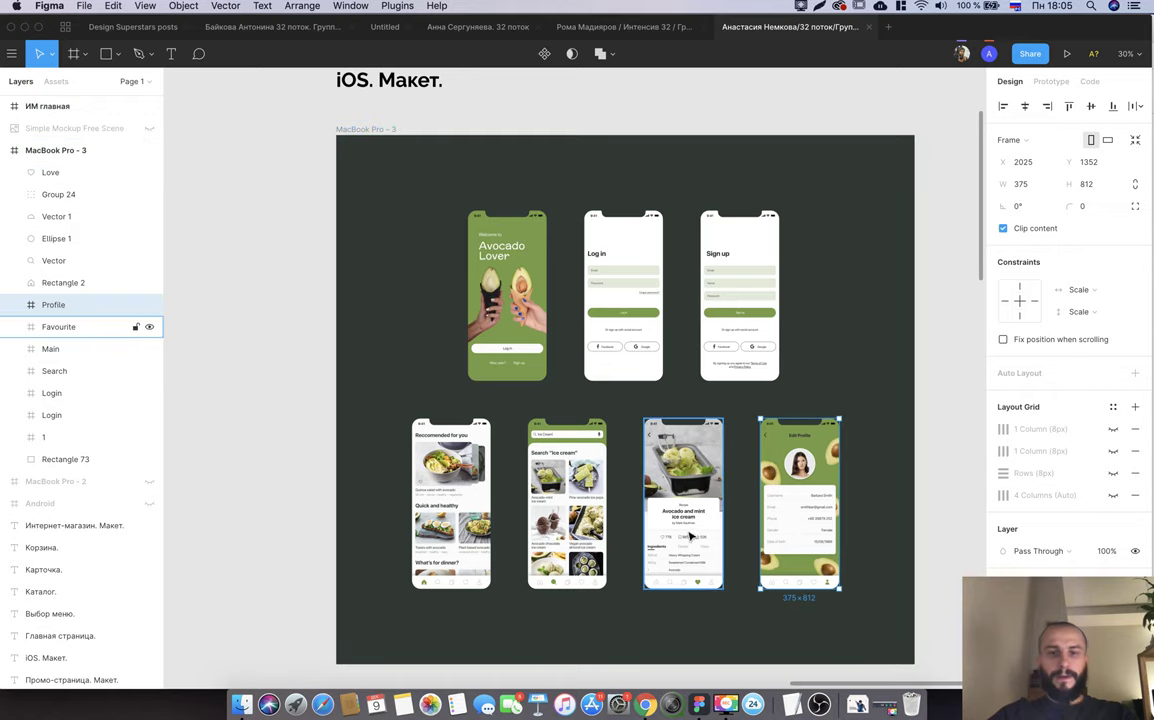
key(super+Tab)
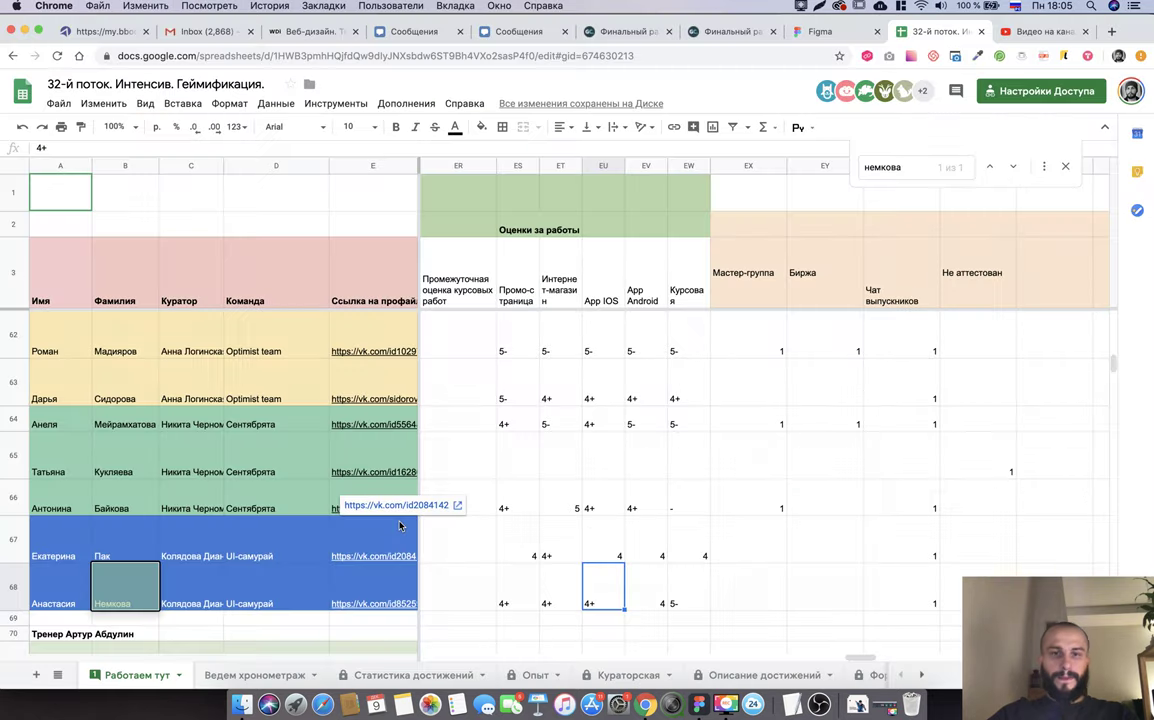
key(super+Tab)
Pan over the student's layouts and check her App Android grade in row 68.
scroll(400, 525, up, 5)
scroll(400, 525, left, 6)
scroll(400, 525, left, 5)
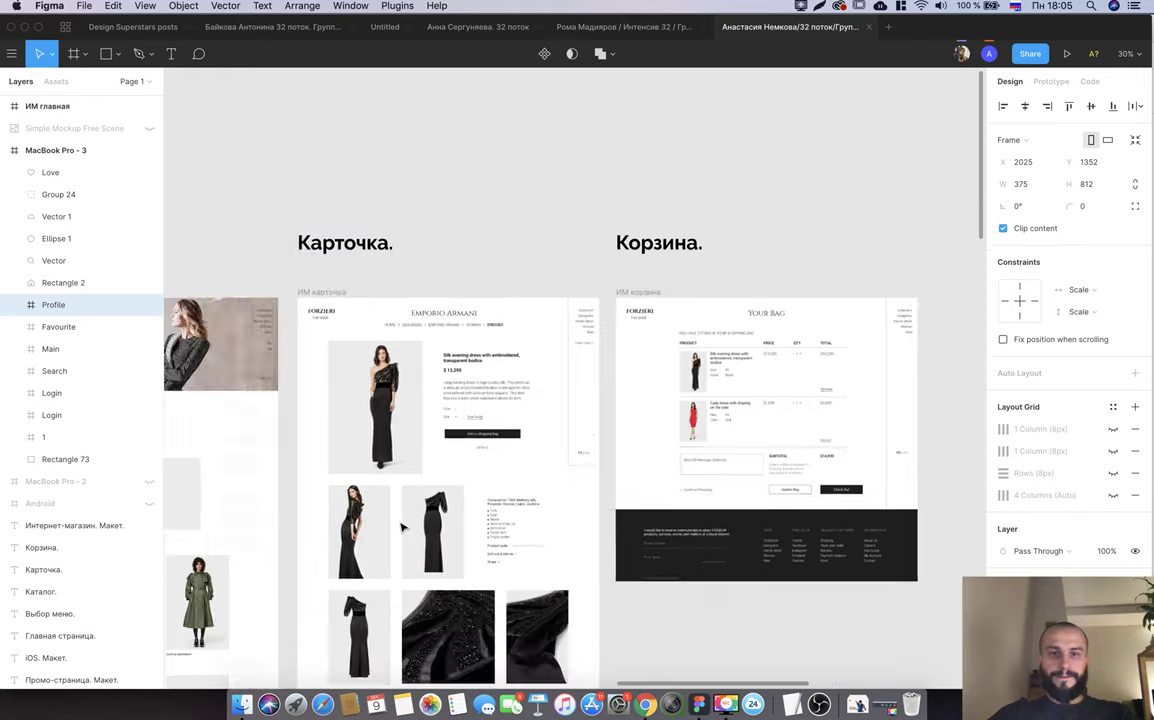
scroll(400, 525, right, 3)
ctrl+scroll(400, 525, down, 5)
scroll(400, 527, right, 4)
scroll(400, 527, left, 5)
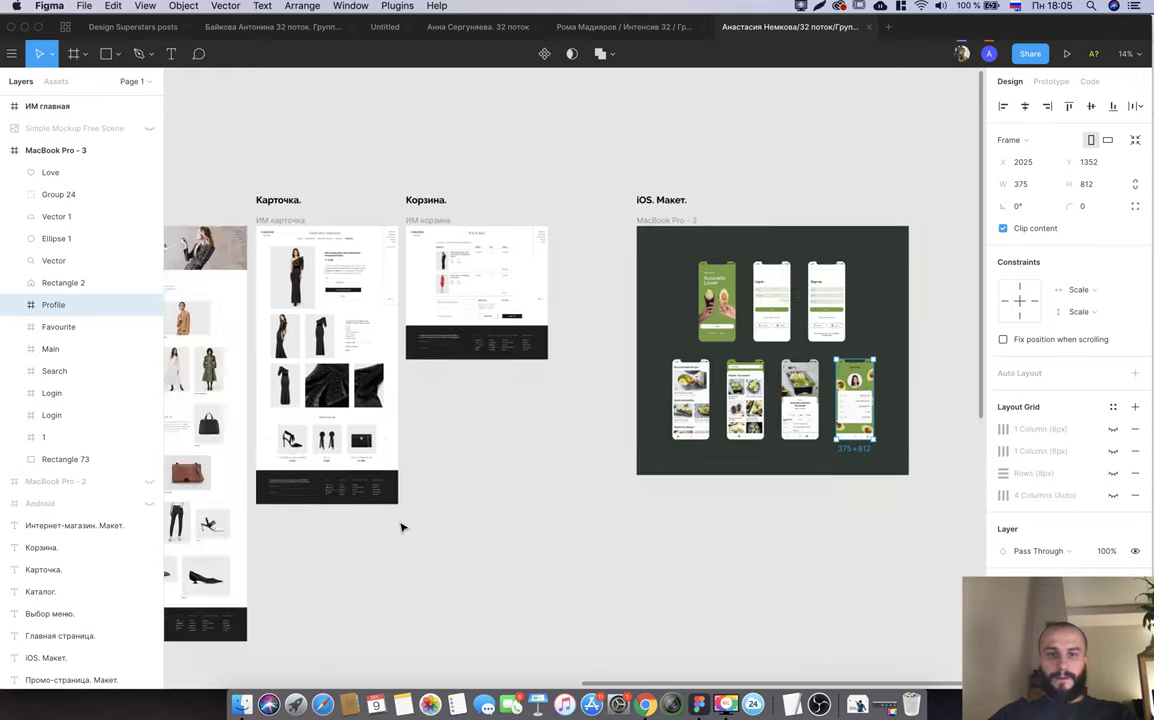
ctrl+scroll(400, 527, down, 3)
scroll(400, 527, left, 6)
ctrl+scroll(400, 527, up, 3)
scroll(400, 527, right, 5)
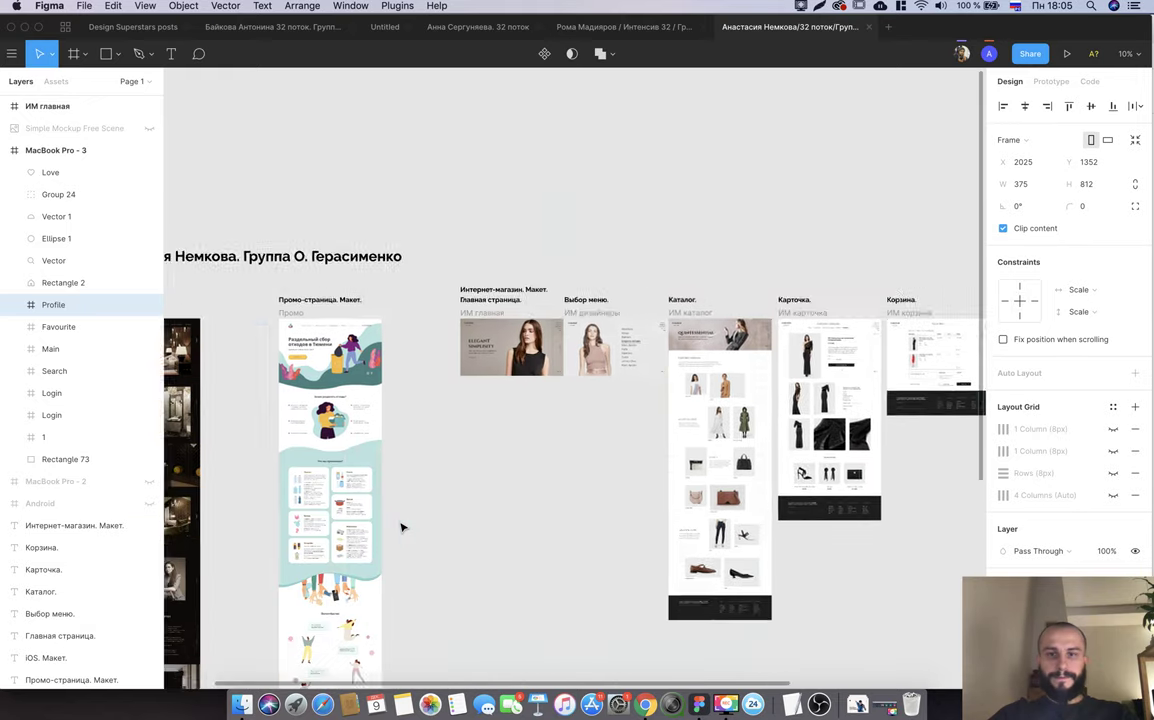
scroll(400, 527, right, 2)
key(super+Tab)
click(640, 598)
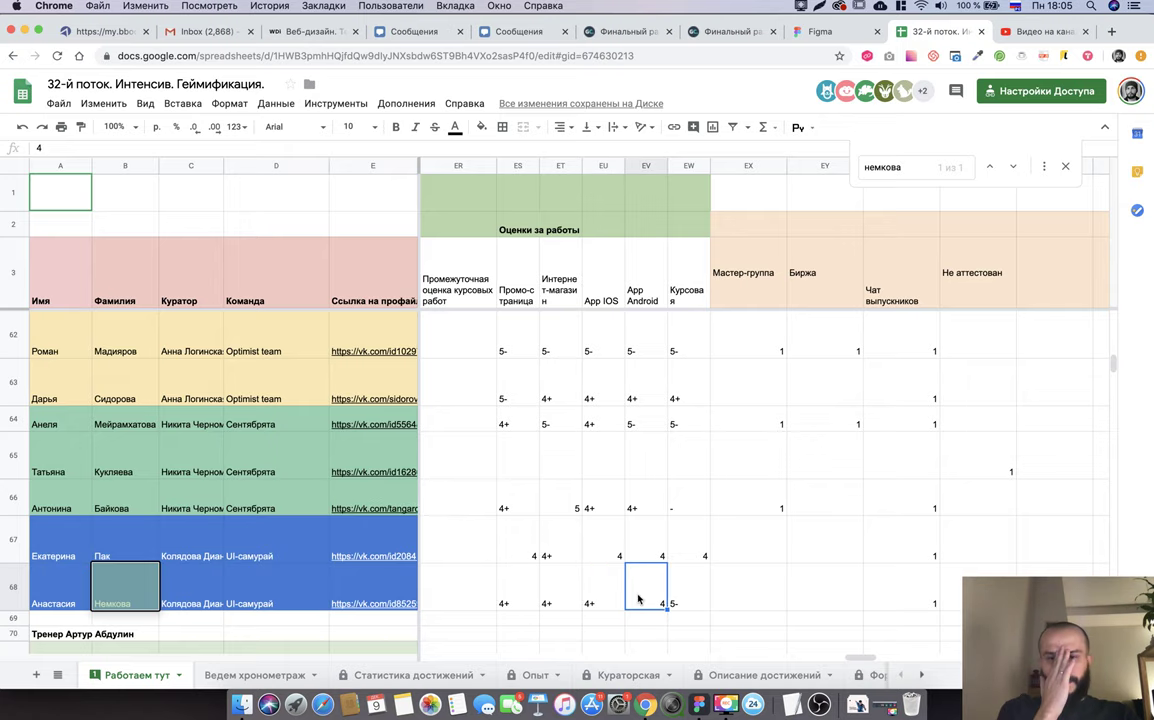
Review the online-store catalog, product card and cart mockups against row 68's Мастер-группа and Биржа cells.
key(super+Tab)
scroll(699, 488, down, 3)
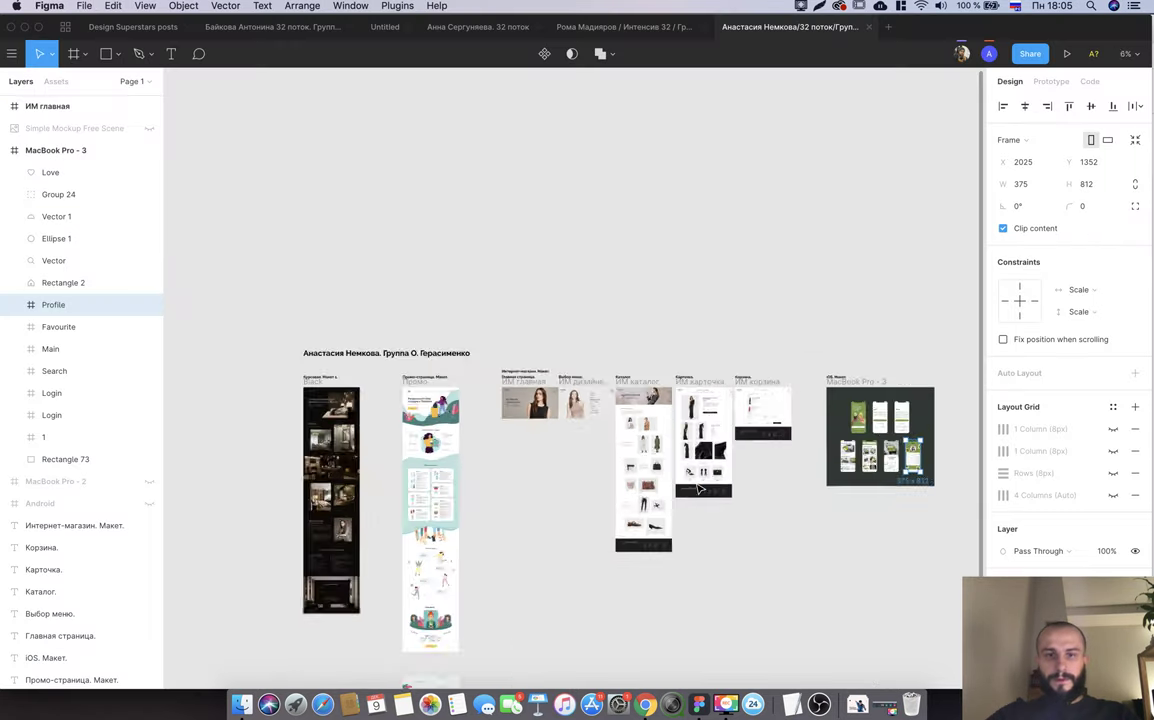
scroll(699, 488, down, 2)
scroll(699, 488, down, 2)
scroll(699, 488, up, 3)
scroll(695, 492, up, 1)
scroll(688, 498, up, 2)
scroll(676, 506, up, 2)
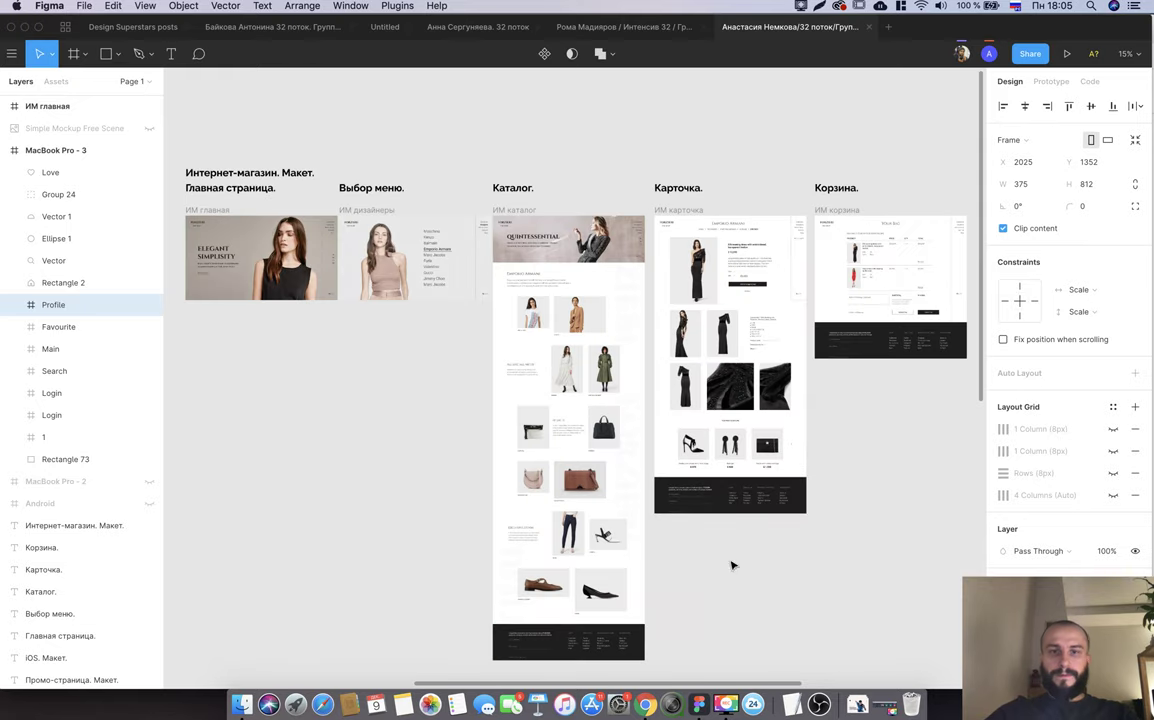
key(super+Tab)
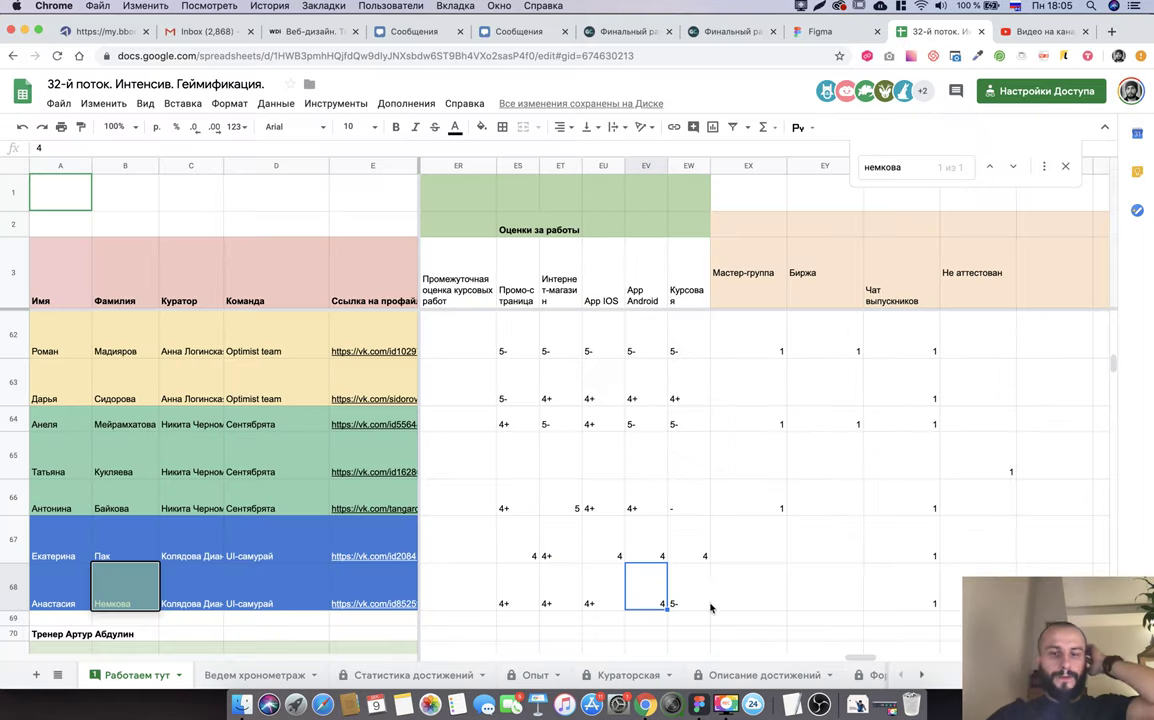
drag(740, 586, 825, 586)
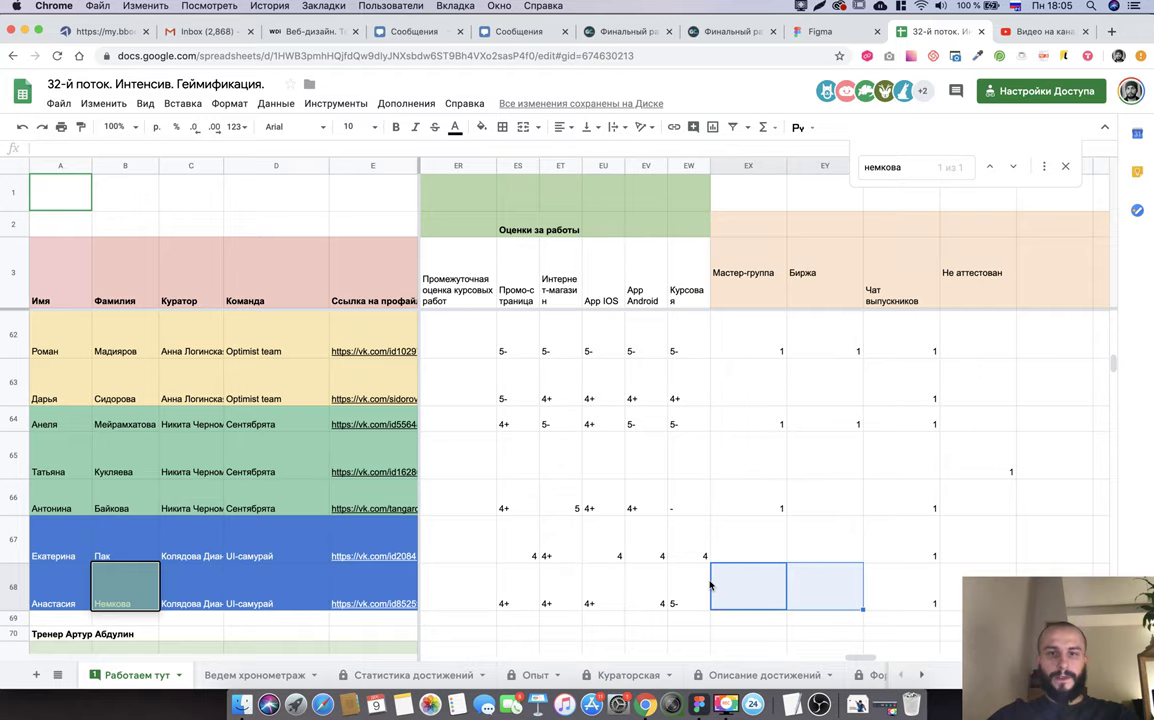
key(super+Tab)
scroll(542, 370, right, 3)
scroll(441, 435, down, 2)
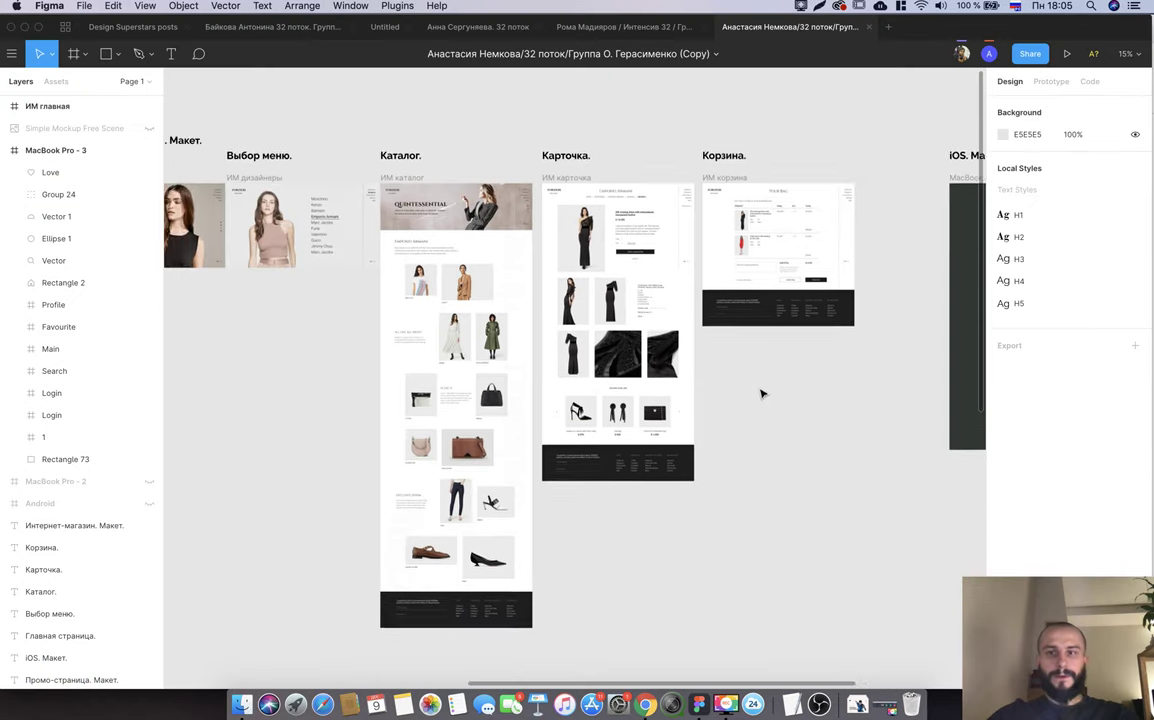
Copy the student's ИМ главная homepage frame and paste it into the Untitled draft.
scroll(760, 394, right, 2)
scroll(760, 394, left, 5)
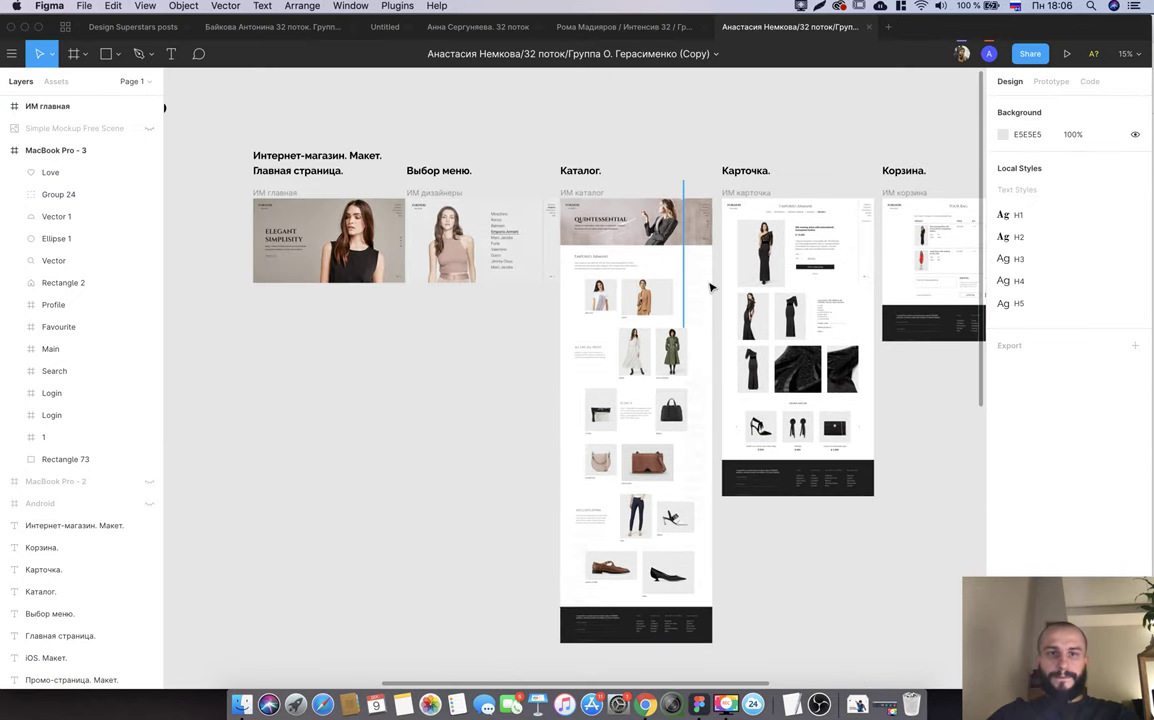
click(295, 230)
scroll(295, 230, up, 5)
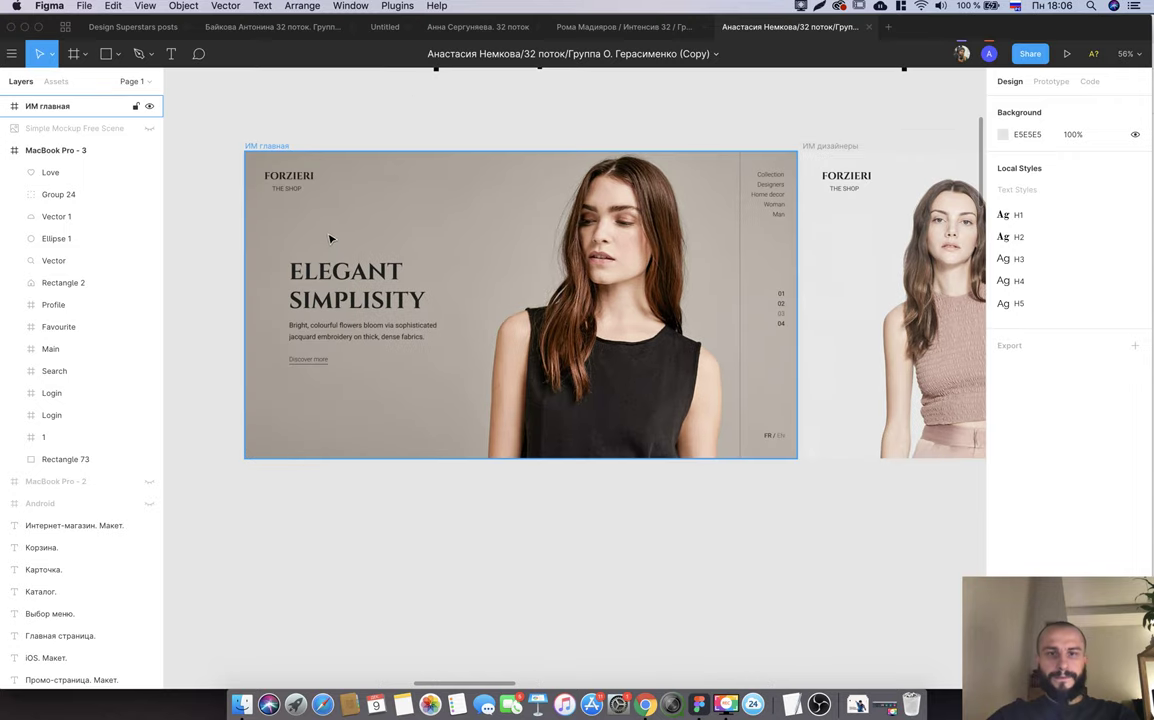
scroll(330, 238, down, 2)
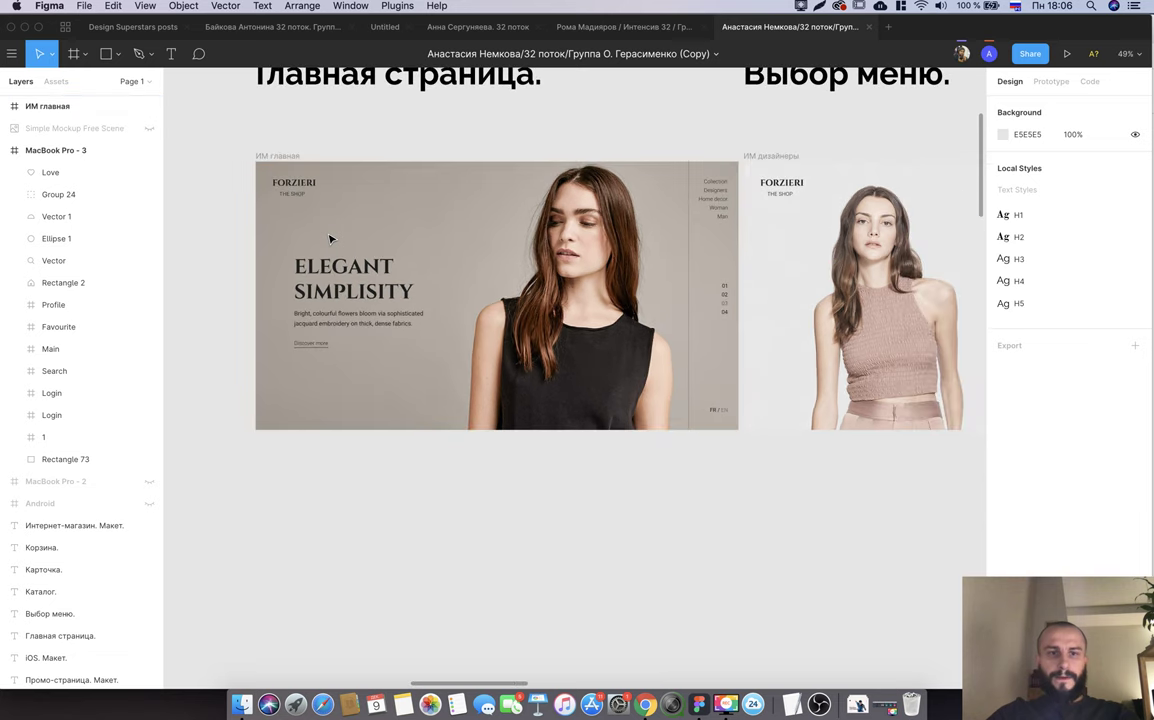
click(520, 241)
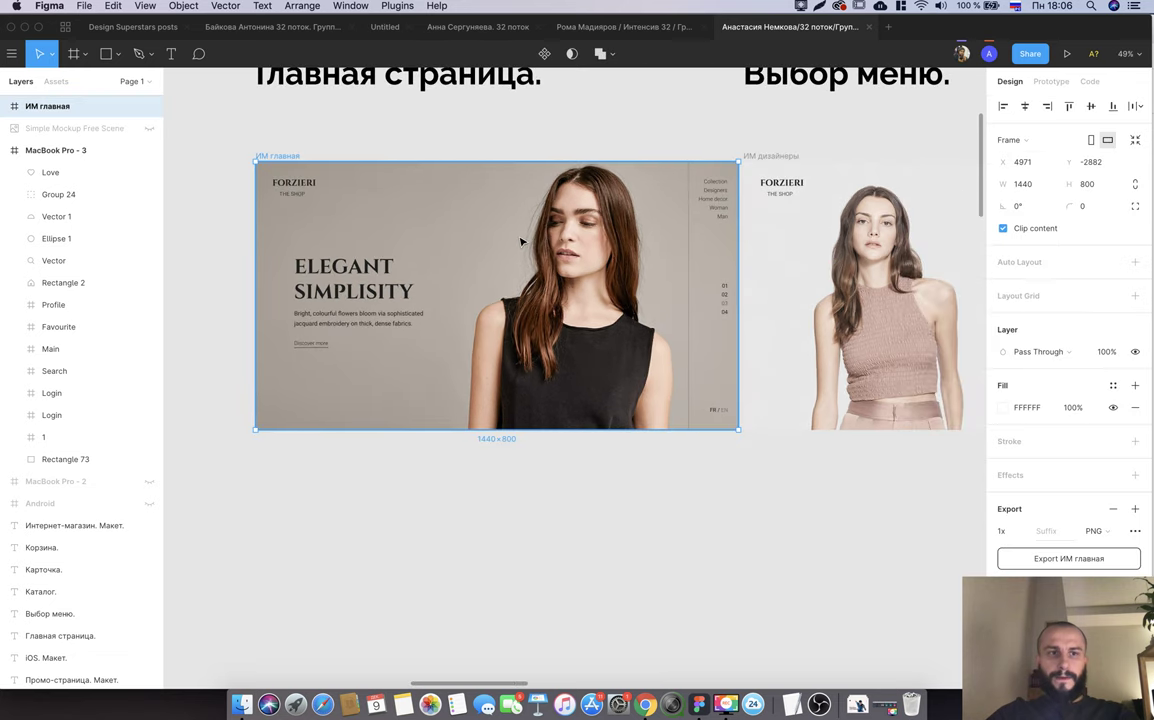
double_click(493, 233)
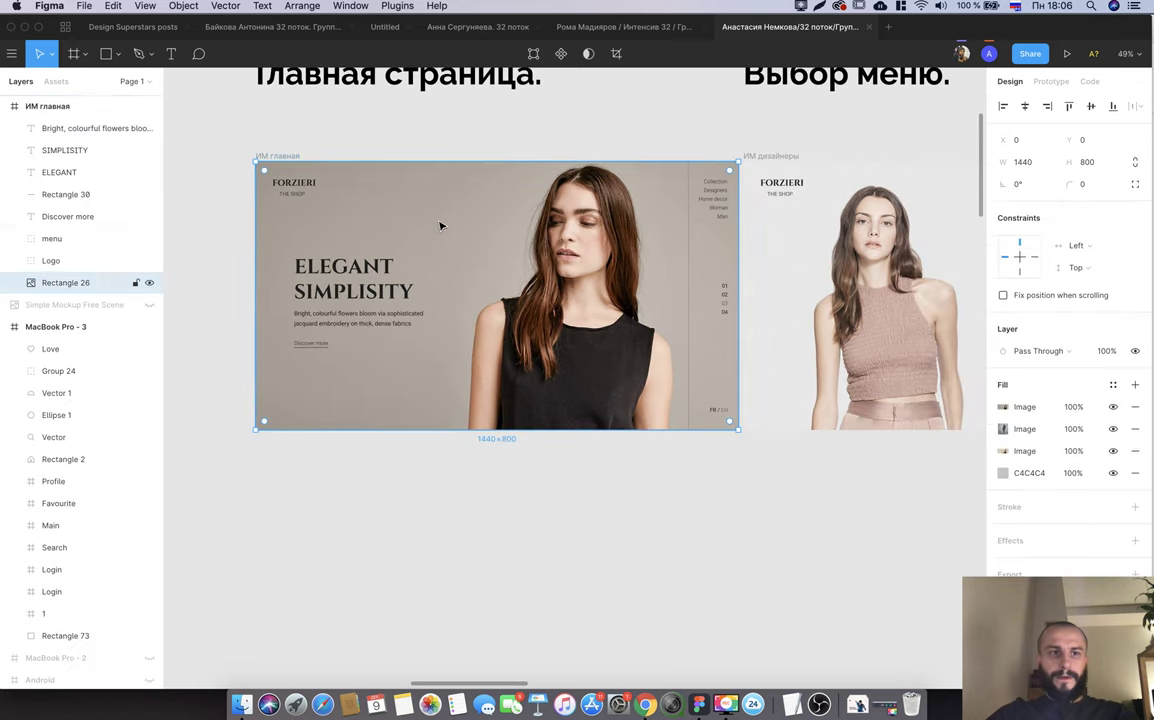
click(279, 157)
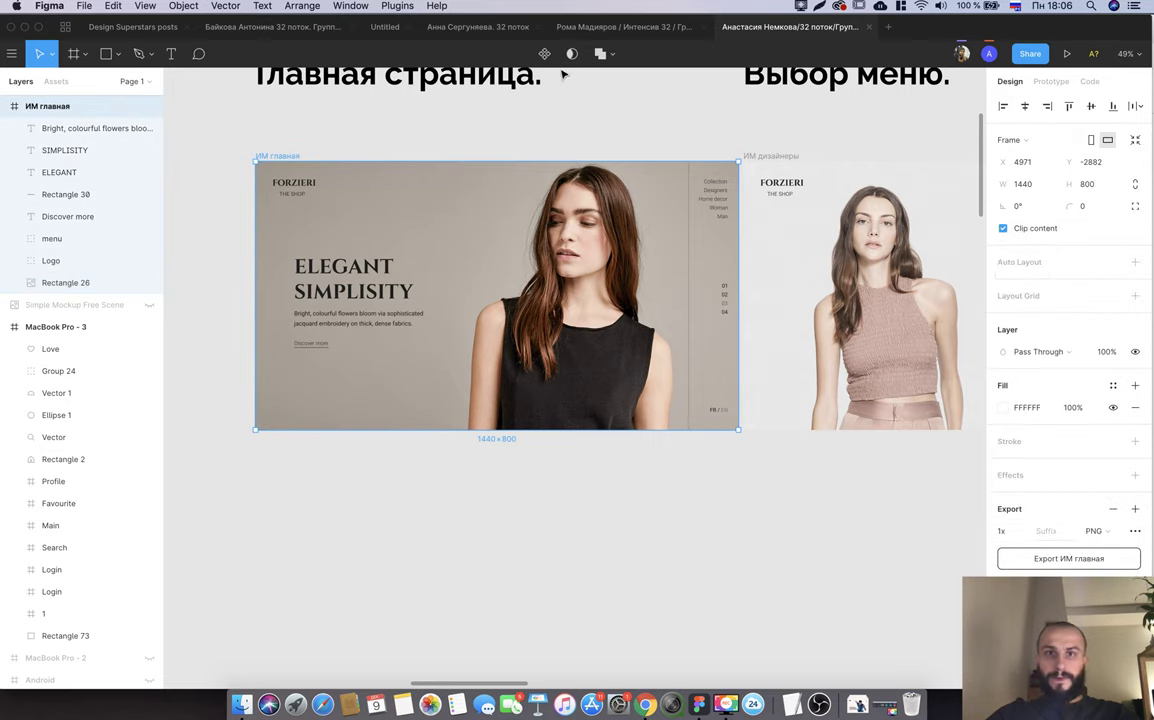
click(385, 27)
key(ctrl+v)
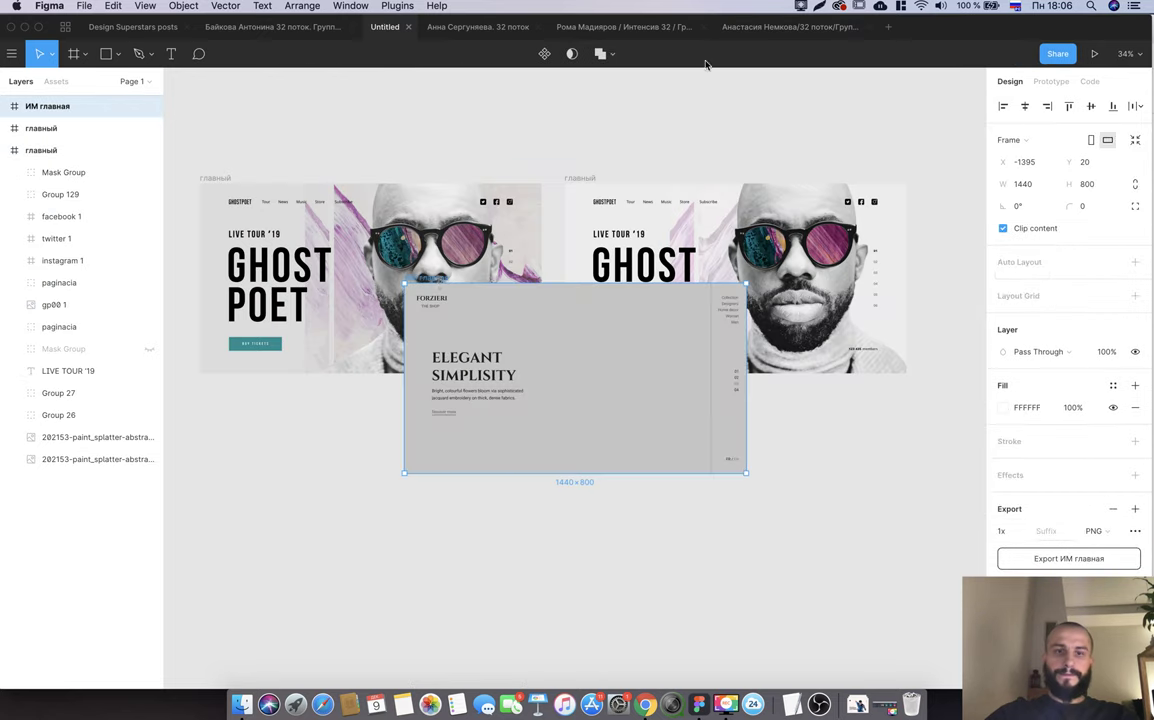
Move the pasted homepage frame below the first Ghost Poet layout and select its hero photo.
drag(435, 282, 231, 408)
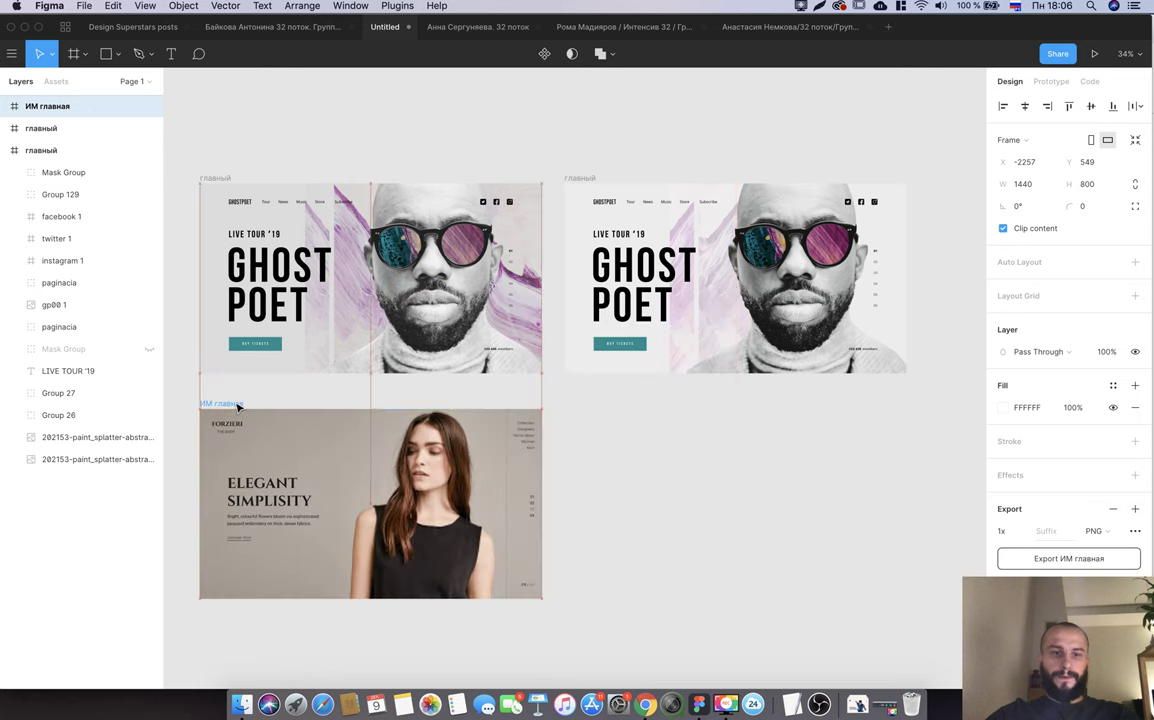
click(376, 457)
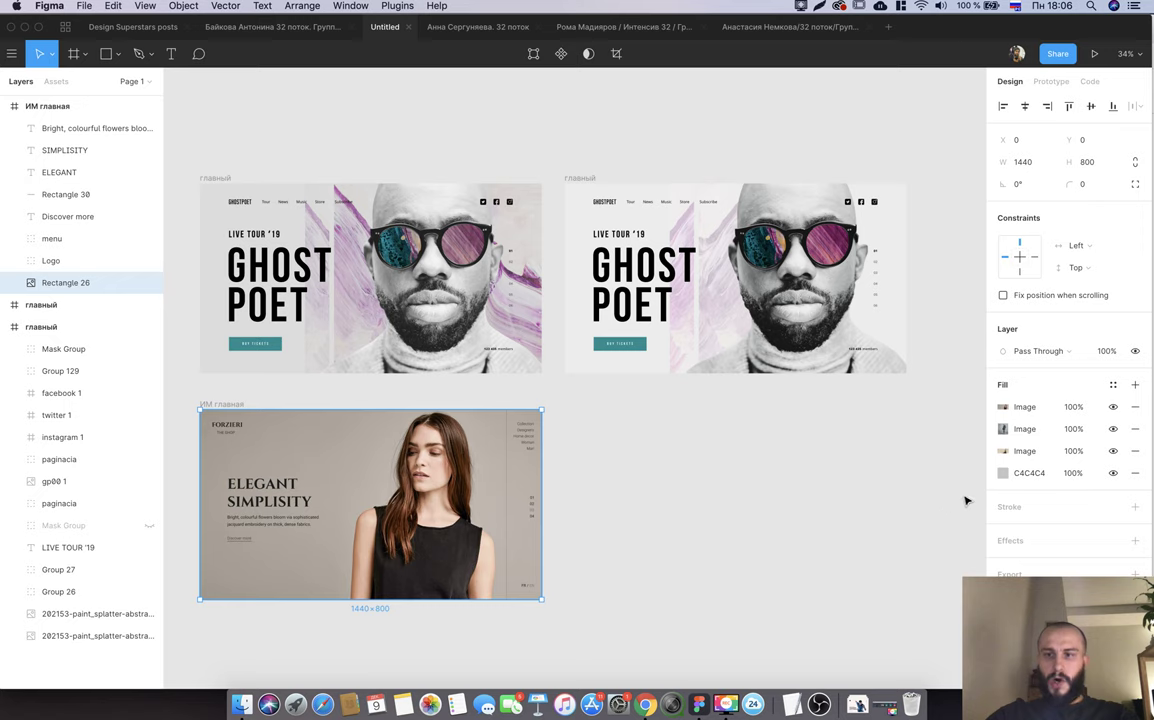
click(1003, 407)
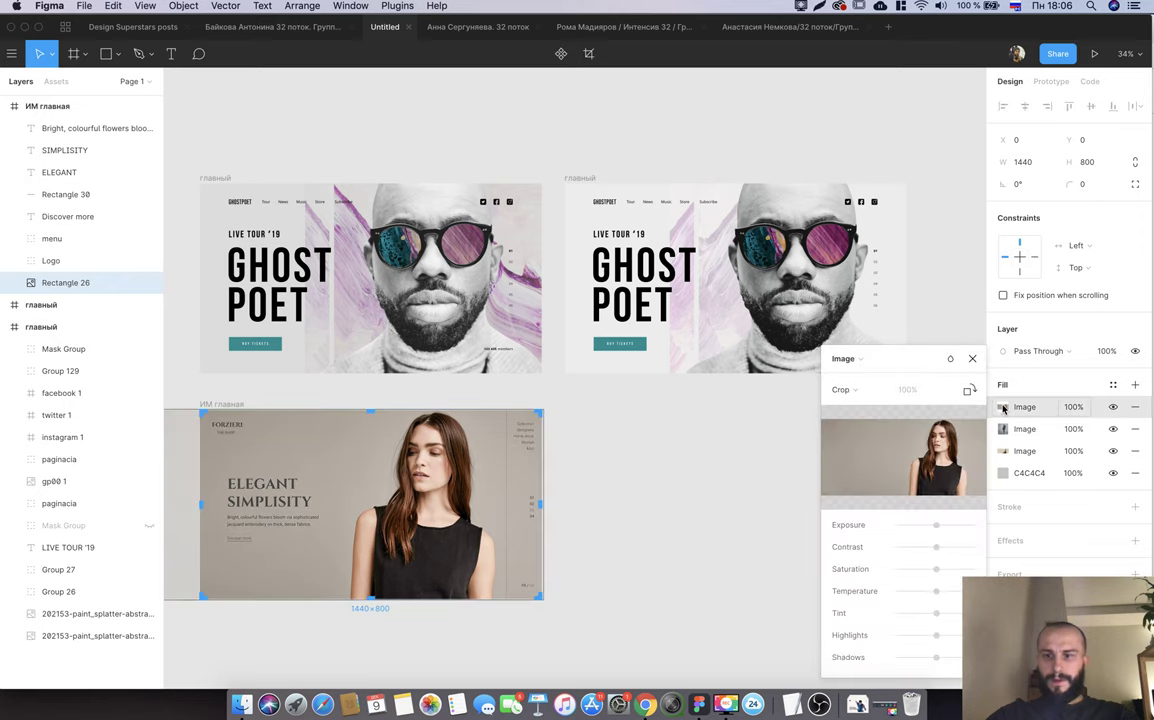
Retouch the hero photo: more exposure and contrast, less saturation, adjusted highlights and shadows.
mouse_move(940, 528)
mouse_down()
mouse_move(945, 549)
mouse_move(964, 551)
mouse_up()
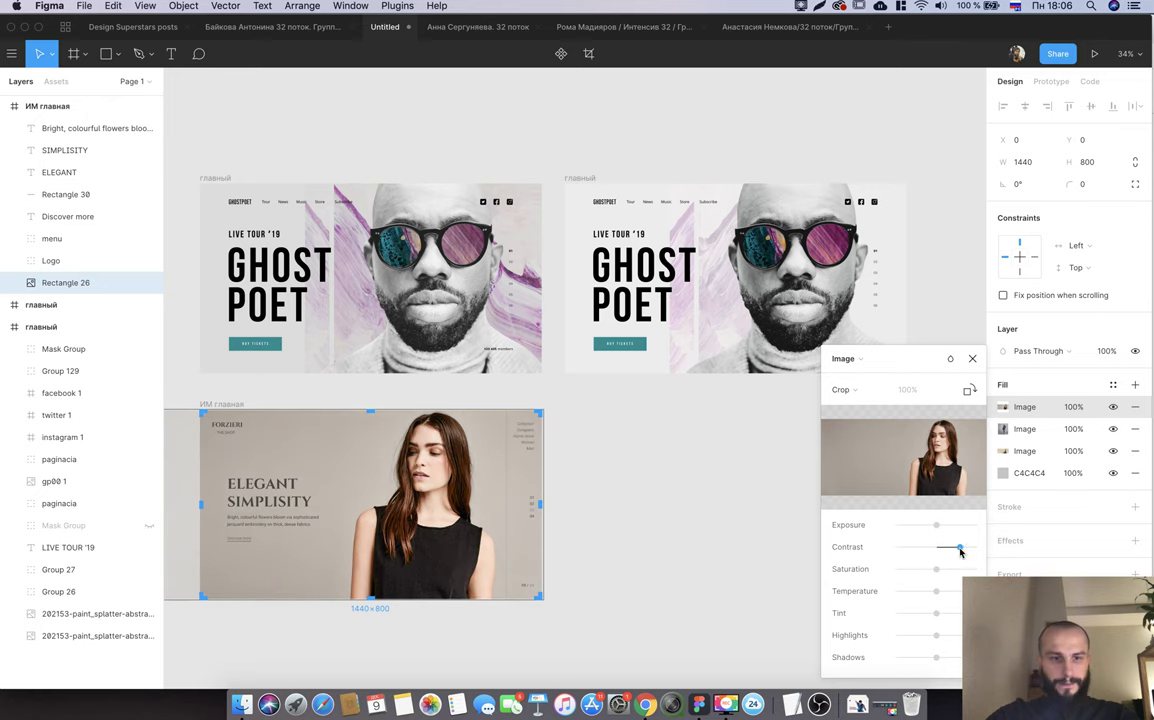
mouse_move(962, 551)
mouse_down()
mouse_move(956, 570)
mouse_move(899, 591)
mouse_move(948, 591)
mouse_move(905, 618)
mouse_move(941, 620)
mouse_move(954, 637)
mouse_up()
click(936, 591)
click(936, 614)
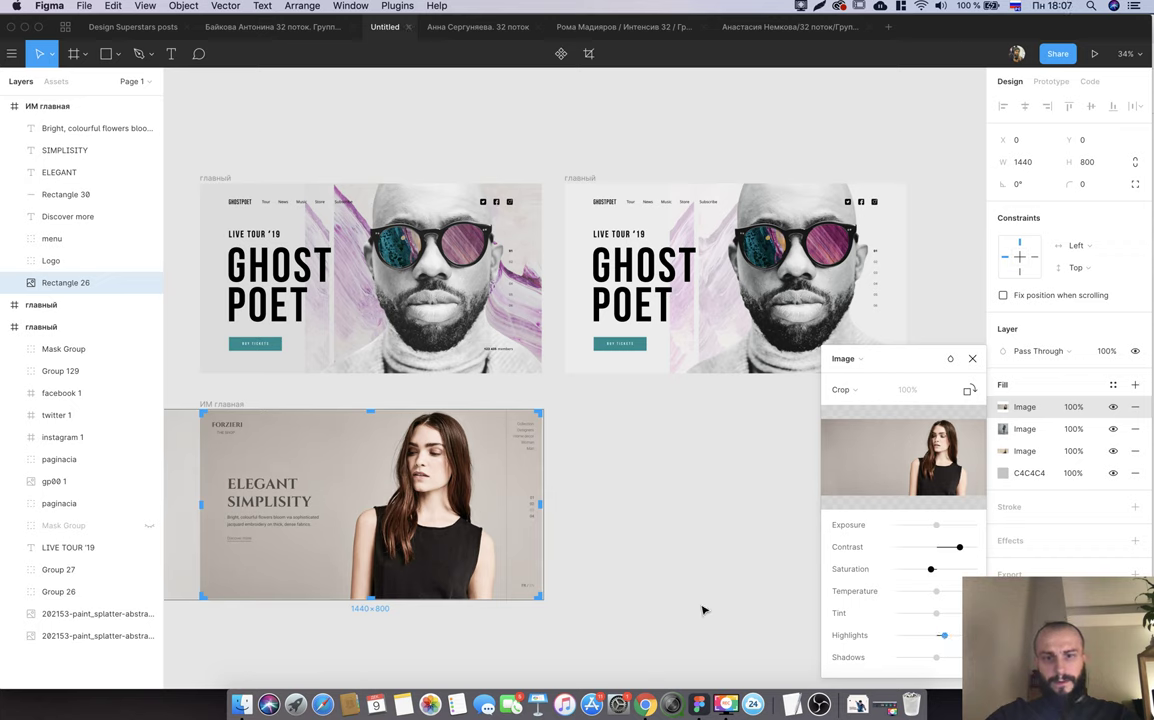
drag(936, 658, 975, 657)
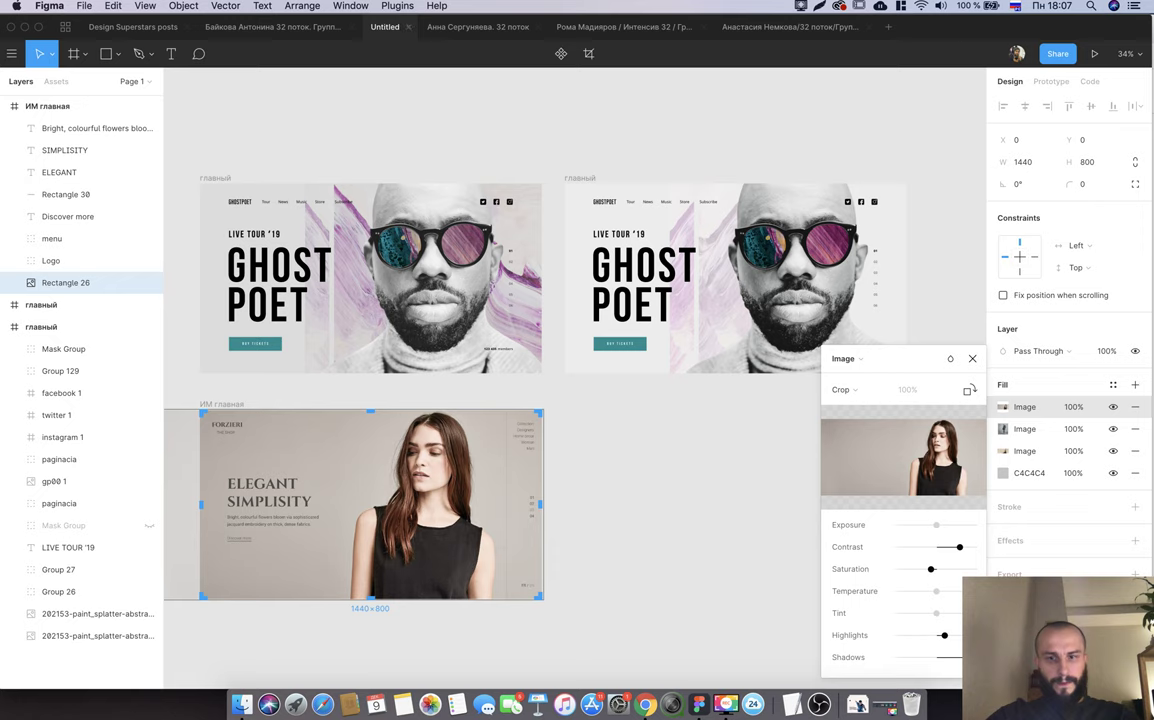
drag(975, 657, 838, 663)
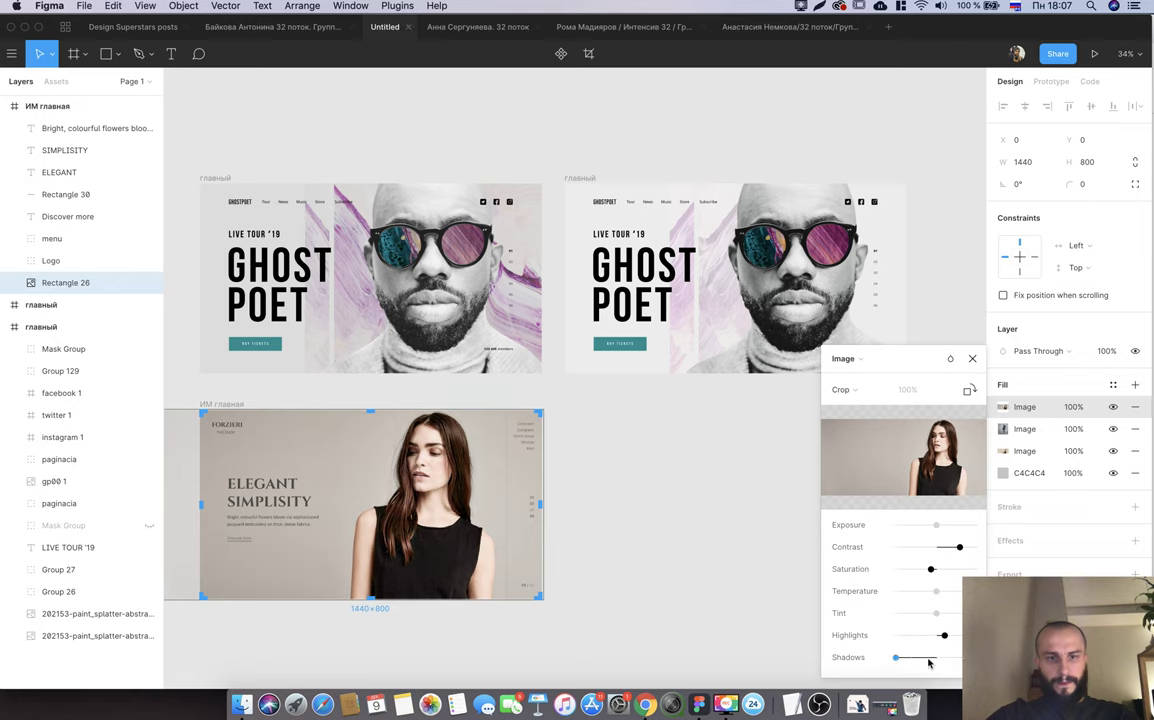
drag(928, 663, 958, 658)
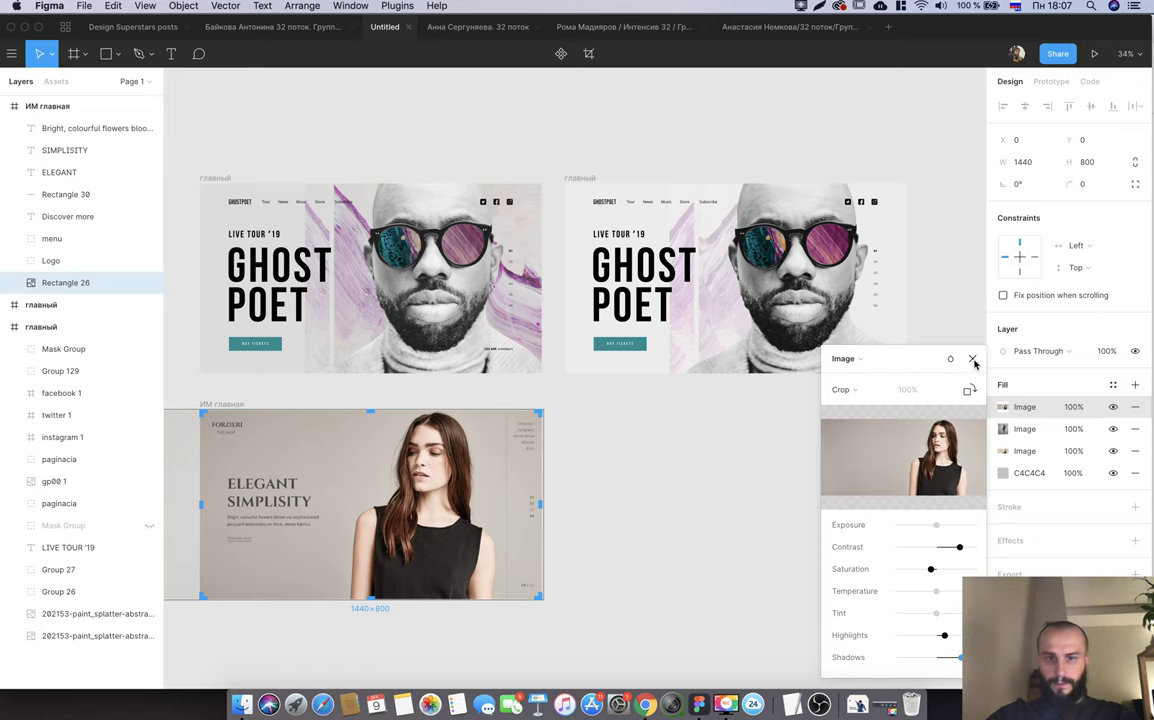
Paste a second copy of the homepage frame beside the retouched one as a before-and-after pair.
click(716, 501)
click(634, 368)
scroll(520, 156, down, 1)
key(super+v)
drag(444, 281, 630, 383)
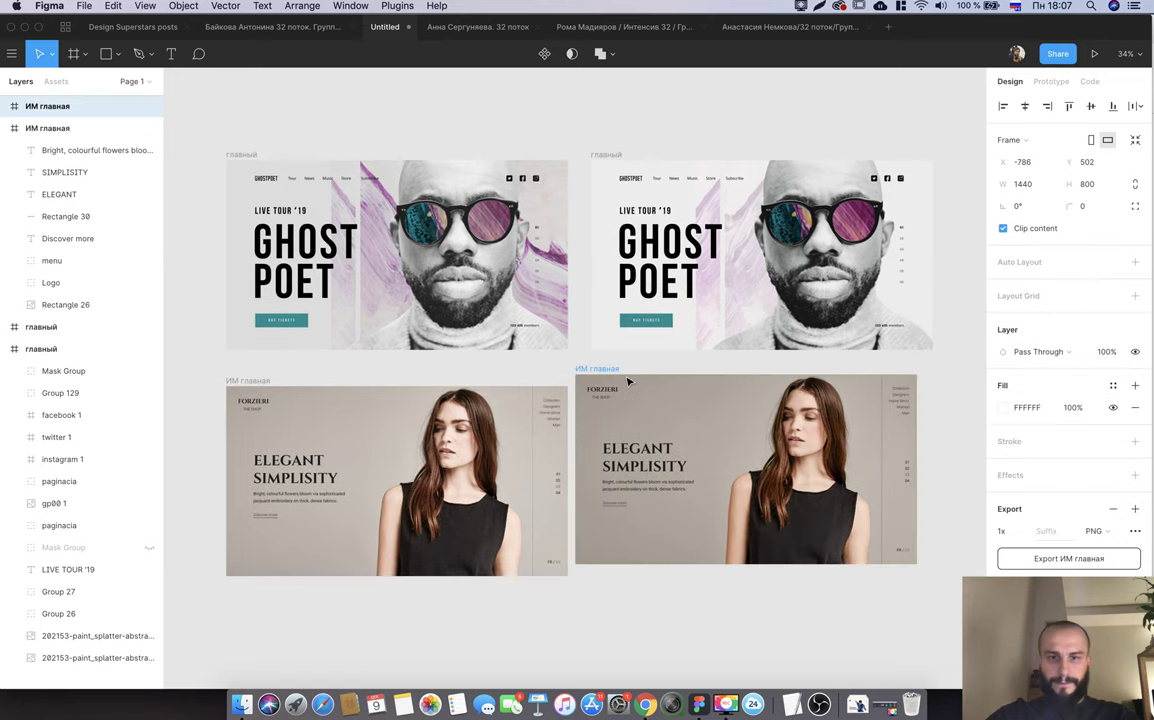
click(512, 600)
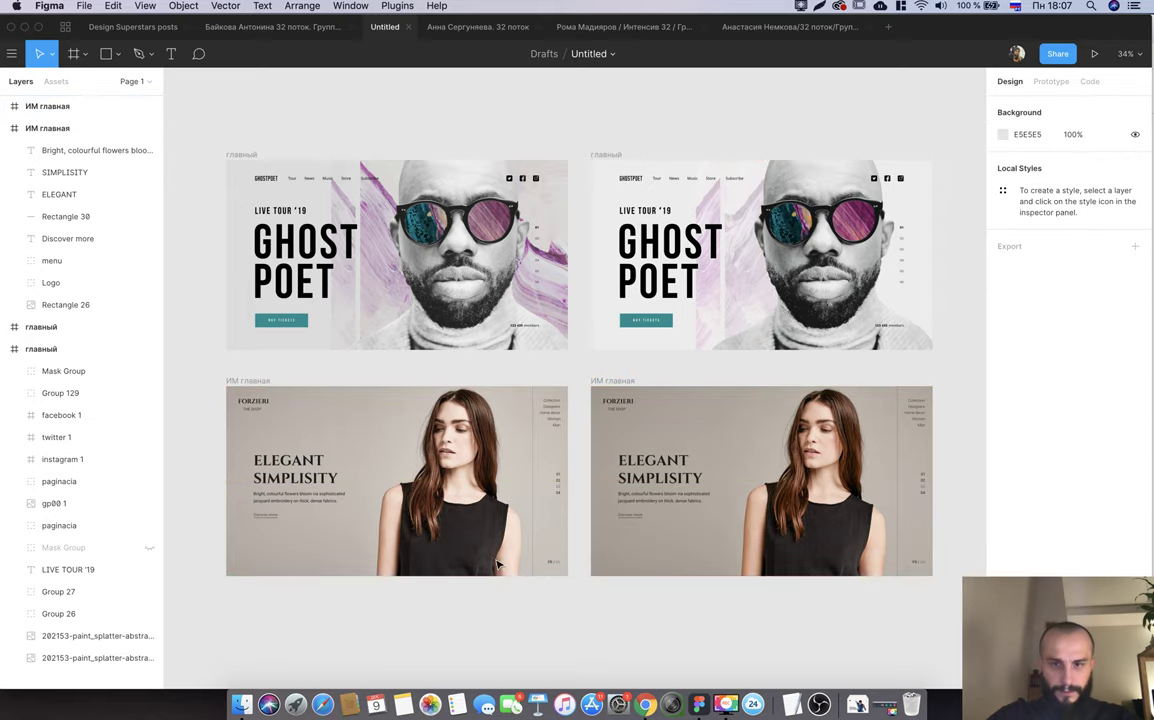
Switch to the next student's project file in Figma.
scroll(424, 513, up, 3)
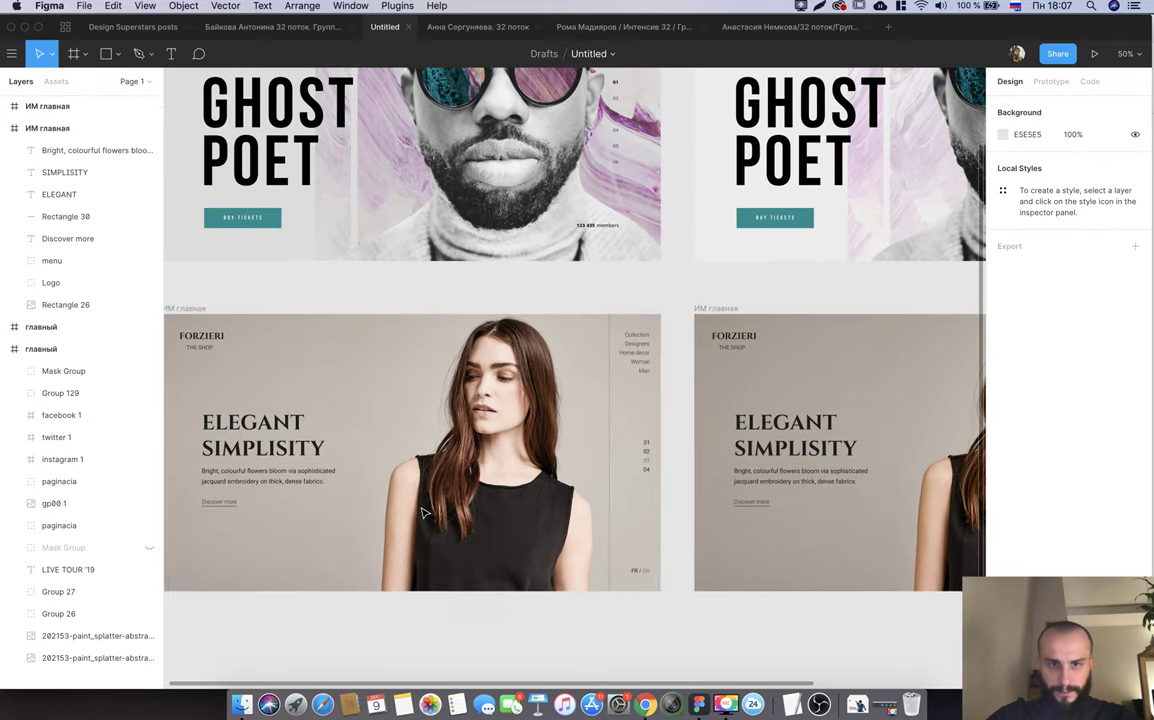
scroll(296, 481, down, 3)
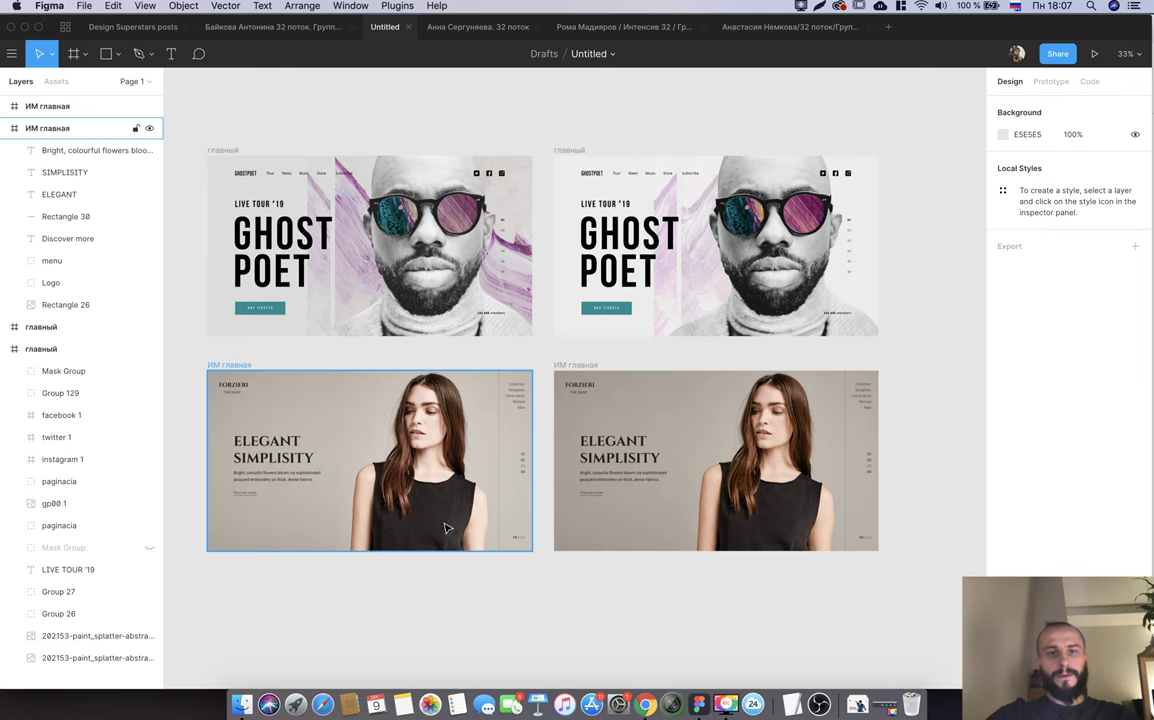
click(754, 28)
Review the student's online-store frames: menu, catalog, product card and Корзина shopping bag.
click(683, 507)
scroll(455, 270, up, 2)
scroll(407, 435, right, 5)
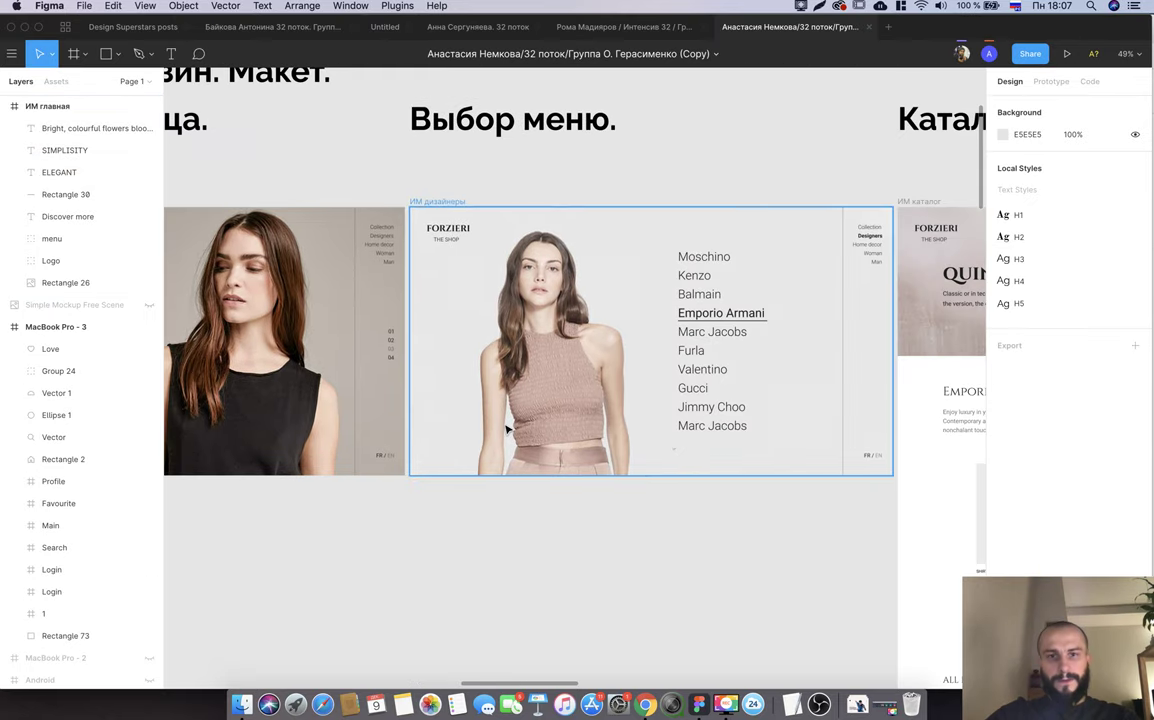
scroll(634, 448, right, 2)
scroll(634, 448, right, 1)
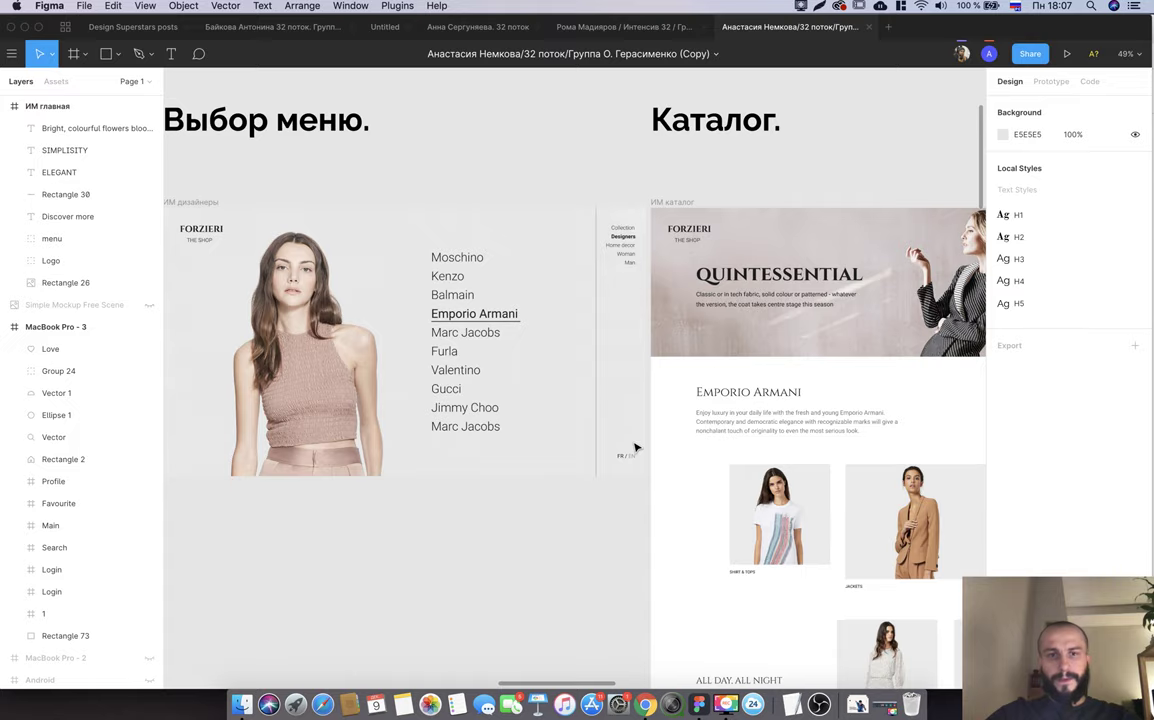
scroll(634, 448, right, 4)
scroll(634, 448, left, 3)
scroll(634, 448, left, 4)
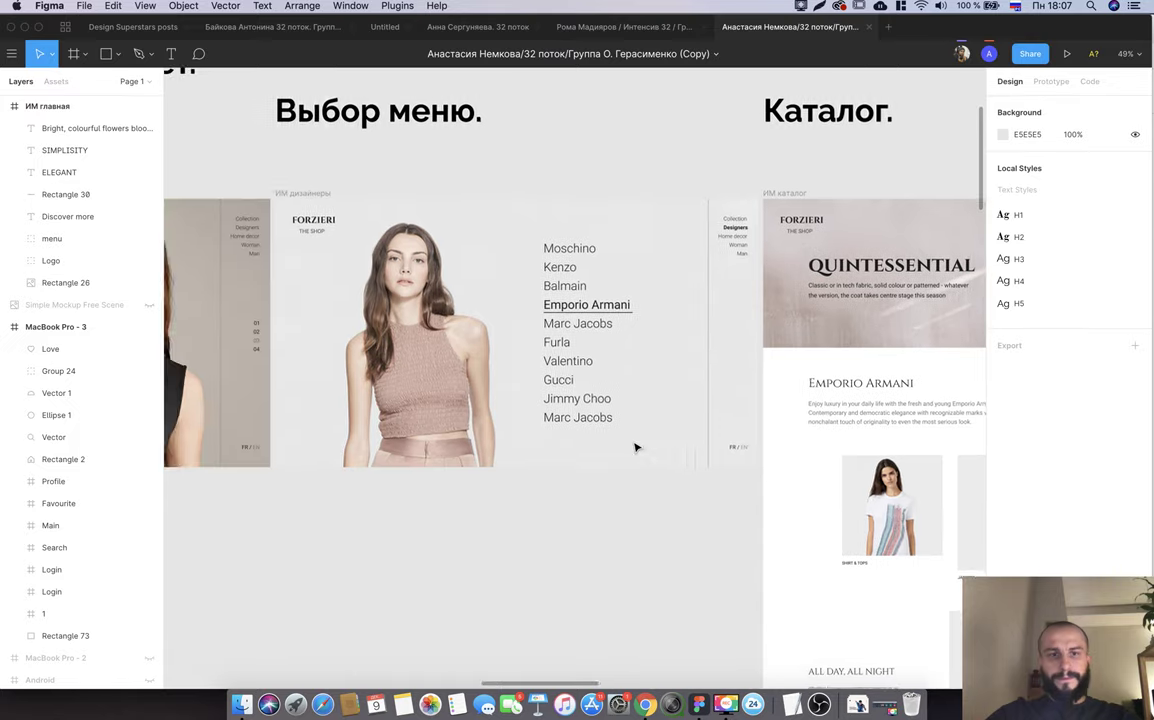
scroll(634, 448, right, 8)
scroll(635, 448, right, 1)
scroll(634, 448, down, 1)
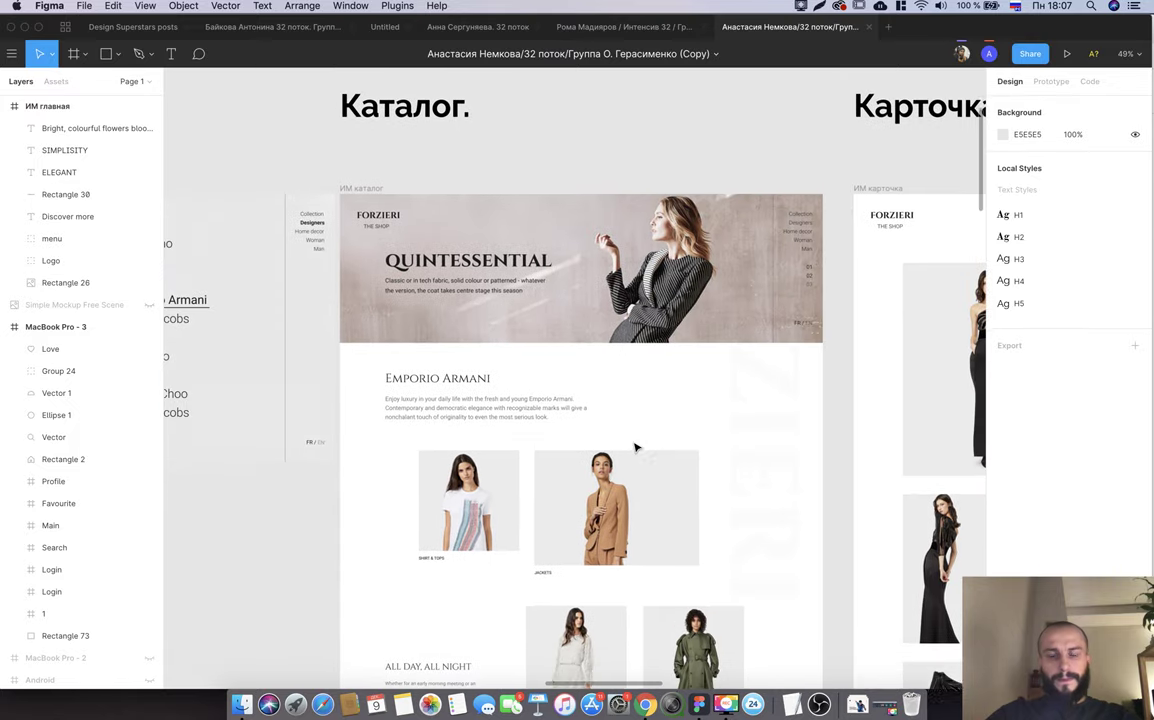
scroll(634, 448, down, 2)
scroll(634, 450, down, 3)
scroll(635, 460, down, 3)
scroll(634, 463, down, 5)
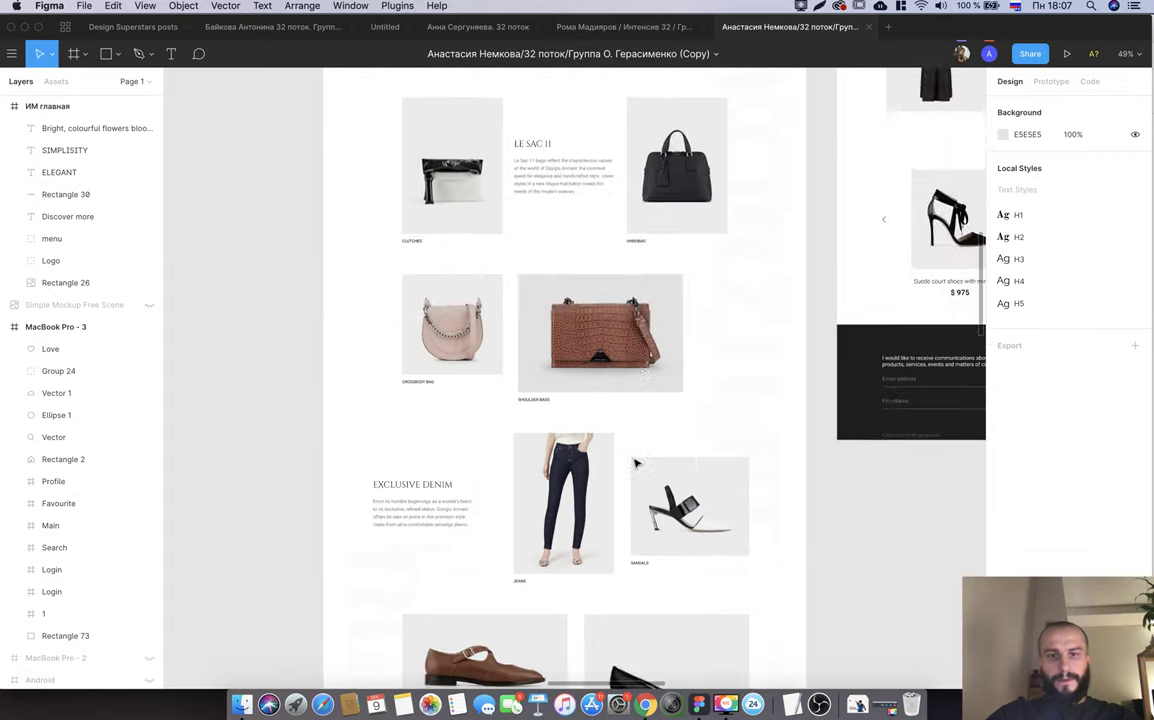
scroll(634, 463, down, 3)
scroll(634, 463, down, 1)
scroll(634, 463, right, 3)
scroll(634, 463, up, 3)
scroll(634, 463, right, 3)
scroll(634, 463, up, 3)
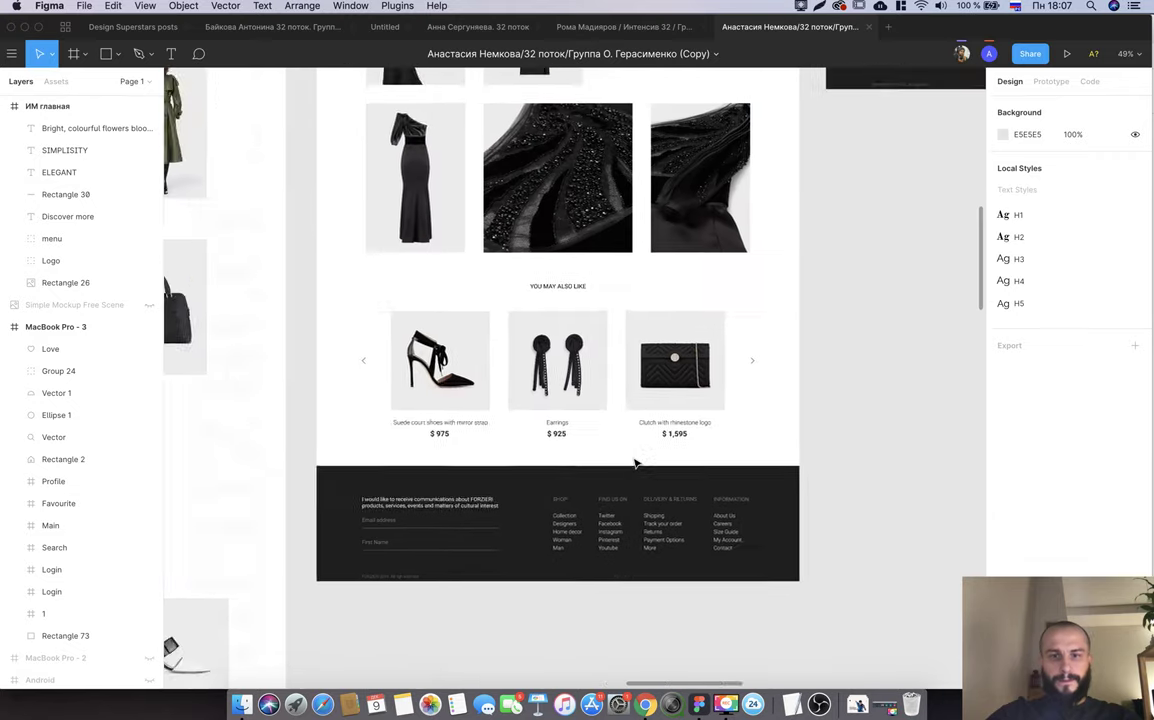
scroll(634, 463, up, 2)
scroll(634, 463, up, 5)
scroll(634, 463, up, 2)
scroll(634, 461, down, 3)
scroll(634, 461, down, 3)
scroll(634, 461, up, 5)
scroll(634, 461, right, 2)
scroll(636, 463, up, 3)
scroll(636, 463, right, 2)
scroll(636, 463, down, 1)
scroll(636, 463, down, 3)
scroll(636, 463, left, 5)
scroll(636, 463, left, 5)
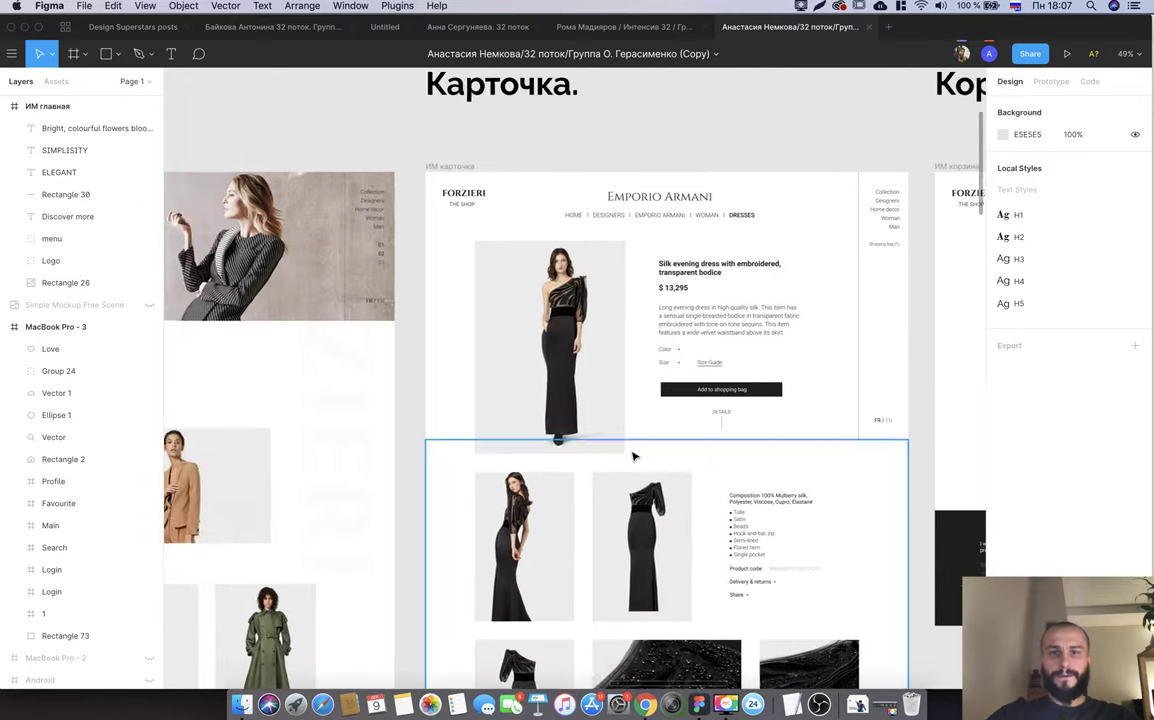
scroll(633, 457, right, 1)
scroll(636, 453, right, 5)
scroll(631, 453, down, 3)
click(638, 400)
scroll(660, 300, left, 3)
scroll(660, 300, down, 1)
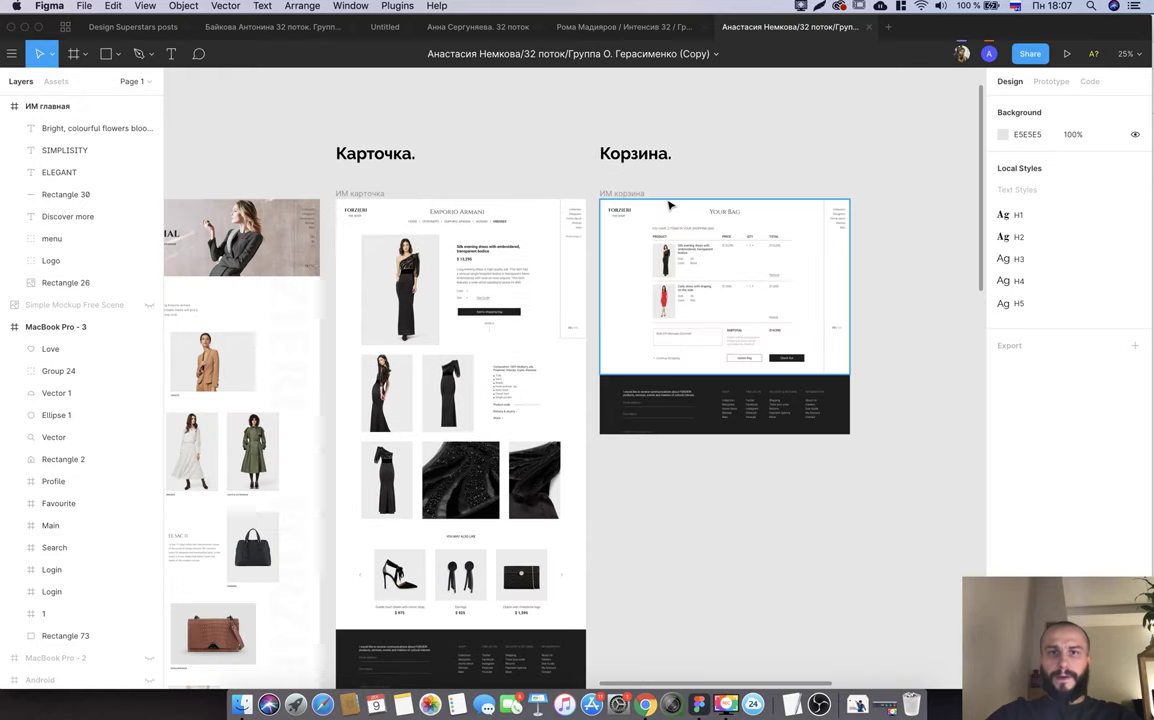
Set the online-store grade in gradebook cell ET68 to 5.
key(super+Tab)
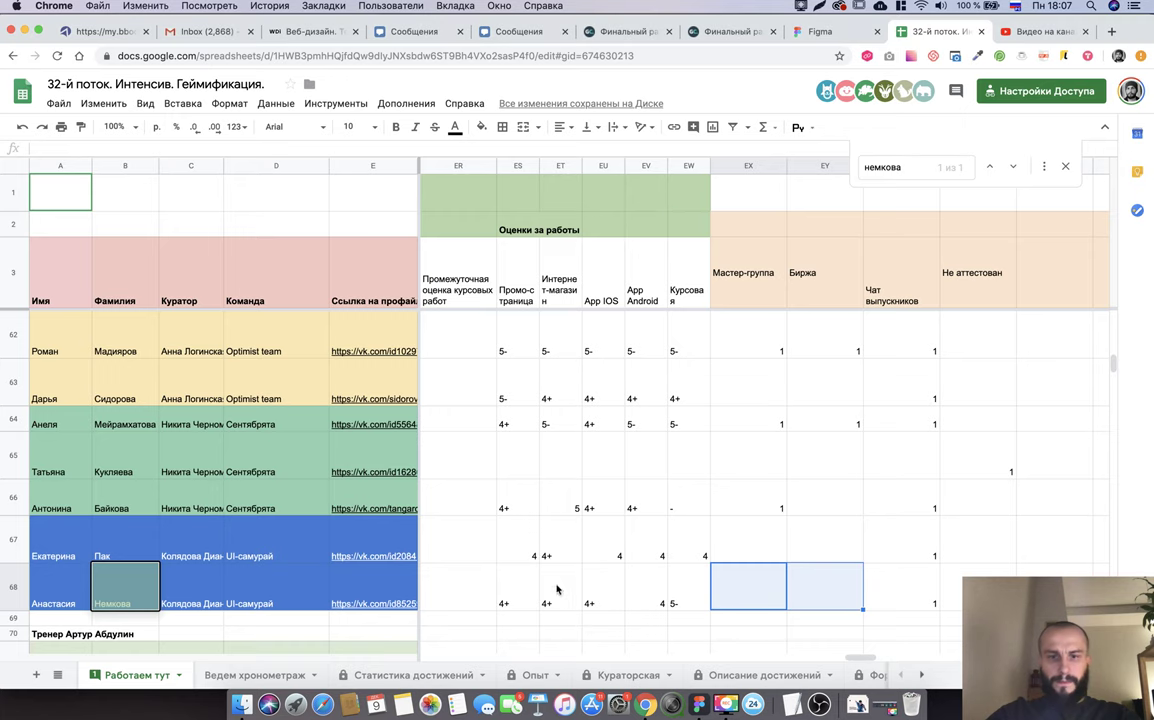
click(557, 590)
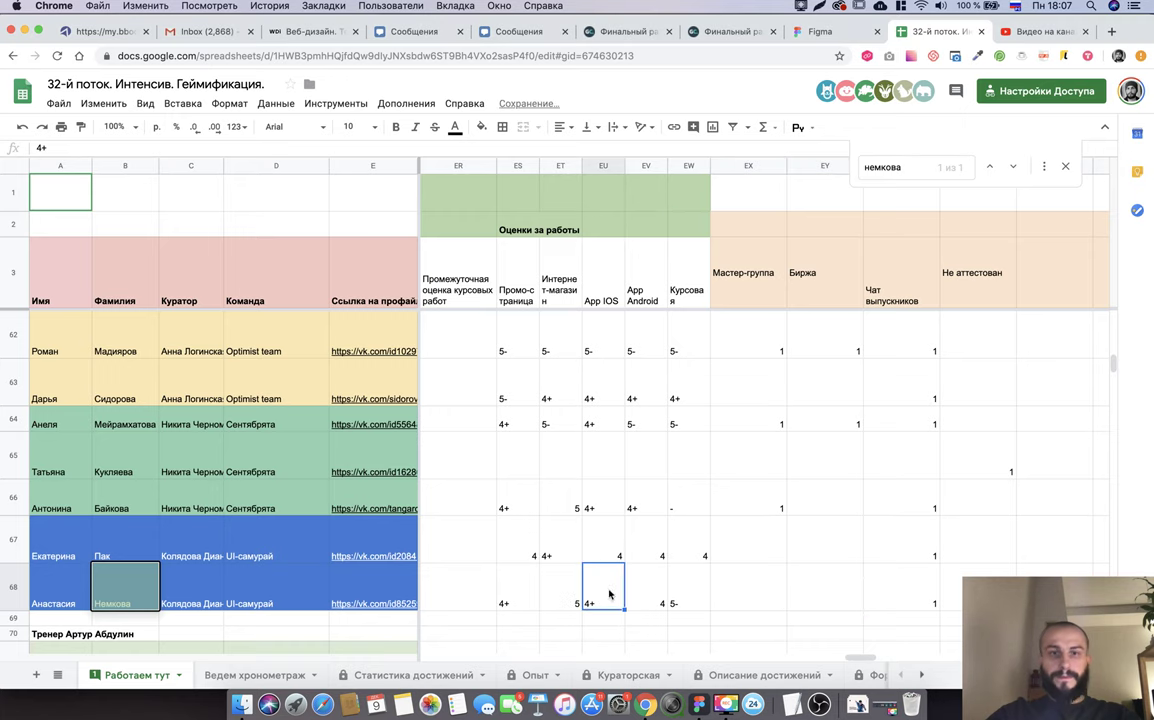
key(super+Tab)
Pan the Figma canvas to the student's Promo frame.
scroll(679, 372, down, 5)
scroll(550, 340, left, 5)
scroll(480, 320, left, 5)
scroll(422, 300, left, 5)
scroll(422, 300, up, 10)
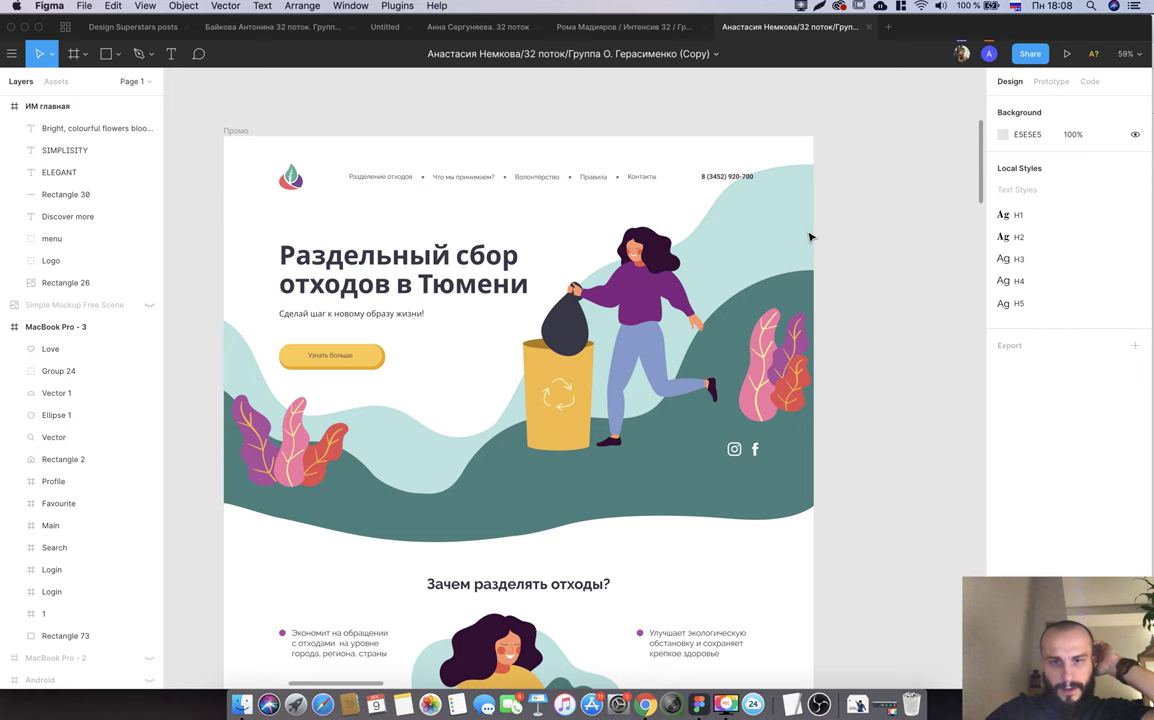
Inspect the Promo frame's hero illustration, content group and facebook icon.
click(648, 294)
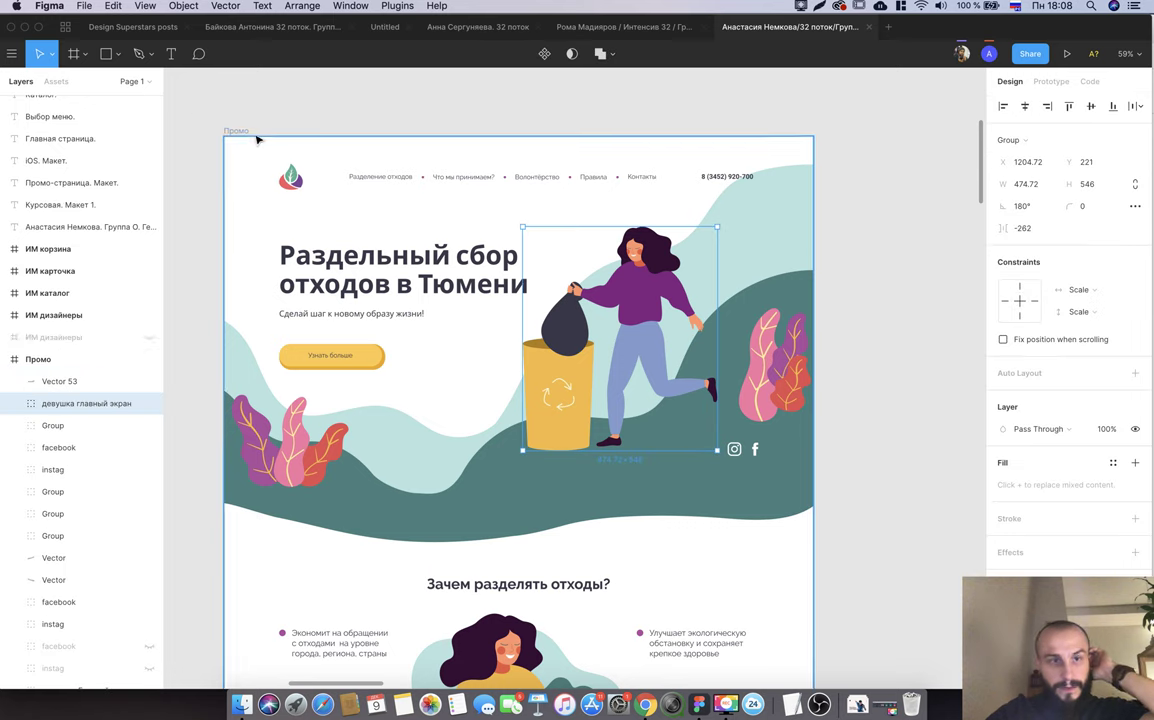
mouse_move(191, 113)
mouse_down()
mouse_move(753, 472)
mouse_move(870, 516)
mouse_up()
click(862, 453)
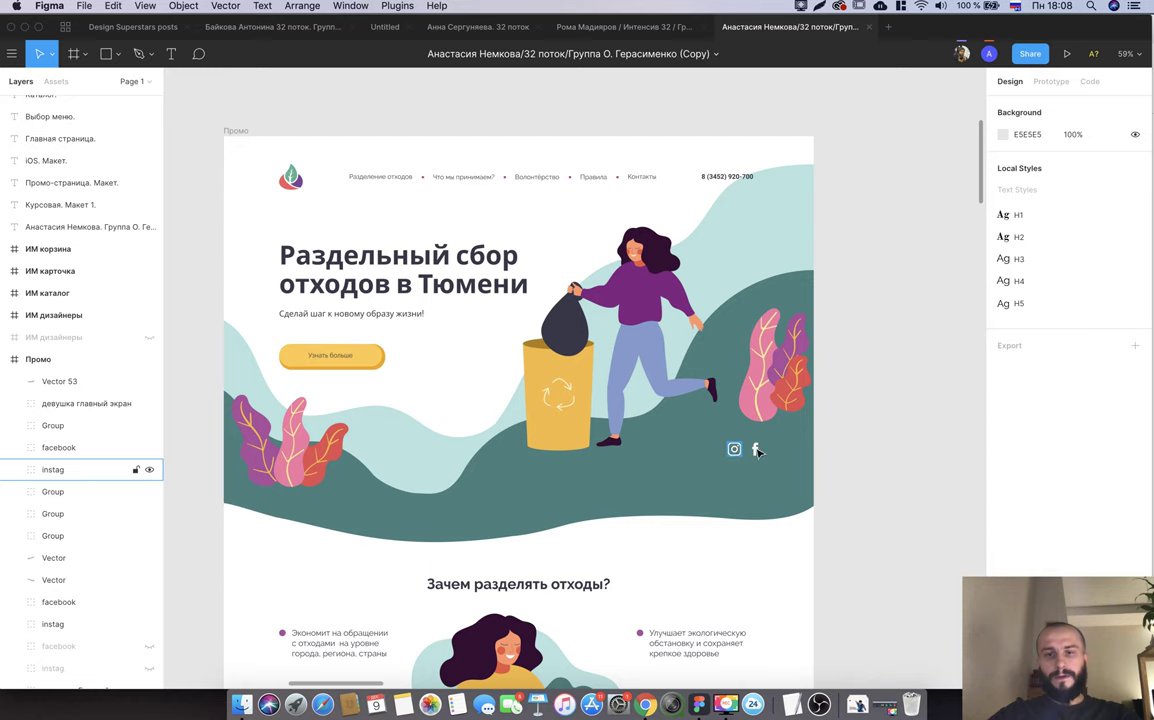
click(758, 452)
click(834, 425)
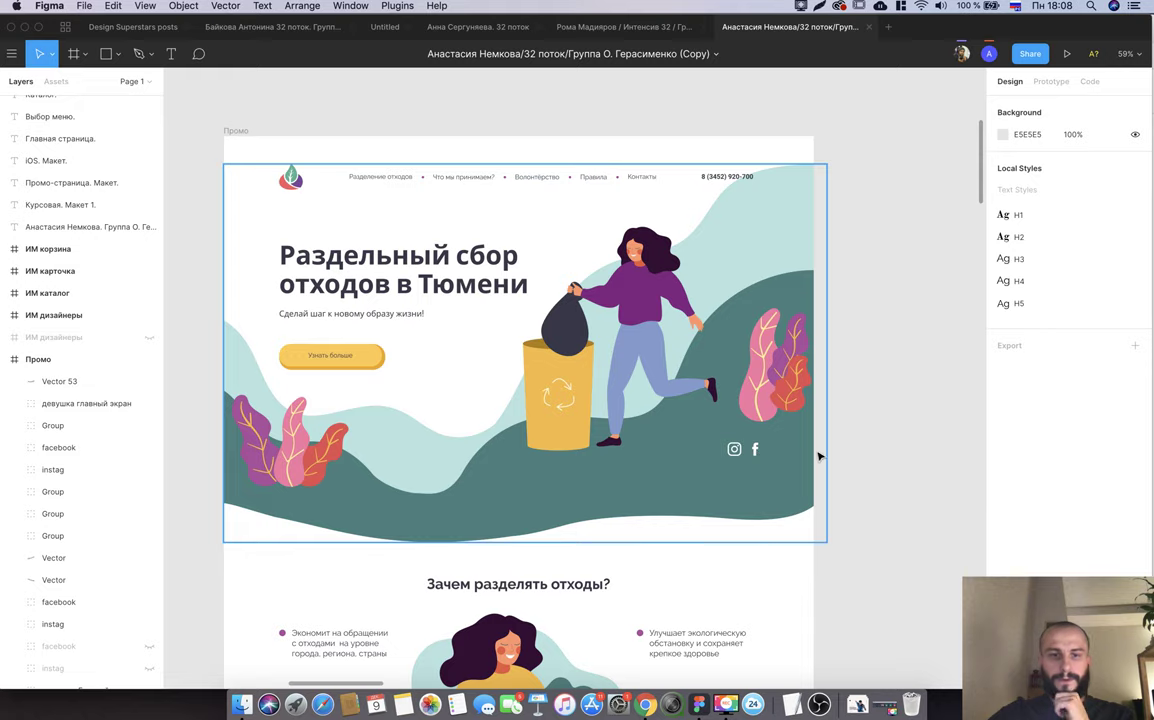
Scroll through the whole waste-sorting promo page, checking the rules section's background shape.
scroll(845, 446, down, 5)
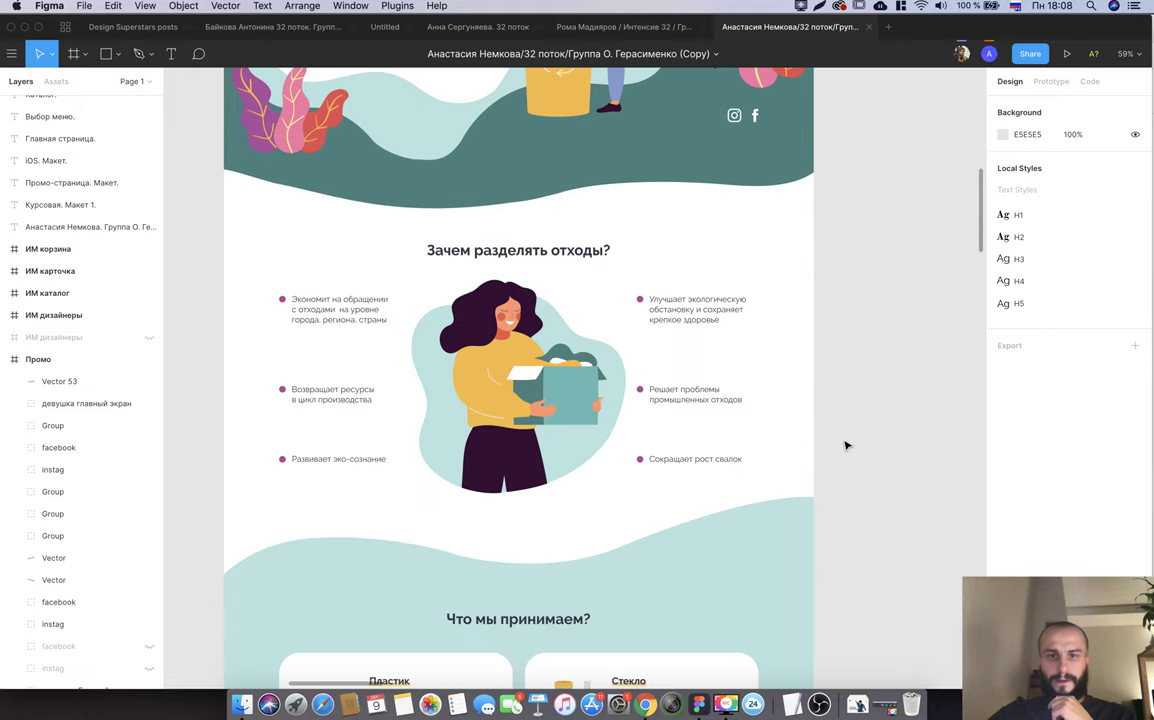
scroll(886, 425, down, 5)
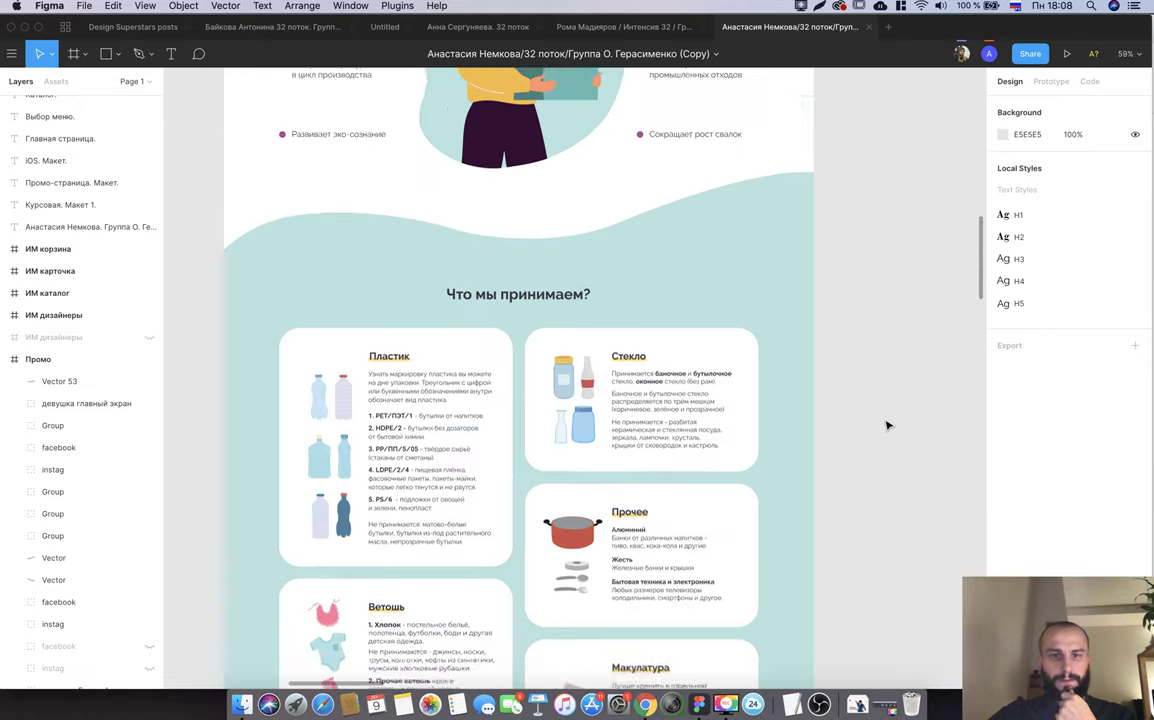
scroll(886, 425, down, 1)
scroll(886, 425, down, 1)
scroll(886, 425, down, 2)
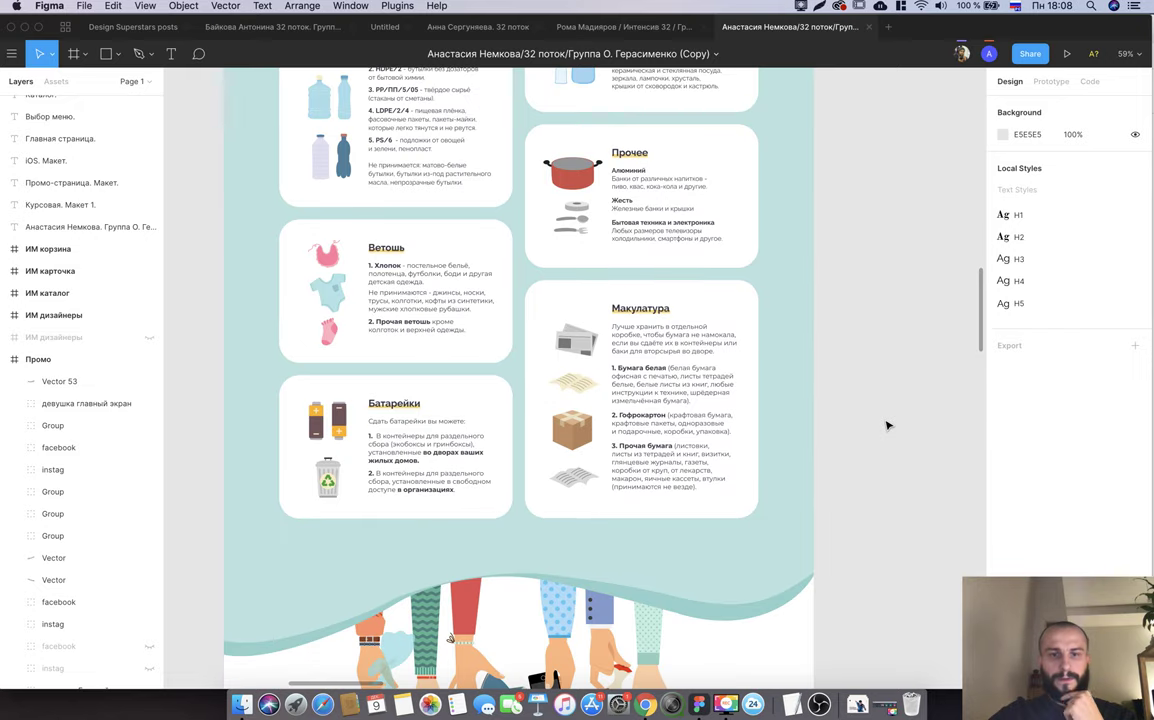
scroll(886, 425, up, 2)
scroll(886, 425, up, 1)
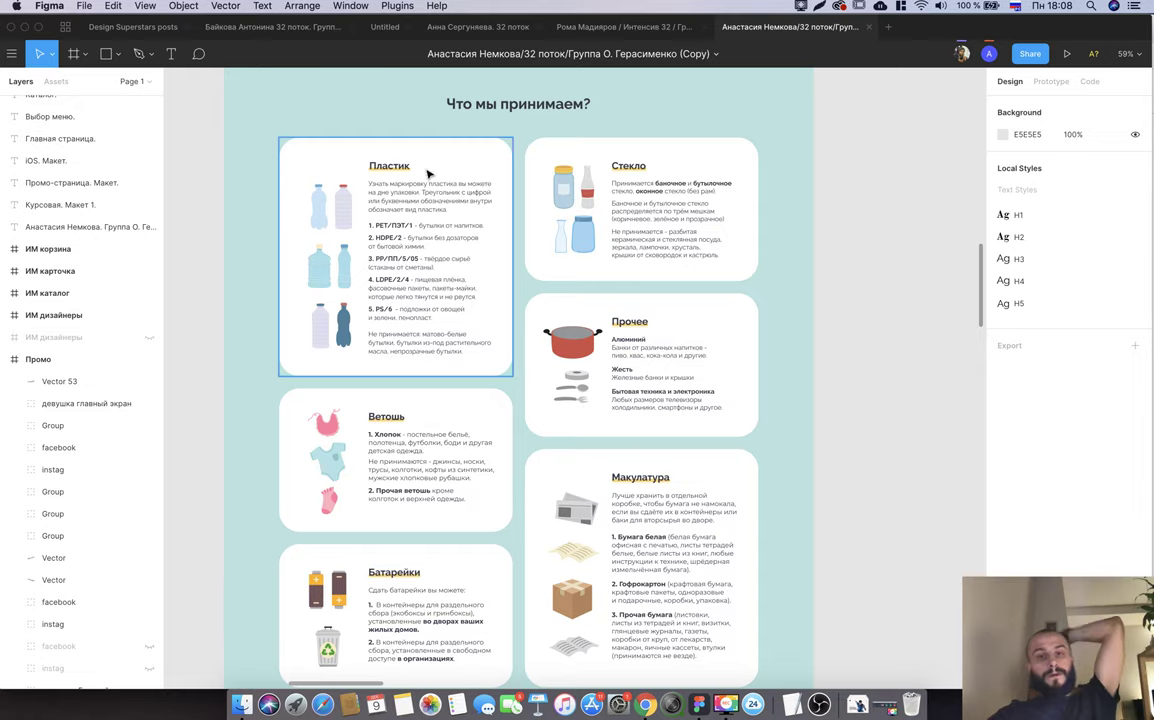
scroll(635, 279, down, 3)
scroll(635, 279, down, 3)
scroll(635, 279, down, 2)
scroll(637, 282, down, 2)
scroll(637, 282, down, 2)
scroll(637, 282, up, 2)
scroll(637, 282, down, 2)
scroll(637, 282, up, 1)
scroll(636, 281, down, 3)
scroll(636, 281, down, 1)
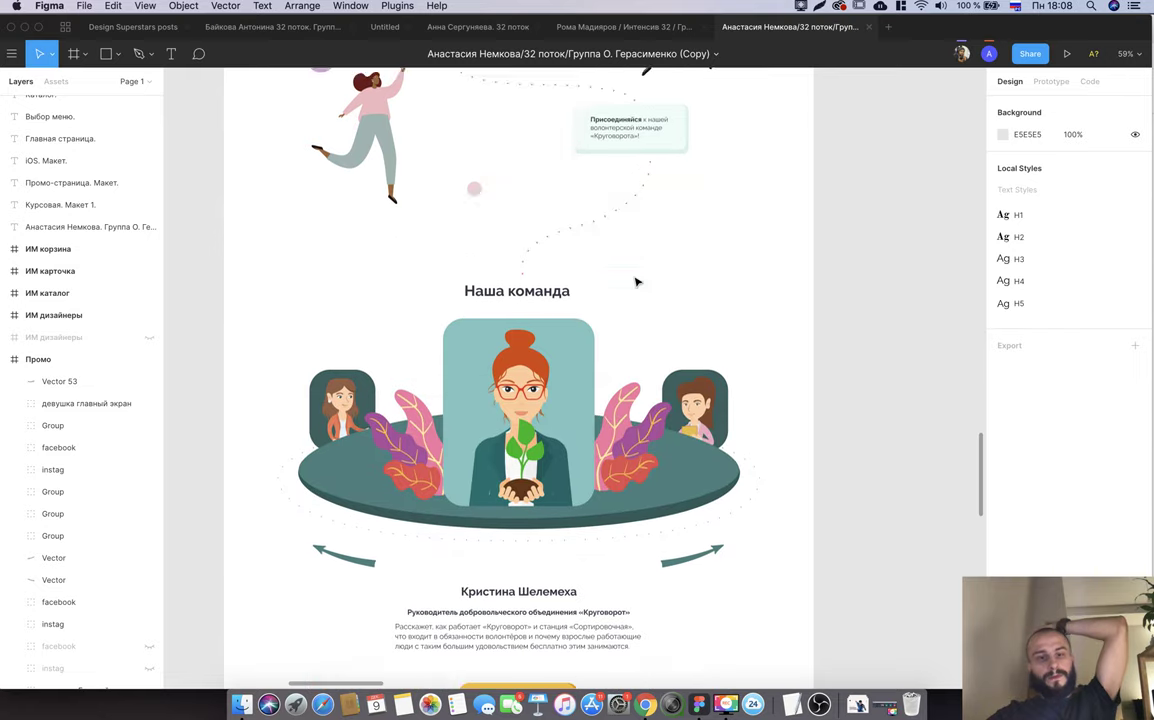
scroll(636, 281, down, 1)
scroll(636, 281, down, 3)
scroll(636, 281, down, 2)
scroll(636, 281, down, 2)
scroll(636, 282, up, 1)
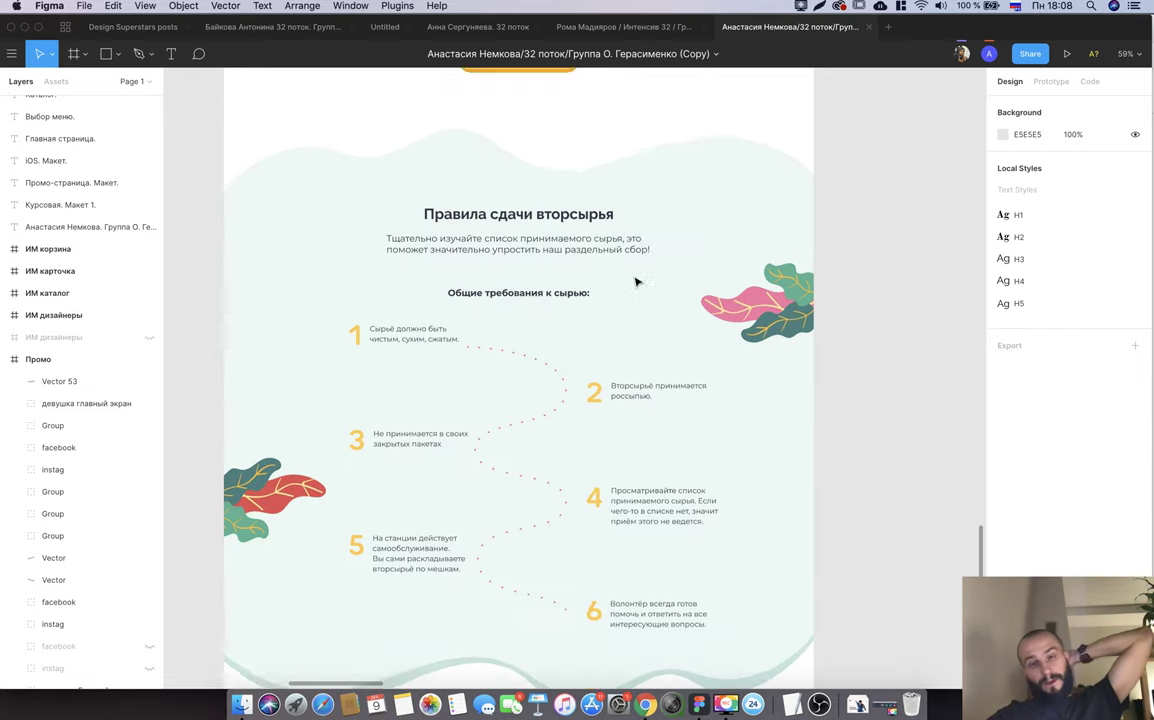
scroll(636, 282, down, 1)
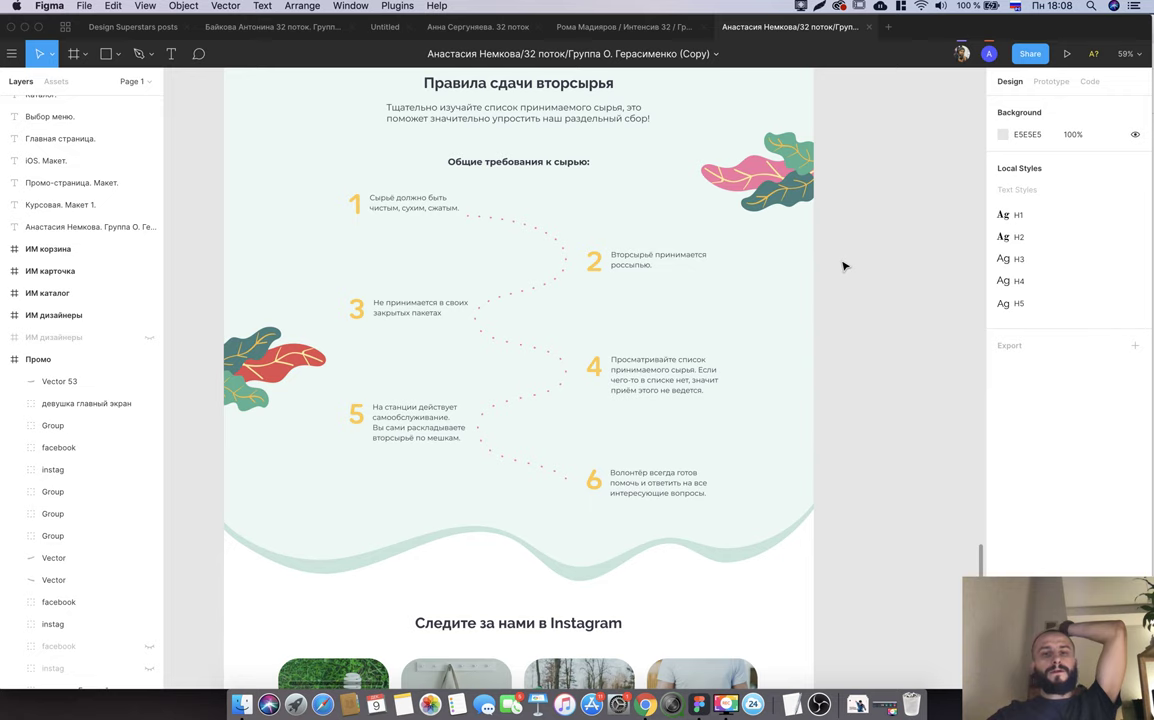
click(625, 290)
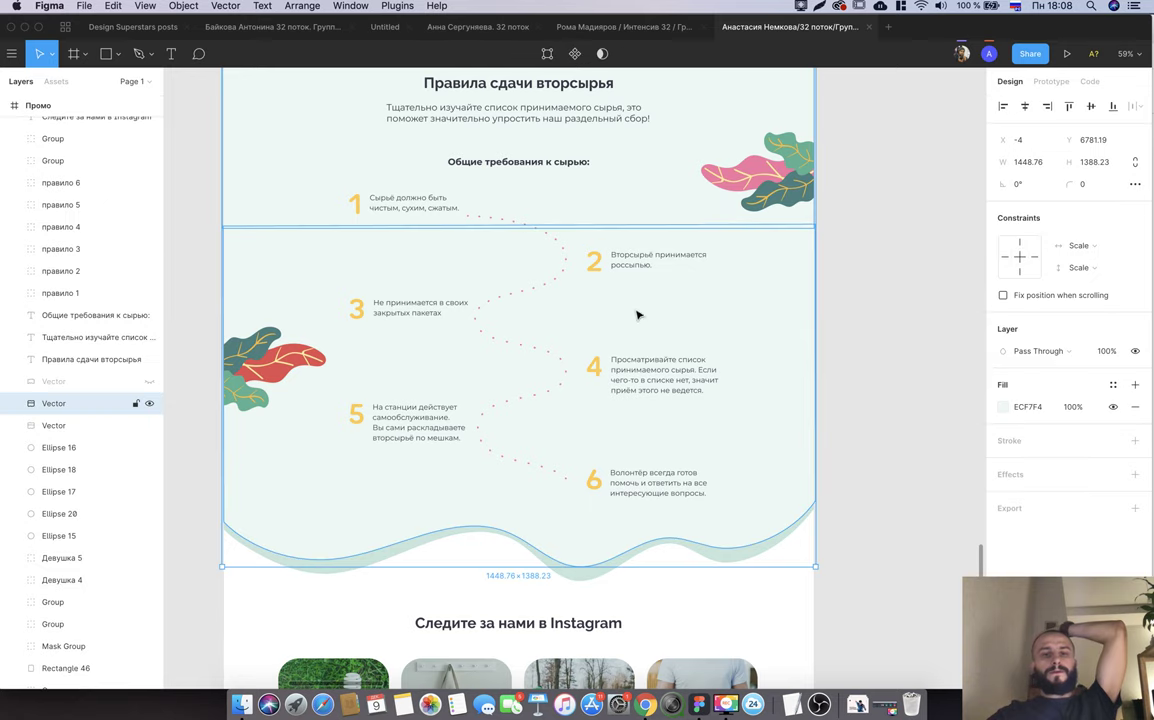
click(871, 363)
scroll(871, 363, down, 5)
scroll(870, 365, down, 5)
scroll(870, 365, up, 3)
scroll(870, 365, up, 2)
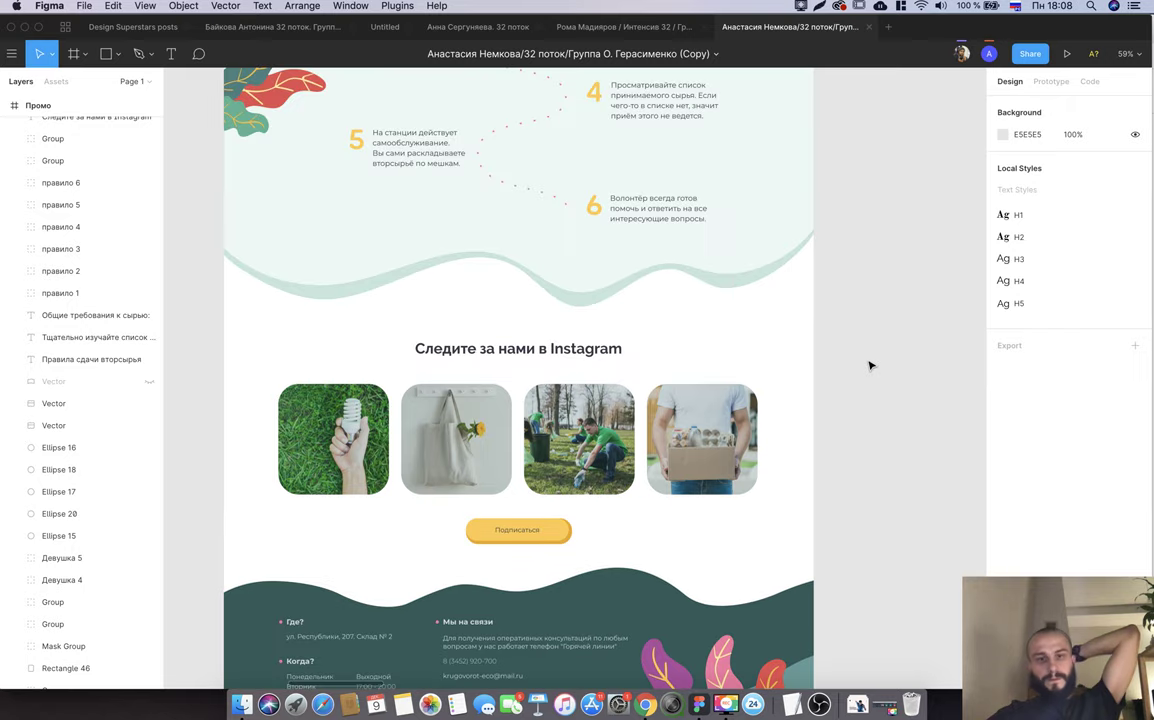
scroll(870, 365, up, 5)
scroll(870, 365, up, 5)
scroll(870, 365, up, 5)
scroll(870, 365, up, 5)
scroll(870, 365, up, 1)
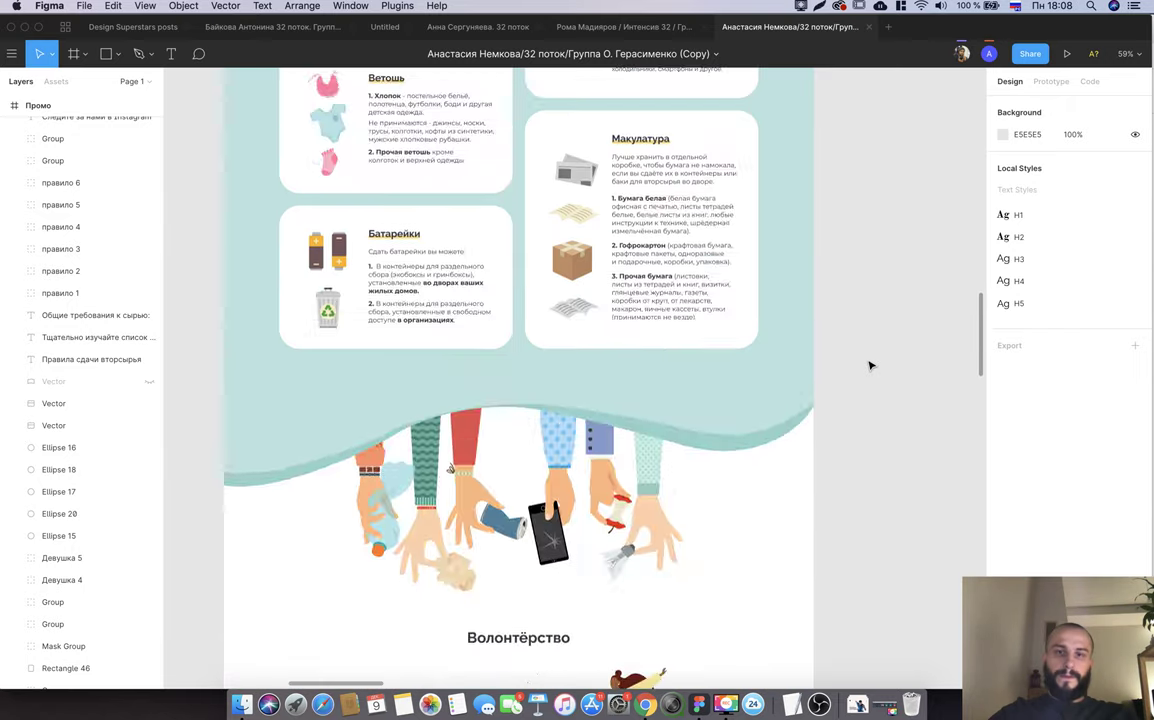
scroll(870, 365, up, 5)
scroll(870, 365, up, 5)
scroll(870, 365, up, 3)
Check the promo grade 4+ in ES68 and online-store grade 5 in ET68, then pan to the coursework mockup.
key(super+Tab)
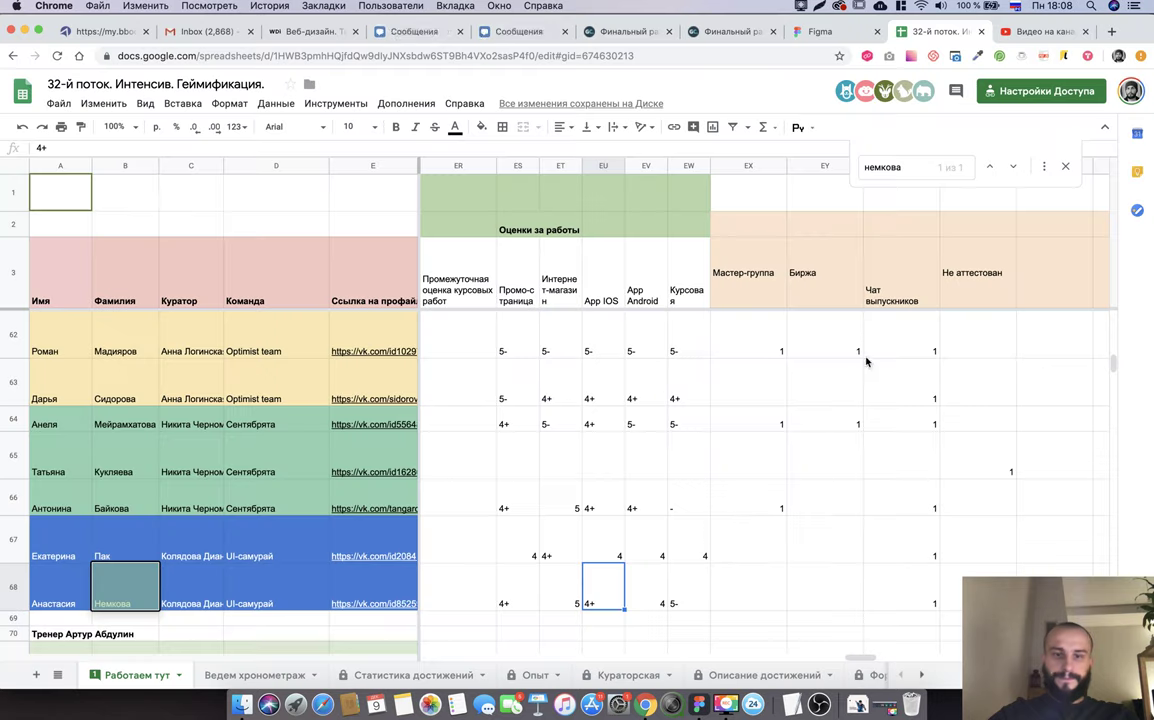
click(502, 598)
click(555, 599)
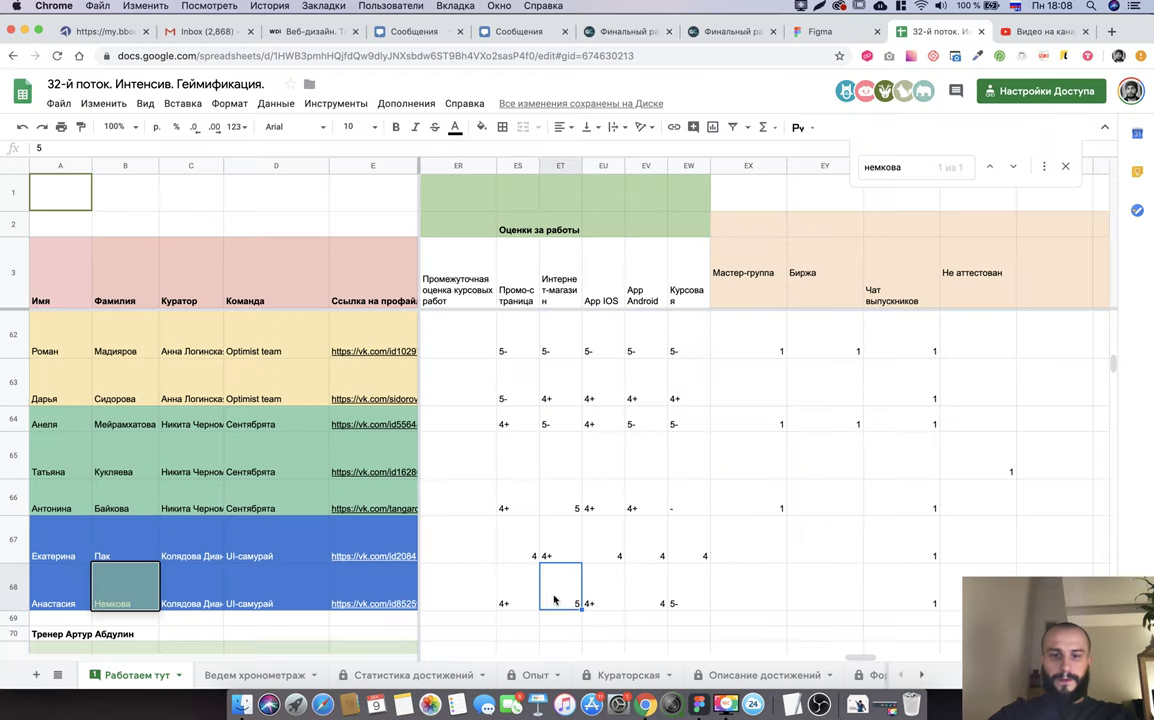
key(super+Tab)
scroll(606, 392, right, 10)
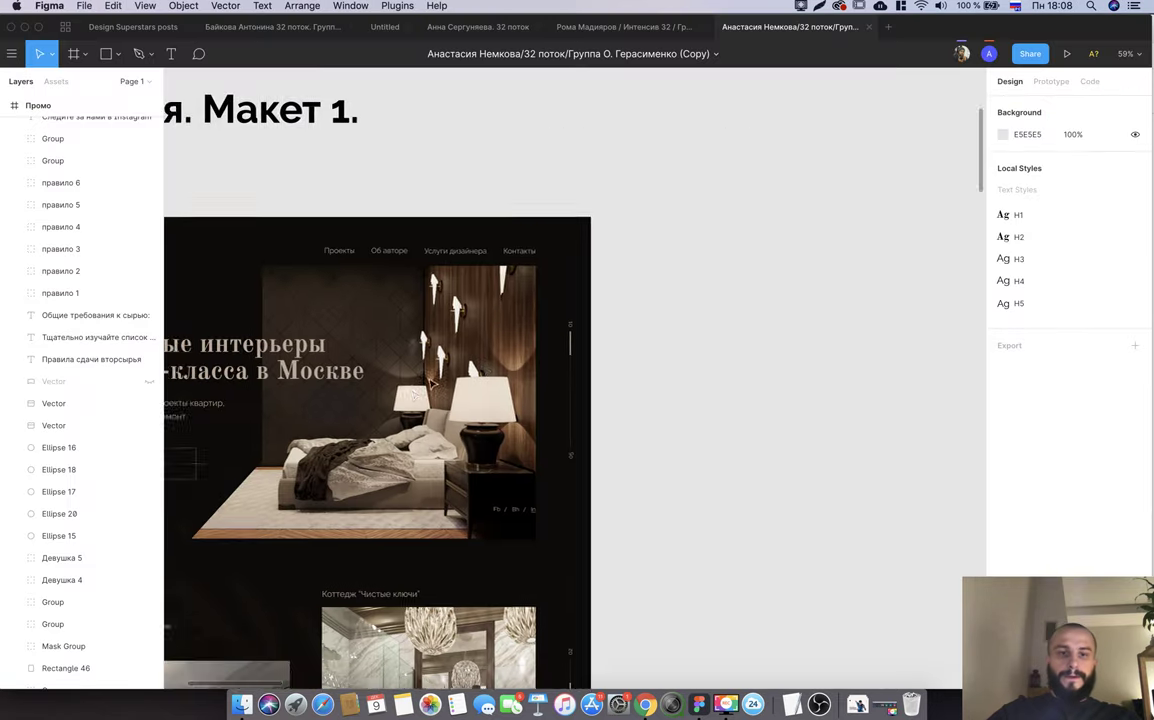
scroll(606, 392, down, 1)
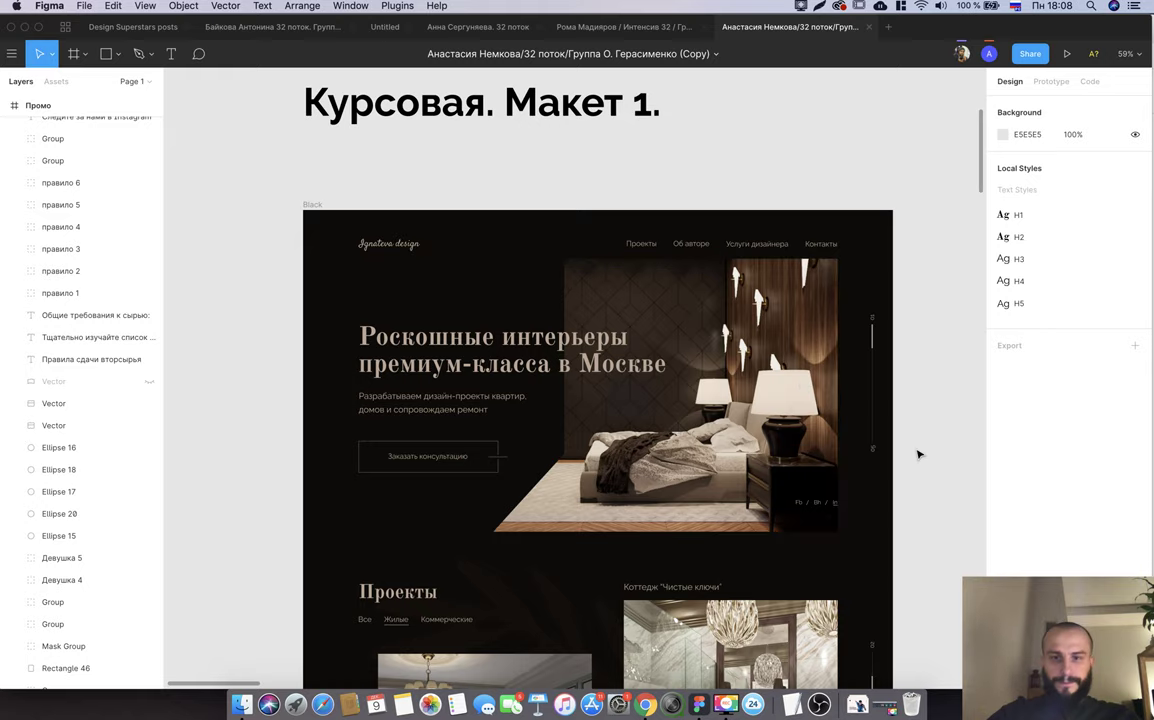
scroll(919, 454, down, 3)
scroll(919, 454, down, 2)
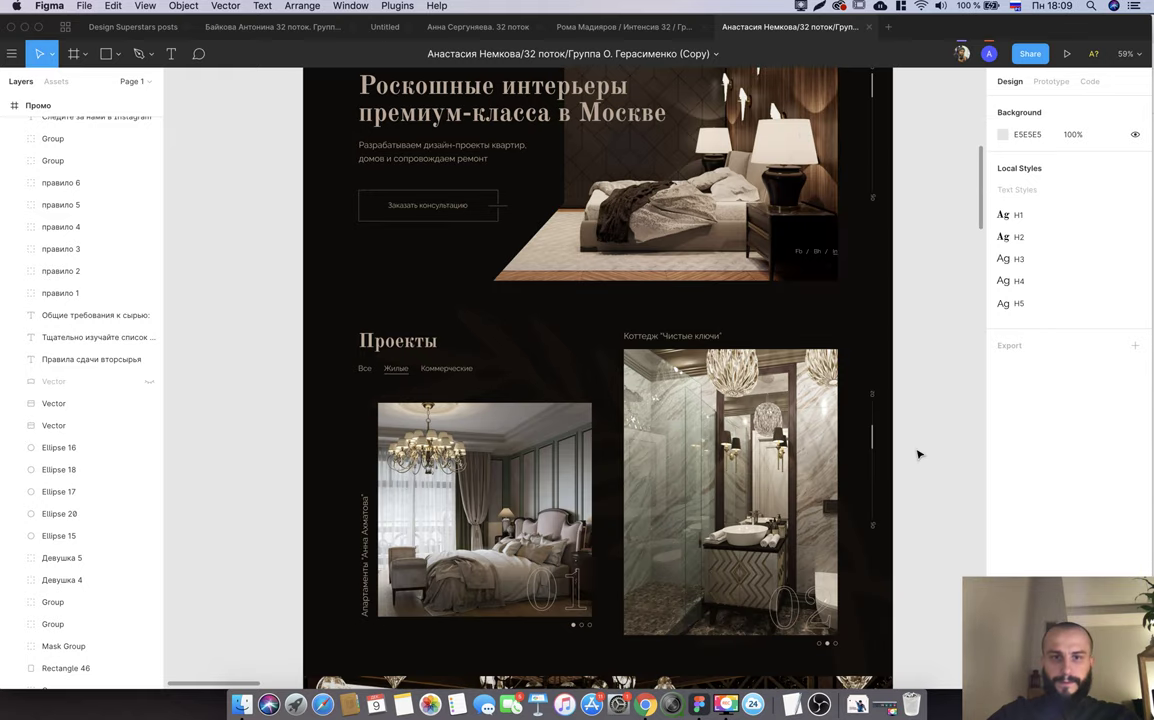
scroll(919, 454, down, 2)
scroll(919, 454, up, 3)
scroll(919, 454, up, 4)
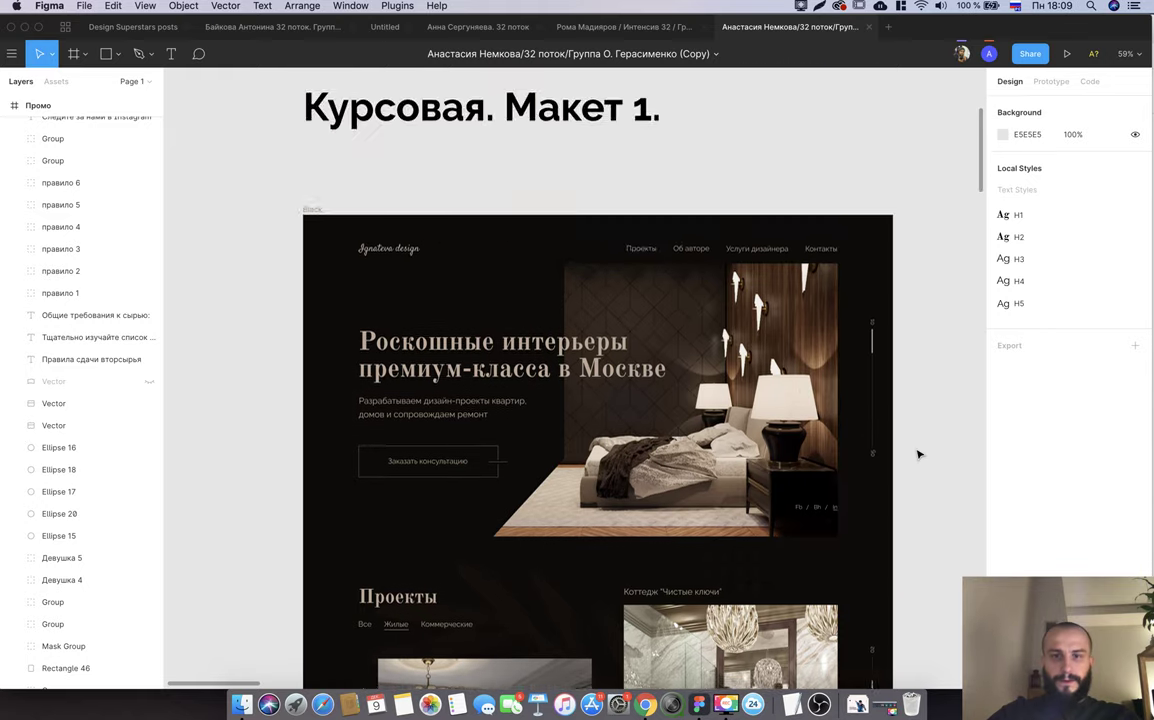
scroll(919, 454, down, 7)
scroll(919, 454, down, 7)
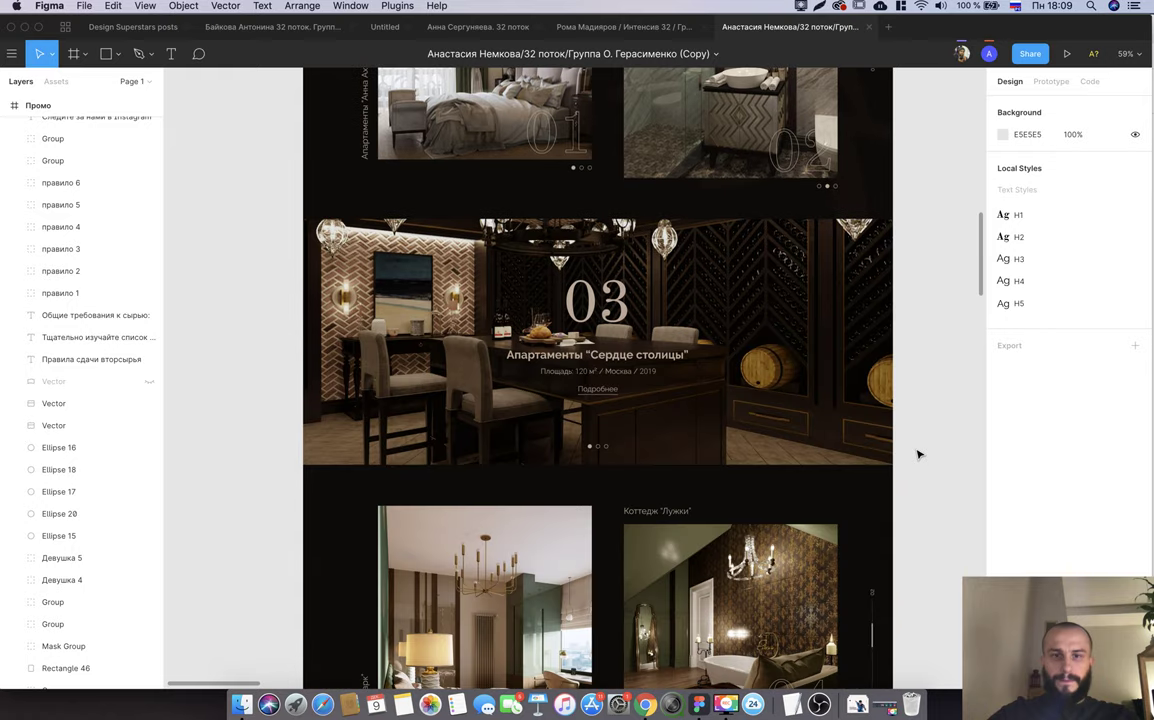
scroll(919, 454, down, 4)
scroll(919, 454, down, 3)
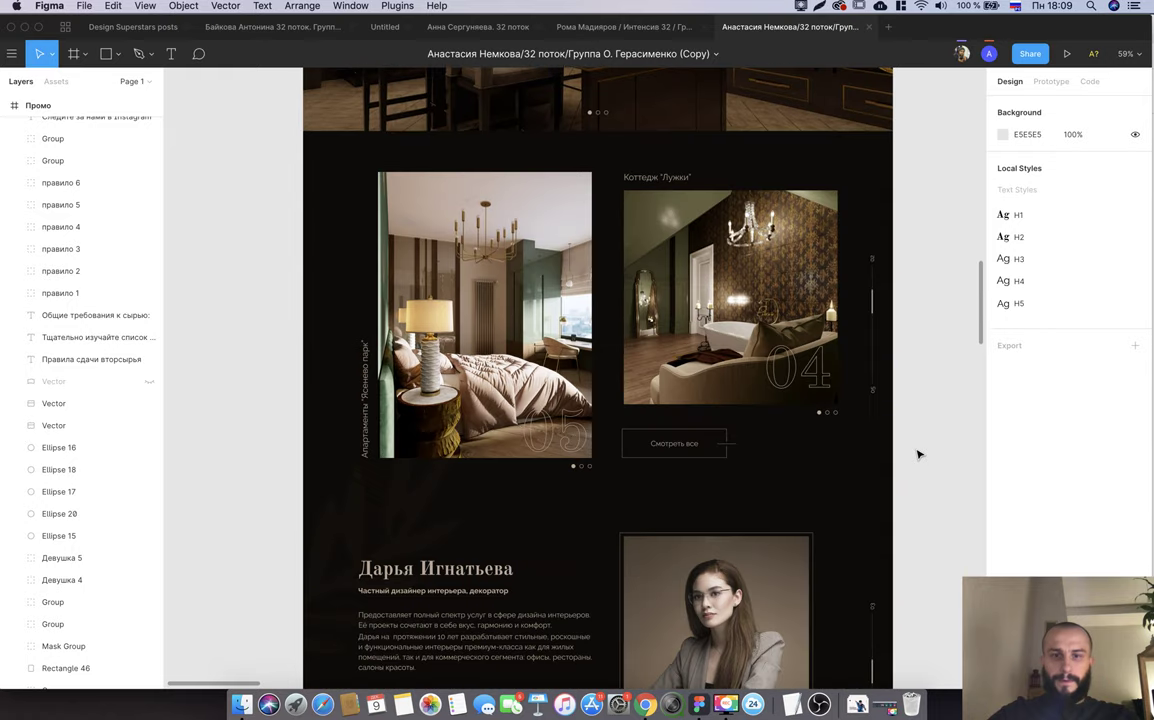
scroll(919, 454, down, 2)
scroll(919, 454, down, 7)
scroll(919, 454, down, 2)
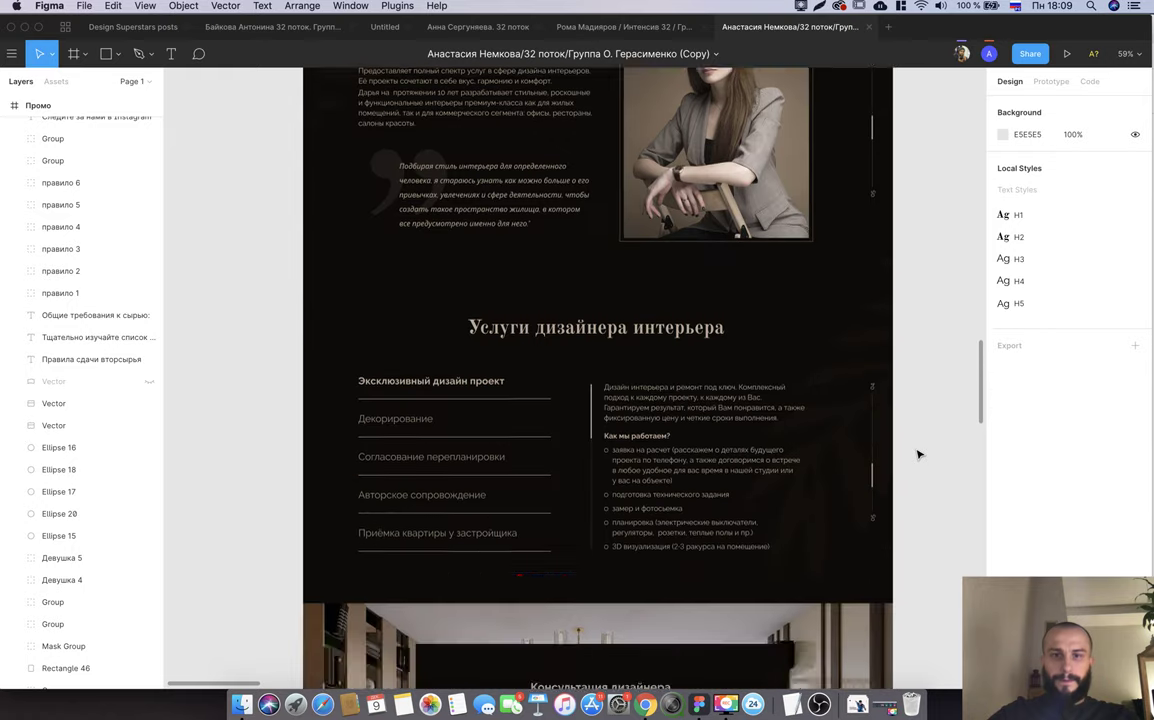
scroll(919, 454, down, 3)
scroll(919, 454, down, 1)
scroll(919, 454, down, 2)
scroll(919, 454, down, 2)
scroll(919, 454, up, 7)
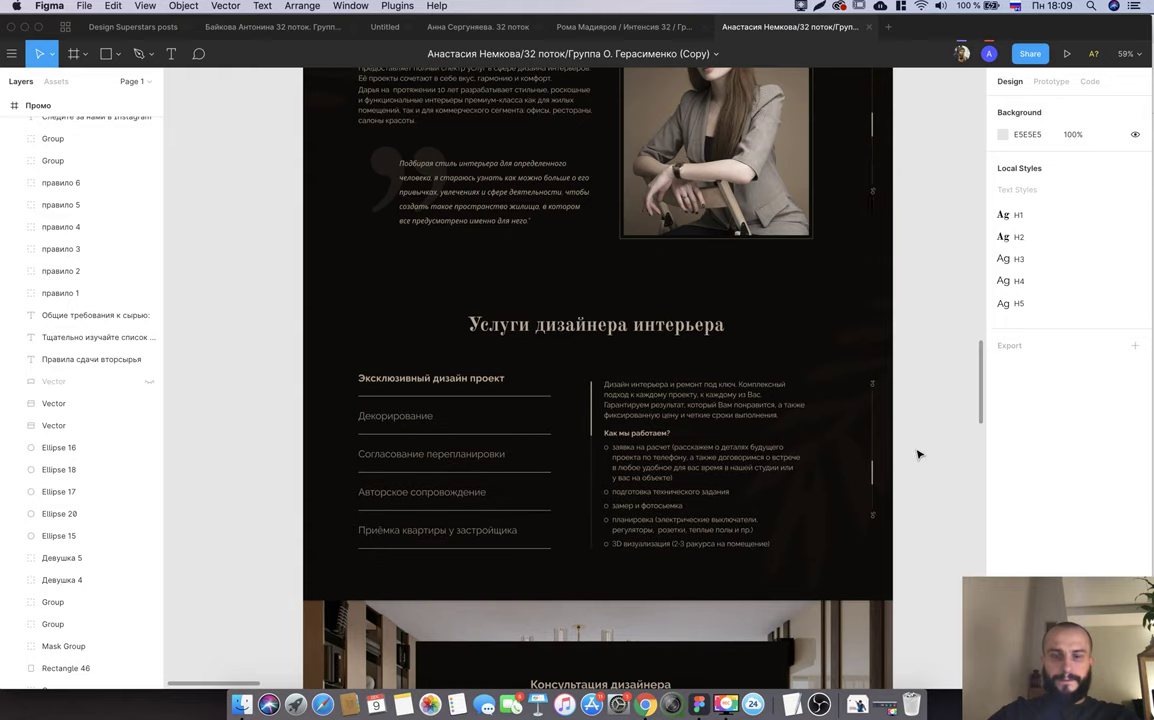
scroll(919, 454, up, 5)
scroll(919, 454, up, 7)
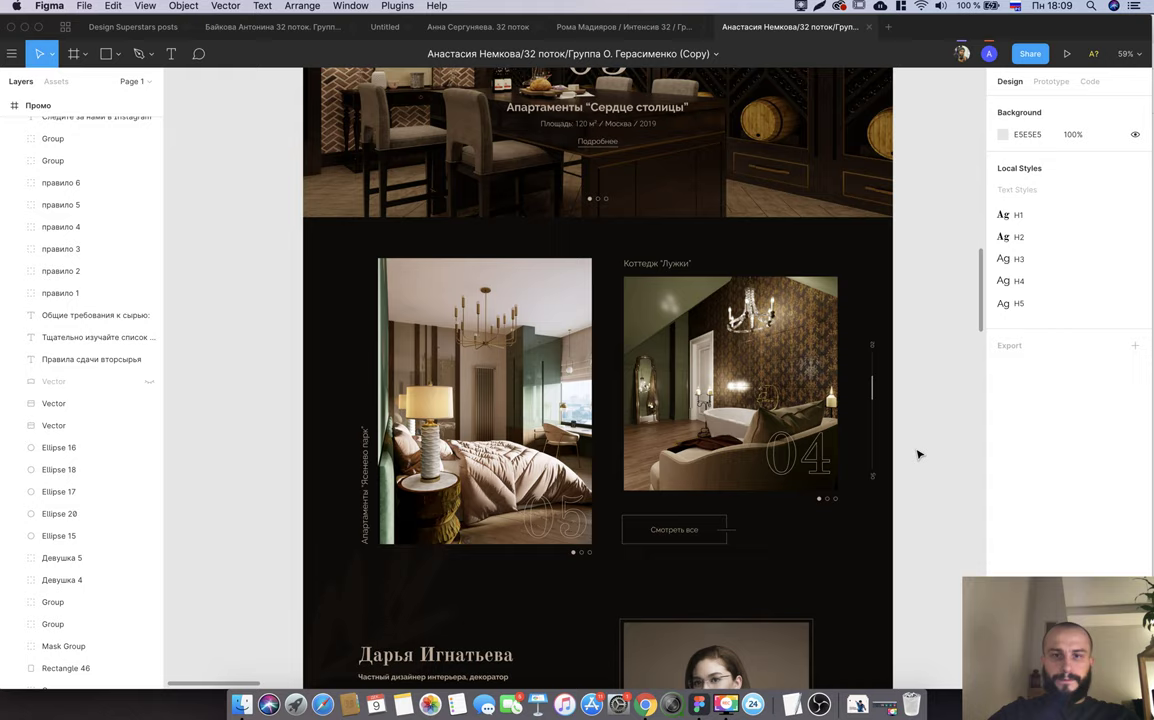
scroll(919, 454, up, 7)
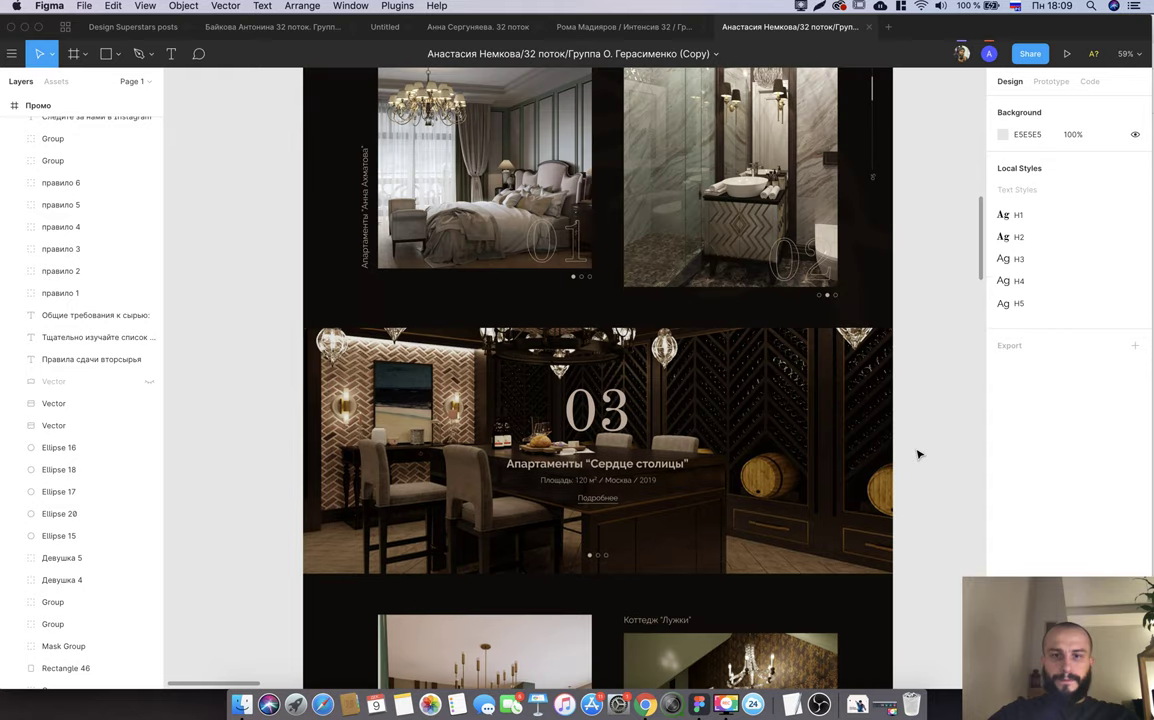
scroll(919, 454, up, 8)
scroll(919, 454, up, 5)
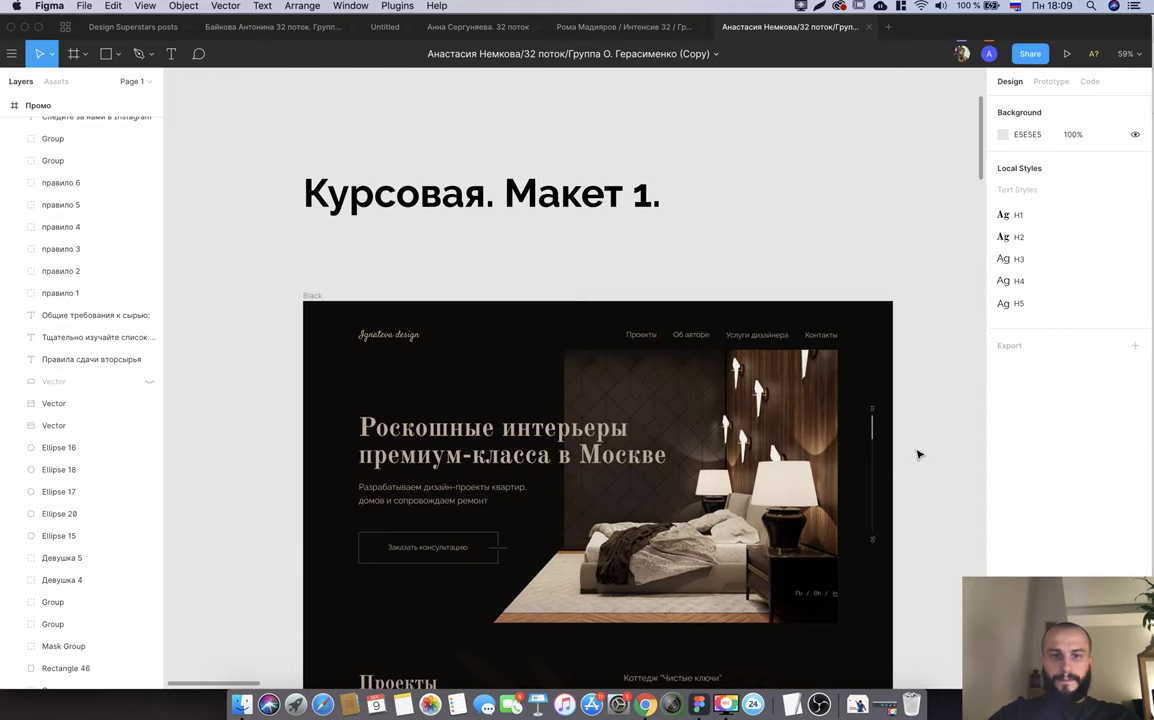
key(super+Tab)
Change the row 68 Курсовая grade in EW68 from 5- to 5.
click(503, 599)
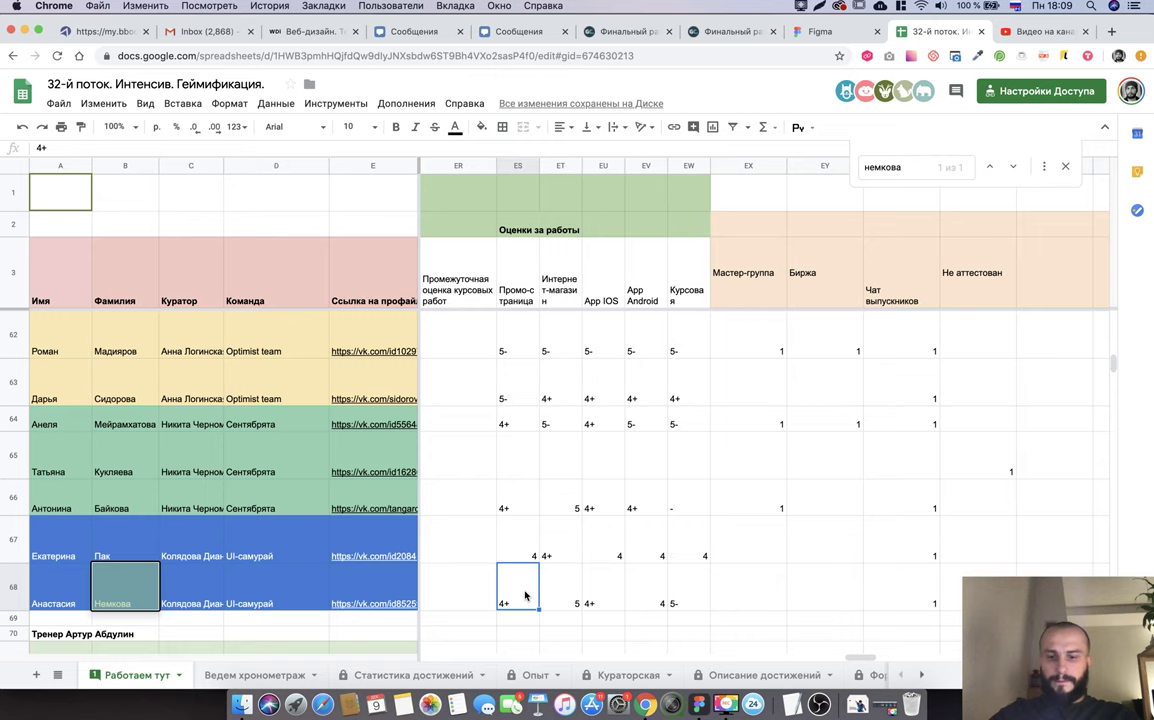
key(Right)
key(Right)
key(Right)
key(Right)
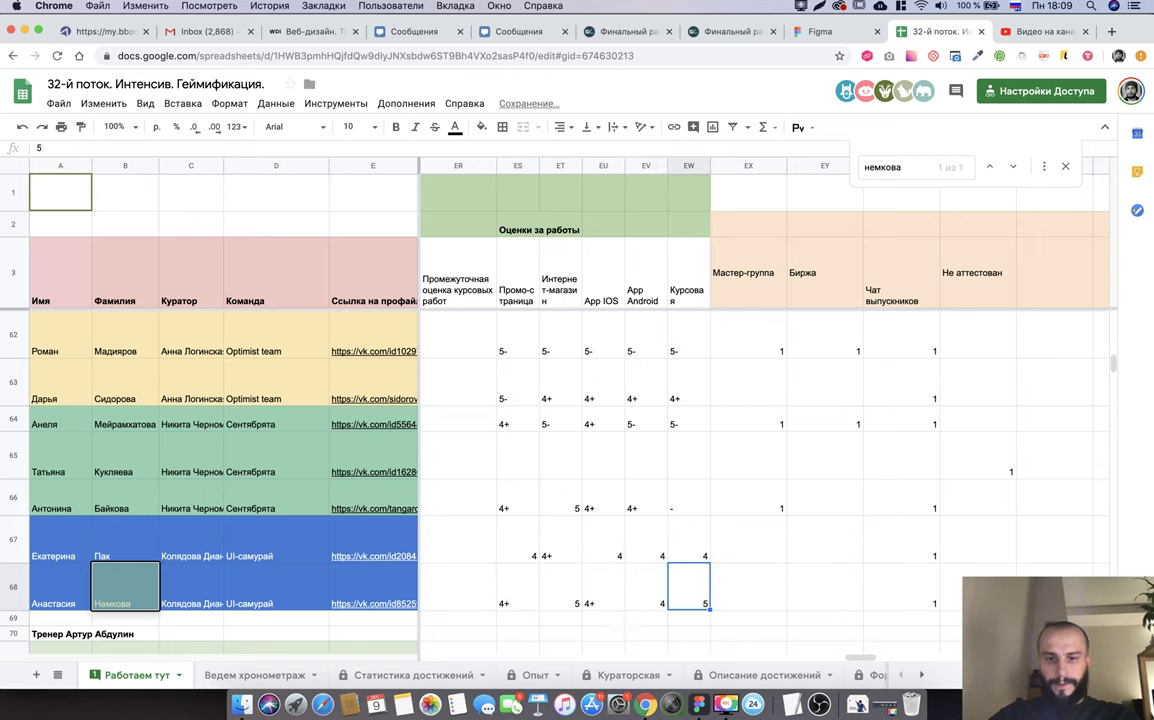
key(Left)
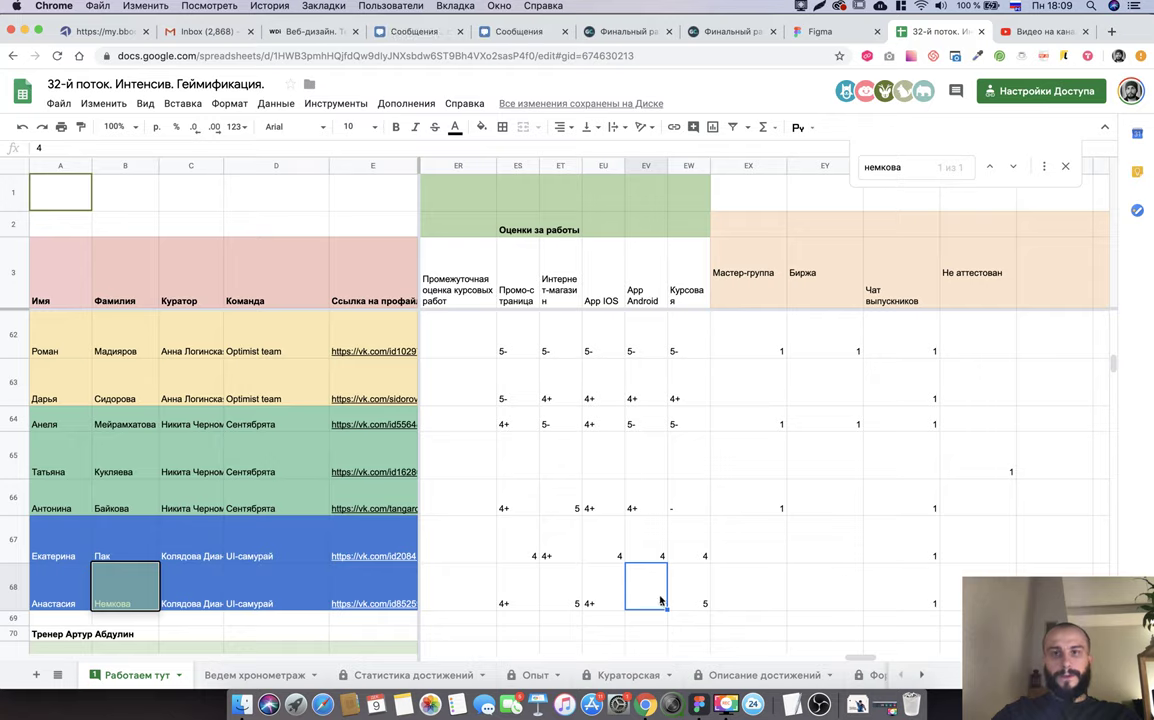
Close the leftover Figma browser tab and return to the course submissions page.
click(858, 33)
key(super+w)
click(755, 35)
Open the next student's submitted Figma project link in the Figma app.
scroll(790, 310, down, 5)
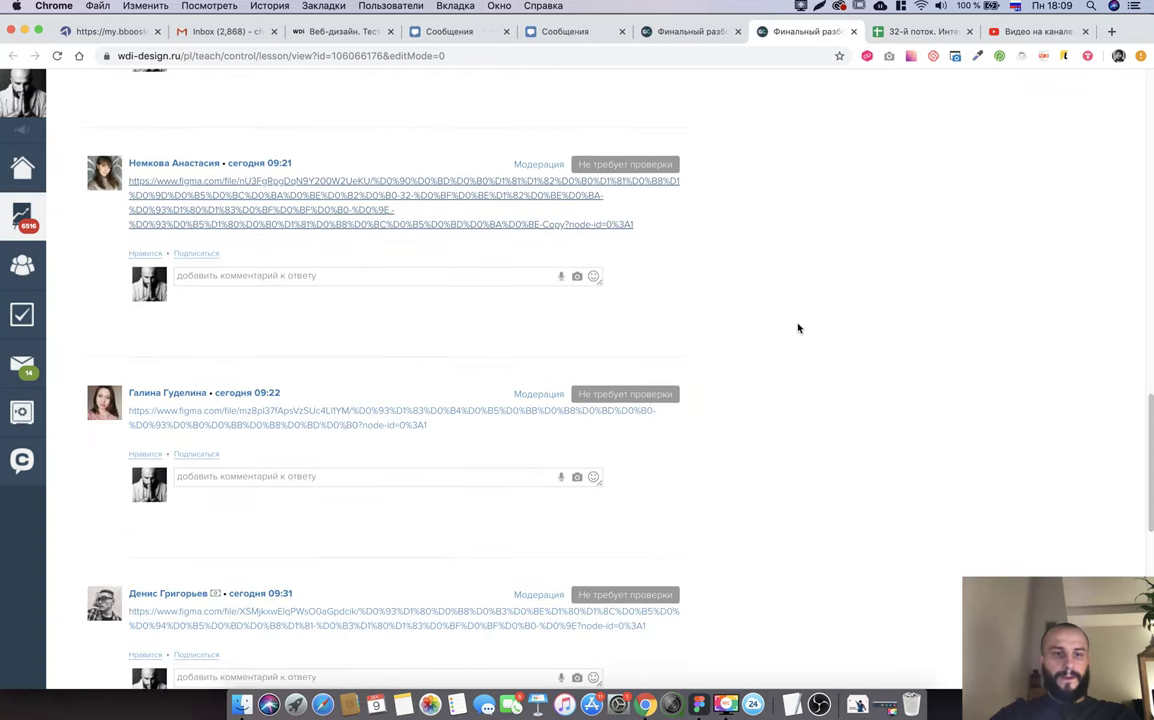
super+click(344, 422)
click(858, 35)
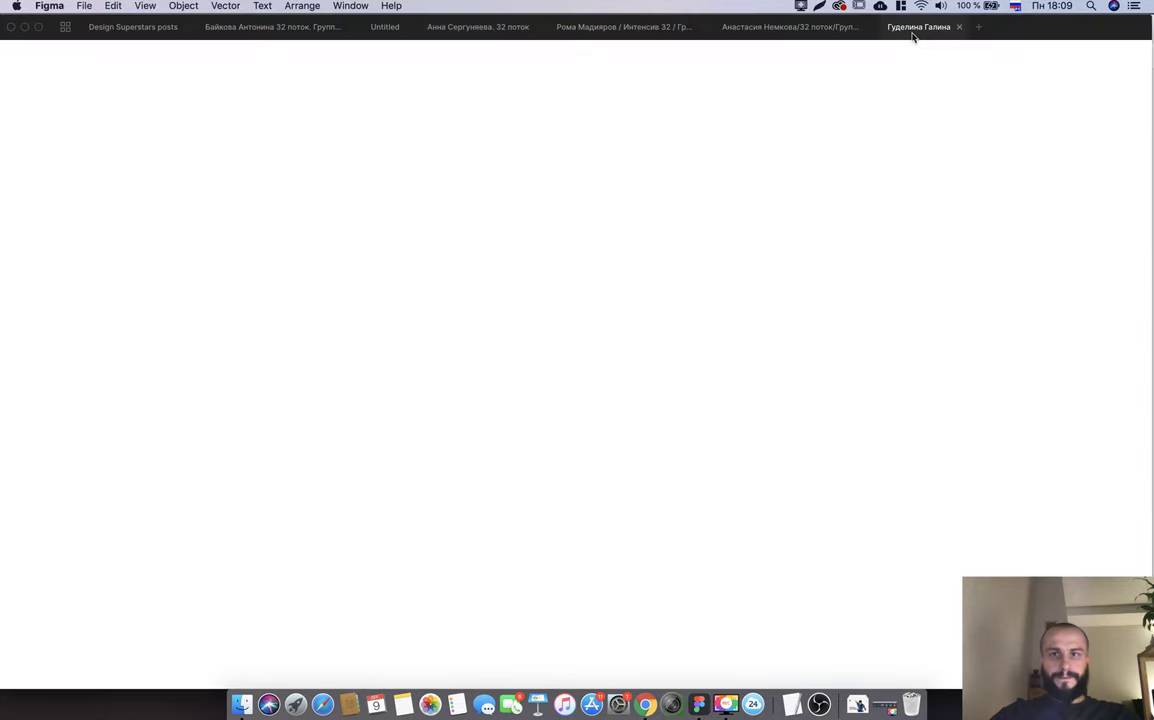
click(828, 29)
click(911, 30)
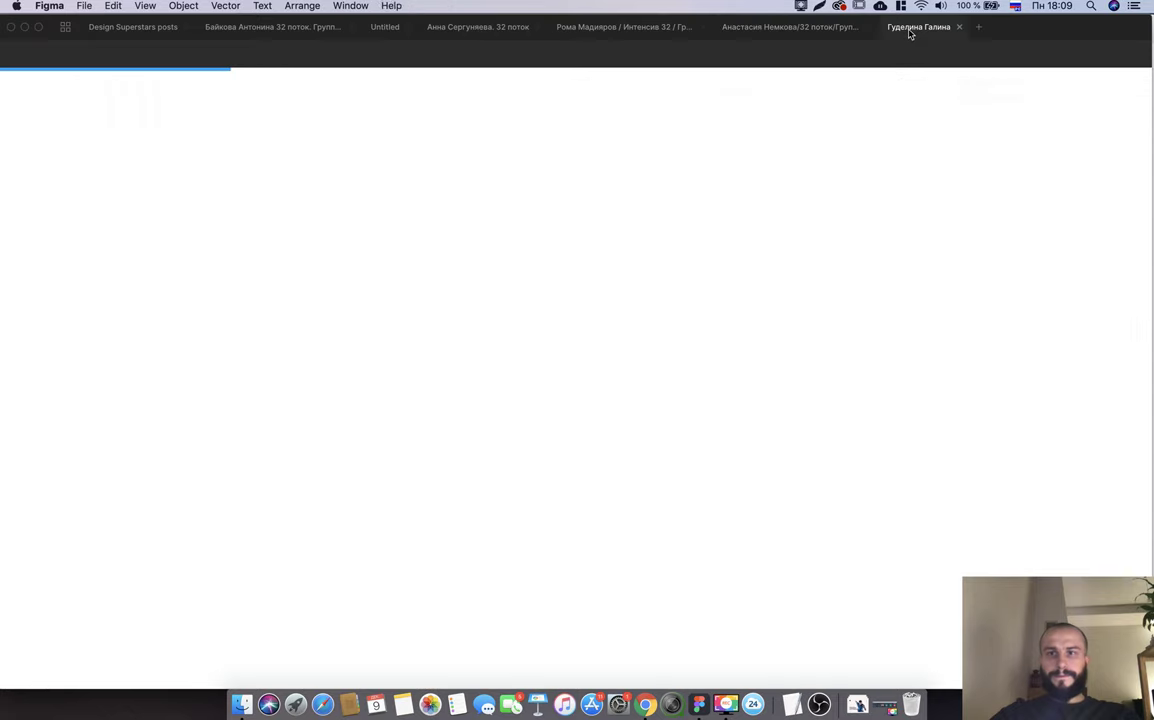
Back in the gradebook spreadsheet, search for the next student's surname.
key(super+Tab)
click(925, 31)
text(гуделин)
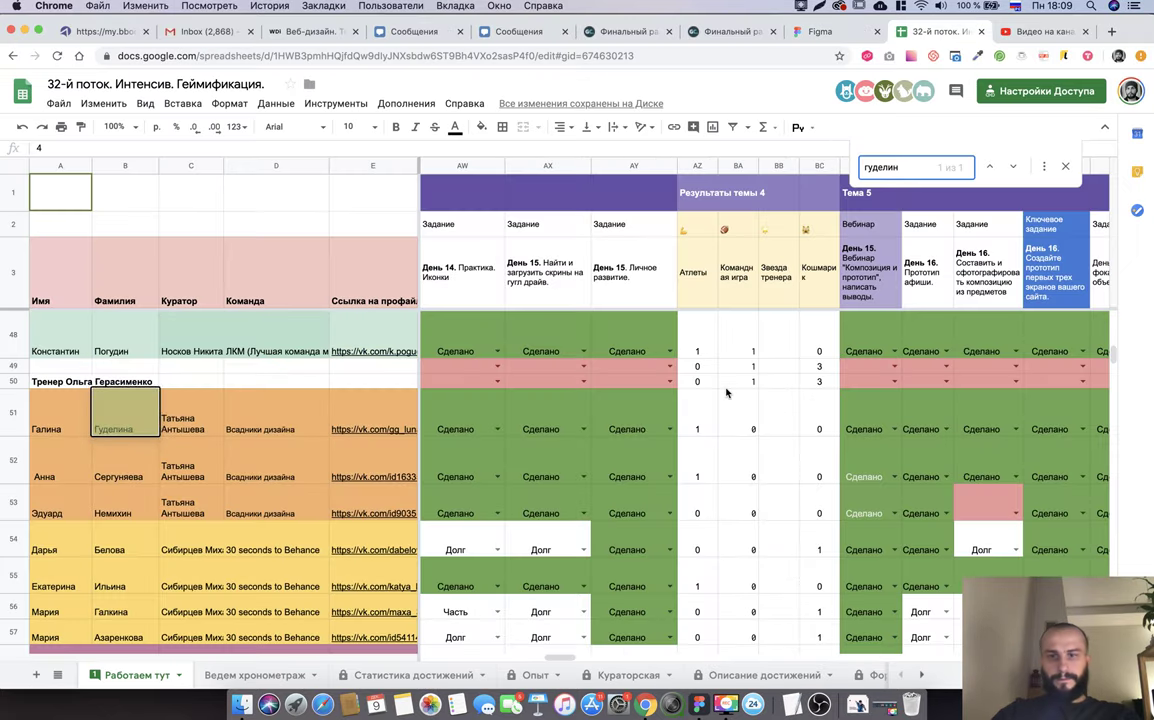
Scroll the gradebook sideways to locate row 51's work-grade columns.
scroll(726, 393, right, 10)
scroll(726, 393, right, 5)
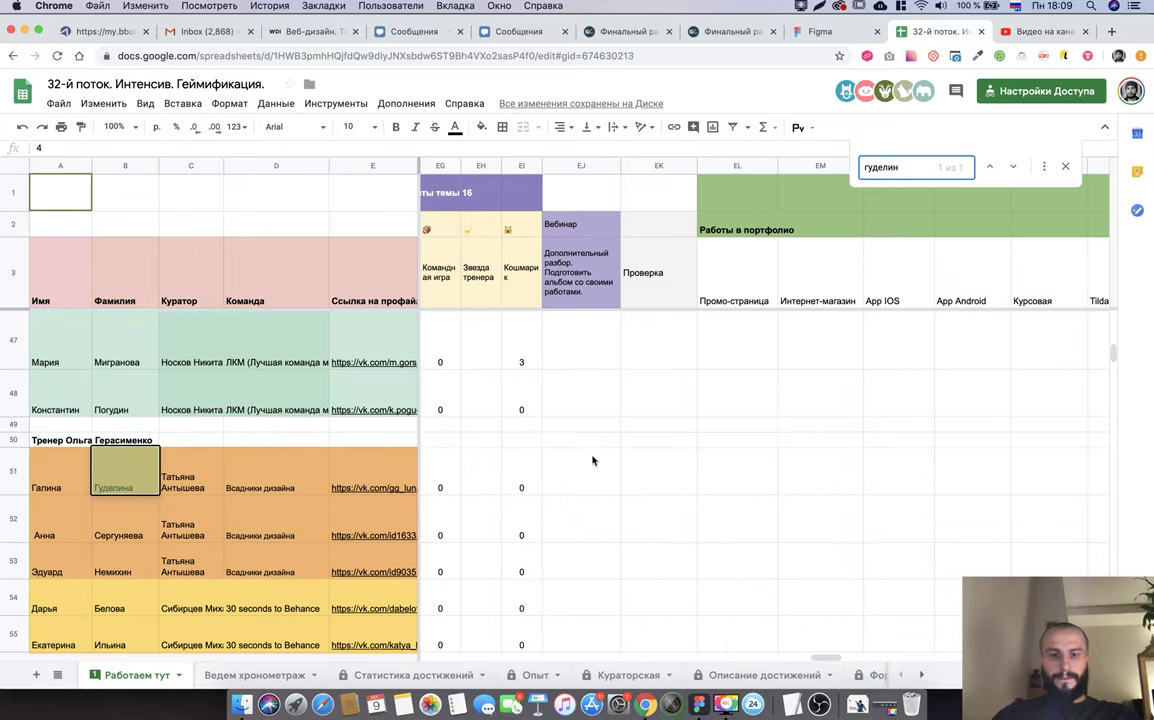
scroll(592, 460, left, 3)
scroll(592, 460, right, 5)
scroll(573, 461, right, 5)
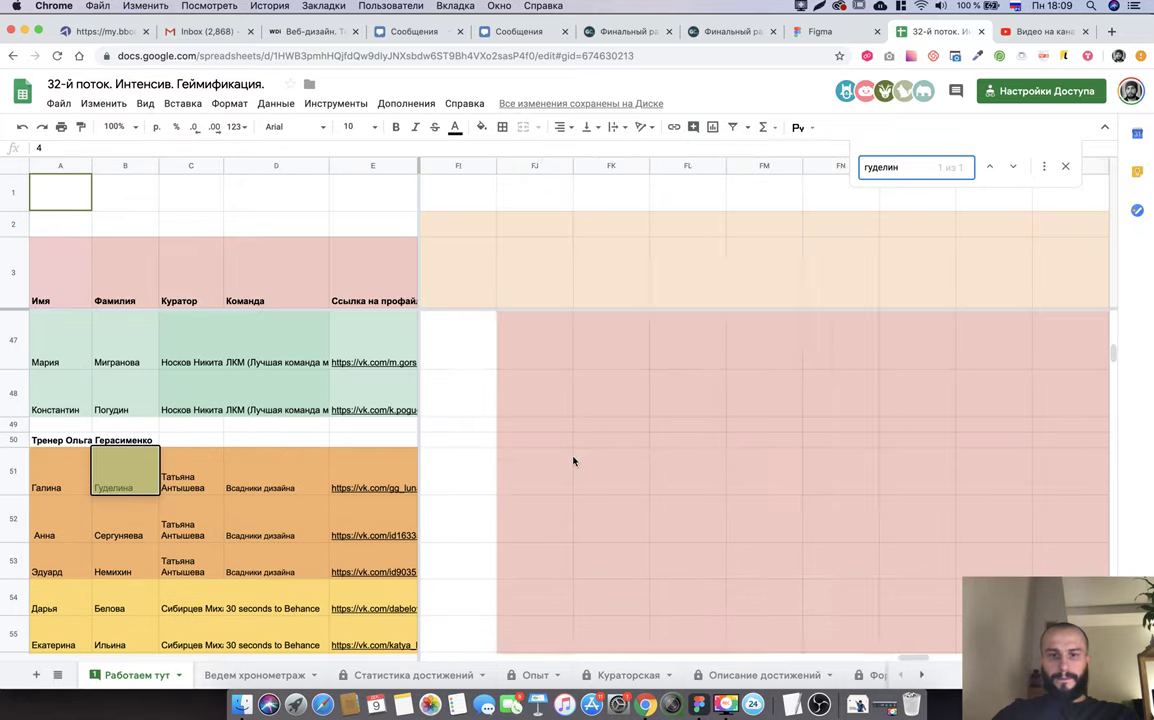
scroll(573, 461, left, 5)
scroll(573, 461, left, 3)
scroll(573, 461, left, 2)
scroll(573, 461, left, 1)
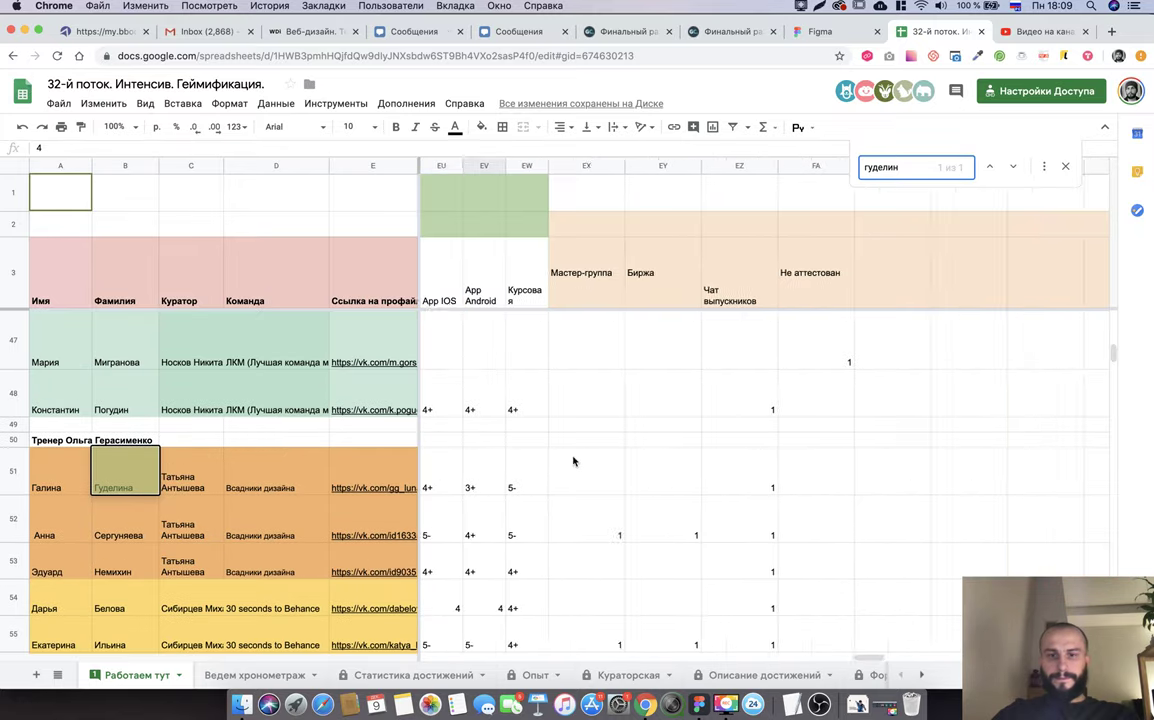
scroll(573, 461, left, 1)
scroll(573, 461, left, 1)
Select row 51's App Android grade (3+) and switch to the student's Figma project.
click(522, 478)
key(Right)
key(Right)
key(Right)
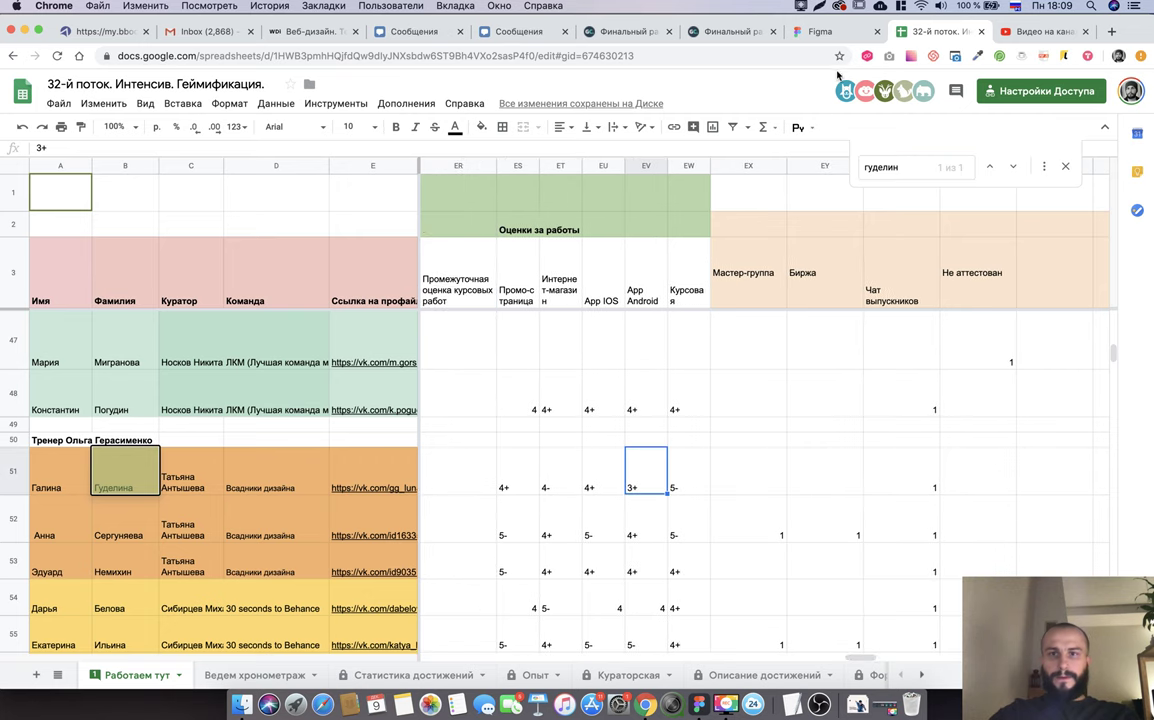
click(877, 33)
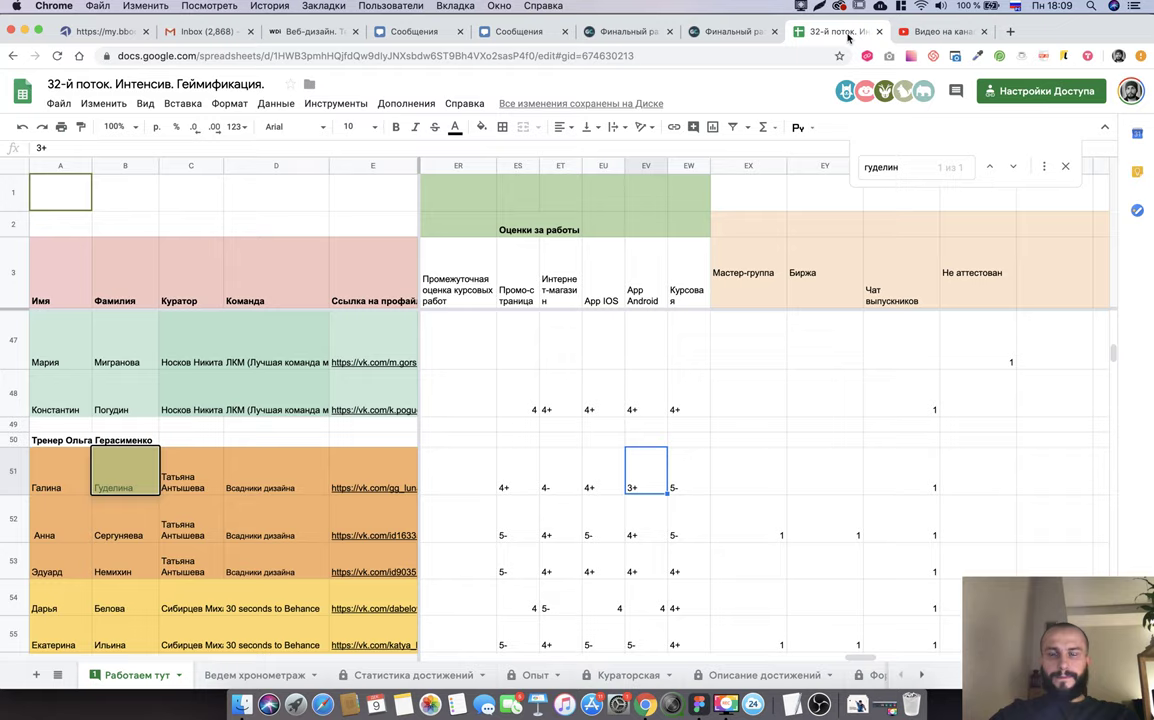
scroll(729, 317, down, 5)
Inspect the 'В ОБЛАКАХ' title styling and route-card divider in Figma, then return to the gradebook.
scroll(729, 317, down, 3)
scroll(729, 317, up, 5)
scroll(729, 317, up, 5)
scroll(729, 317, down, 2)
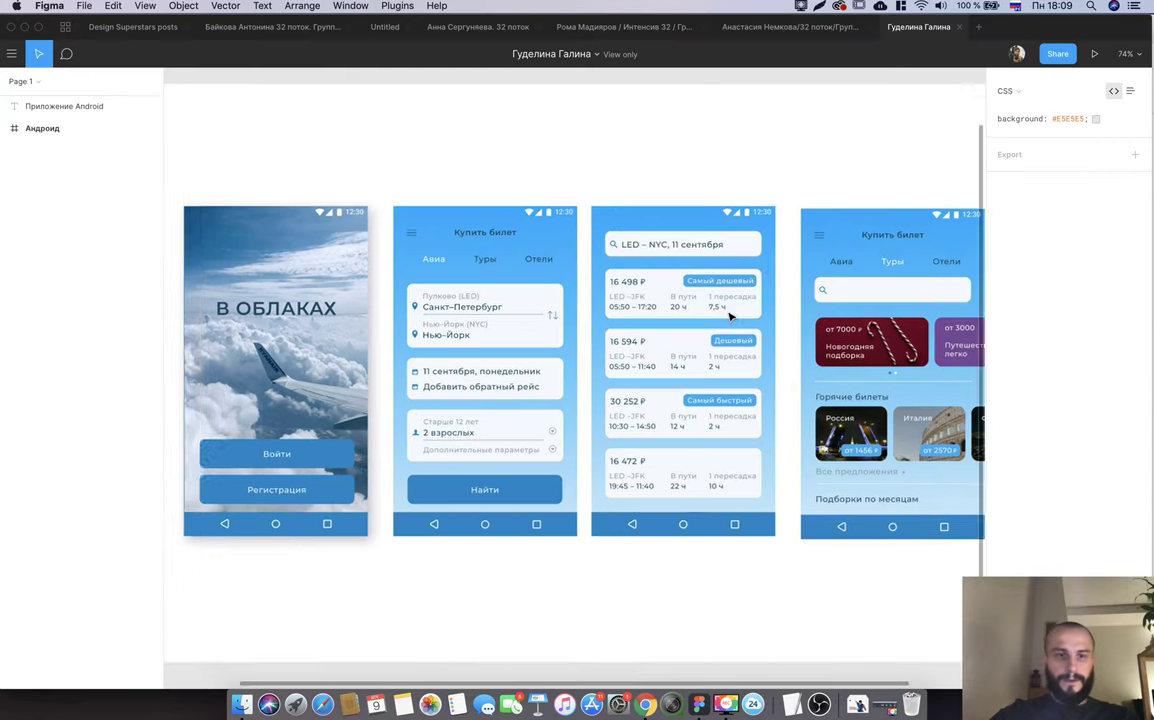
scroll(608, 378, down, 5)
scroll(363, 318, up, 5)
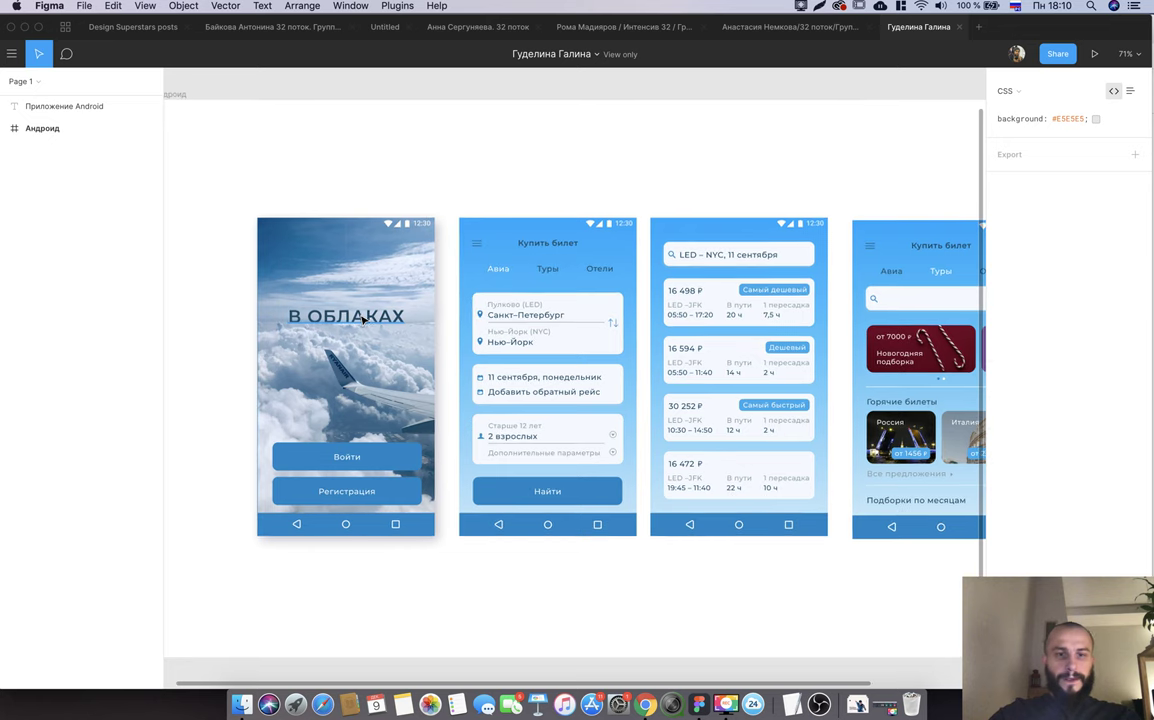
click(363, 318)
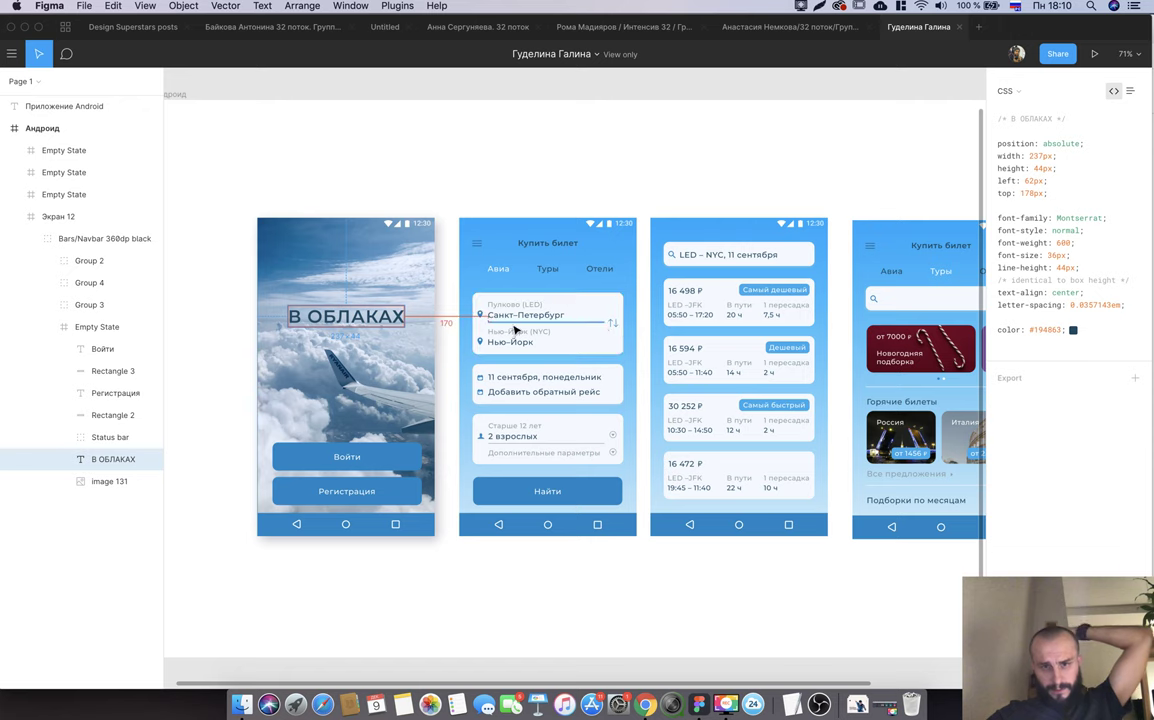
click(594, 327)
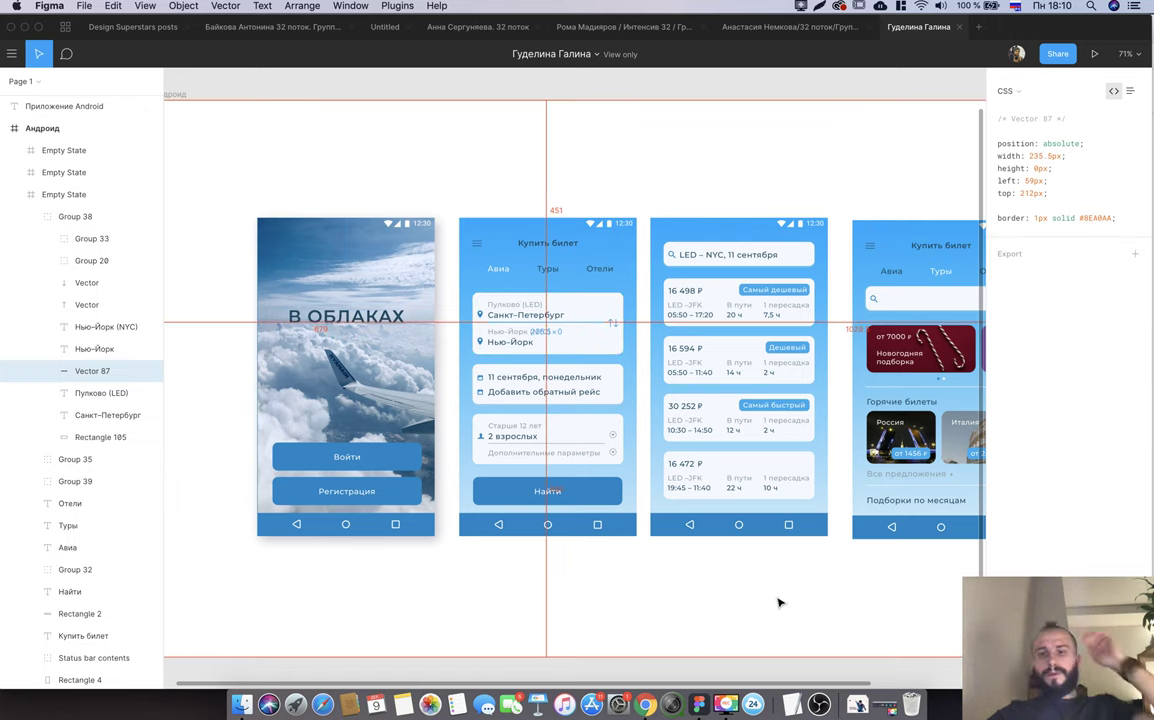
key(super+Tab)
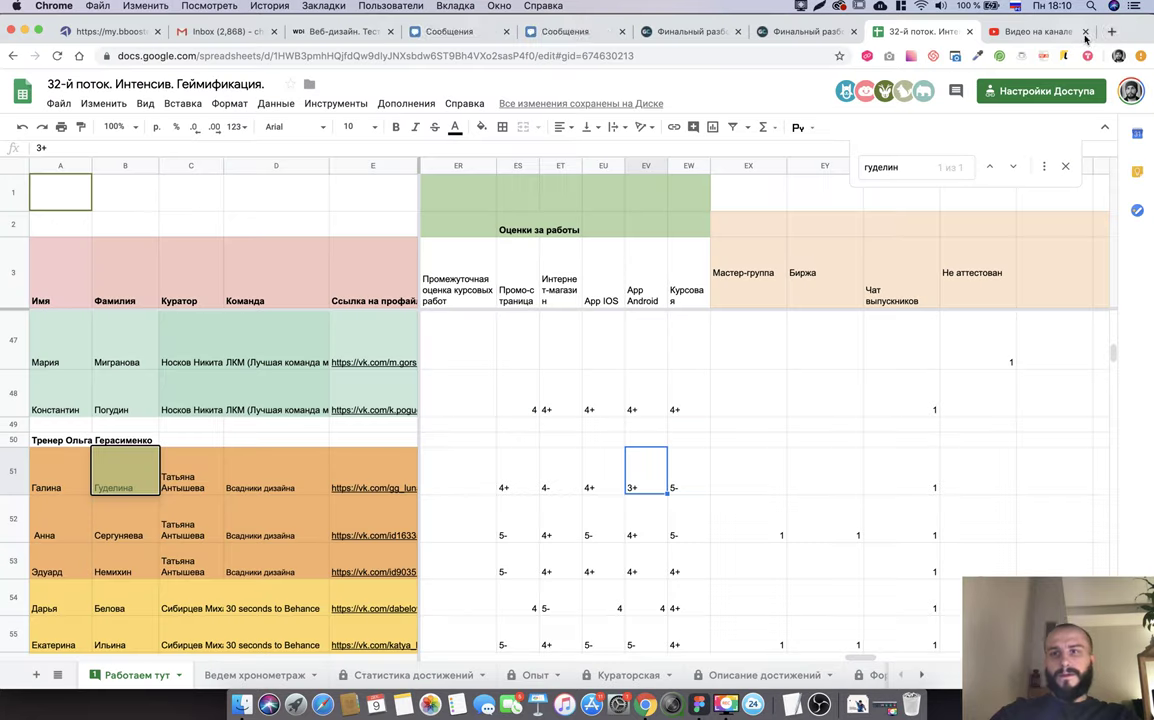
Load dribbble.com in a new browser tab and briefly revisit the Figma design.
click(1113, 33)
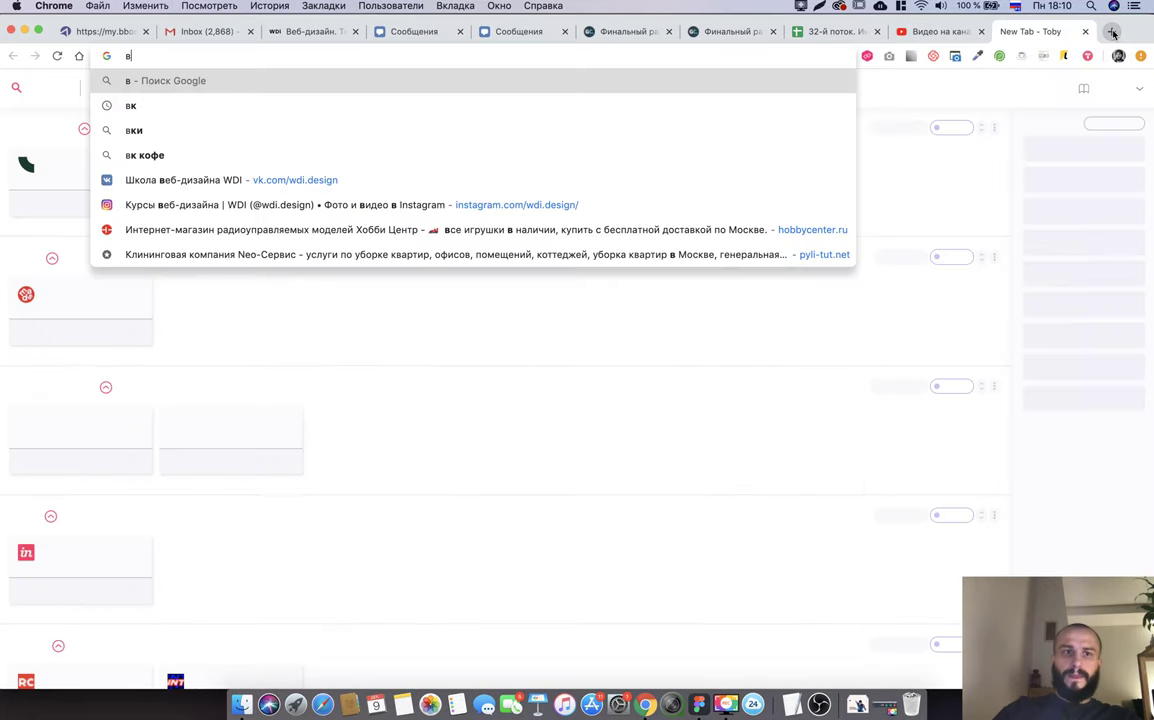
text(dr)
key(Return)
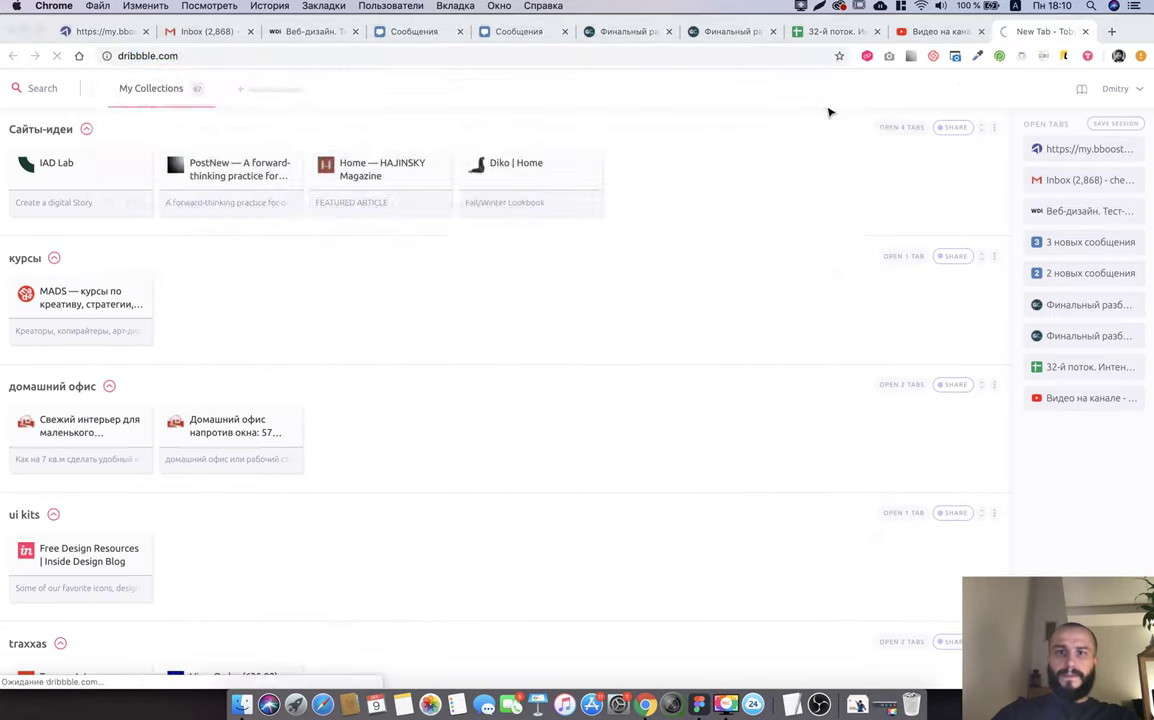
key(super+Tab)
scroll(700, 230, right, 5)
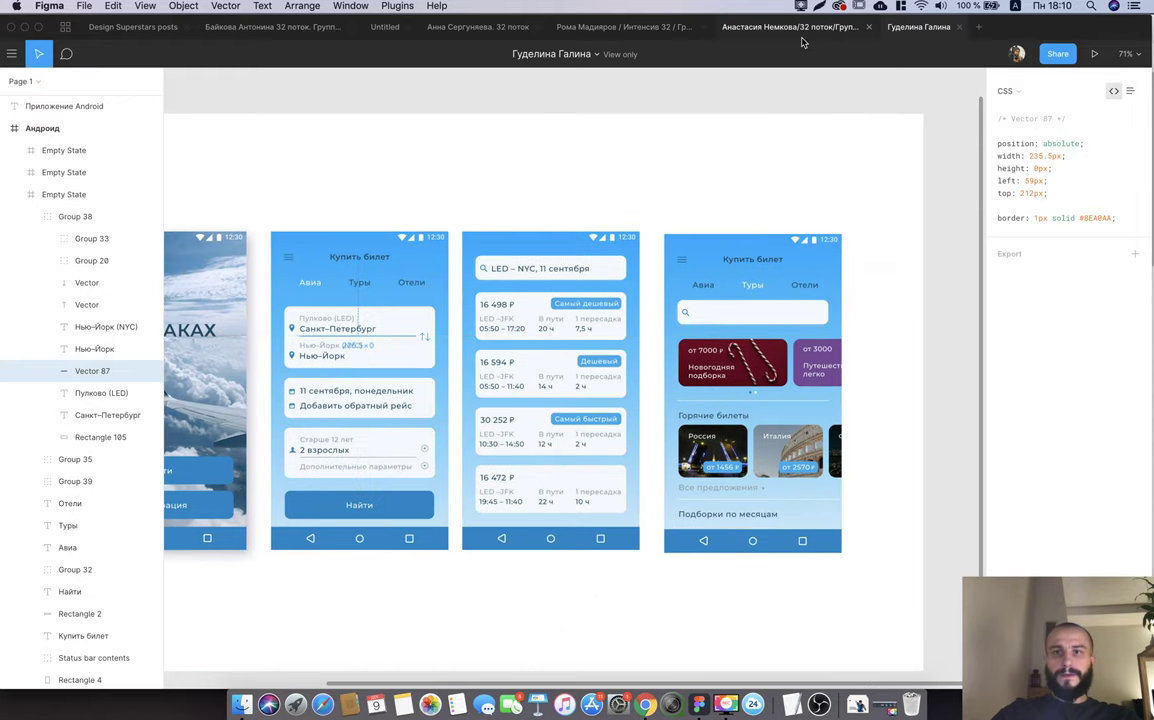
Change row 51's App Android grade from 3+ to 4-.
key(super+Tab)
key(super+grave)
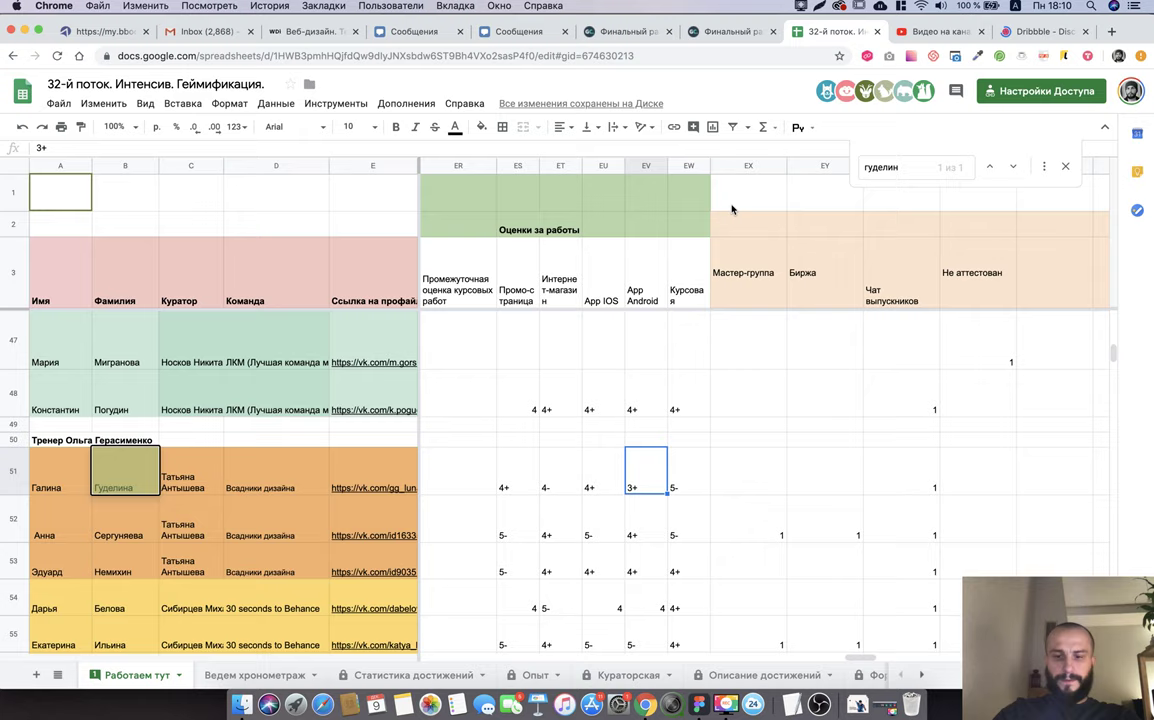
text(-)
key(Tab)
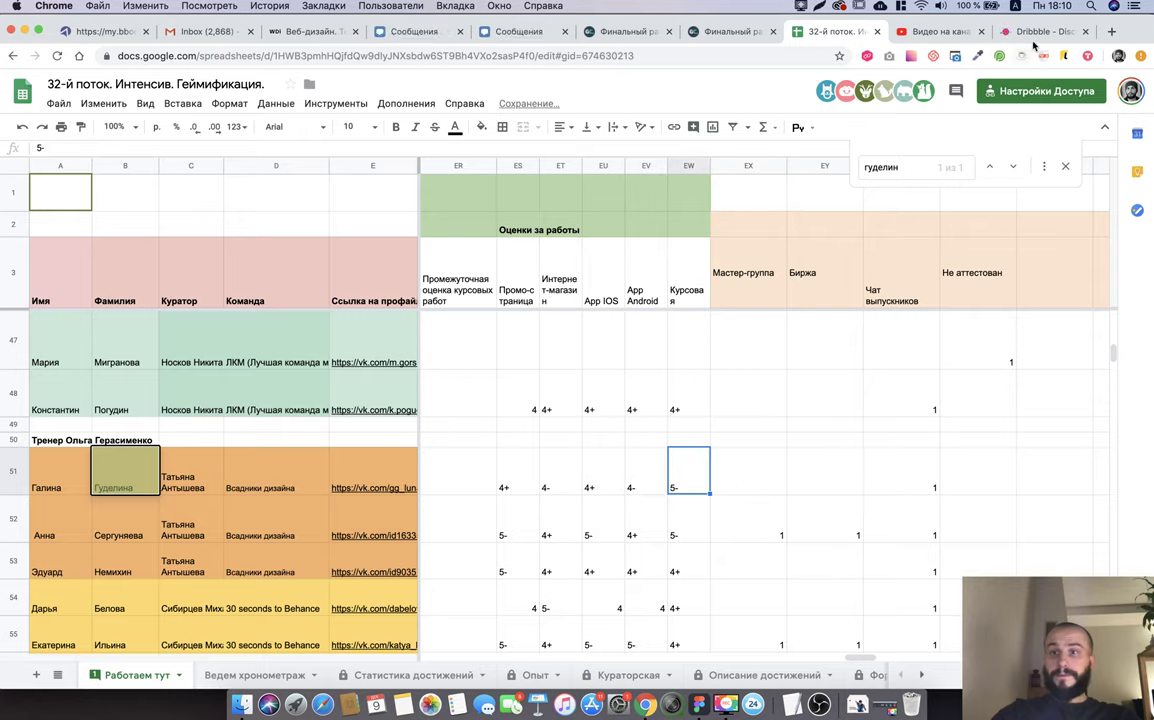
Start a Dribbble search for 'flig'.
click(1040, 38)
click(965, 90)
text(f)
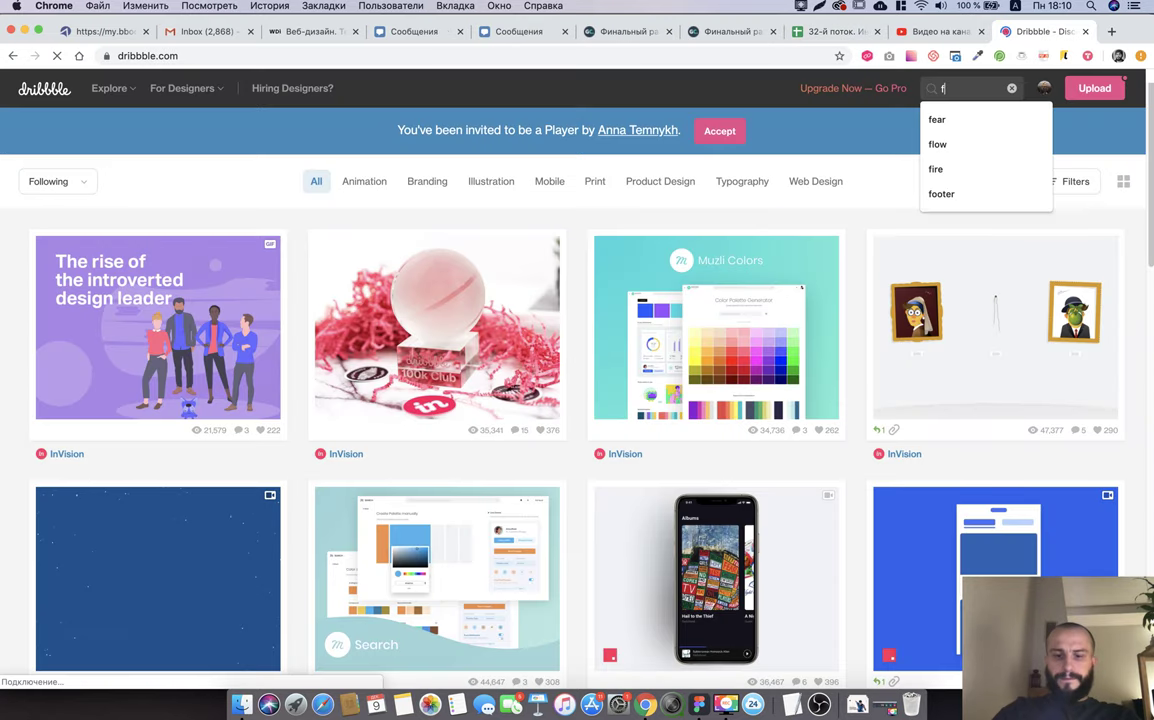
text(light)
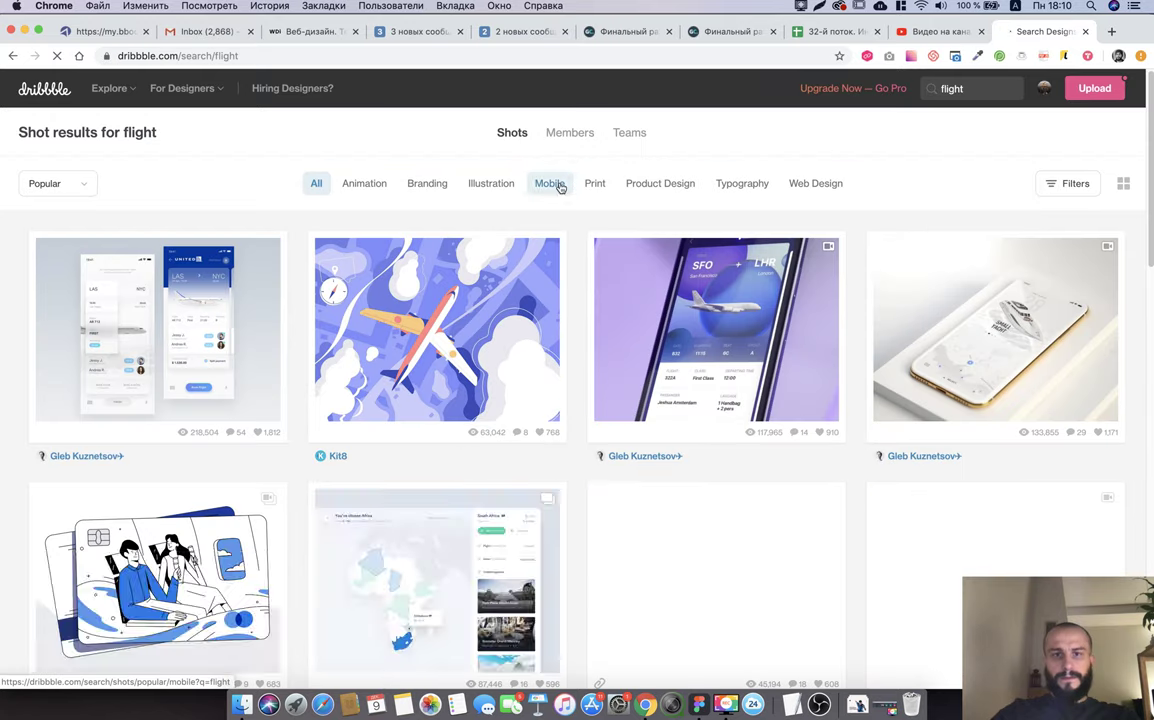
Filter the flight results to Mobile, preview the Private jet booking shot, and return to results.
click(555, 184)
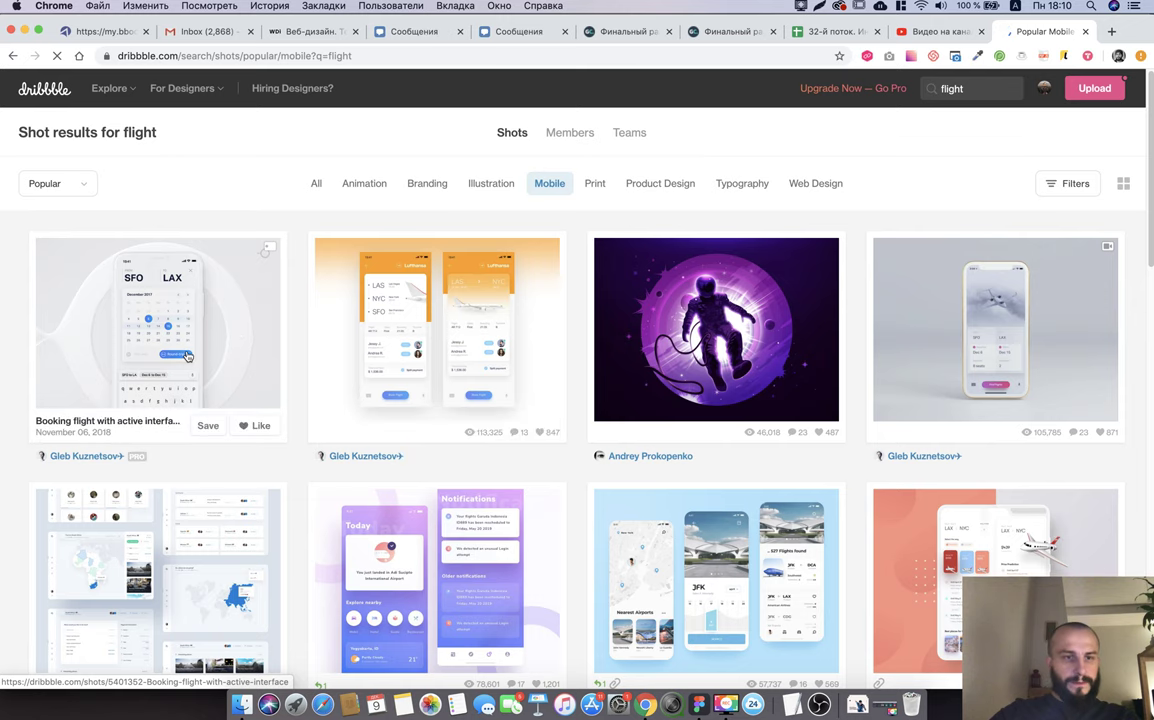
mouse_move(1012, 312)
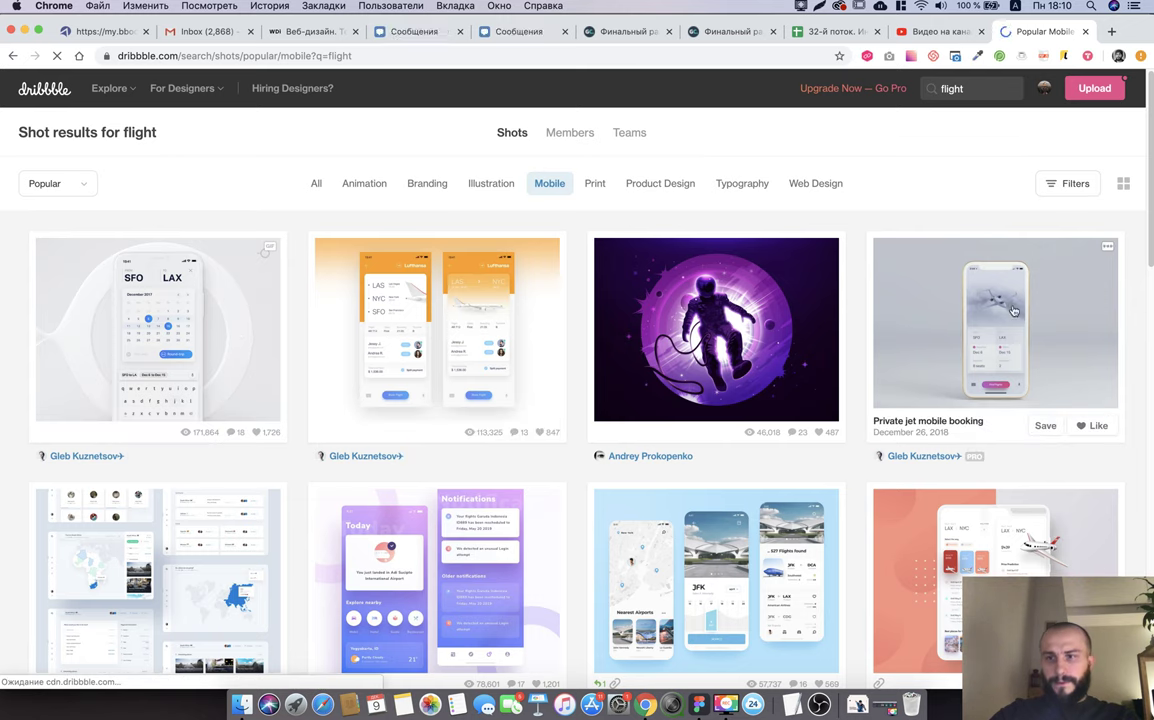
click(1023, 344)
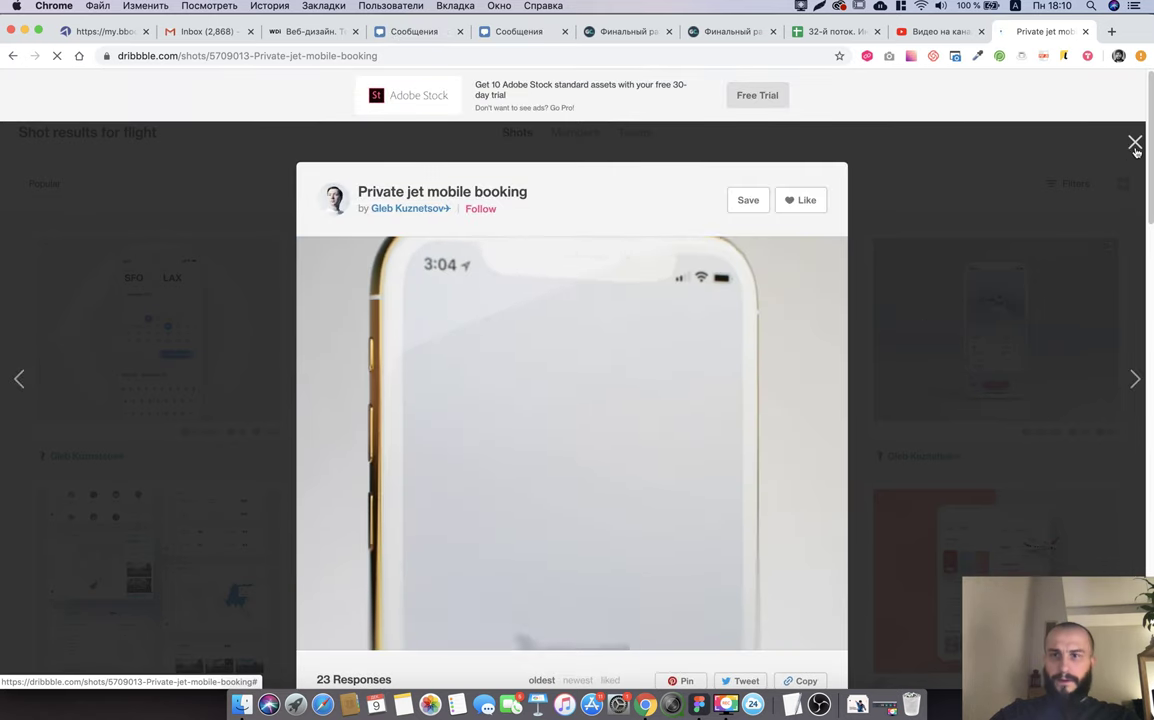
click(1134, 142)
click(1134, 142)
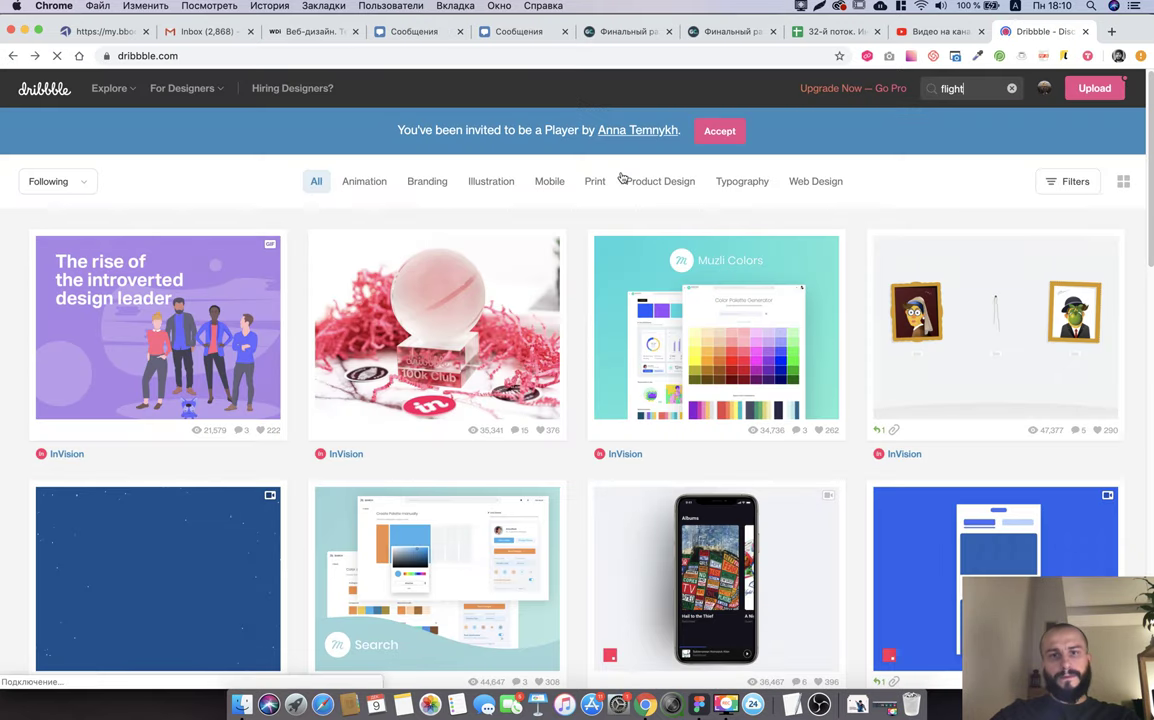
click(549, 181)
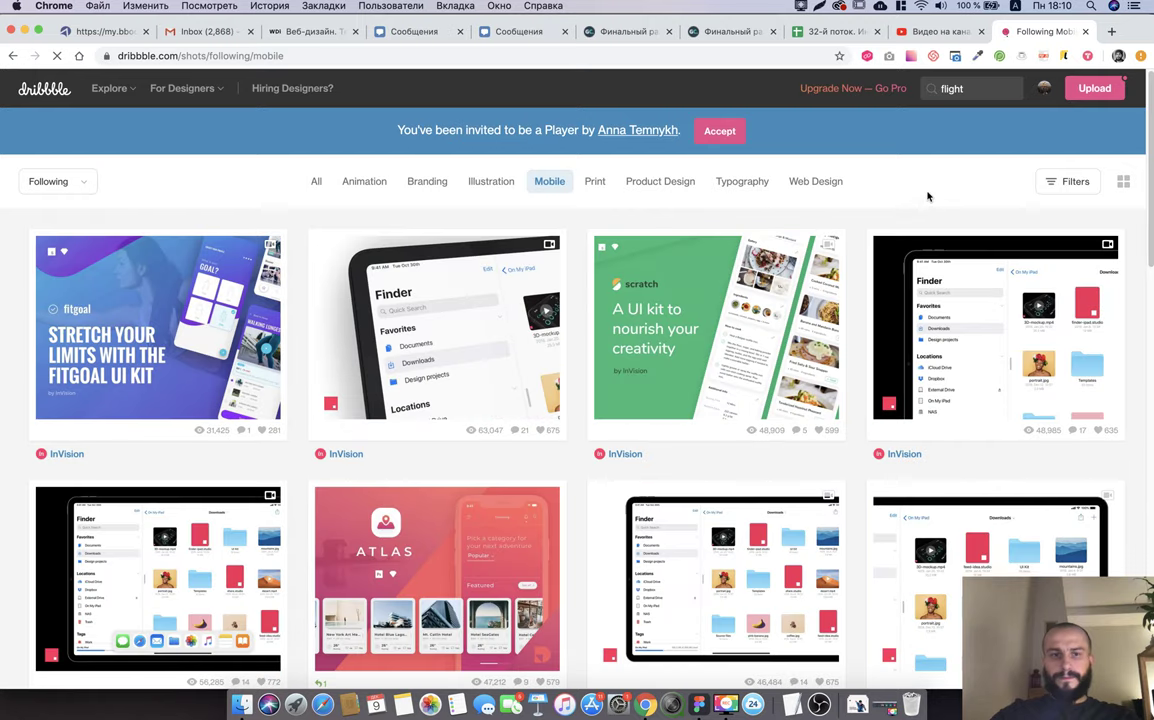
click(967, 89)
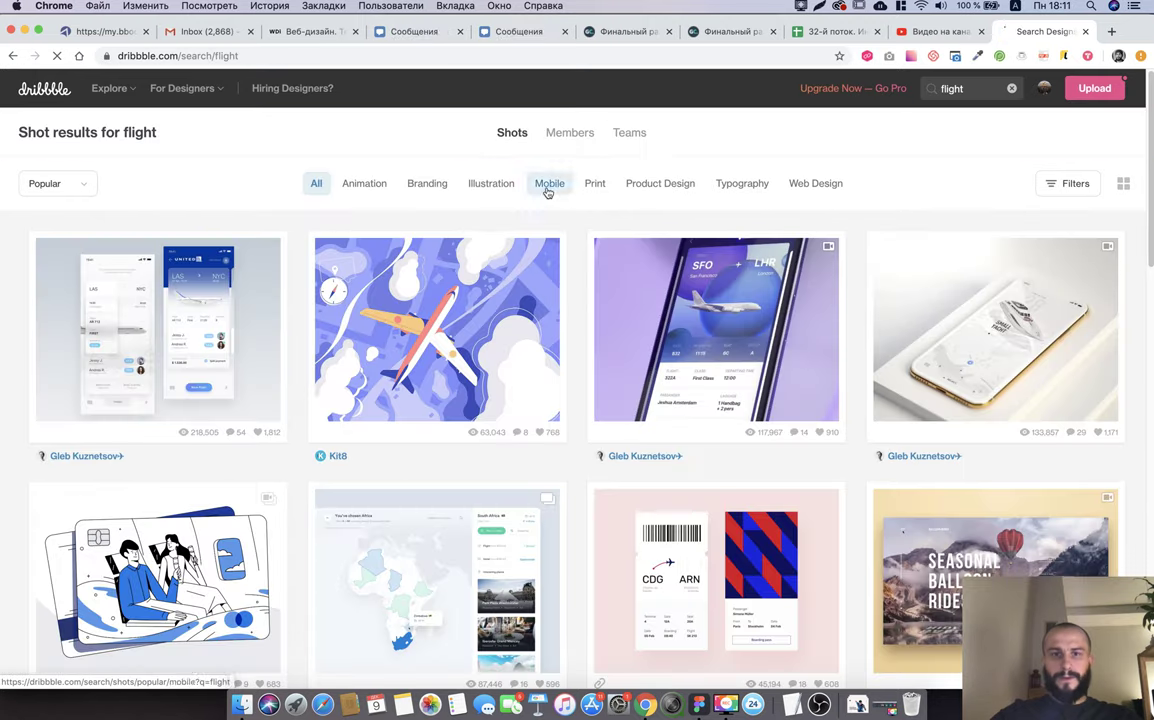
Browse the Mobile flight-app shots on Dribbble, then close the results tab.
click(548, 186)
scroll(582, 381, down, 5)
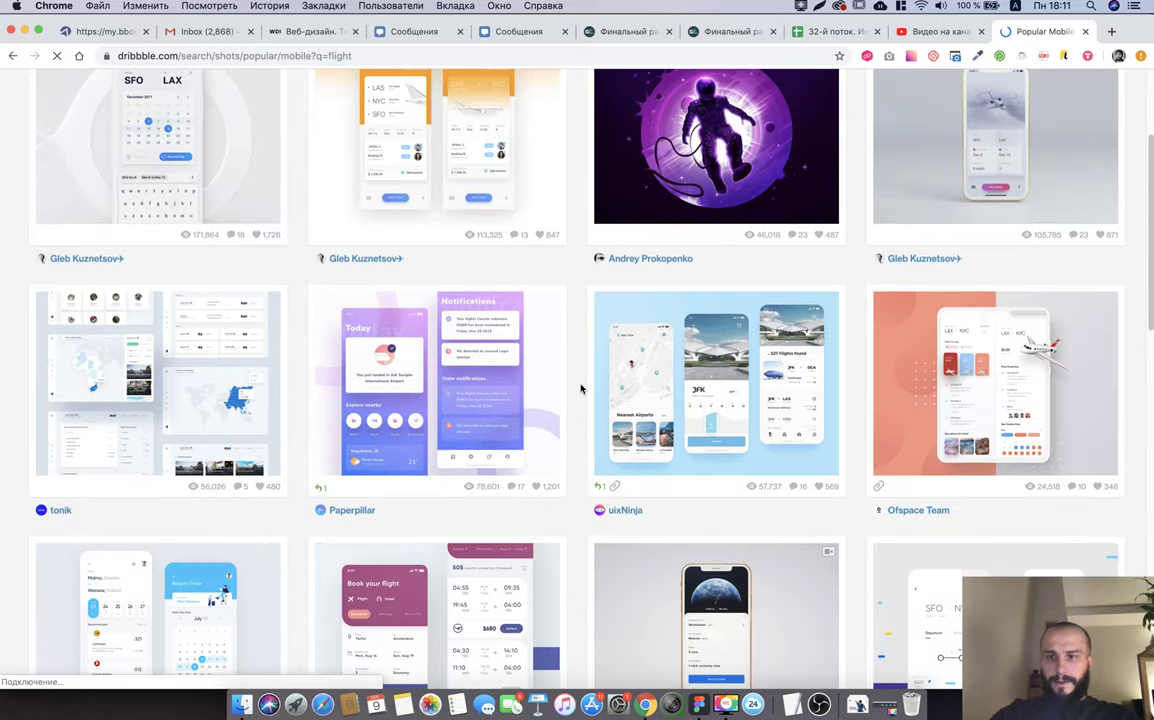
scroll(581, 388, down, 3)
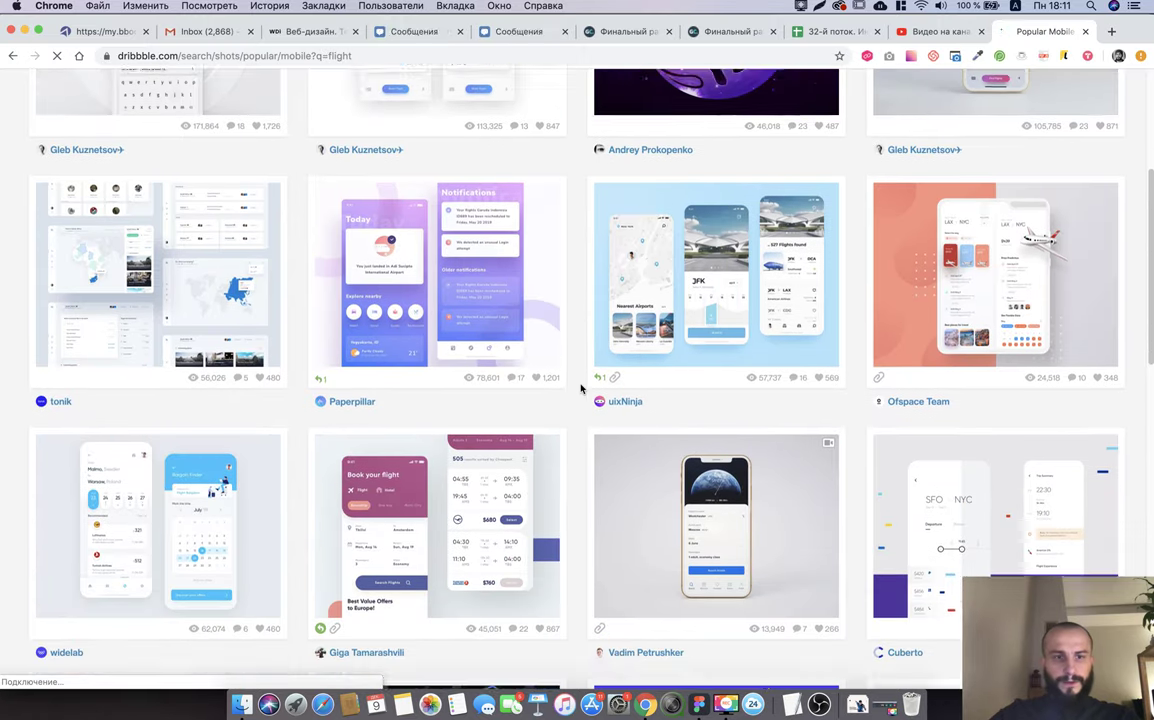
scroll(581, 388, down, 2)
scroll(760, 425, down, 3)
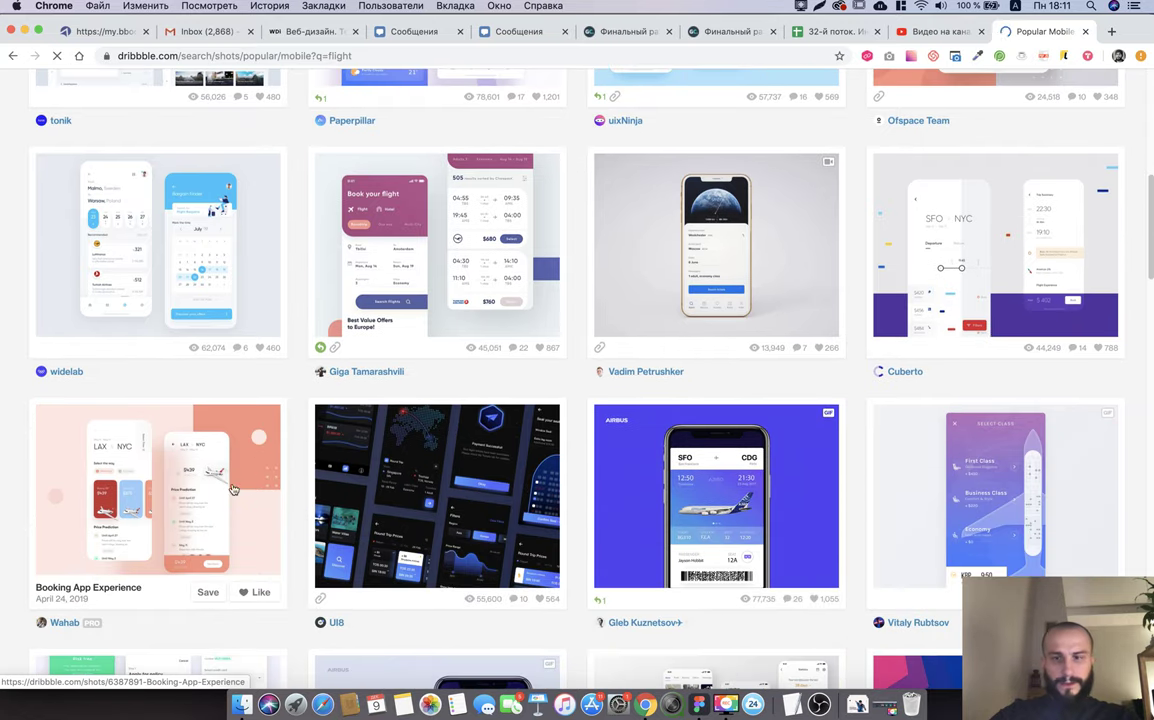
scroll(176, 520, down, 2)
scroll(168, 532, down, 3)
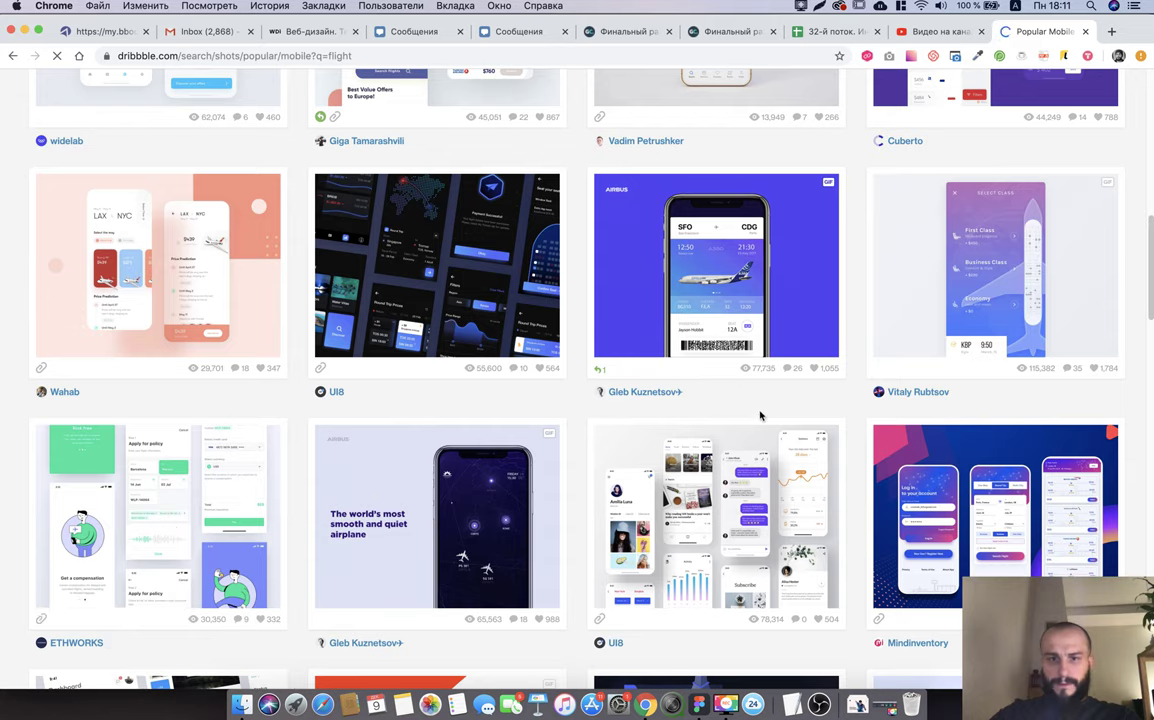
scroll(516, 481, down, 1)
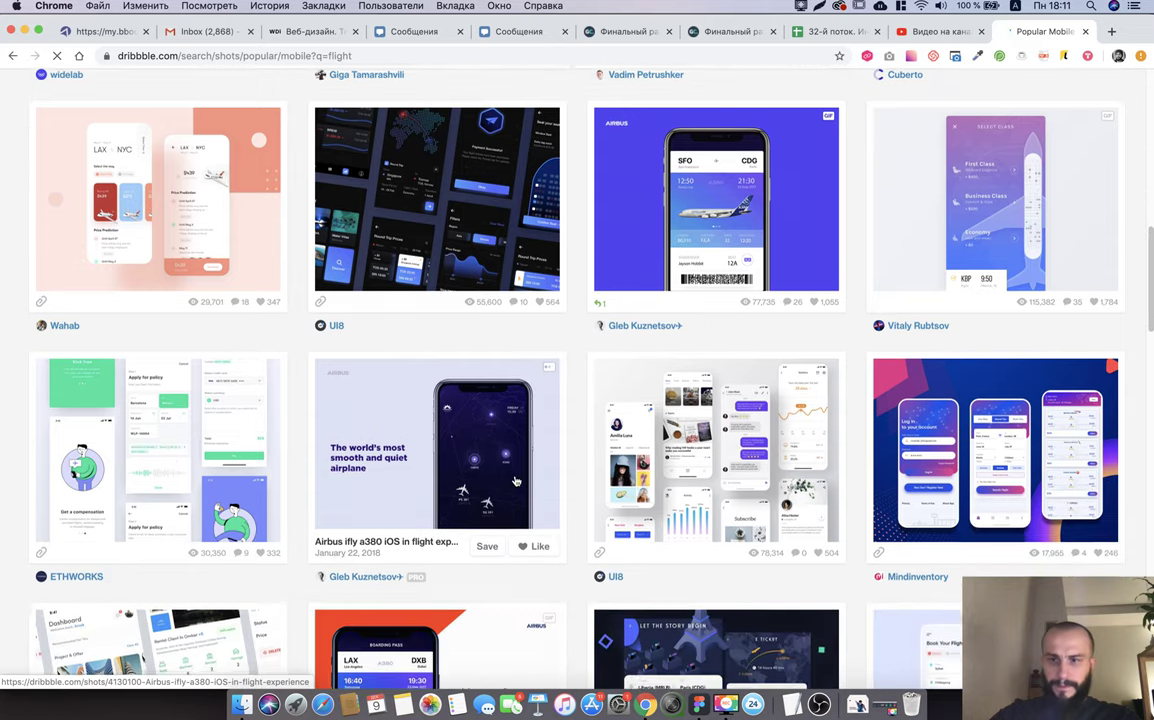
scroll(516, 481, down, 2)
scroll(516, 481, down, 3)
scroll(516, 481, down, 3)
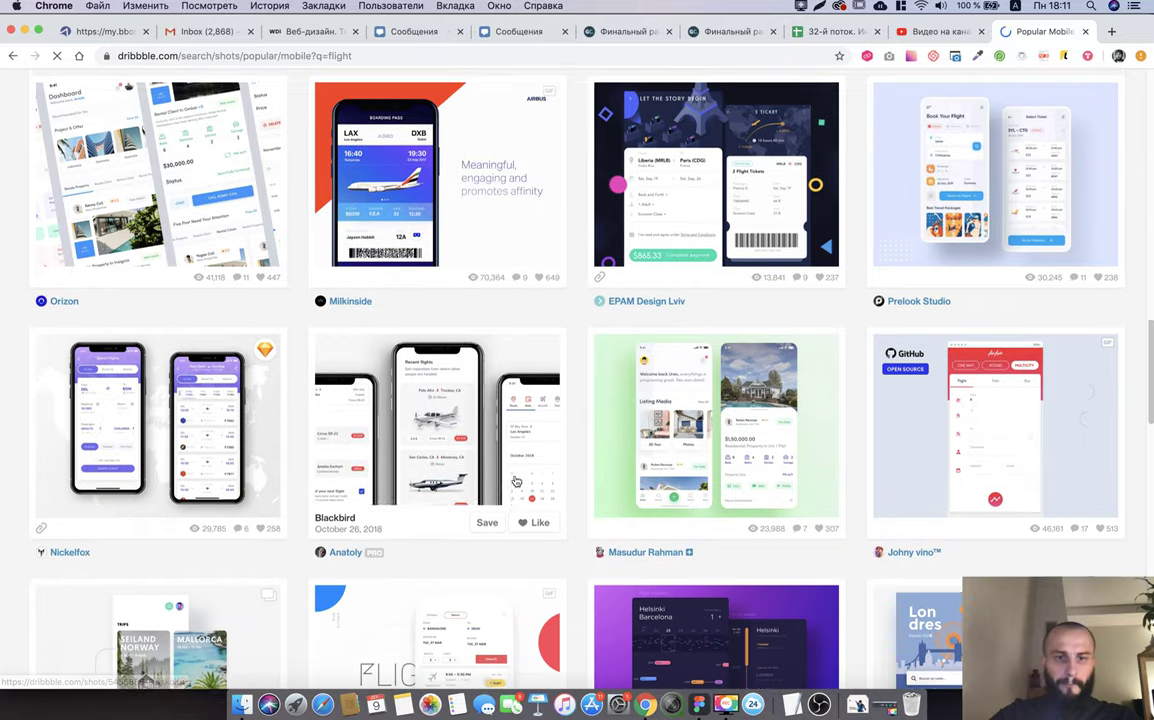
scroll(516, 481, down, 1)
scroll(516, 481, down, 4)
scroll(516, 481, down, 2)
scroll(516, 481, down, 1)
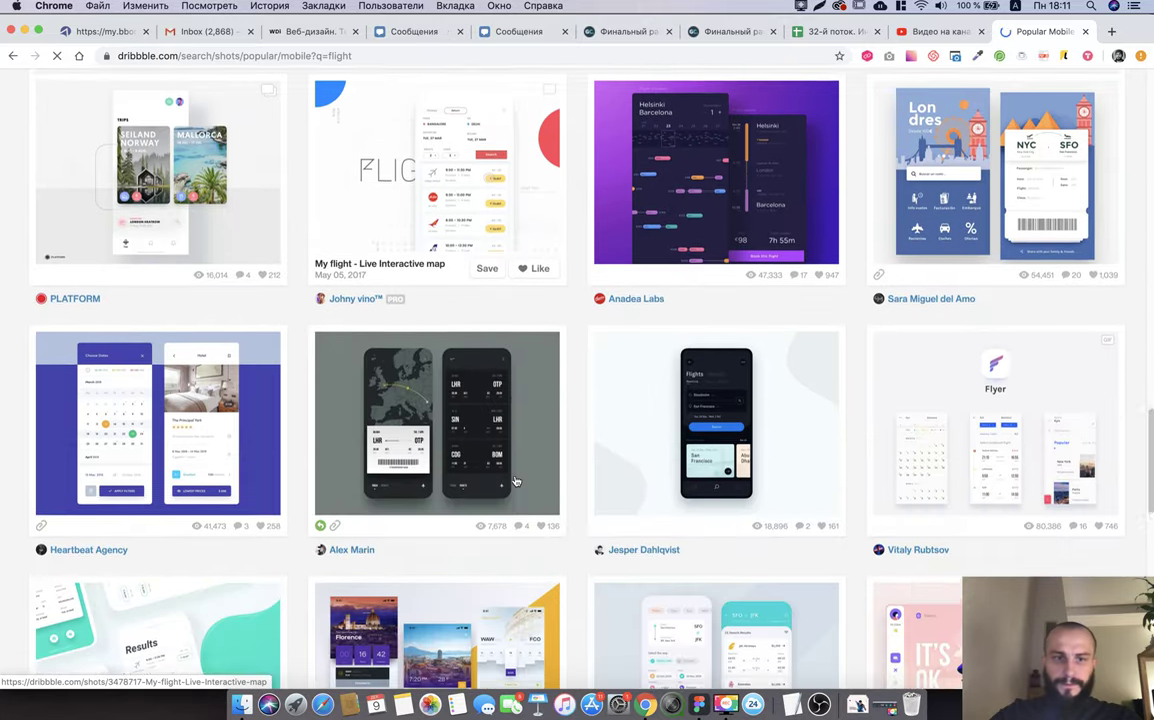
scroll(479, 412, down, 1)
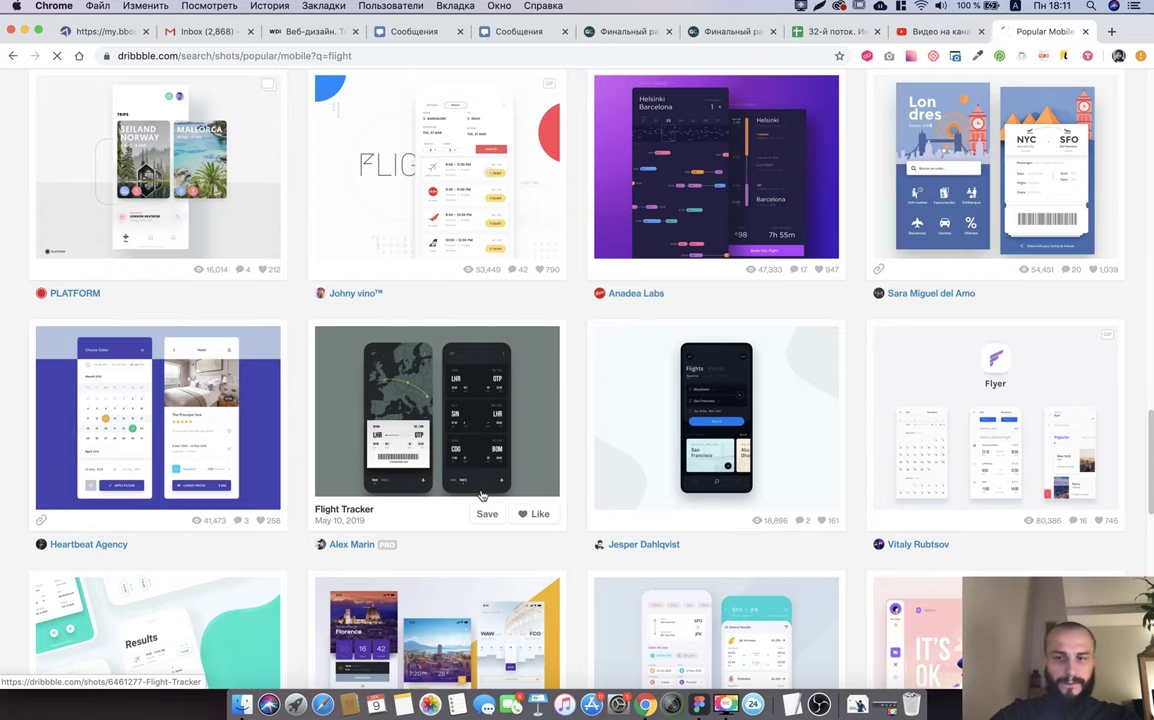
scroll(486, 481, down, 3)
scroll(486, 481, down, 3)
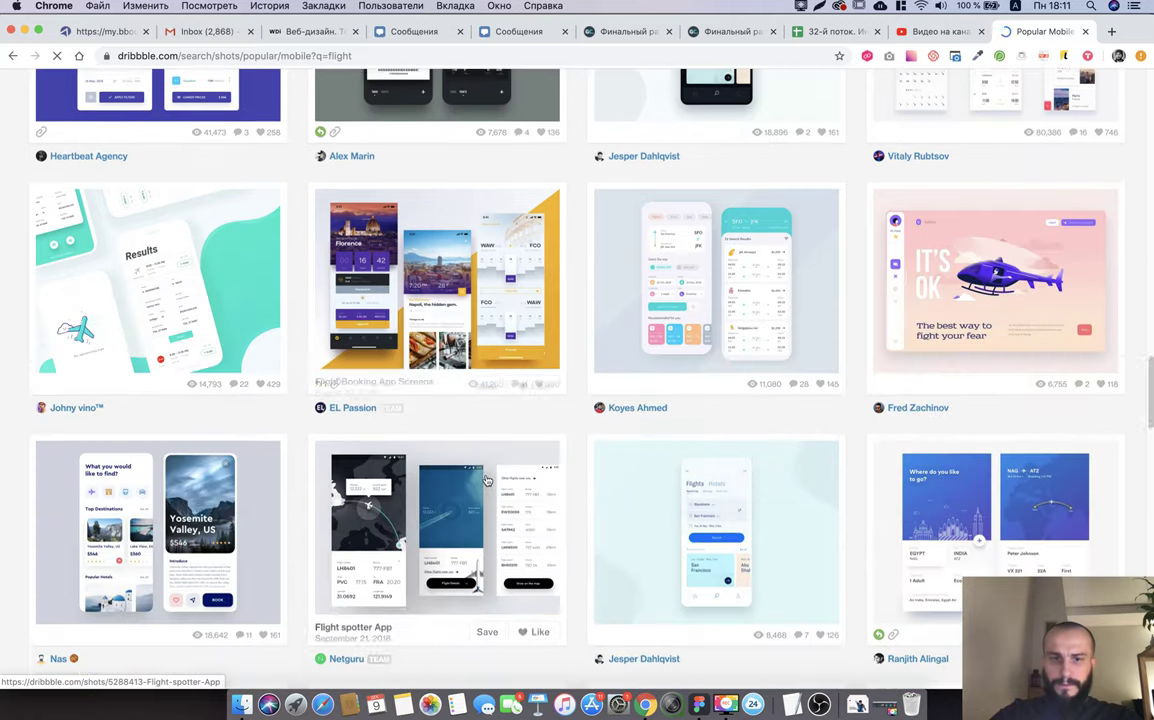
scroll(486, 481, down, 2)
scroll(487, 478, down, 1)
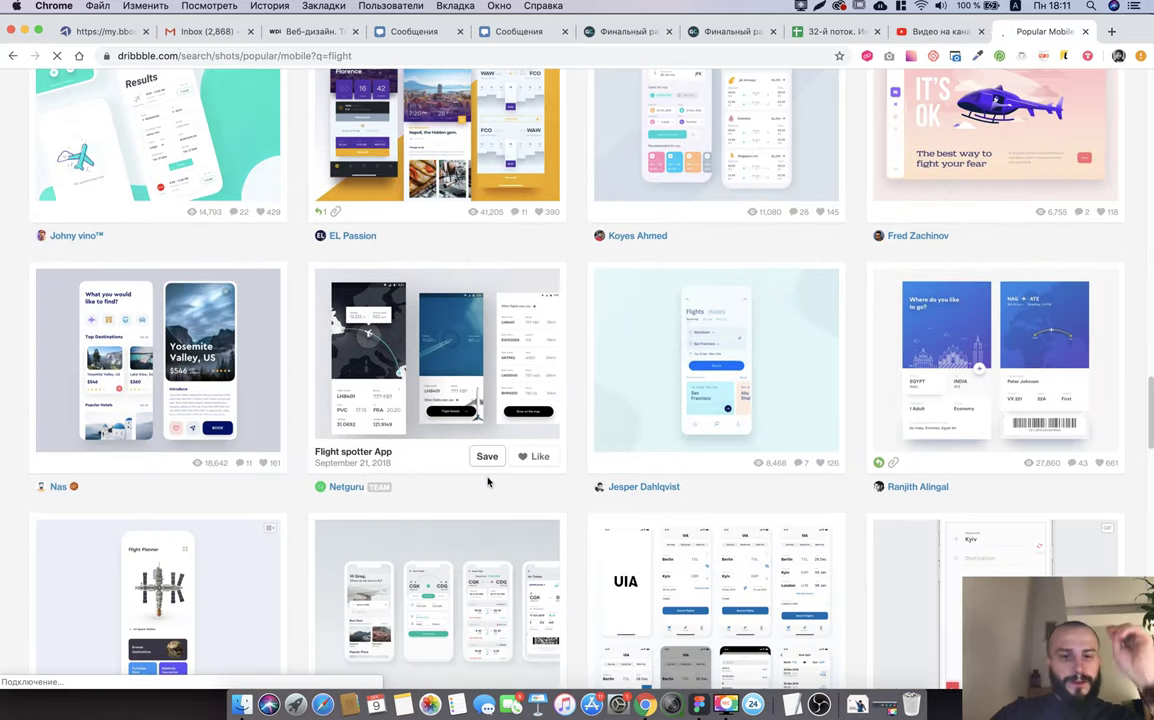
scroll(488, 488, down, 5)
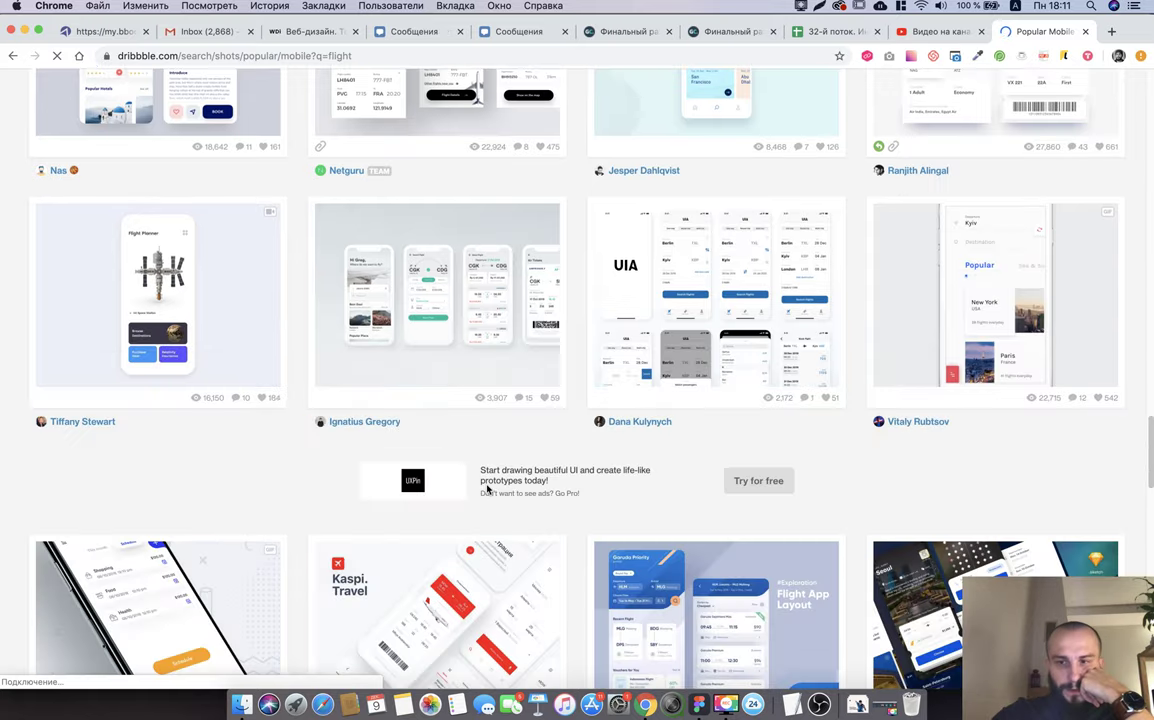
scroll(488, 488, down, 3)
scroll(487, 489, down, 2)
scroll(487, 489, down, 2)
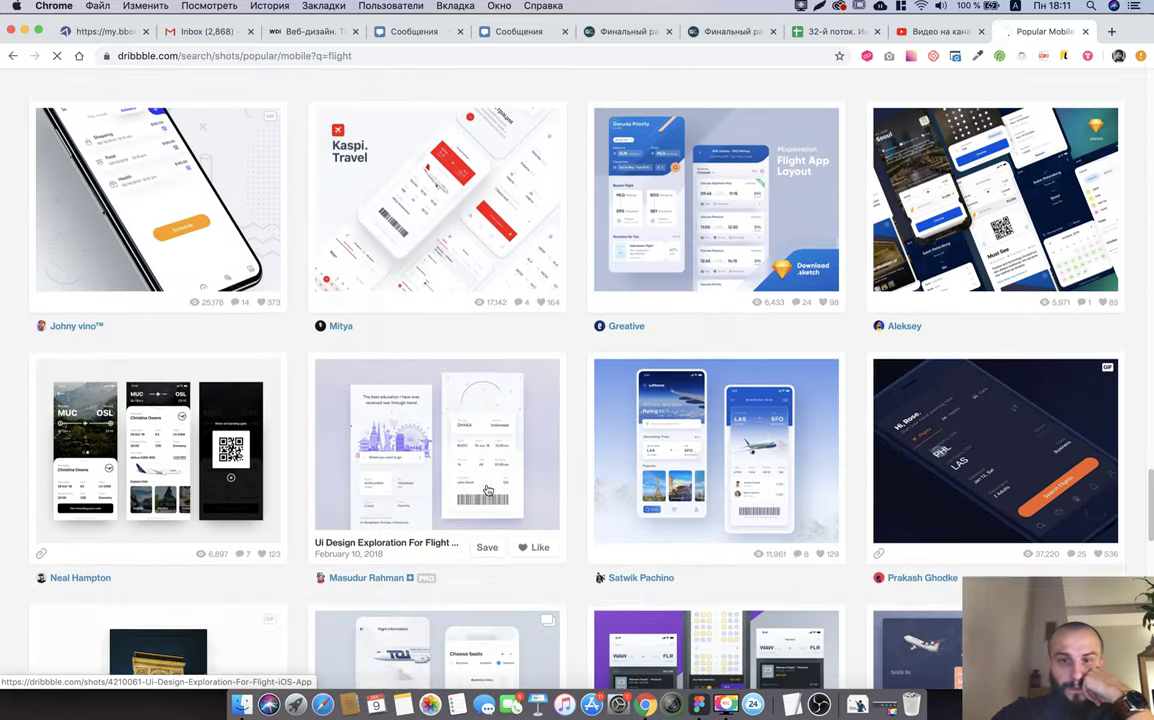
scroll(487, 489, down, 2)
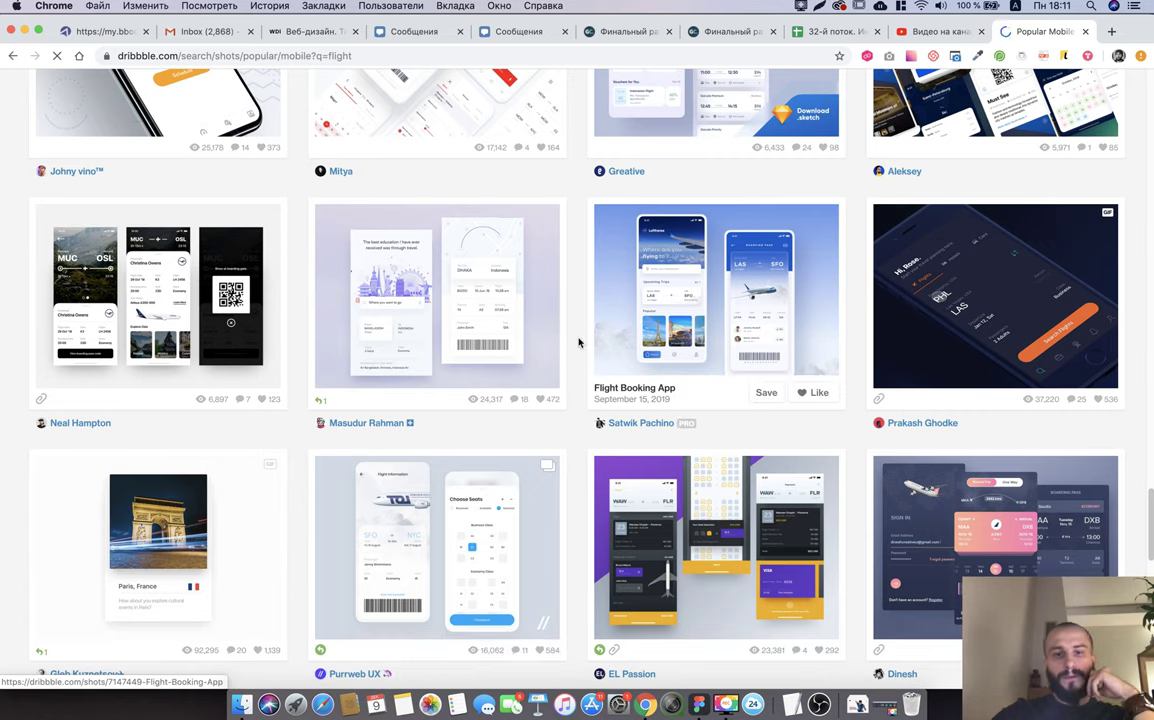
scroll(559, 443, down, 2)
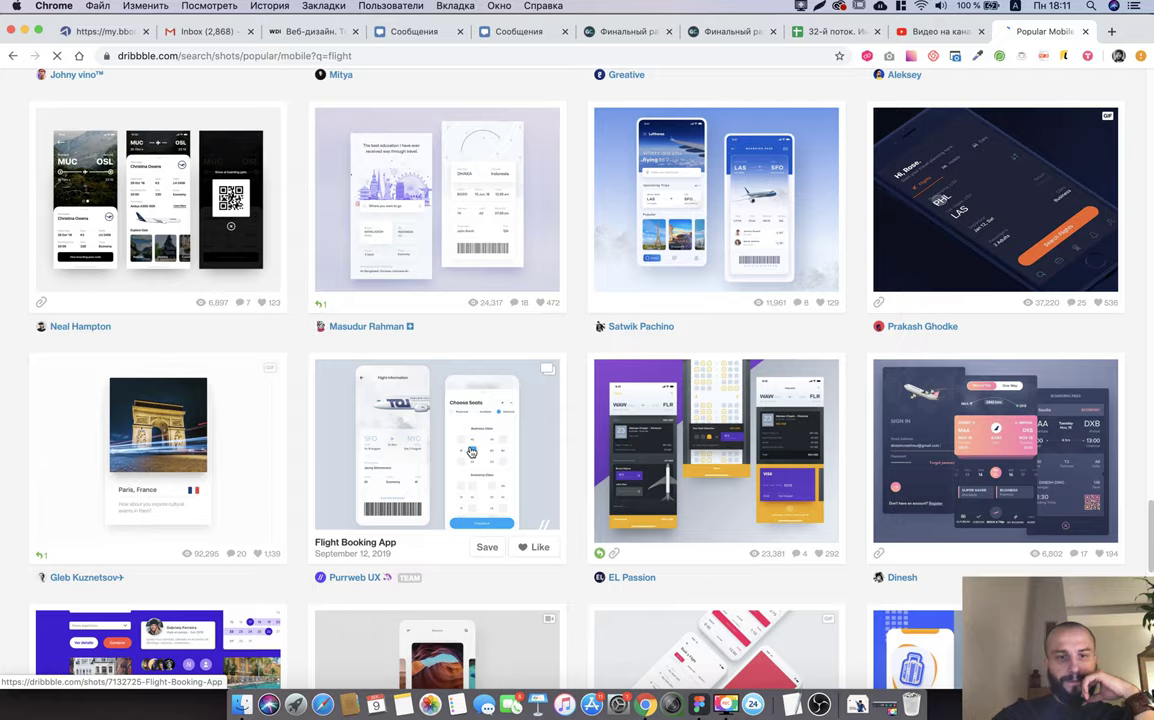
scroll(559, 461, down, 5)
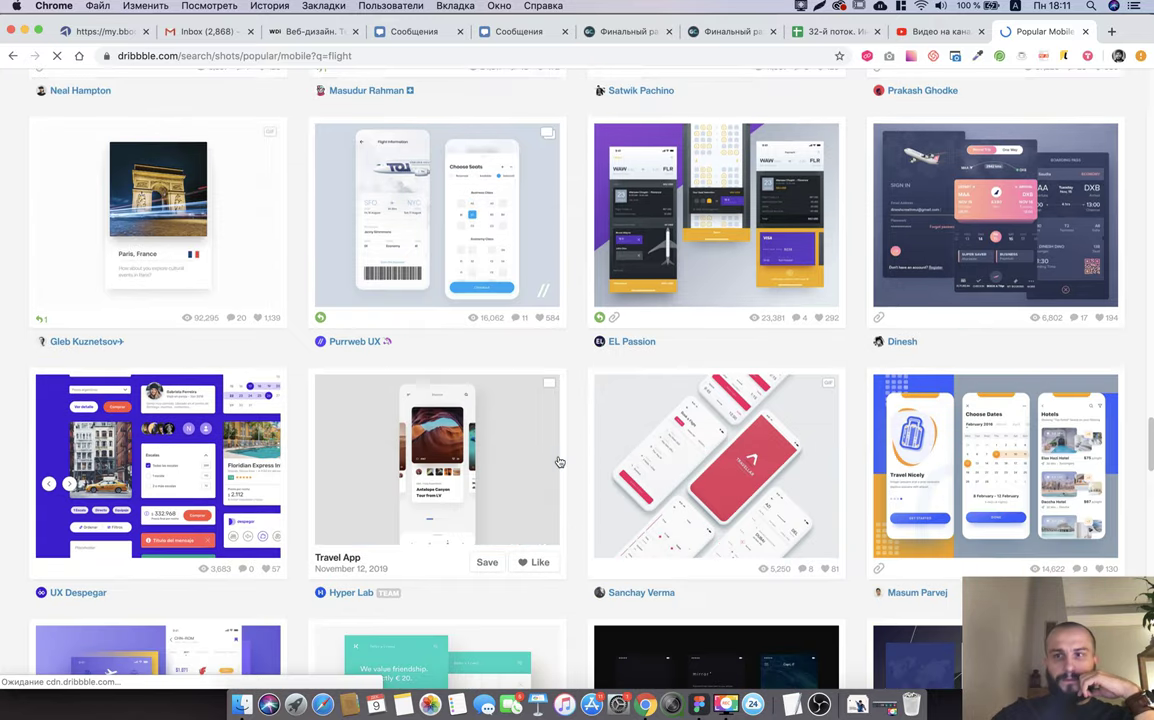
scroll(559, 461, down, 2)
scroll(559, 461, down, 1)
scroll(559, 461, down, 4)
scroll(559, 461, down, 2)
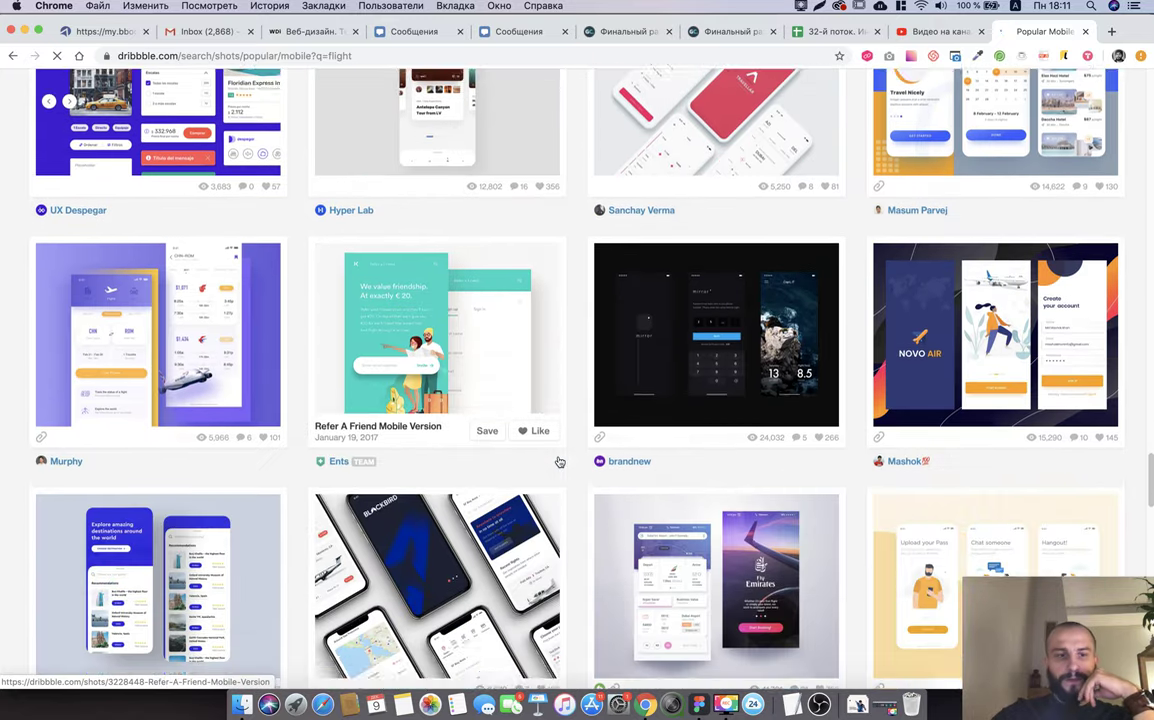
scroll(559, 461, down, 1)
scroll(559, 461, down, 3)
scroll(559, 461, down, 5)
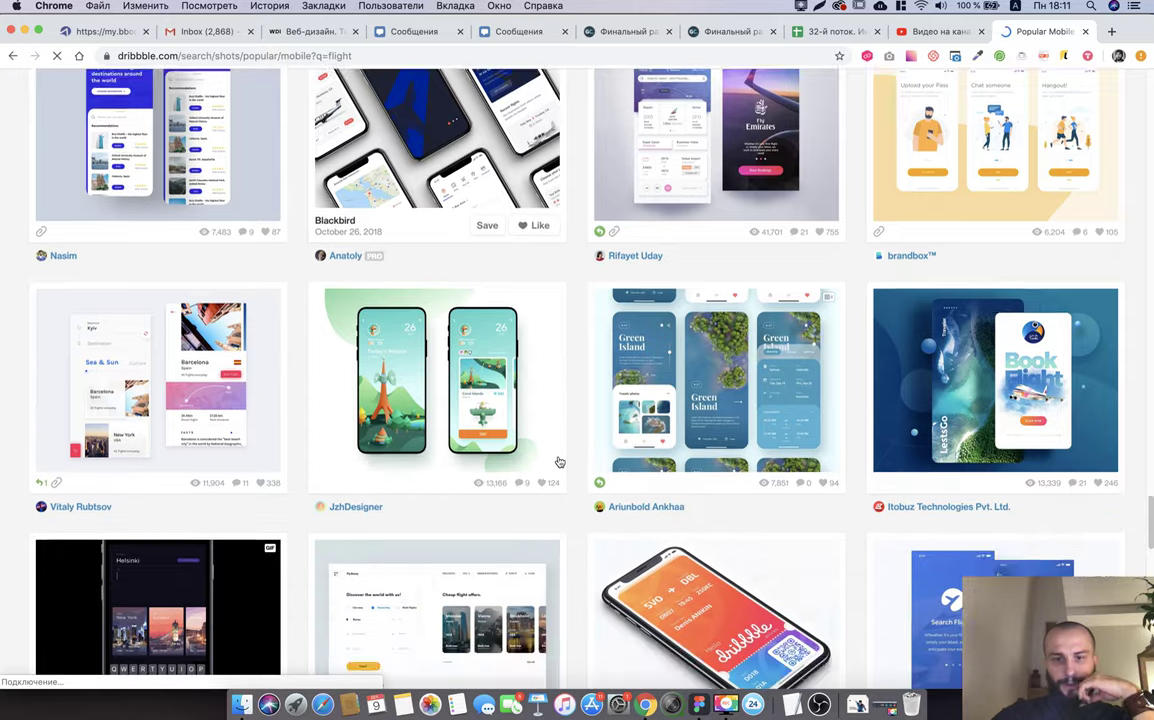
scroll(559, 461, down, 8)
scroll(559, 461, down, 7)
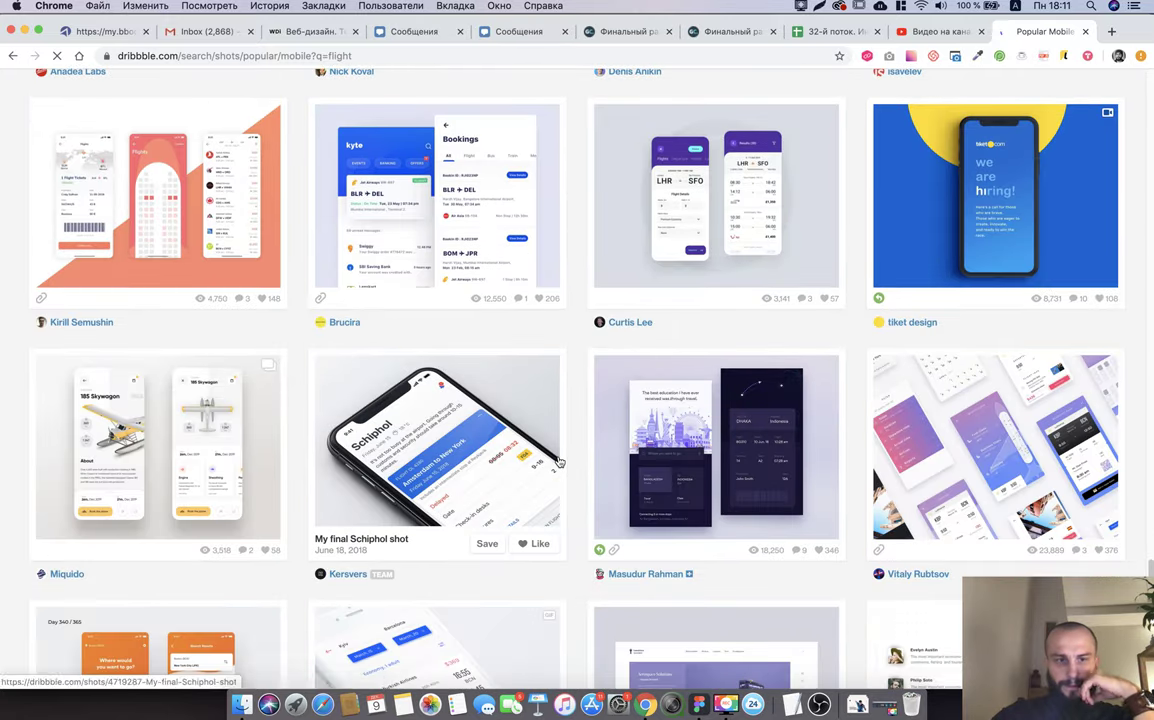
scroll(559, 461, down, 1)
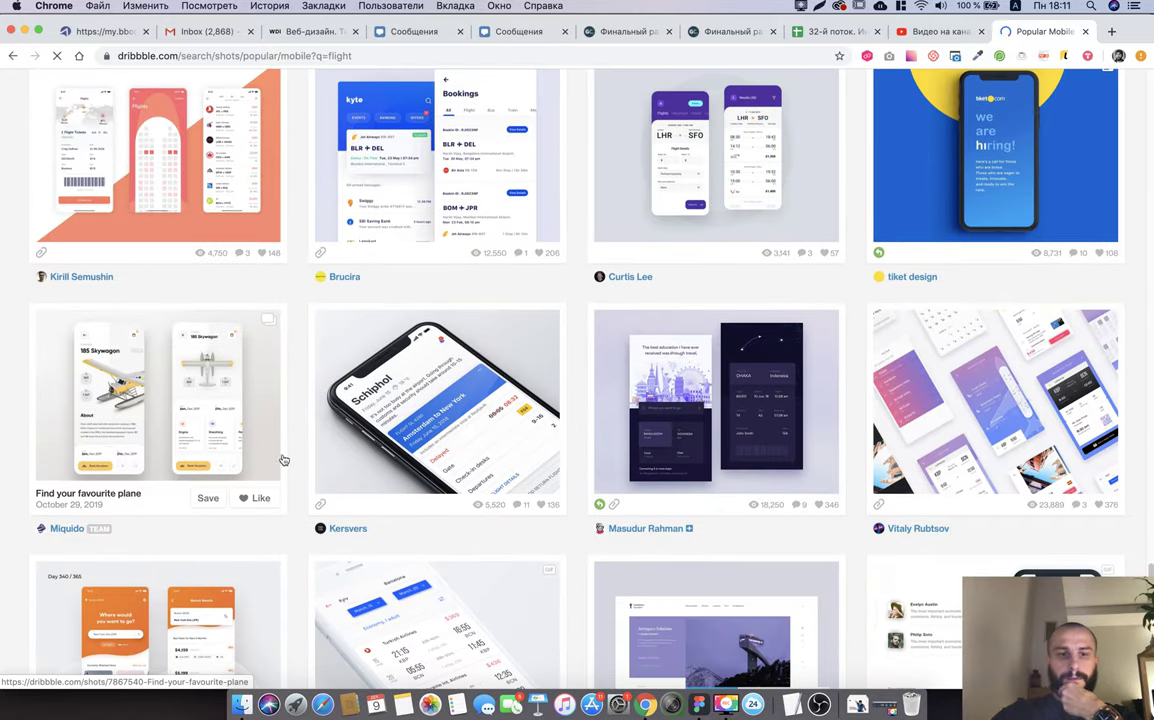
scroll(470, 400, down, 5)
scroll(491, 394, down, 5)
scroll(600, 420, down, 3)
scroll(692, 440, down, 10)
scroll(692, 447, up, 20)
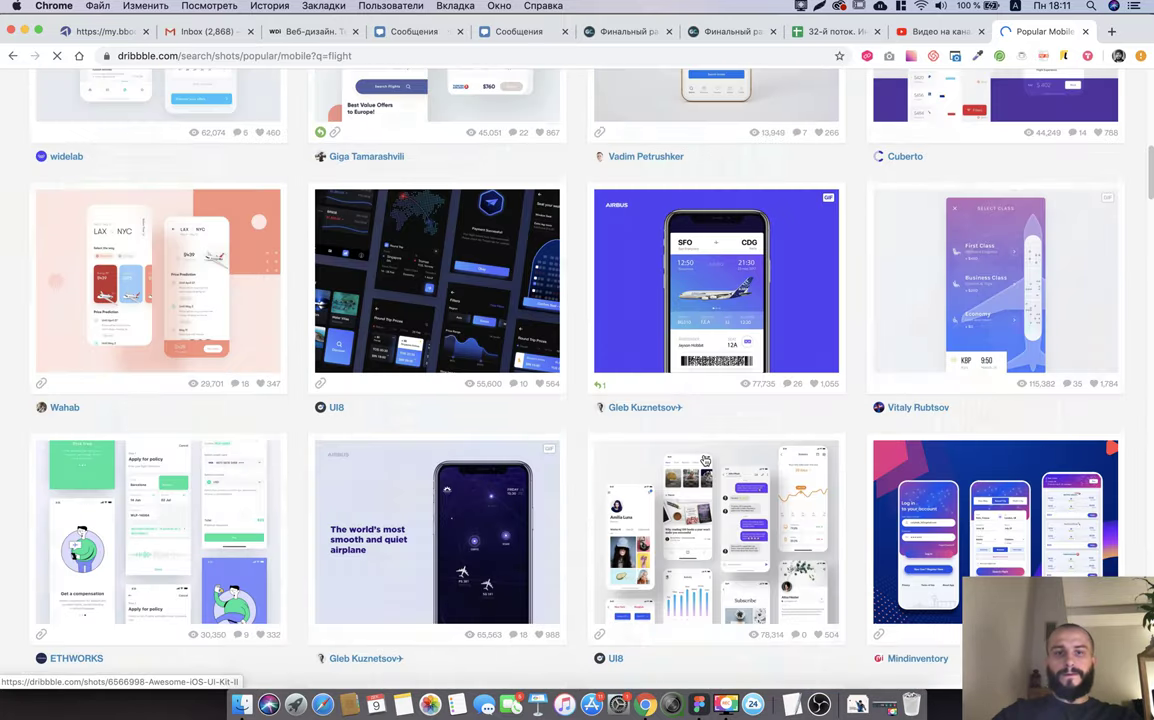
click(1085, 31)
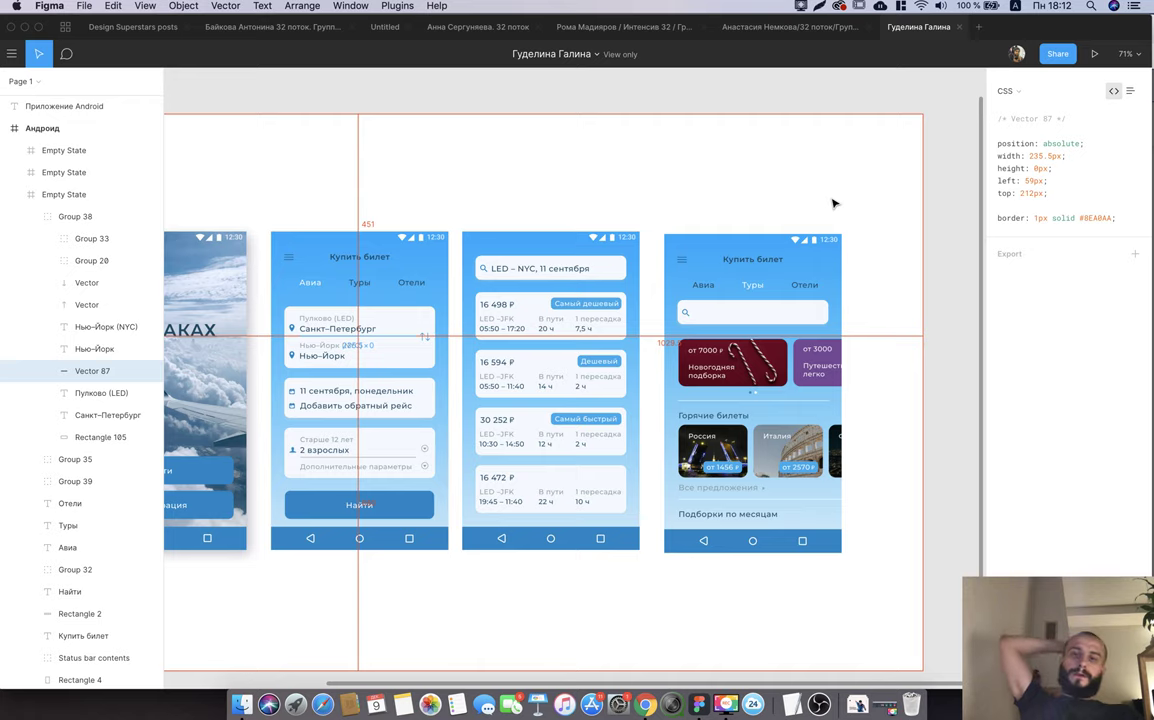
scroll(833, 203, down, 3)
scroll(800, 200, down, 3)
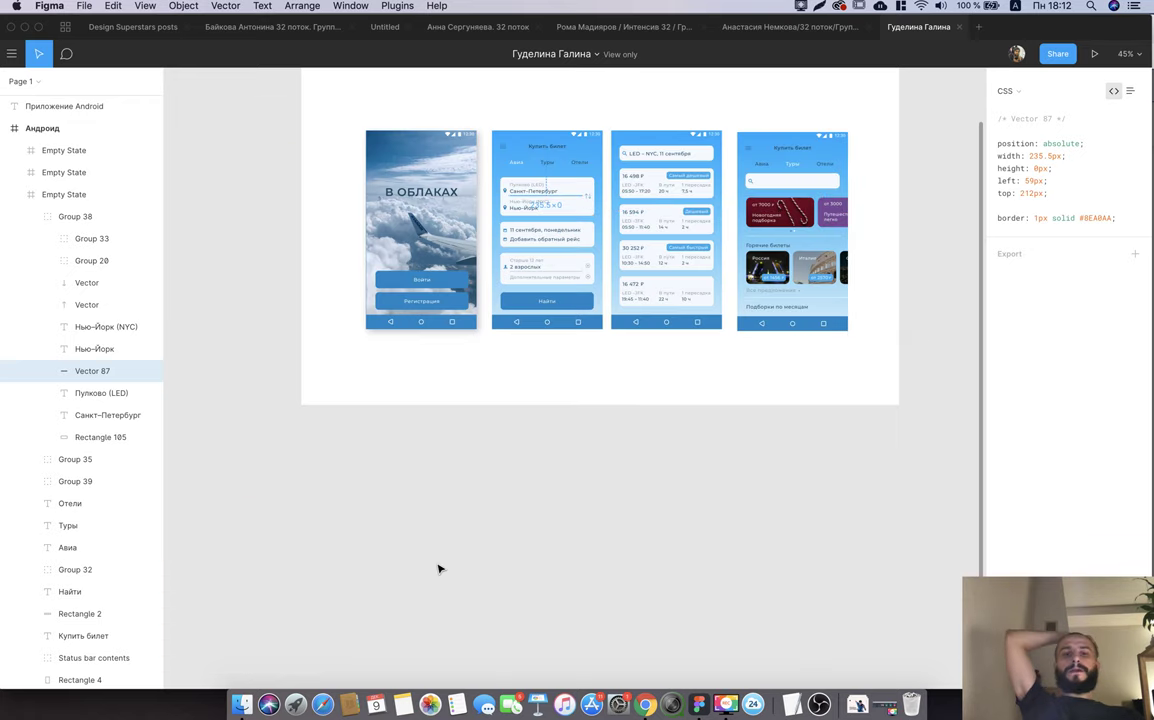
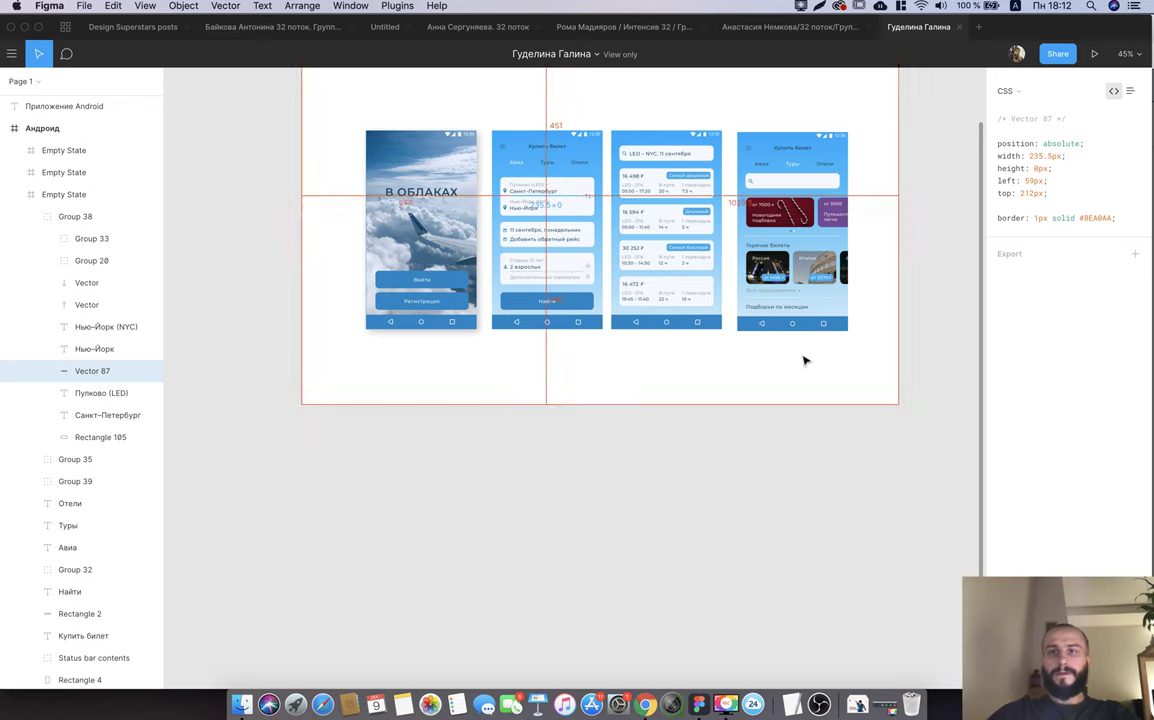
Close the already reviewed student Figma files and switch over to Chrome.
click(959, 27)
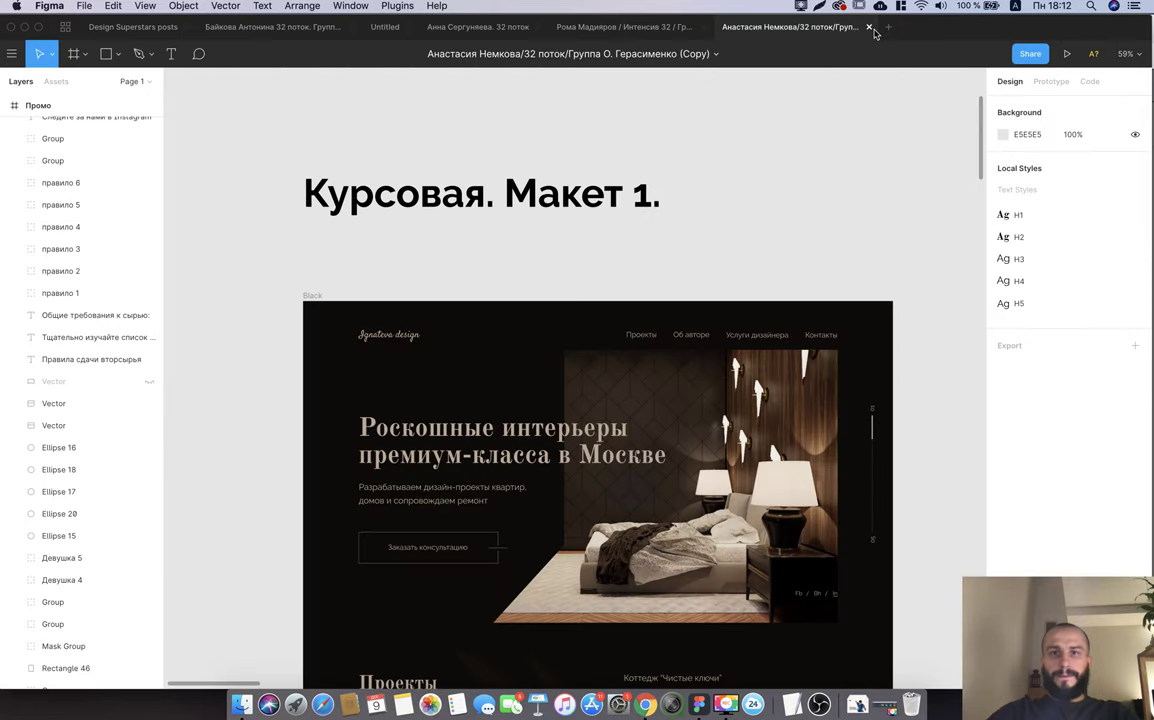
click(675, 30)
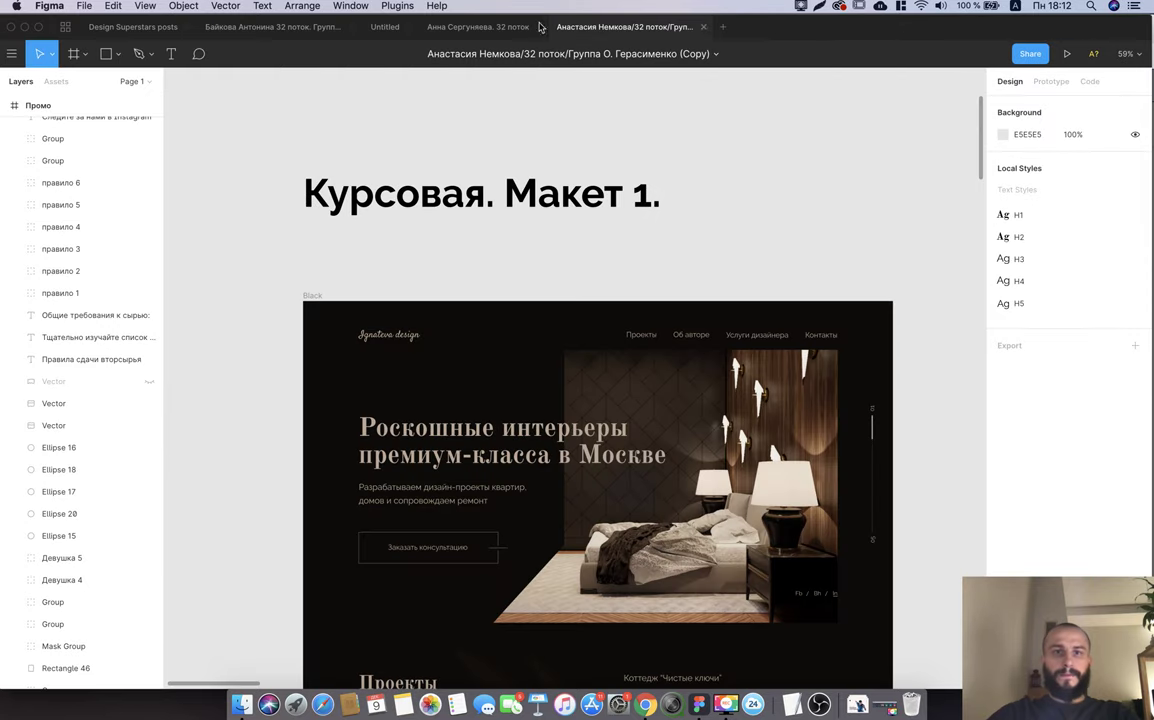
click(703, 27)
key(super+w)
key(super+w)
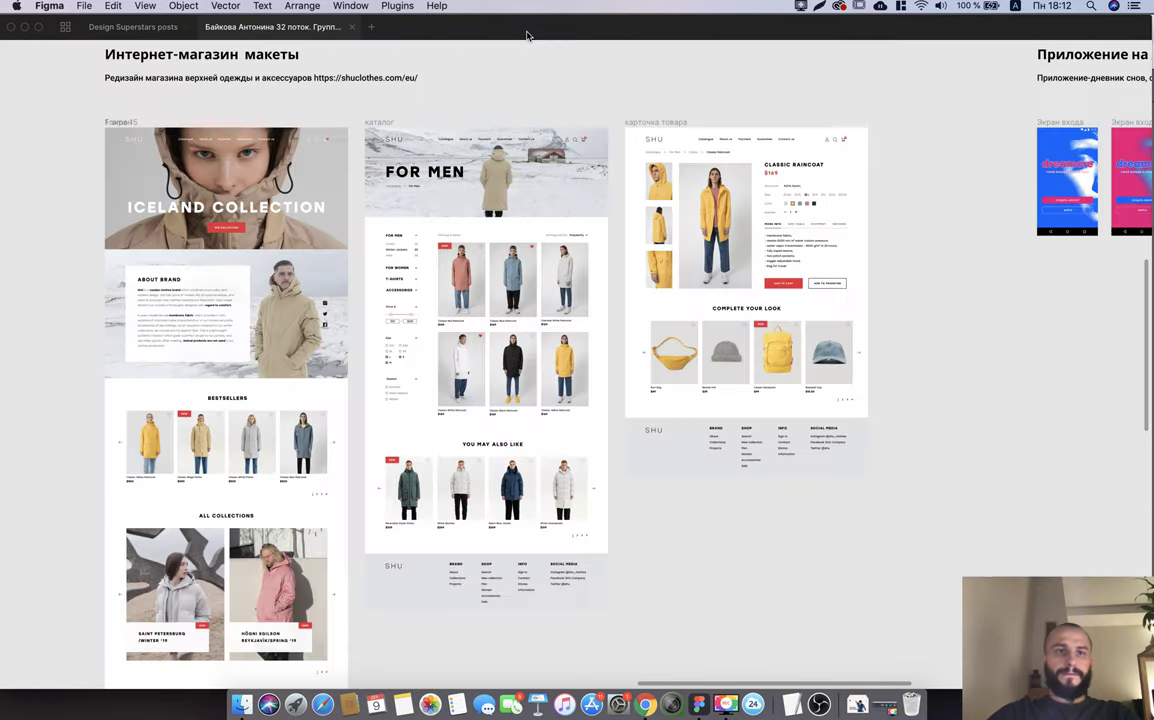
key(super+w)
key(super+Tab)
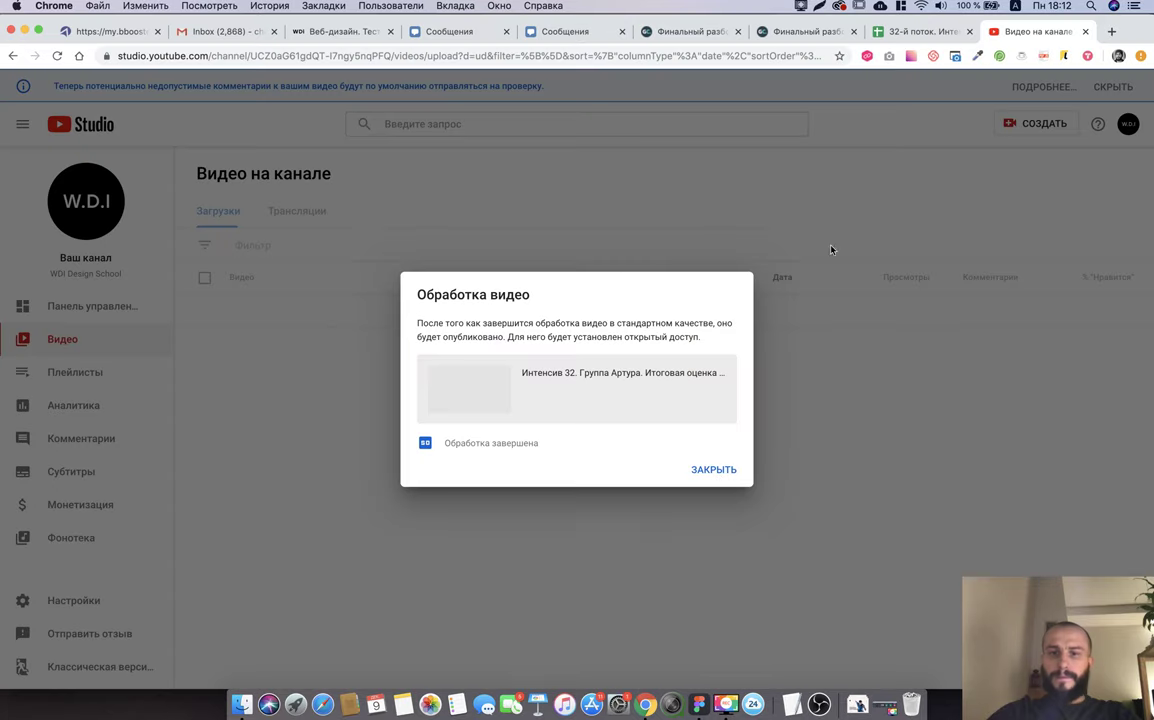
Dismiss the YouTube processing notice and open the next student's Figma link from the Финальный разбор comments in the Figma app.
click(719, 472)
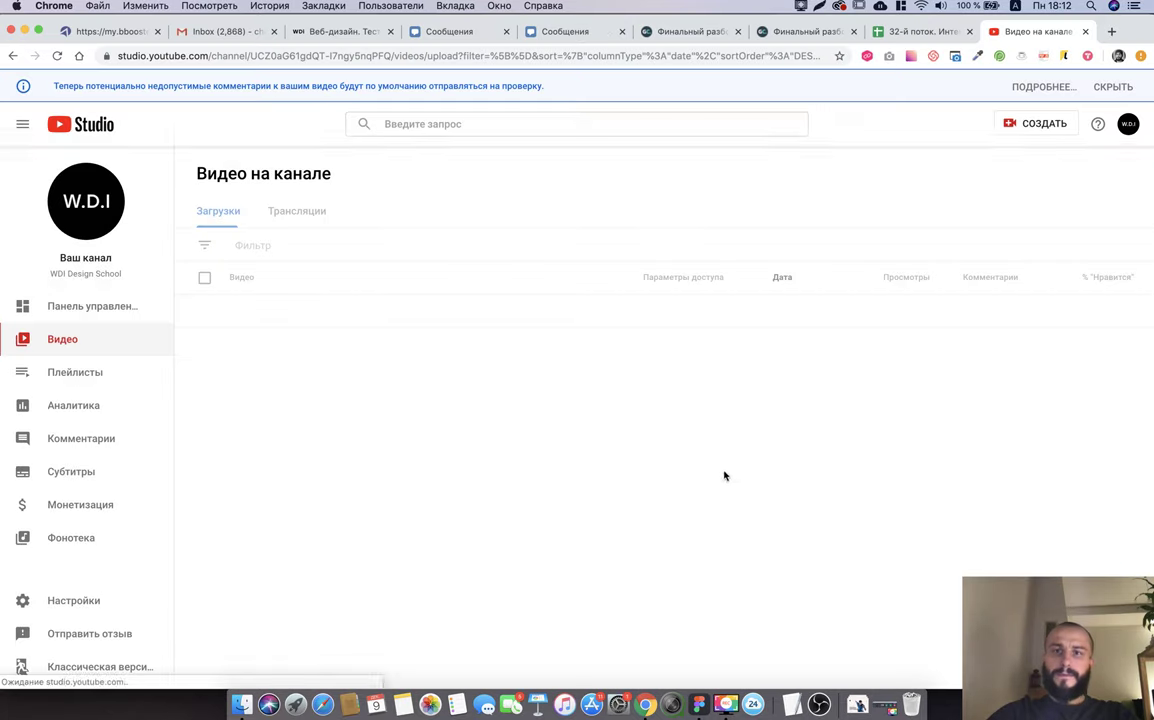
click(917, 35)
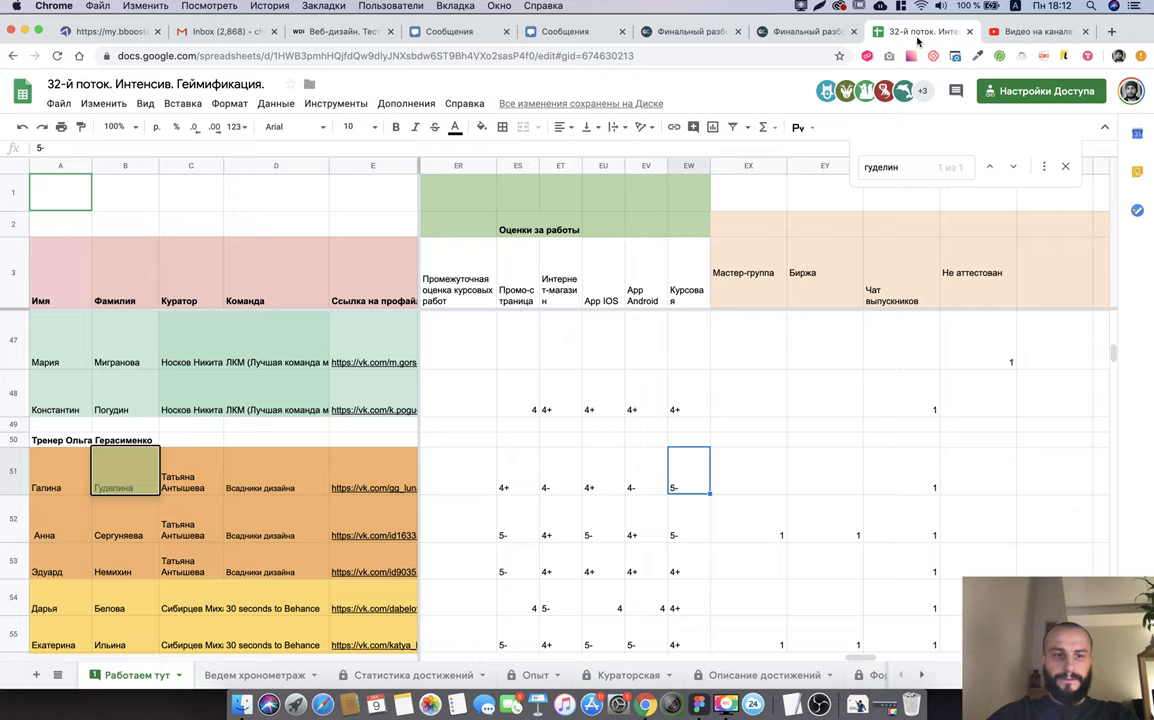
click(830, 35)
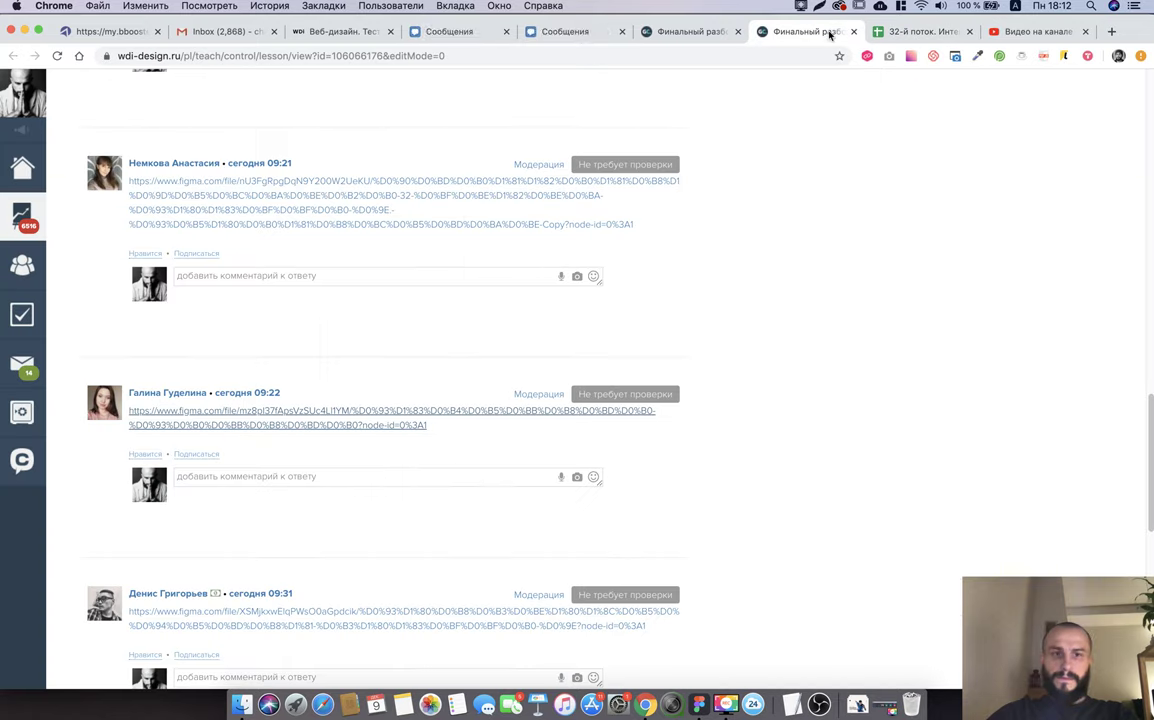
scroll(265, 405, down, 2)
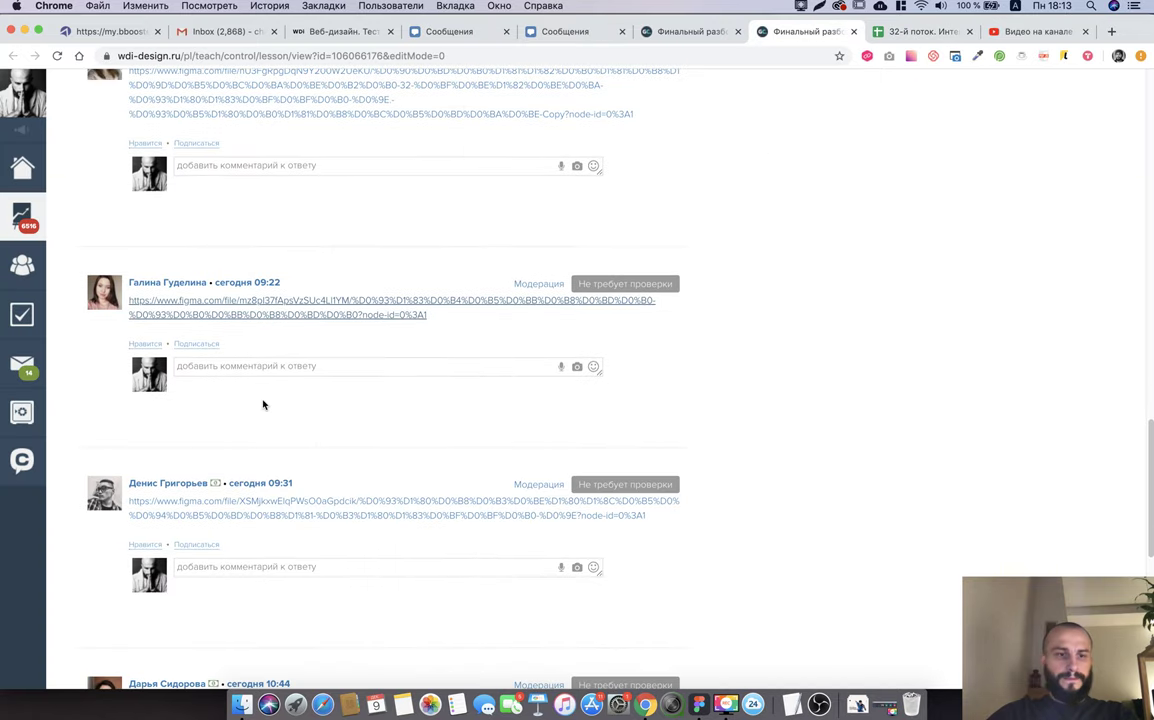
scroll(255, 418, down, 2)
click(256, 418)
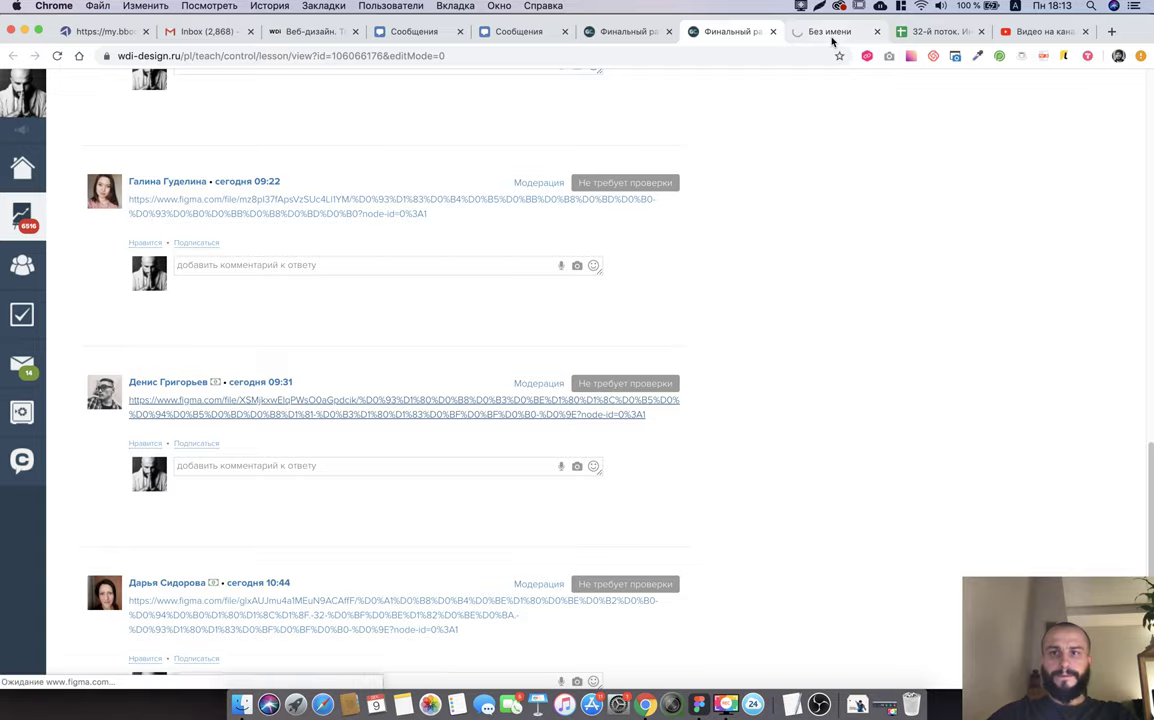
click(832, 33)
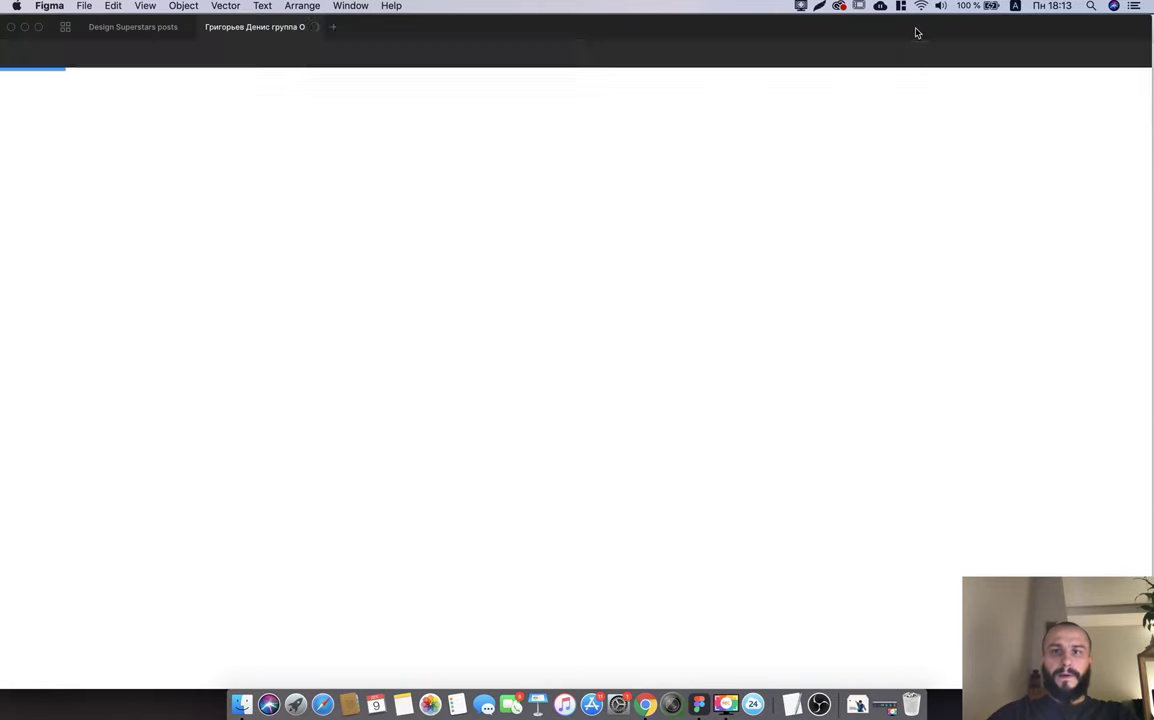
key(super+Tab)
Search the grading spreadsheet for the student's surname.
click(915, 33)
key(super+f)
text(uhb)
key(BackSpace)
key(BackSpace)
key(BackSpace)
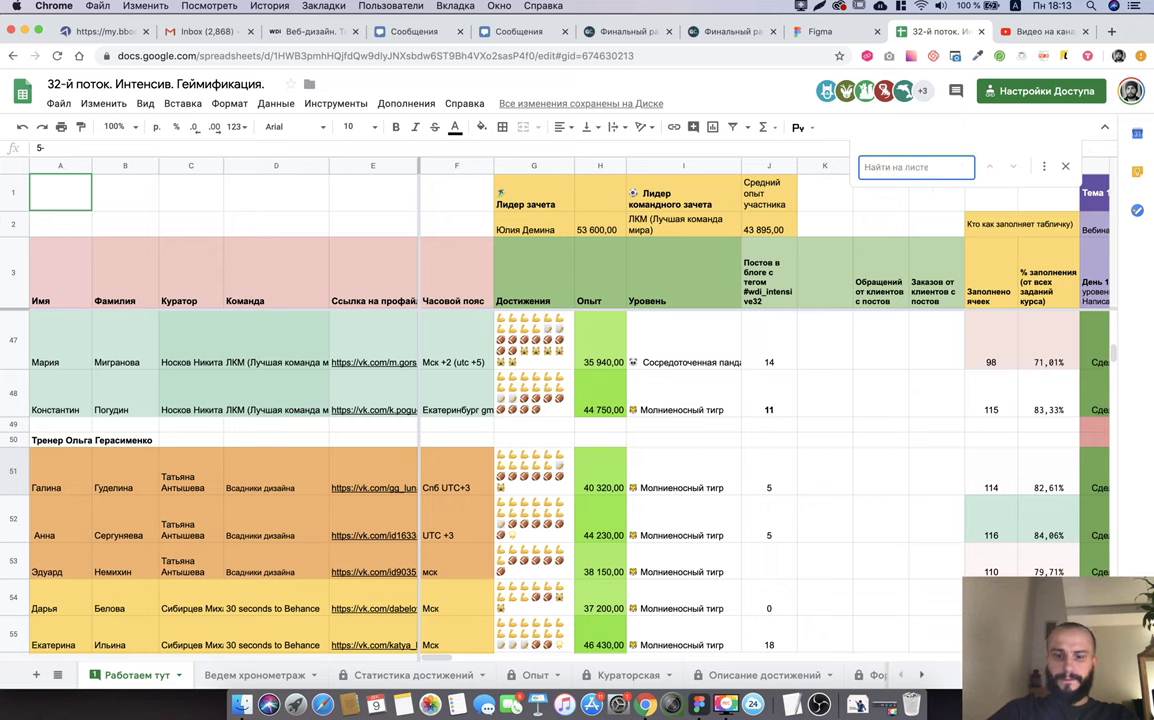
text(шг)
text(григорьев)
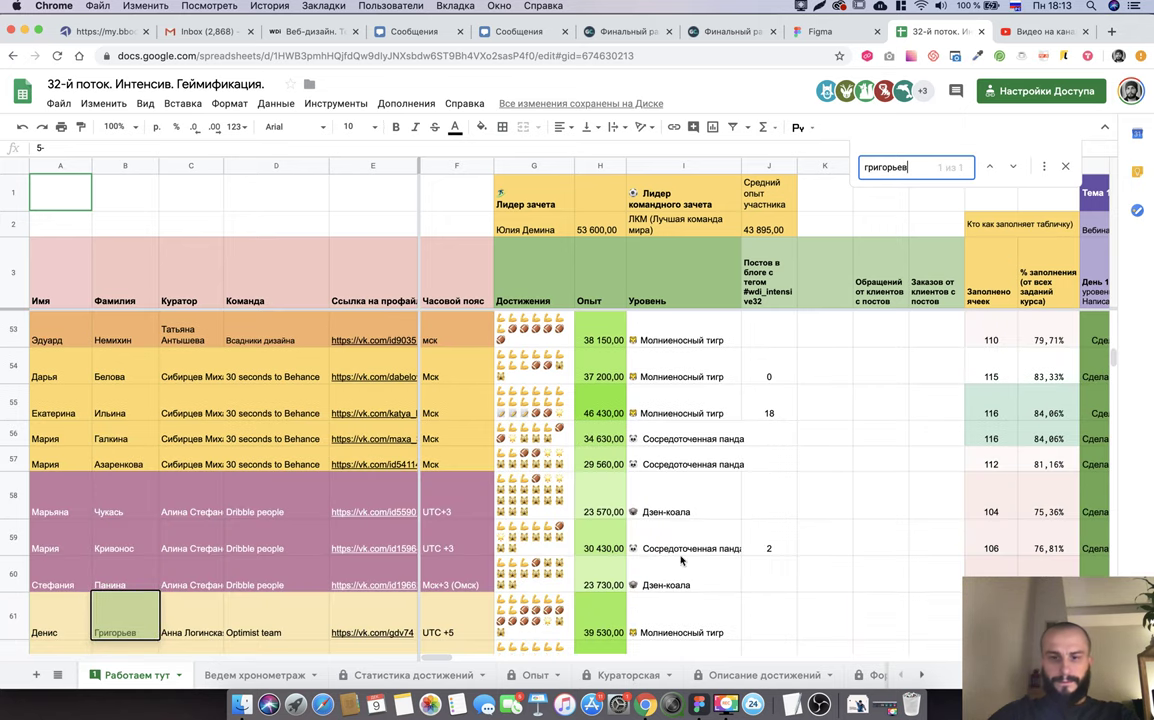
Select row 61's work grades (4+, 5-, 4+, 5-, 4+), then view the student's Курсовая mockup in Figma.
scroll(706, 632, right, 10)
scroll(706, 630, right, 5)
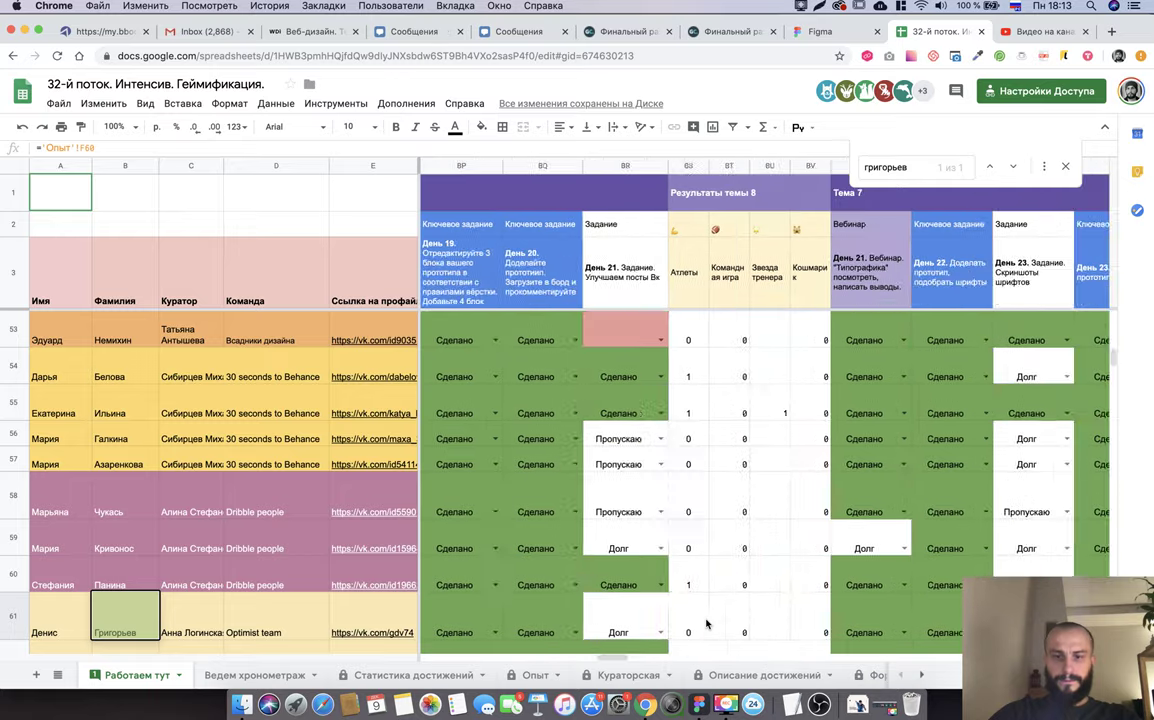
scroll(706, 626, right, 5)
scroll(706, 624, right, 5)
scroll(706, 624, right, 5)
scroll(706, 624, right, 5)
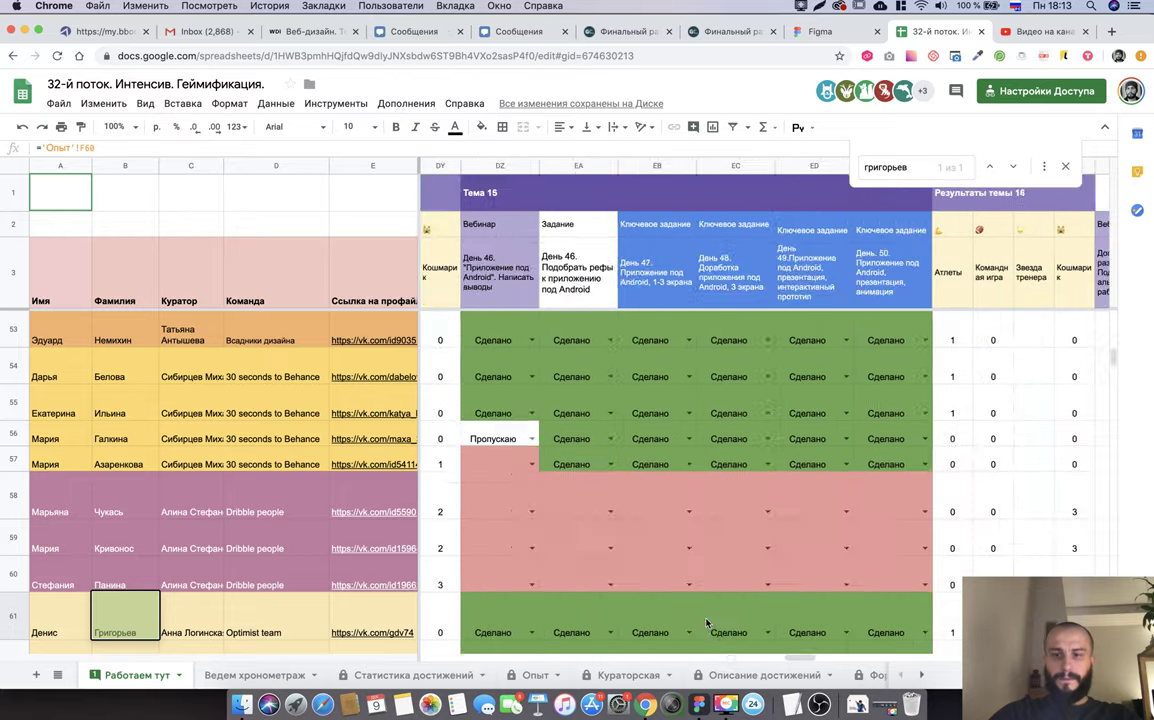
scroll(706, 624, right, 5)
scroll(706, 624, right, 2)
drag(679, 632, 808, 627)
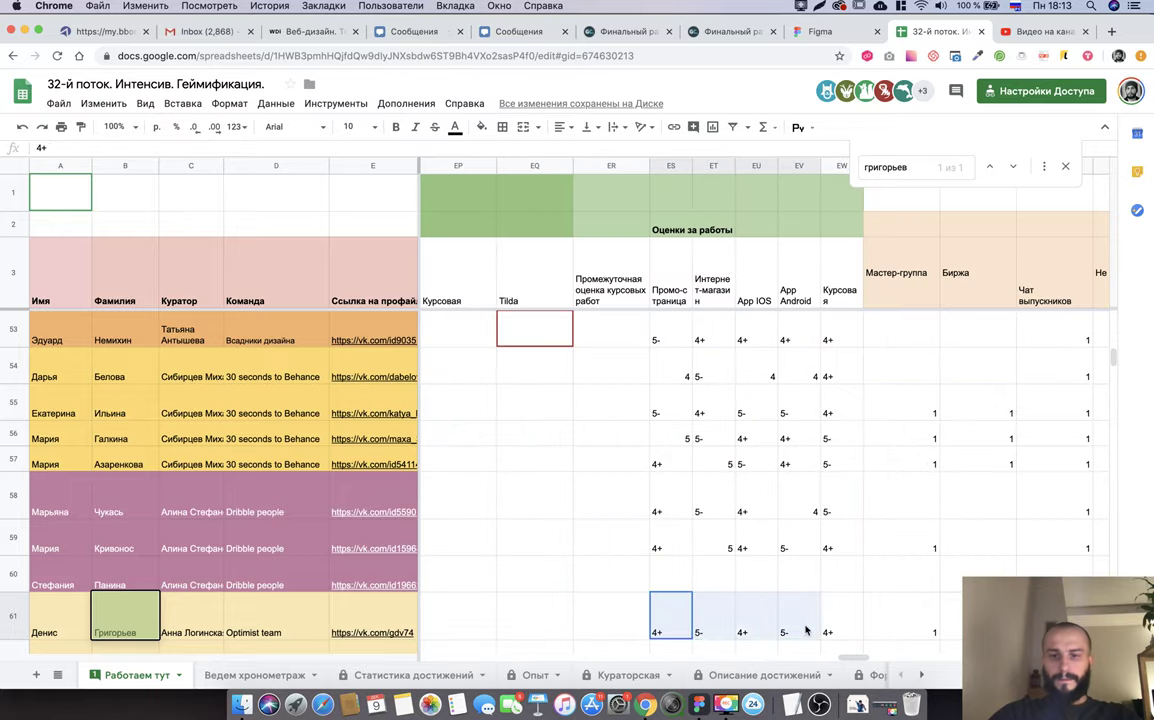
key(super+Tab)
scroll(520, 119, up, 5)
scroll(595, 188, down, 1)
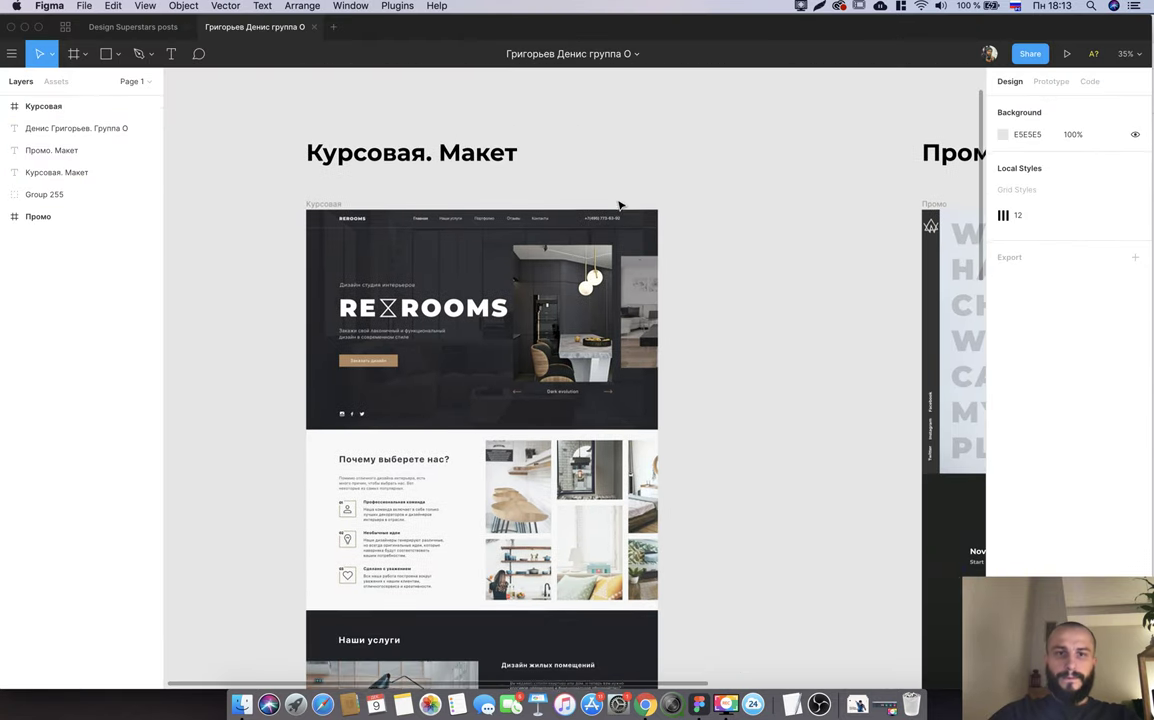
key(super+Tab)
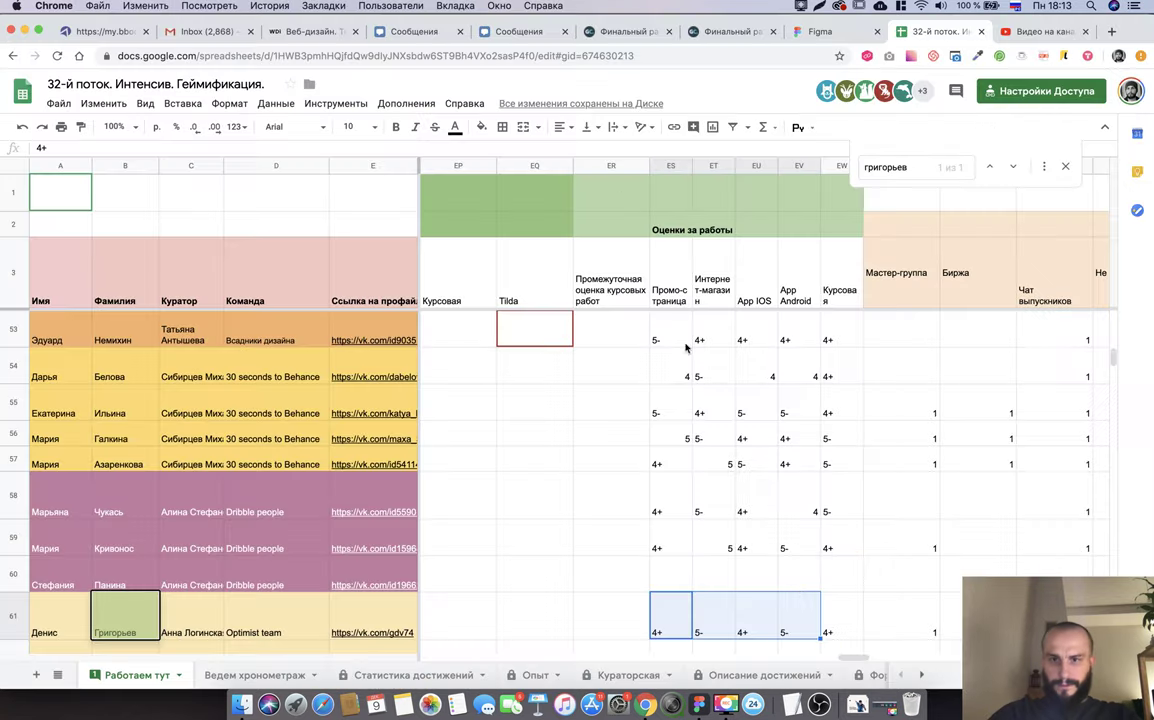
click(842, 632)
click(742, 621)
click(652, 624)
key(super+Tab)
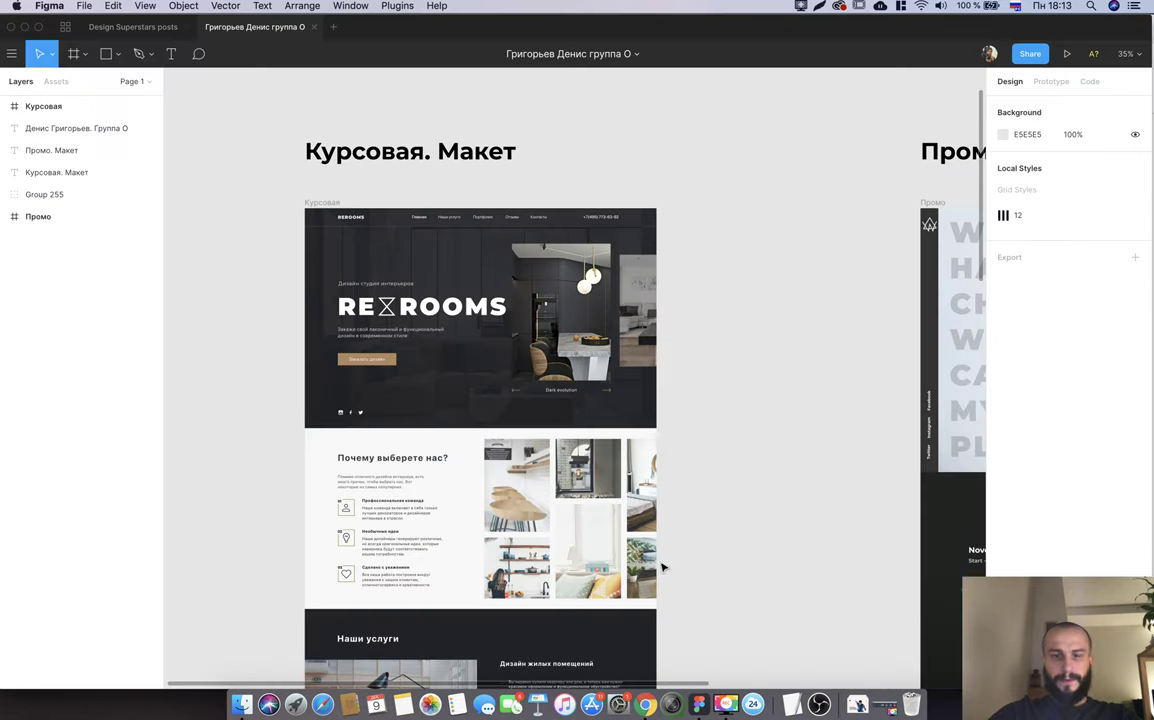
key(super+Tab)
key(super+Tab)
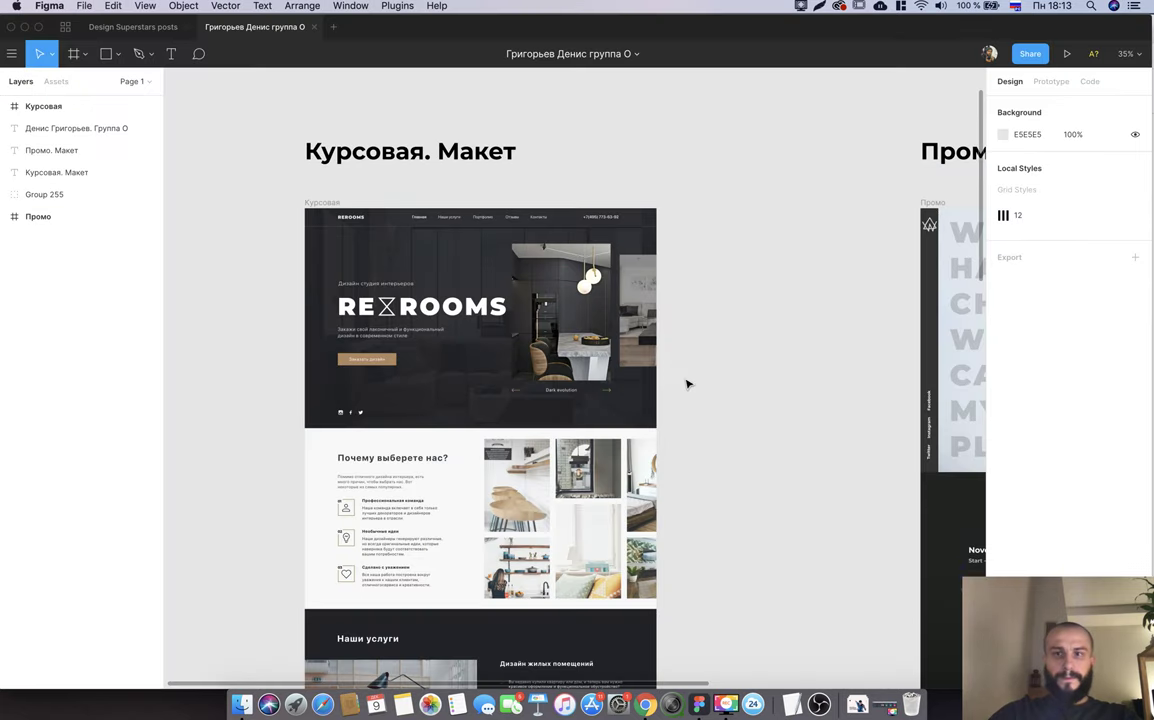
scroll(688, 384, down, 5)
scroll(688, 384, right, 3)
scroll(688, 384, left, 2)
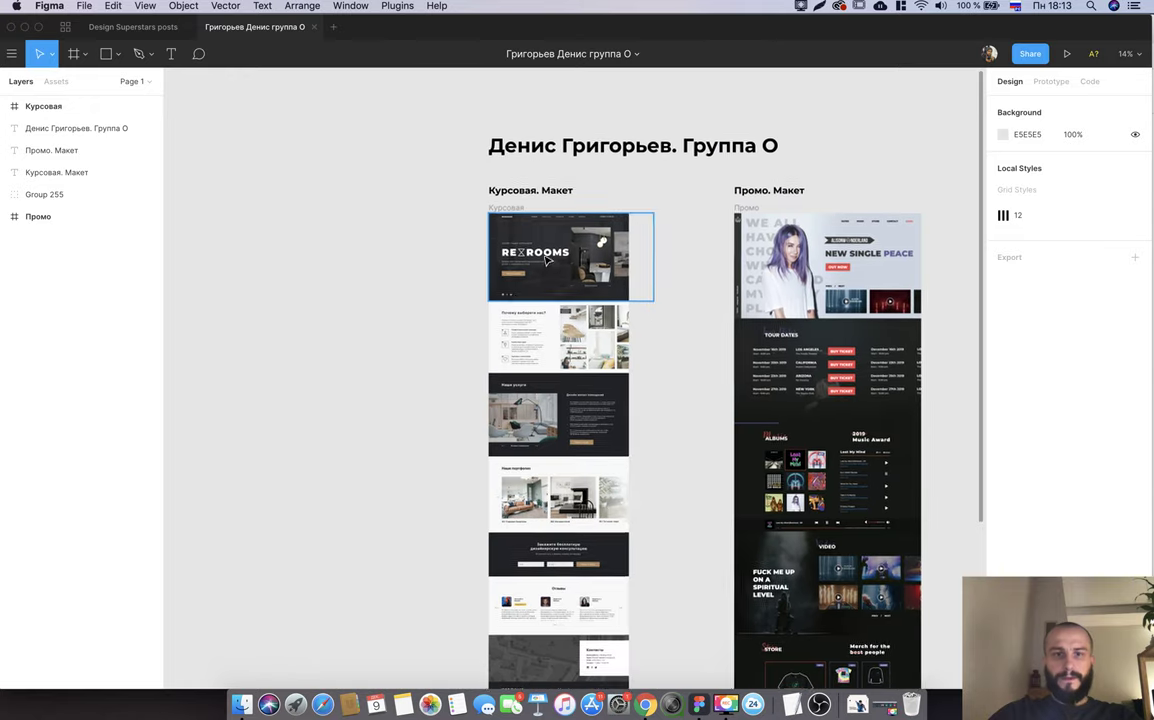
scroll(547, 260, up, 5)
scroll(547, 260, up, 2)
scroll(880, 325, up, 2)
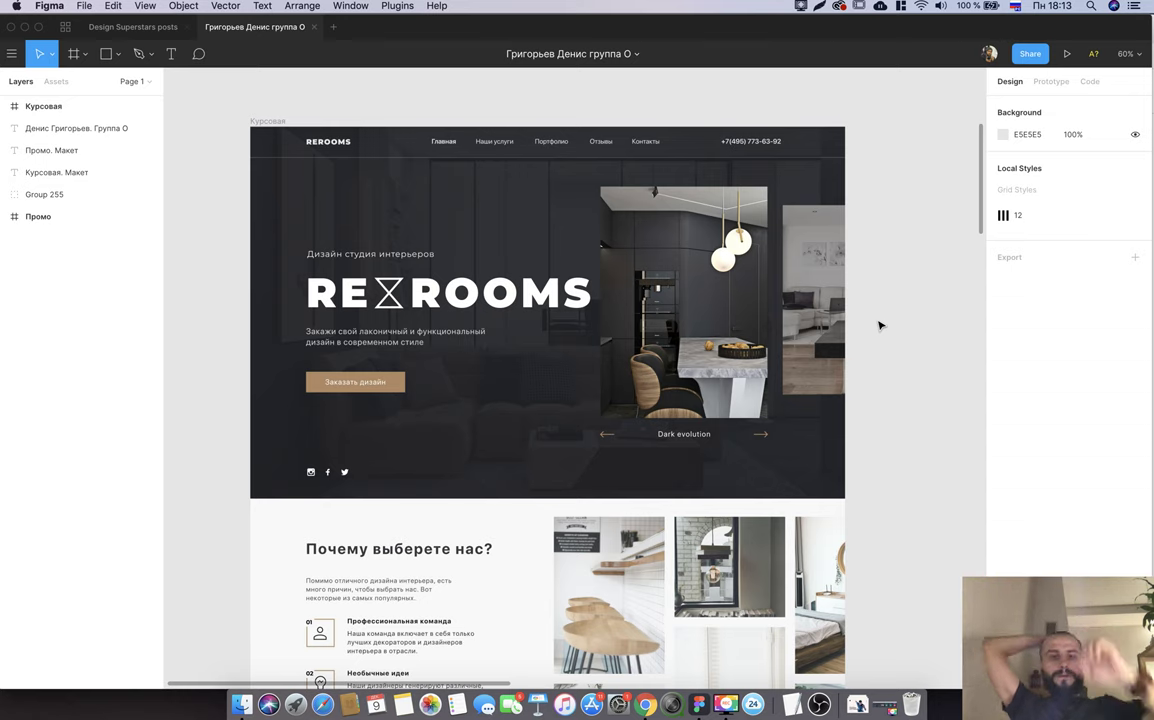
scroll(880, 325, down, 2)
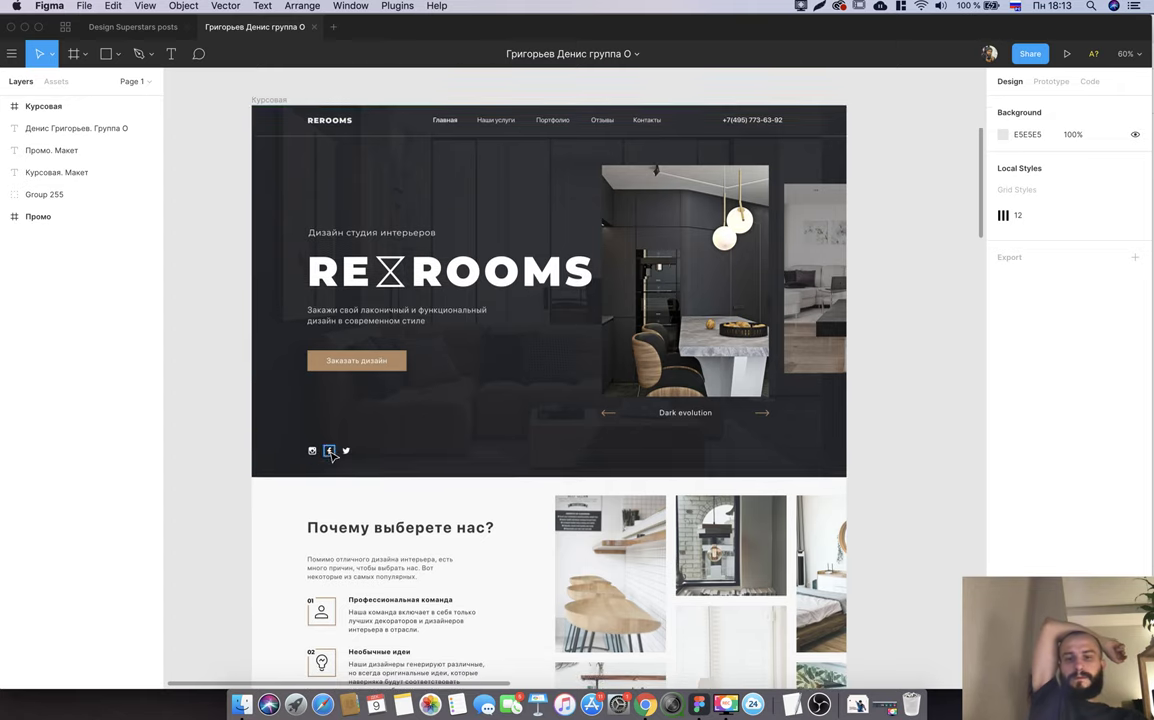
scroll(331, 453, down, 10)
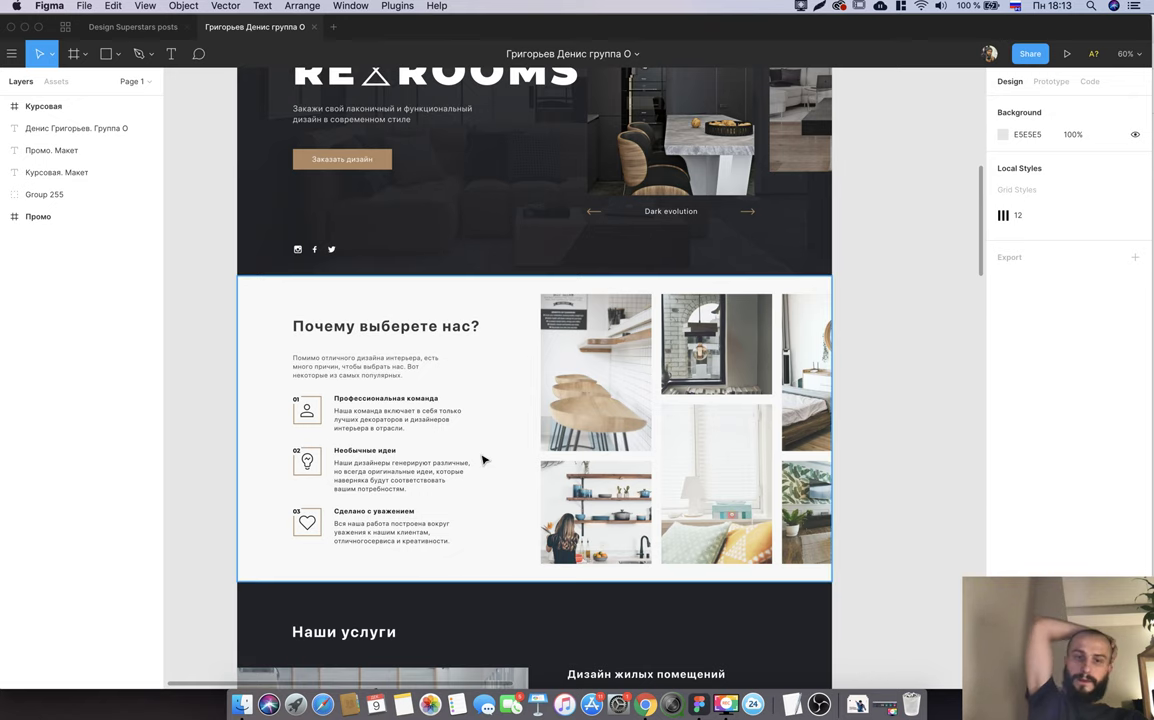
scroll(483, 460, down, 3)
scroll(483, 460, down, 10)
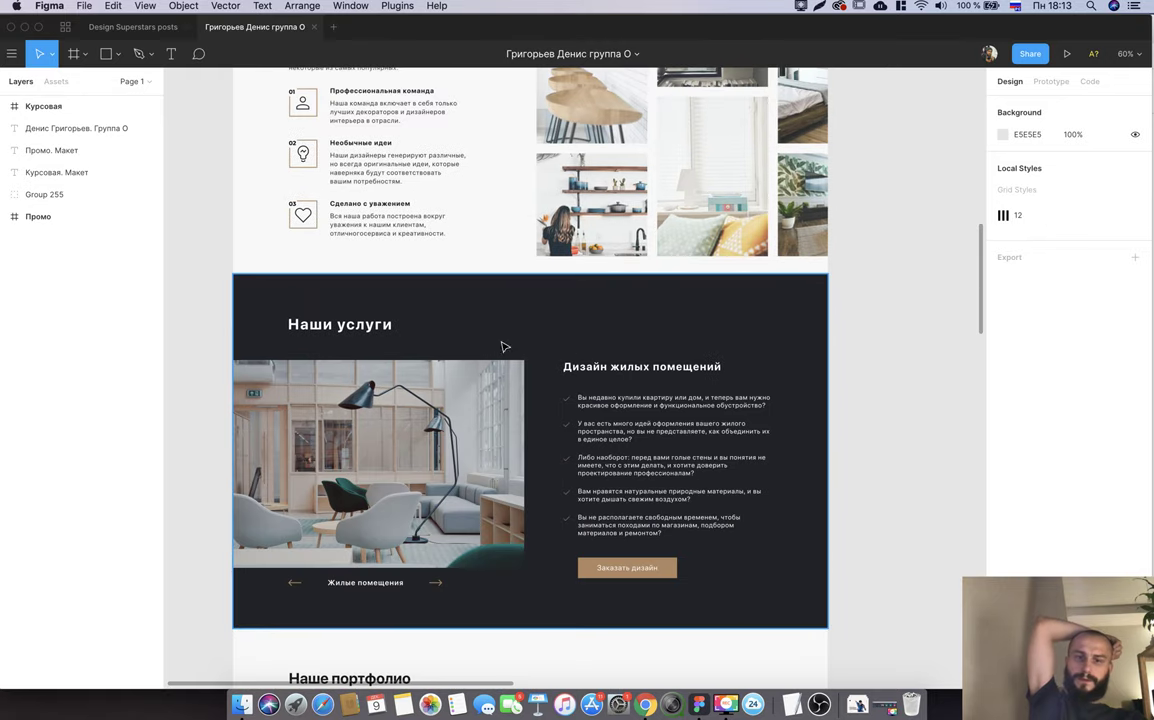
scroll(490, 573, down, 5)
scroll(490, 573, down, 4)
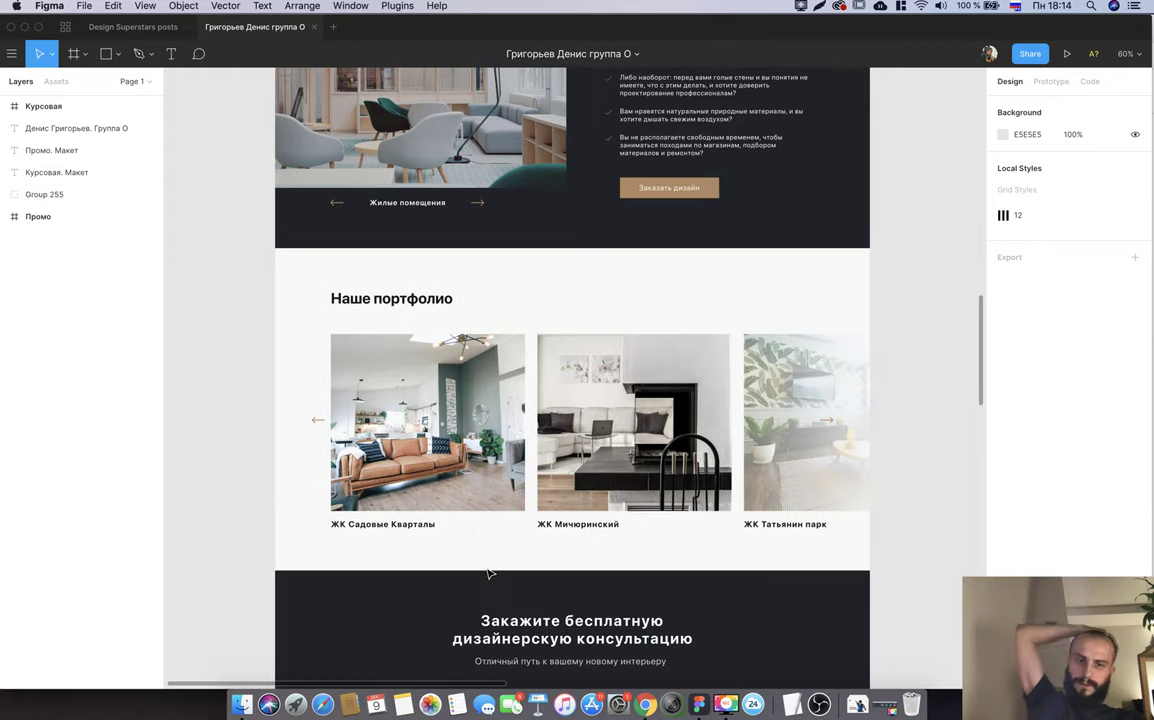
scroll(490, 573, down, 5)
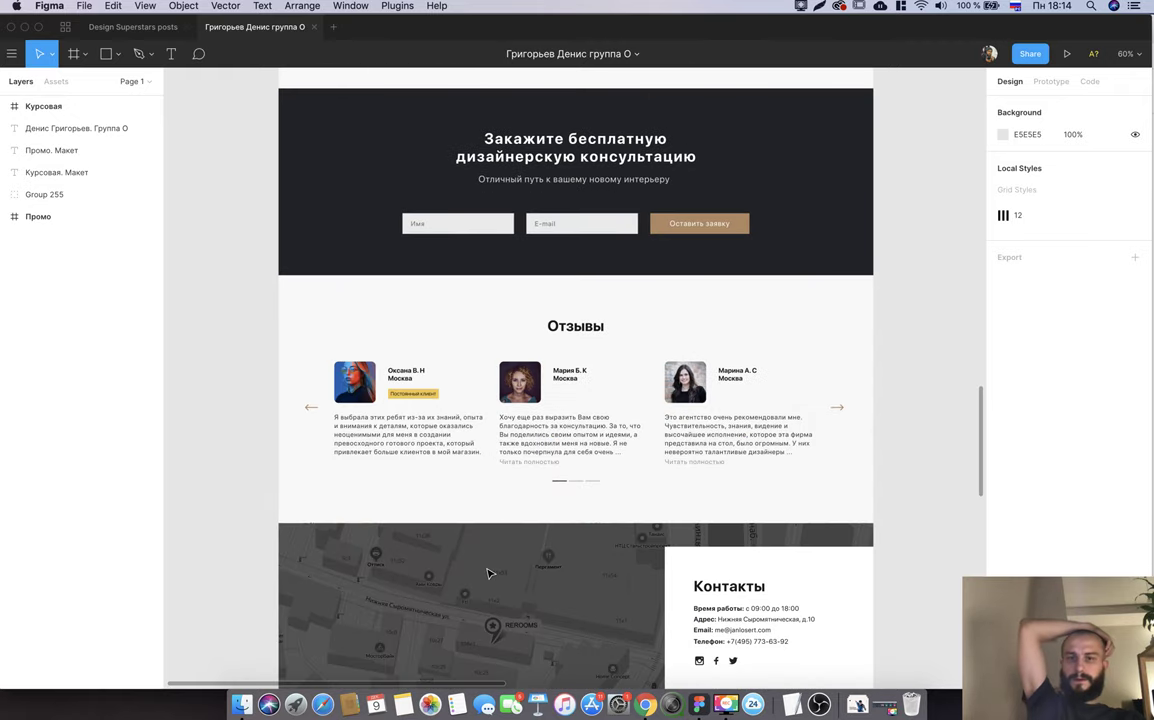
scroll(489, 573, down, 3)
scroll(489, 573, down, 3)
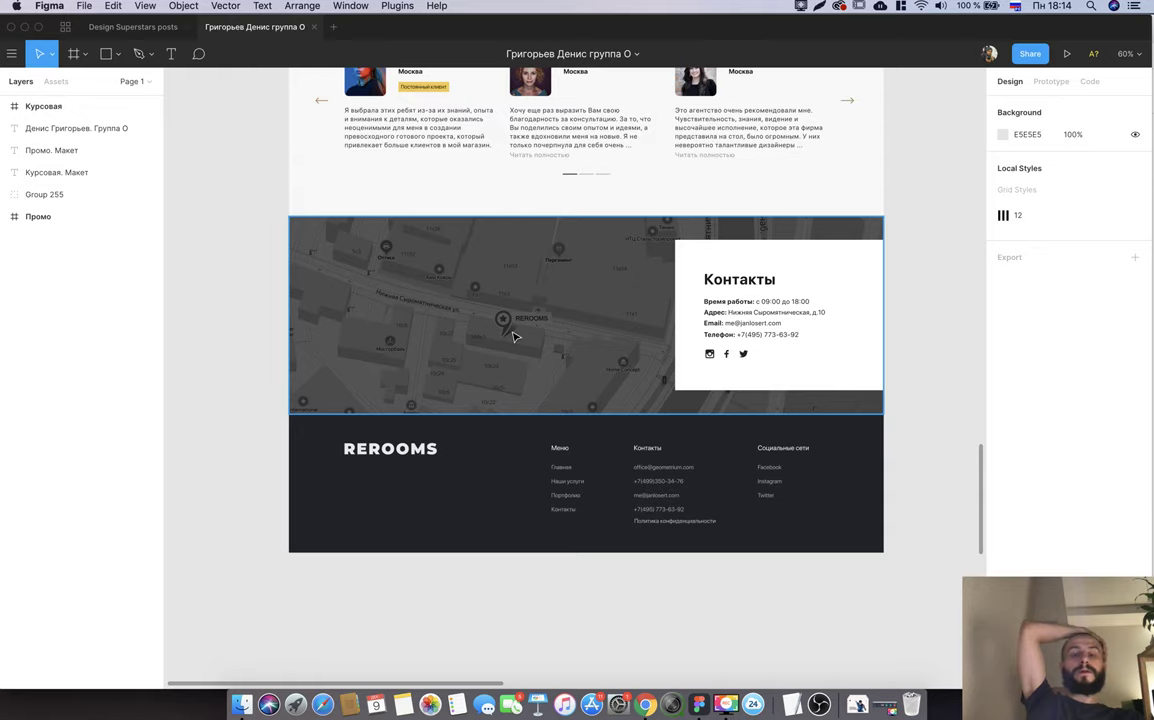
scroll(514, 336, down, 4)
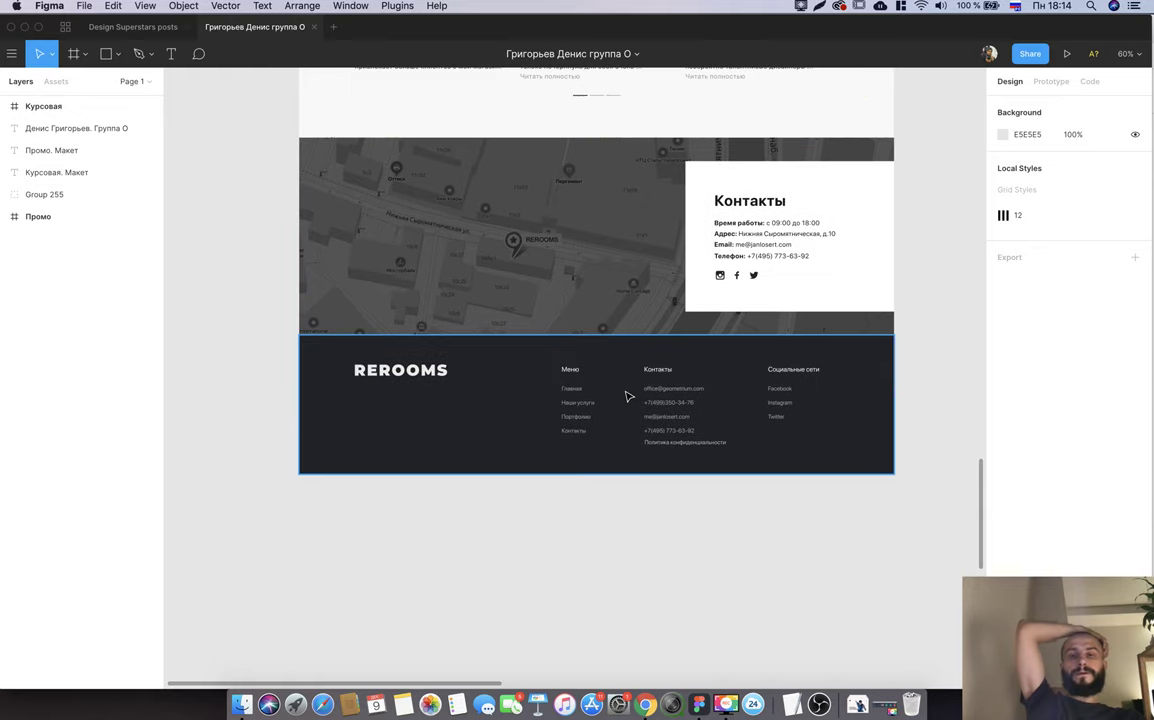
scroll(623, 394, up, 10)
scroll(625, 395, up, 10)
scroll(627, 396, up, 10)
scroll(627, 396, up, 13)
scroll(627, 397, down, 4)
scroll(627, 397, down, 10)
scroll(627, 398, down, 10)
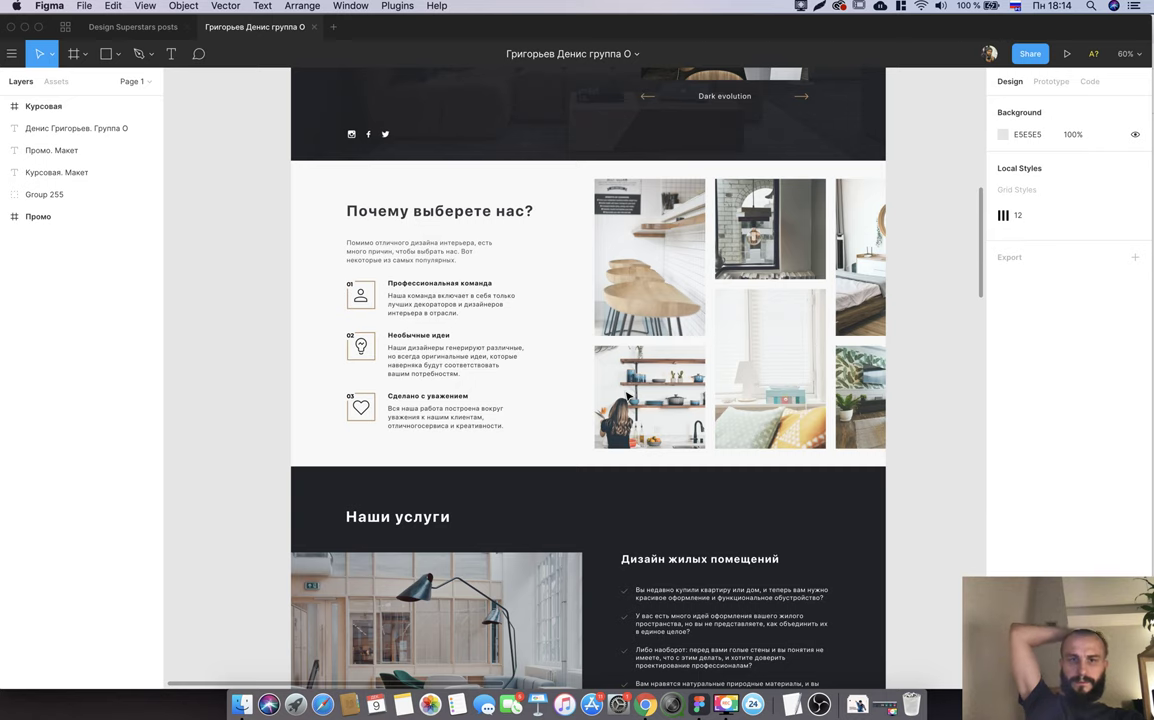
click(416, 305)
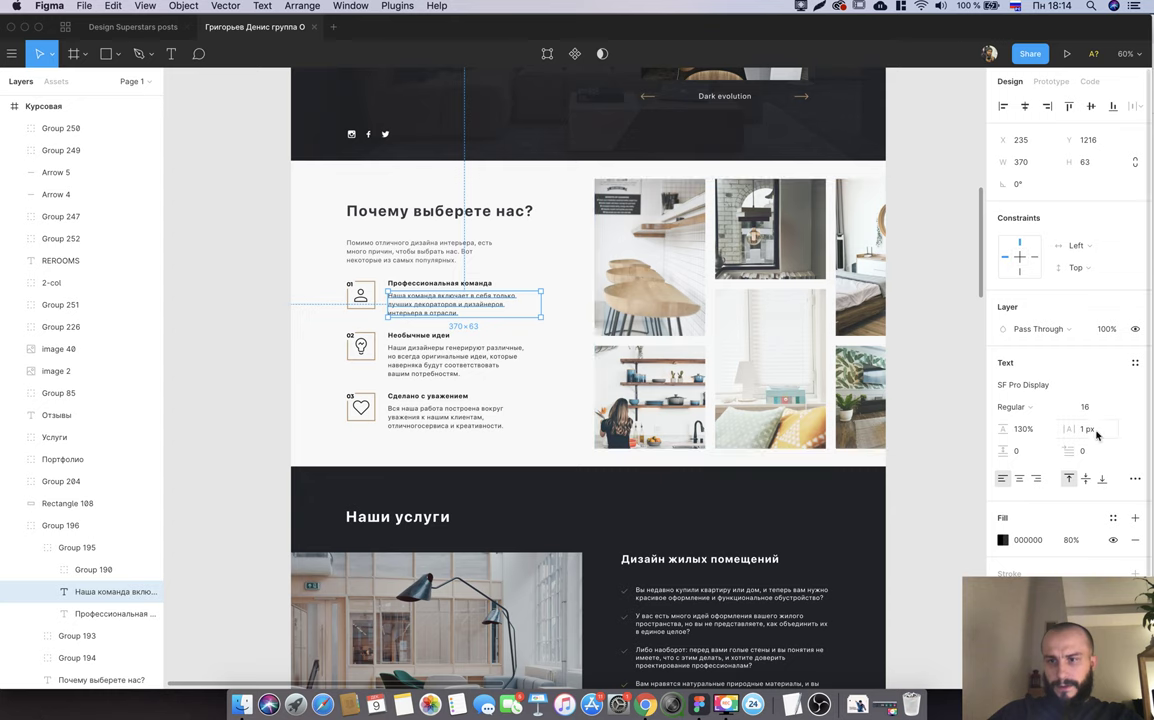
Set letter spacing to 0 px on the three feature description paragraphs.
drag(1068, 429, 1088, 432)
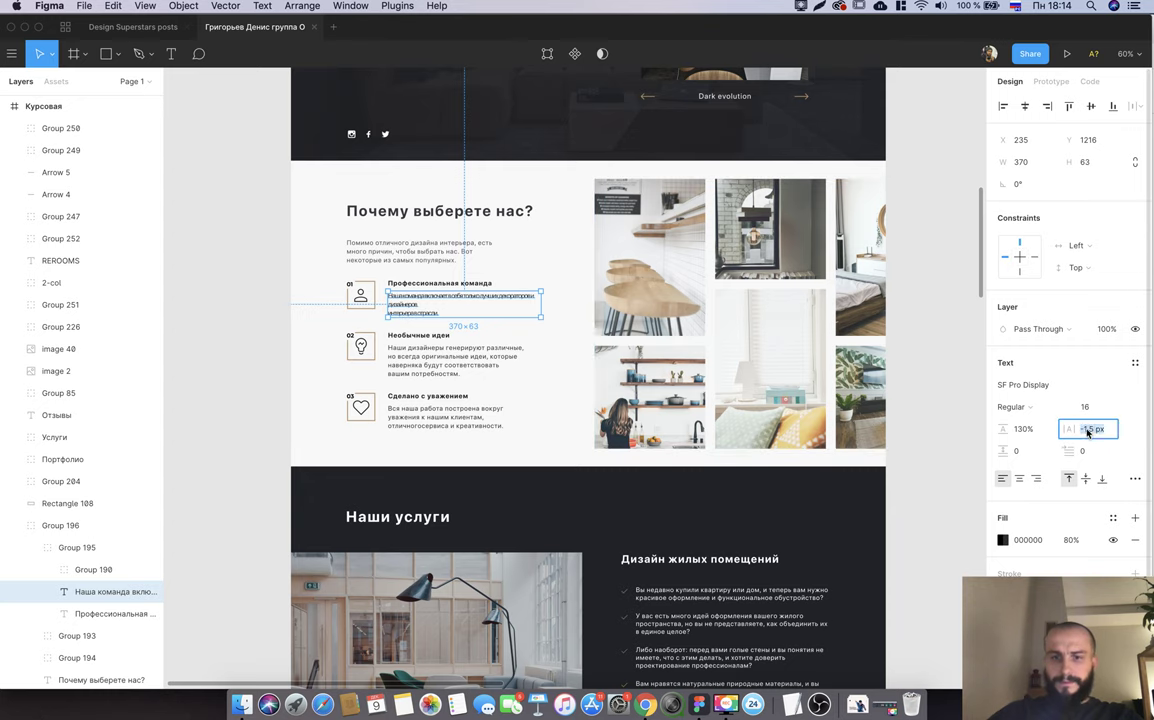
click(209, 306)
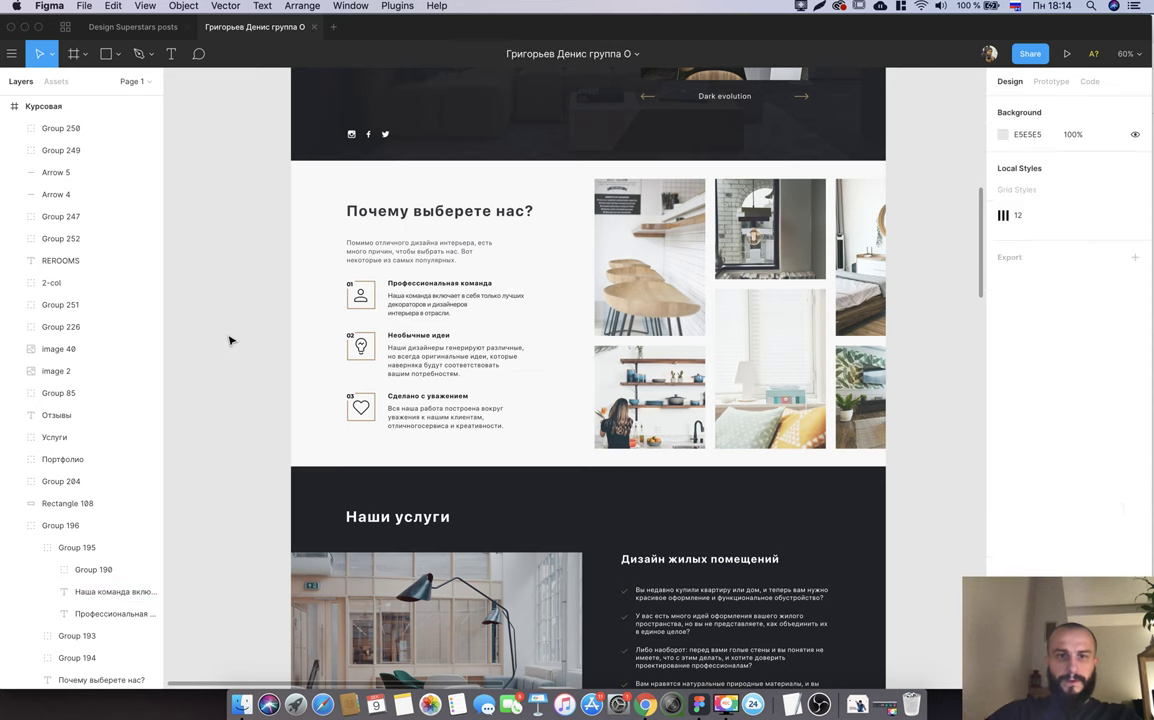
click(446, 364)
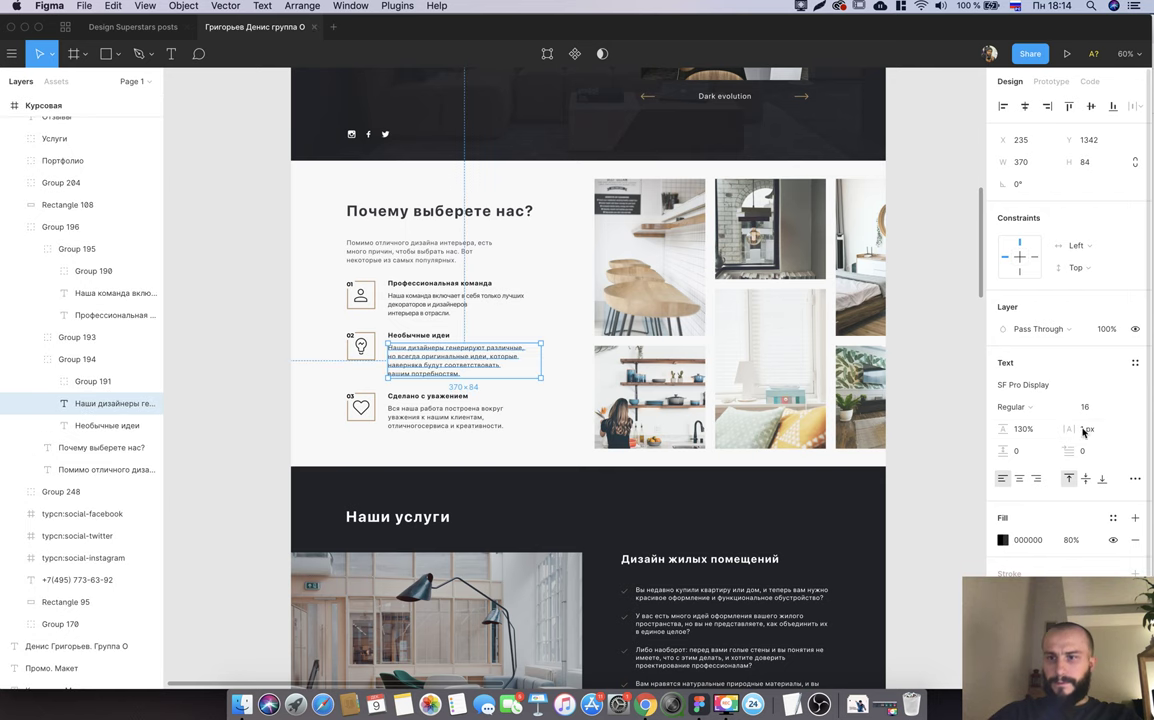
click(420, 419)
click(1087, 429)
text(0)
key(Return)
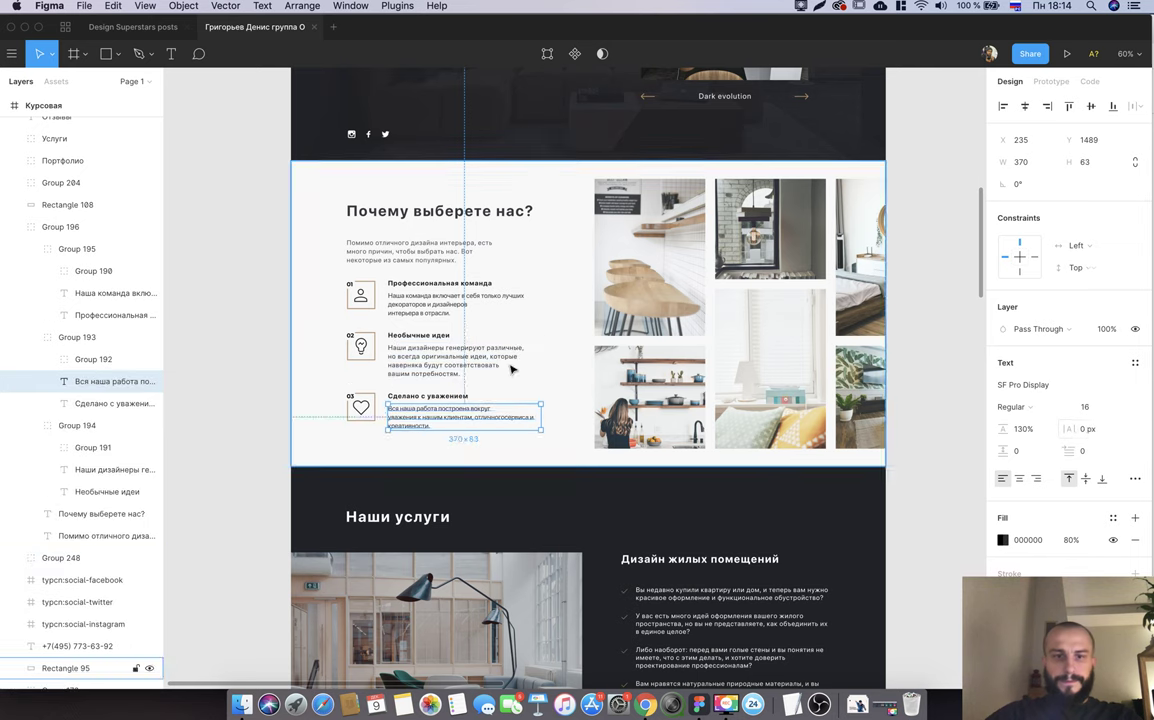
click(504, 373)
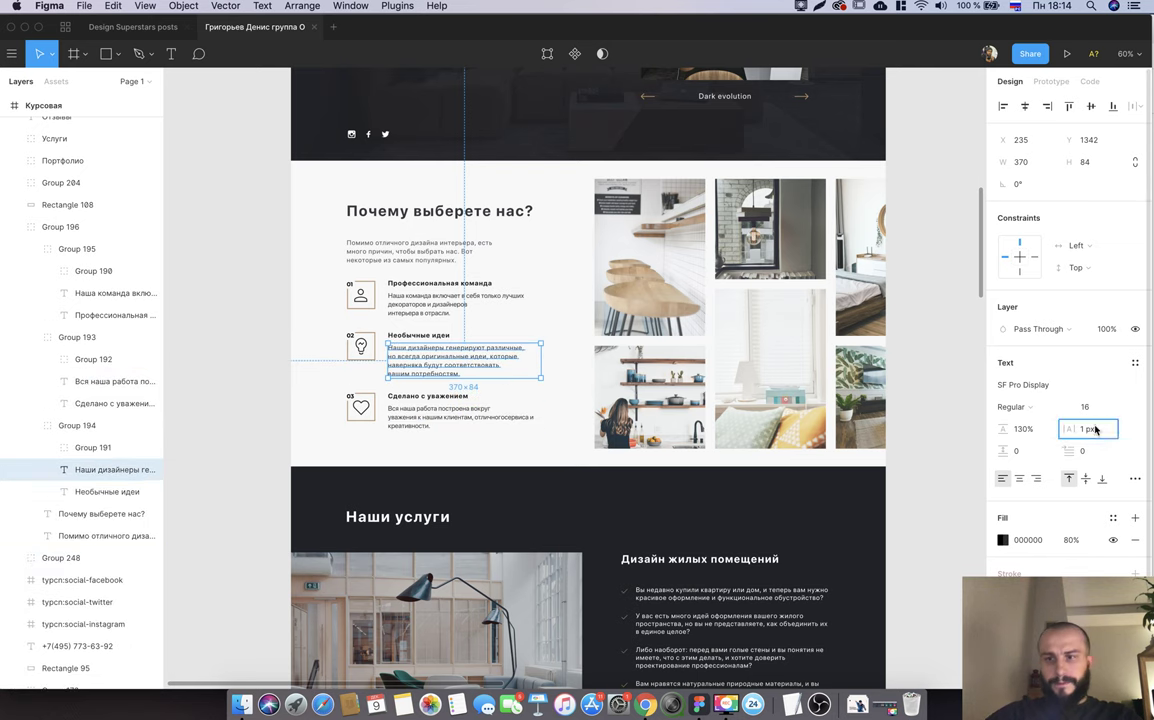
text(0)
key(Return)
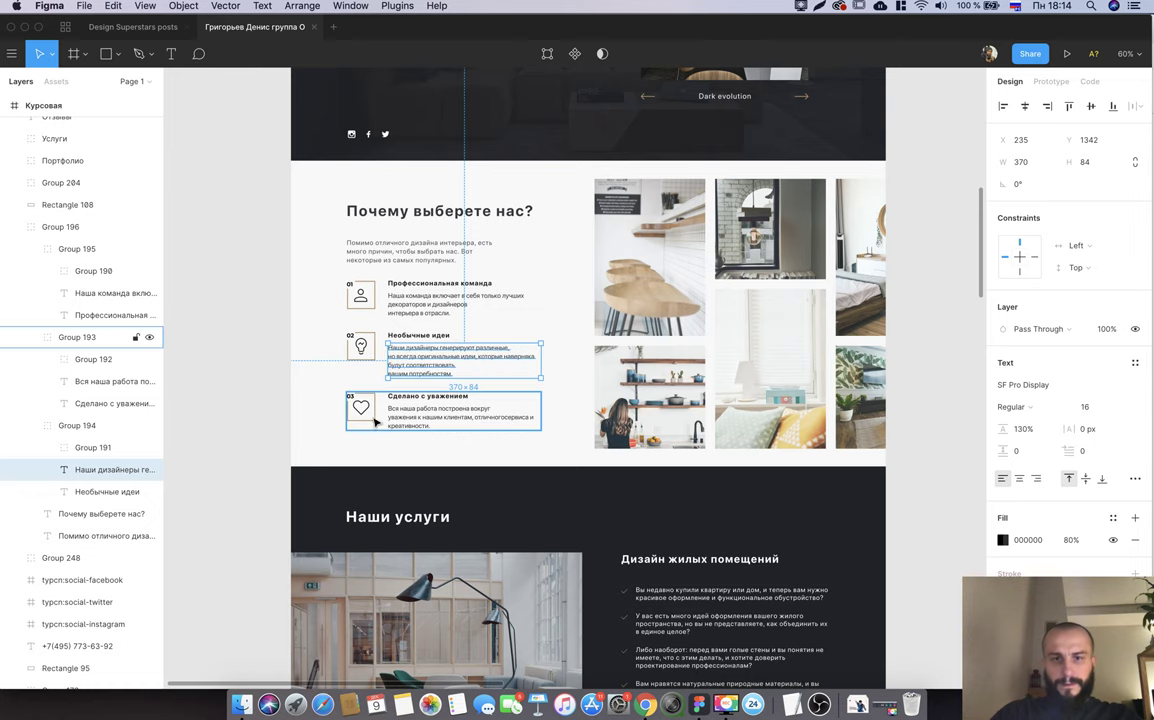
Narrow the second and third description boxes, the third to 351 px, so lines rewrap.
drag(541, 360, 520, 357)
click(530, 410)
drag(541, 410, 522, 410)
key(super+z)
key(super+z)
drag(541, 412, 532, 412)
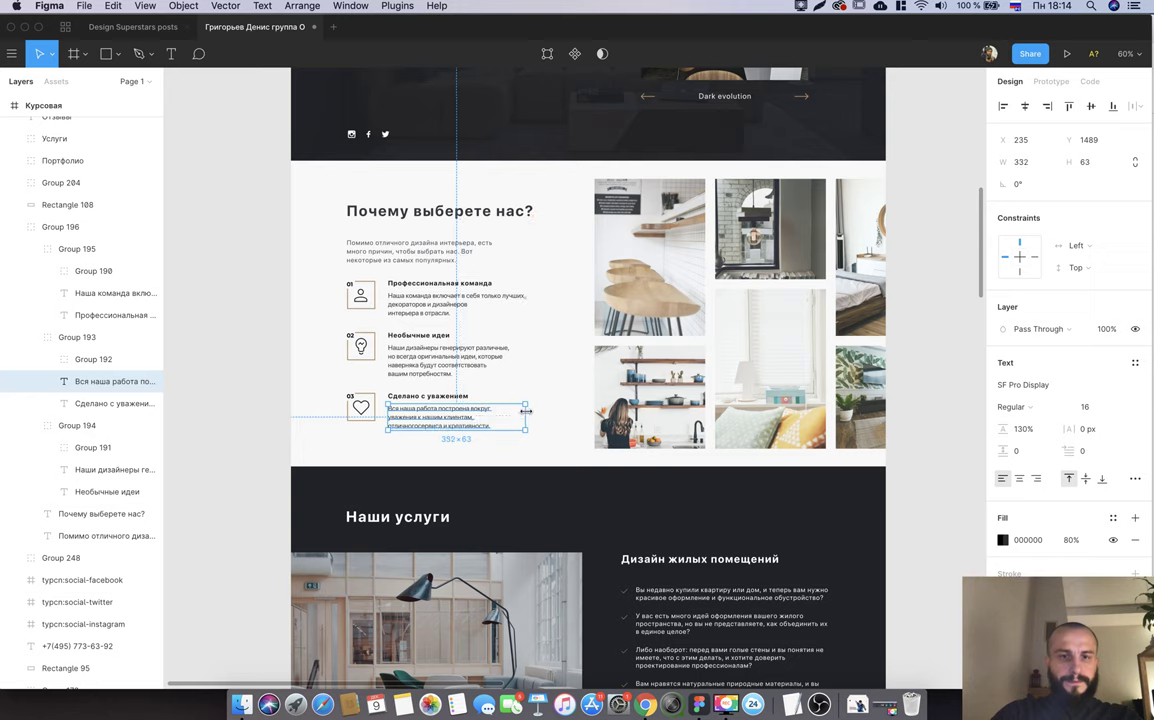
double_click(515, 424)
click(510, 420)
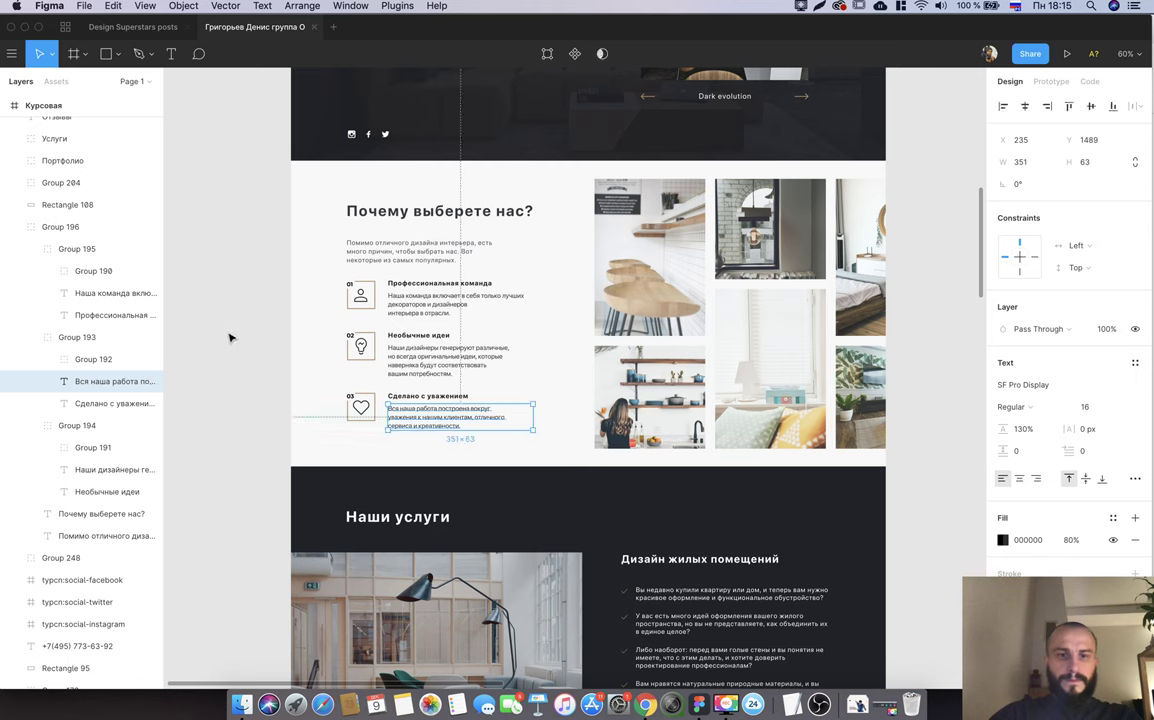
click(345, 378)
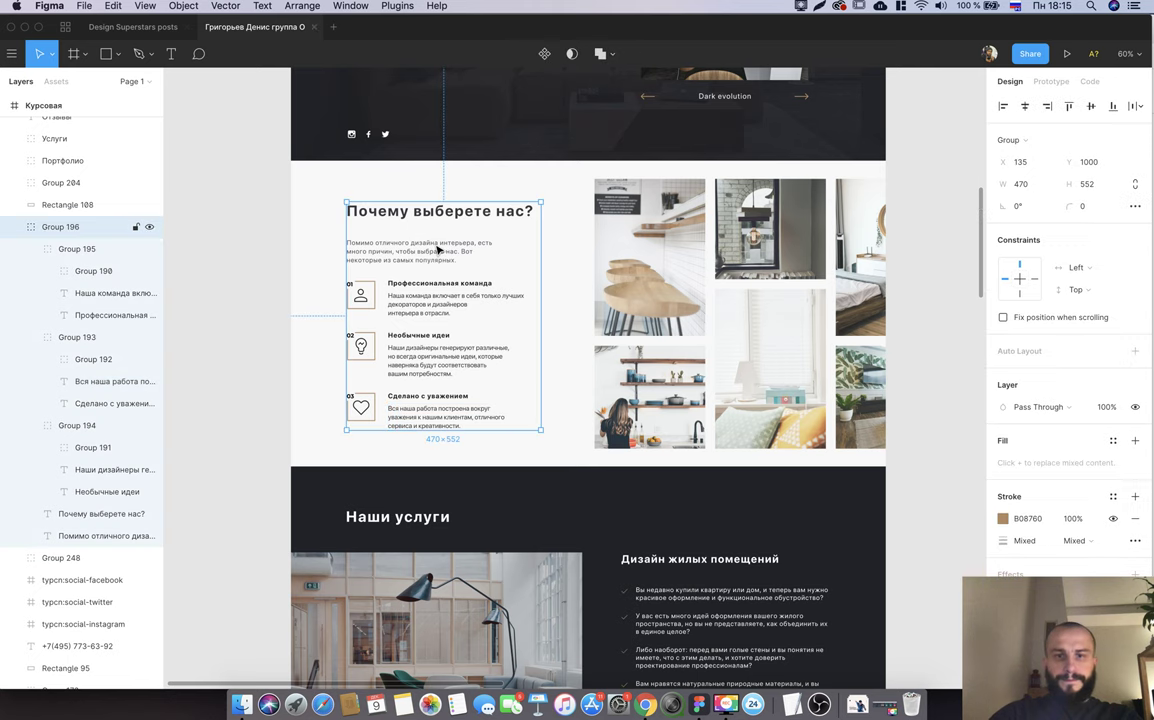
Shift the image grid slightly and enlarge Rectangle 95's background to 1576×810.
drag(612, 263, 645, 292)
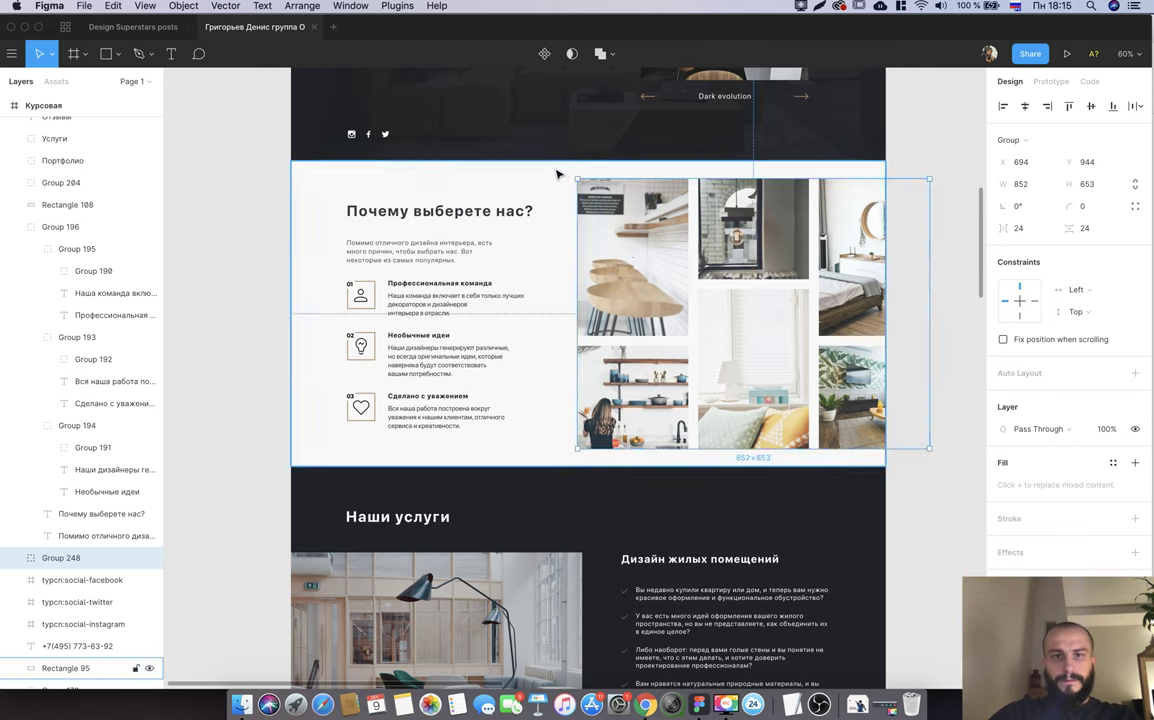
click(565, 168)
drag(565, 158, 565, 146)
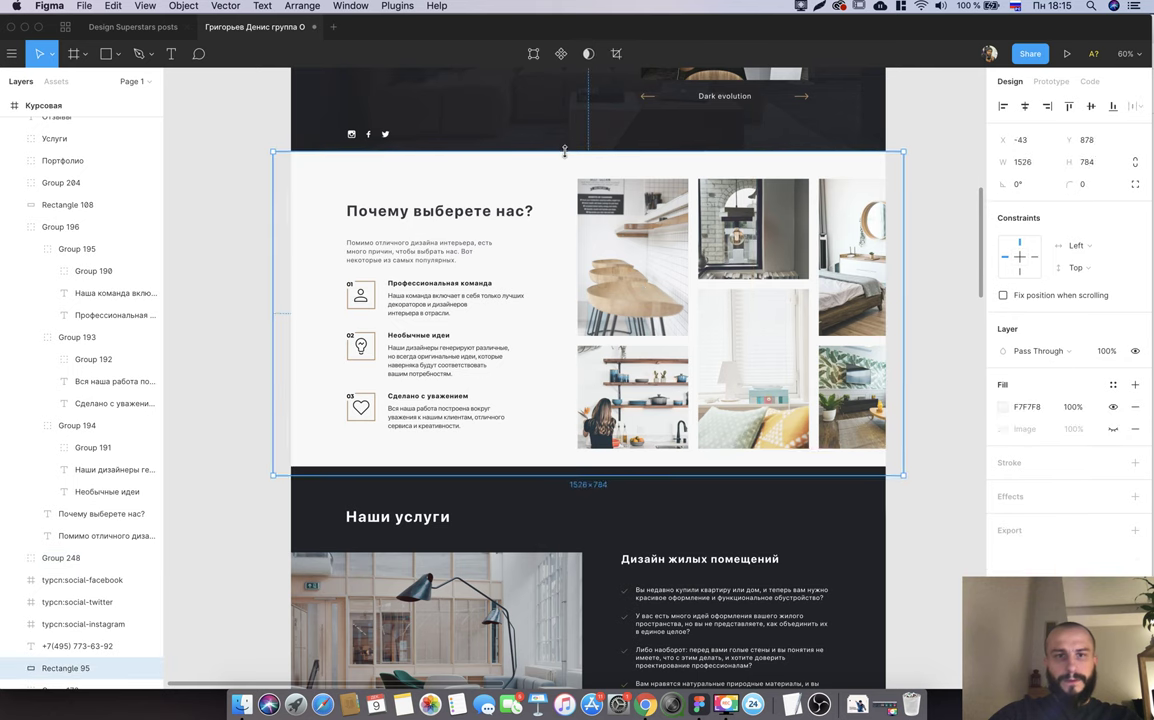
Send the services section group to the back.
click(550, 498)
right_click(554, 507)
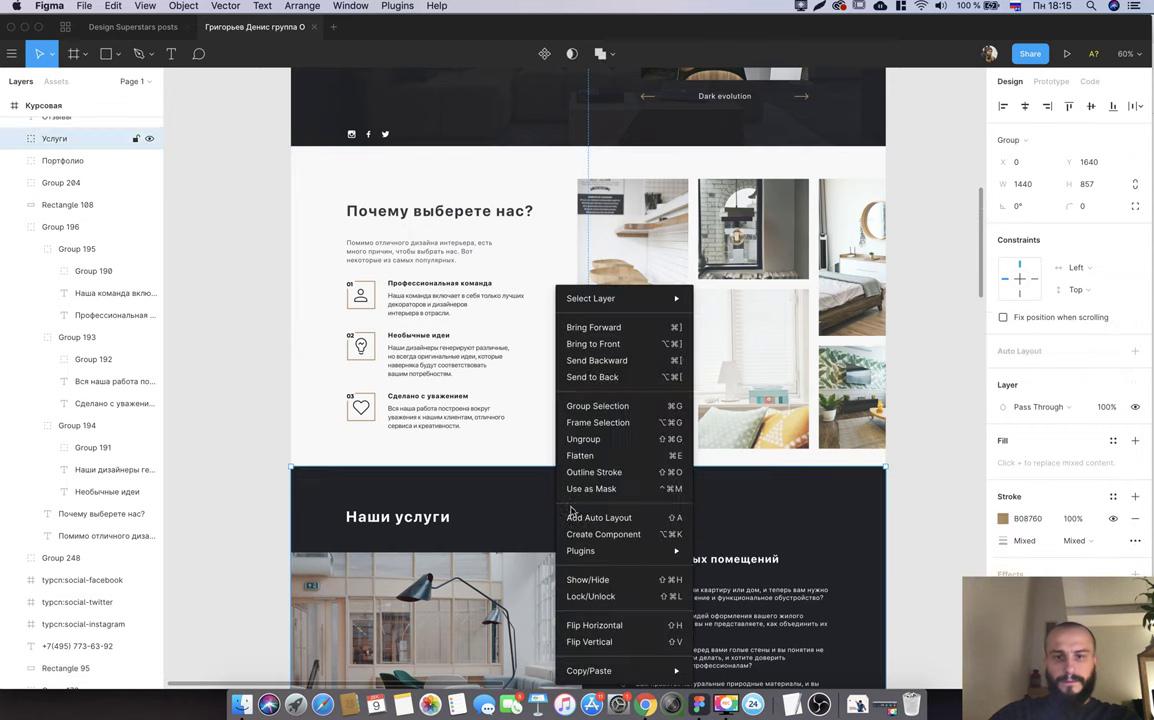
click(618, 378)
click(970, 500)
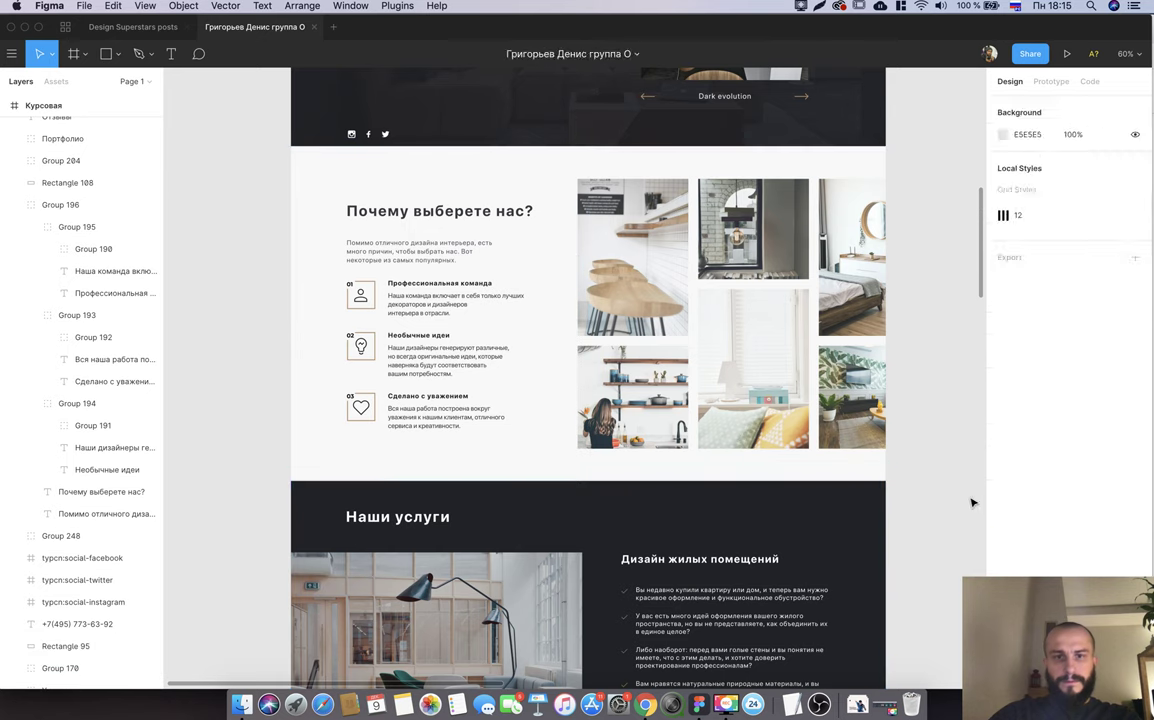
Enlarge the background further to 1608×826 and move Group 196 up about 23 px.
click(594, 473)
drag(567, 146, 568, 143)
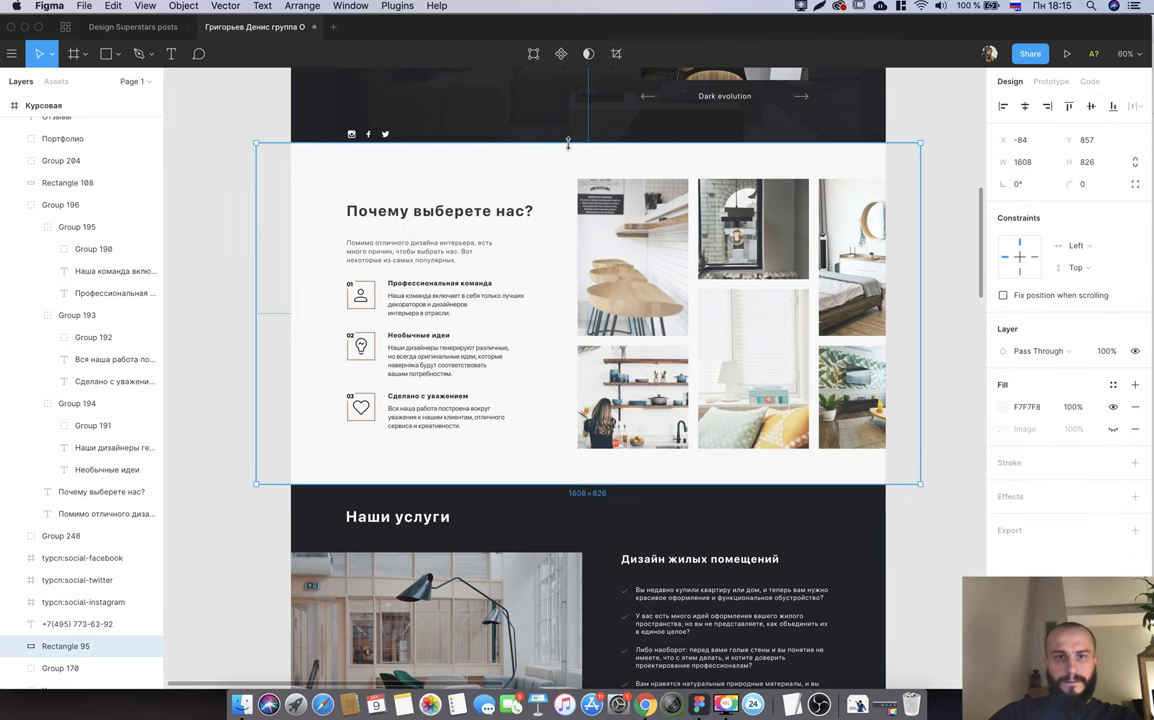
click(462, 205)
drag(460, 215, 458, 192)
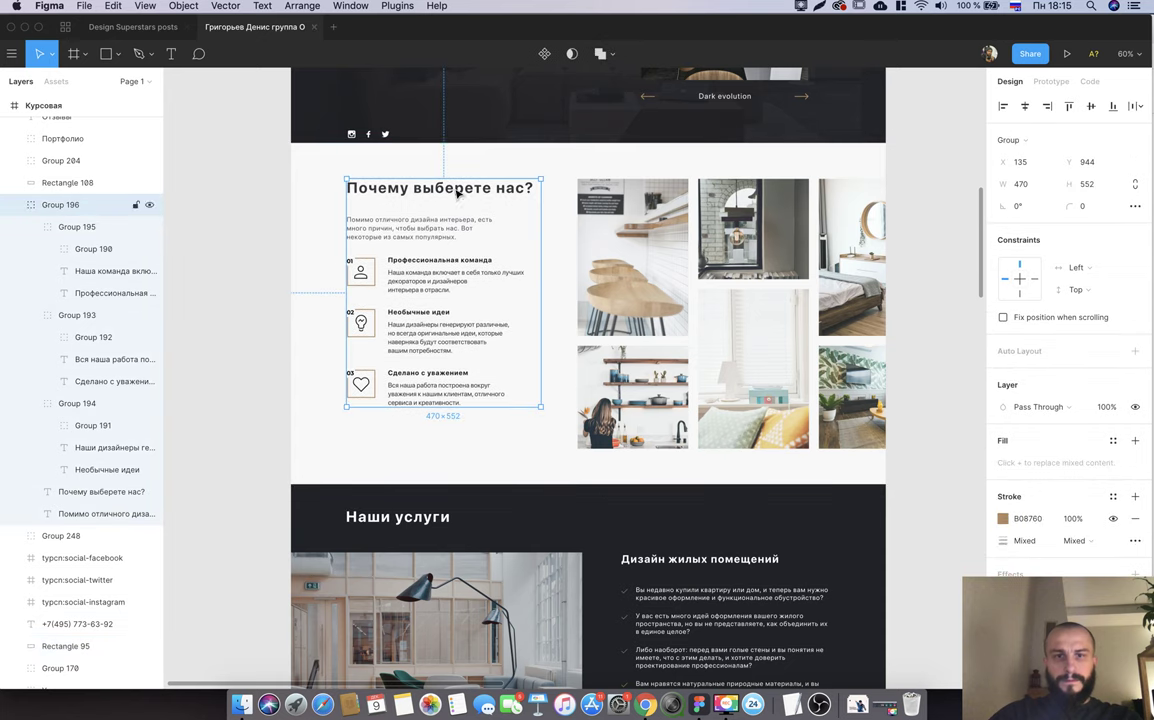
click(582, 141)
drag(582, 141, 583, 124)
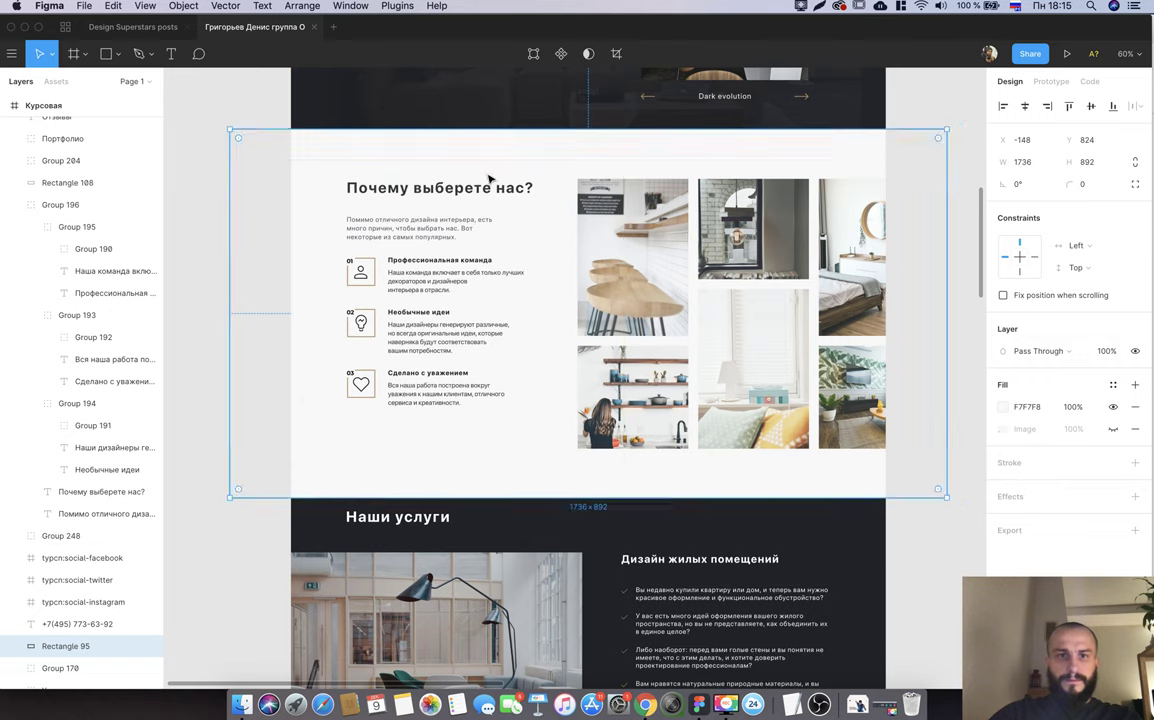
Delete the three Vector 14 square outlines around the 01, 02 and 03 feature icons.
click(638, 244)
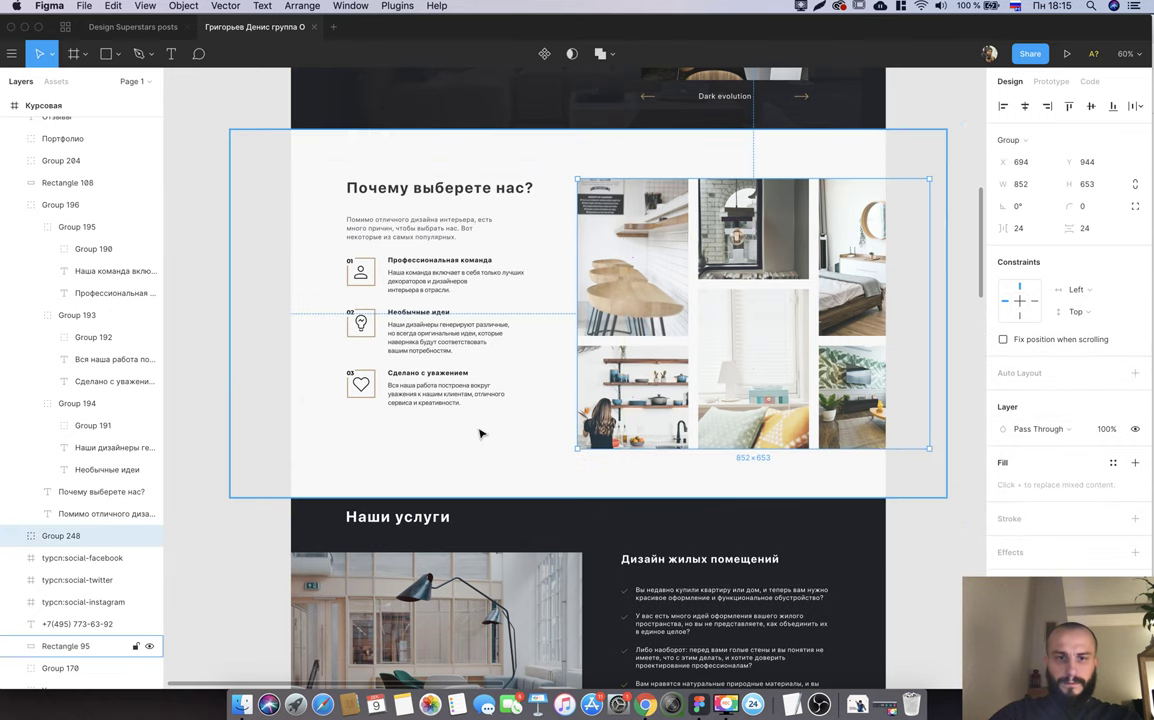
click(427, 397)
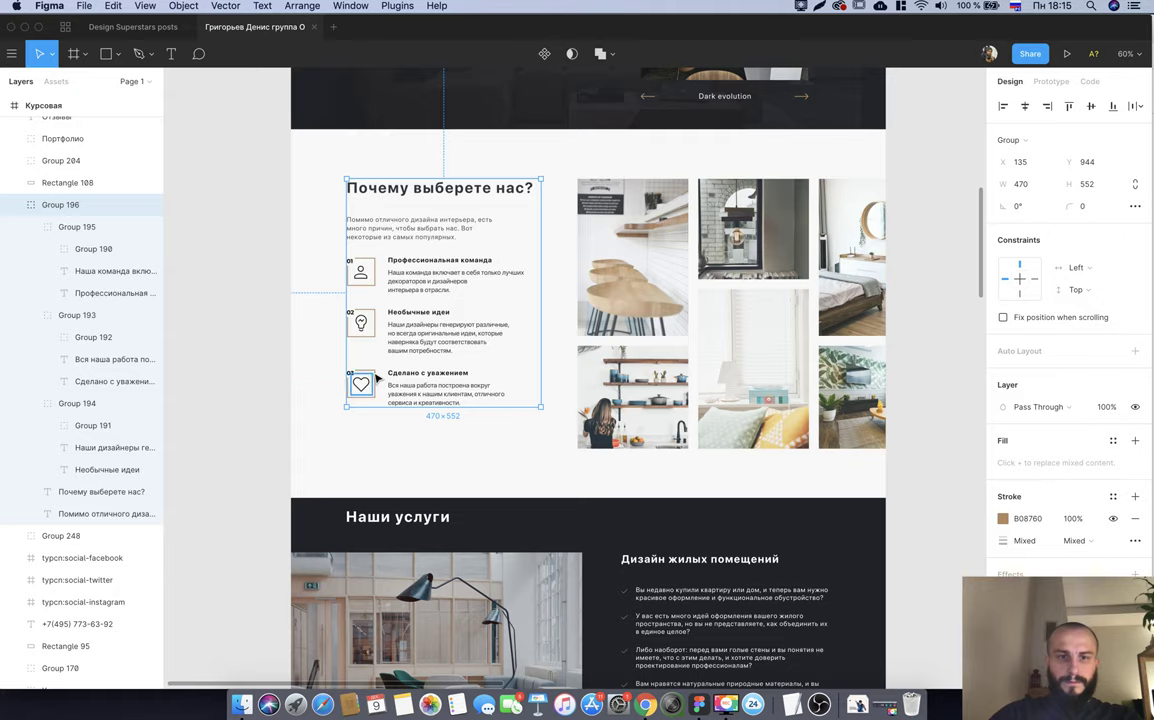
double_click(376, 375)
scroll(350, 395, up, 5)
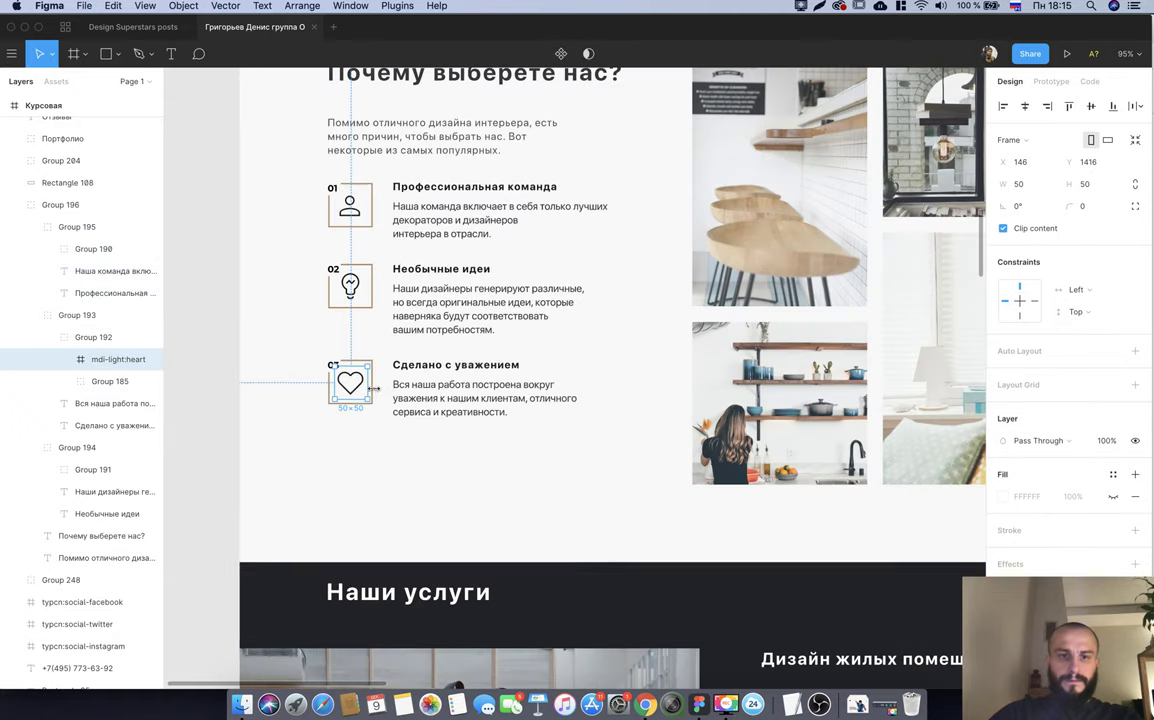
click(377, 393)
shift+super+click(372, 290)
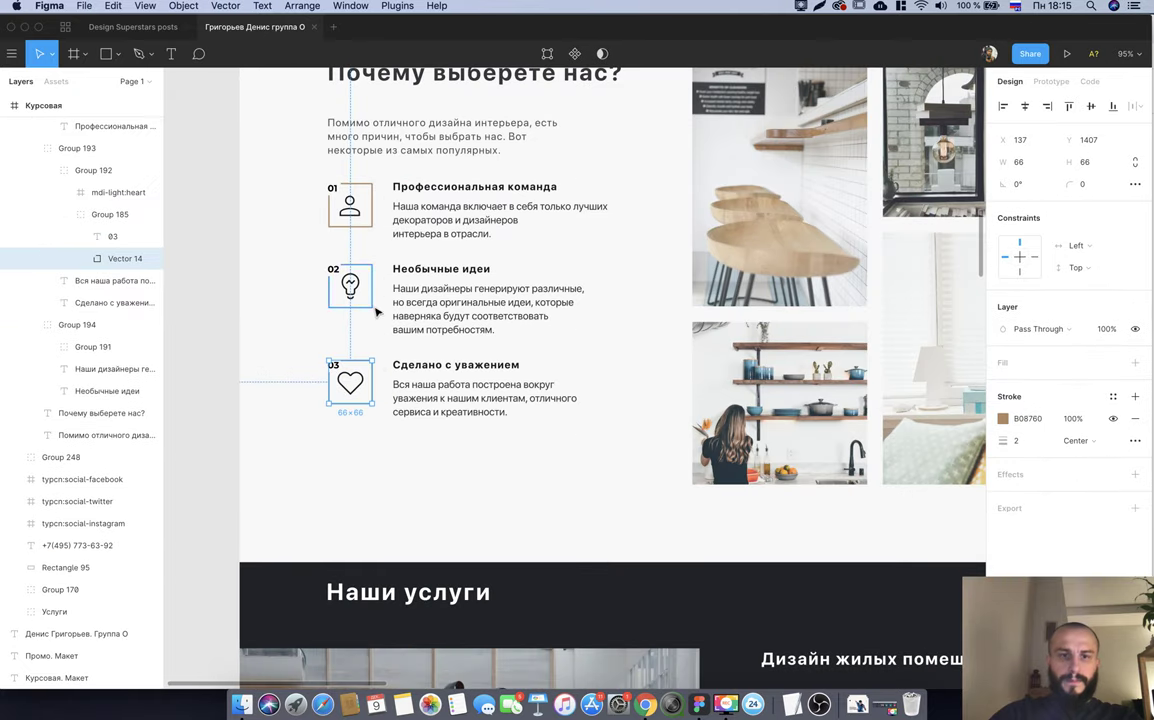
shift+super+click(372, 226)
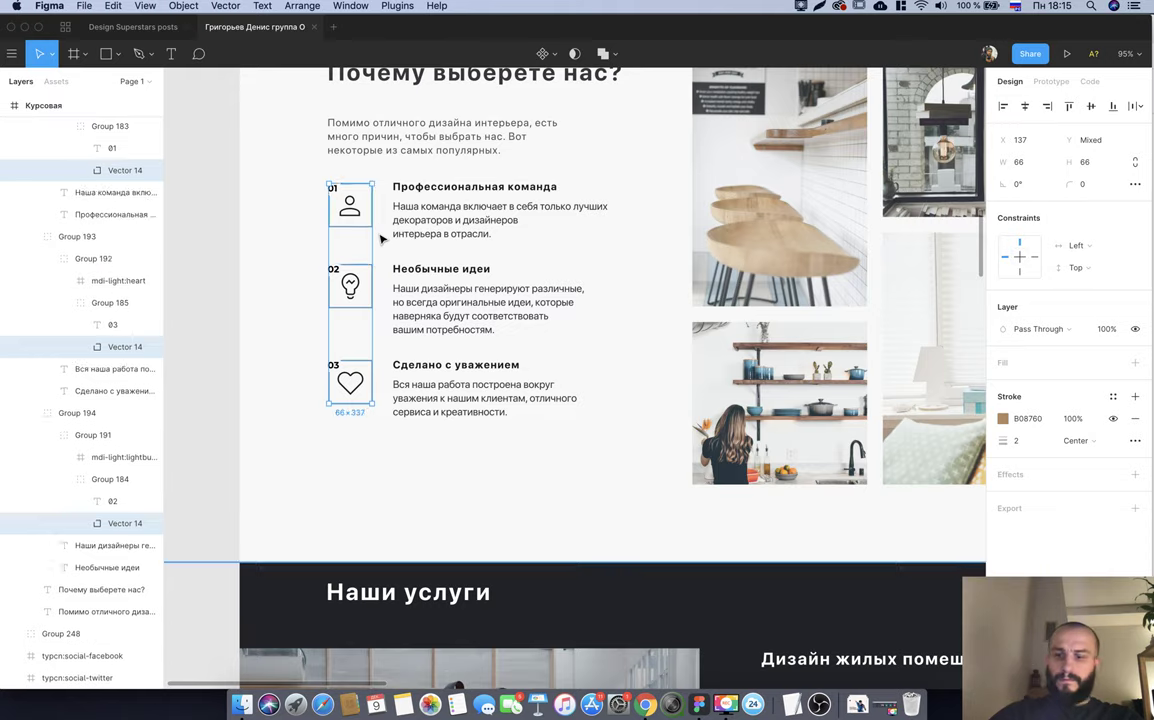
key(Delete)
scroll(399, 301, down, 3)
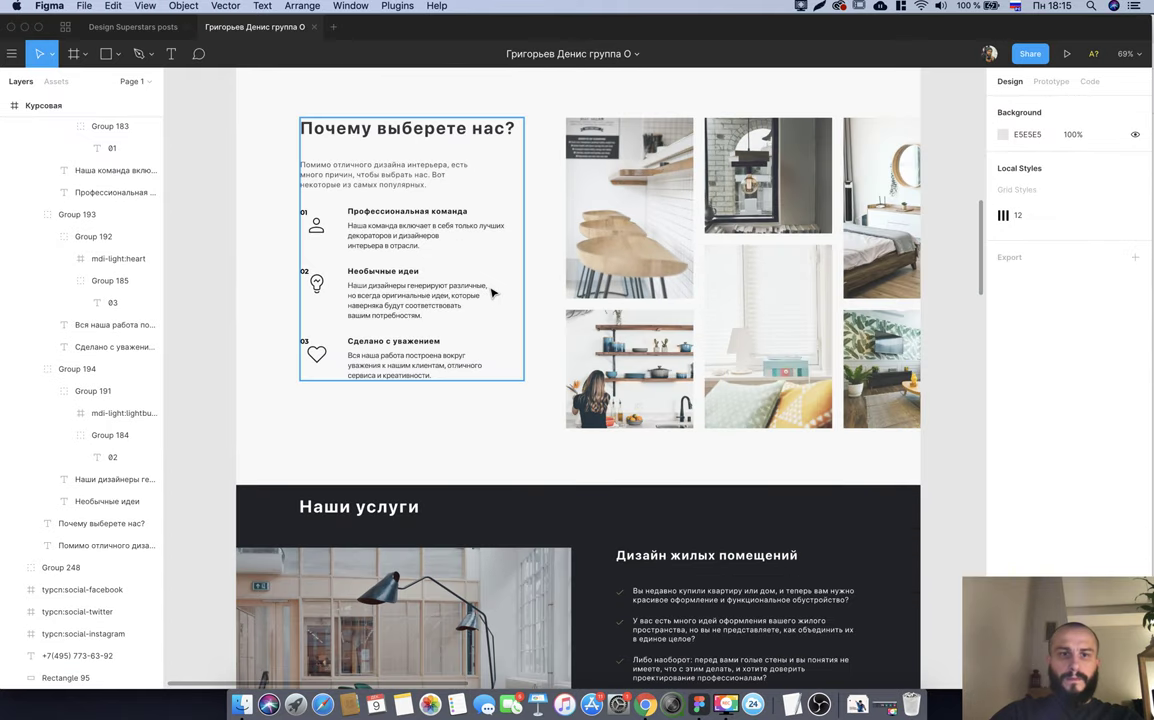
Nudge all feature headings and descriptions left, closer to their icons.
super+click(450, 227)
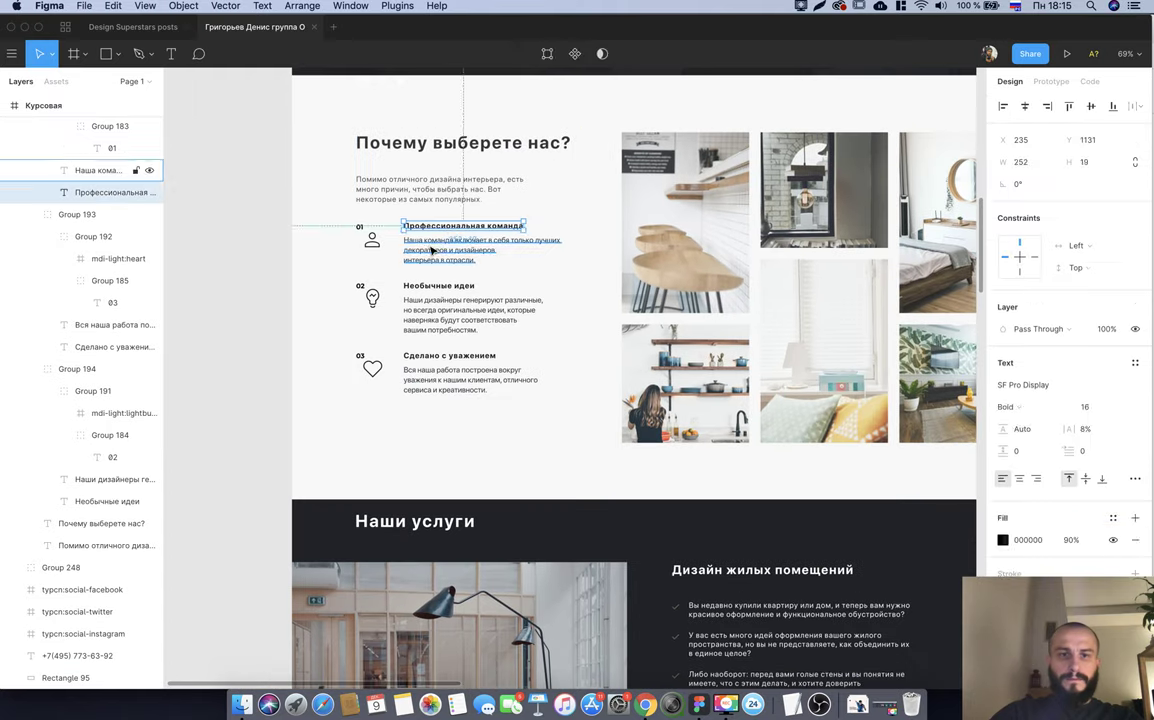
shift+super+click(428, 288)
shift+super+click(430, 308)
shift+super+click(440, 355)
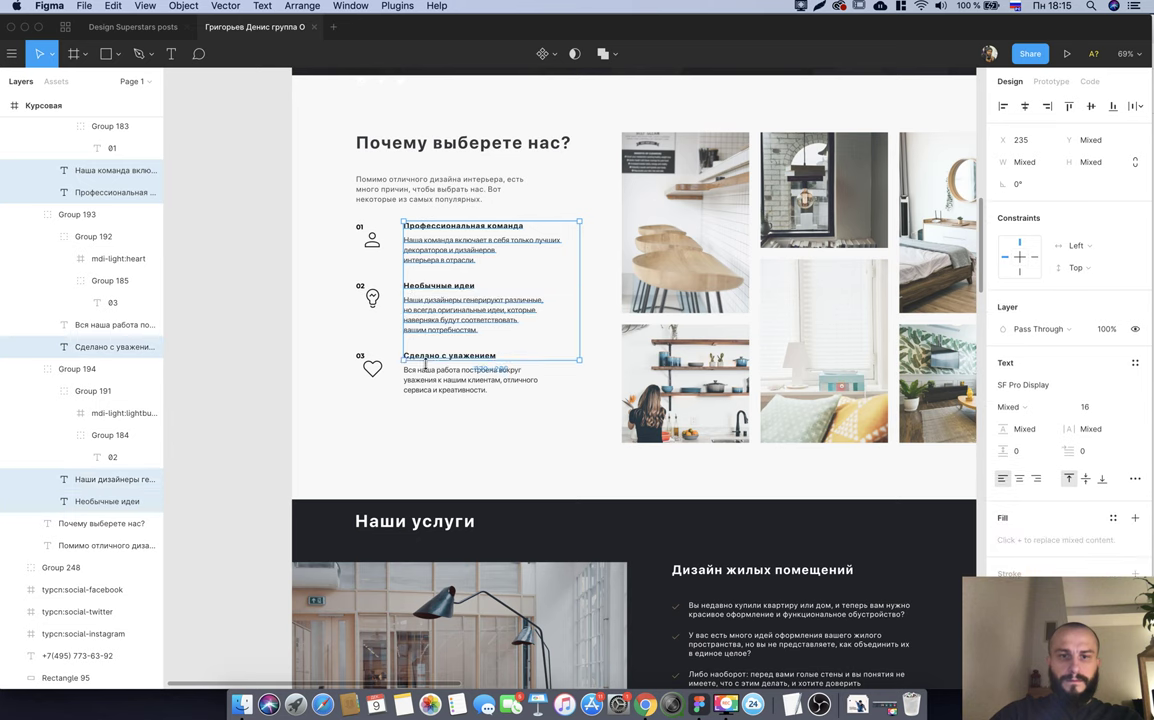
shift+super+click(431, 380)
key(shift+Left)
key(shift+Left)
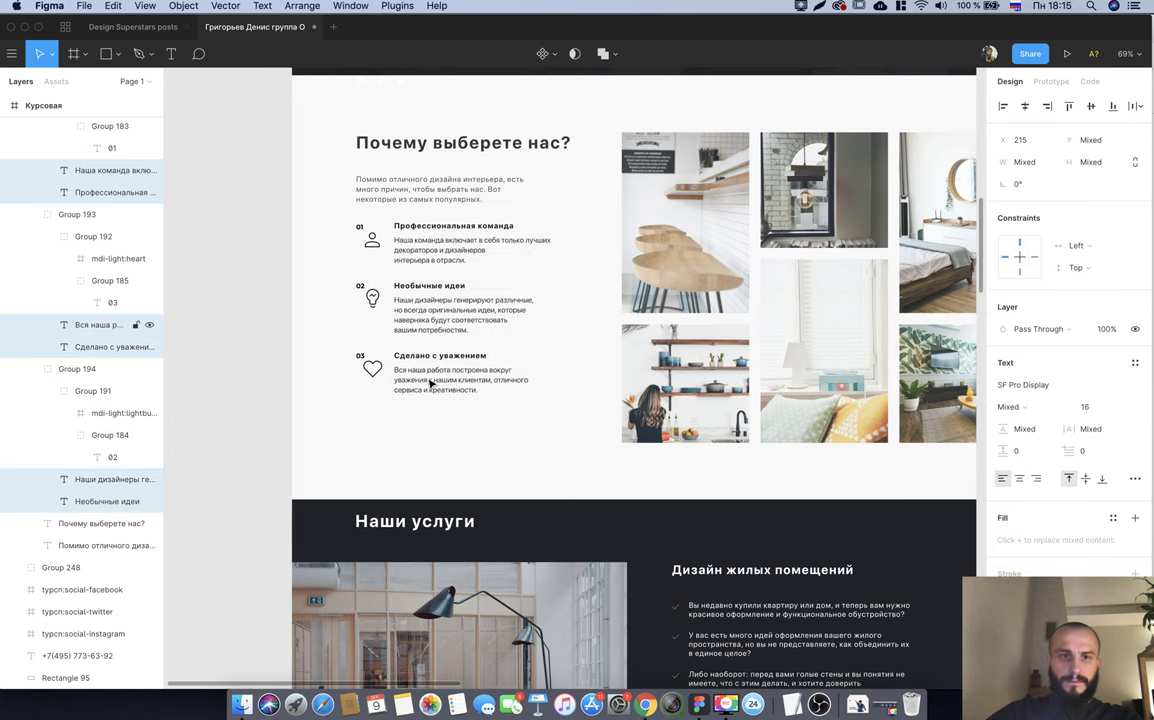
key(Left)
key(Left)
key(Left)
key(Down)
key(Down)
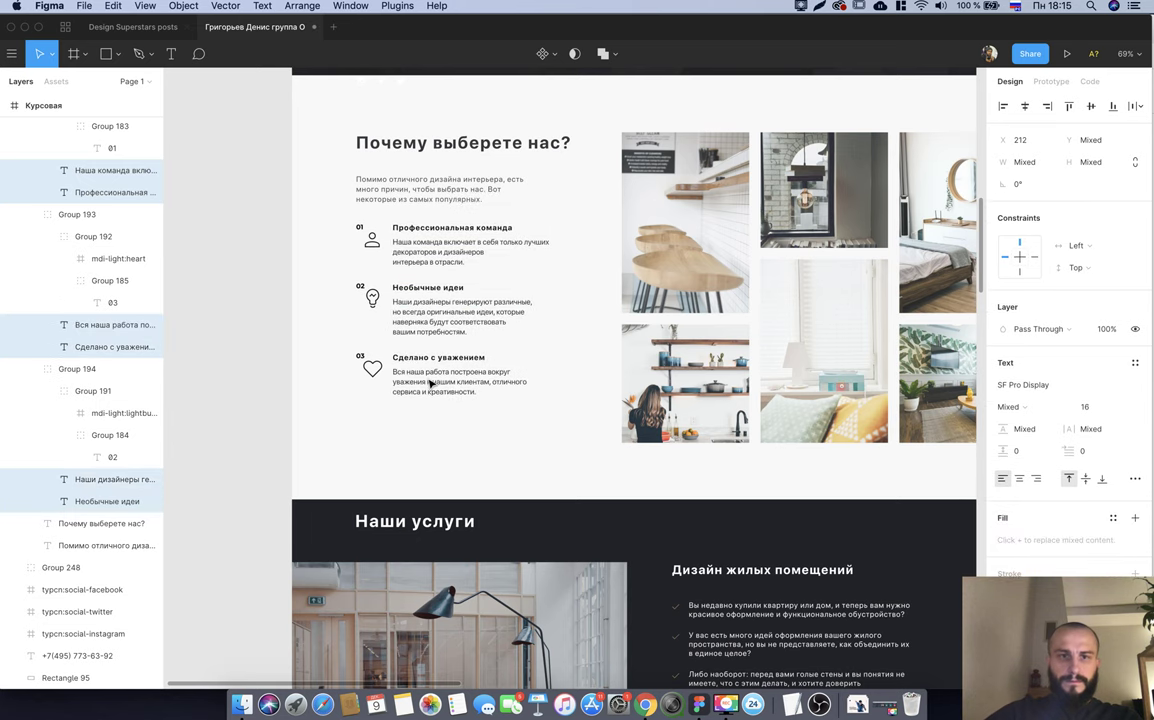
key(Up)
key(Right)
key(Right)
key(Right)
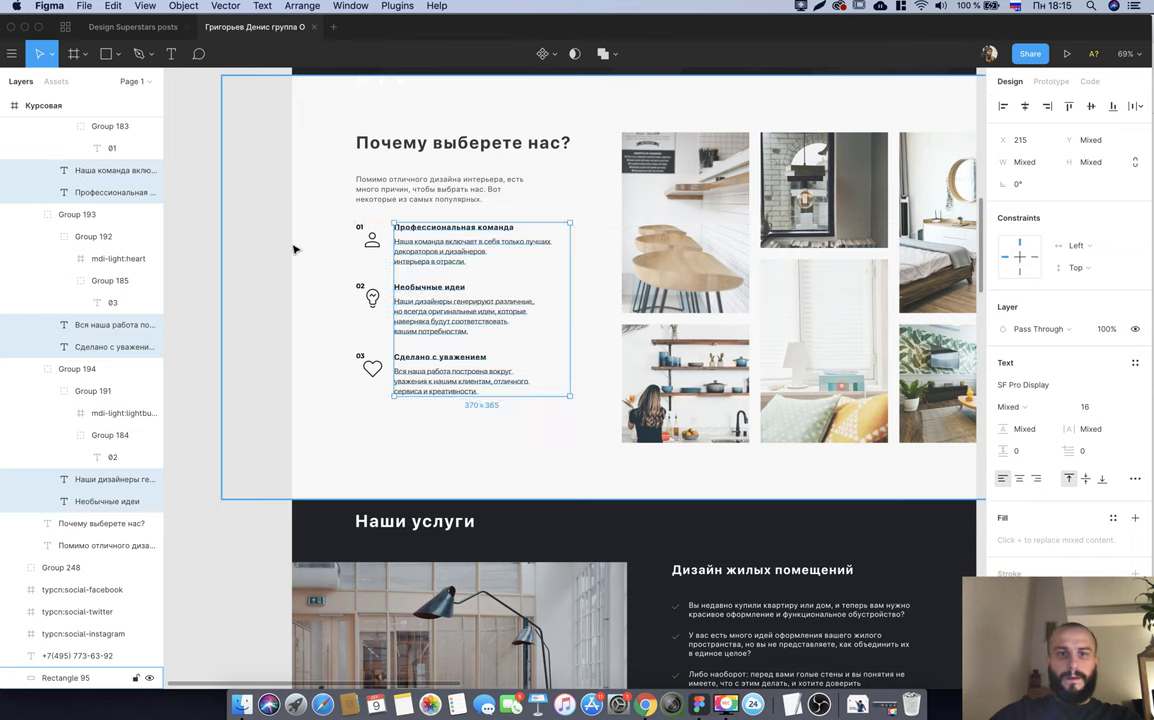
click(276, 232)
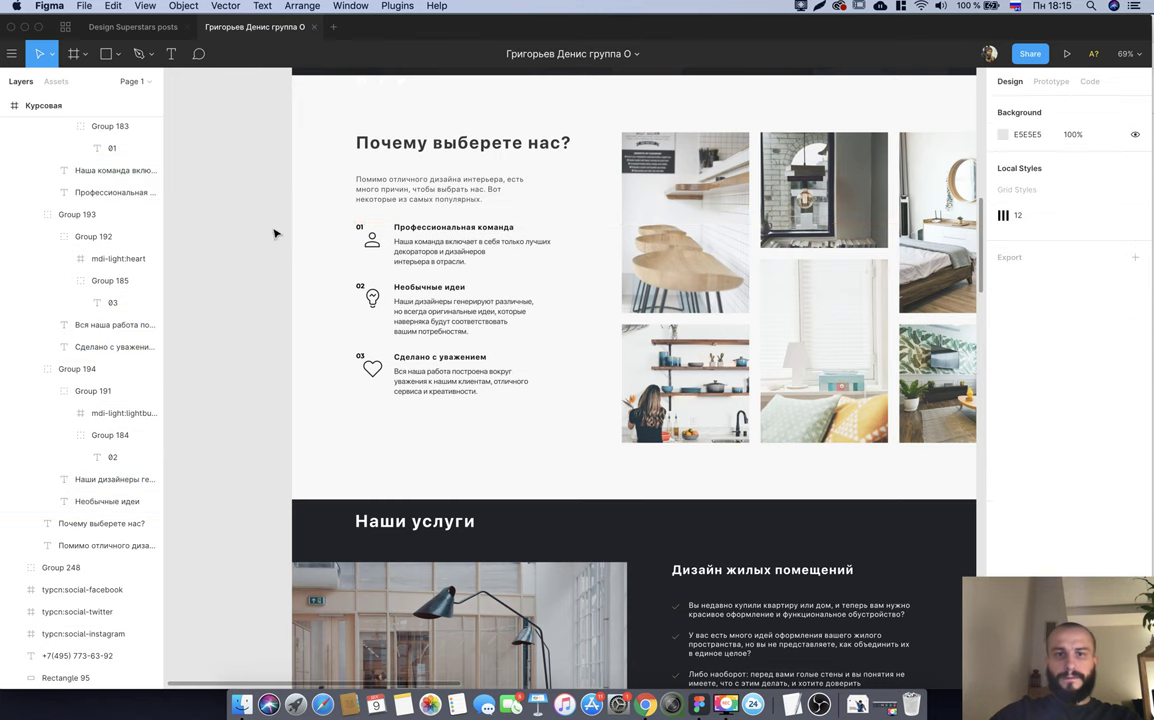
Set the intro paragraph's letter spacing to 0.
double_click(441, 192)
click(1100, 429)
text(0)
key(Return)
click(260, 227)
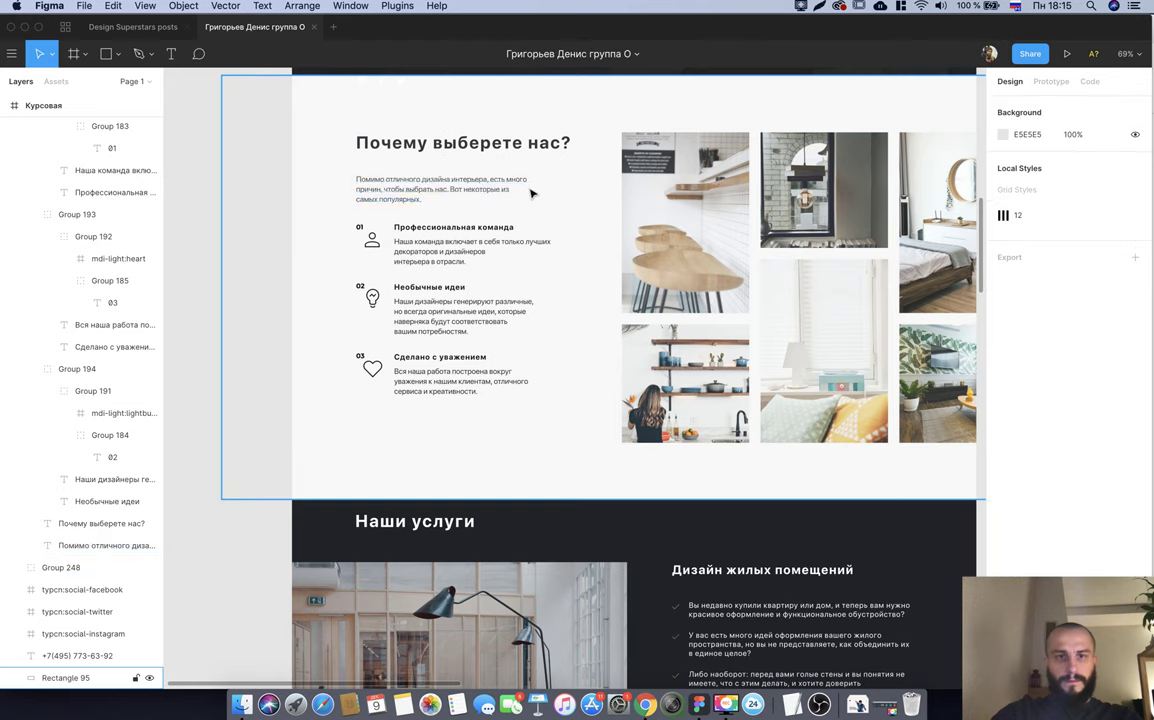
scroll(395, 225, down, 3)
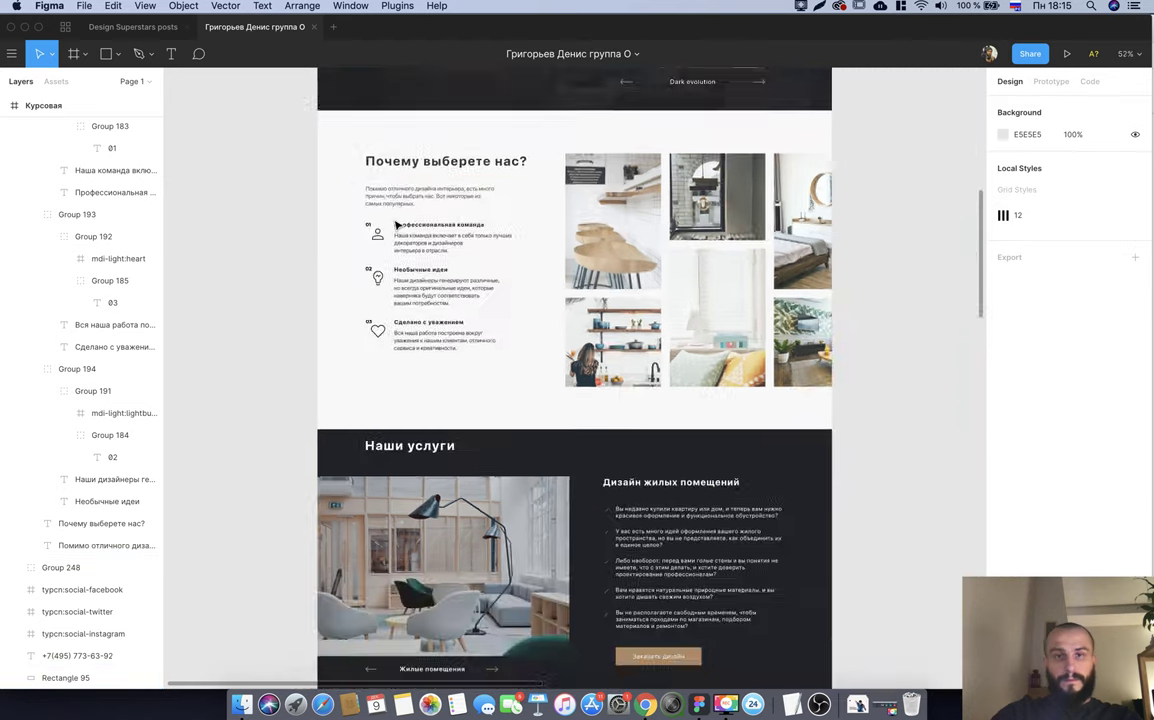
Scale Group 248 down proportionally to 756×579 and shorten Rectangle 95's bottom edge to fit.
click(603, 368)
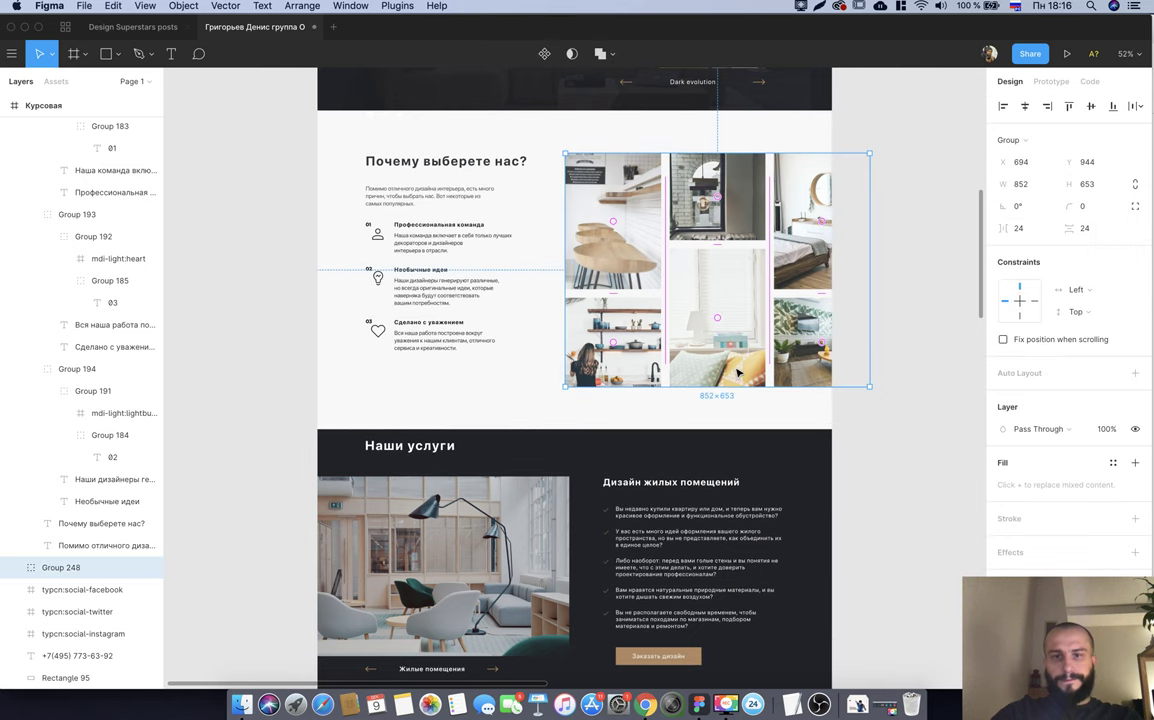
mouse_move(727, 378)
key(k)
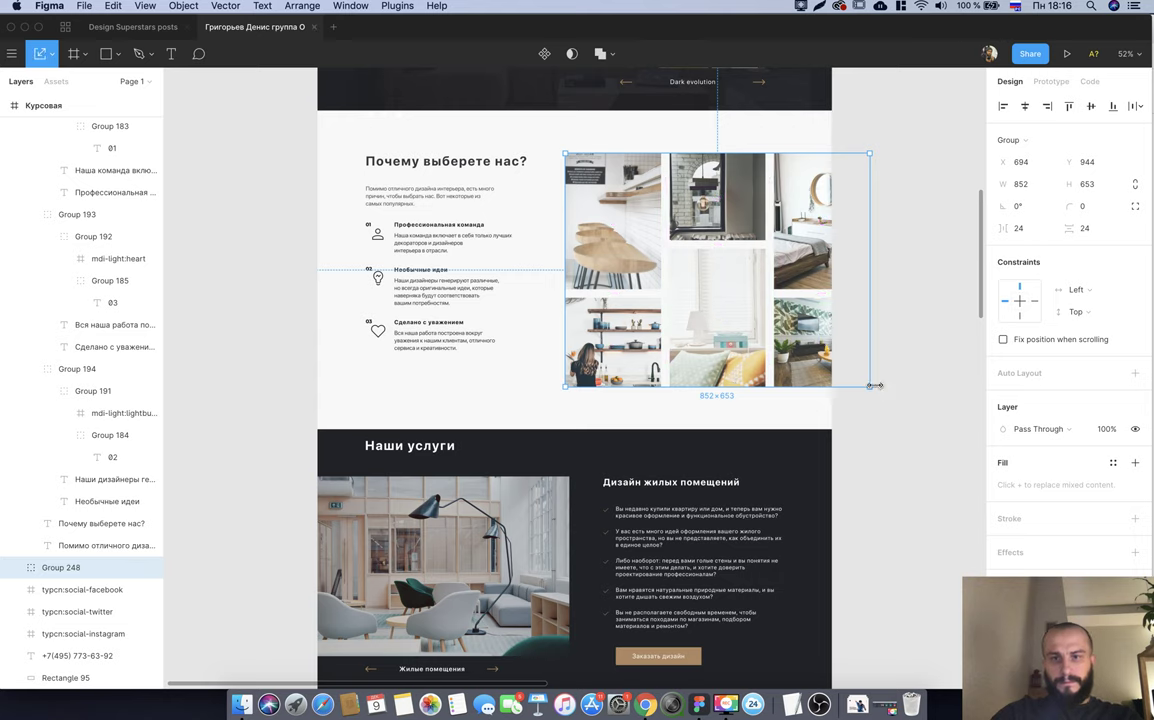
drag(867, 386, 836, 361)
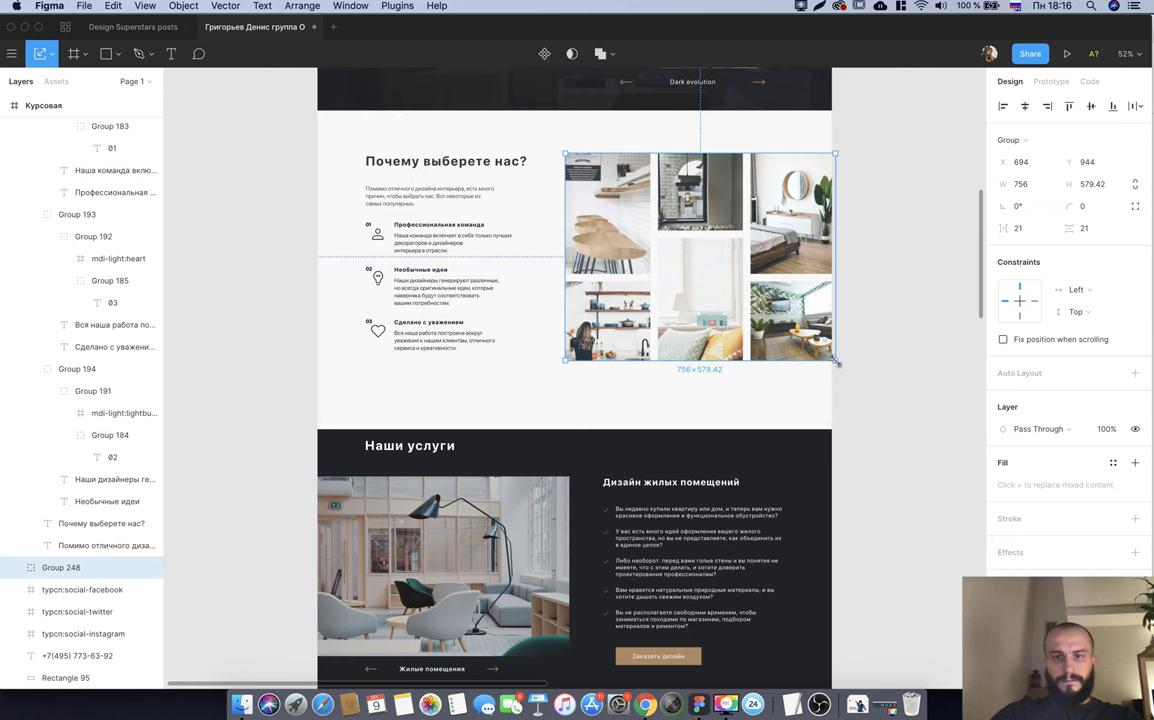
click(742, 417)
drag(605, 428, 597, 408)
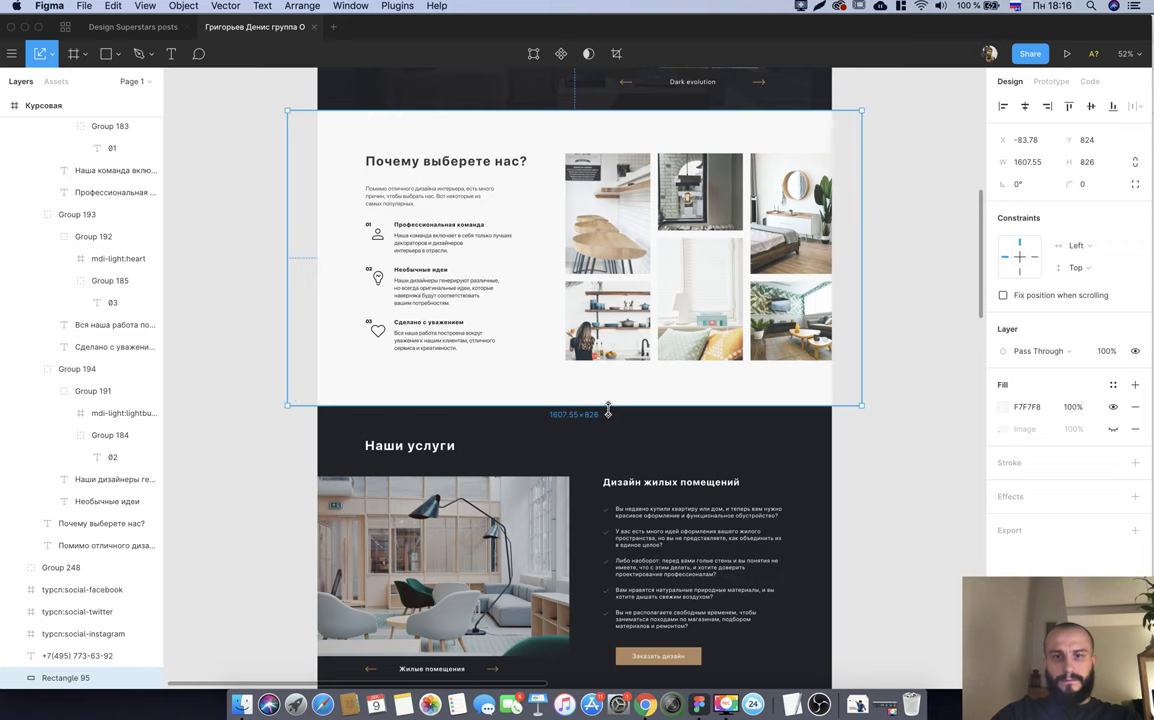
click(879, 443)
Experiment with enlarging and moving the photo grid, then undo back to the smaller size.
click(690, 283)
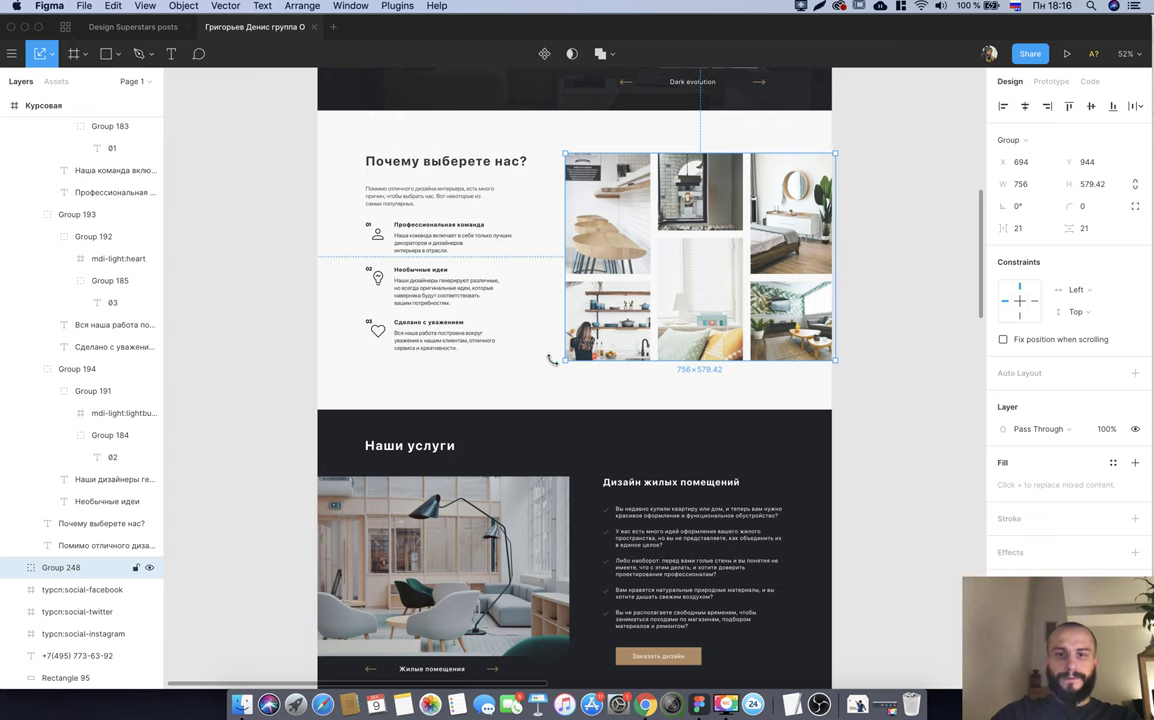
drag(557, 363, 511, 421)
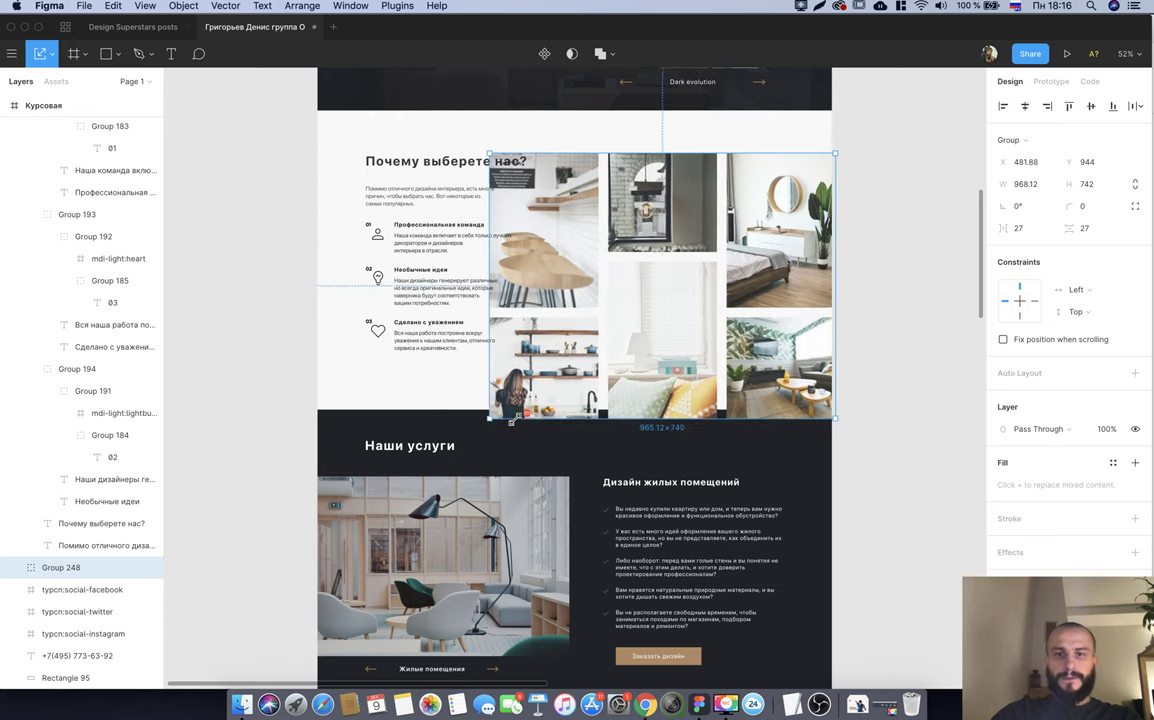
drag(548, 325, 619, 318)
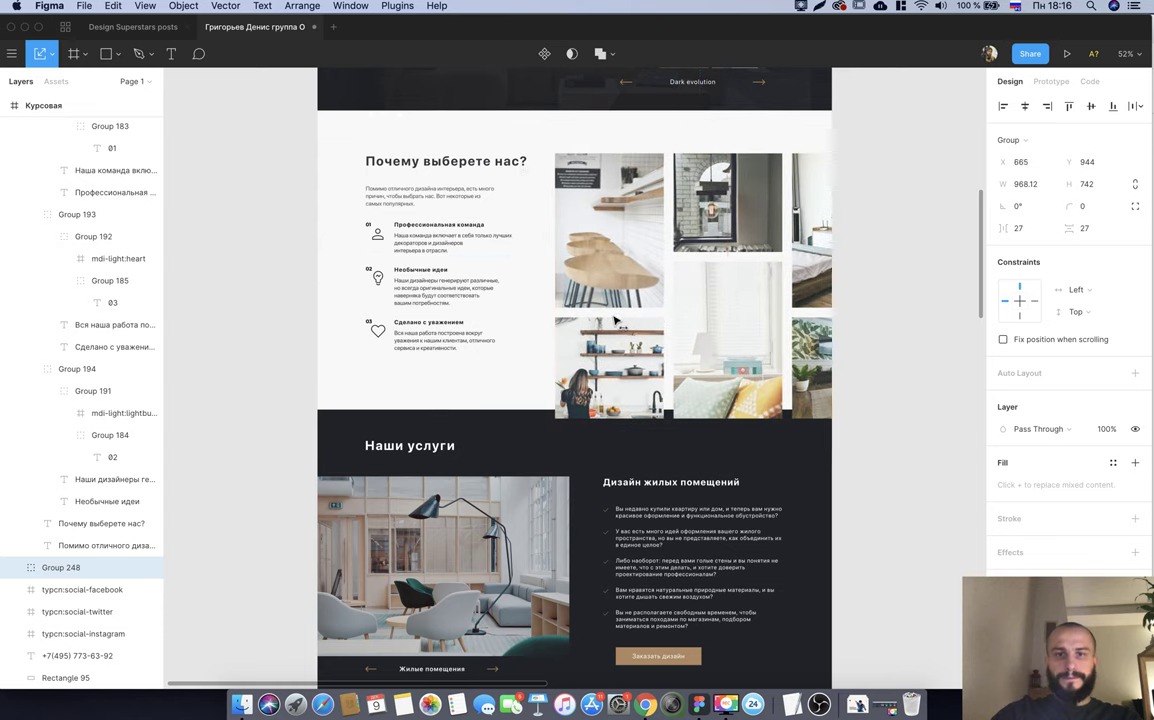
drag(559, 418, 548, 427)
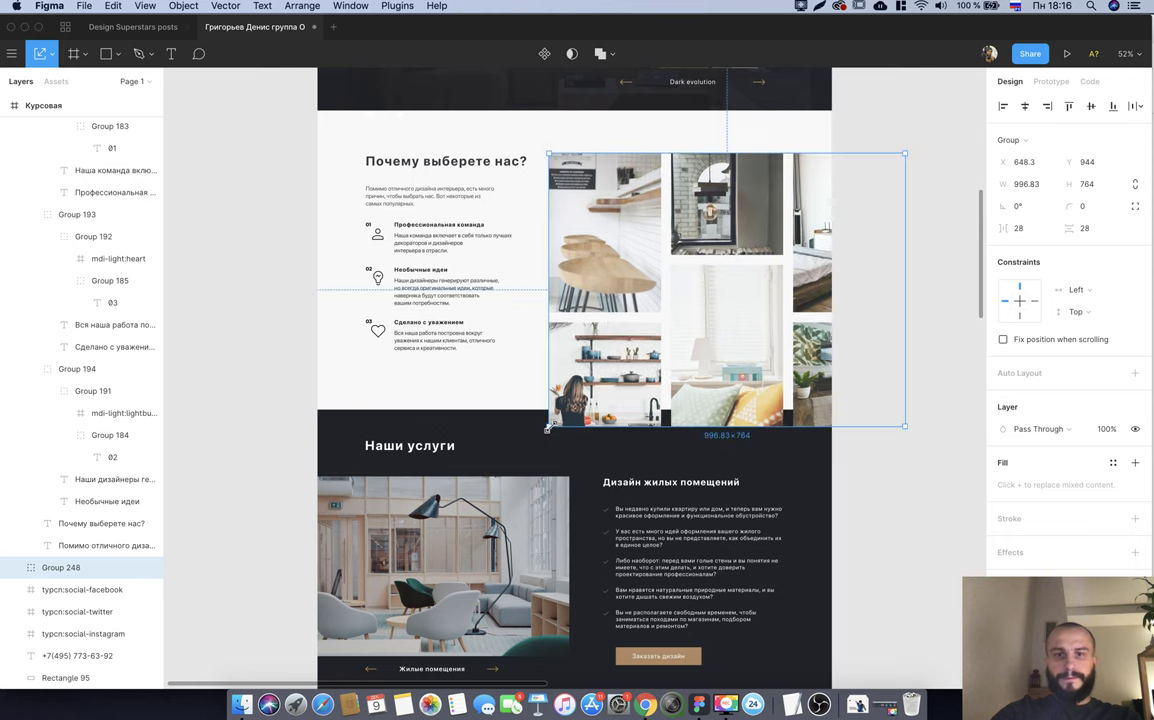
click(859, 475)
drag(645, 307, 652, 307)
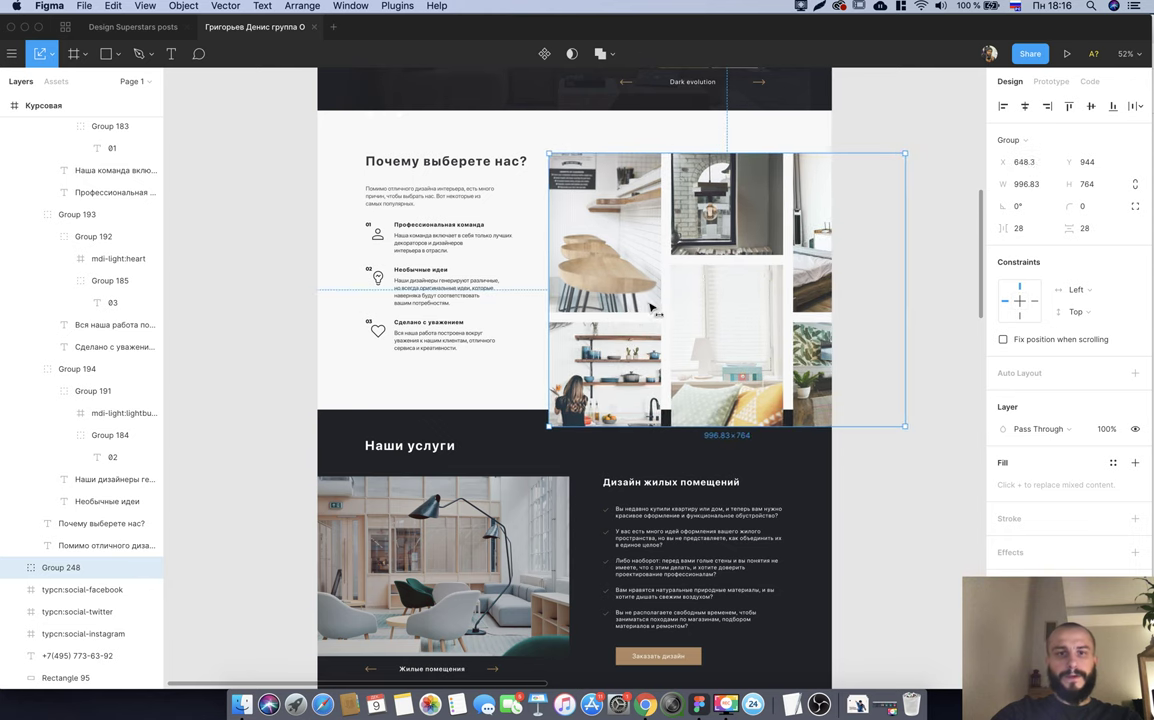
click(877, 458)
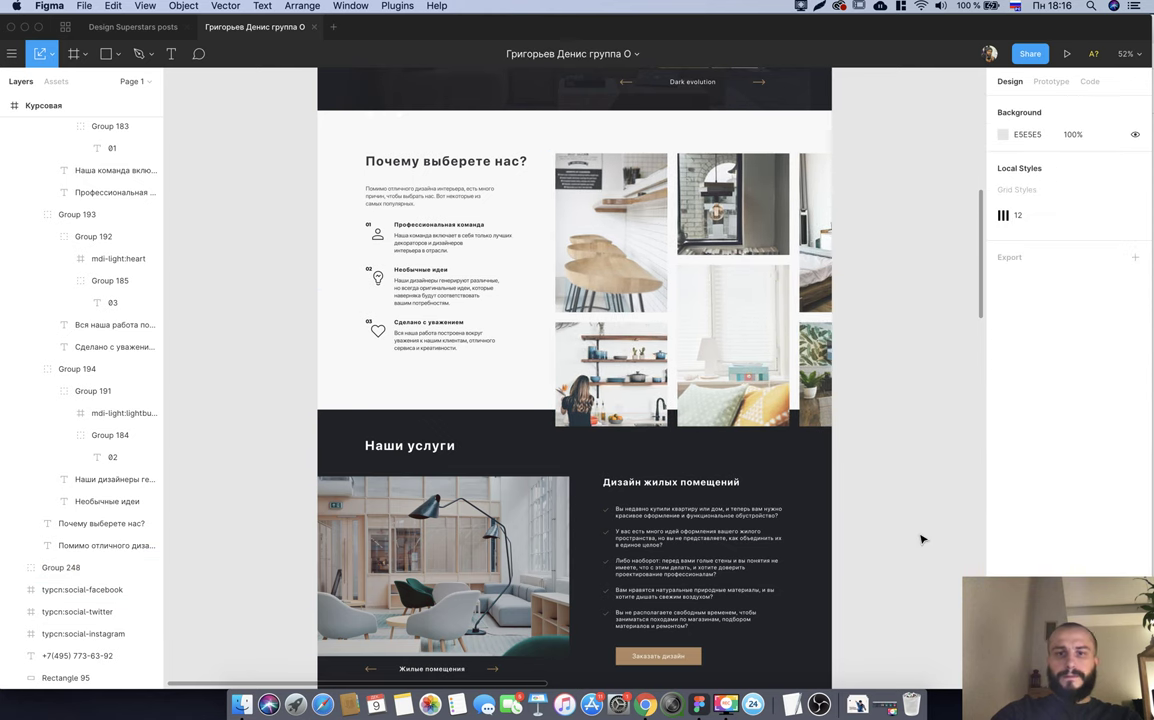
key(ctrl+z)
key(ctrl+z)
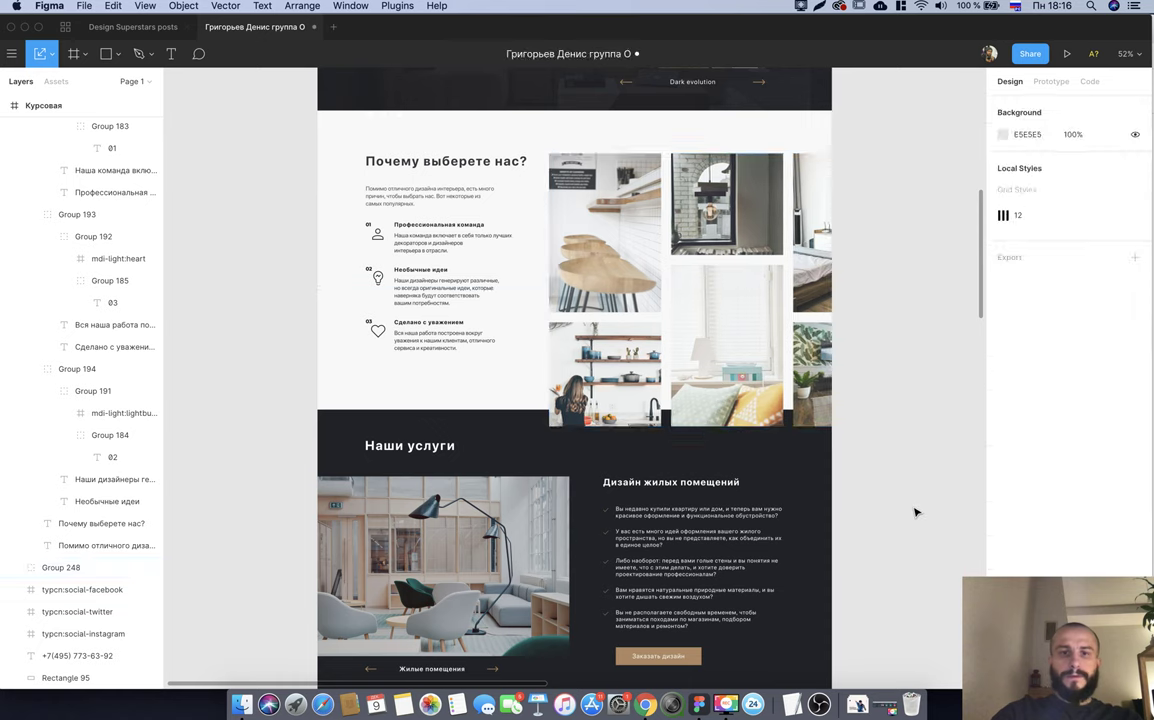
key(ctrl+z)
key(ctrl+z)
key(ctrl+z)
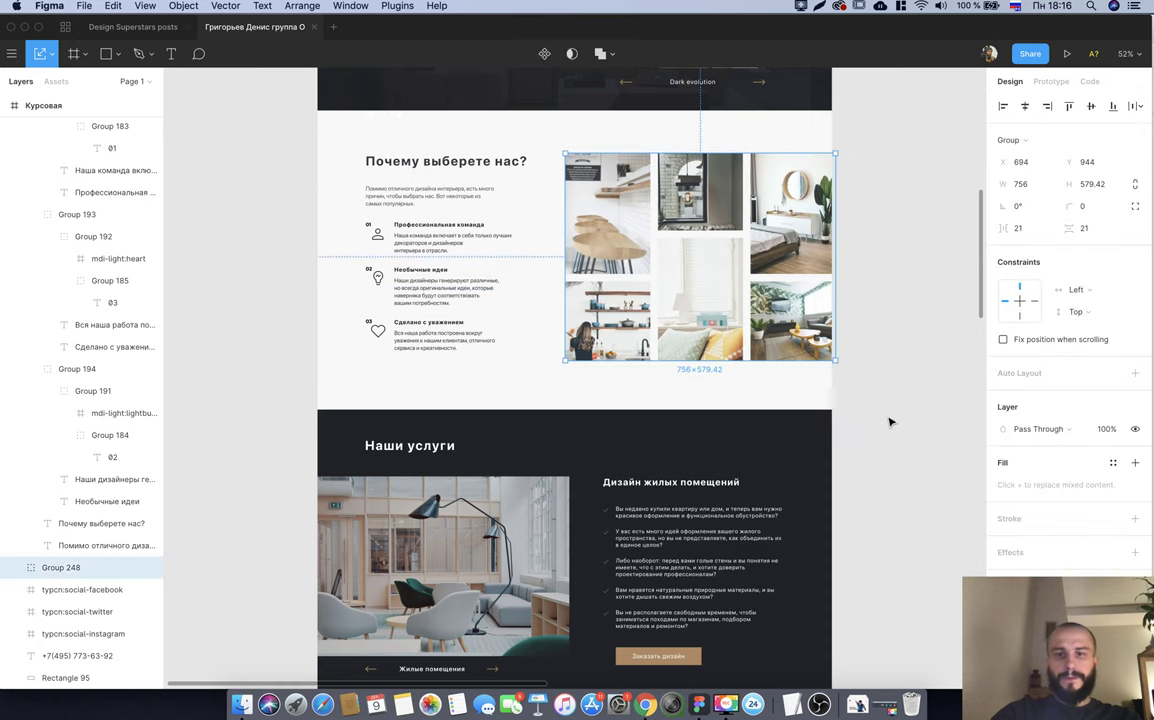
double_click(700, 295)
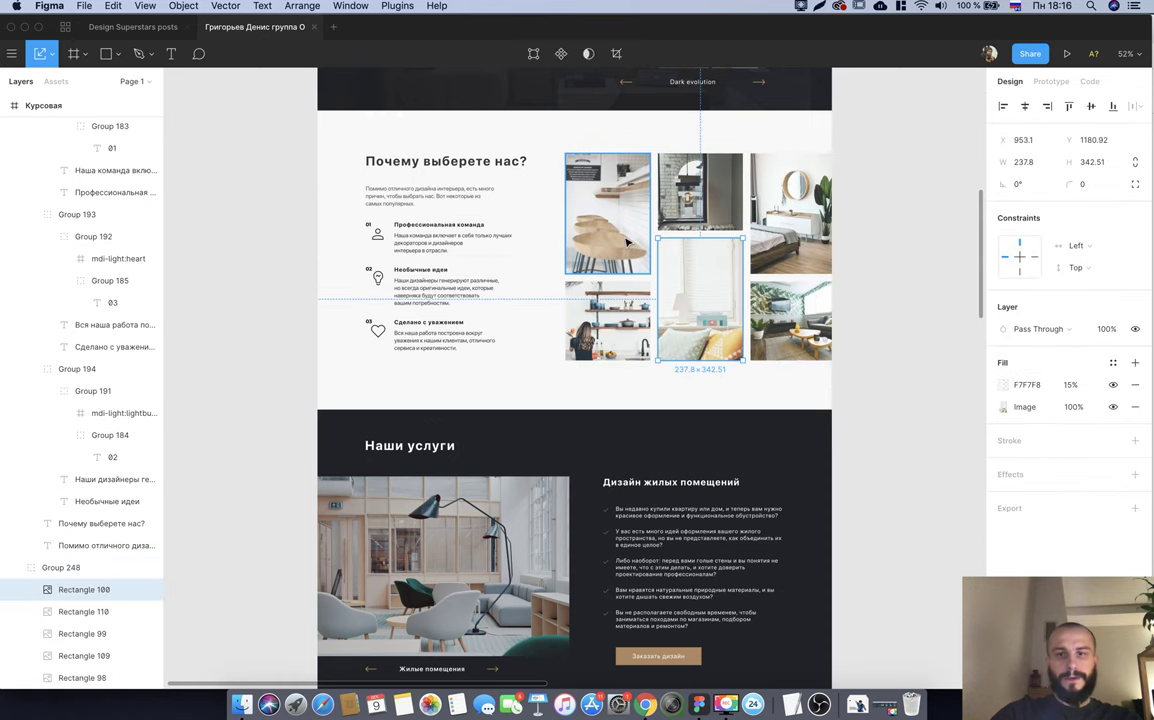
Try deleting the centre photo and ungrouping the grid, then undo the change.
click(883, 353)
click(707, 306)
double_click(707, 306)
key(Delete)
click(765, 338)
click(932, 303)
right_click(806, 214)
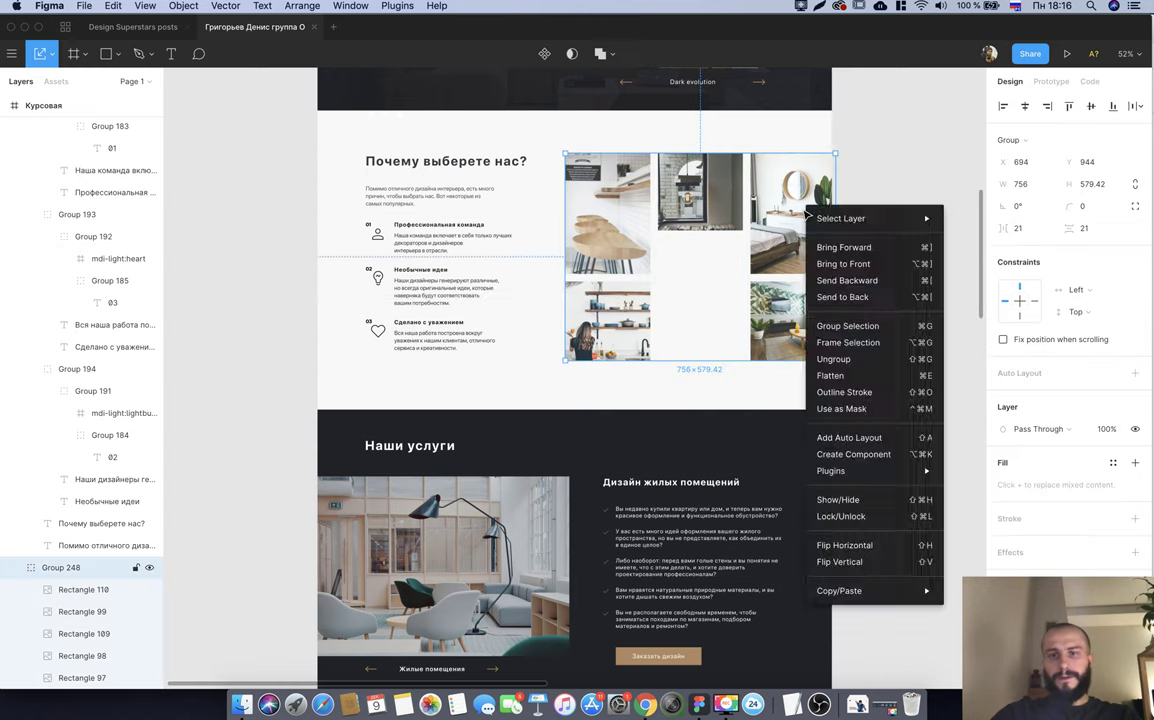
click(865, 357)
click(886, 320)
click(790, 320)
key(ctrl+z)
key(ctrl+z)
key(ctrl+z)
key(ctrl+z)
key(ctrl+z)
key(ctrl+z)
key(ctrl+z)
key(ctrl+z)
key(ctrl+z)
Ungroup Group 248 and delete the bottom-left kitchen photo, Rectangle 99.
click(818, 229)
right_click(818, 229)
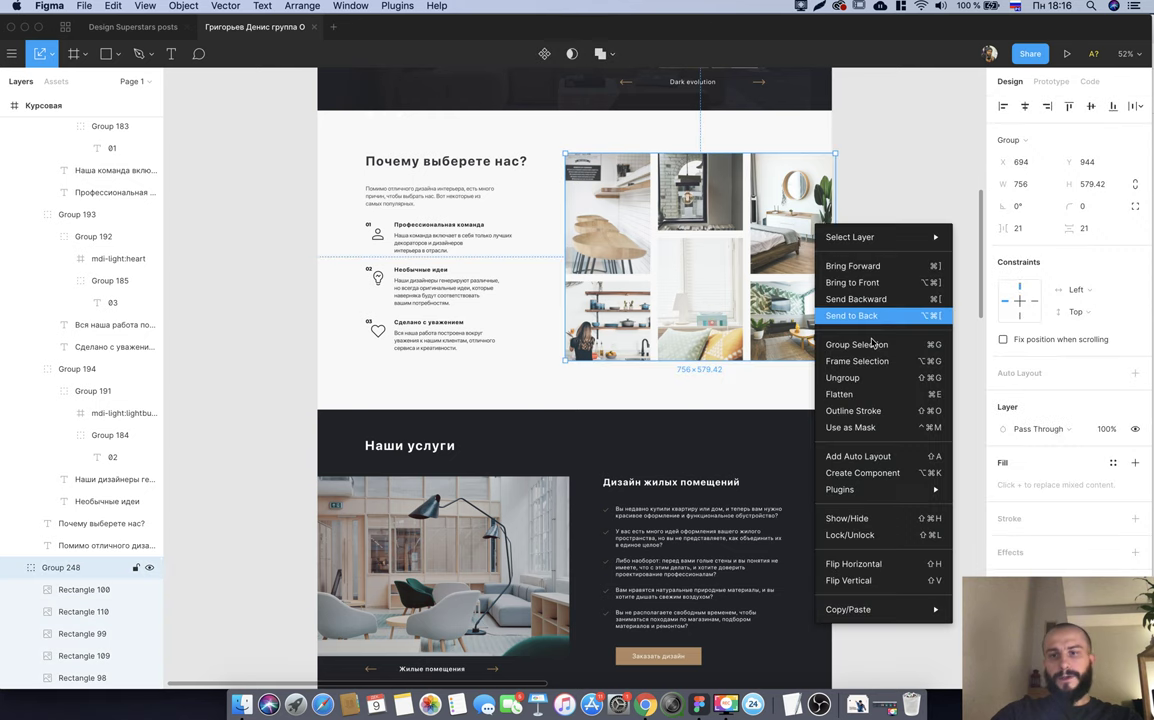
click(855, 378)
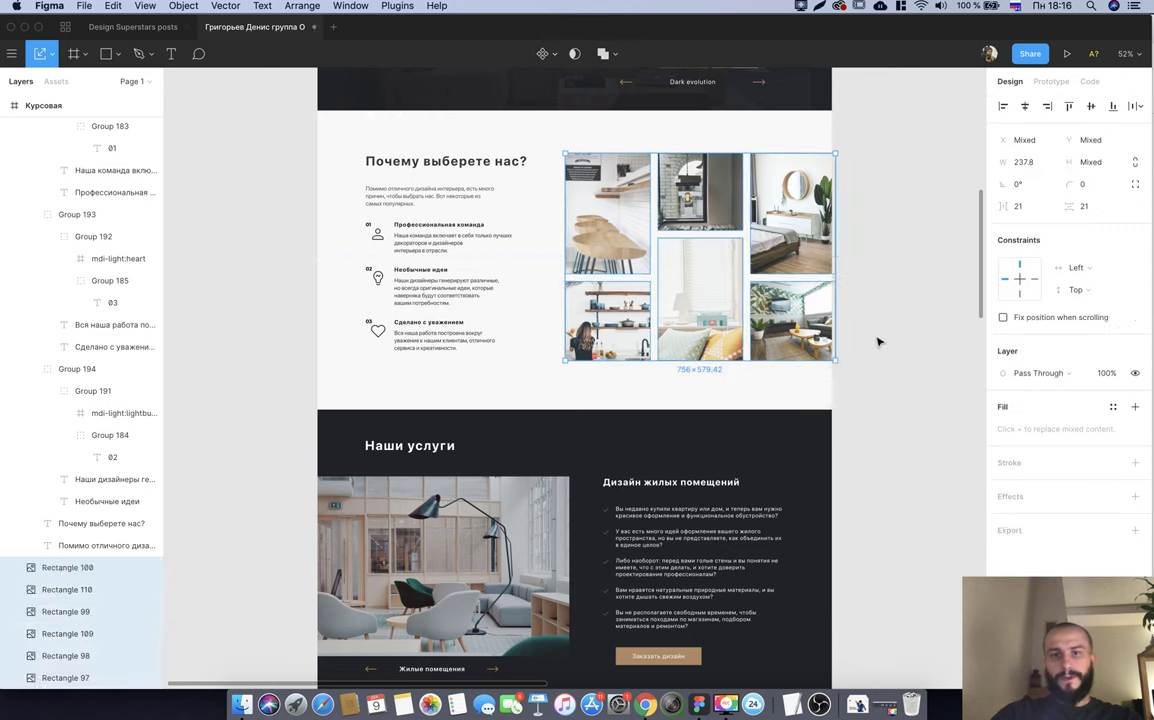
click(876, 360)
drag(868, 366, 600, 190)
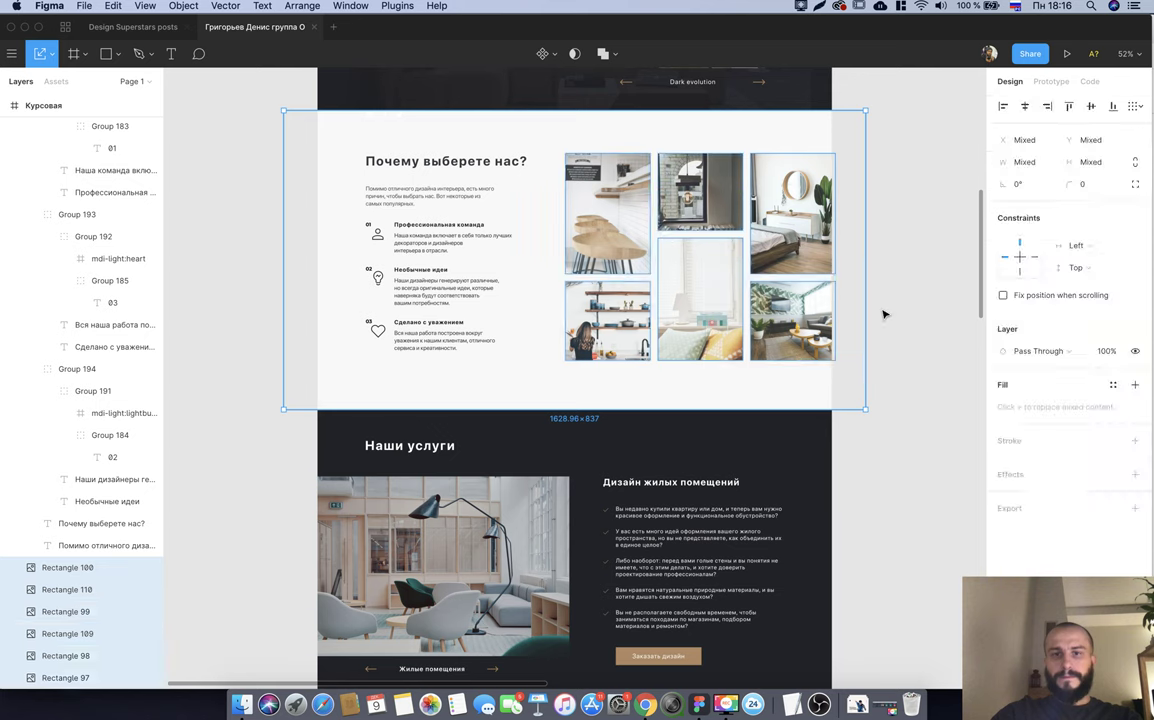
click(640, 330)
key(BackSpace)
click(645, 262)
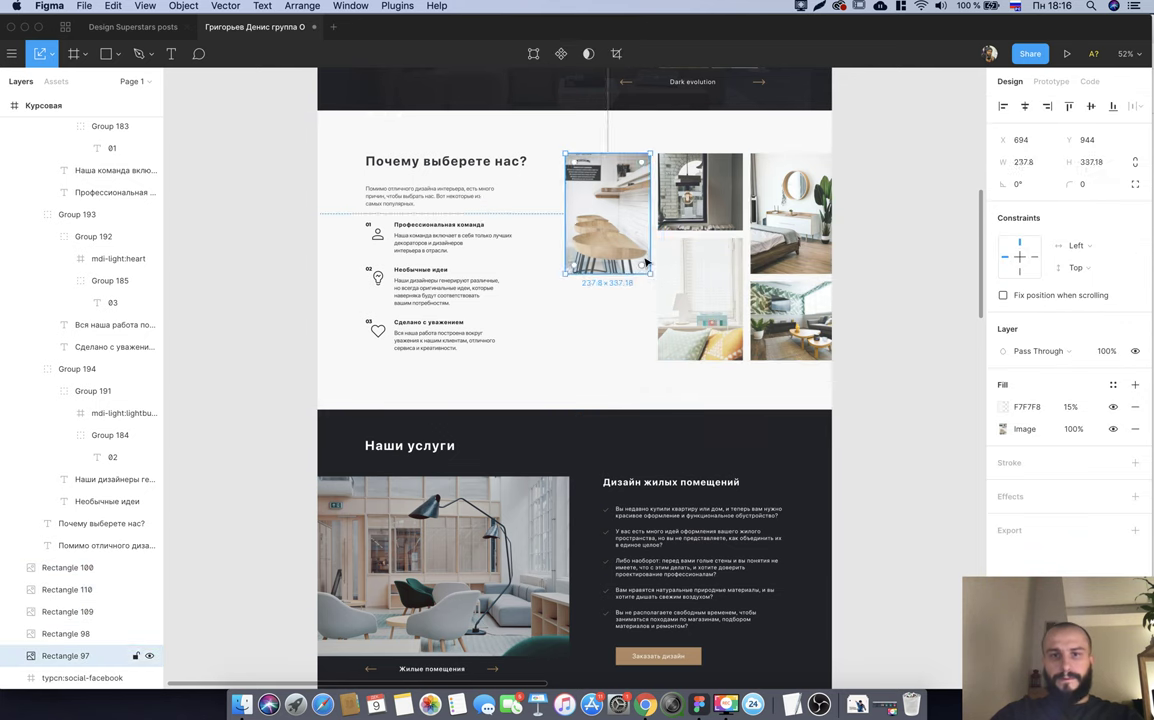
Enlarge the stool photo to full grid height and shift the right-hand photos right.
drag(665, 290, 726, 378)
click(883, 338)
click(700, 295)
shift+click(790, 215)
shift+click(790, 320)
shift+click(700, 190)
mouse_move(722, 305)
mouse_down()
mouse_move(805, 310)
mouse_move(788, 304)
mouse_up()
click(875, 364)
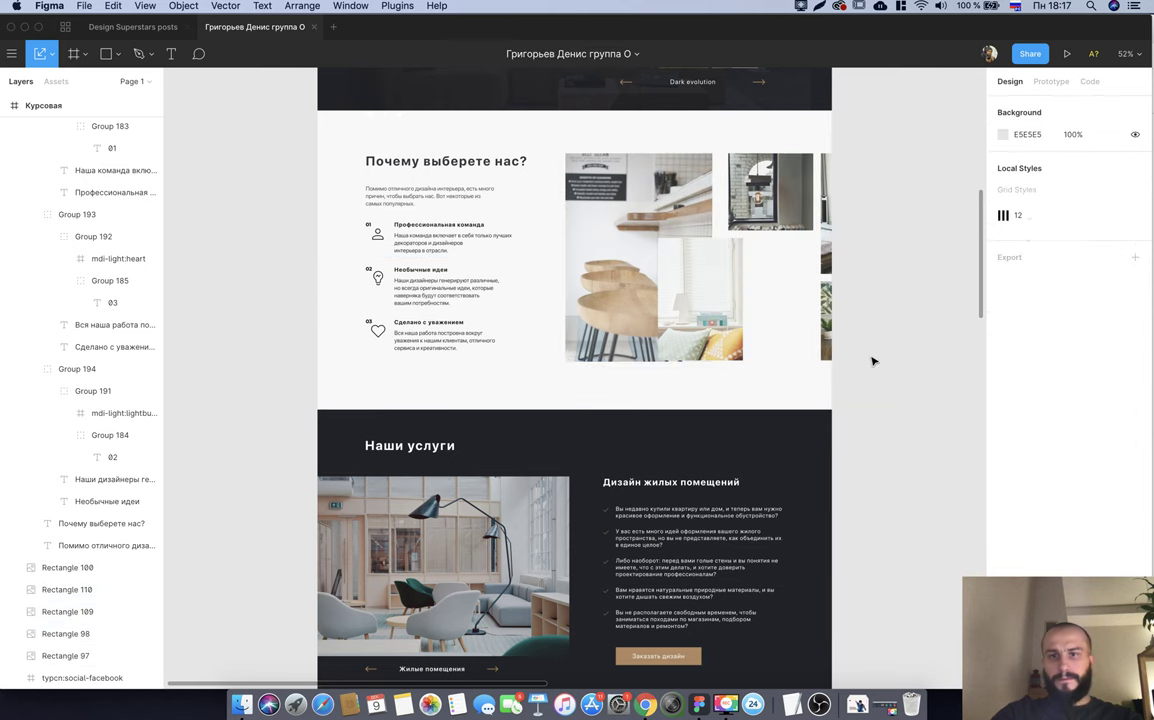
Delete the pillow and right-edge photos, placing the bedroom photo below the small top photo.
click(742, 309)
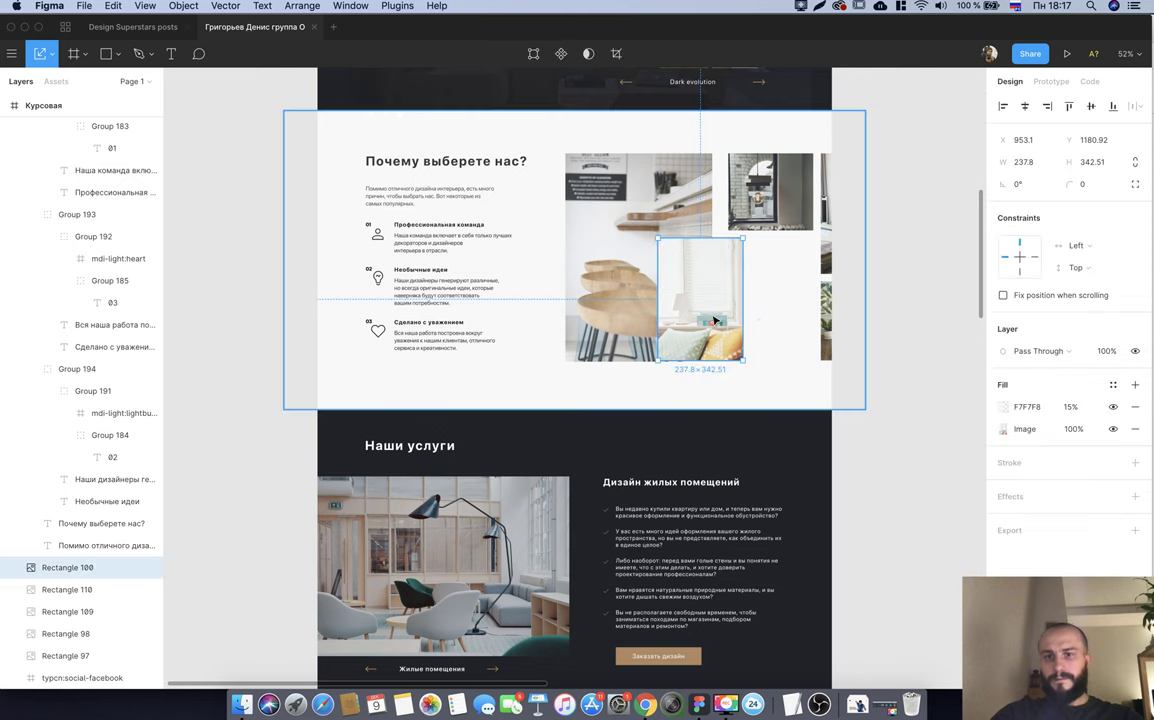
drag(742, 309, 768, 318)
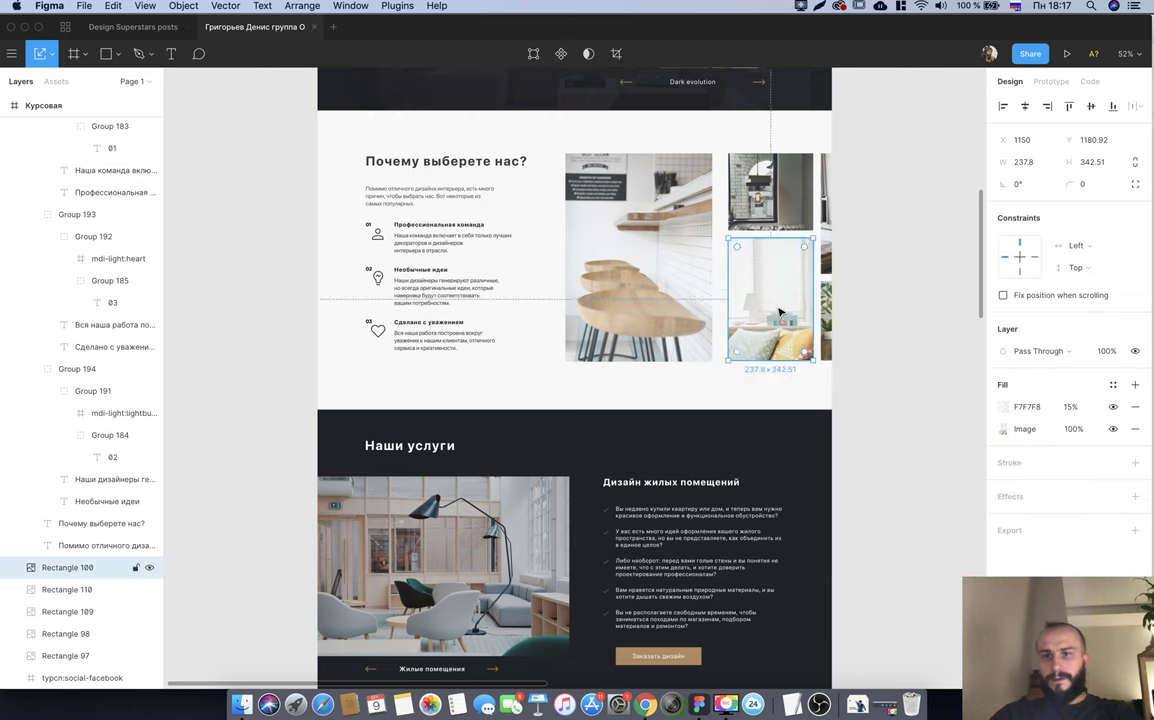
key(Delete)
click(824, 230)
mouse_move(824, 270)
mouse_down()
mouse_move(791, 279)
mouse_move(819, 270)
mouse_up()
mouse_move(842, 227)
mouse_down()
mouse_move(753, 323)
mouse_move(742, 290)
mouse_up()
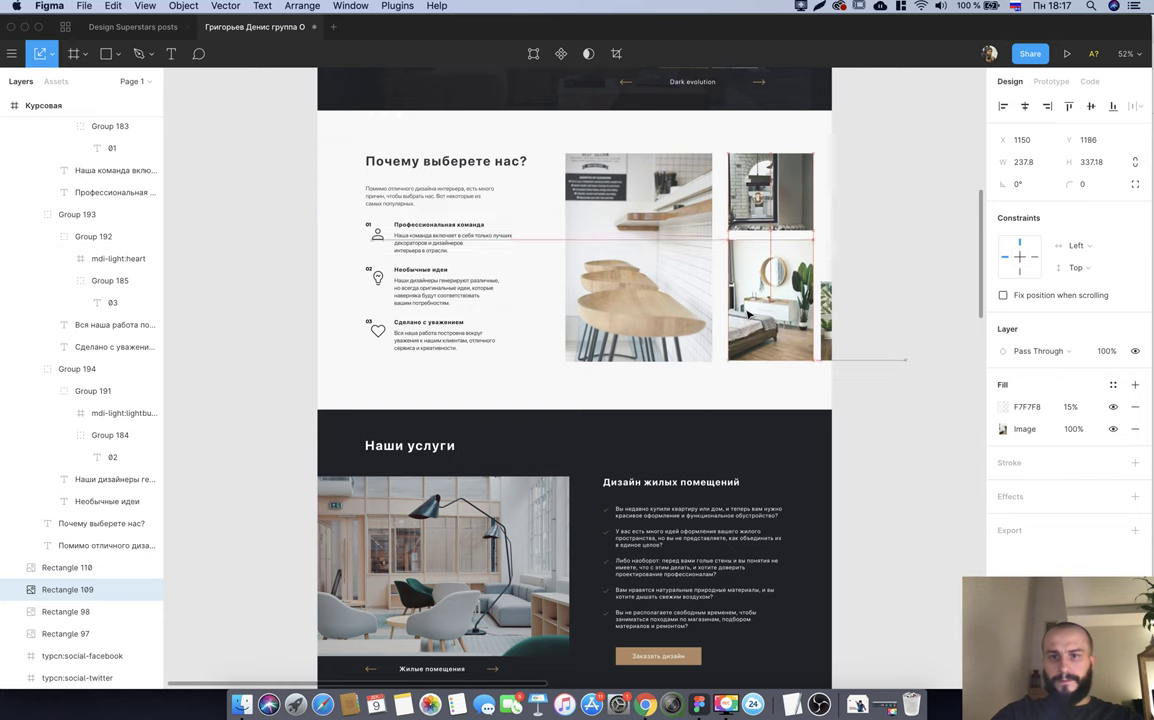
click(825, 322)
key(Delete)
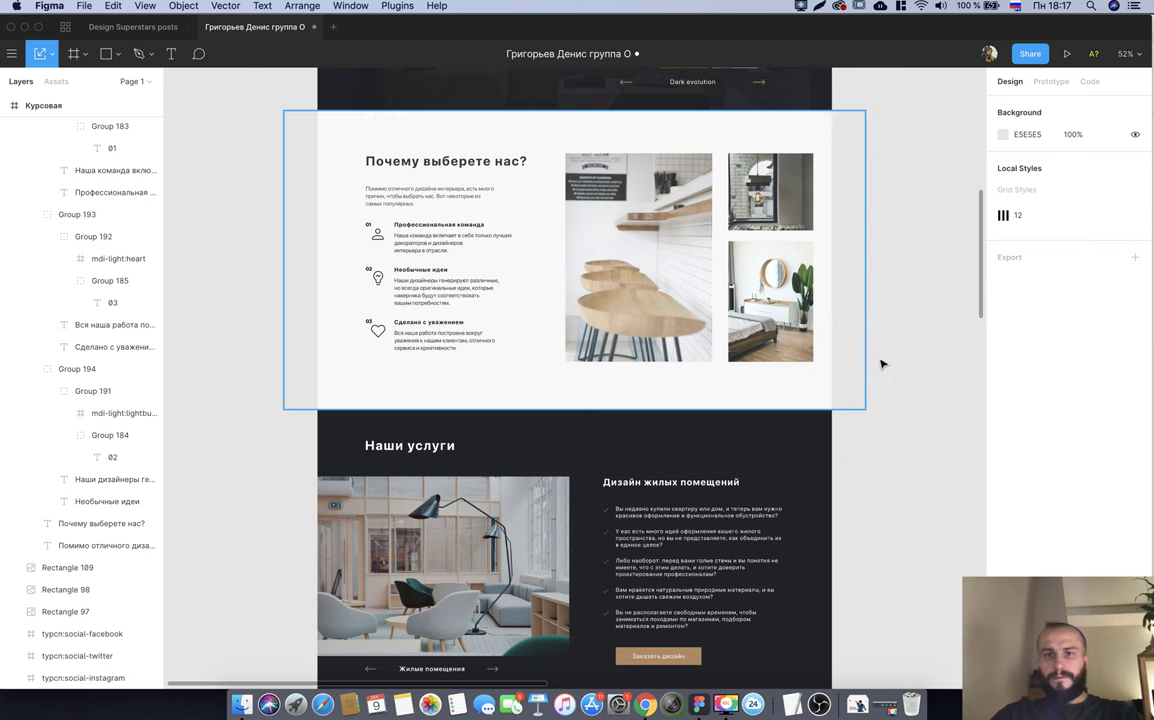
drag(912, 389, 596, 196)
Show the layout grid, then shift and widen the large stool photo to sit on the grid columns.
key(ctrl+g)
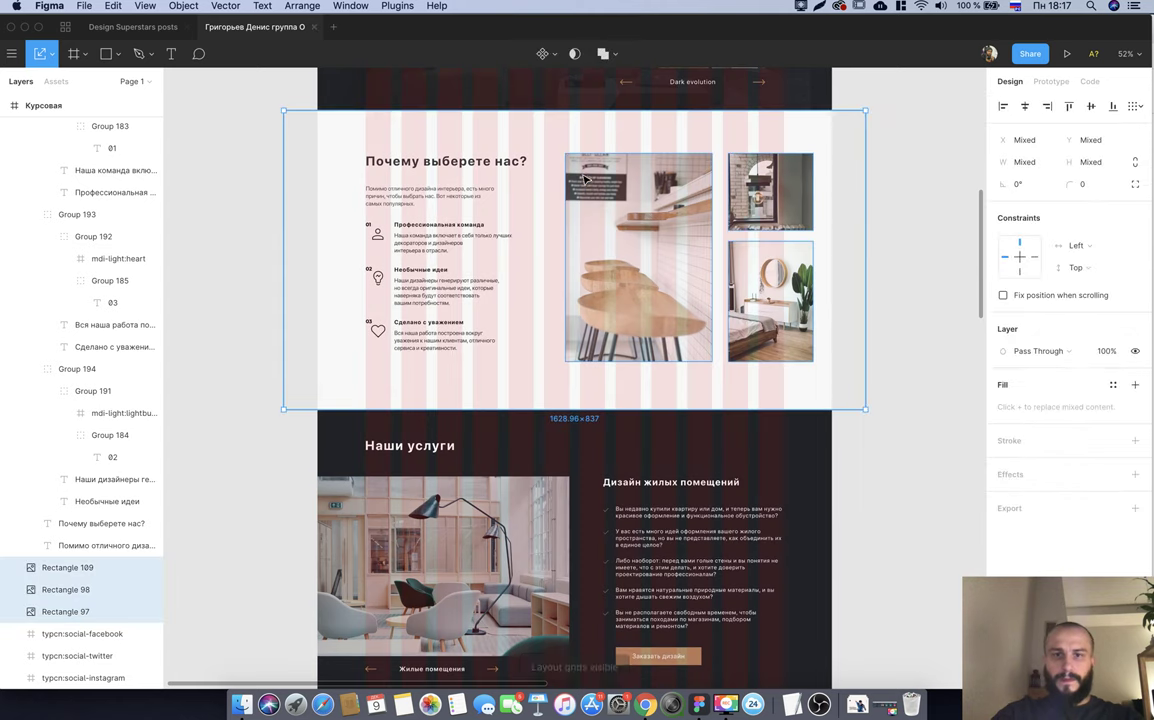
click(890, 240)
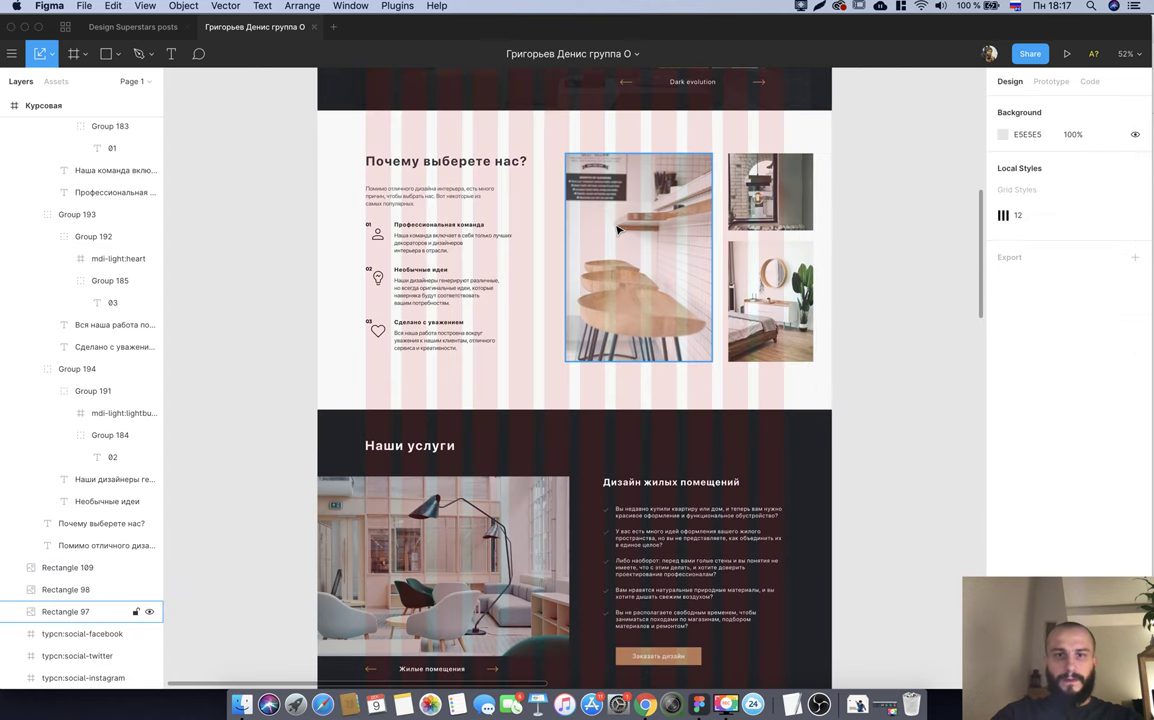
click(618, 230)
drag(604, 213, 582, 214)
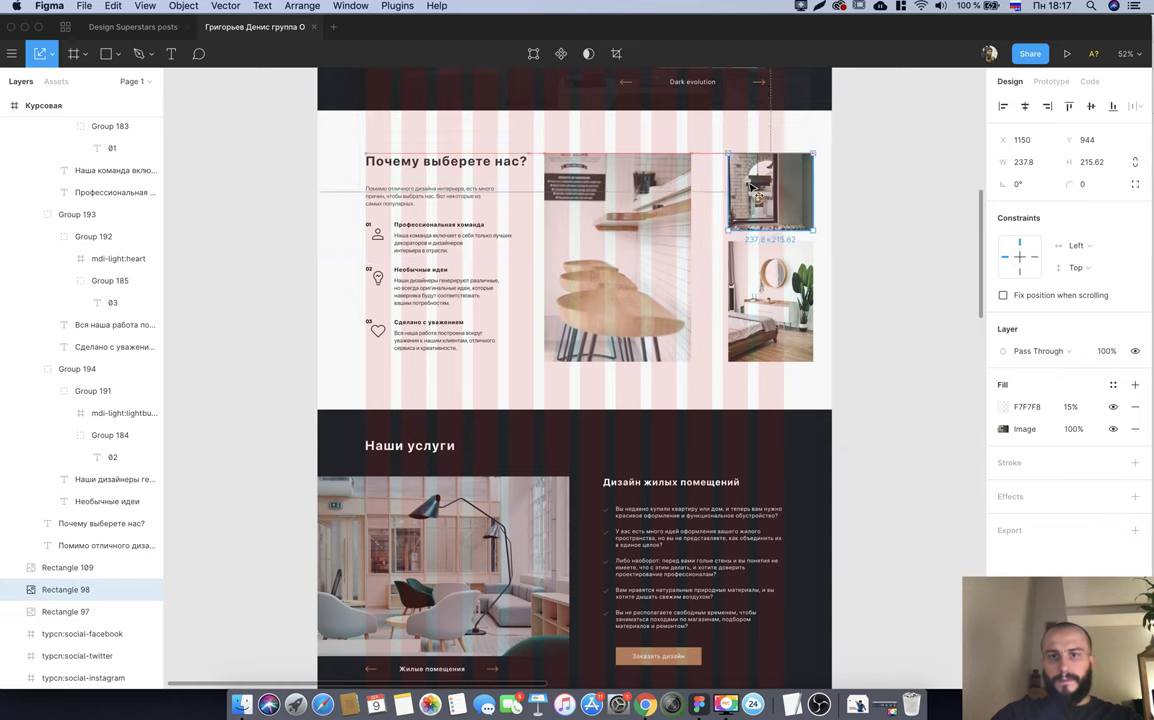
drag(766, 205, 747, 187)
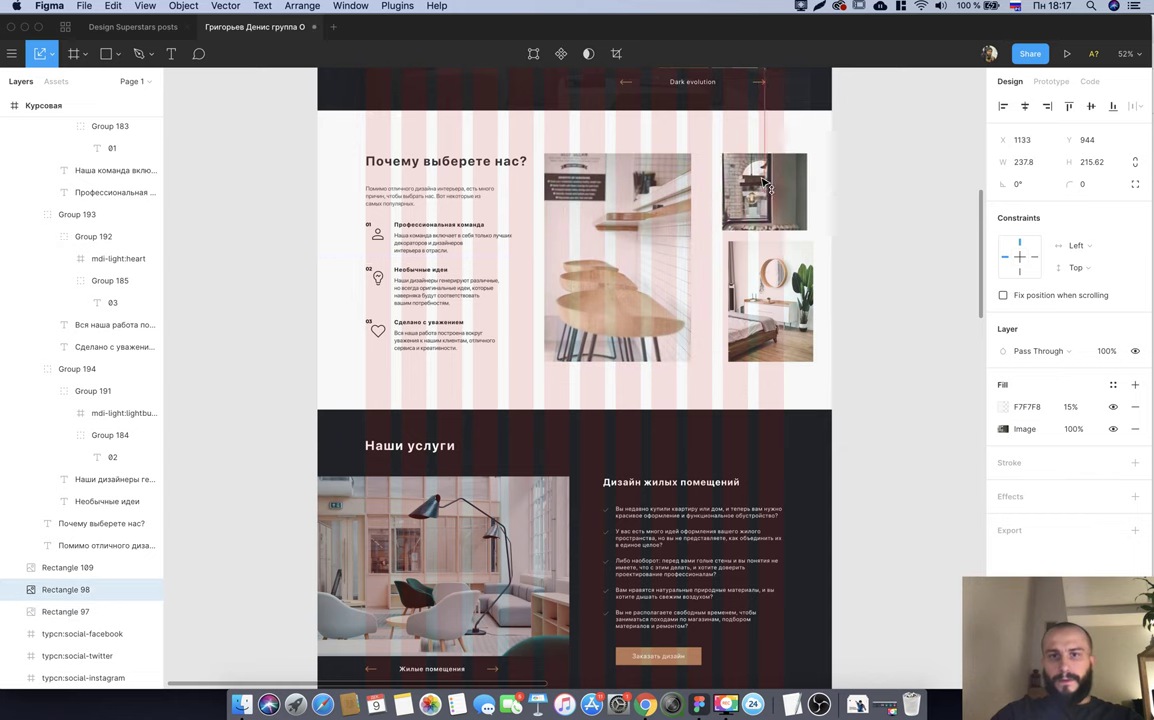
drag(745, 187, 766, 205)
click(672, 205)
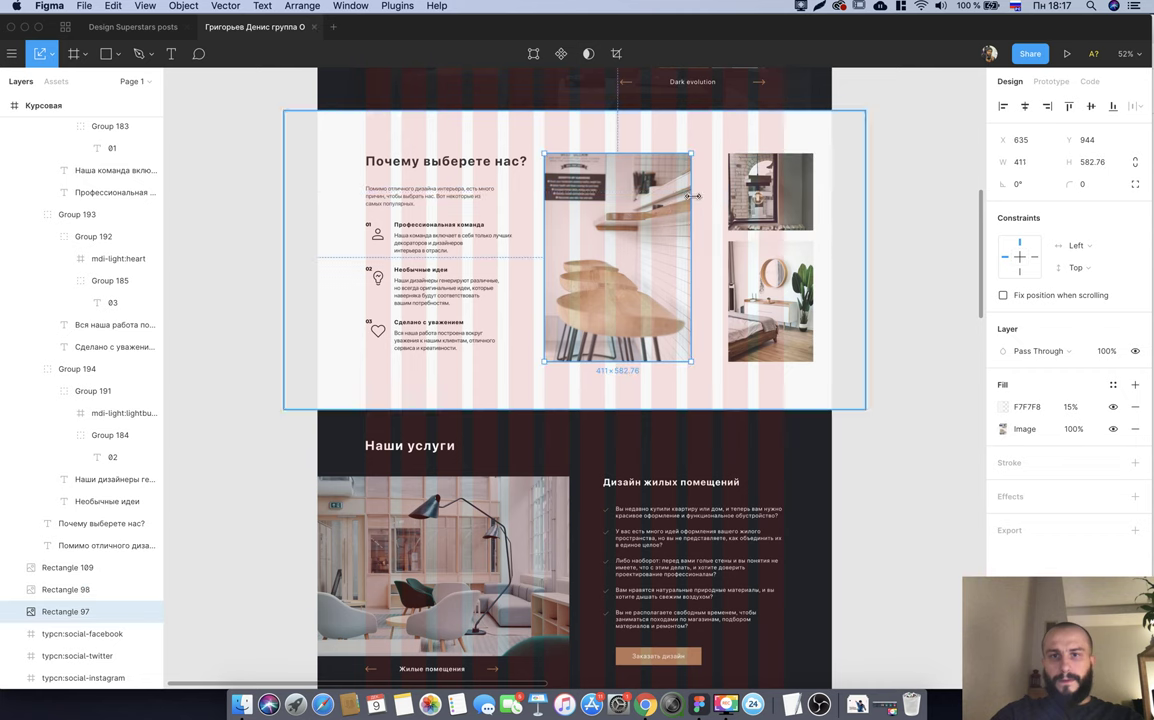
mouse_move(680, 211)
drag(697, 206, 711, 203)
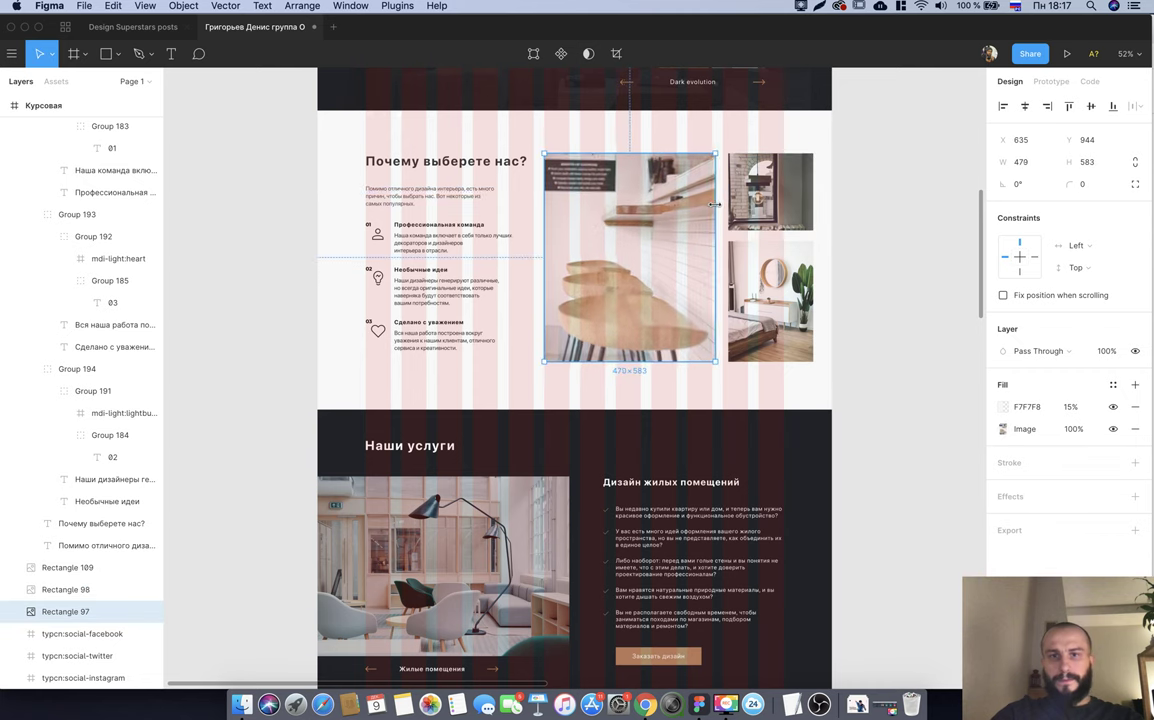
Set the small top-right photo's image fill to Crop and reposition the picture within it.
click(720, 200)
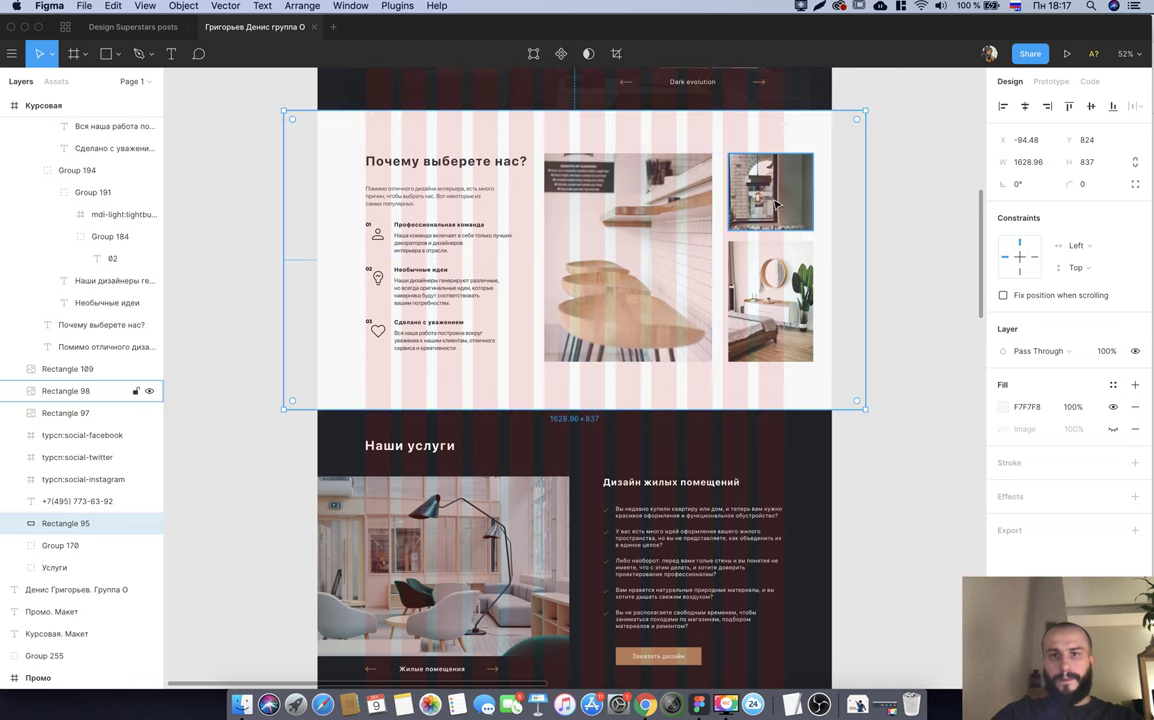
double_click(765, 195)
drag(765, 203, 784, 192)
click(762, 201)
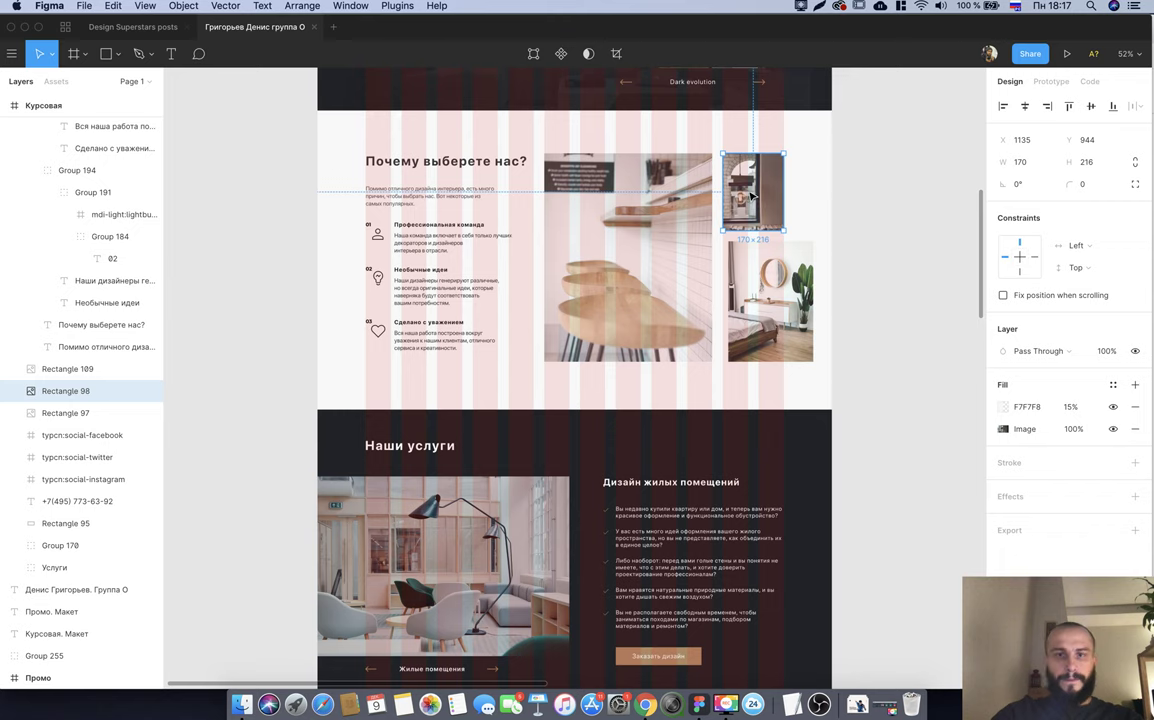
click(1003, 428)
click(848, 389)
click(857, 422)
drag(752, 190, 772, 188)
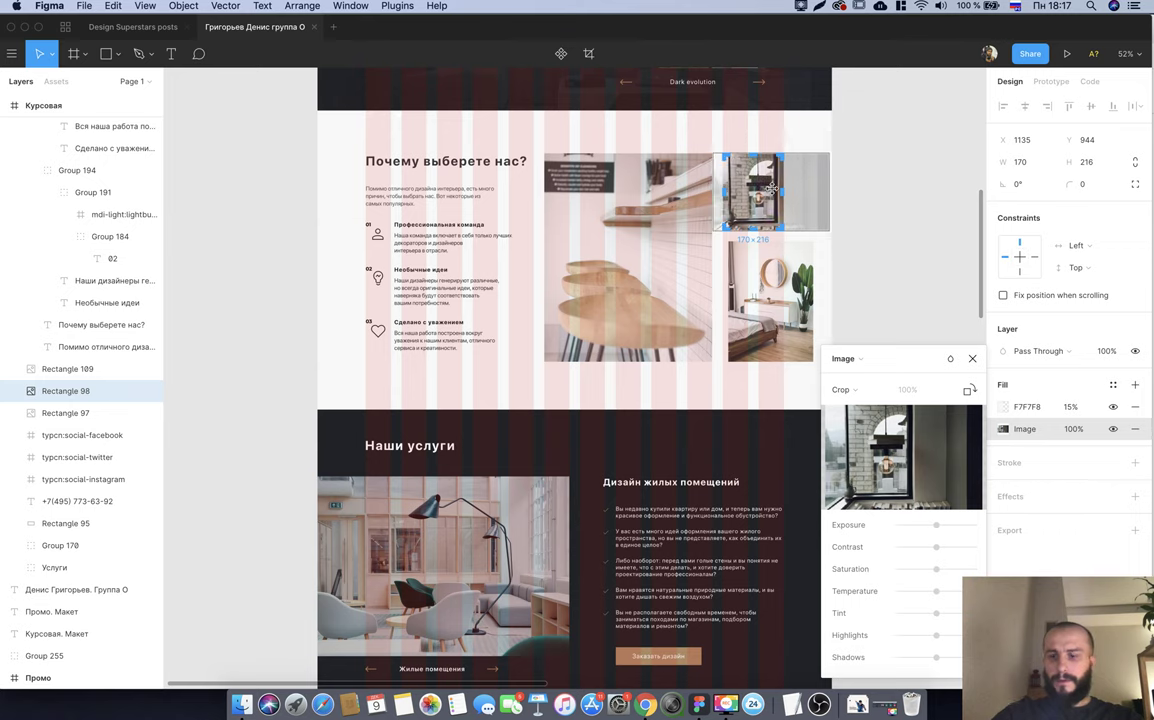
key(Escape)
Narrow the bedroom photo (Rectangle 109) to W 170 at X 1135 within the grid columns.
click(886, 228)
click(795, 305)
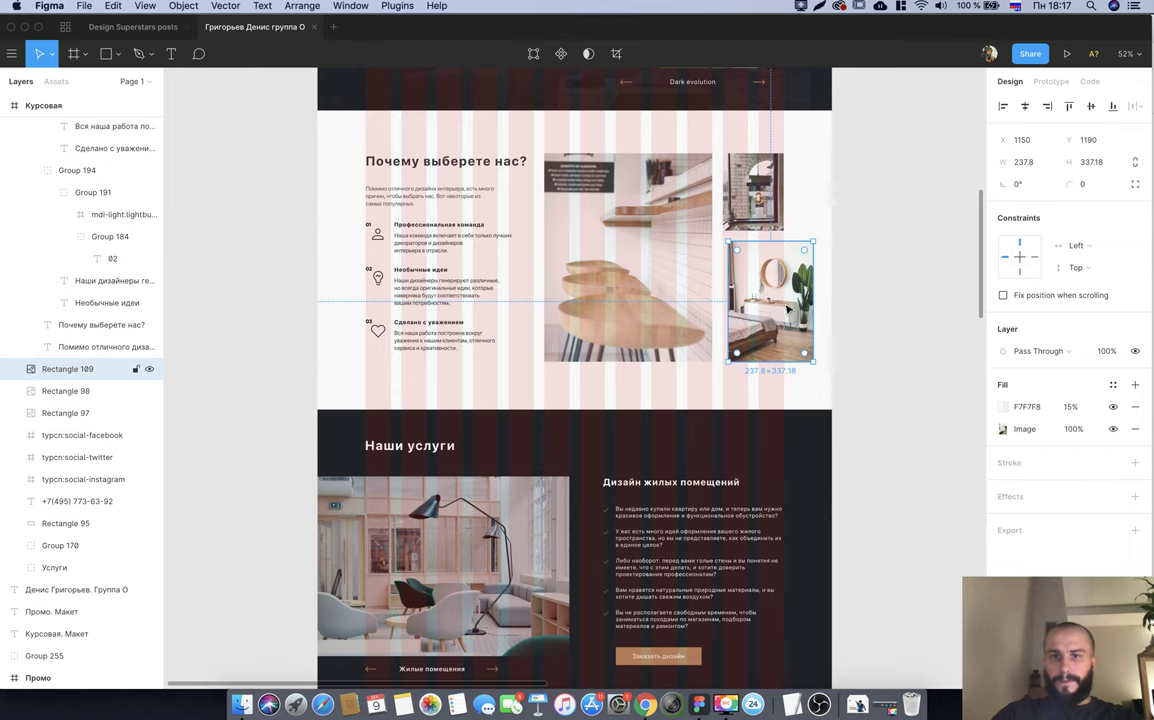
drag(817, 314, 786, 314)
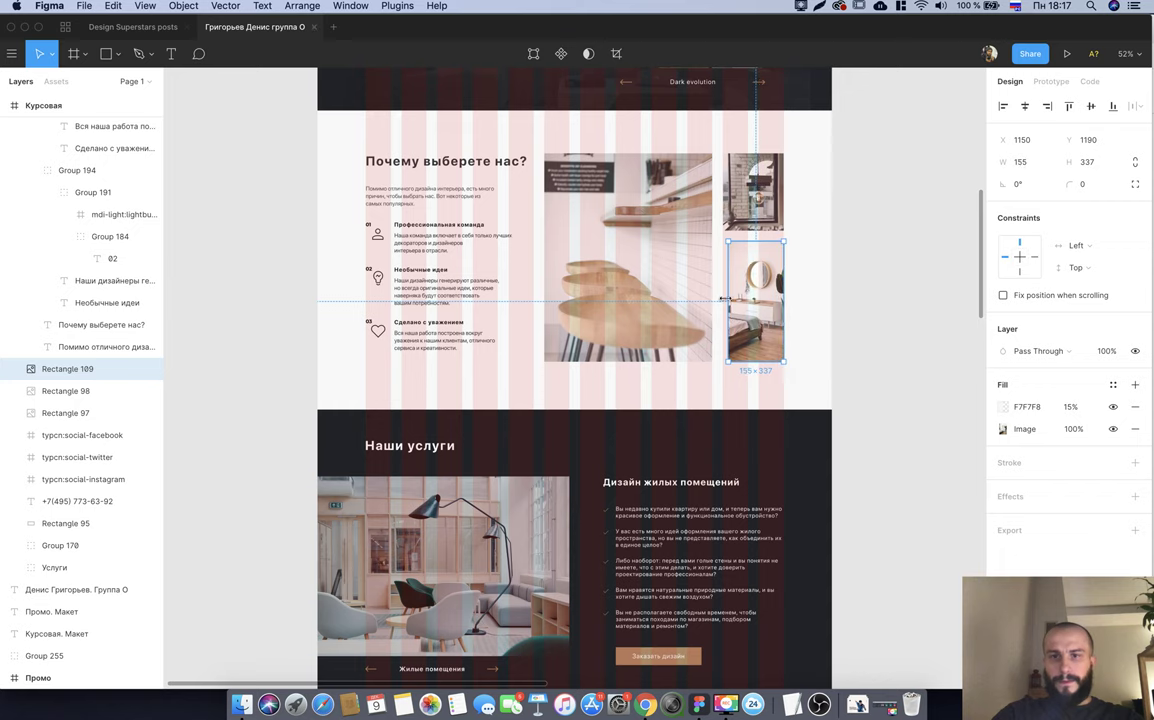
drag(724, 298, 719, 298)
click(871, 260)
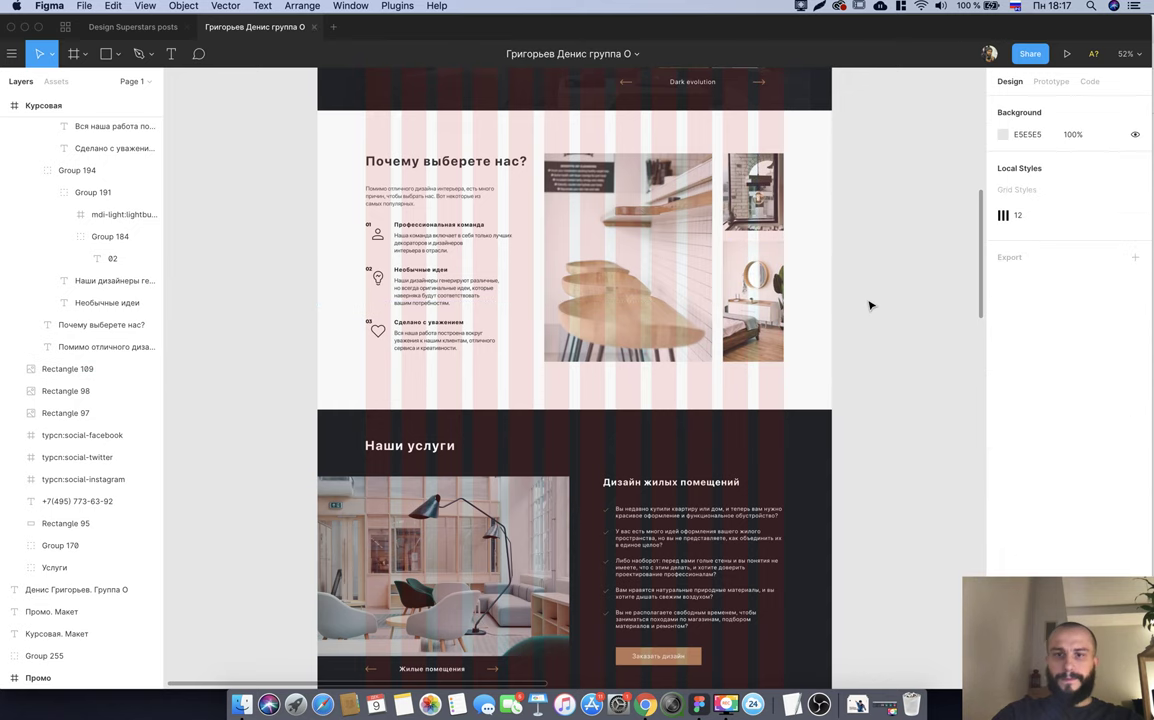
Hide the layout grid and set the Почему выберете нас? heading's letter spacing to 0%.
key(ctrl+g)
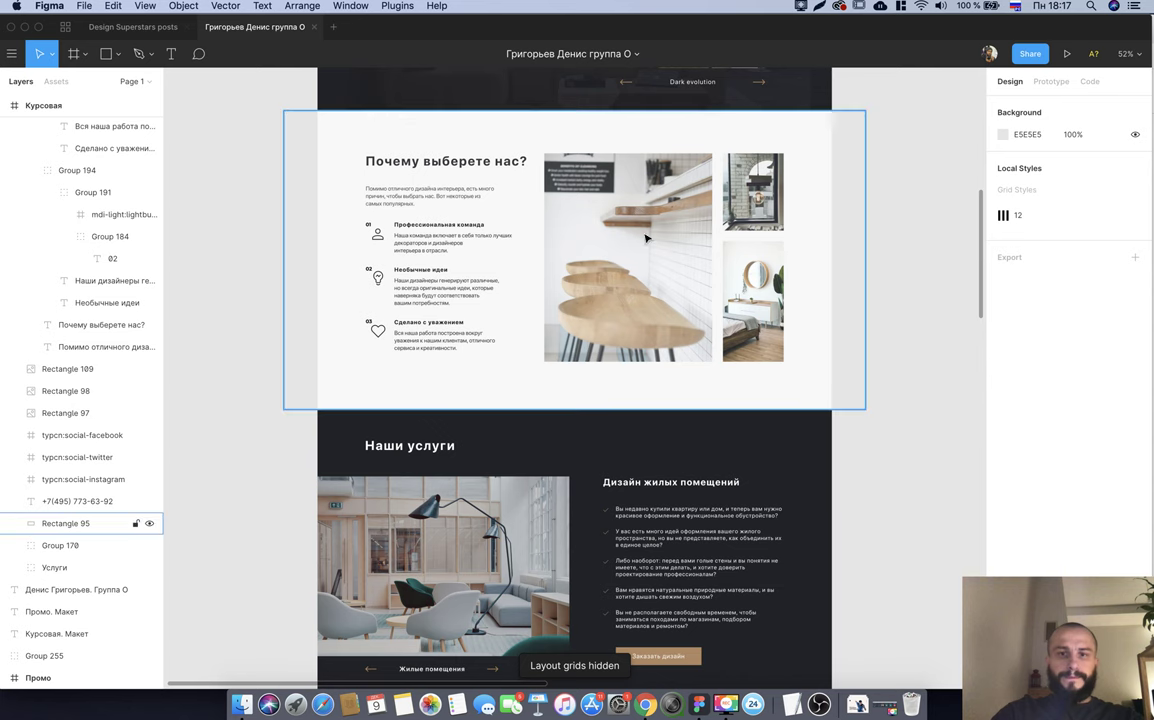
click(470, 162)
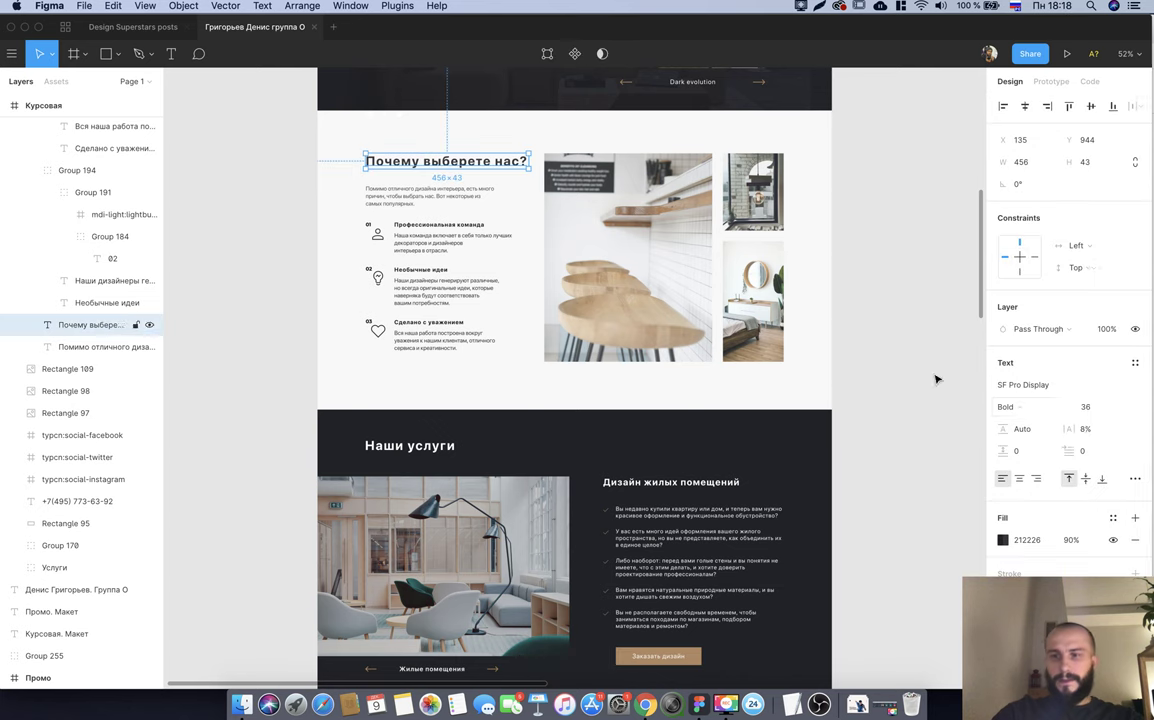
click(1105, 432)
text(0)
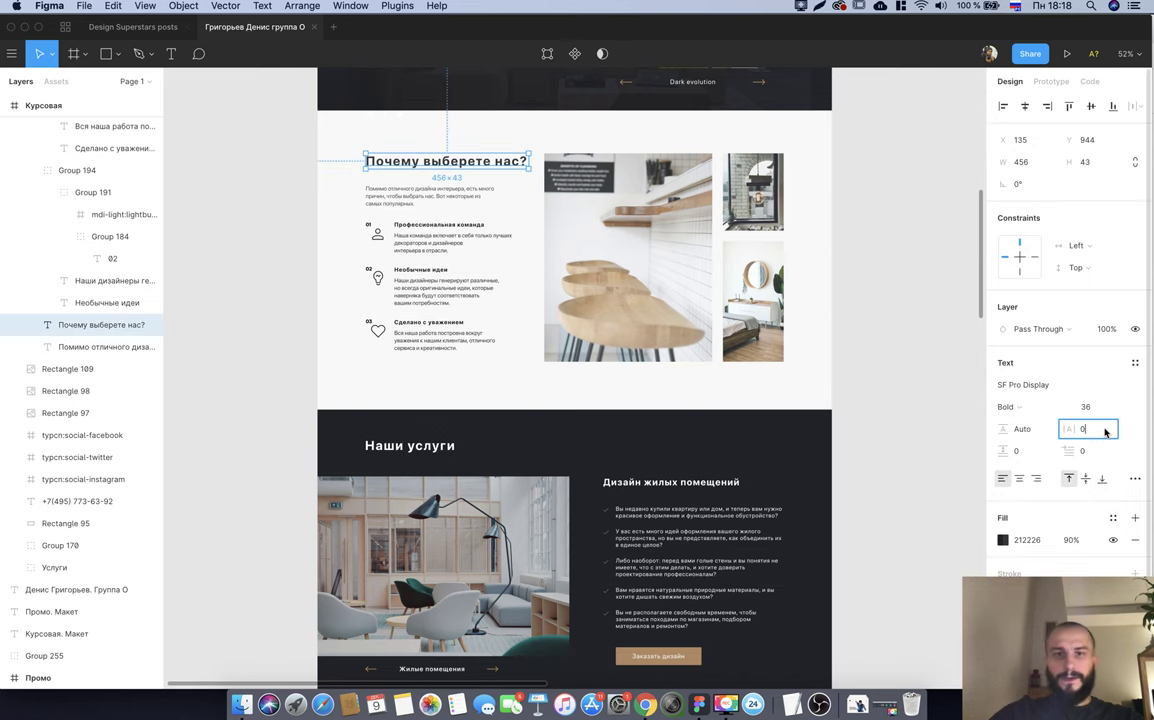
key(Return)
Nudge the intro paragraph up under the heading and widen its text box.
click(880, 222)
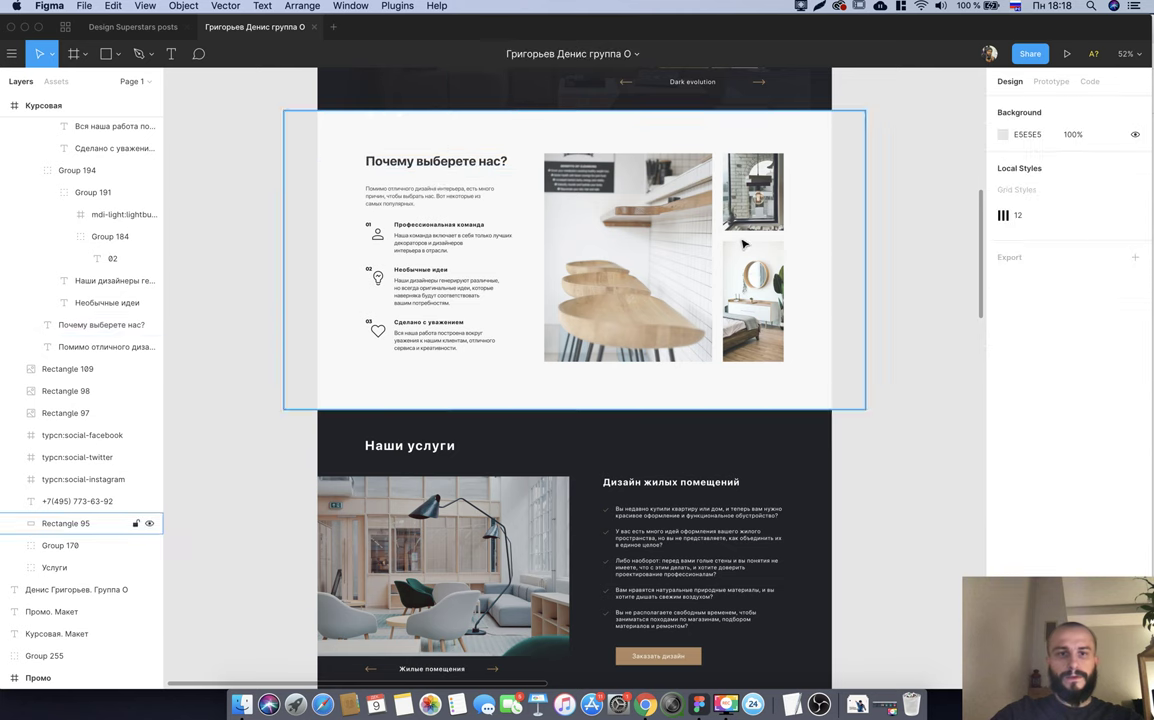
click(437, 197)
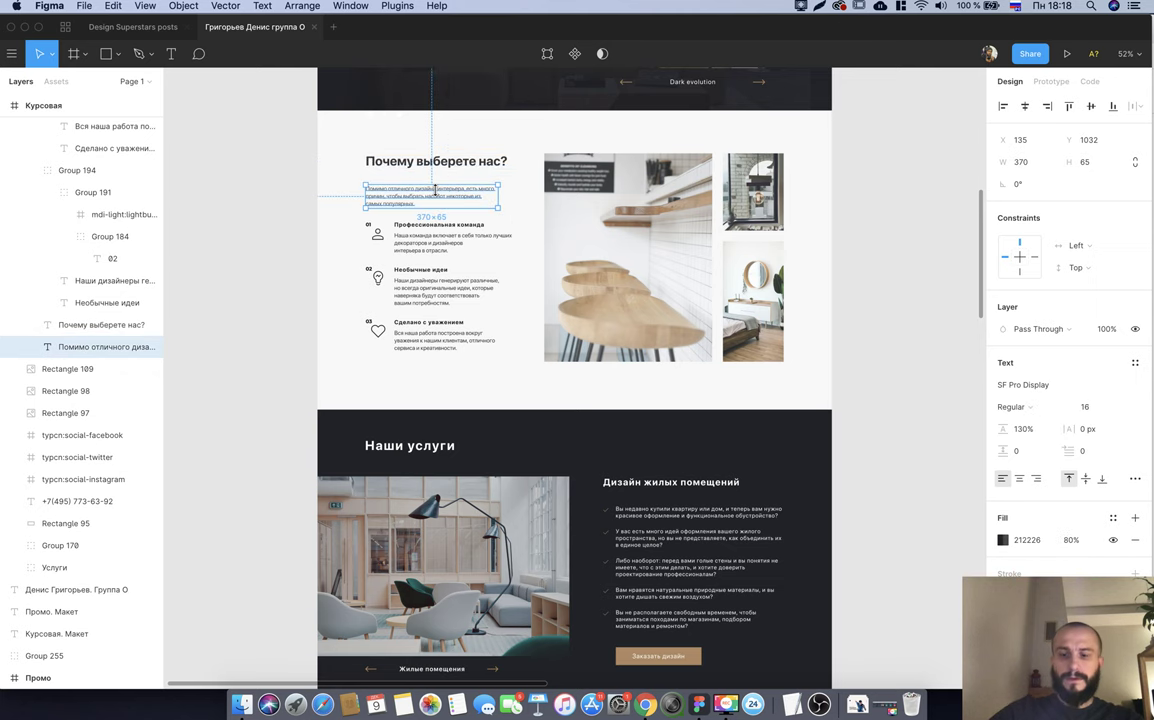
key(shift+Up)
key(shift+Up)
key(Up)
key(Up)
key(Up)
key(Up)
key(Up)
key(Up)
key(Up)
drag(496, 184, 521, 183)
Move the three feature items up and select the whole section as one 1170×583 group.
click(227, 224)
drag(222, 218, 507, 387)
shift+click(507, 387)
drag(430, 250, 430, 236)
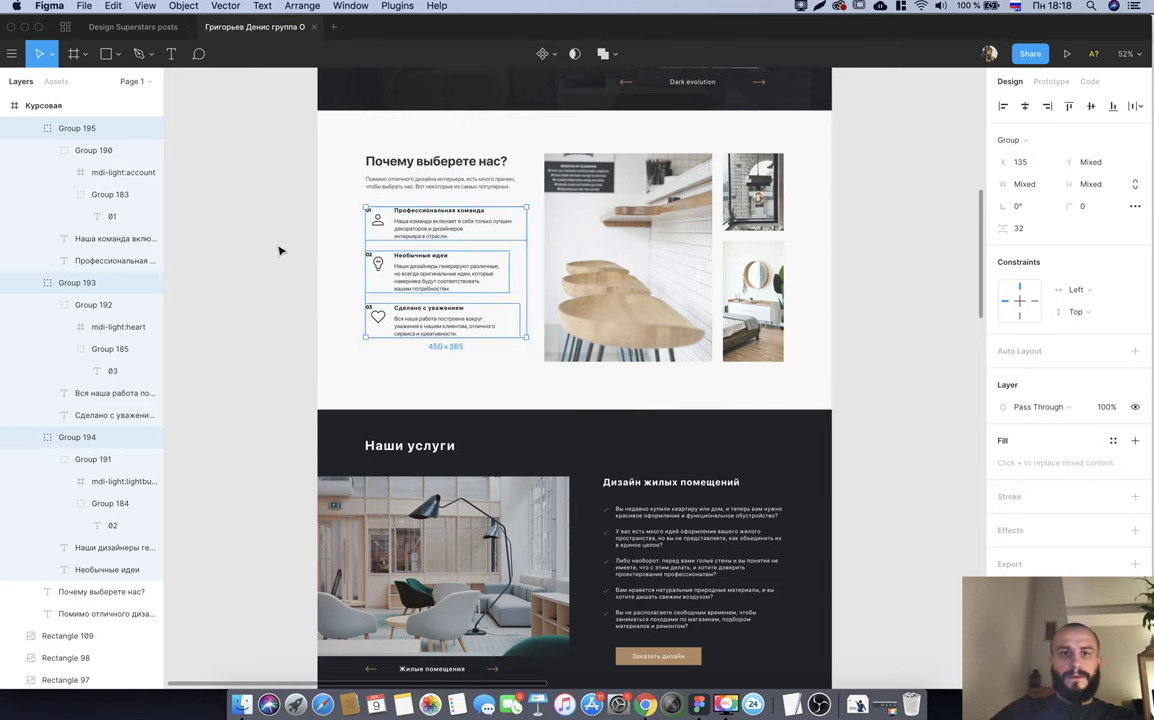
click(278, 250)
key(ctrl+g)
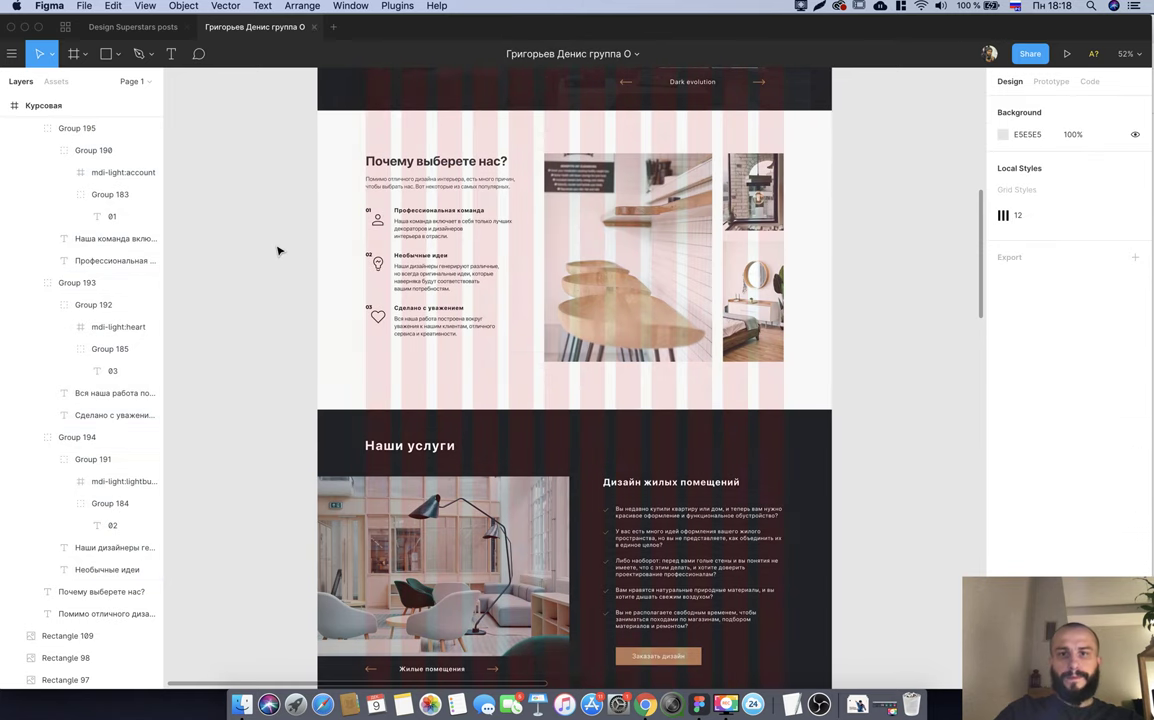
key(ctrl+g)
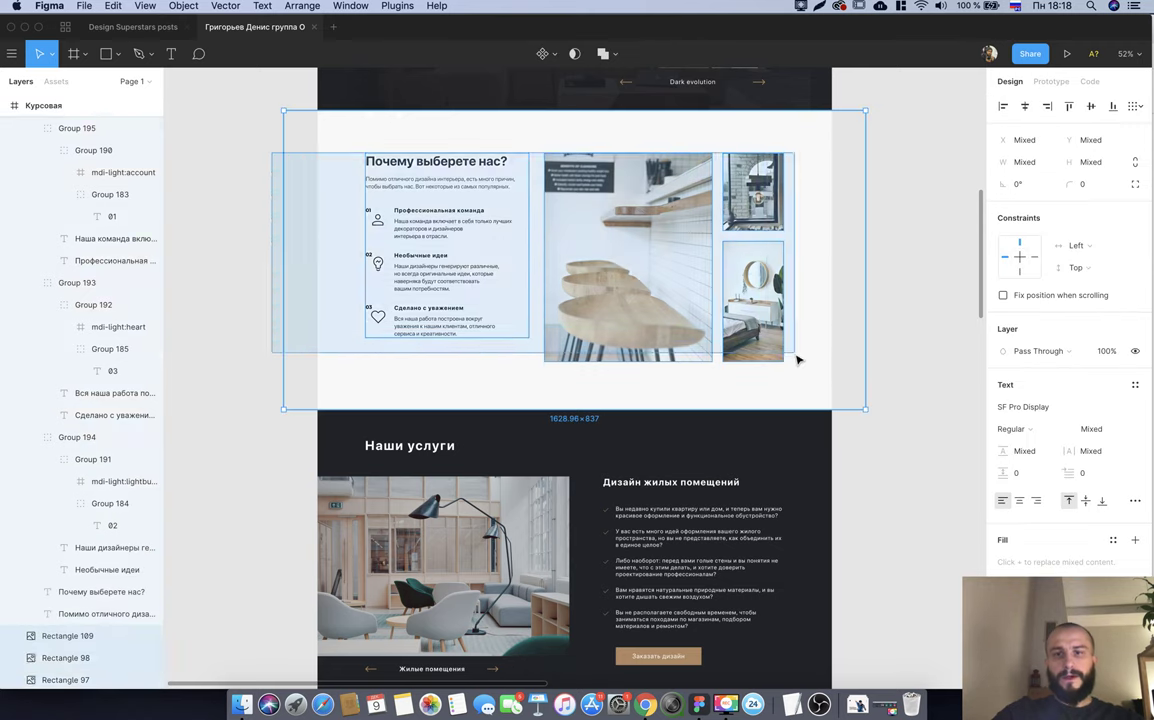
drag(275, 158, 807, 373)
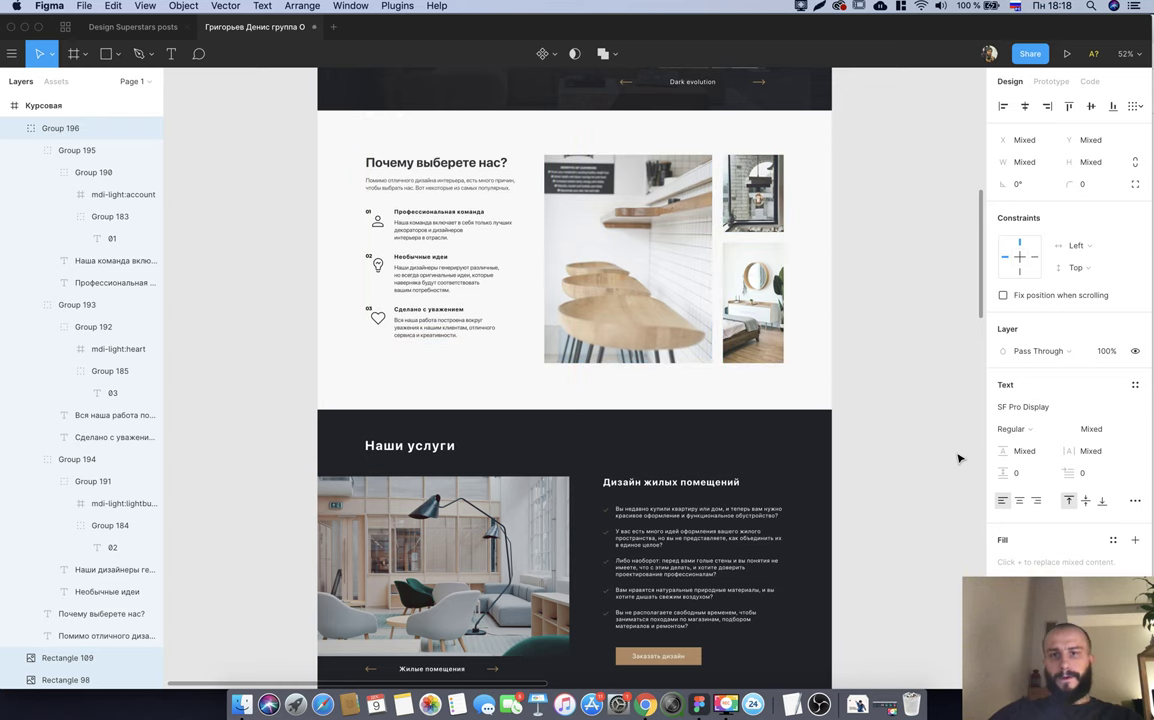
click(958, 458)
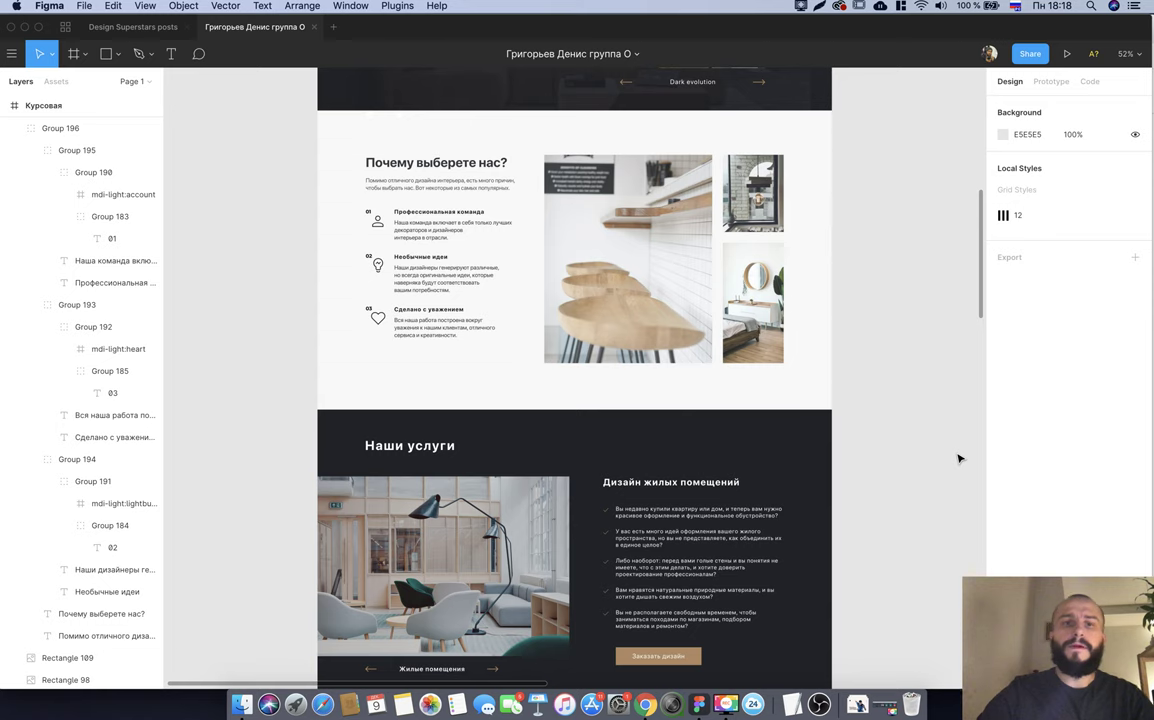
drag(517, 269, 835, 368)
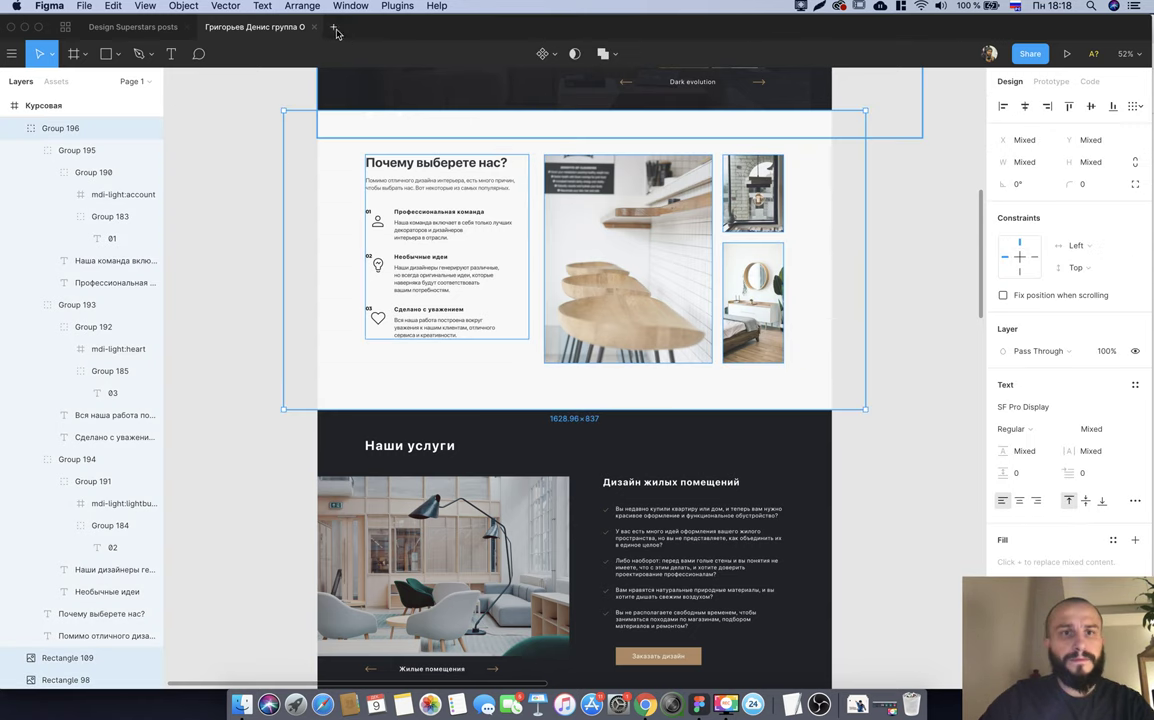
Find and open the Библиотека кейсов Design Superstars file from the file browser.
key(super+n)
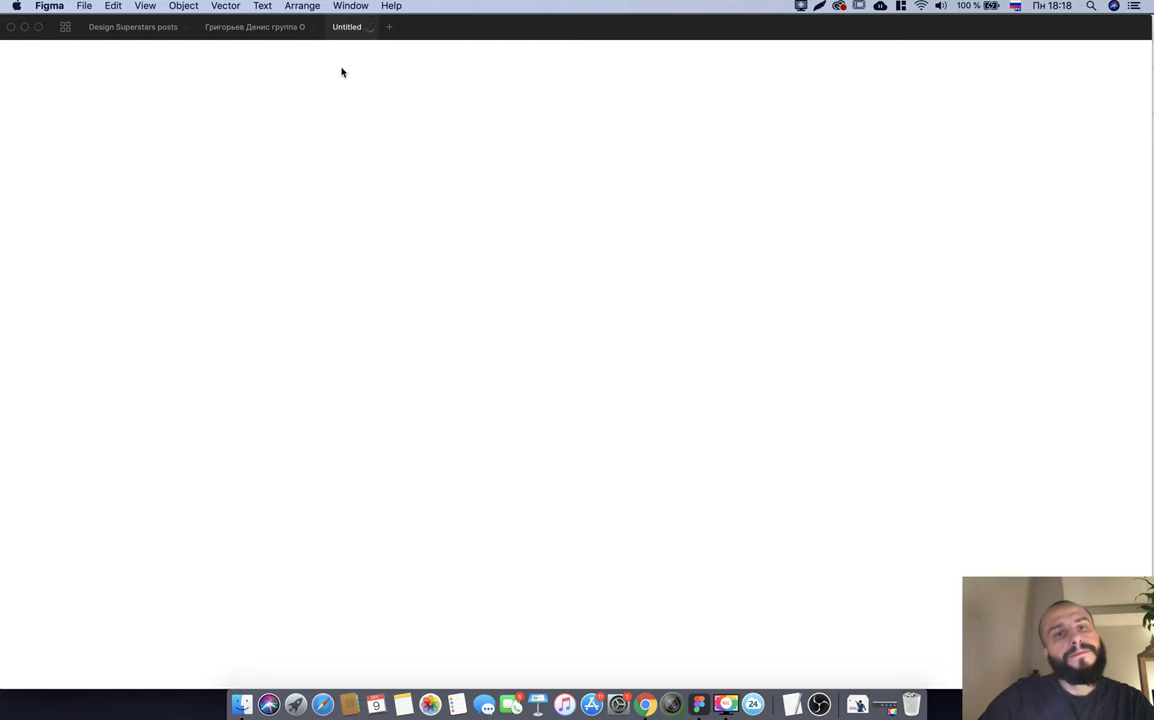
click(370, 27)
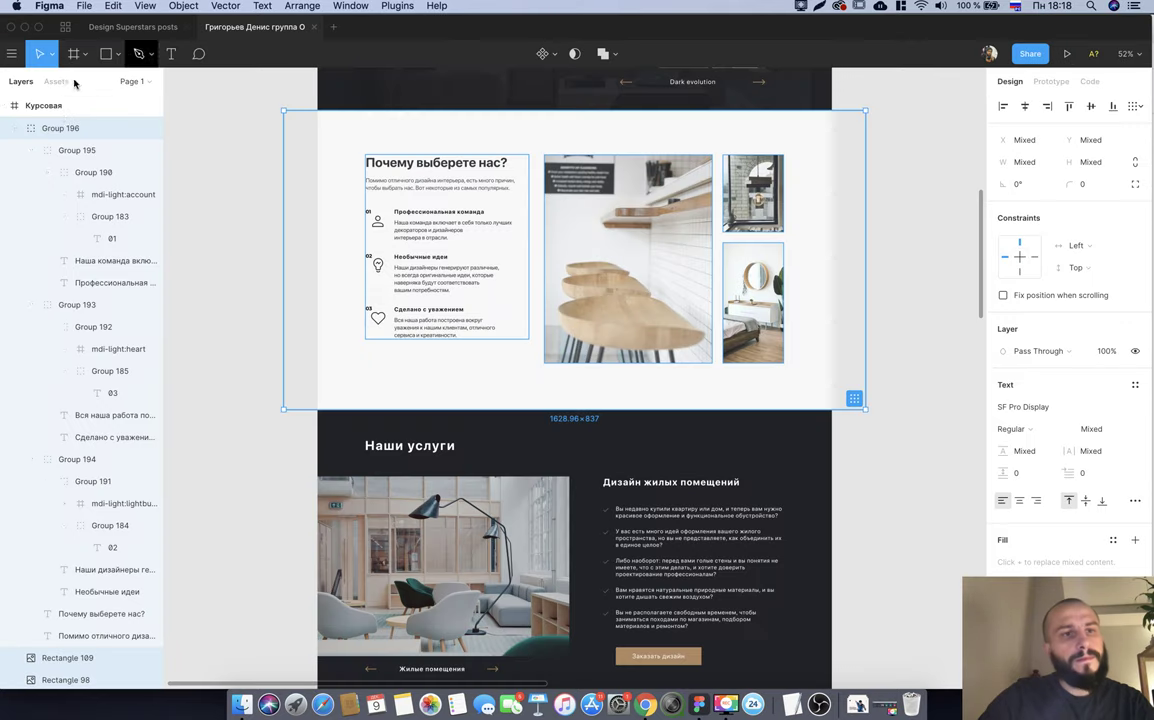
click(65, 28)
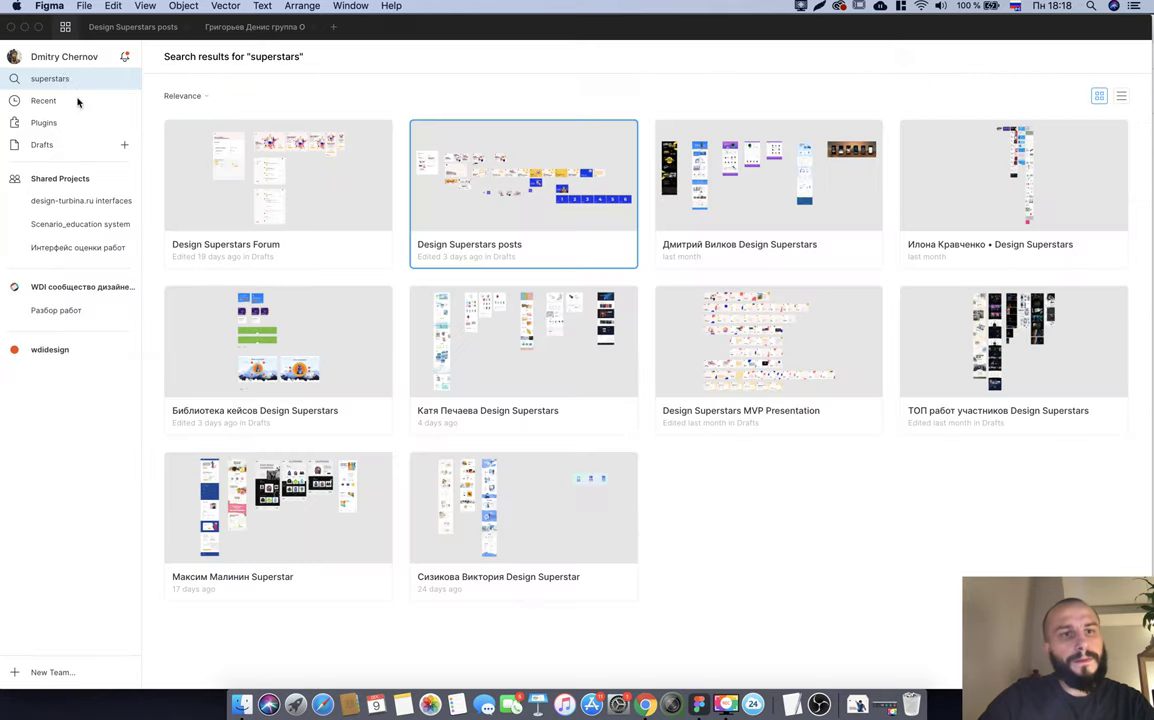
click(65, 78)
text(rtqrtq)
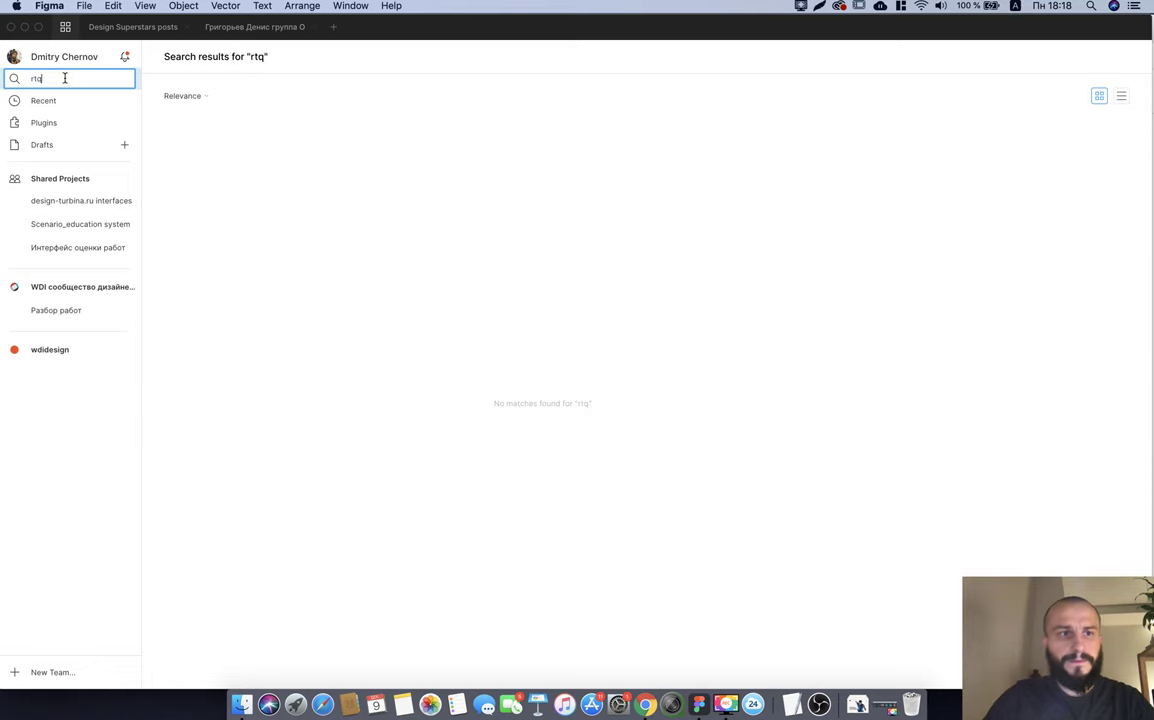
text(rtq)
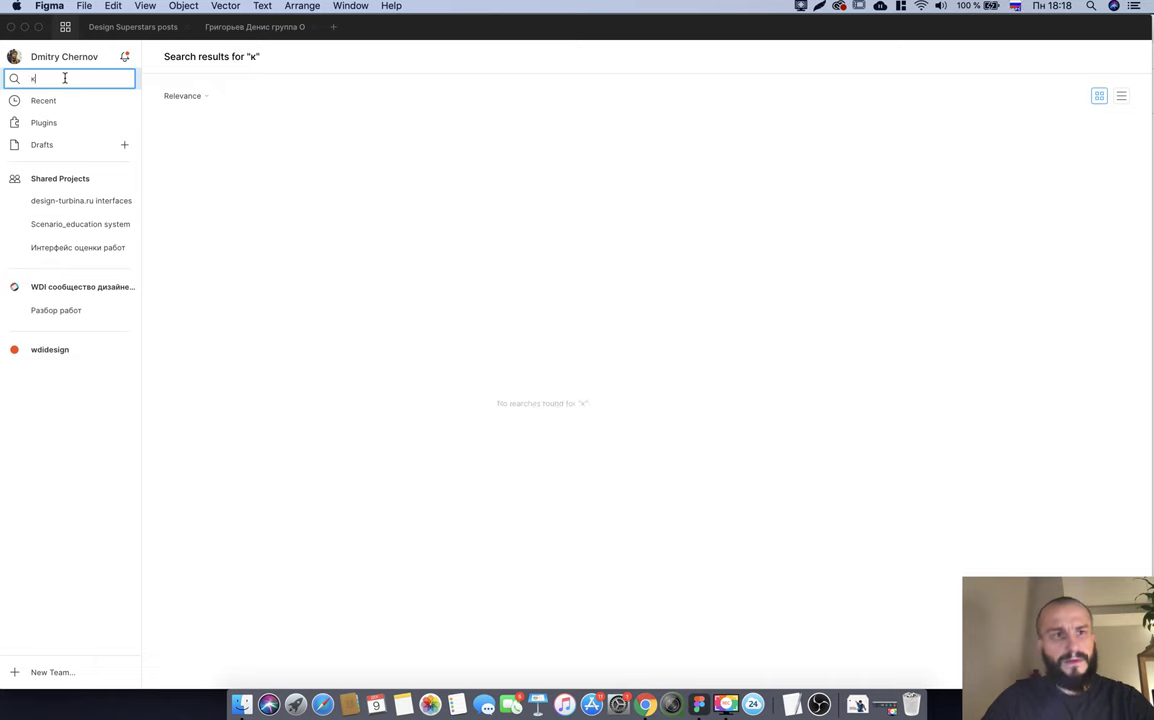
text(с)
double_click(279, 187)
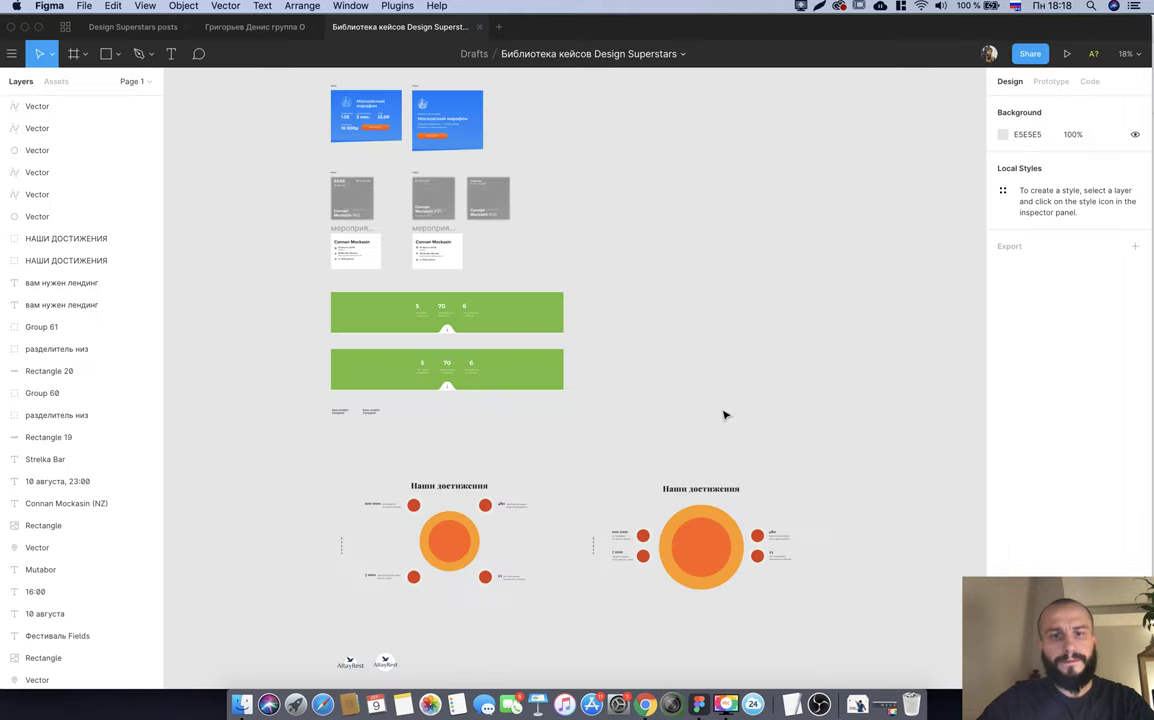
Paste the section below the Наши достижения frames and return to the original design file.
scroll(754, 428, down, 5)
scroll(754, 427, down, 2)
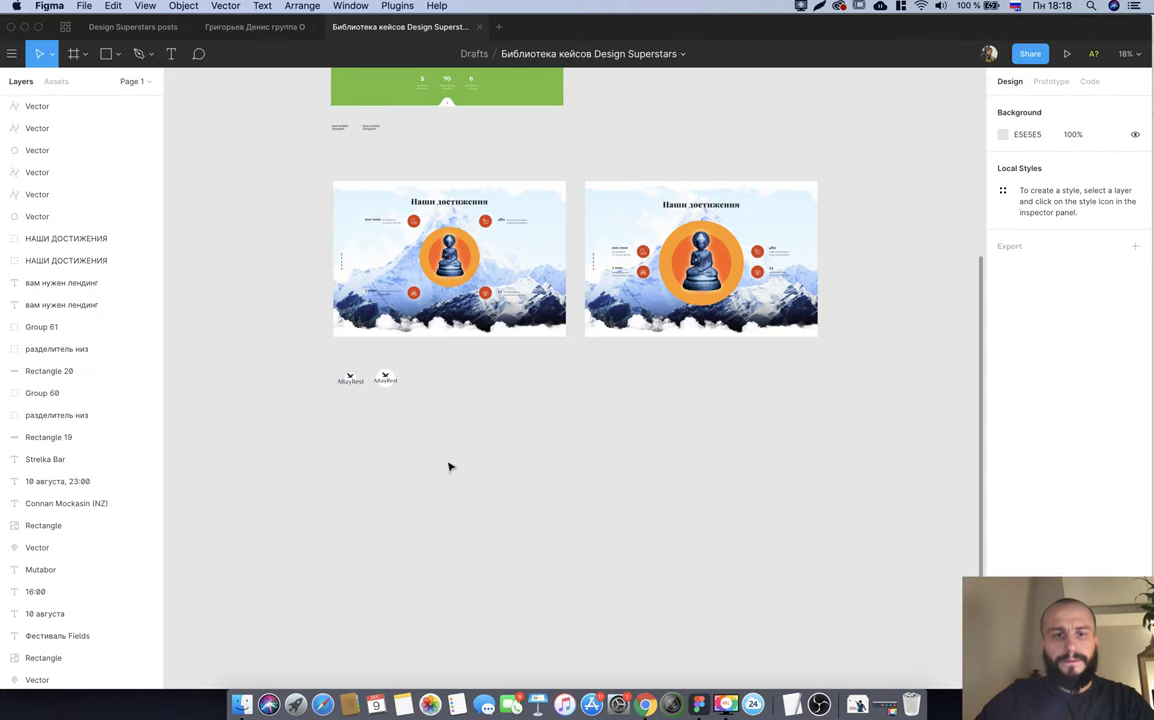
key(super+v)
drag(560, 420, 710, 486)
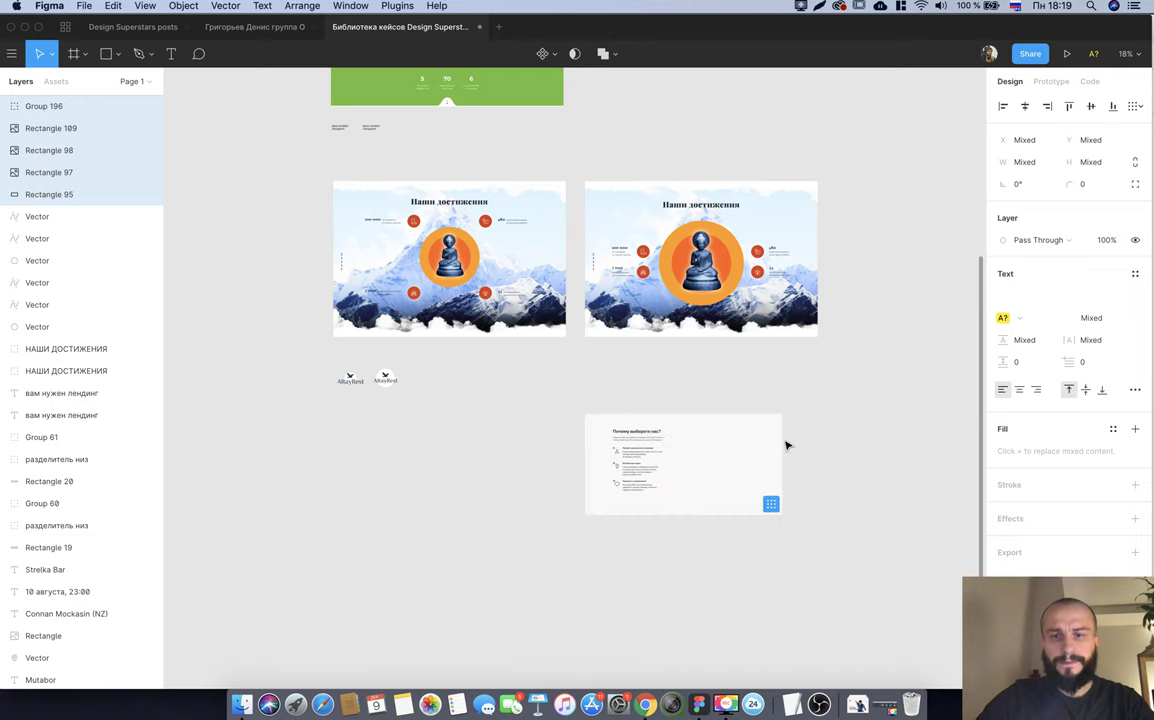
click(251, 27)
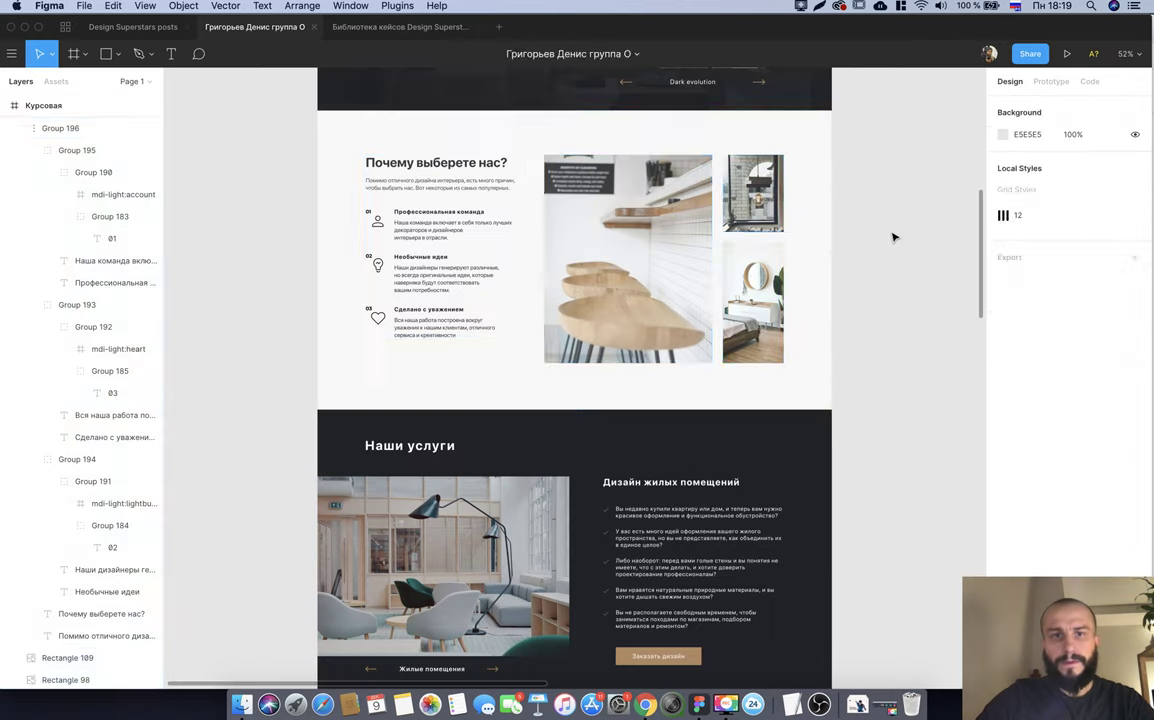
Undo the image layout changes and tighten the section background's top and bottom edges.
key(ctrl+z)
key(ctrl+z)
key(ctrl+z)
key(ctrl+z)
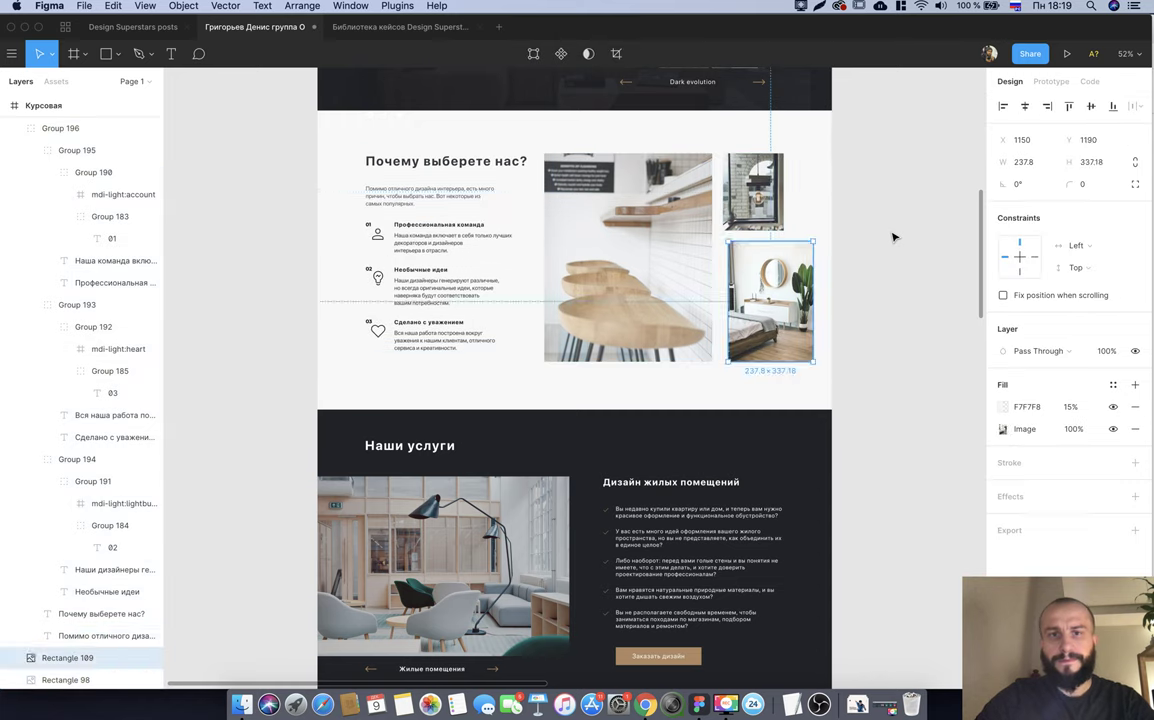
key(ctrl+z)
key(ctrl+z)
key(ctrl+z)
key(ctrl+z)
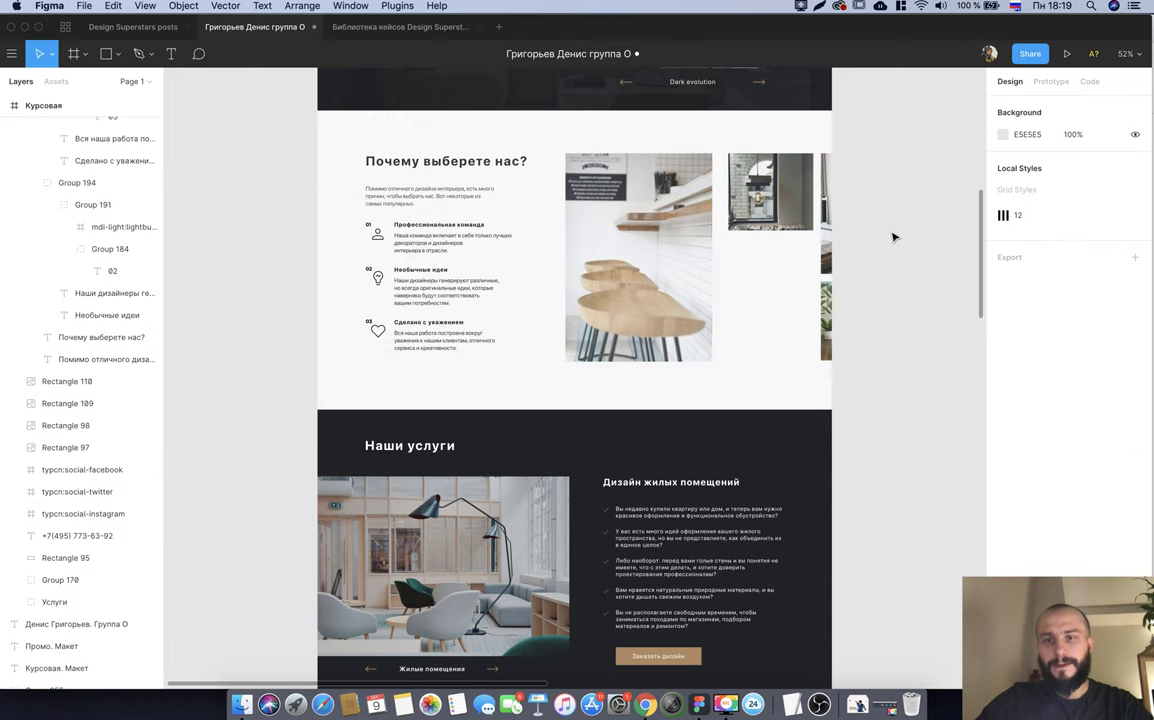
key(ctrl+z)
key(ctrl+z)
key(ctrl+z)
key(ctrl+z)
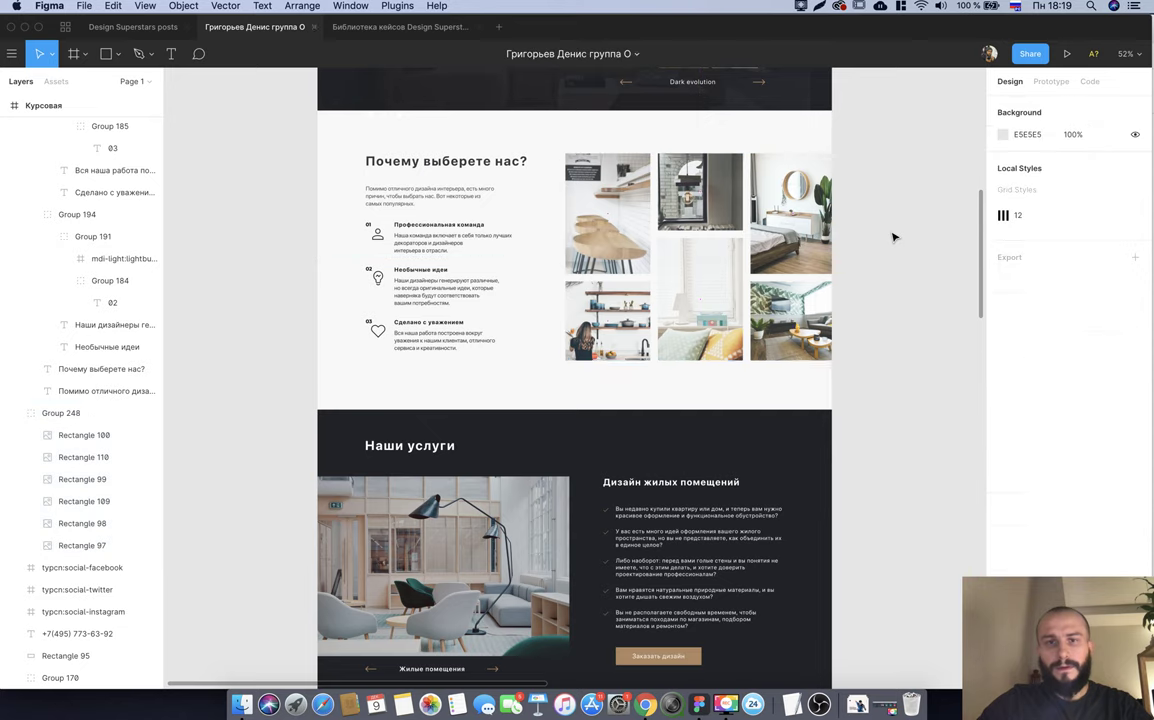
key(ctrl+z)
key(ctrl+z)
key(ctrl+z)
key(ctrl+z)
key(ctrl+z)
key(ctrl+z)
key(ctrl+z)
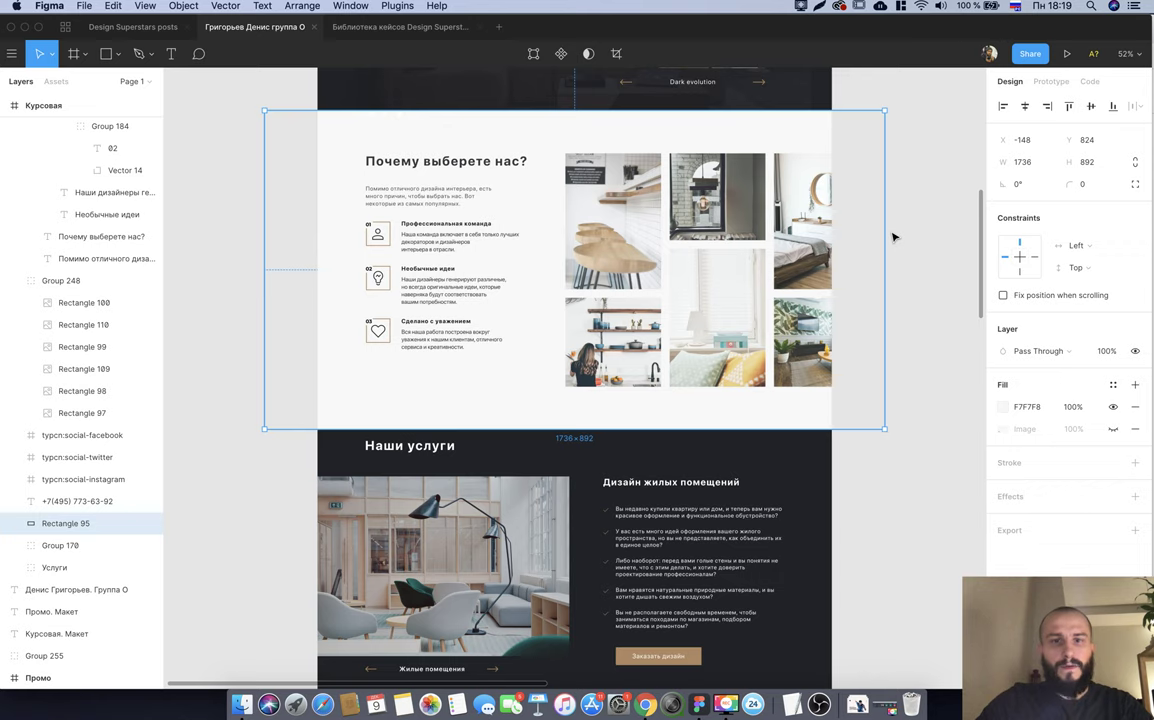
click(910, 308)
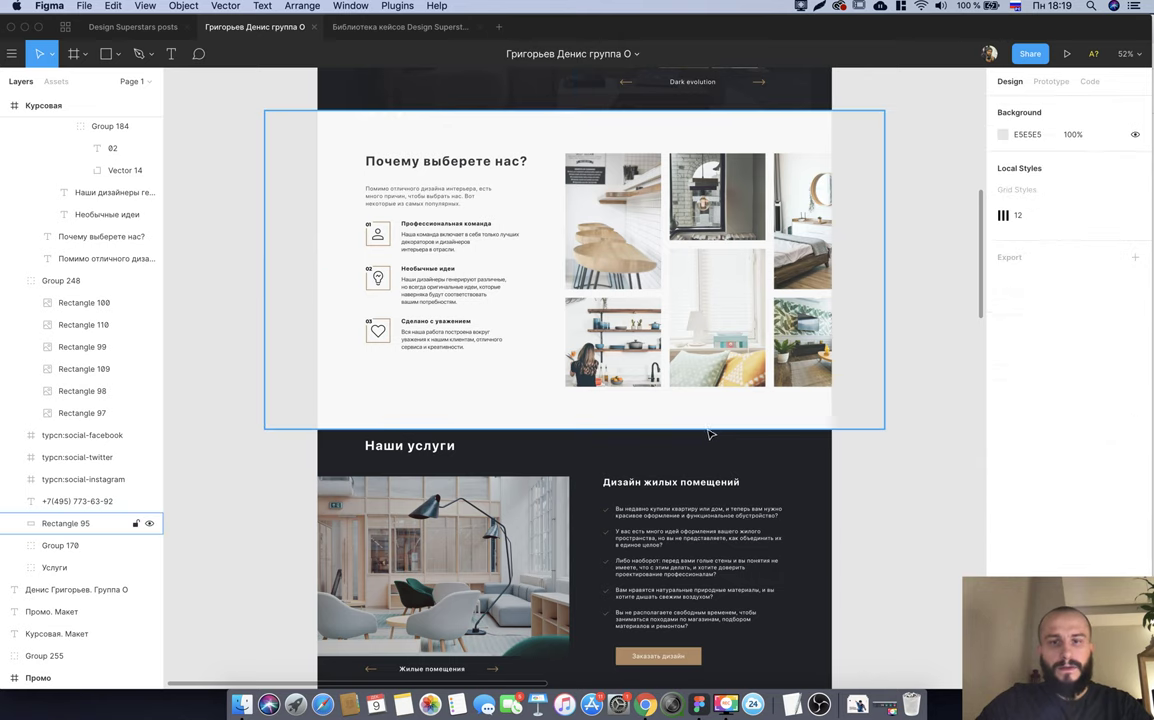
click(707, 428)
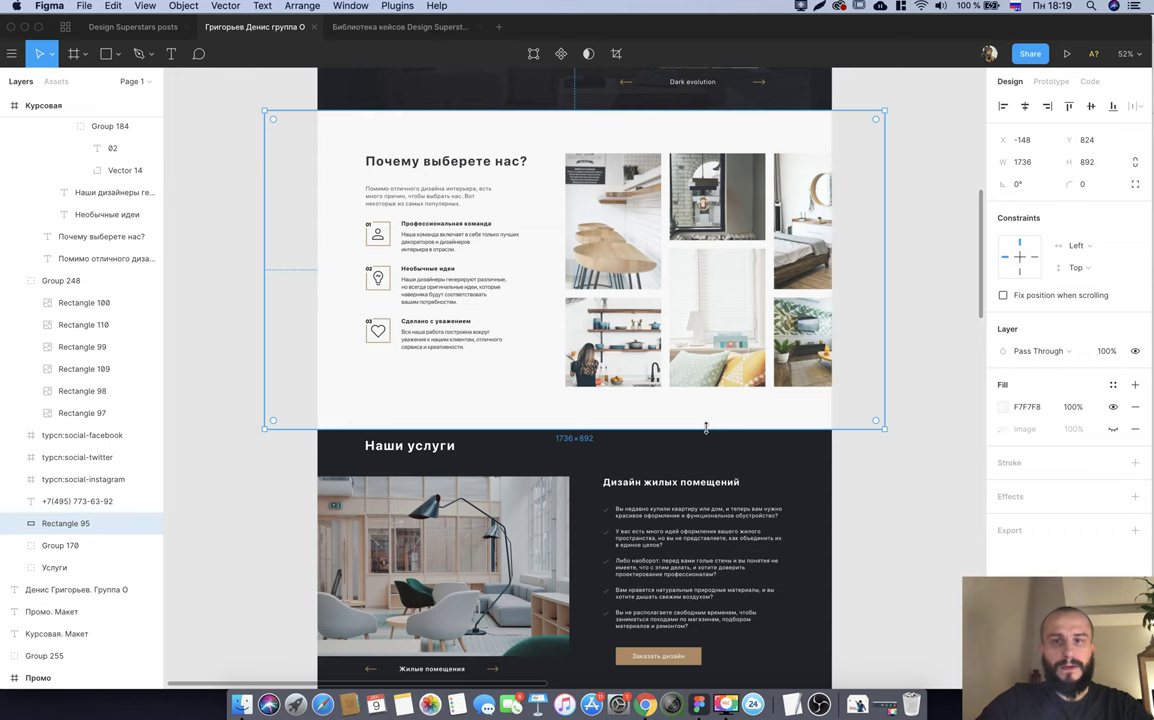
drag(554, 120, 550, 134)
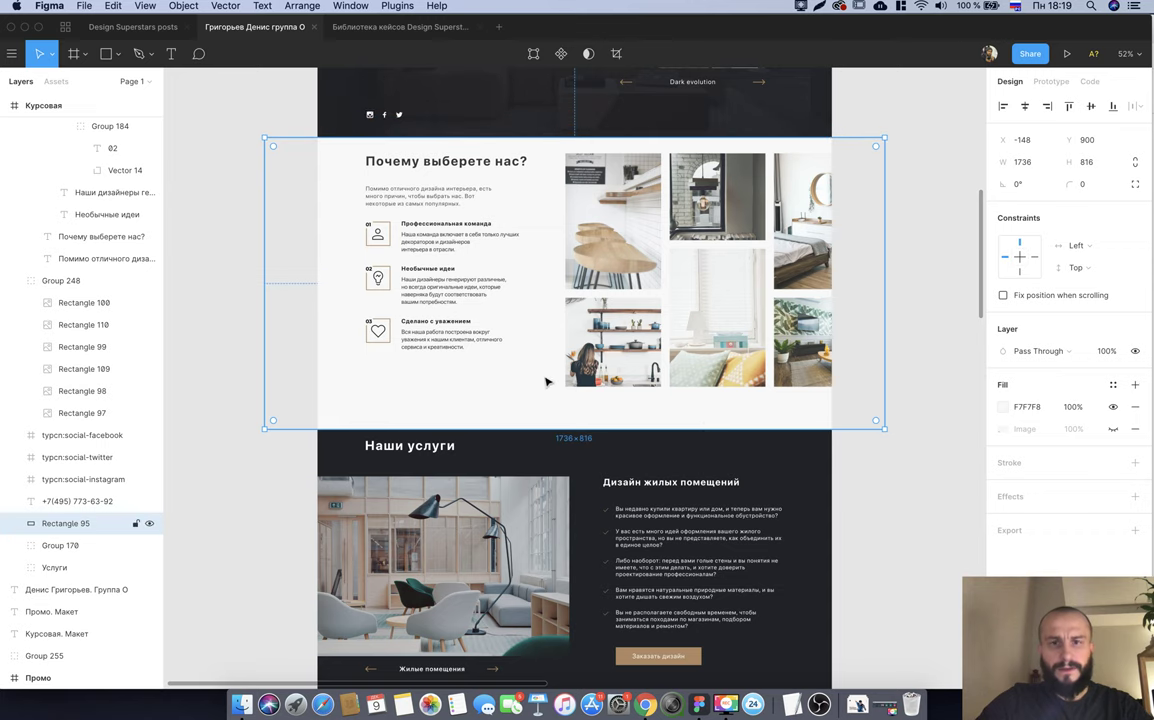
drag(558, 428, 557, 414)
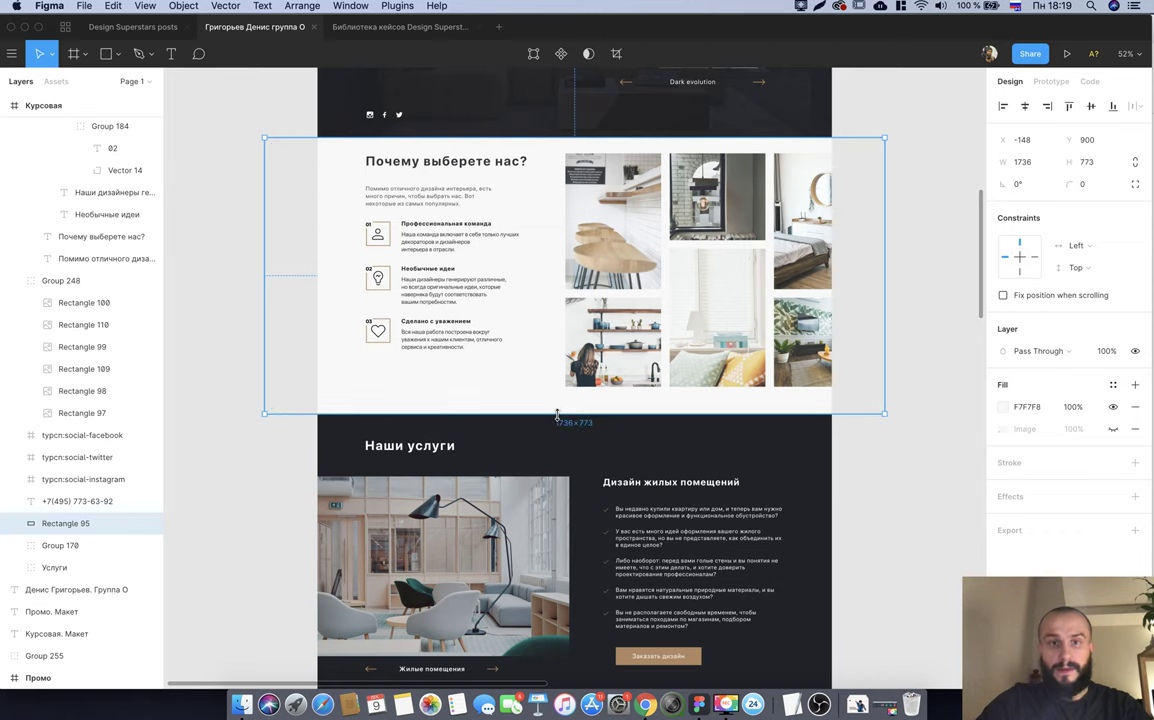
Copy the whole section into the library file and place it beside the earlier copy.
click(923, 328)
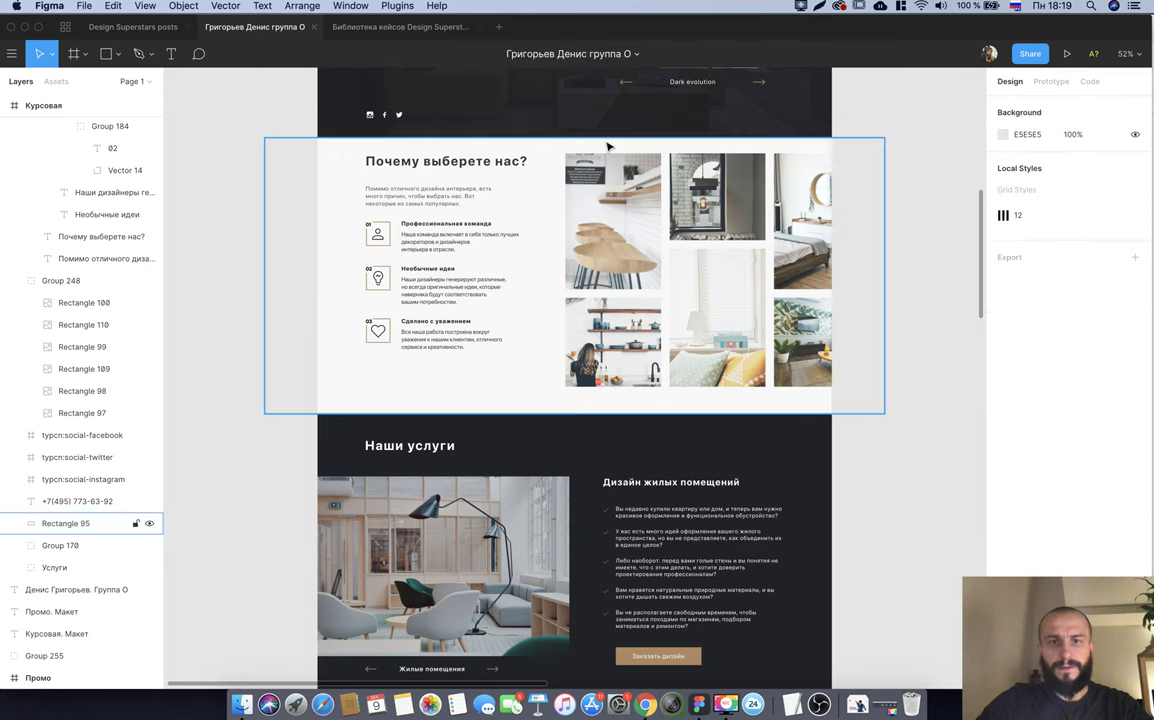
click(600, 142)
drag(240, 153, 816, 398)
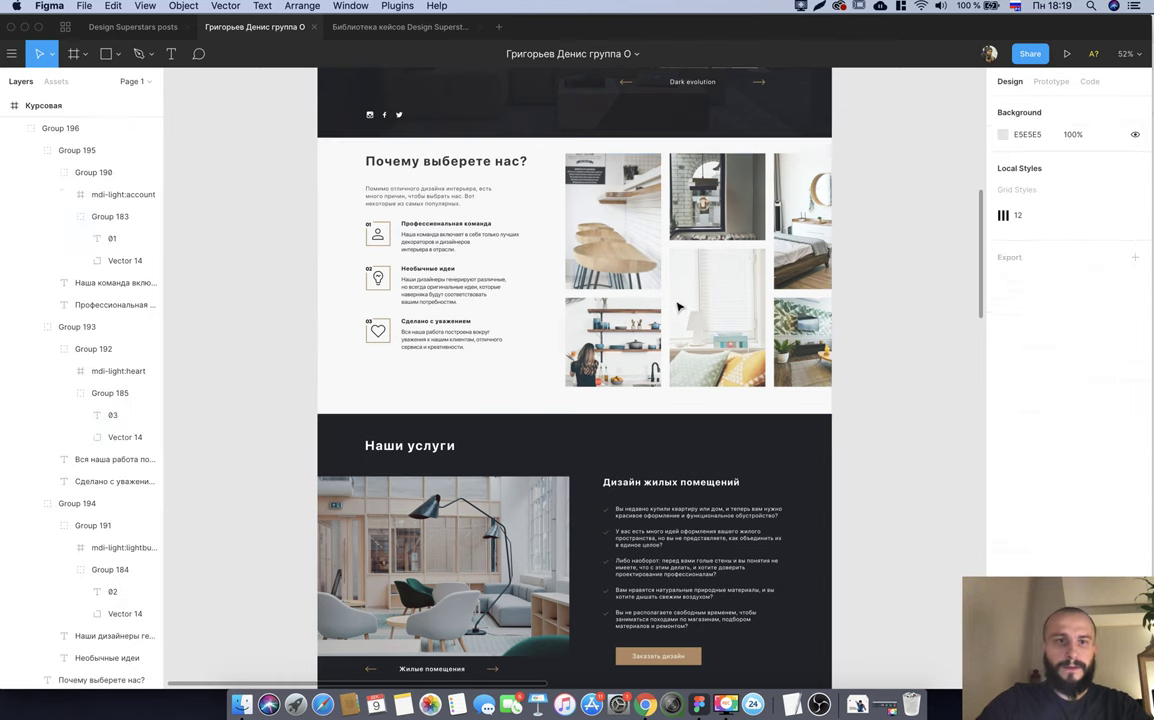
click(398, 30)
key(ctrl+v)
mouse_move(598, 394)
mouse_down()
mouse_move(481, 497)
mouse_move(487, 478)
mouse_up()
click(510, 604)
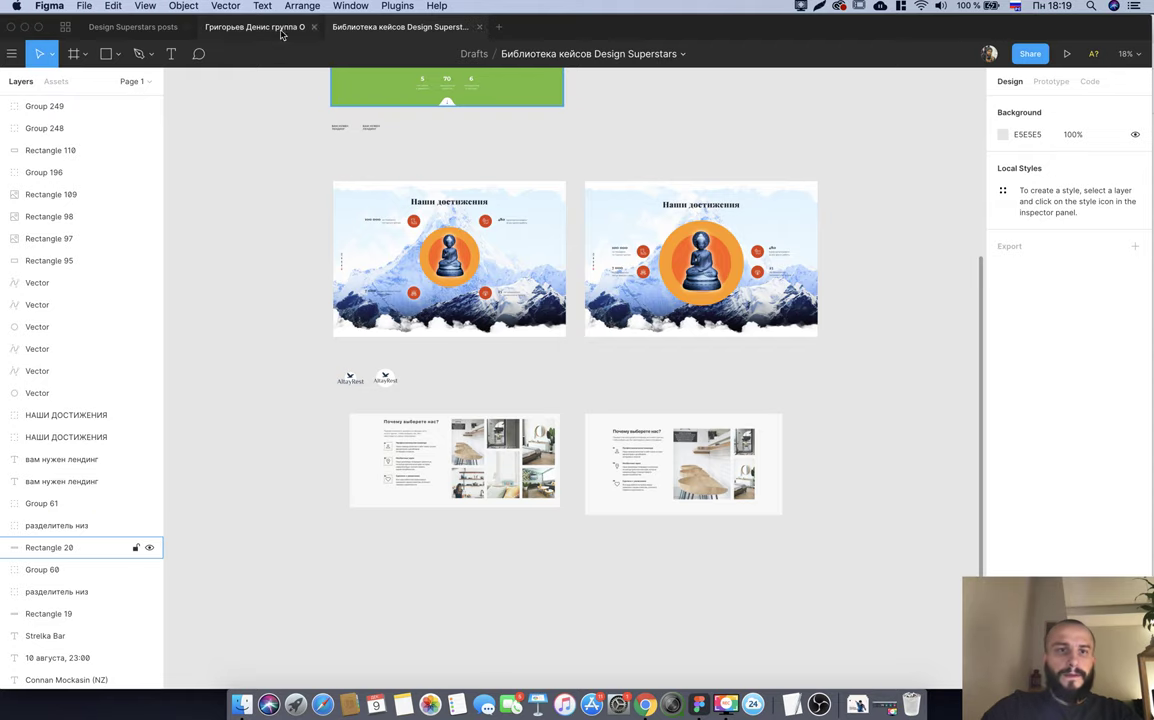
Return to the student's mockup file and bring the Почему выберете нас? section into view.
click(272, 30)
scroll(881, 329, down, 5)
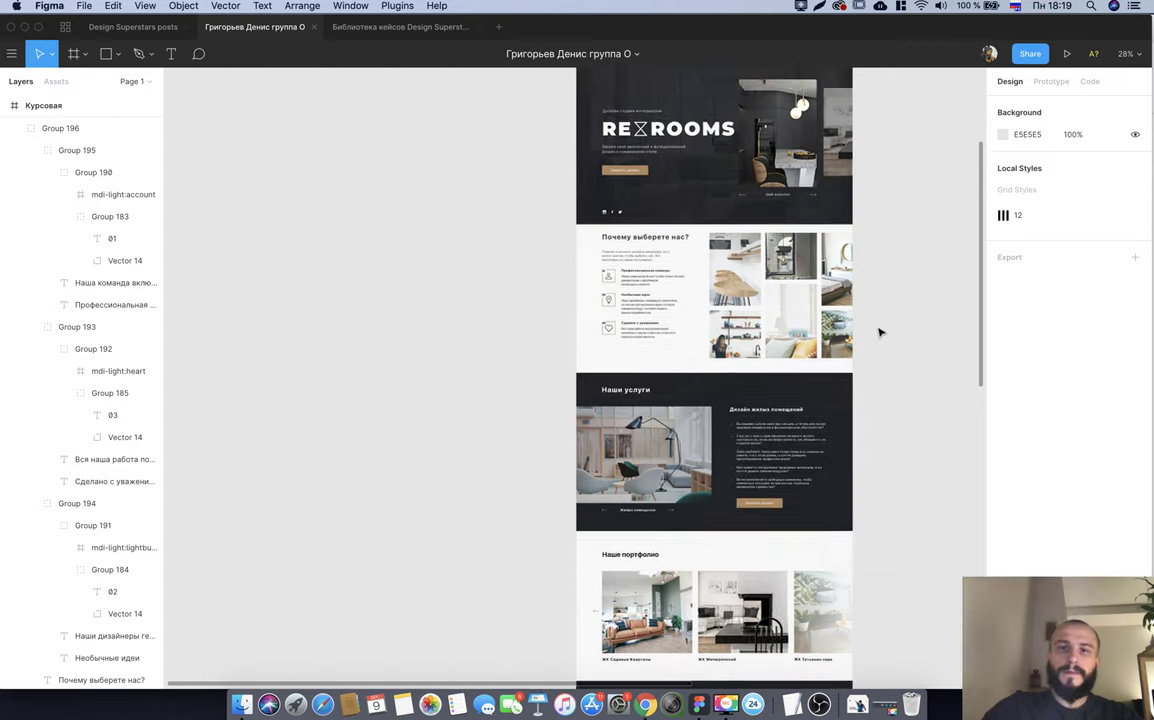
scroll(881, 340, right, 3)
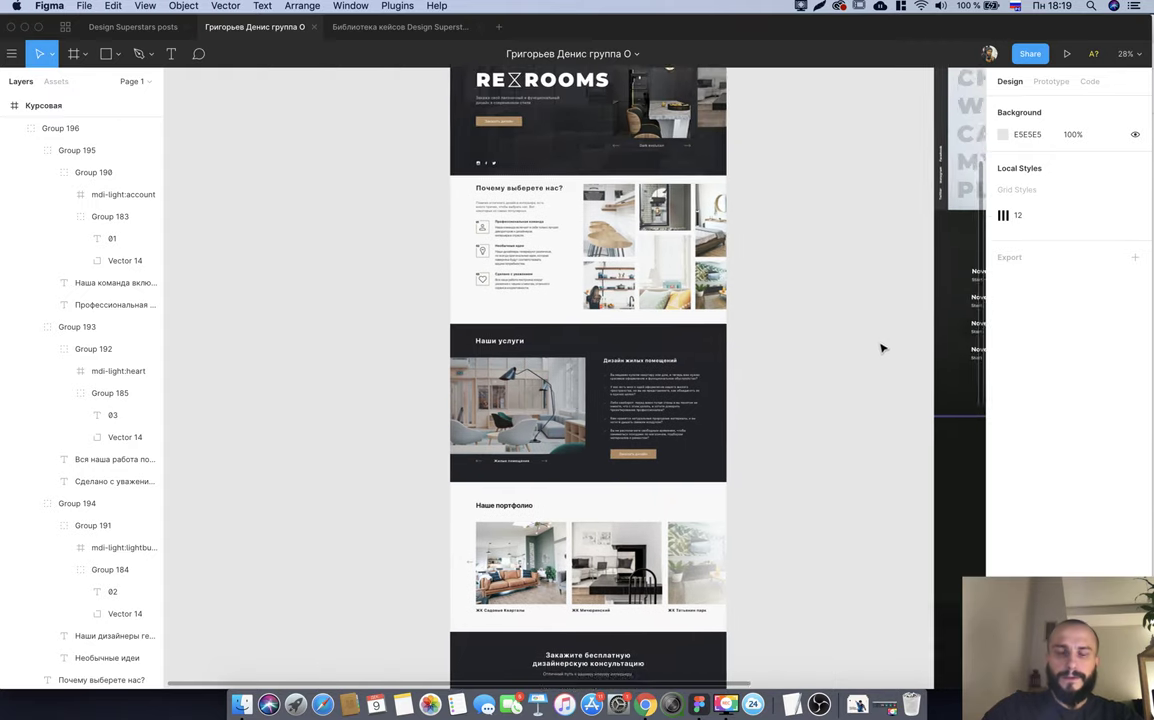
scroll(881, 348, down, 4)
scroll(880, 349, right, 2)
scroll(880, 349, up, 2)
scroll(880, 349, right, 1)
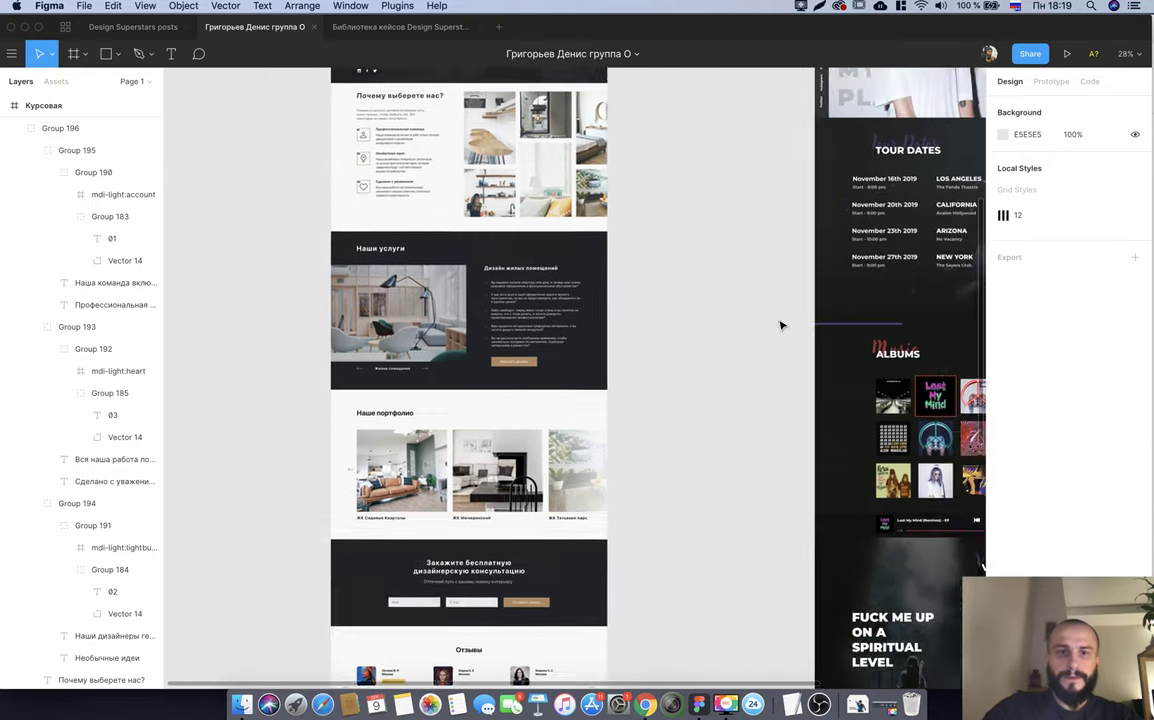
scroll(780, 325, up, 3)
scroll(720, 289, up, 1)
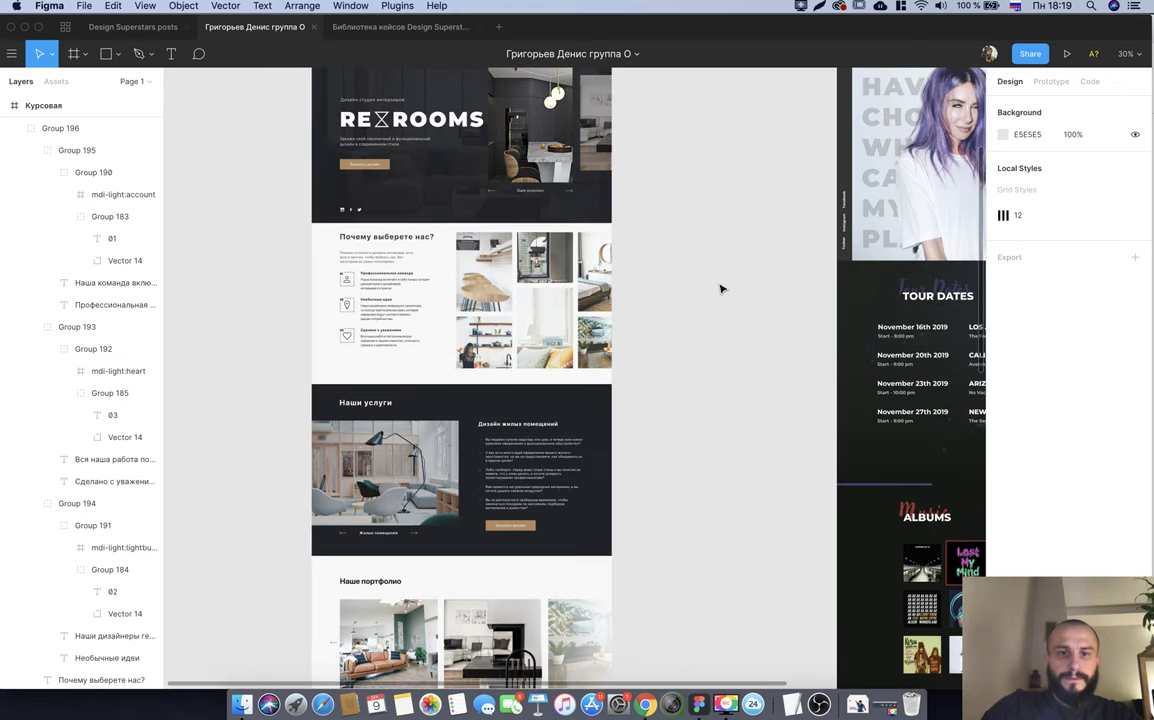
Move the Group 196 text column 50 px lower to Y 994.
drag(283, 236, 405, 362)
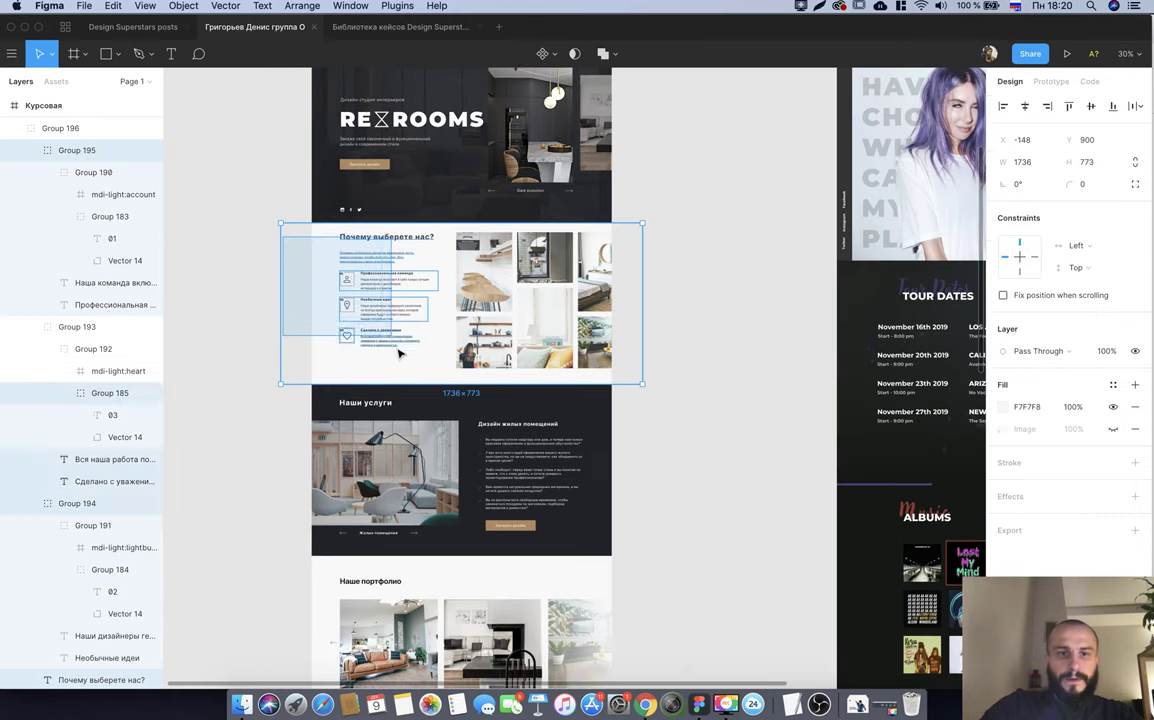
click(390, 303)
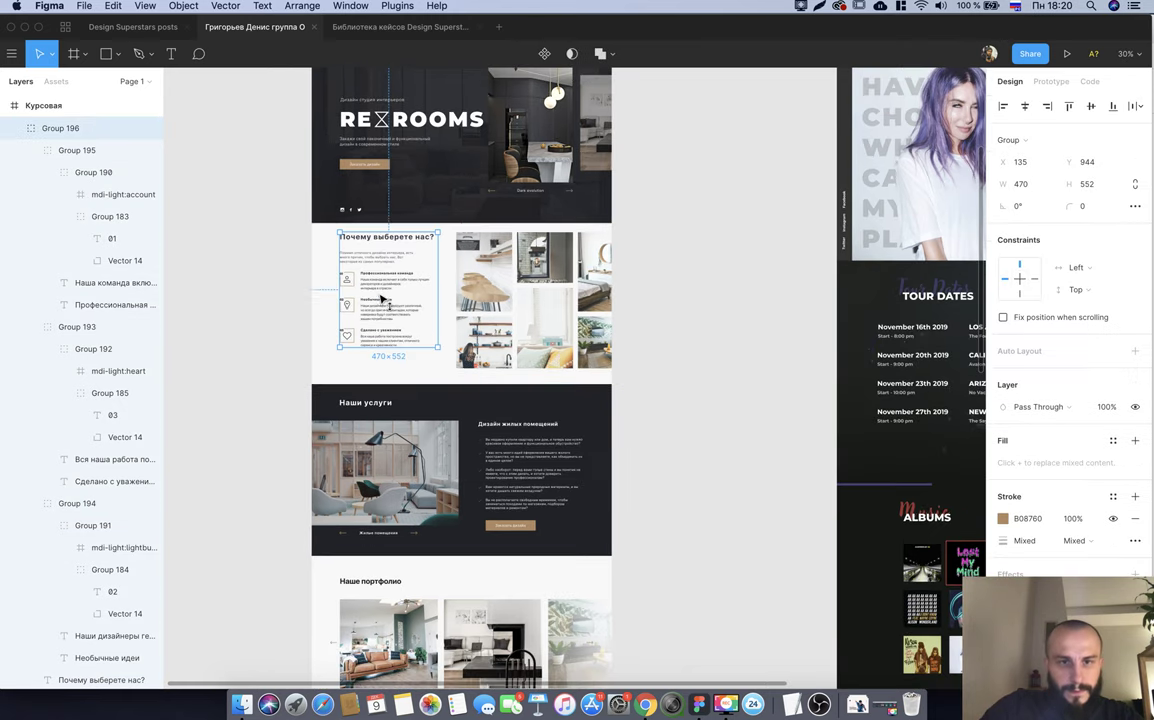
drag(383, 289, 380, 300)
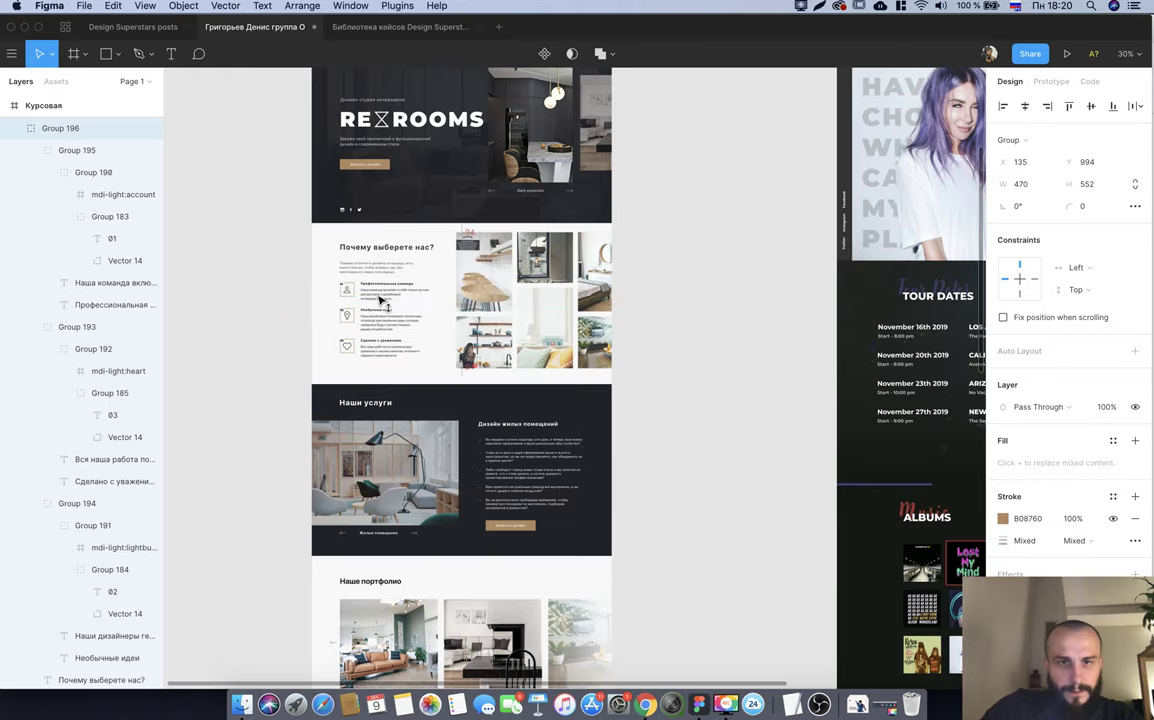
click(640, 288)
scroll(665, 300, up, 3)
scroll(665, 303, up, 3)
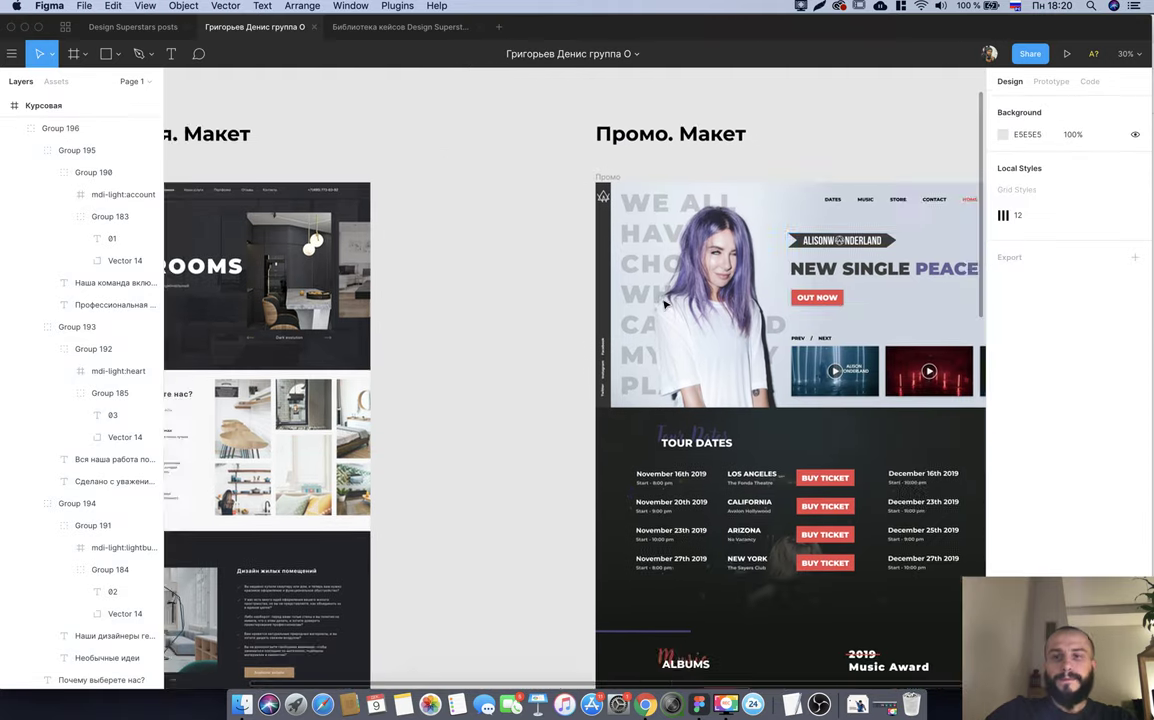
scroll(803, 237, right, 3)
scroll(820, 240, up, 2)
scroll(827, 244, left, 1)
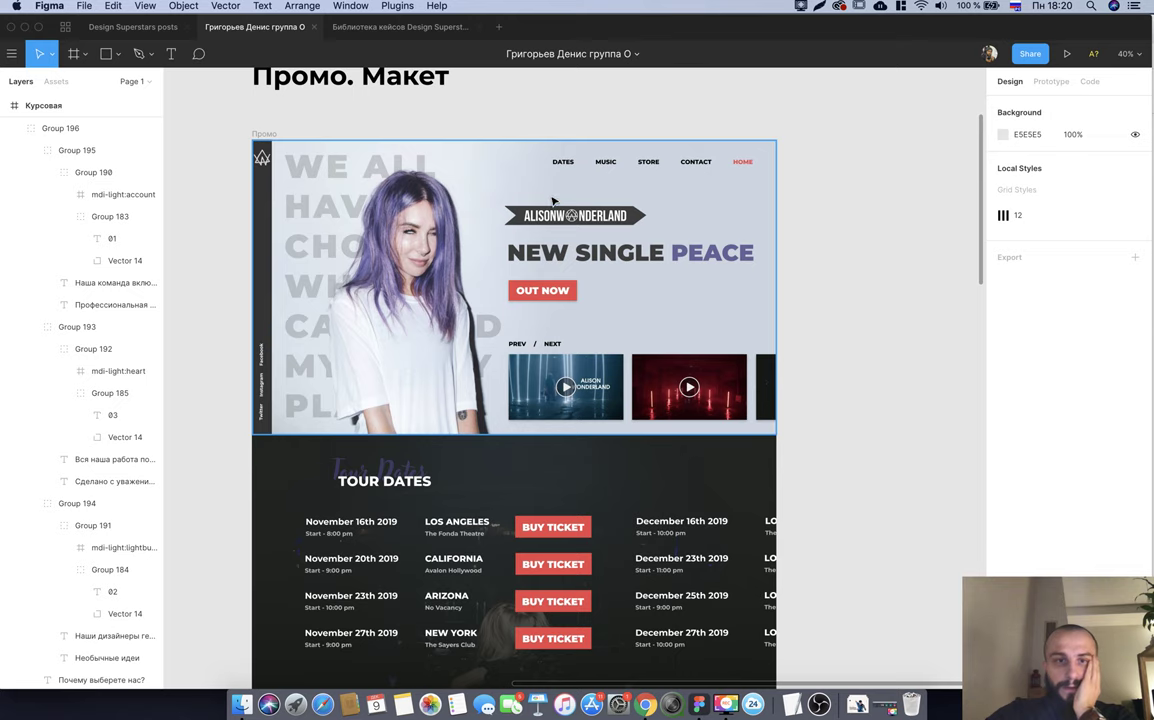
scroll(815, 430, down, 1)
scroll(815, 435, down, 3)
scroll(815, 445, down, 4)
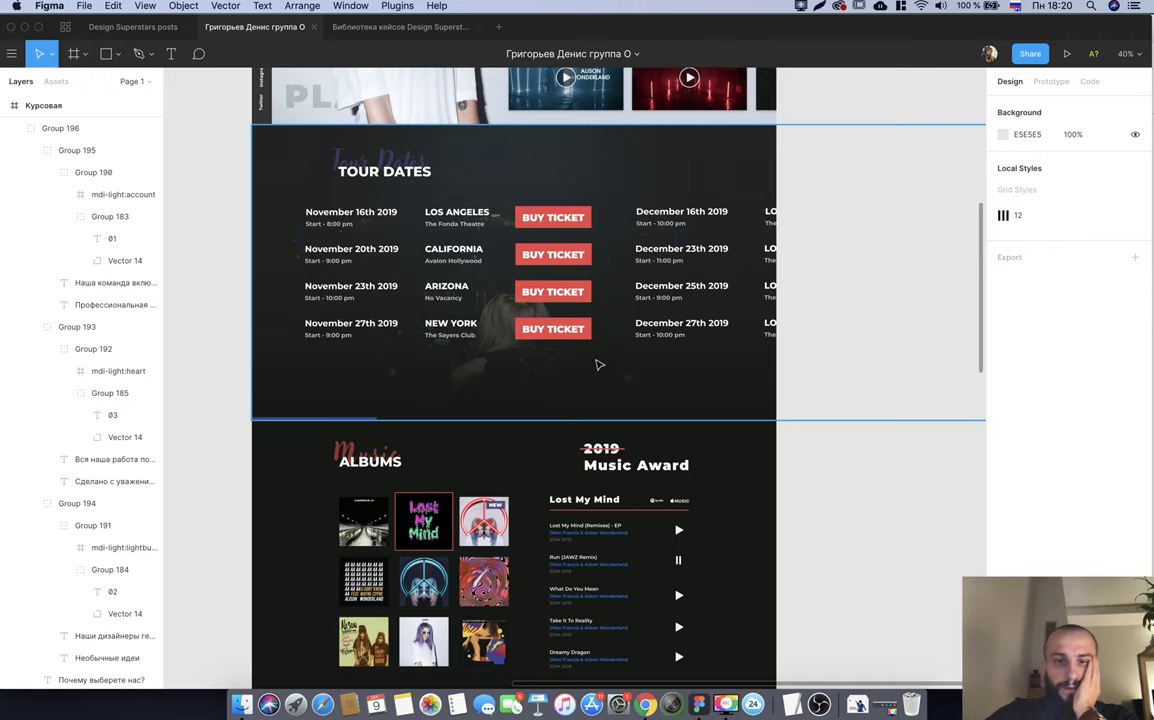
scroll(600, 360, down, 3)
scroll(570, 510, down, 2)
scroll(595, 502, down, 2)
scroll(595, 502, down, 4)
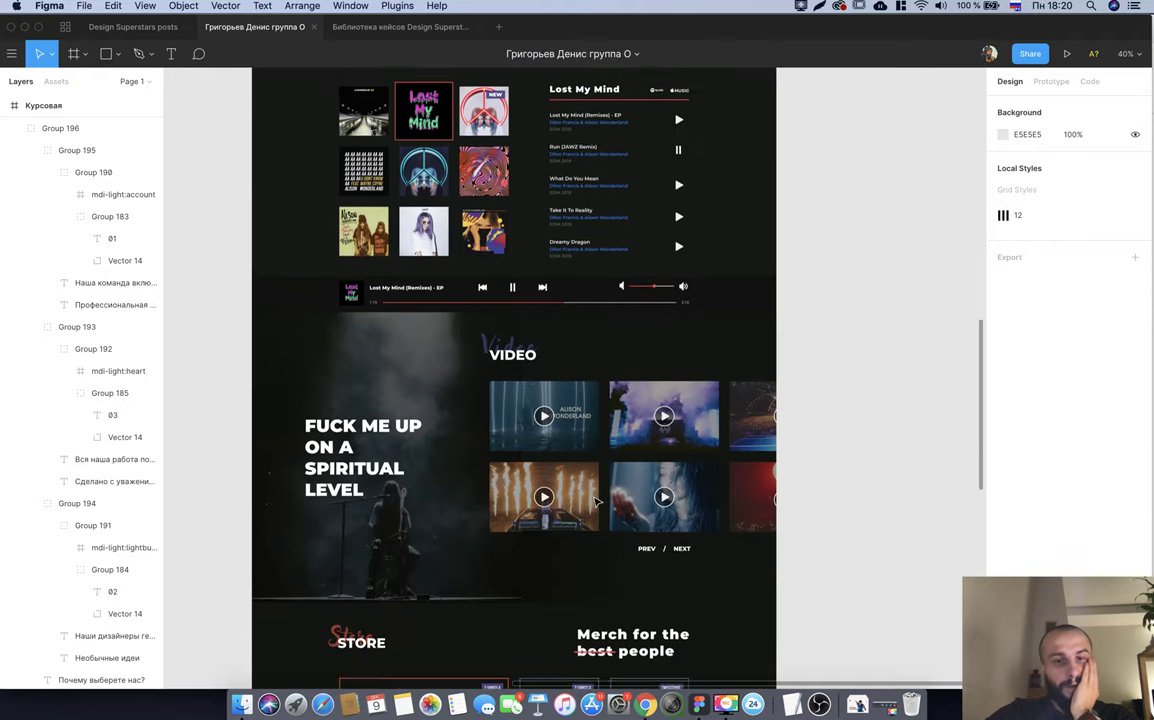
scroll(655, 488, down, 7)
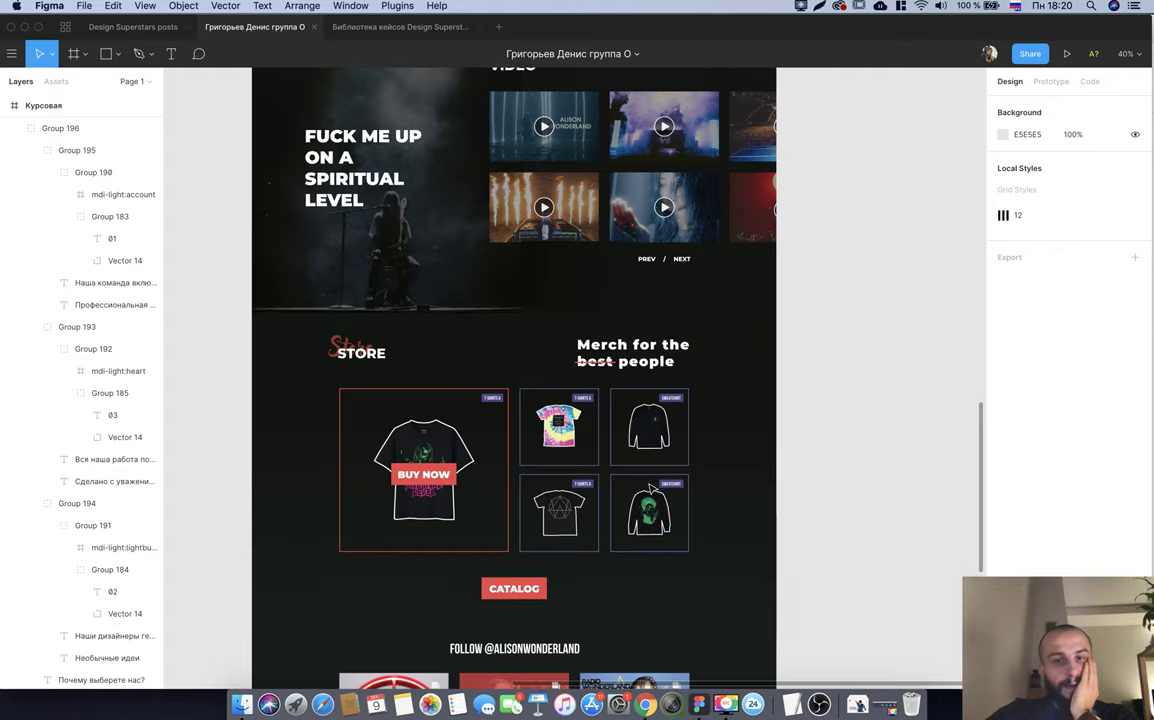
scroll(625, 540, down, 5)
scroll(600, 470, down, 2)
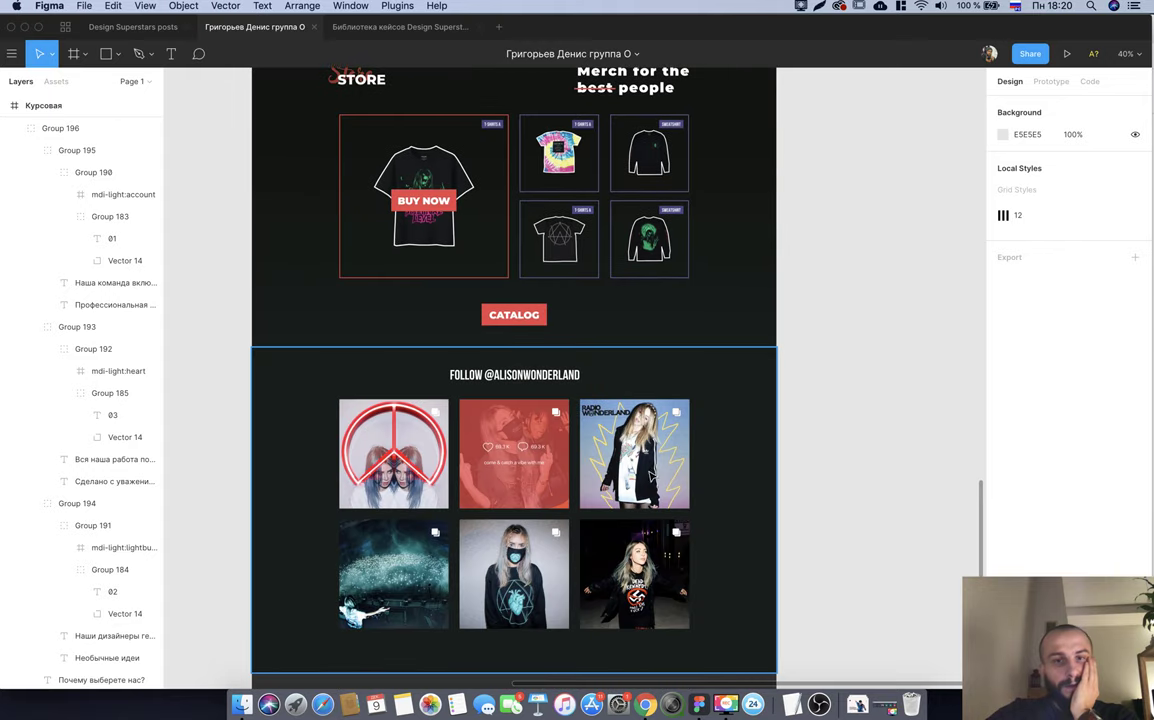
scroll(410, 333, down, 2)
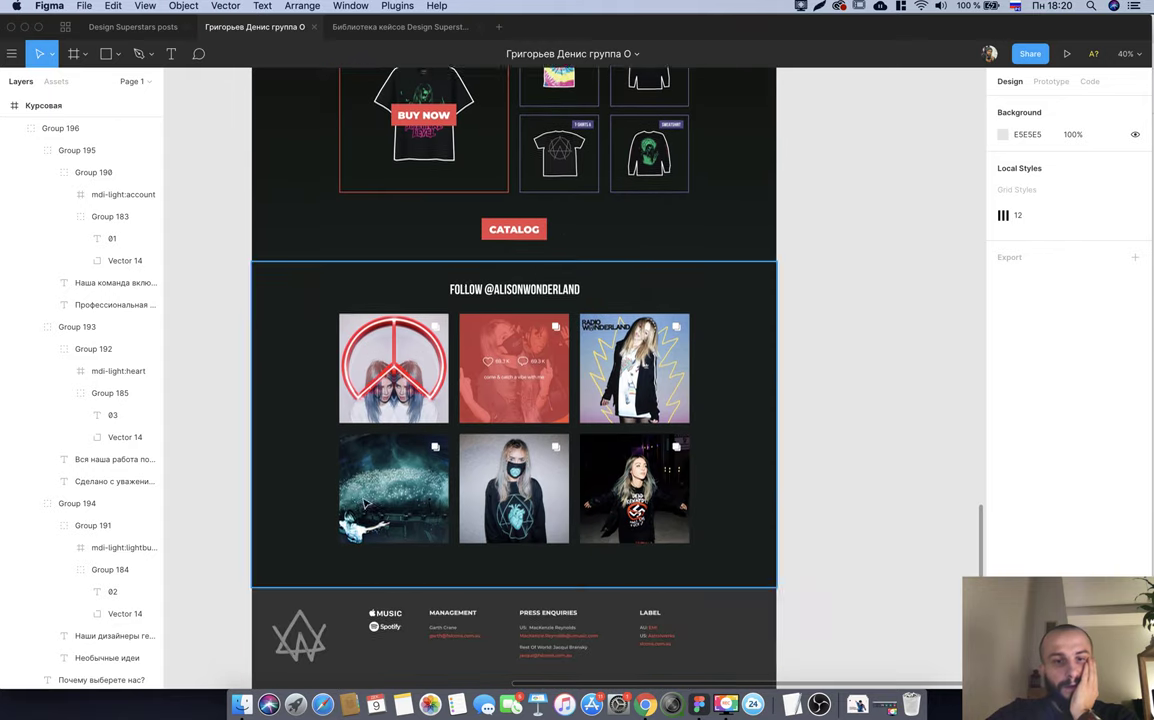
scroll(623, 440, down, 4)
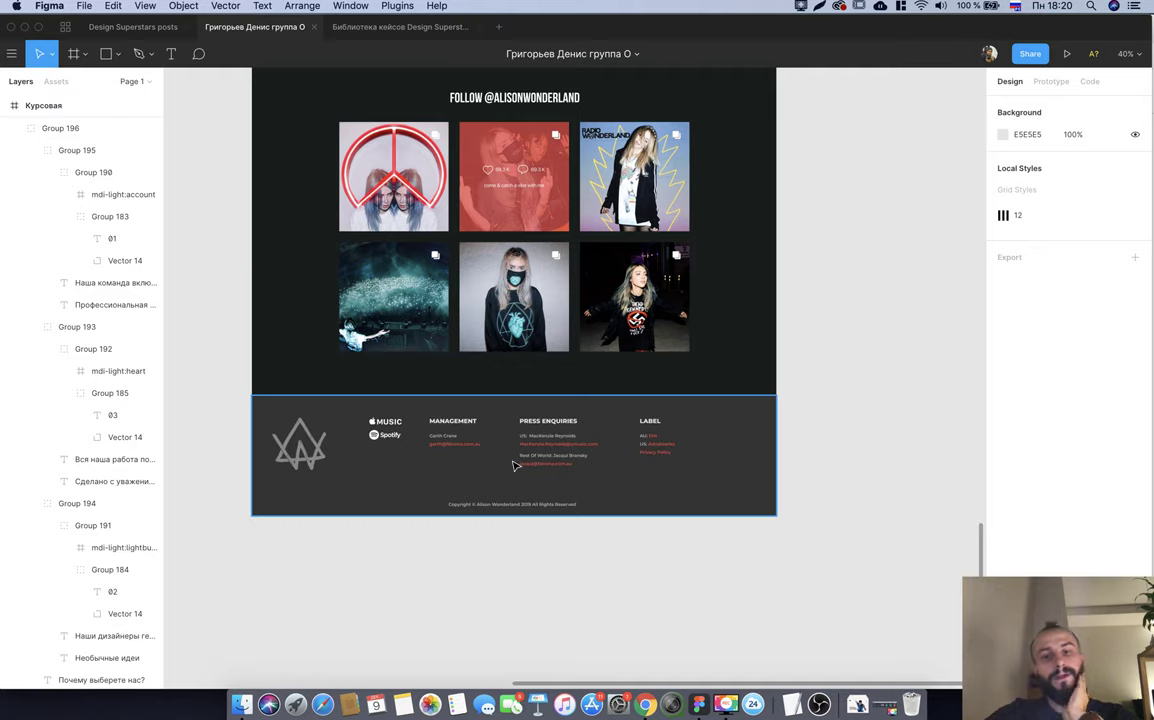
scroll(830, 489, up, 8)
scroll(871, 497, up, 8)
scroll(871, 497, up, 3)
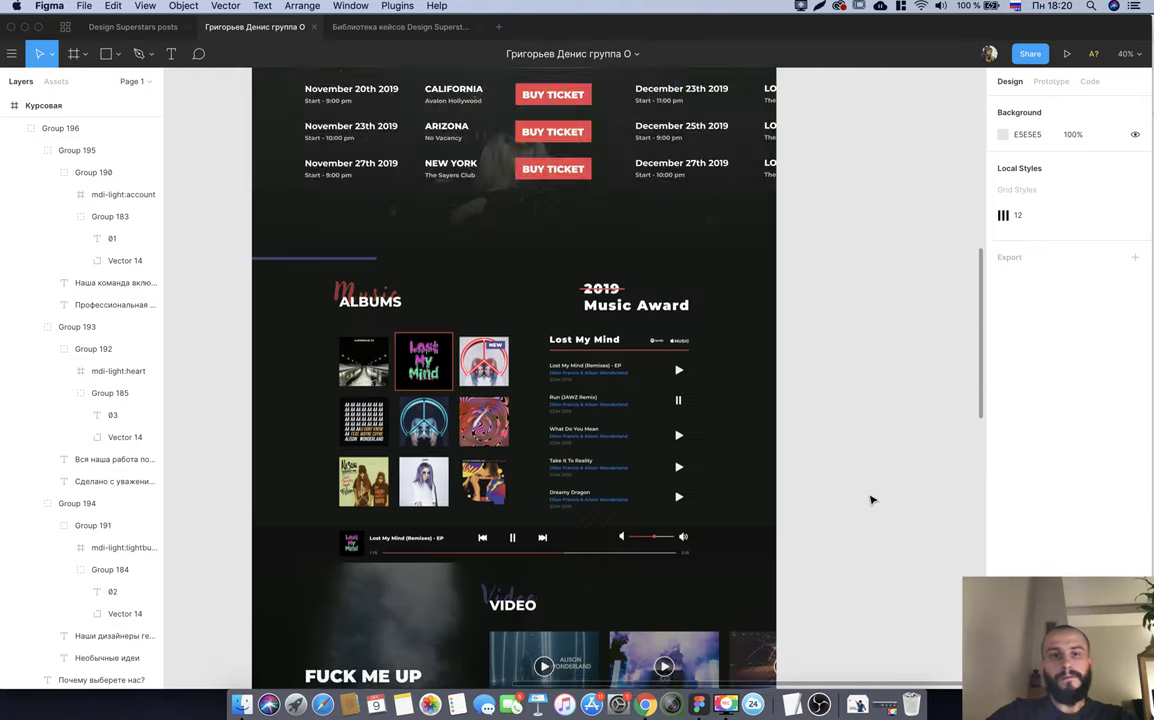
scroll(871, 497, up, 4)
scroll(871, 497, up, 3)
key(super+Tab)
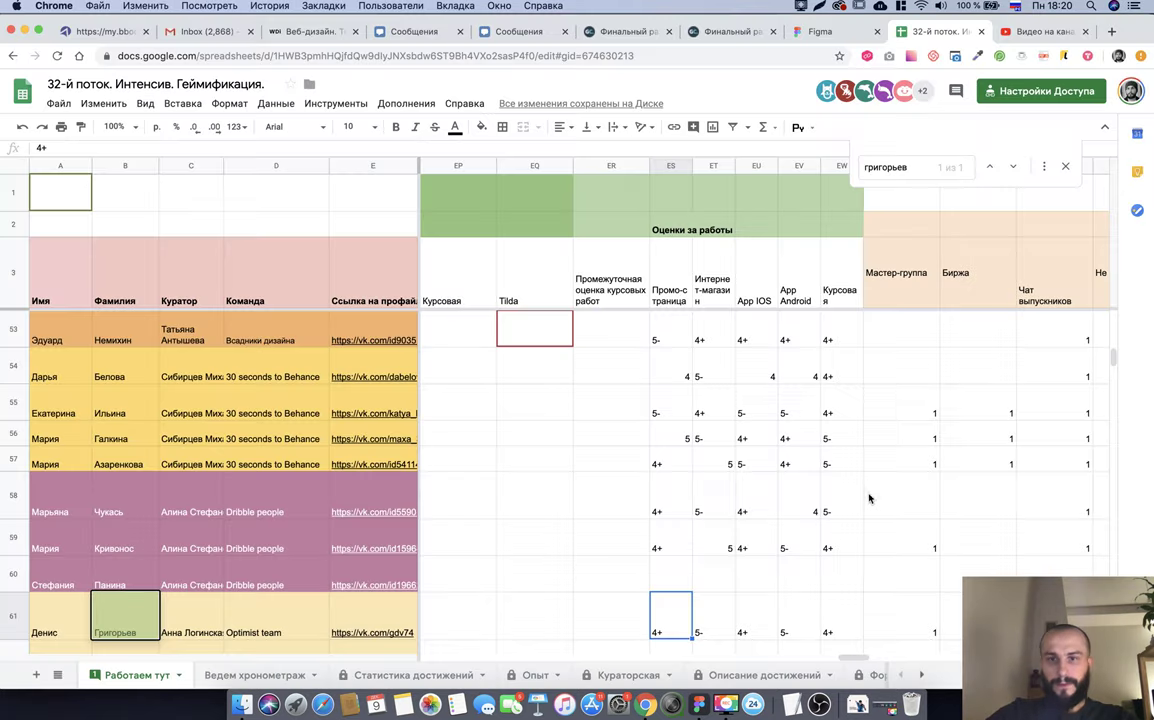
click(799, 589)
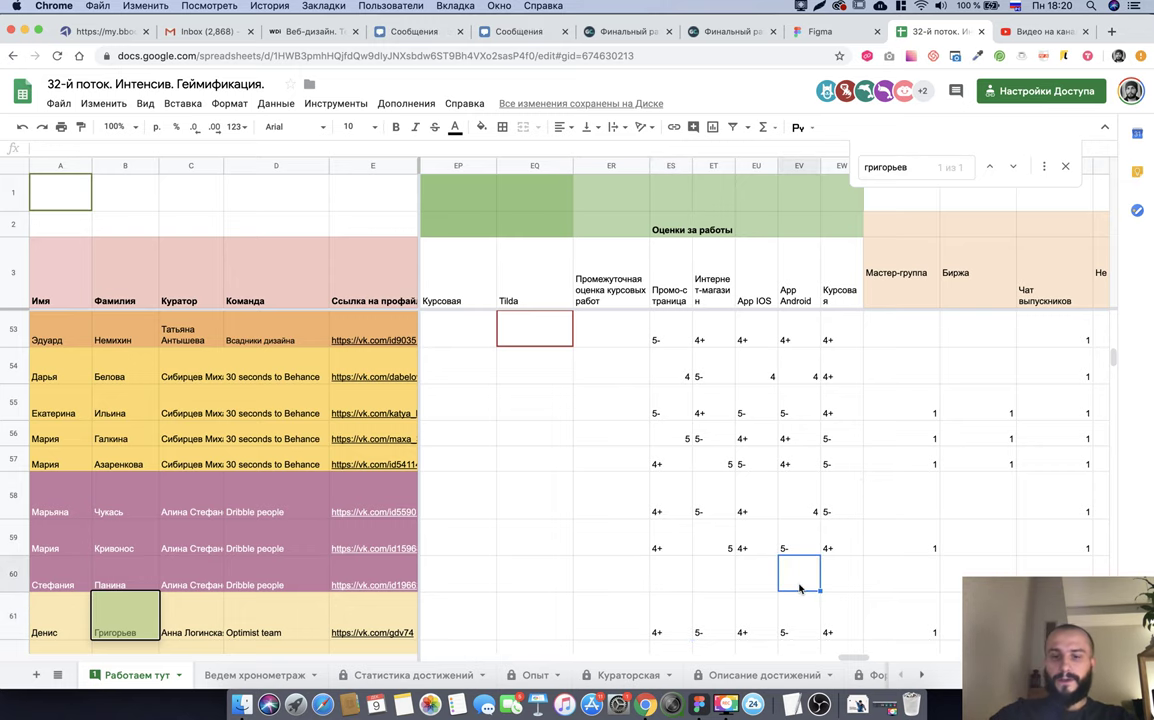
key(super+Tab)
scroll(855, 477, down, 3)
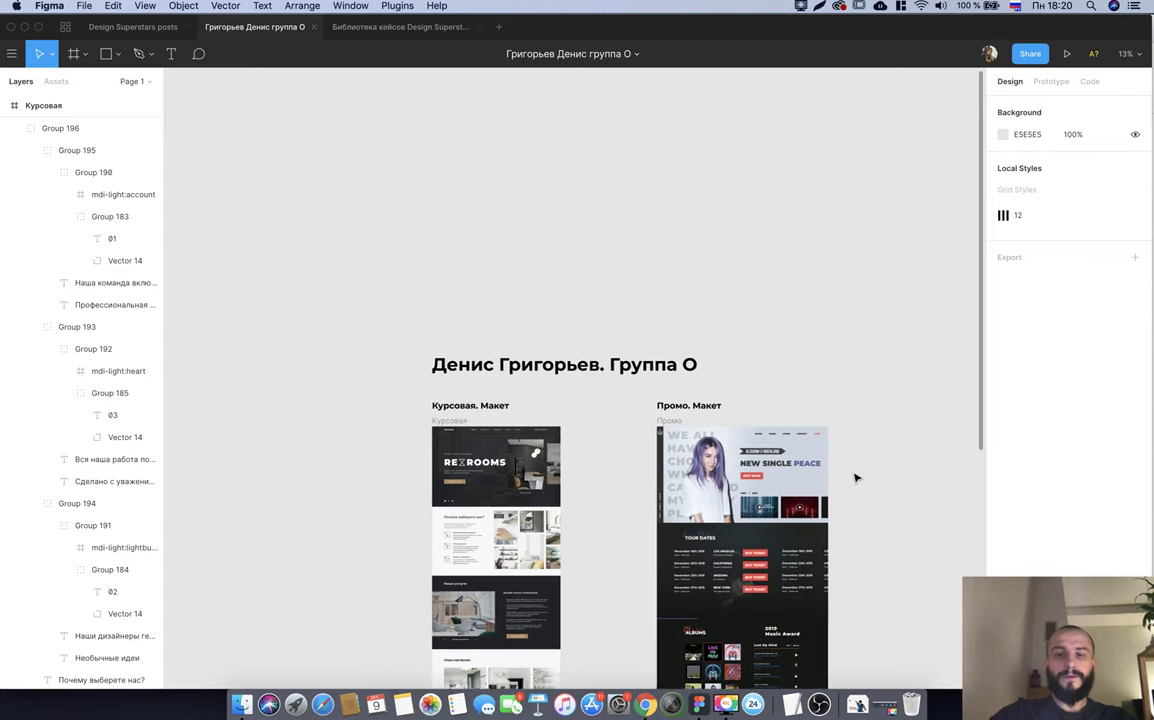
Take a final zoomed-out look at both mockups, then switch to the Chrome grades spreadsheet.
scroll(855, 477, down, 3)
scroll(858, 484, down, 1)
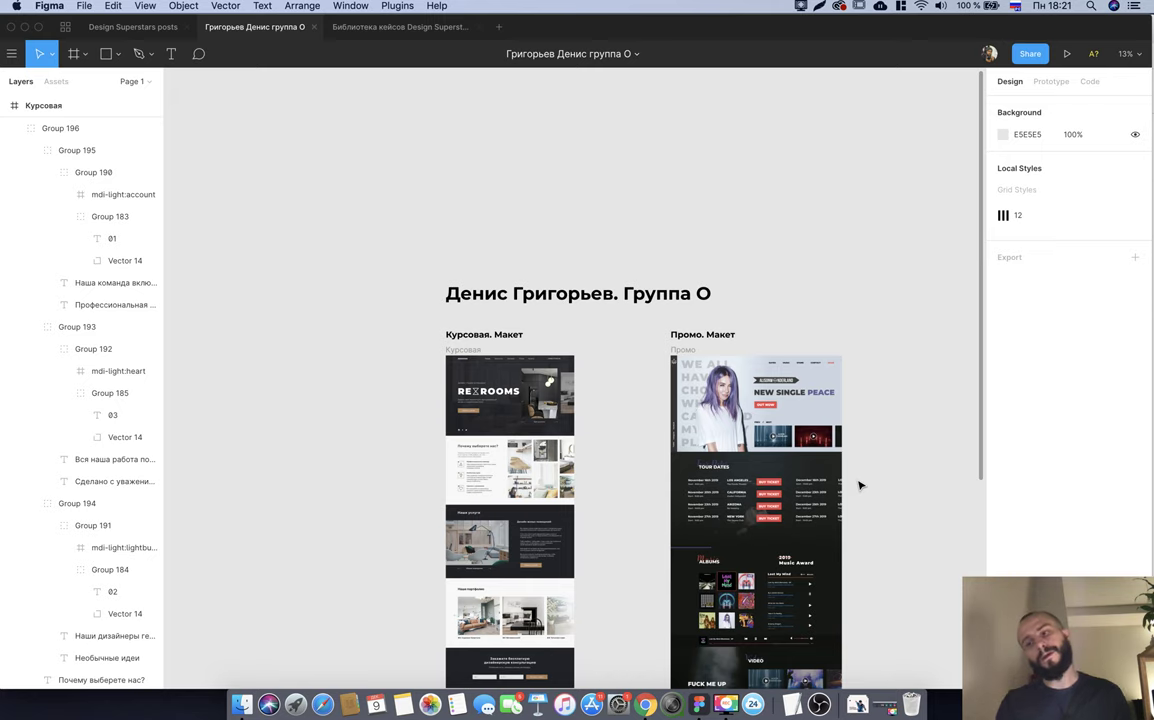
scroll(860, 485, down, 2)
scroll(863, 486, down, 3)
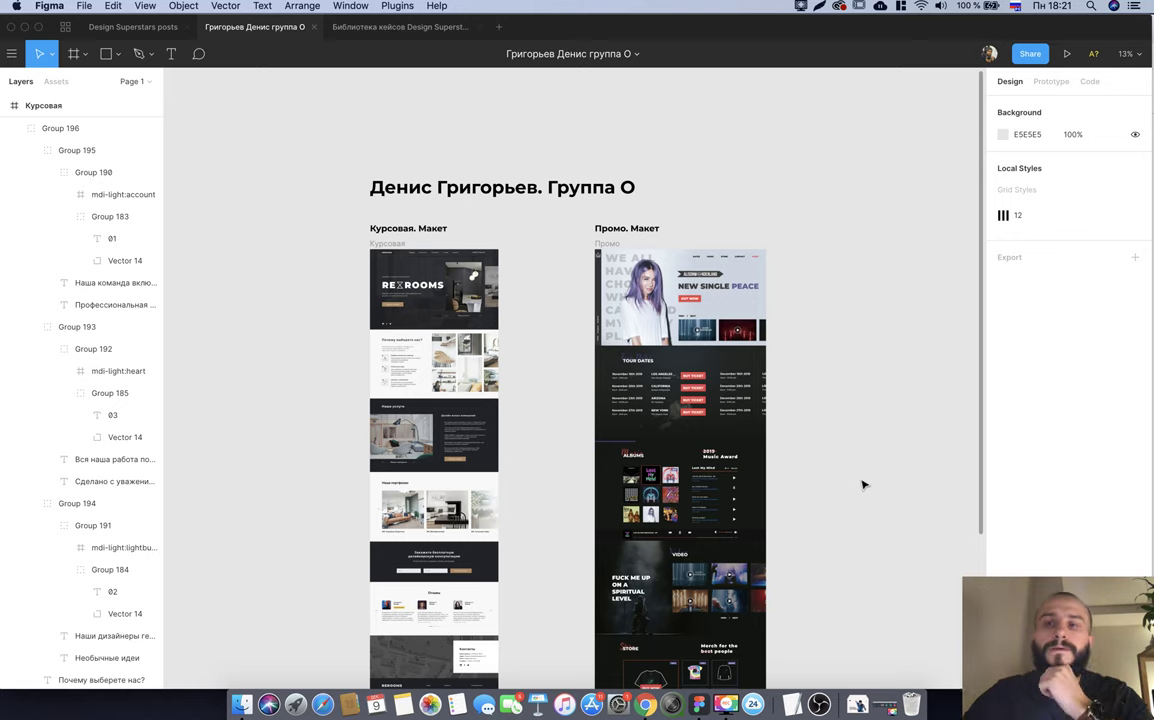
scroll(862, 487, down, 3)
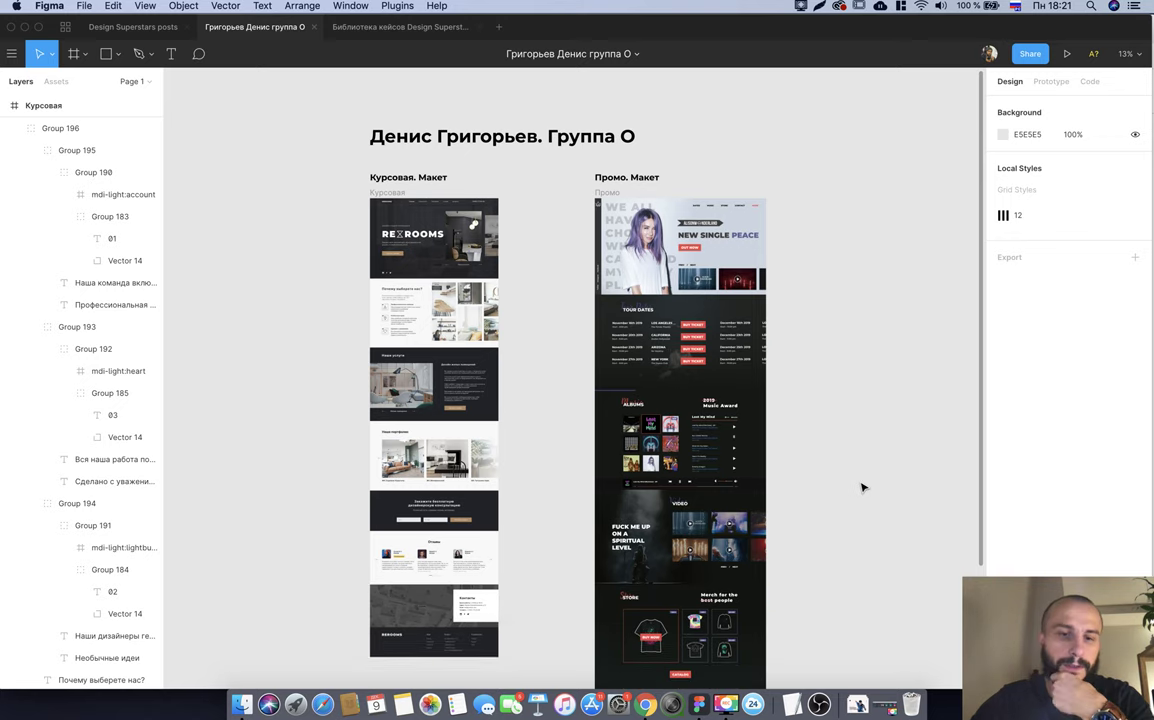
scroll(862, 487, down, 1)
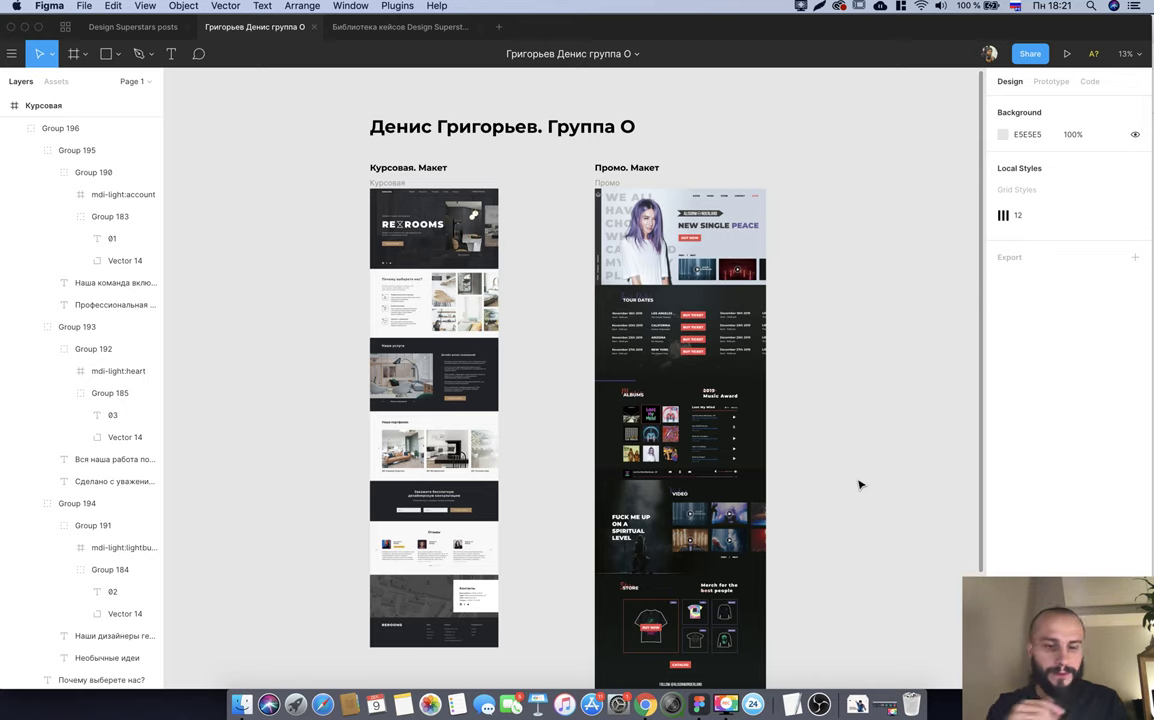
key(super+Tab)
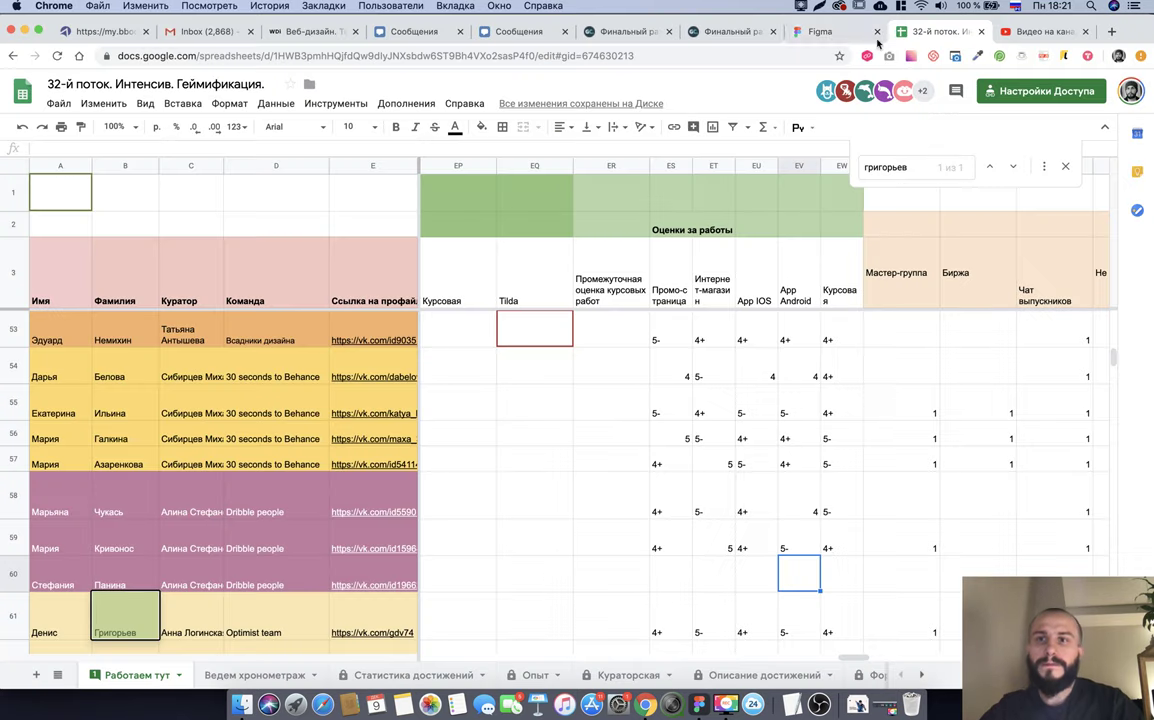
Open the next submitted Figma file from the review comments page in the Figma app.
click(825, 31)
click(877, 31)
click(700, 31)
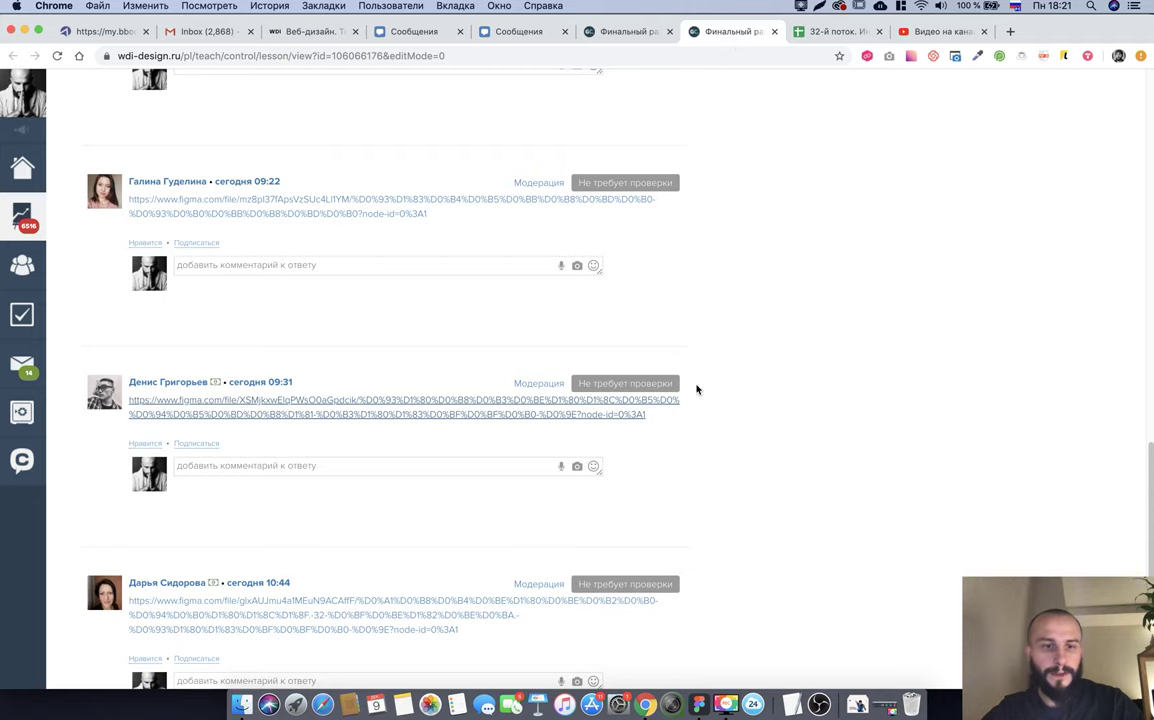
scroll(752, 404, down, 4)
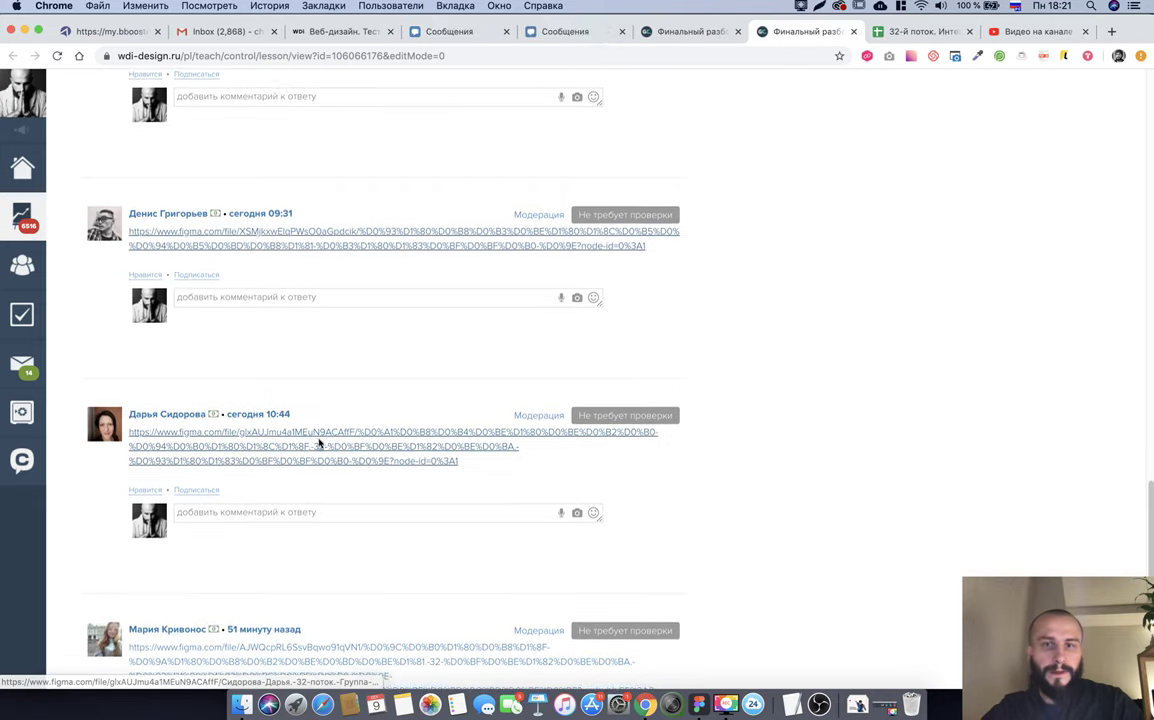
super+click(482, 447)
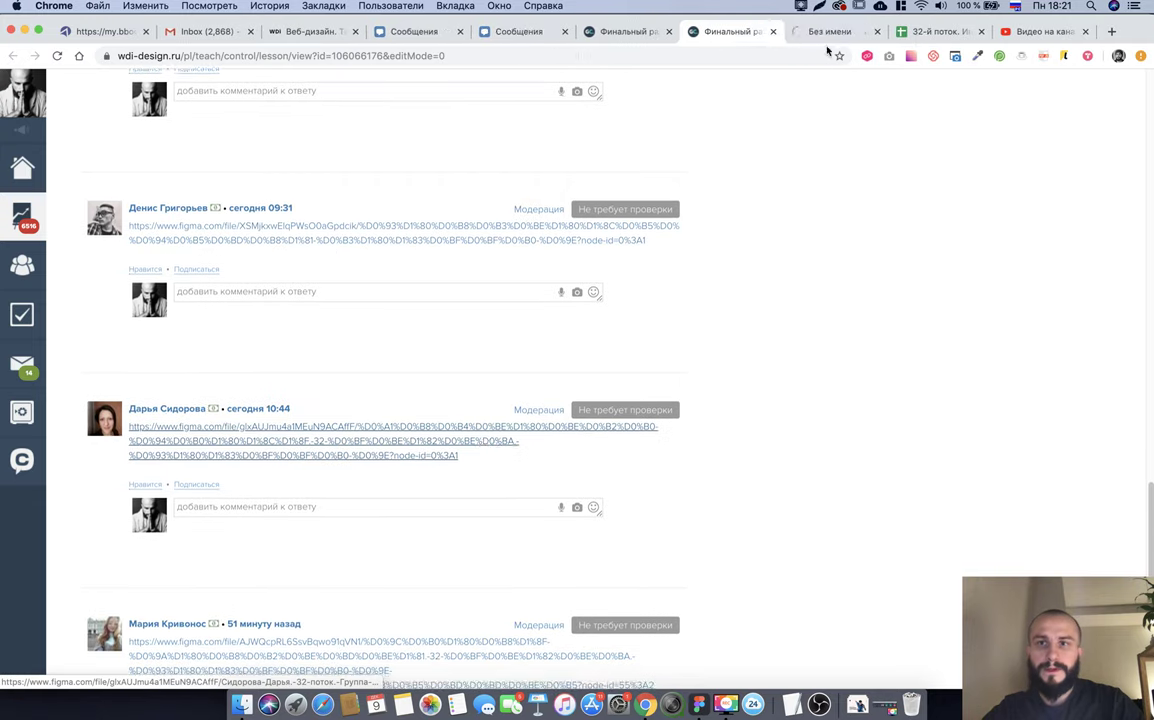
click(833, 33)
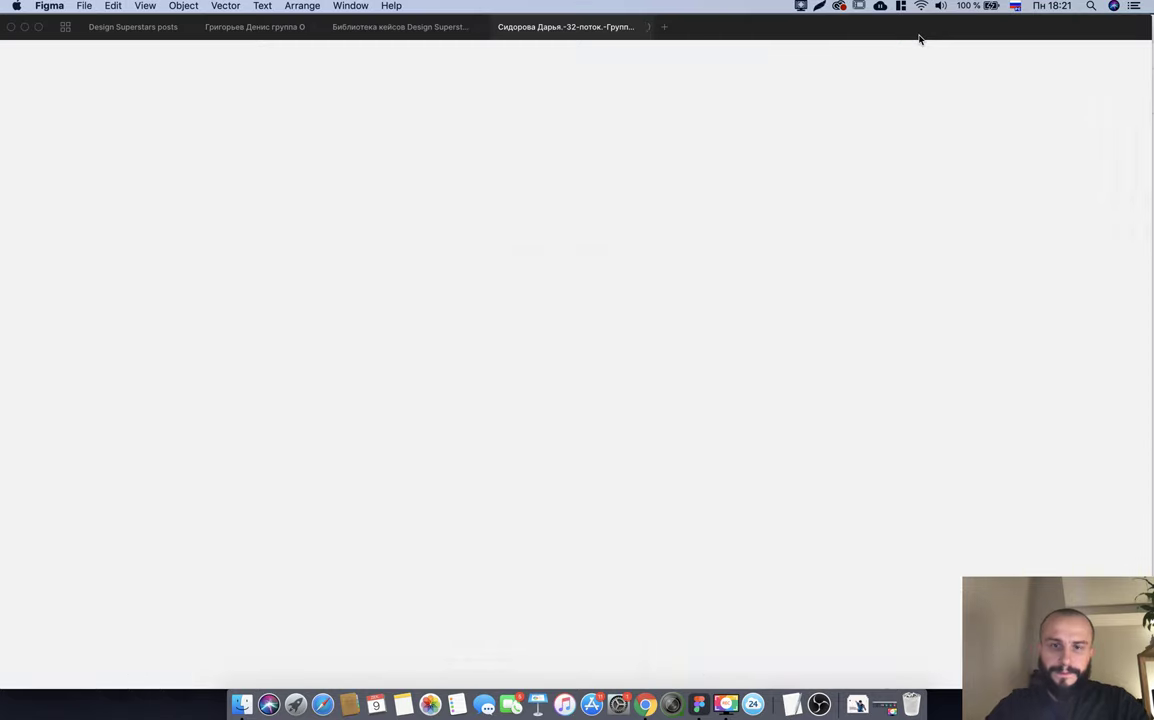
Search the grading sheet for the student's surname and follow the work link in her row.
key(super+Tab)
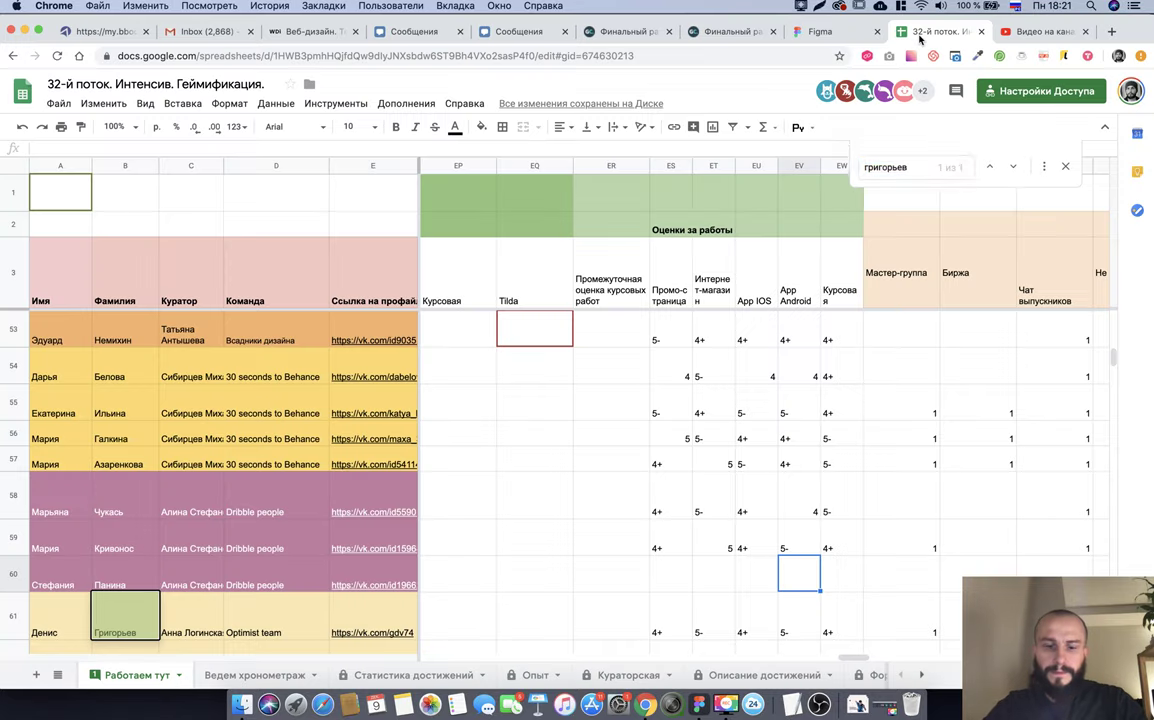
text(сидорова)
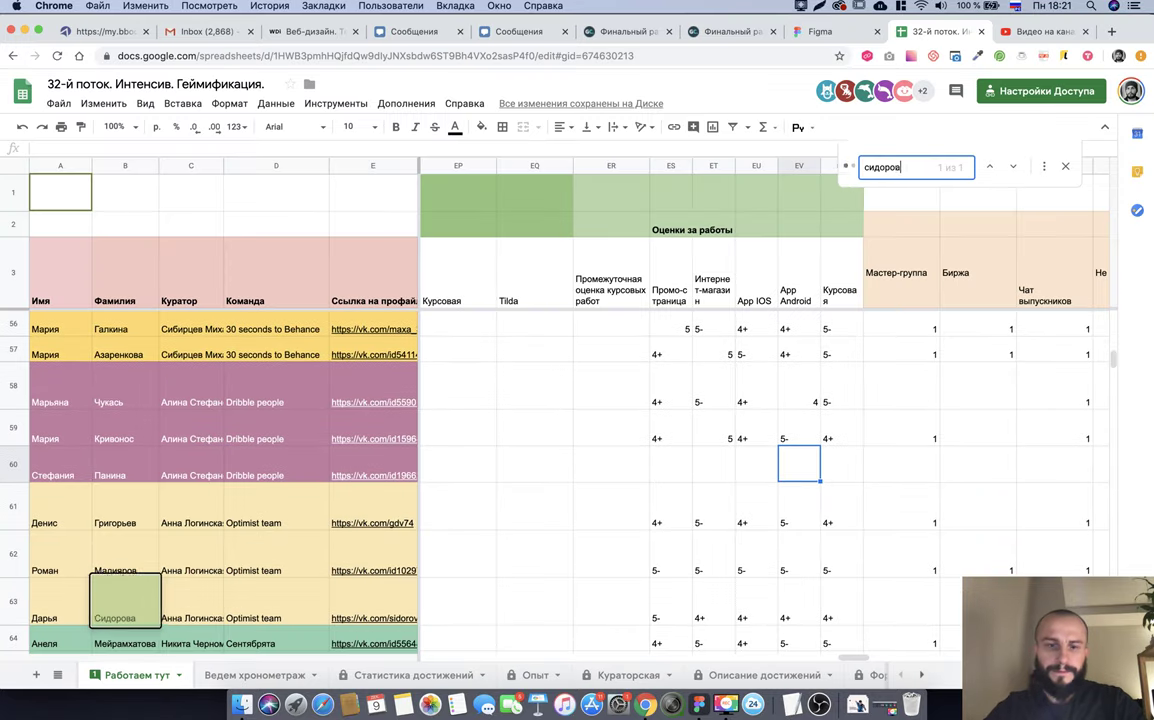
click(728, 608)
key(alt+Return)
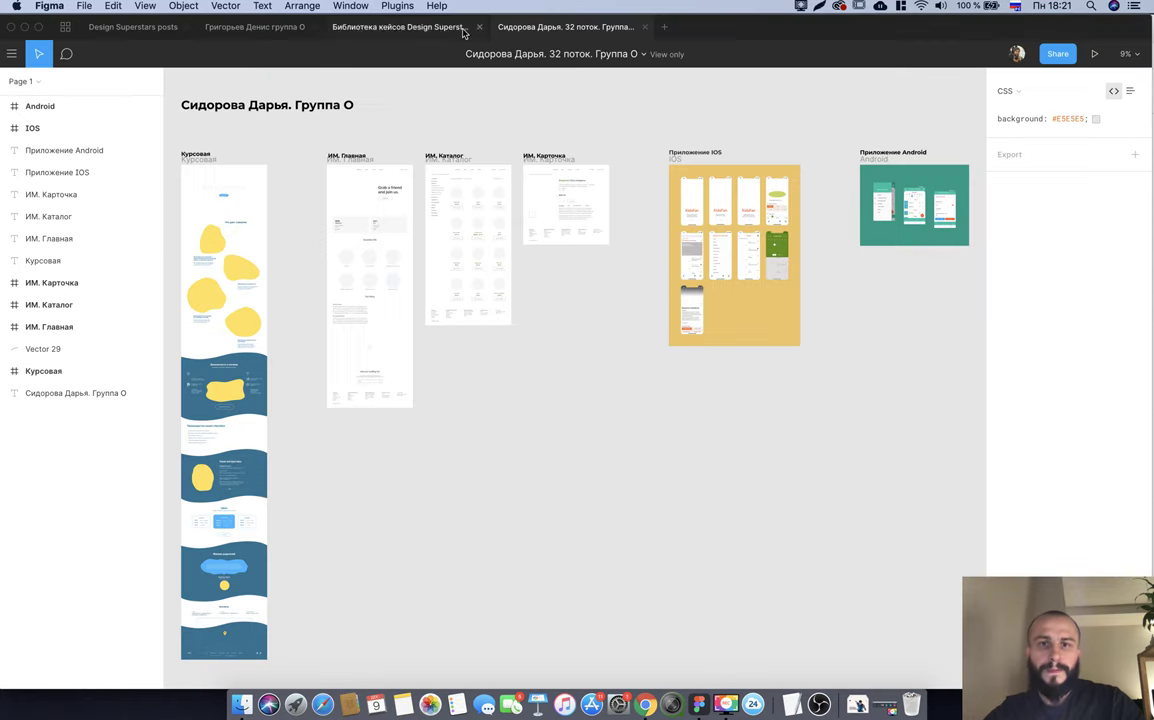
Switch between the spreadsheet and the student's Figma file, then bring the Курсовая frame into view.
key(super+Tab)
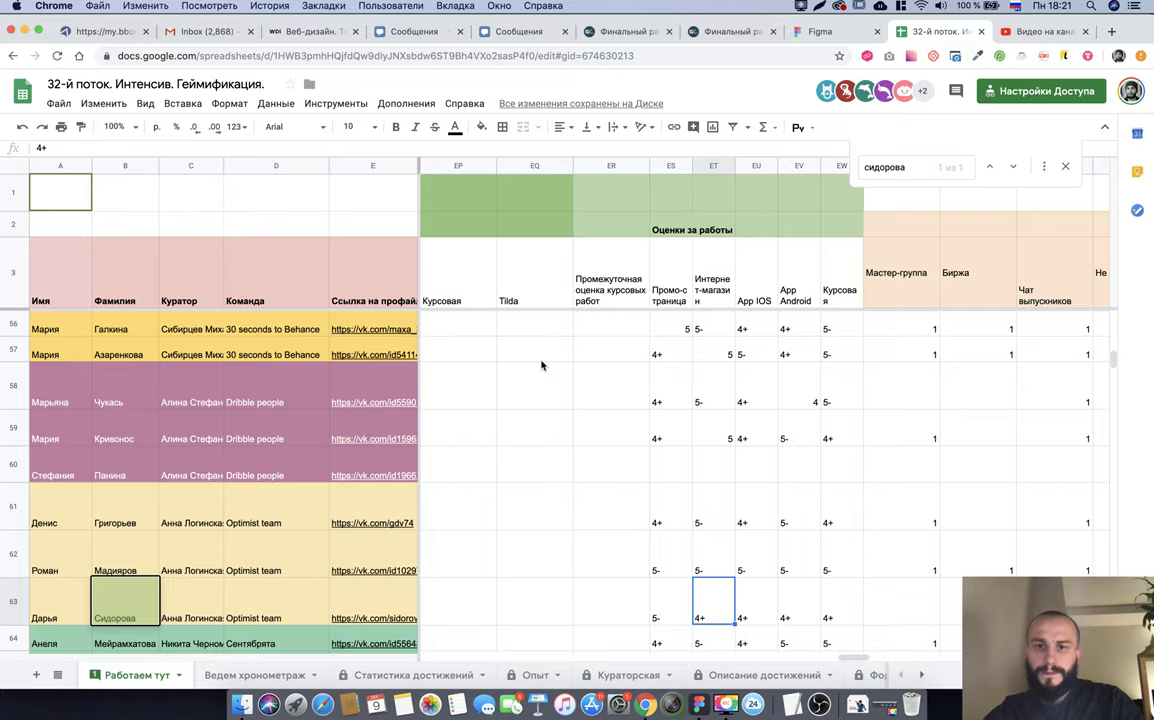
key(super+Tab)
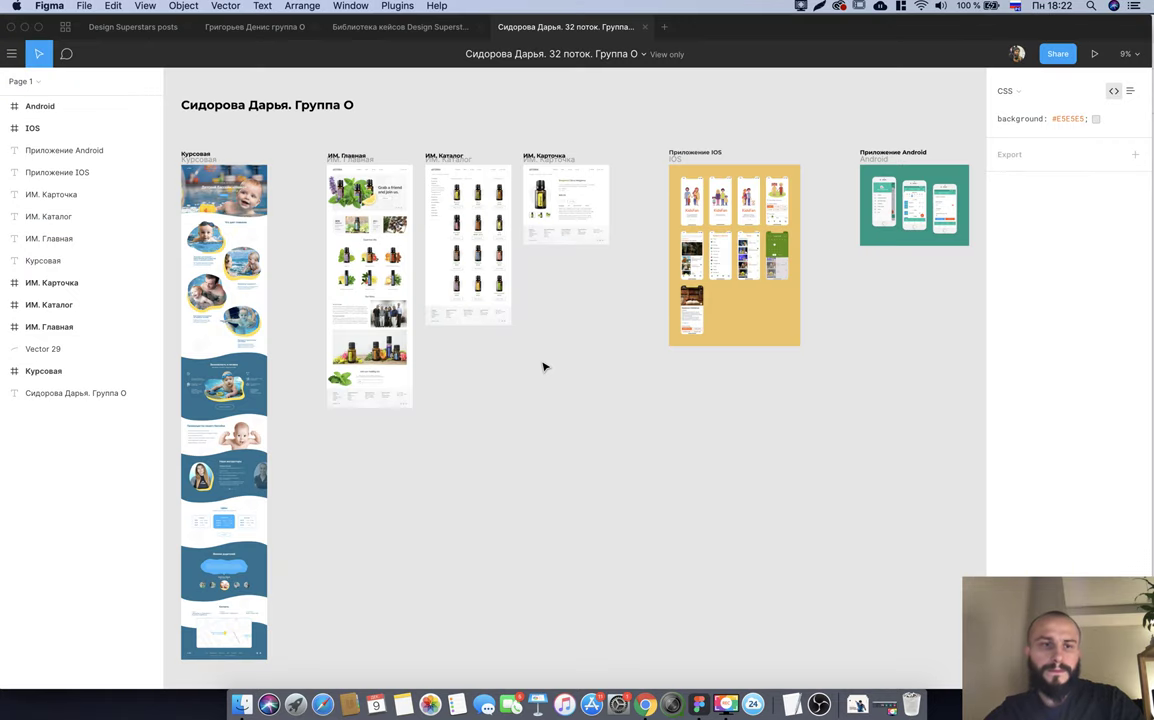
key(super+Tab)
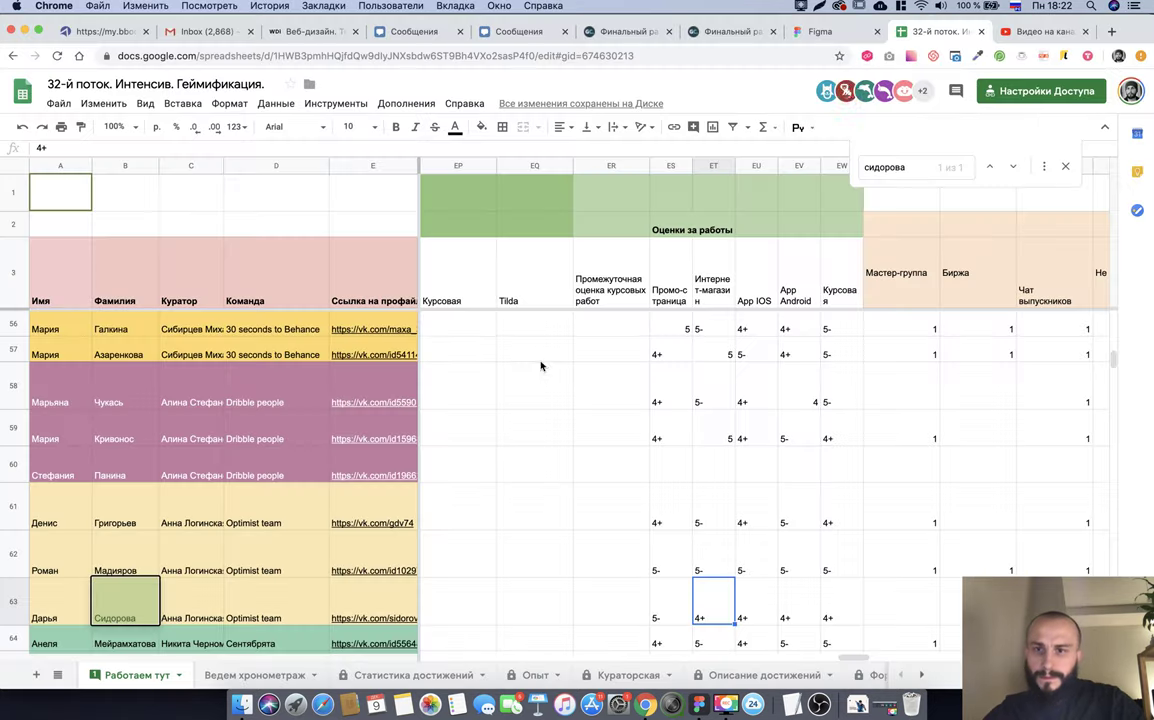
key(super+Tab)
scroll(270, 165, left, 4)
scroll(270, 165, down, 1)
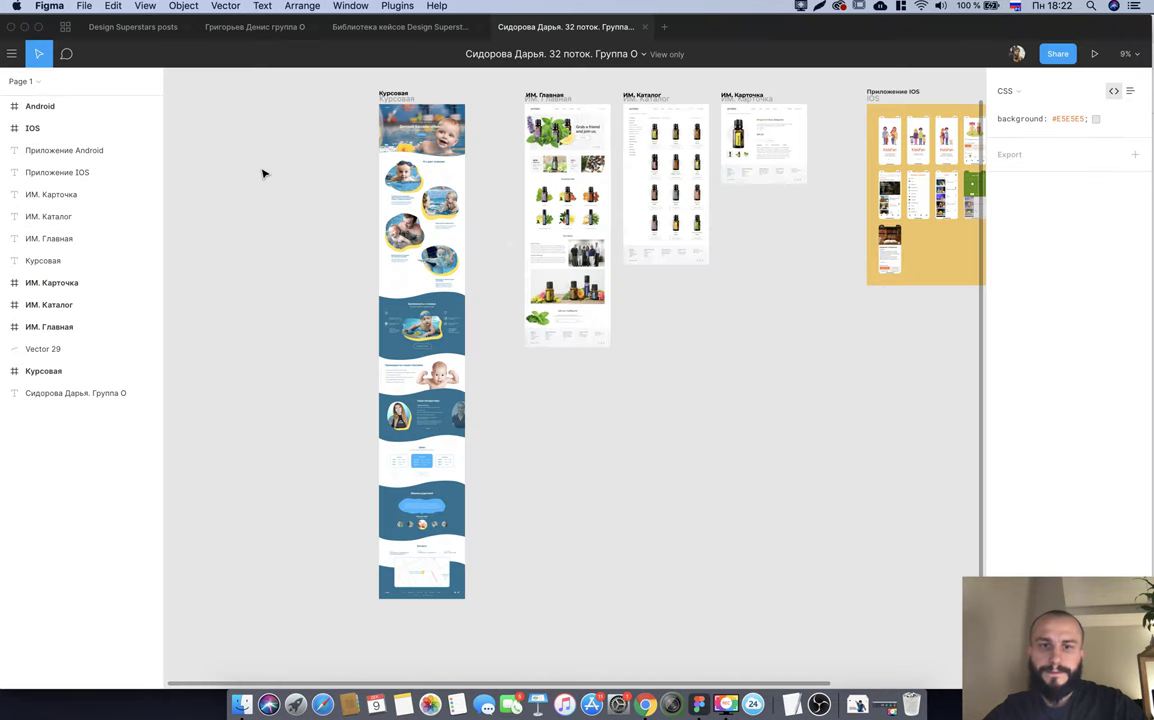
scroll(404, 80, up, 5)
scroll(408, 100, up, 3)
scroll(412, 125, up, 3)
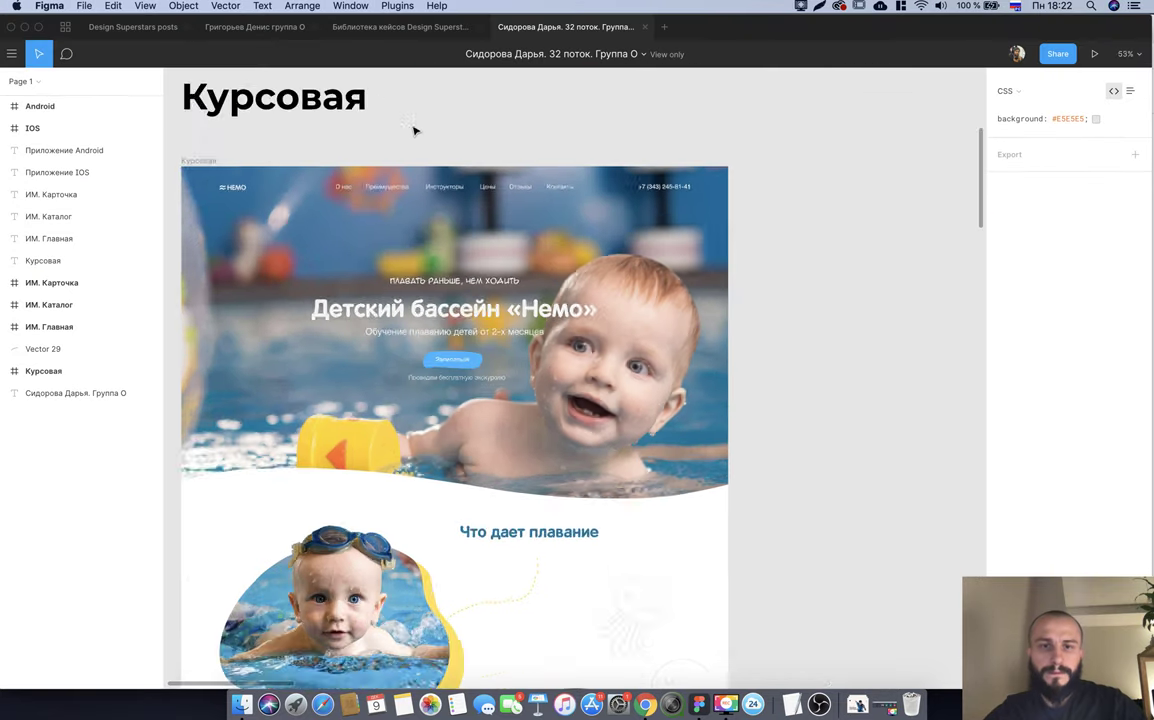
scroll(417, 132, up, 2)
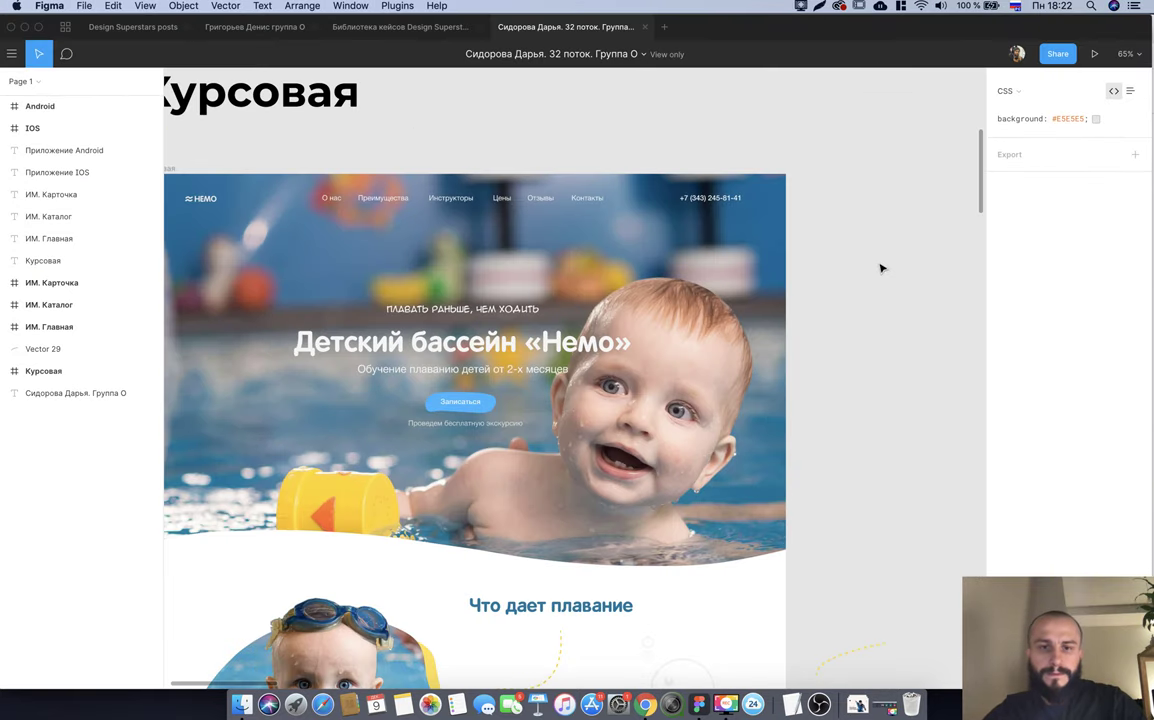
Scroll down through the sections of the «Немо» swimming-school coursework layout.
scroll(881, 268, down, 2)
scroll(877, 312, down, 5)
scroll(688, 415, down, 4)
scroll(684, 380, down, 1)
scroll(878, 394, down, 2)
scroll(878, 394, down, 2)
scroll(645, 445, down, 1)
scroll(567, 536, down, 5)
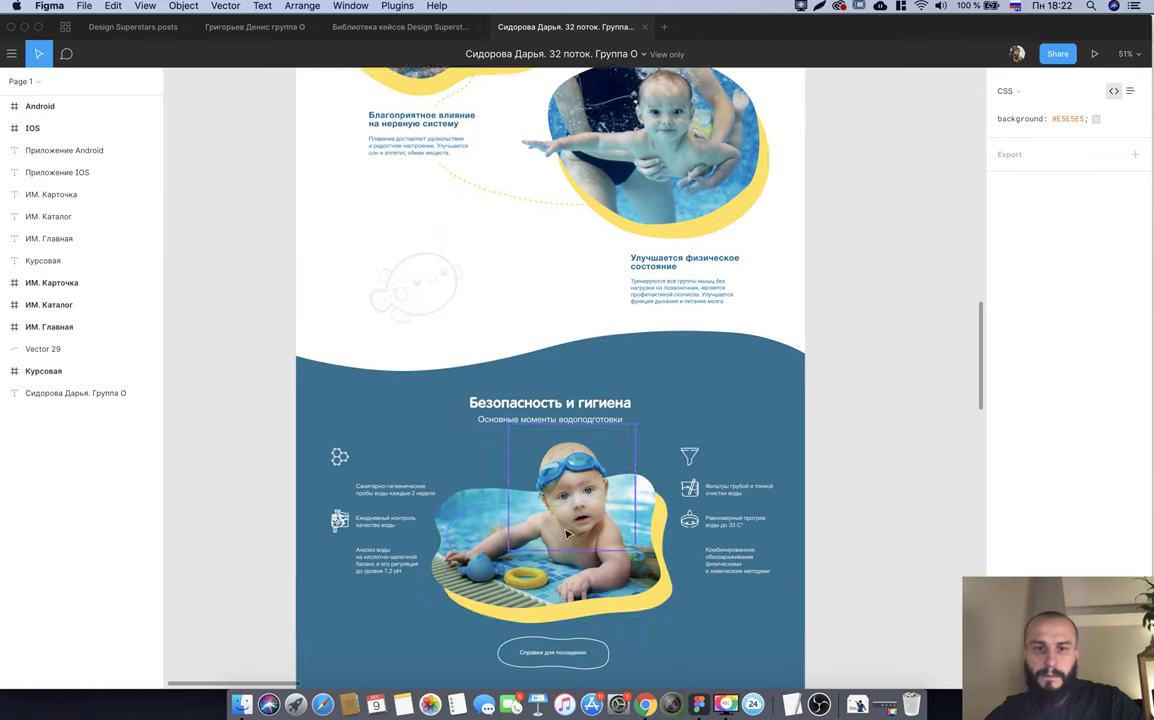
scroll(567, 536, down, 2)
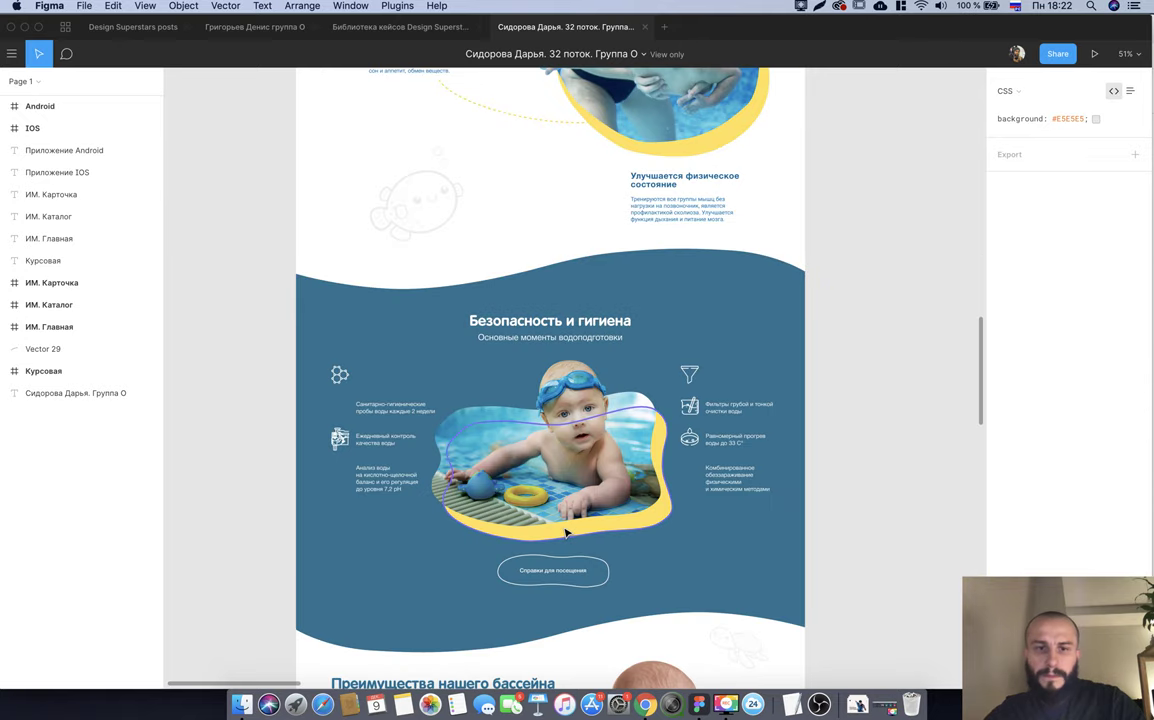
scroll(548, 471, down, 4)
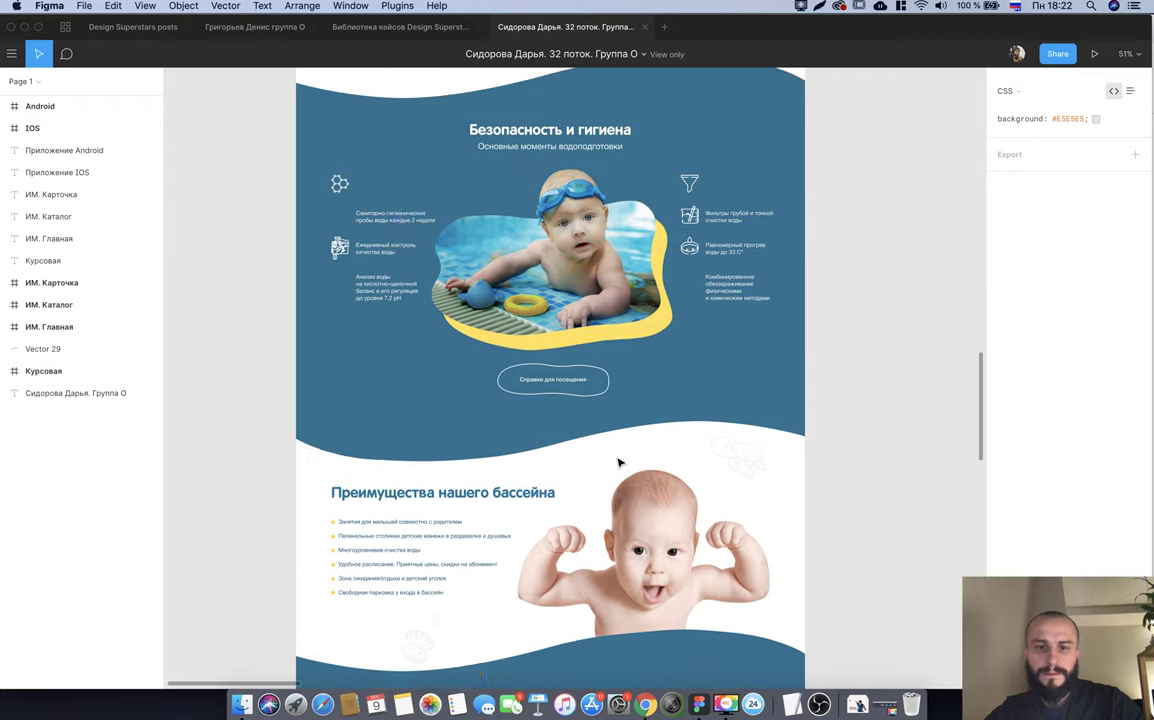
scroll(619, 463, down, 3)
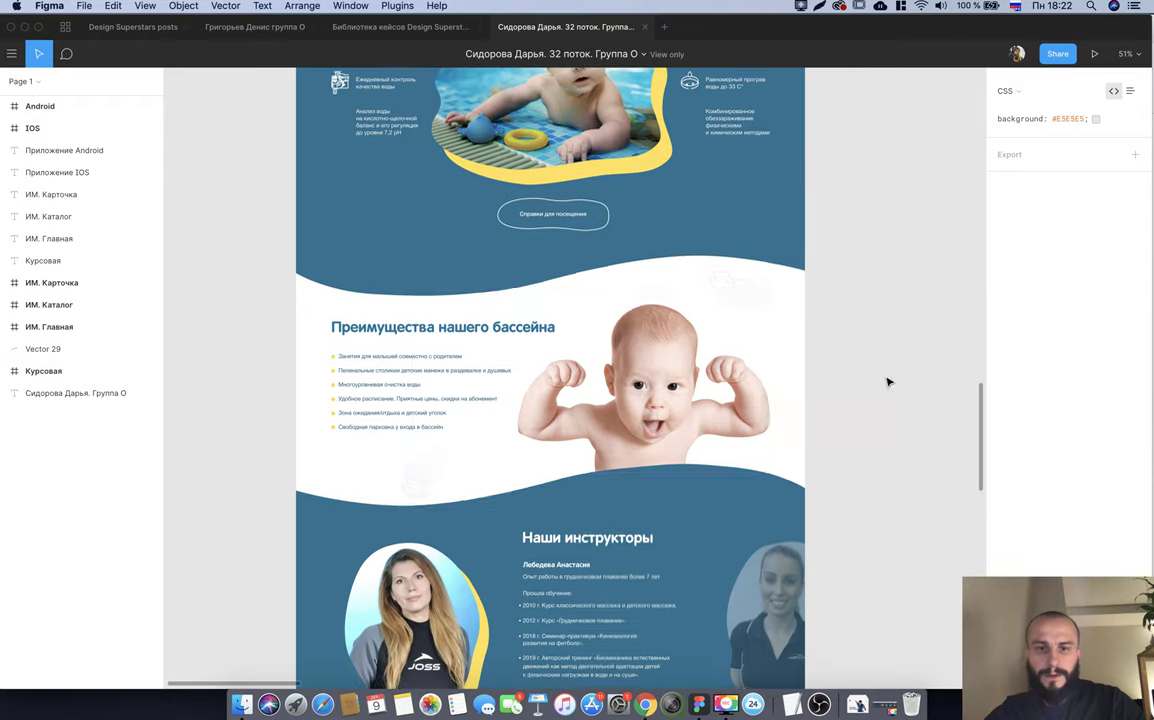
ctrl+scroll(837, 317, down, 2)
Pan back up and across the layout, then return to the grading spreadsheet.
scroll(690, 221, up, 1)
scroll(690, 221, right, 1)
scroll(690, 226, up, 3)
scroll(690, 226, right, 2)
scroll(690, 226, up, 3)
scroll(690, 226, right, 4)
scroll(690, 226, up, 4)
scroll(690, 226, right, 2)
key(super+Tab)
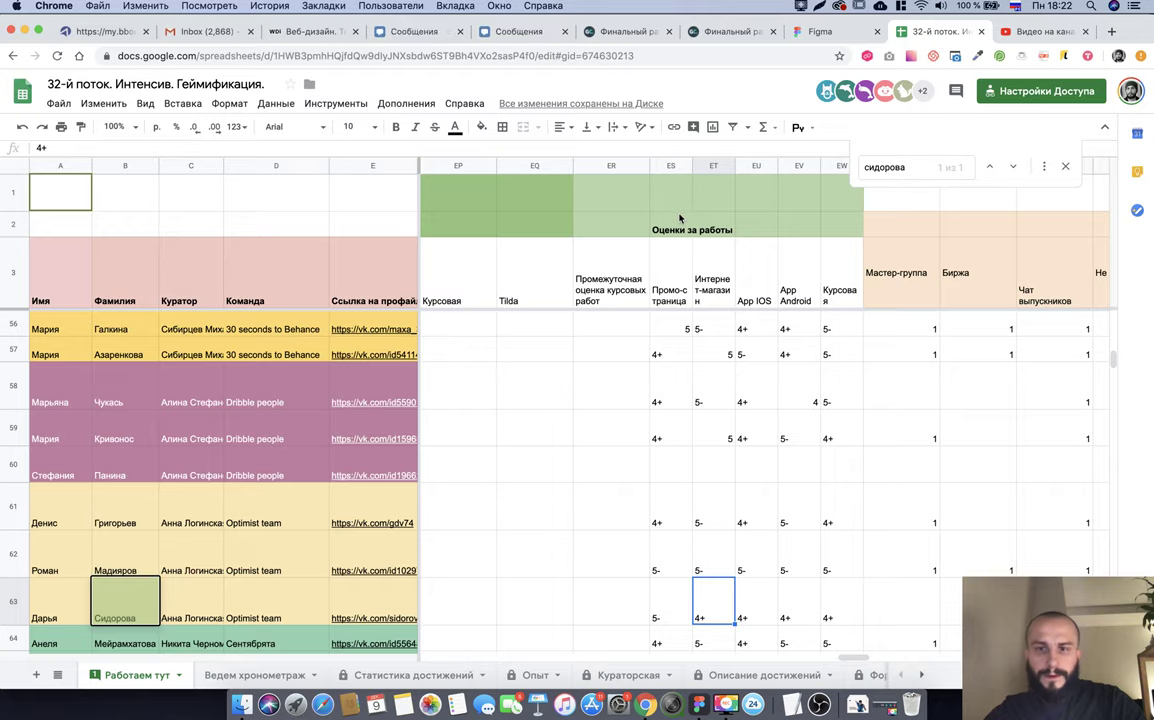
Return to the student's Figma file and scroll through the doTERRA online-store page layouts.
key(super+Tab)
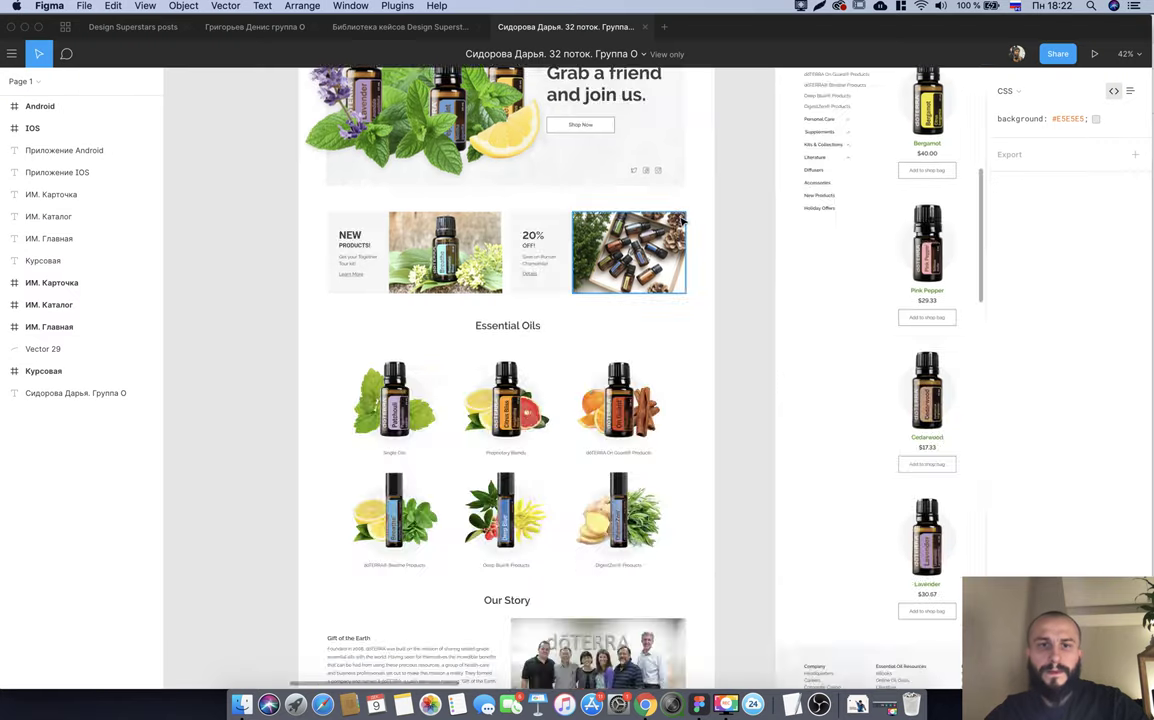
scroll(680, 221, up, 5)
scroll(696, 263, down, 2)
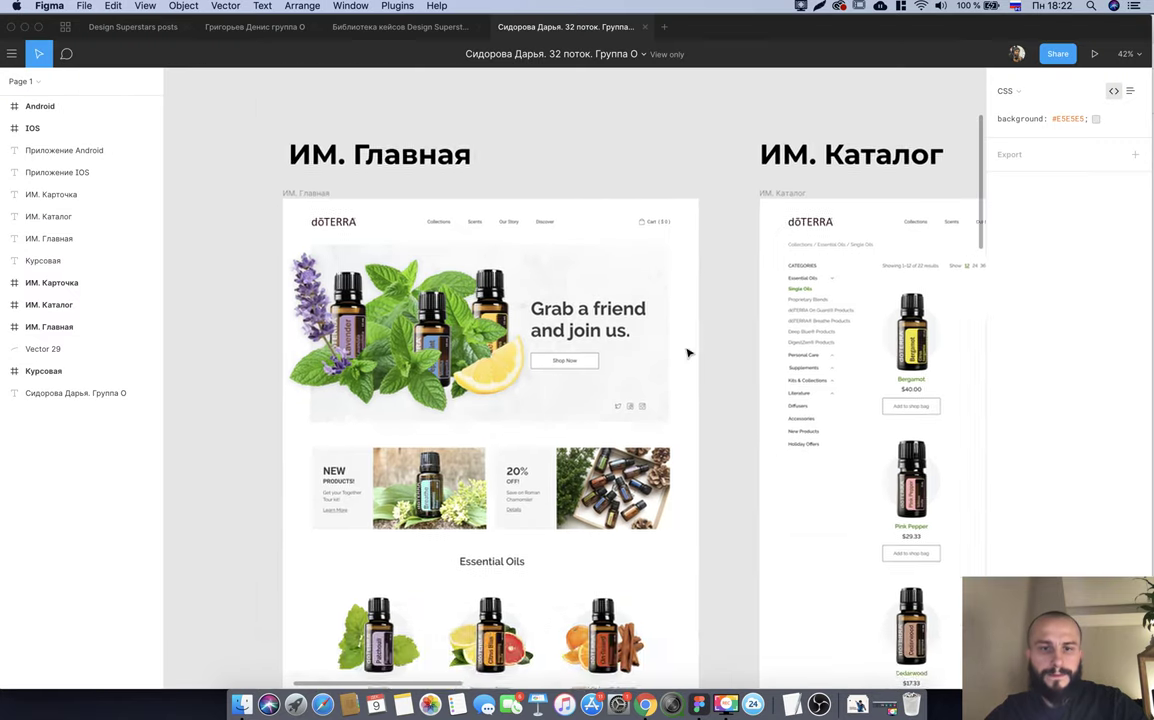
scroll(695, 330, up, 5)
scroll(683, 355, down, 3)
scroll(685, 357, down, 1)
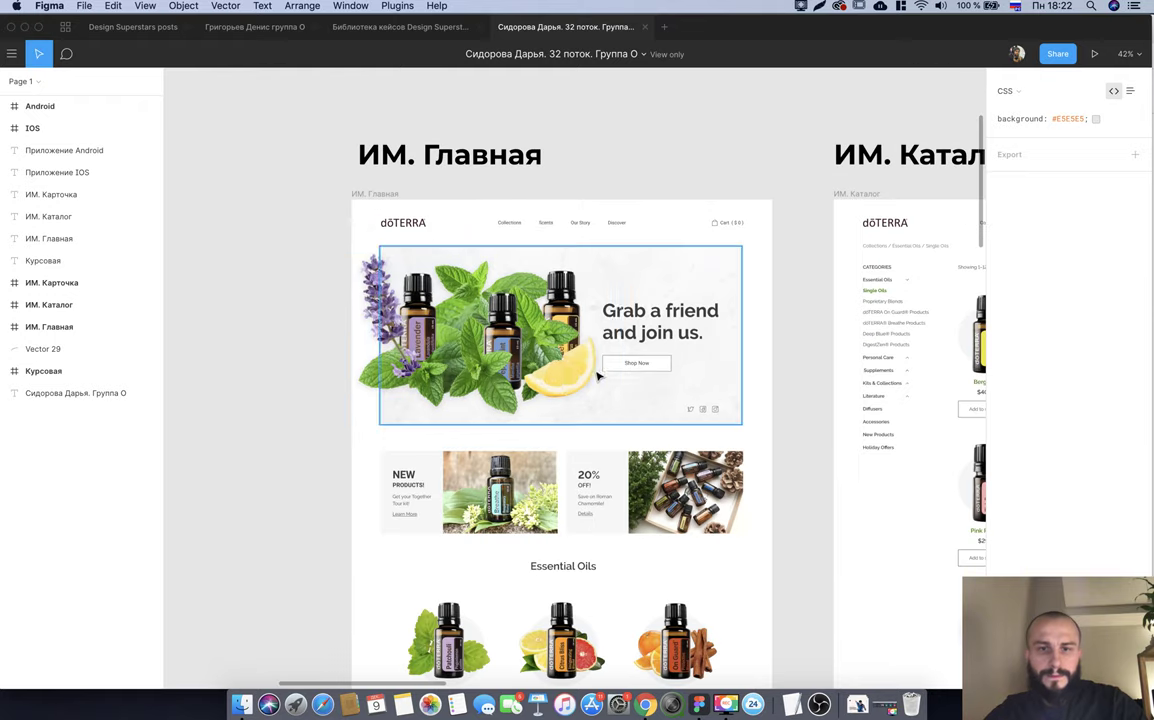
scroll(600, 375, down, 2)
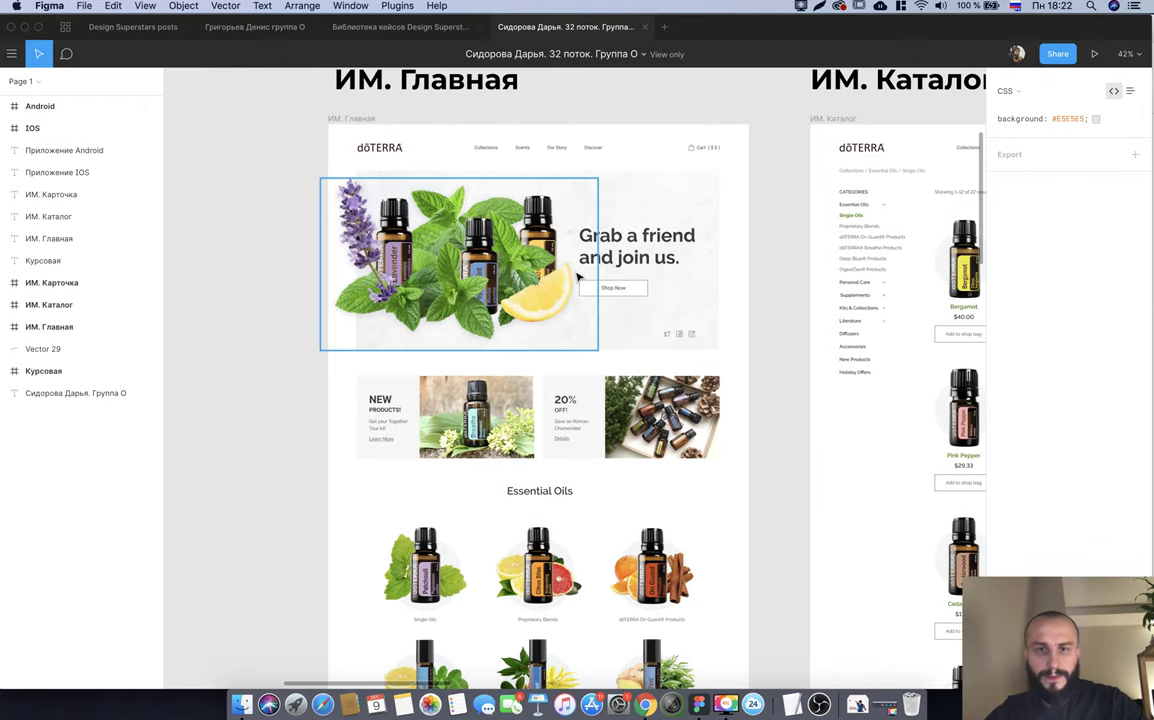
scroll(576, 275, down, 2)
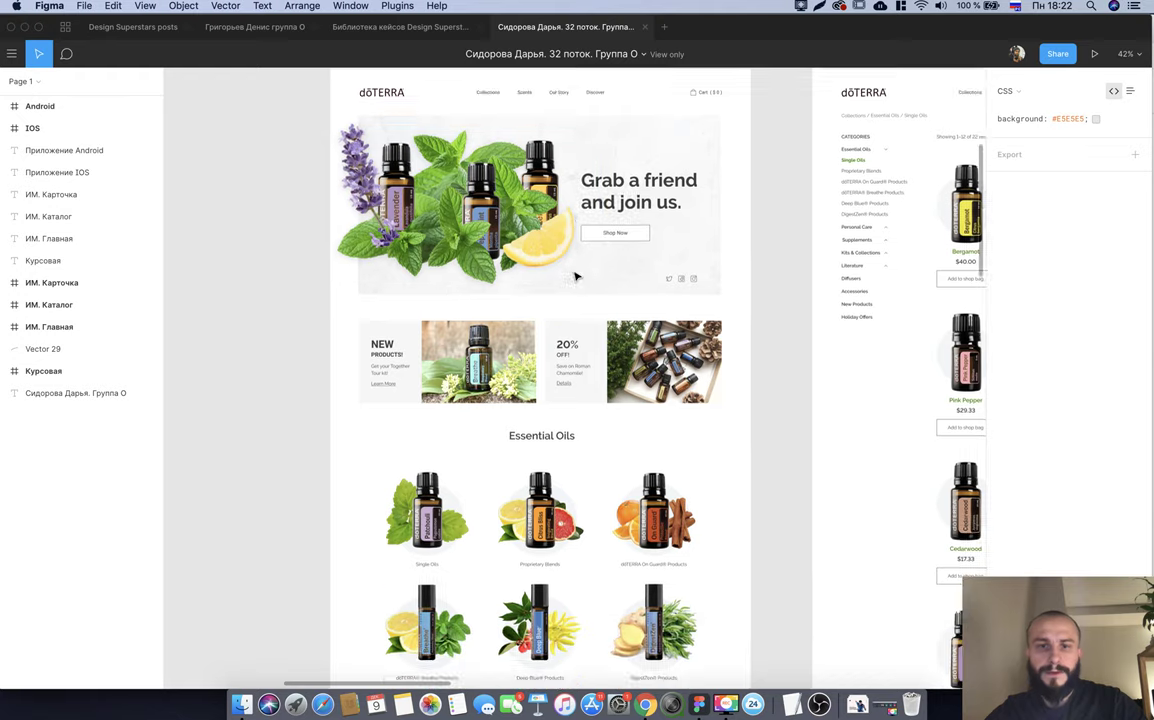
scroll(576, 276, down, 2)
scroll(575, 330, down, 5)
scroll(541, 280, down, 1)
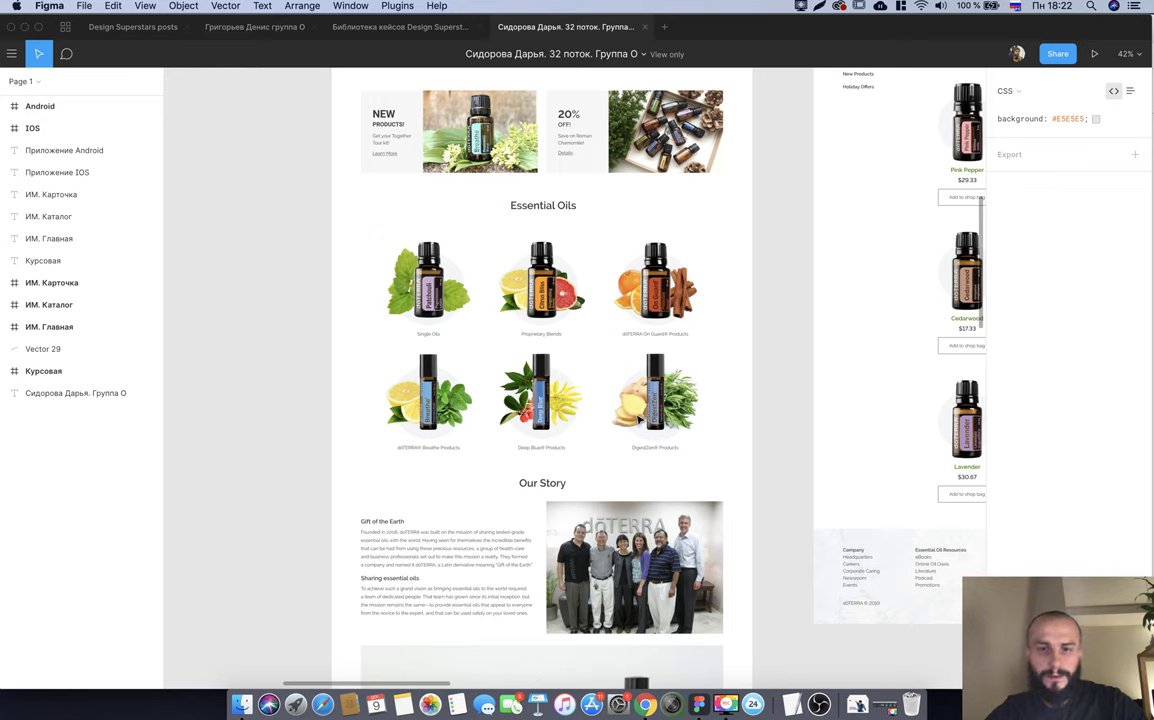
scroll(600, 380, down, 3)
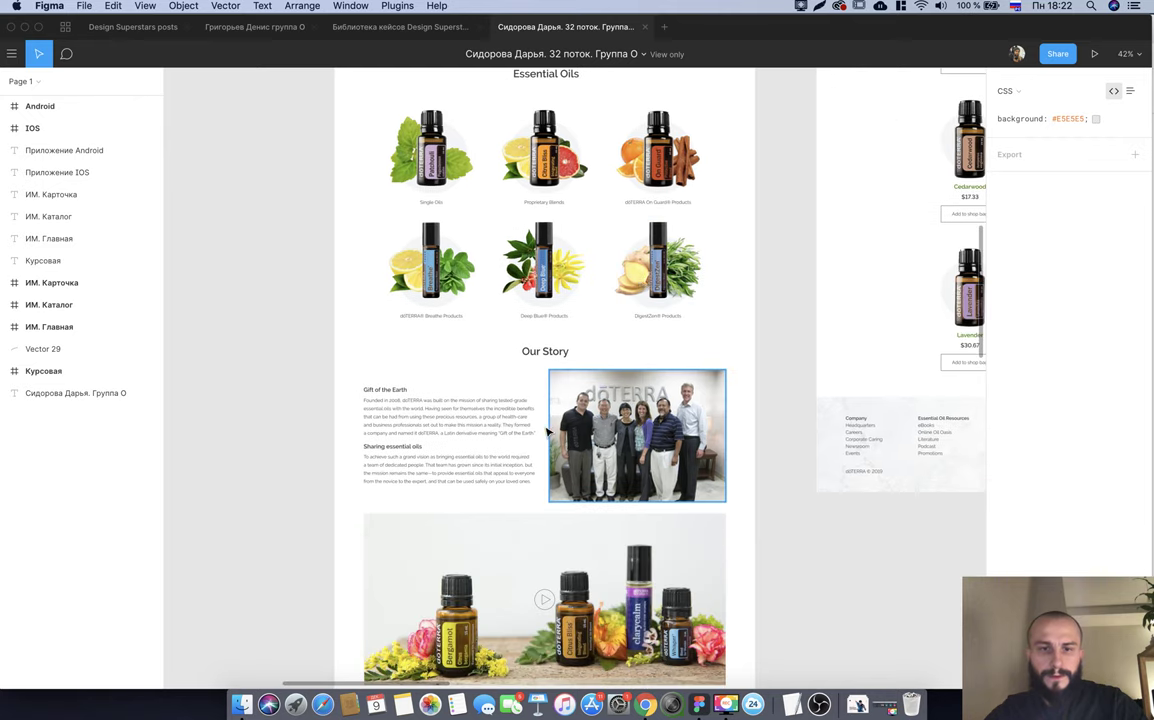
scroll(548, 330, down, 2)
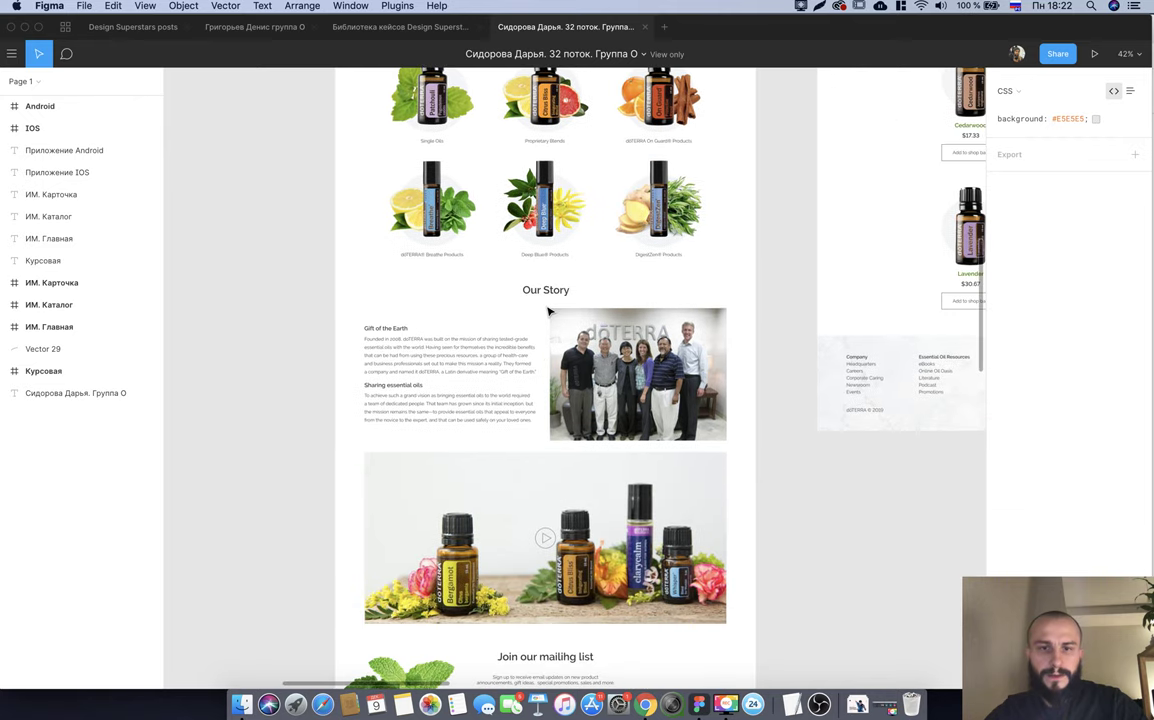
scroll(530, 360, down, 4)
scroll(549, 401, down, 1)
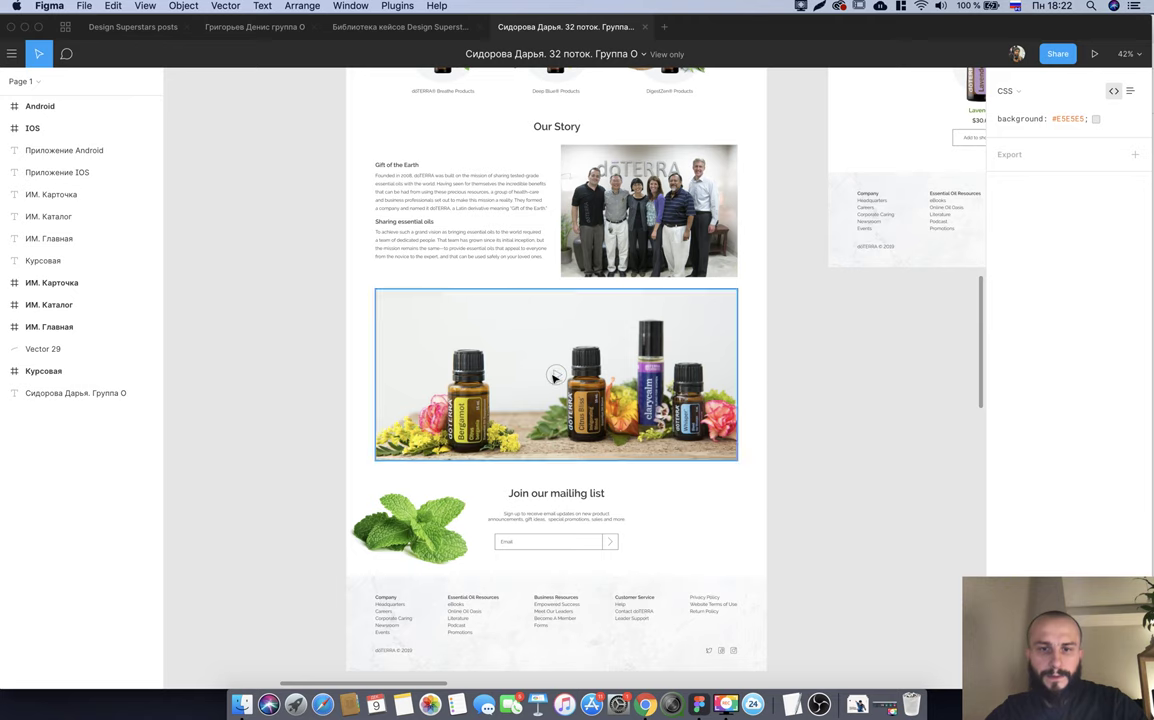
scroll(574, 502, down, 3)
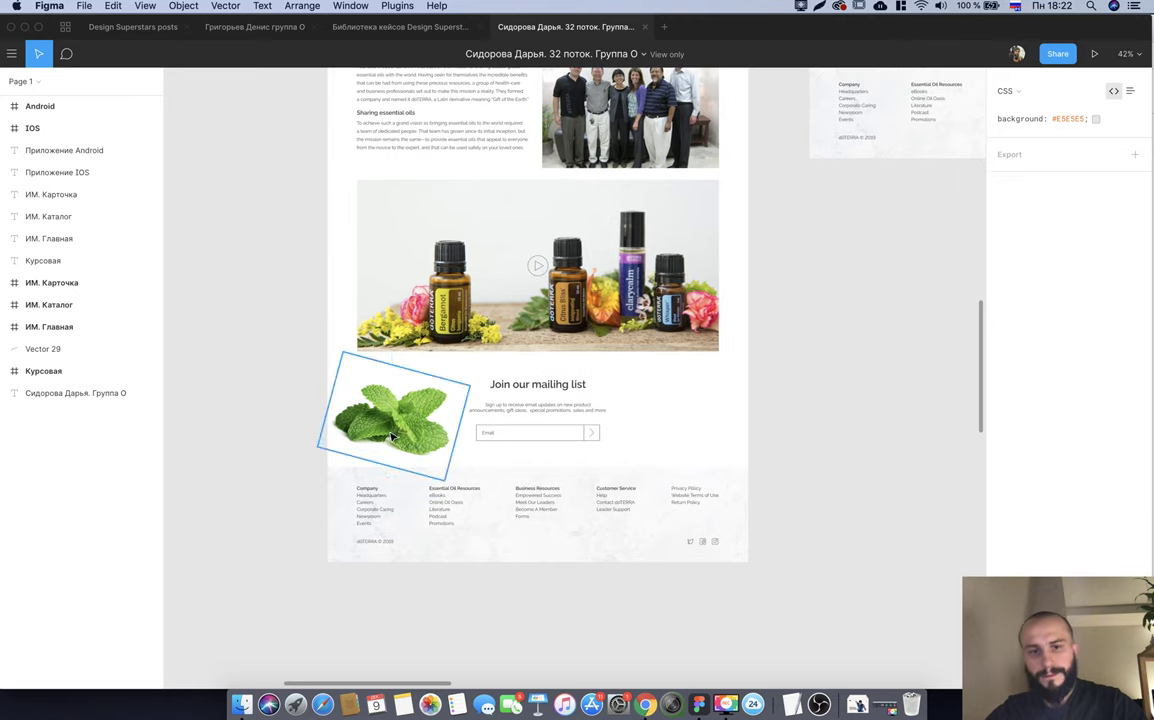
Inspect the mint leaf image beside the mailing-list block by selecting it, then clear the selection.
click(390, 443)
click(290, 530)
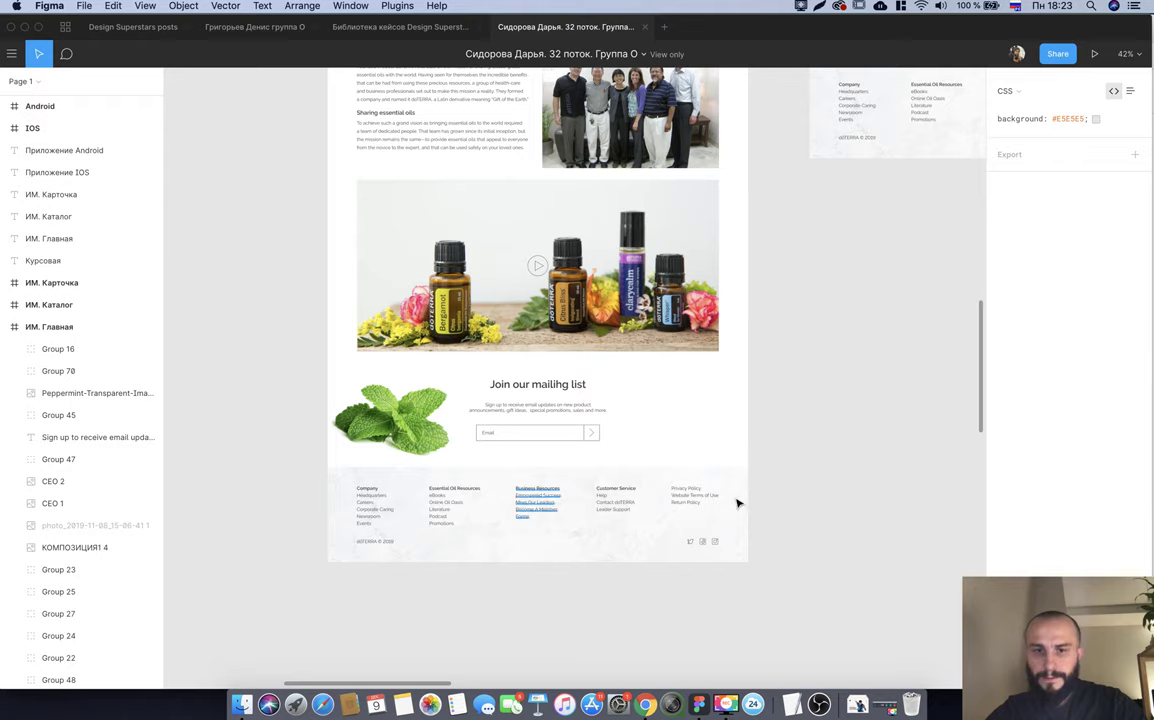
click(395, 430)
click(693, 417)
Pan across the online-store layouts toward the Приложение IOS frame.
scroll(730, 412, right, 3)
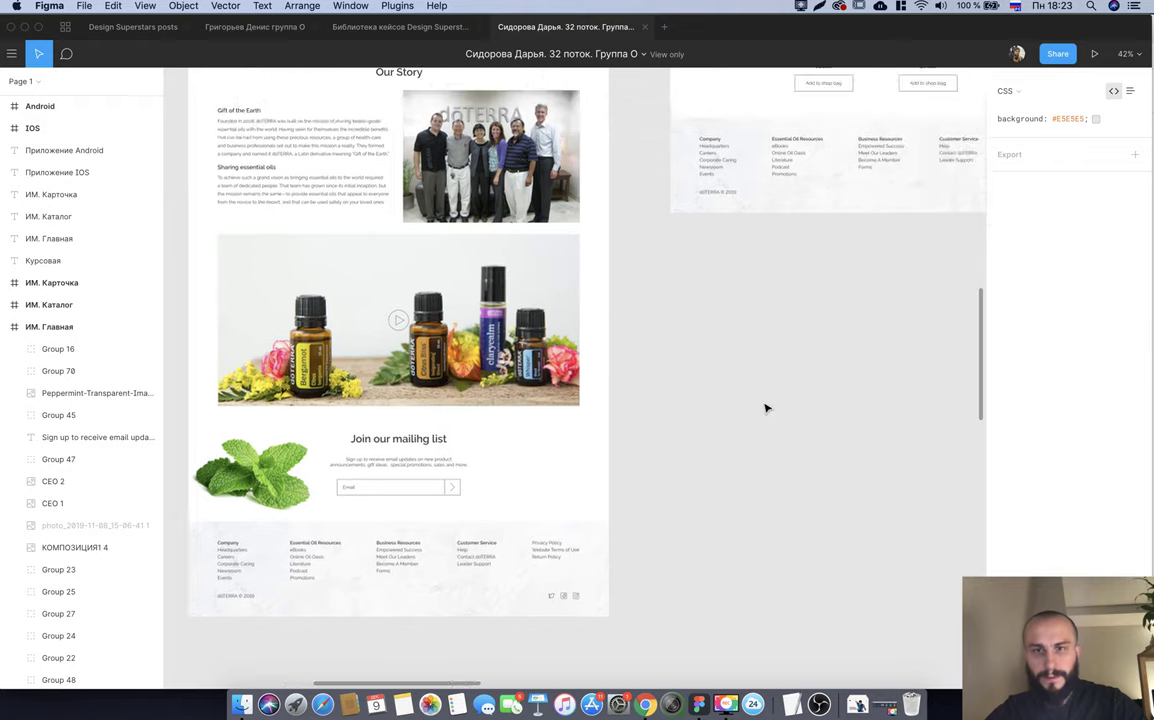
scroll(765, 408, up, 10)
scroll(765, 408, right, 5)
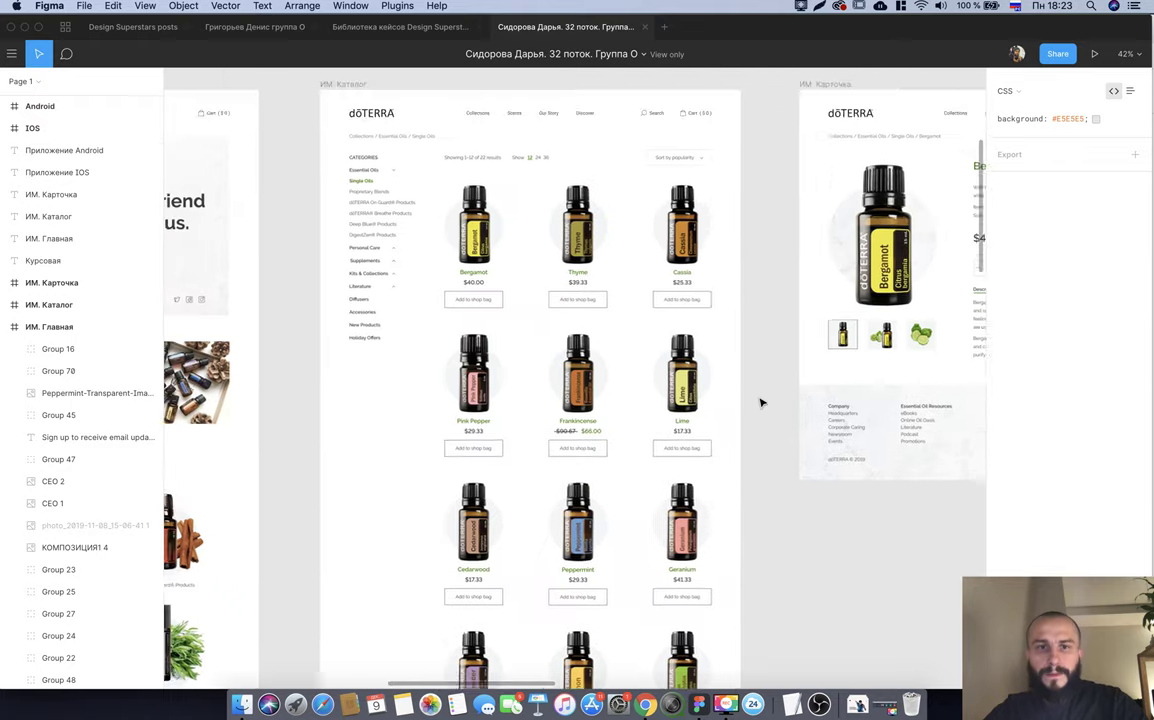
scroll(760, 403, down, 5)
scroll(760, 403, down, 1)
scroll(760, 403, up, 6)
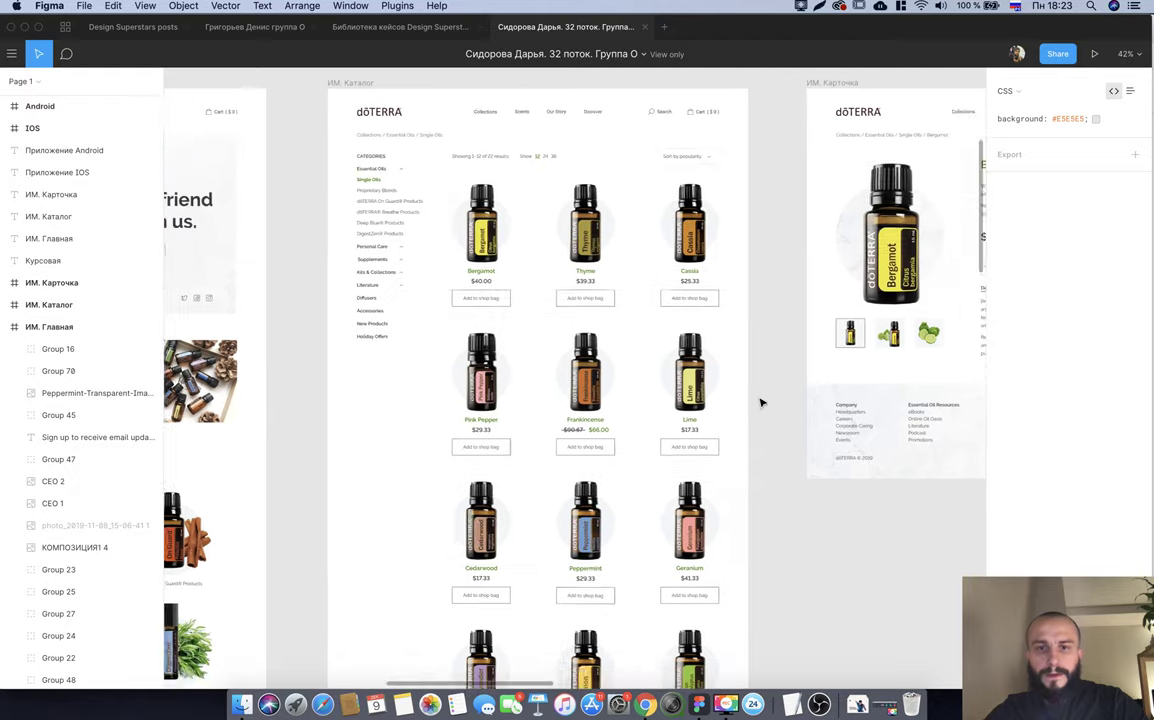
scroll(760, 403, right, 1)
scroll(760, 403, right, 5)
scroll(760, 403, up, 1)
scroll(760, 403, right, 1)
scroll(760, 403, left, 12)
scroll(760, 403, up, 1)
scroll(760, 403, left, 10)
scroll(760, 403, right, 4)
scroll(760, 403, right, 1)
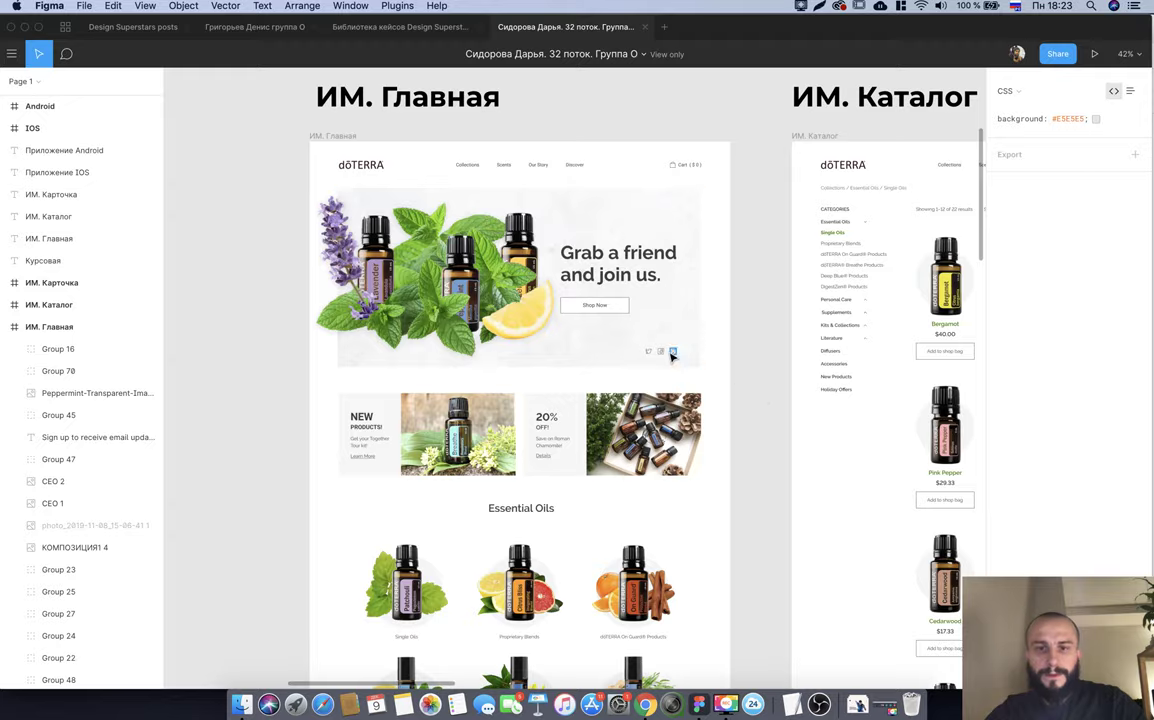
scroll(672, 357, up, 5)
scroll(673, 357, down, 2)
scroll(675, 356, down, 5)
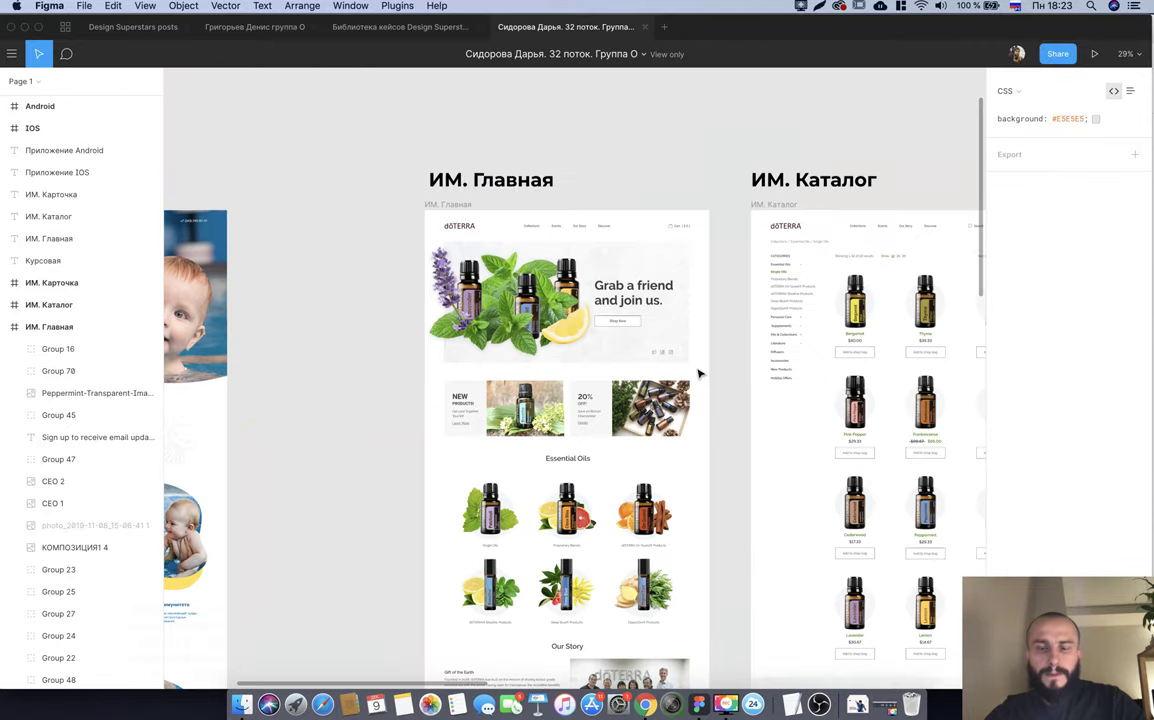
Glance at the grading spreadsheet, then return to Figma and pan onto the KidsFan iOS app screens.
key(super+Tab)
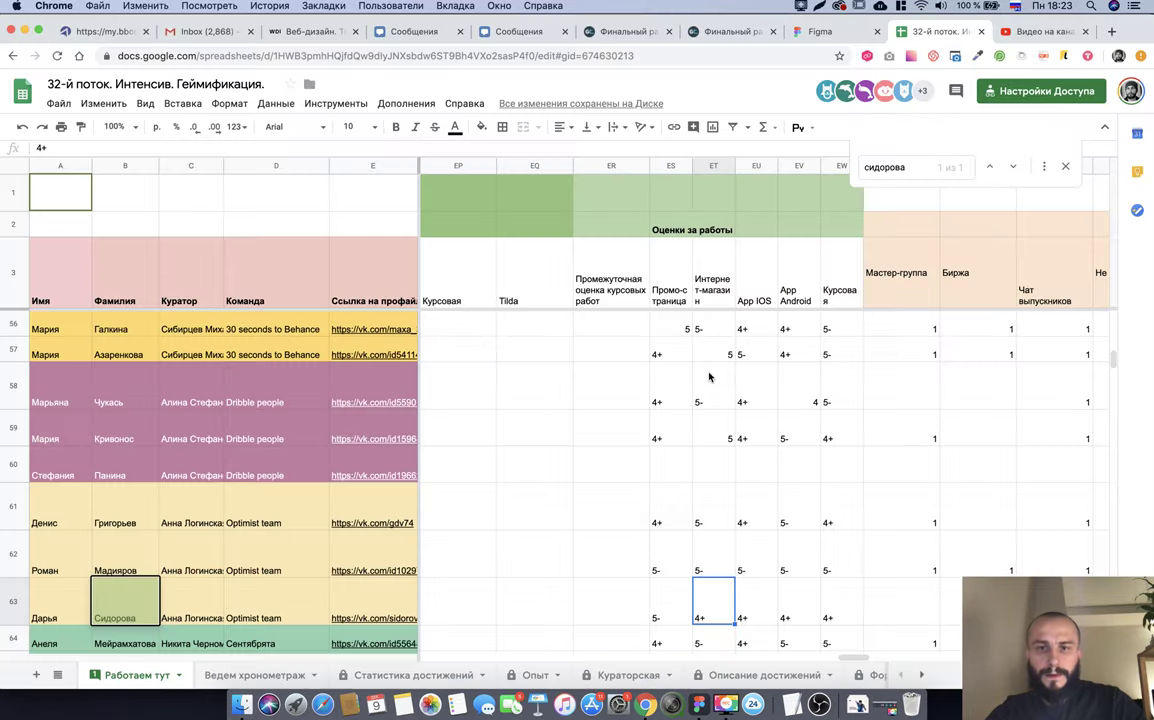
key(super+Tab)
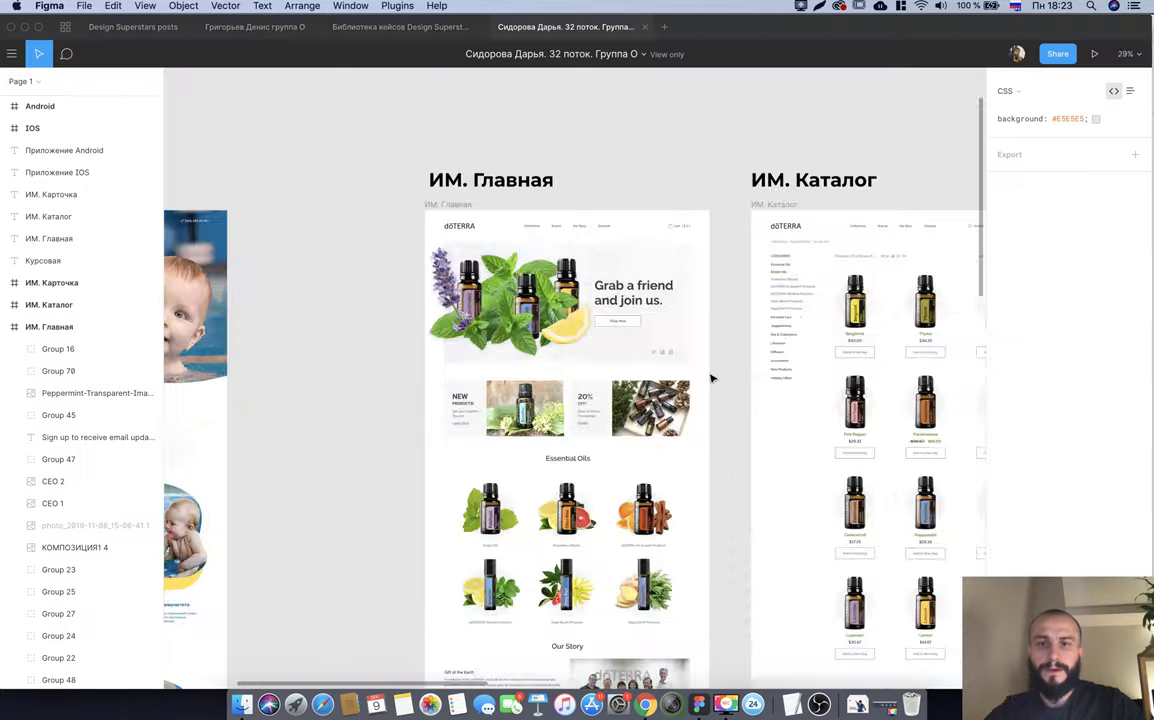
scroll(695, 273, down, 3)
scroll(695, 273, right, 5)
scroll(695, 273, right, 5)
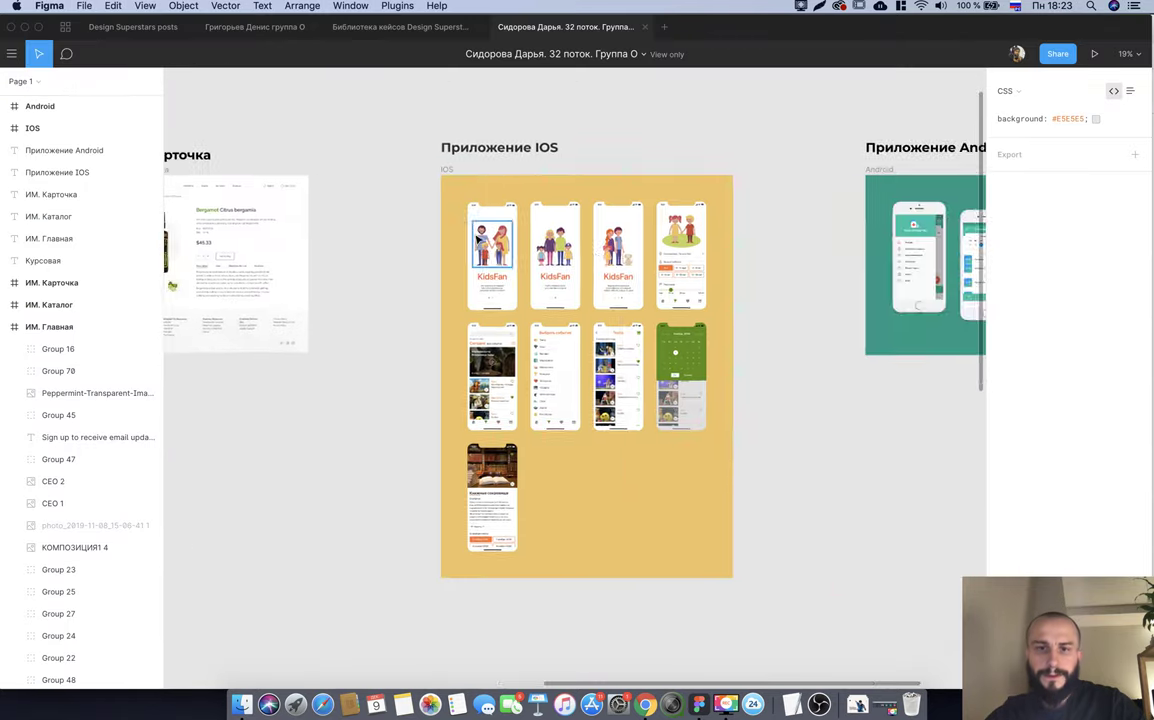
scroll(491, 252, up, 5)
scroll(491, 252, right, 5)
scroll(491, 252, right, 4)
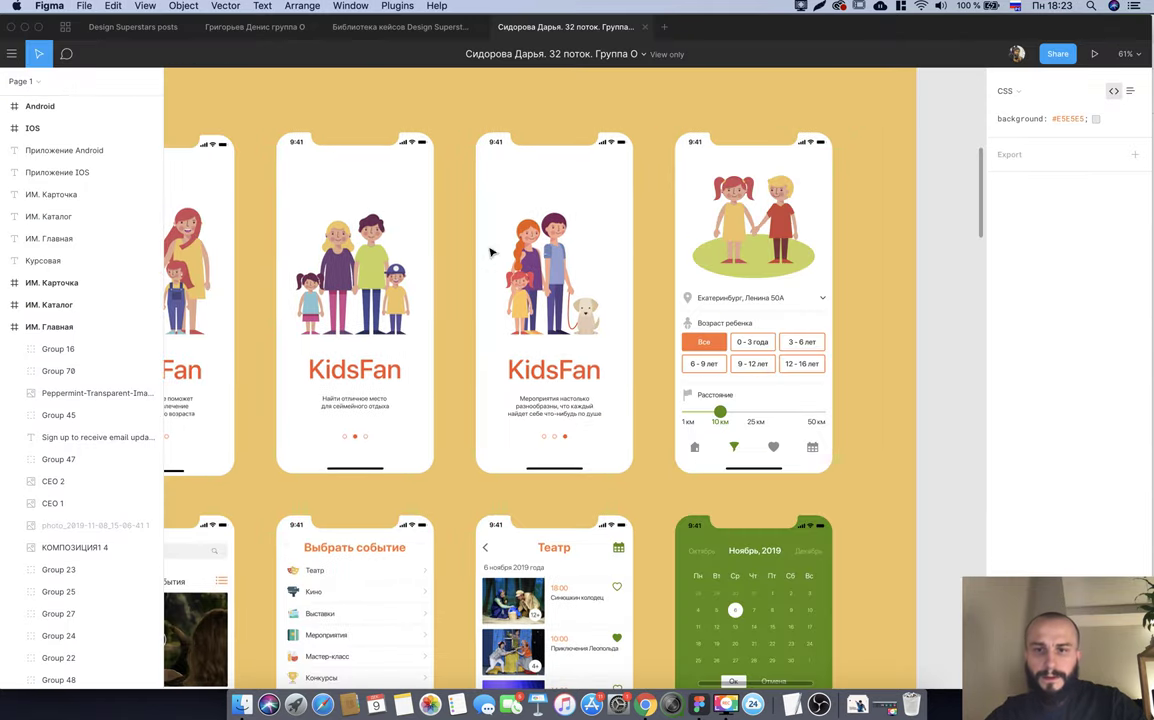
click(722, 413)
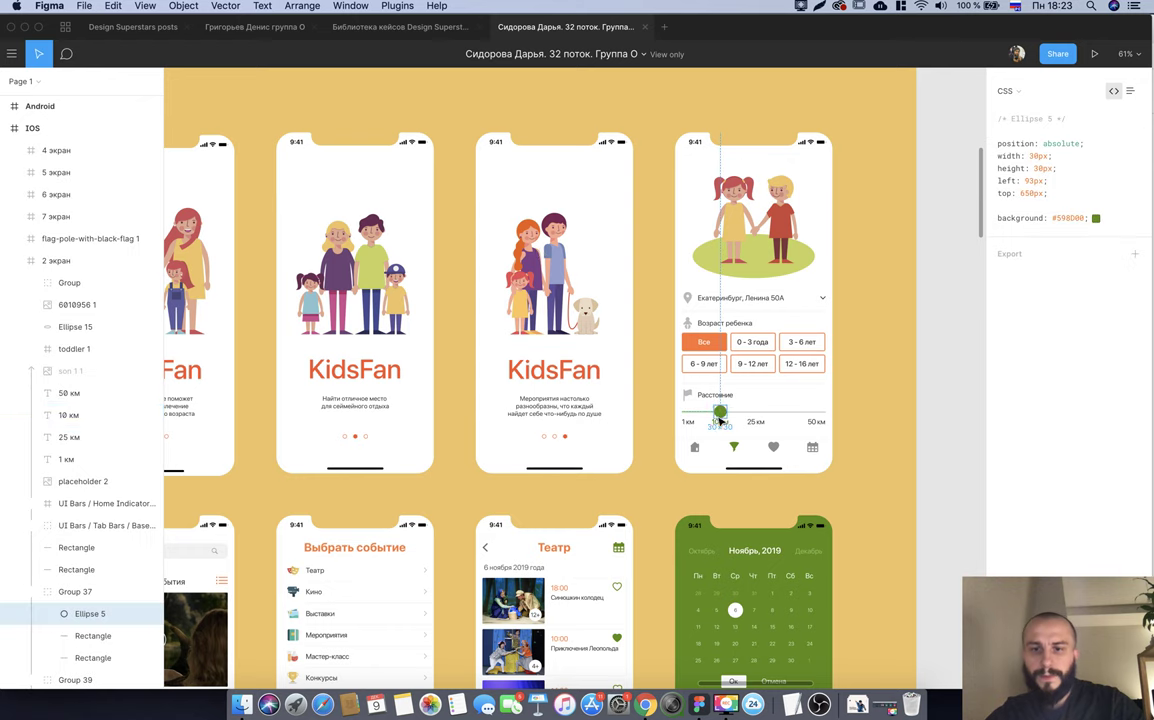
scroll(729, 428, up, 5)
scroll(722, 427, up, 5)
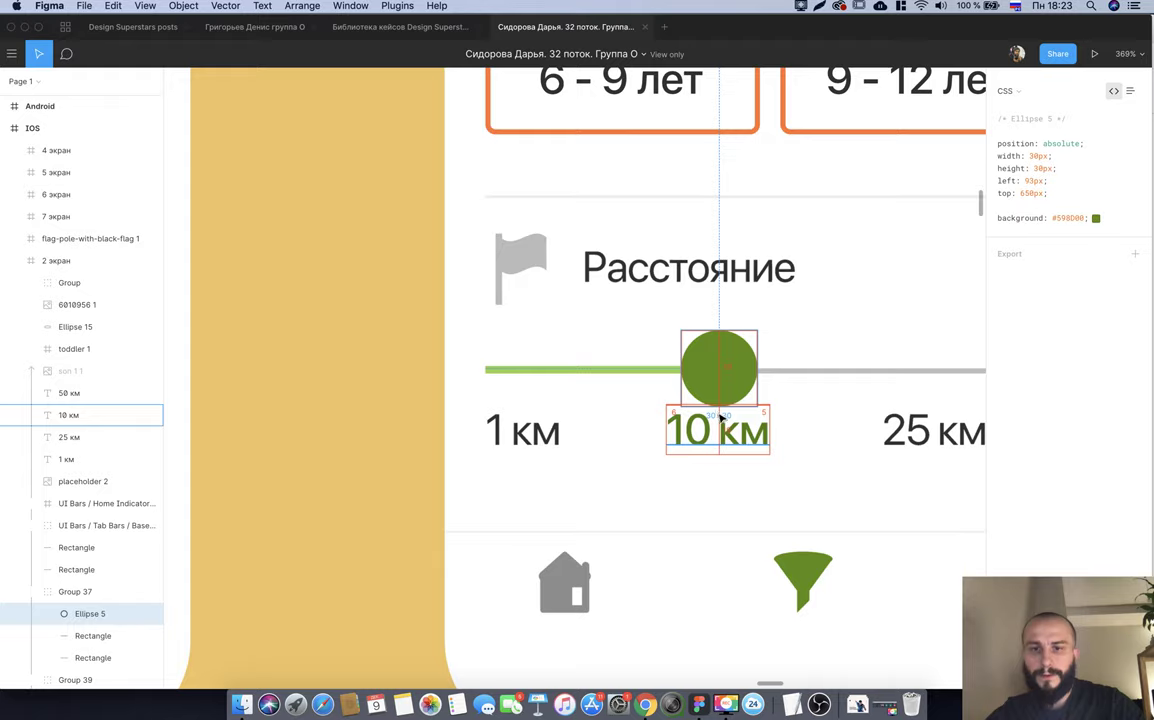
scroll(720, 415, down, 10)
scroll(680, 360, down, 5)
scroll(572, 269, down, 5)
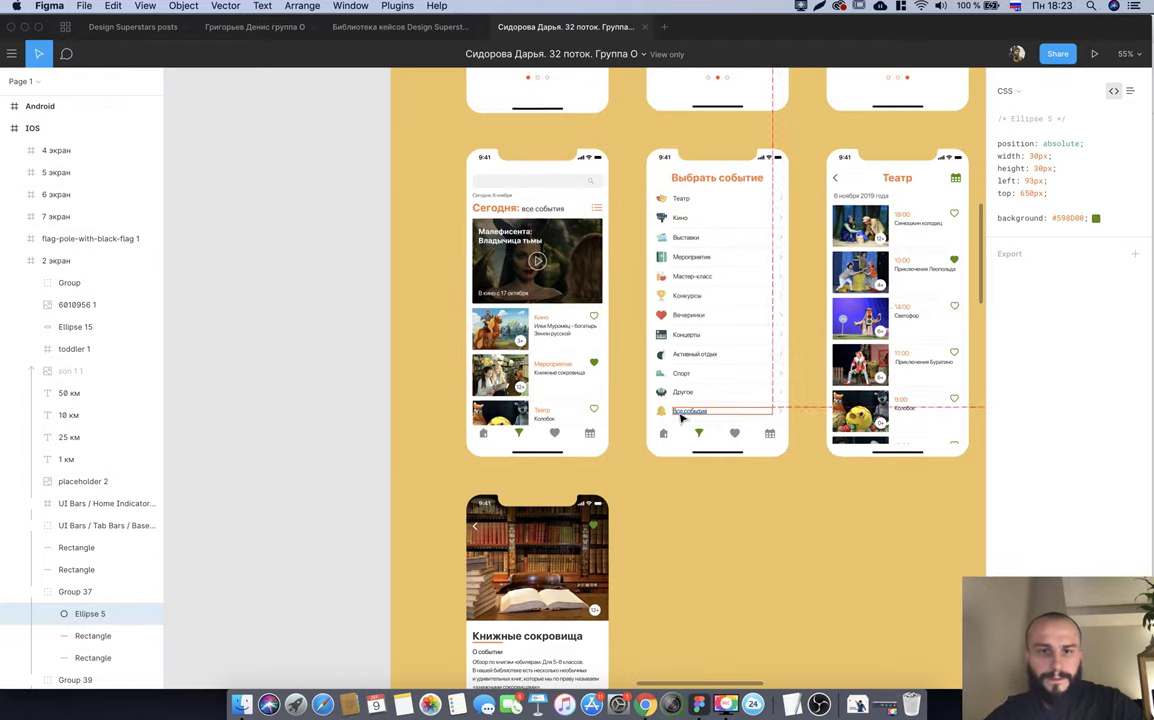
scroll(703, 213, right, 2)
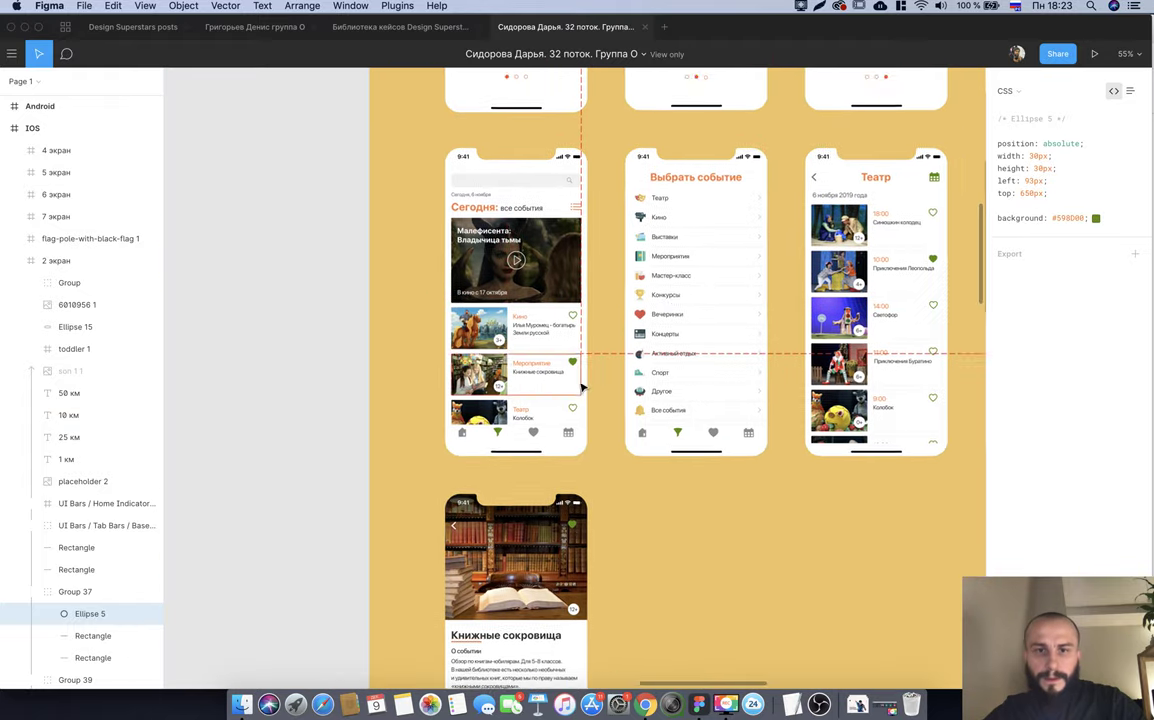
scroll(703, 250, right, 5)
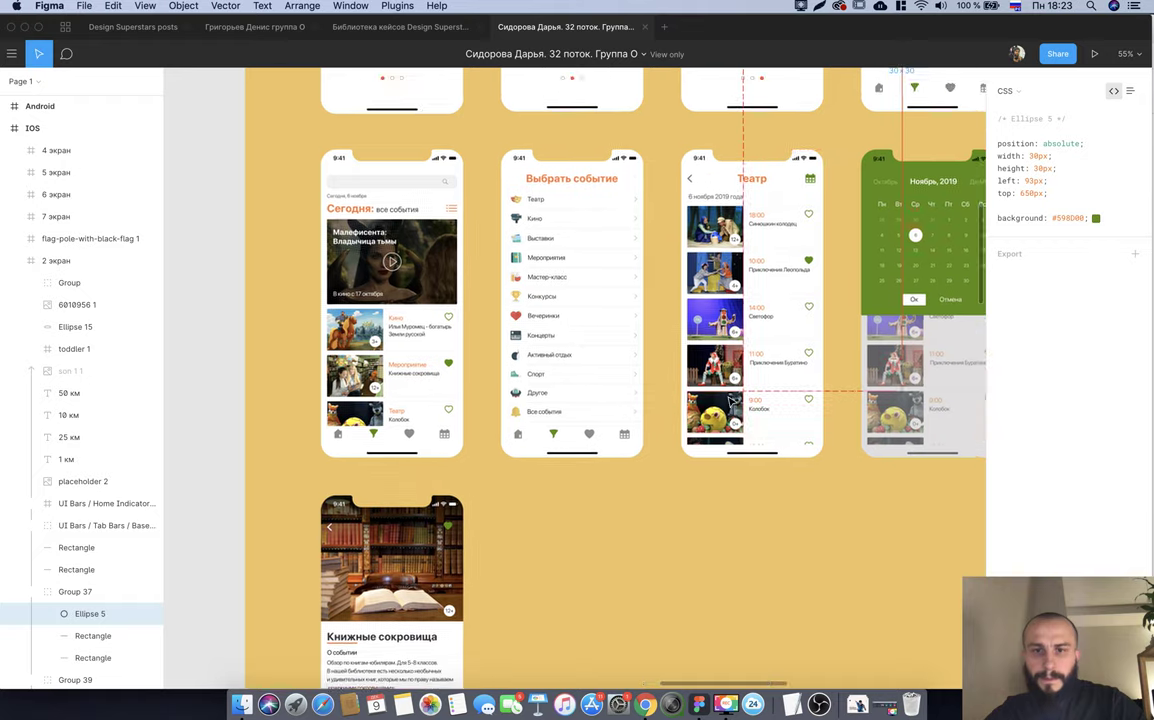
scroll(700, 377, right, 4)
scroll(685, 291, up, 5)
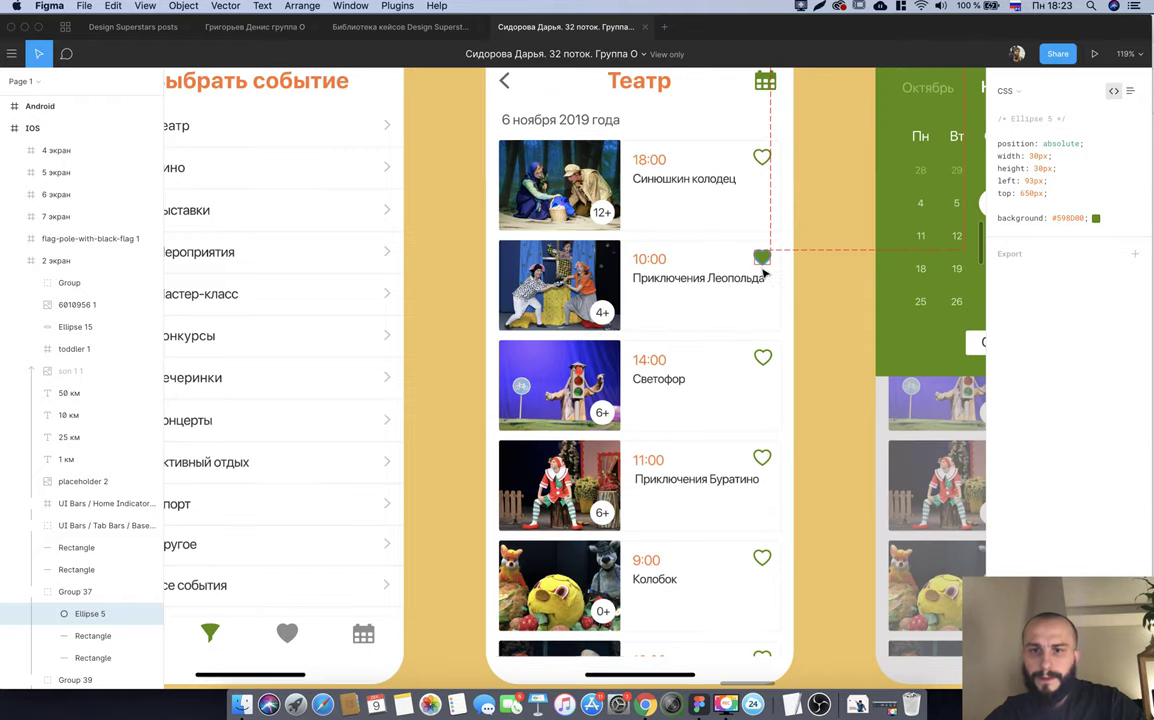
key(shift+1)
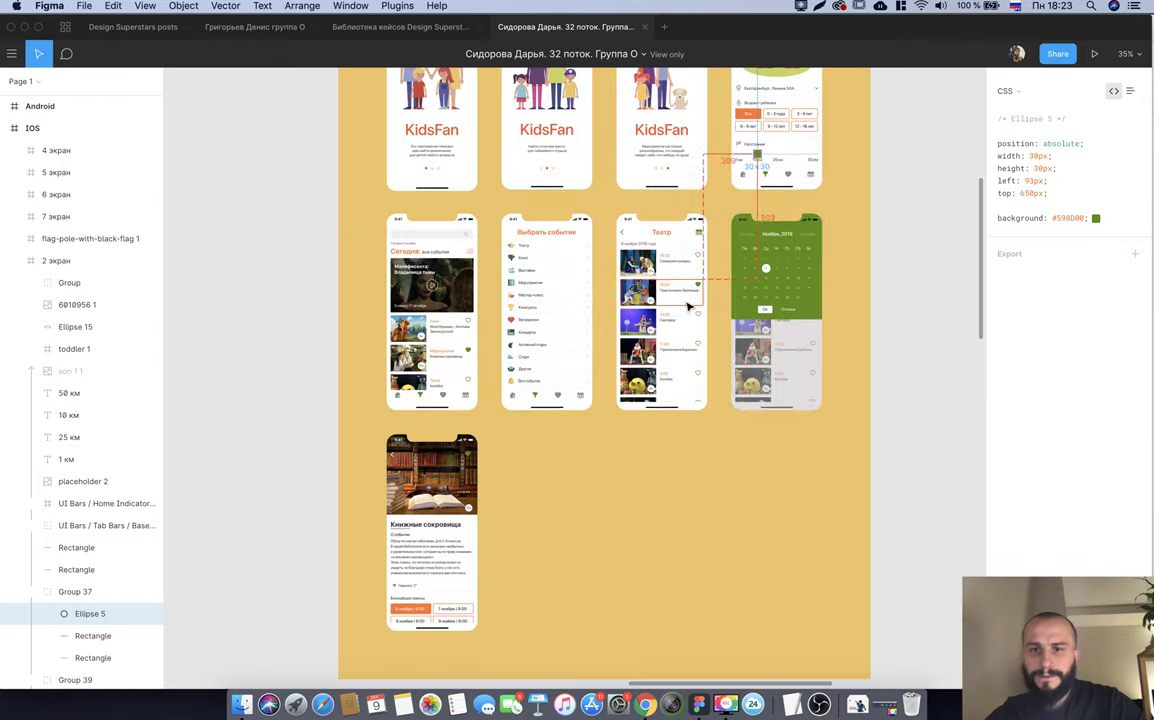
scroll(478, 522, down, 2)
scroll(478, 480, up, 5)
key(super+Tab)
key(super+Tab)
scroll(765, 394, down, 3)
scroll(764, 393, up, 3)
scroll(764, 393, down, 3)
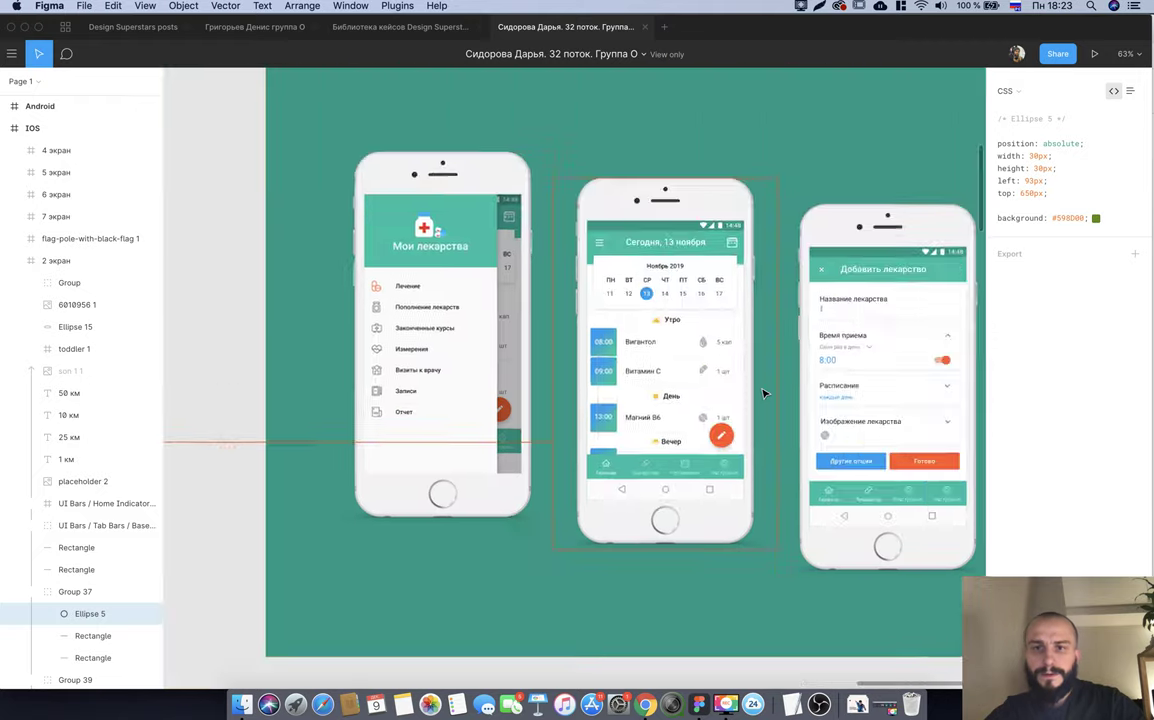
Look over the Android medicine-reminder screens and bring the grading spreadsheet to the front.
scroll(764, 393, down, 3)
key(super+Tab)
key(super+Tab)
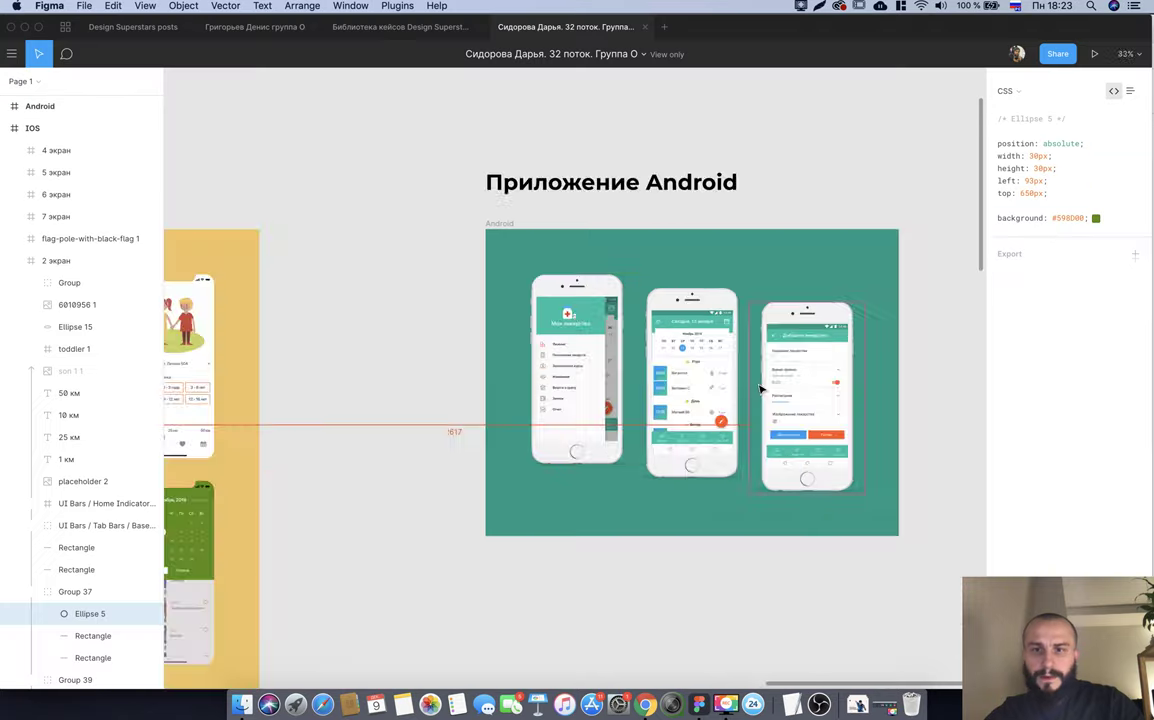
scroll(650, 353, down, 2)
scroll(650, 353, up, 3)
scroll(650, 353, up, 3)
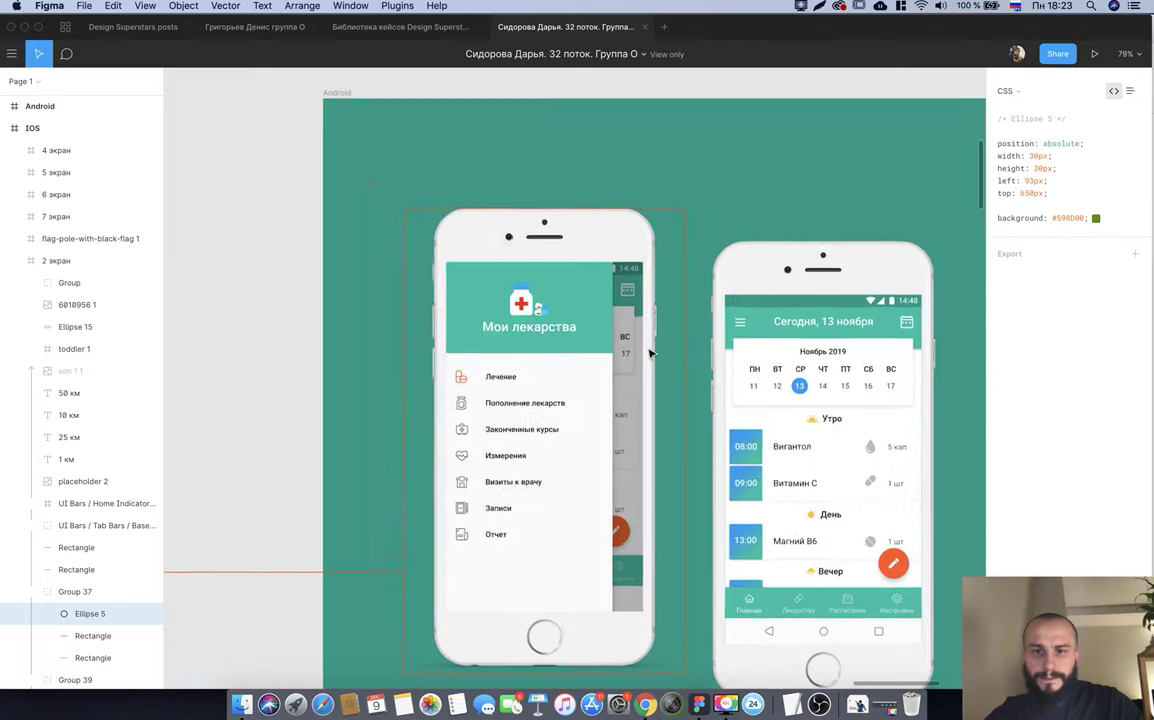
scroll(650, 353, right, 5)
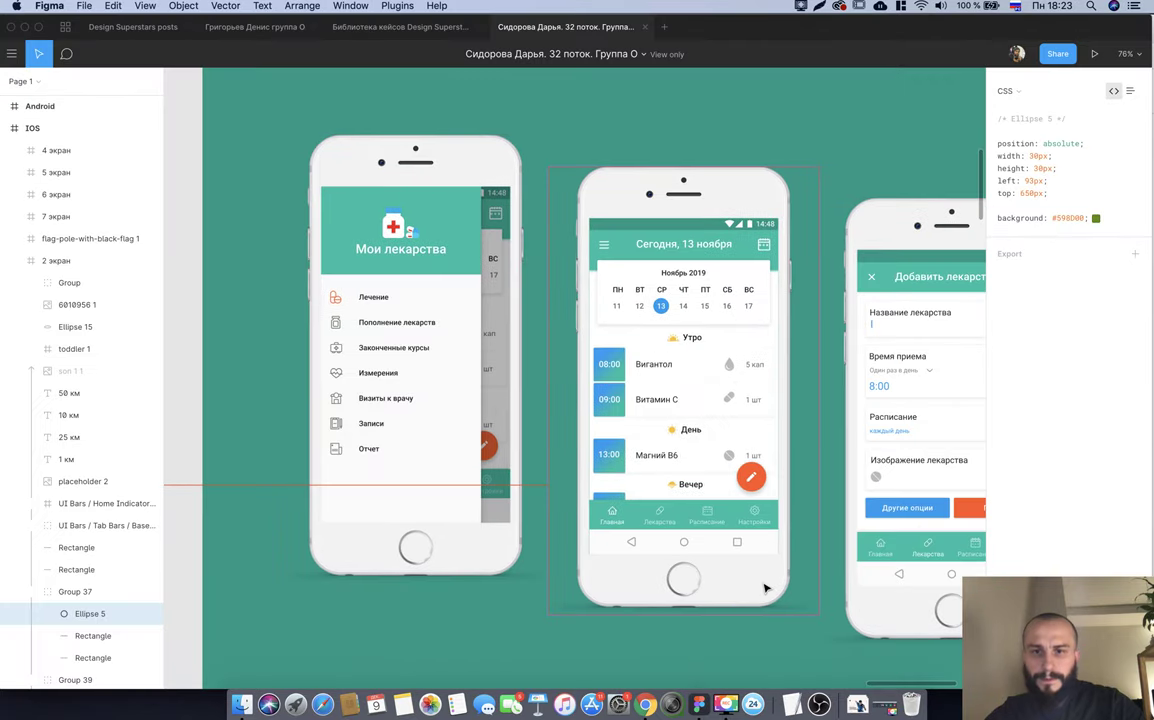
scroll(765, 588, right, 5)
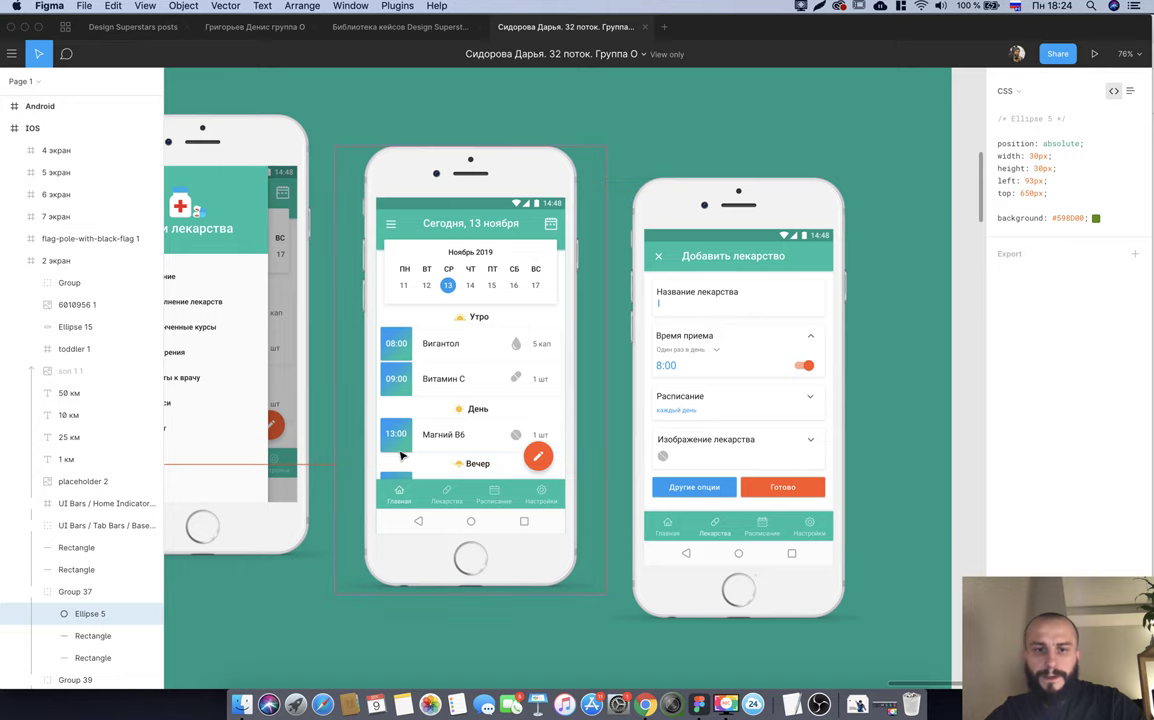
scroll(401, 459, down, 5)
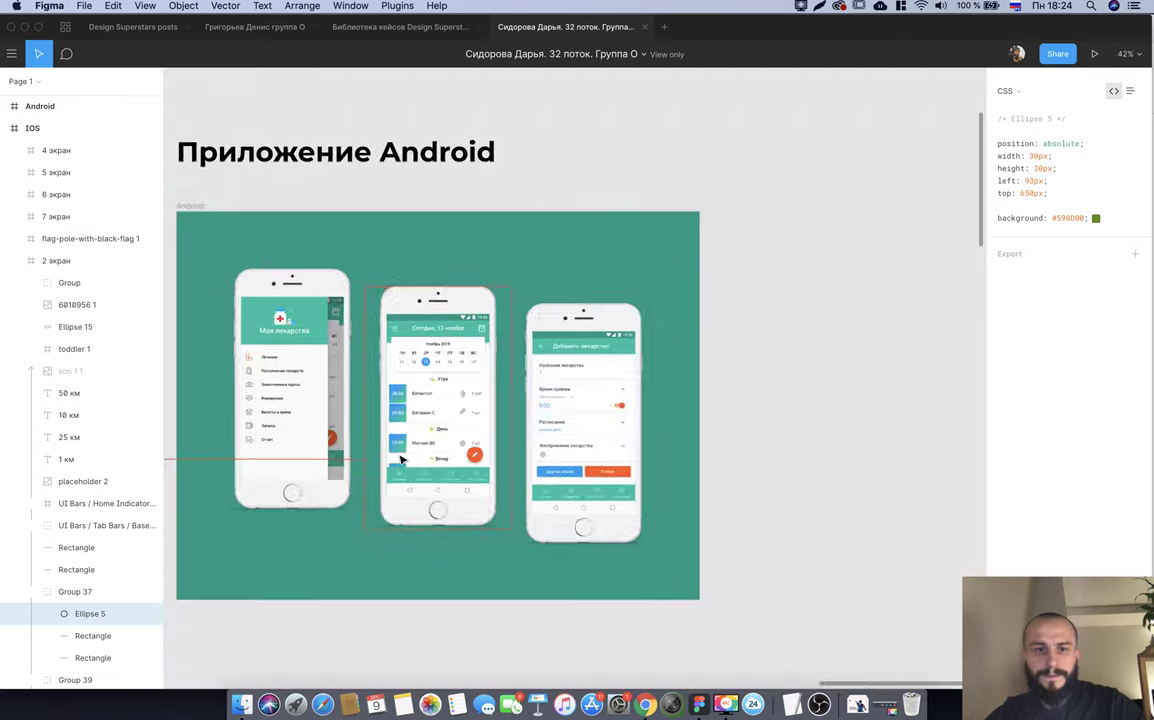
key(super+Tab)
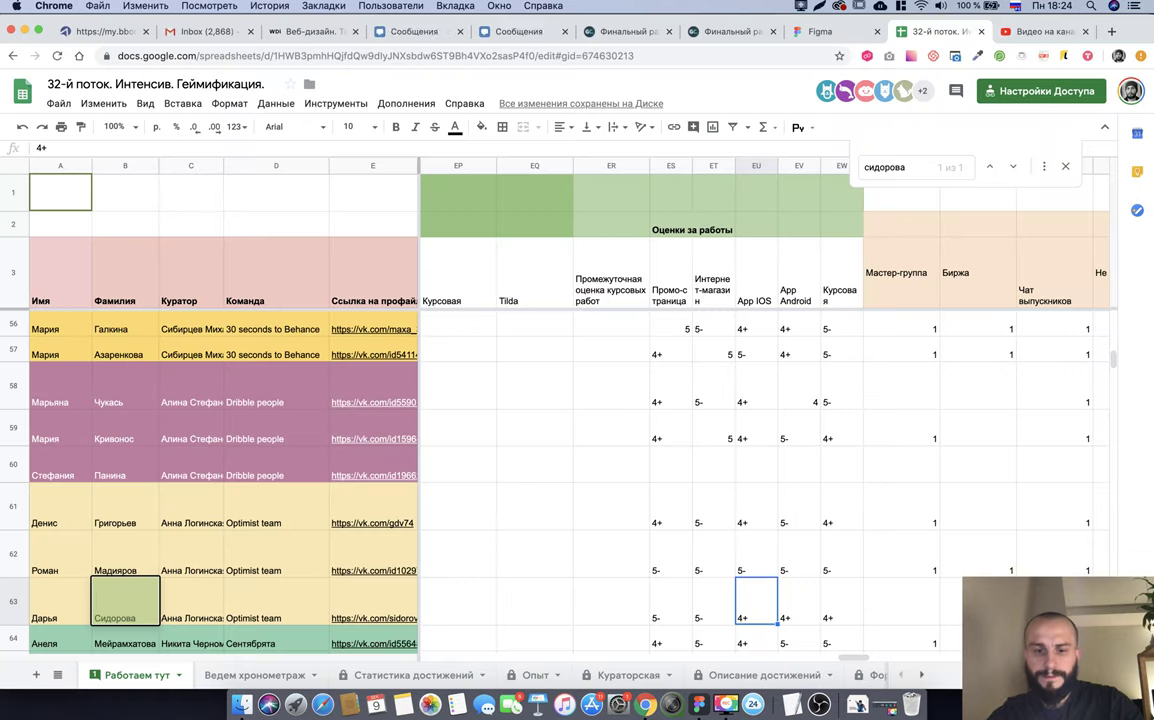
Enter 5- as the App Android grade in row 63, then recheck the Figma design.
key(Right)
text(5-)
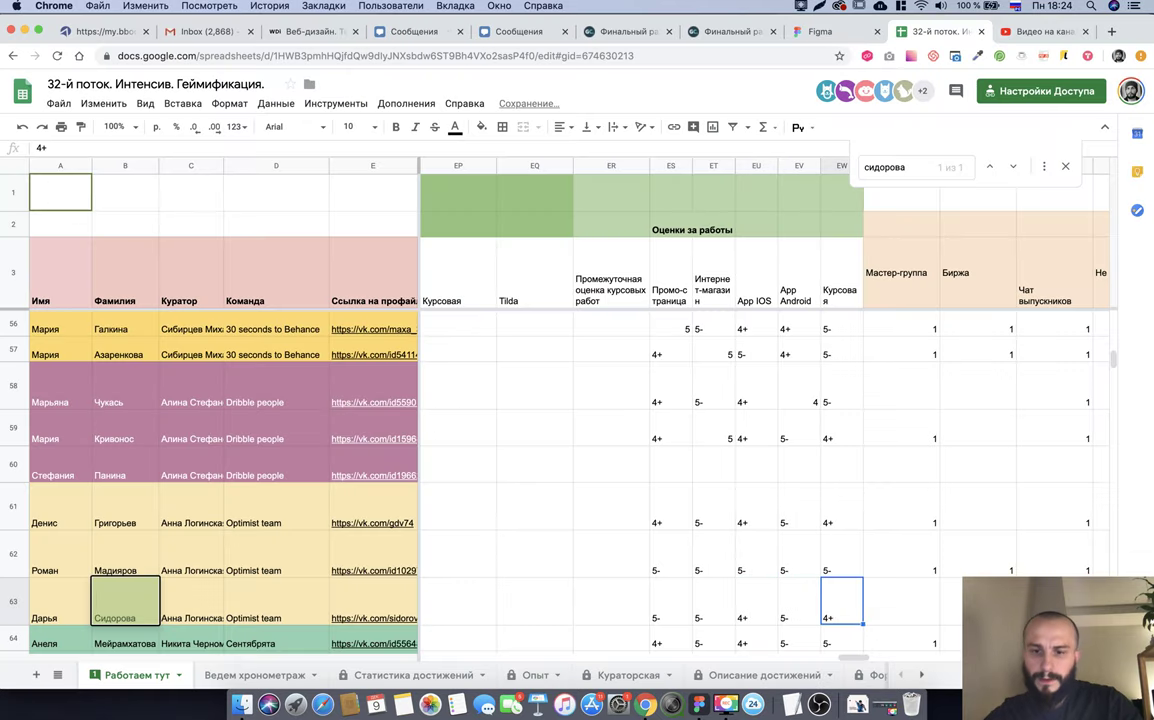
key(super+Tab)
scroll(799, 484, down, 3)
scroll(799, 487, down, 5)
scroll(799, 487, down, 3)
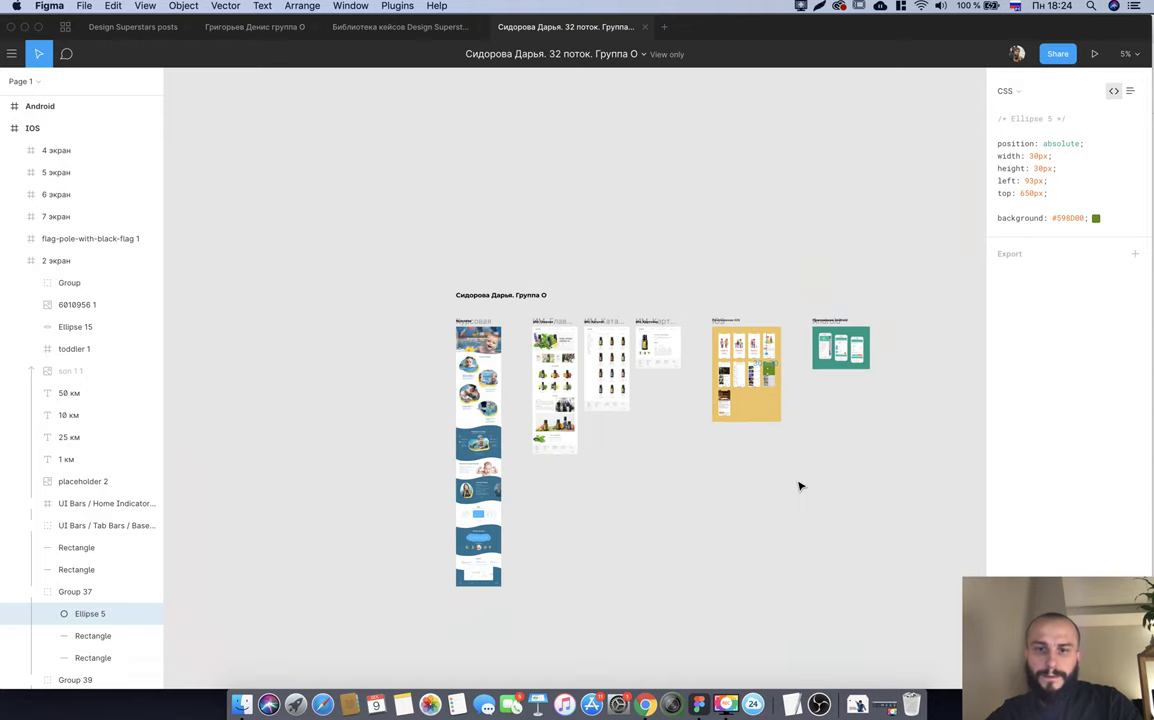
Enter 1 under Мастер-группа in row 63.
key(super+Tab)
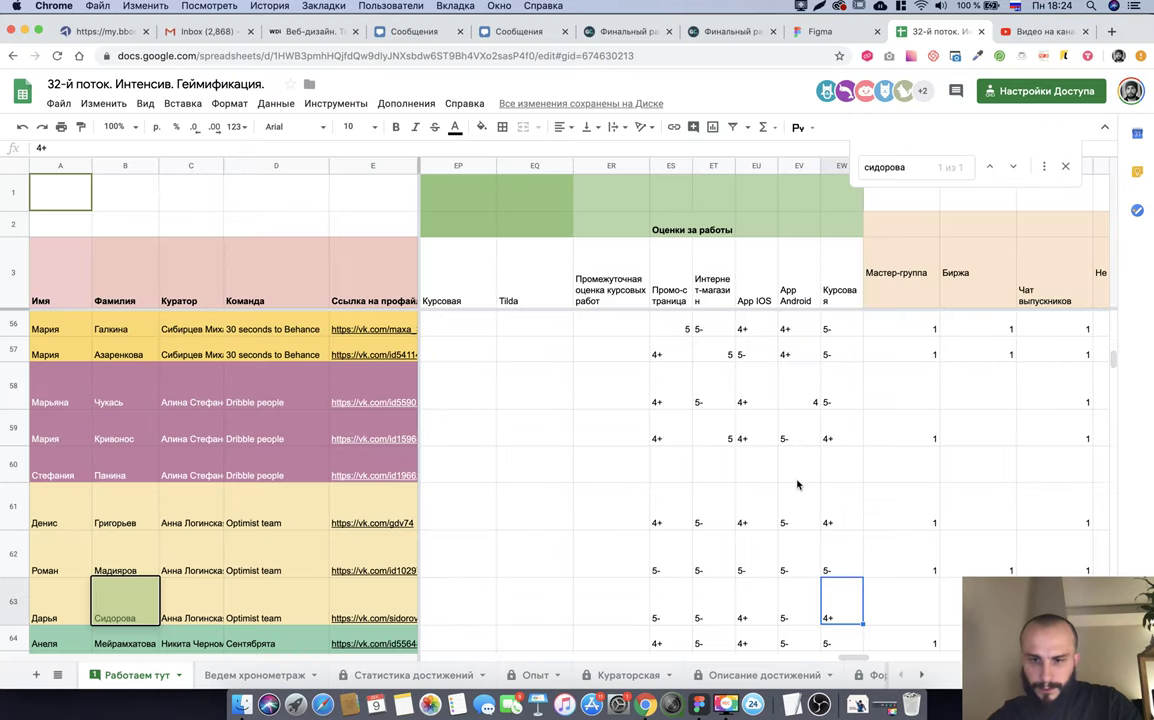
key(Tab)
text(1)
key(Tab)
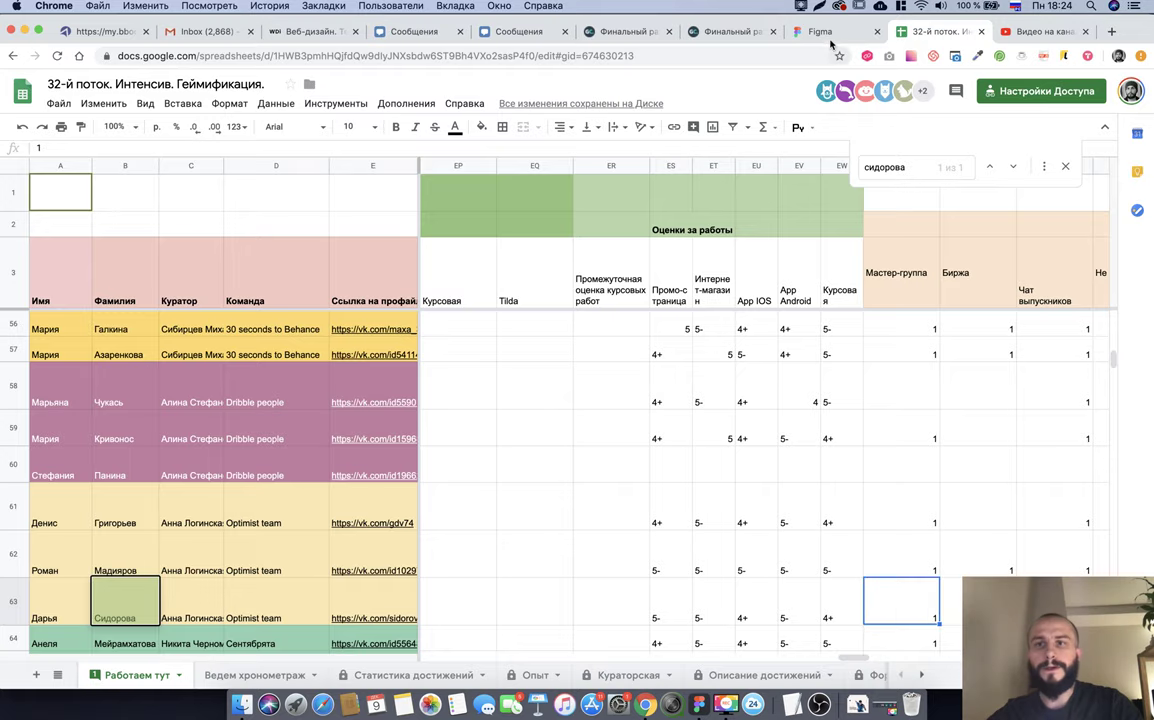
Close the leftover Figma hand-off tab and open the next student's Figma link from the submissions page.
click(866, 33)
click(878, 33)
click(735, 31)
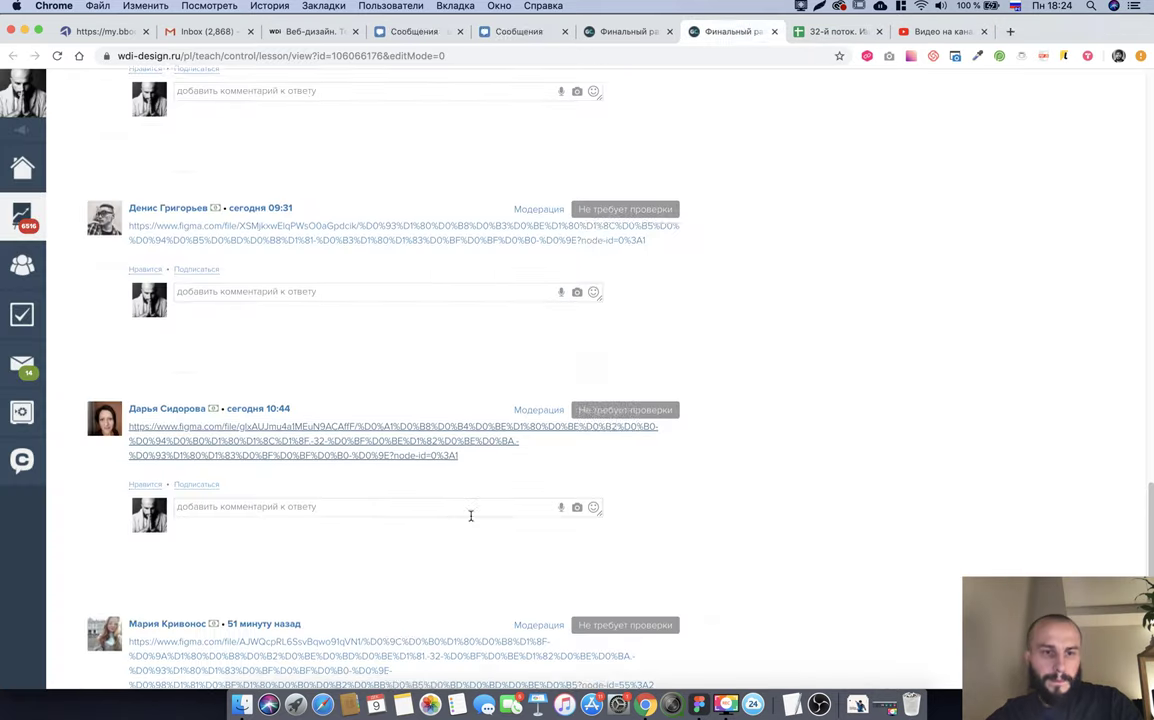
scroll(399, 530, down, 5)
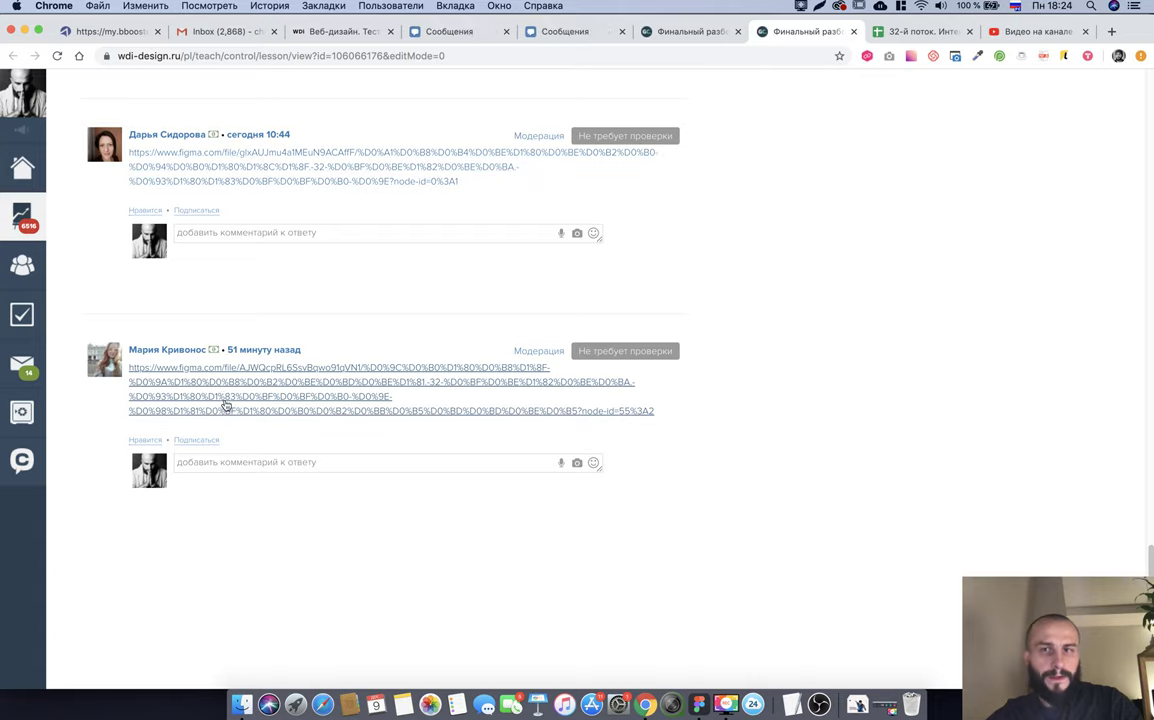
super+click(226, 407)
click(824, 33)
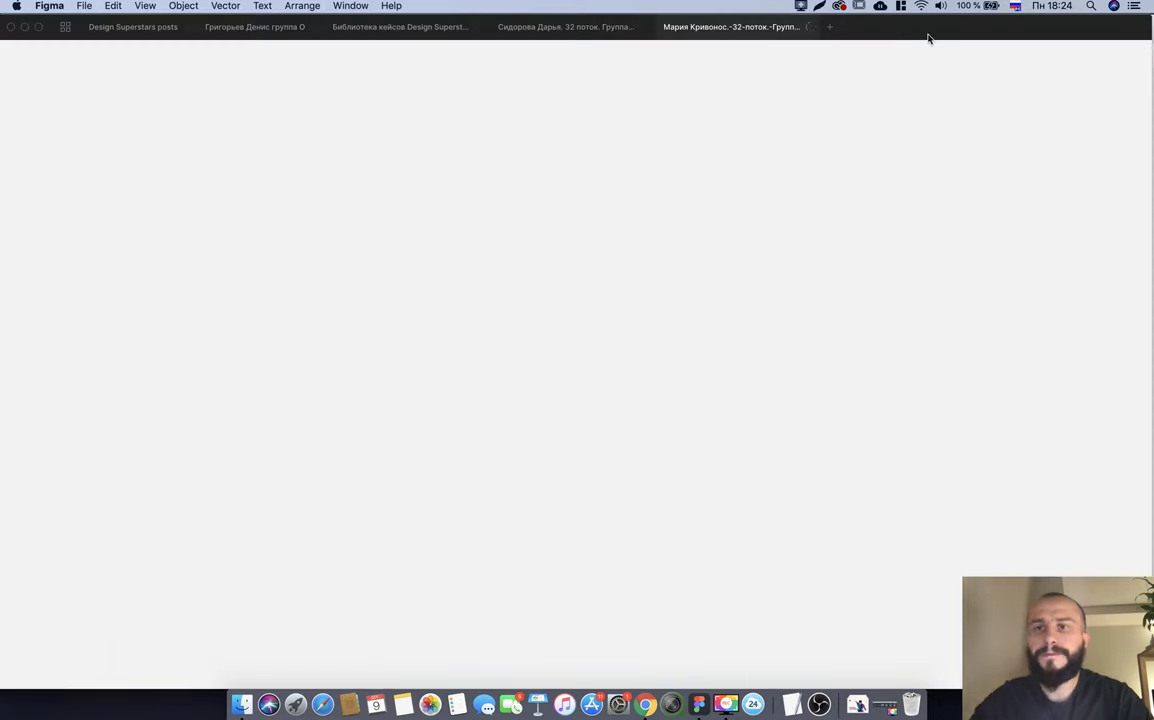
Search the grading sheet for the student's surname and review her row 59 grades.
key(super+Tab)
click(927, 33)
text(кривонос)
click(674, 345)
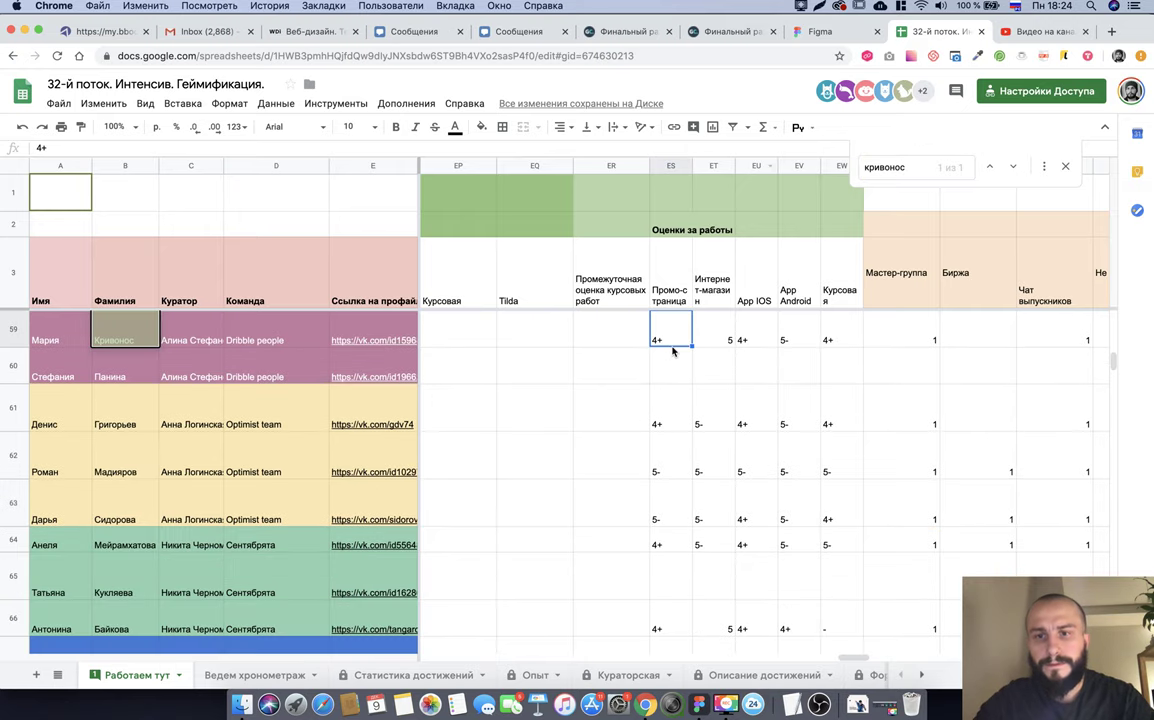
scroll(674, 350, right, 1)
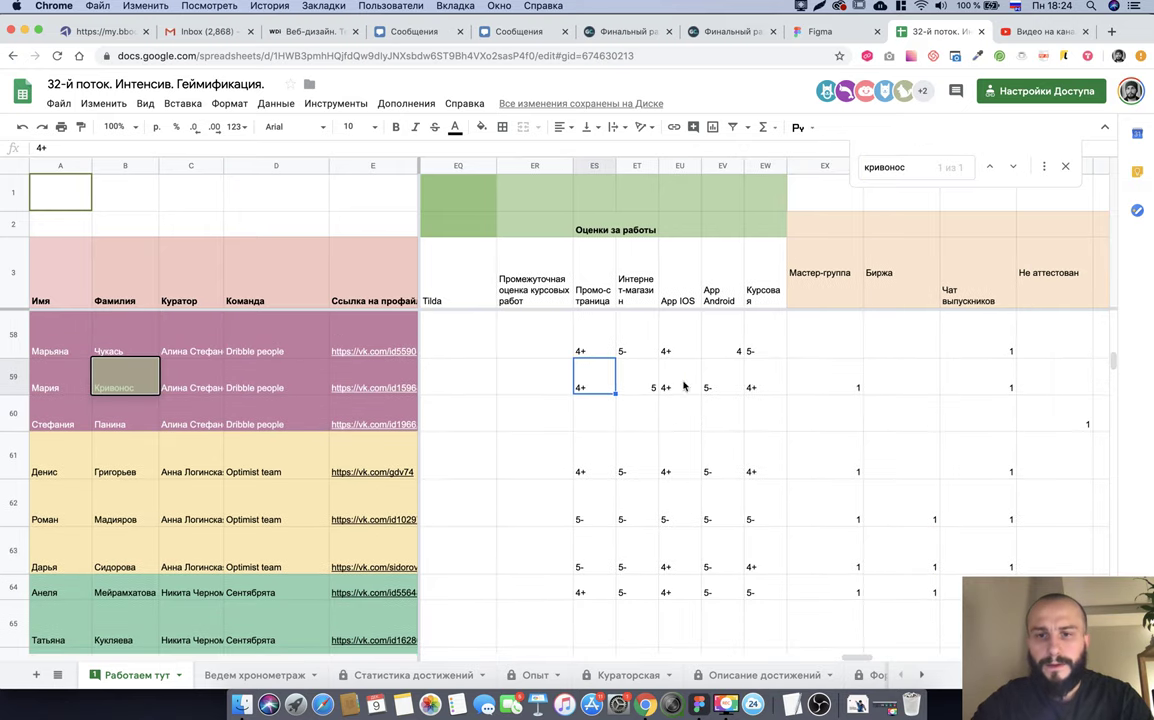
click(760, 386)
Bring up her Figma file showing the Lords of the Sound promo layout.
key(super+Tab)
scroll(729, 254, down, 3)
scroll(729, 254, down, 2)
scroll(729, 254, up, 5)
scroll(600, 200, up, 3)
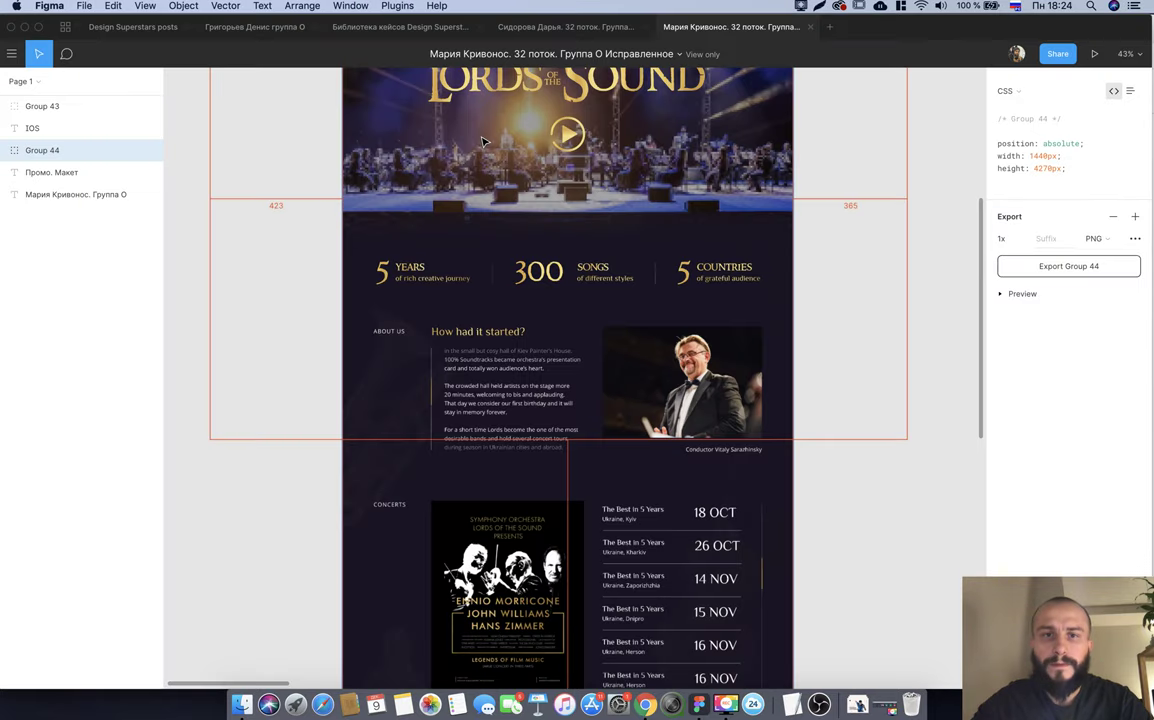
Marquee-select the whole Lords of the Sound layout and switch to the Библиотека кейсов Design Superstars file.
scroll(482, 145, up, 3)
scroll(482, 145, down, 1)
scroll(907, 293, up, 2)
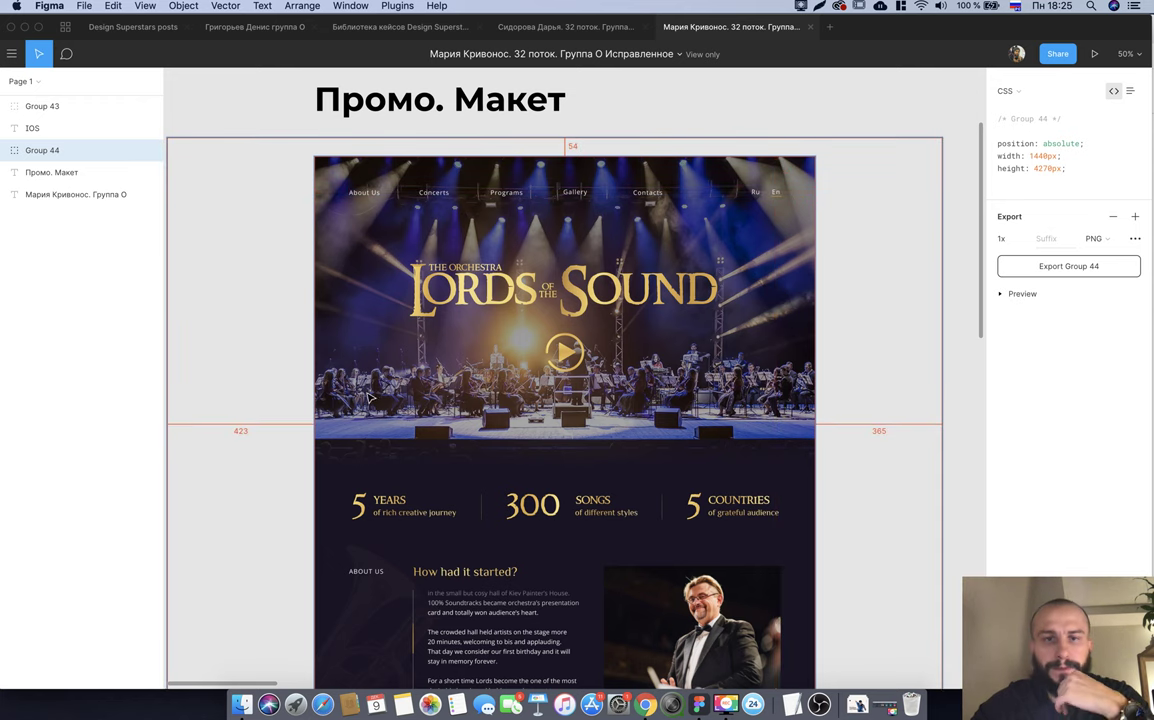
drag(283, 147, 850, 435)
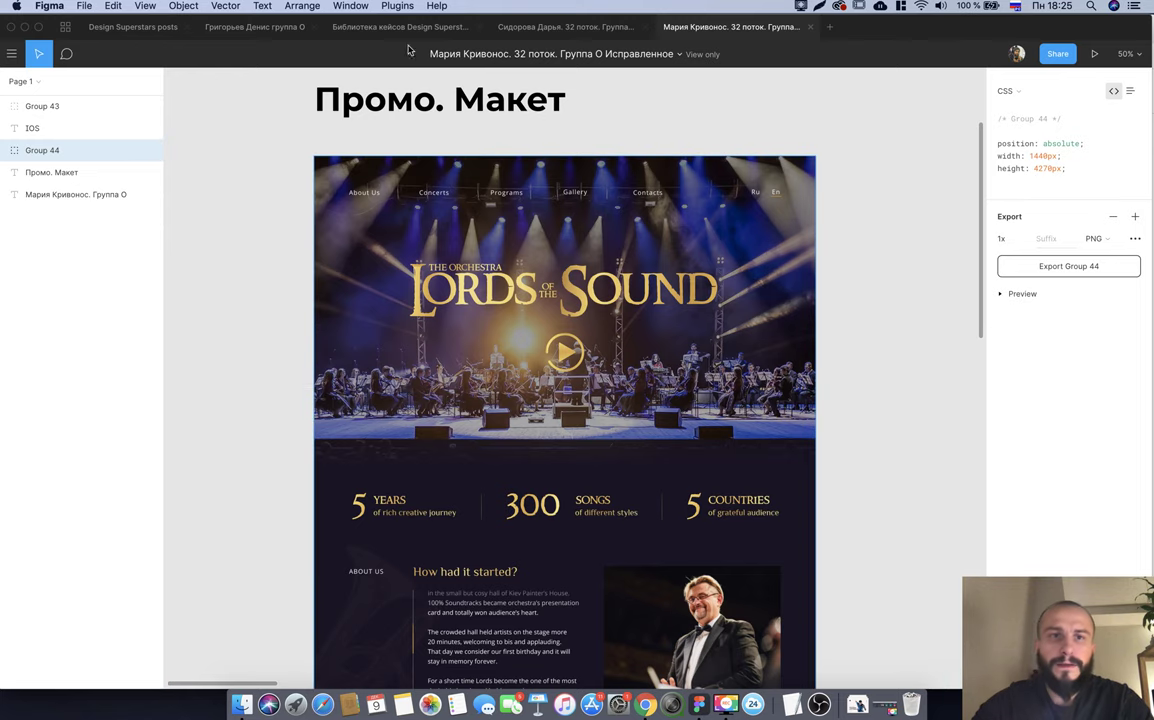
click(345, 29)
scroll(455, 588, down, 3)
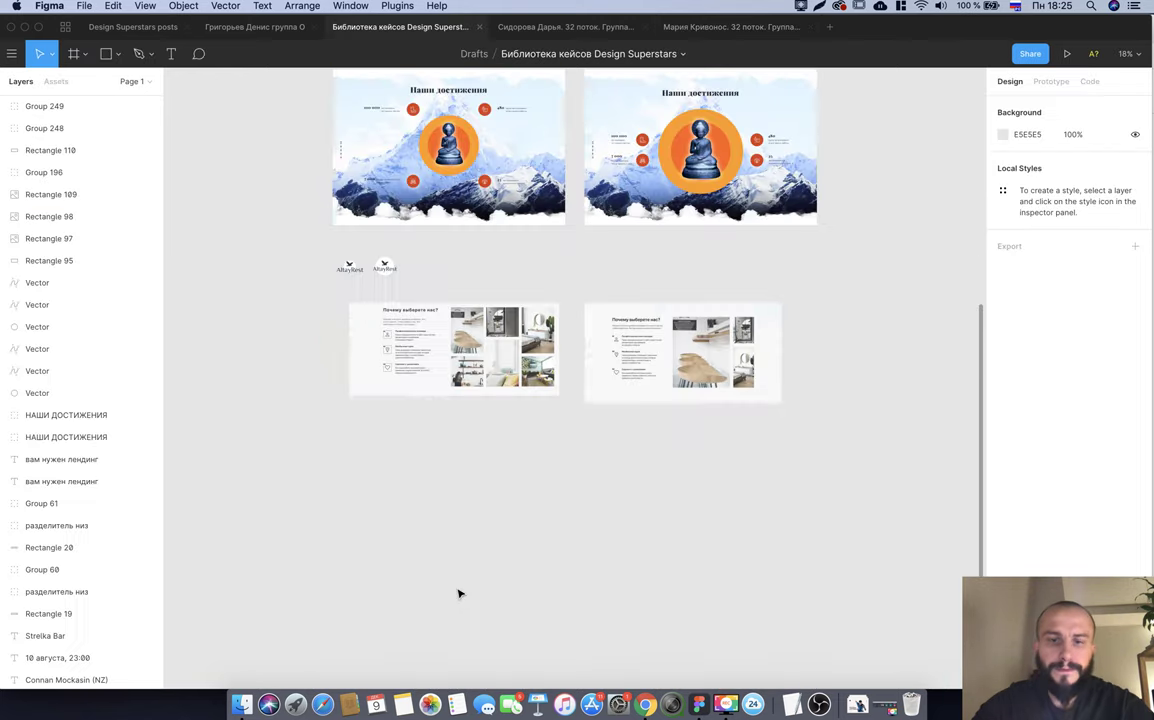
Paste the Lords of the Sound layout into the library and nudge the hero group into place.
scroll(462, 570, down, 2)
key(super+v)
drag(600, 340, 443, 592)
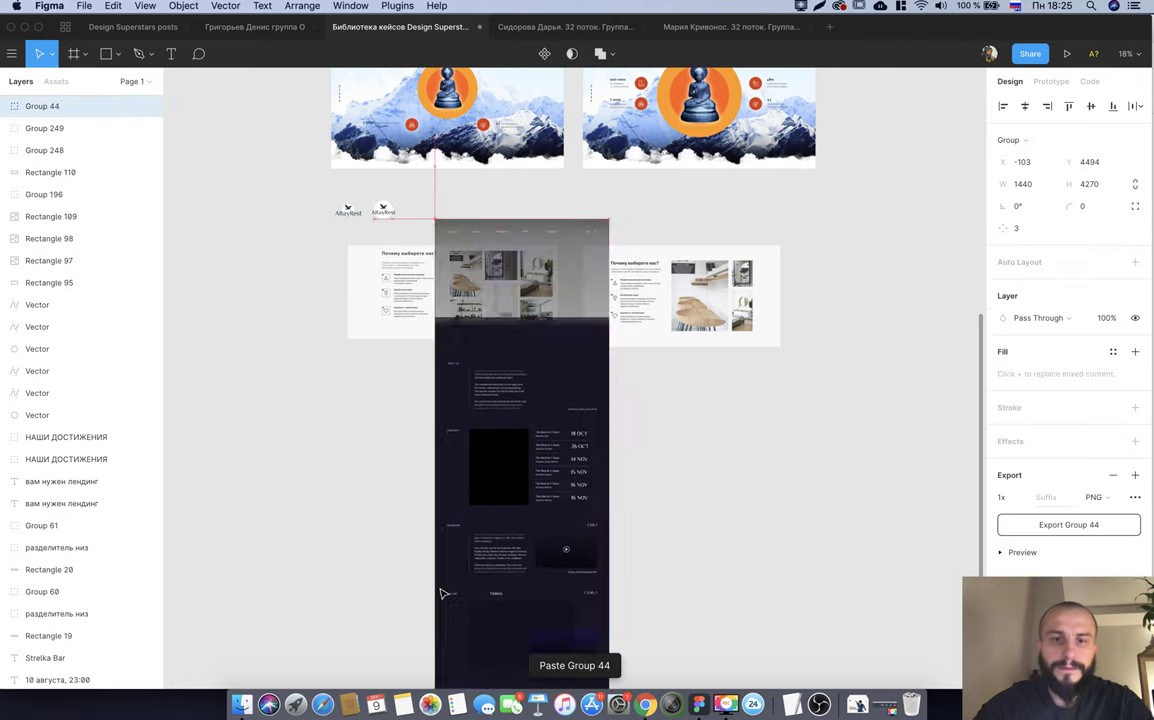
scroll(489, 541, down, 3)
drag(420, 485, 408, 462)
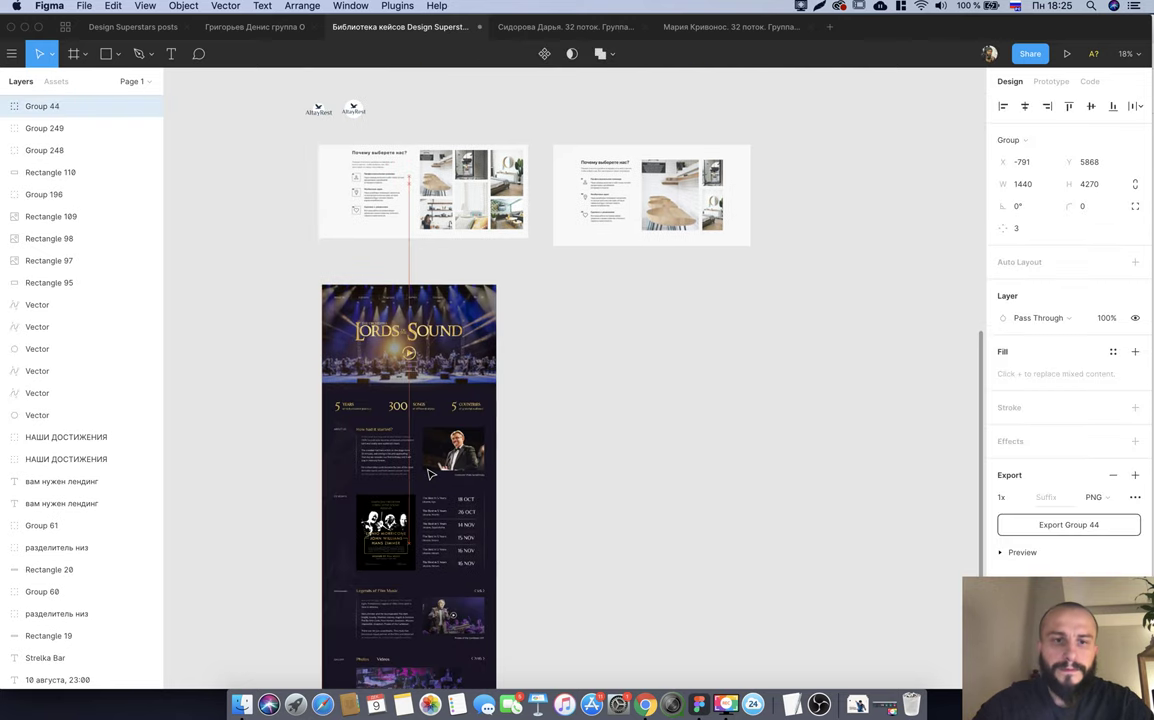
scroll(408, 462, down, 2)
click(273, 310)
Delete all the concert-page content inside the long frame below the hero.
mouse_move(284, 188)
mouse_down()
mouse_move(550, 705)
mouse_move(556, 590)
mouse_up()
click(559, 592)
scroll(560, 593, up, 3)
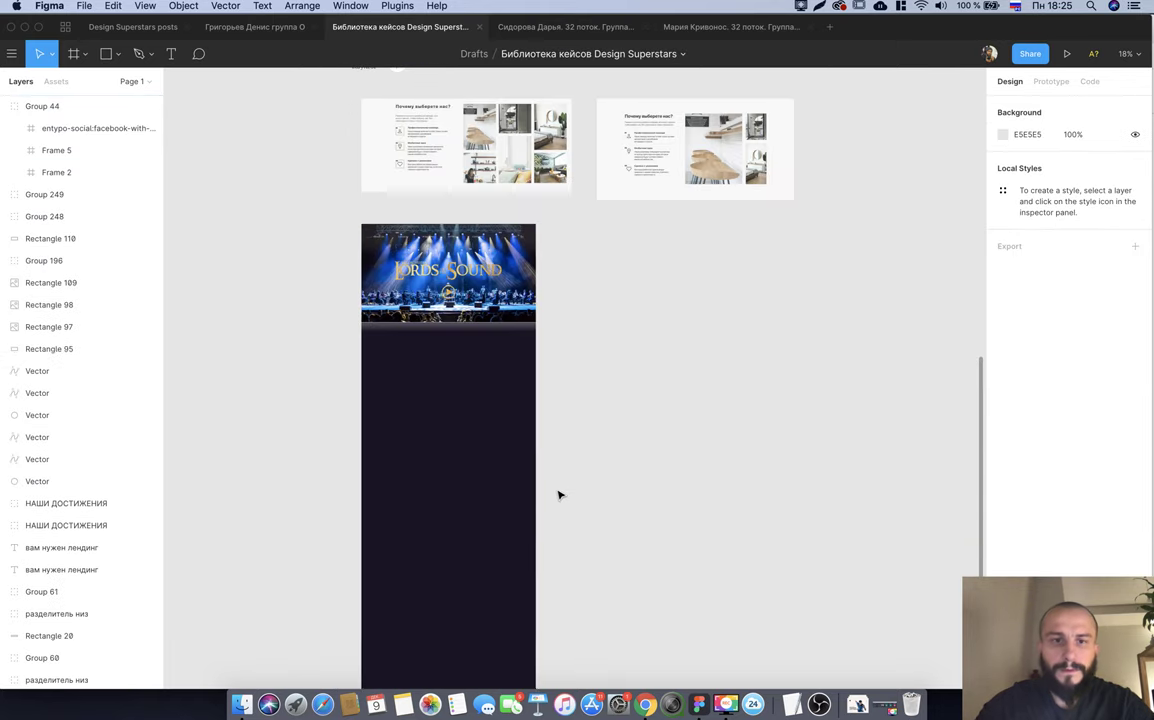
key(super+z)
click(288, 373)
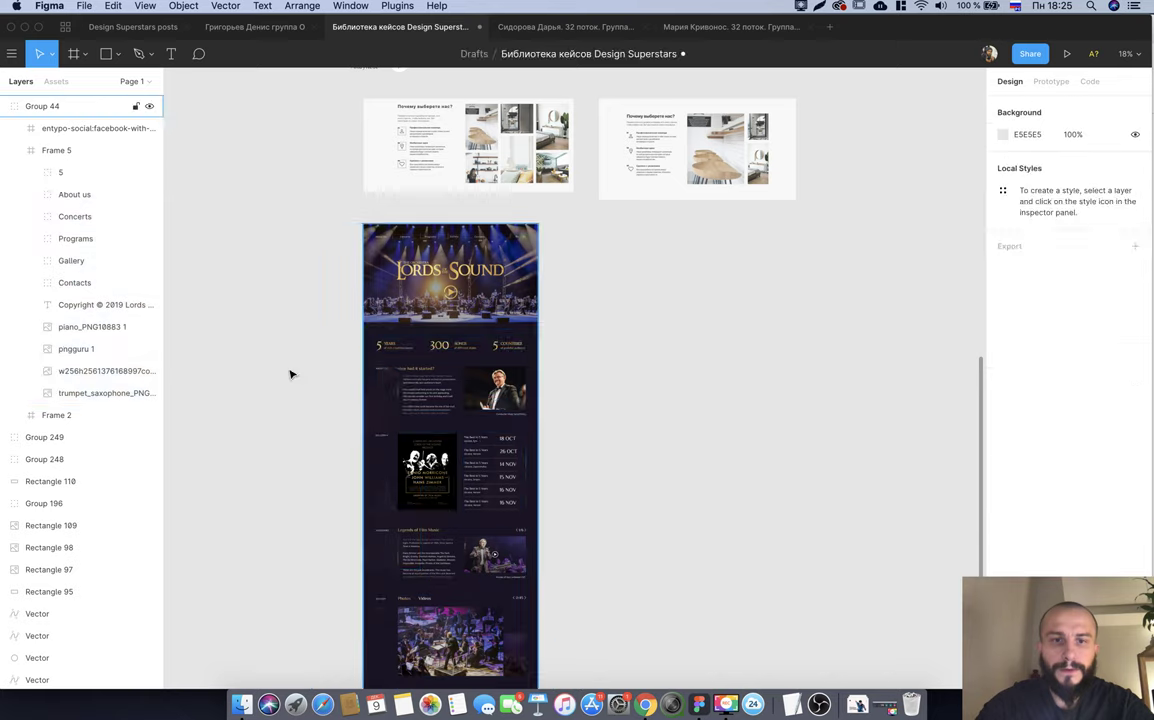
drag(296, 342, 573, 672)
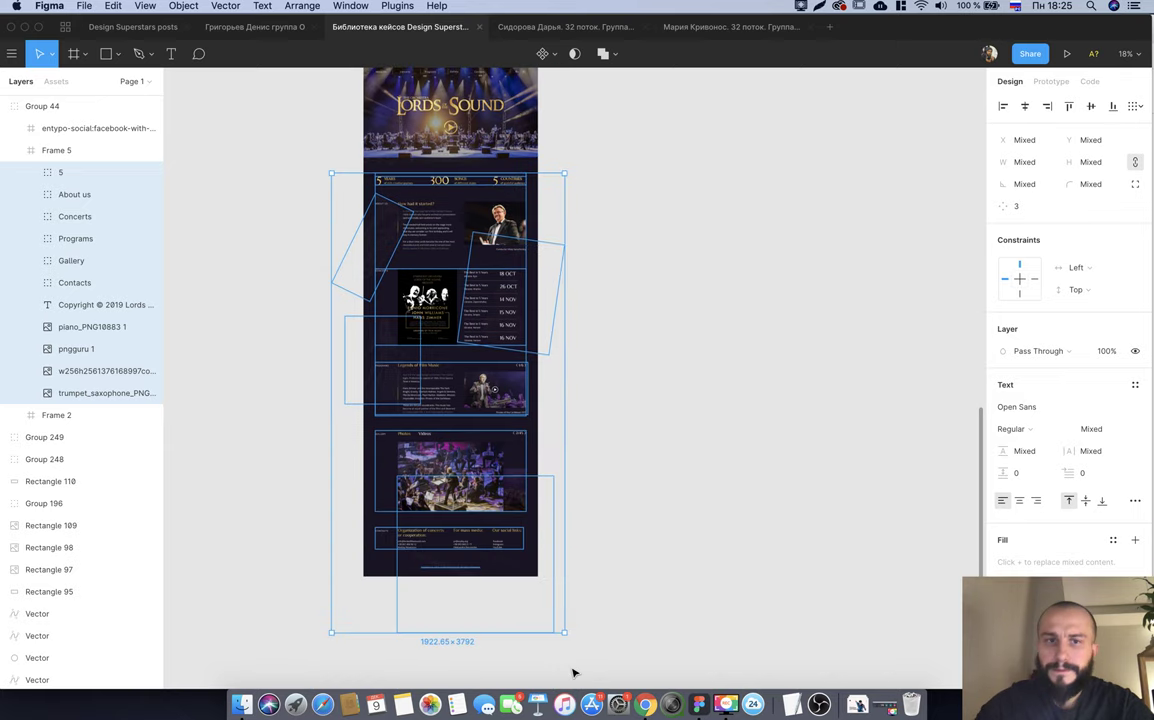
key(Delete)
Delete the now-empty Frame 5.
click(476, 520)
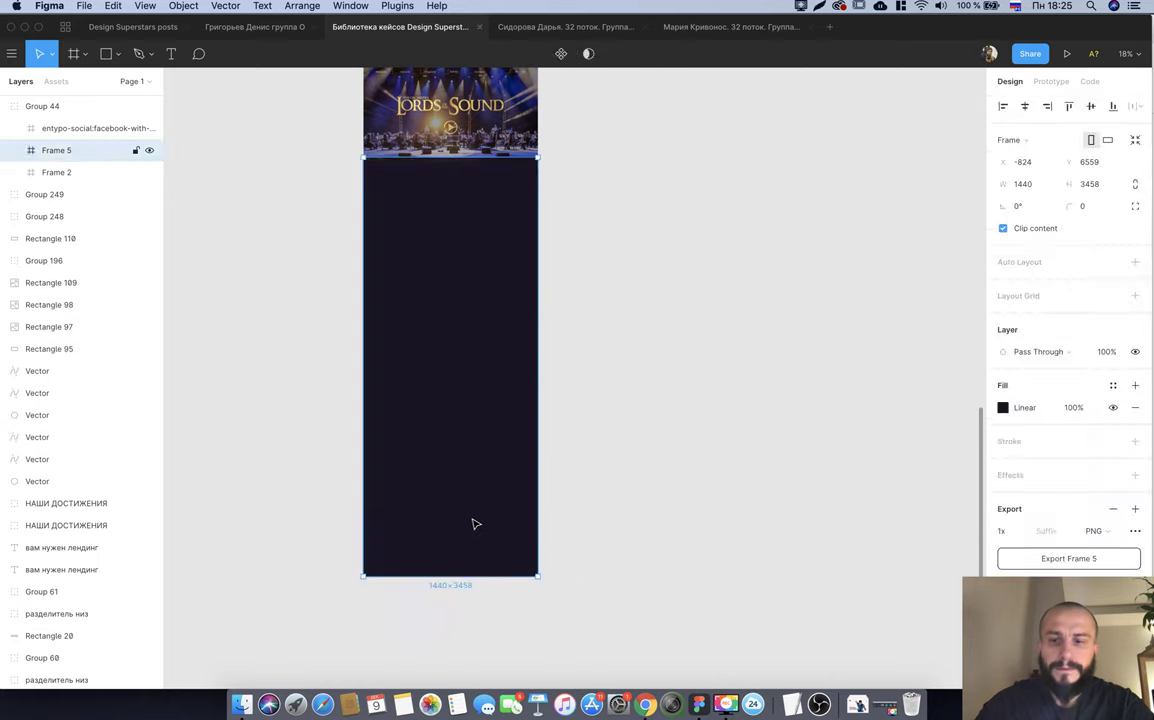
scroll(451, 343, up, 3)
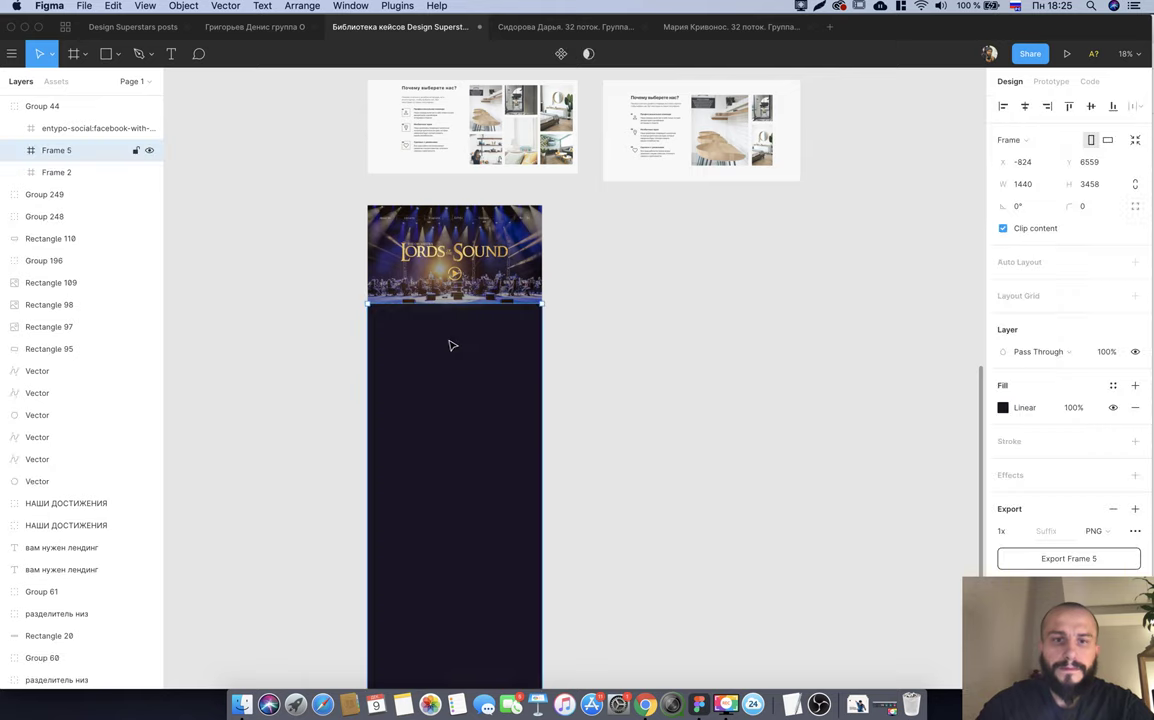
scroll(451, 325, up, 3)
scroll(455, 500, down, 3)
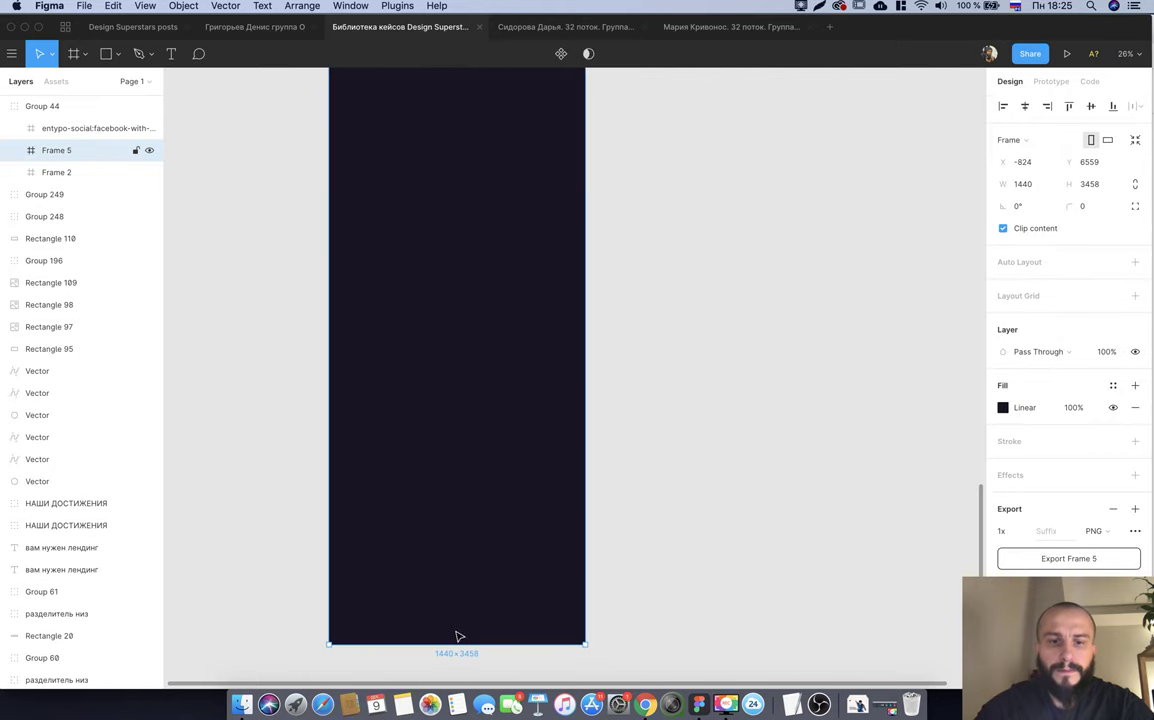
key(Delete)
Shorten the Lords of the Sound hero group to 800 px tall.
scroll(533, 327, up, 3)
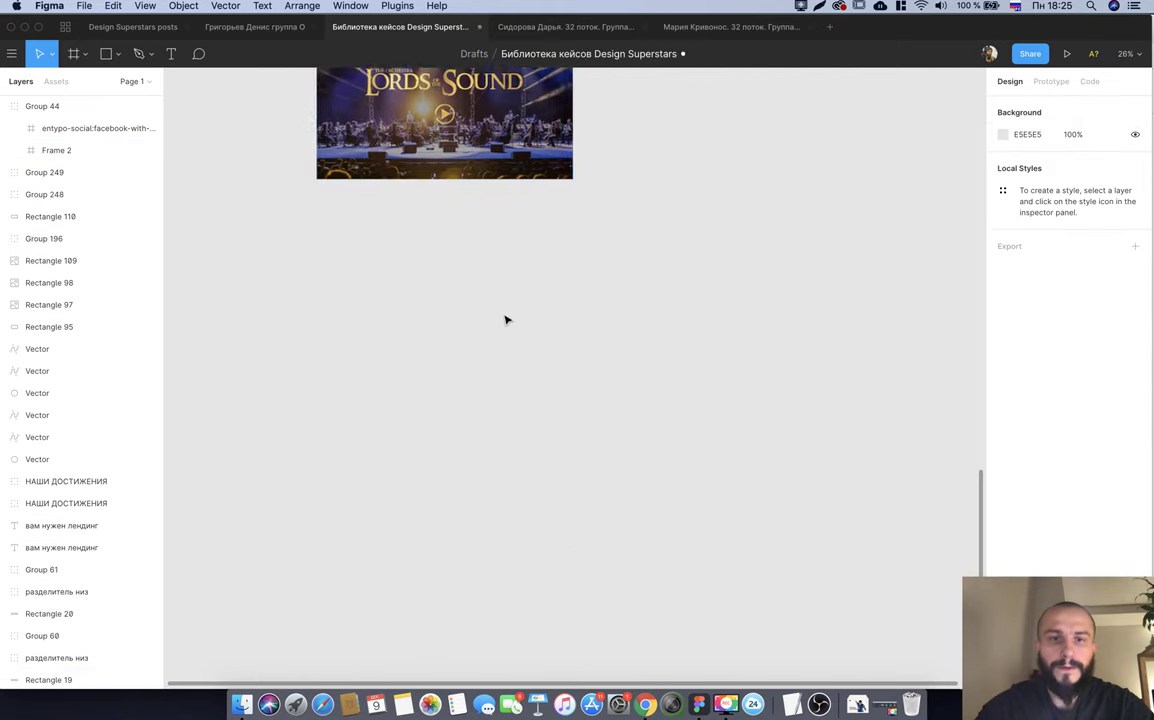
scroll(533, 327, up, 2)
click(450, 313)
scroll(450, 313, up, 3)
scroll(462, 330, up, 2)
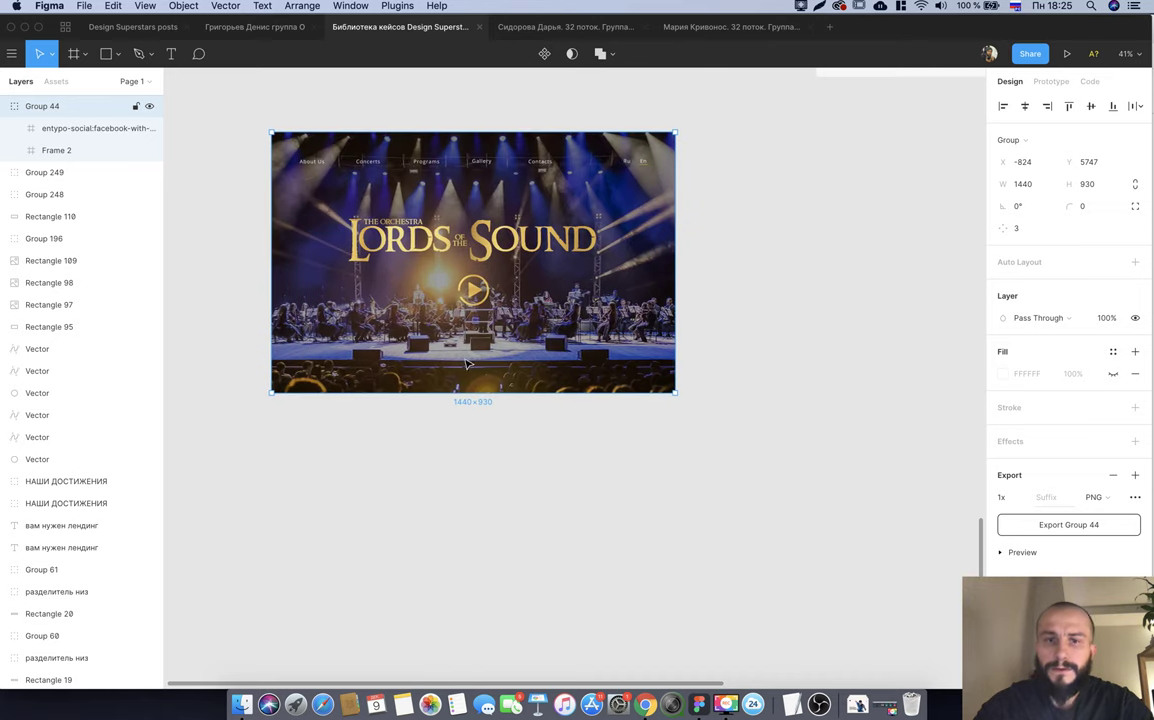
drag(501, 390, 501, 357)
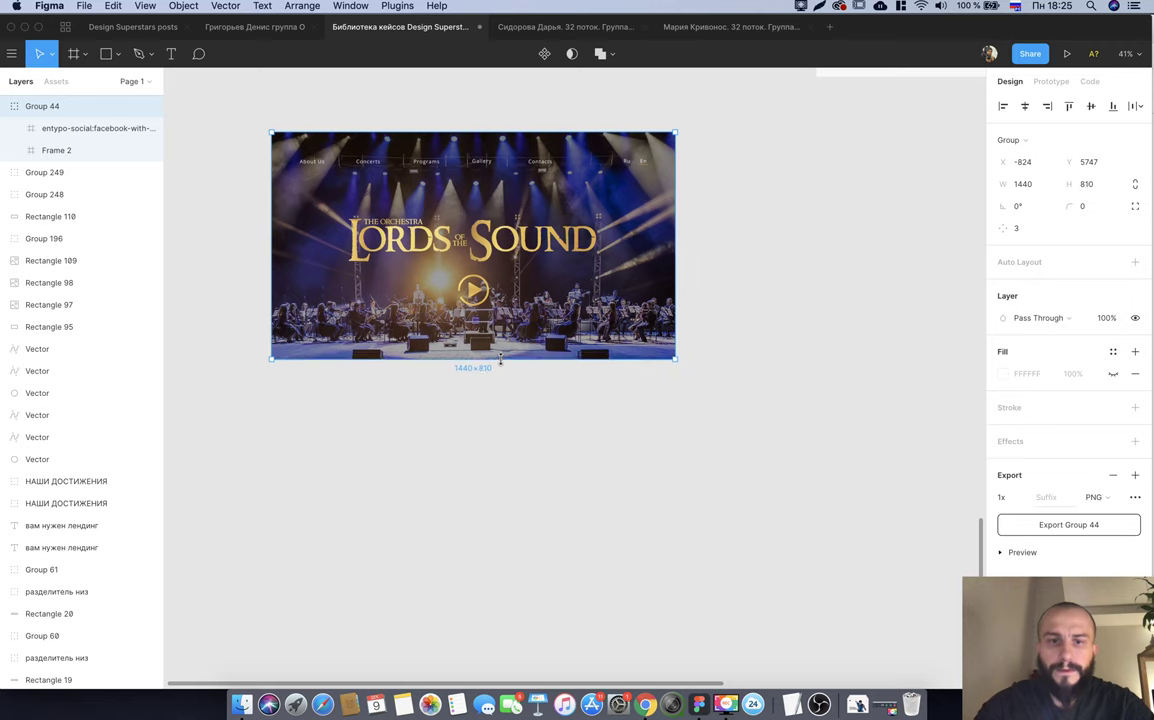
Select the play triangle and circle and switch their image fill from tile to fill.
click(485, 418)
scroll(483, 270, up, 1)
super+click(483, 289)
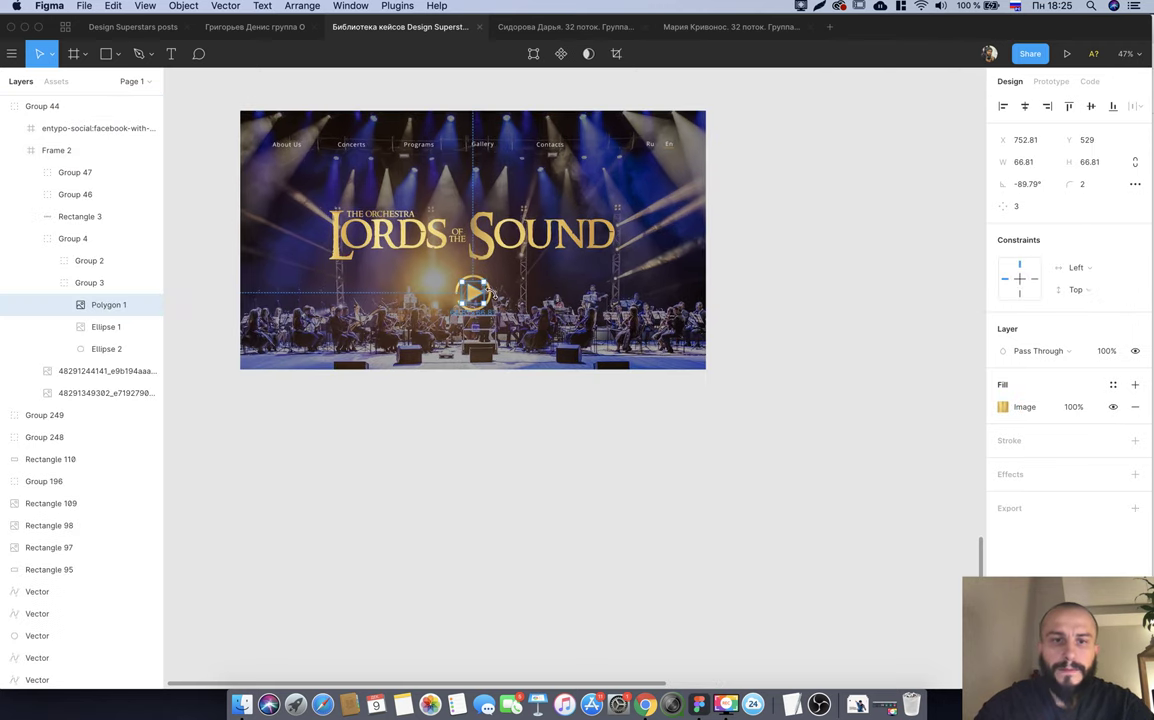
shift+click(488, 293)
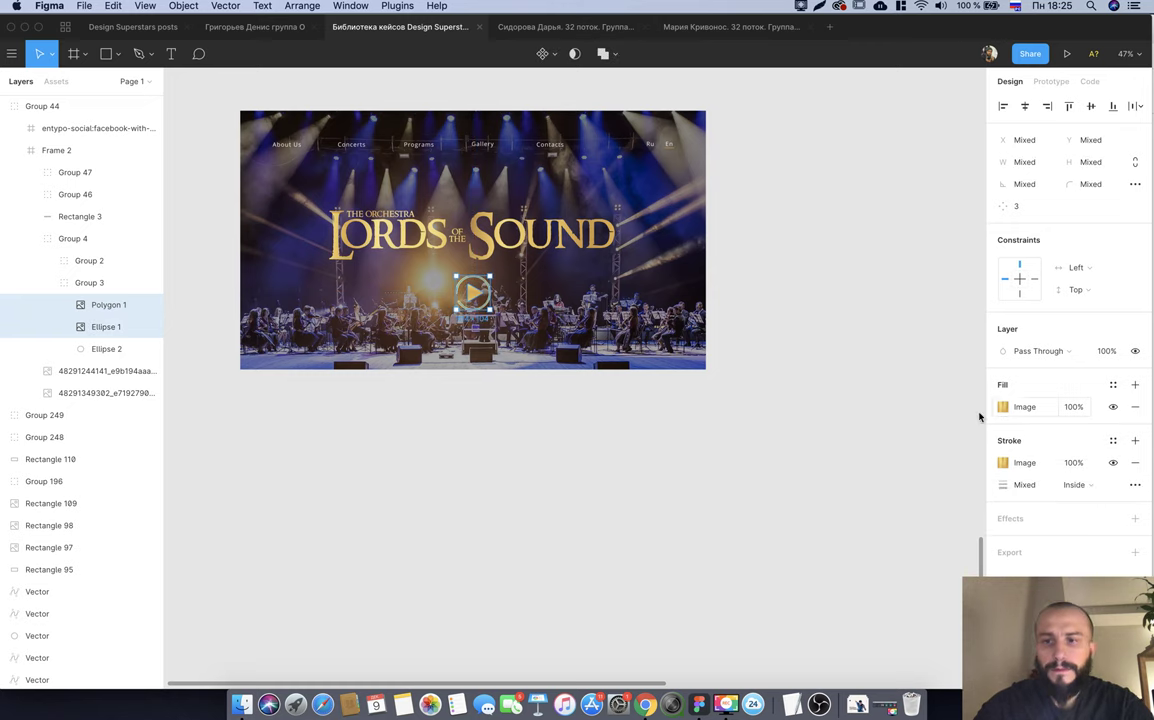
click(1003, 407)
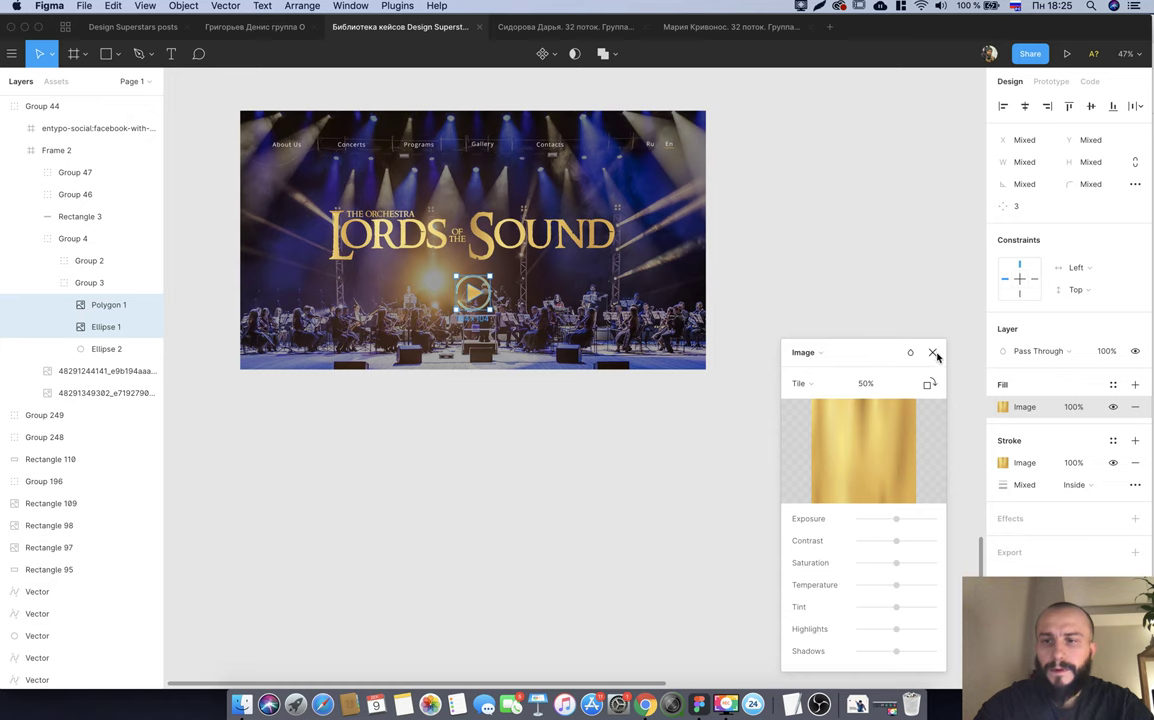
click(933, 353)
click(1003, 407)
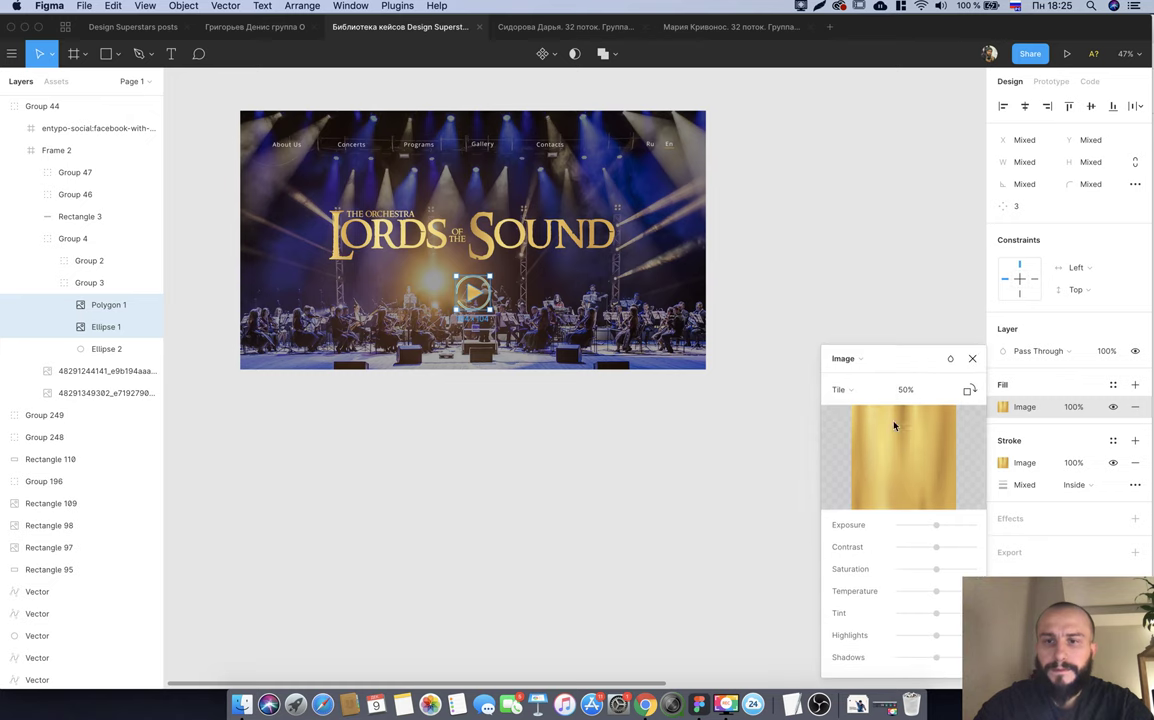
click(851, 390)
click(854, 340)
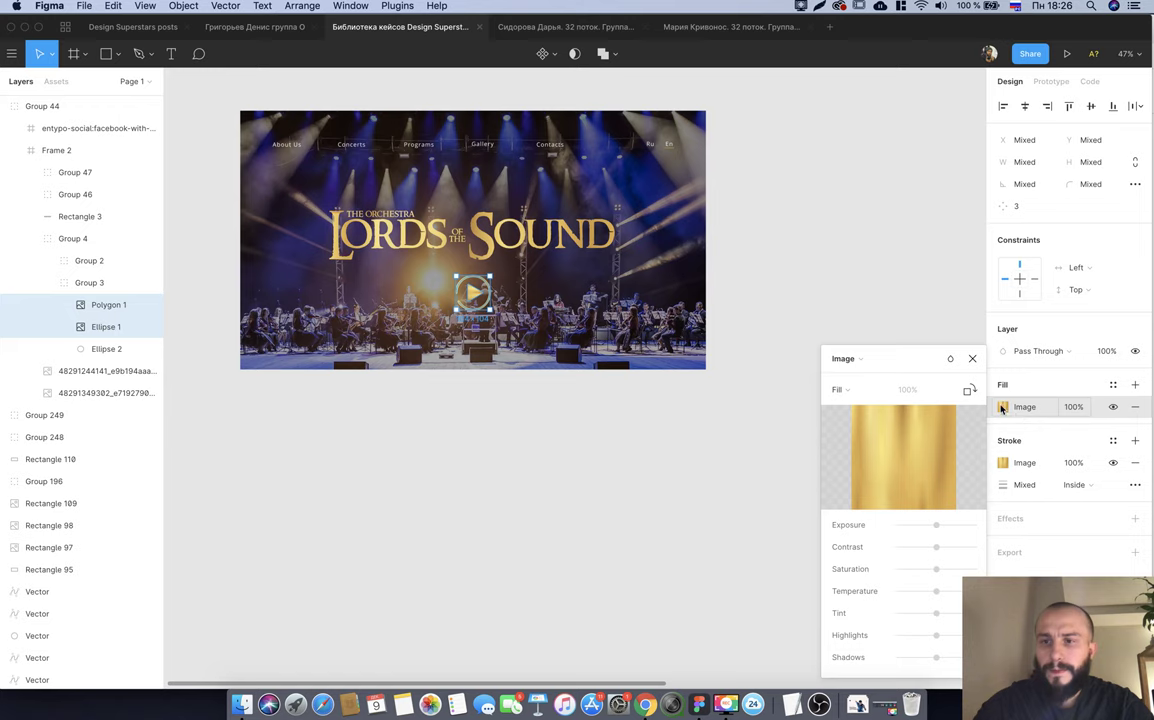
Replace the play button's gold image fill with a solid white fill.
click(1003, 407)
click(1135, 407)
click(1003, 407)
click(969, 327)
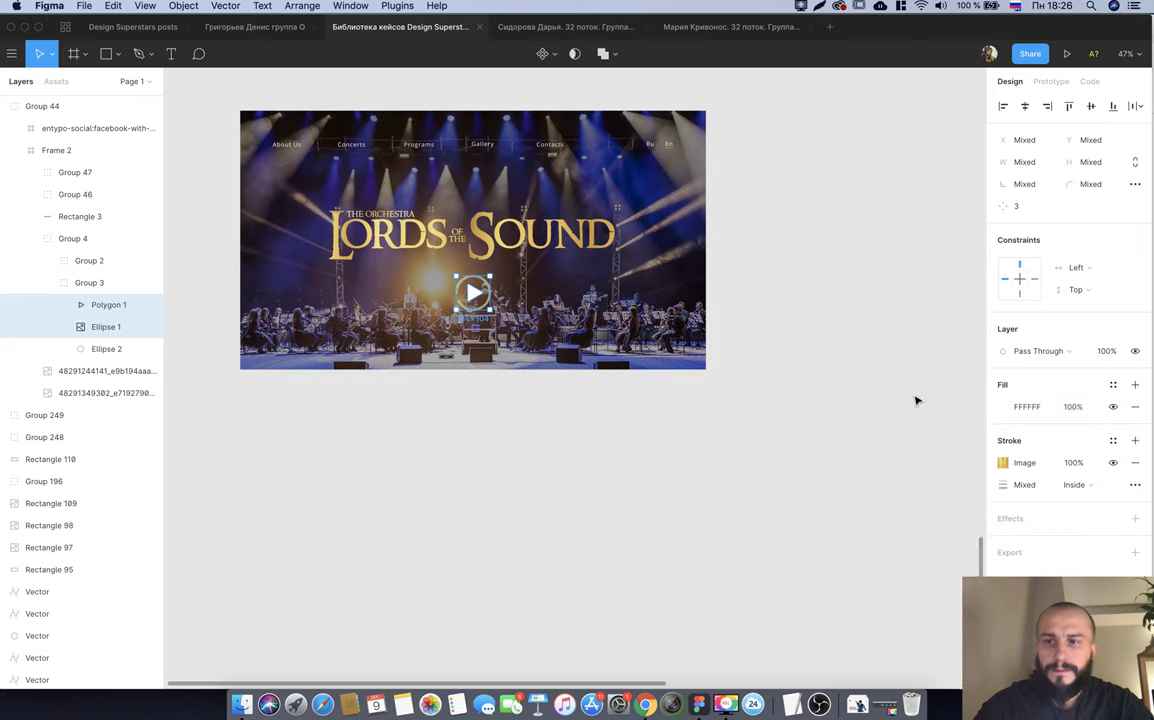
Swap the gold image outline for a white FFFFFF stroke.
click(1003, 464)
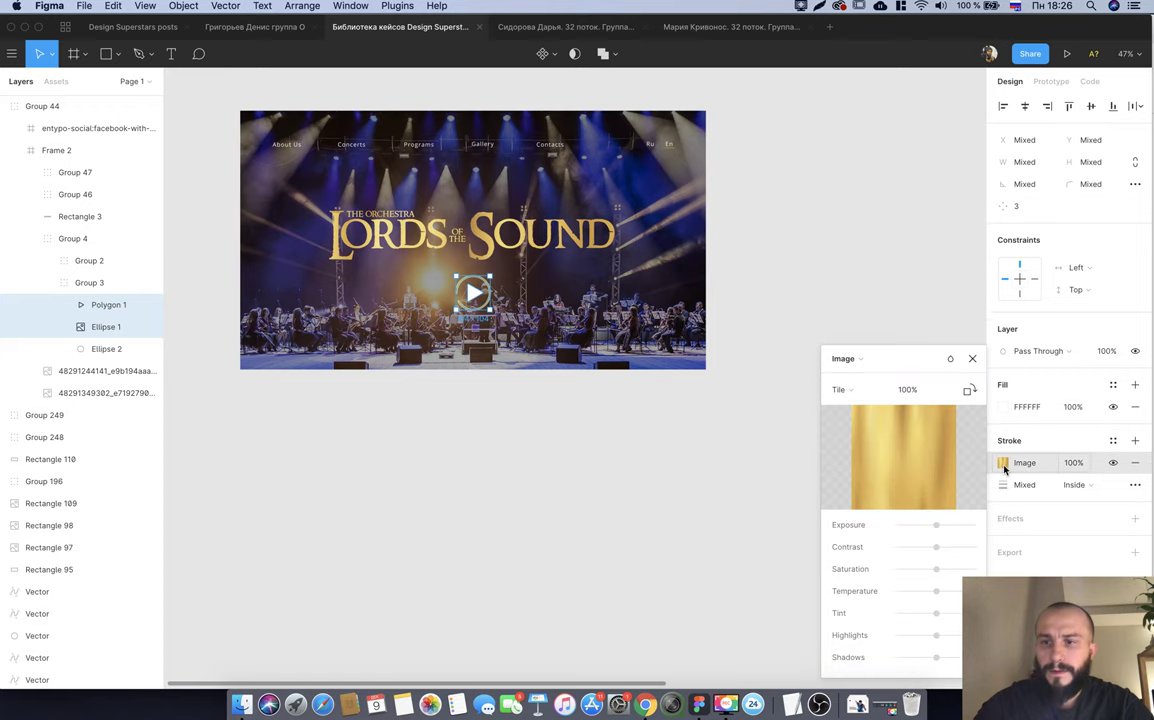
click(1135, 464)
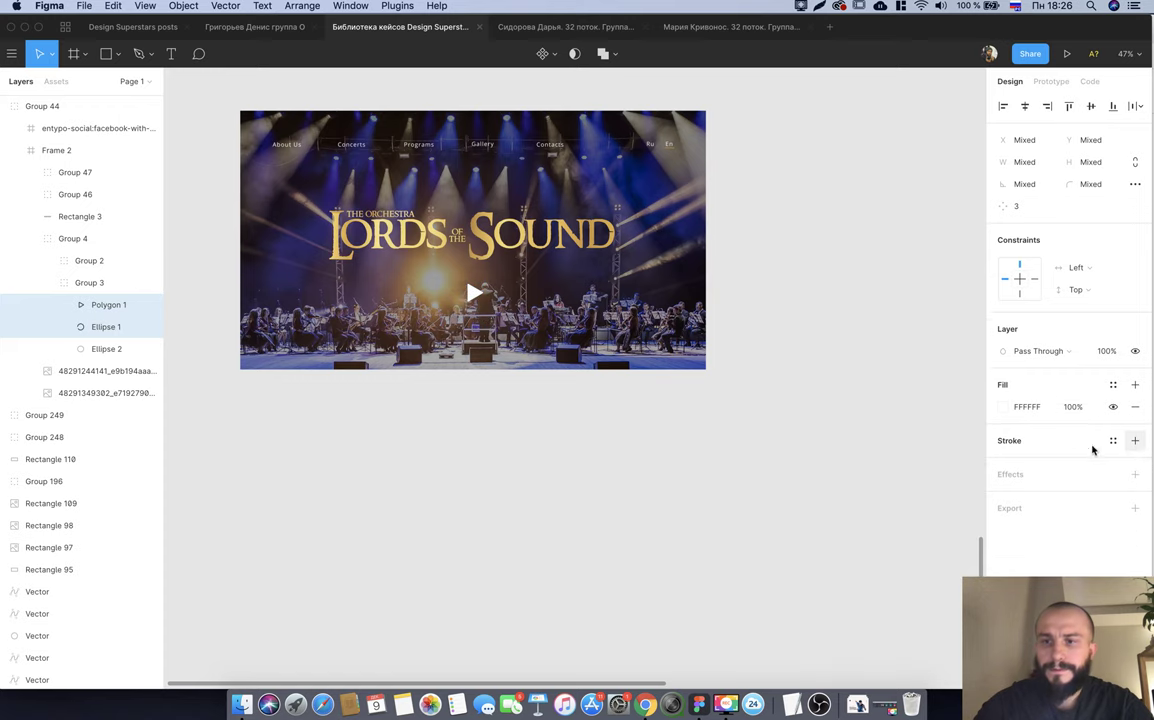
click(1135, 440)
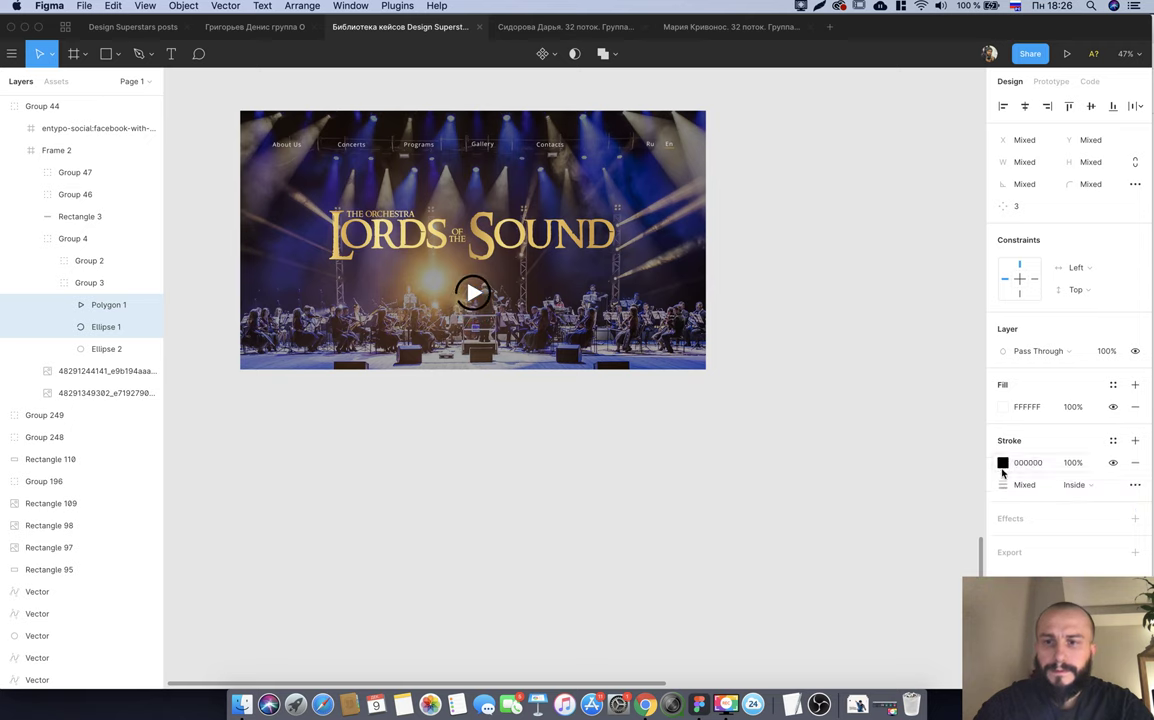
click(1003, 463)
text(FFFFFF)
key(Return)
click(974, 329)
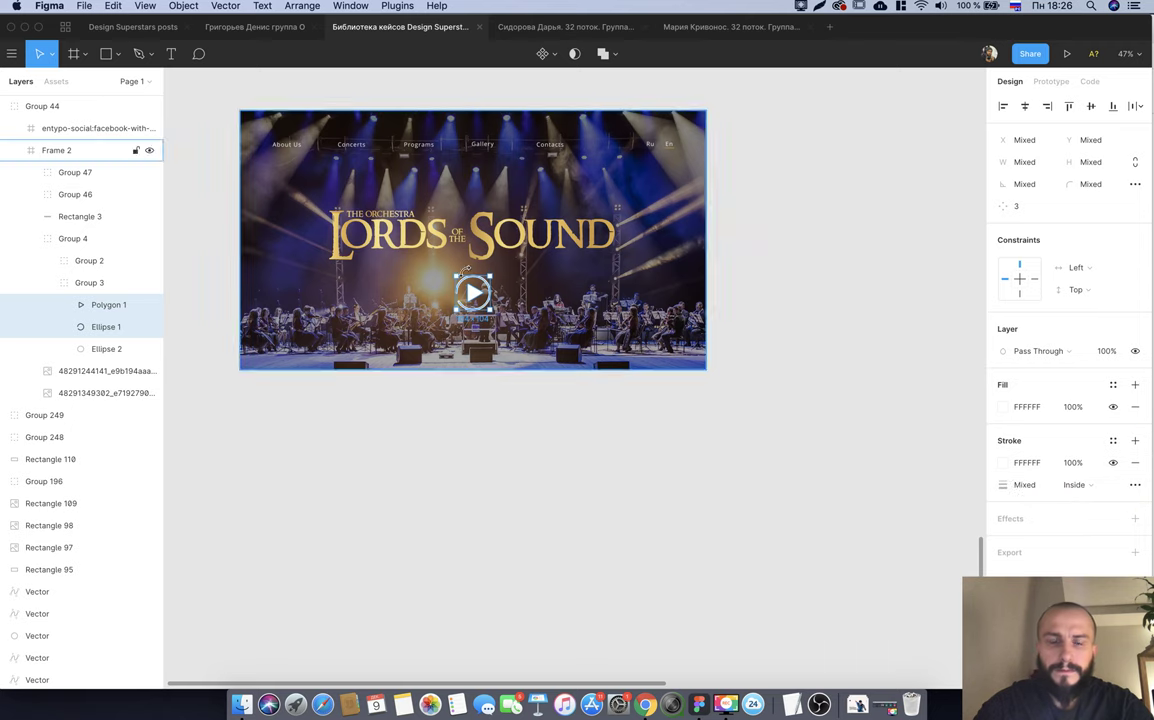
Shrink the play triangle and circle together to about half size.
click(475, 297)
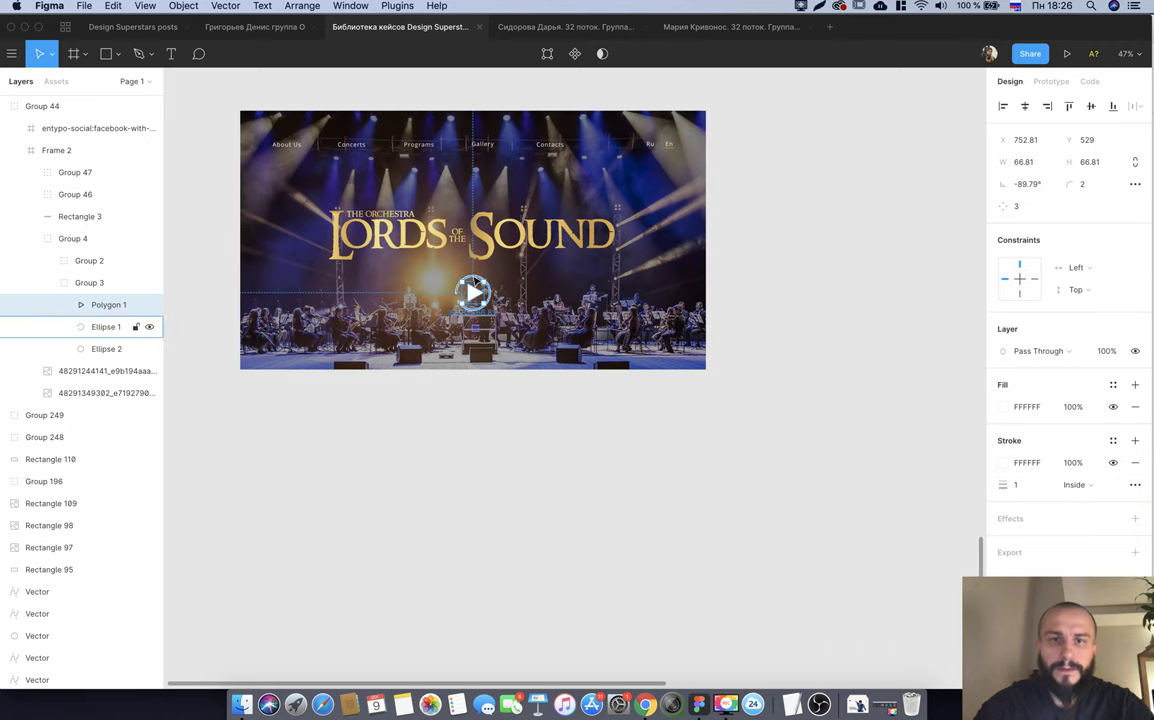
scroll(476, 278, up, 5)
shift+click(486, 283)
mouse_move(499, 276)
mouse_down()
mouse_move(474, 303)
mouse_move(238, 346)
mouse_up()
scroll(238, 346, down, 4)
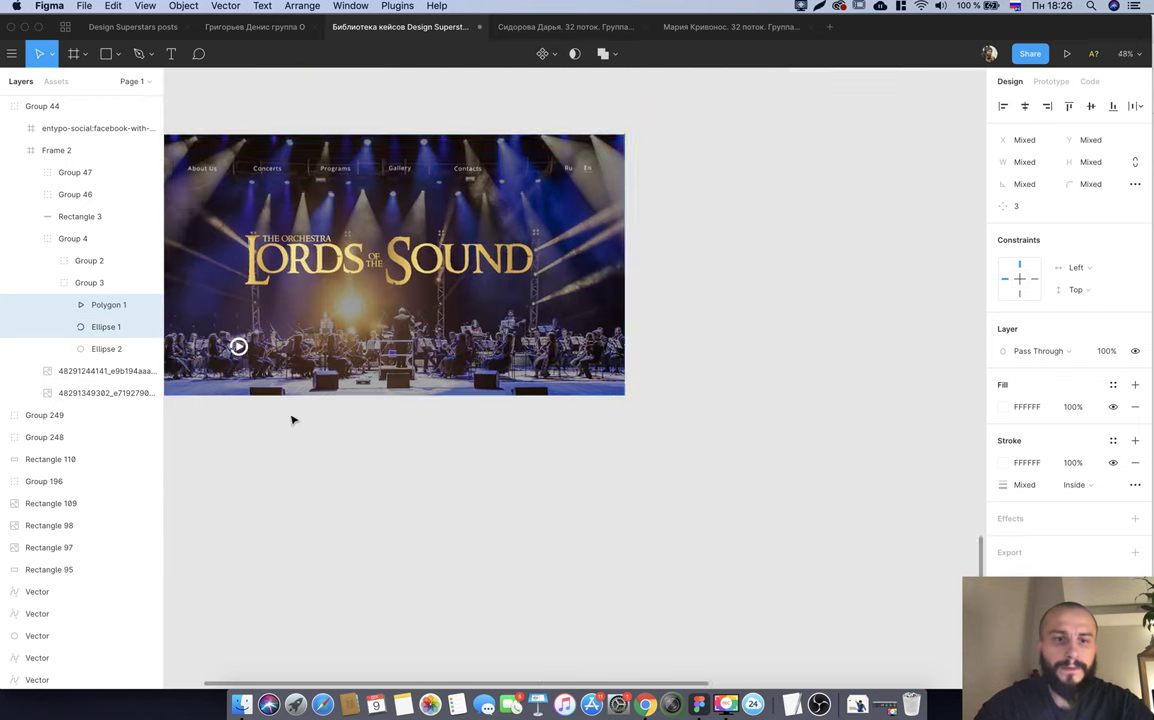
click(358, 464)
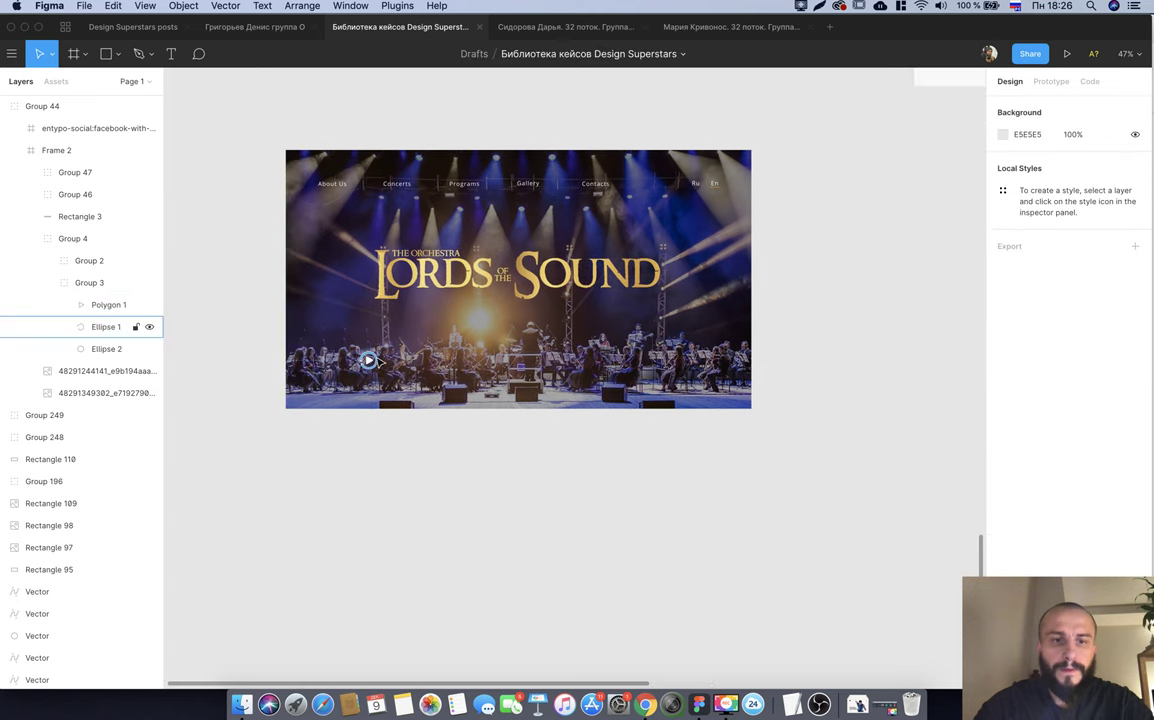
Set the play circle's outline thickness to 8 and show the layout grids.
click(370, 361)
click(1024, 467)
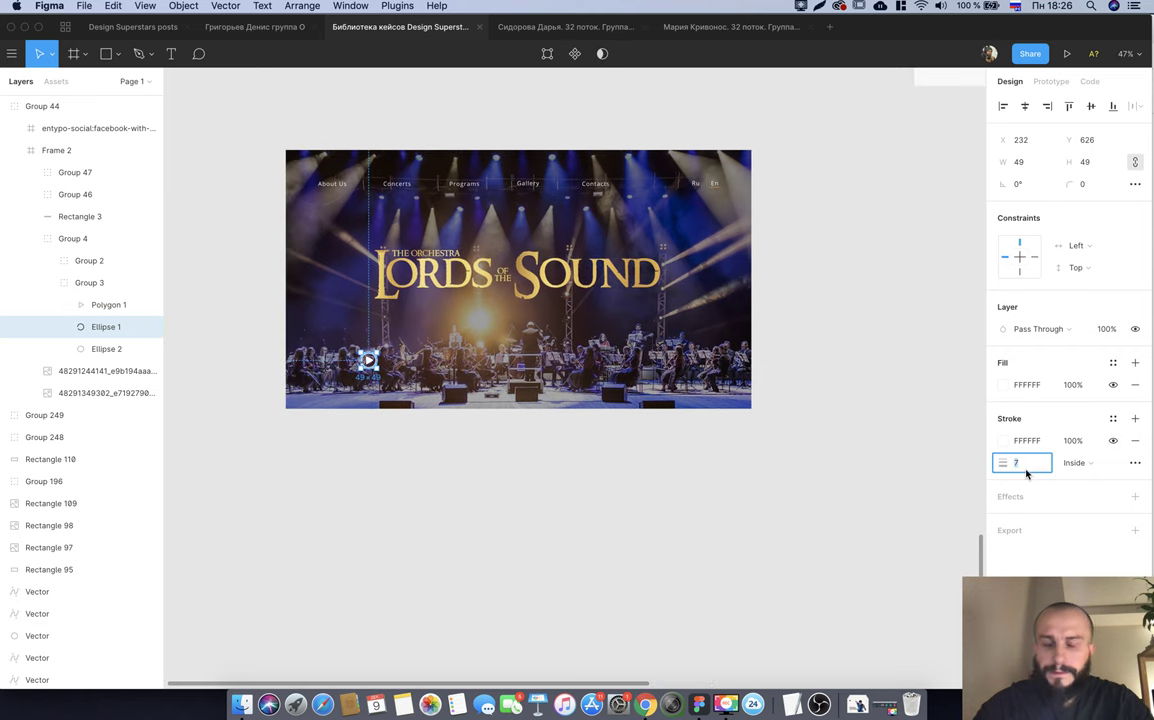
text(8)
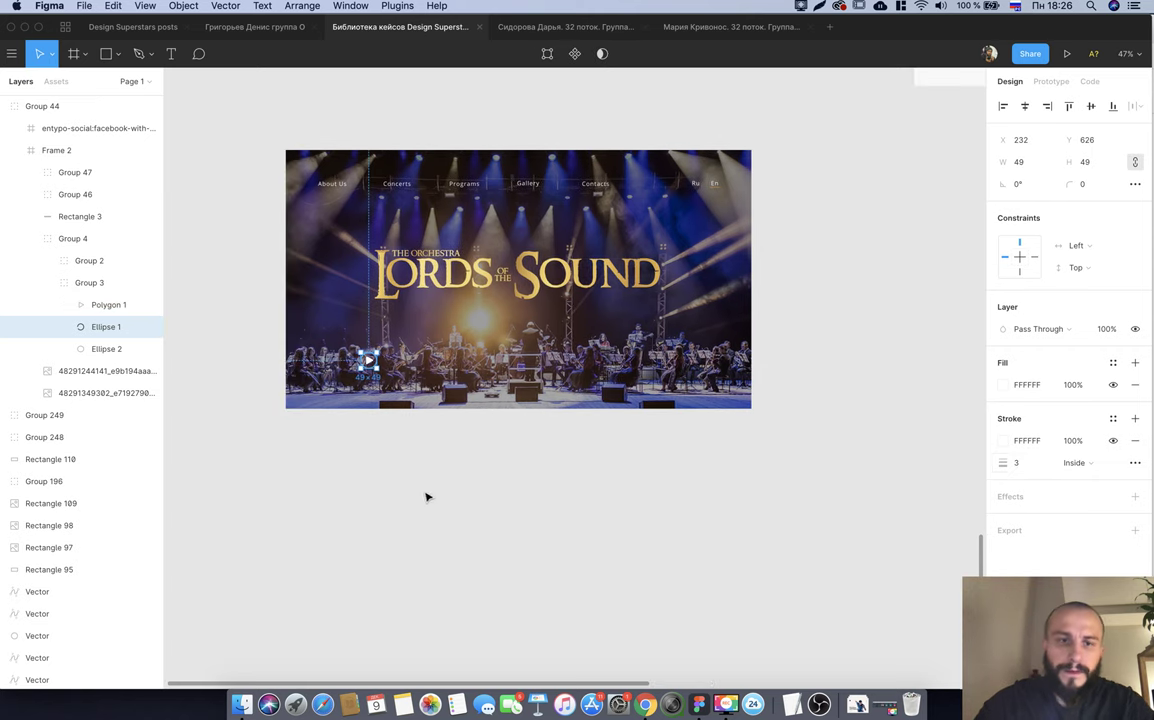
click(428, 495)
key(ctrl+g)
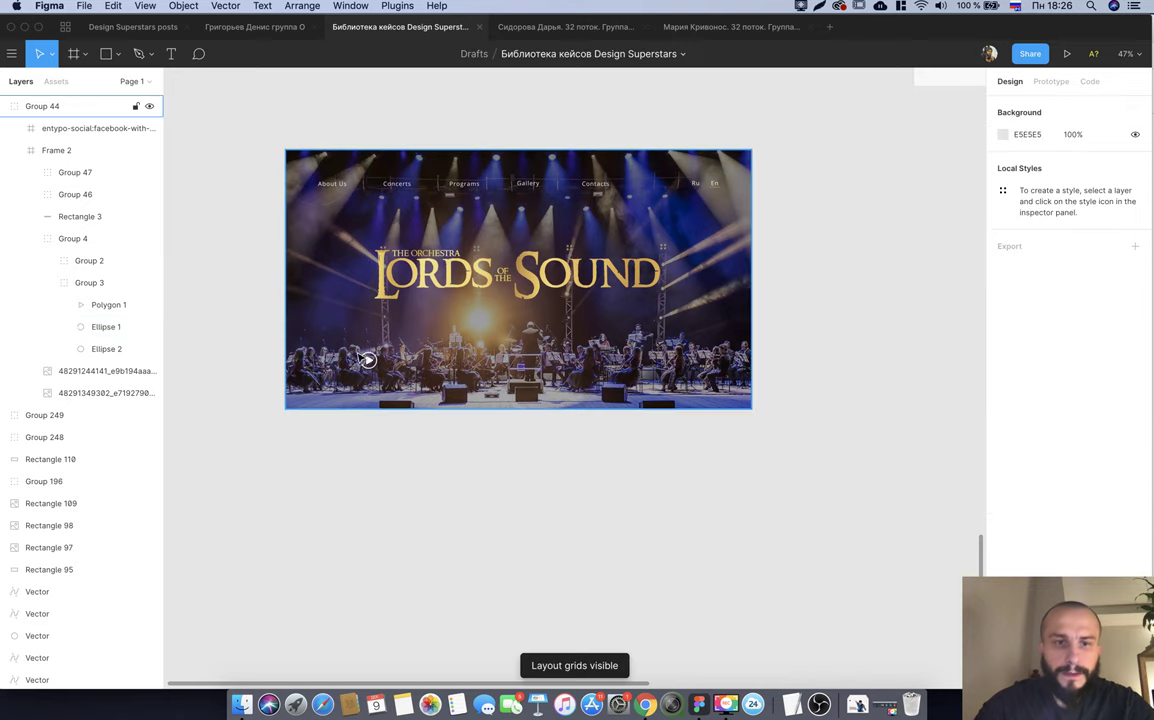
scroll(368, 360, up, 2)
scroll(370, 362, up, 2)
Move the play triangle and circle further left over the orchestra.
click(372, 364)
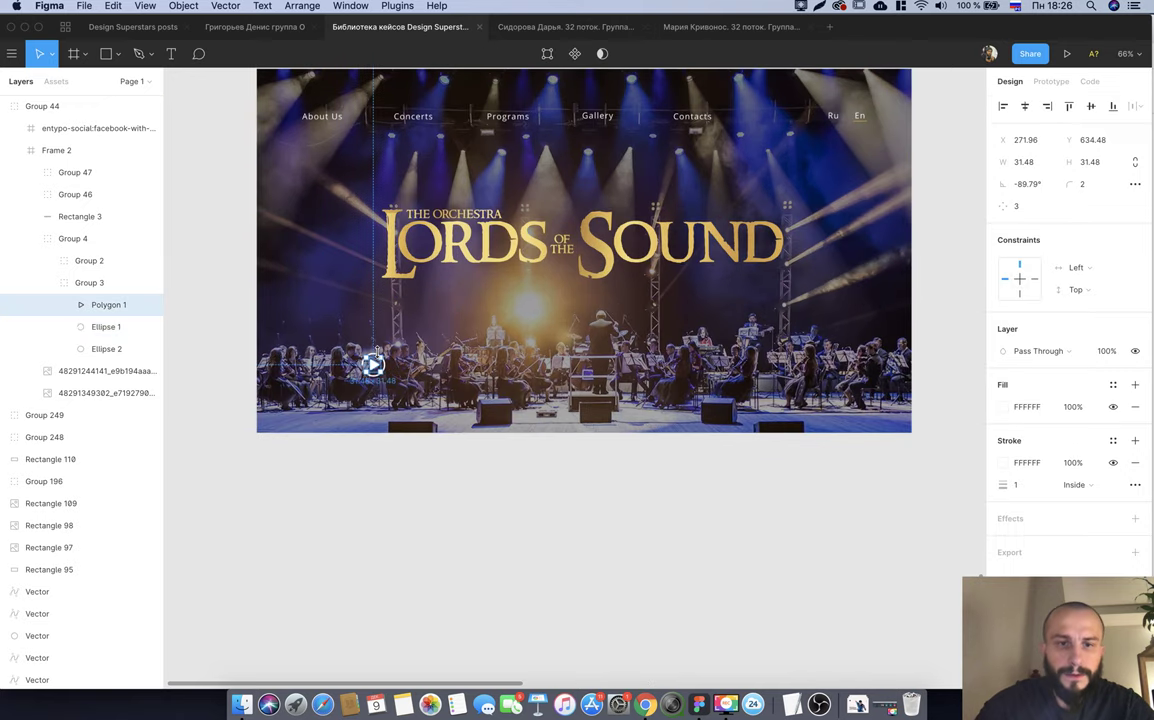
scroll(386, 366, up, 3)
scroll(388, 369, up, 1)
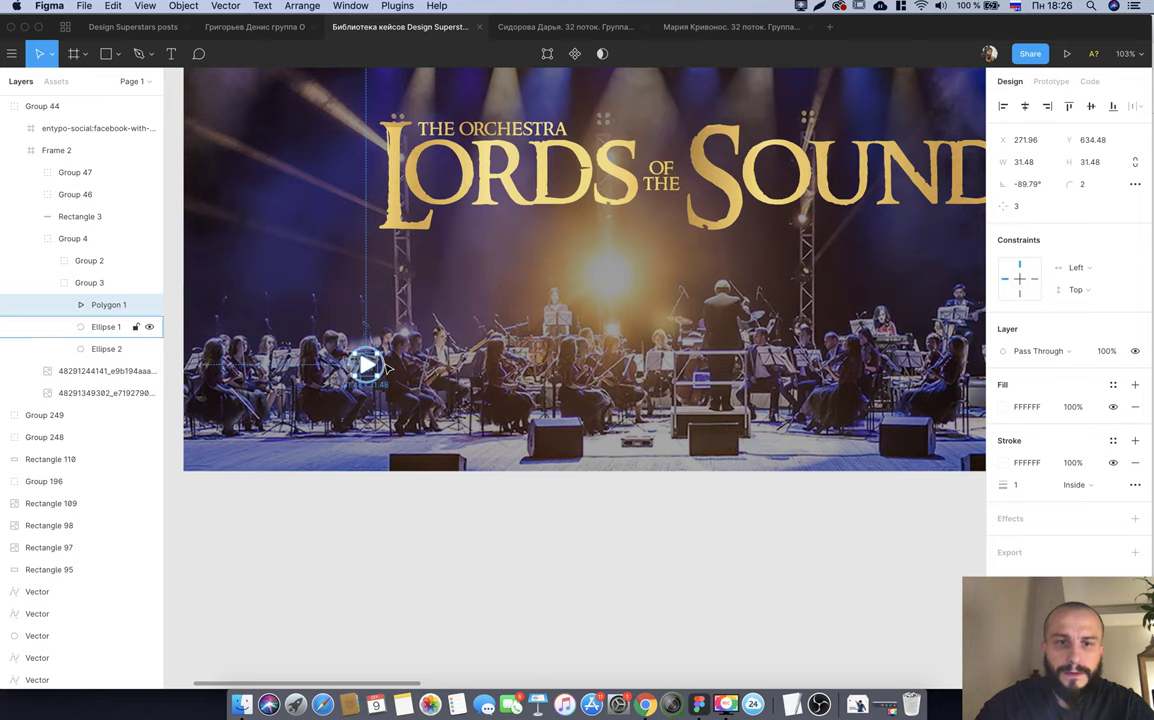
shift+click(367, 365)
drag(367, 365, 290, 372)
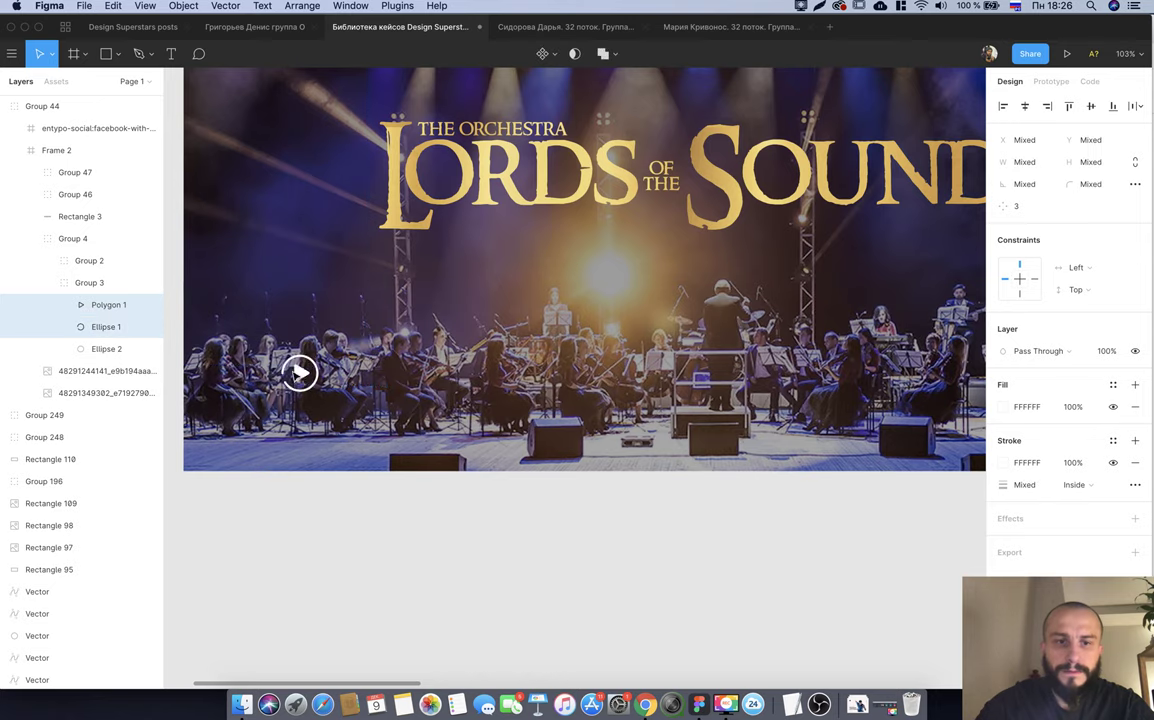
scroll(451, 502, down, 5)
Check the hero group's size, then select the whole 1440×800 group.
click(489, 520)
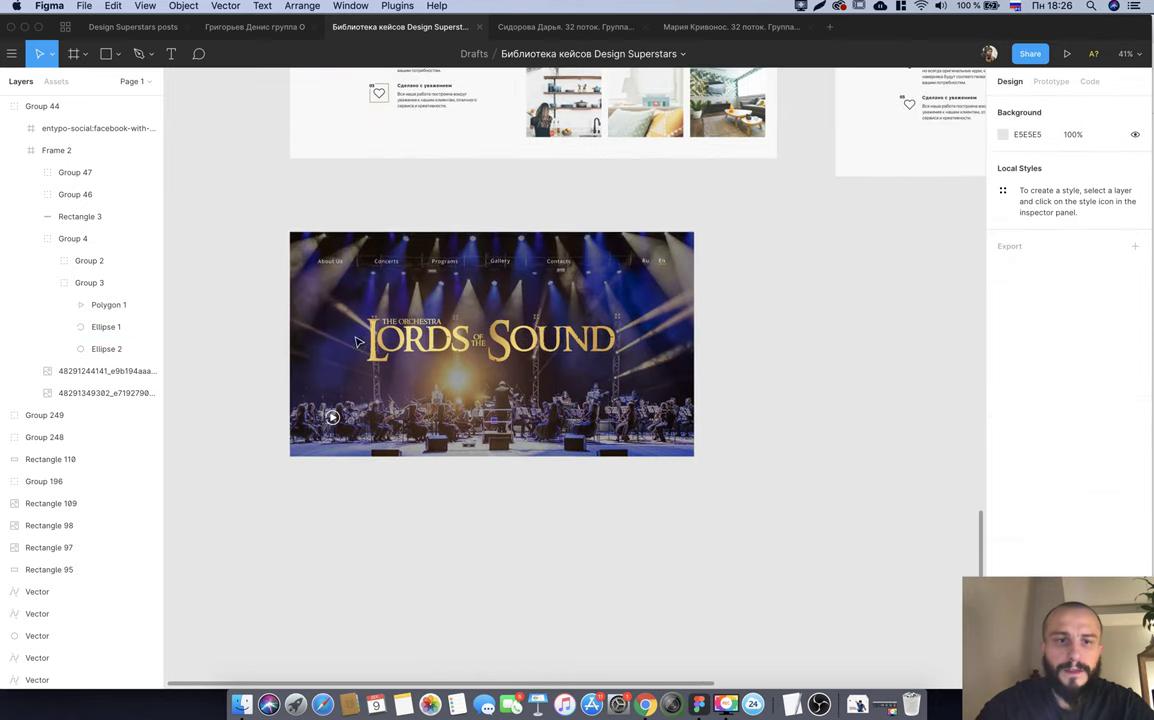
click(309, 232)
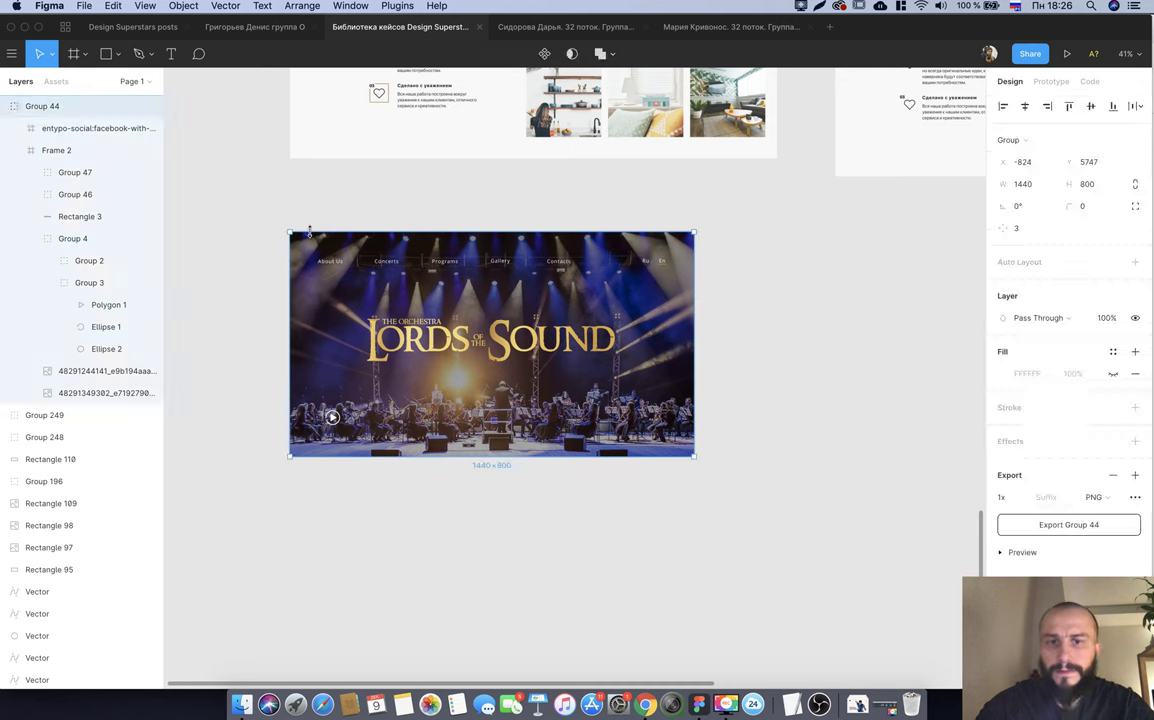
click(251, 242)
click(333, 245)
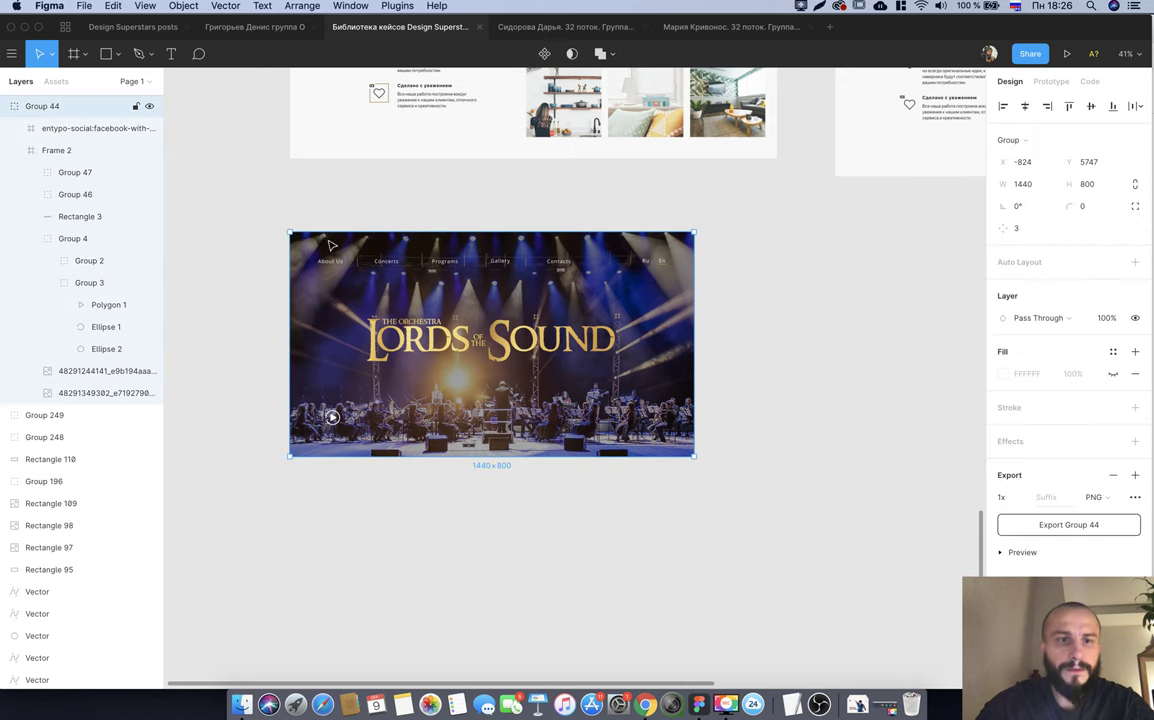
Wrap the hero group in a new frame and add a Columns layout grid.
right_click(305, 232)
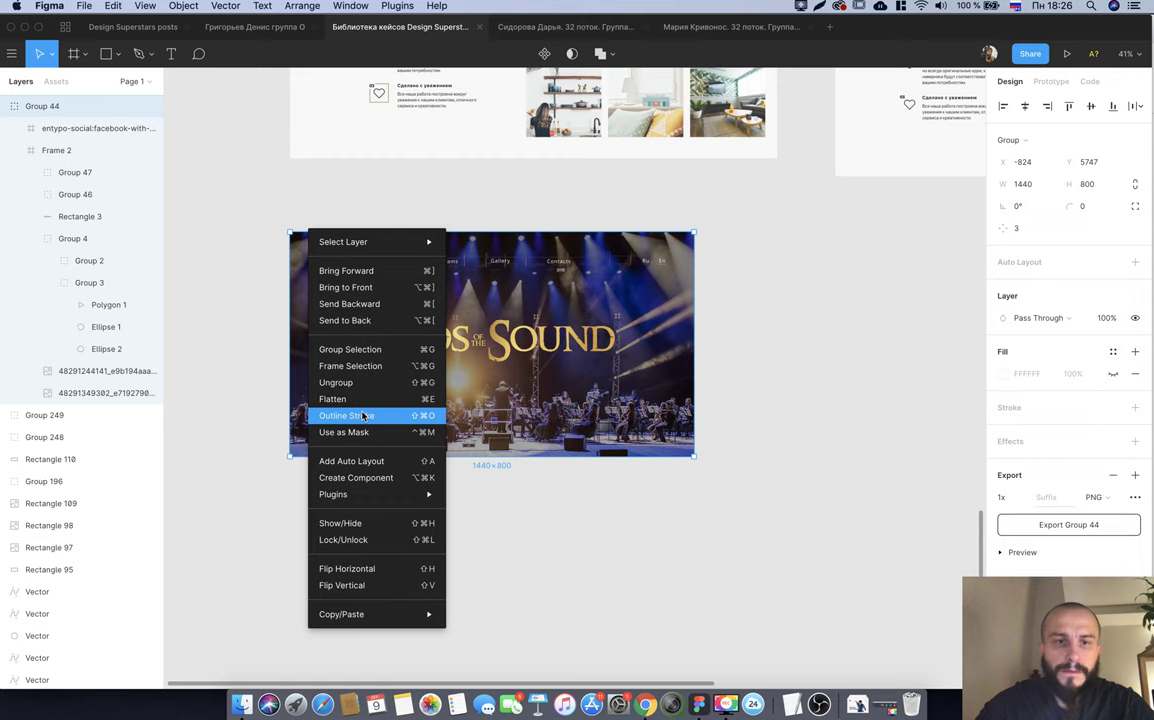
click(363, 368)
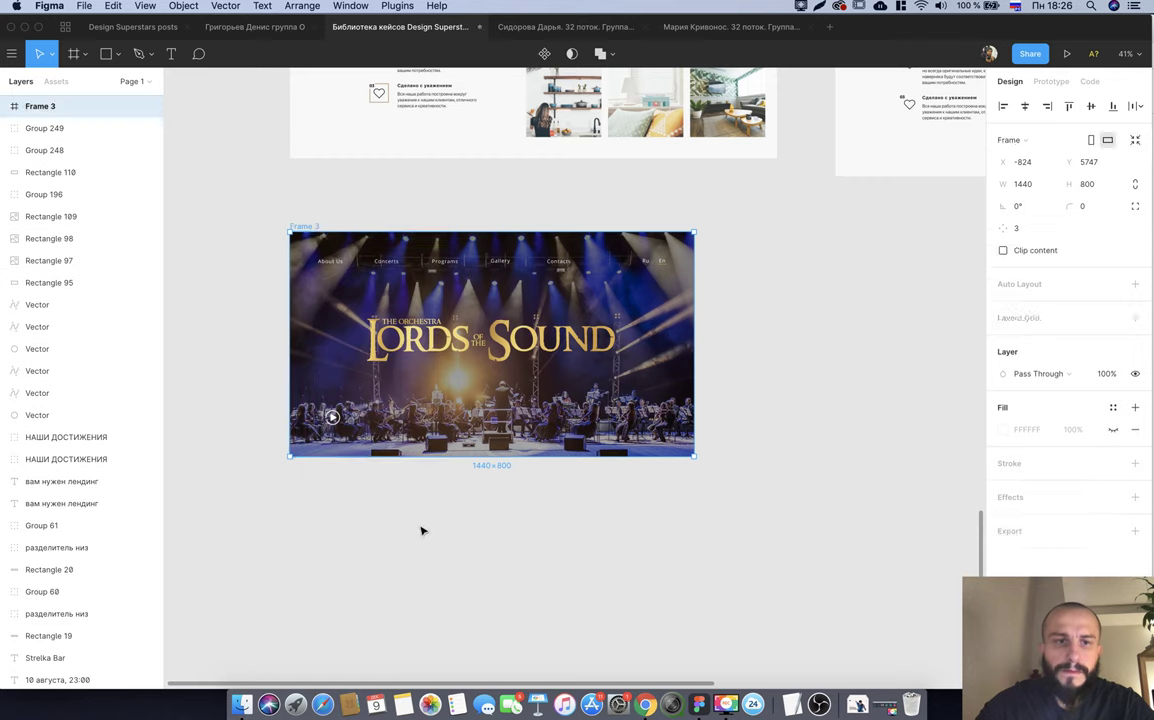
click(317, 230)
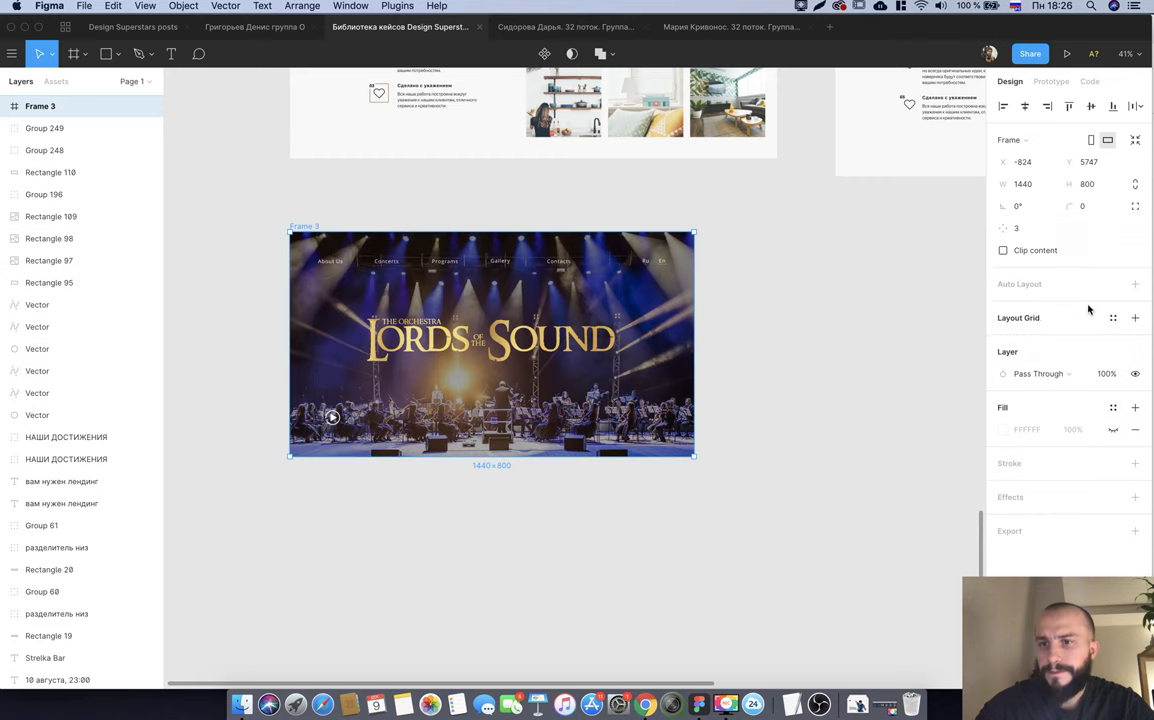
click(1134, 318)
click(1003, 340)
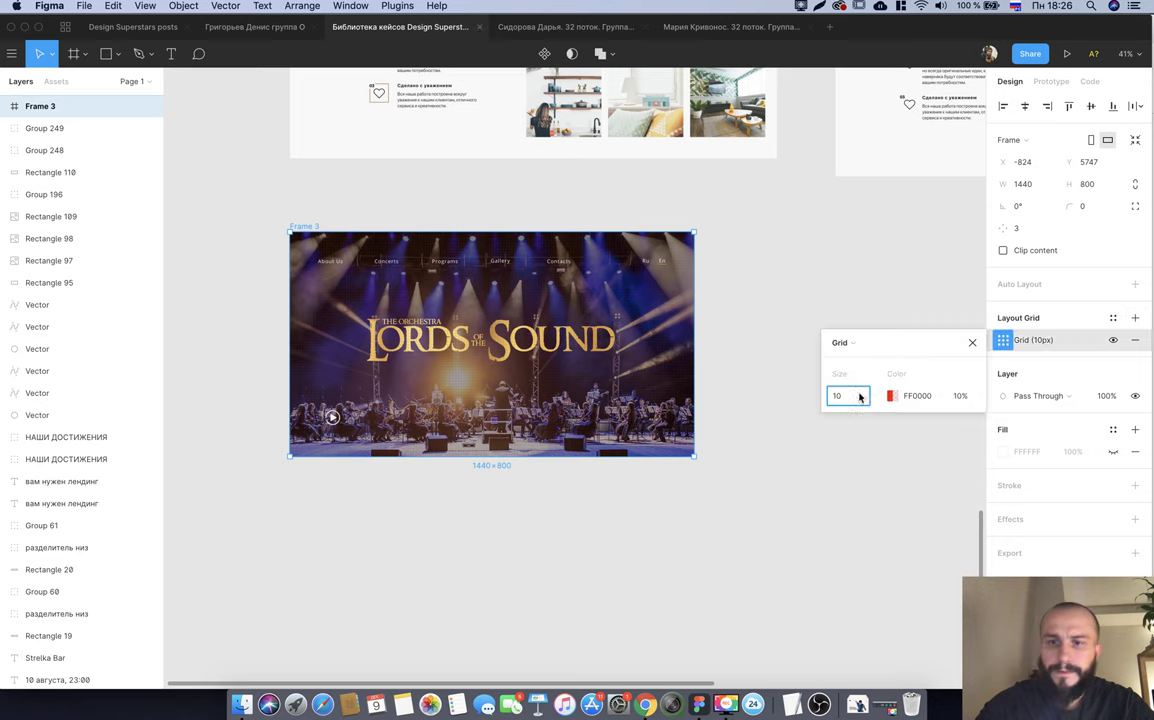
click(840, 342)
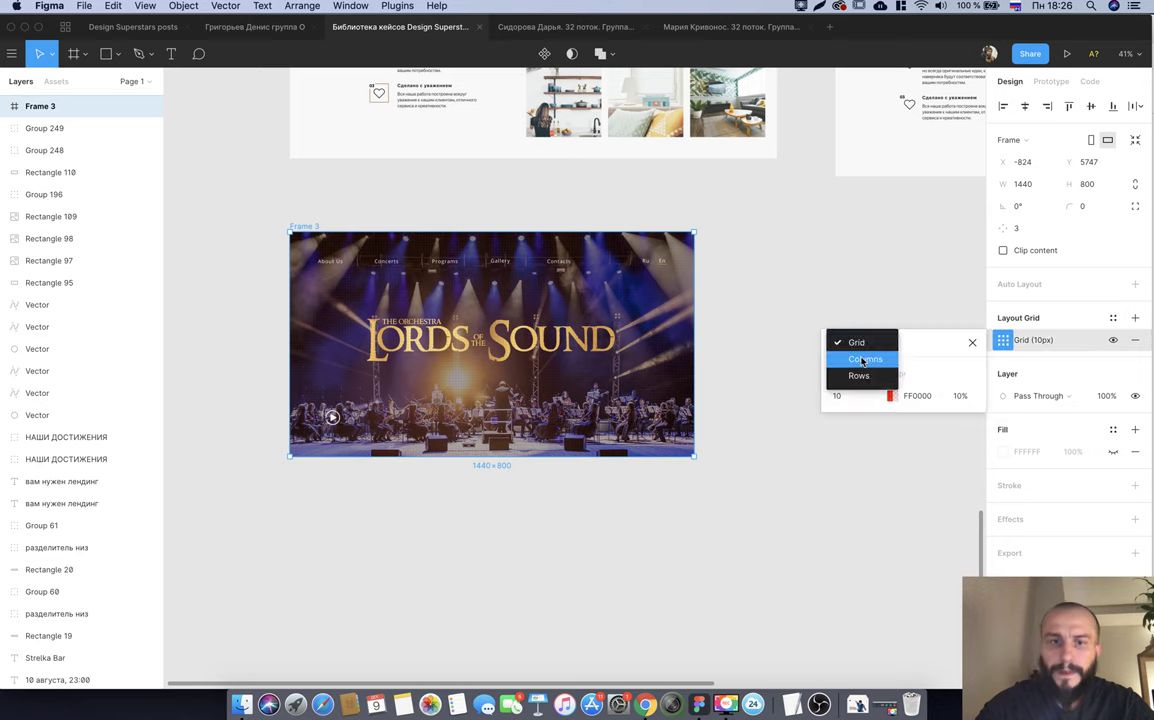
click(864, 360)
Set the grid to 12 centred columns, 60px wide with 40px gutters.
text(12)
key(Return)
click(955, 448)
text(80)
key(Return)
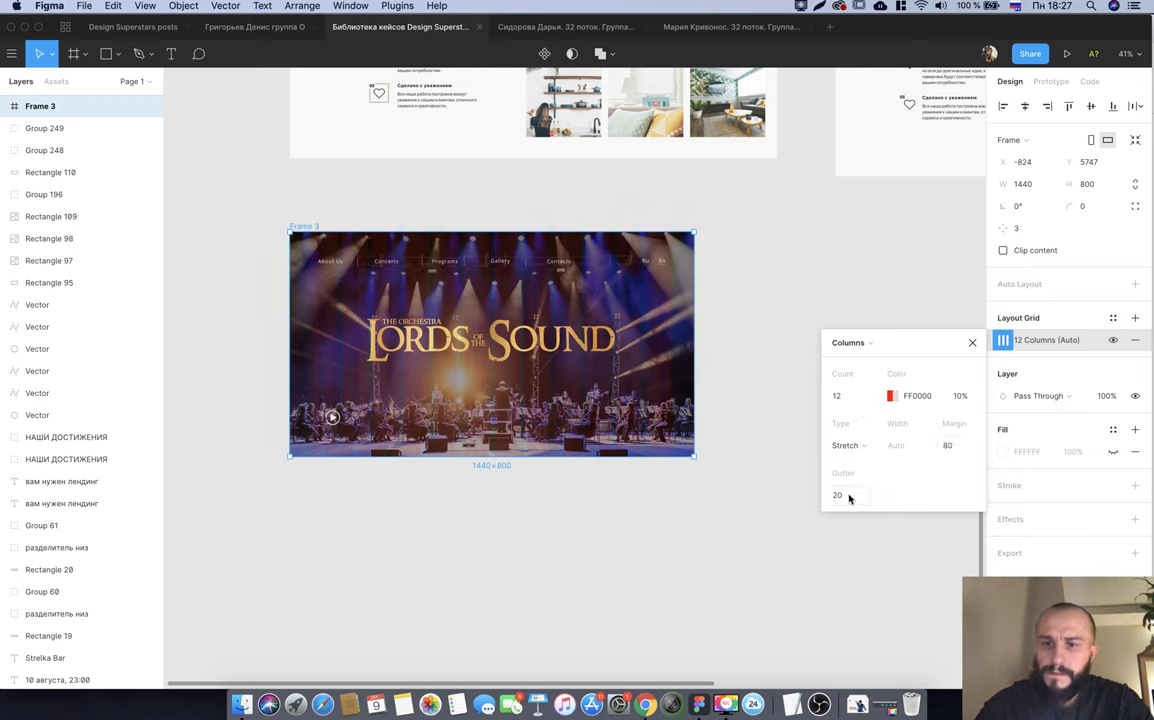
click(849, 498)
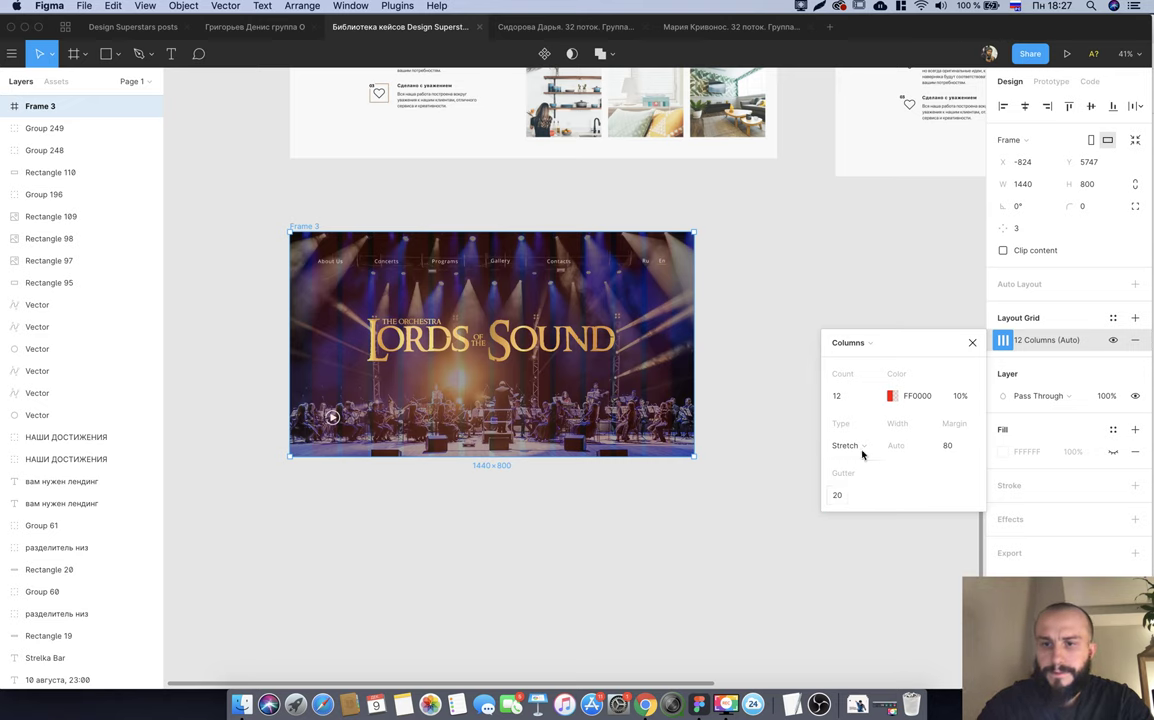
click(846, 445)
click(858, 429)
click(906, 451)
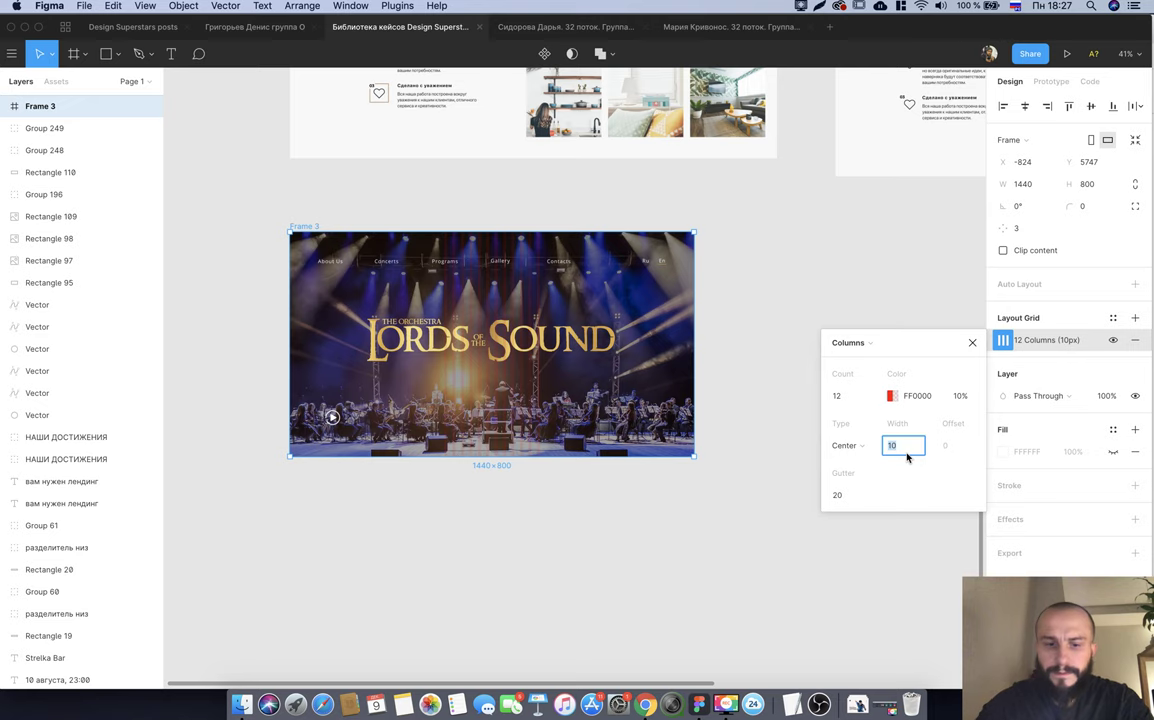
click(842, 495)
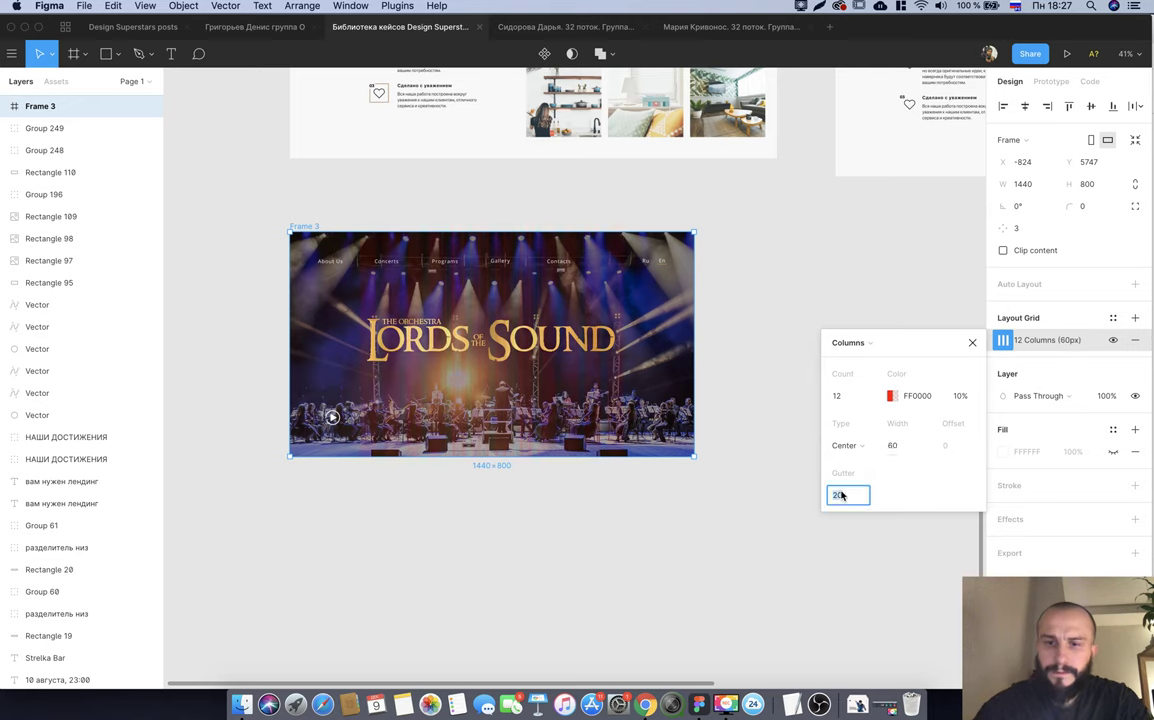
text(40)
click(865, 474)
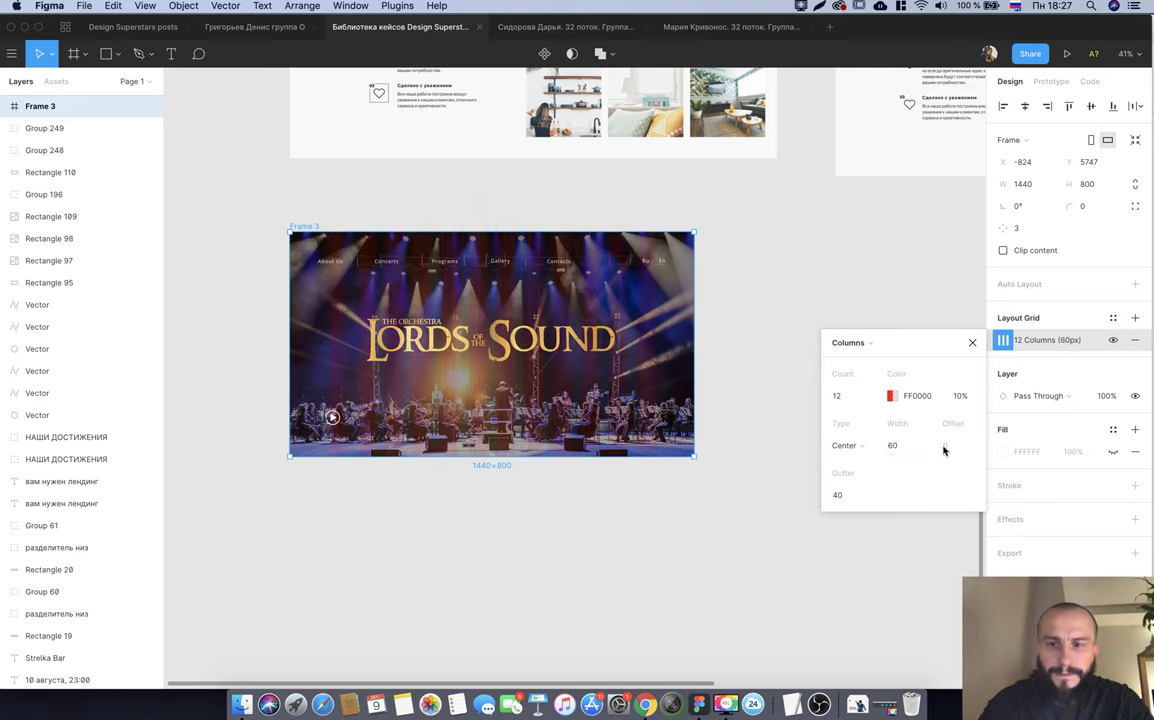
scroll(482, 523, up, 2)
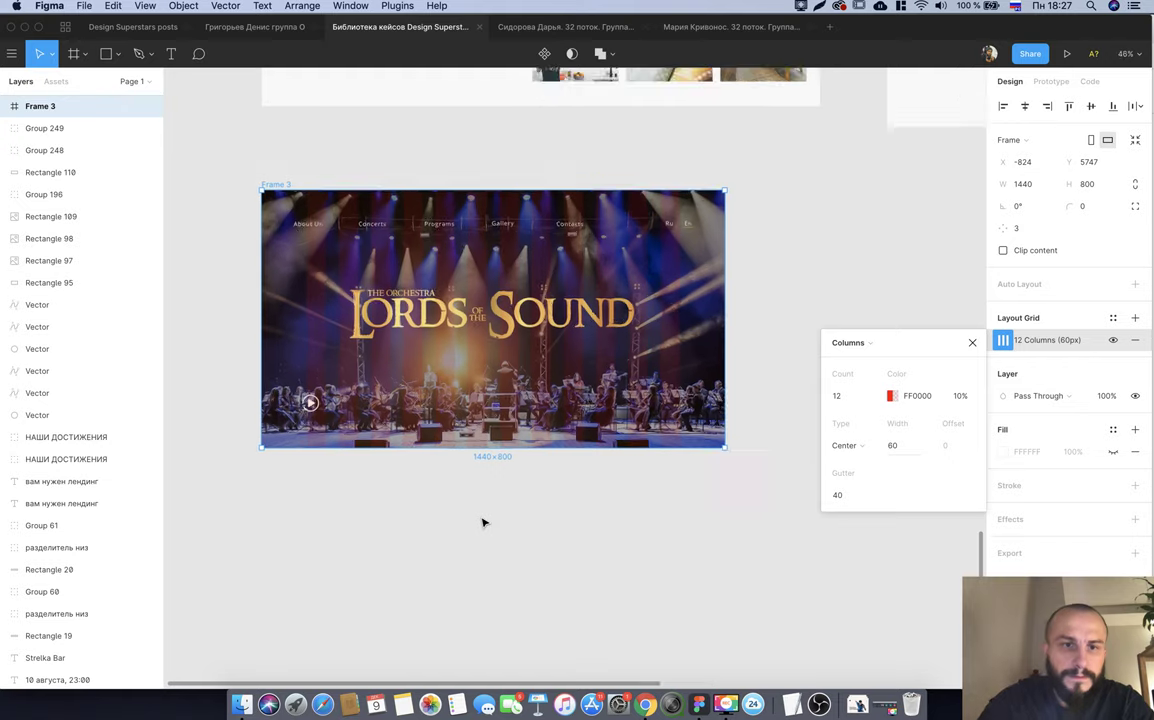
scroll(482, 523, up, 2)
scroll(448, 479, up, 2)
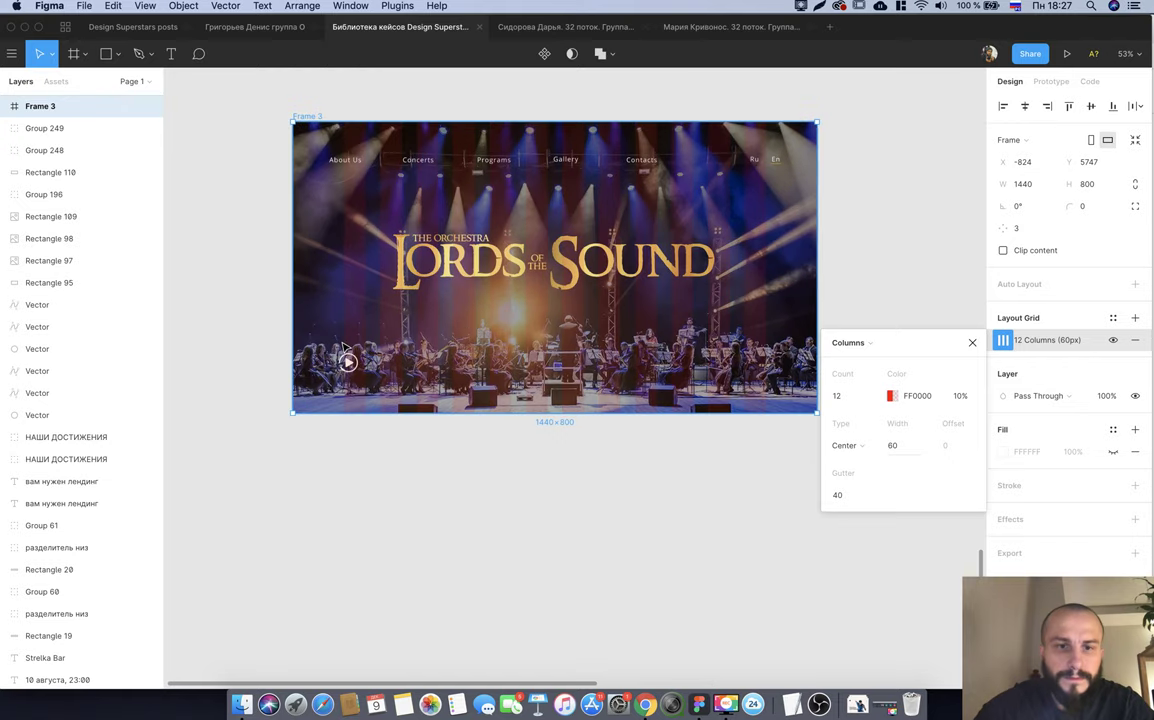
Shift About us right onto a column and select the other nav links and Ru/En labels.
click(345, 160)
drag(352, 161, 358, 163)
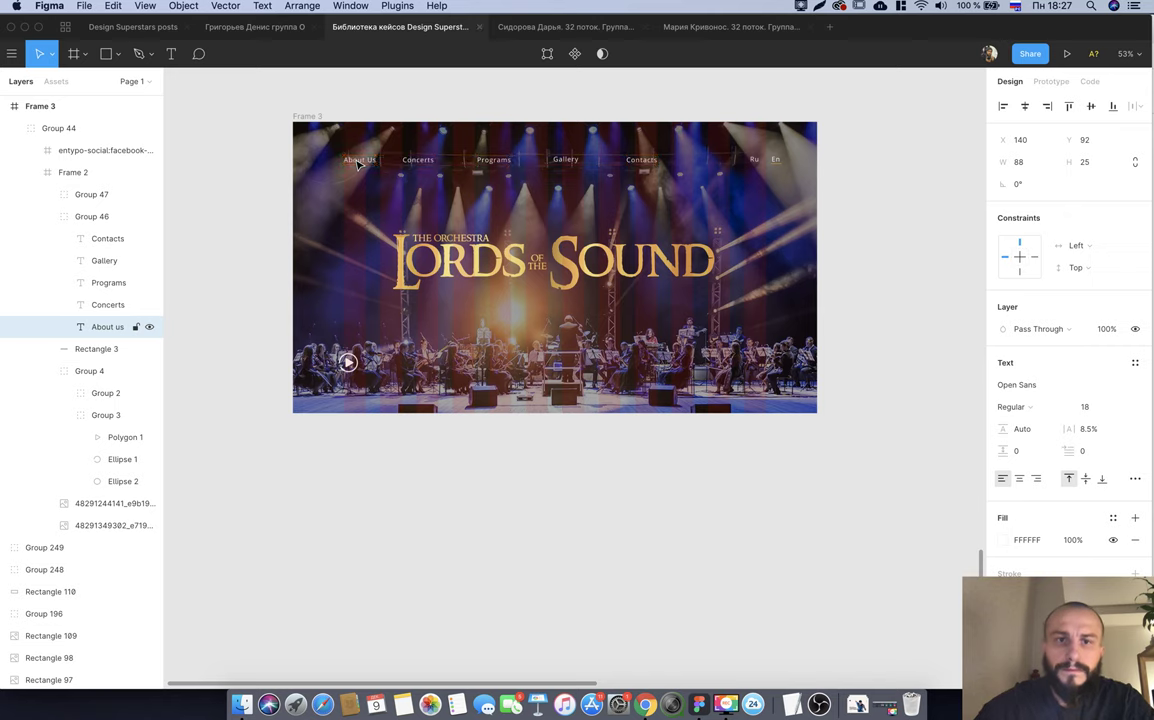
shift+click(418, 160)
shift+click(493, 160)
shift+click(565, 160)
shift+click(641, 160)
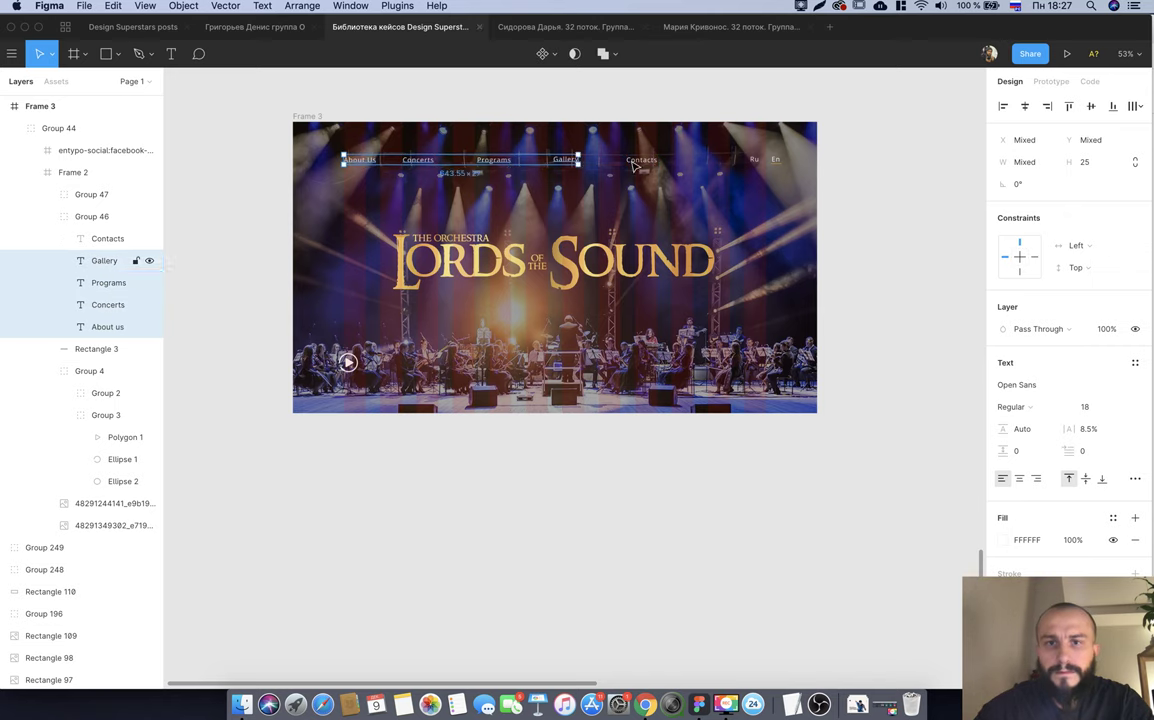
shift+click(758, 165)
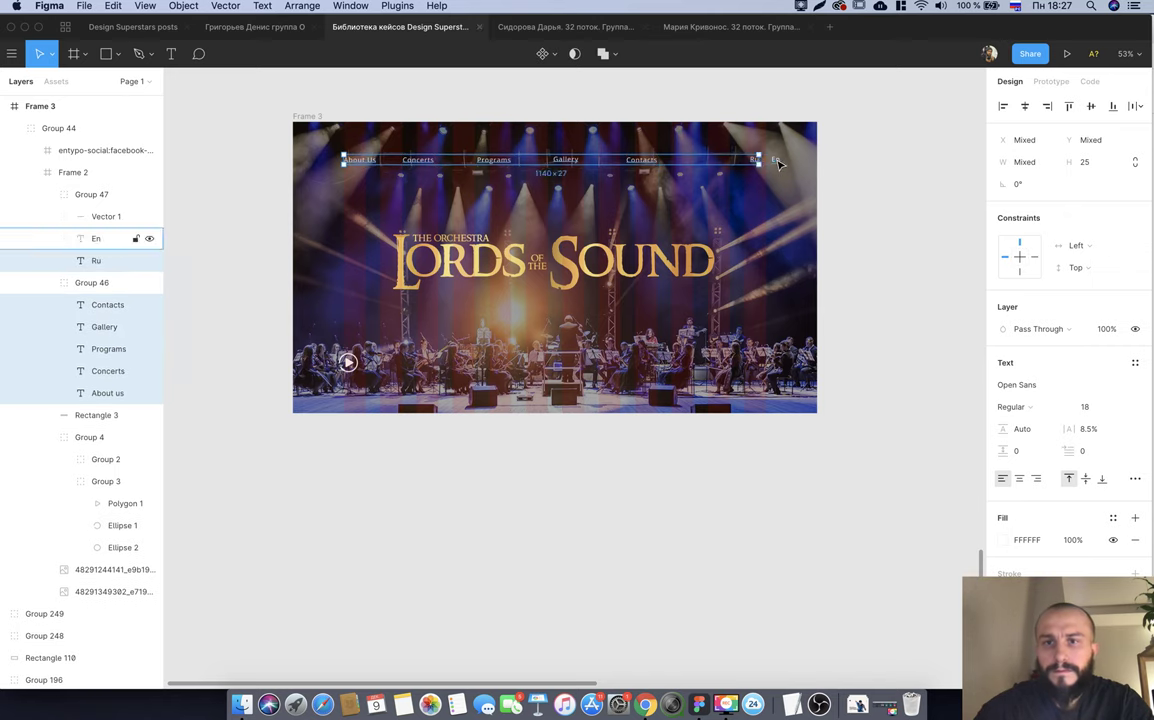
Add the nav divider to the selection and nudge the whole nav bar upward.
scroll(758, 165, up, 5)
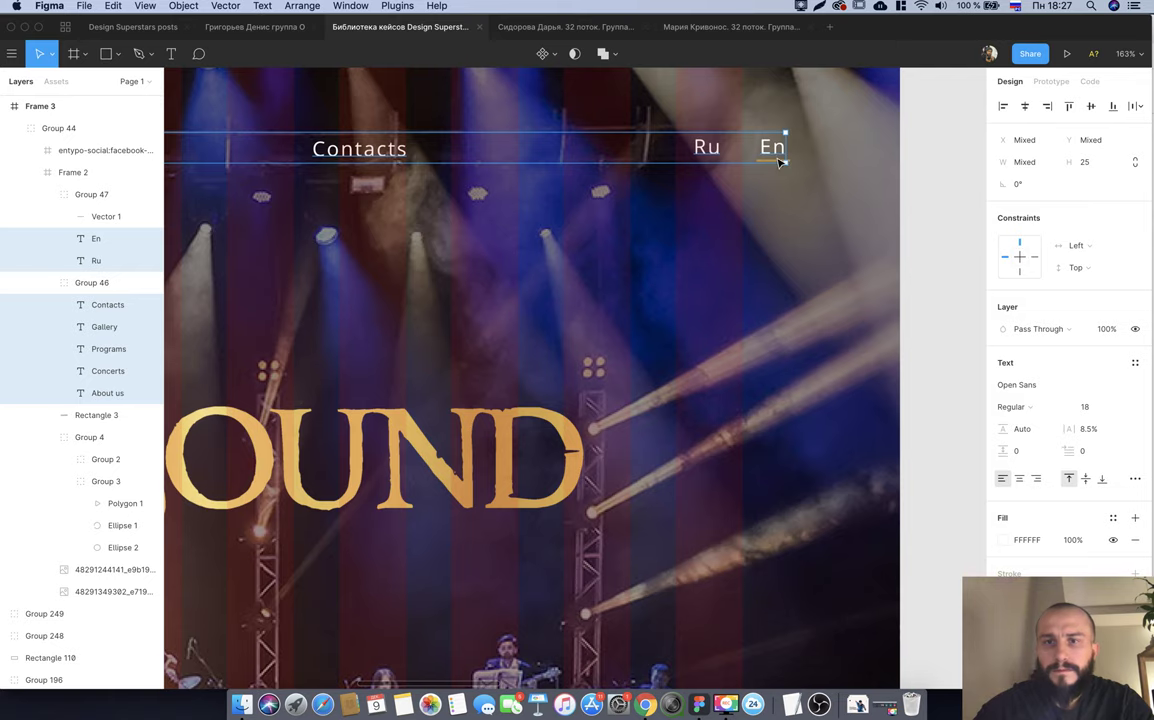
shift+click(776, 158)
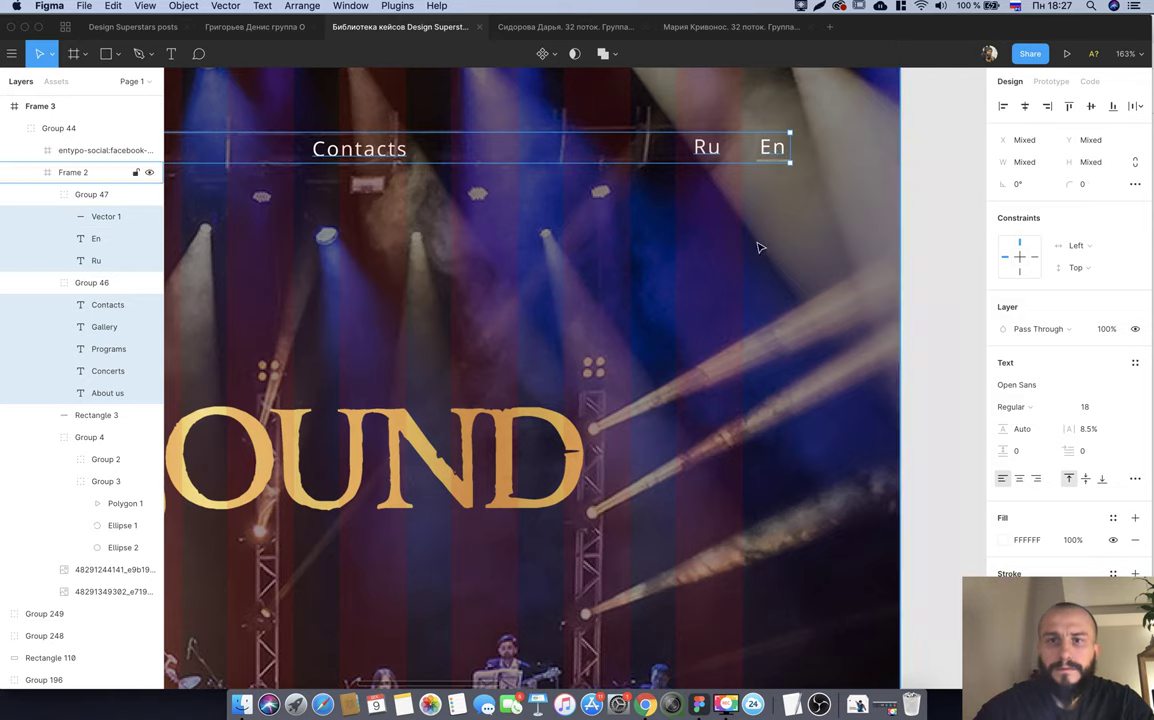
scroll(759, 247, down, 5)
scroll(759, 247, left, 1)
key(shift+Up)
key(shift+Up)
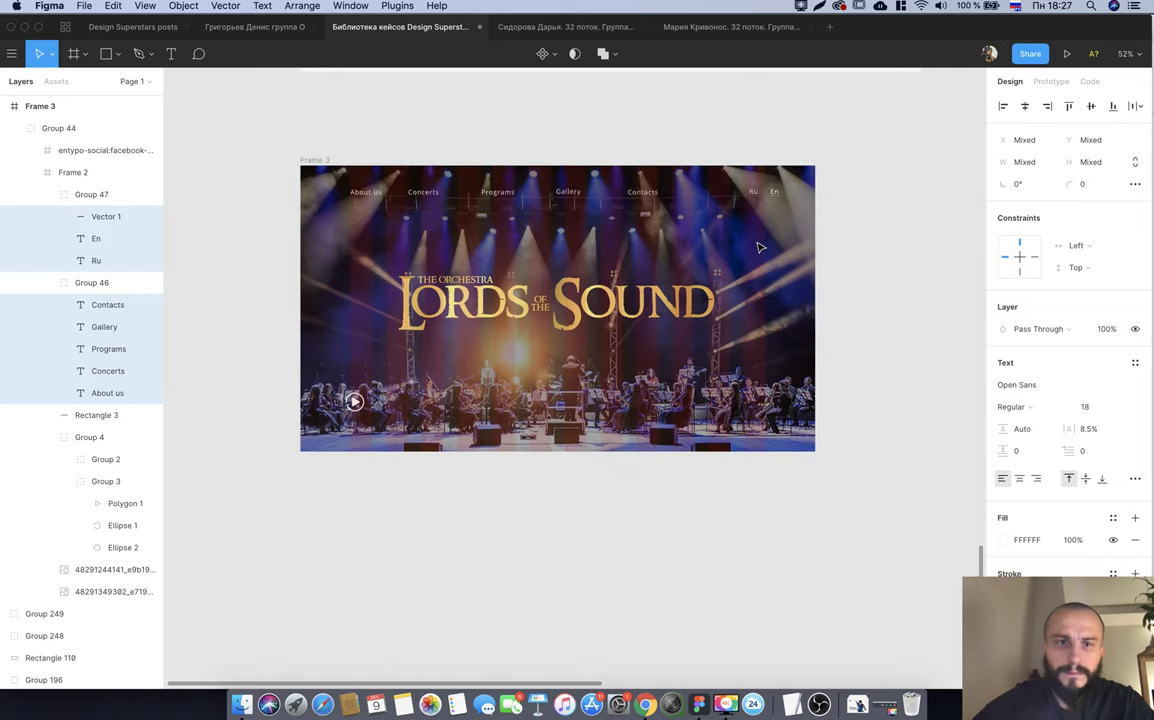
key(shift+Up)
key(Up)
key(Up)
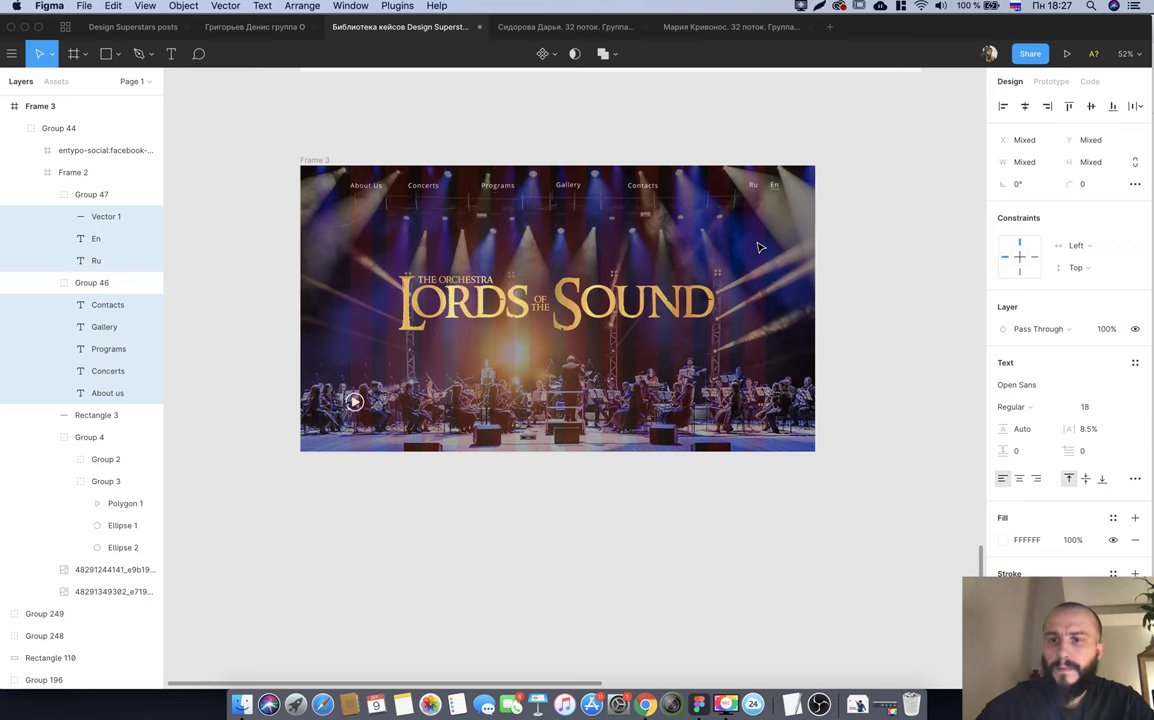
Add a second 10px layout grid to the hero frame.
click(324, 161)
click(1135, 318)
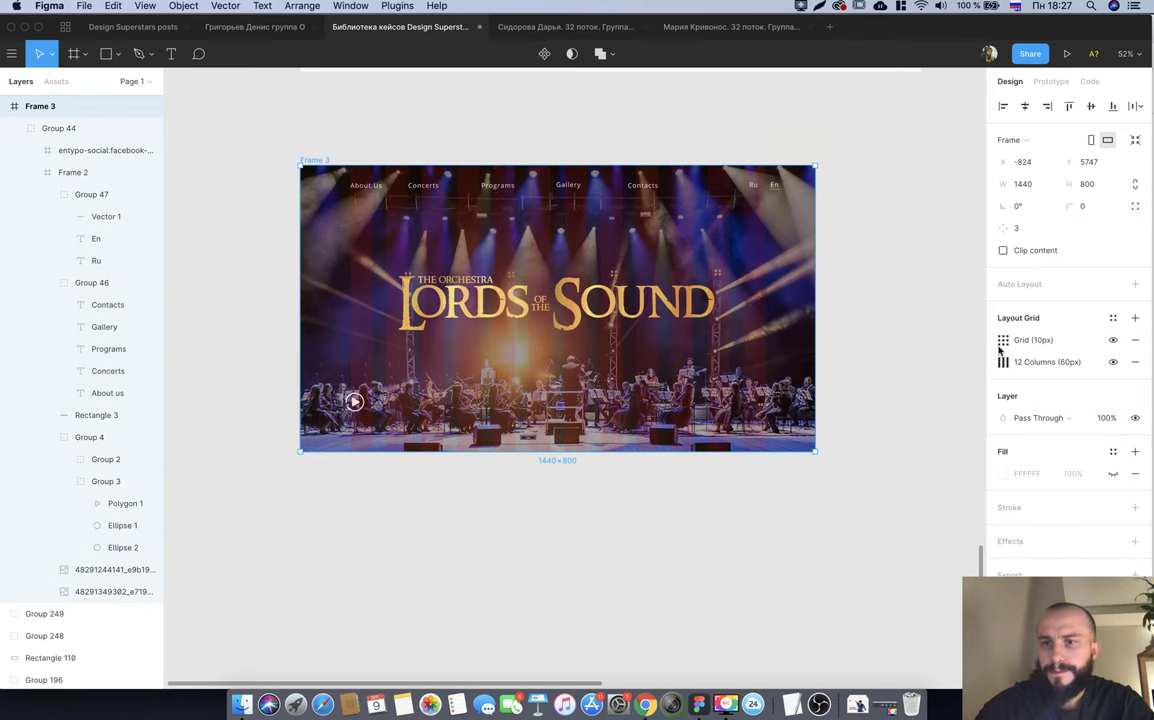
scroll(287, 186, up, 5)
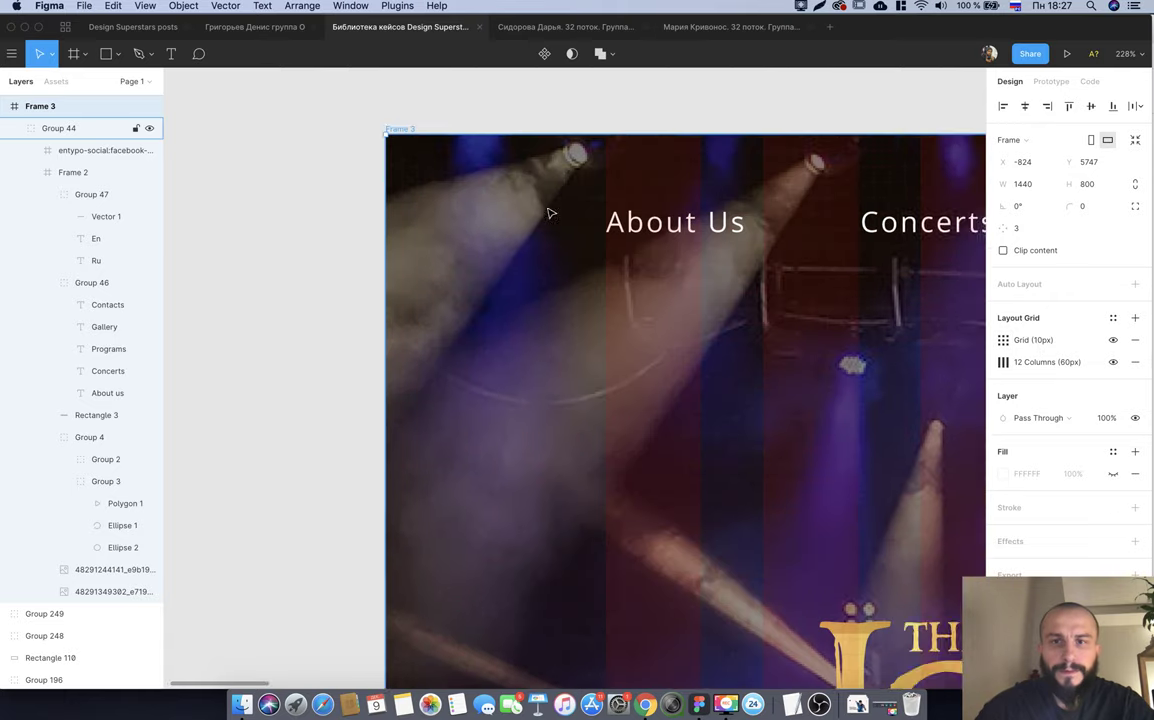
scroll(549, 211, right, 3)
Select the About Us, Concerts, Programs, Gallery and Contacts links, then the hero group.
click(537, 298)
scroll(500, 295, down, 5)
scroll(431, 208, right, 3)
click(364, 197)
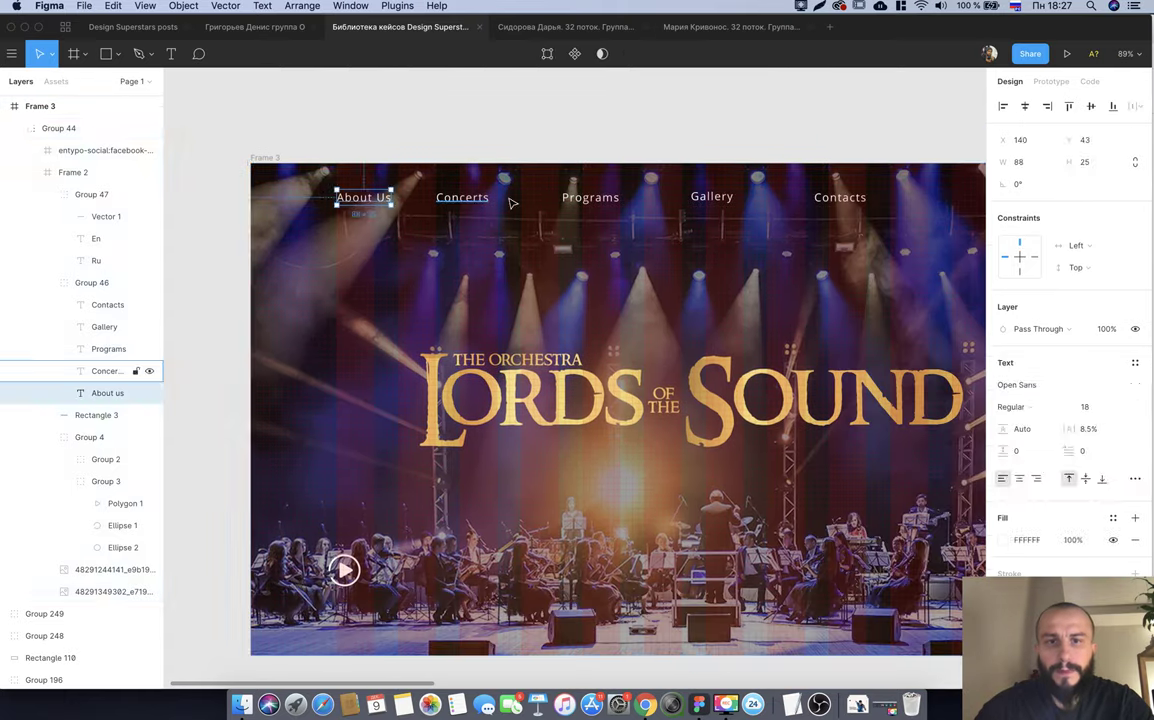
shift+click(462, 197)
shift+click(590, 197)
shift+click(590, 197)
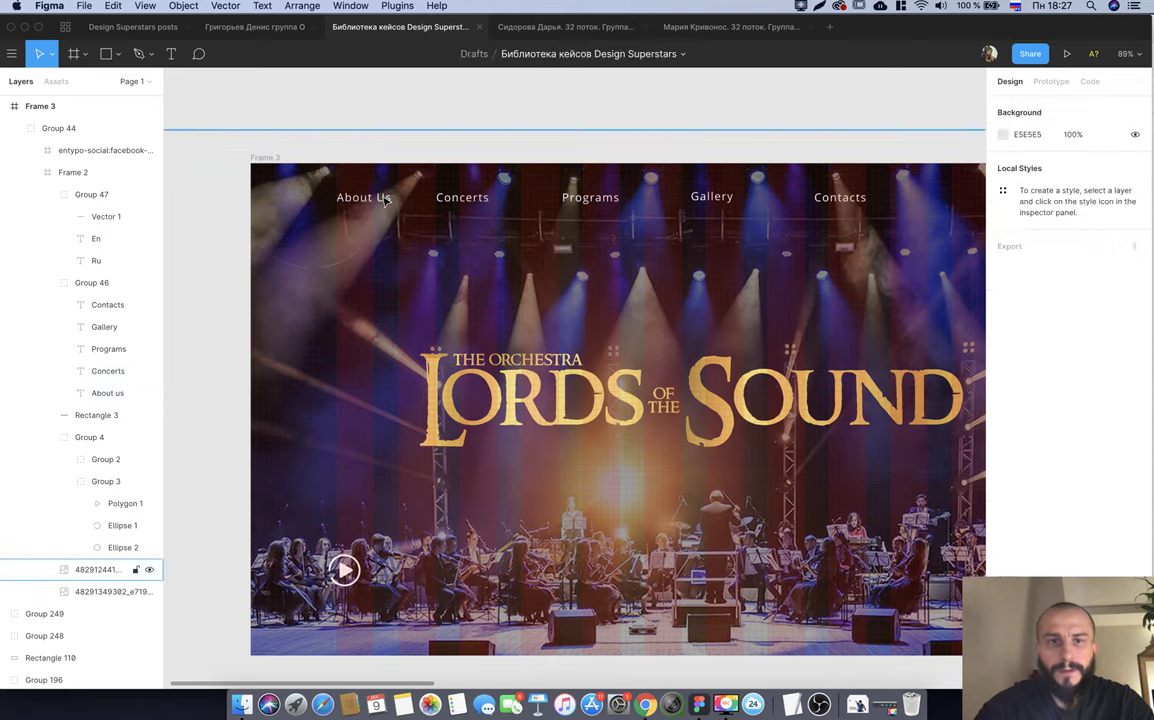
shift+click(590, 197)
shift+click(711, 196)
shift+click(840, 197)
scroll(876, 238, right, 5)
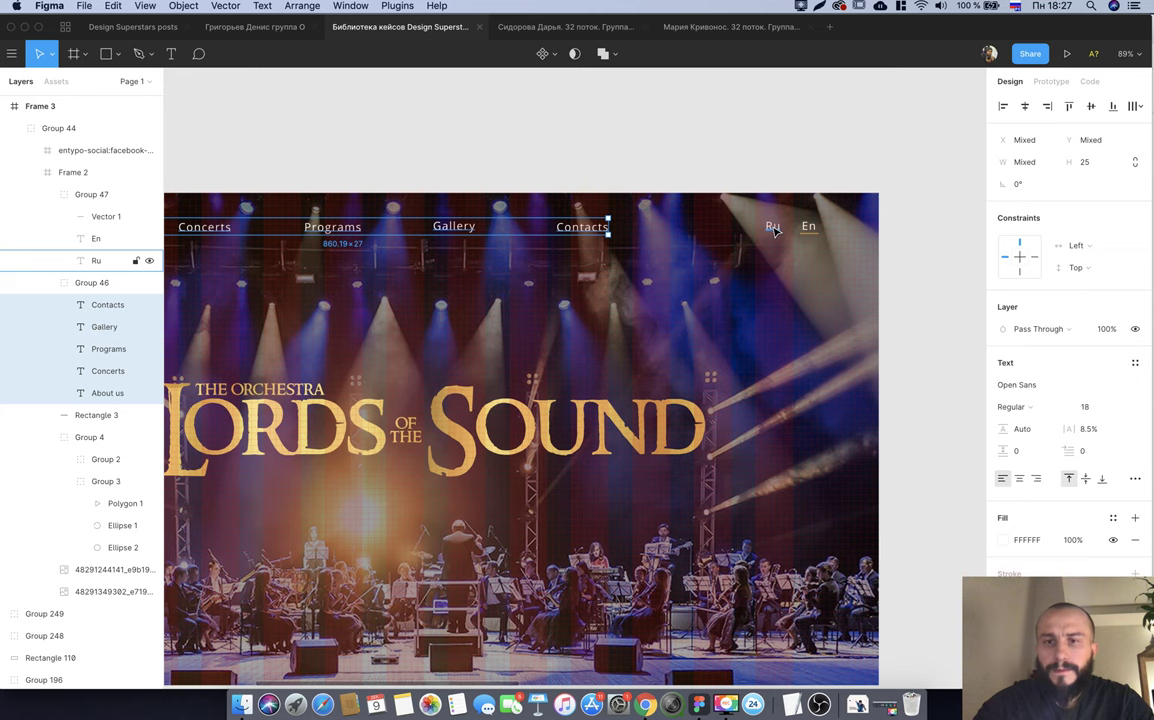
click(755, 218)
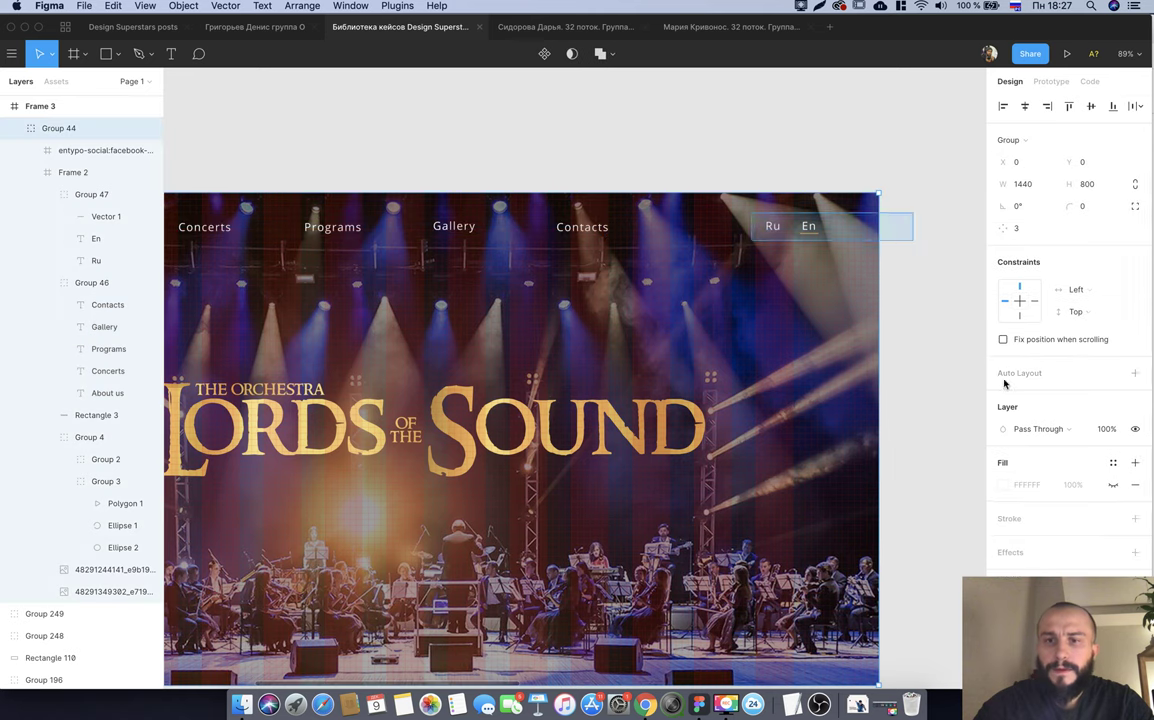
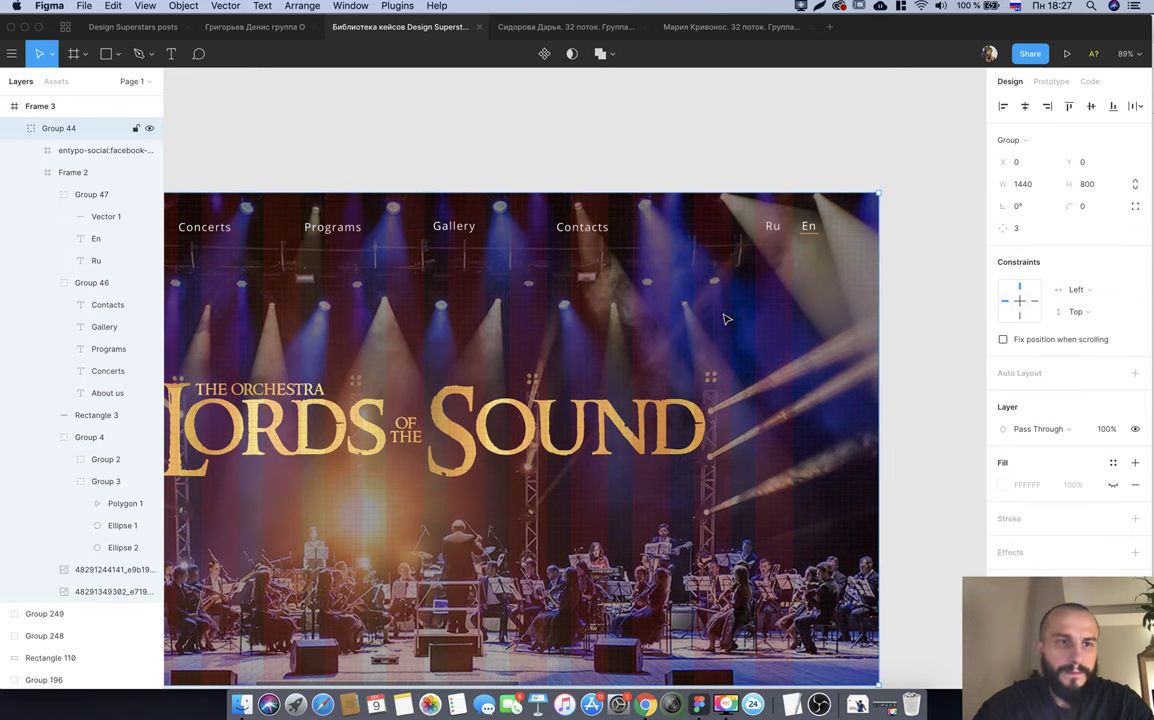
Select both orchestra photo layers and lock them.
right_click(800, 321)
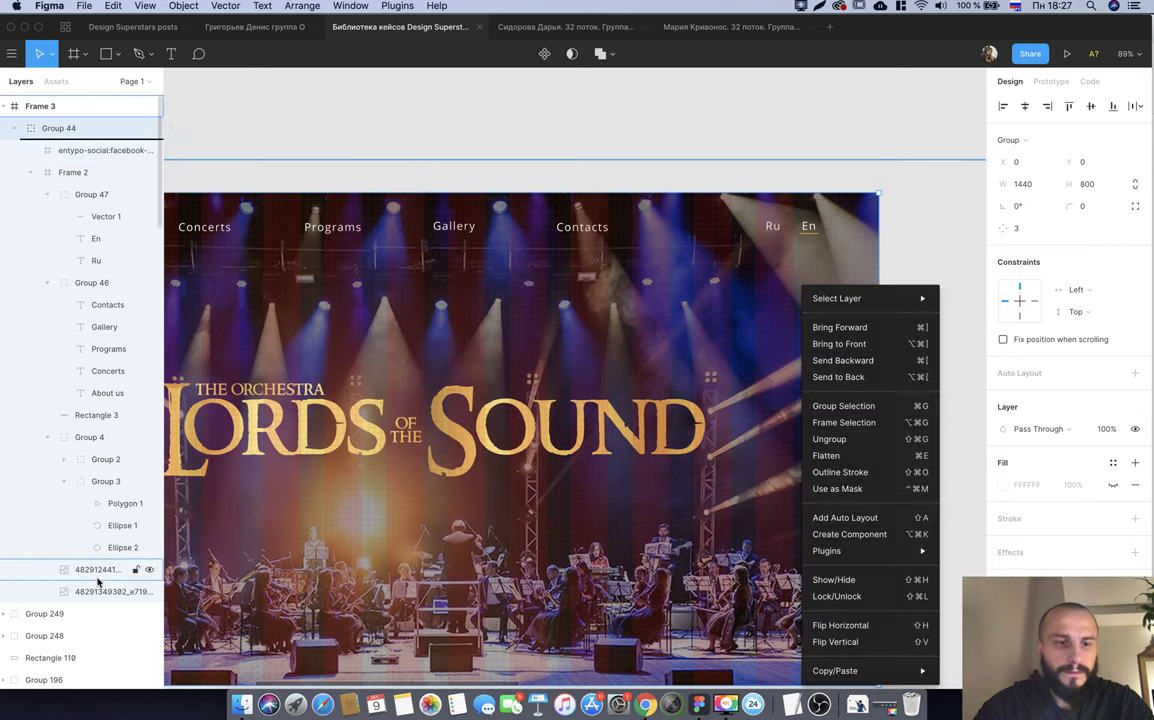
click(103, 590)
shift+click(103, 573)
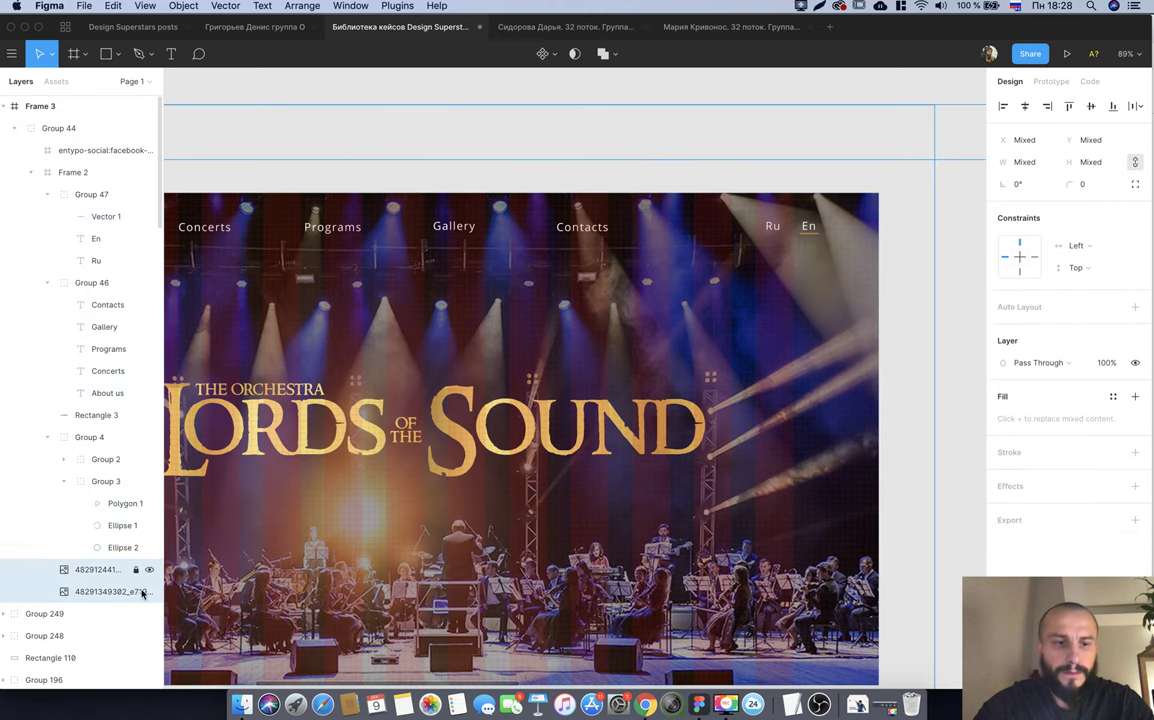
click(952, 228)
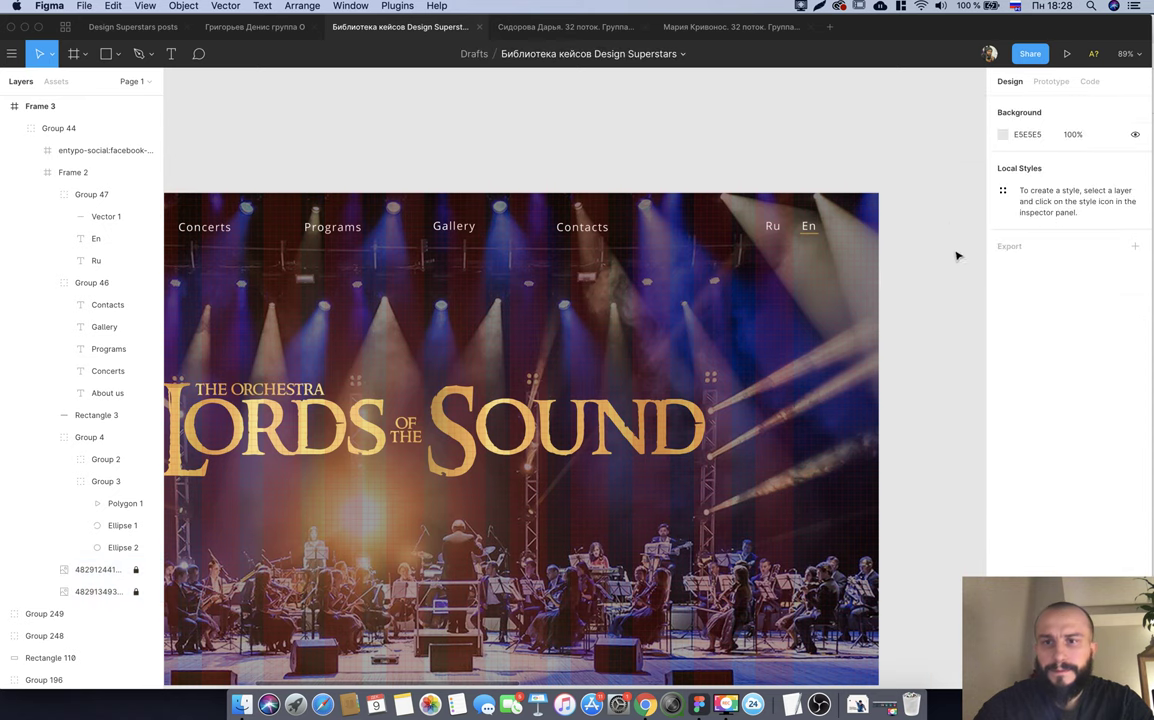
Drag the Ru/En language switcher (Group 47) down out of the top navigation row.
click(724, 224)
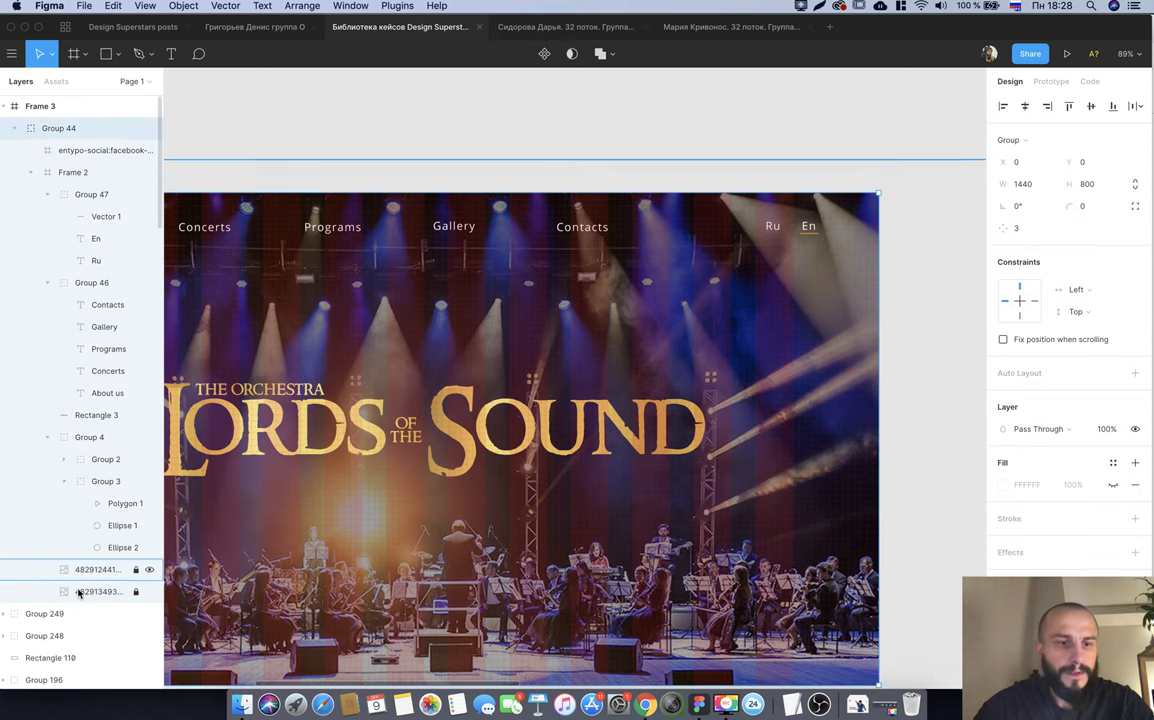
click(64, 481)
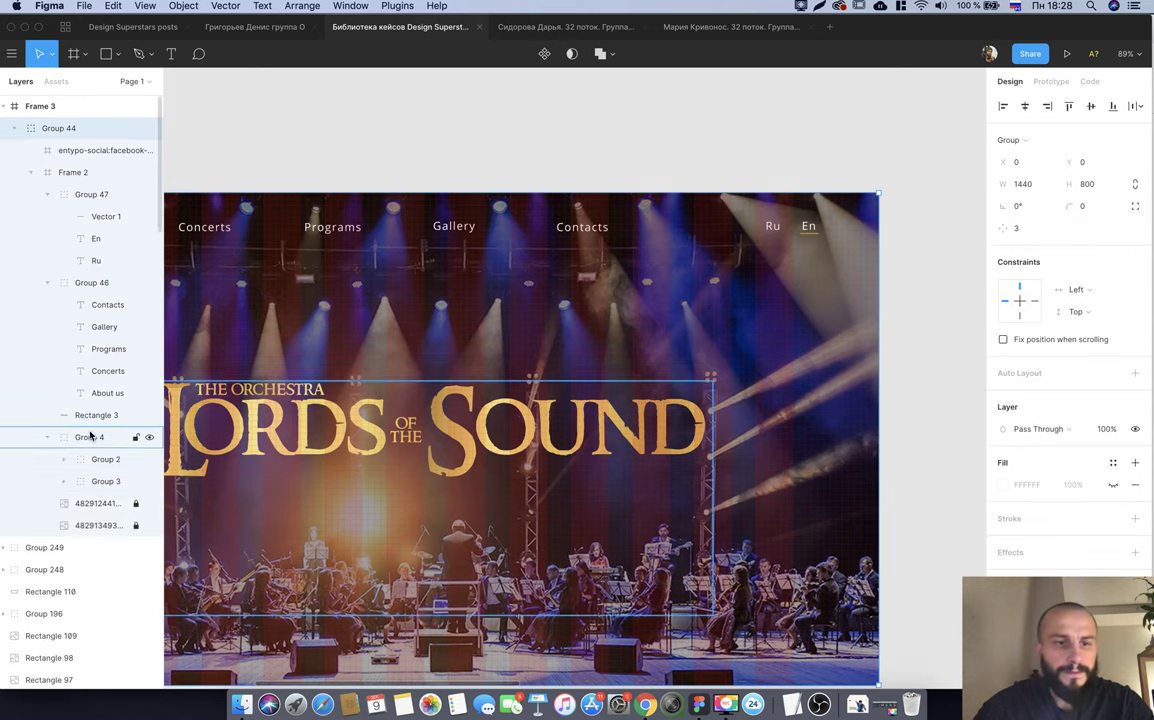
click(90, 437)
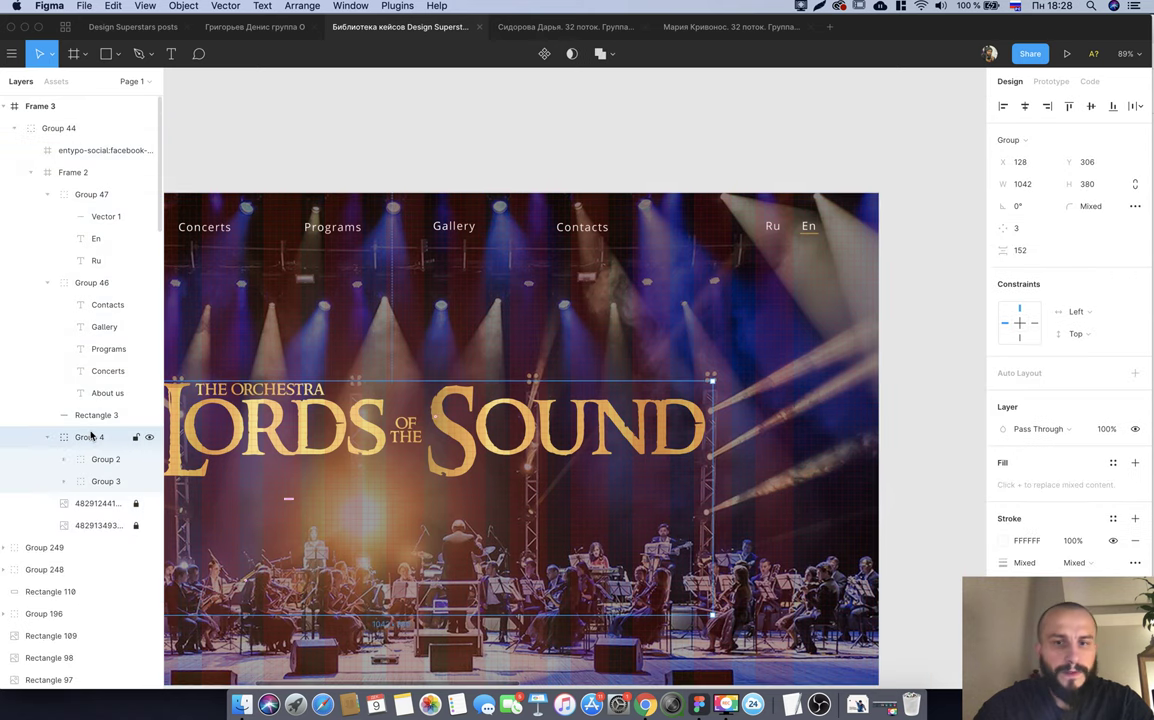
click(93, 503)
scroll(572, 330, down, 5)
click(642, 232)
drag(662, 292, 655, 562)
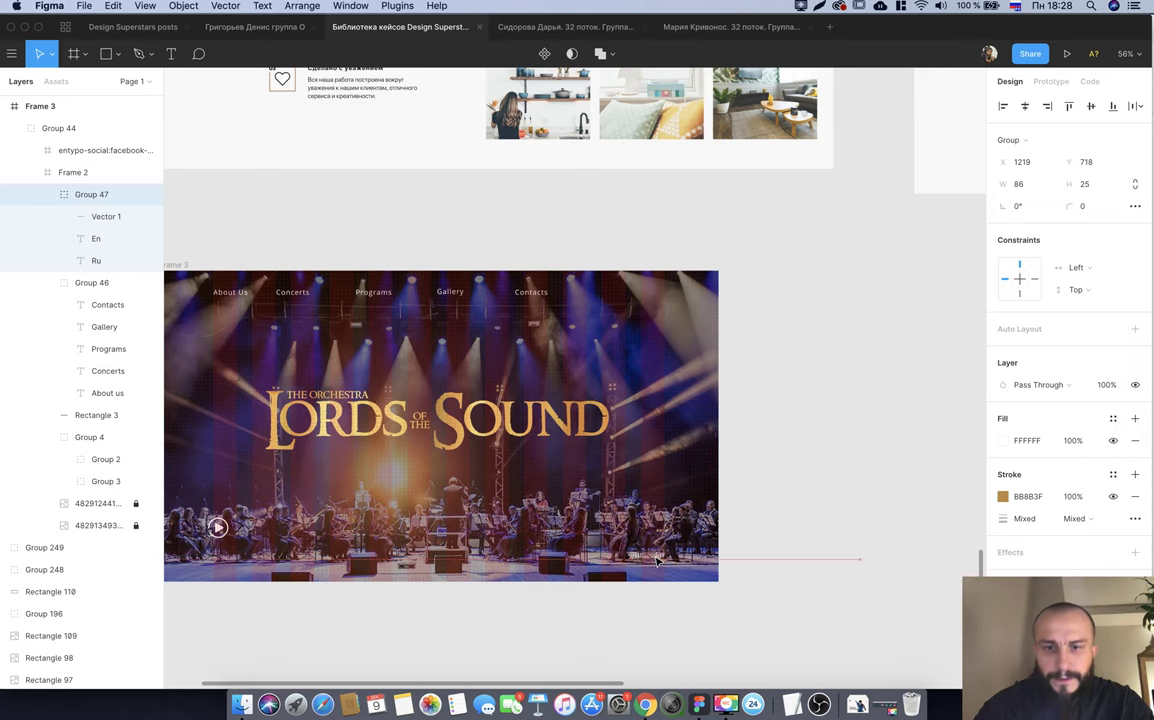
Check the Ru/En switcher's bottom-right placement against the layout grid and select the Contacts label.
scroll(288, 298, up, 5)
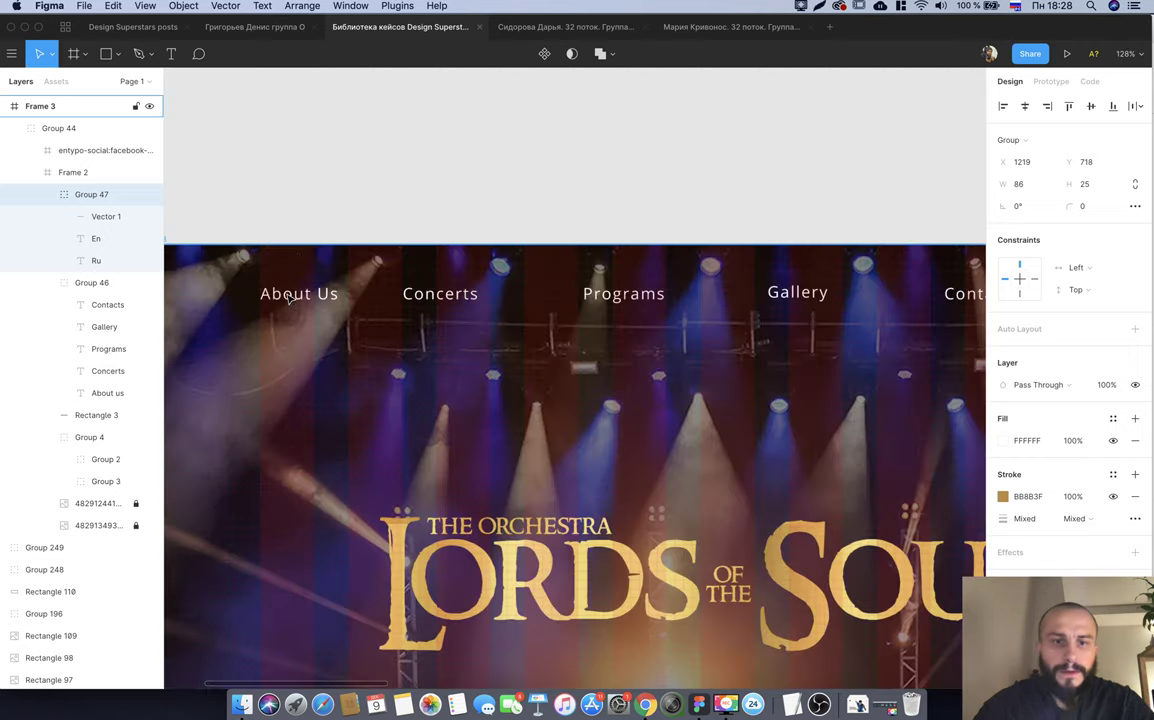
scroll(878, 311, down, 5)
scroll(878, 311, down, 2)
scroll(848, 450, right, 2)
scroll(848, 450, down, 1)
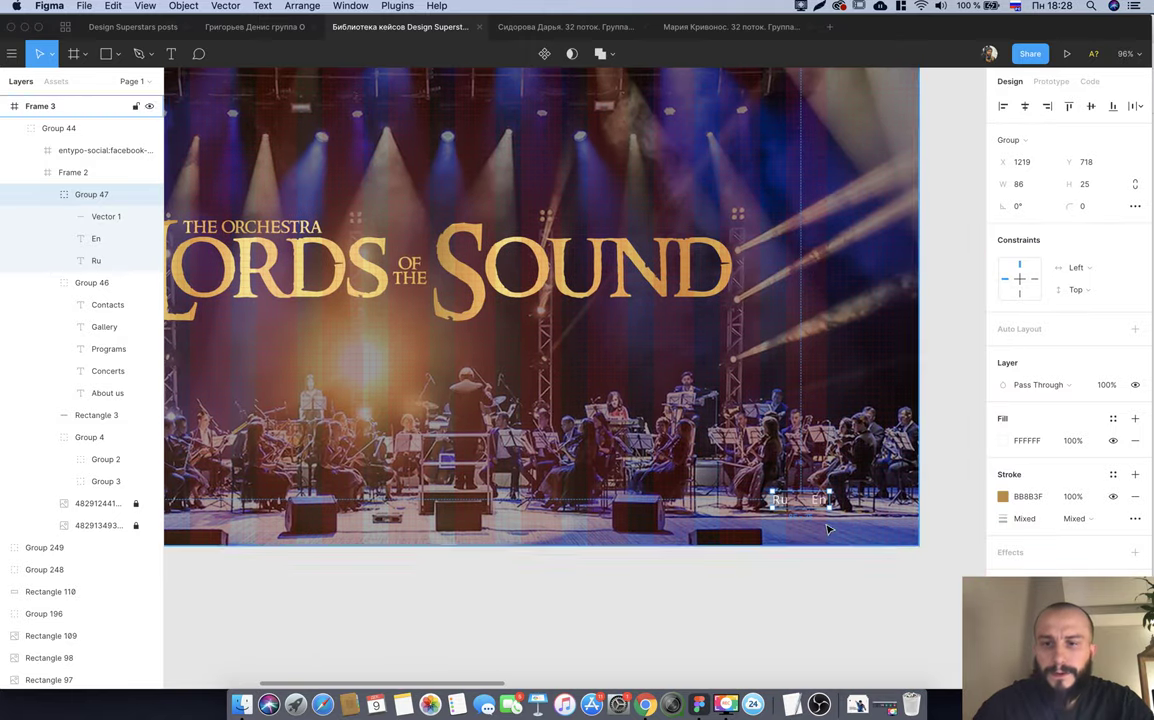
key(ctrl+g)
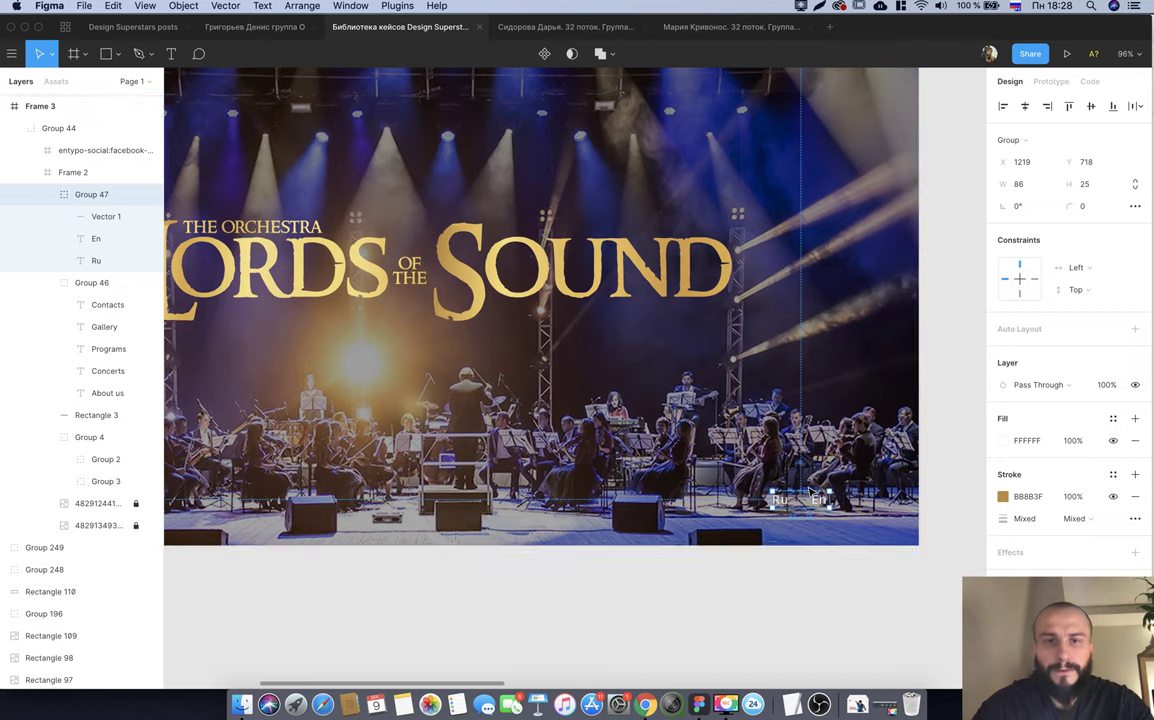
key(ctrl+g)
key(ctrl+g)
scroll(363, 368, down, 5)
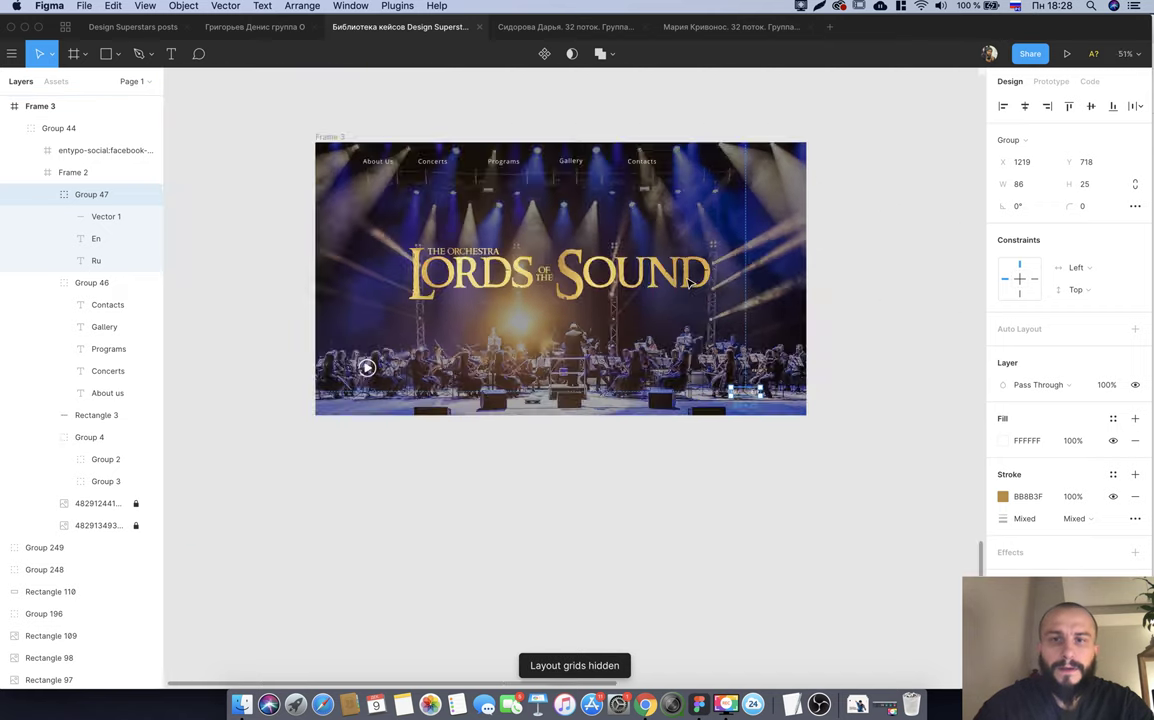
scroll(649, 186, up, 3)
double_click(649, 183)
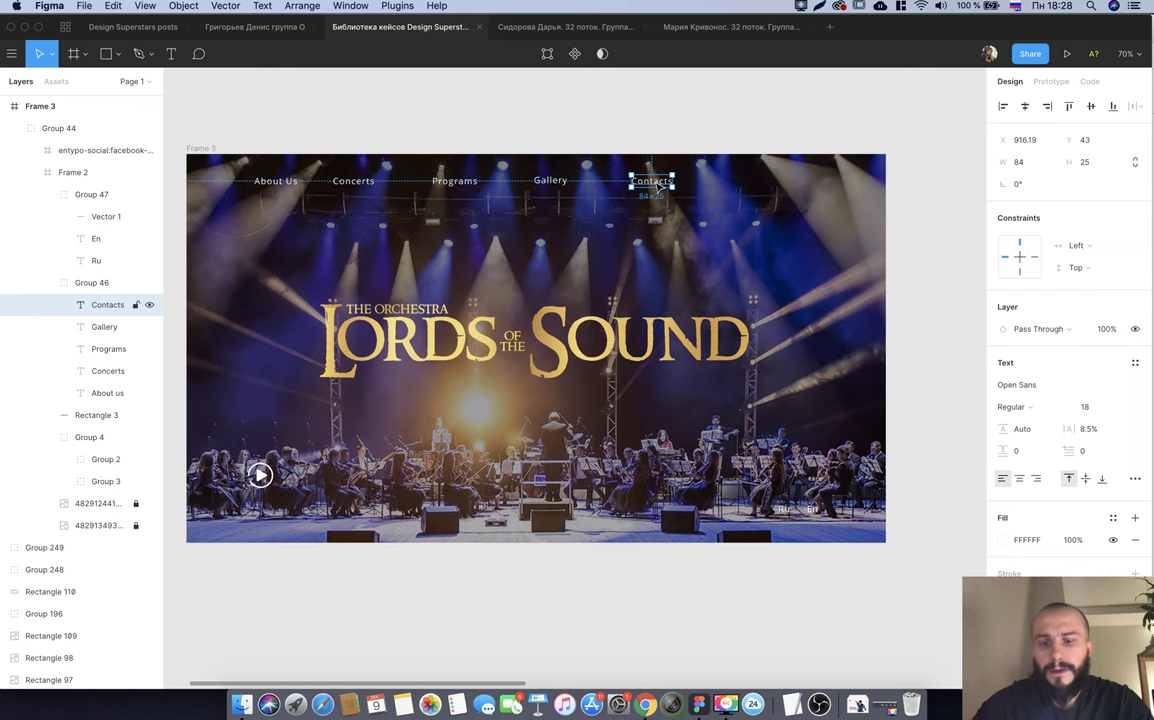
Move Contacts to the right grid edge of the navigation row.
key(ctrl+g)
drag(657, 186, 806, 190)
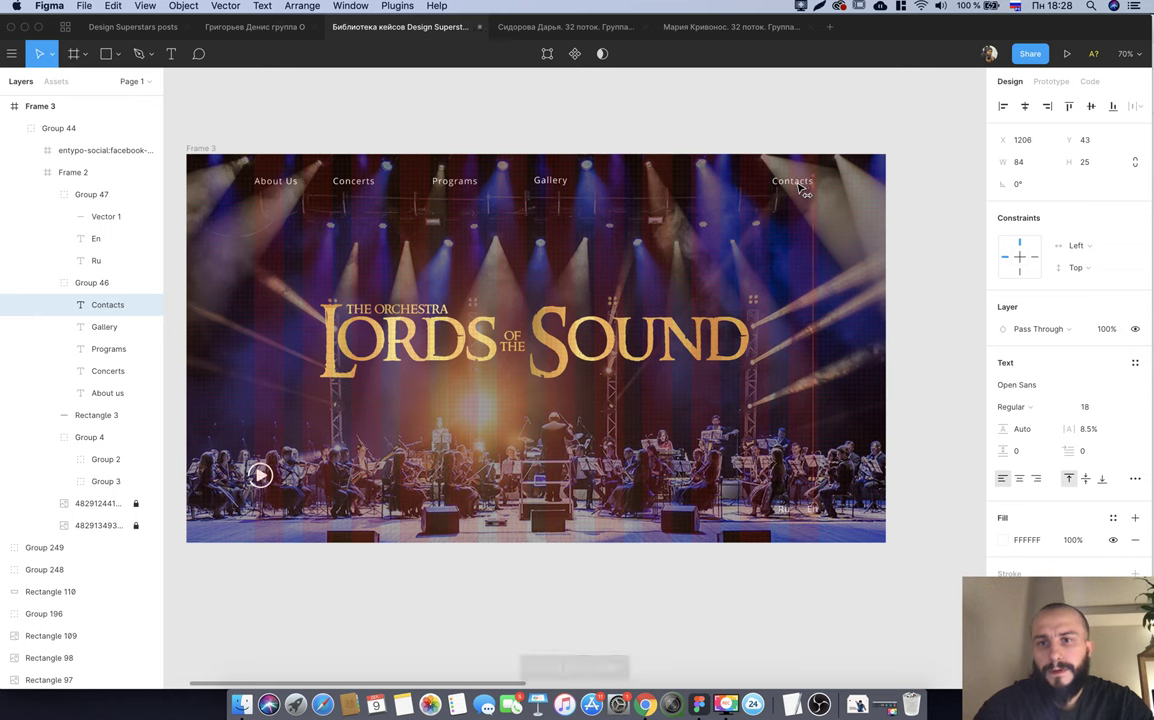
mouse_move(237, 116)
mouse_down()
mouse_move(508, 212)
mouse_move(560, 195)
mouse_up()
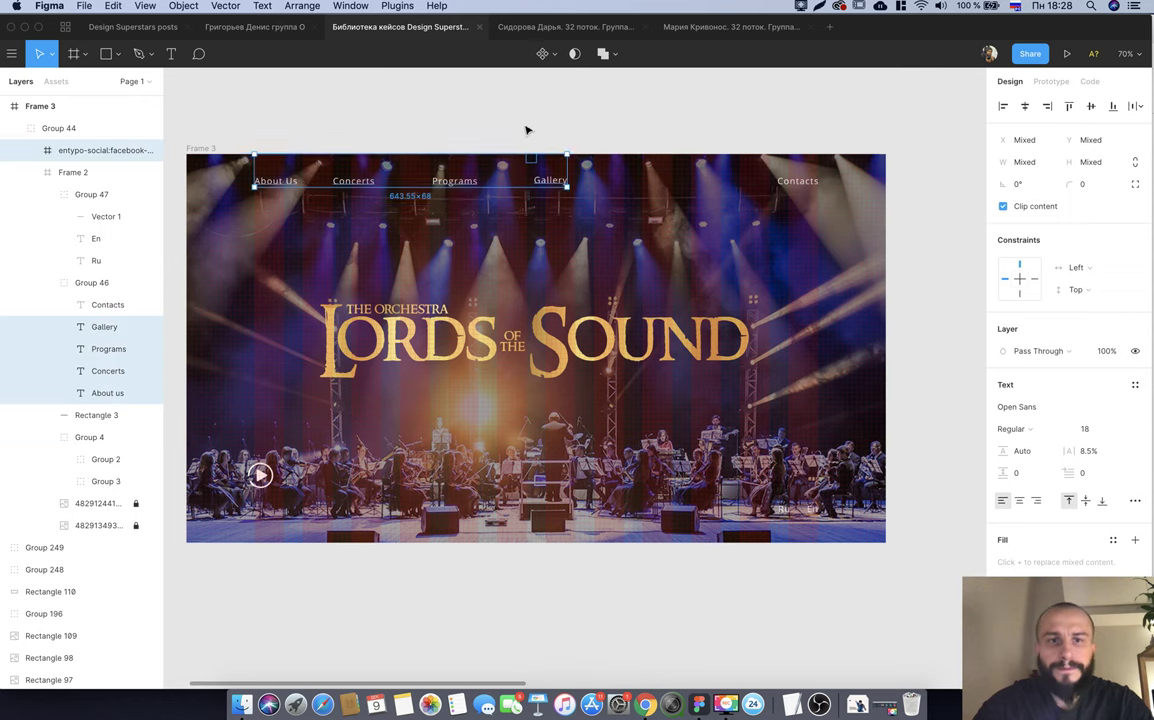
click(528, 129)
Shift Gallery left and evenly distribute About Us, Concerts, Programs and Gallery.
drag(550, 181, 514, 186)
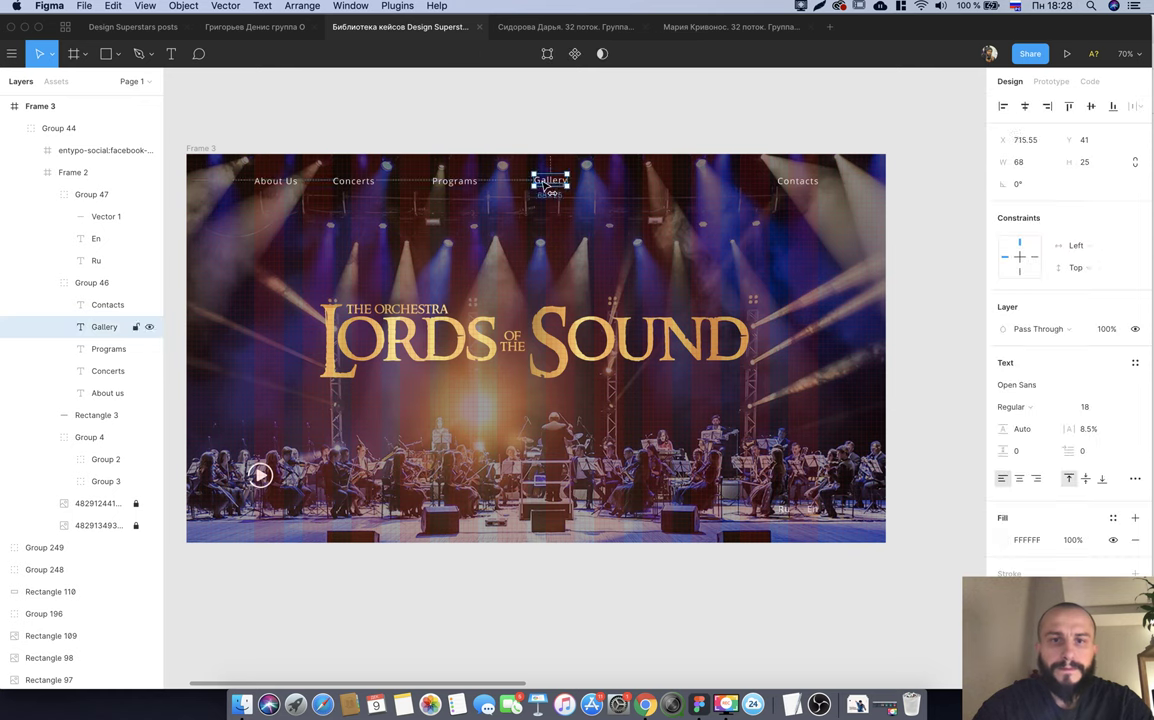
drag(263, 119, 527, 187)
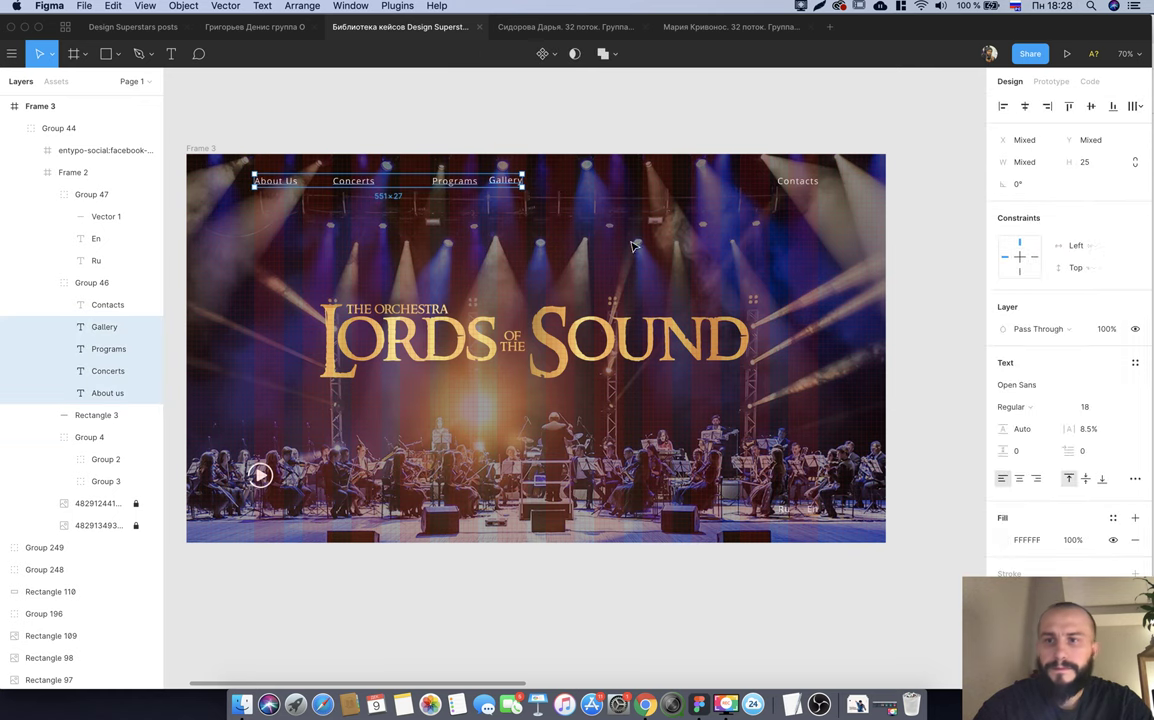
click(1140, 110)
click(940, 154)
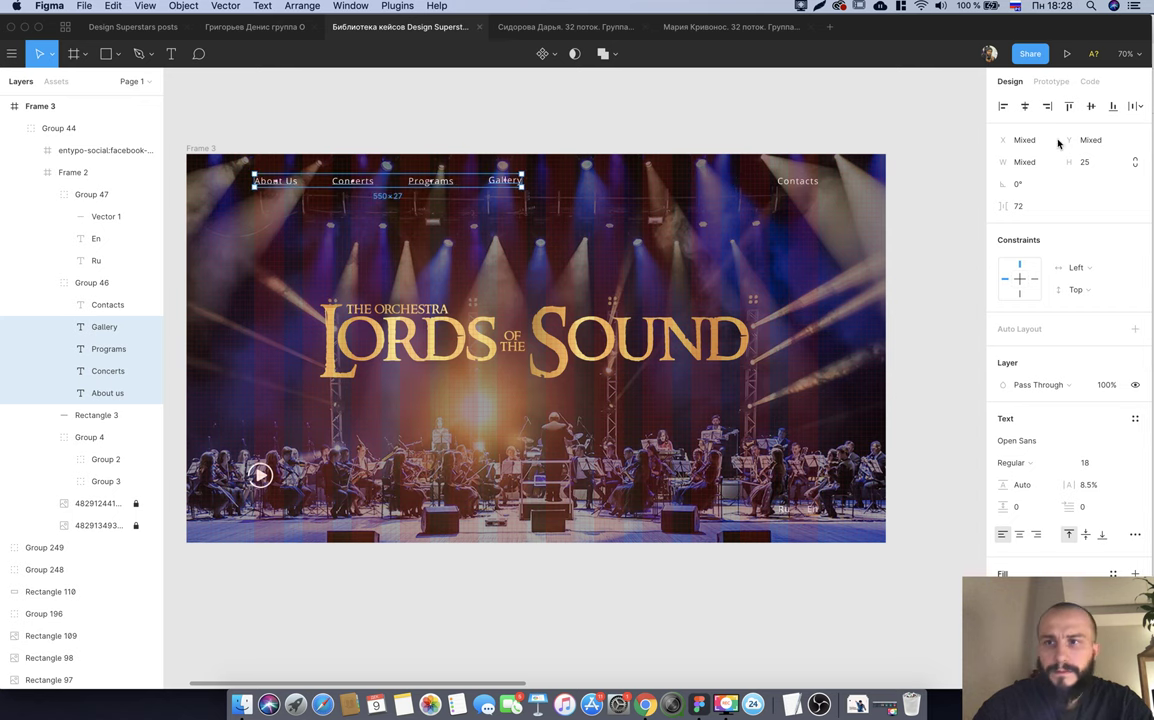
click(917, 126)
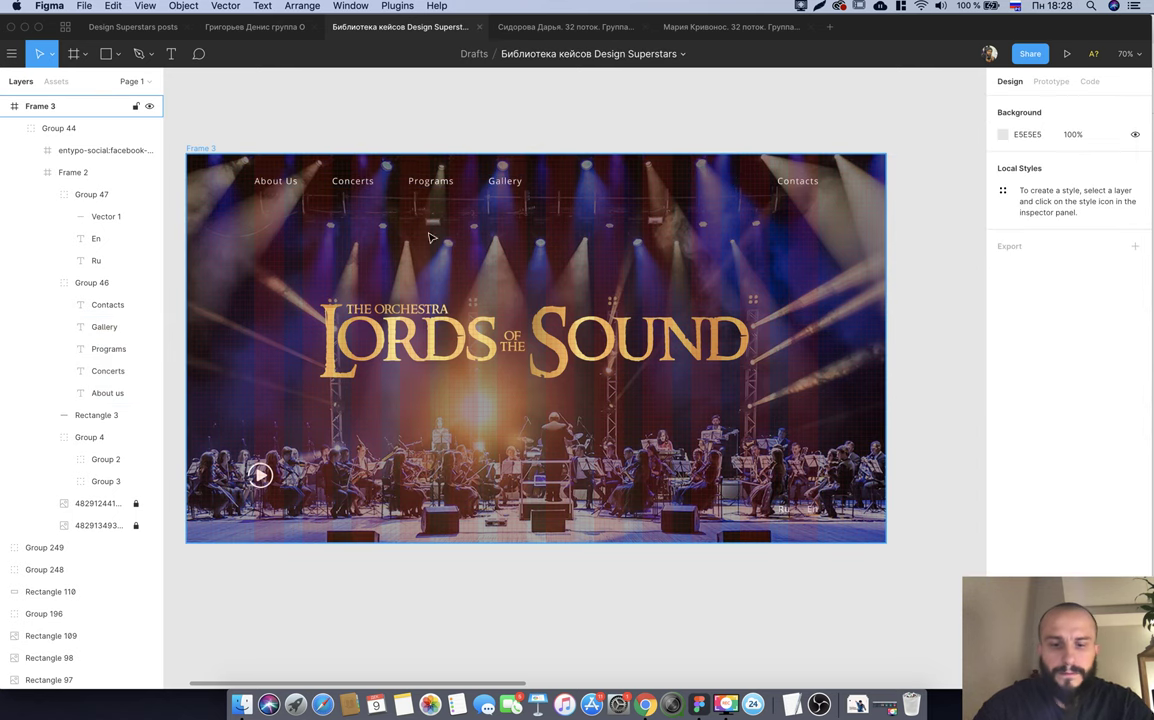
super+click(545, 310)
click(650, 596)
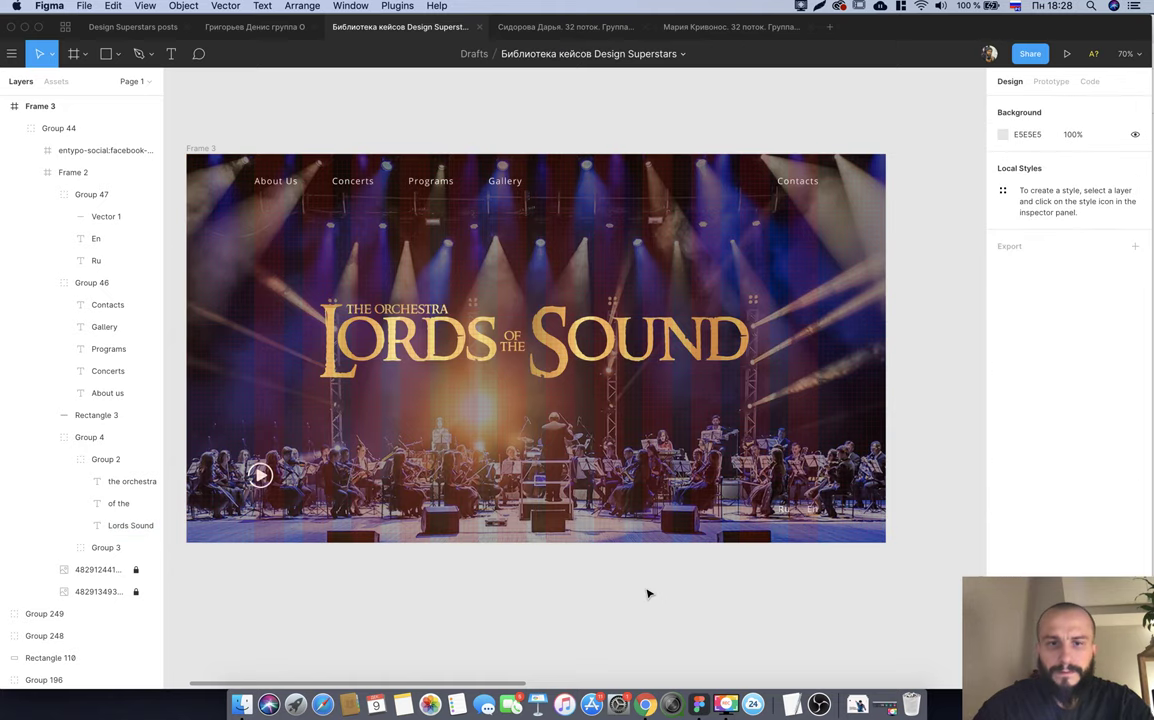
key(ctrl+g)
scroll(648, 594, down, 3)
scroll(575, 595, down, 2)
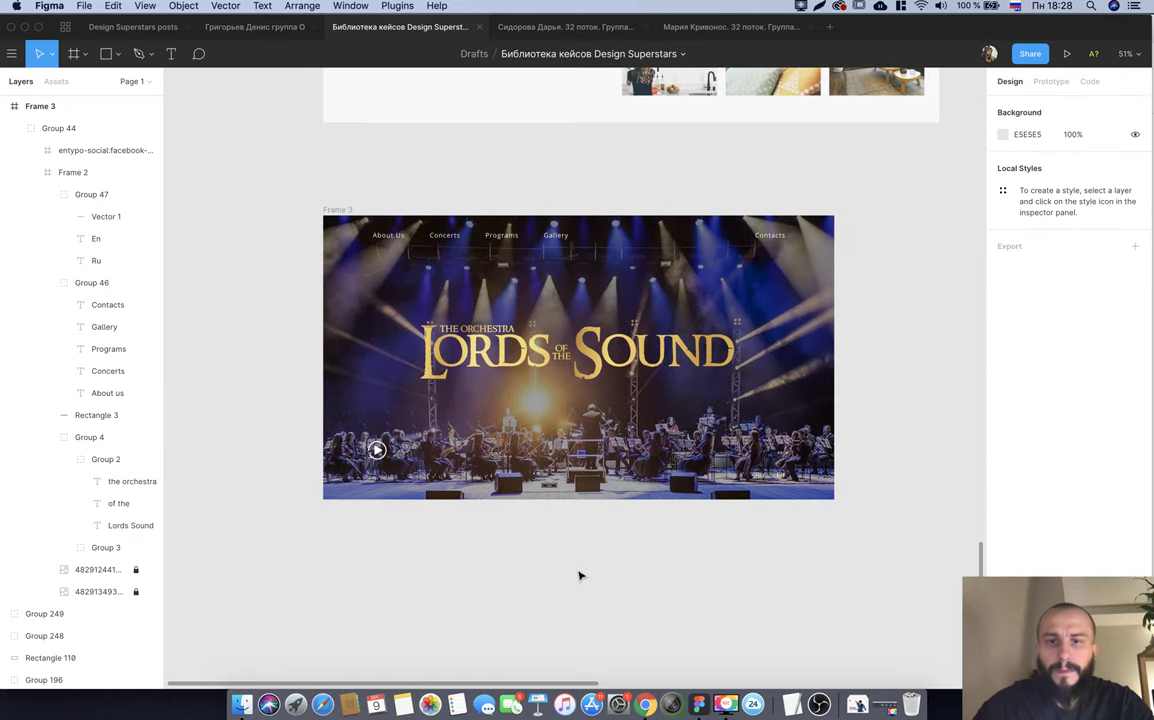
Nudge the Lords of the Sound title group slightly lower with the arrow keys.
super+click(630, 350)
key(Down)
key(Down)
key(Down)
key(Down)
key(Down)
key(Down)
key(Down)
key(Down)
key(Down)
key(Up)
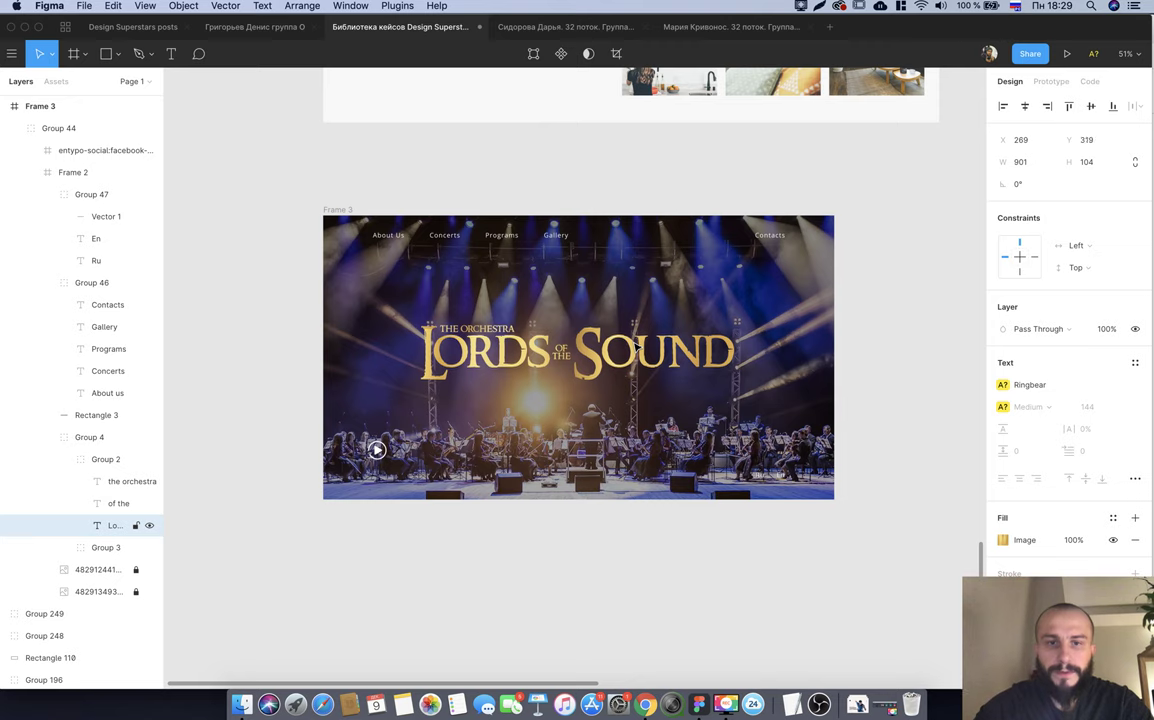
key(Up)
key(Up)
key(Up)
key(Up)
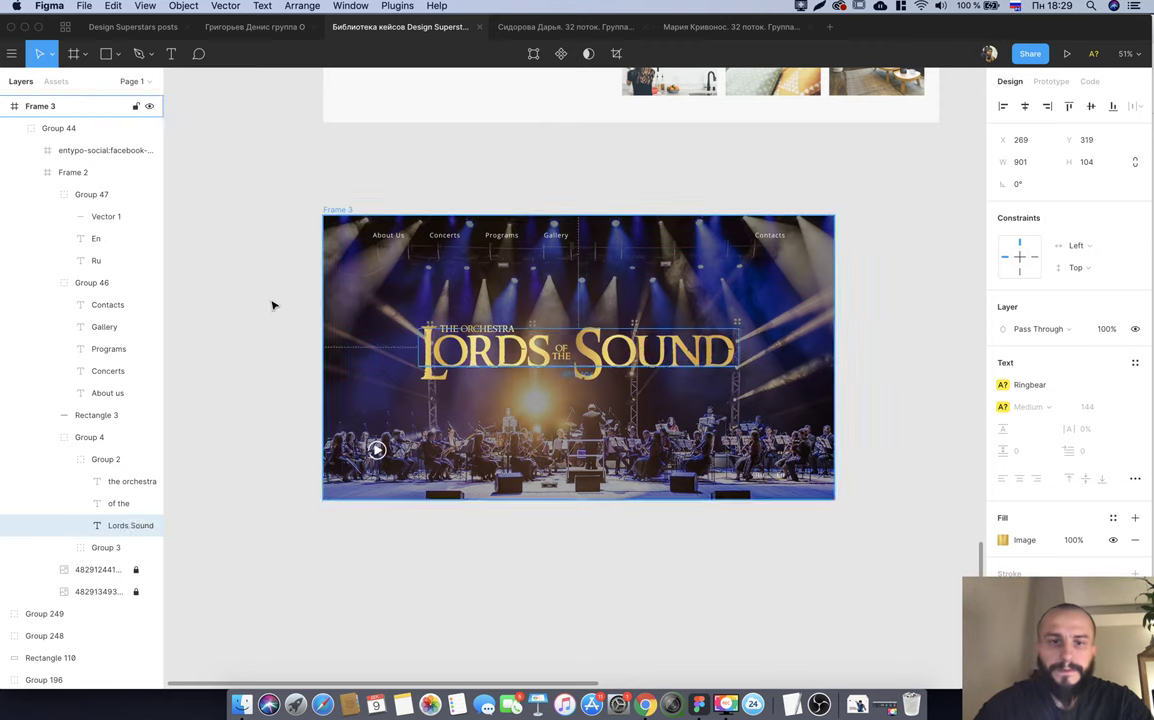
drag(264, 309, 641, 394)
drag(270, 302, 758, 408)
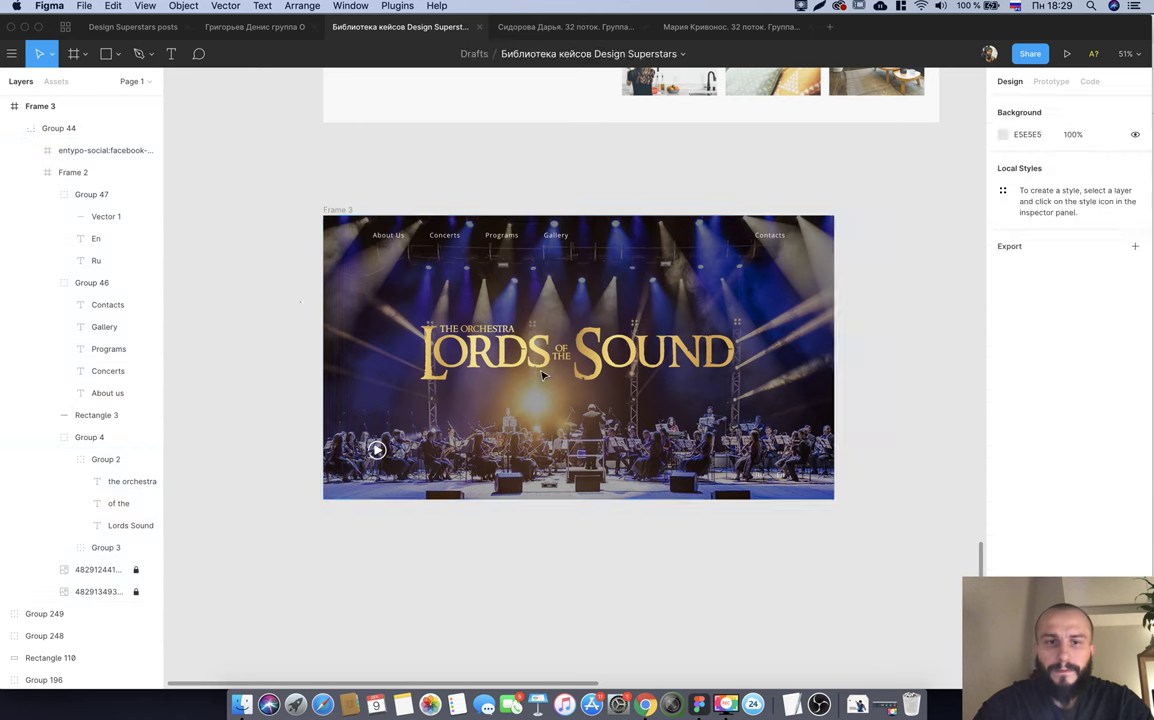
key(shift+Down)
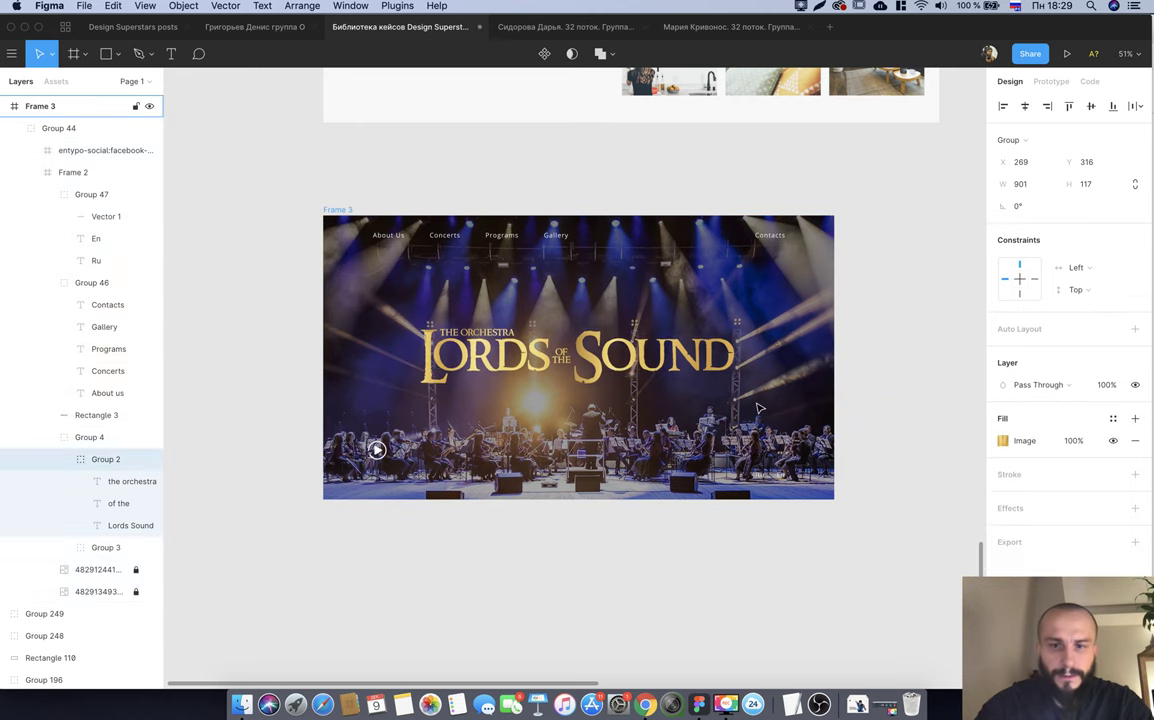
Shift the play button down and slightly right, checking against the layout grid.
drag(283, 433, 374, 477)
key(shift+Down)
key(shift+Down)
key(shift+Down)
key(ctrl+g)
key(shift+Down)
key(shift+Right)
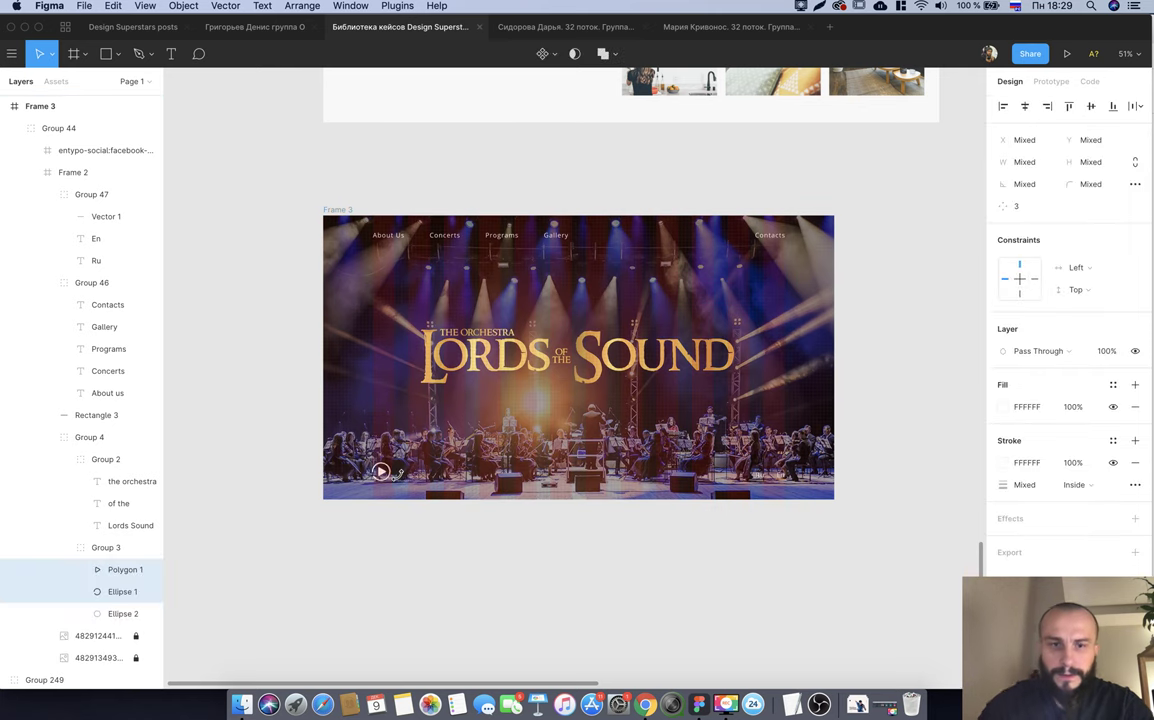
key(ctrl+g)
click(572, 607)
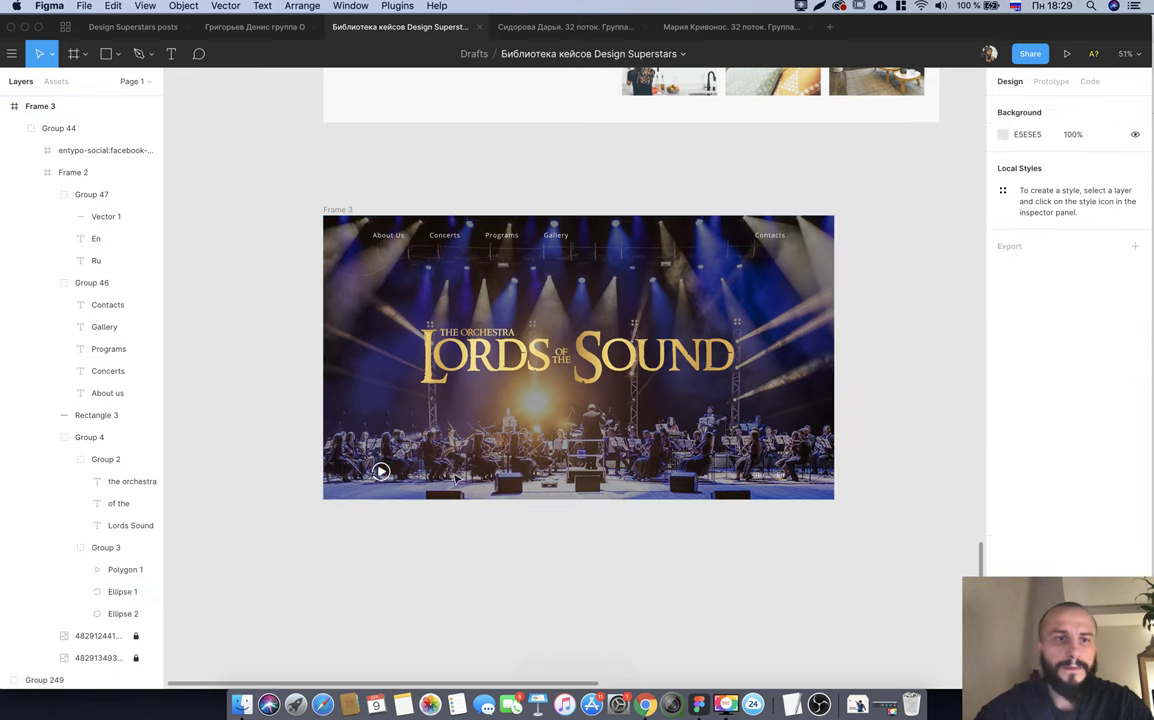
Draw a rectangle over the whole banner, filled with a dark colour sampled from the photo.
click(117, 54)
click(100, 85)
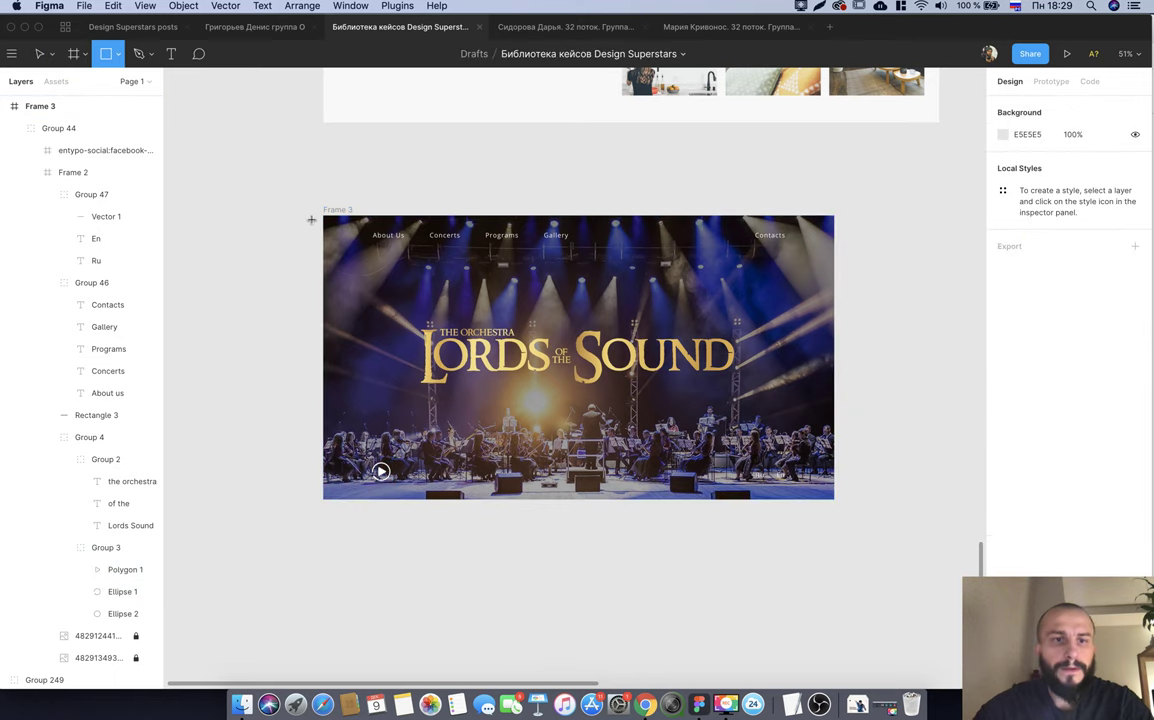
drag(323, 216, 834, 500)
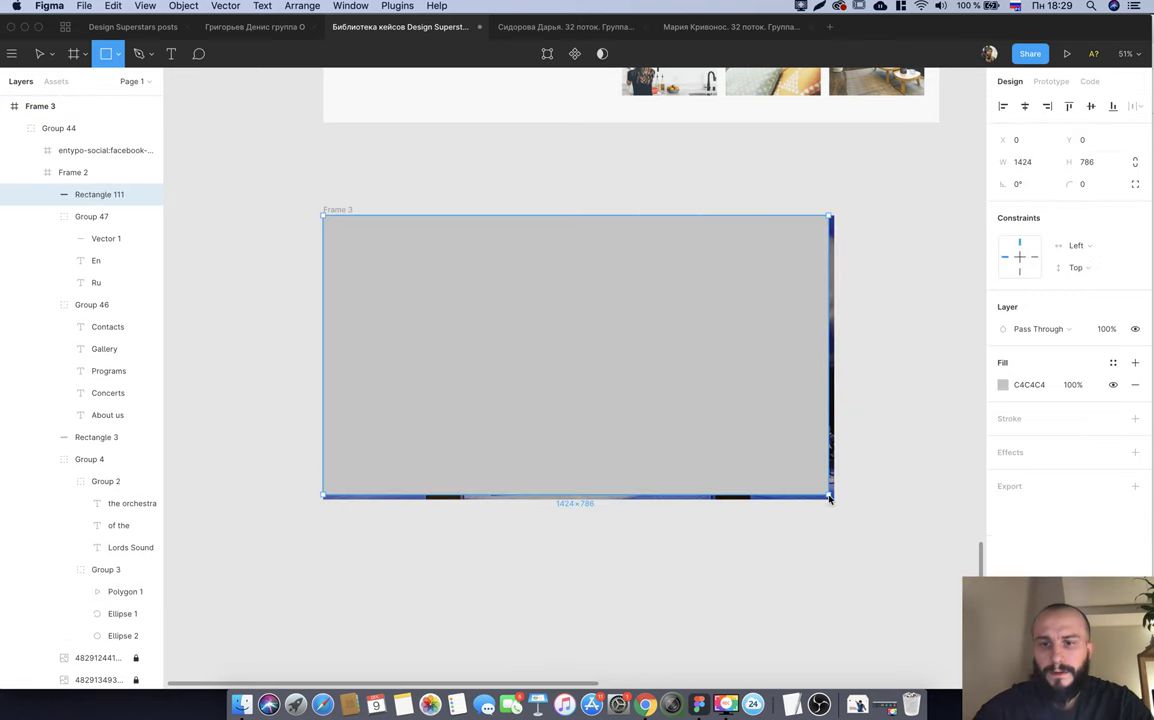
drag(721, 463, 713, 381)
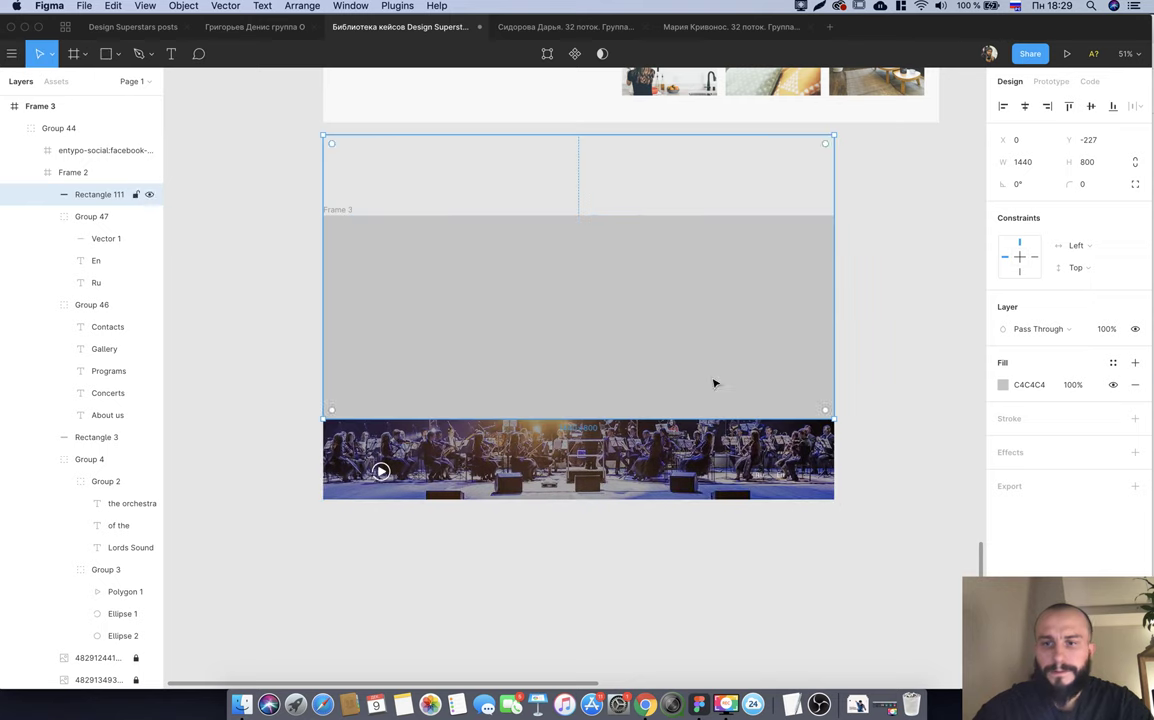
click(1002, 385)
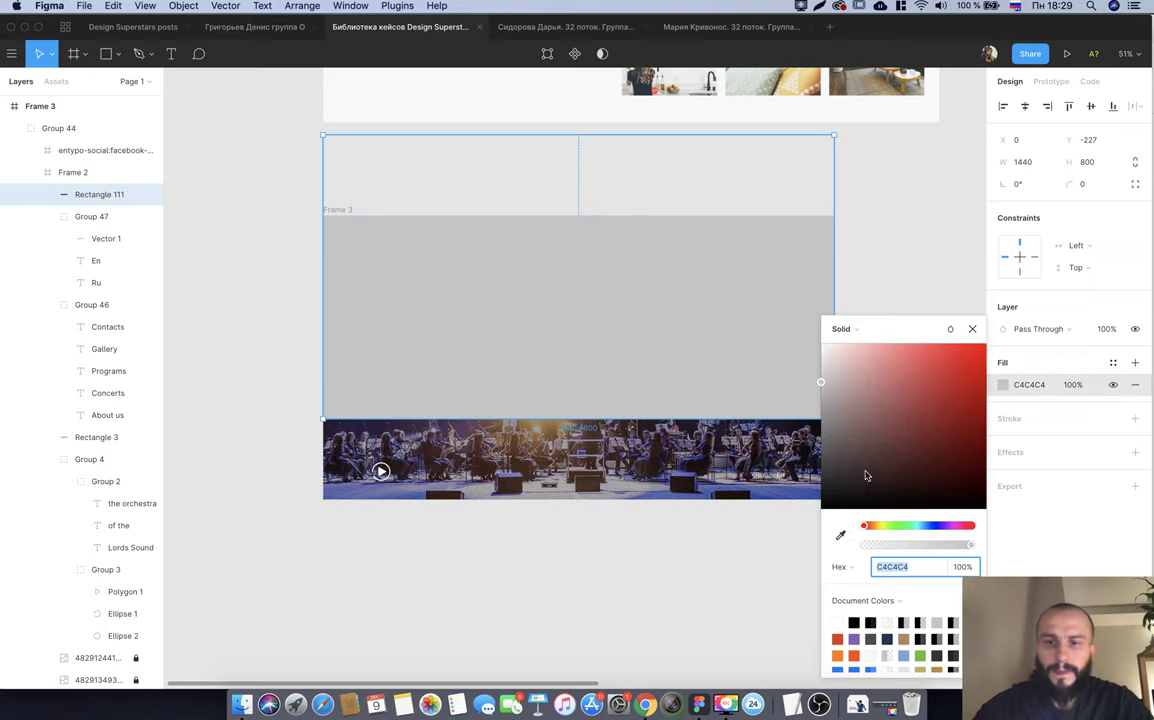
click(840, 536)
click(880, 88)
drag(718, 348, 708, 428)
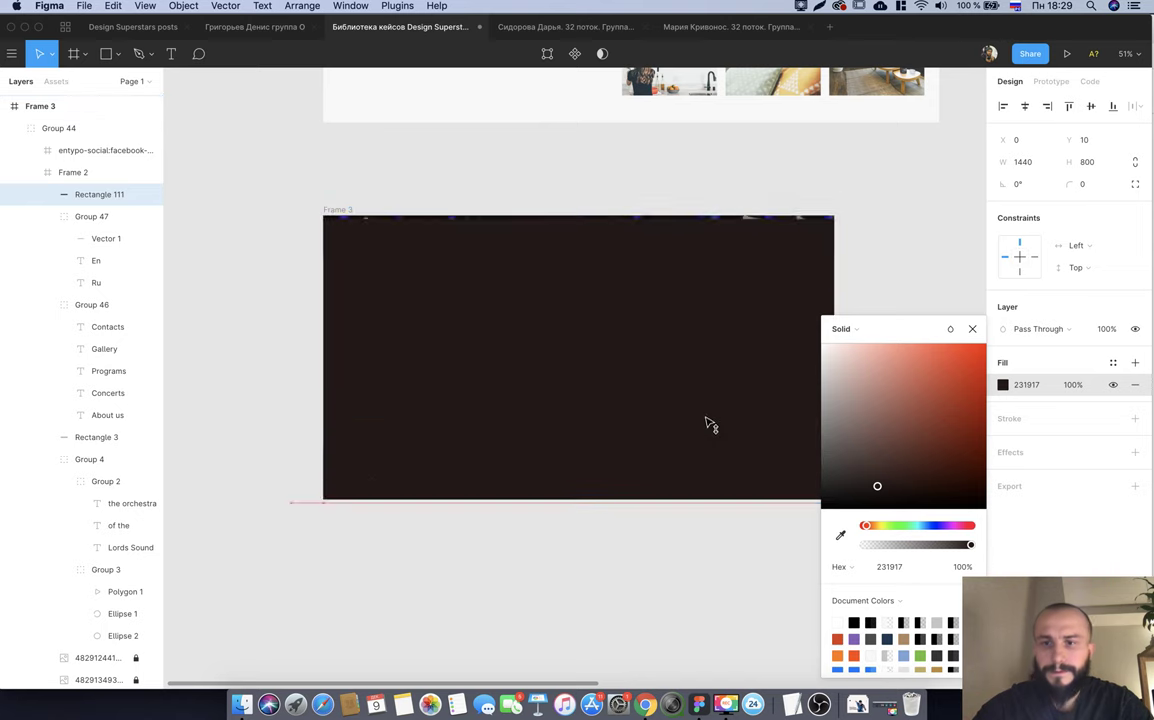
Change the overlay rectangle's fill from Solid to Linear gradient.
click(893, 568)
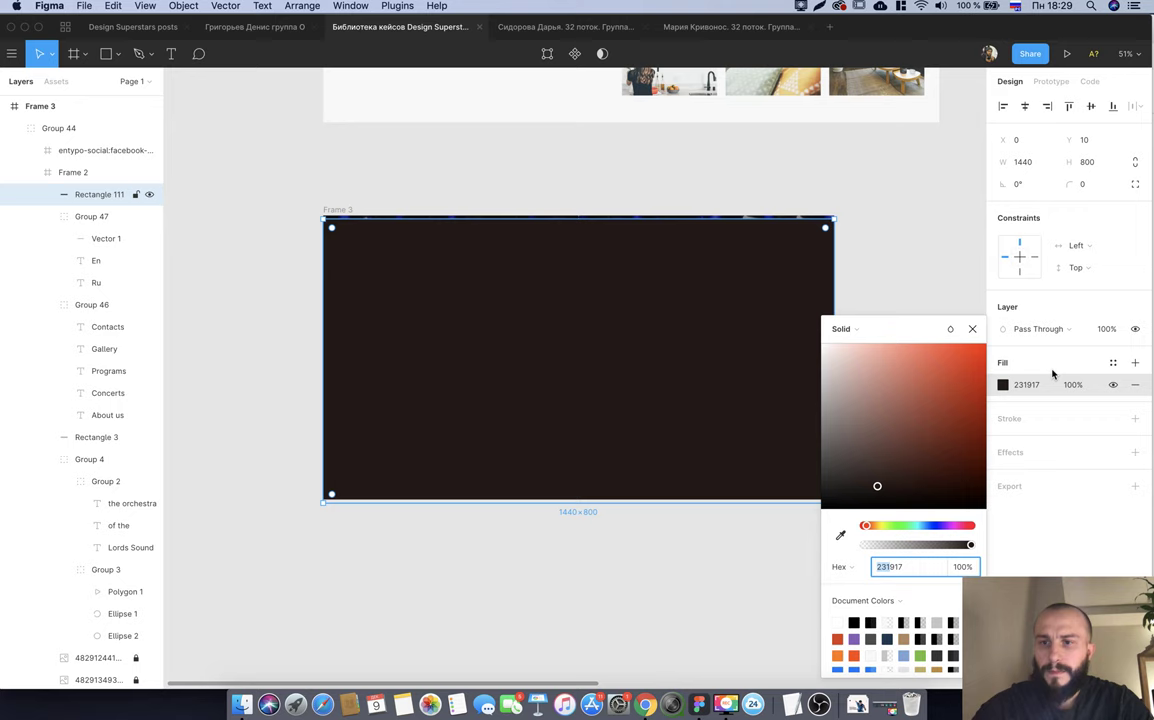
click(1005, 398)
click(1003, 385)
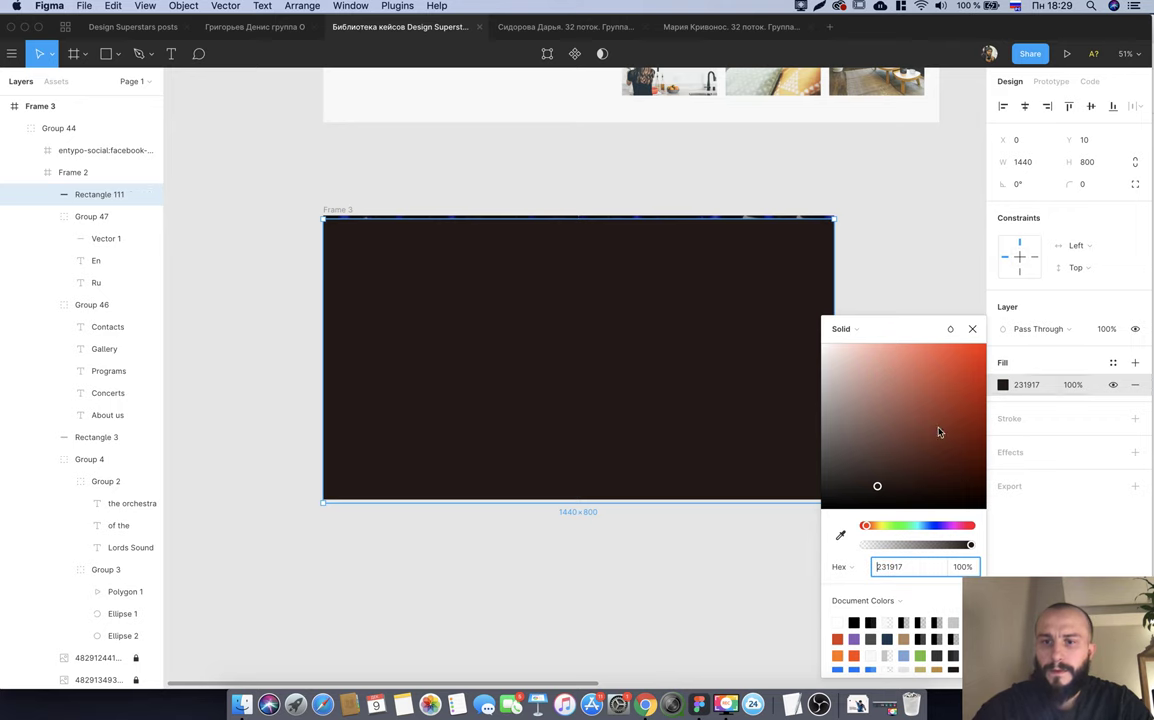
click(858, 334)
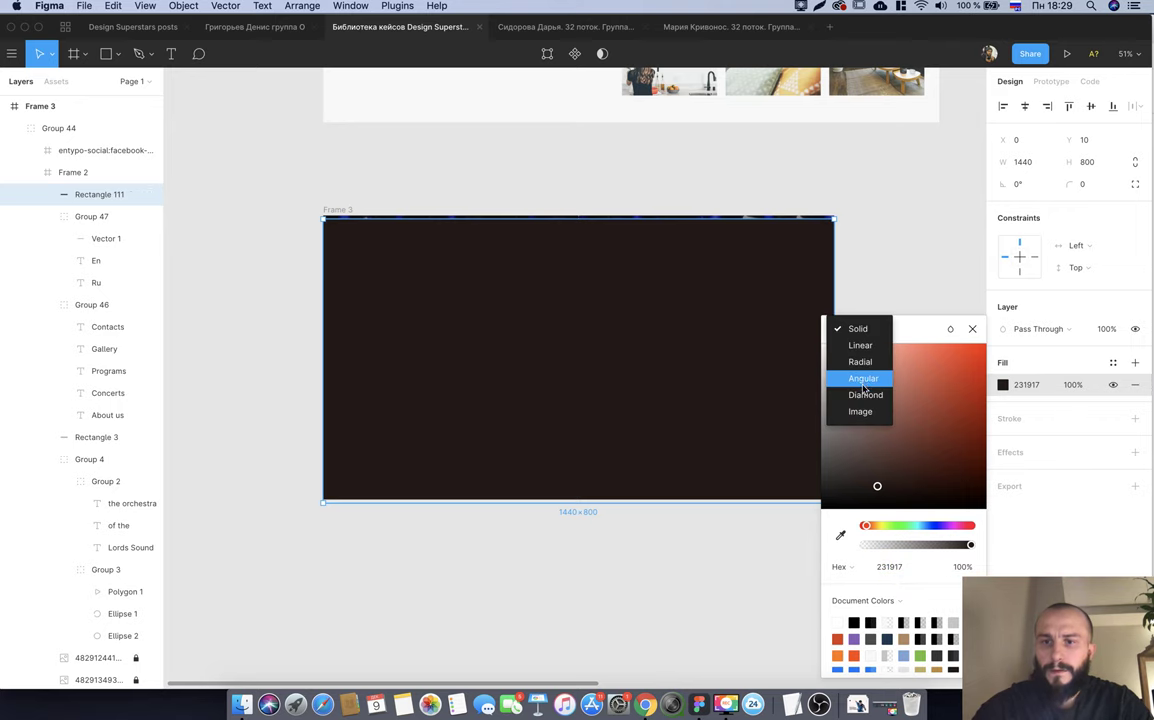
click(860, 346)
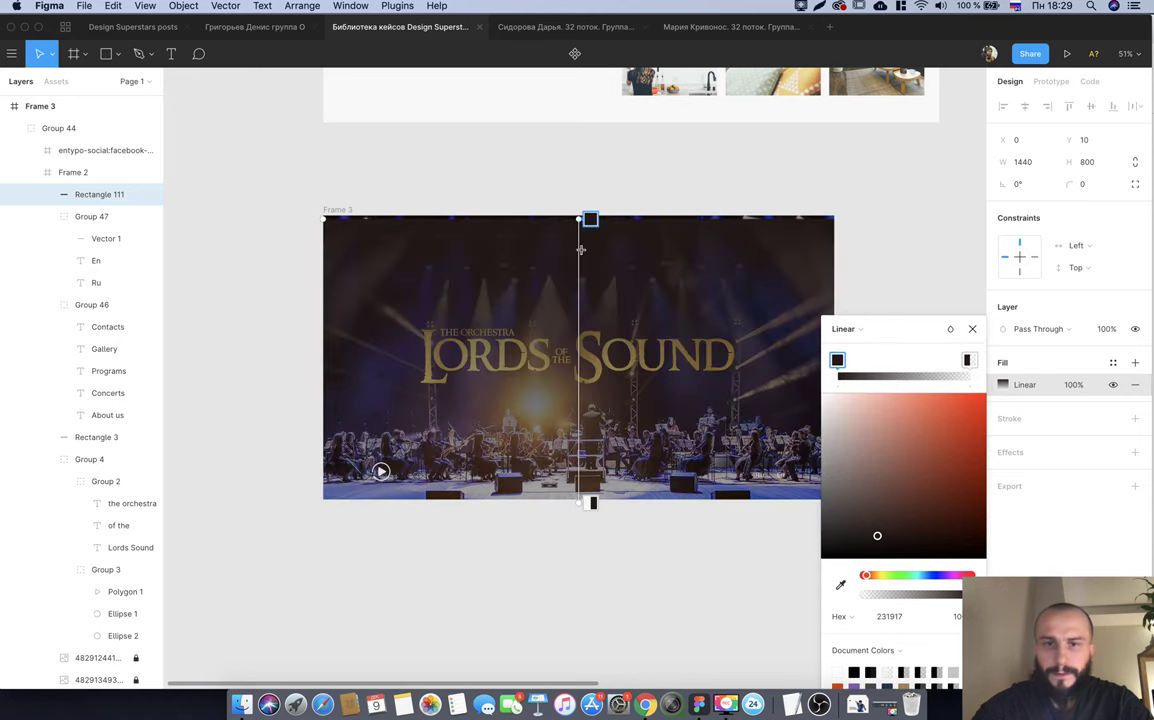
Flip the gradient direction and move Rectangle 111 lower in the layer order.
mouse_move(576, 222)
mouse_down()
mouse_move(577, 505)
mouse_move(607, 305)
mouse_up()
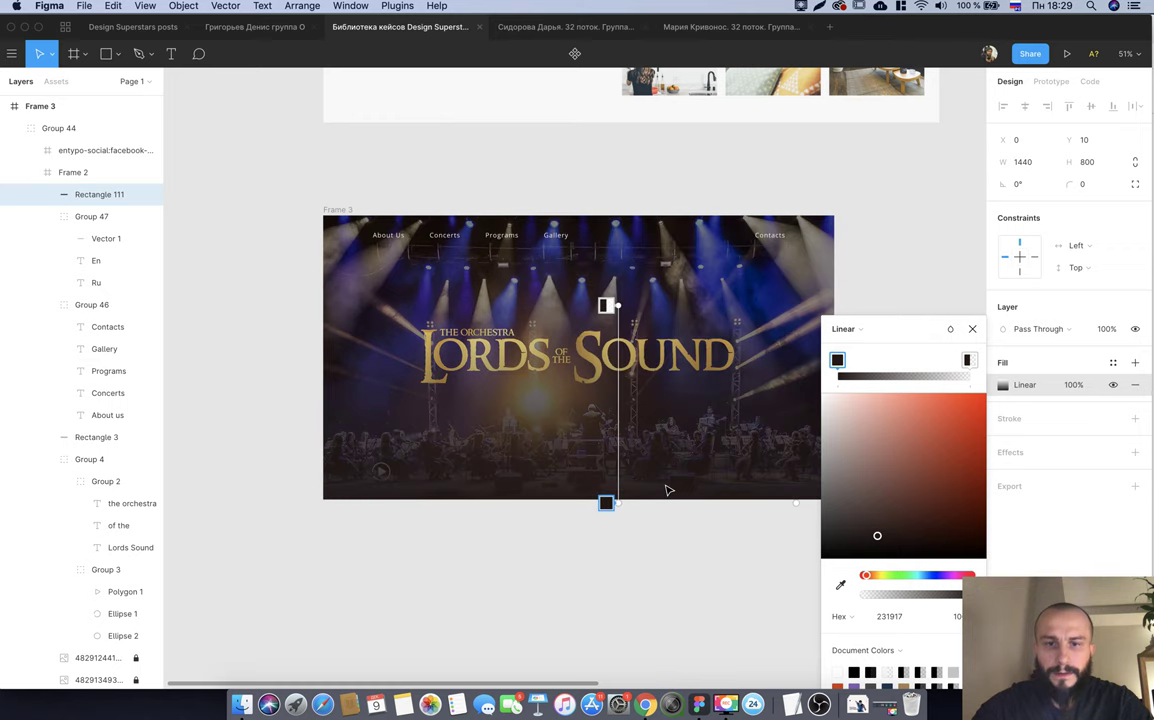
drag(90, 194, 111, 563)
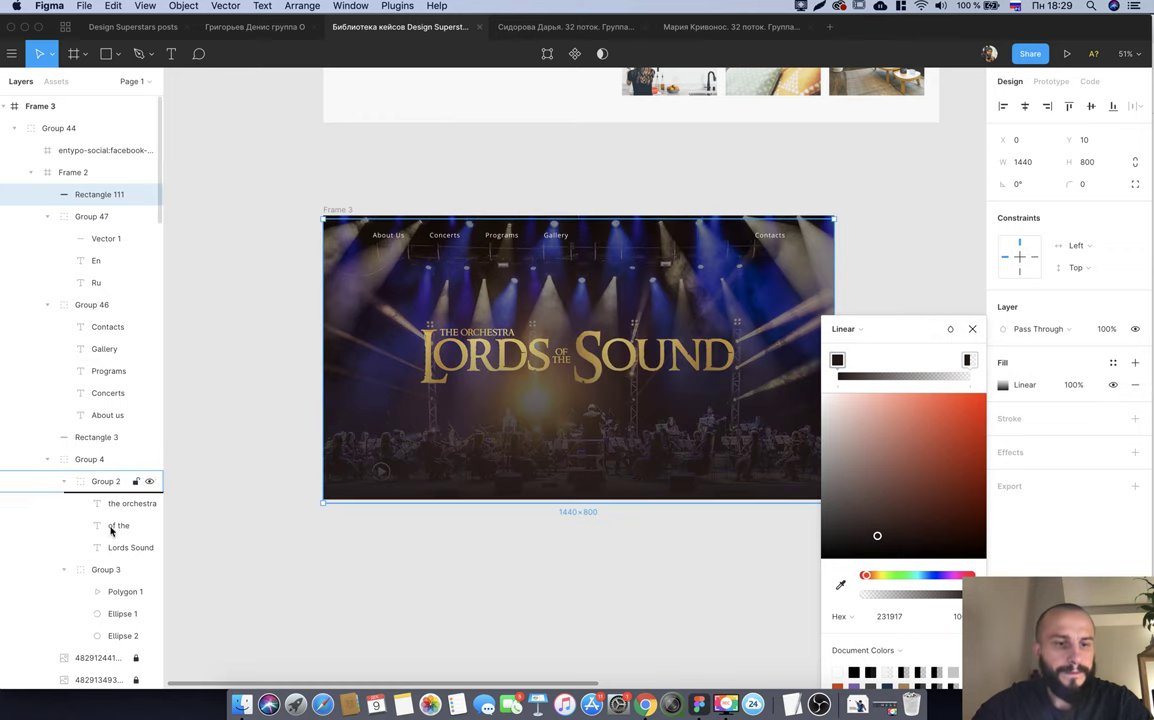
drag(111, 563, 113, 645)
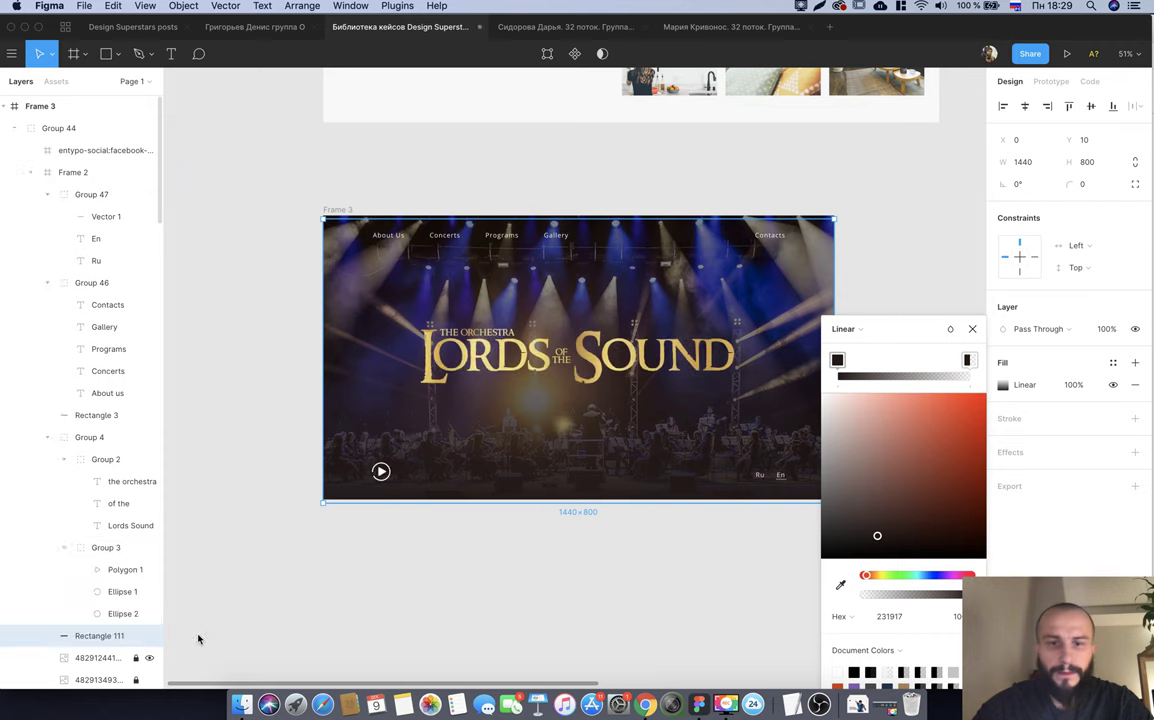
scroll(645, 568, down, 3)
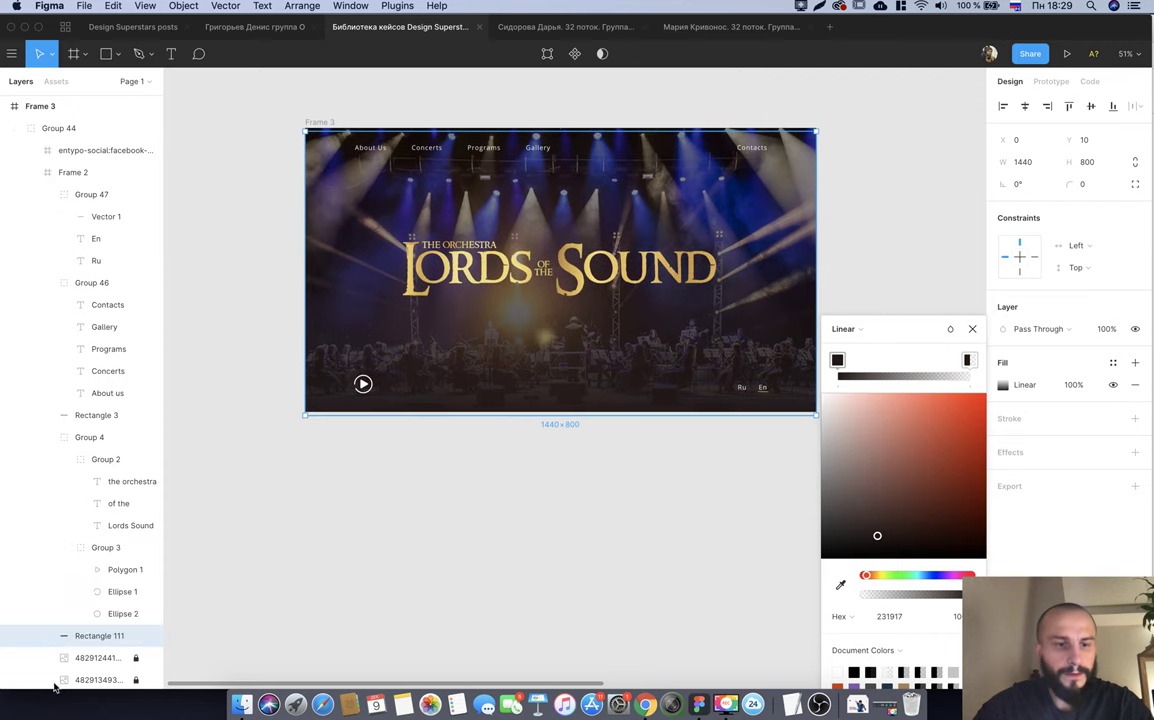
key(super+bracketright)
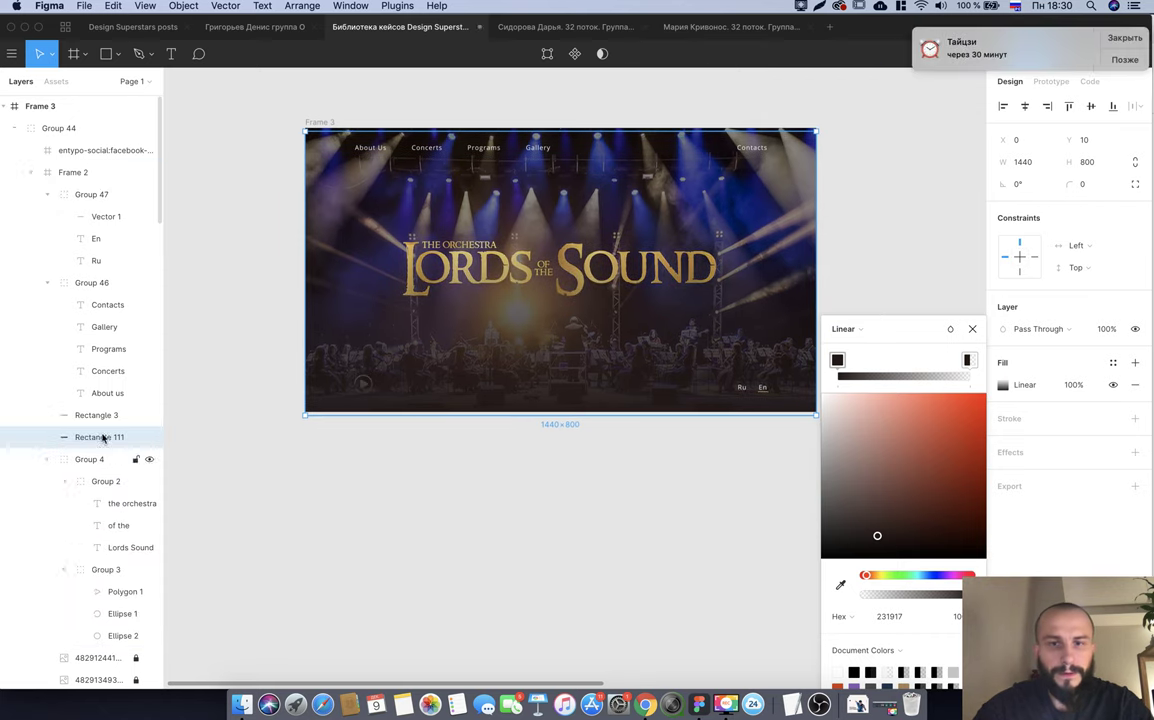
drag(580, 126, 578, 279)
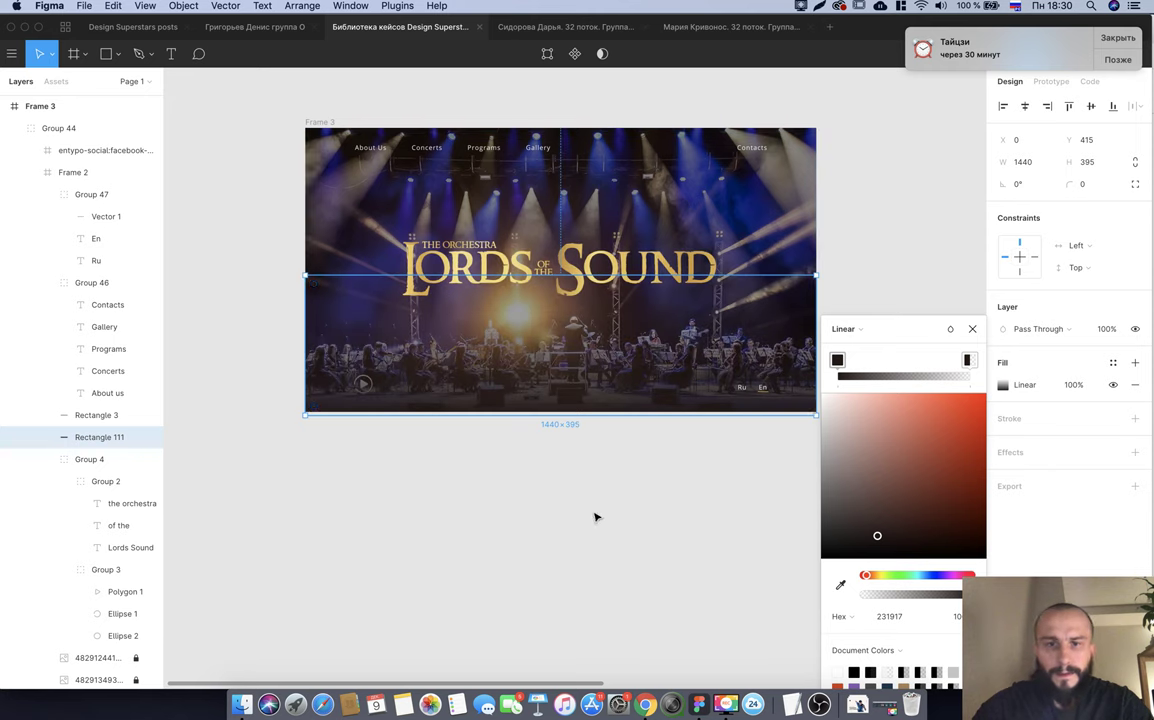
Inspect the title and play button groups, undoing an accidental move of the play button group.
scroll(365, 390, down, 2)
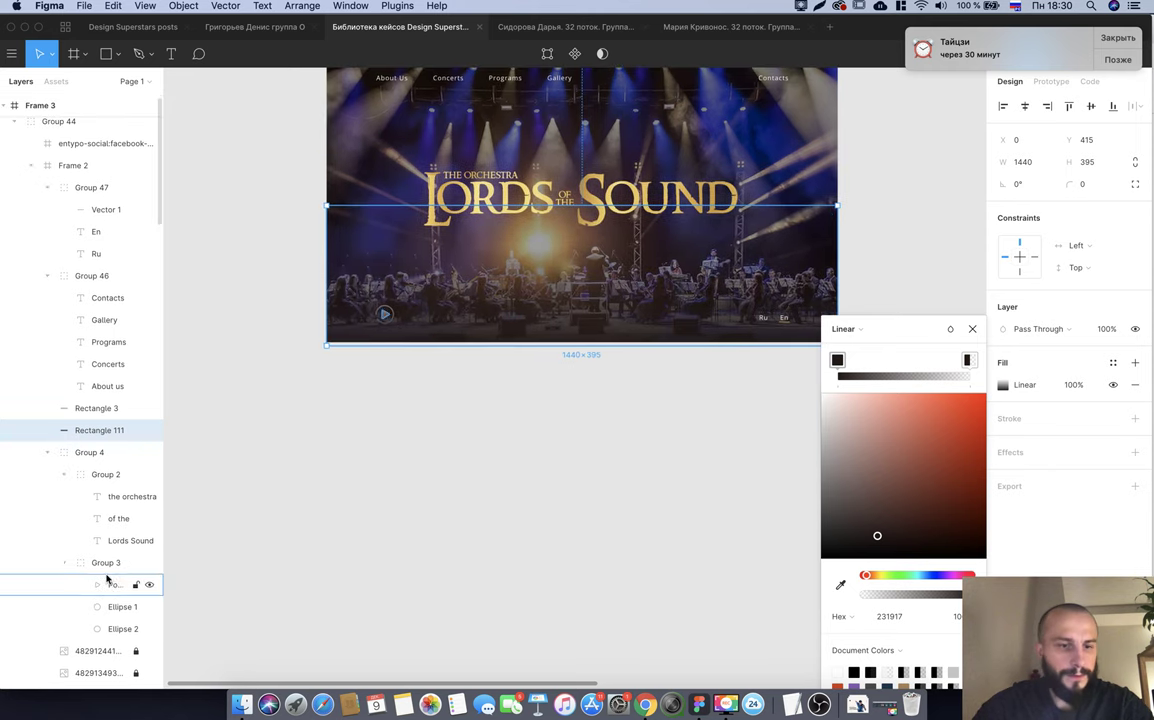
scroll(105, 577, down, 4)
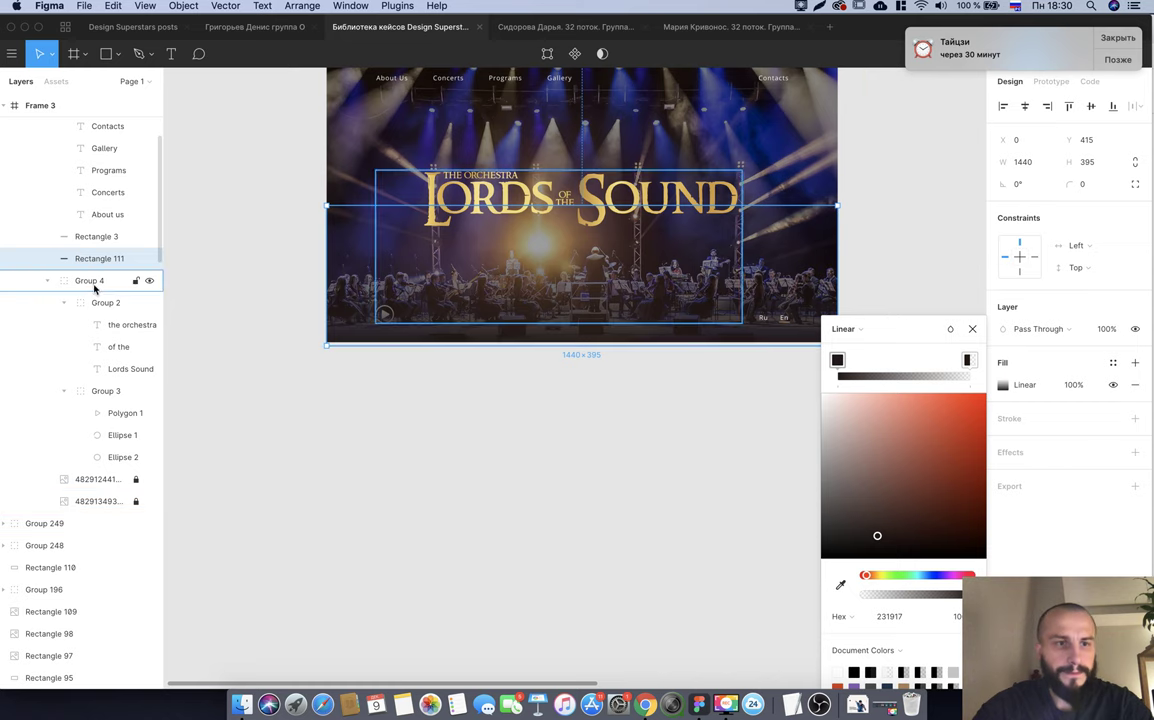
click(89, 281)
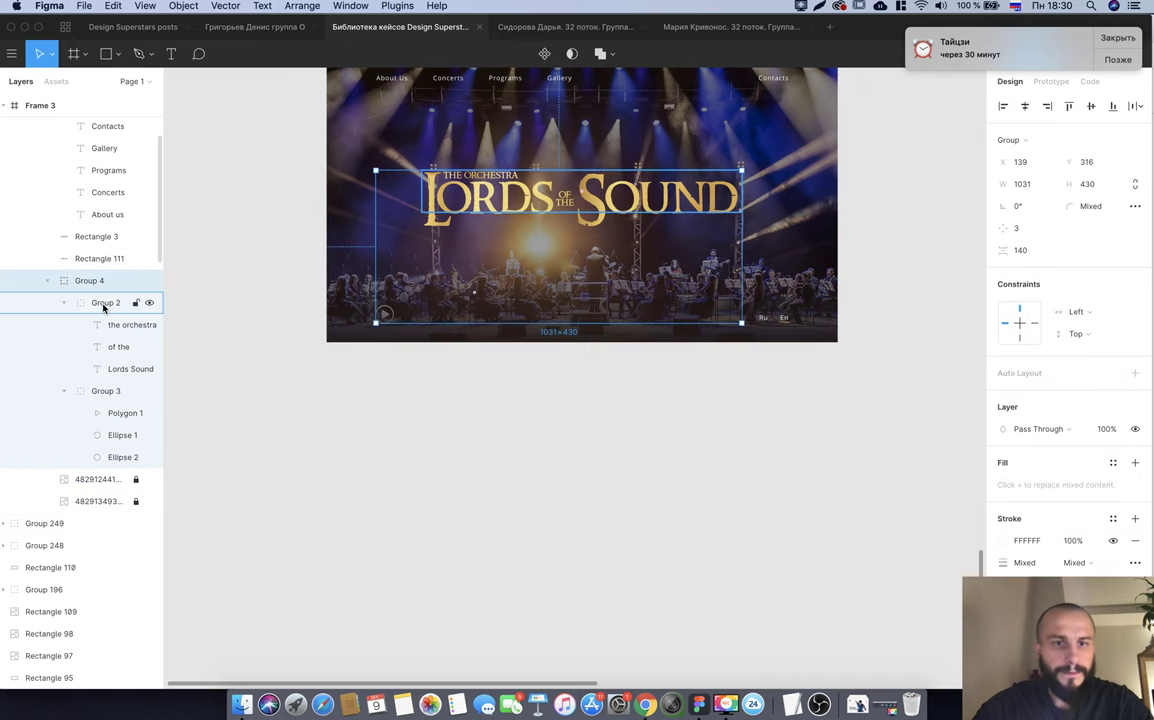
click(100, 302)
click(116, 394)
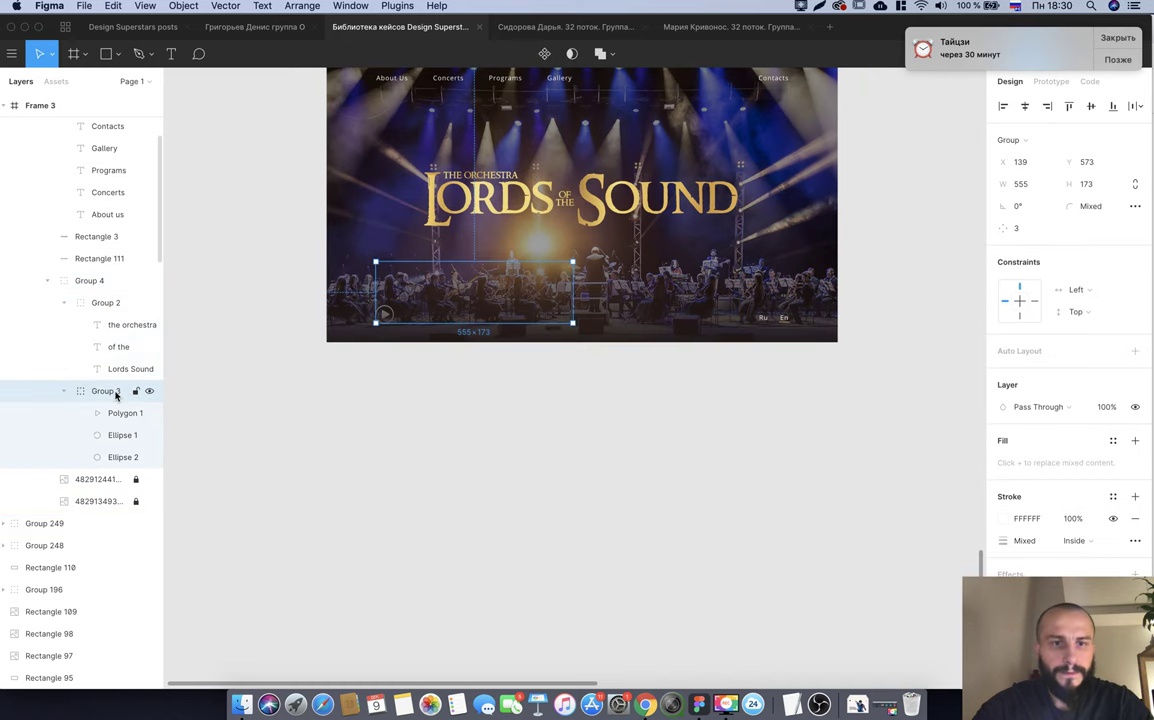
drag(113, 394, 102, 280)
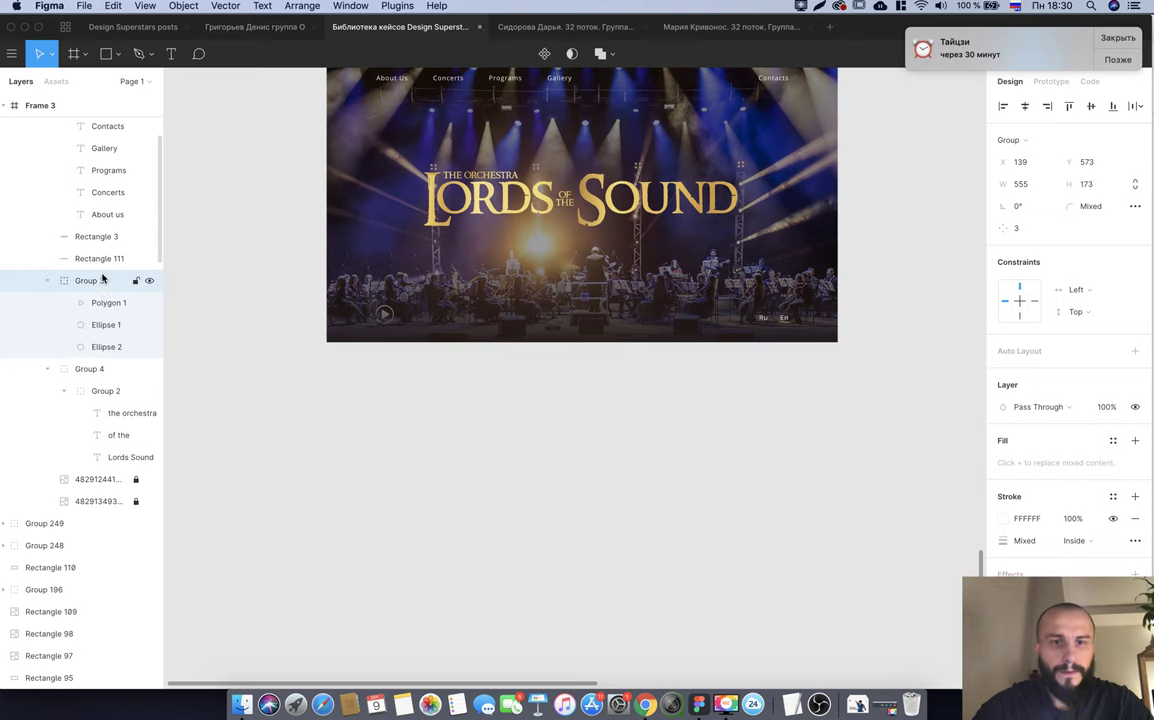
key(ctrl+z)
Move the play button group below Rectangle 3 in the layer order.
click(390, 318)
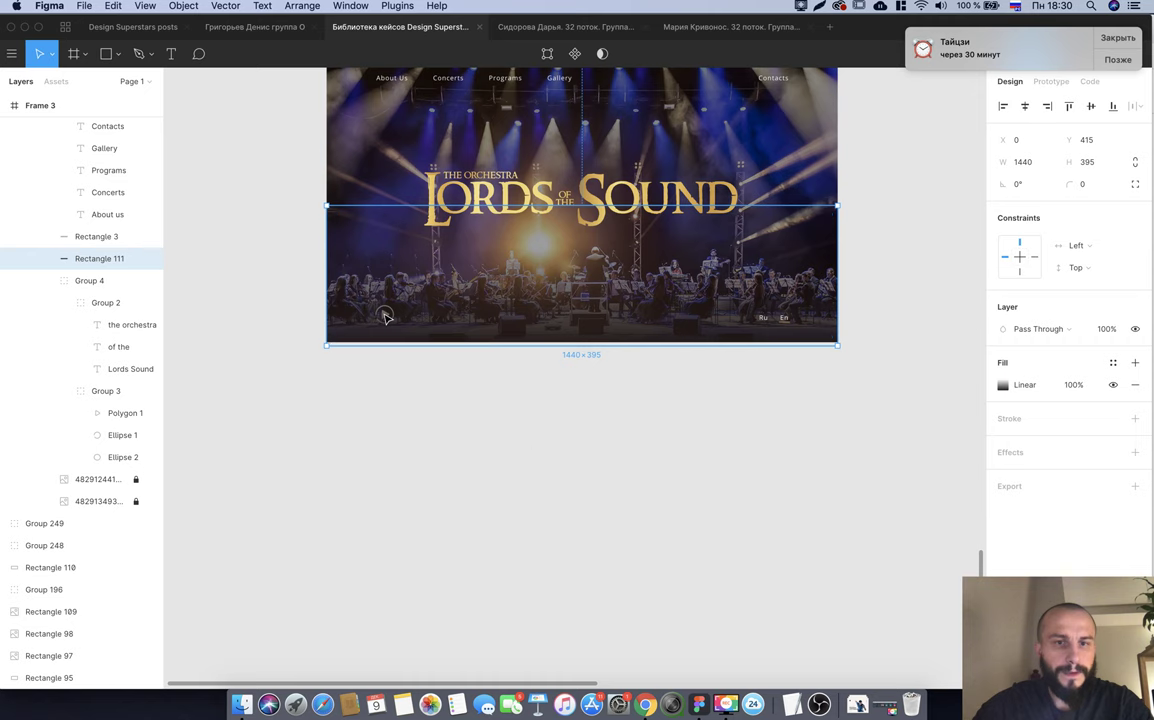
drag(543, 325, 543, 496)
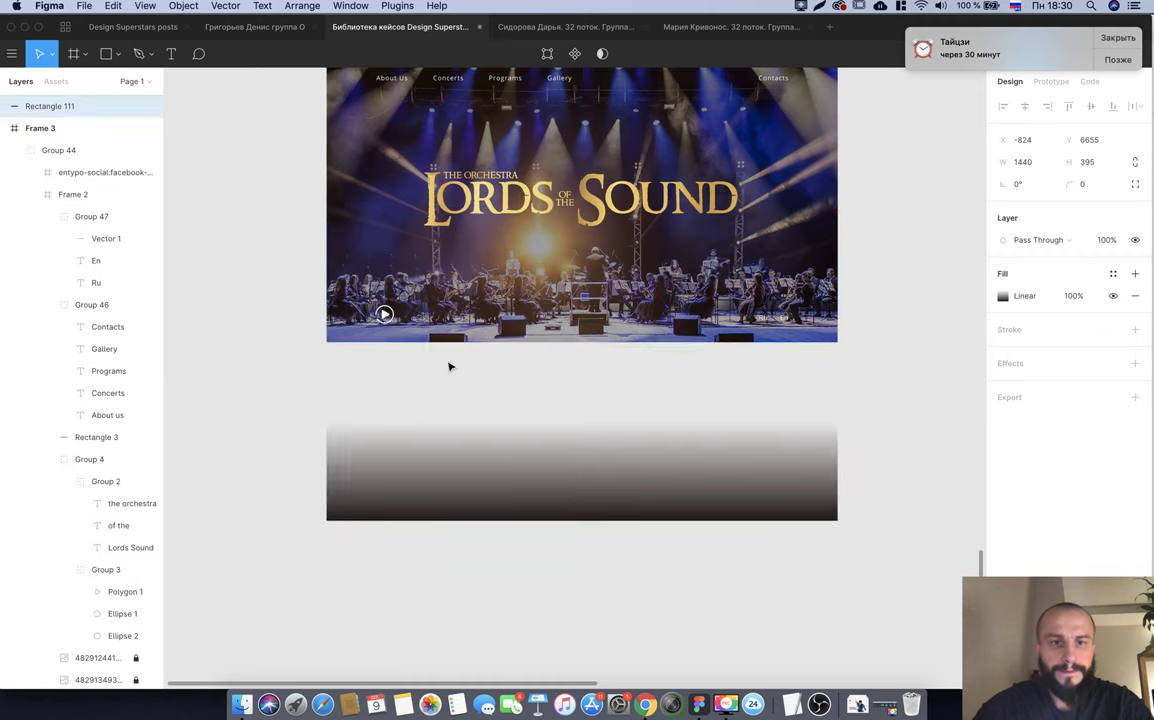
click(384, 316)
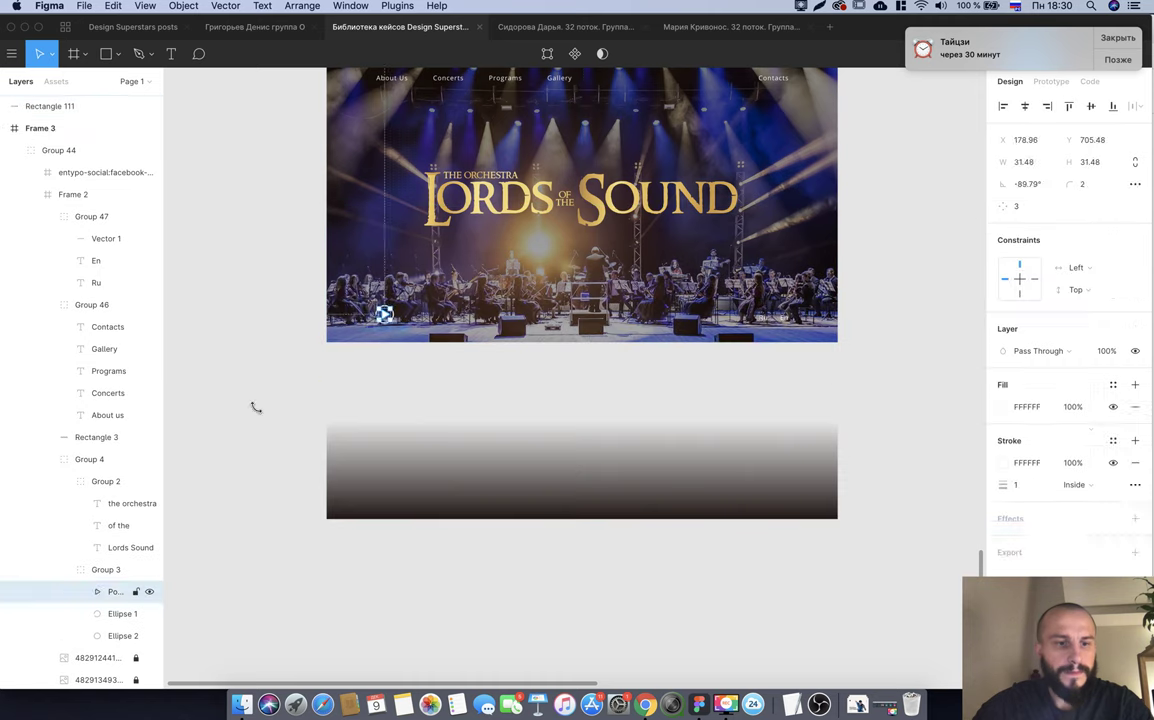
click(104, 569)
drag(117, 570, 117, 449)
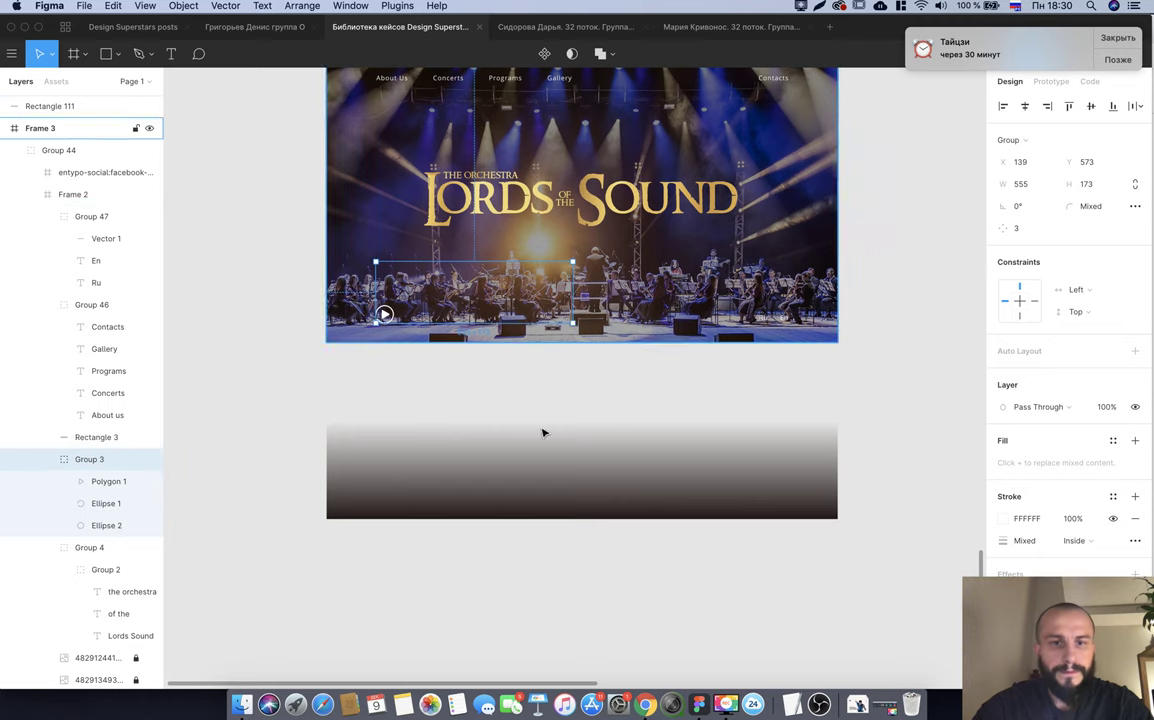
click(560, 468)
Place the gradient rectangle over the lower hero image, behind the title group, and adjust its height.
drag(560, 468, 565, 251)
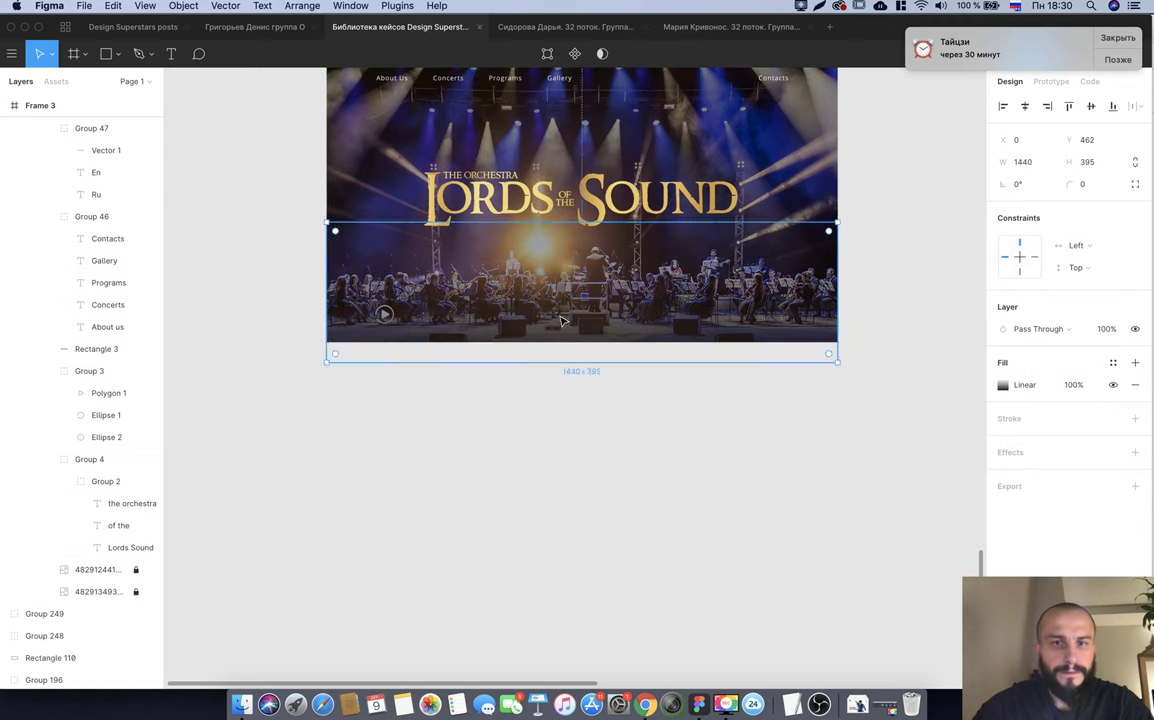
drag(565, 251, 566, 303)
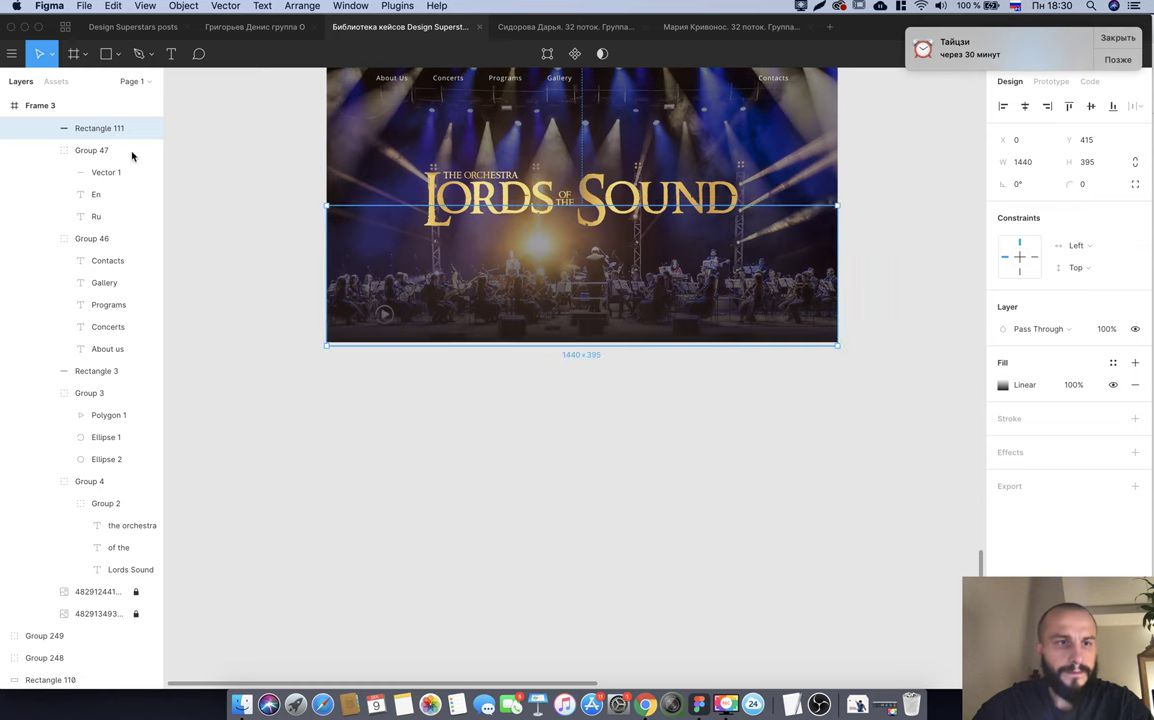
drag(90, 218, 98, 588)
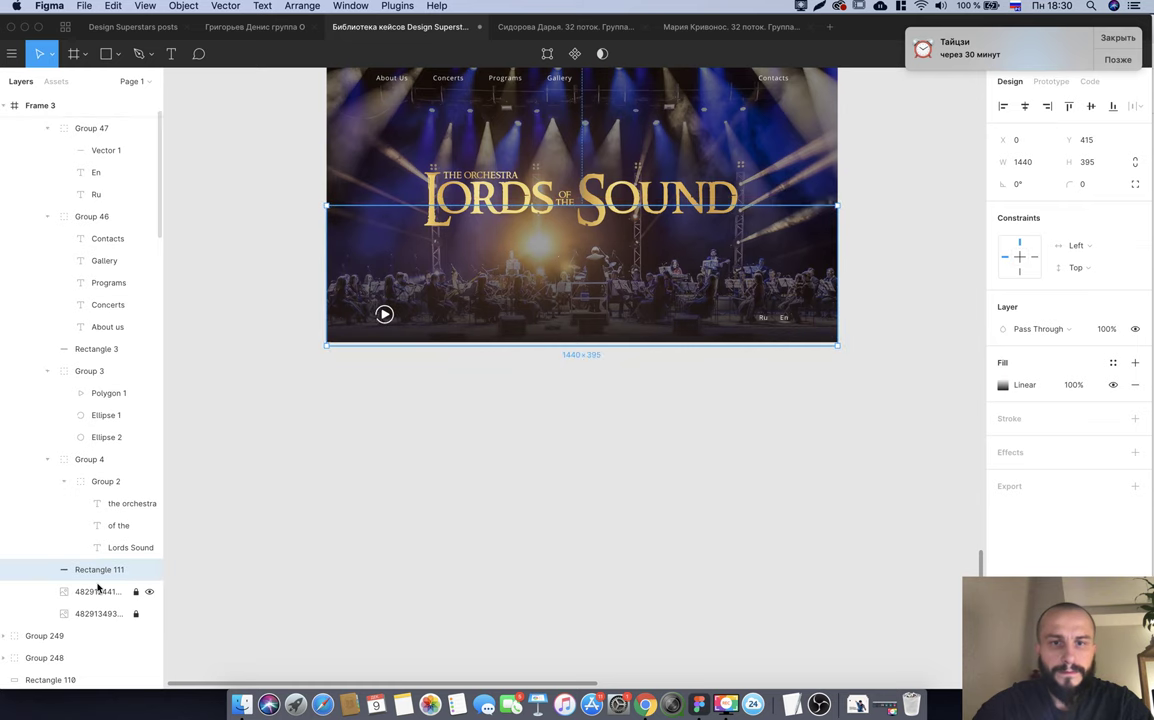
mouse_move(581, 275)
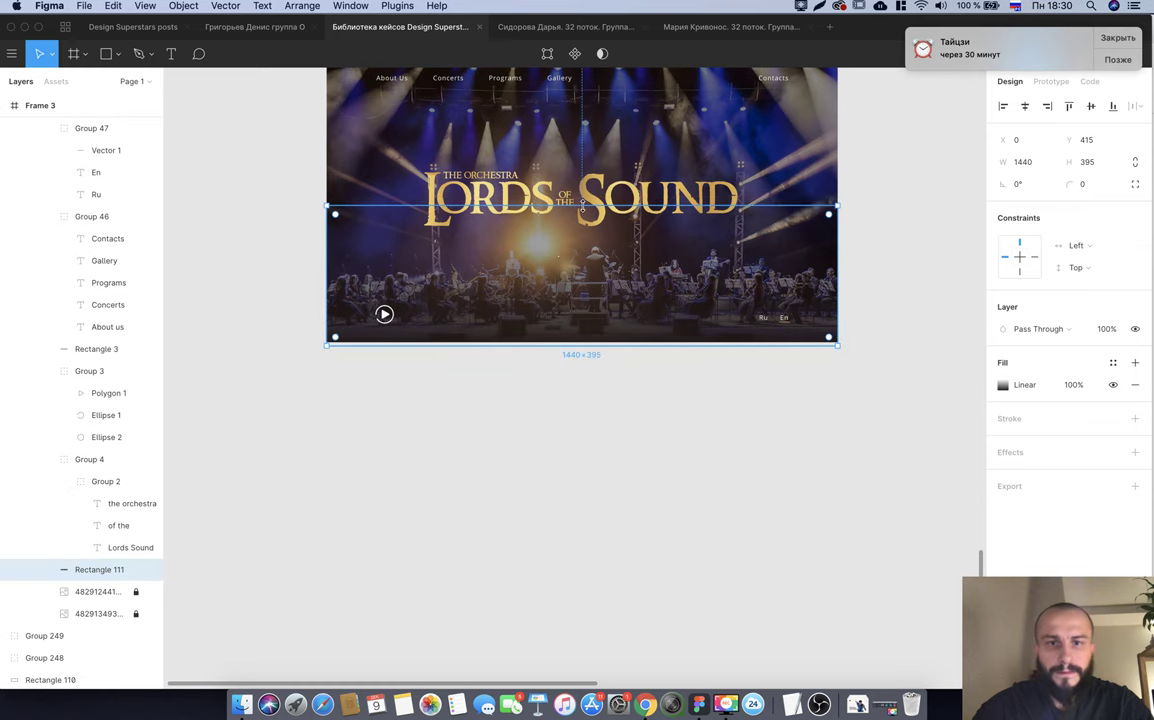
drag(582, 207, 566, 232)
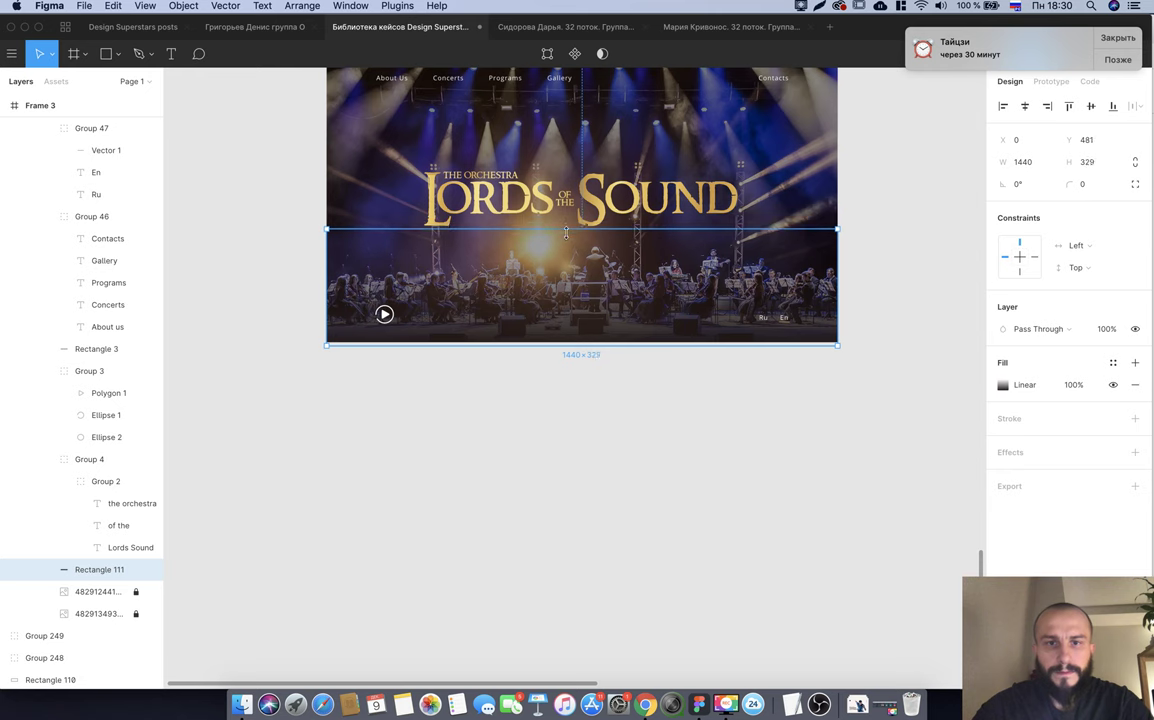
drag(566, 232, 566, 189)
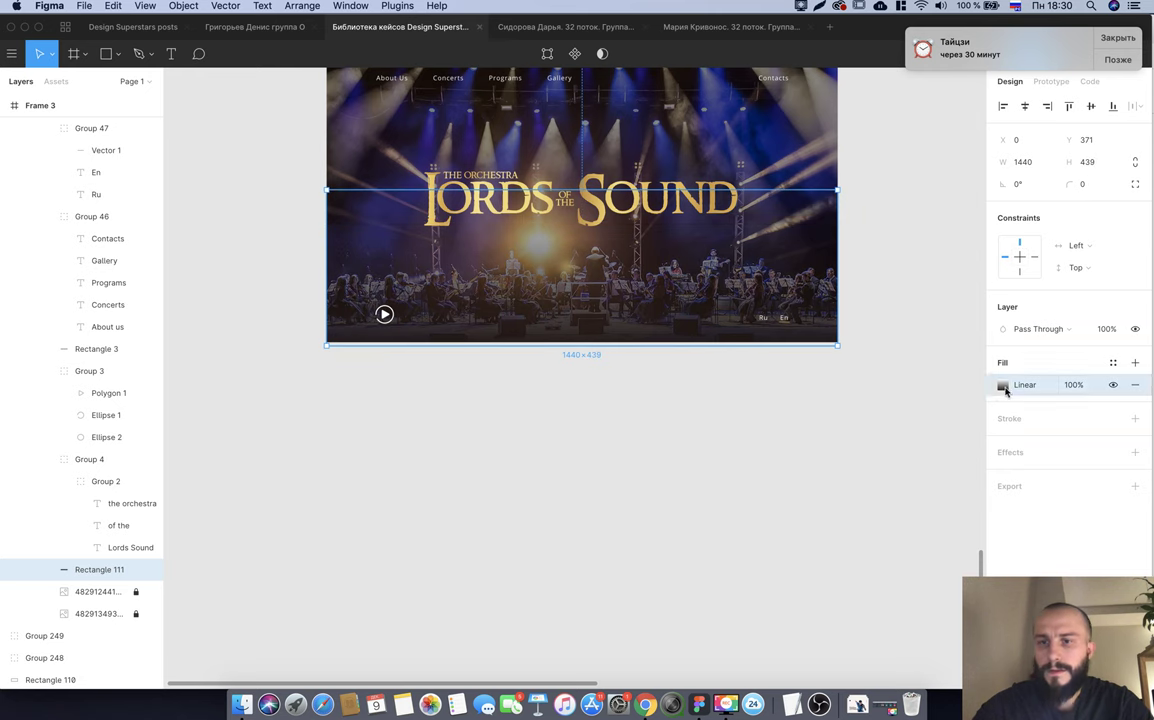
Set the gradient's first stop to dark navy and adjust the gradient's extent.
click(1003, 386)
click(838, 311)
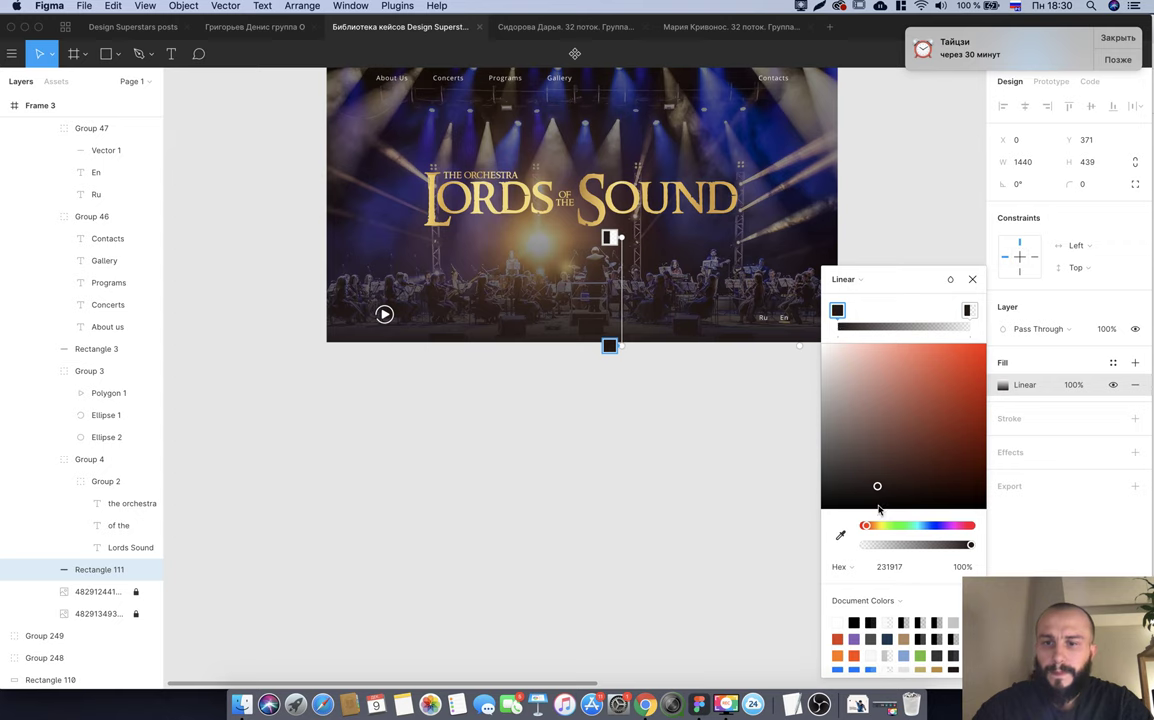
drag(918, 525, 940, 527)
drag(943, 479, 951, 477)
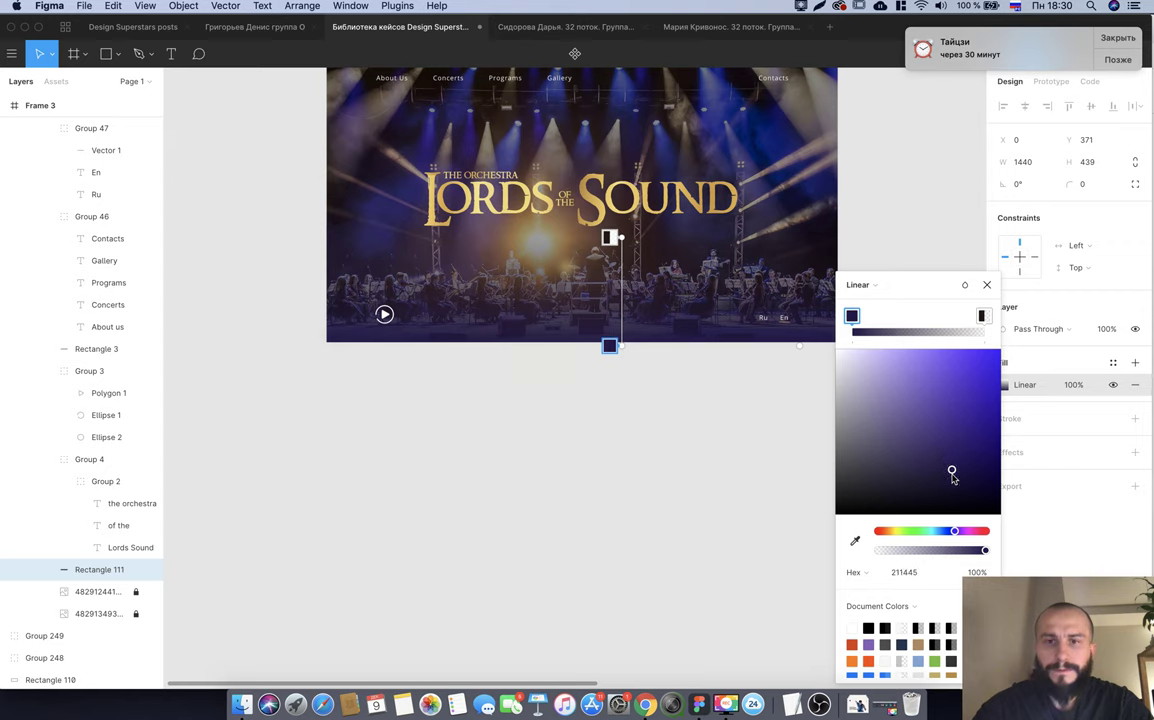
drag(620, 236, 621, 90)
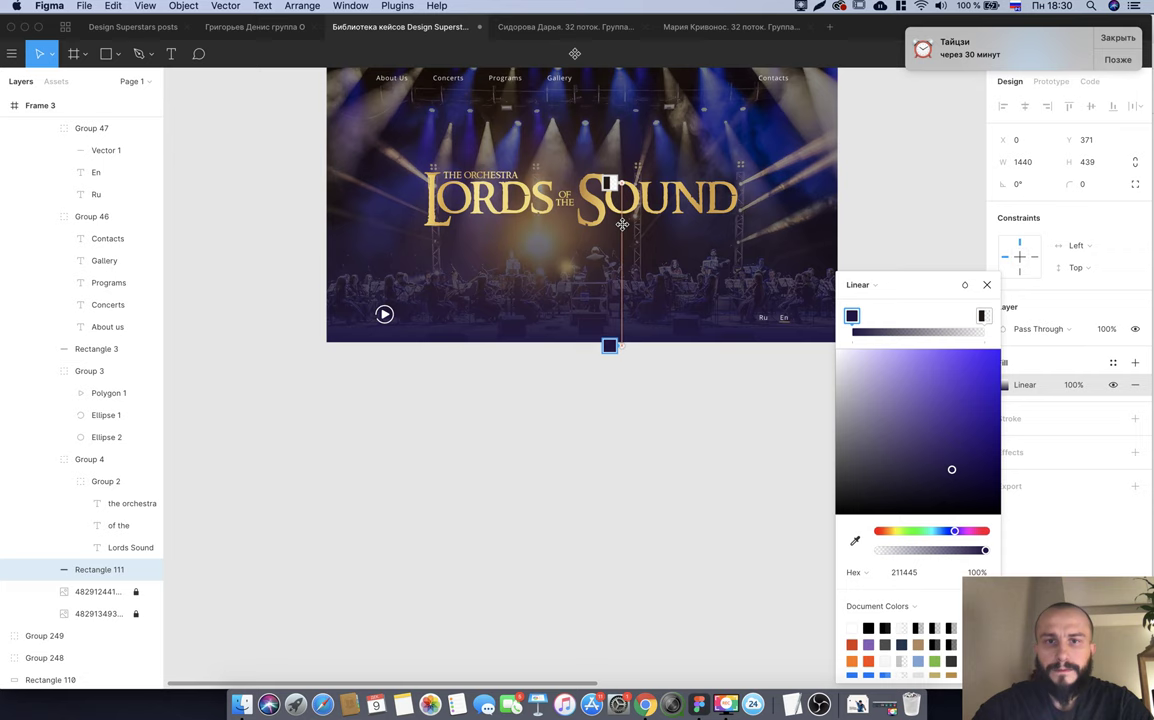
mouse_move(621, 90)
mouse_down()
mouse_move(619, 170)
mouse_move(611, 138)
mouse_up()
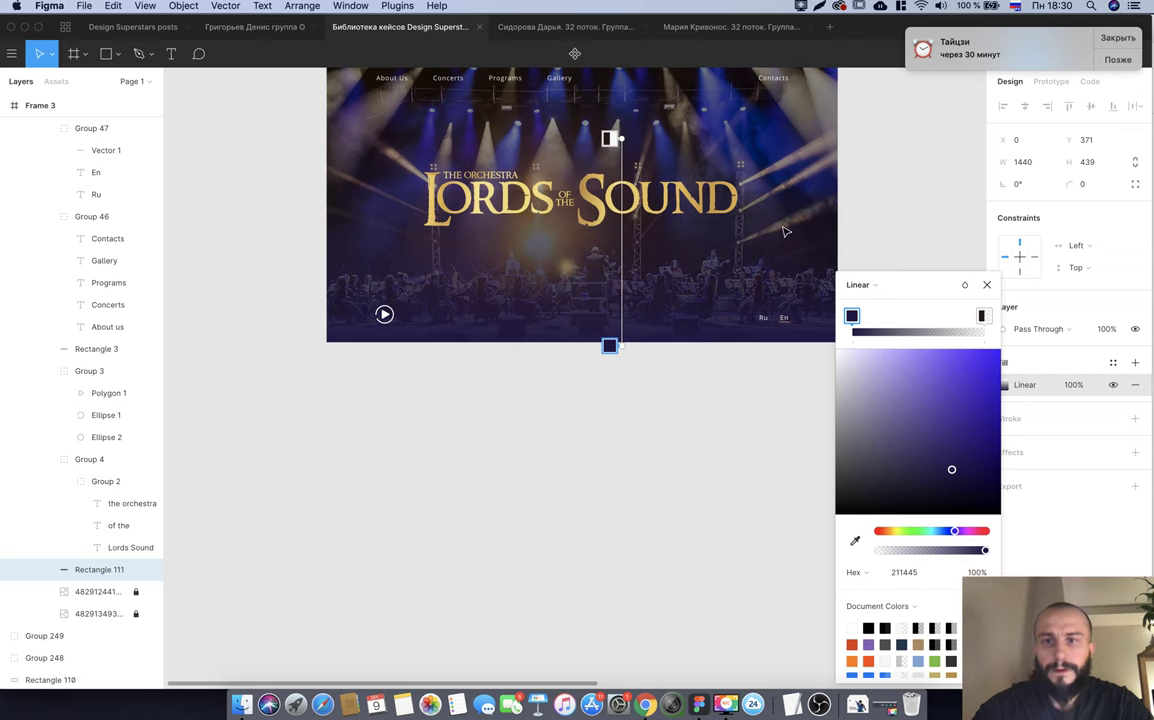
key(Escape)
Extend the overlay rectangle over nearly the whole hero and reselect its gradient stops.
mouse_move(772, 192)
mouse_down()
mouse_move(647, 105)
mouse_move(648, 84)
mouse_up()
click(1003, 390)
click(1003, 386)
click(1003, 386)
click(967, 311)
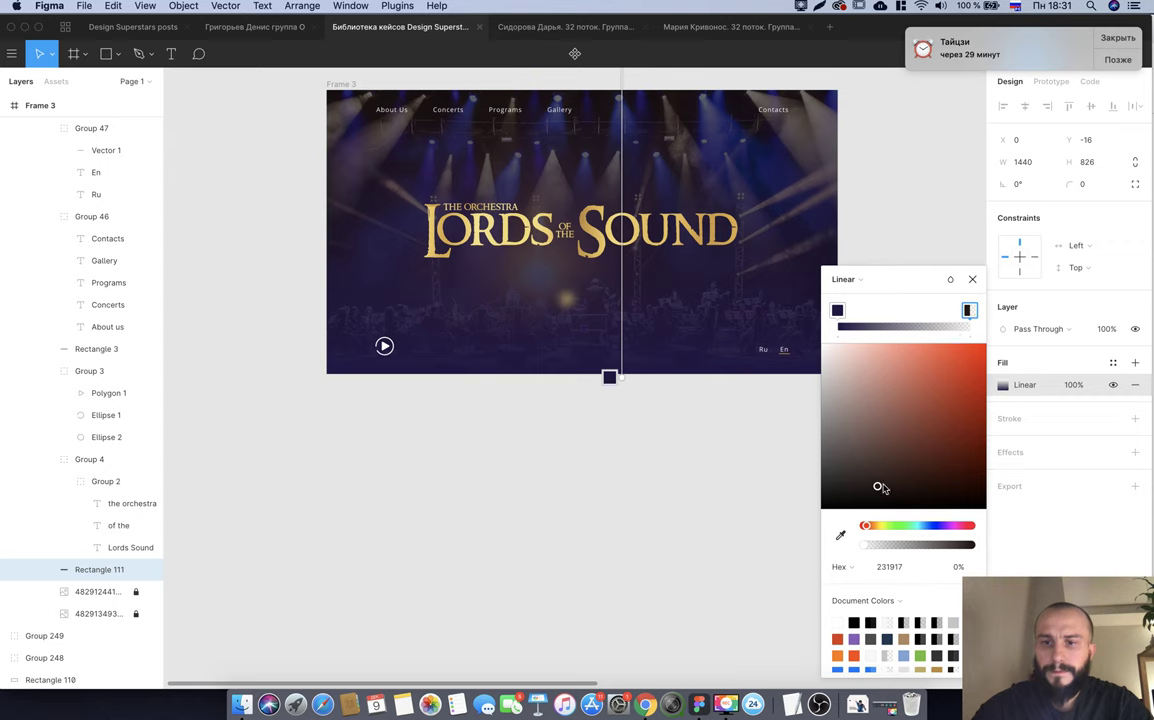
click(837, 311)
click(894, 571)
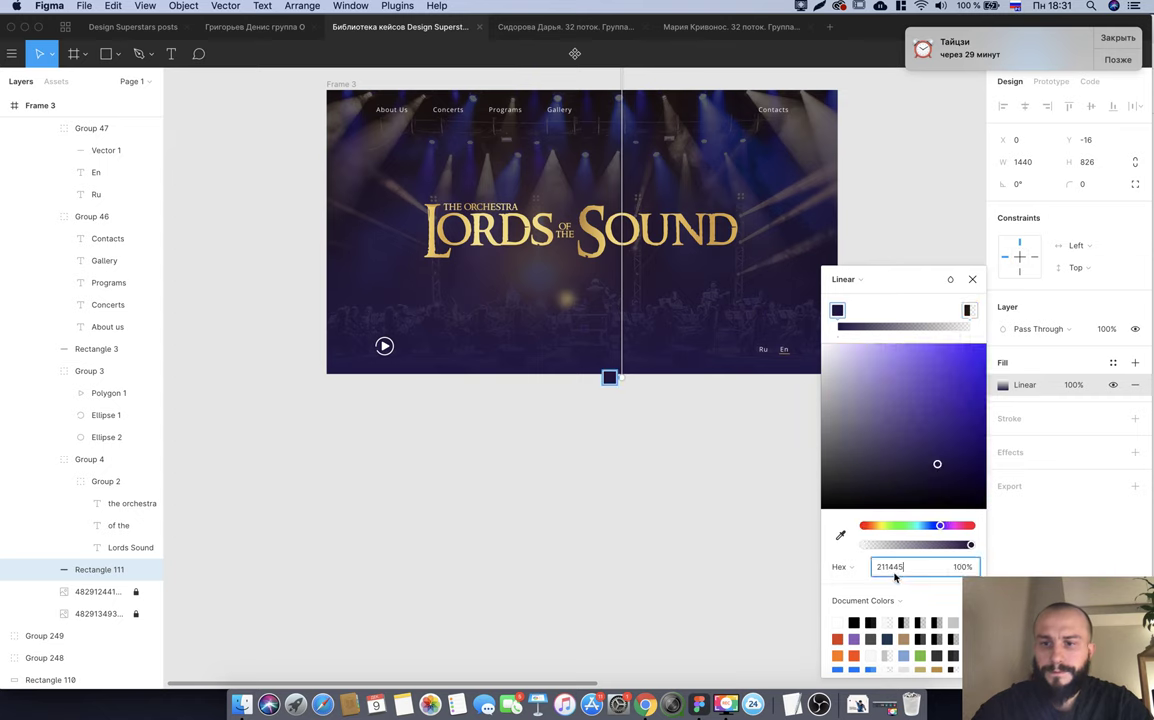
Give the end stop hex 211445, pull the gradient start into the title, and close the editor.
click(967, 311)
click(891, 567)
text(211445)
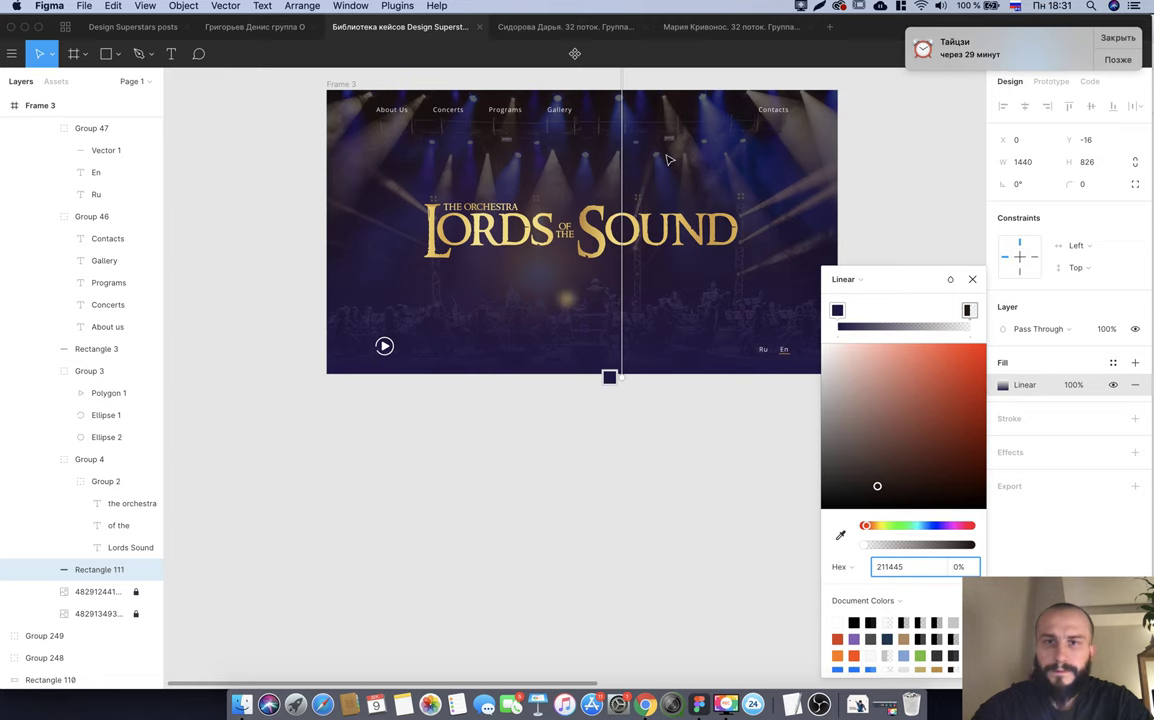
scroll(630, 142, up, 1)
scroll(626, 133, up, 2)
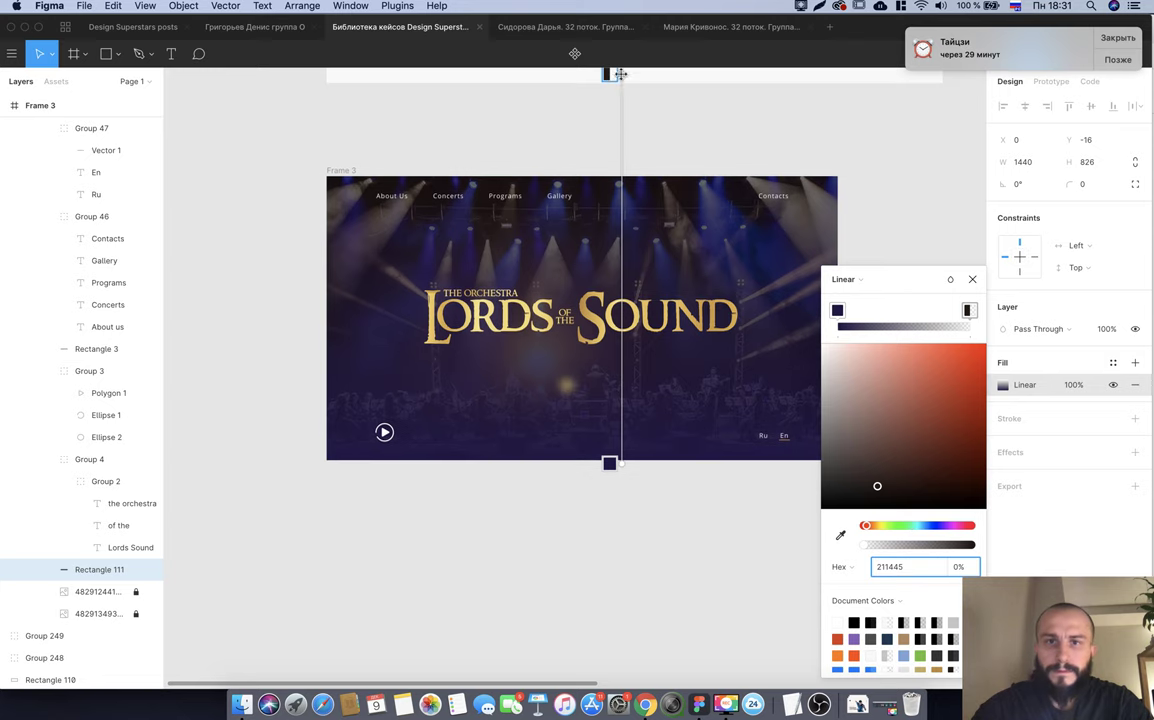
drag(620, 74, 618, 343)
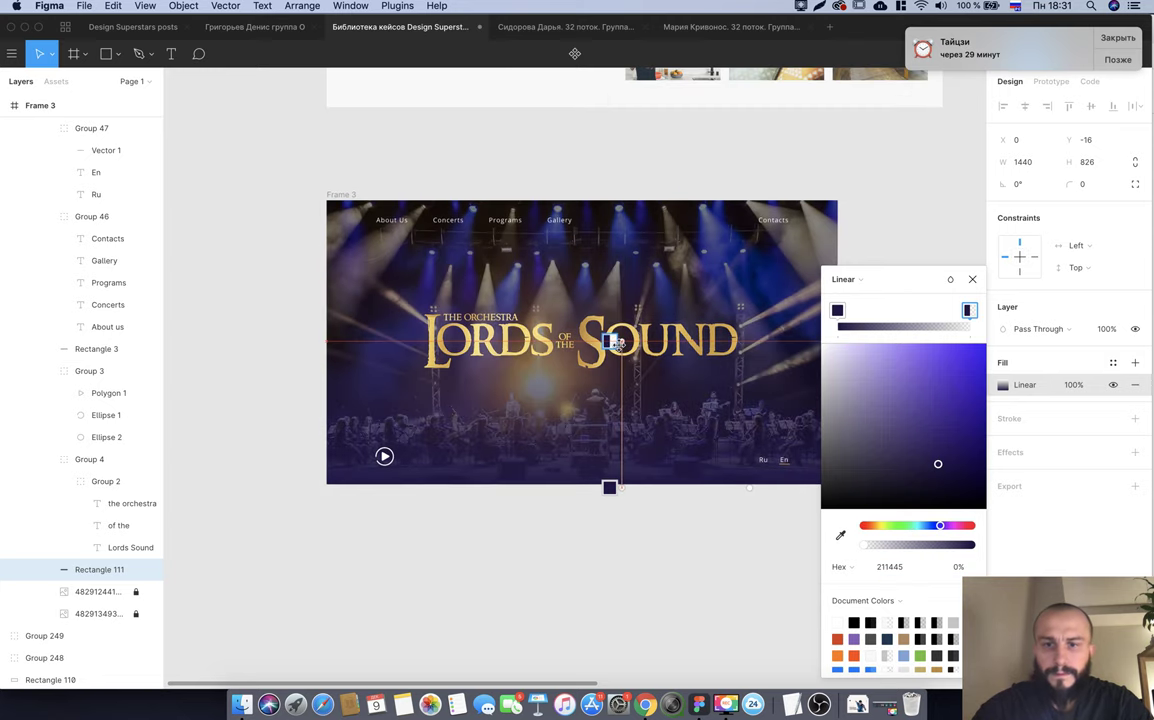
click(972, 279)
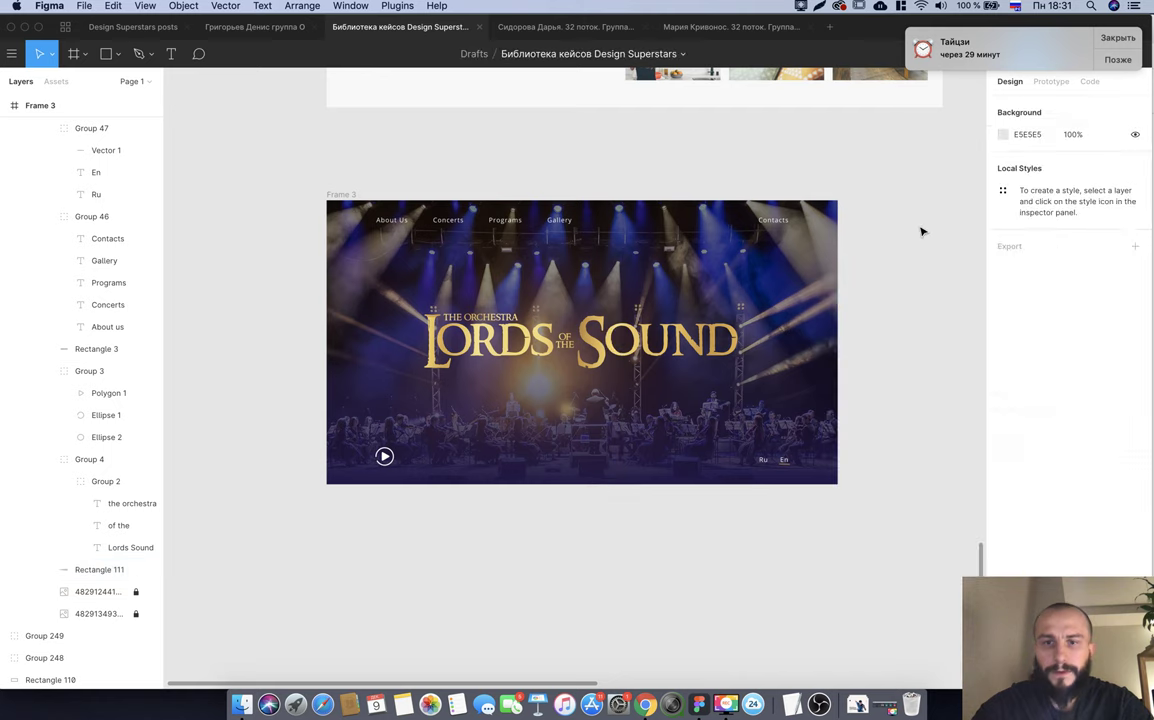
Close two other students' design file tabs.
click(920, 232)
scroll(921, 232, down, 1)
scroll(660, 140, up, 3)
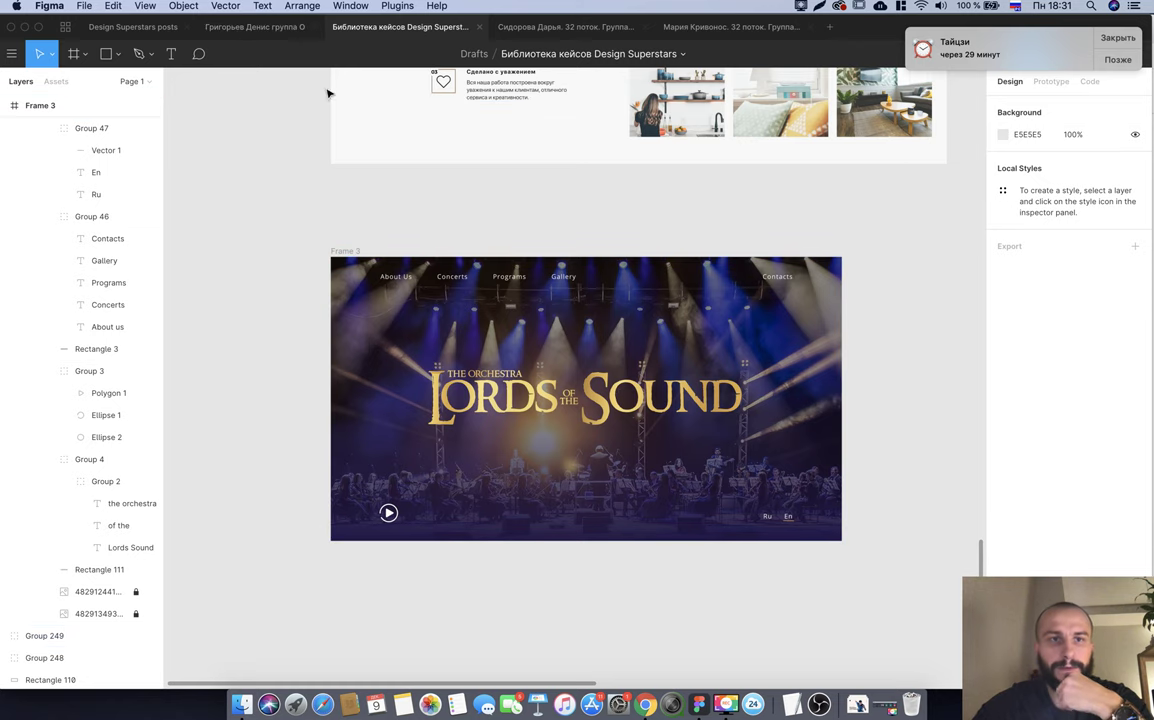
click(258, 30)
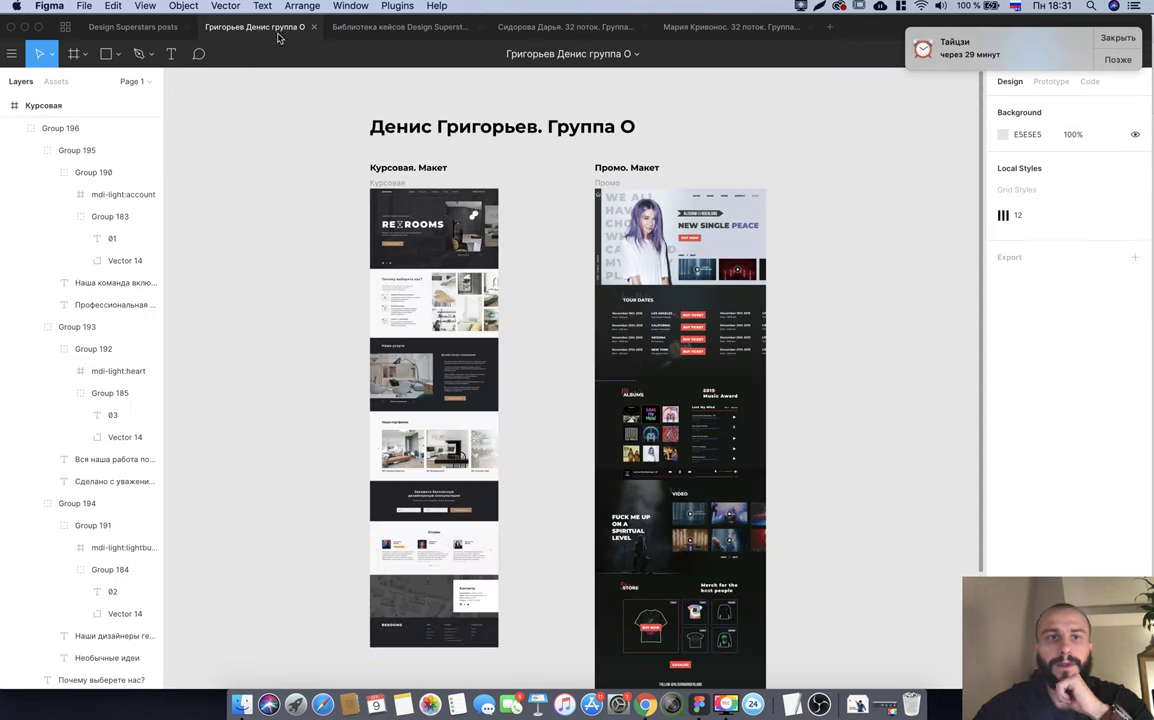
click(314, 27)
click(400, 28)
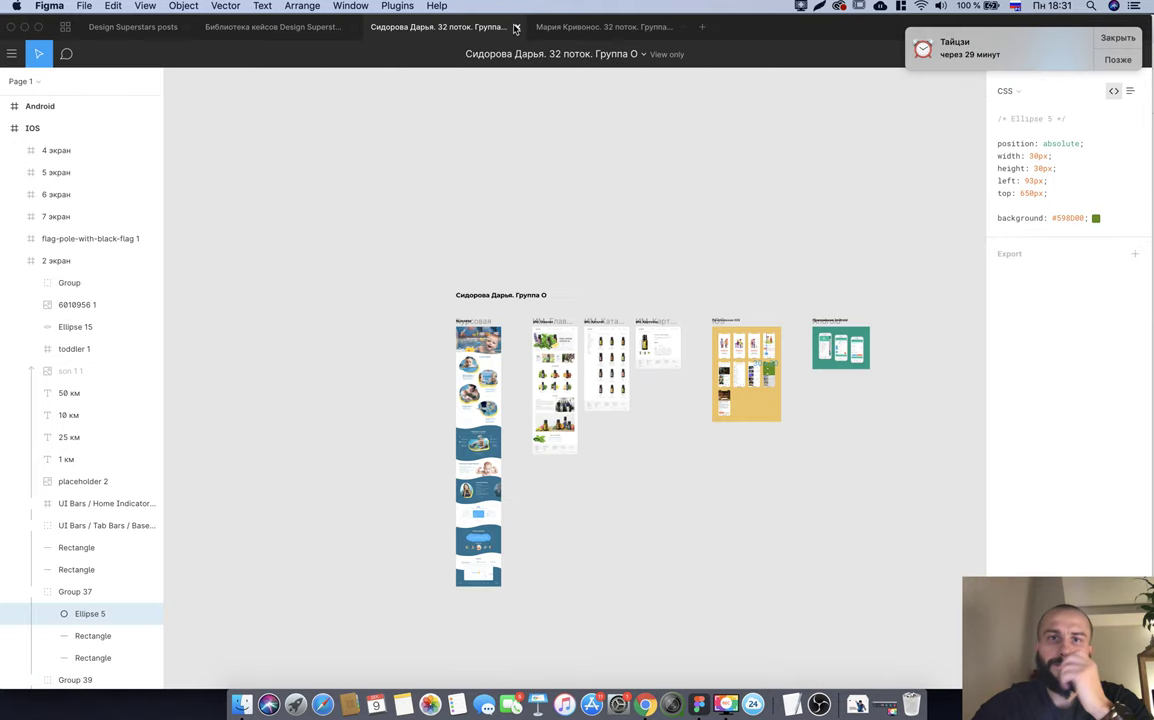
click(515, 27)
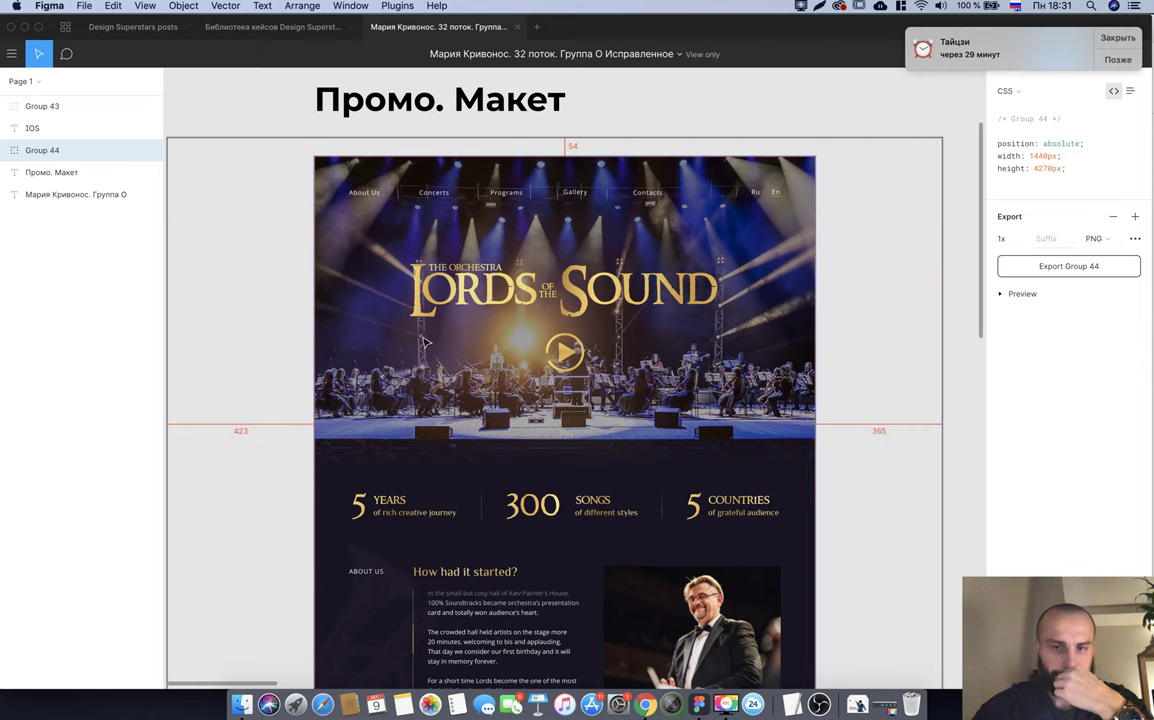
Compare the student's landing page with the Frame 3 hero in the case library file.
click(1140, 36)
click(886, 242)
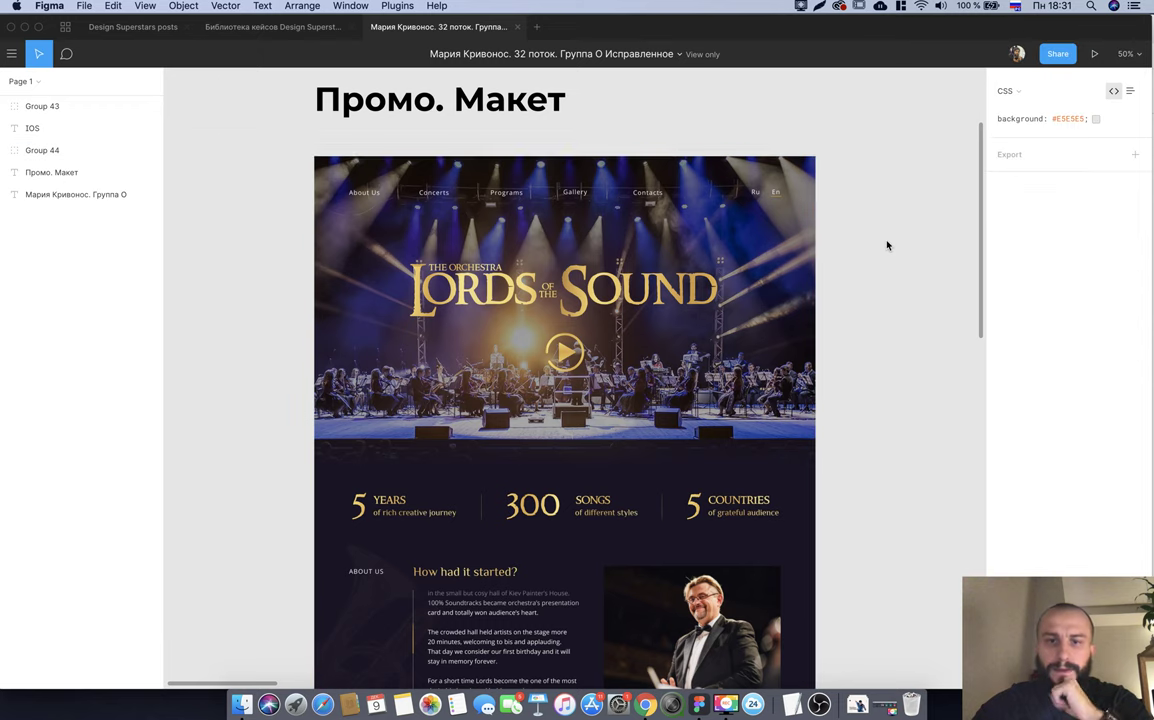
scroll(886, 245, down, 1)
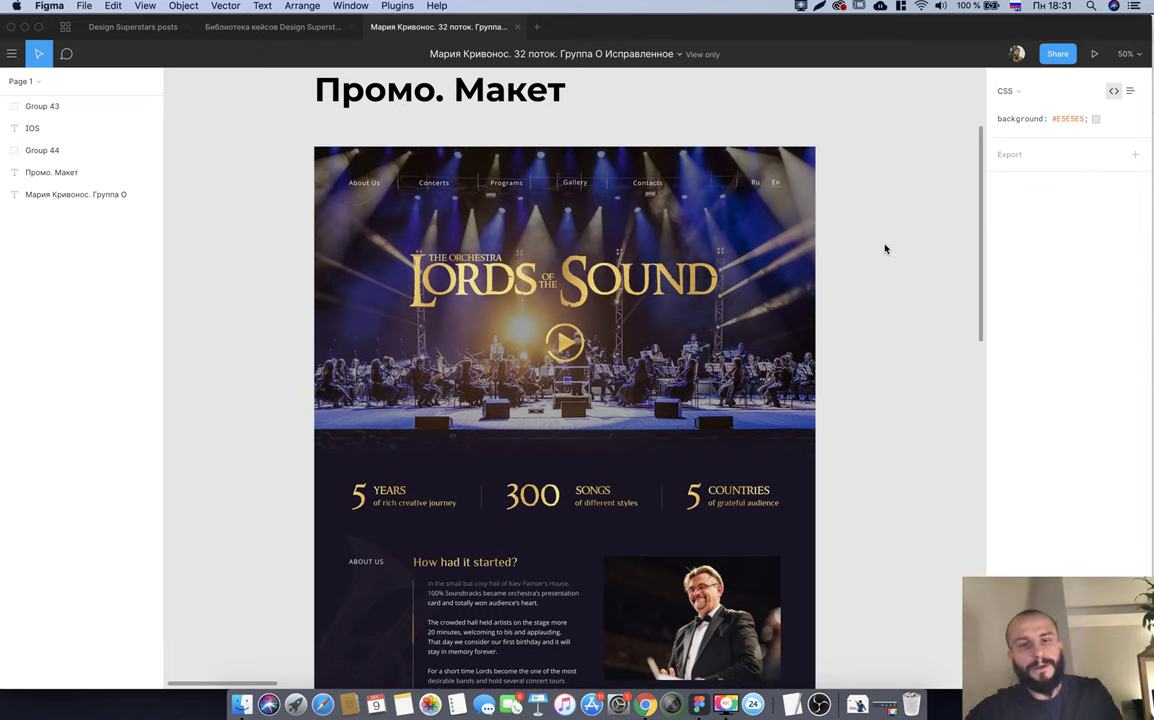
click(266, 143)
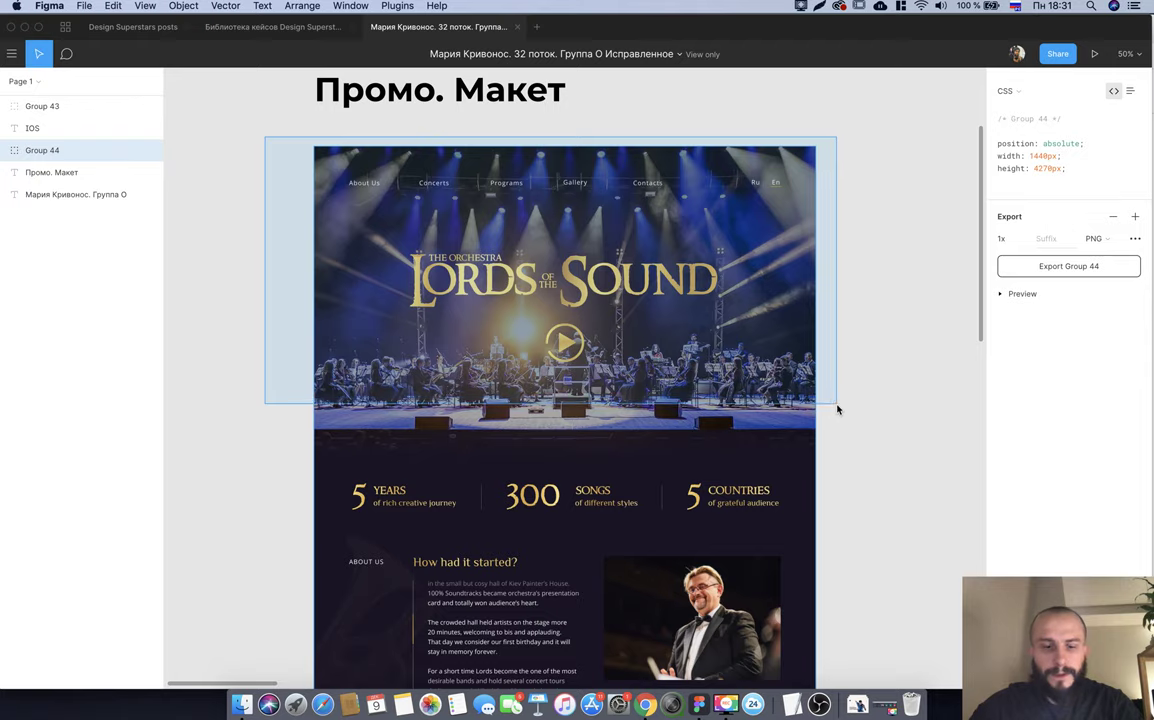
click(318, 30)
click(700, 460)
scroll(706, 465, down, 5)
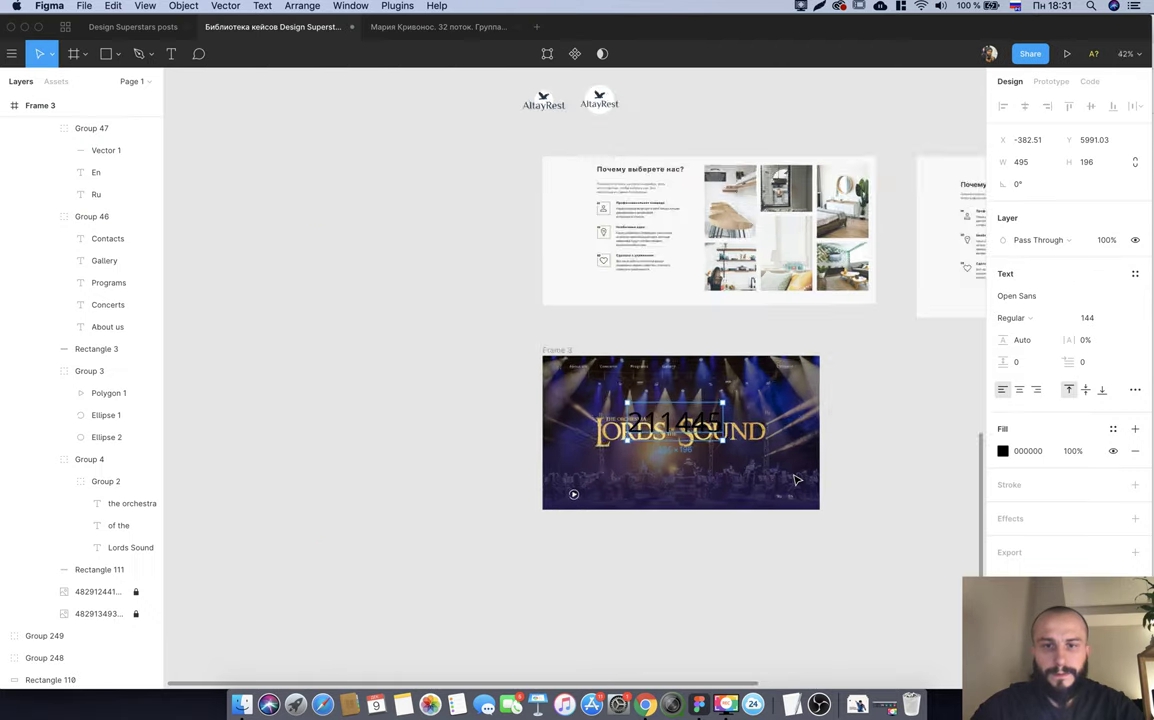
click(430, 27)
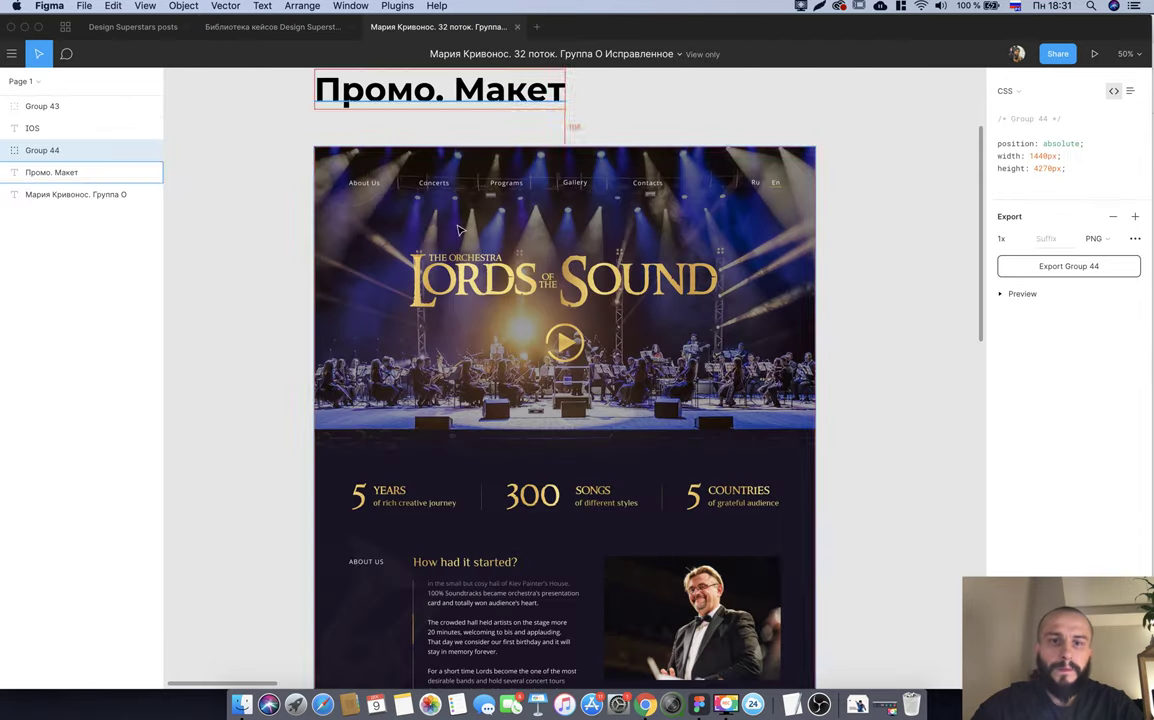
Copy the student's original hero layers and paste them beside Frame 3 in the case library.
click(850, 432)
drag(218, 102, 846, 432)
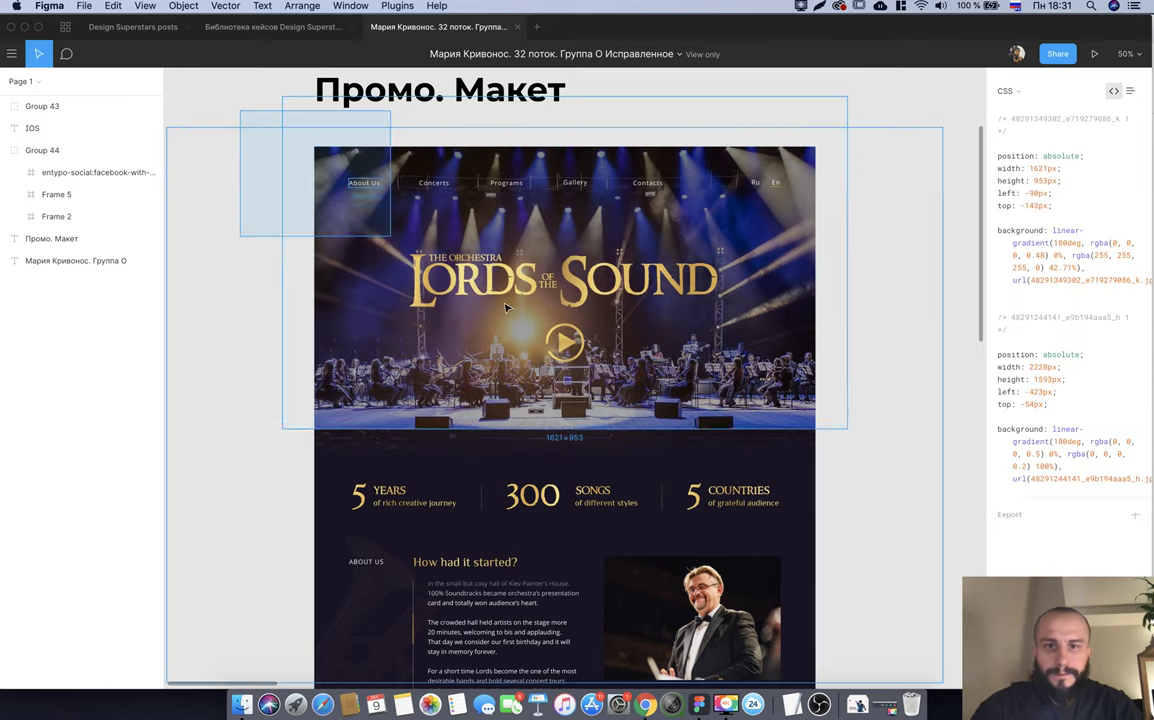
key(ctrl+c)
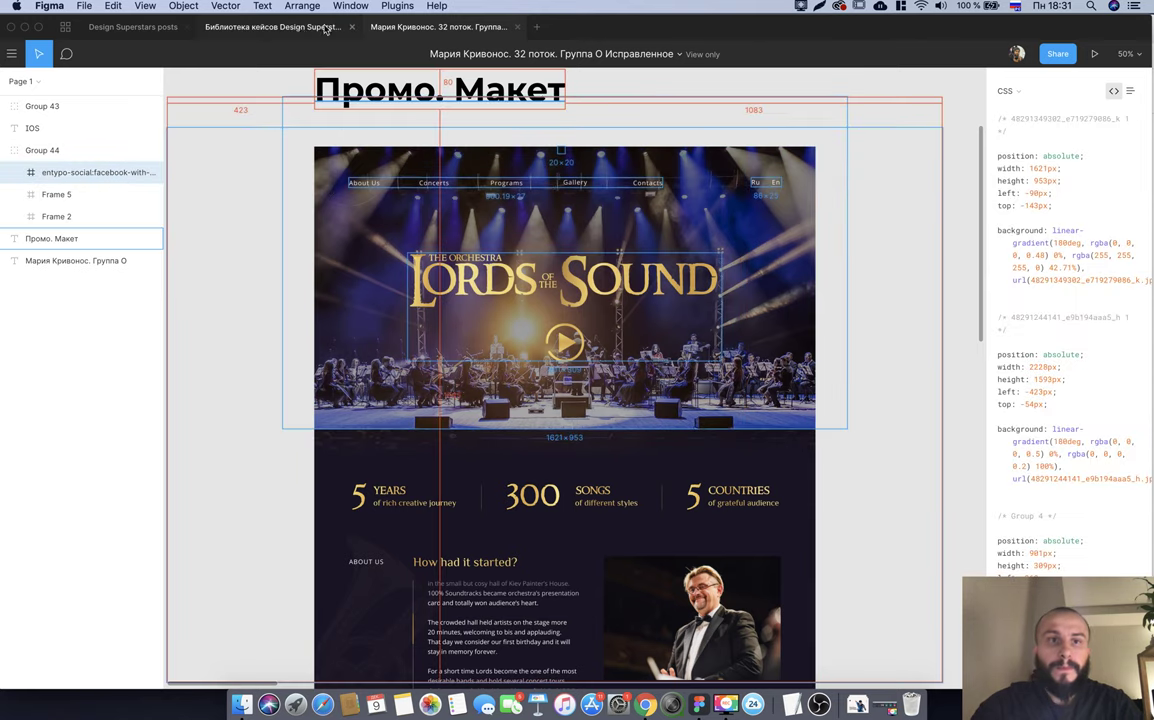
click(273, 27)
key(ctrl+v)
drag(554, 343, 770, 427)
Crop the pasted hero's first concert photo on its left, bottom and right edges.
scroll(770, 420, right, 5)
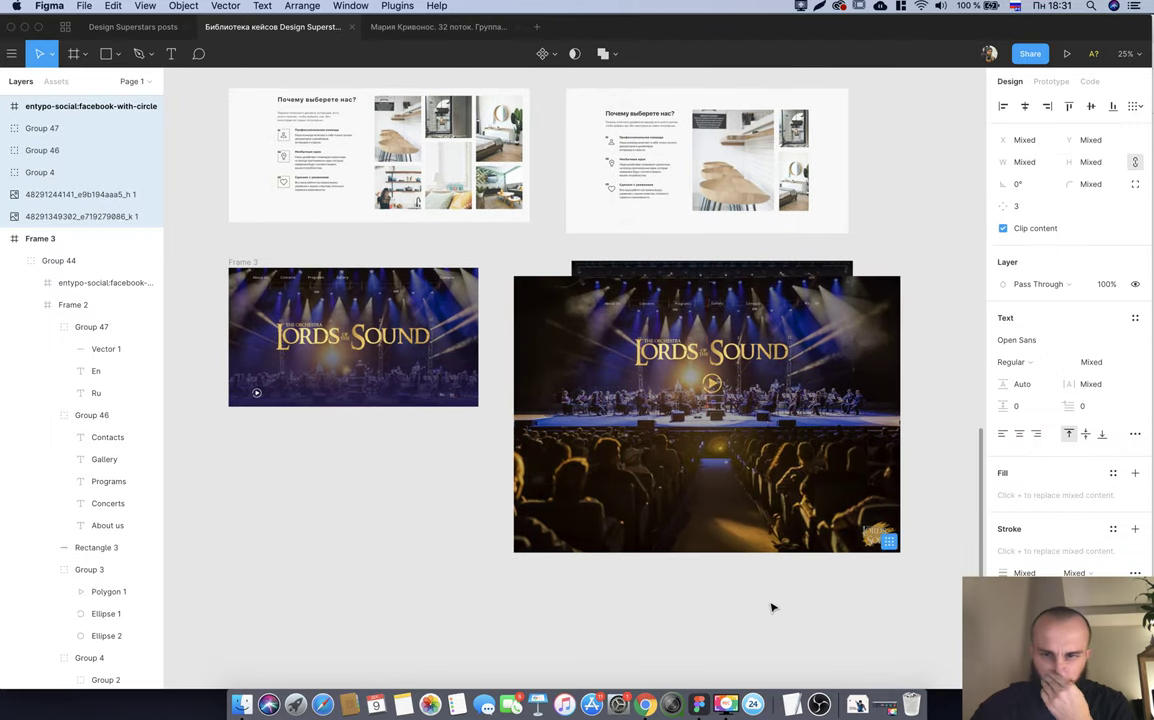
double_click(828, 511)
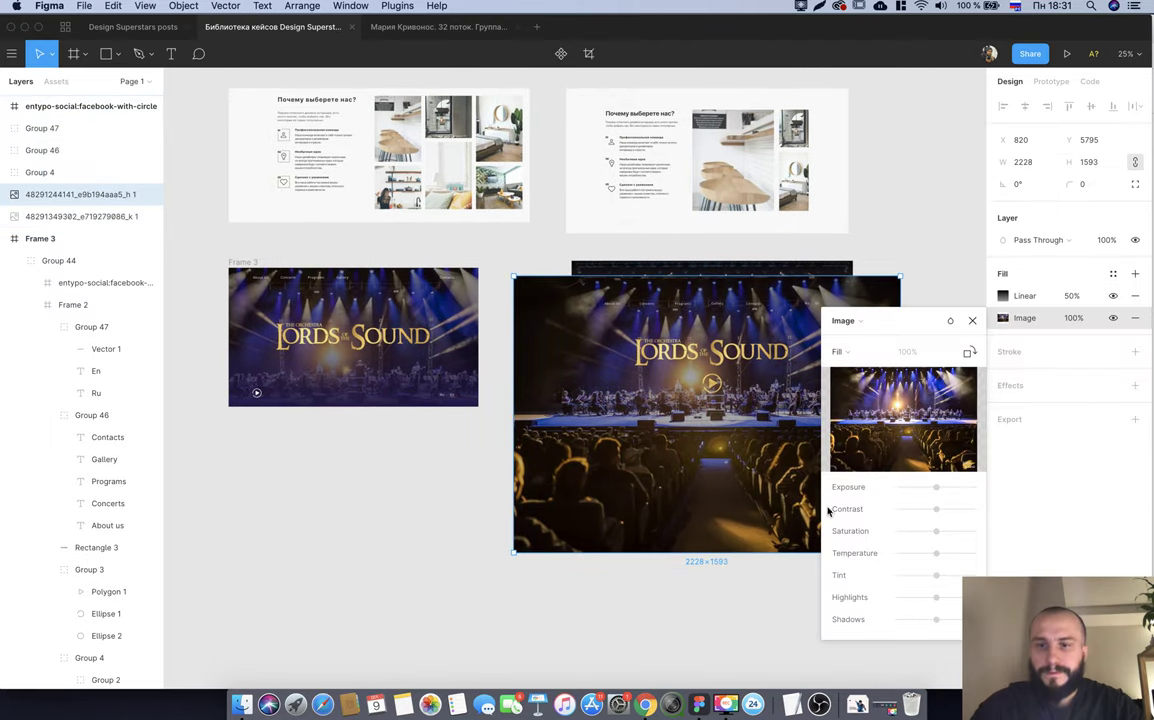
click(840, 352)
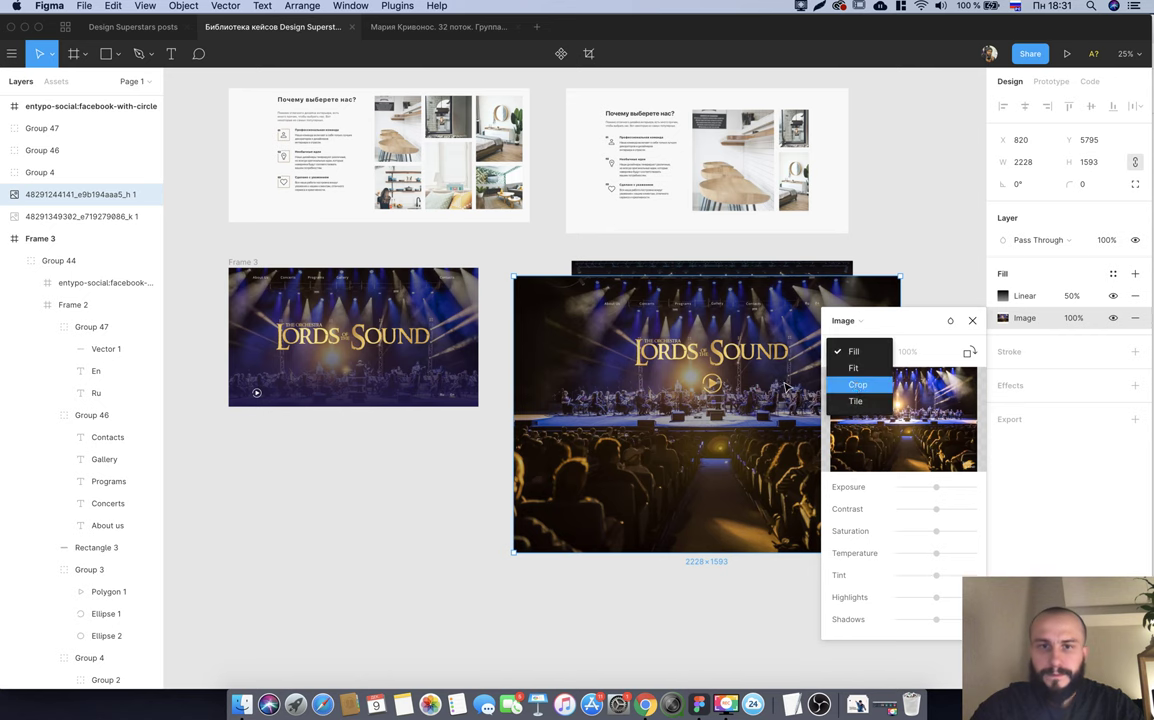
click(848, 384)
drag(513, 411, 573, 402)
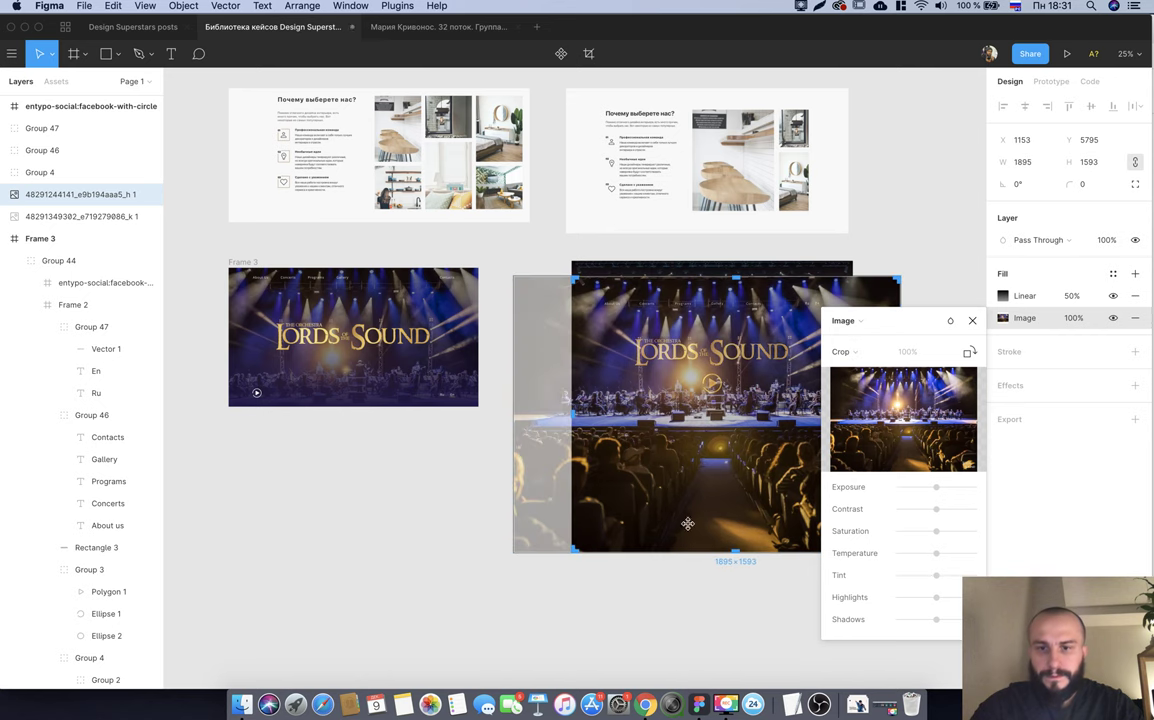
drag(731, 548, 714, 414)
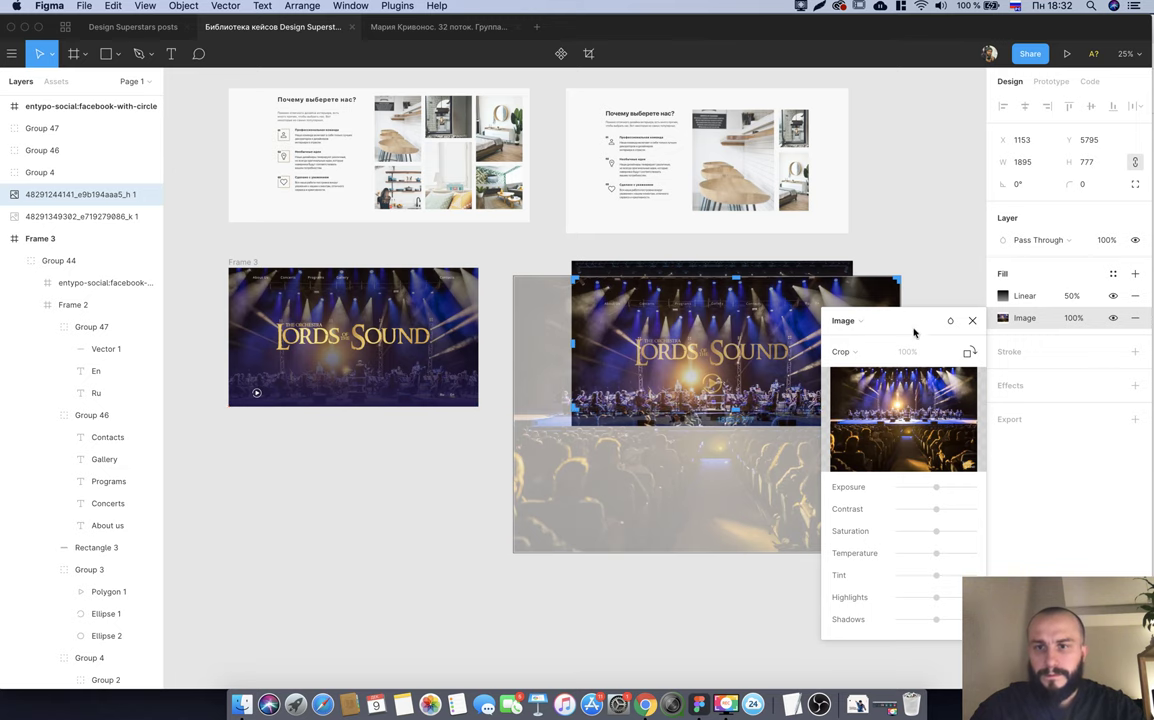
drag(866, 293, 853, 291)
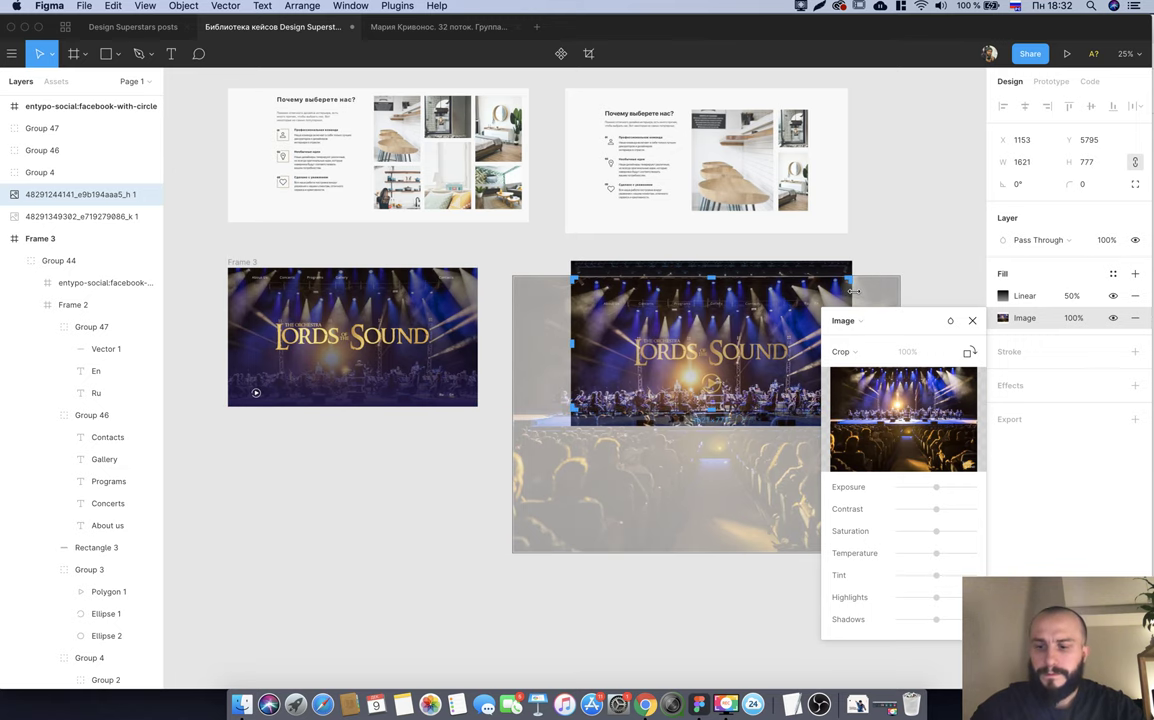
key(Return)
Trim the second concert photo's bottom edge, then select the whole cropped hero copy.
click(776, 469)
click(700, 419)
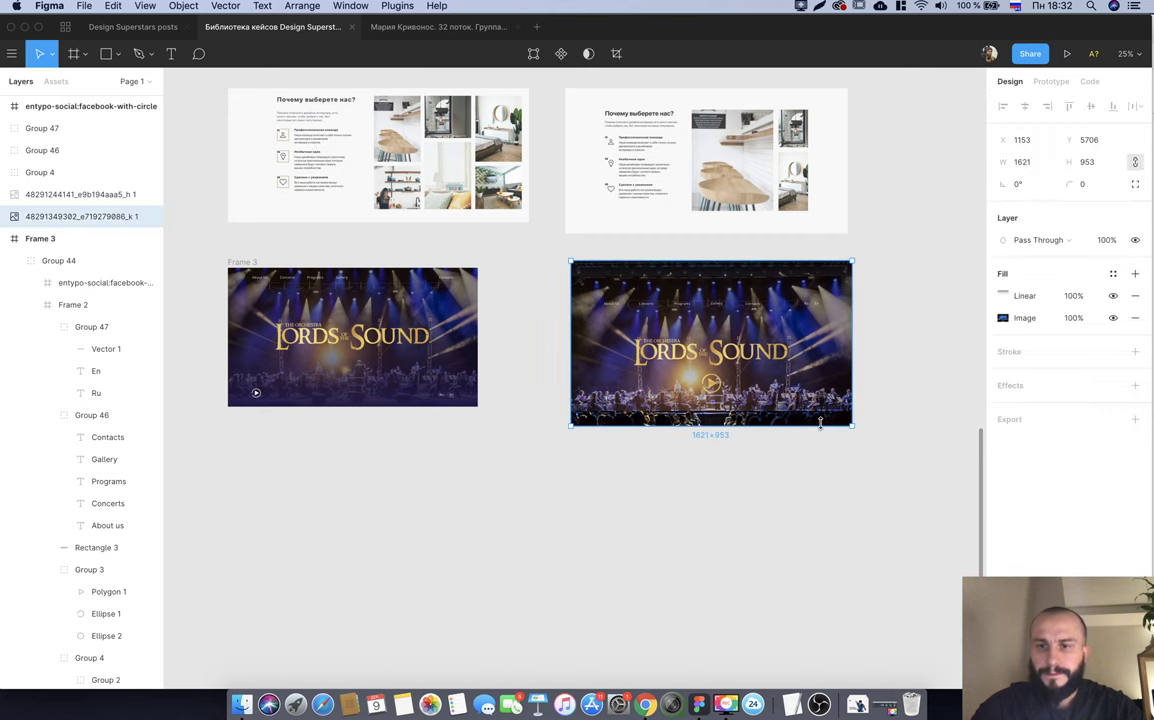
key(Return)
drag(713, 427, 713, 414)
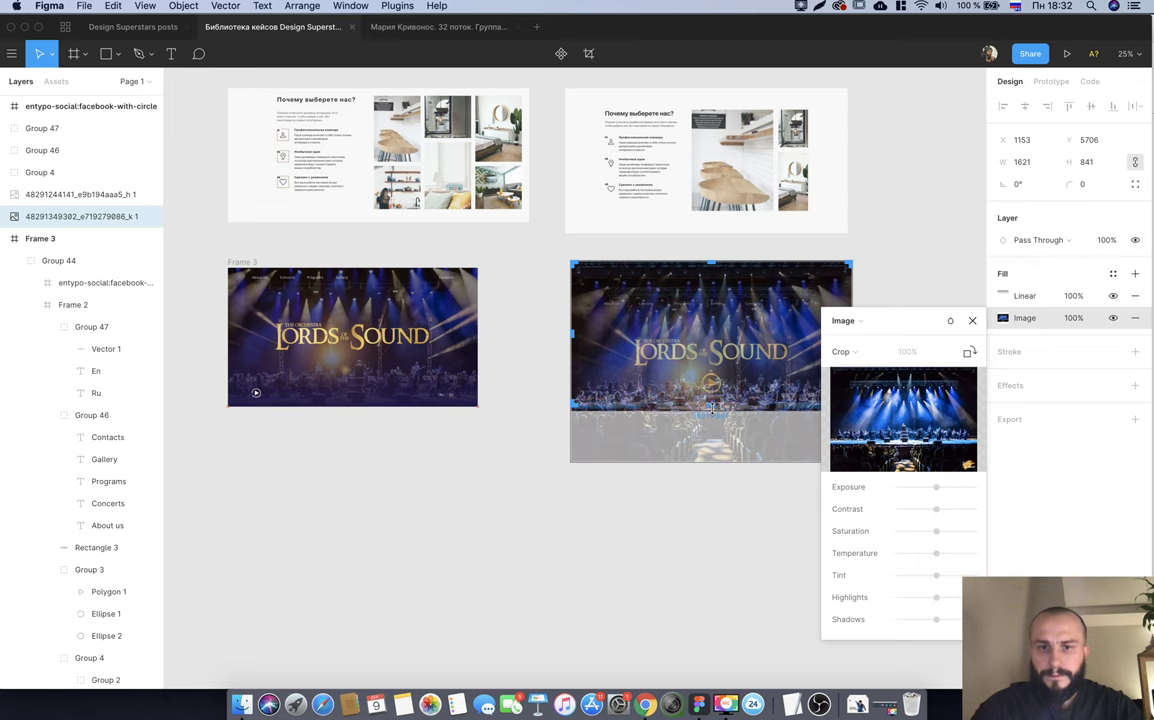
key(Return)
click(700, 543)
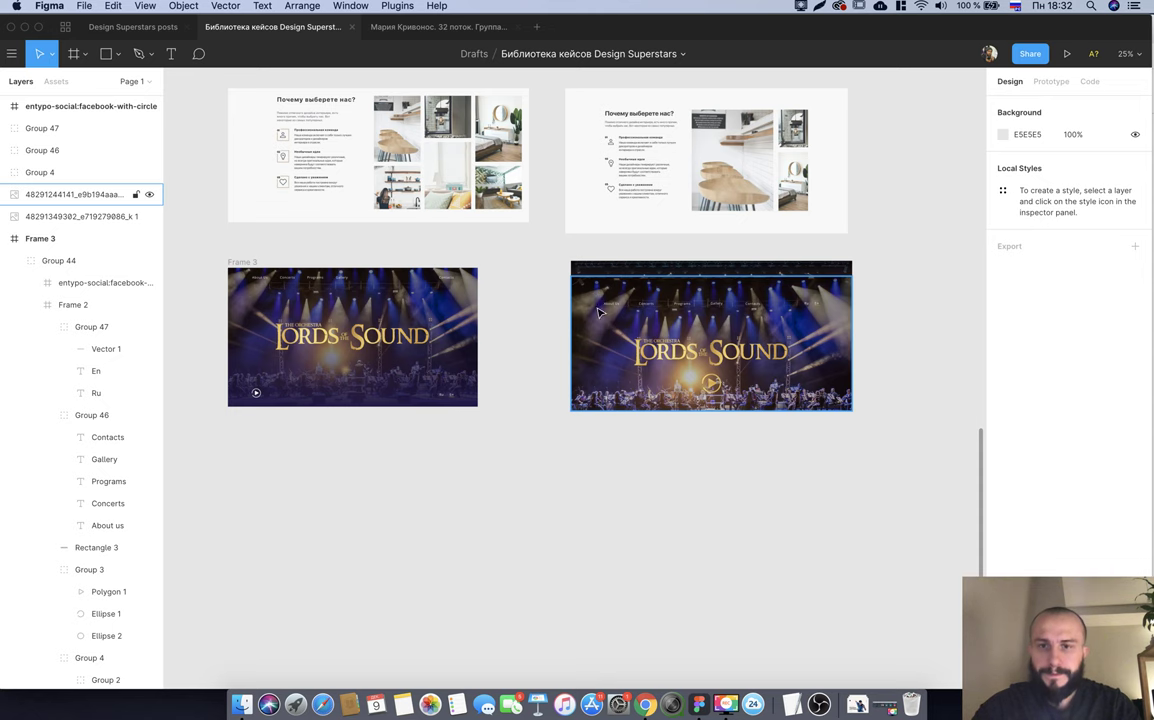
drag(561, 300, 825, 400)
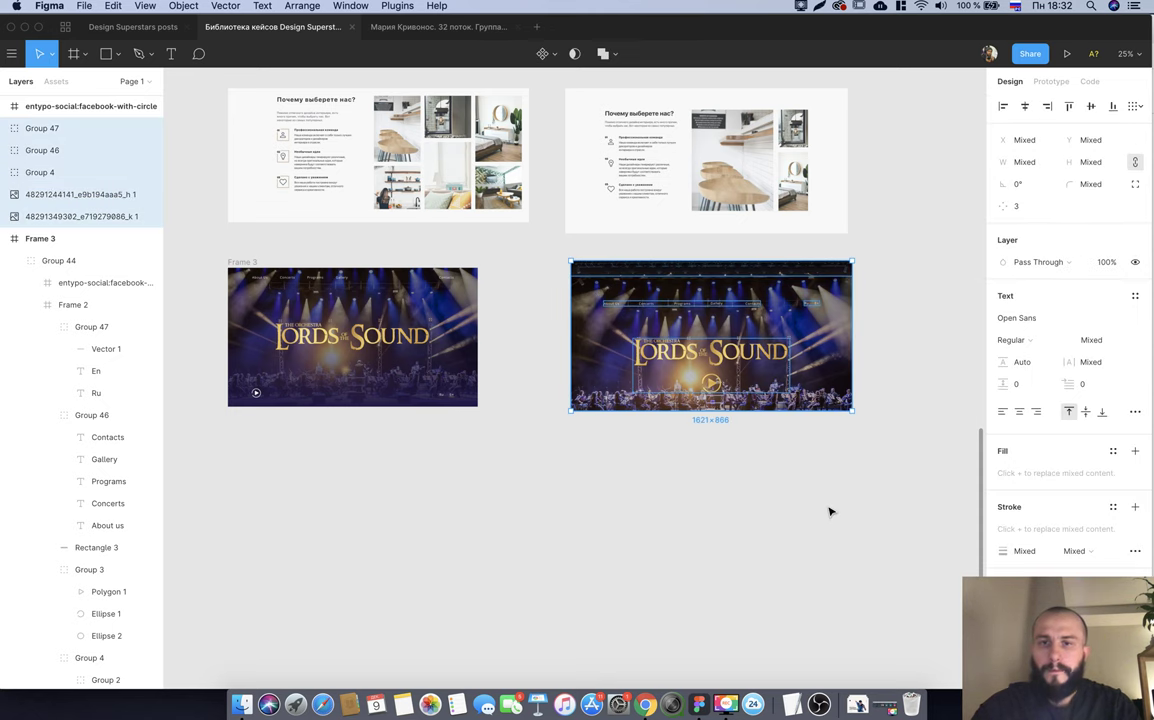
Replace the cropped copy with the student's page and Промо. Макет title, placed beside Frame 3.
key(Delete)
click(390, 27)
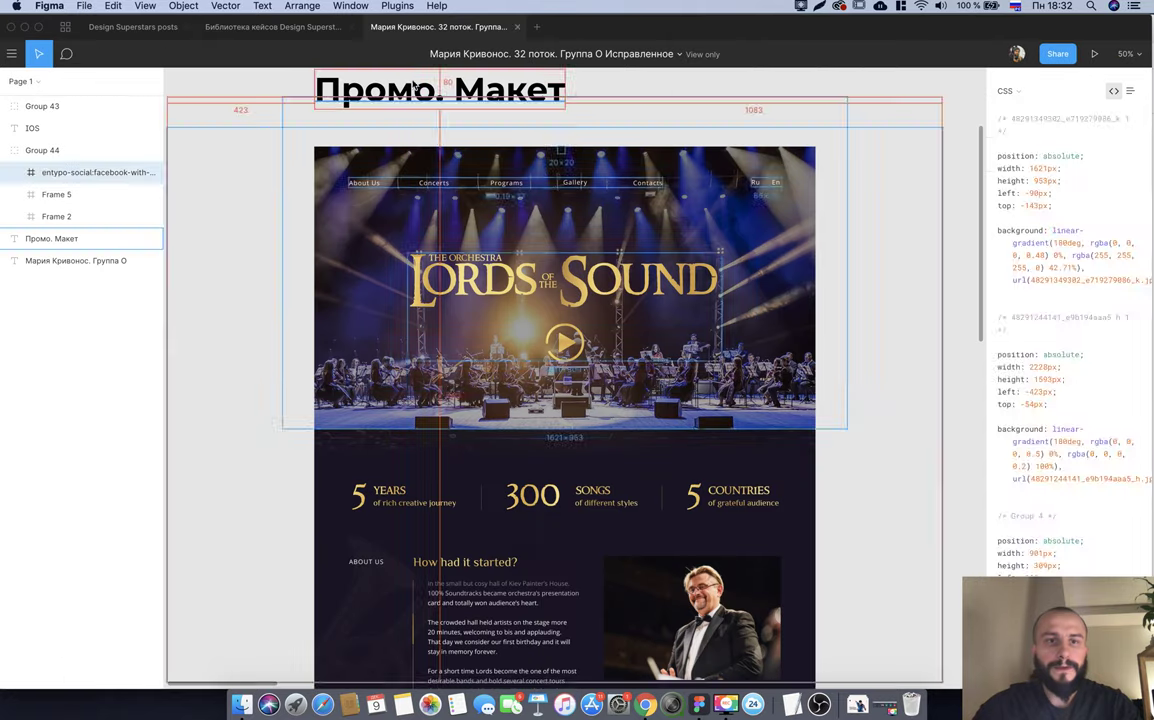
click(245, 116)
scroll(245, 116, down, 5)
click(300, 104)
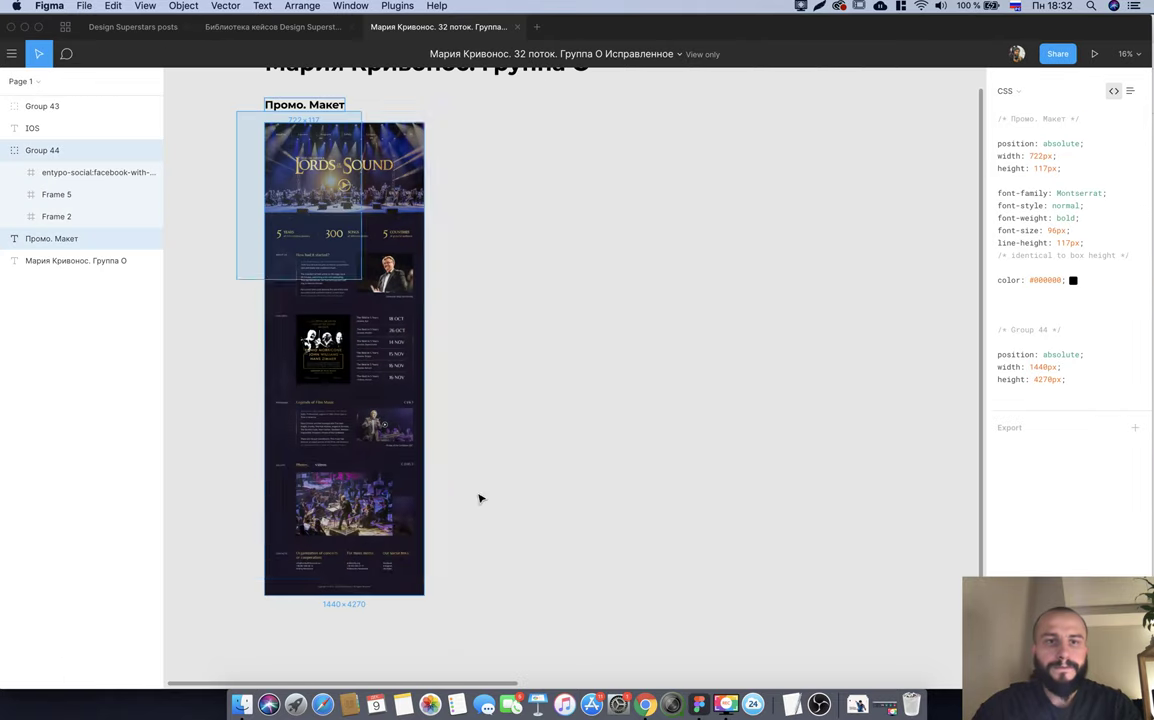
click(300, 27)
key(ctrl+v)
mouse_move(690, 361)
mouse_down()
mouse_move(713, 550)
mouse_move(703, 524)
mouse_up()
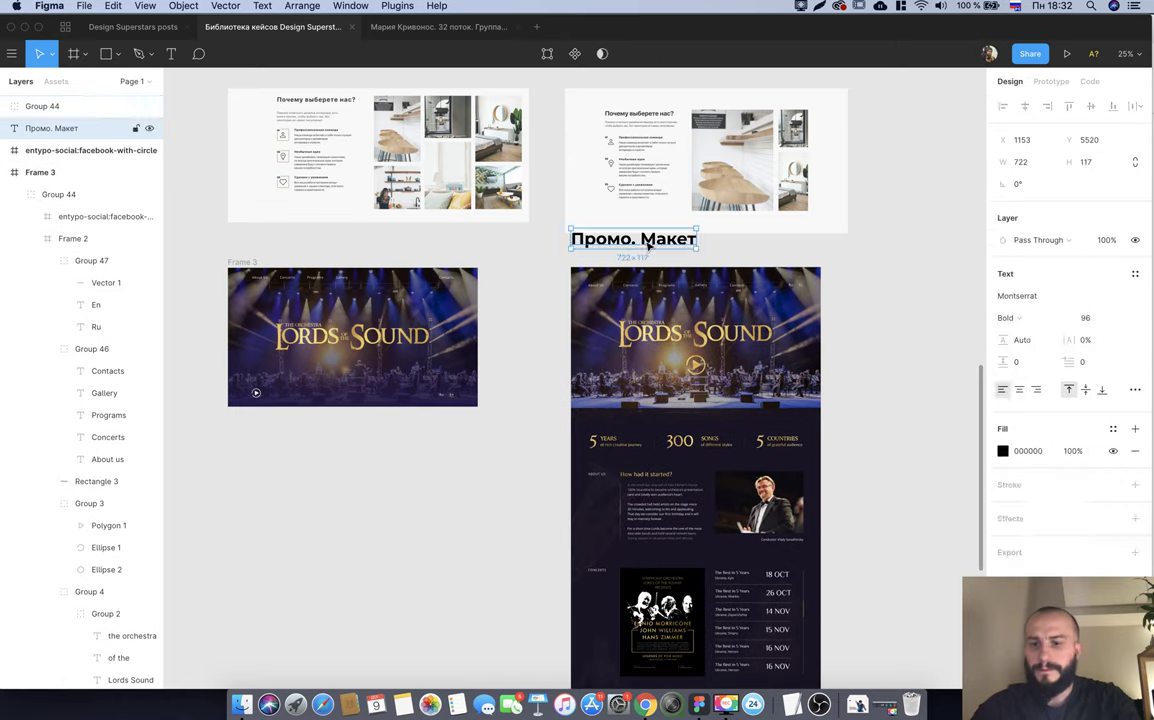
Delete the pasted title, the landing page content below the hero, and the empty lower section.
key(Delete)
click(613, 482)
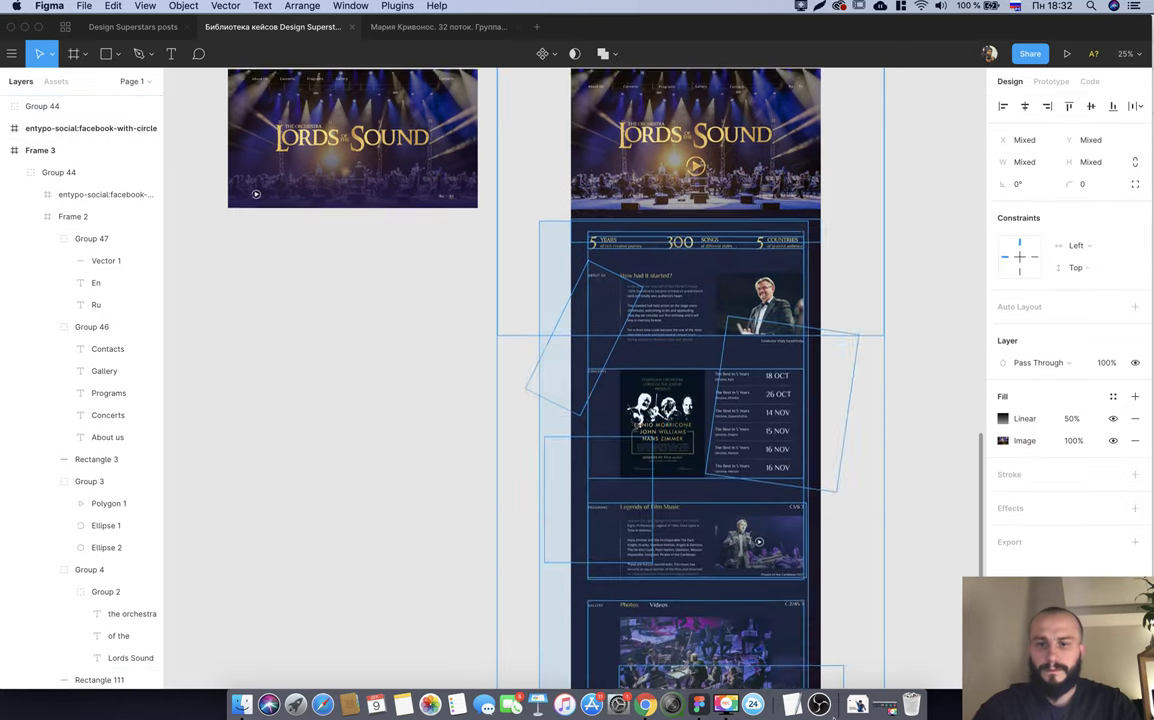
drag(676, 530, 810, 550)
scroll(790, 535, up, 5)
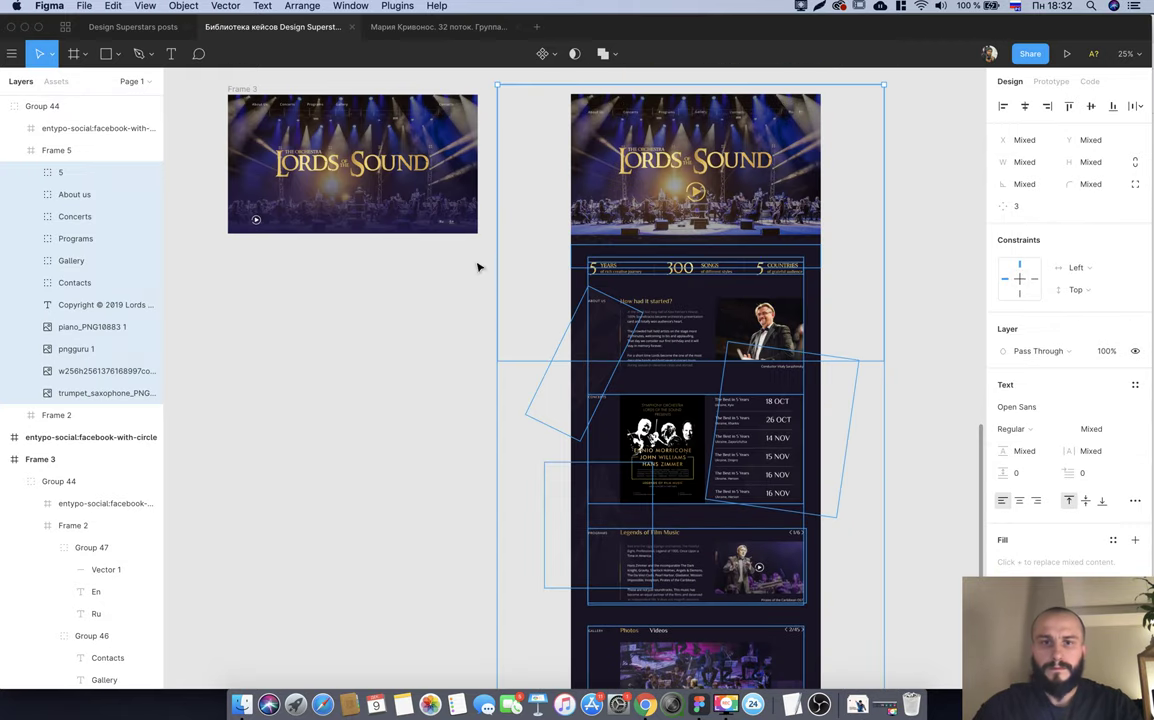
drag(478, 267, 897, 605)
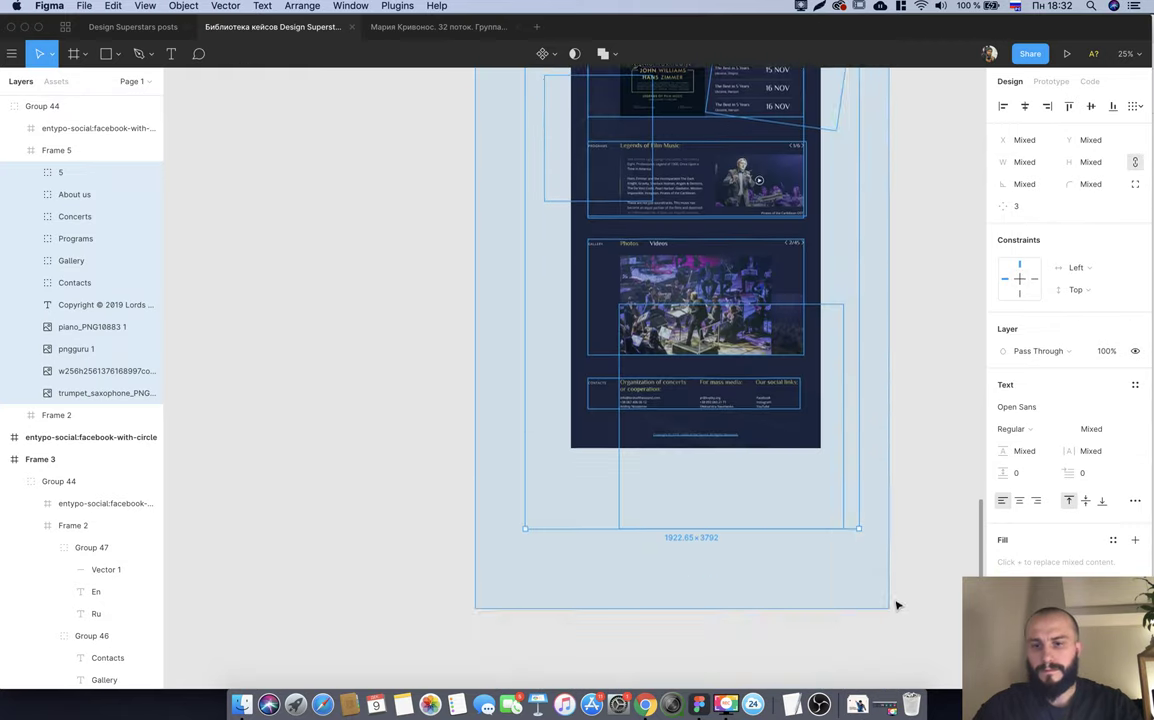
key(Delete)
click(731, 450)
key(Delete)
scroll(729, 450, up, 5)
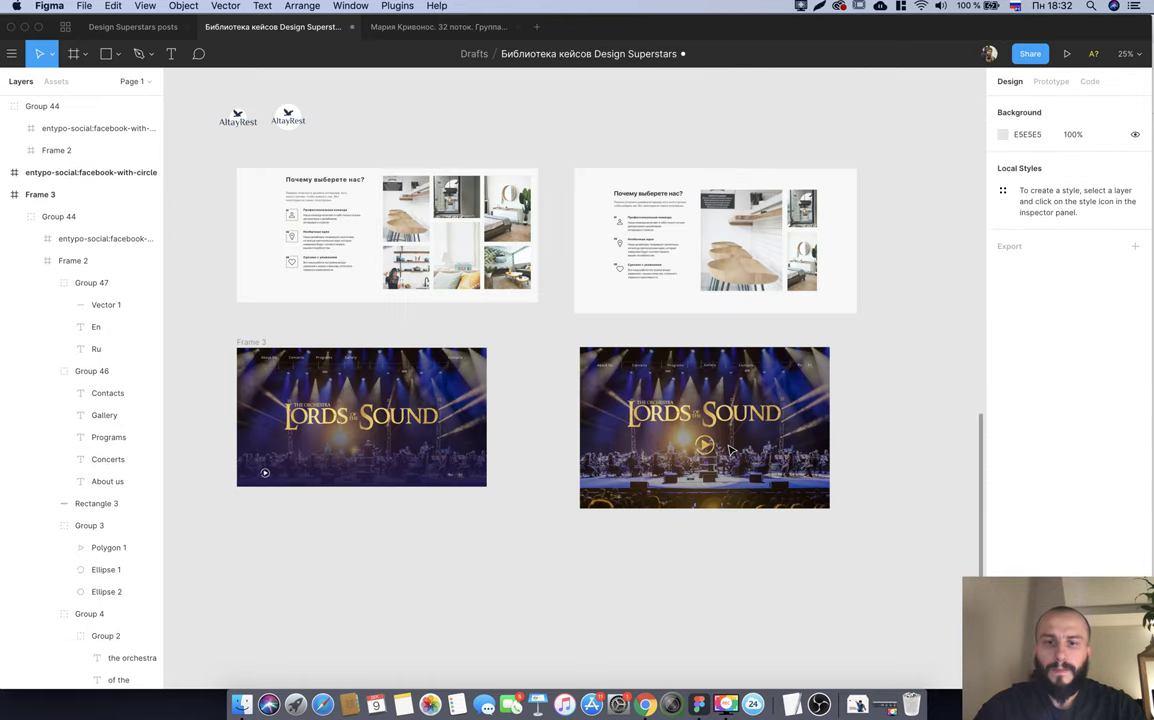
Rename the large concert background photo layer and deselect it.
click(687, 502)
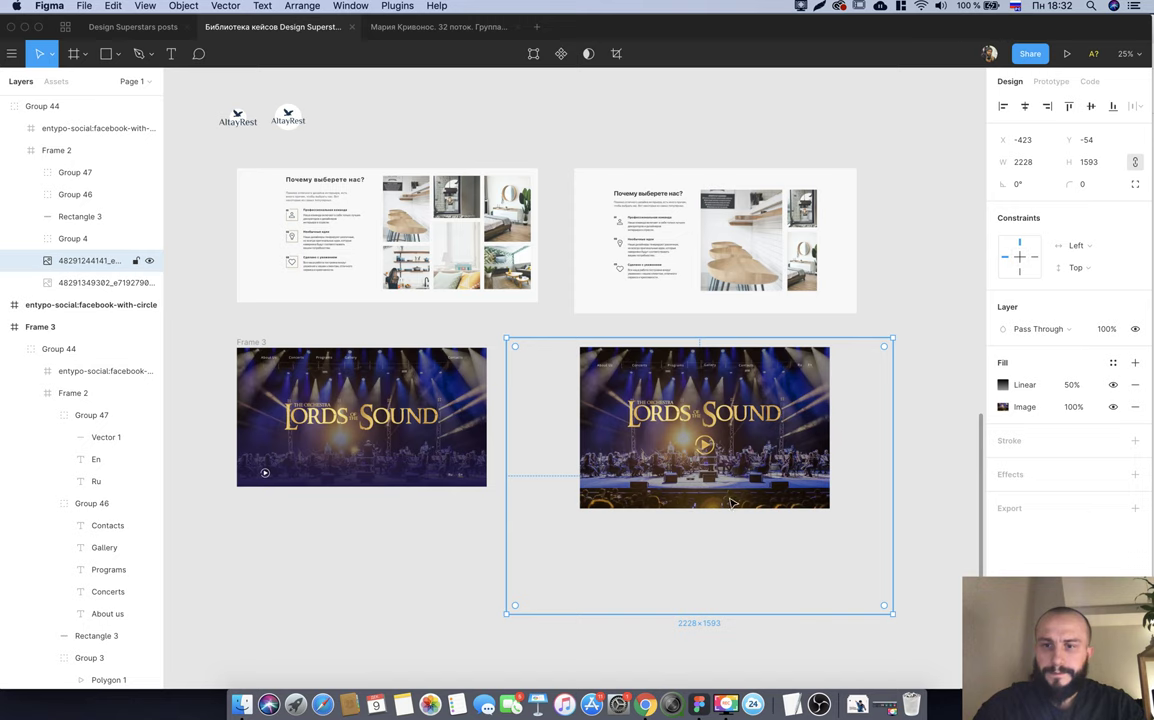
key(Tab)
click(108, 263)
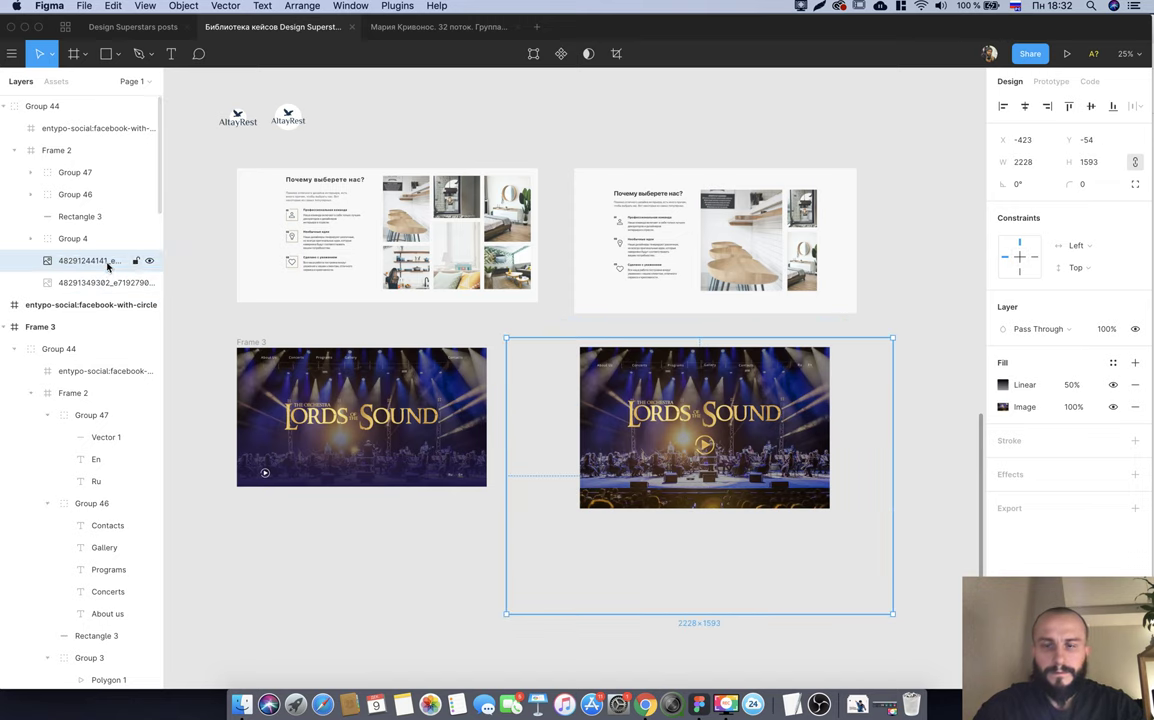
double_click(107, 262)
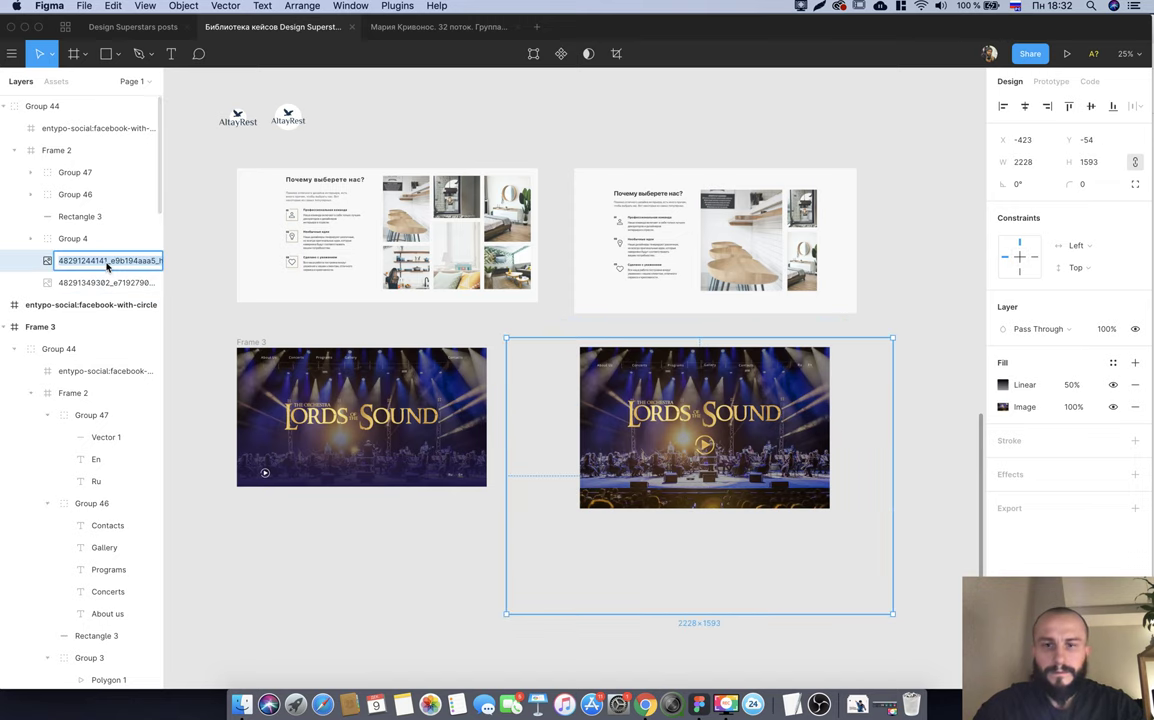
click(1004, 410)
click(927, 378)
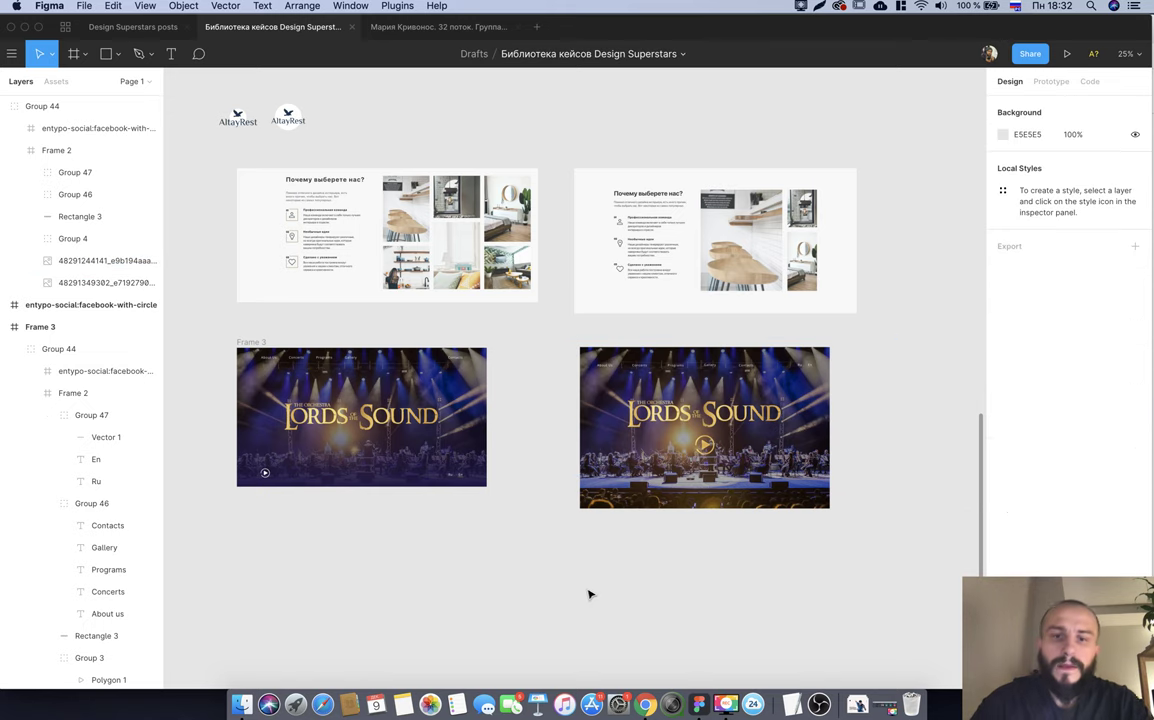
key(super+Tab)
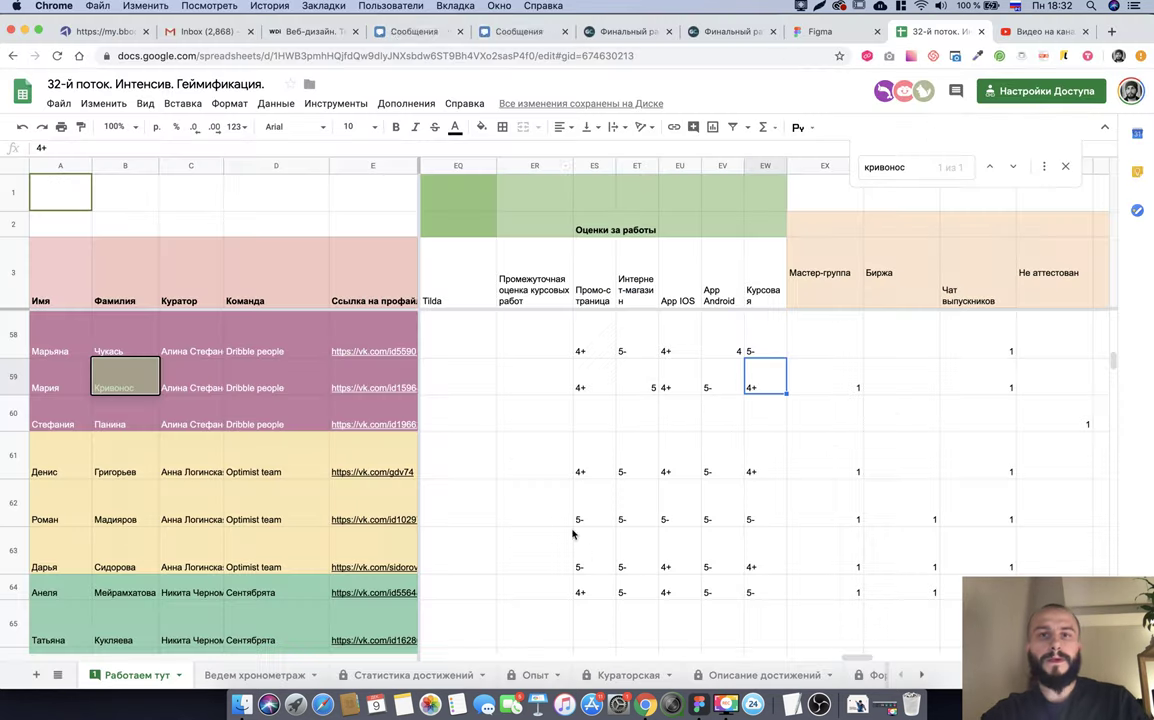
Open the student's original design file in the Figma app.
key(super+Tab)
key(super+Tab)
click(730, 31)
click(846, 37)
click(935, 31)
key(super+Tab)
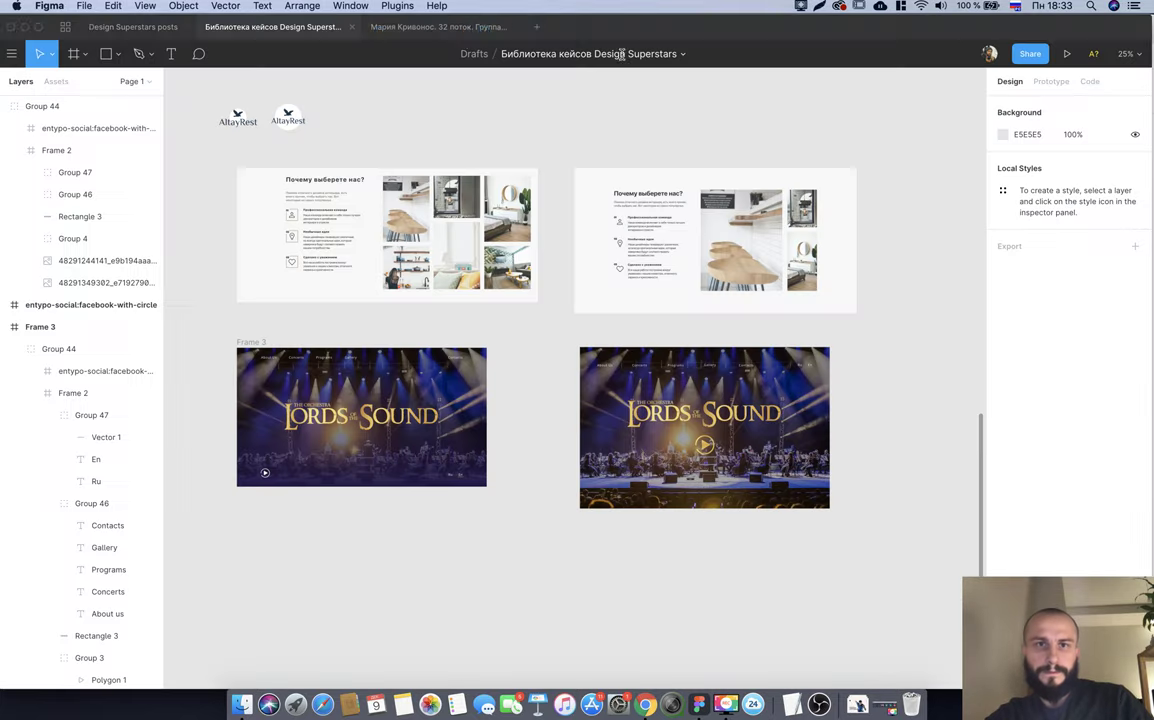
Review the student's whole promo layout top to bottom, then return to the case library file.
scroll(456, 322, up, 5)
scroll(456, 322, up, 5)
scroll(600, 295, down, 4)
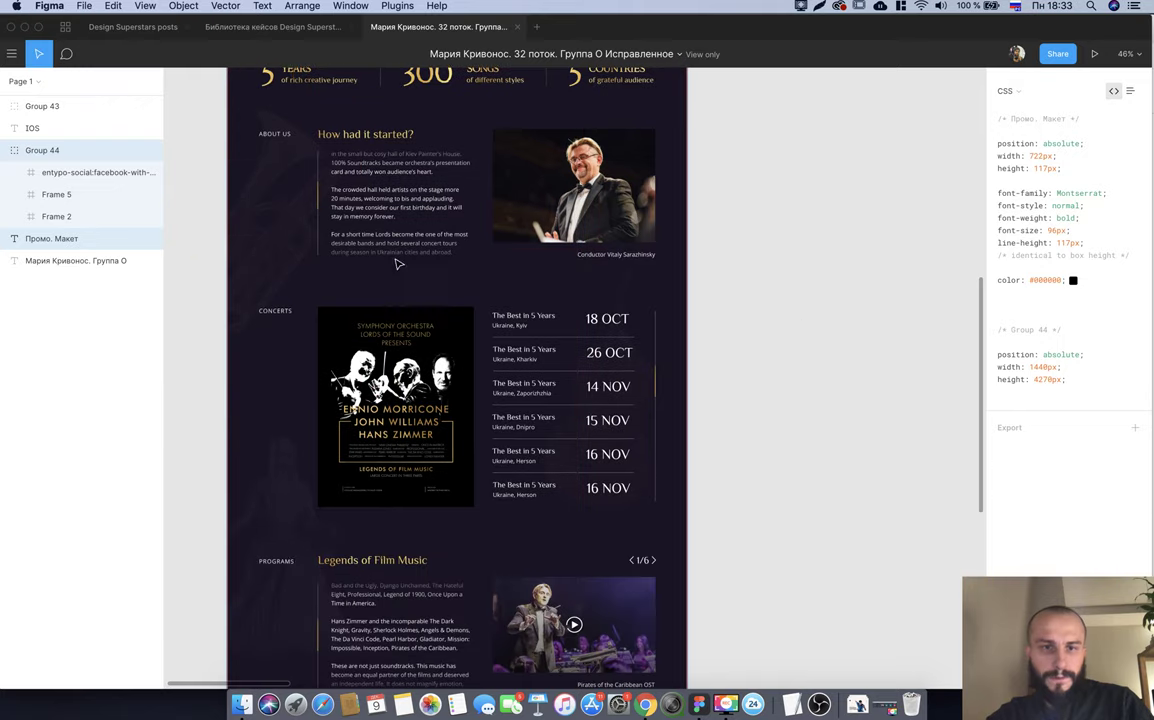
scroll(592, 489, down, 4)
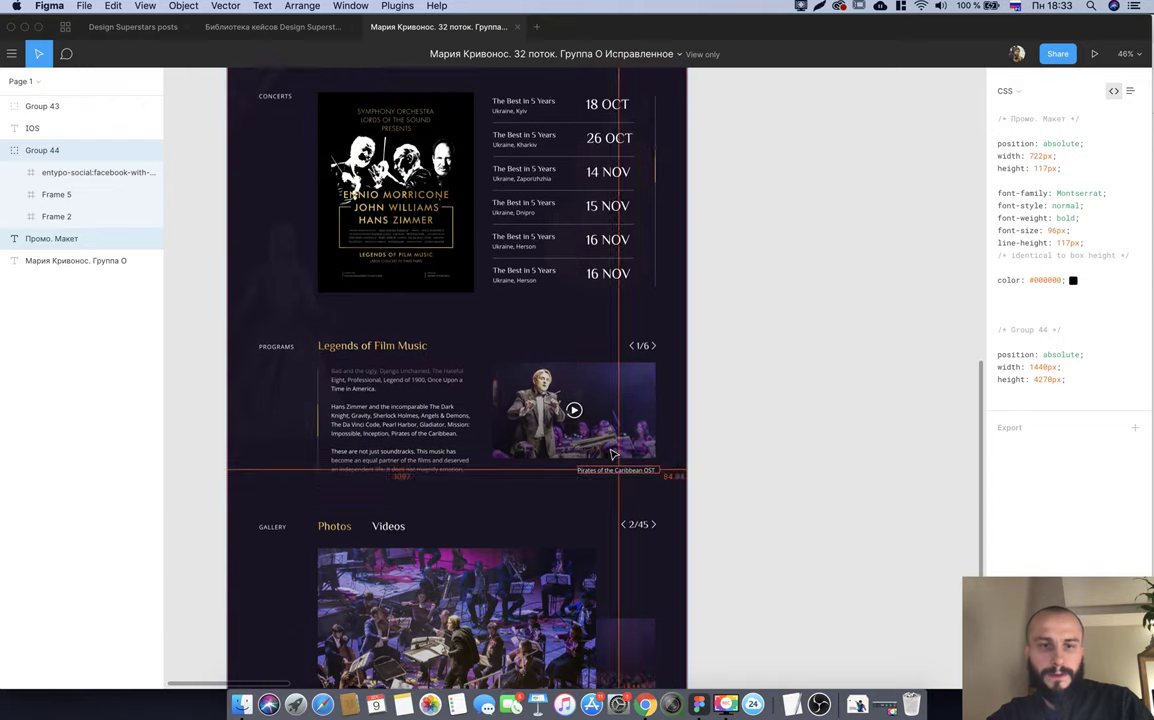
scroll(592, 489, down, 2)
scroll(839, 405, down, 4)
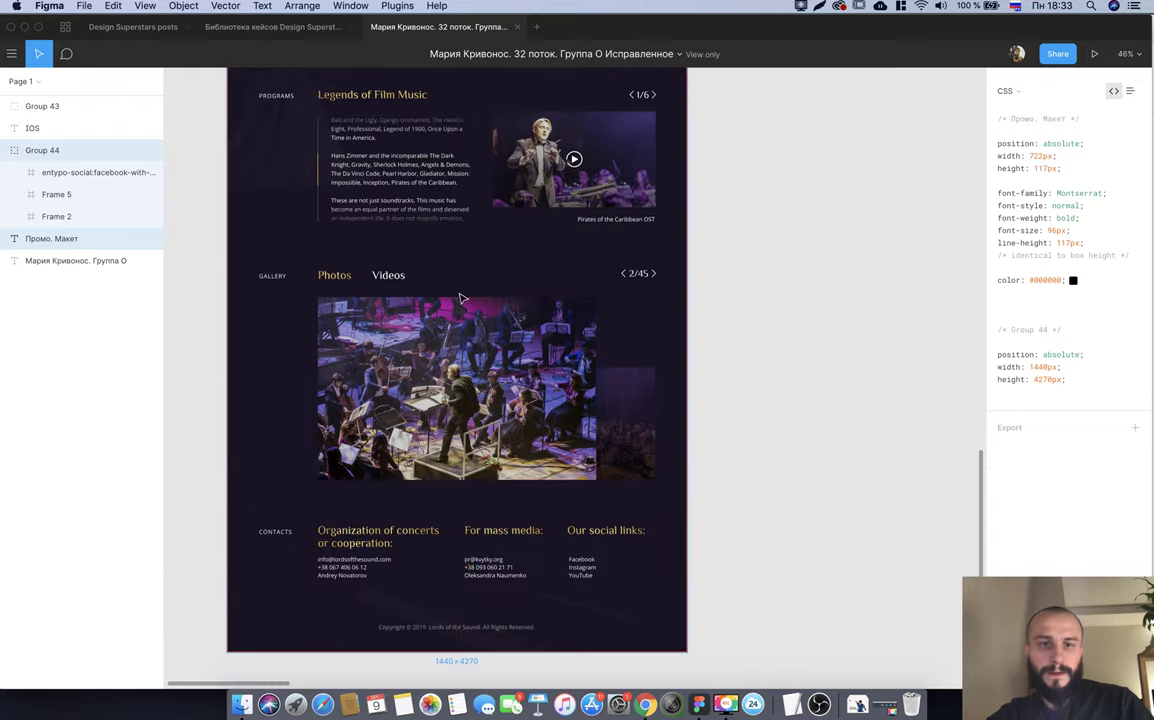
scroll(756, 474, down, 2)
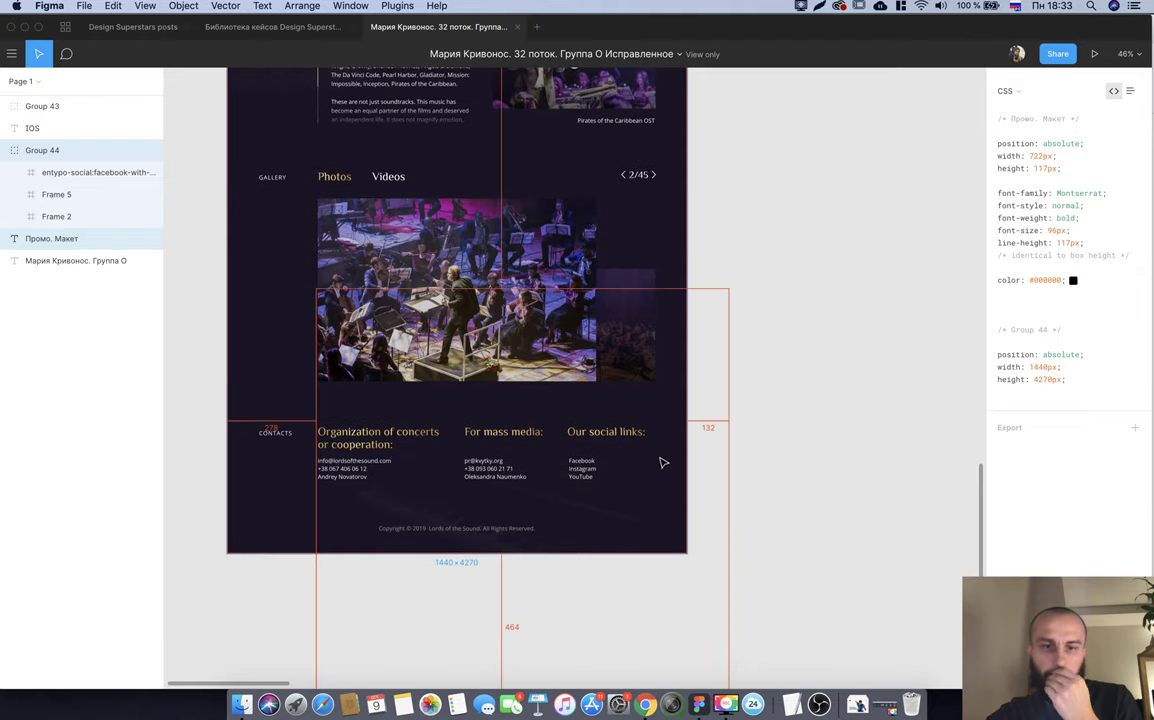
scroll(903, 473, up, 5)
scroll(903, 473, up, 9)
scroll(903, 473, up, 6)
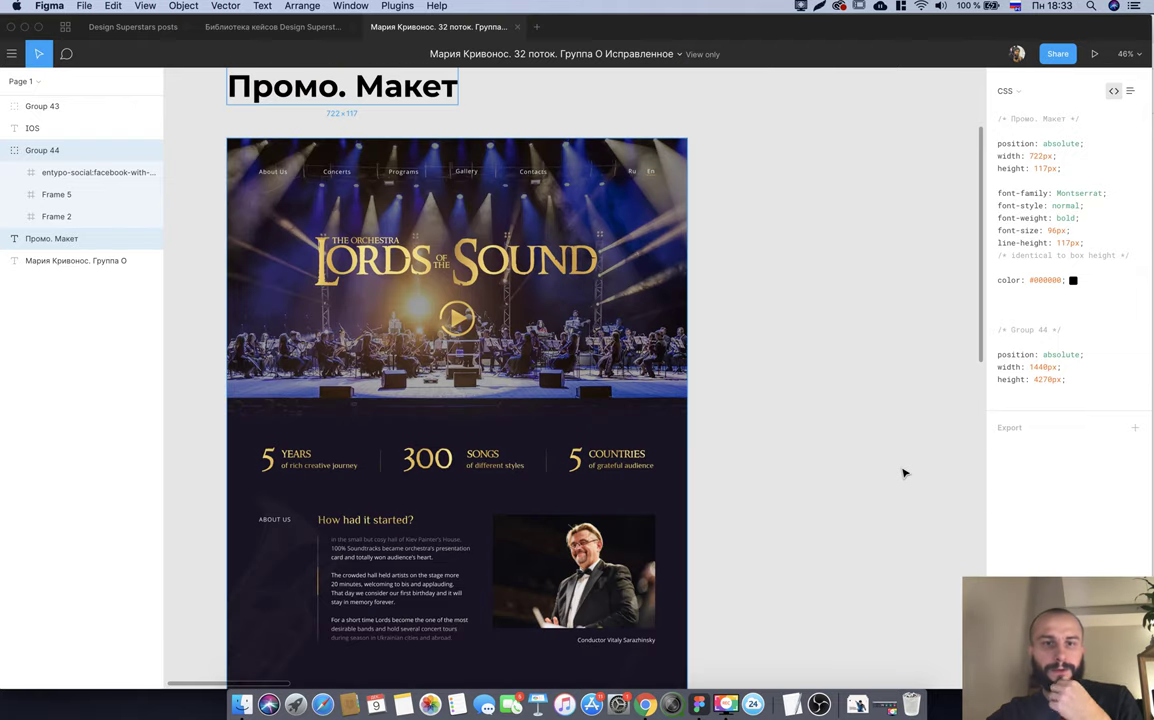
click(840, 407)
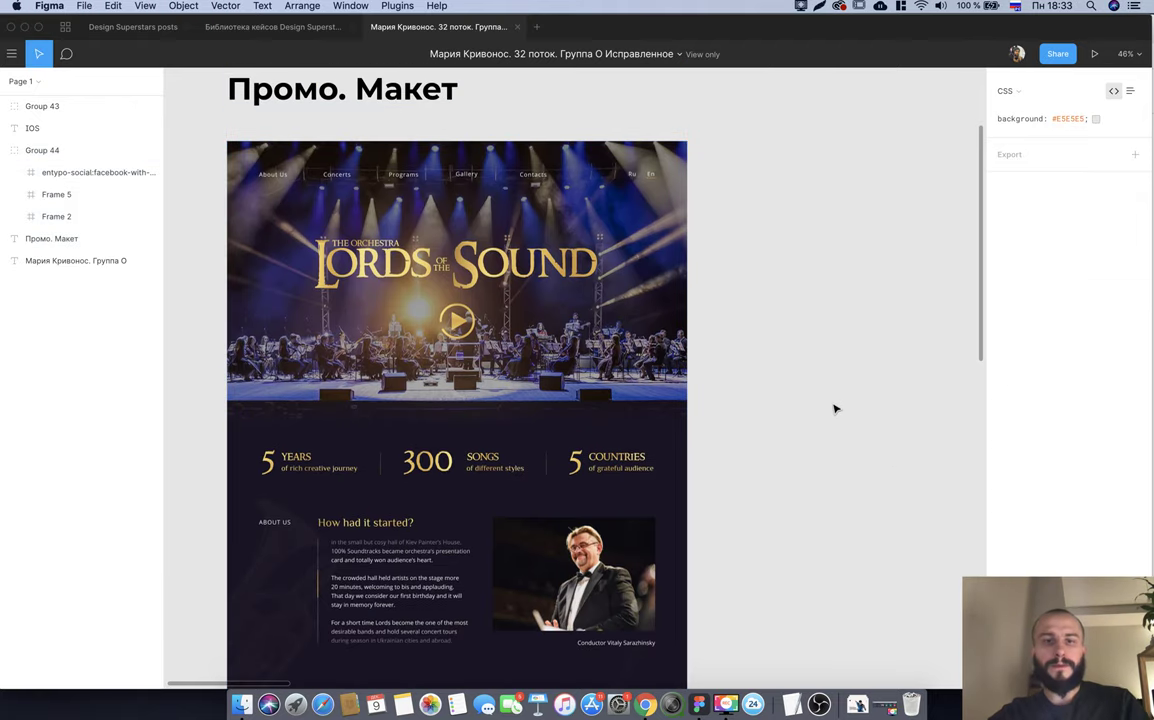
click(295, 30)
key(super+Tab)
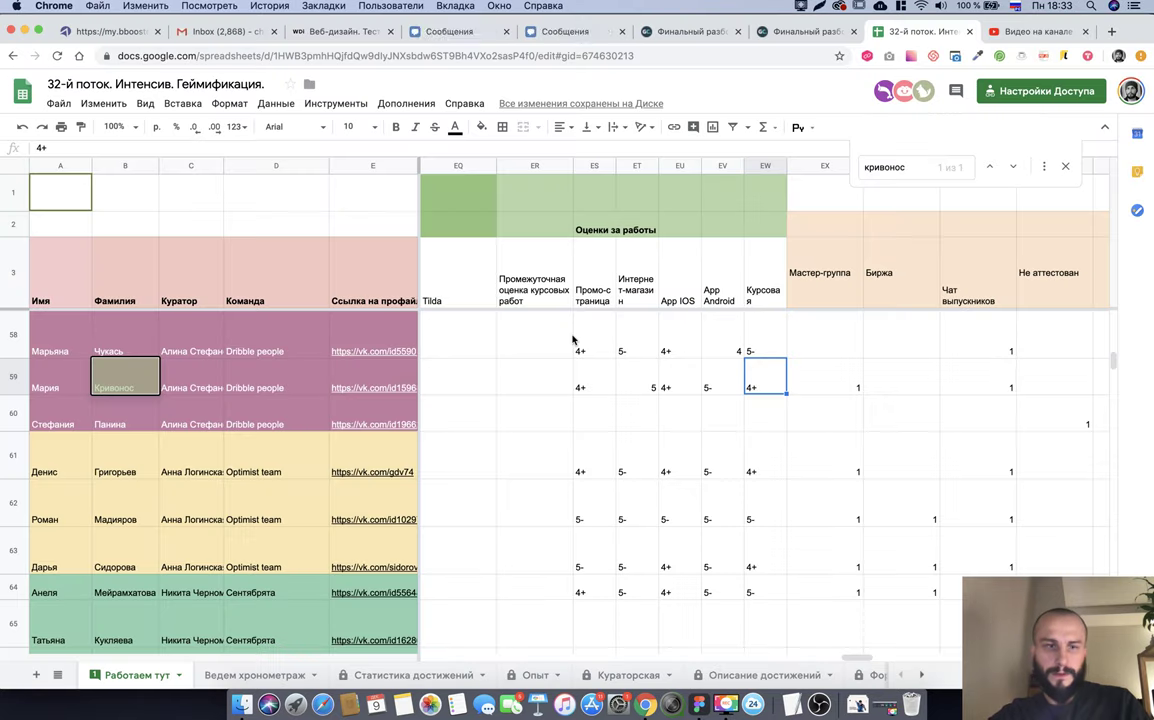
Glance at the student's original design file, then go back to the case library.
key(super+Tab)
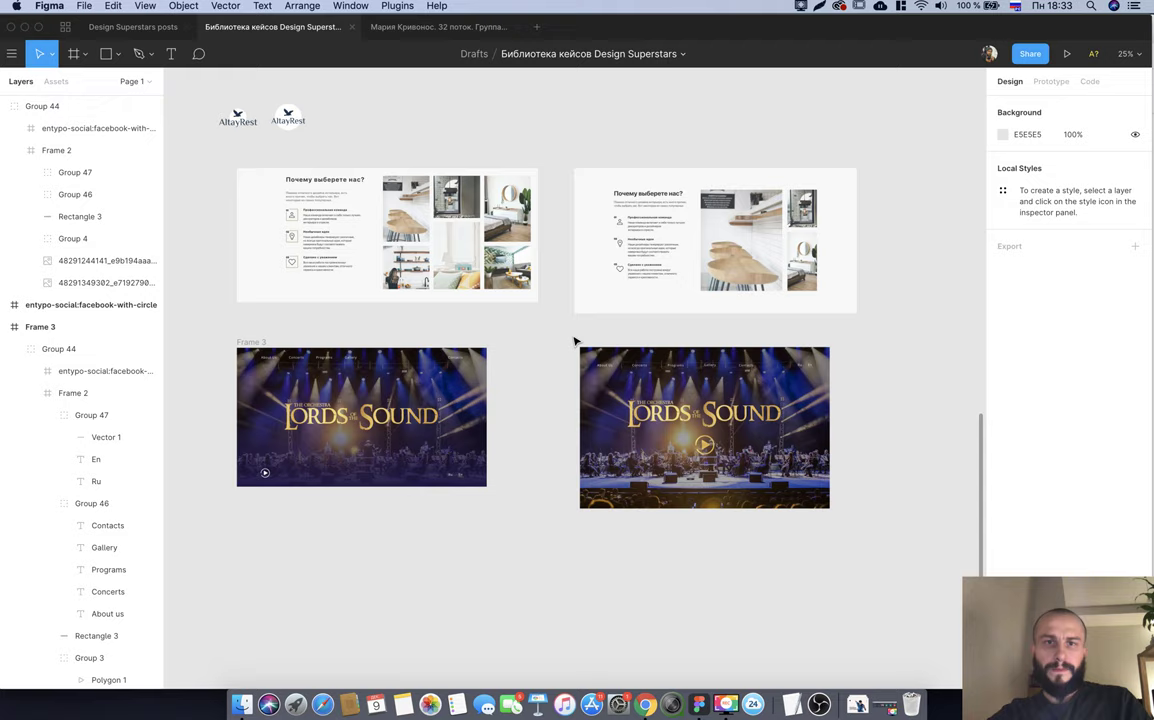
click(436, 30)
click(309, 31)
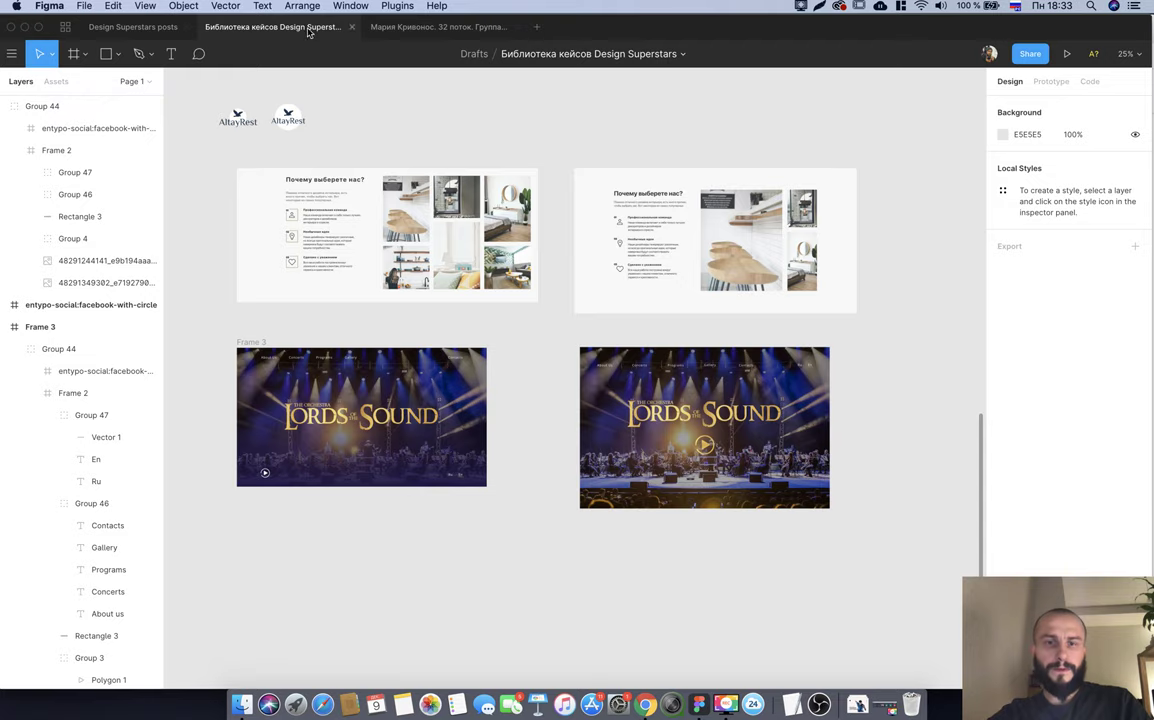
key(super+Tab)
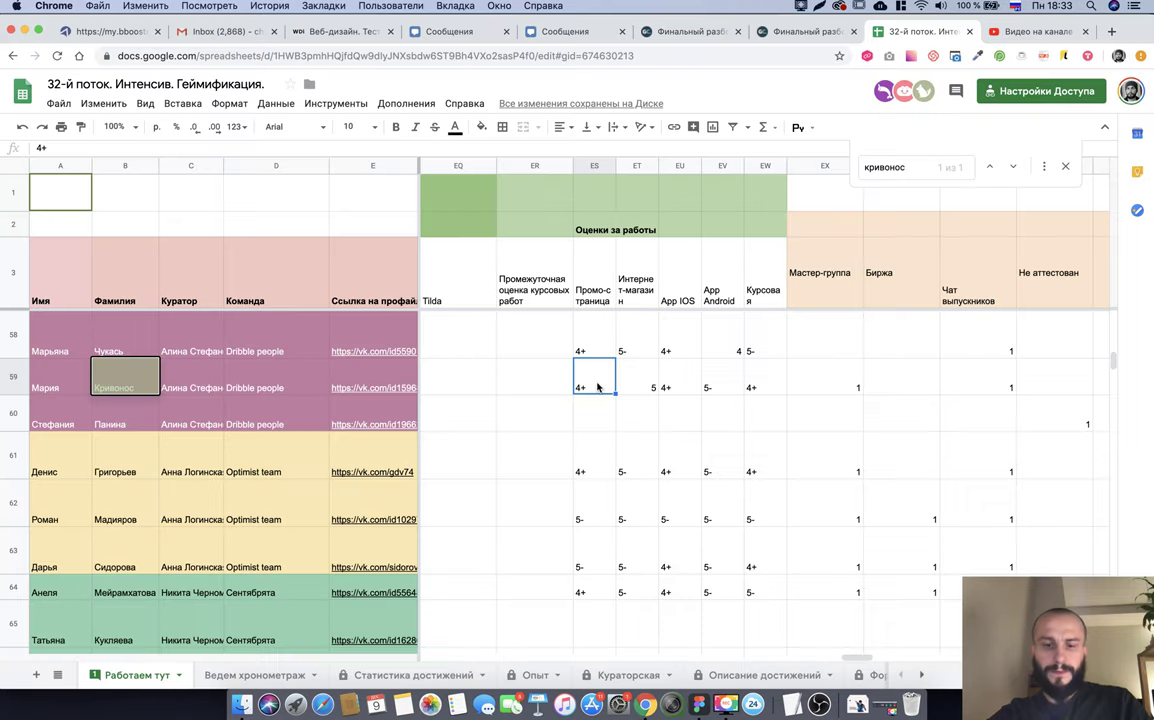
Enter 5- as the promo page grade and 1 under Биржа, then close the search bar.
text(5-)
key(Tab)
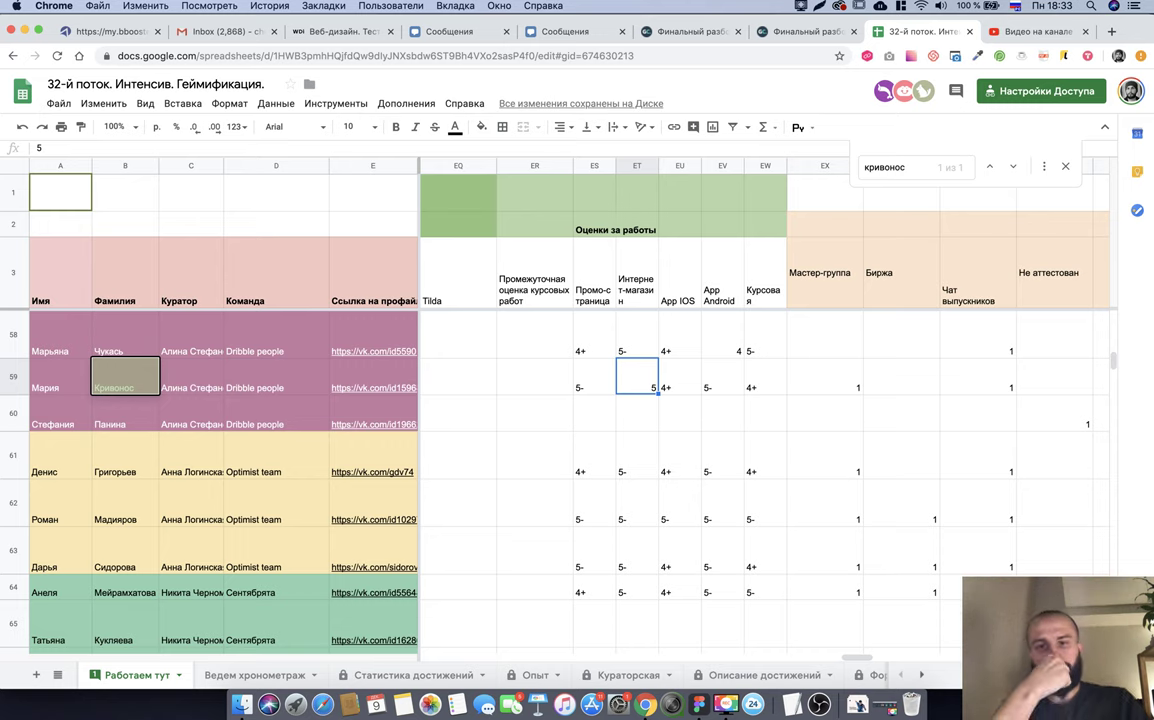
key(Tab)
key(Tab)
key(Tab)
key(Tab)
text(1)
key(Tab)
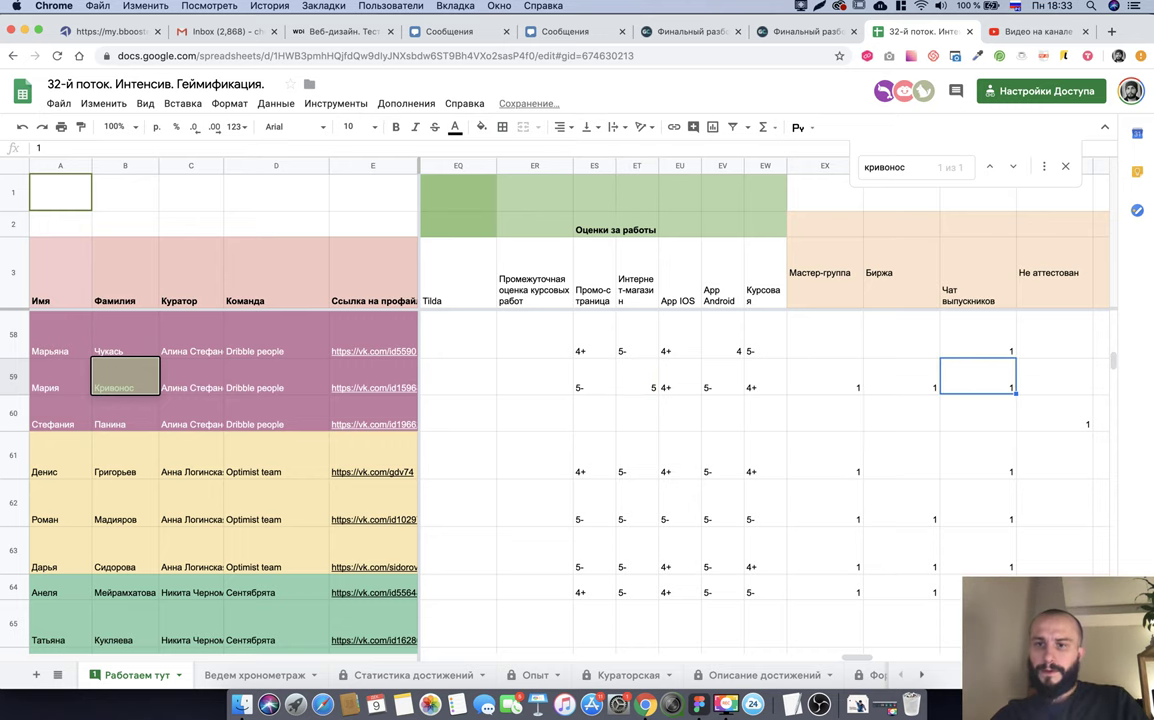
click(1065, 166)
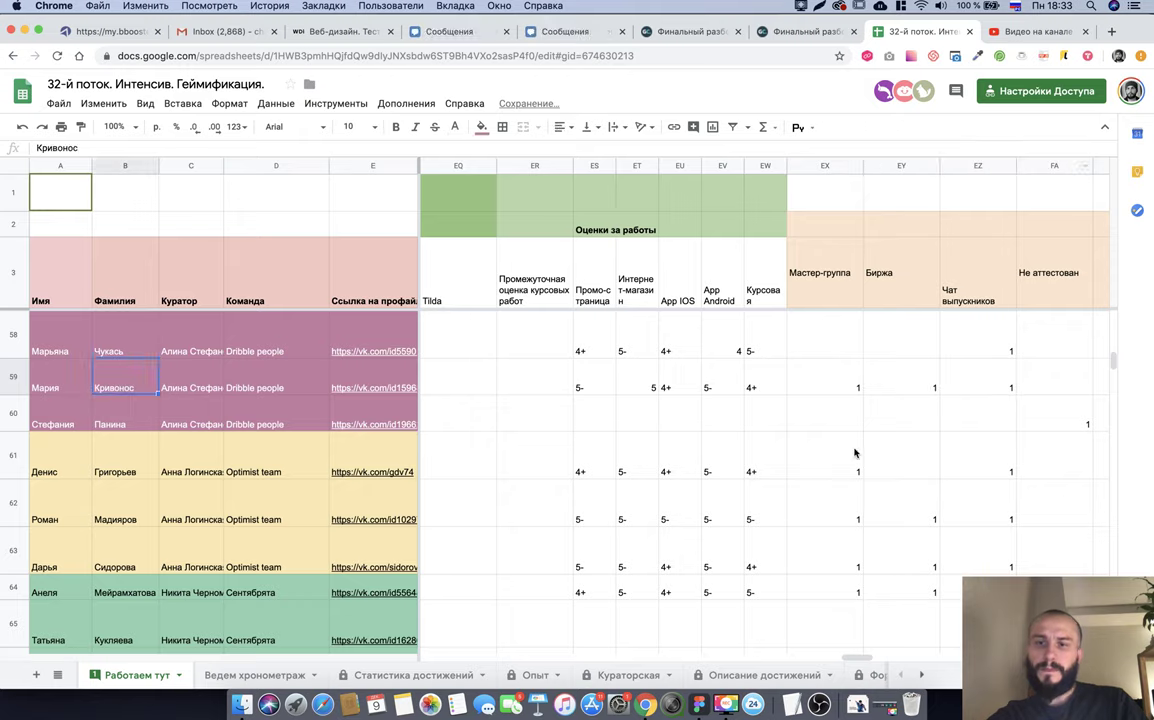
click(926, 386)
click(833, 385)
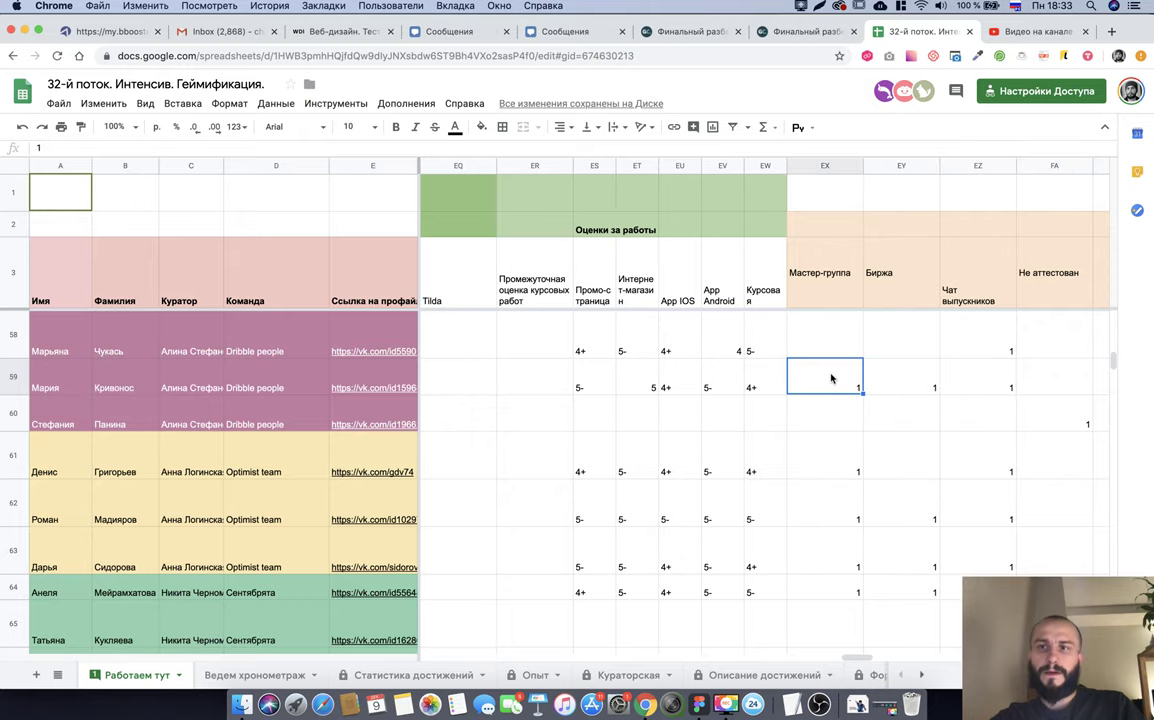
key(super+Tab)
scroll(825, 365, up, 2)
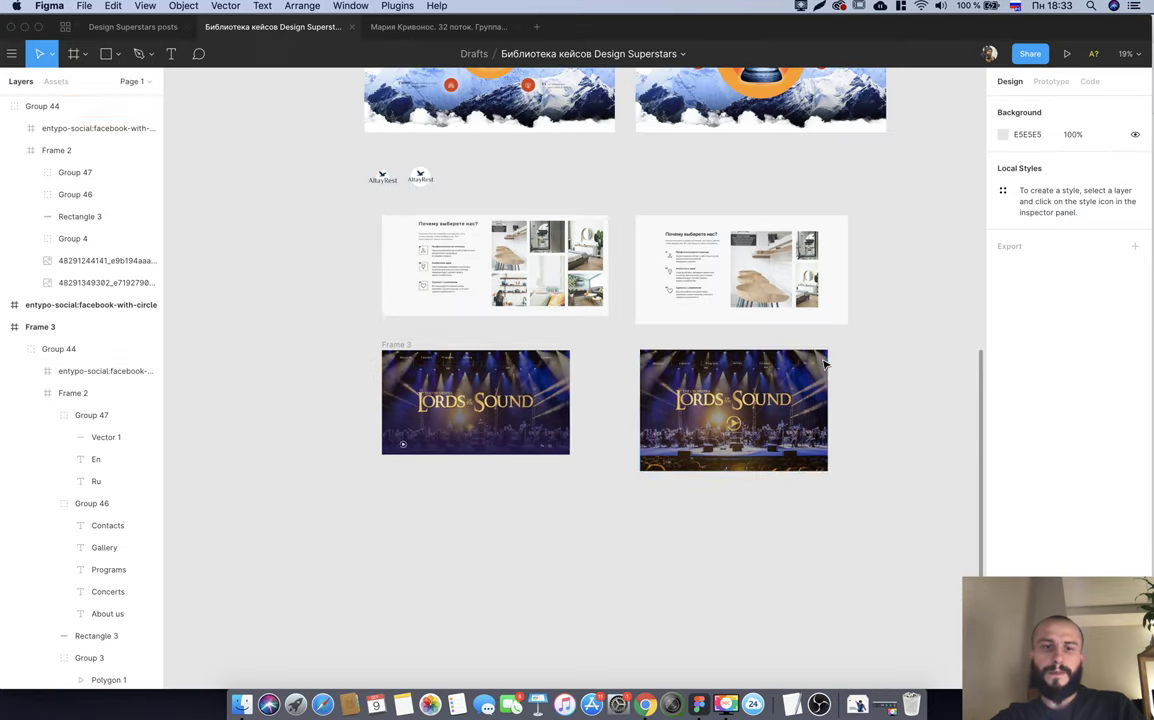
Close the student's original design file tab in Figma.
scroll(760, 372, down, 2)
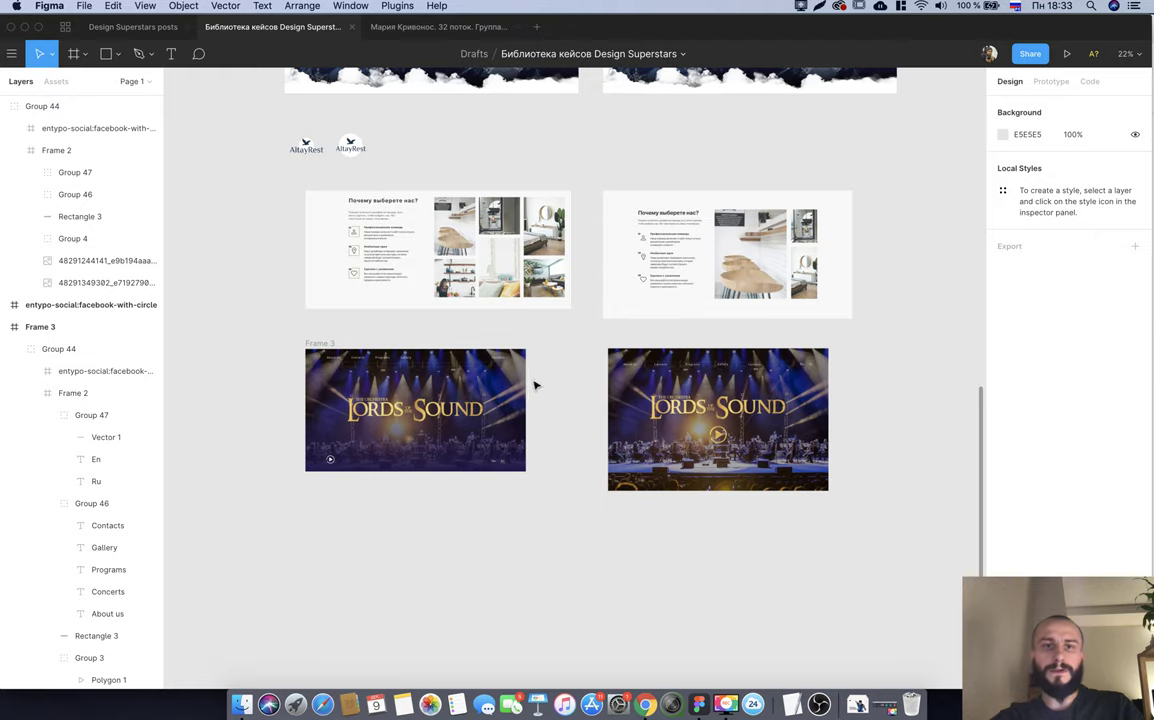
click(404, 30)
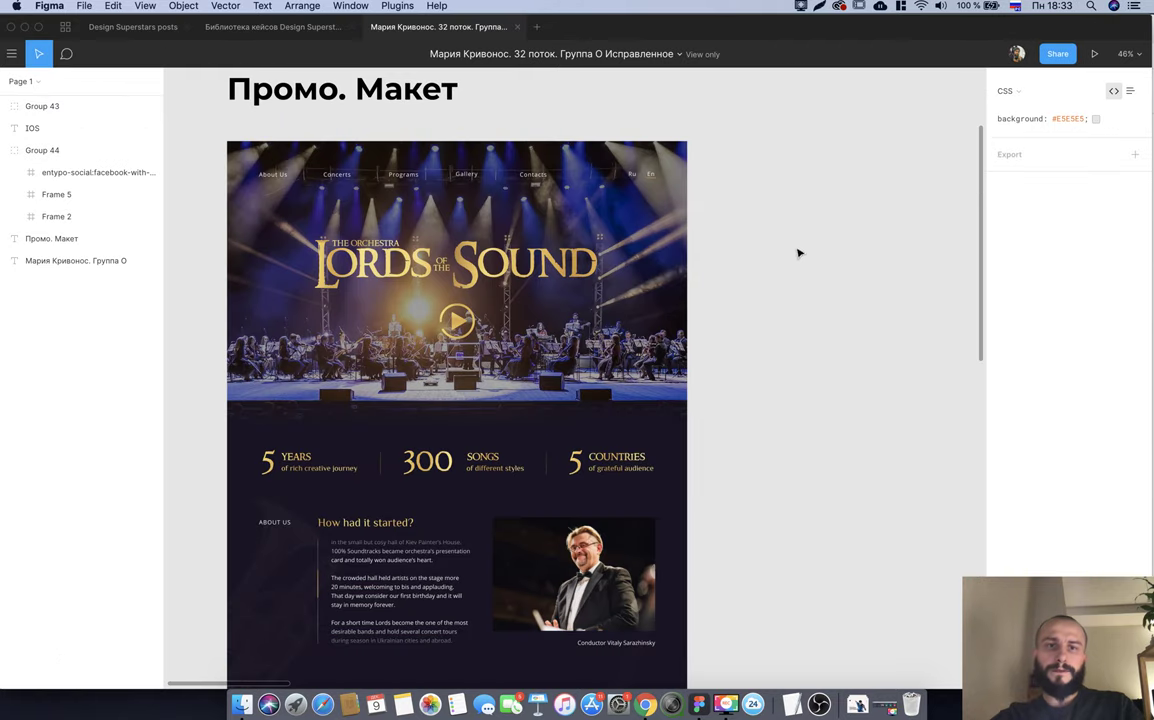
click(518, 27)
key(super+Tab)
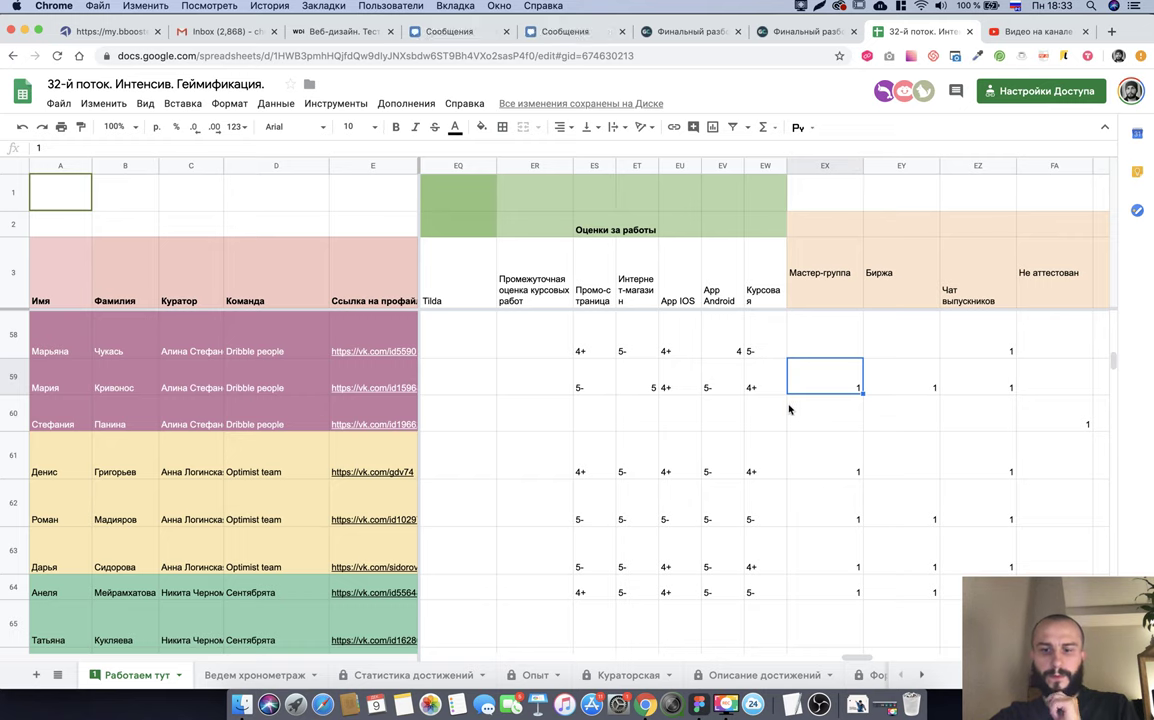
Open the Статистика достижений sheet and select the group's grade counts AA50:AG67.
click(451, 679)
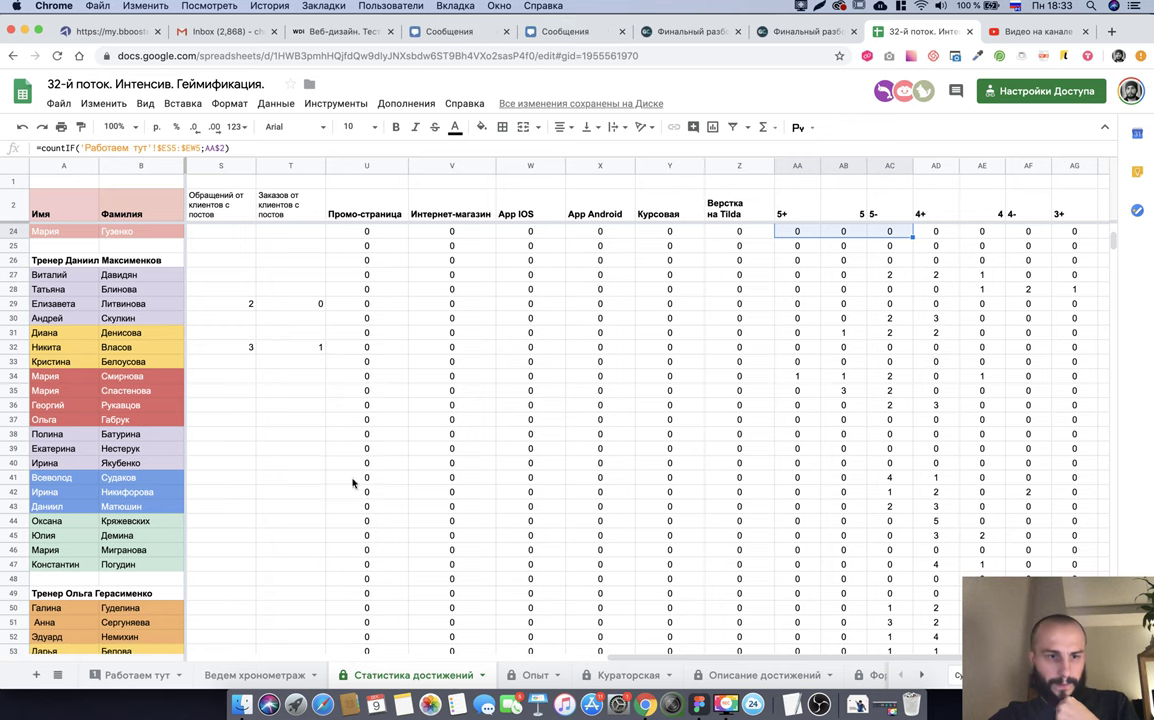
scroll(352, 483, down, 1)
scroll(350, 480, down, 3)
scroll(350, 480, down, 3)
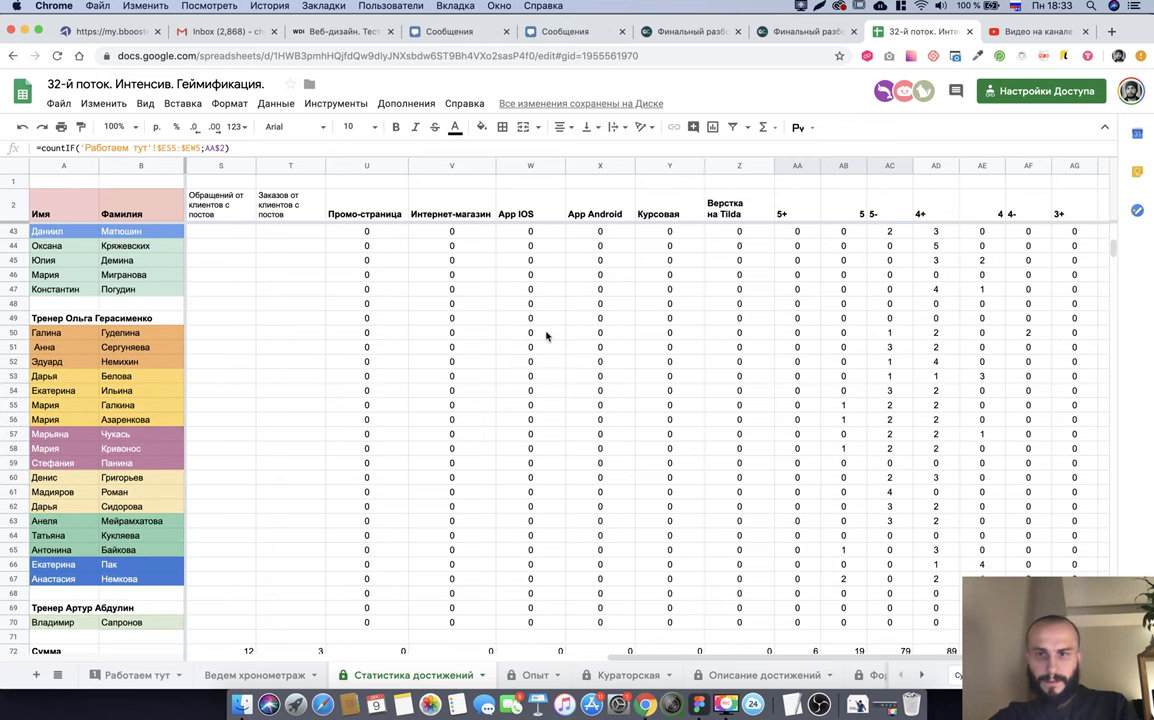
click(805, 336)
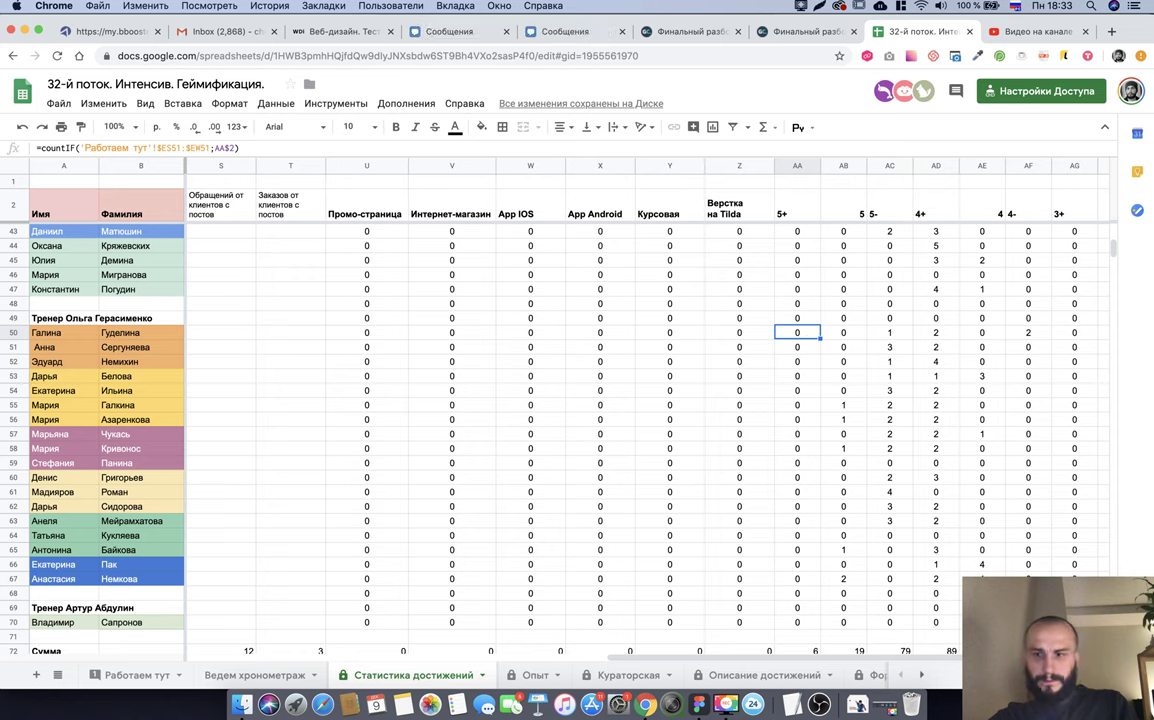
drag(797, 332, 1075, 579)
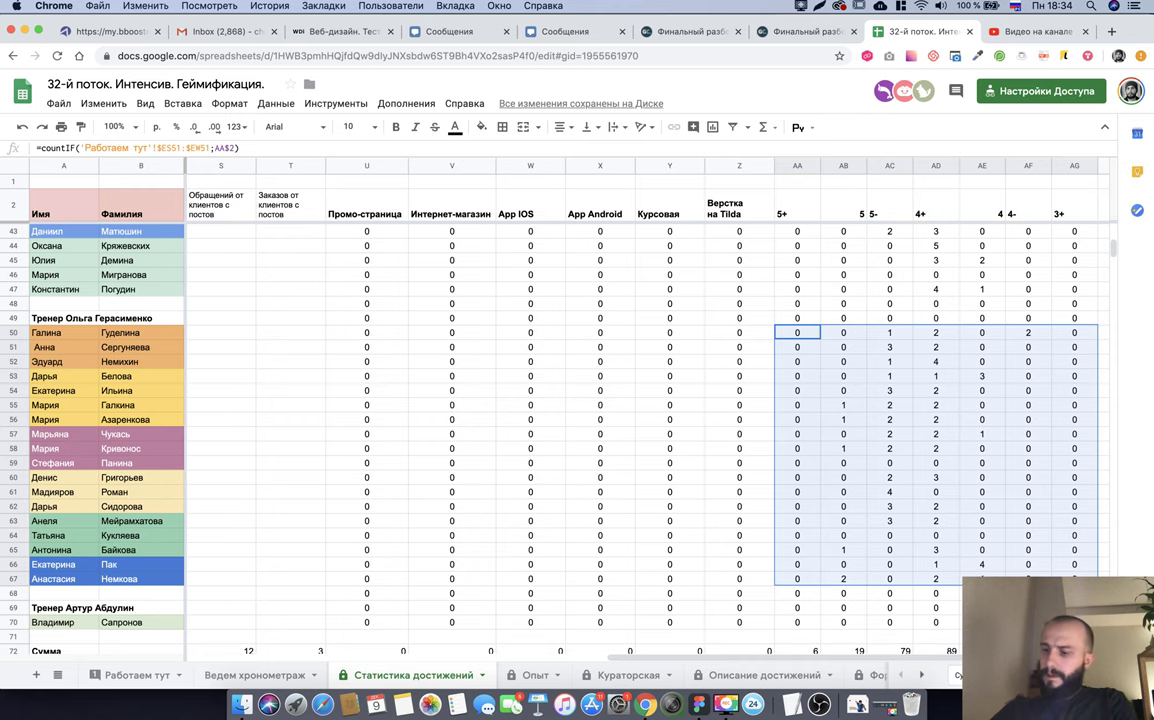
Narrow the selection to the 5+ through 5- counts, AA50:AC67.
scroll(560, 440, up, 5)
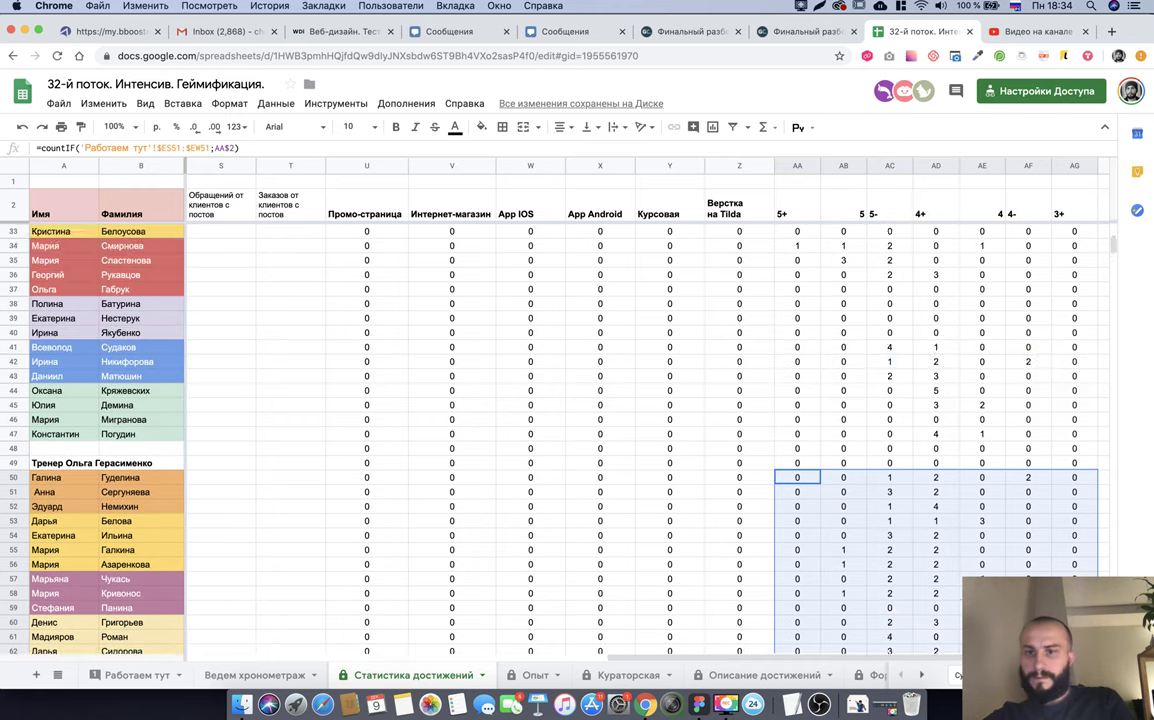
scroll(930, 572, down, 1)
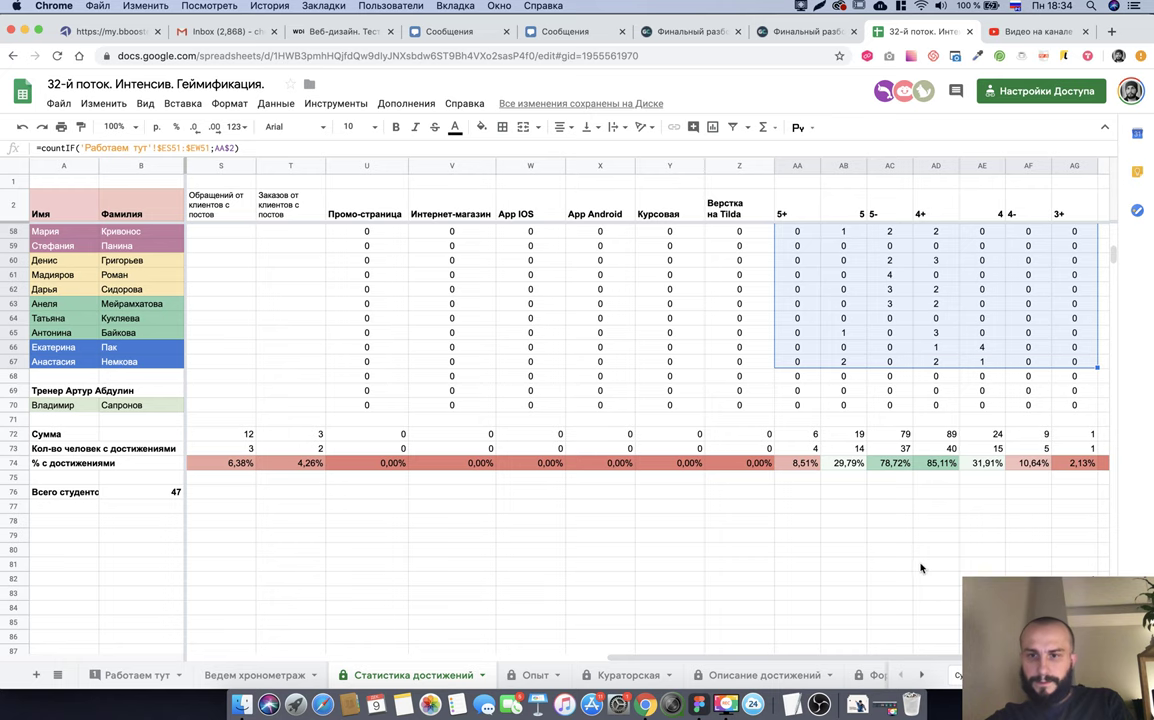
scroll(921, 568, up, 5)
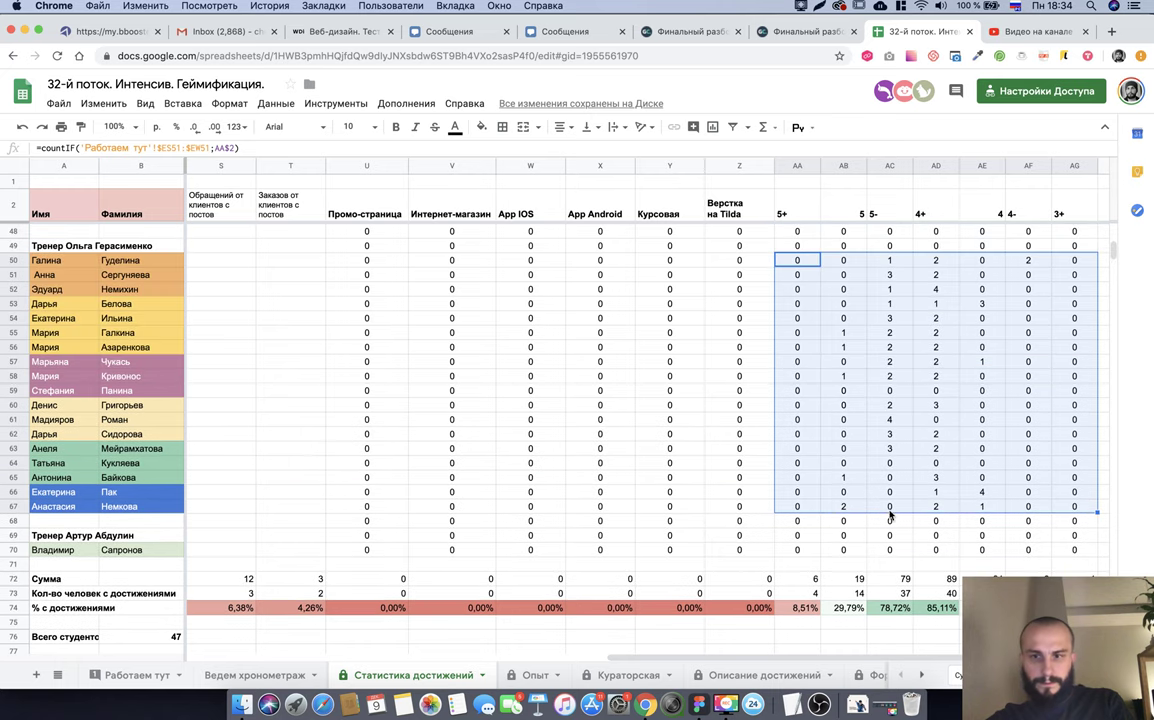
drag(890, 514, 801, 262)
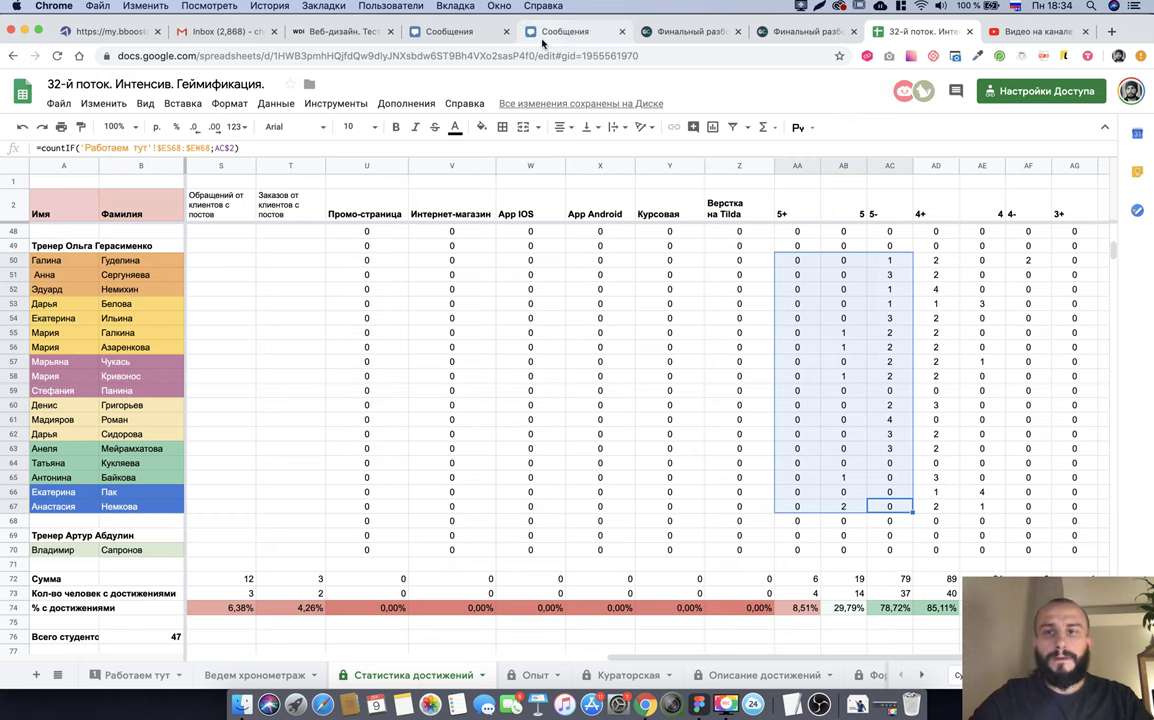
click(887, 707)
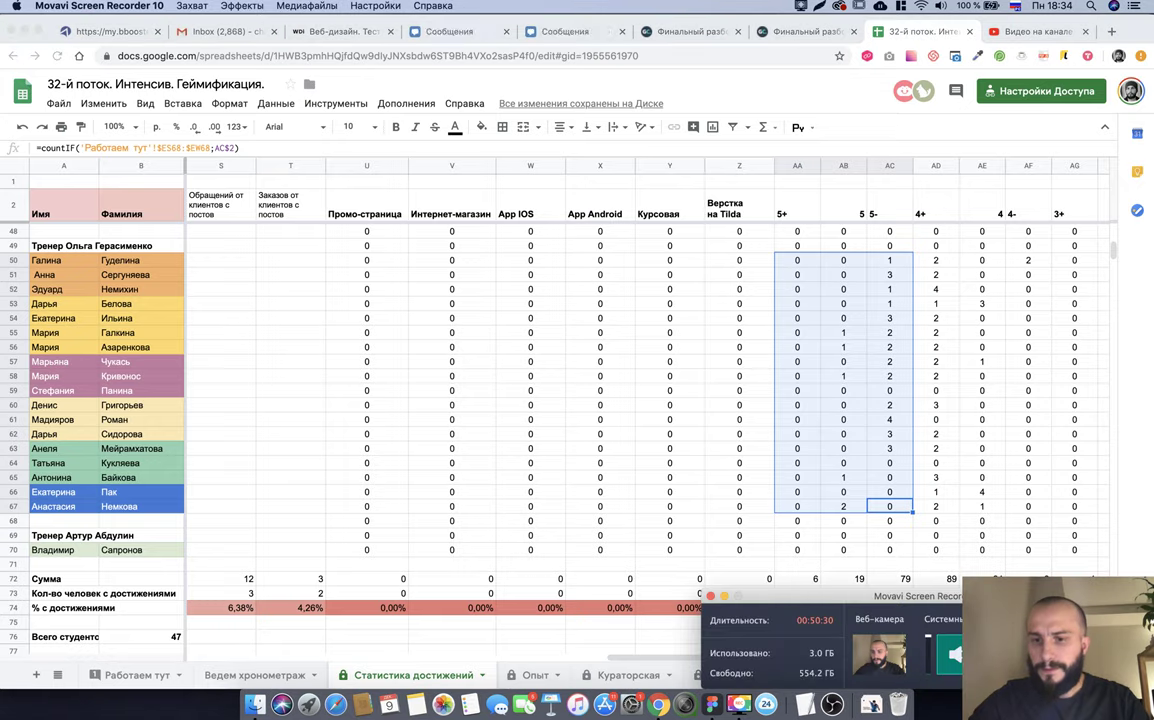